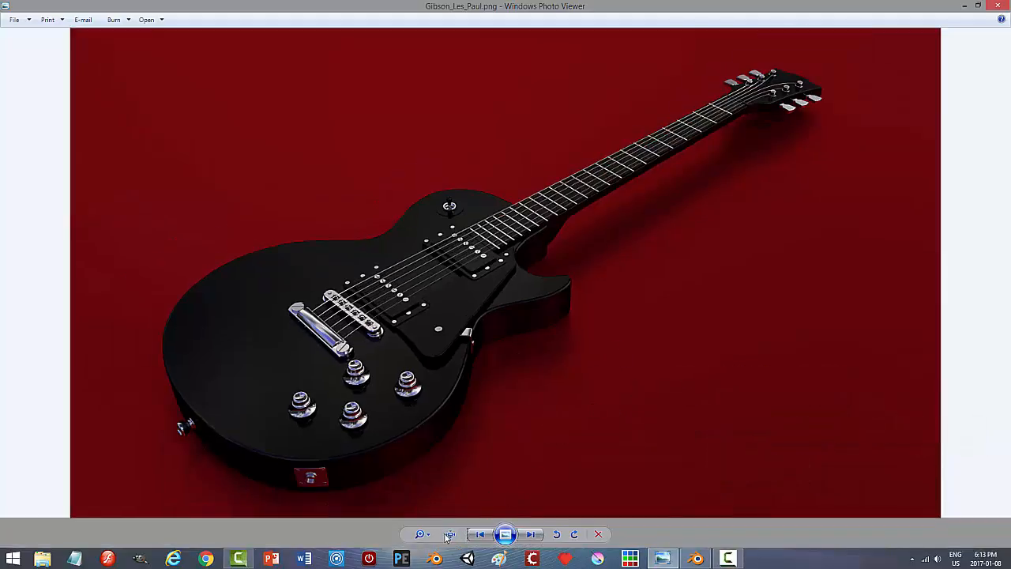
Switch from the reference render to Blender and show the guitar body in wireframe from the top over the blueprint image.
click(449, 533)
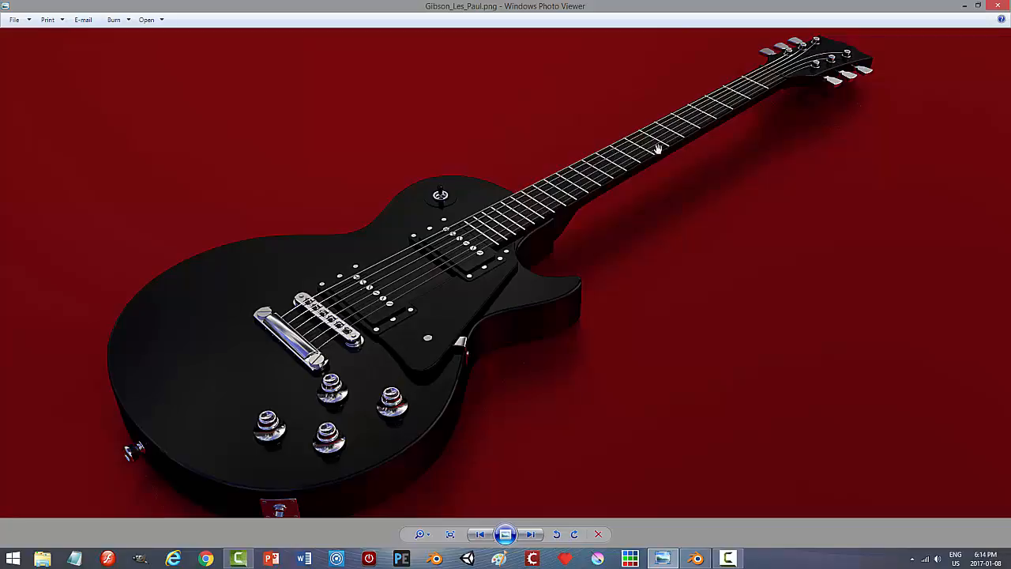
click(700, 559)
mouse_move(611, 362)
middle_down()
mouse_move(593, 347)
mouse_move(593, 359)
middle_up()
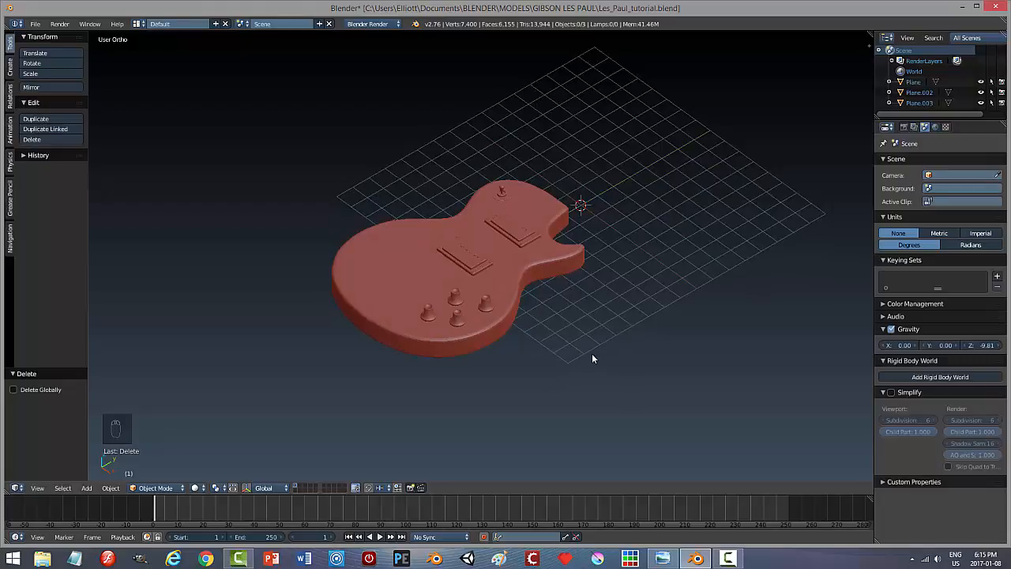
key(KP_7)
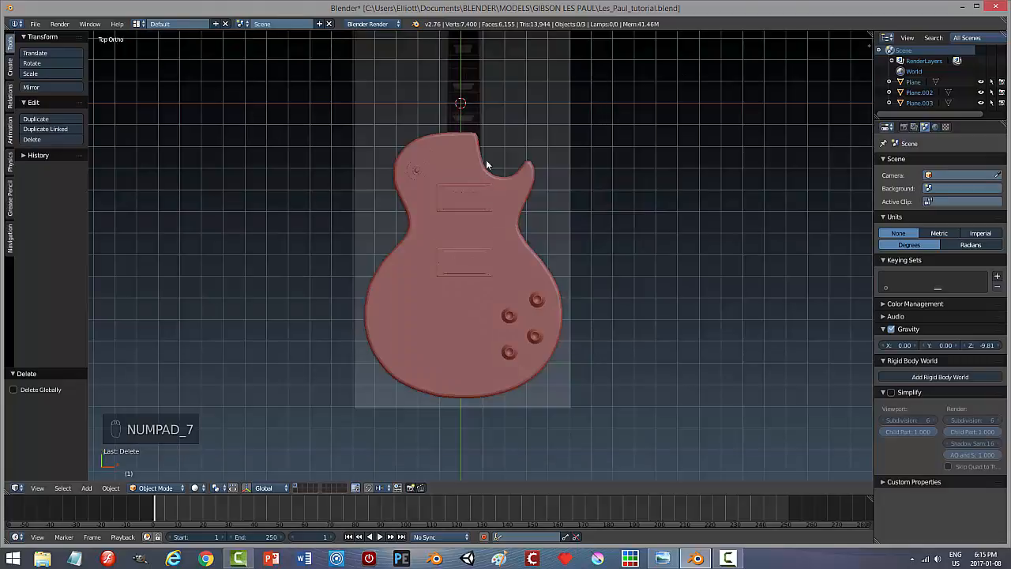
key(z)
click(609, 193)
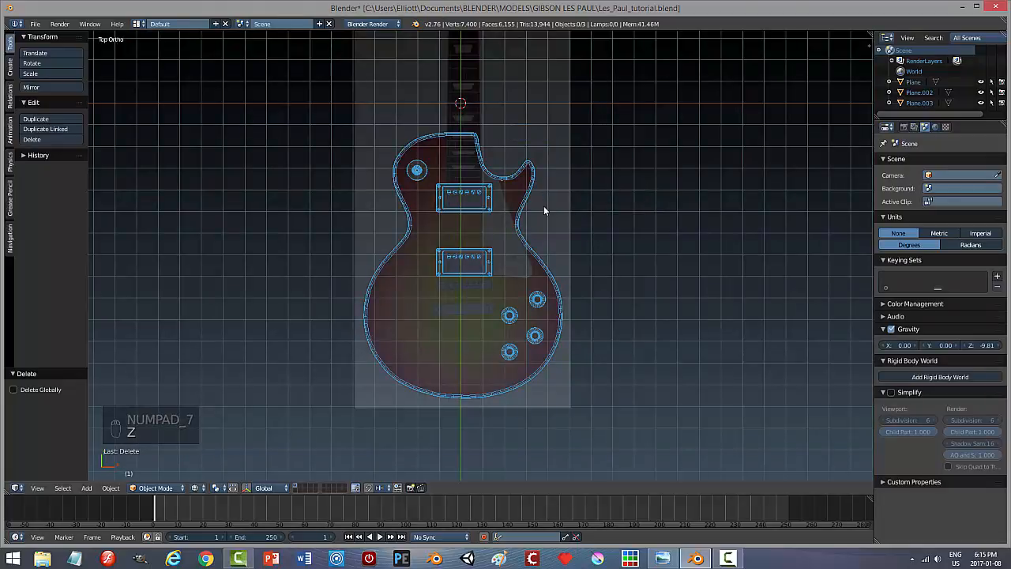
shift+middle_drag(604, 168, 606, 285)
scroll(607, 280, up, 2)
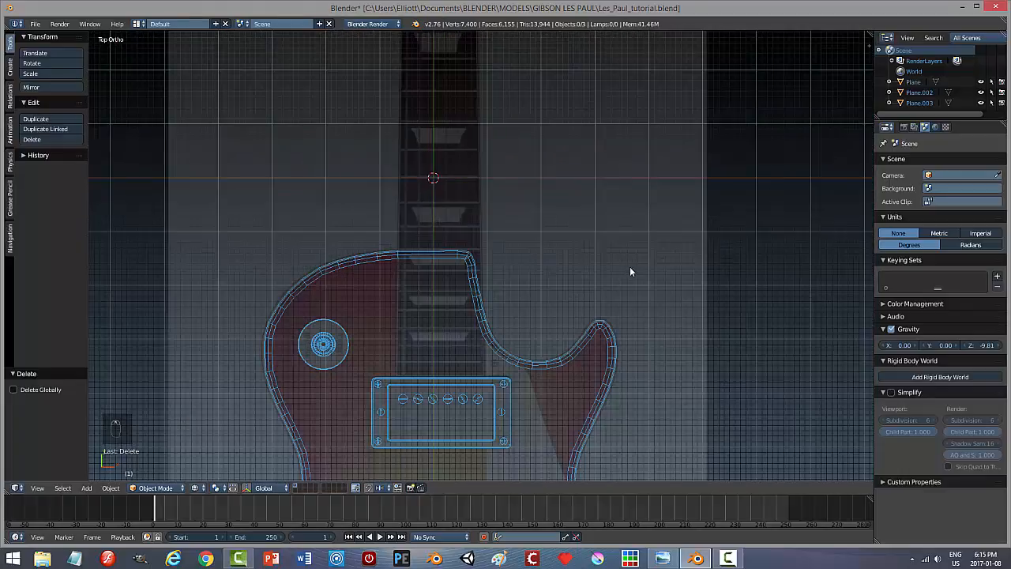
scroll(630, 269, down, 2)
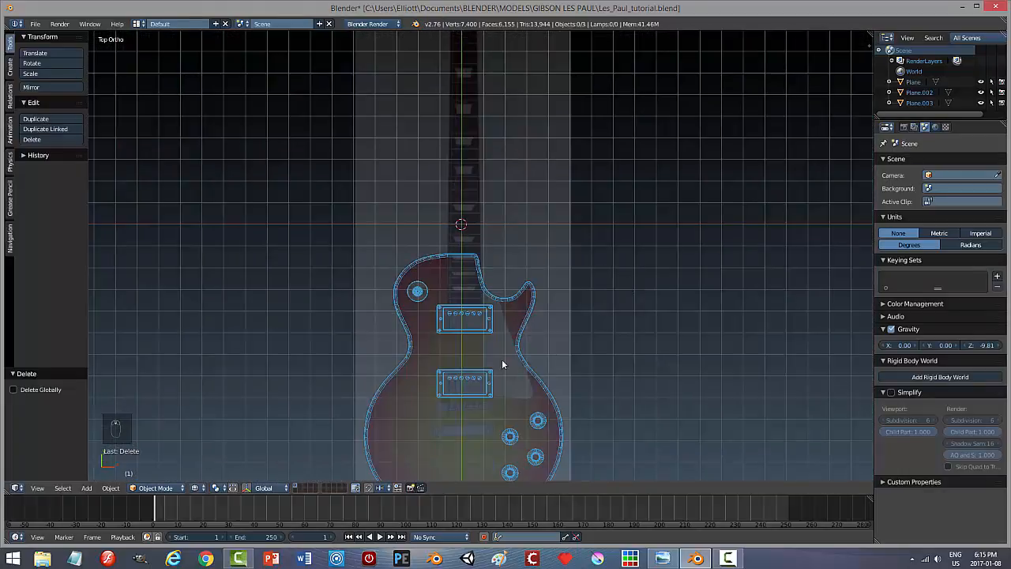
shift+middle_drag(653, 353, 635, 221)
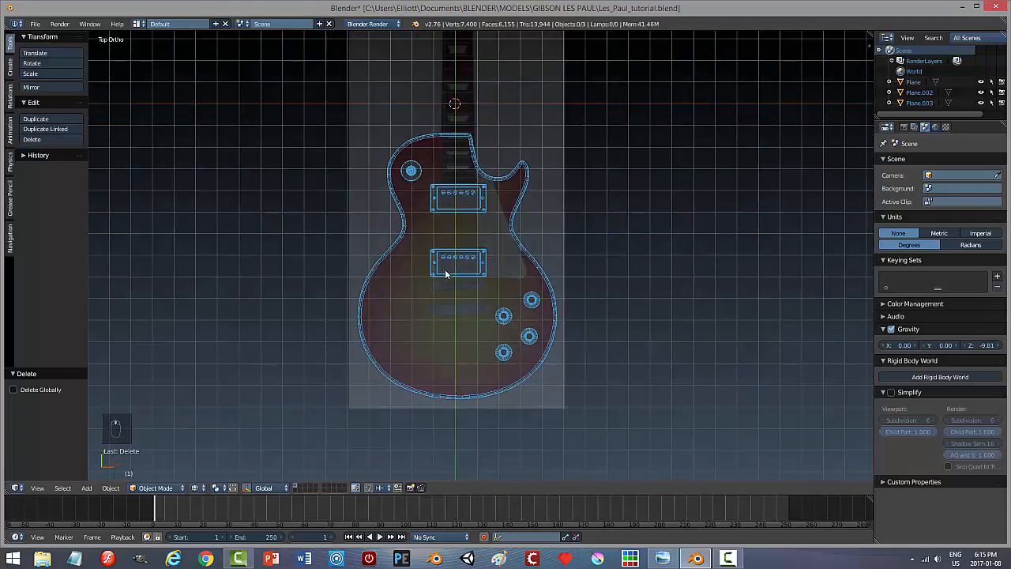
Rotate the lower pickup, the one nearer the bridge, by 180 degrees in the top view.
right_click(447, 273)
scroll(591, 268, up, 5)
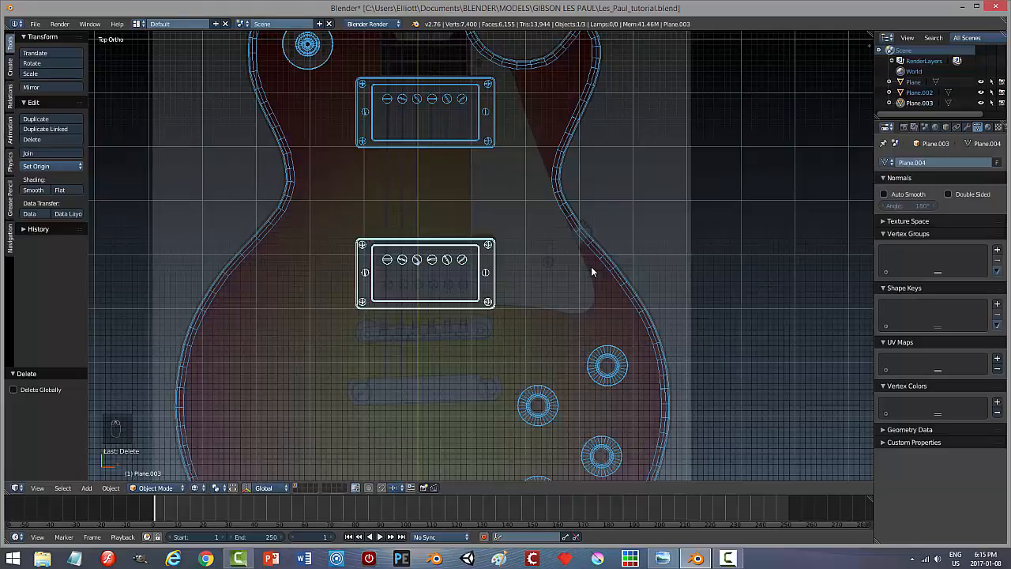
text(r18)
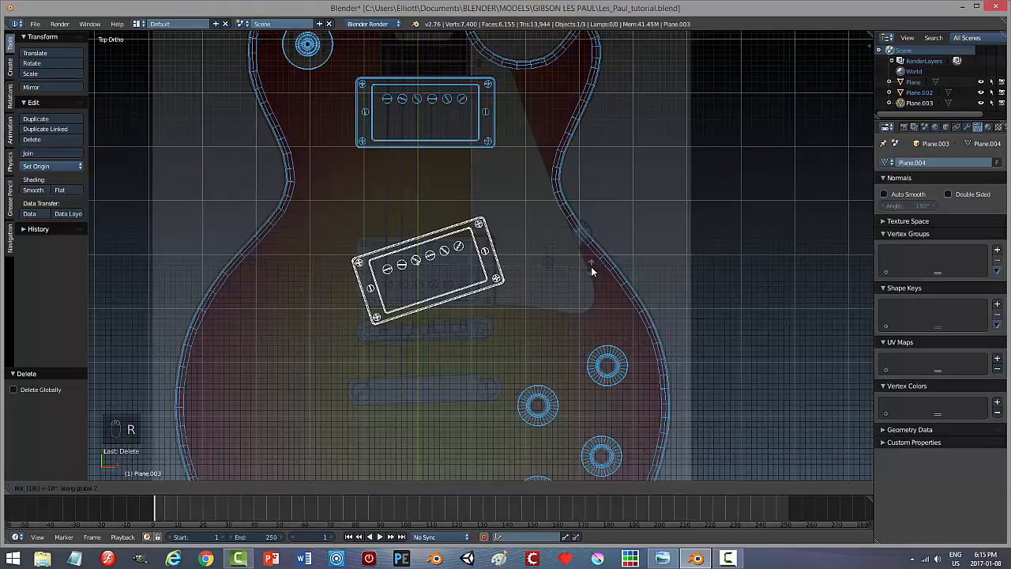
text(0)
key(Return)
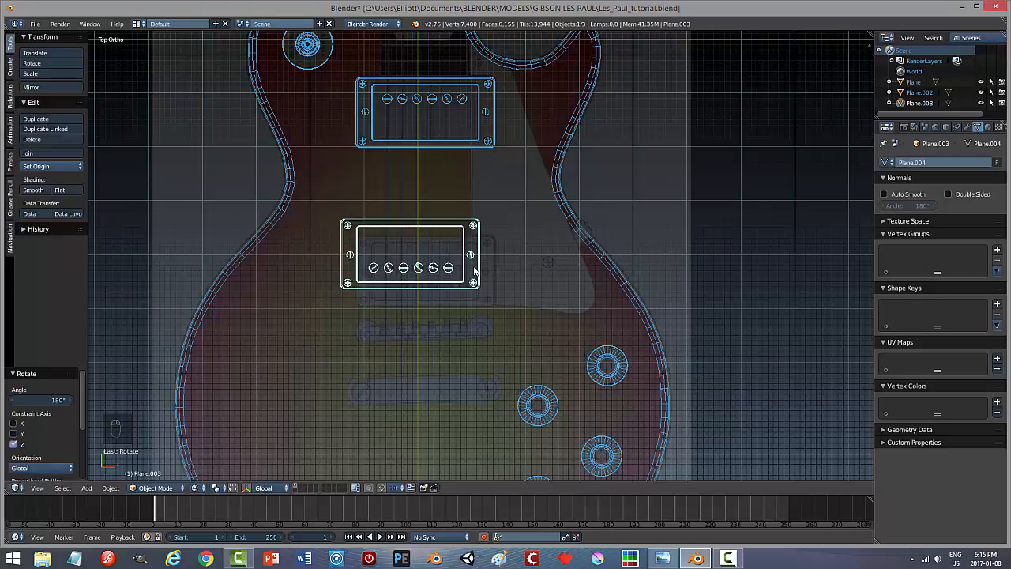
Move the rotated pickup back over its outline in the blueprint and check its seating from the front and right.
key(g)
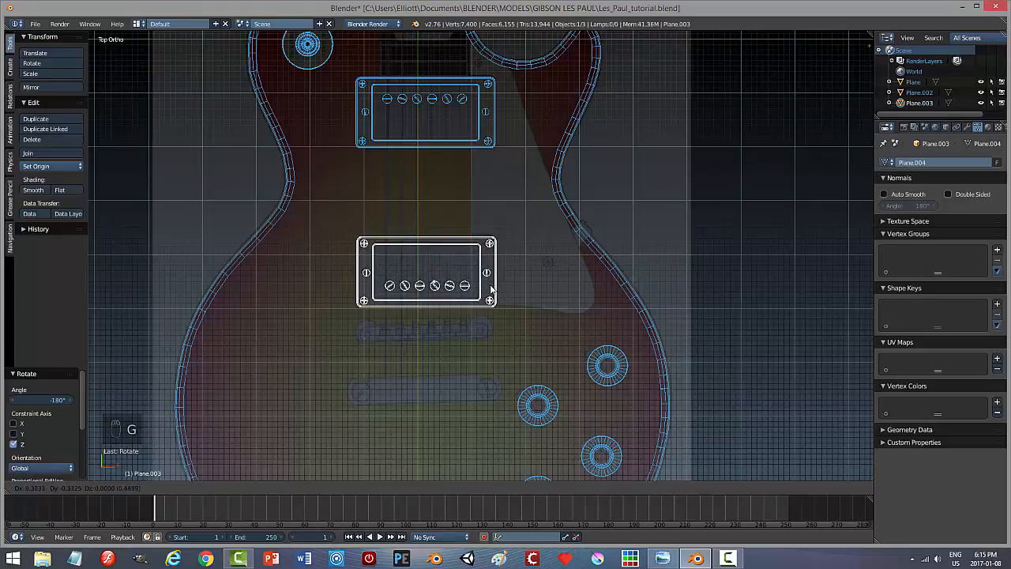
click(490, 284)
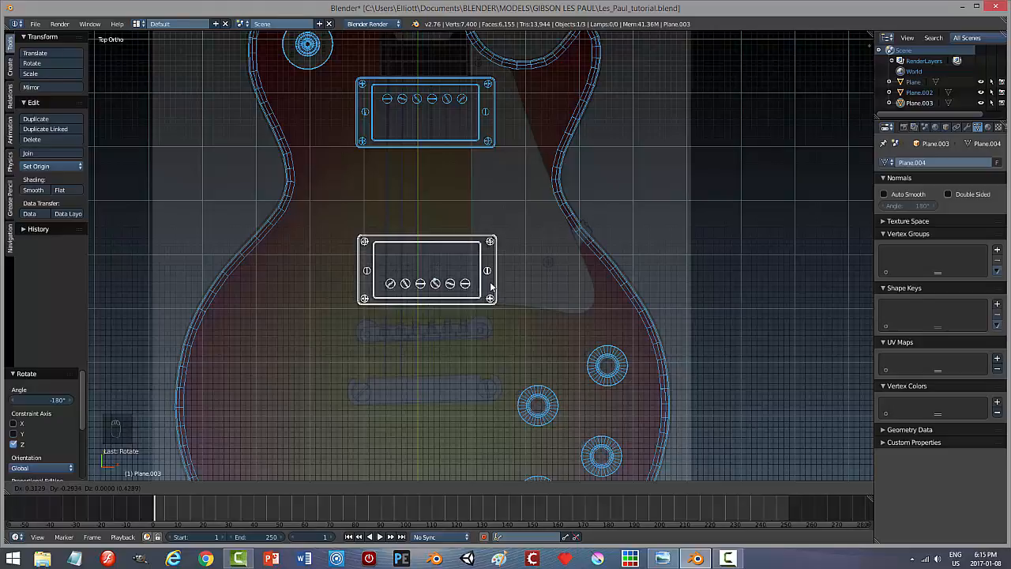
middle_drag(675, 282, 640, 188)
key(KP_1)
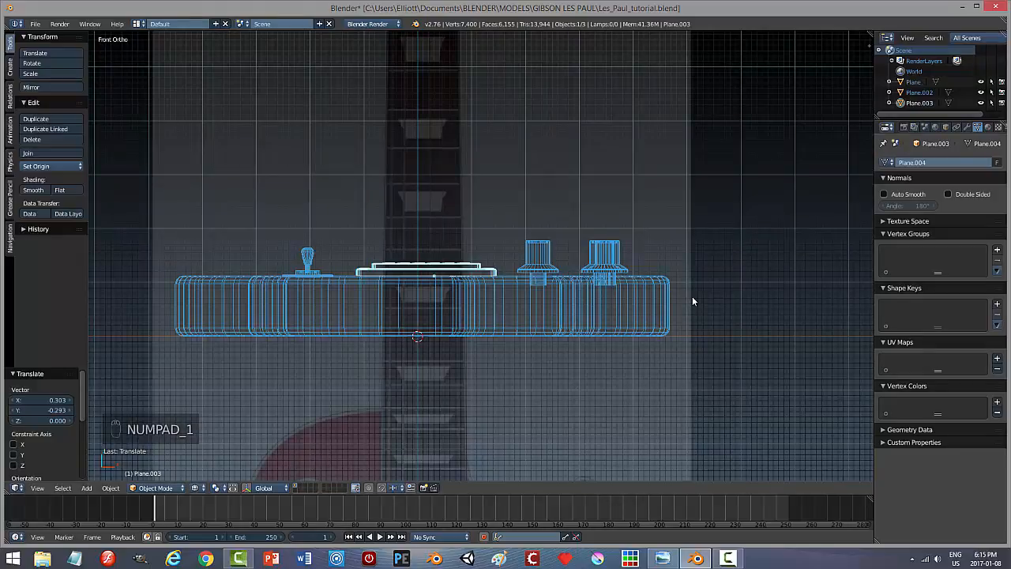
key(KP_3)
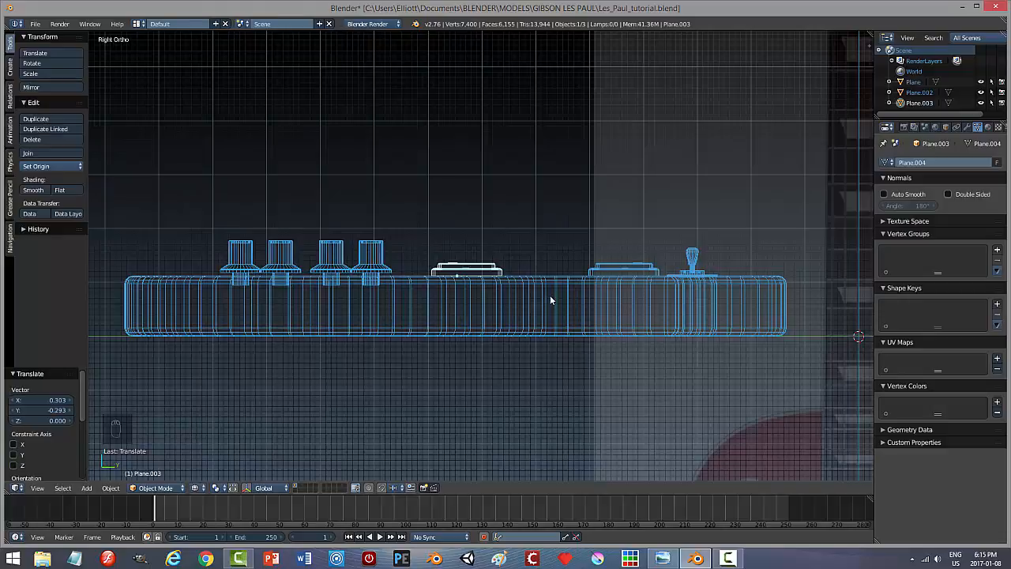
key(KP_7)
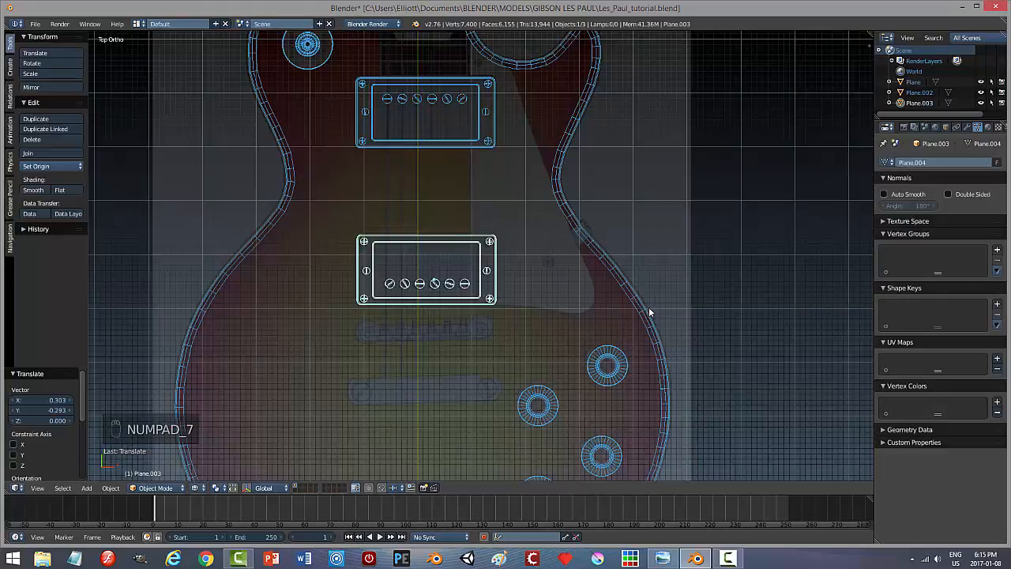
Examine the pickguard's outline in the blueprint and the rounded body edge around the cutaway in wireframe and solid shading.
shift+middle_drag(645, 309, 623, 350)
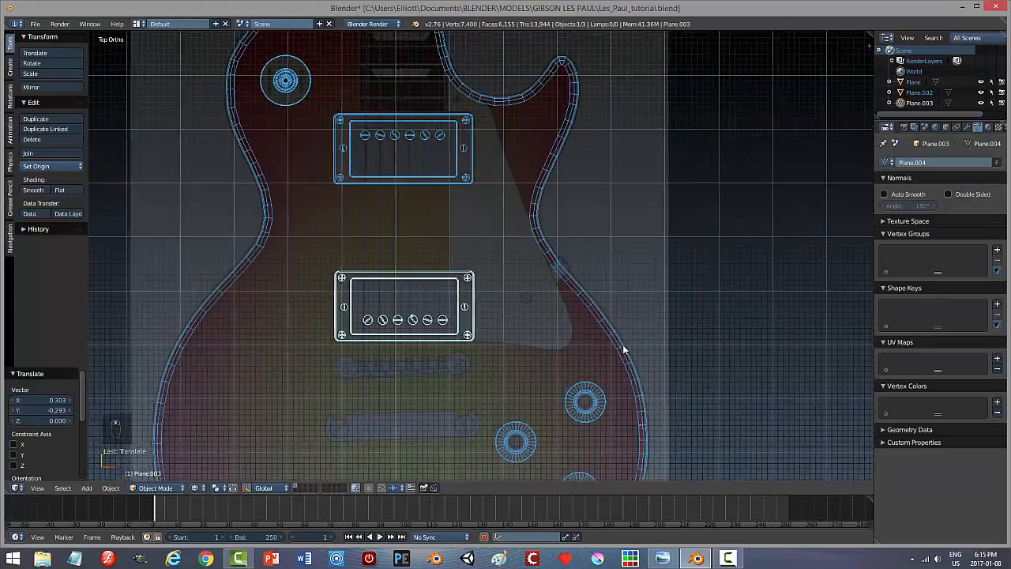
scroll(570, 292, up, 3)
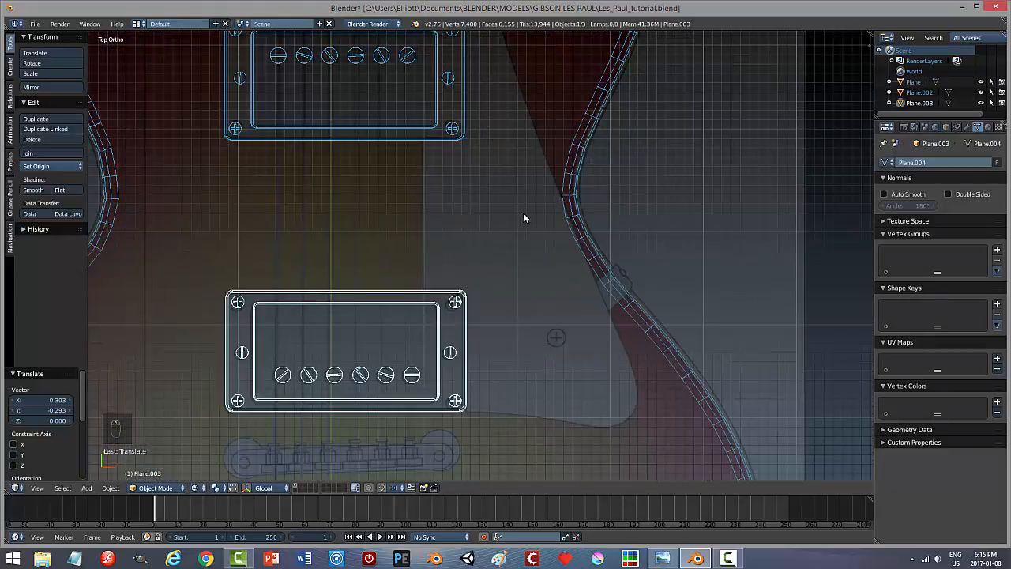
shift+middle_drag(523, 217, 521, 367)
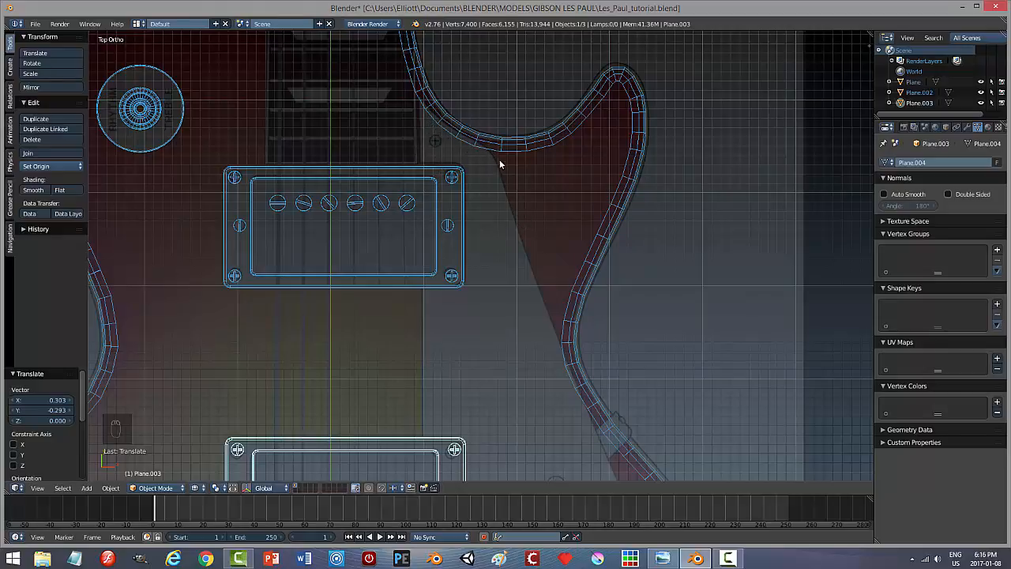
middle_drag(551, 239, 668, 210)
key(z)
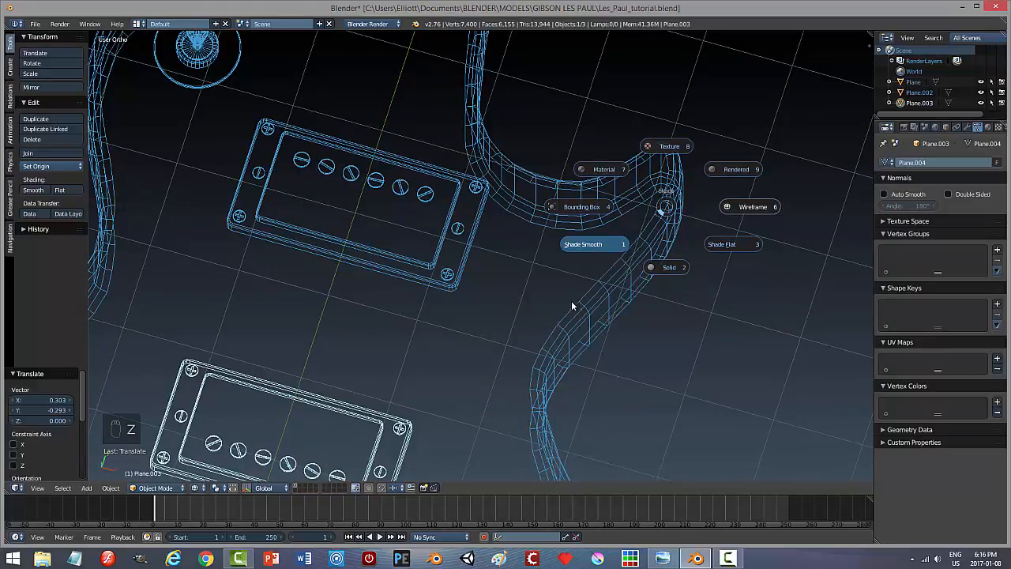
click(665, 268)
middle_drag(665, 272, 651, 287)
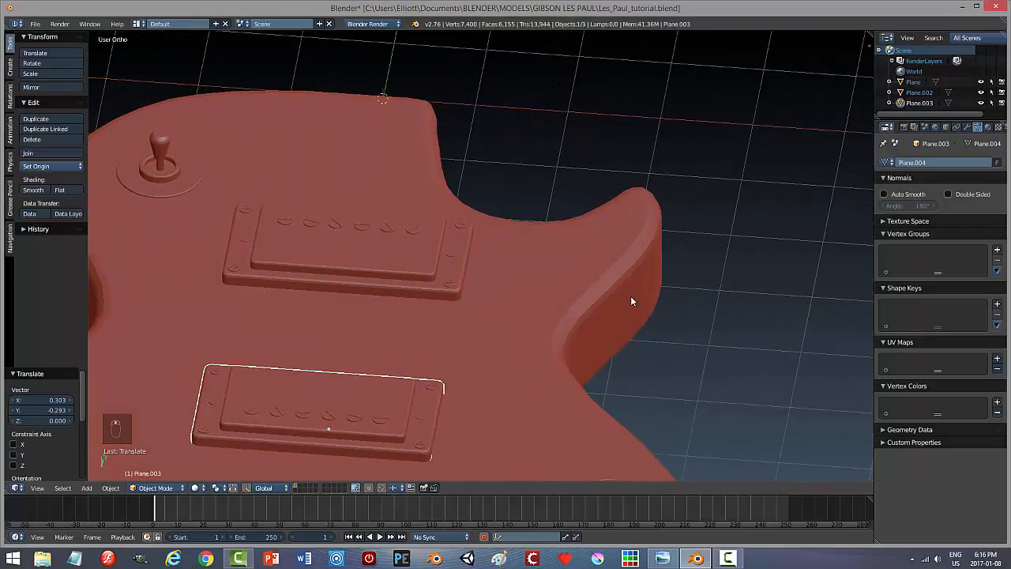
scroll(630, 295, up, 3)
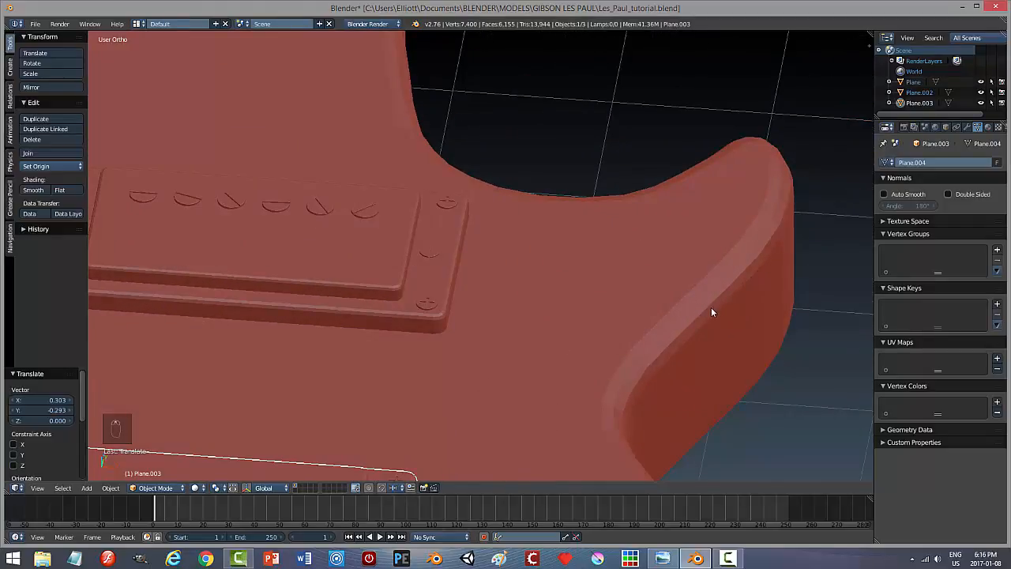
scroll(597, 270, down, 2)
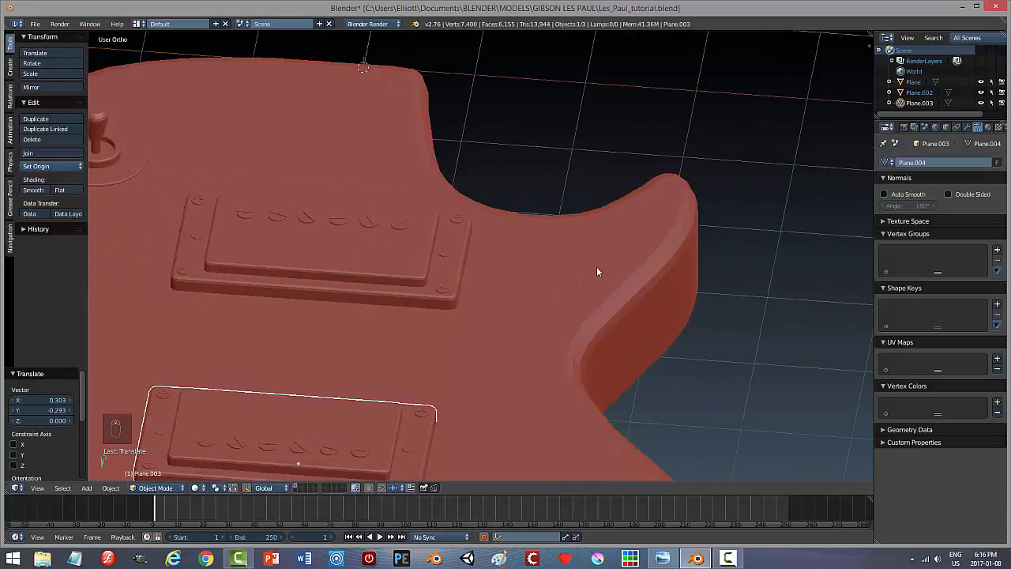
key(KP_7)
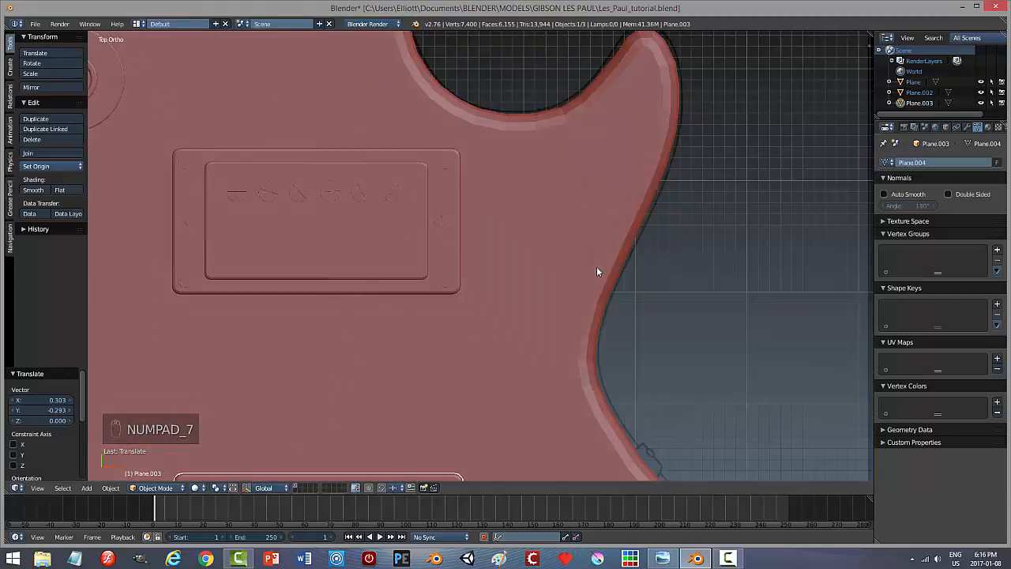
key(z)
click(676, 268)
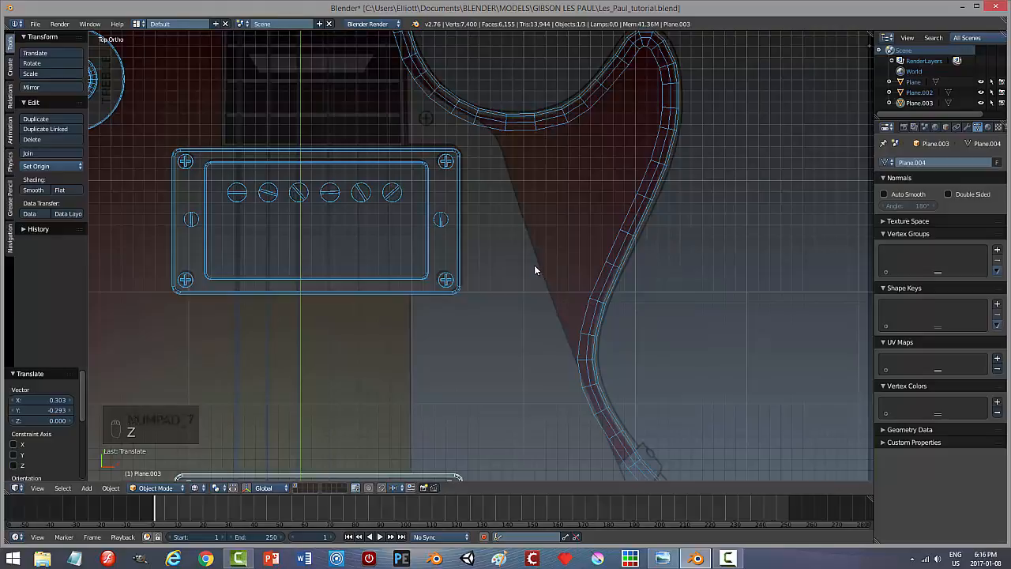
scroll(534, 270, down, 3)
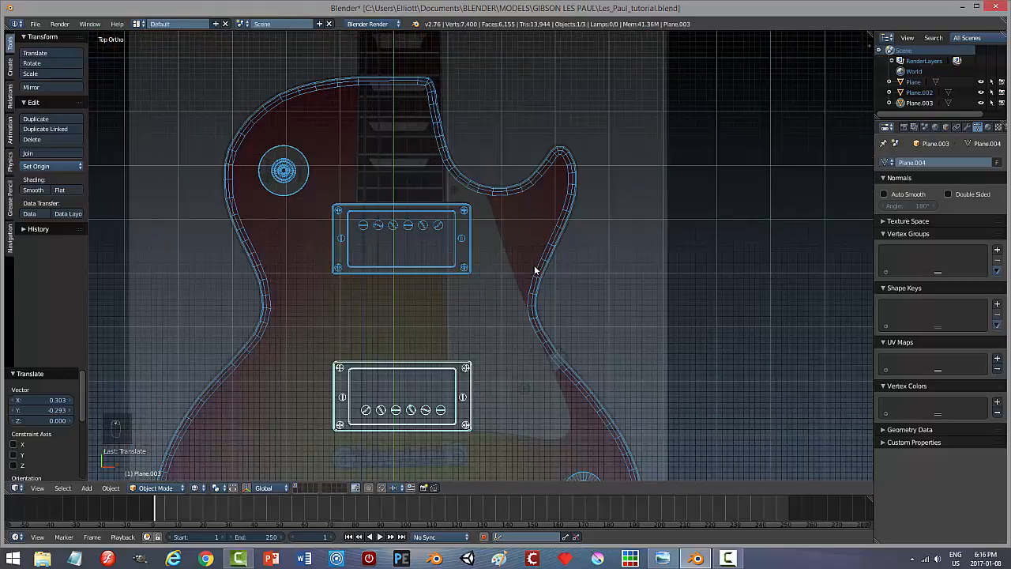
shift+scroll(503, 295, down, 5)
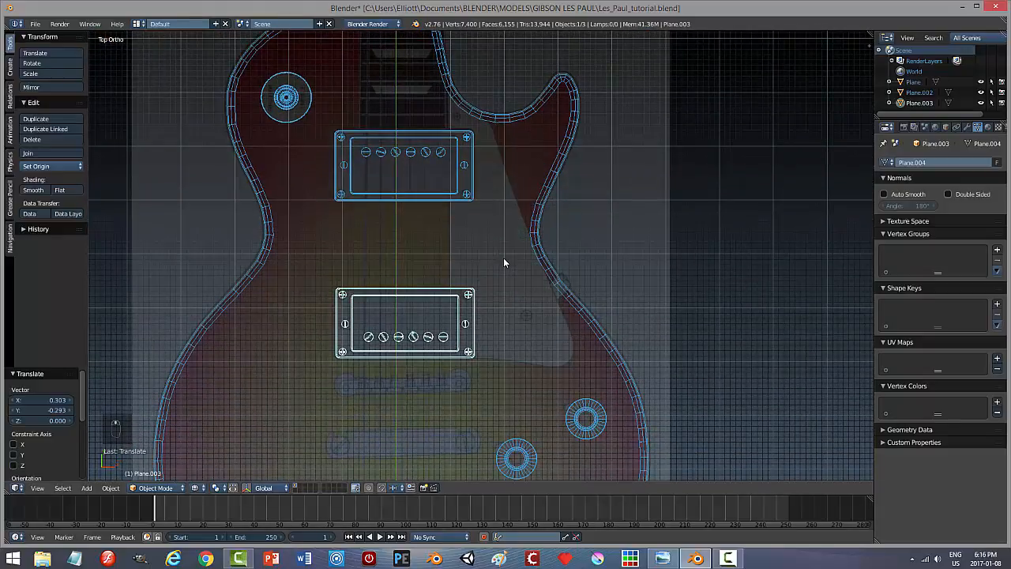
shift+scroll(503, 257, up, 4)
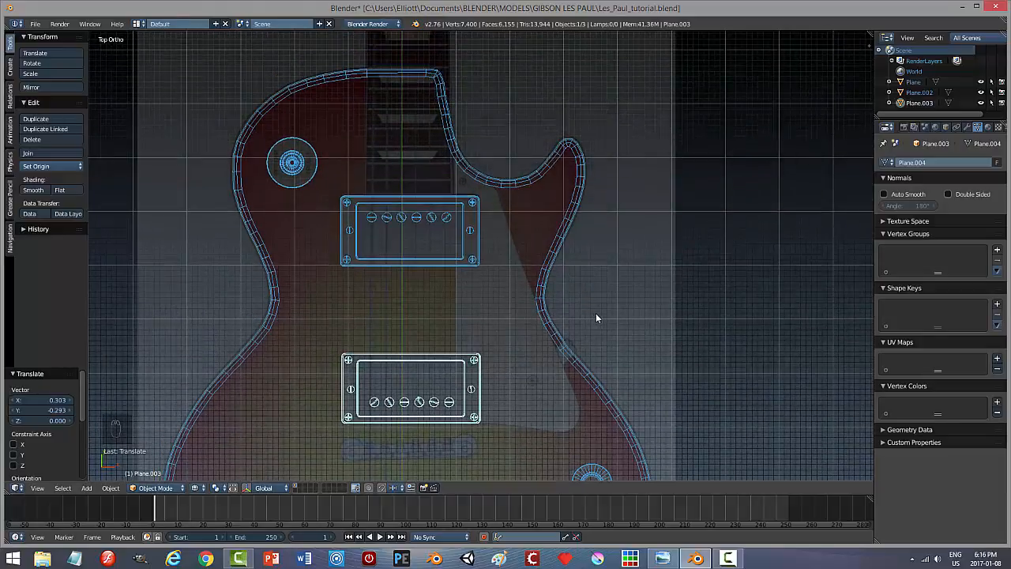
Join both pickups and the guitar body into a single object, with the body as the active object.
key(z)
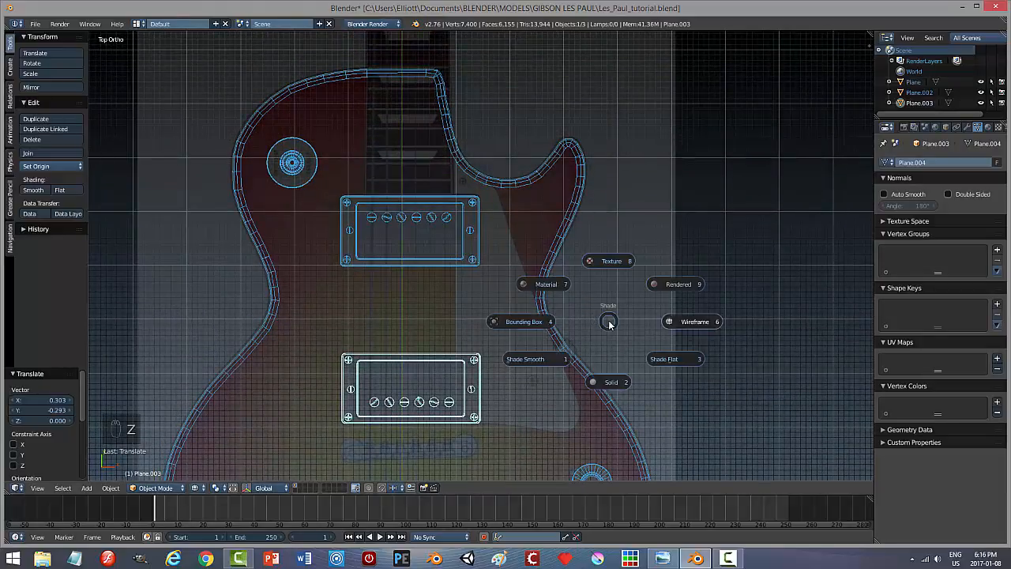
click(620, 382)
middle_drag(637, 372, 596, 289)
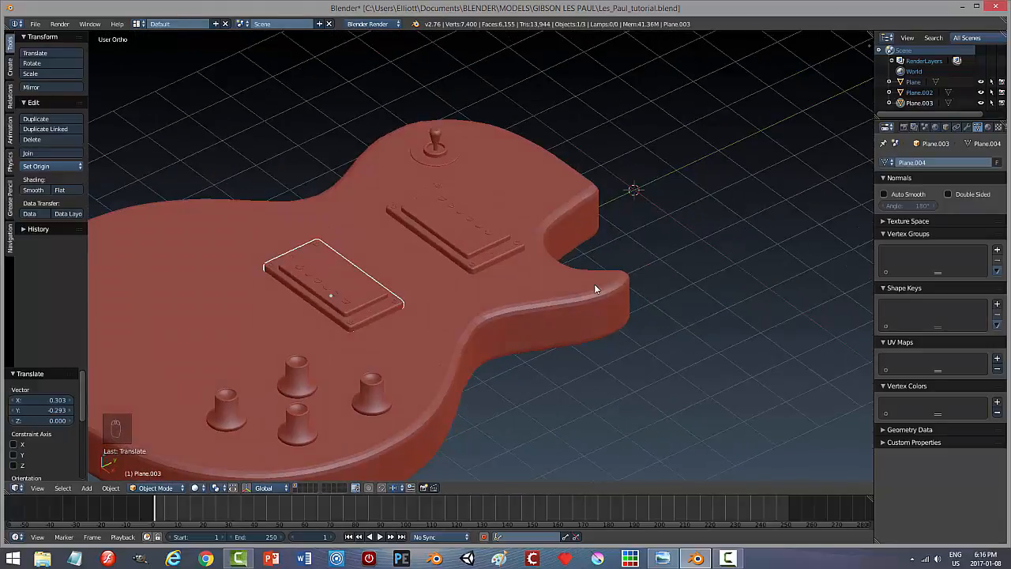
shift+right_click(459, 239)
shift+right_click(221, 301)
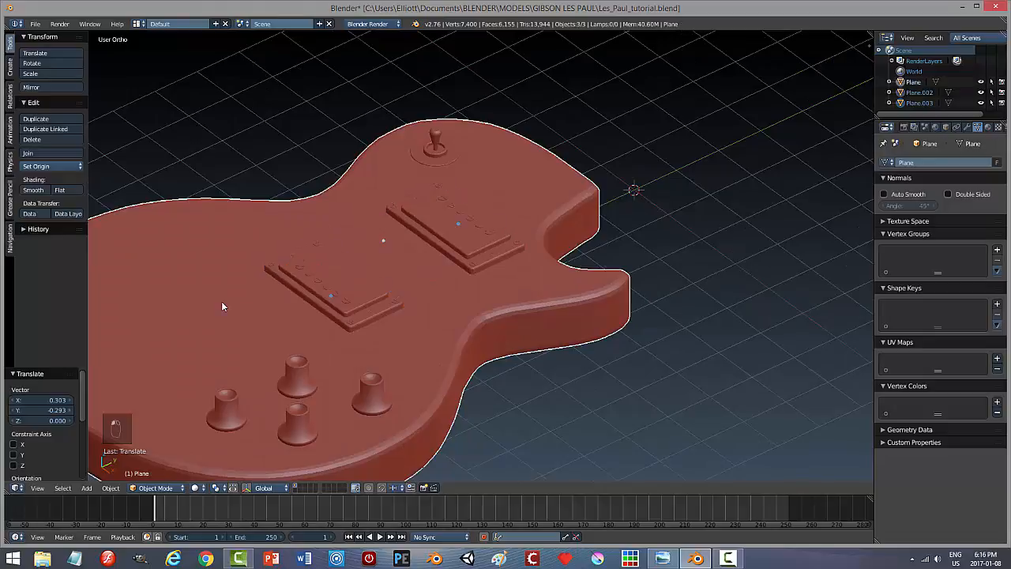
key(ctrl+j)
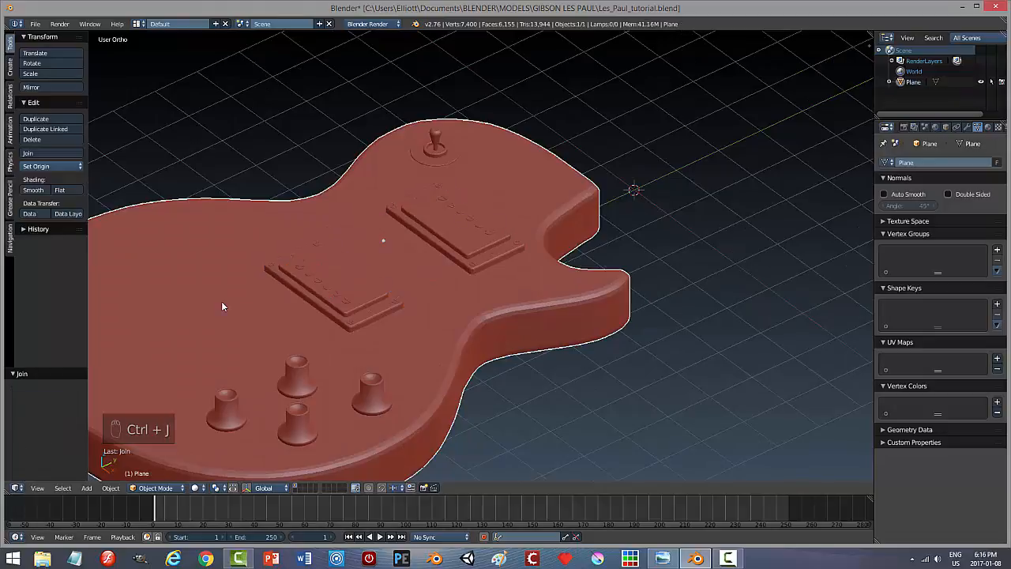
Show the joined guitar body in wireframe from the top, framing the pickguard area of the blueprint.
middle_drag(452, 303, 513, 316)
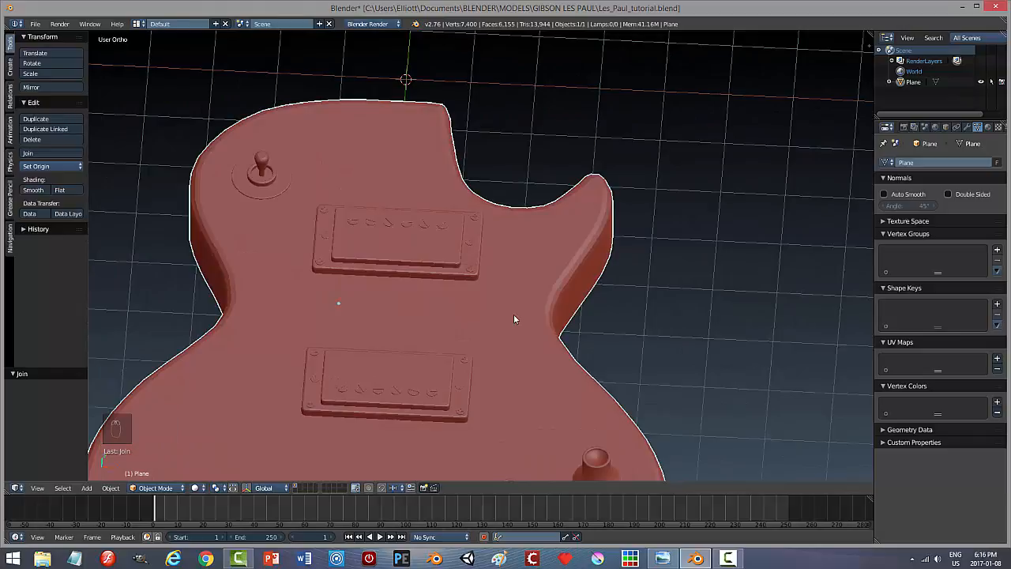
key(KP_7)
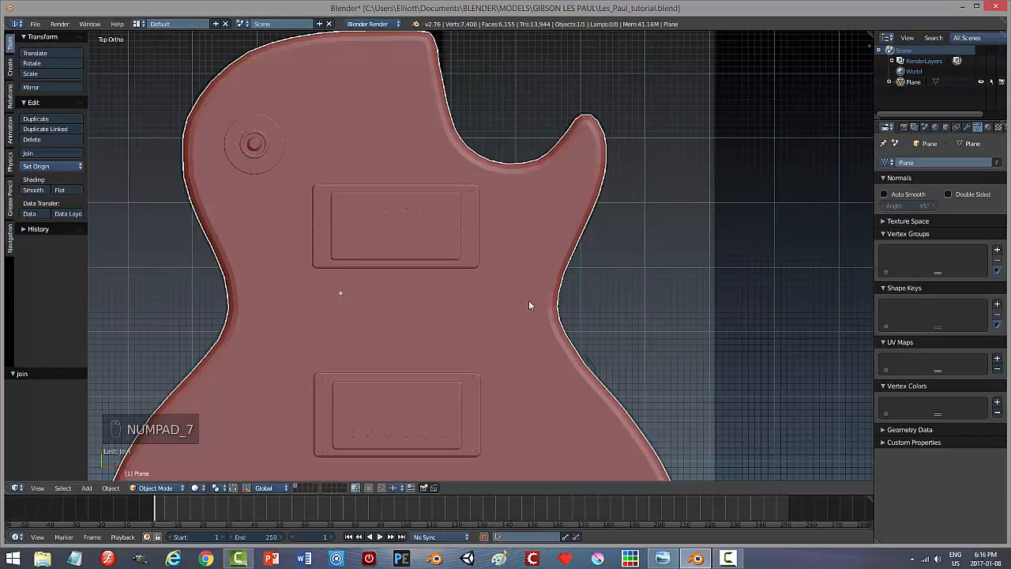
key(z)
click(609, 301)
scroll(538, 280, down, 2)
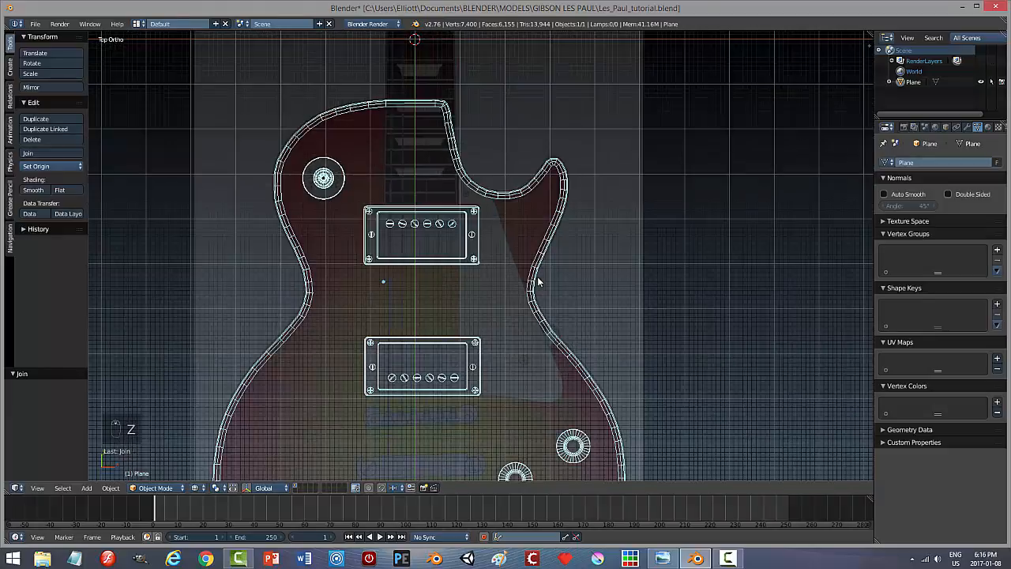
scroll(537, 281, up, 1)
scroll(537, 280, up, 1)
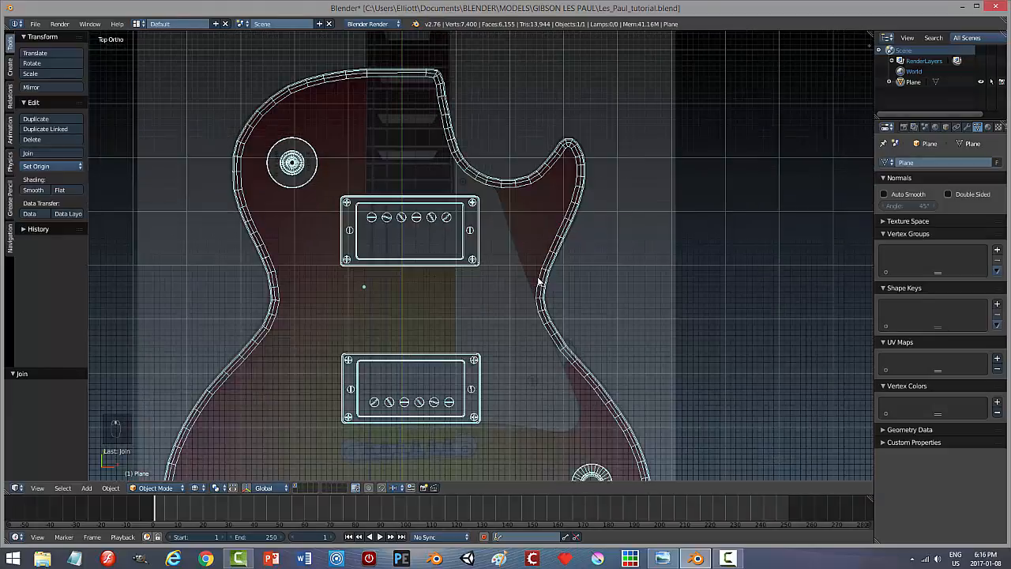
Add a plane and move it along X and Y over the pickguard area beside the bridge pickup.
scroll(539, 282, down, 5)
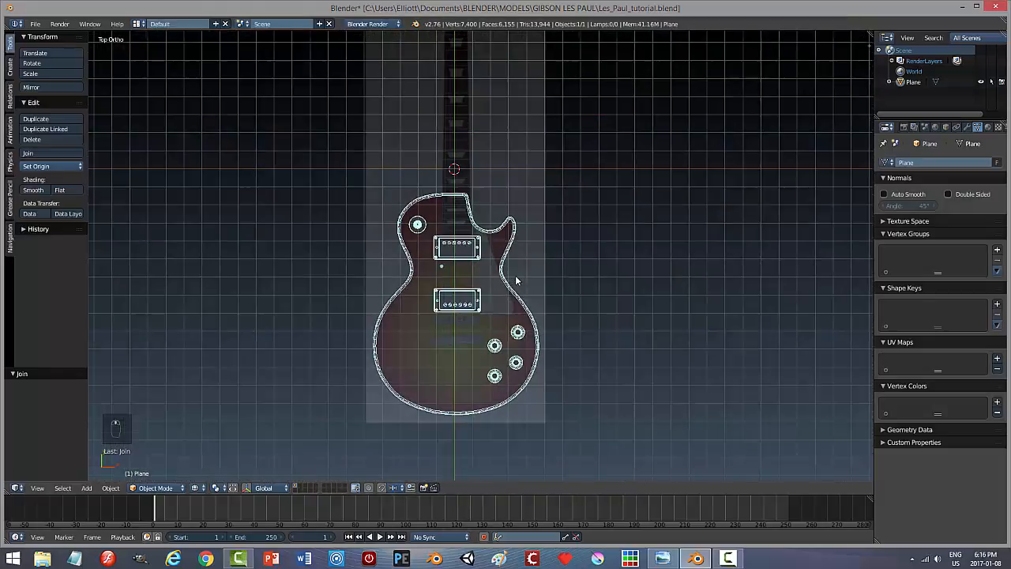
scroll(515, 279, up, 1)
key(shift+a)
mouse_move(515, 279)
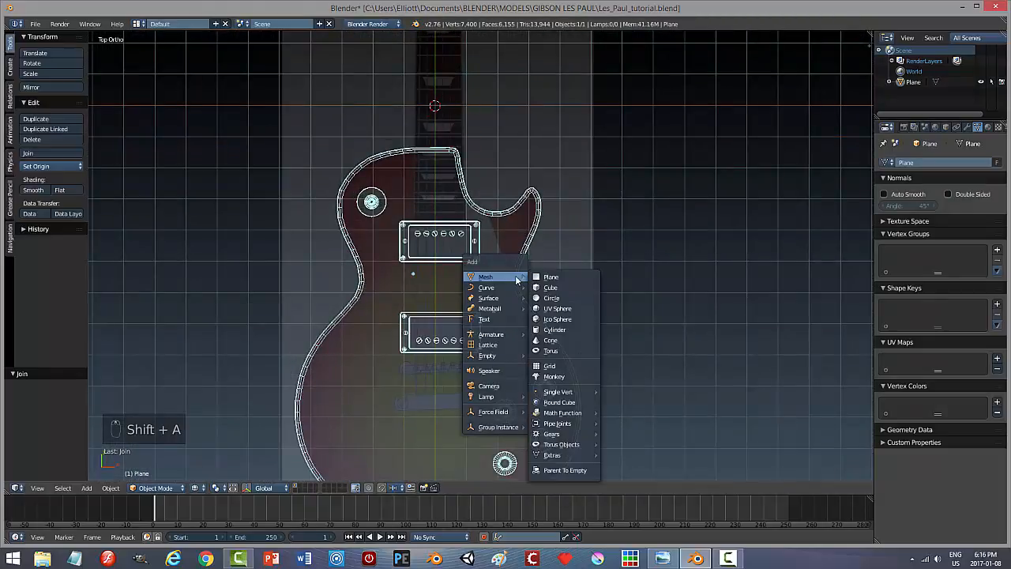
click(559, 277)
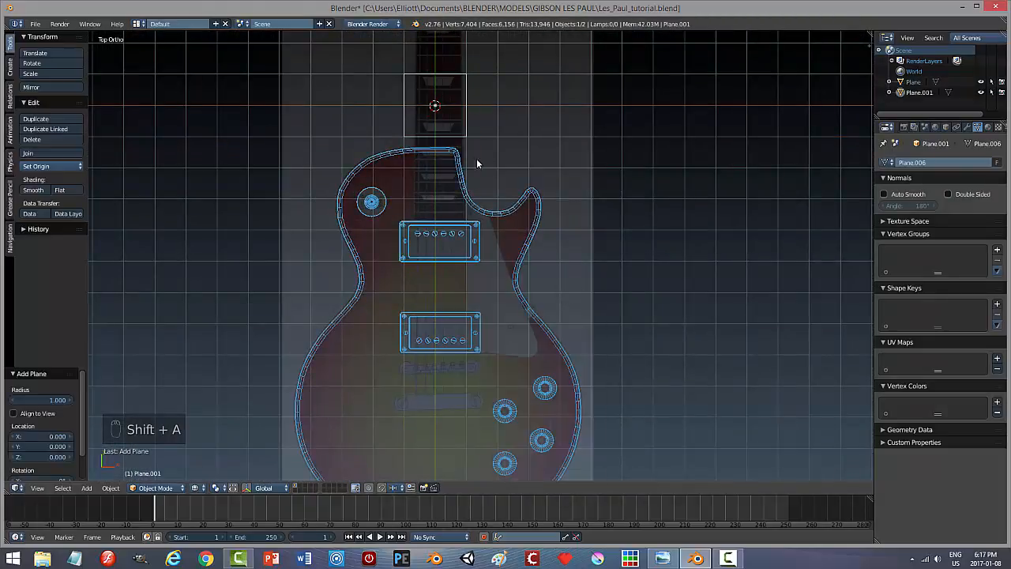
click(246, 487)
drag(434, 69, 534, 316)
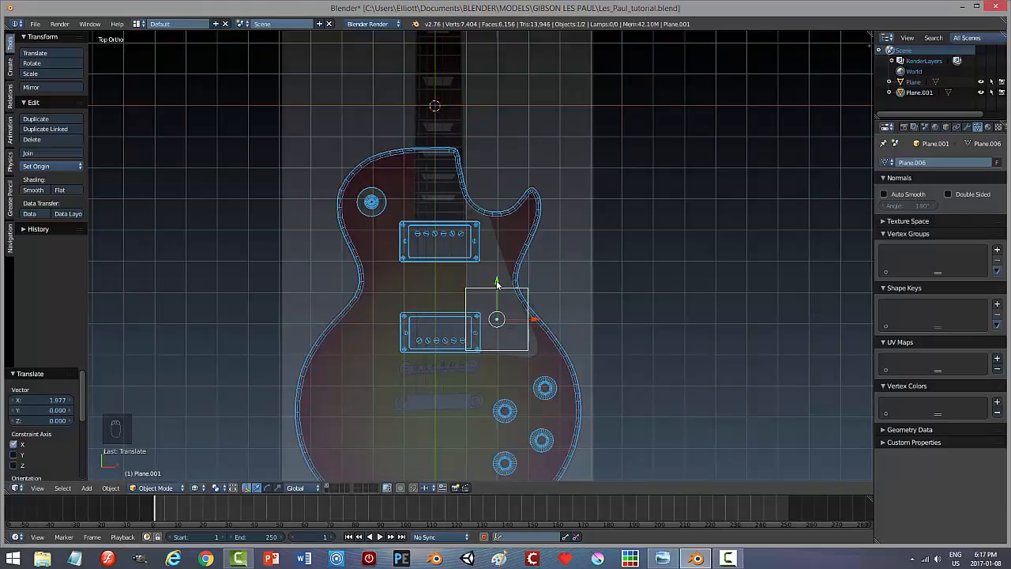
drag(495, 282, 528, 302)
Merge all the plane's vertices at their center into a single vertex.
scroll(627, 365, up, 5)
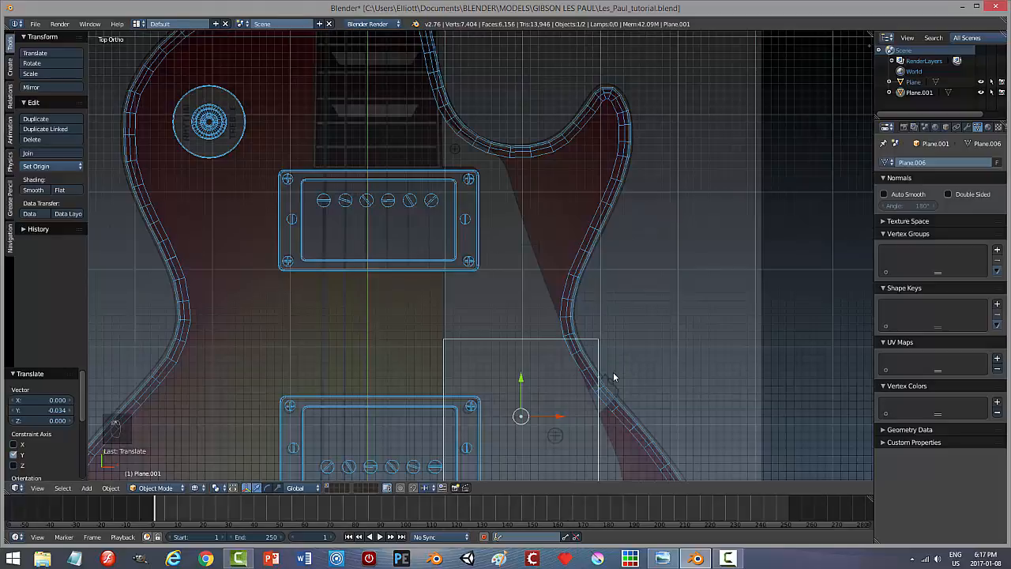
scroll(614, 372, down, 1)
shift+middle_drag(603, 355, 547, 195)
scroll(556, 279, up, 2)
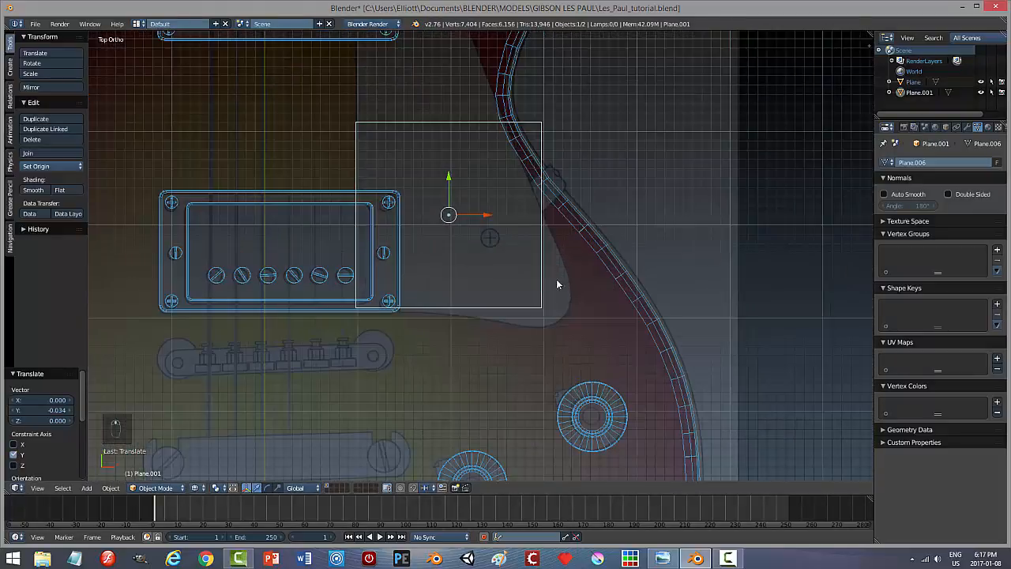
scroll(575, 296, up, 1)
key(Tab)
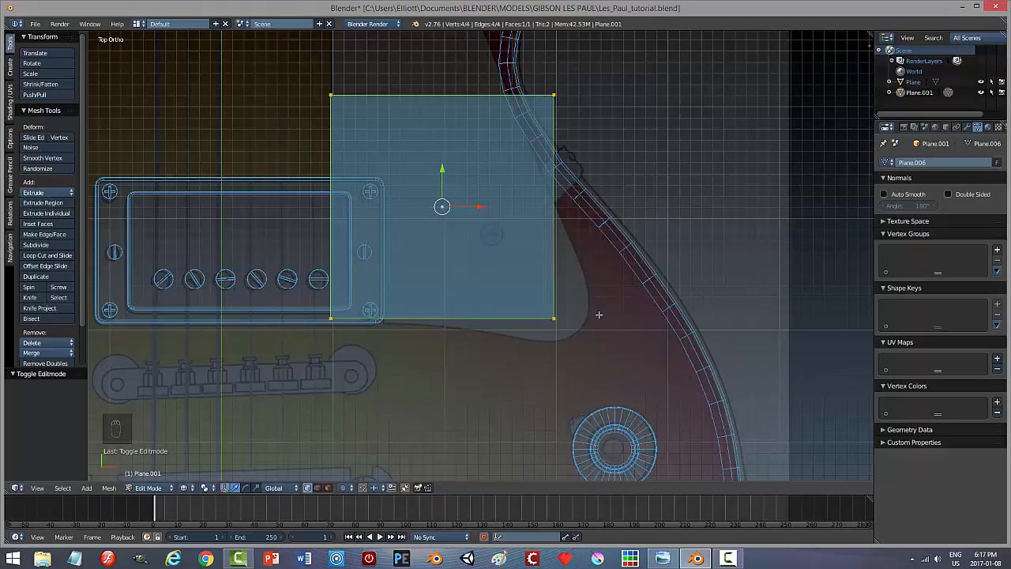
key(alt+m)
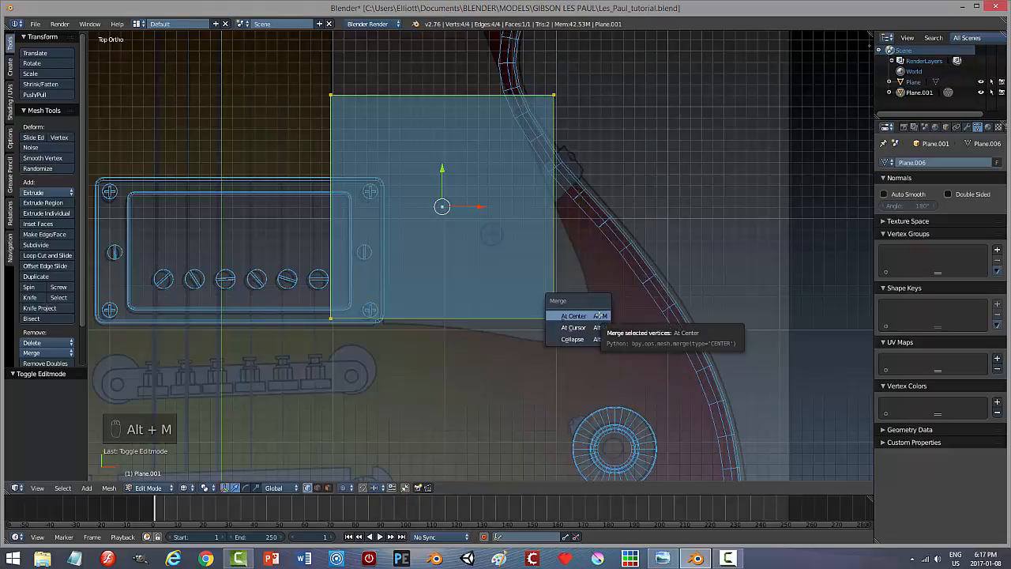
click(598, 315)
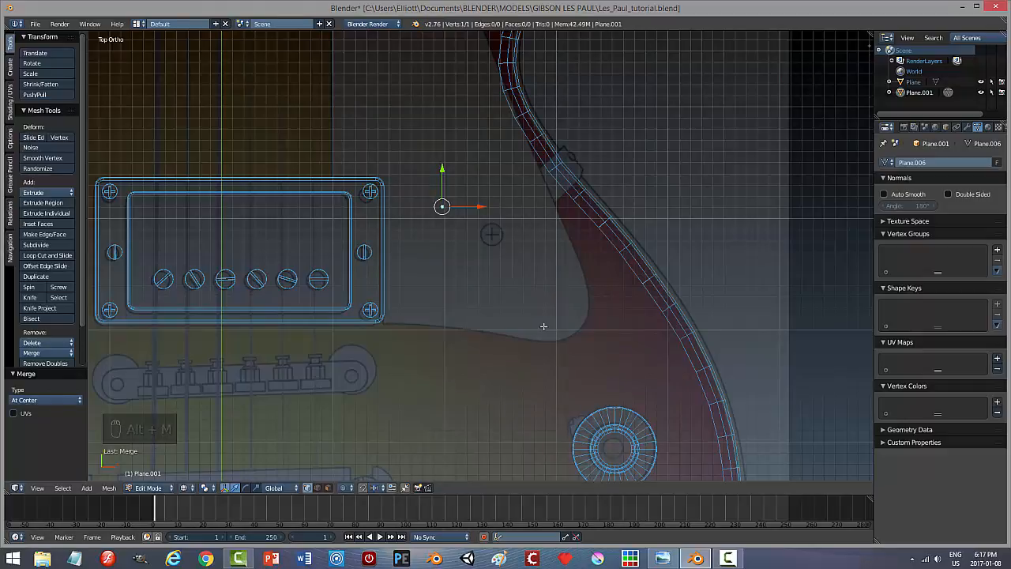
Move the single vertex to the bridge pickup's lower corner, where the pickguard's lower edge begins in the blueprint.
key(e)
key(y)
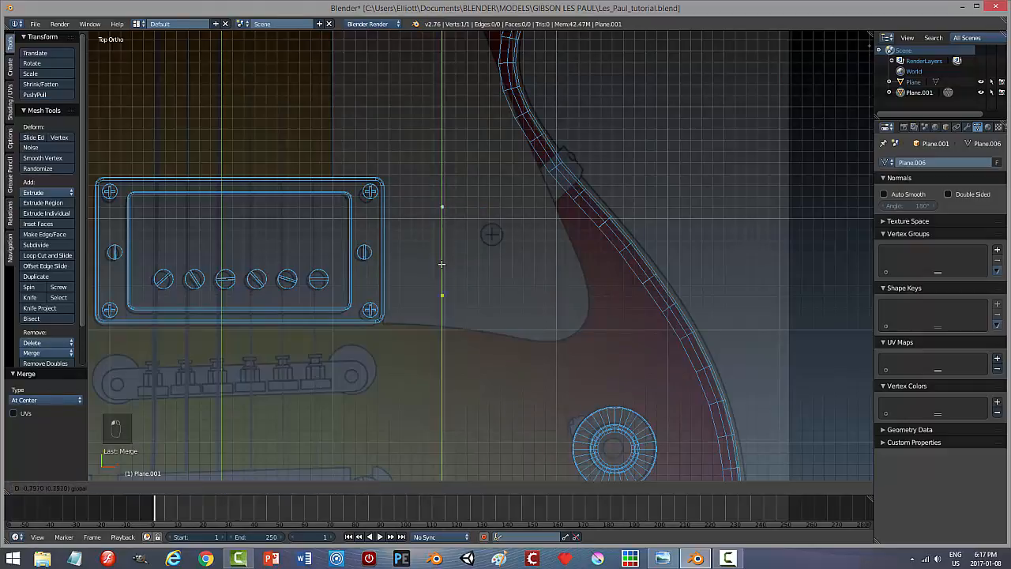
click(444, 288)
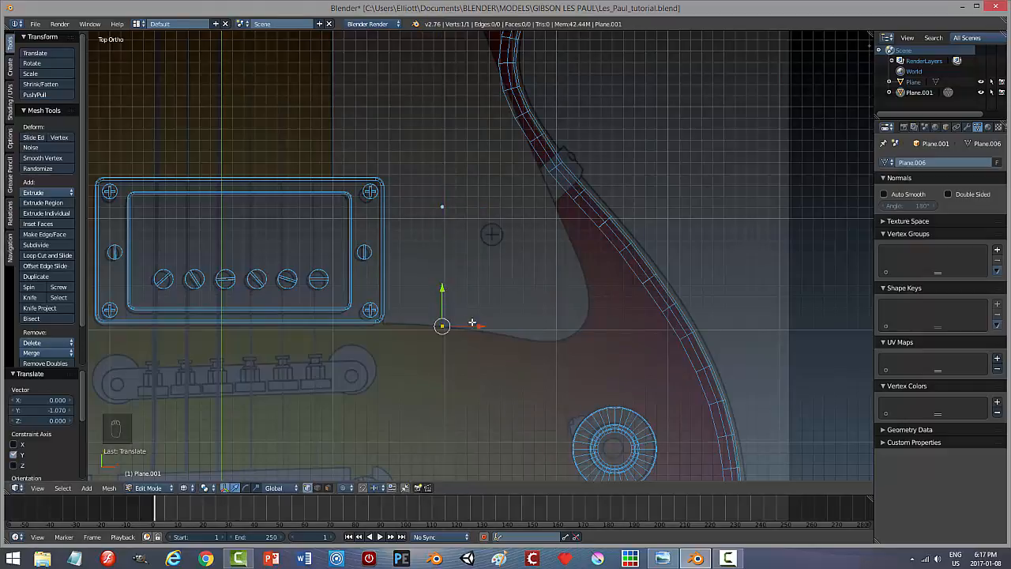
key(g)
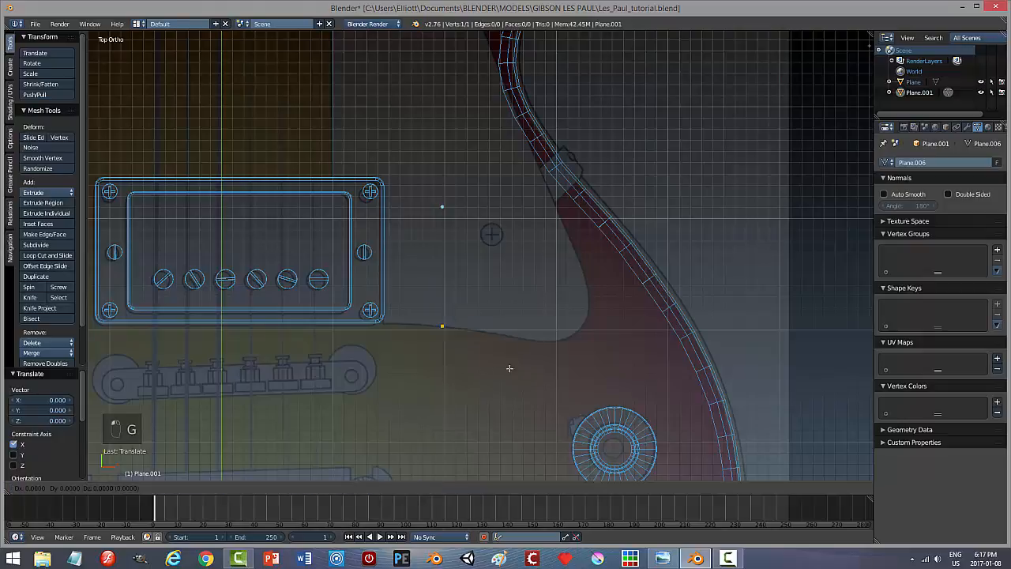
click(456, 365)
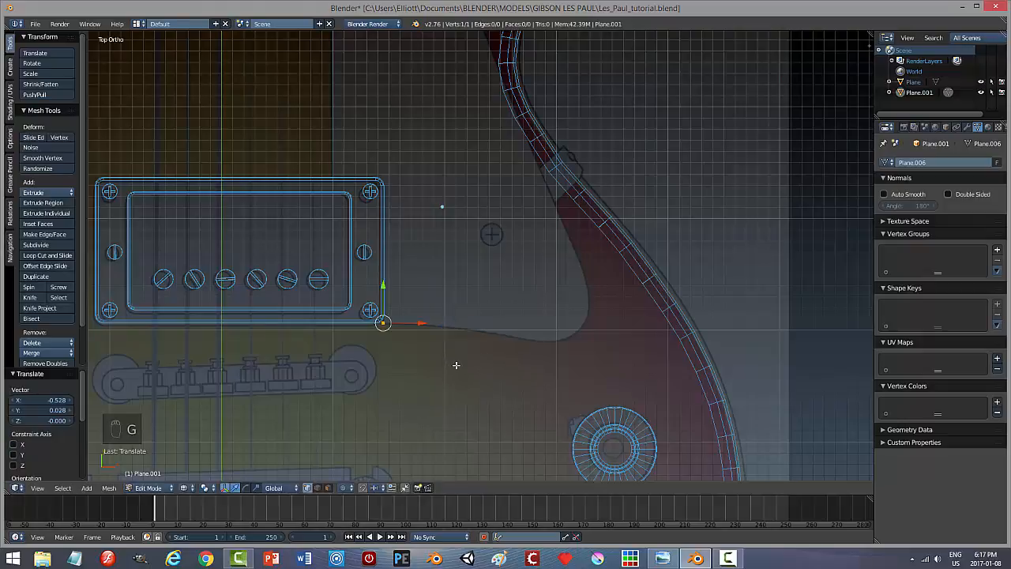
drag(424, 324, 426, 324)
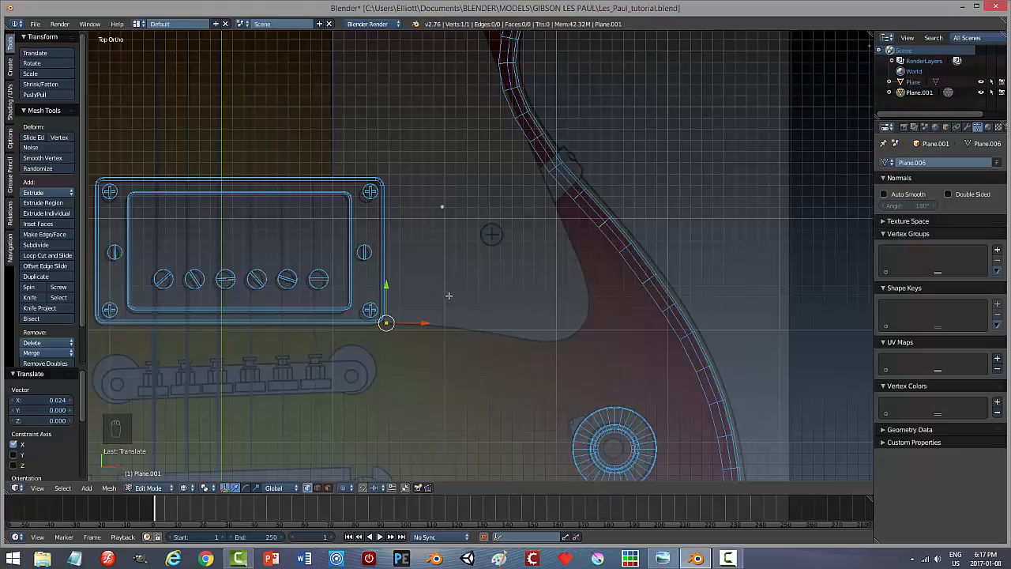
Extrude the vertex about 1.32 along Y beside the bridge pickup, and extrude again about -0.476 along X to the pickguard's inner edge.
key(e)
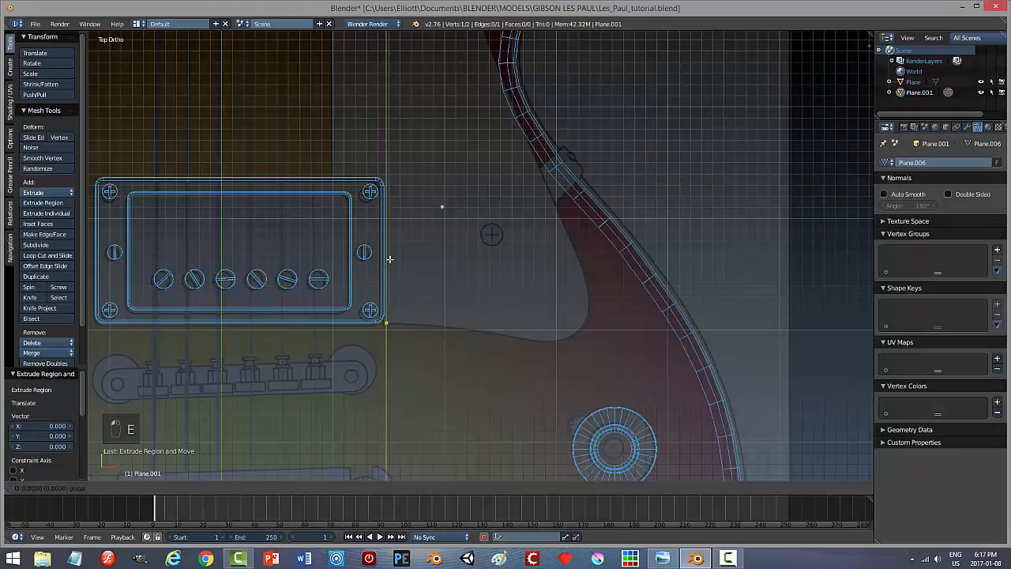
click(392, 140)
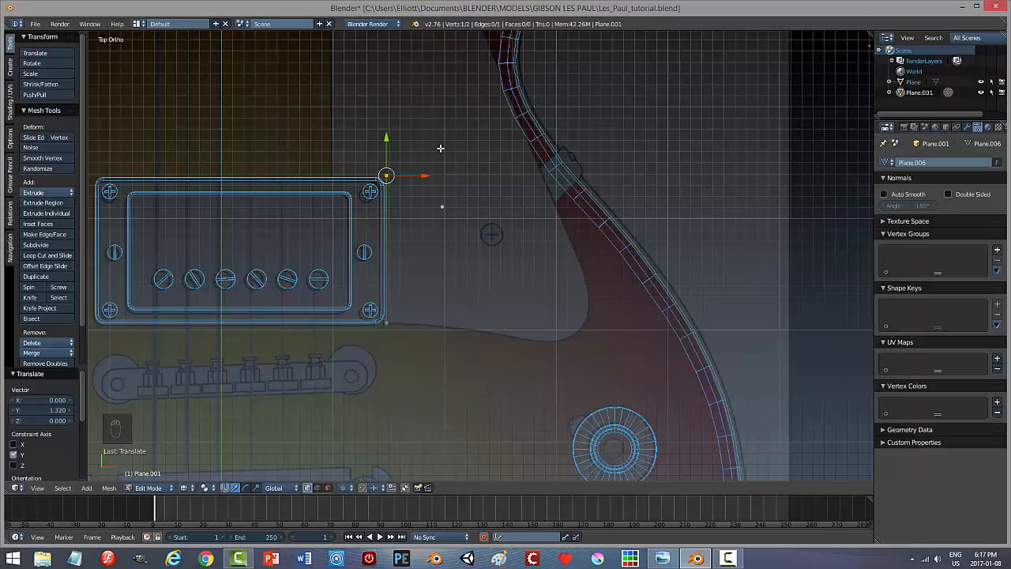
key(e)
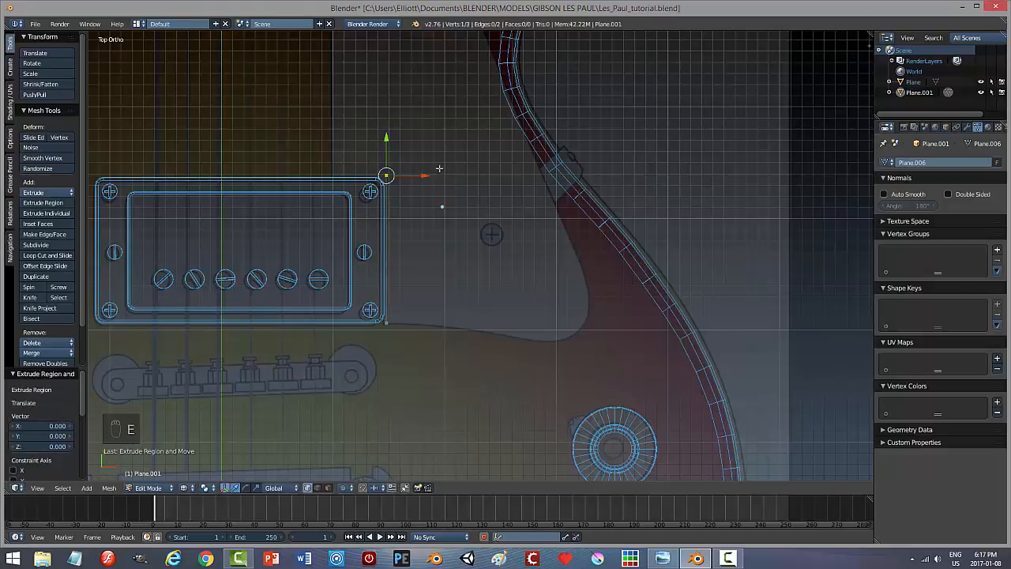
key(x)
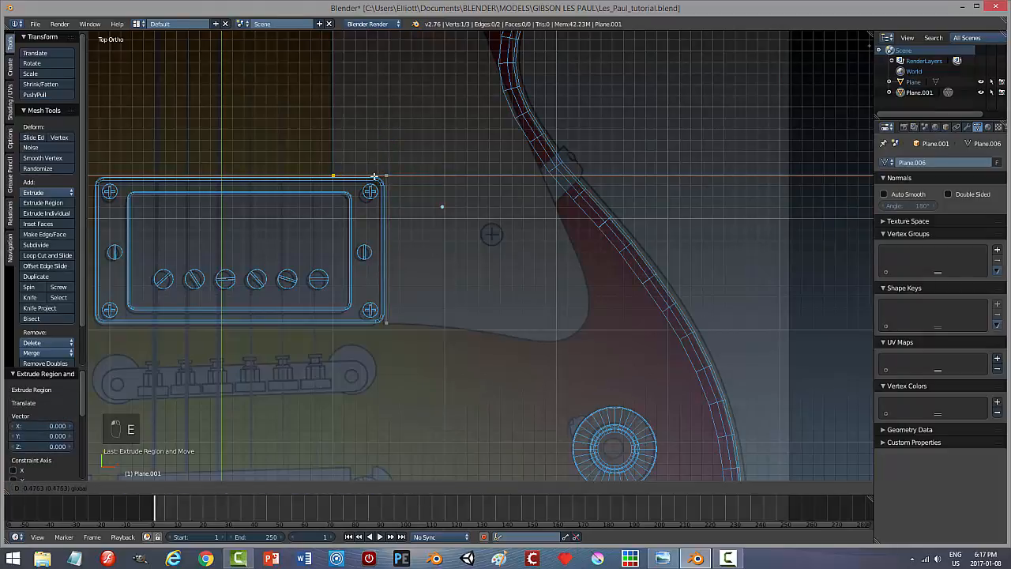
click(374, 176)
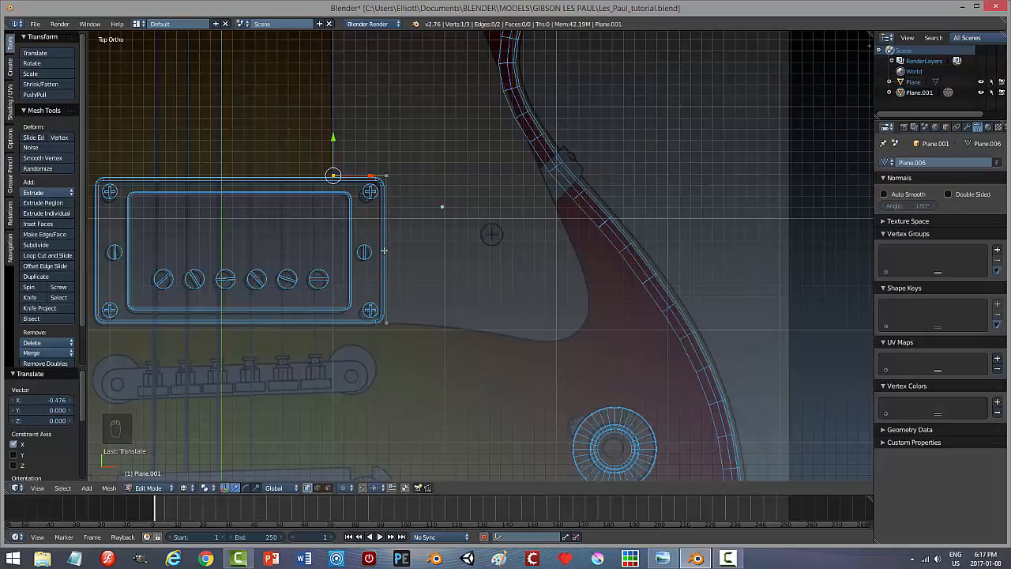
Extrude the end vertex about 1.56 along Y, following the pickguard's inner edge up to the neck pickup.
shift+middle_drag(453, 196, 459, 317)
mouse_move(447, 271)
shift+middle_down()
mouse_move(445, 300)
mouse_move(442, 268)
shift+middle_up()
key(e)
click(442, 267)
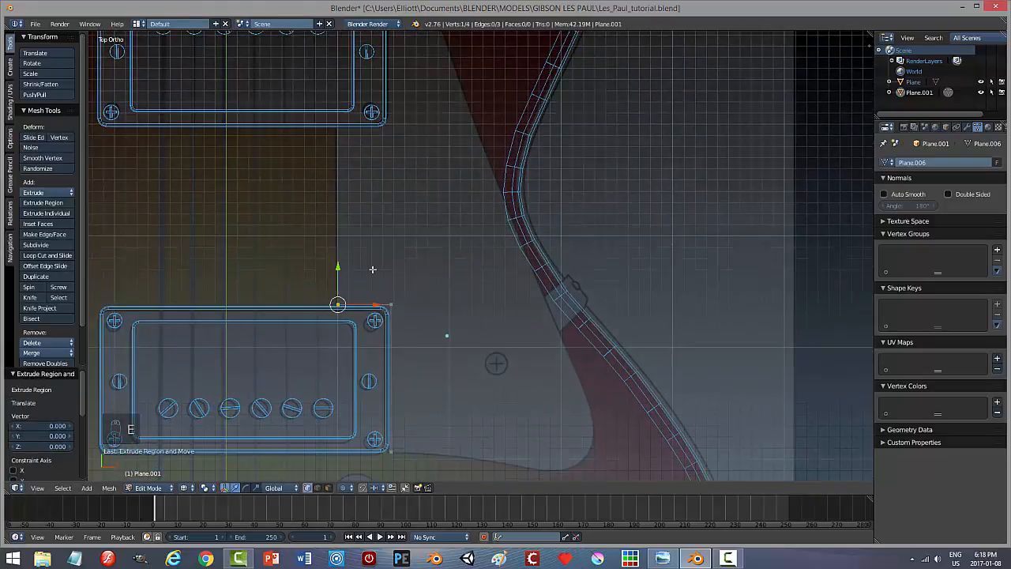
key(g)
key(y)
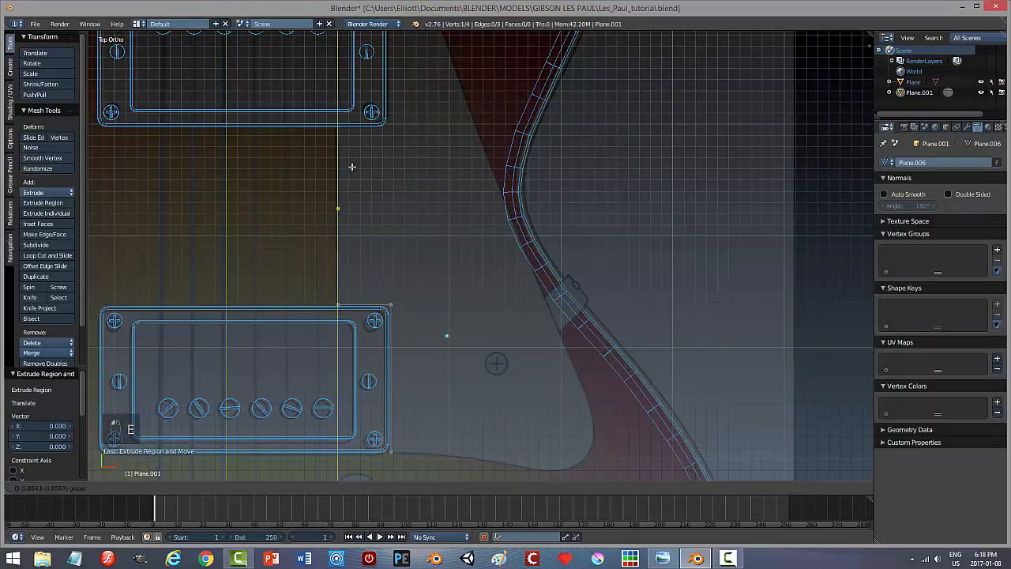
click(340, 92)
scroll(413, 154, up, 3)
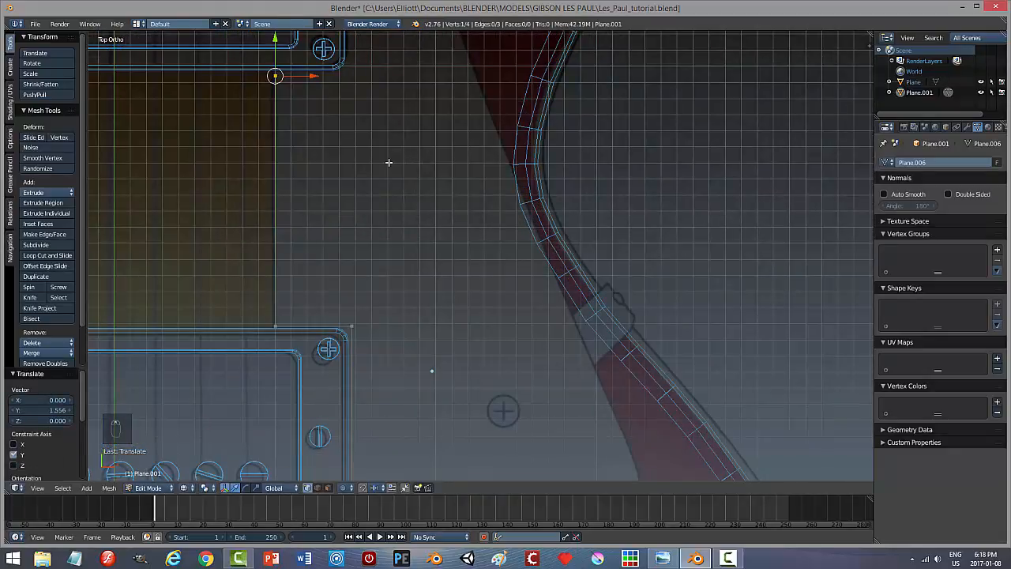
key(g)
key(y)
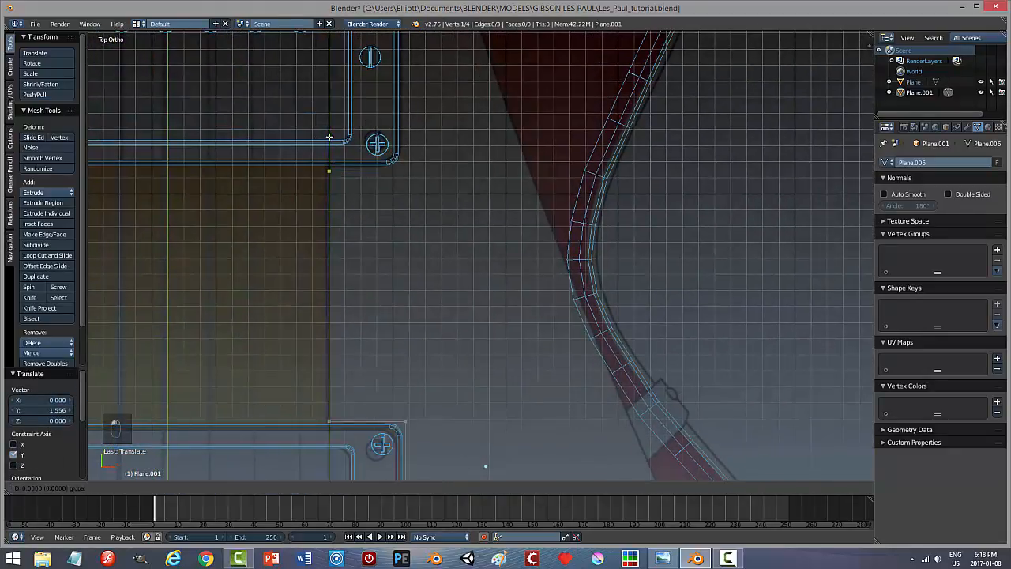
click(328, 136)
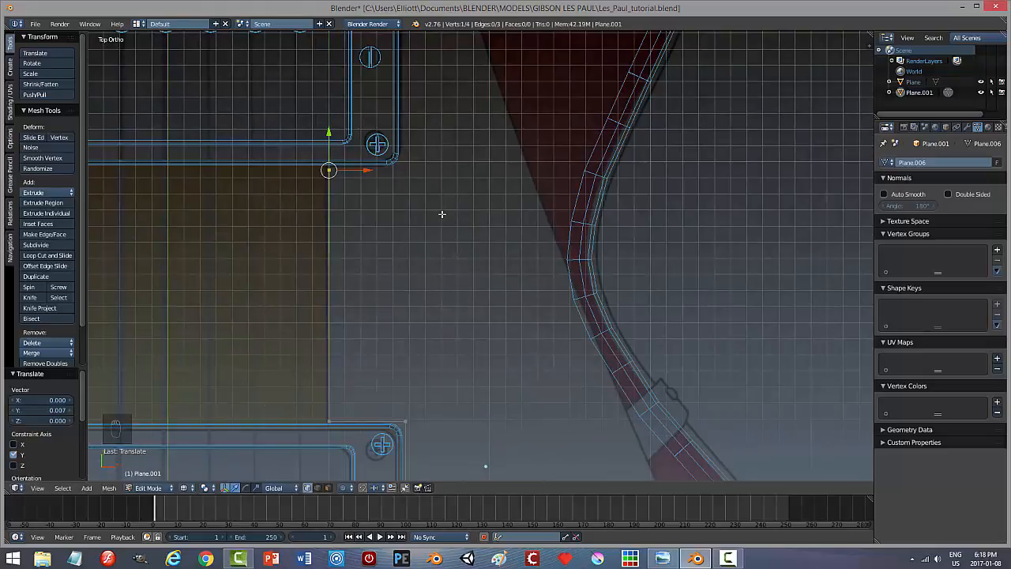
Extrude the end vertex about 0.272 along X beneath the neck pickup and raise the new edge about 0.017 along Y.
key(e)
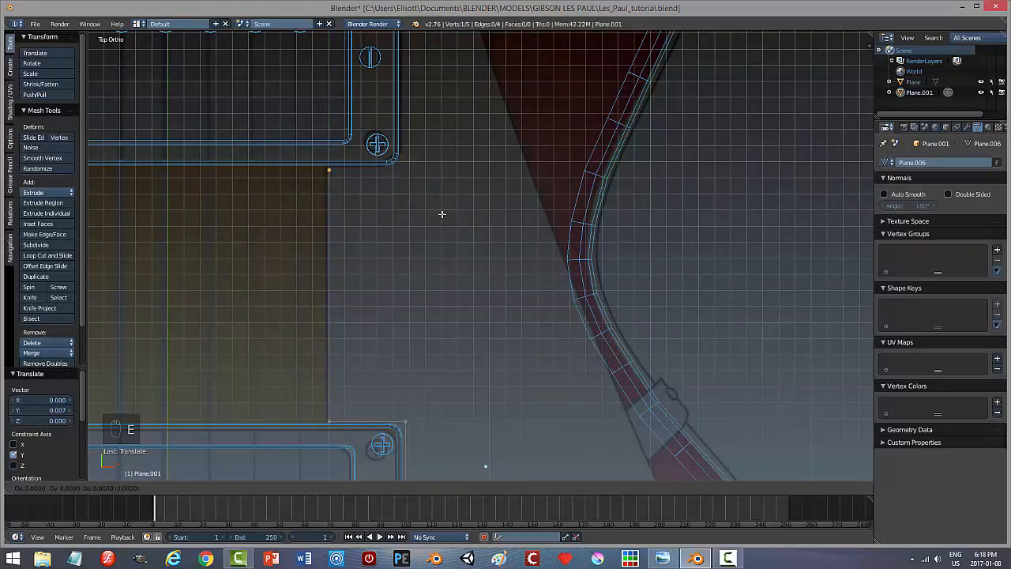
right_click(442, 214)
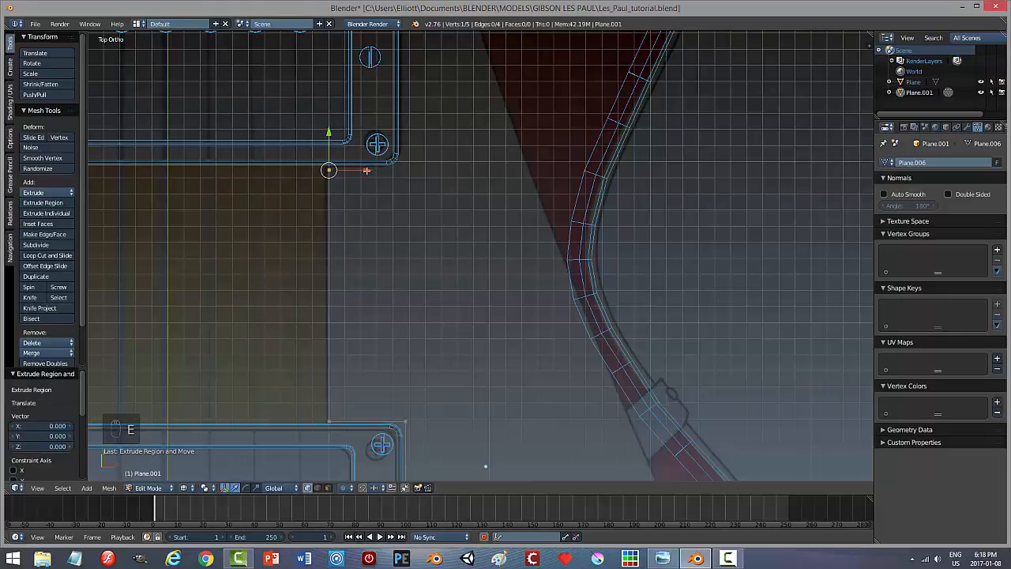
drag(366, 171, 409, 171)
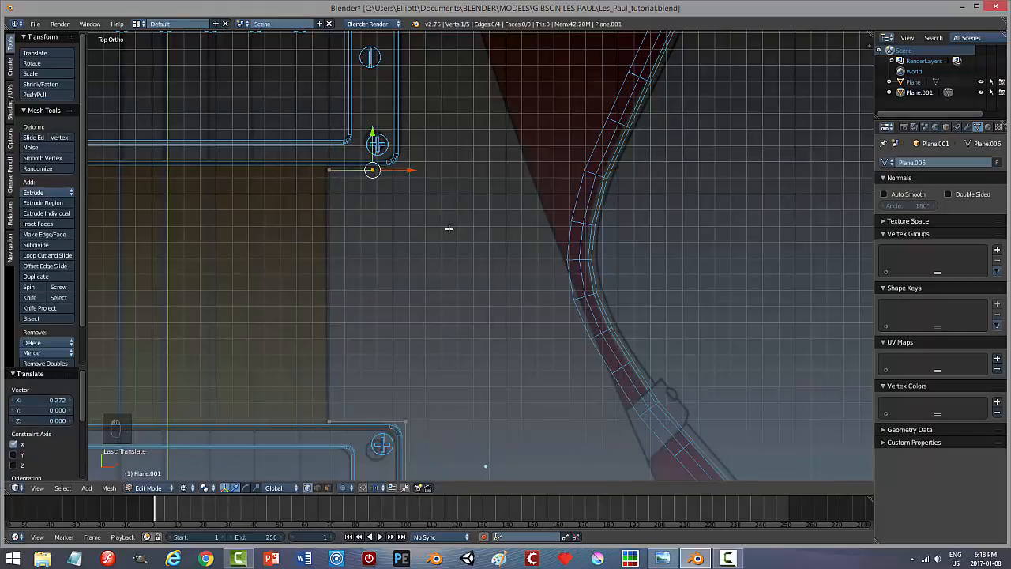
scroll(448, 228, up, 4)
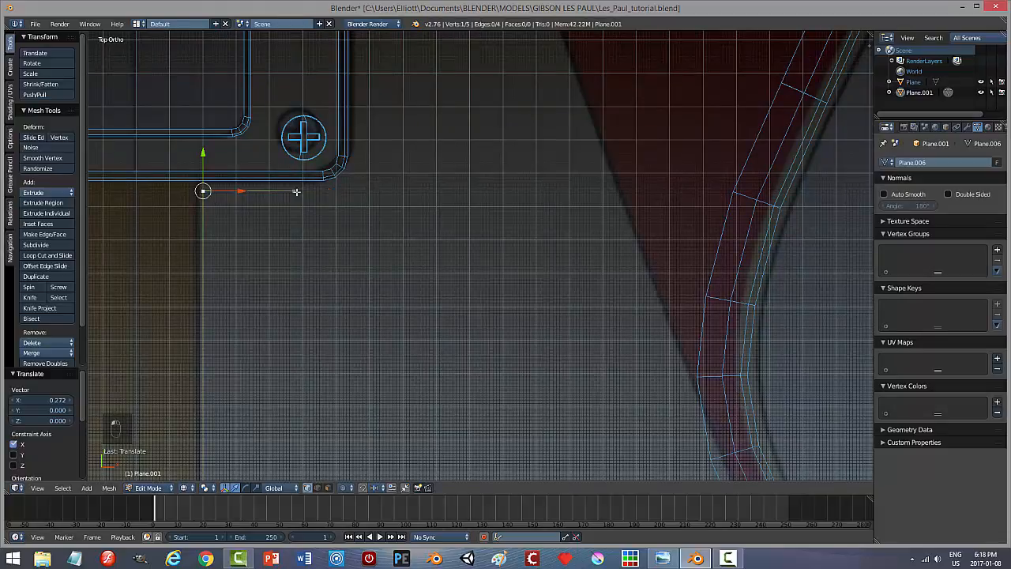
shift+right_click(202, 191)
drag(249, 155, 248, 148)
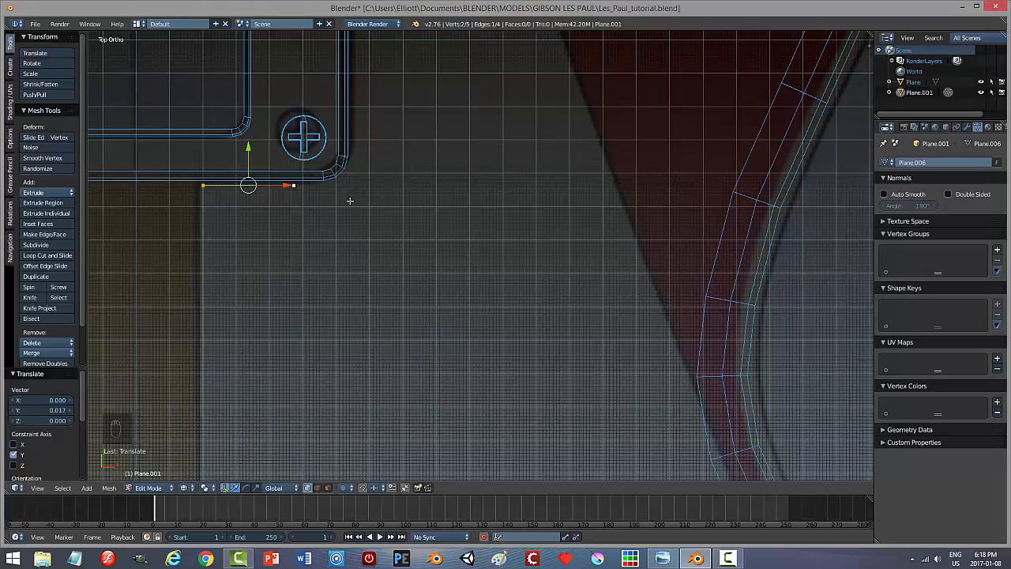
Hide the transform manipulator and extrude the end vertex about 0.055 along X toward the neck pickup's rounded corner.
click(293, 184)
click(225, 487)
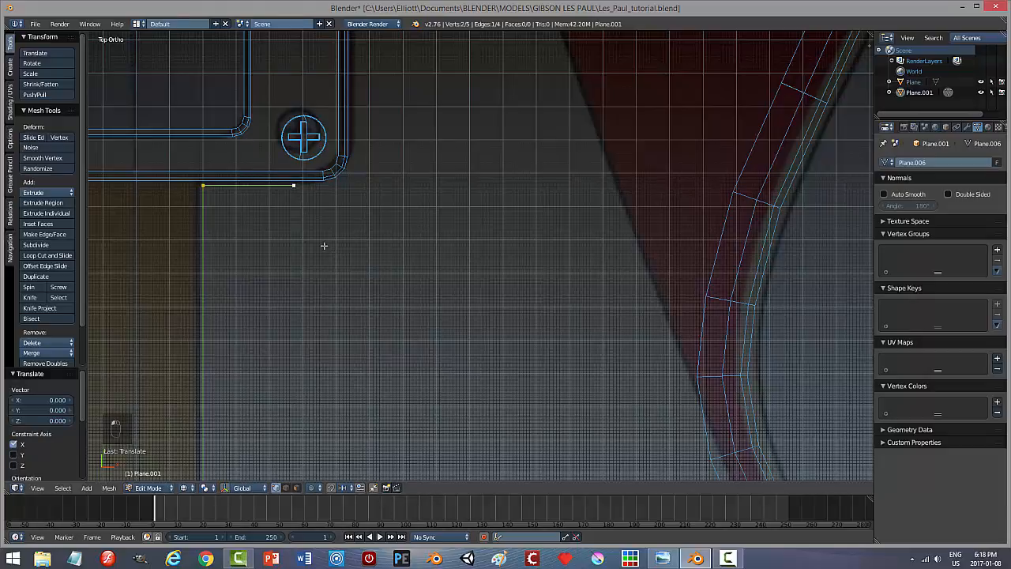
right_click(293, 186)
key(e)
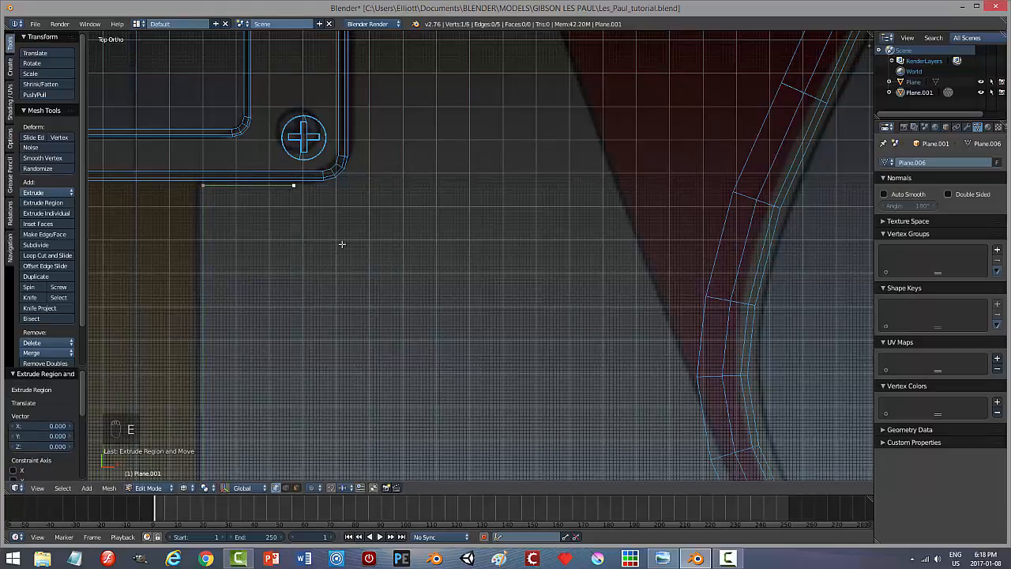
key(g)
click(360, 244)
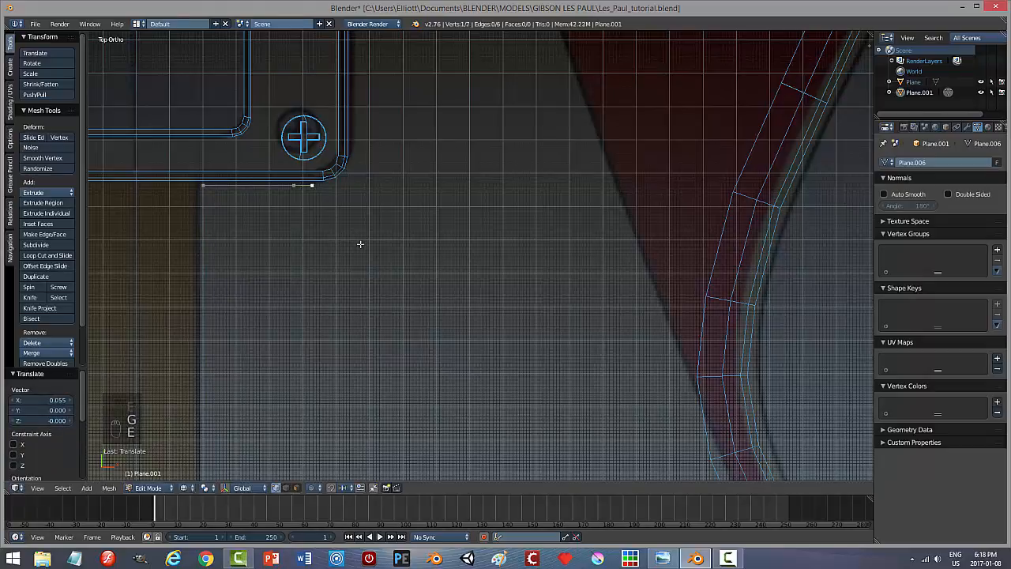
Extrude vertices into the neck pickup's lower rounded corner, first about 0.054 X and 0.016 Y, finishing about 0.022 X and 0.035 Y.
click(360, 244)
key(g)
click(378, 238)
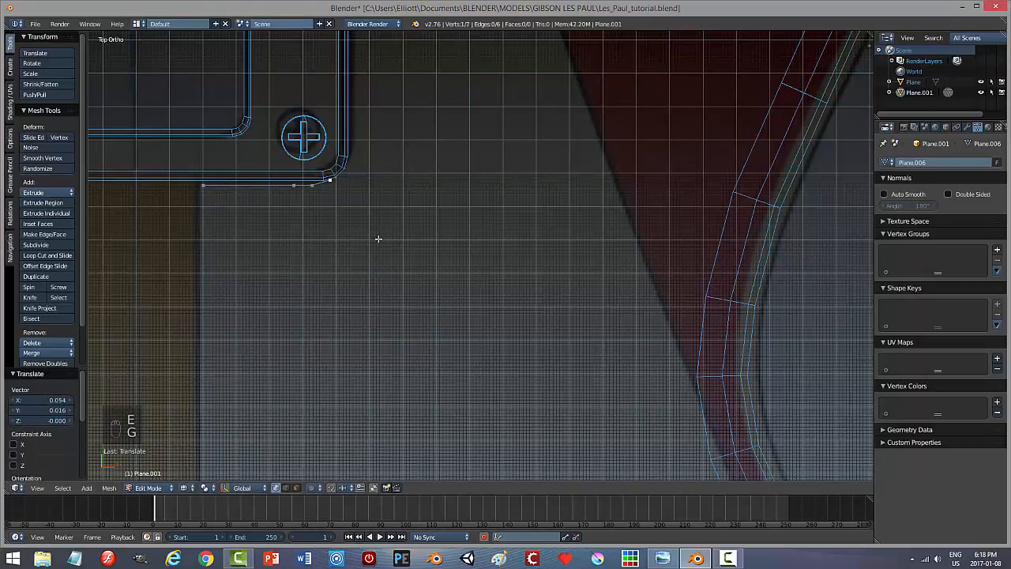
key(e)
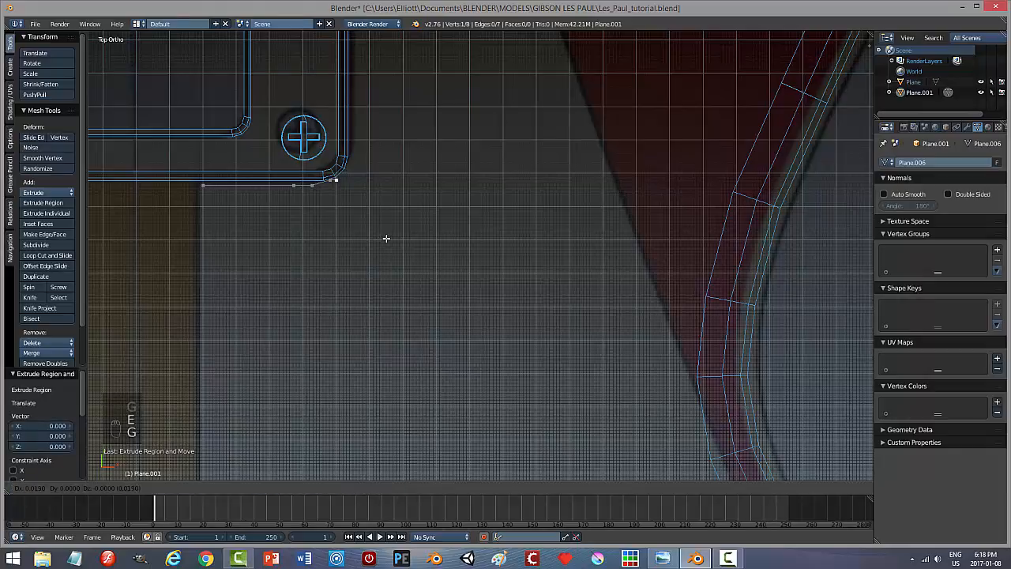
click(390, 231)
key(e)
click(390, 231)
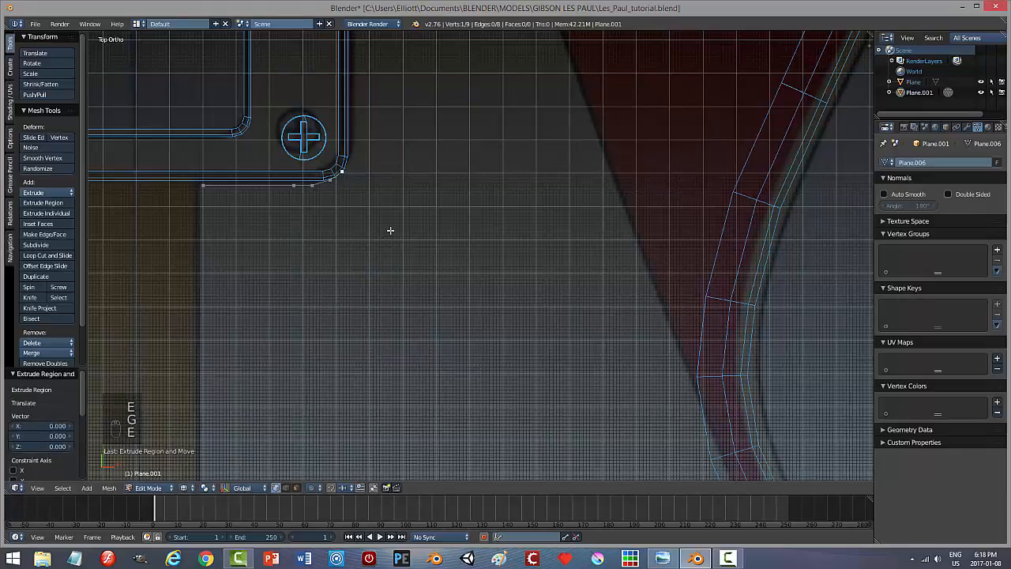
key(g)
click(400, 218)
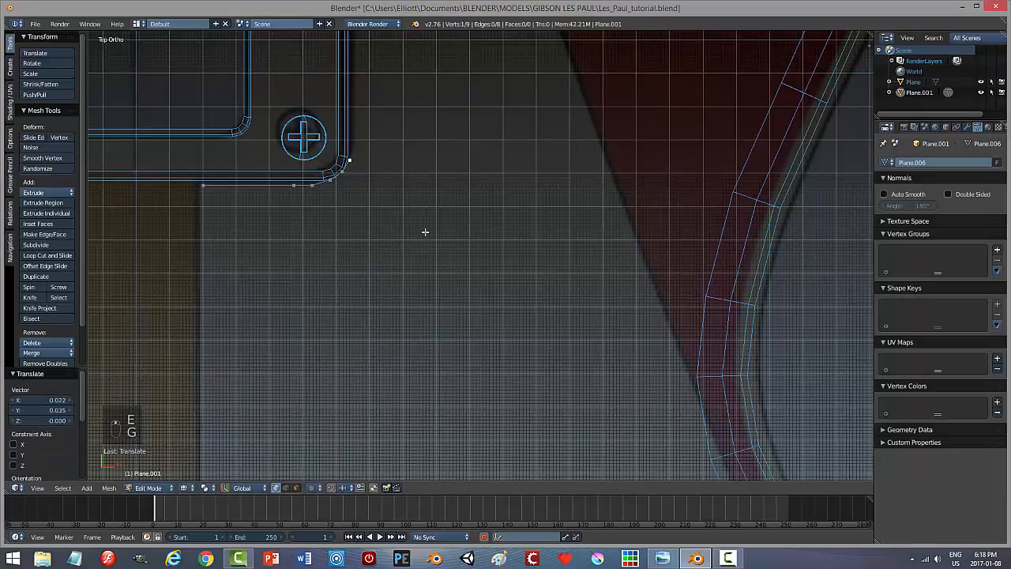
Extrude two more vertices out of the neck pickup's lower corner, about 0.013 X and 0.044 Y, and about 0.003 X and 0.052 Y.
shift+middle_drag(425, 232, 427, 319)
key(e)
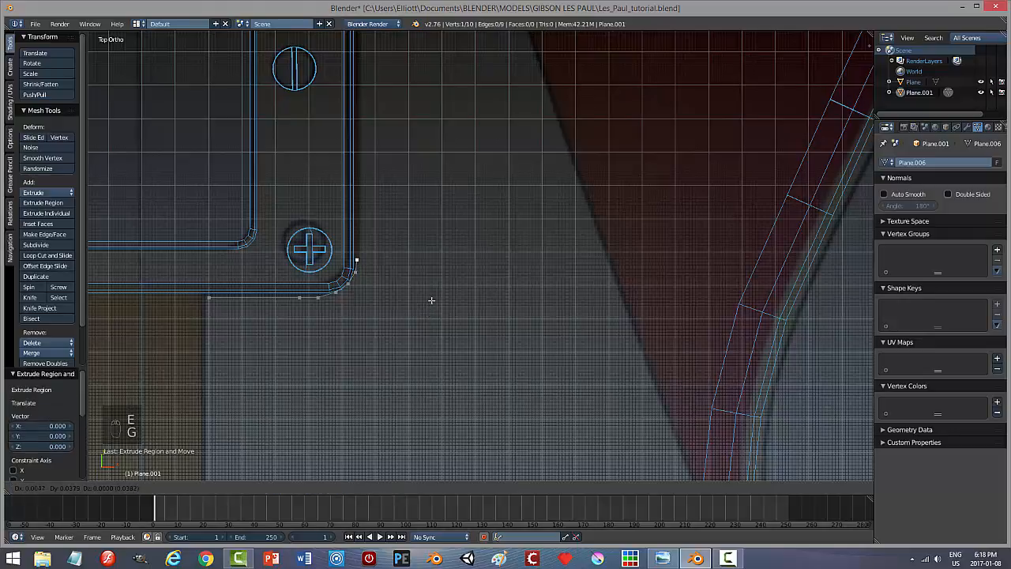
click(433, 300)
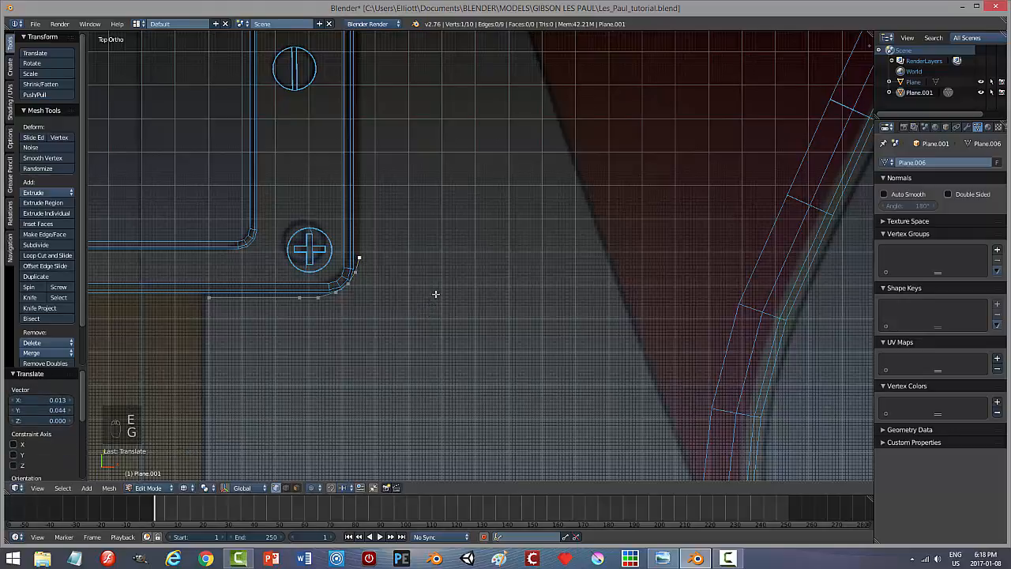
key(e)
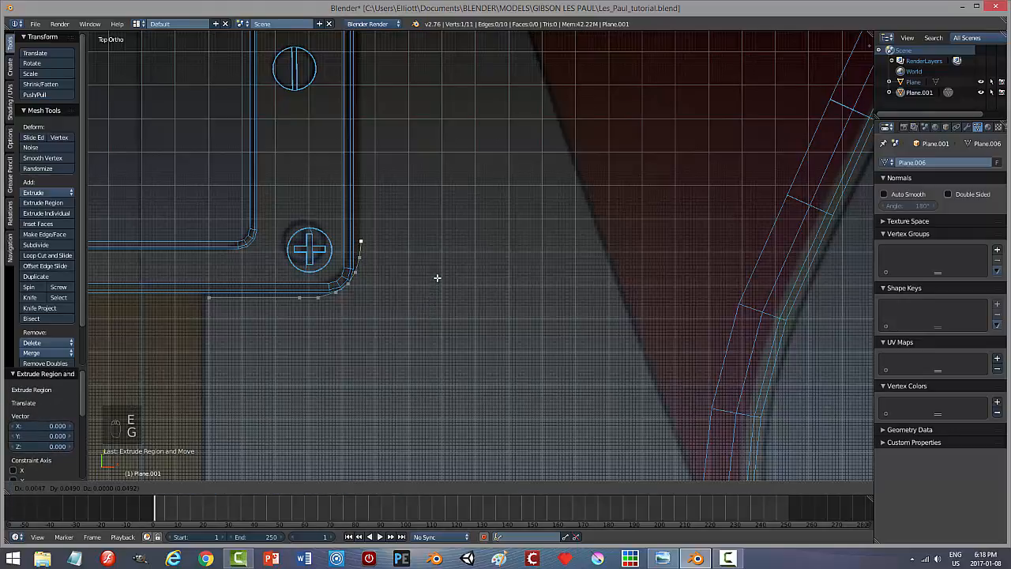
click(437, 277)
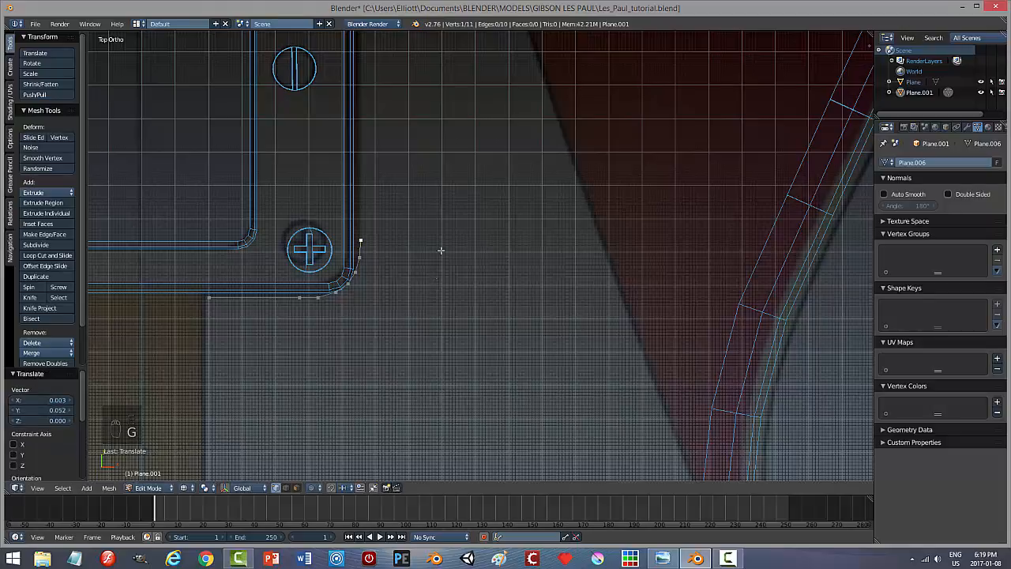
shift+middle_drag(442, 235, 456, 379)
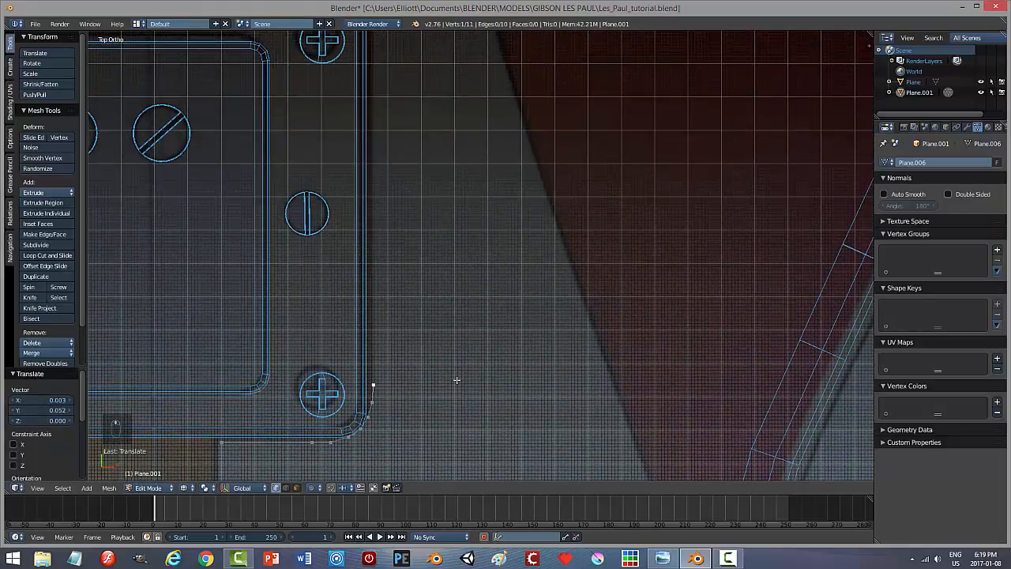
key(e)
right_click(451, 357)
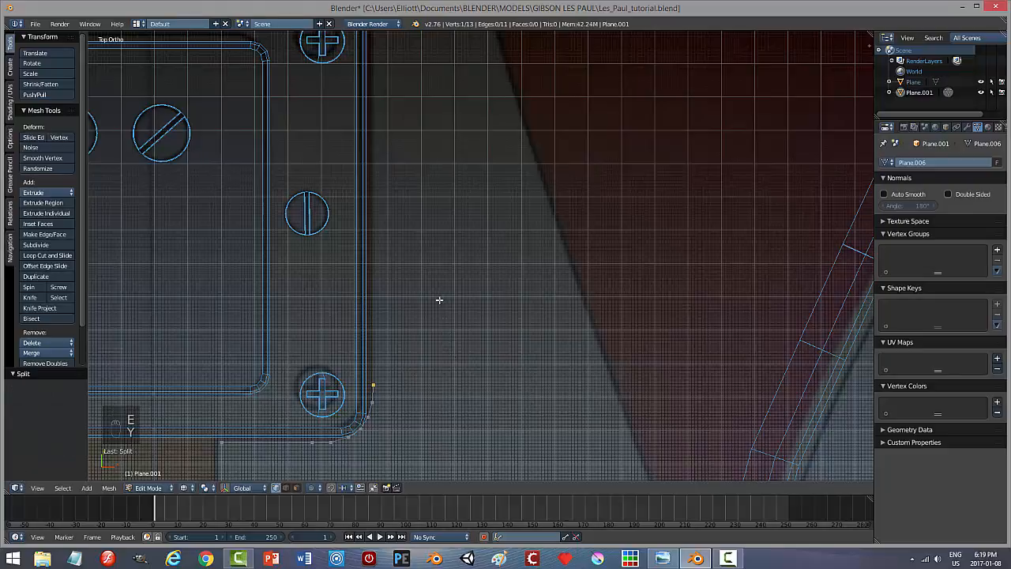
key(y)
key(Escape)
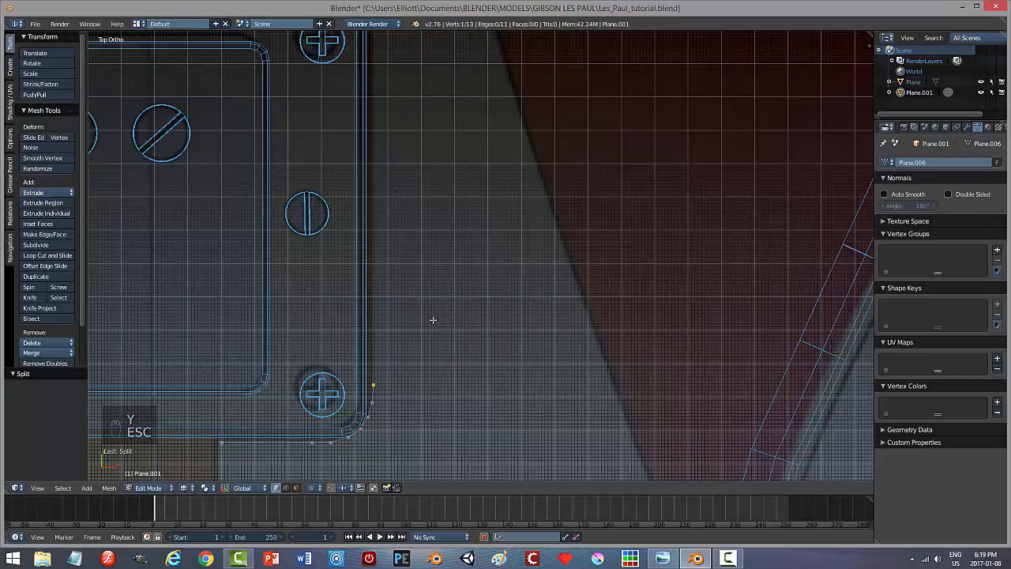
key(g)
key(x)
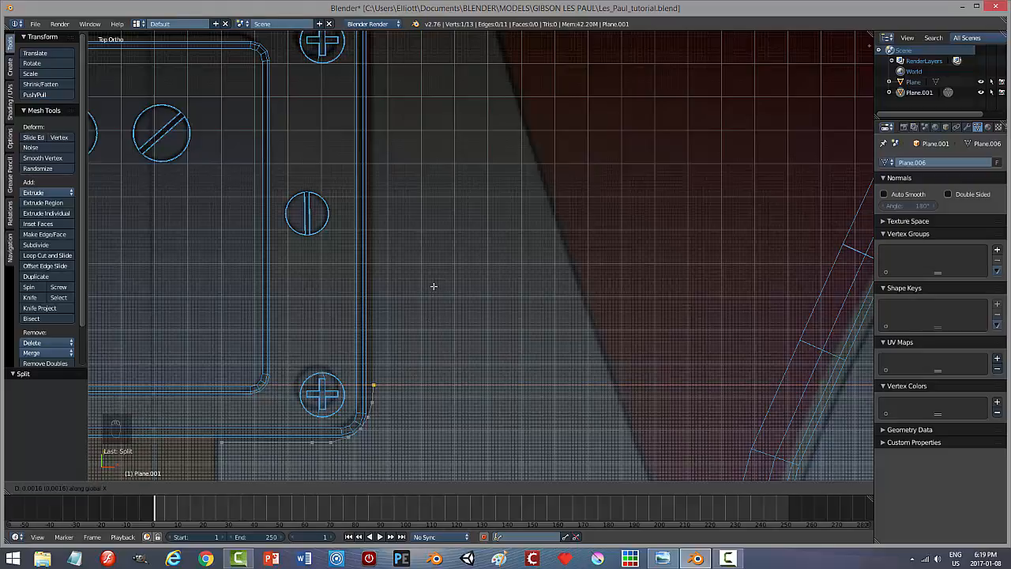
click(434, 285)
key(g)
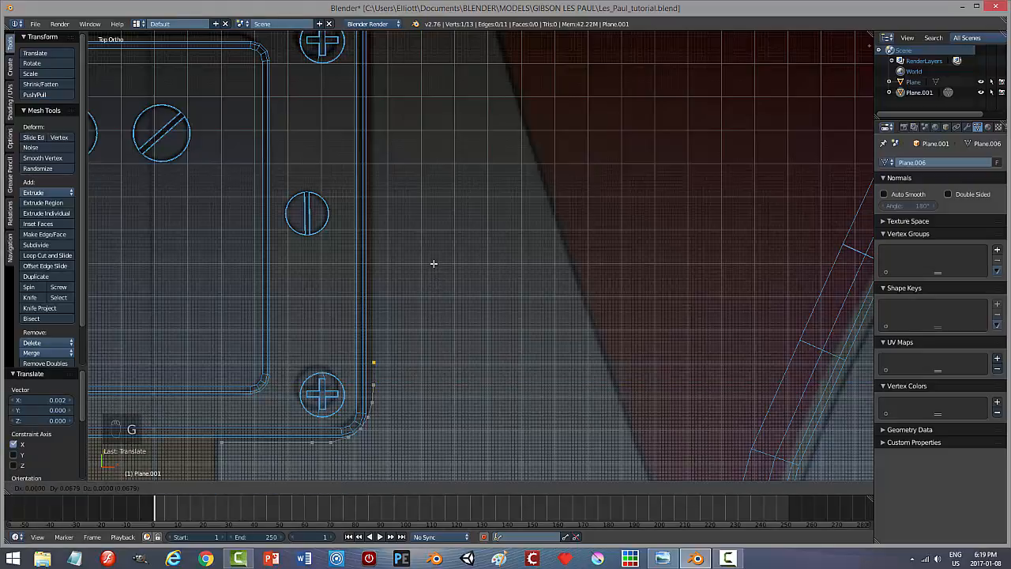
right_click(433, 263)
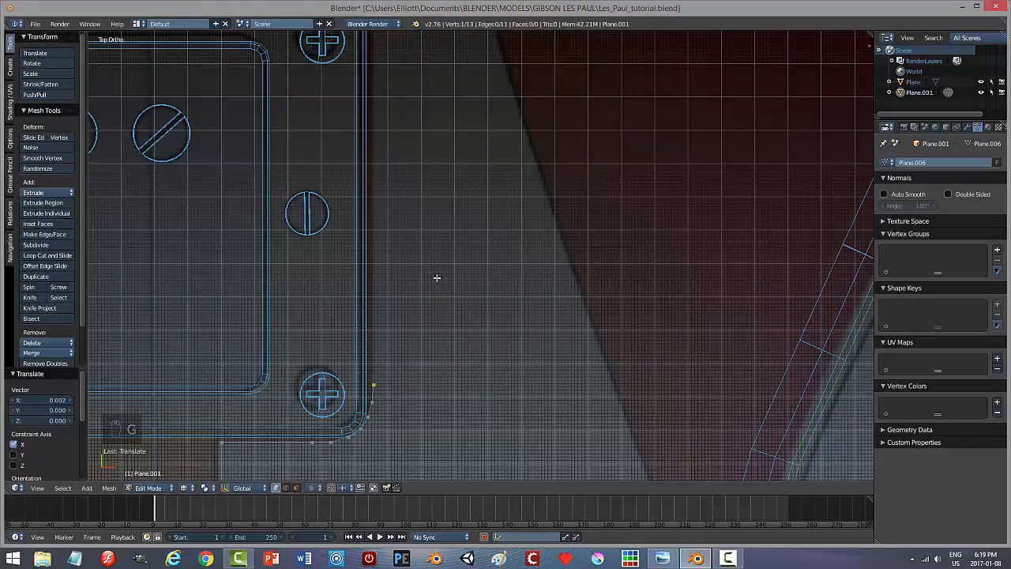
key(ctrl+z)
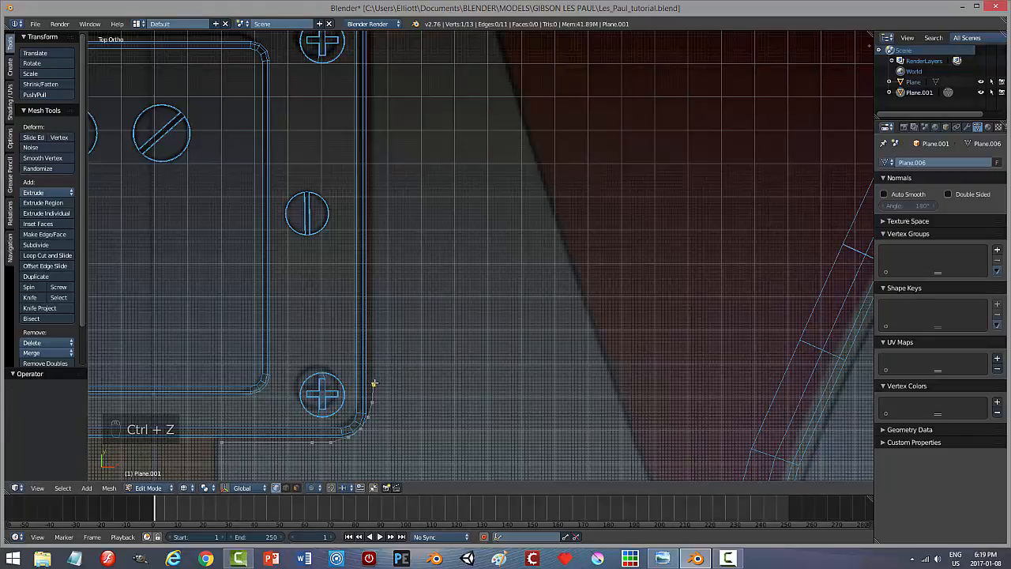
key(g)
click(433, 356)
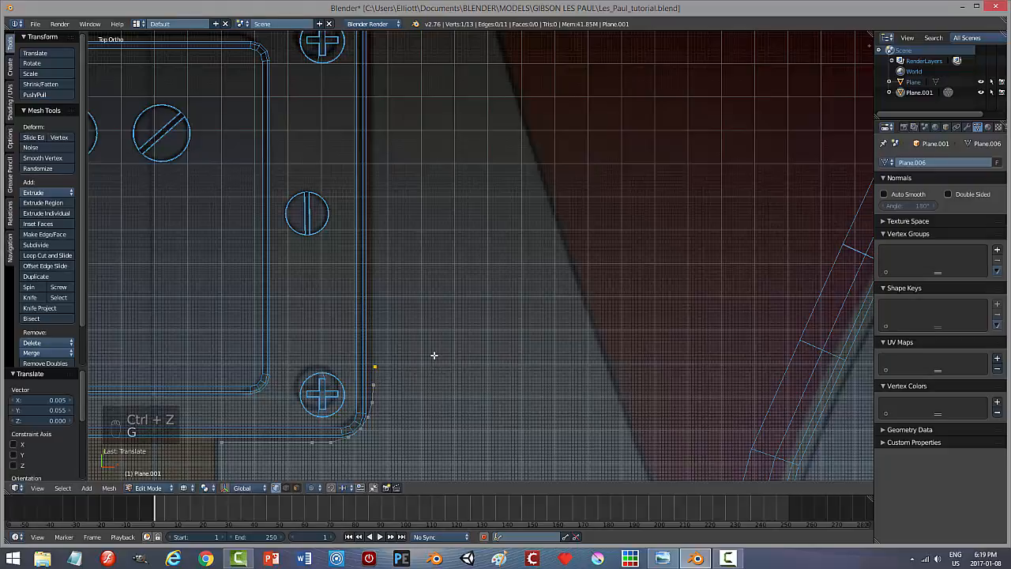
key(x)
click(433, 355)
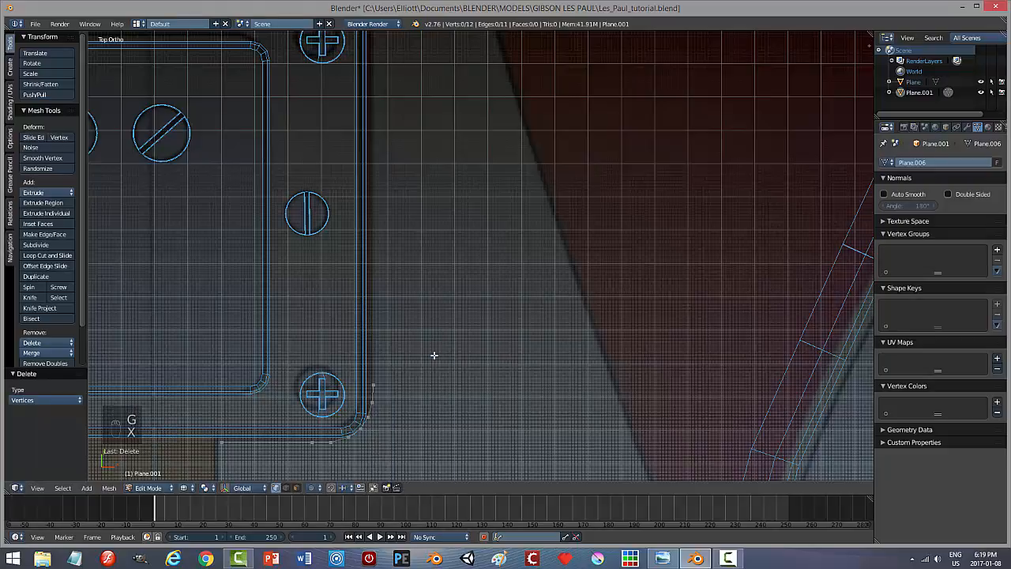
Extrude the end vertex along Y beside the neck pickup, moving it about 0.614 and a further 0.444 to the upper rounded corner.
right_click(373, 385)
key(e)
right_click(416, 380)
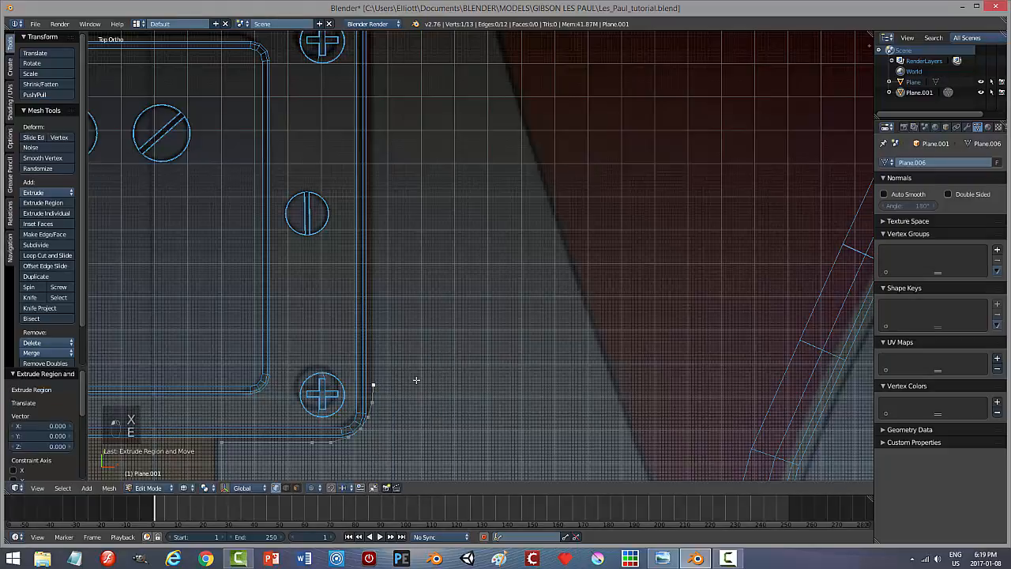
key(g)
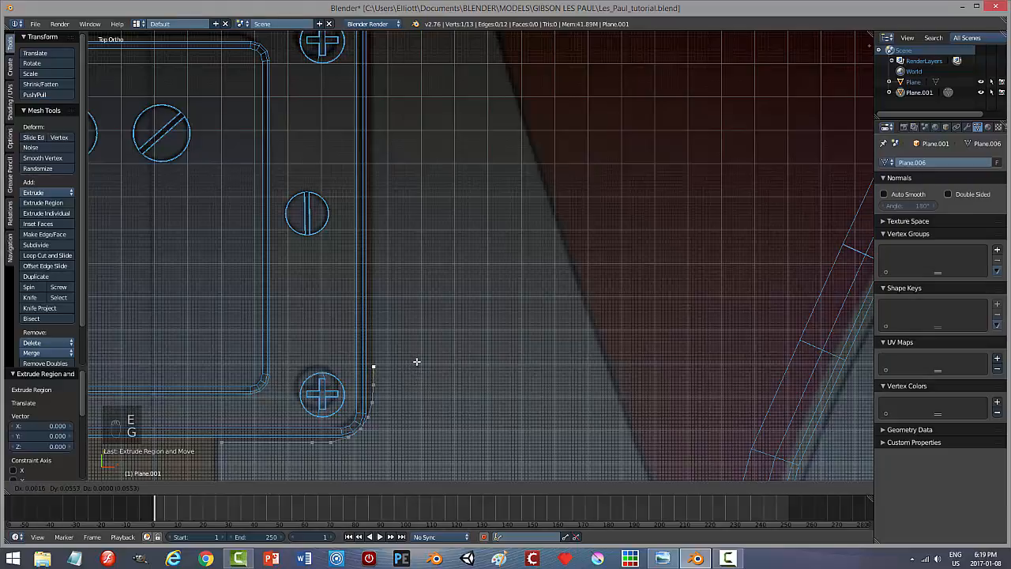
key(y)
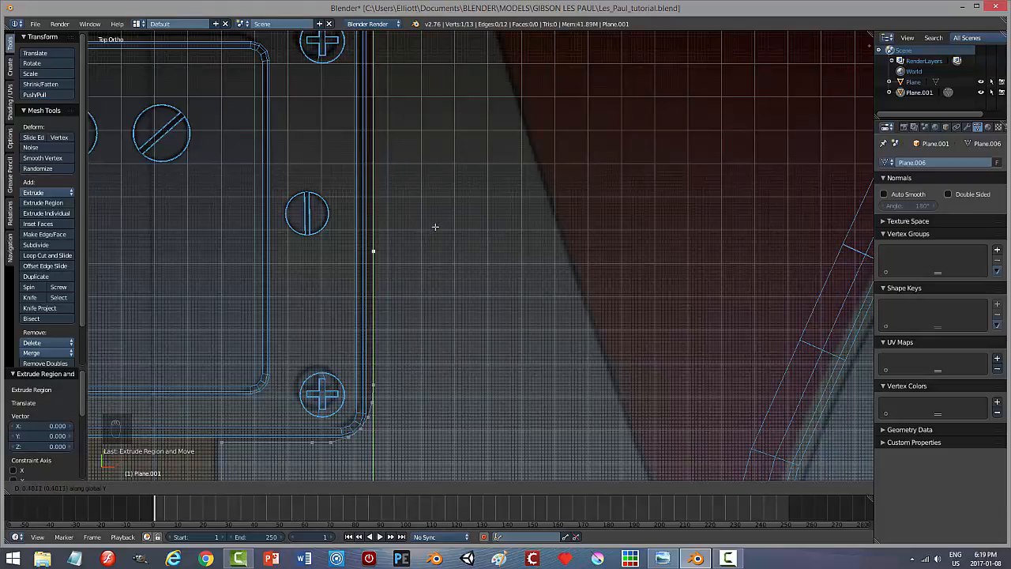
click(439, 175)
shift+middle_drag(463, 209, 483, 409)
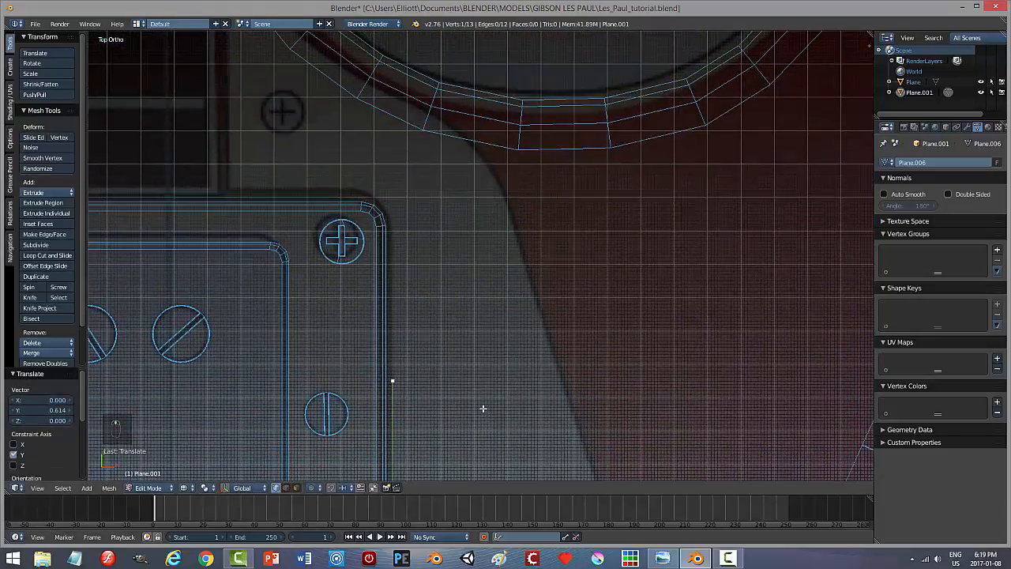
key(g)
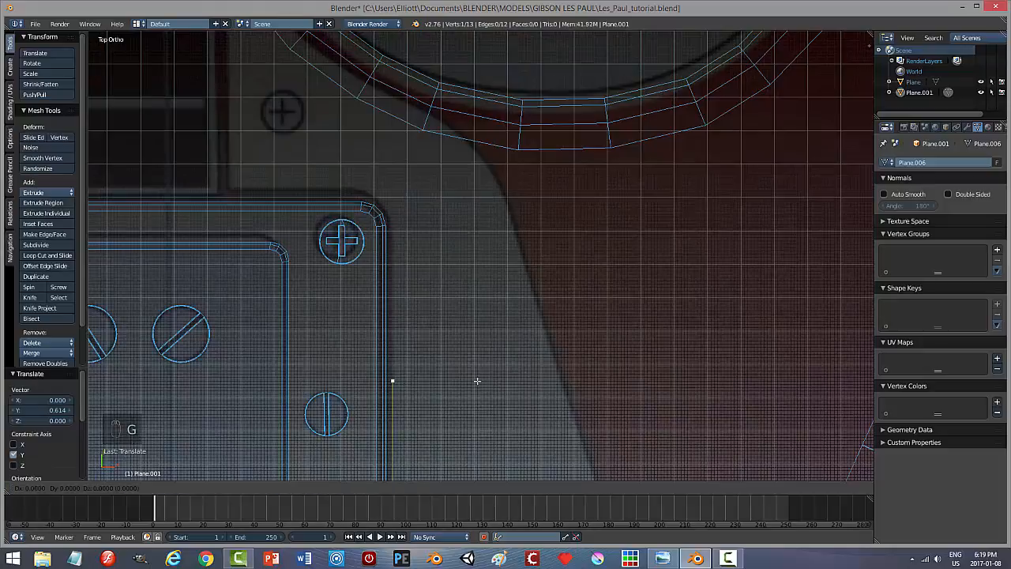
key(y)
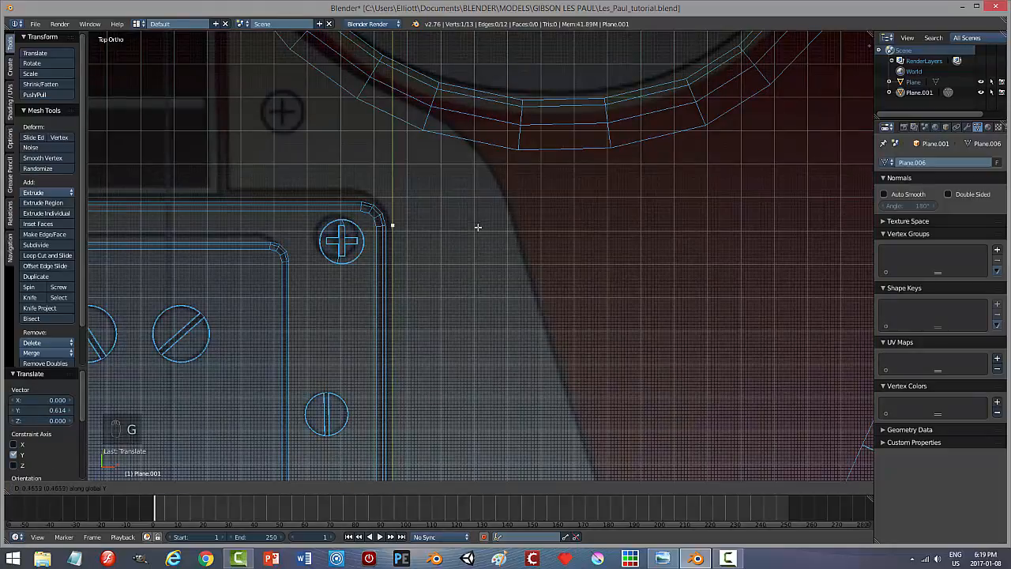
click(474, 233)
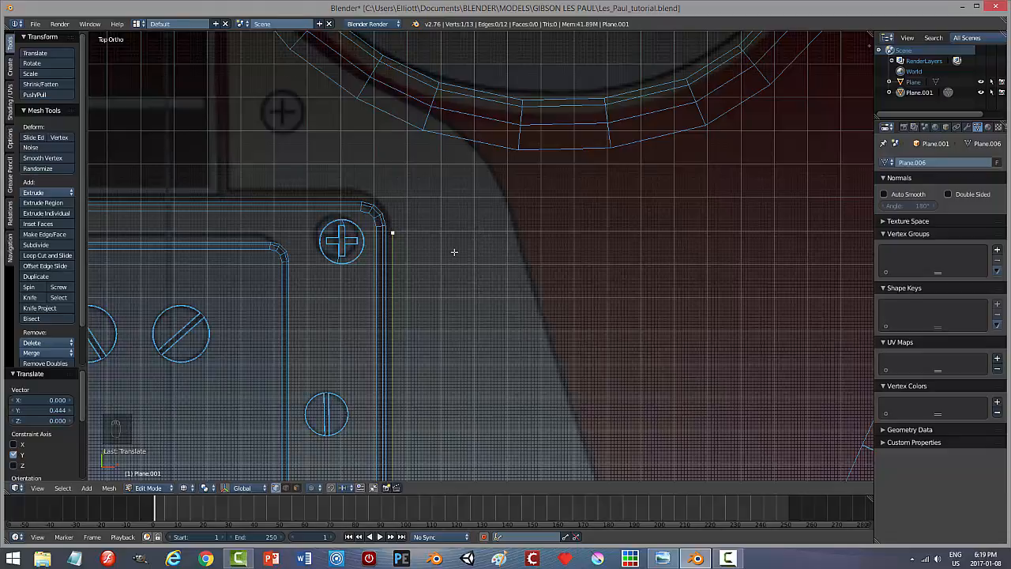
Extrude three vertices around the start of the neck pickup's upper rounded corner, the first about -0.005 along X and 0.038 along Y.
key(e)
key(g)
click(452, 239)
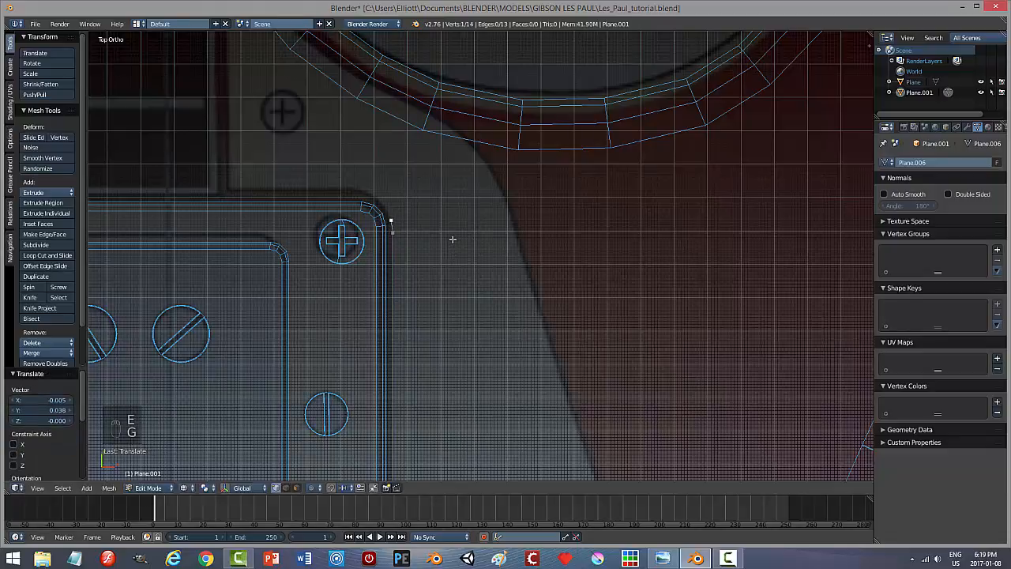
key(e)
key(g)
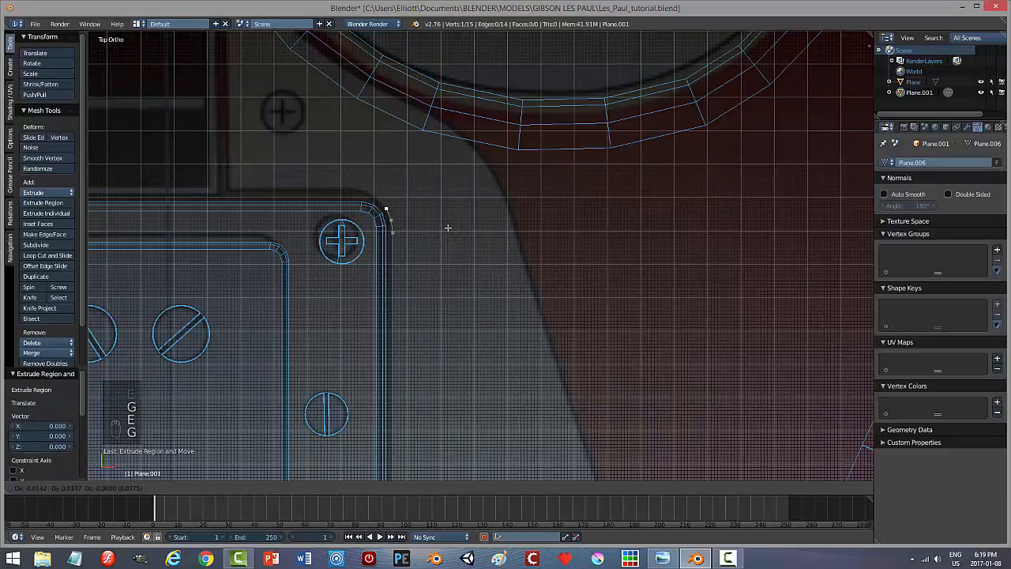
click(447, 228)
key(e)
key(g)
click(442, 221)
Extrude three more vertices to complete the neck pickup's upper rounded corner, the last about -0.038 along X and 0.005 along Y.
key(e)
key(g)
click(433, 214)
key(e)
key(g)
click(425, 212)
key(e)
click(426, 219)
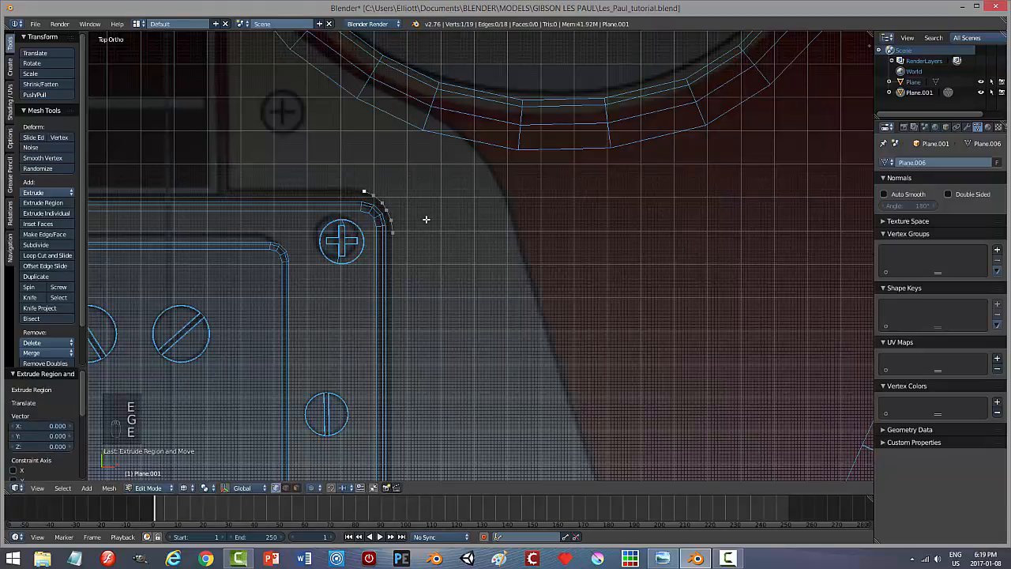
key(g)
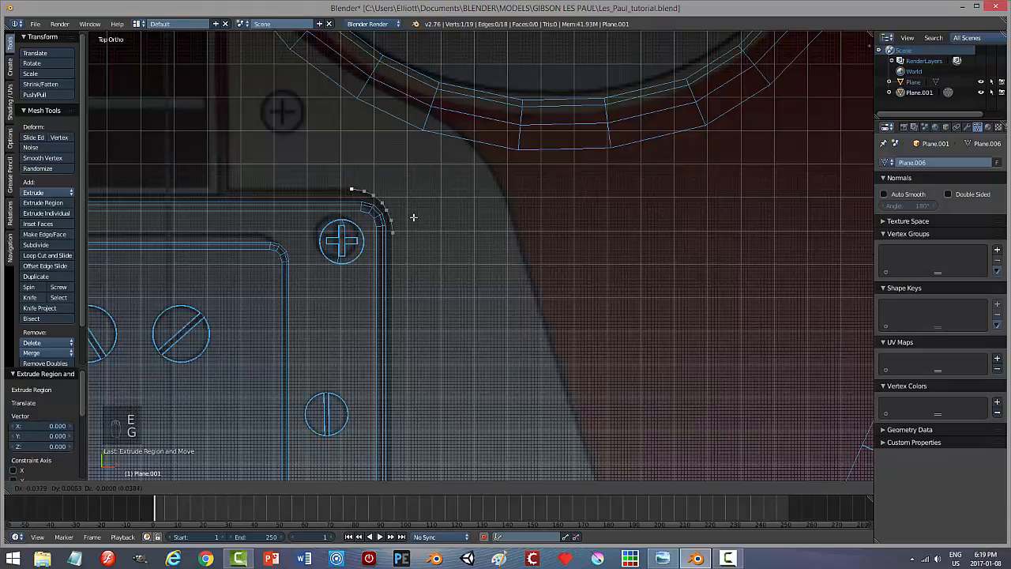
click(413, 217)
Extrude the end vertex about -0.038 along X and slide it about -0.330 further along X above the neck pickup to the fretboard's edge.
key(e)
click(413, 217)
key(g)
click(400, 218)
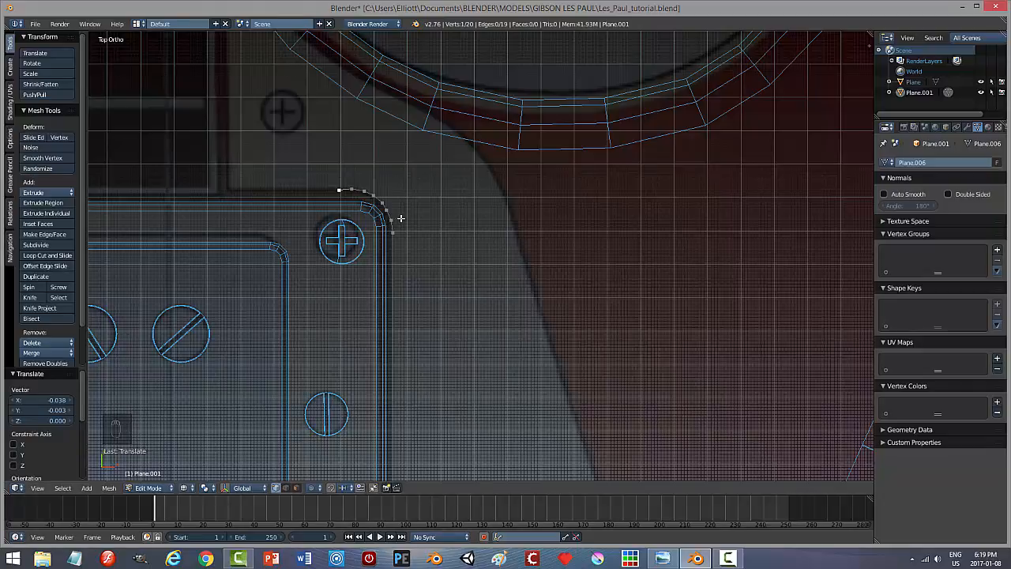
key(g)
key(x)
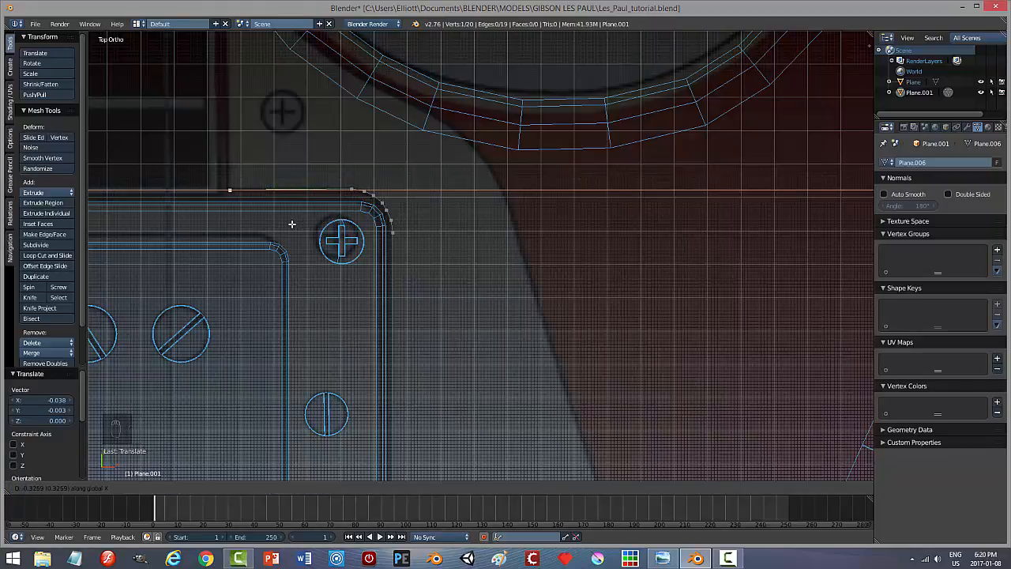
click(290, 225)
Nudge the vertex where the rounded corner meets the long edge above the neck pickup about -0.002 along X and Y.
shift+middle_drag(396, 219, 463, 268)
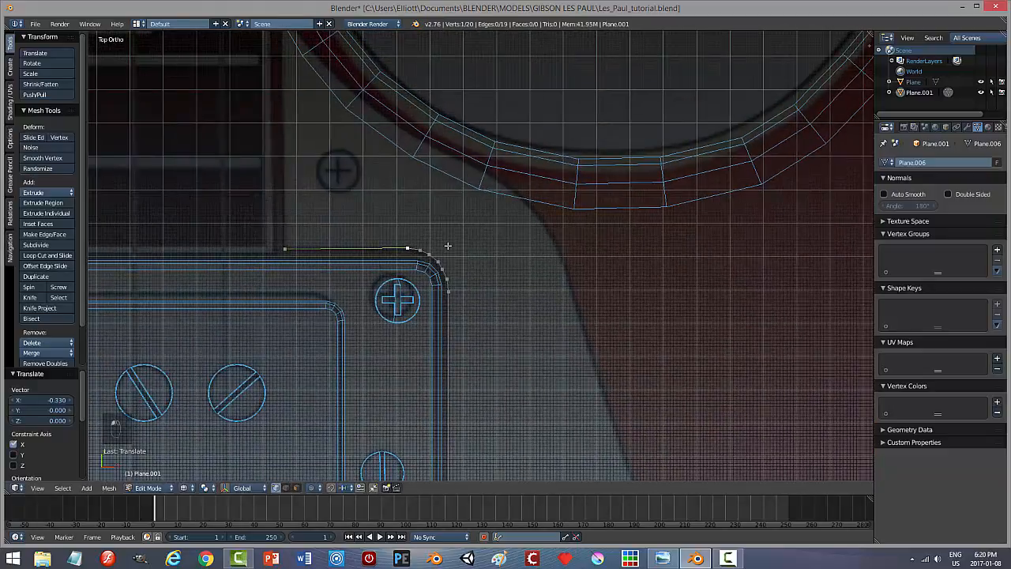
key(g)
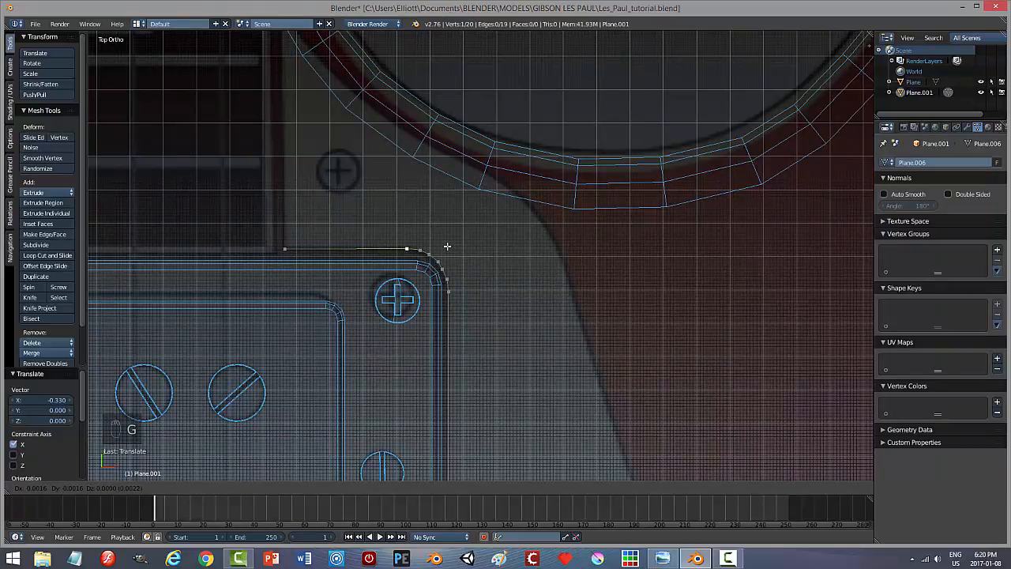
click(447, 246)
Extrude the outline's end vertex at the fretboard's edge straight along Y up to the tip of the pickguard beside the body cutaway.
right_click(291, 241)
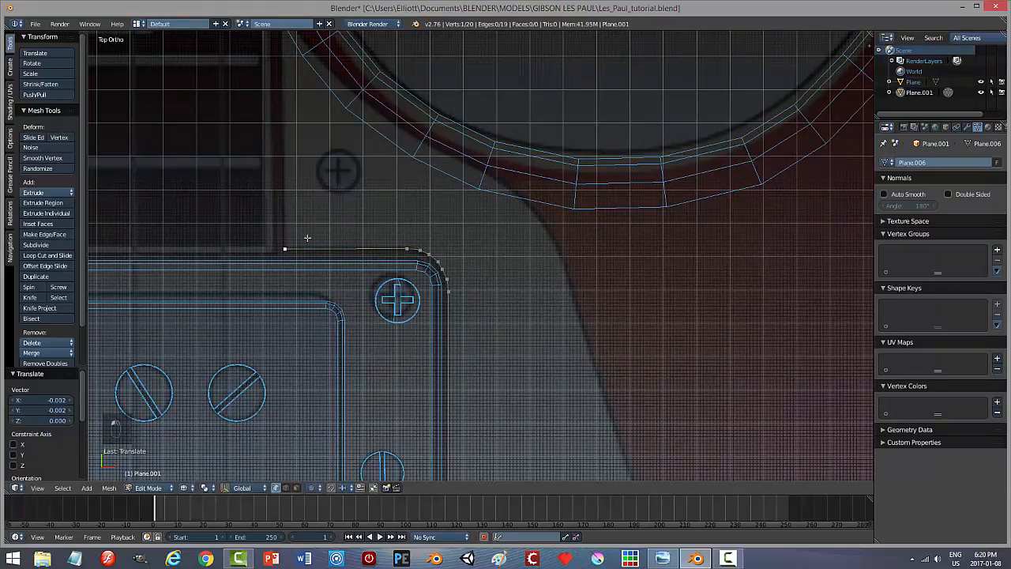
shift+middle_drag(365, 230, 422, 268)
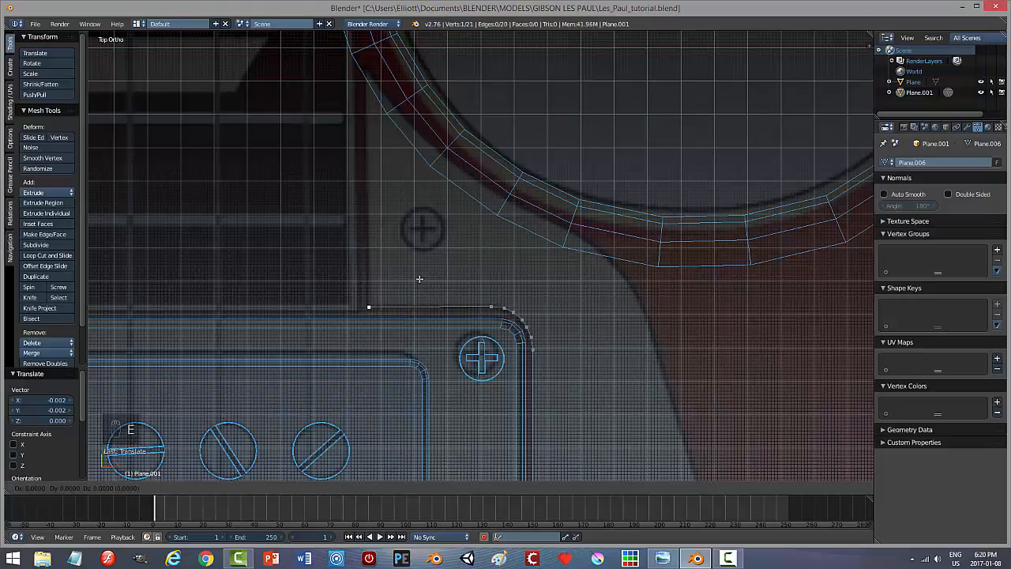
key(e)
key(g)
key(y)
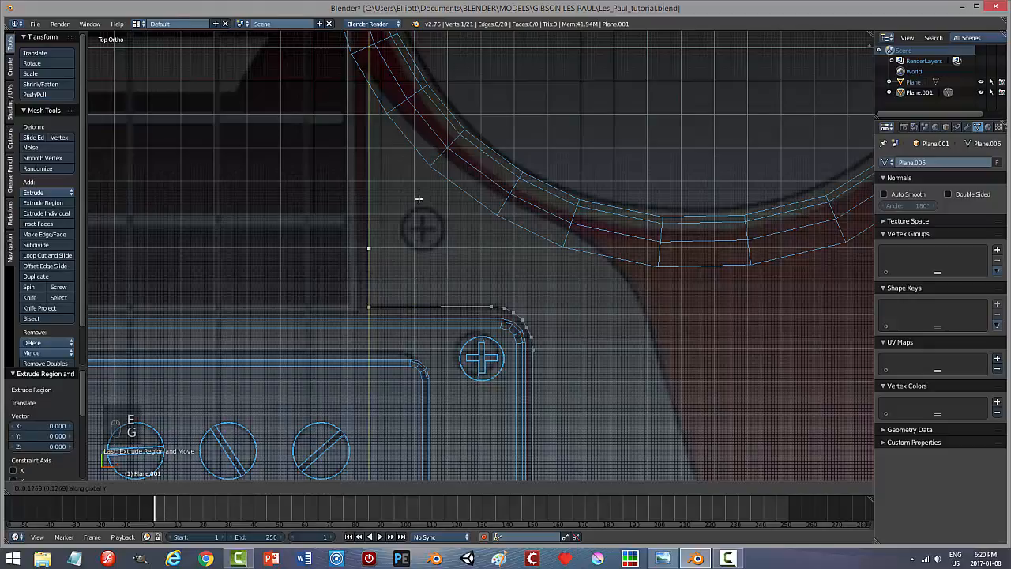
click(436, 46)
Extrude two vertices from the pickguard's tip along the cutaway curve, about 0.017, -0.028 and 0.032, -0.044 along X and Y.
key(e)
key(g)
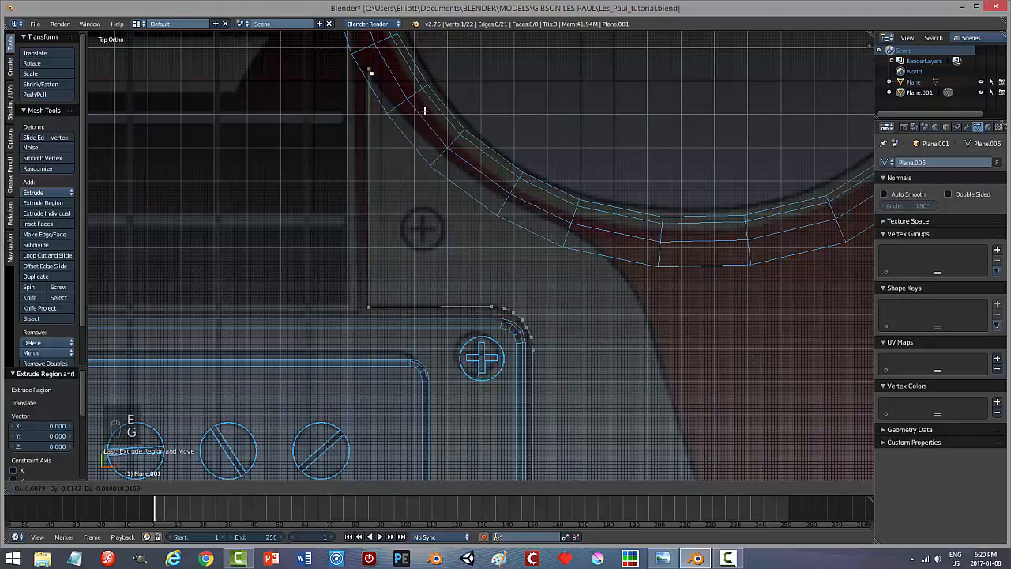
click(426, 115)
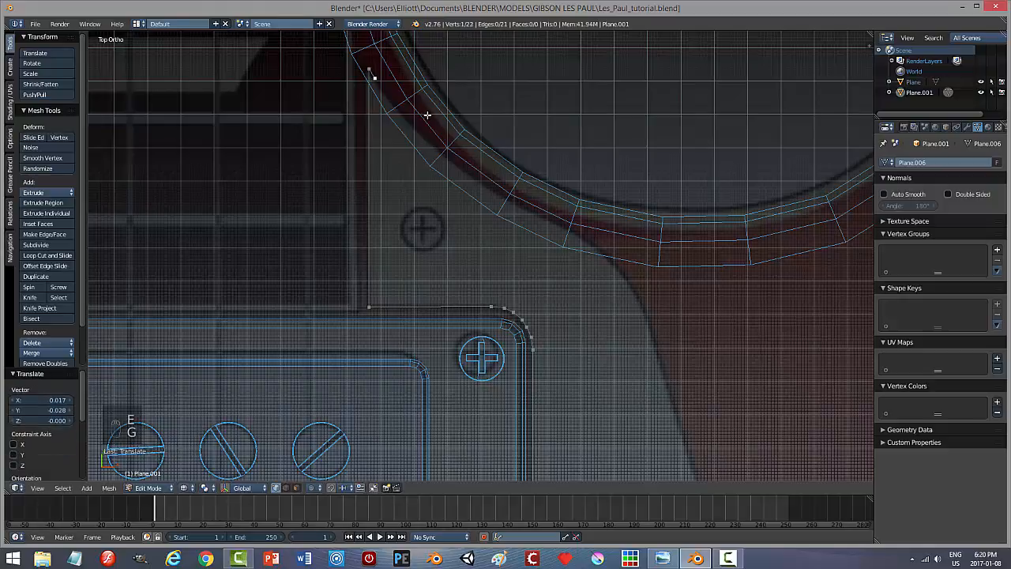
key(e)
click(438, 129)
Extrude three more vertices along the pickguard's concave edge by the cutaway, the last about 0.043 along X and -0.044 along Y.
key(e)
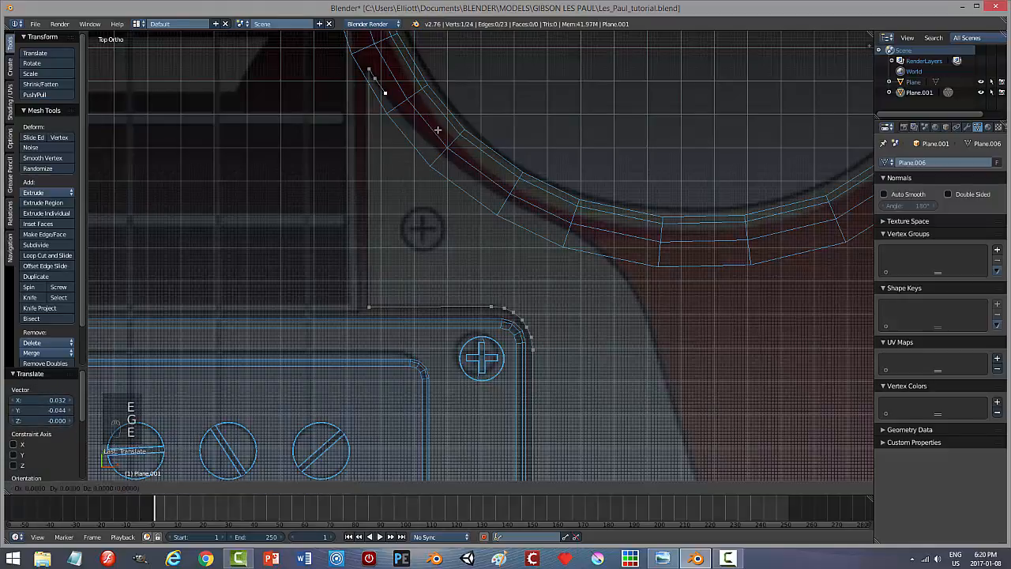
key(g)
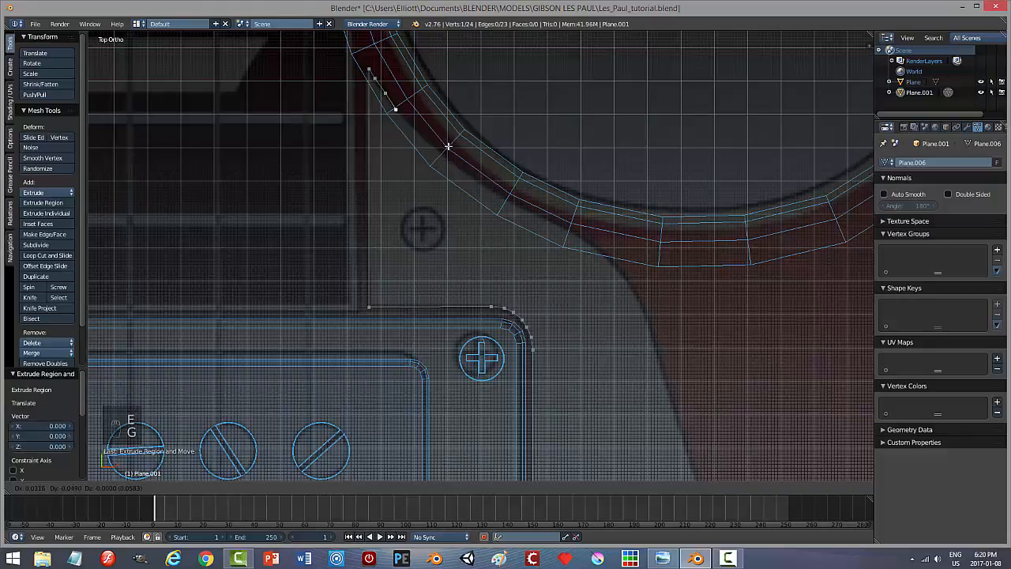
click(447, 144)
key(e)
click(465, 161)
key(e)
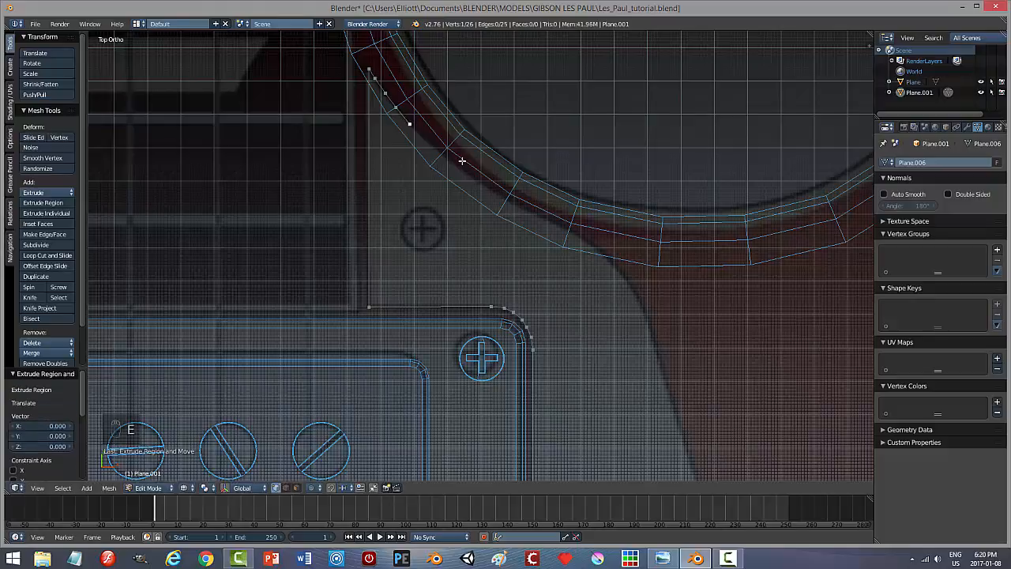
click(476, 176)
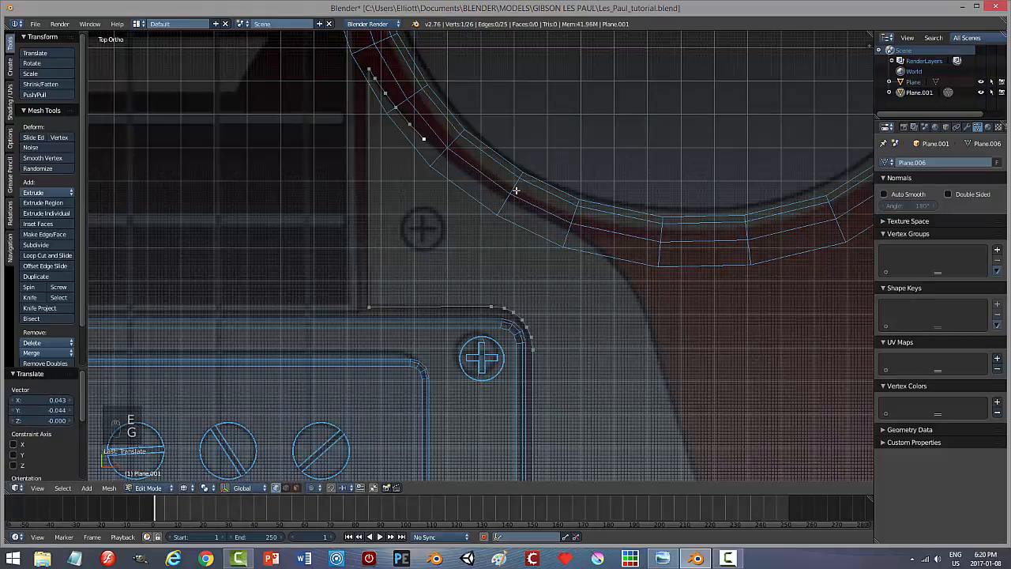
Extrude two vertices further along the pickguard's concave edge, the first about 0.049 along X and -0.043 along Y.
shift+middle_drag(510, 190, 460, 176)
scroll(461, 175, up, 1)
key(e)
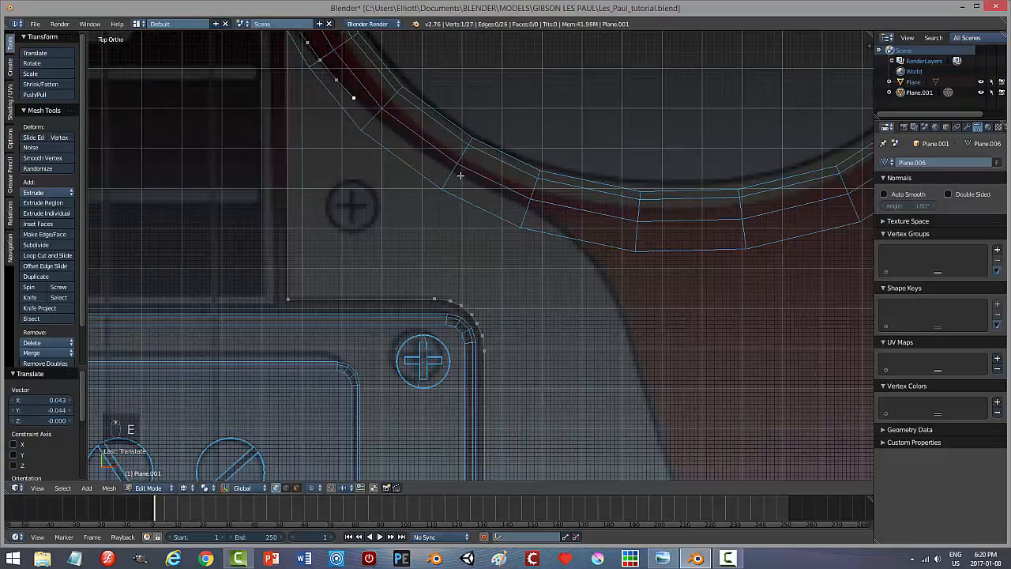
key(g)
click(480, 193)
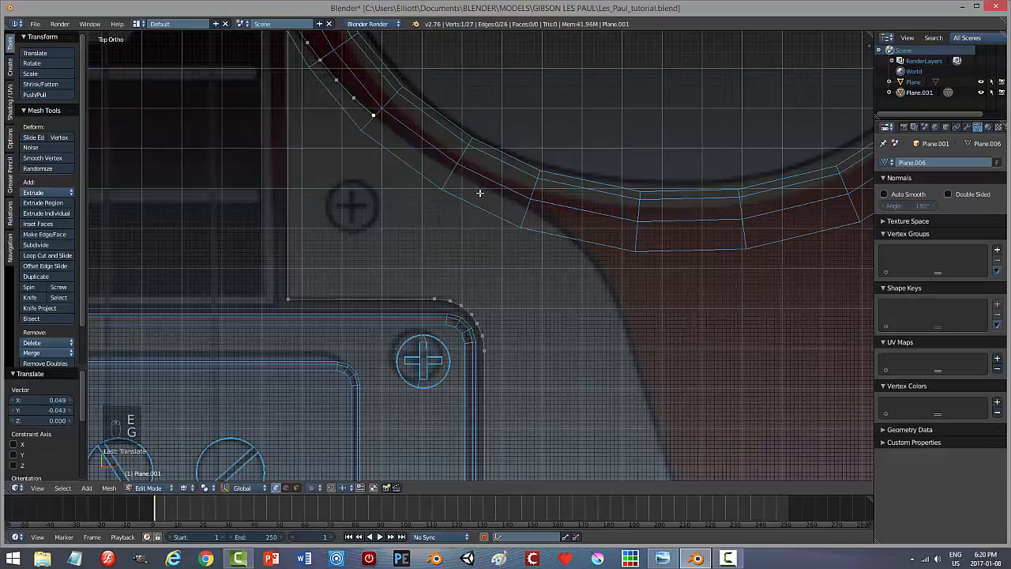
key(e)
key(g)
click(497, 206)
Extrude two more vertices along the pickguard's concave edge, the second about 0.043 along X and -0.028 along Y.
key(e)
right_click(516, 210)
key(g)
click(534, 223)
key(e)
right_click(548, 228)
key(g)
click(570, 235)
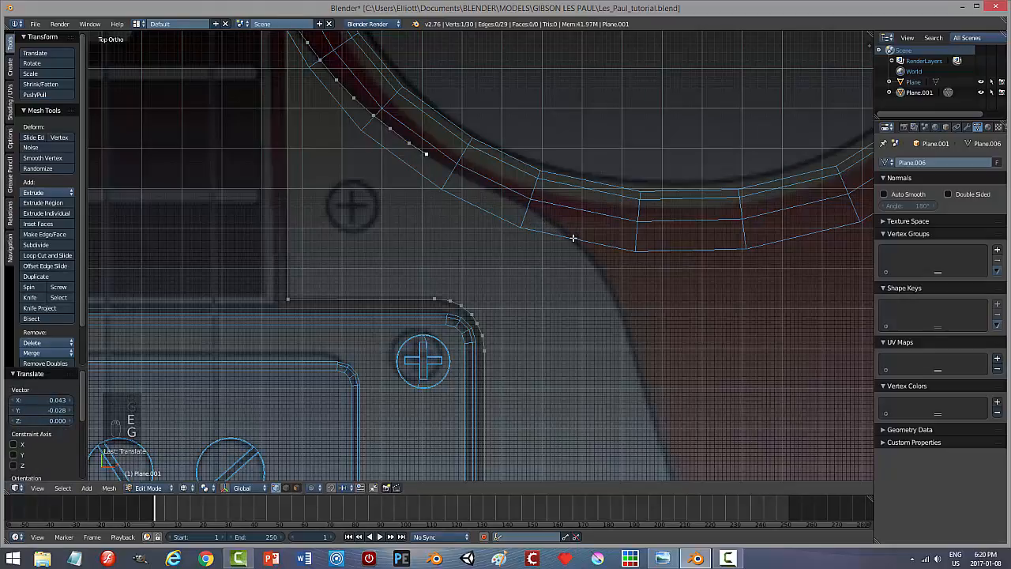
Continue the pickguard's concave edge with two extruded vertices, about 0.036, -0.026 and 0.045, -0.026 along X and Y.
shift+middle_drag(550, 263, 544, 245)
key(e)
right_click(546, 246)
key(g)
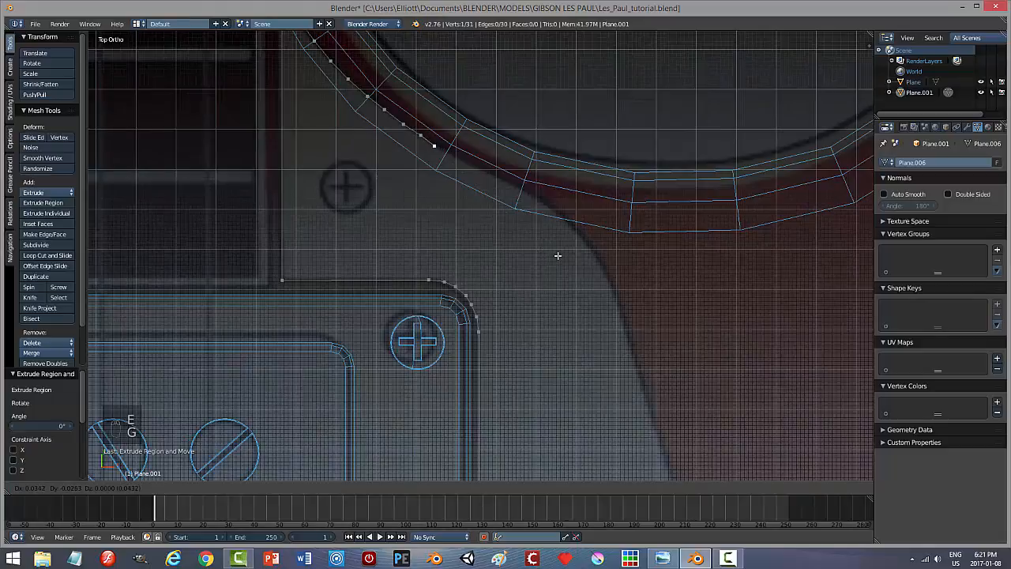
click(559, 256)
key(e)
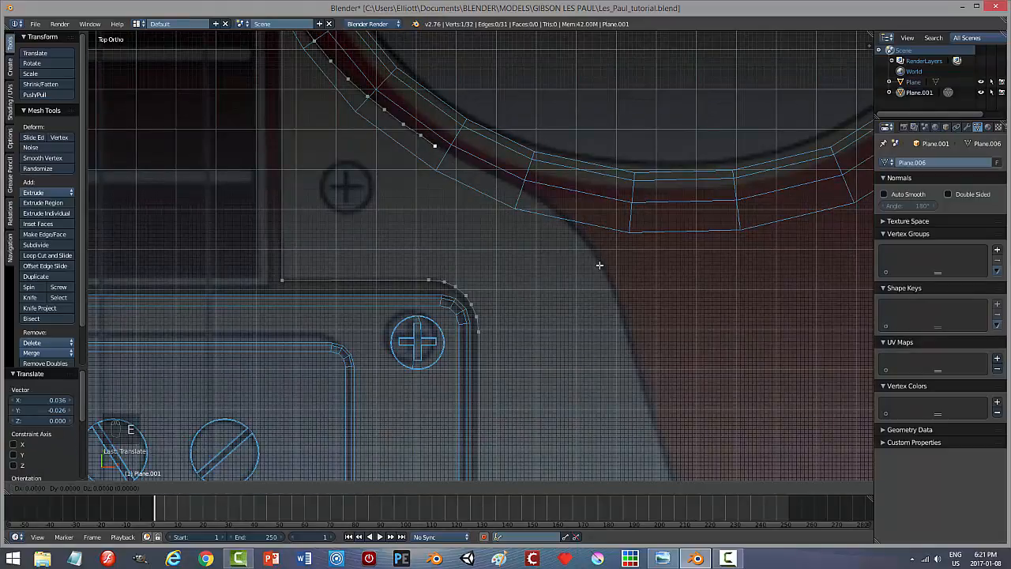
right_click(600, 264)
key(g)
click(621, 276)
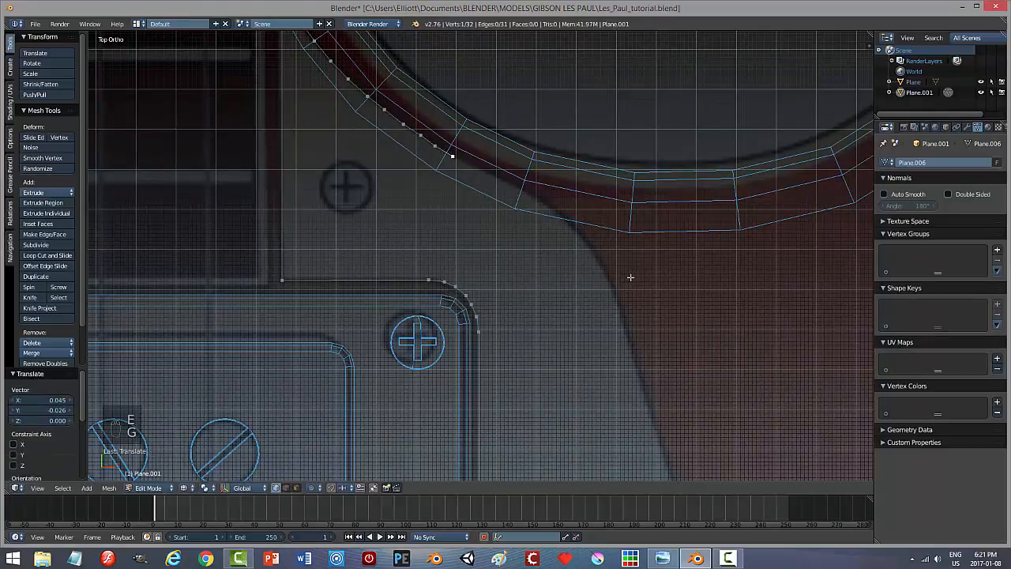
Extrude two vertices along the flattening end of the concave edge, about 0.045, -0.024 and 0.043, -0.018 along X and Y.
key(e)
right_click(634, 277)
key(g)
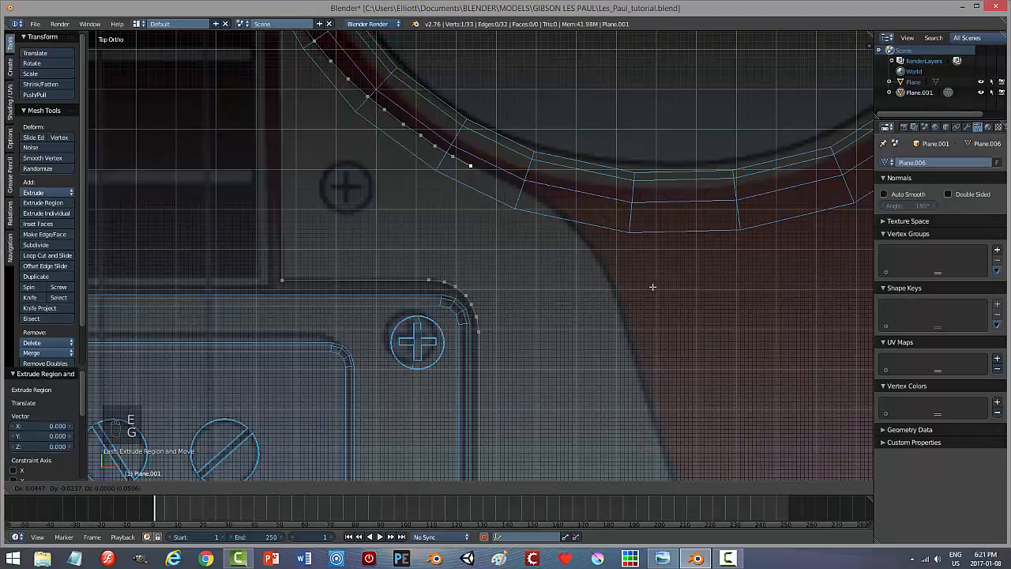
click(653, 287)
key(e)
right_click(668, 300)
key(g)
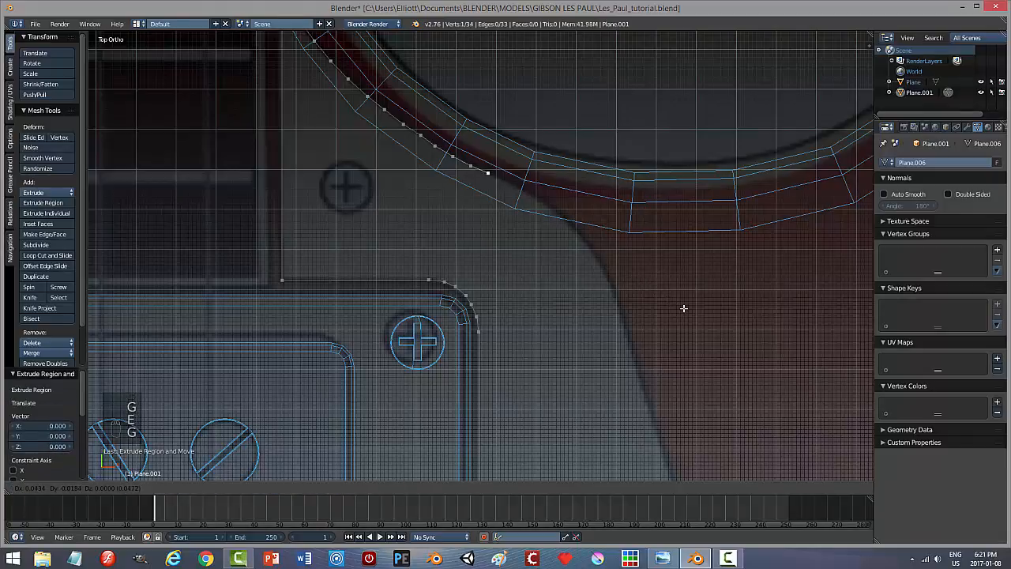
click(683, 308)
Extrude two vertices toward the pickguard's outer rounded corner, the second about 0.042 along X and -0.020 along Y.
shift+middle_drag(702, 318, 660, 302)
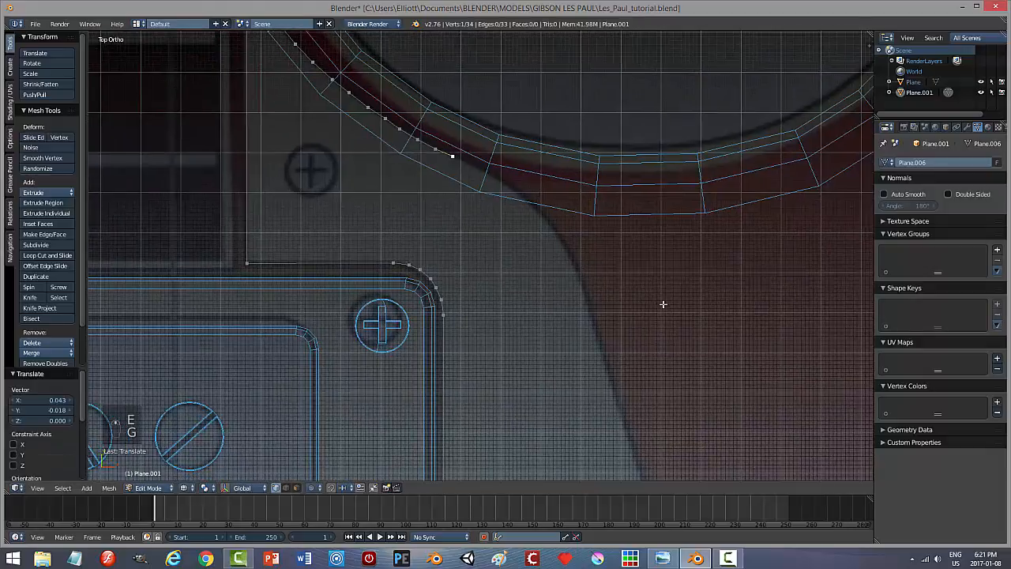
key(e)
right_click(663, 304)
key(g)
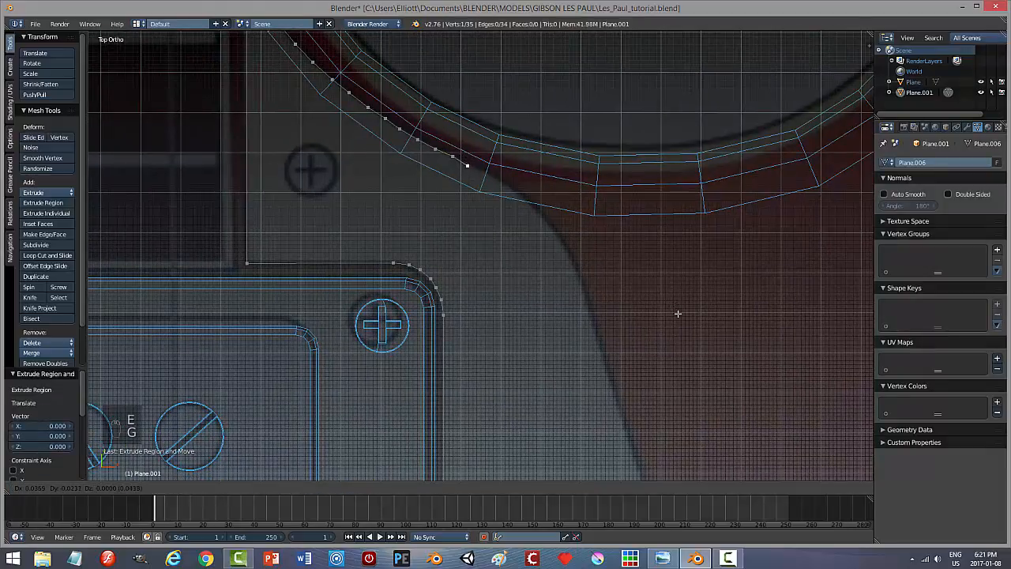
click(679, 314)
key(e)
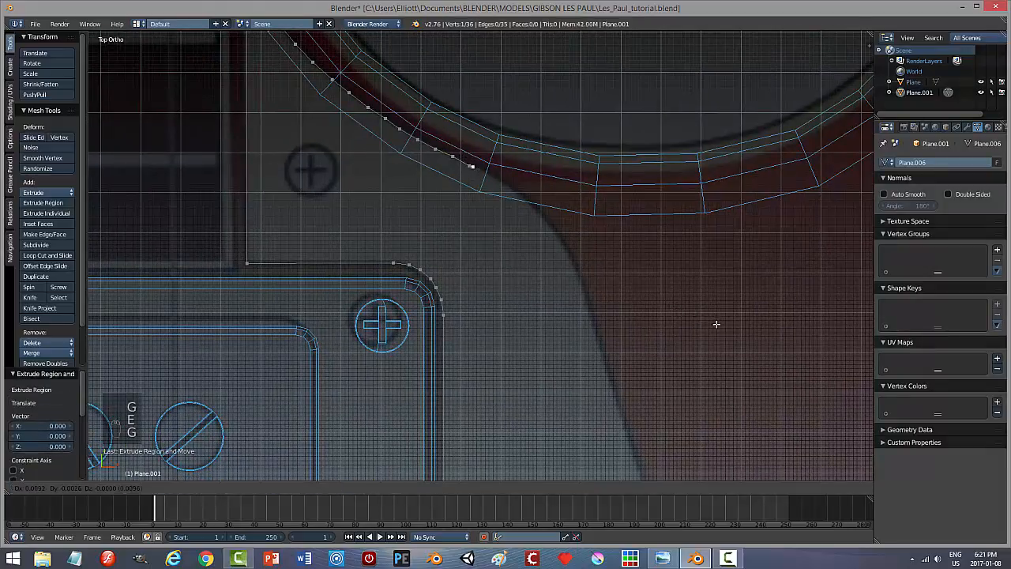
click(721, 327)
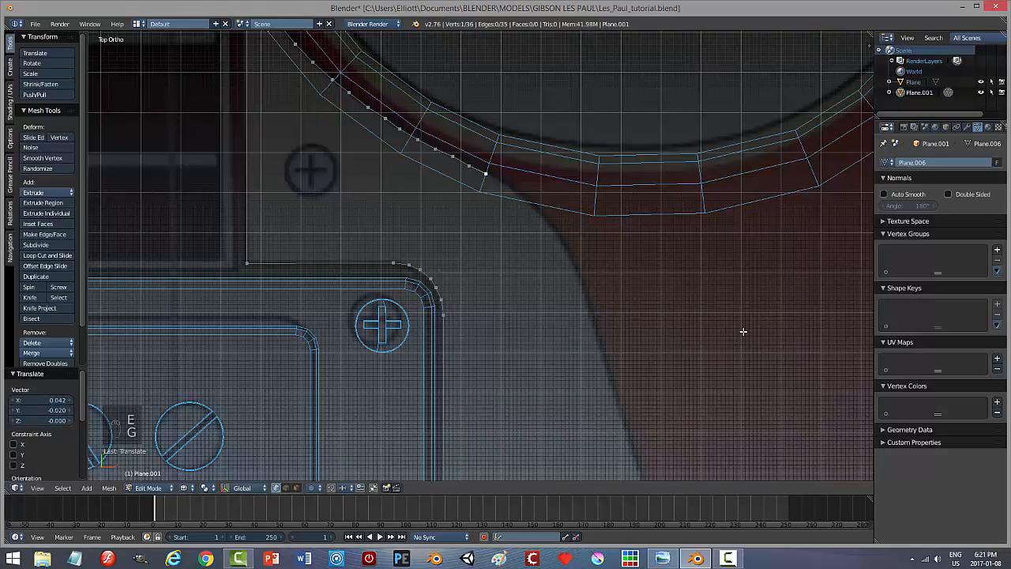
Extrude three vertices into the start of the pickguard's outer rounded corner, the last about 0.037 along X and -0.029 along Y.
key(e)
click(759, 339)
shift+middle_drag(679, 356, 645, 329)
key(e)
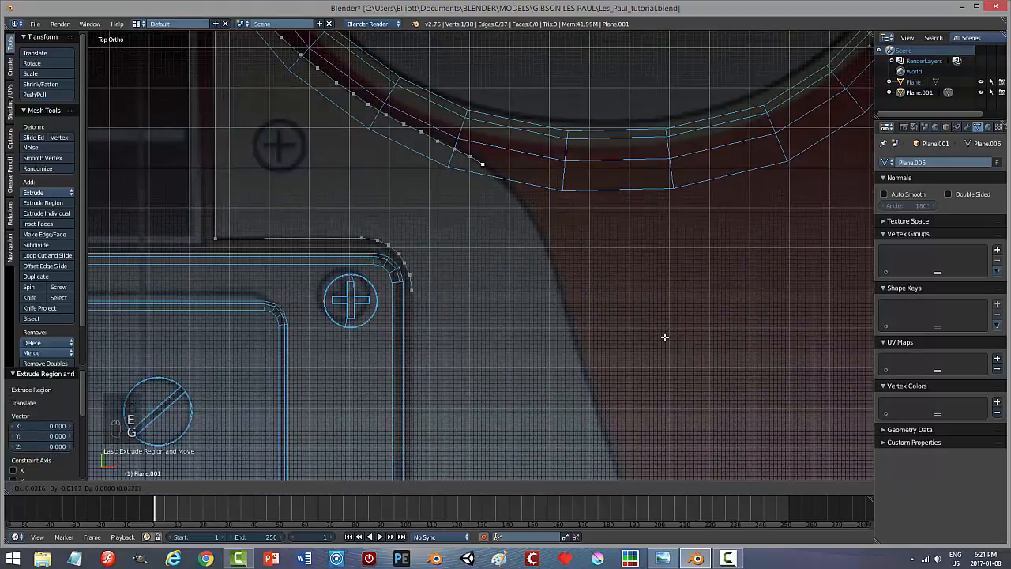
click(665, 332)
key(e)
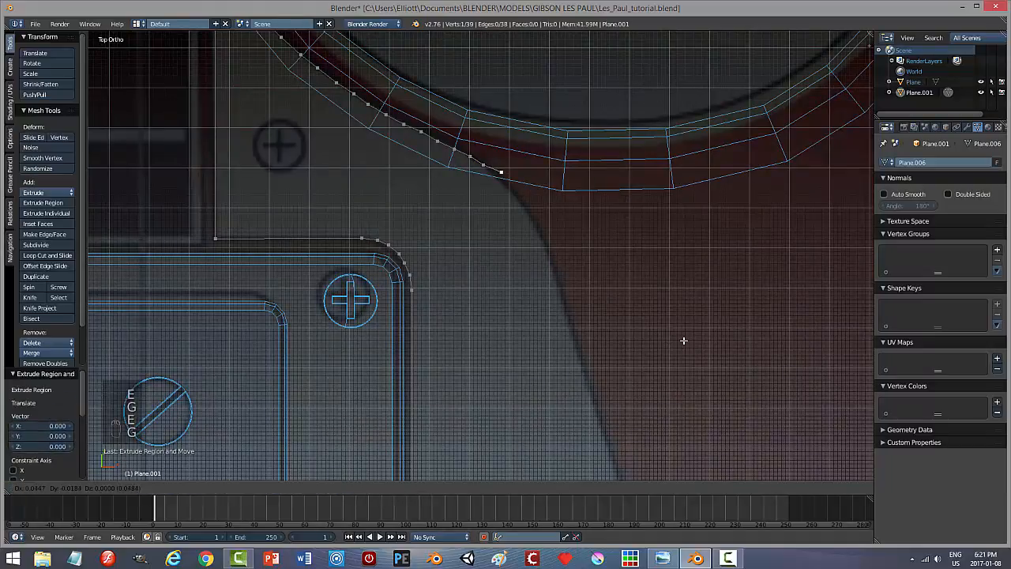
click(680, 344)
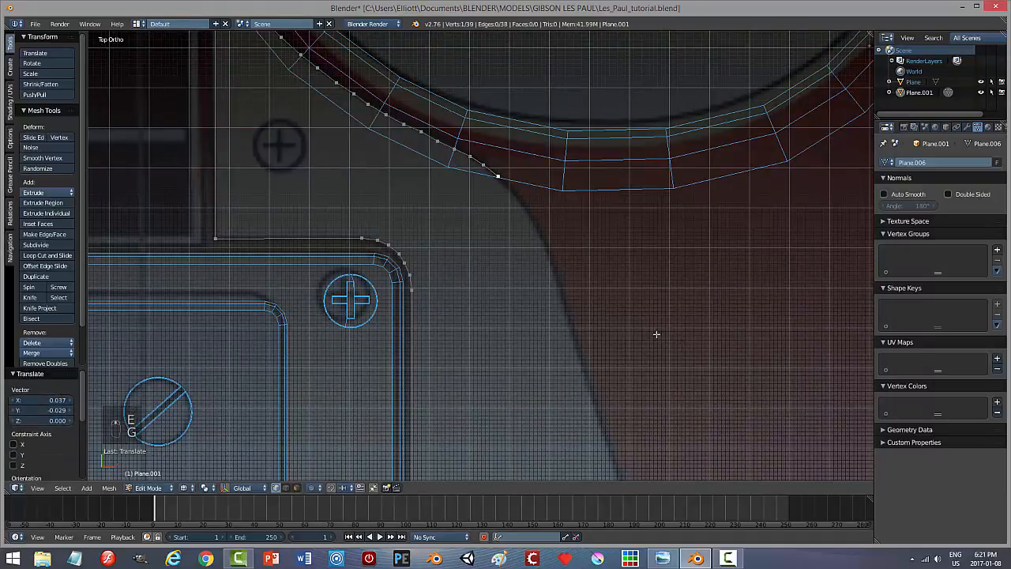
Extrude two vertices around the pickguard's outer rounded corner, about 0.029, -0.030 and 0.024, -0.029 along X and Y.
shift+middle_drag(655, 334, 638, 322)
key(e)
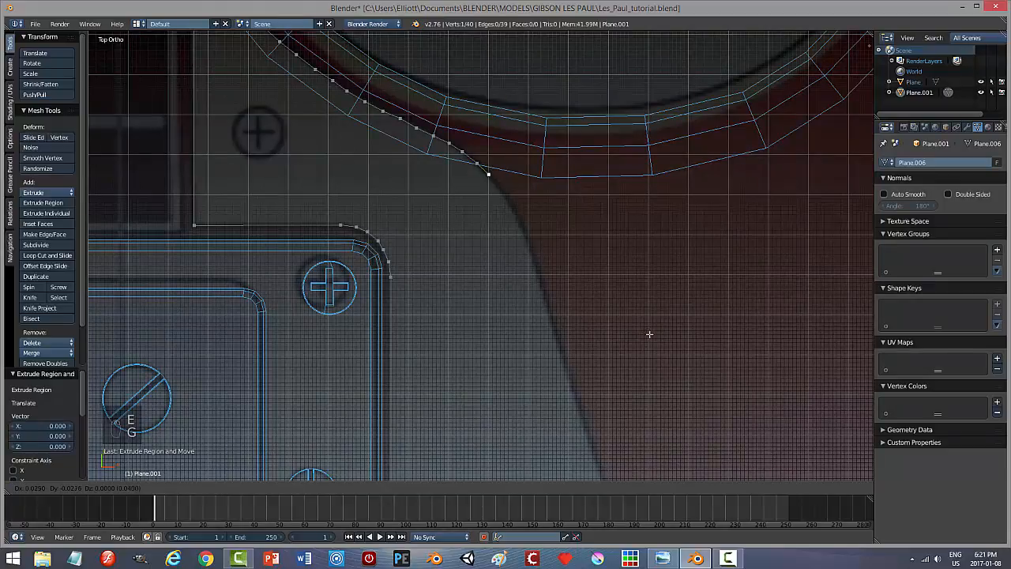
click(649, 334)
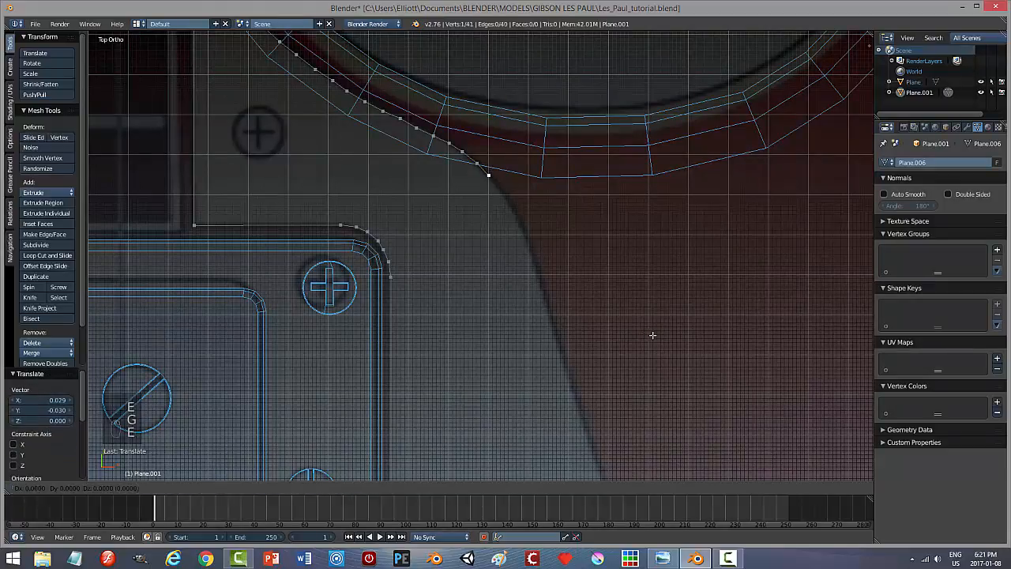
key(e)
click(662, 345)
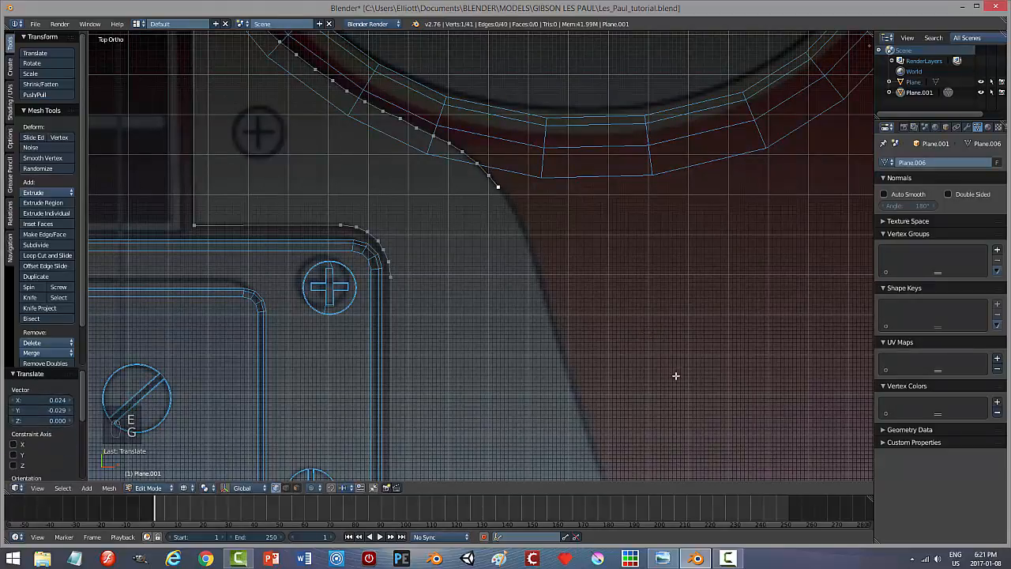
Extrude two more vertices around the outer rounded corner, the second about 0.022 along X and -0.034 along Y.
shift+middle_drag(675, 376, 616, 320)
key(e)
click(615, 320)
key(g)
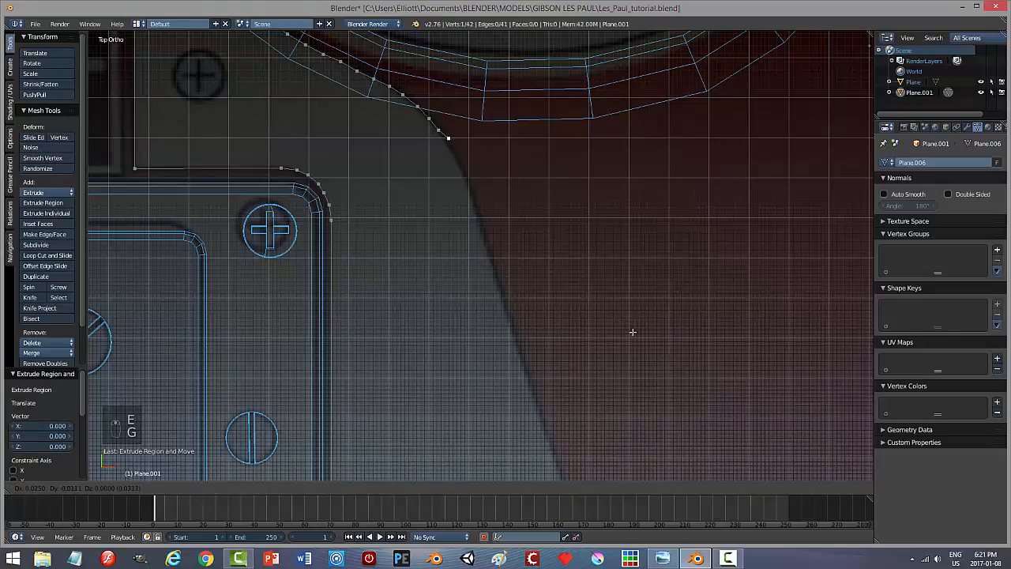
click(633, 338)
key(e)
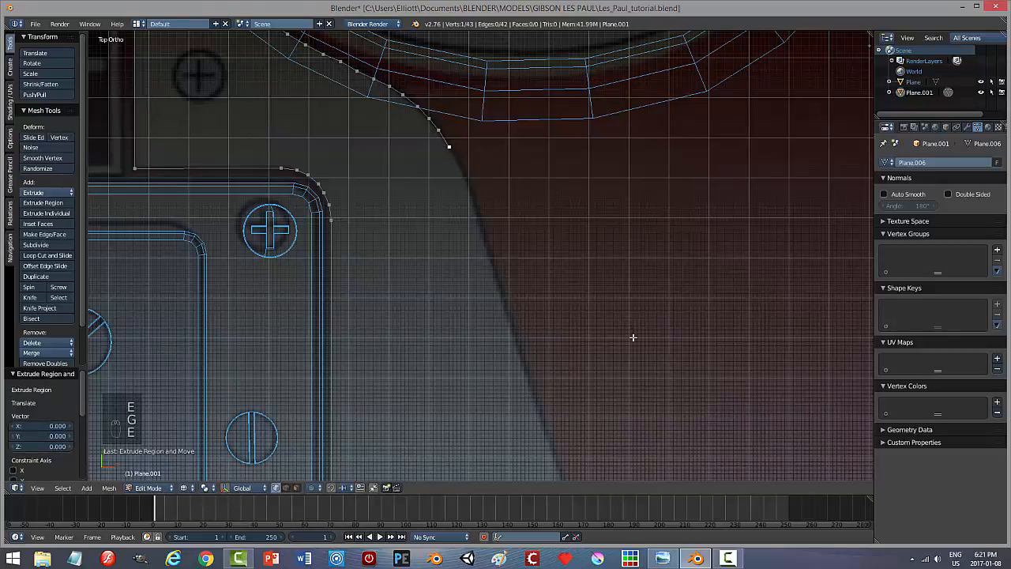
click(641, 349)
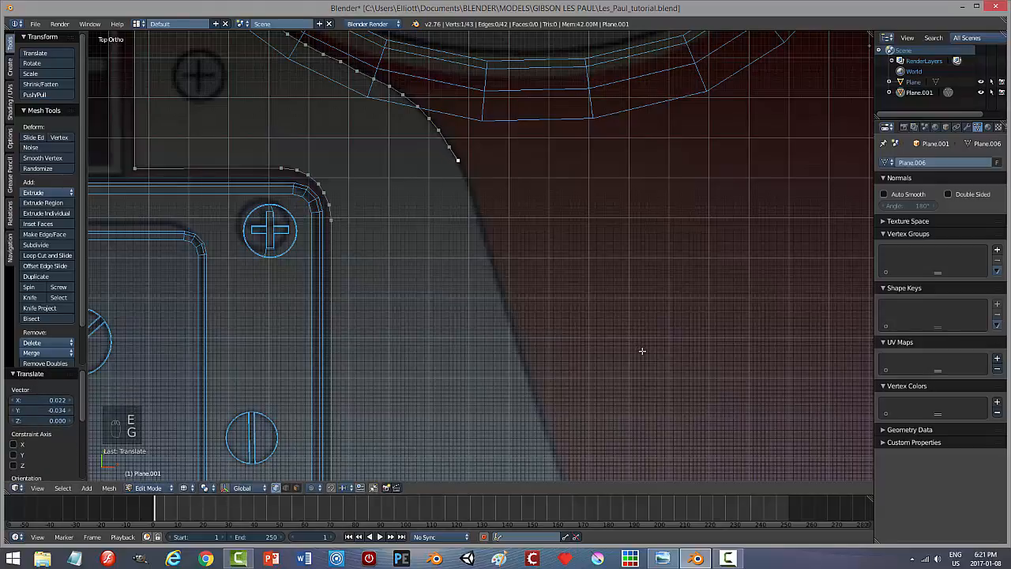
Finish the outer rounded corner with two extruded vertices, about 0.014, -0.036 and 0.020, -0.049 along X and Y.
key(e)
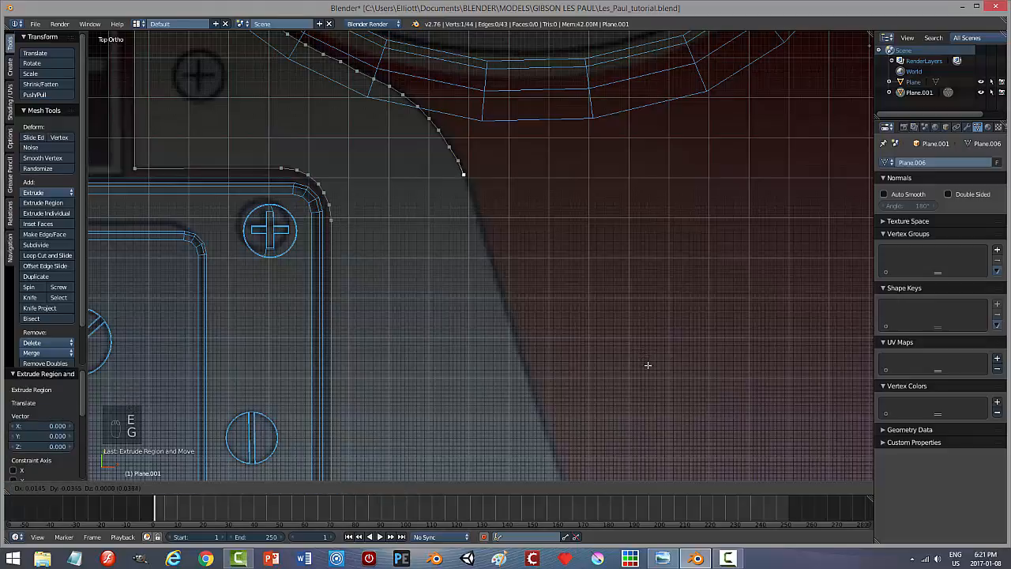
click(649, 364)
shift+middle_drag(676, 336, 656, 293)
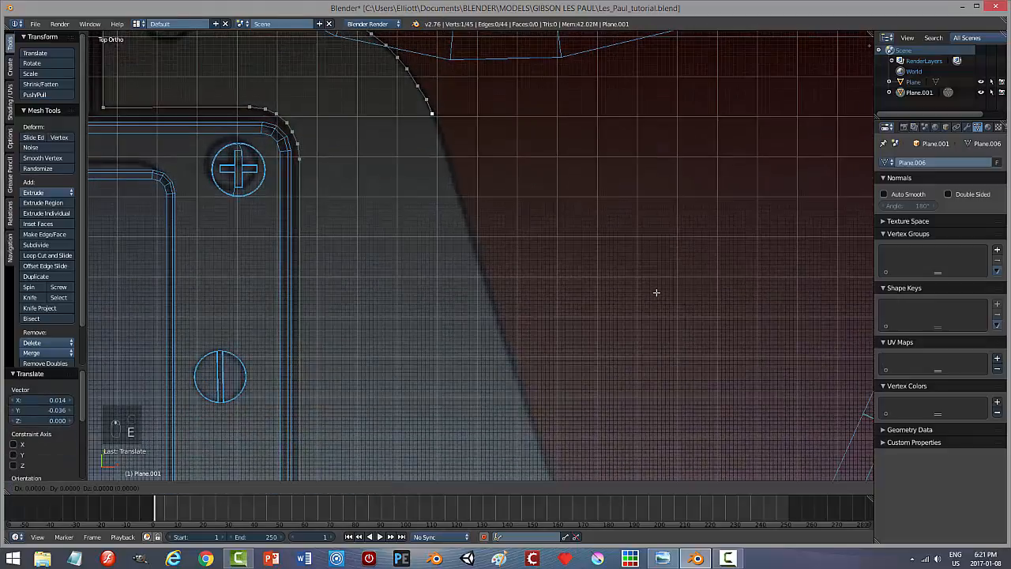
key(e)
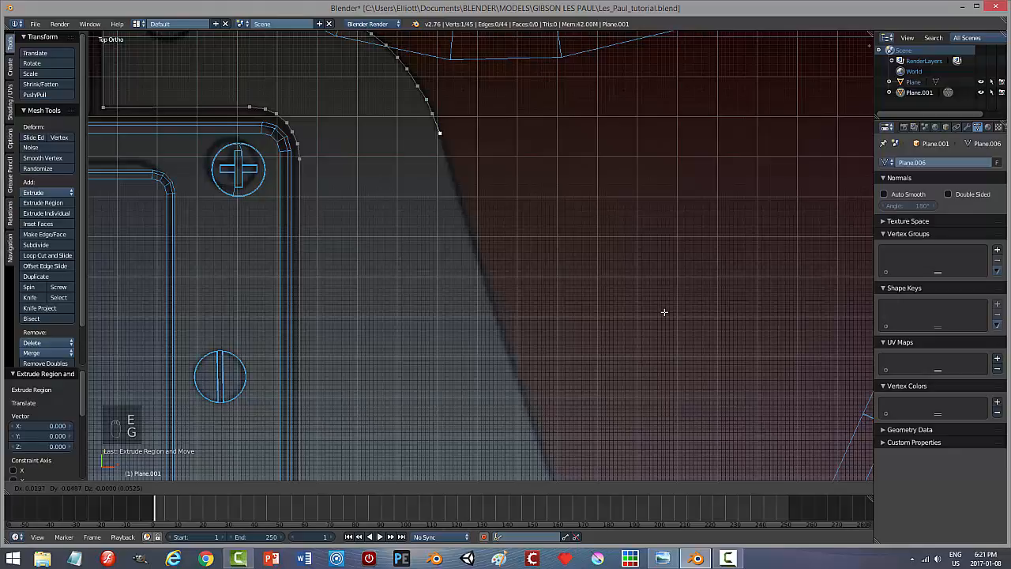
click(664, 312)
Extrude a vertex down the pickguard's slanted outer edge, about 0.153 along X and -0.482 along Y.
shift+middle_drag(633, 304, 600, 240)
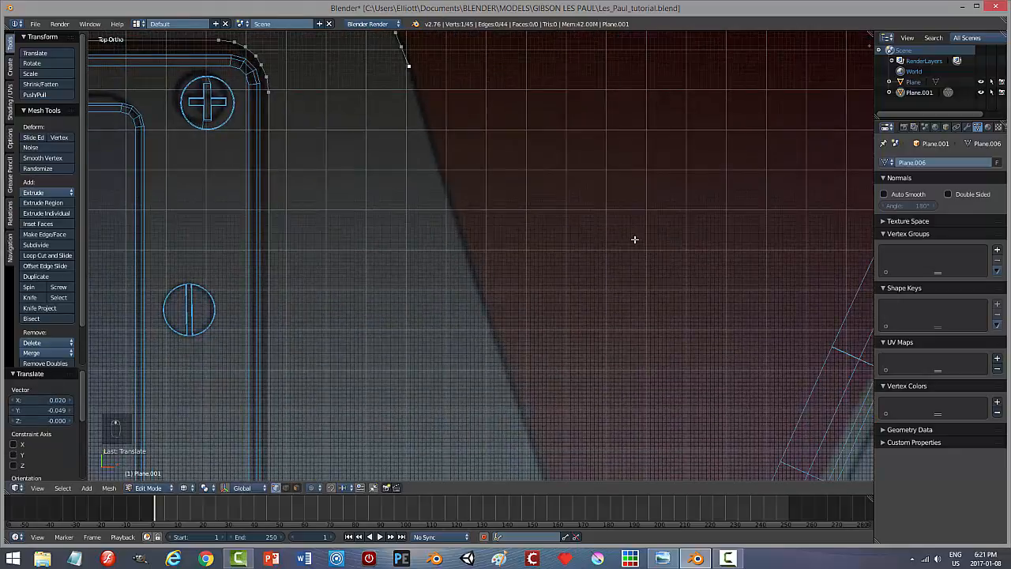
key(e)
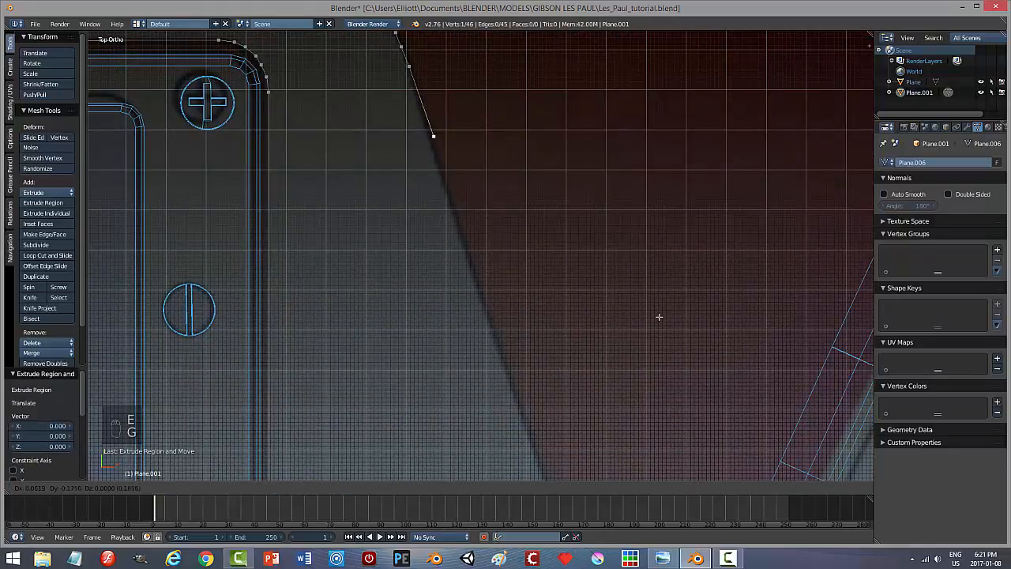
click(695, 431)
scroll(571, 235, down, 3)
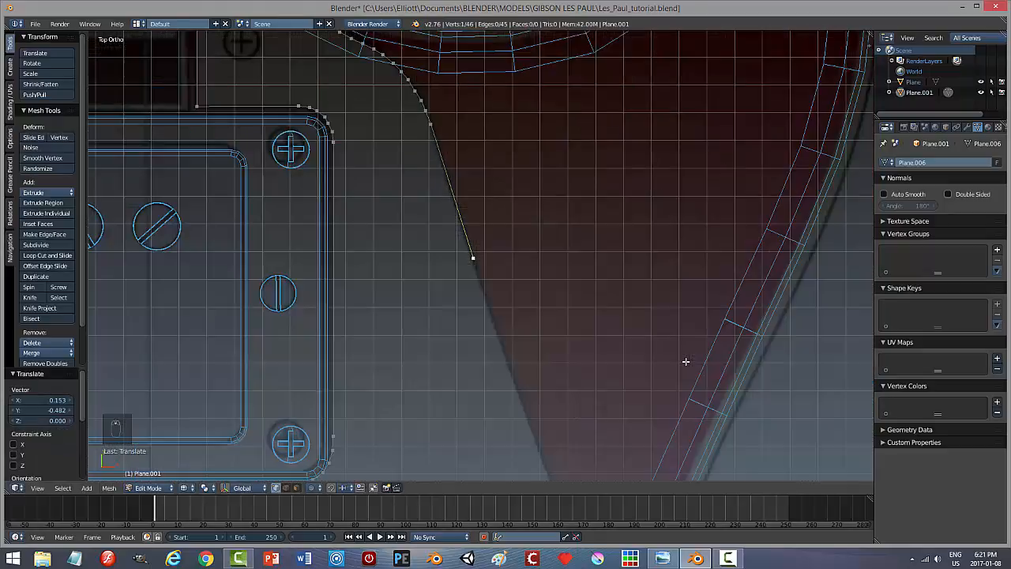
Extrude a long segment down the slanted edge to the body's waist, about 0.491 along X and -1.349 along Y.
shift+middle_drag(605, 320, 563, 217)
scroll(562, 248, up, 1)
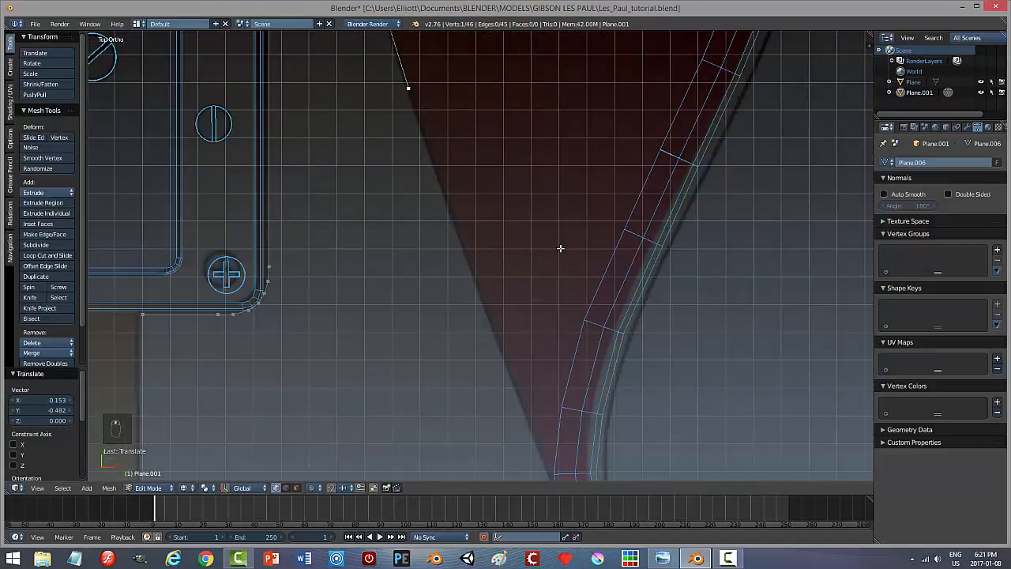
scroll(547, 238, down, 3)
key(e)
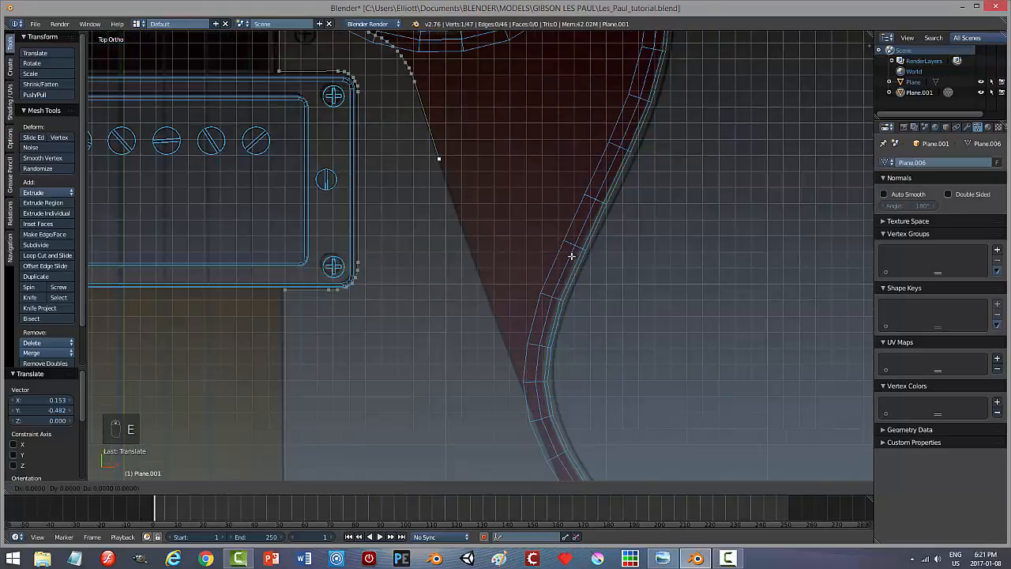
click(650, 470)
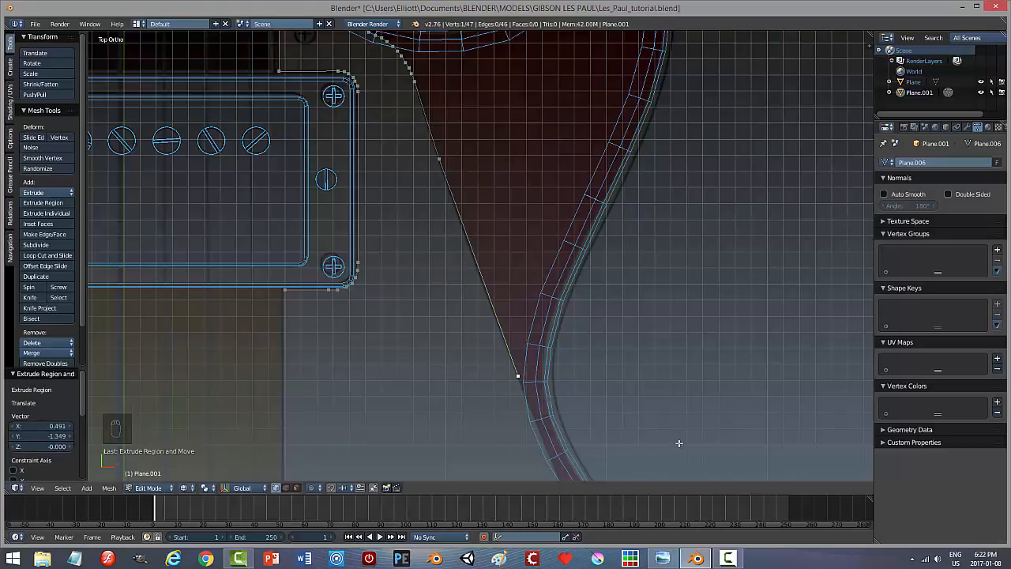
Shift the end vertex about 0.200, -0.521 down the slanted edge, and back up about -0.242, 0.622 along X and Y.
shift+middle_drag(679, 444, 575, 178)
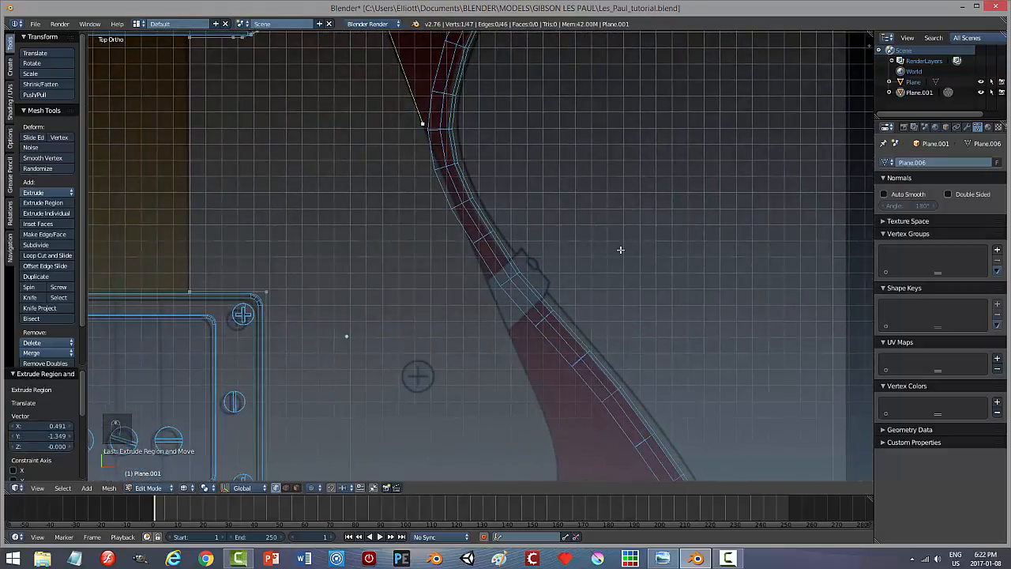
shift+middle_drag(621, 260, 580, 207)
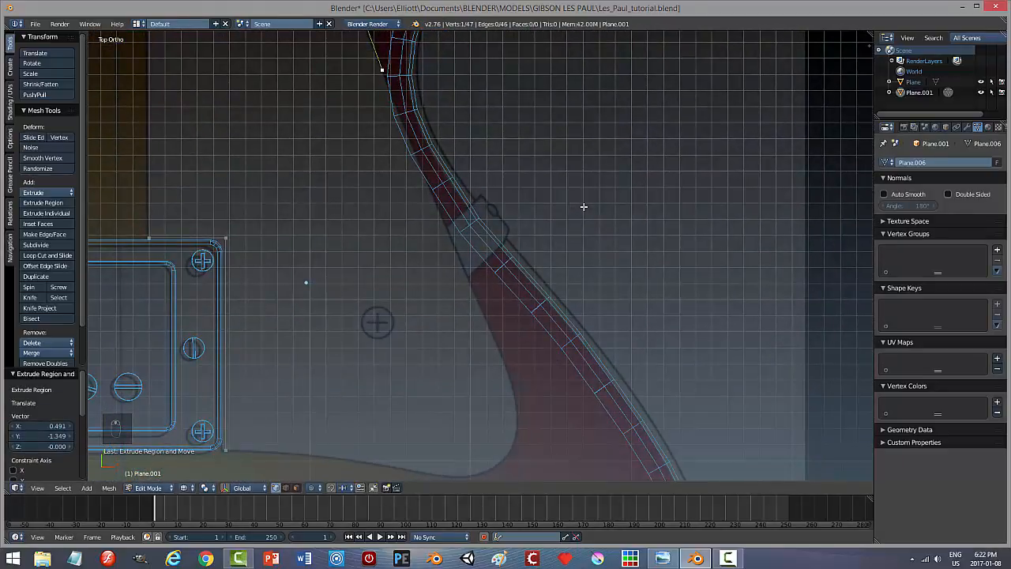
key(g)
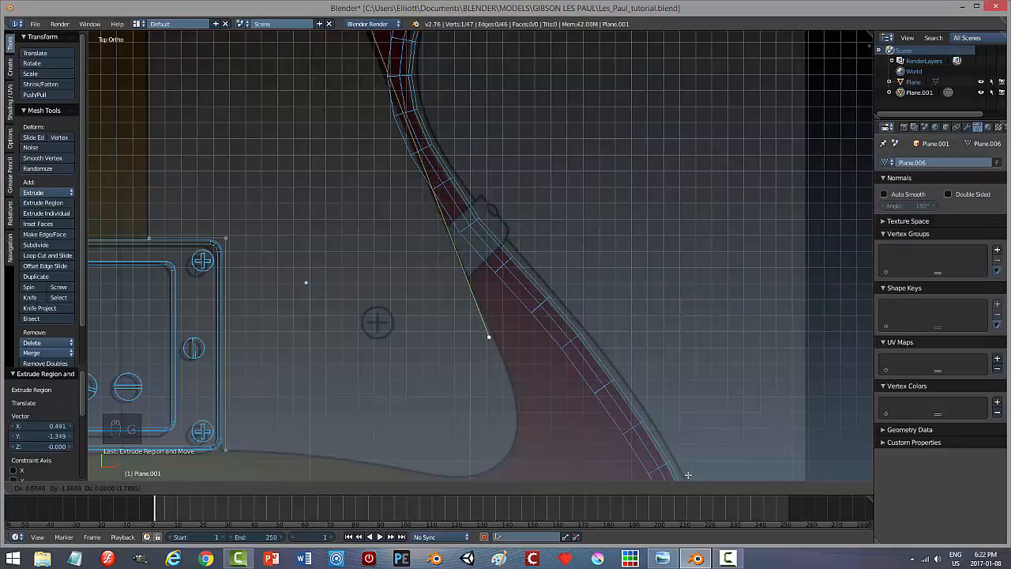
click(616, 290)
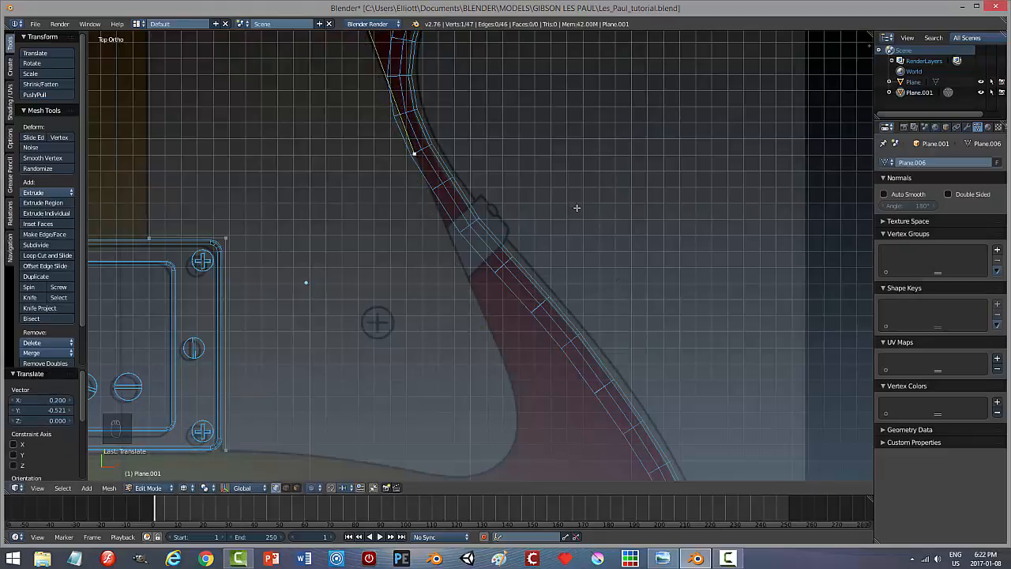
shift+middle_drag(577, 208, 609, 433)
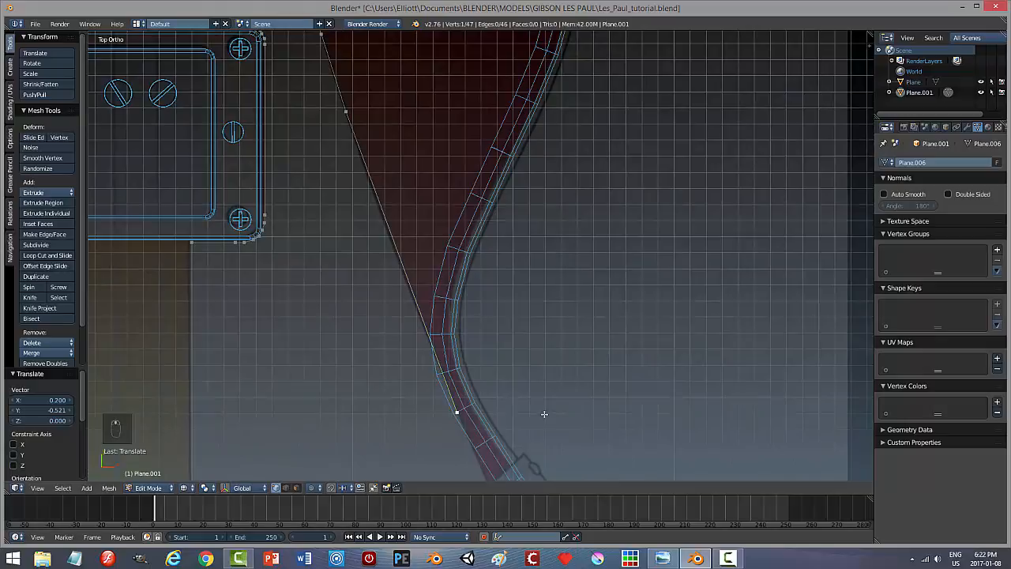
key(g)
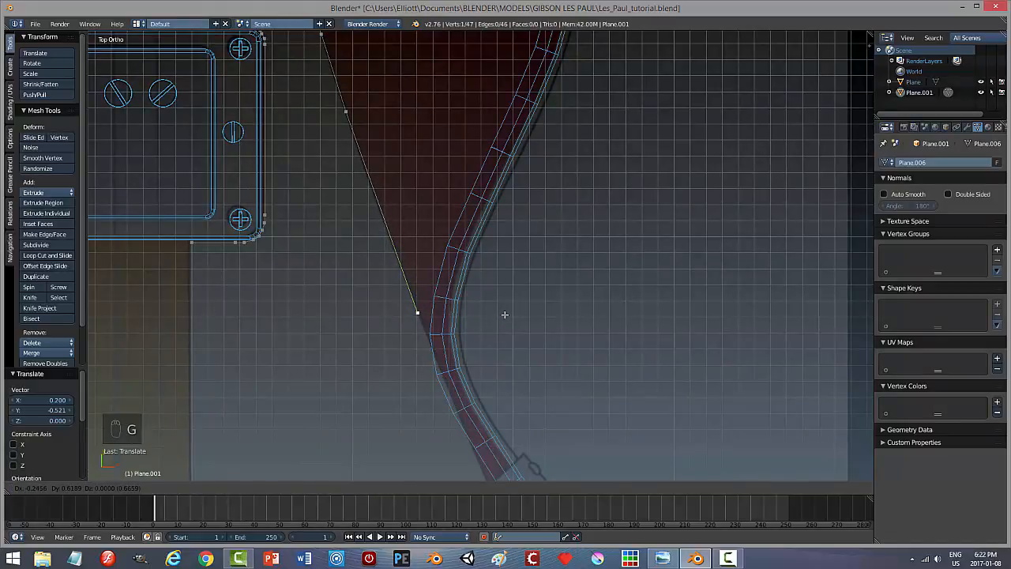
click(504, 314)
Extrude a vertex past the body's waist along the slanted edge, about 0.223 along X and -0.570 along Y.
shift+middle_drag(566, 397, 500, 224)
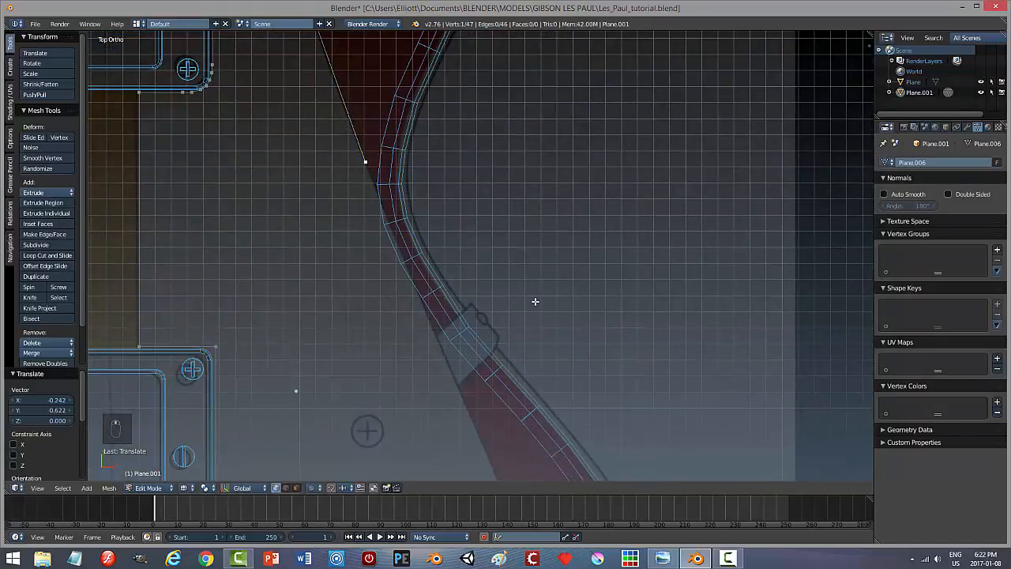
middle_drag(535, 301, 535, 295)
key(KP_7)
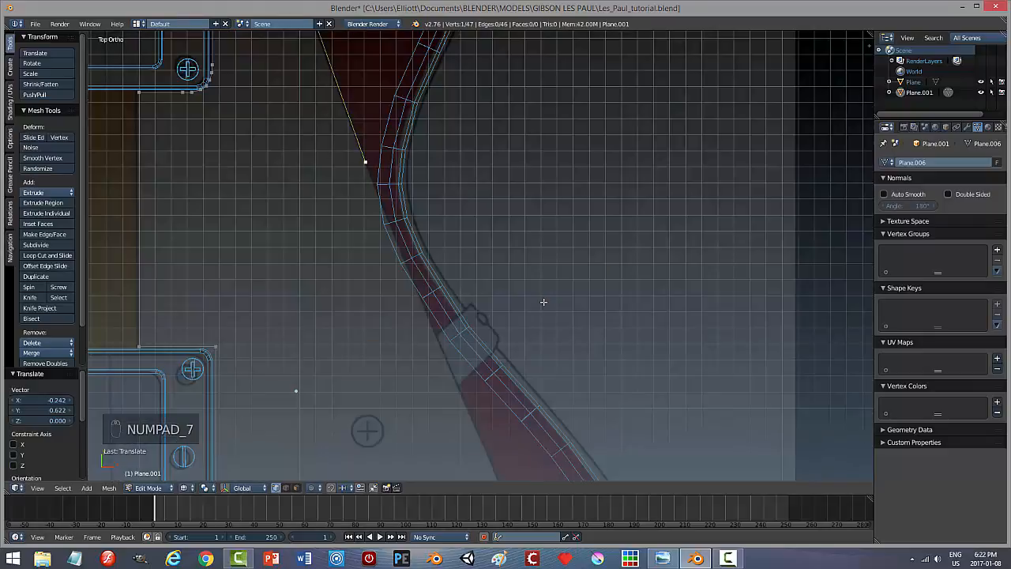
shift+middle_drag(548, 340, 528, 242)
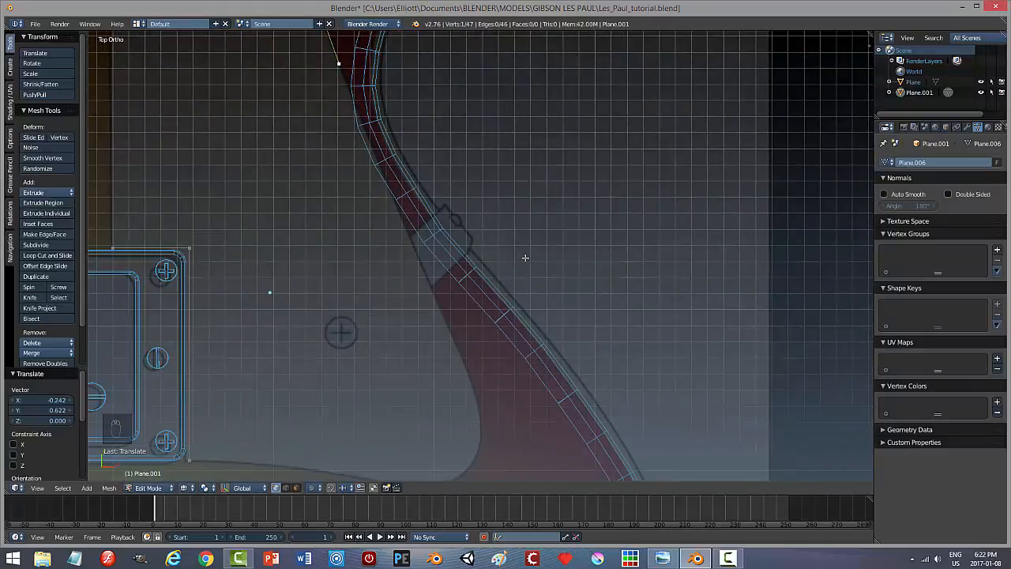
key(e)
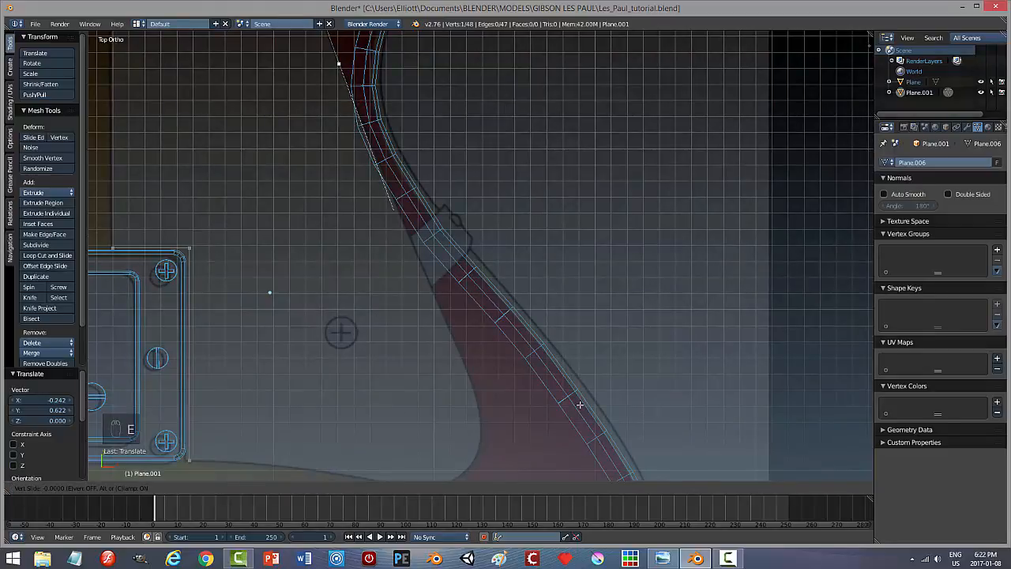
click(579, 404)
key(g)
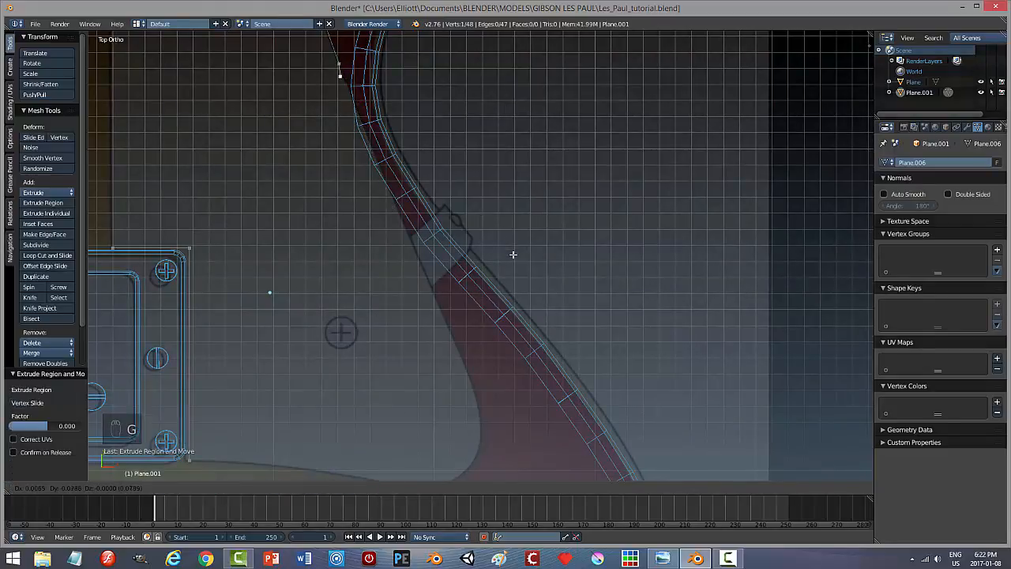
click(551, 329)
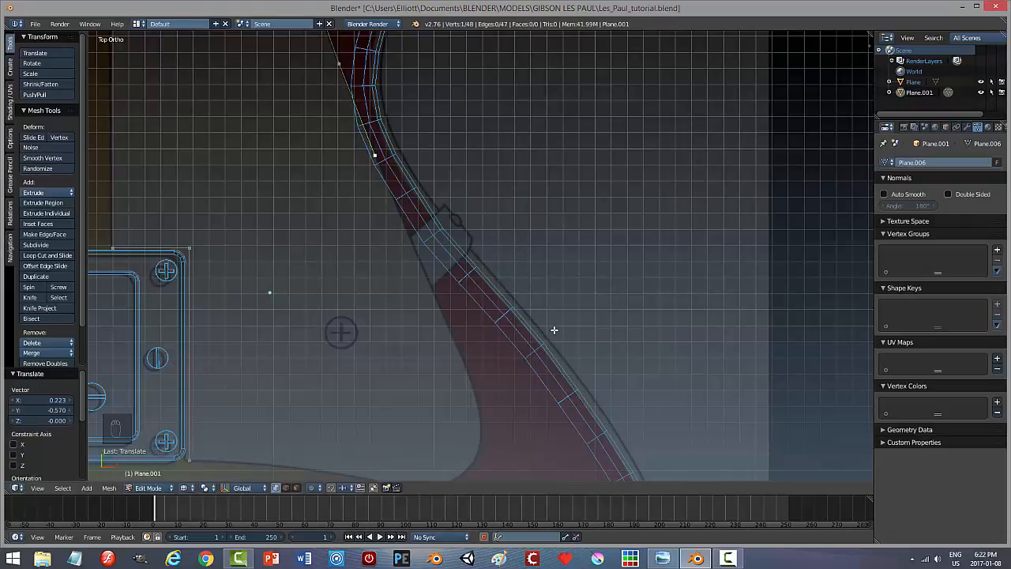
Extrude two more vertices down the slanted edge past the bracket, the second about 0.236 along X and -0.550 along Y.
key(e)
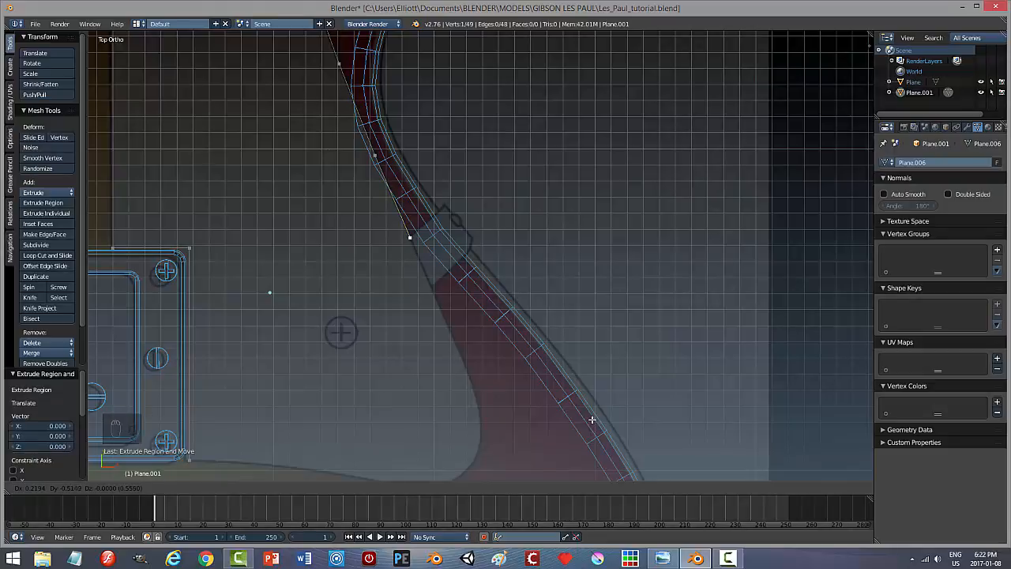
click(595, 419)
key(e)
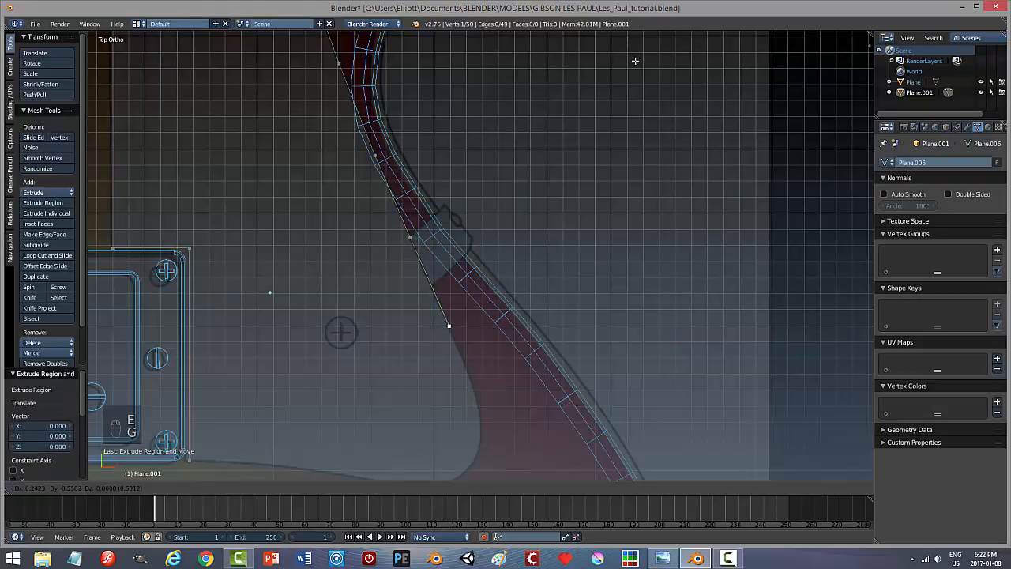
click(633, 62)
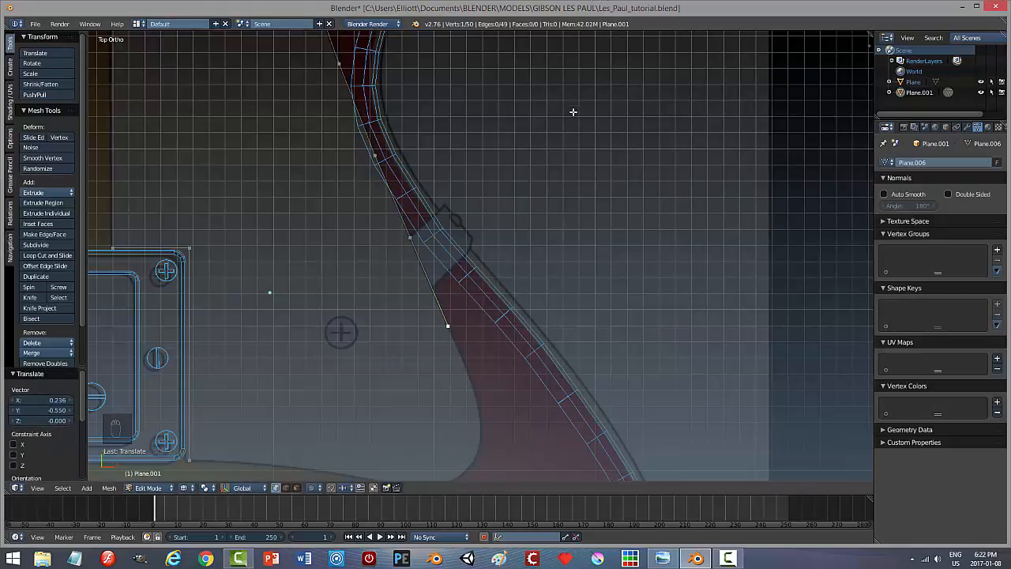
Extrude three vertices into the start of the pickguard's lower rounded corner, the second about 0.052 along X and -0.128 along Y.
shift+middle_drag(555, 357, 526, 192)
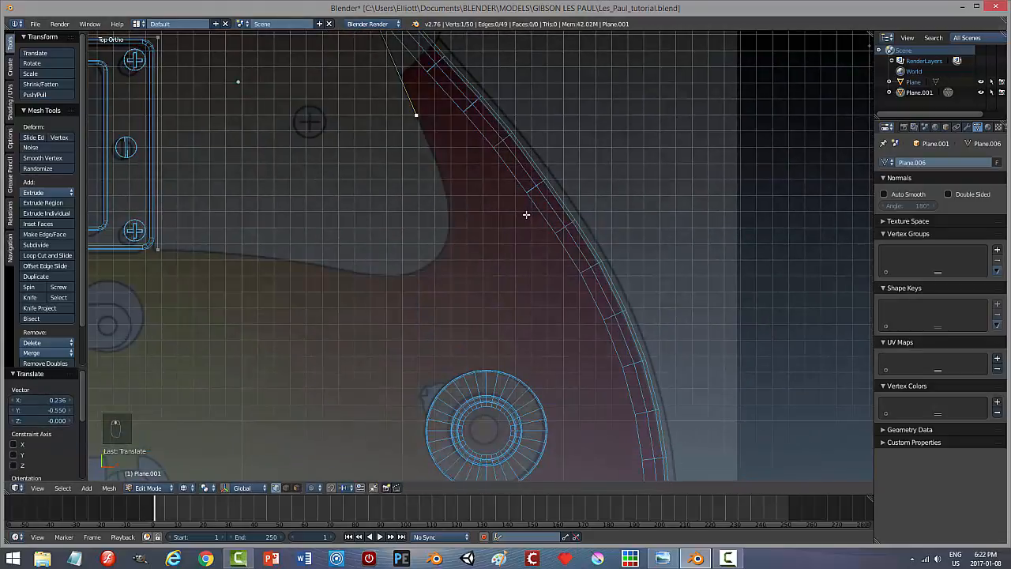
key(e)
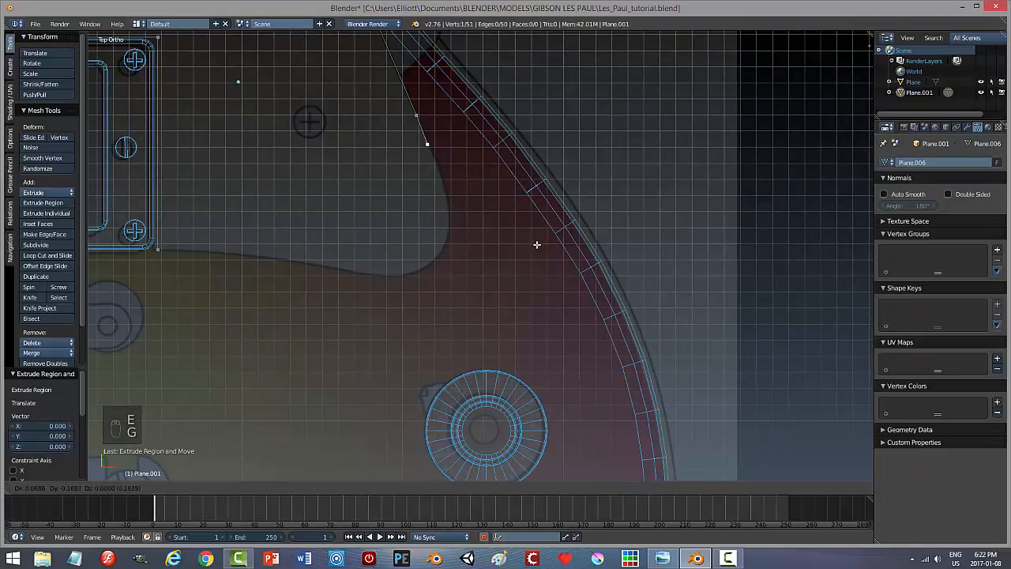
click(539, 245)
key(e)
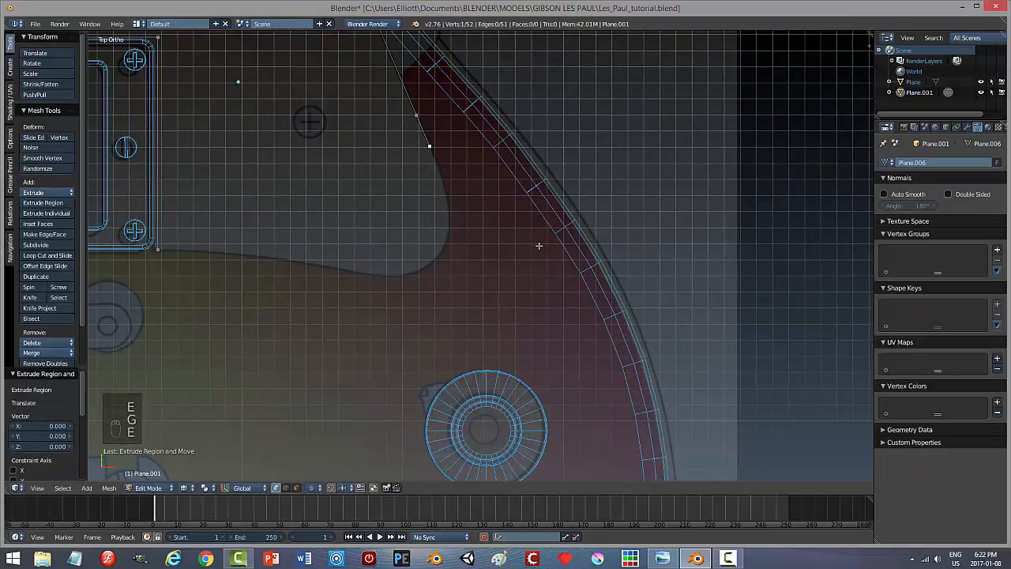
click(546, 265)
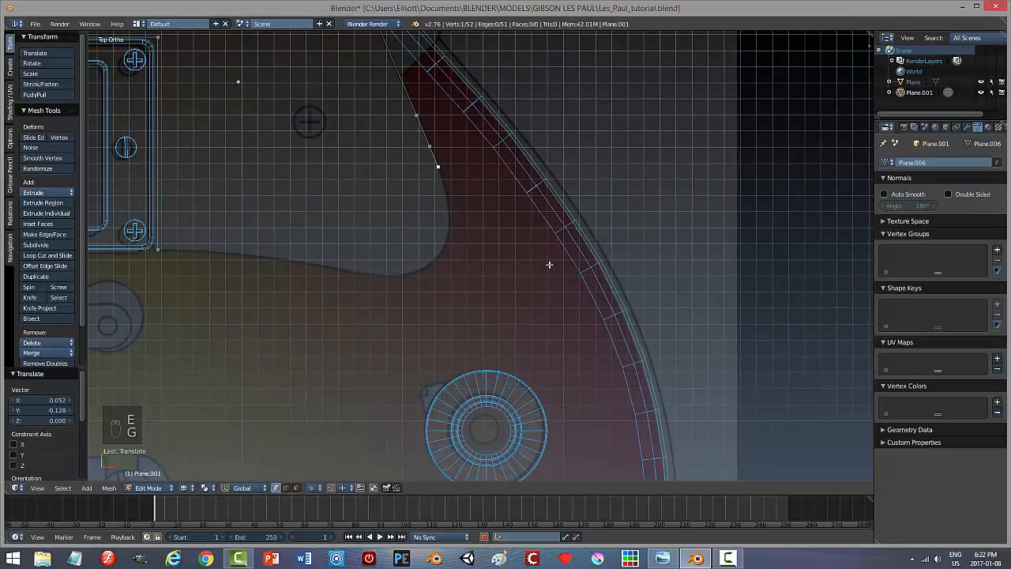
key(e)
click(555, 285)
Extrude three closely spaced vertices around the outermost part of the lower rounded corner, following the reference outline.
key(e)
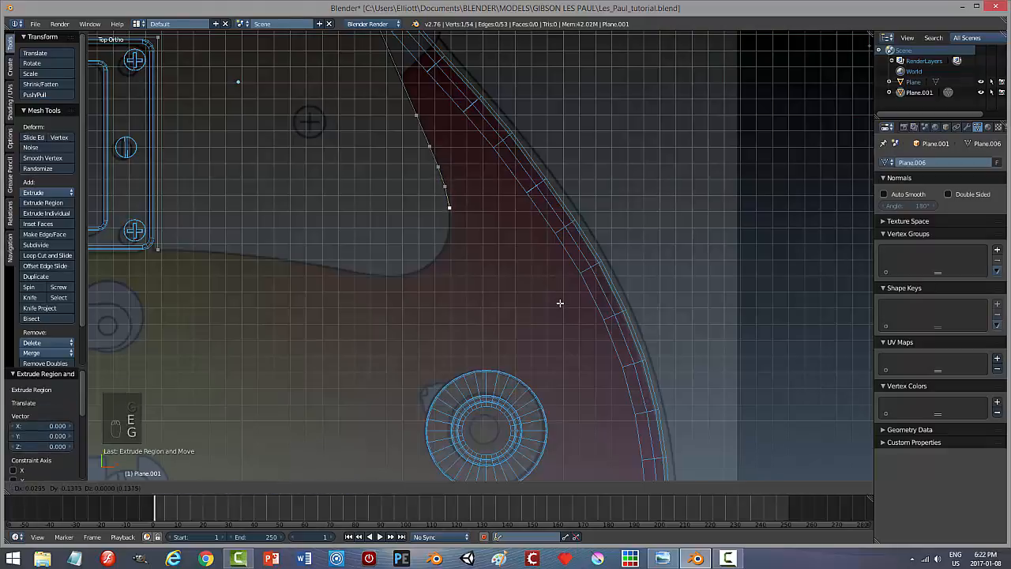
click(559, 300)
key(e)
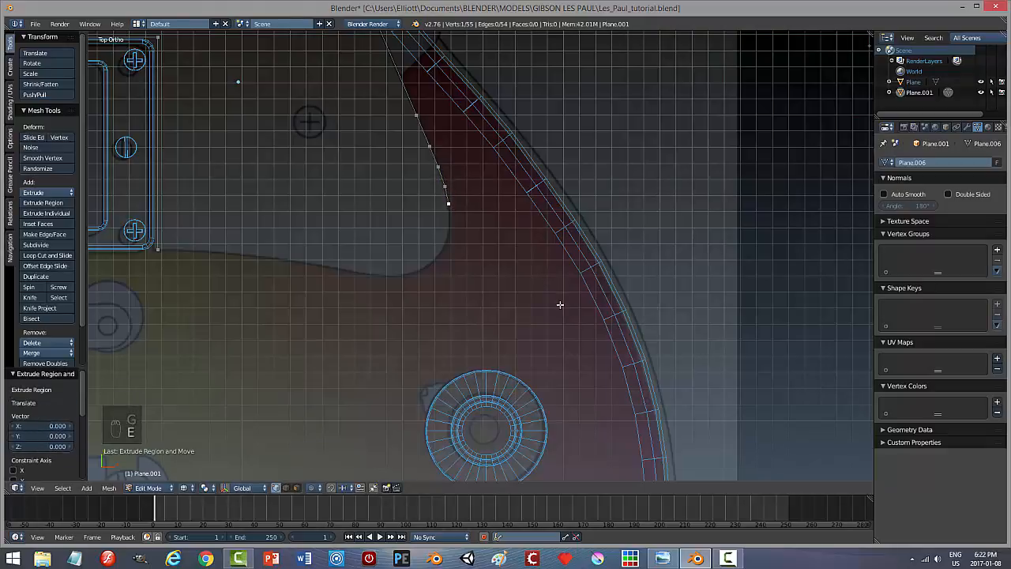
click(560, 320)
key(e)
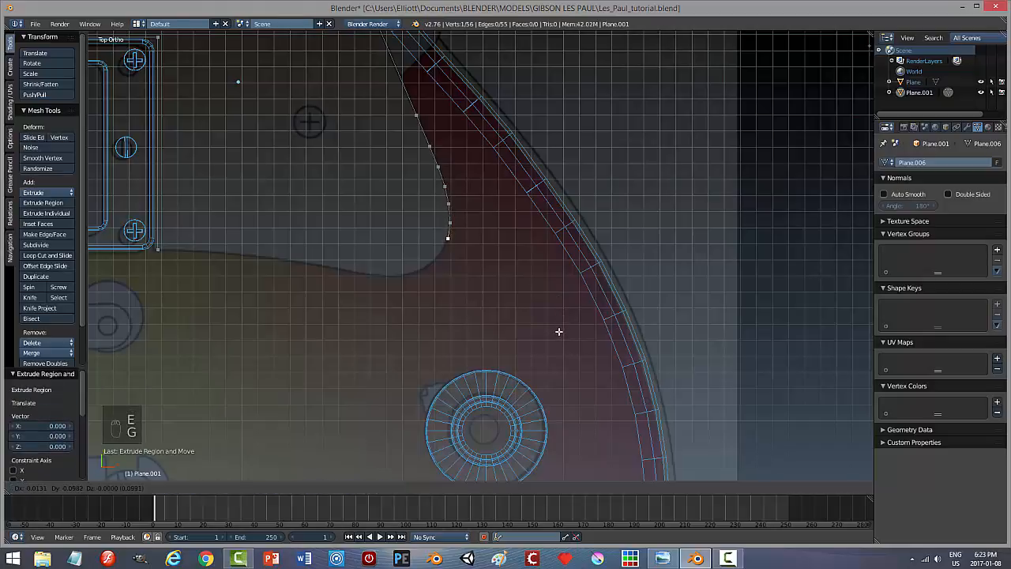
click(561, 327)
Extrude two vertices curving inward around the lower corner, the second about -0.075 along X and -0.069 along Y.
key(e)
click(556, 338)
key(e)
click(542, 342)
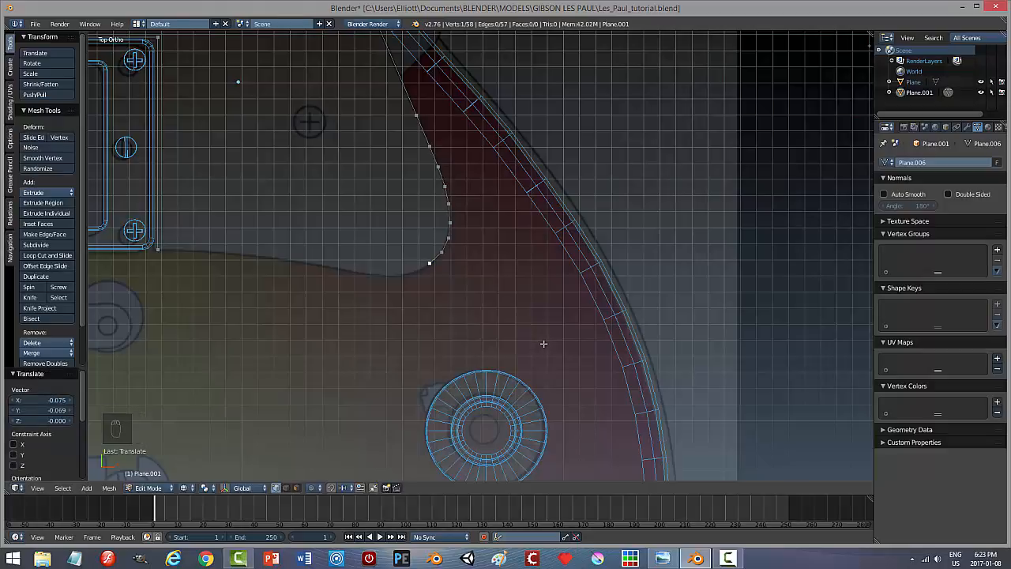
Extrude two vertices to the lowest point of the rounded corner, the first about -0.085 along X and -0.056 along Y.
key(e)
click(544, 343)
key(g)
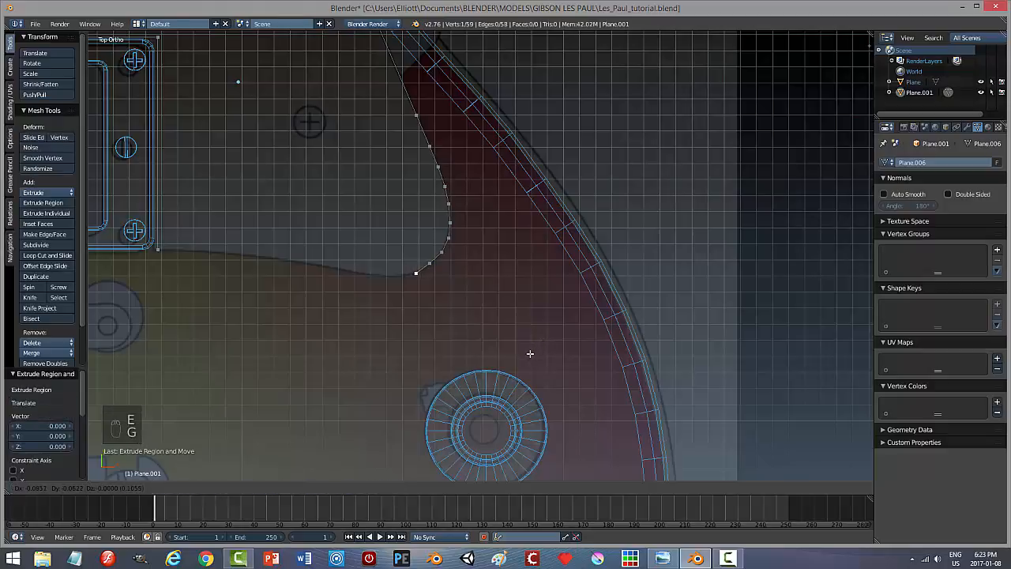
click(530, 353)
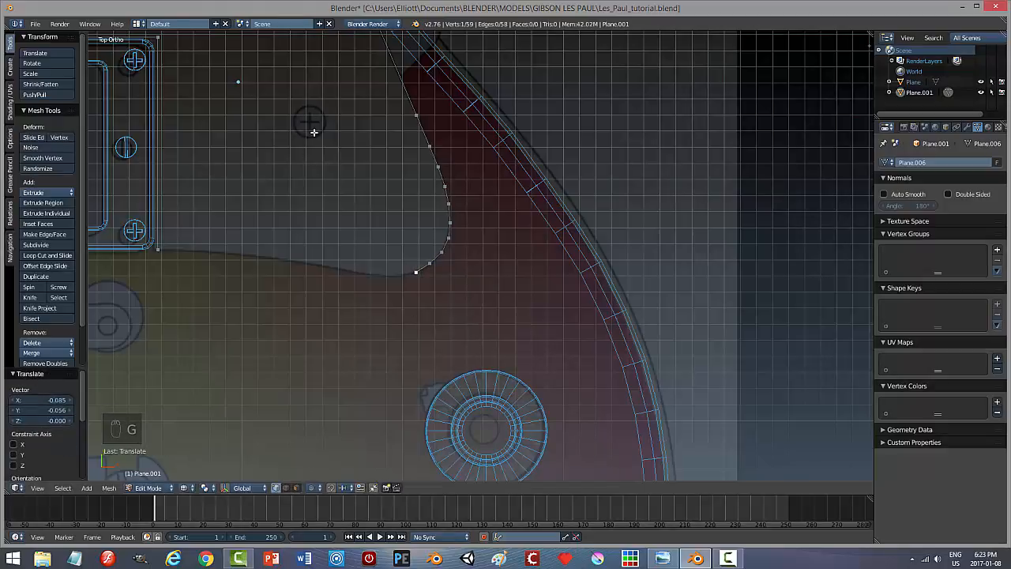
key(e)
click(470, 299)
key(g)
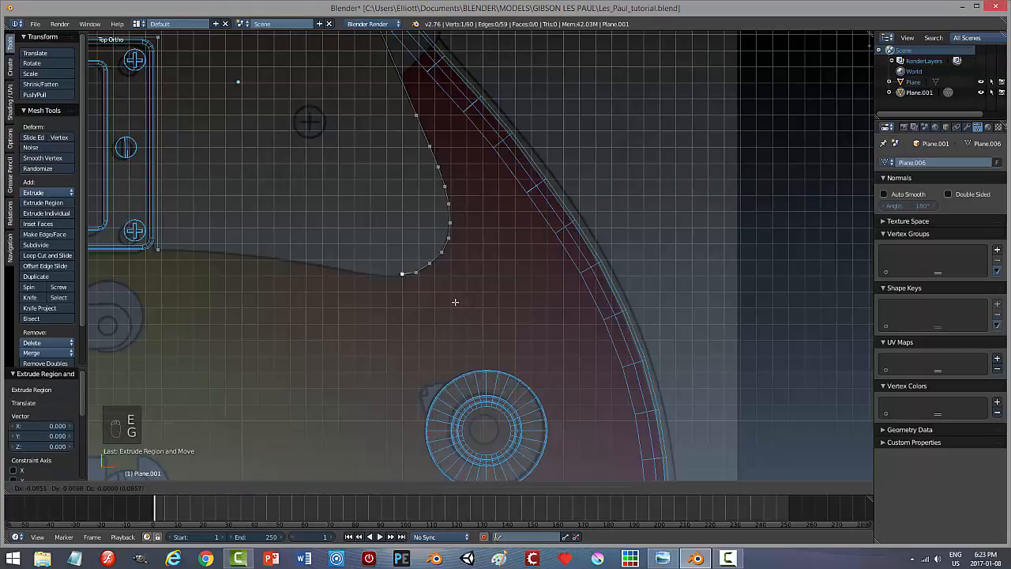
click(454, 304)
Extrude two vertices along the pickguard's lower edge toward the bridge pickup, the second about -0.134 along X and 0.013 along Y.
key(e)
click(450, 302)
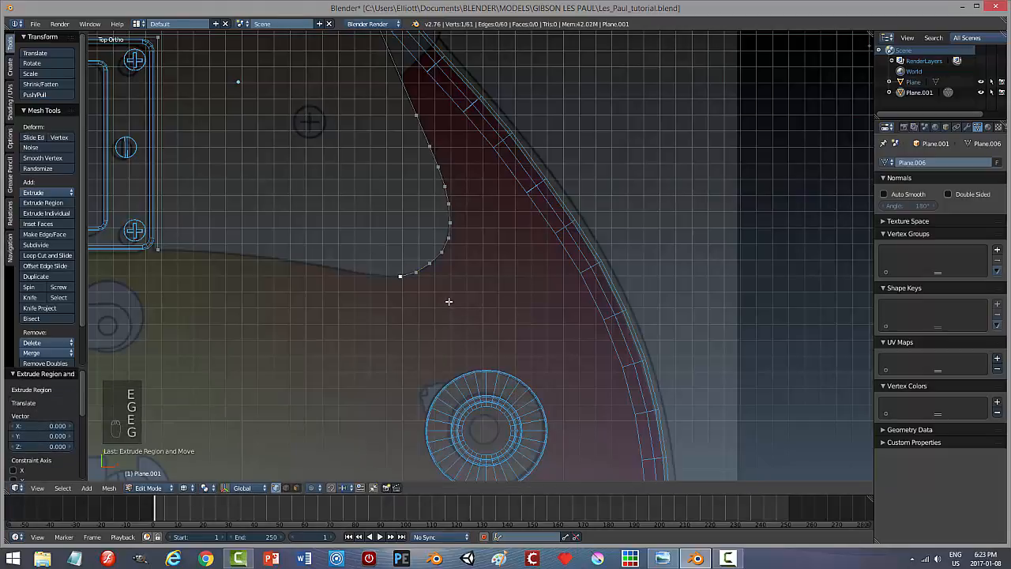
key(g)
click(433, 302)
key(e)
click(433, 302)
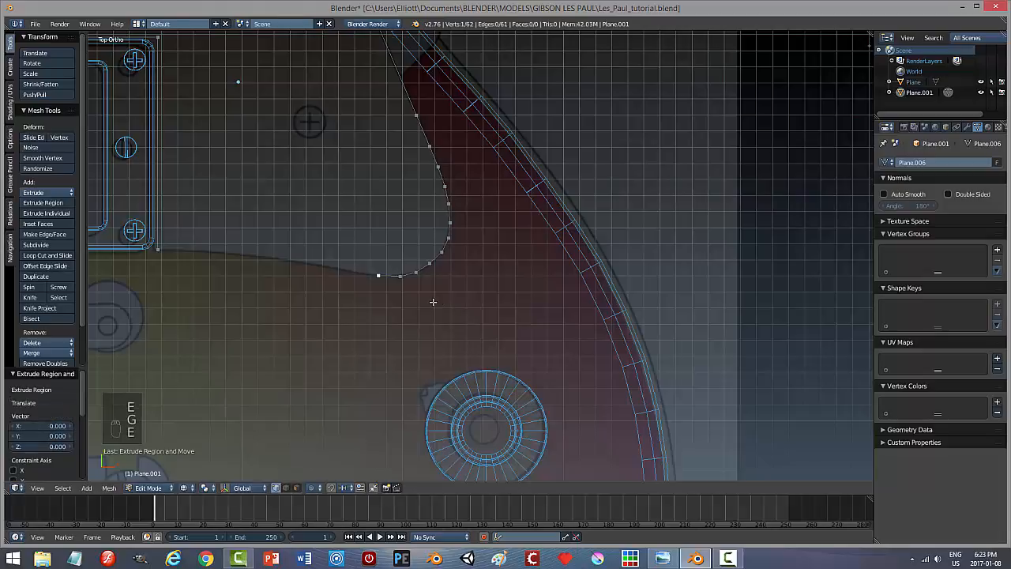
key(g)
click(411, 300)
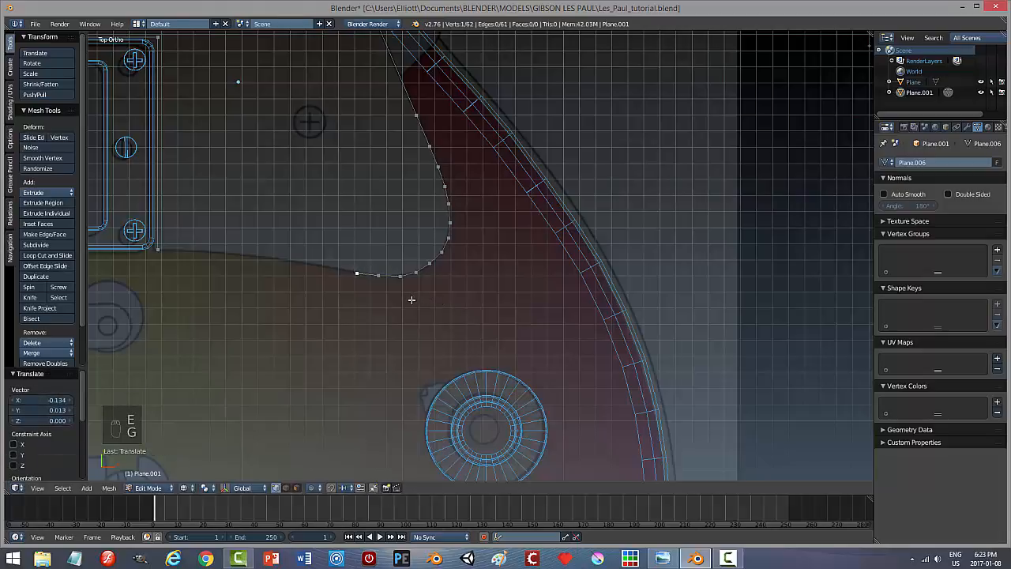
Extrude two vertices along the pickguard's lower edge toward the bridge pickup, the second about -0.088 along X and 0.016 along Y.
key(e)
click(411, 299)
key(g)
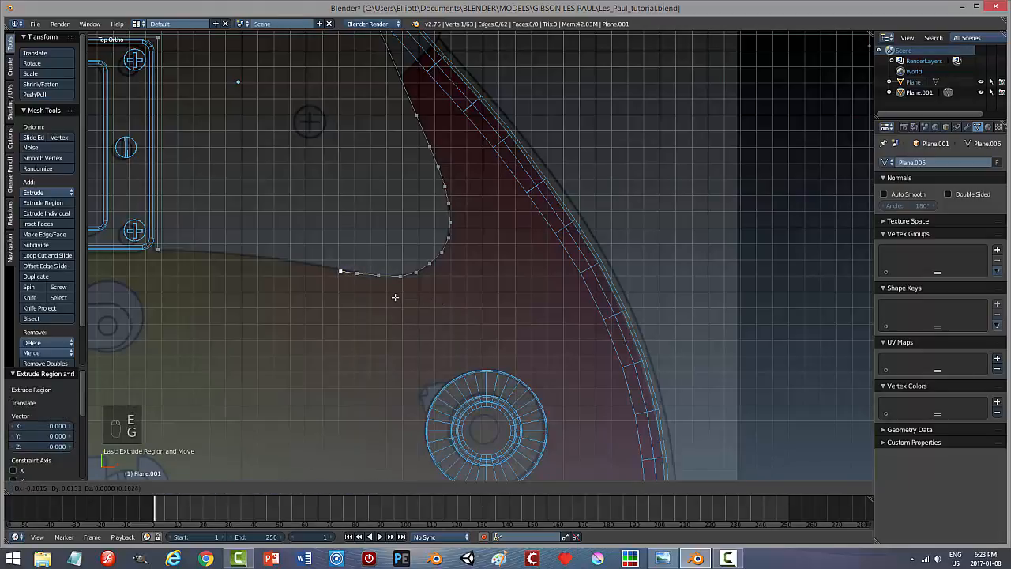
click(395, 296)
key(e)
key(g)
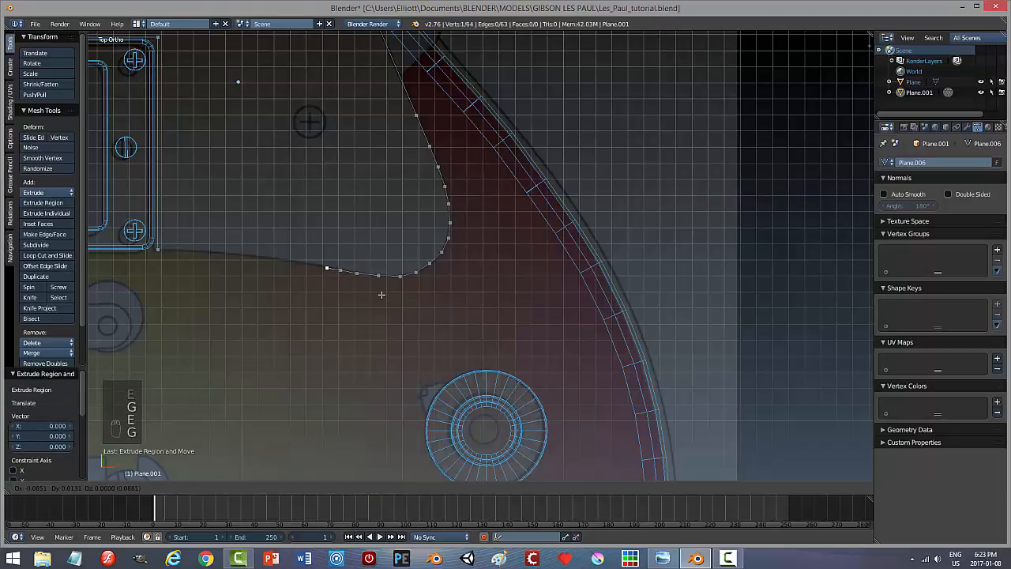
click(381, 294)
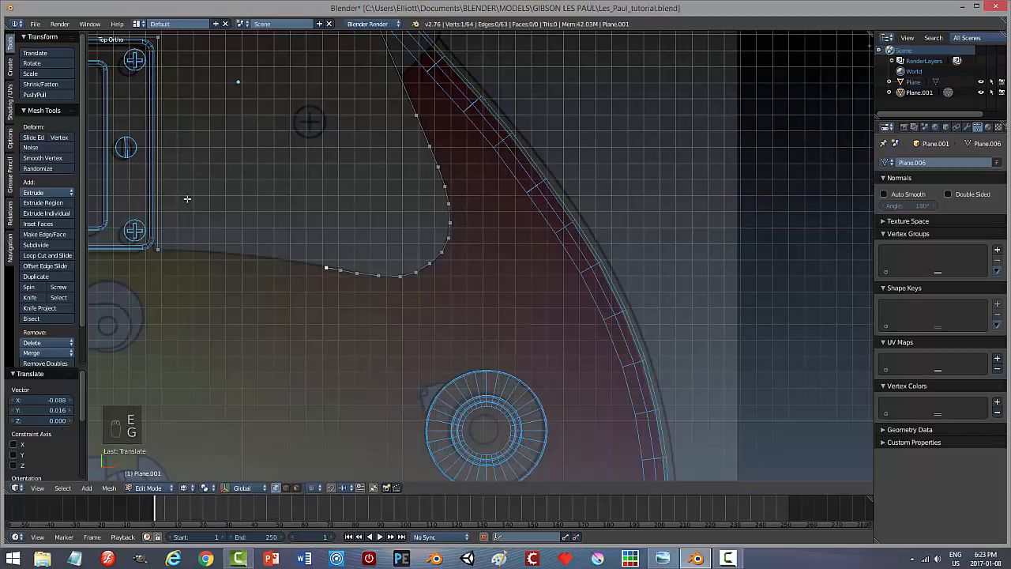
Extrude two more vertices along the lower edge, the first about -0.111 along X and 0.023 along Y.
key(e)
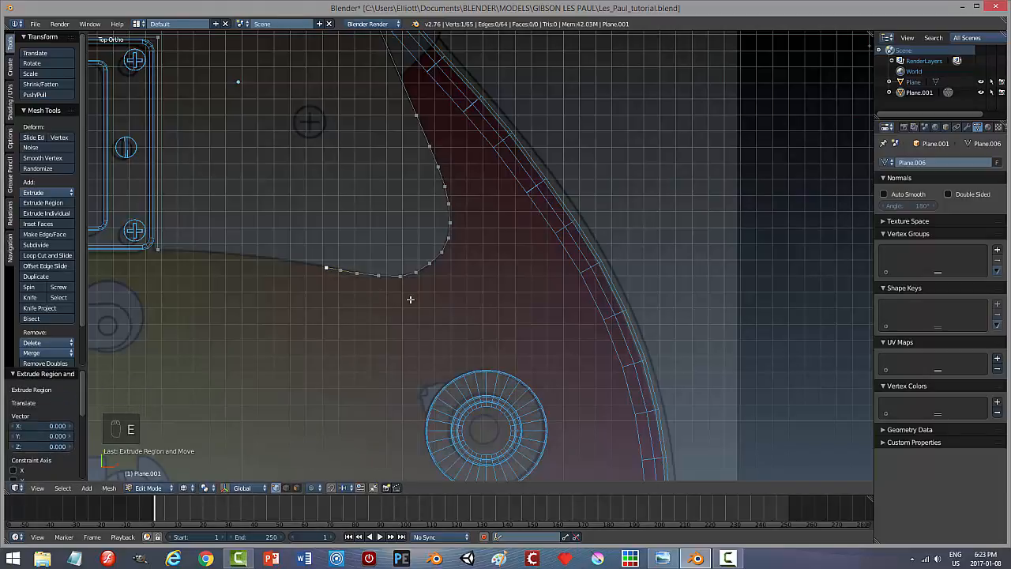
key(g)
click(392, 295)
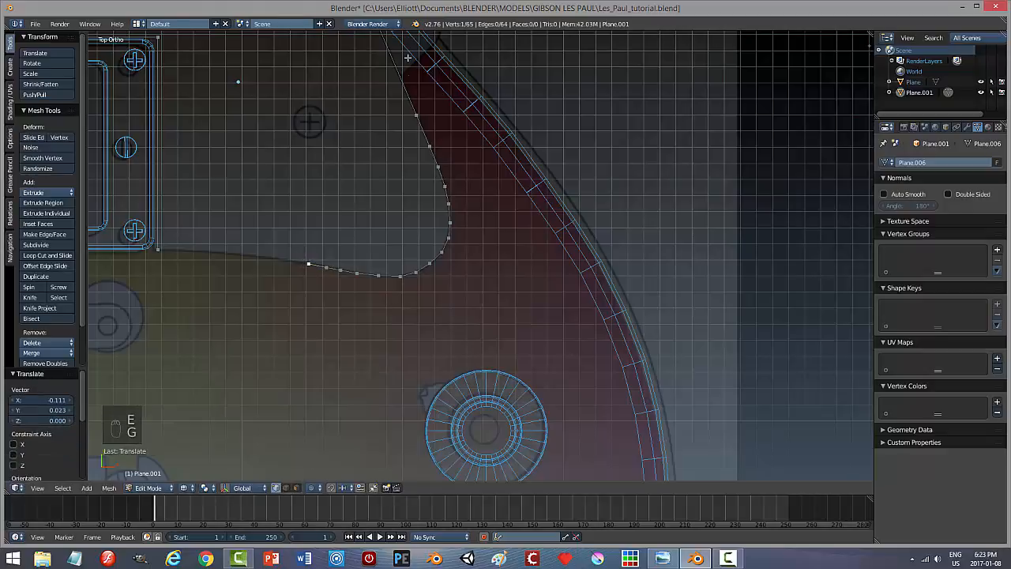
key(e)
key(g)
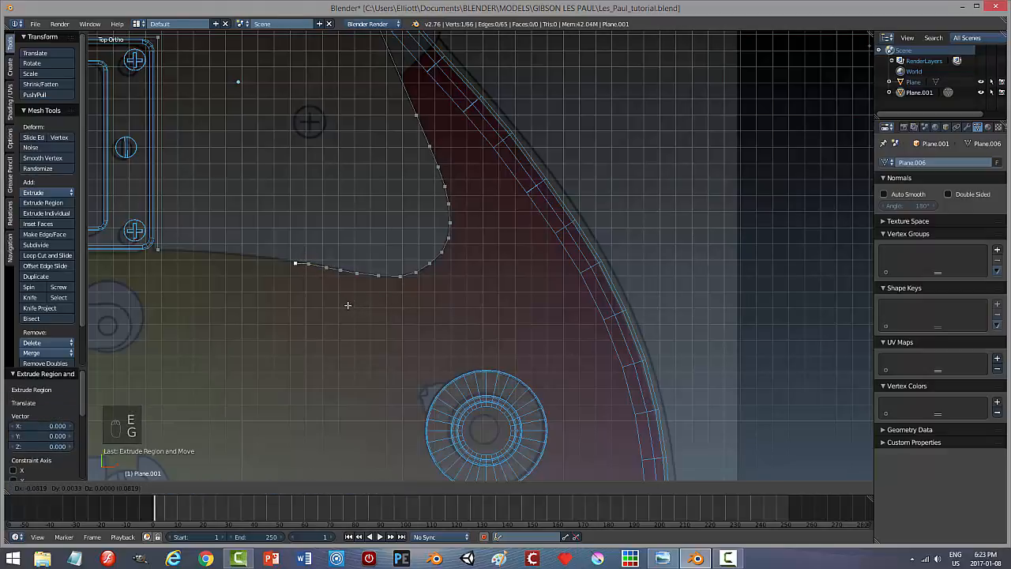
click(345, 303)
Extrude three vertices along the middle of the lower edge, the first about -0.118 along X and 0.013 along Y.
shift+middle_drag(341, 309, 440, 332)
key(e)
right_click(428, 331)
key(g)
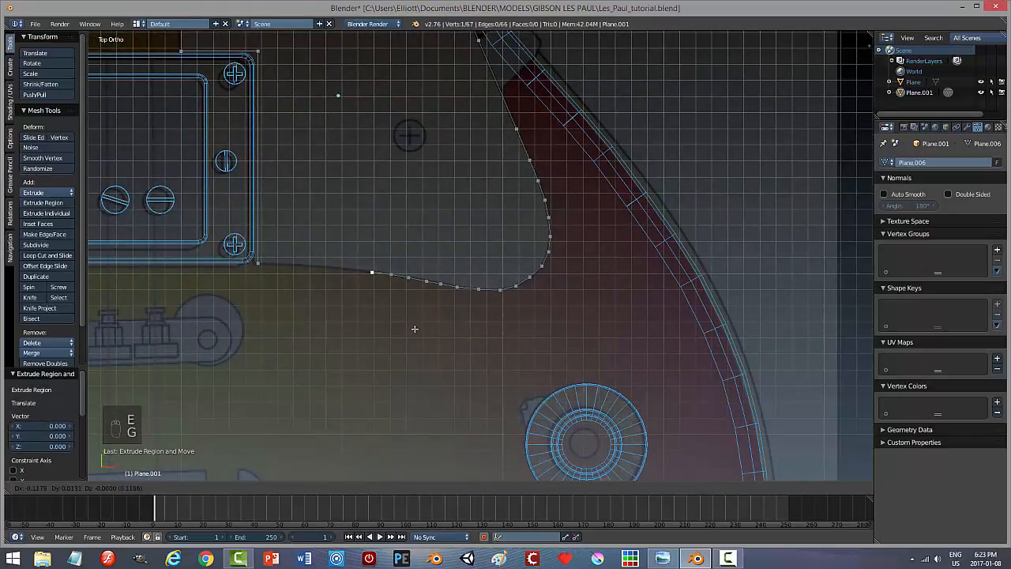
click(414, 328)
key(e)
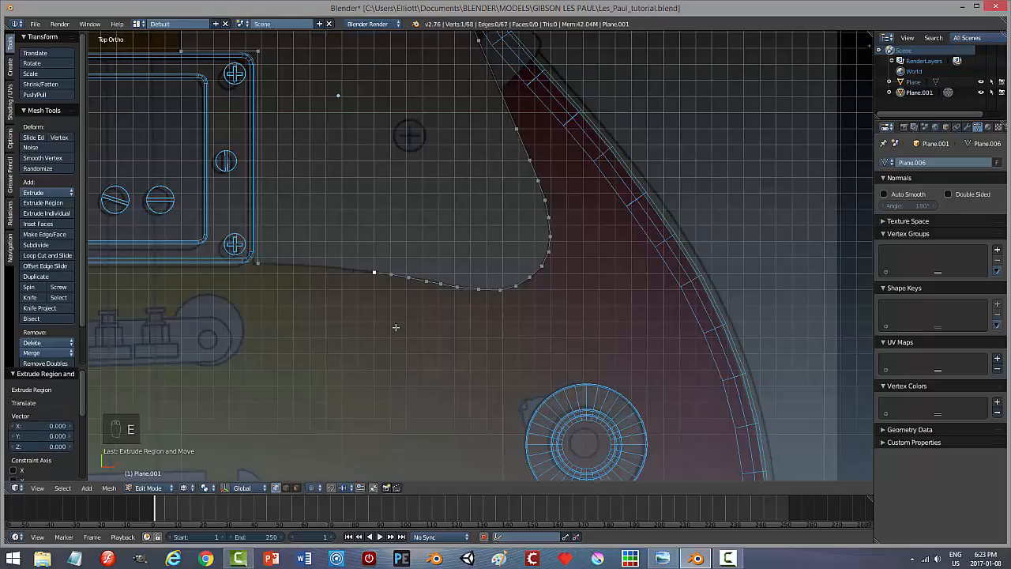
key(e)
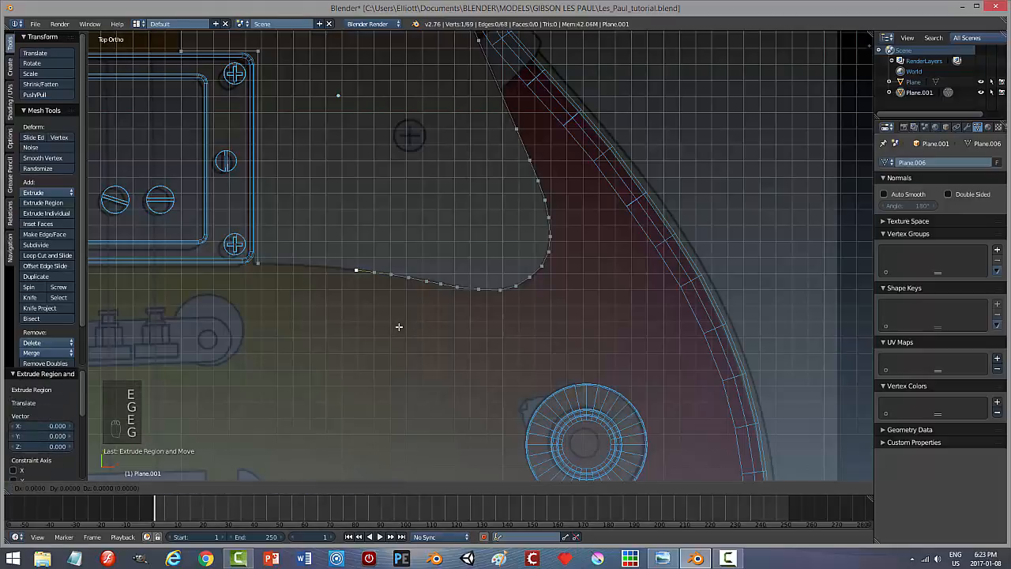
click(380, 324)
Extrude two vertices along the flattening lower edge, the second about -0.108 along X and 0.007 along Y.
key(e)
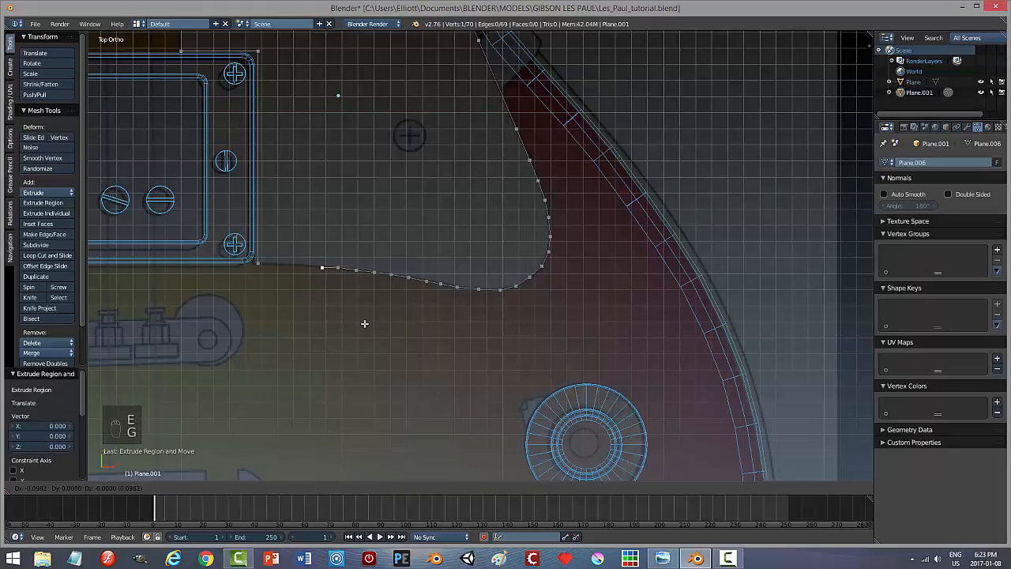
click(364, 323)
key(e)
click(349, 321)
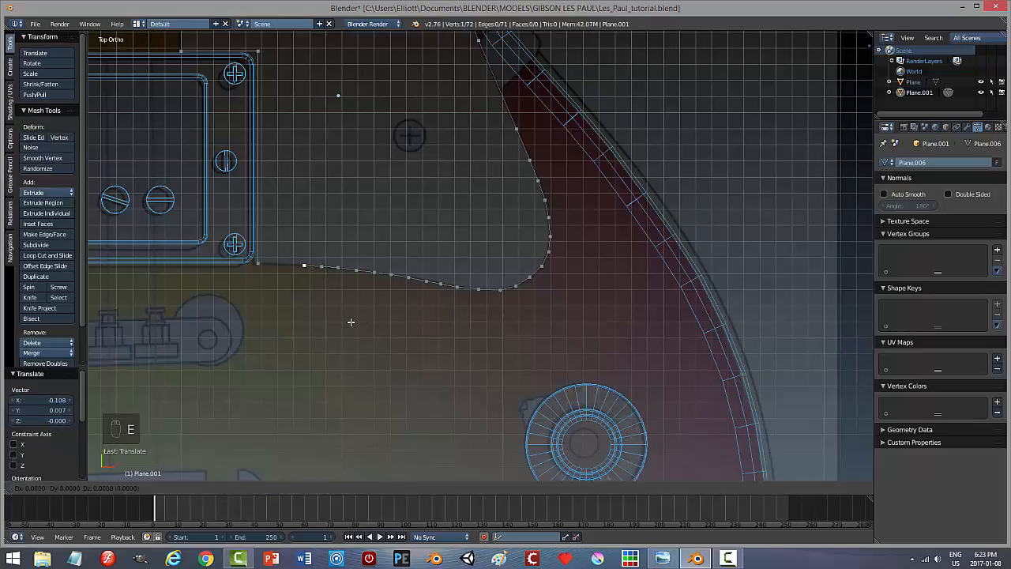
Extrude the last two vertices up to the bridge pickup corner, the second about -0.105 along X and 0.003 along Y.
key(e)
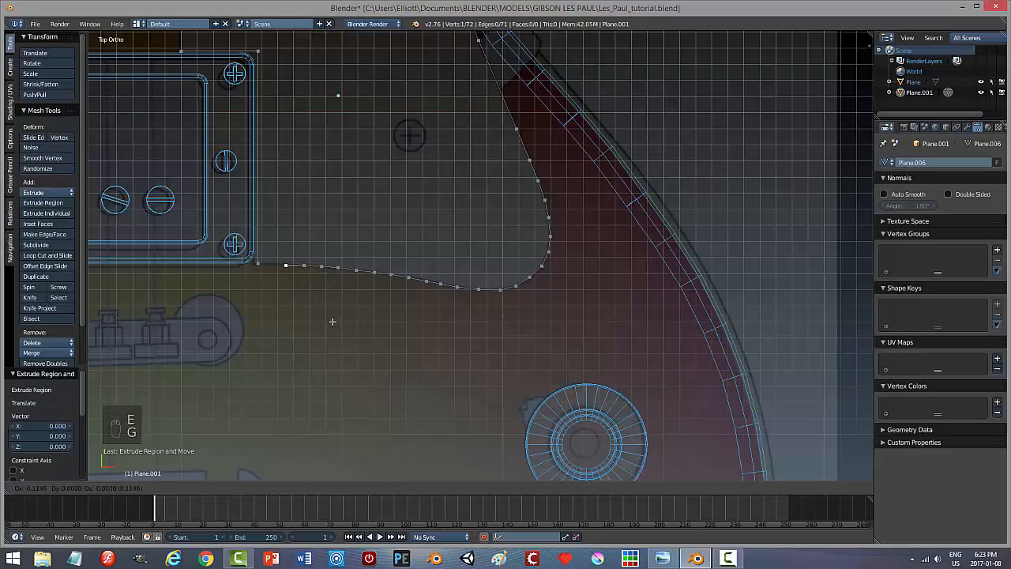
click(332, 322)
key(e)
click(315, 319)
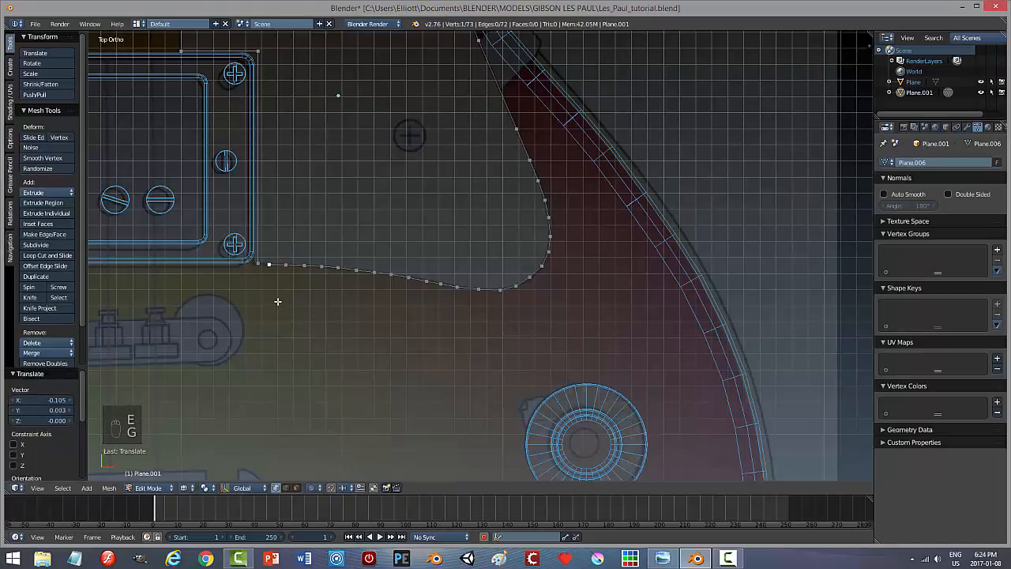
Close the pickguard outline by merging its end vertex with the vertex at the bridge pickup's lower corner, using At Last.
shift+right_click(258, 263)
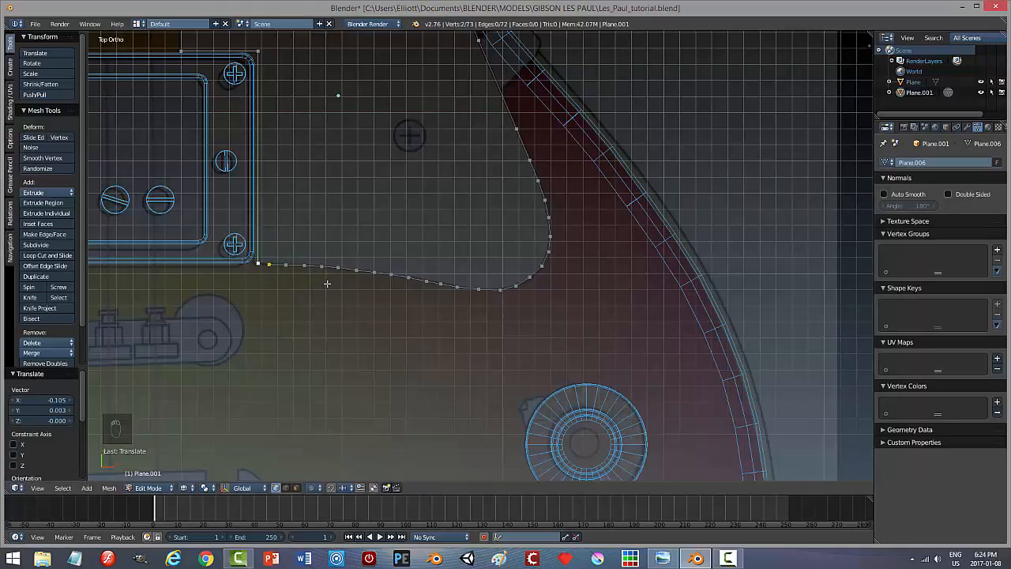
key(alt+m)
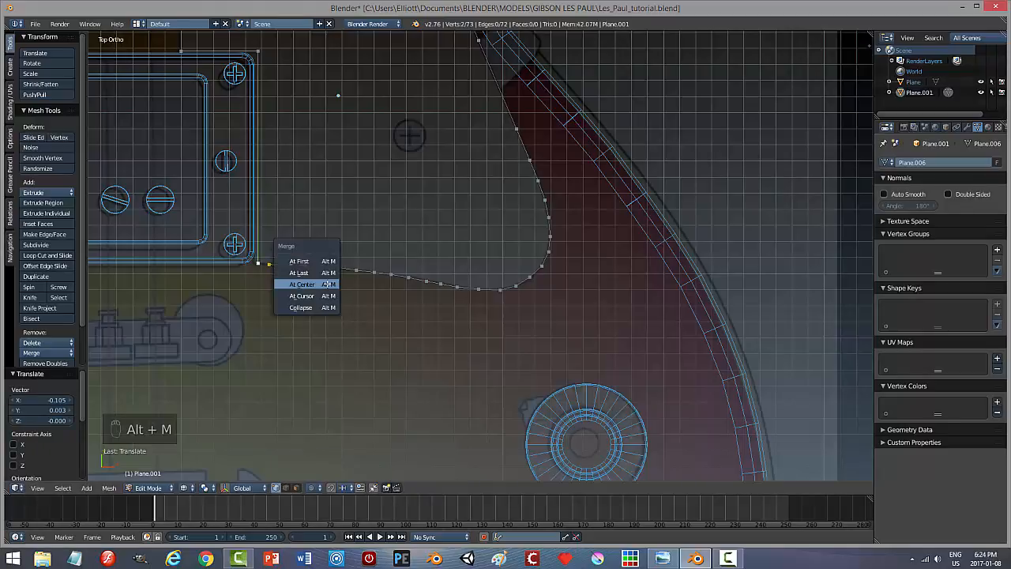
click(324, 284)
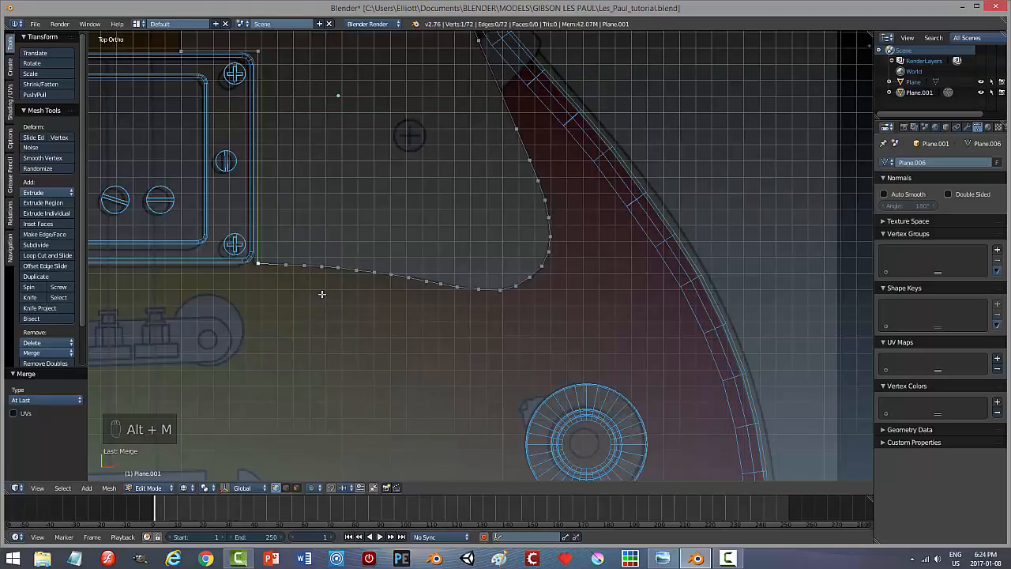
Subdivide the edge beside the bridge pickup corner and move its new vertex about -0.007 along X and -0.003 along Y.
shift+right_click(283, 265)
key(w)
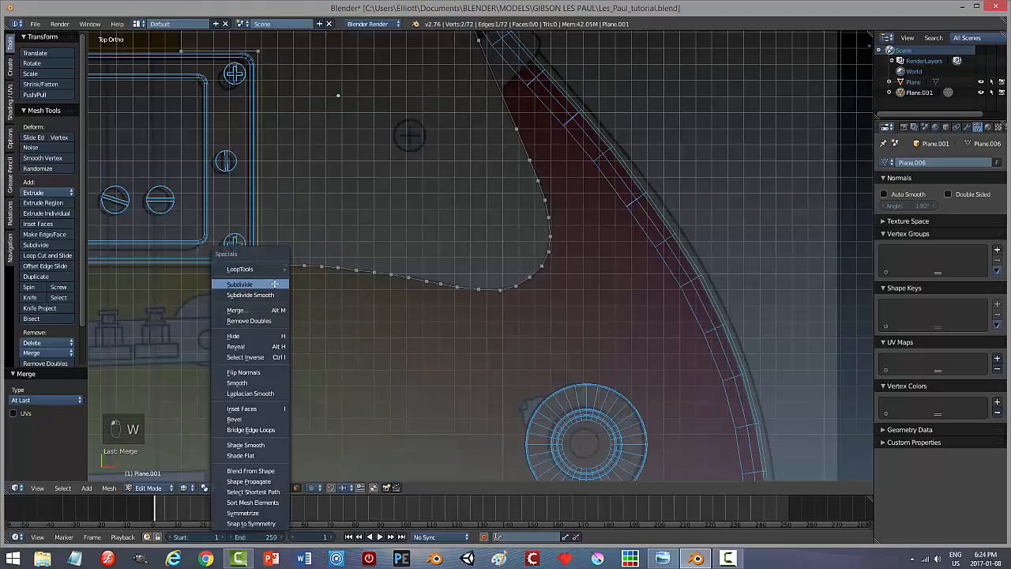
click(274, 283)
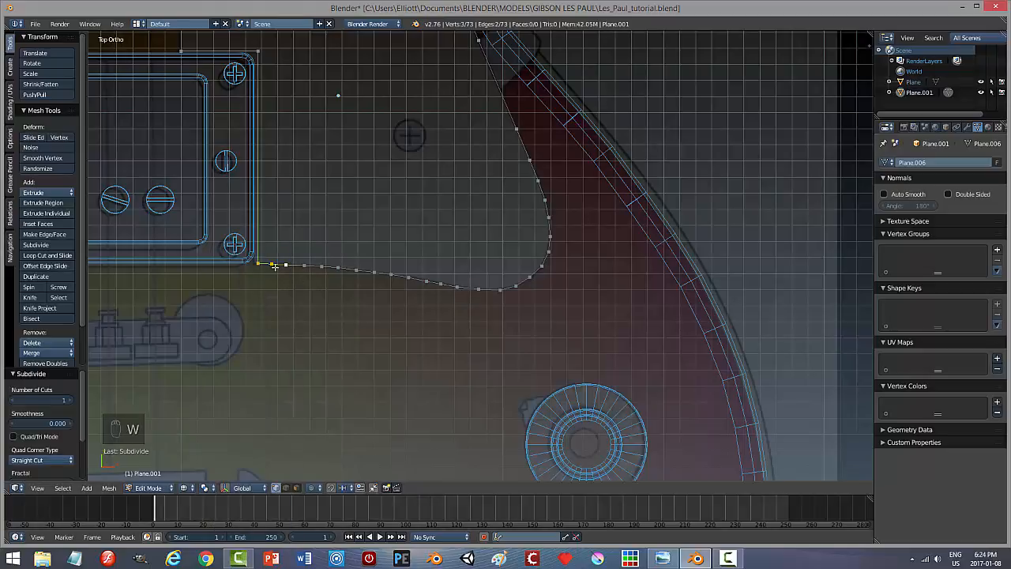
right_click(274, 266)
key(g)
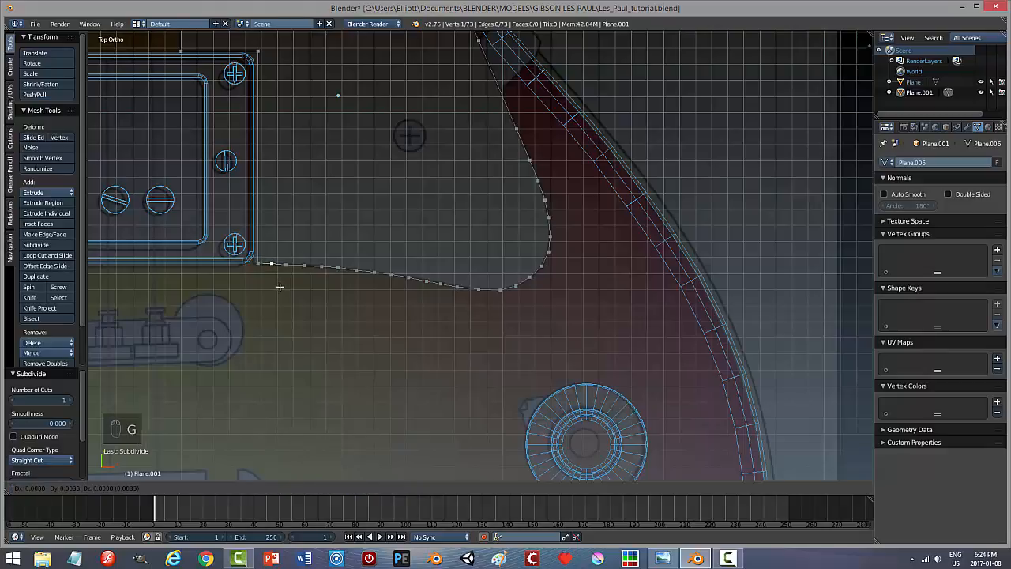
click(277, 287)
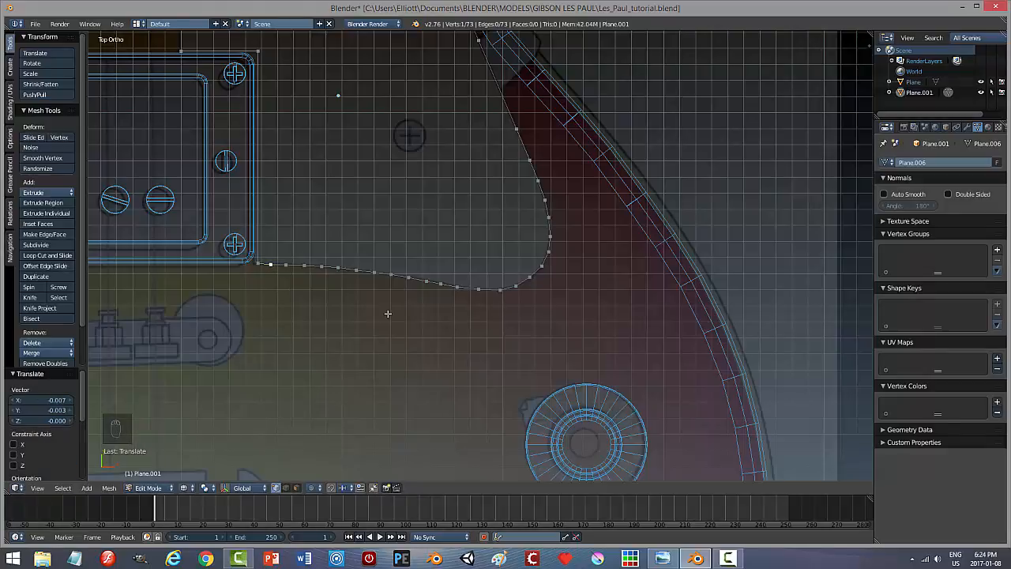
Switch to face selection and fill the entire closed pickguard outline with one face.
key(a)
scroll(388, 315, down, 7)
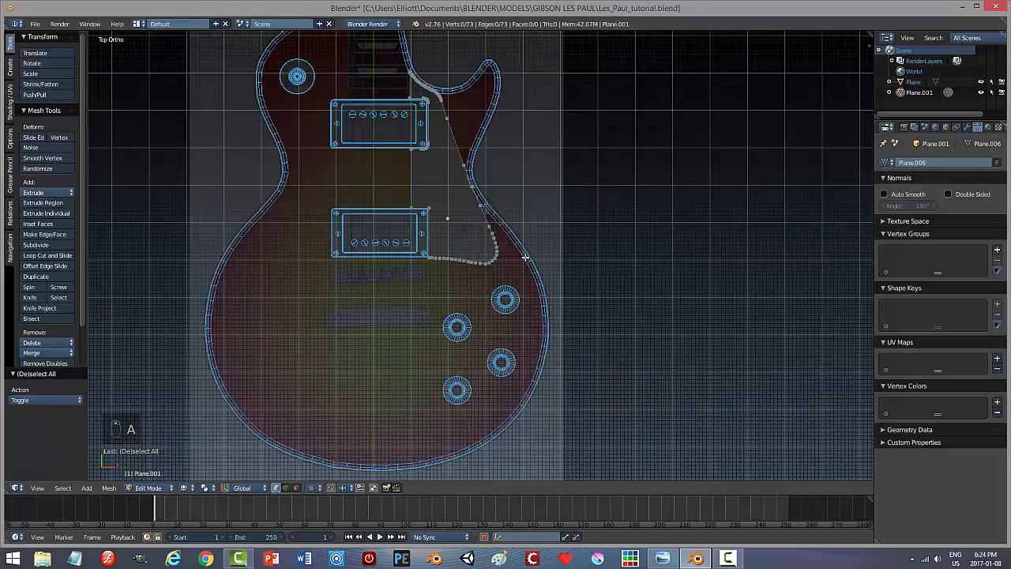
key(a)
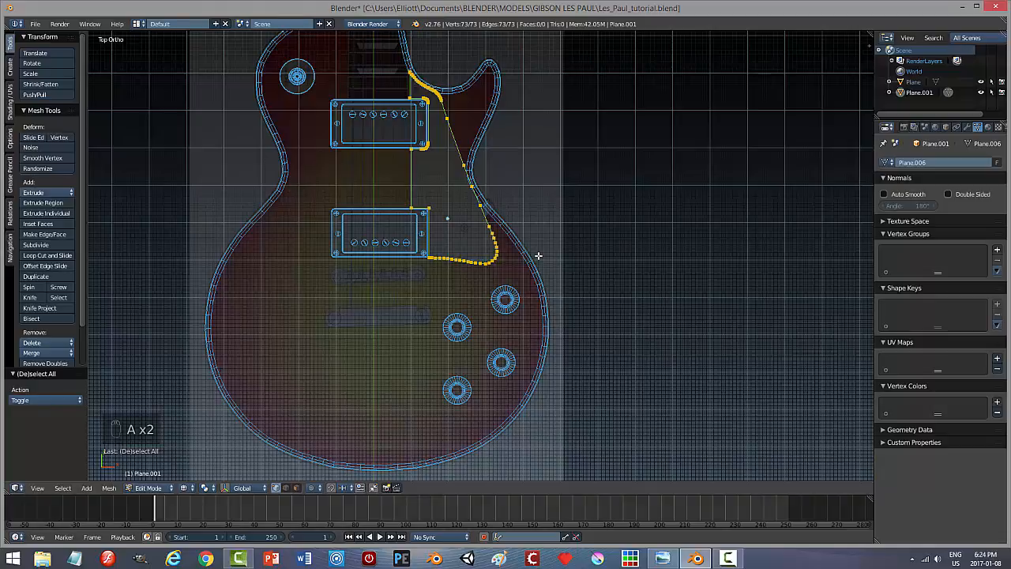
key(ctrl+Tab)
click(529, 274)
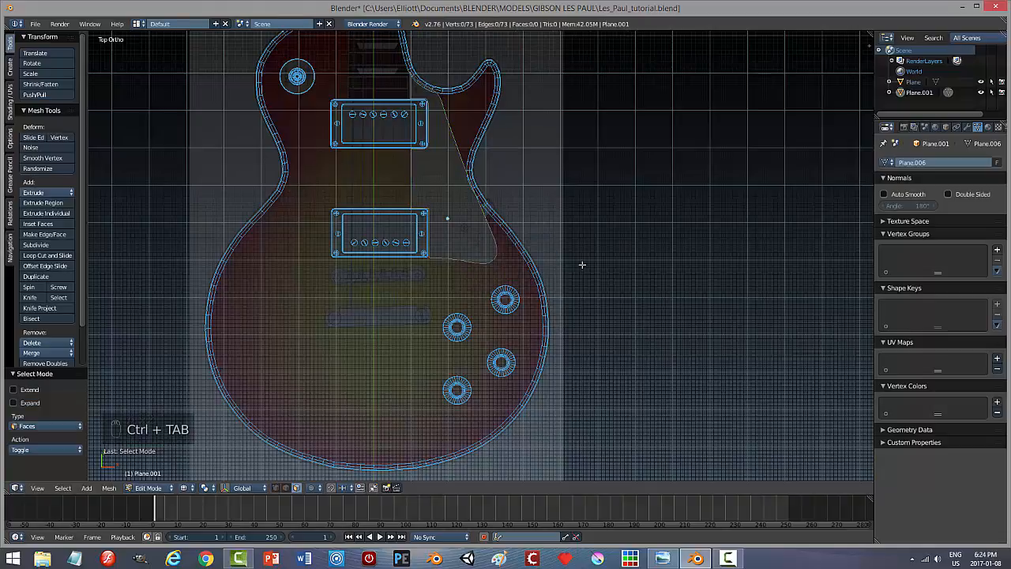
key(f)
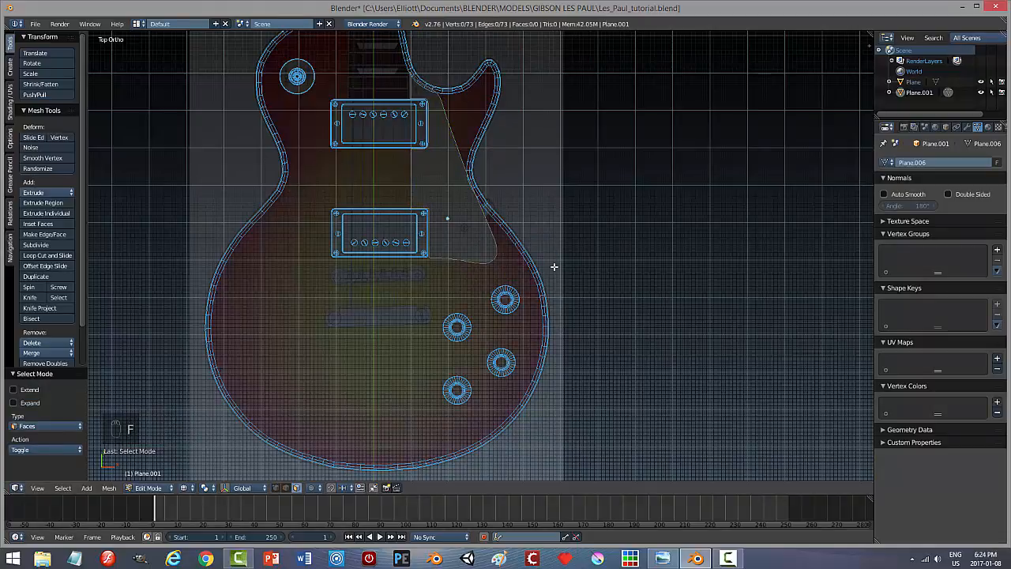
key(a)
key(f)
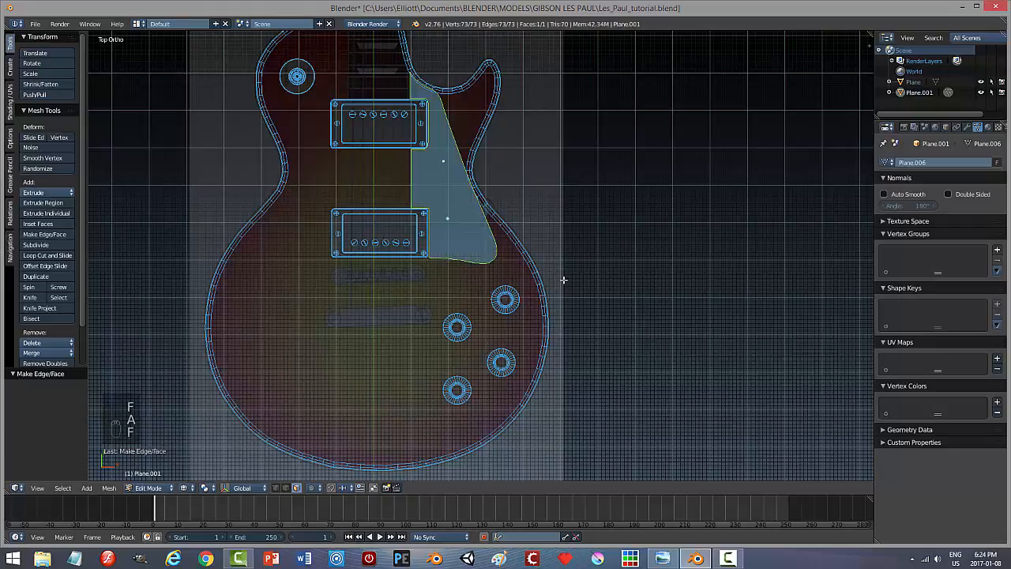
Extrude the pickguard face and raise it about 0.116 along Z with the 3D manipulator to give it thickness.
middle_drag(565, 280, 596, 229)
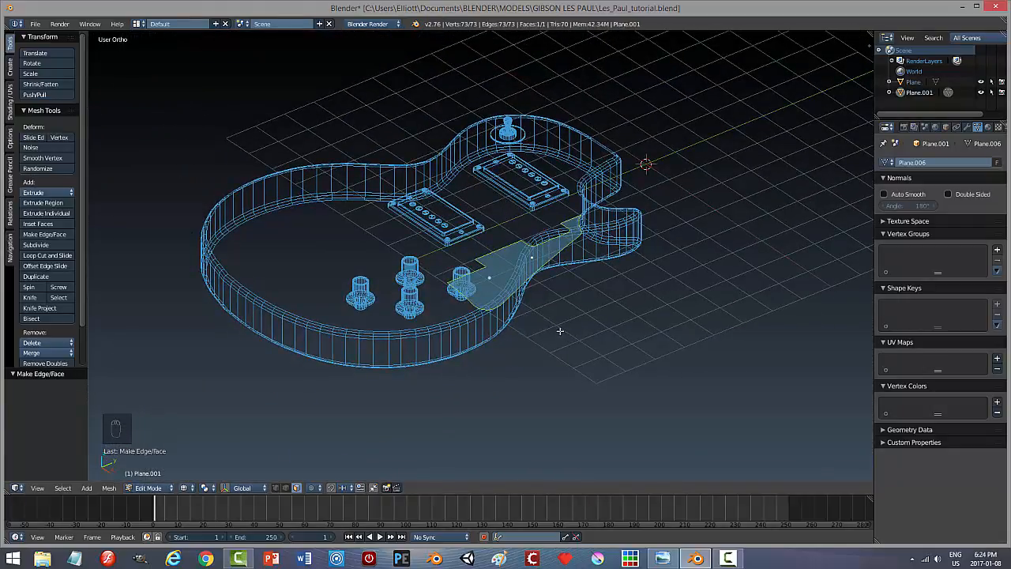
key(e)
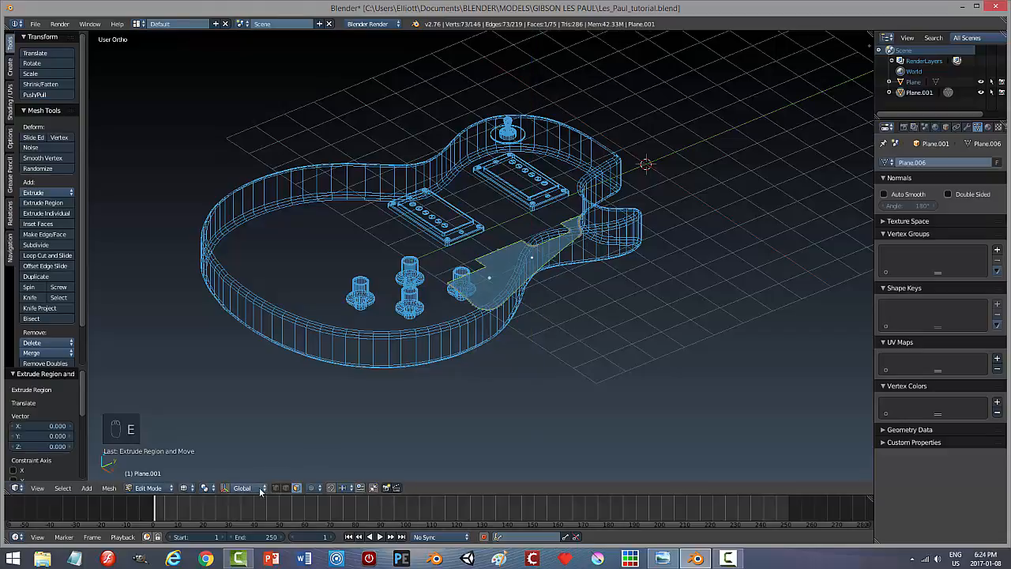
click(224, 488)
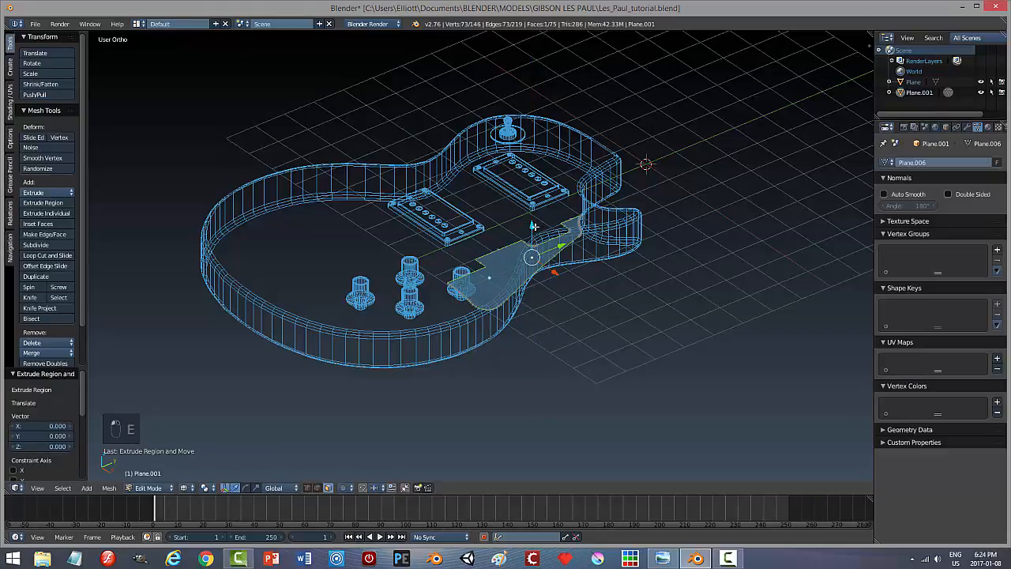
drag(534, 226, 534, 224)
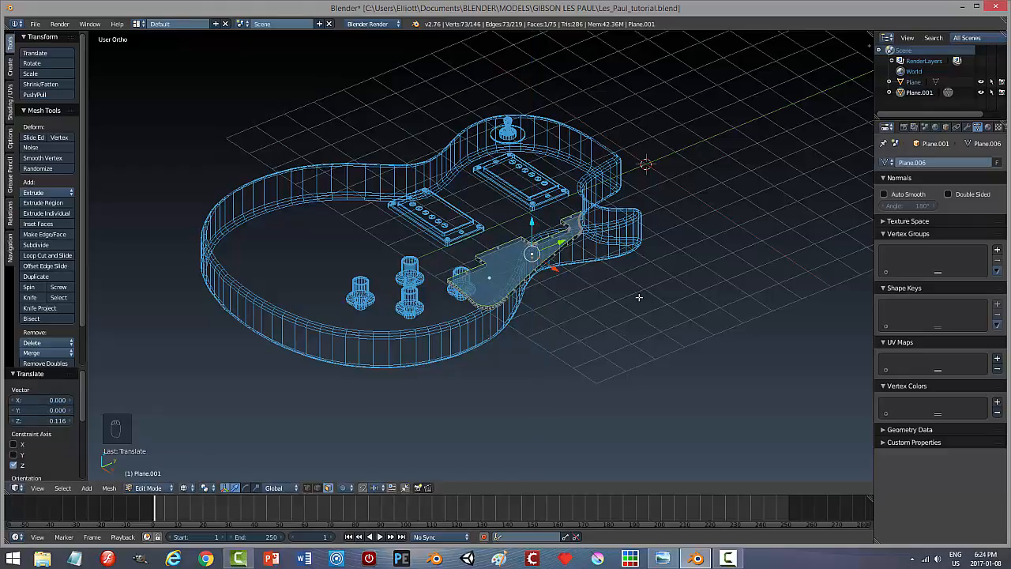
Raise the whole pickguard object about 1.403 along Z in Object Mode and display the guitar in solid shading.
key(a)
key(Tab)
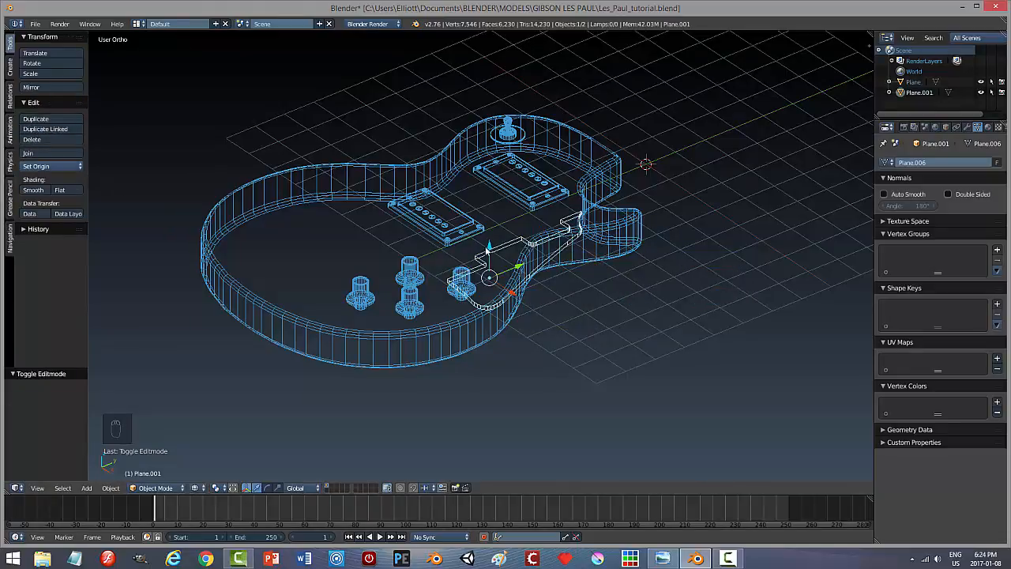
drag(488, 248, 580, 252)
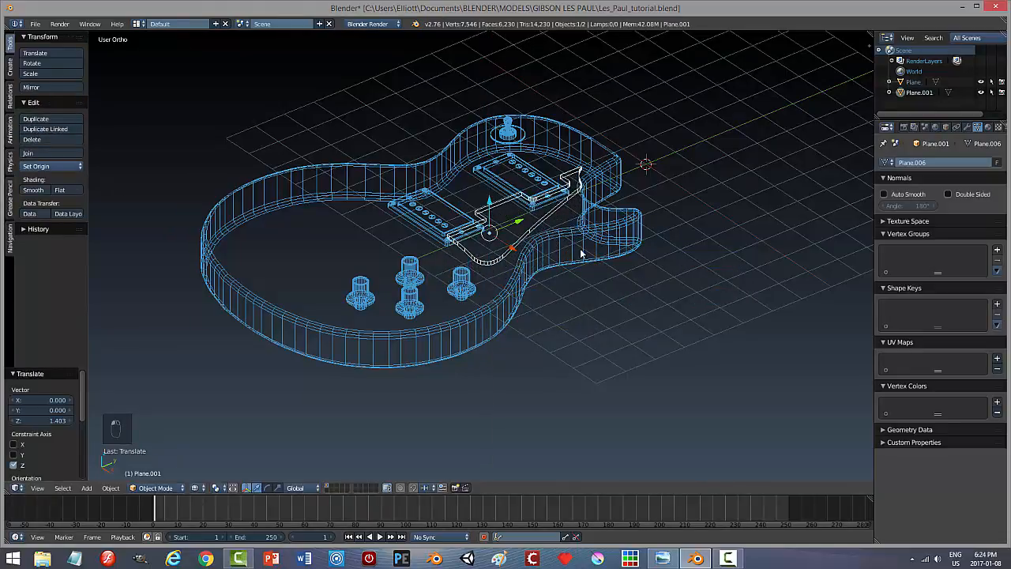
key(z)
click(578, 311)
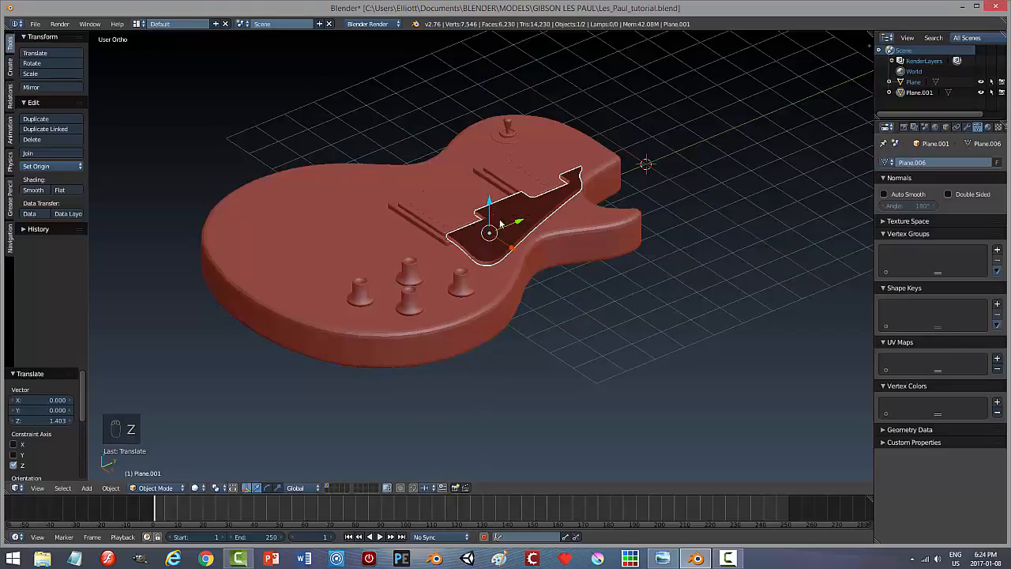
middle_drag(531, 278, 588, 313)
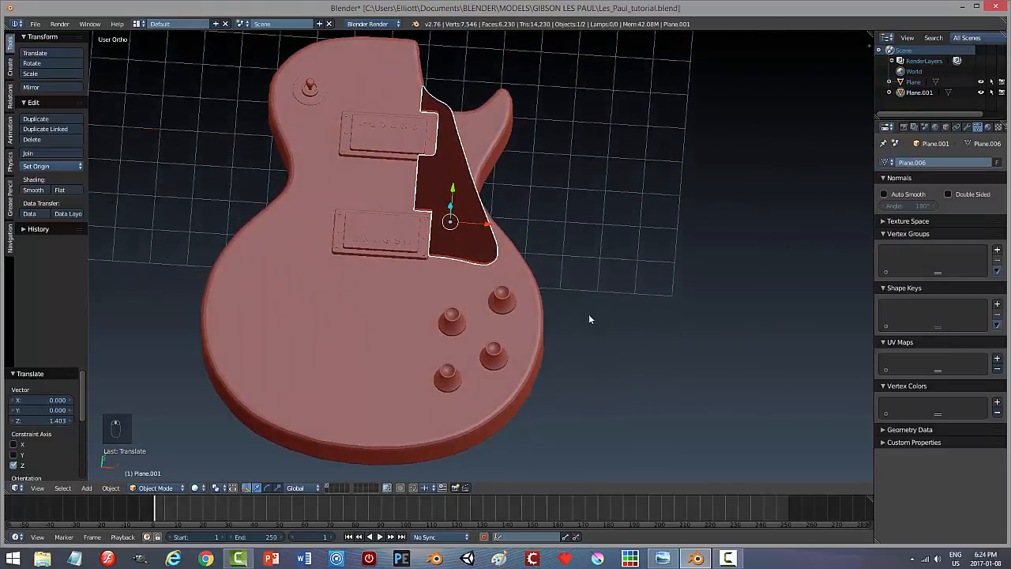
Recalculate the normals of the entire pickguard mesh to face outside in Edit Mode and return to Object Mode.
key(Tab)
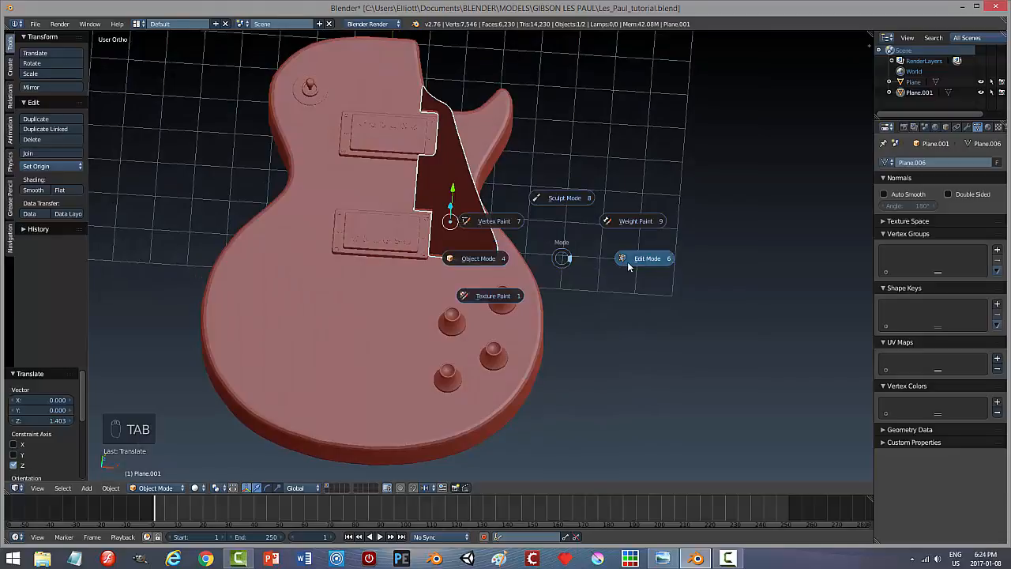
click(627, 261)
key(a)
key(a)
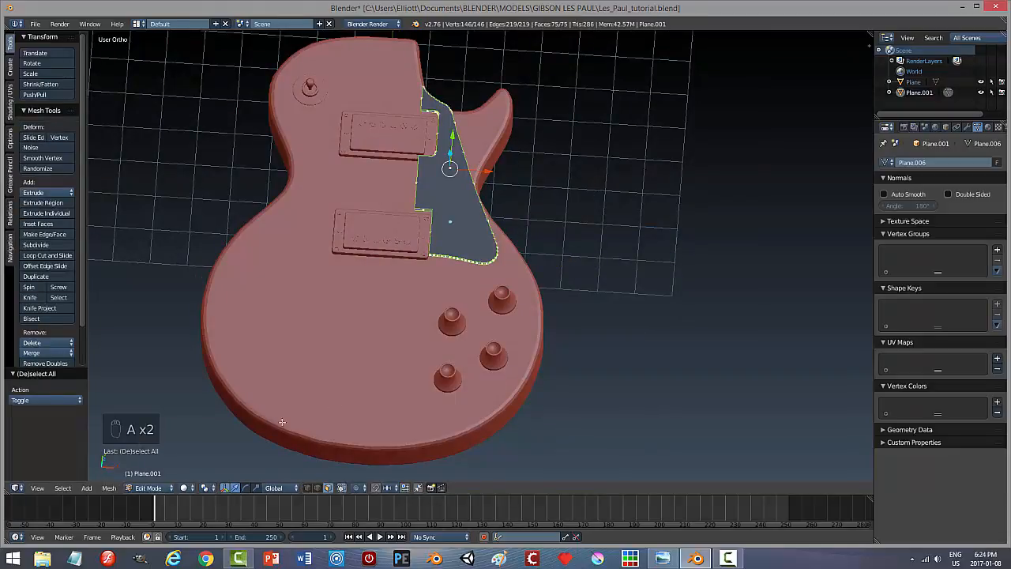
click(109, 488)
mouse_move(126, 319)
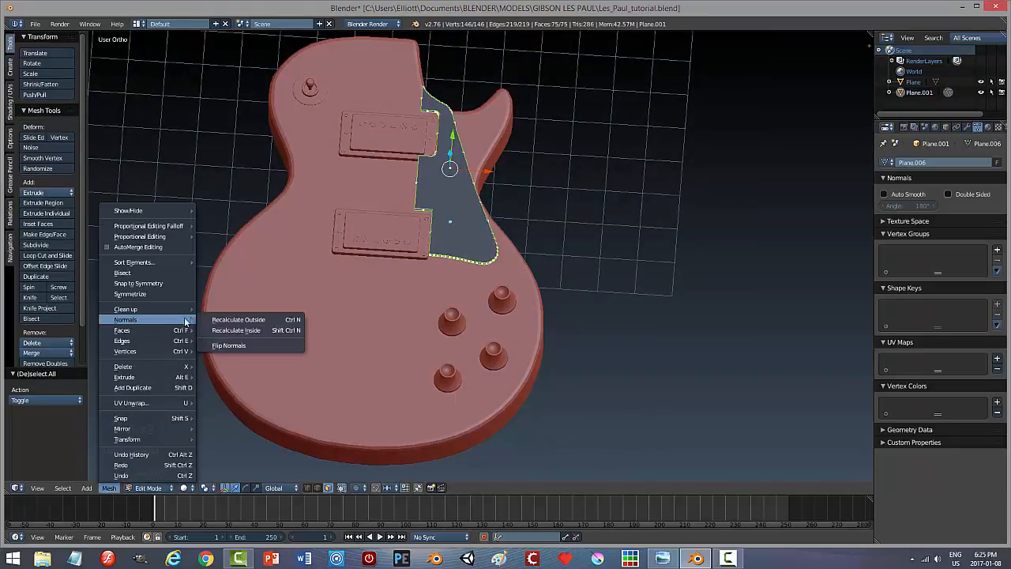
click(237, 319)
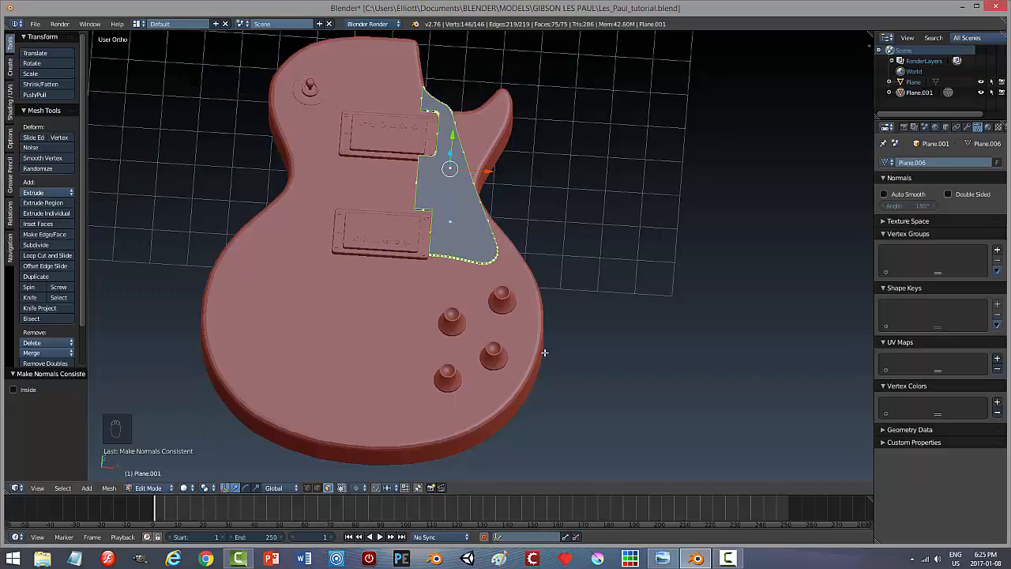
key(a)
key(Tab)
click(468, 356)
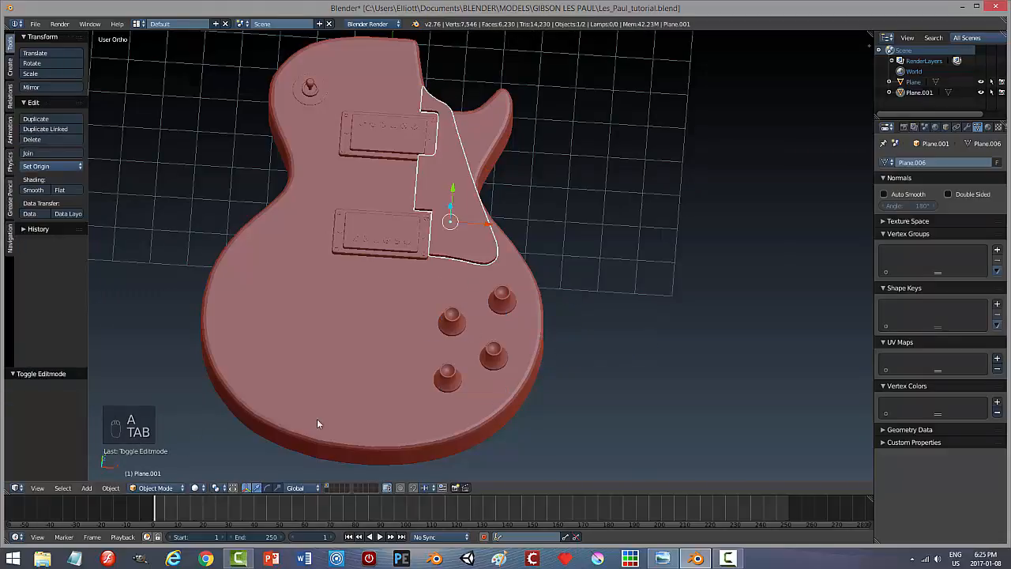
Apply the rotation and scale of the pickguard object.
click(110, 487)
mouse_move(135, 408)
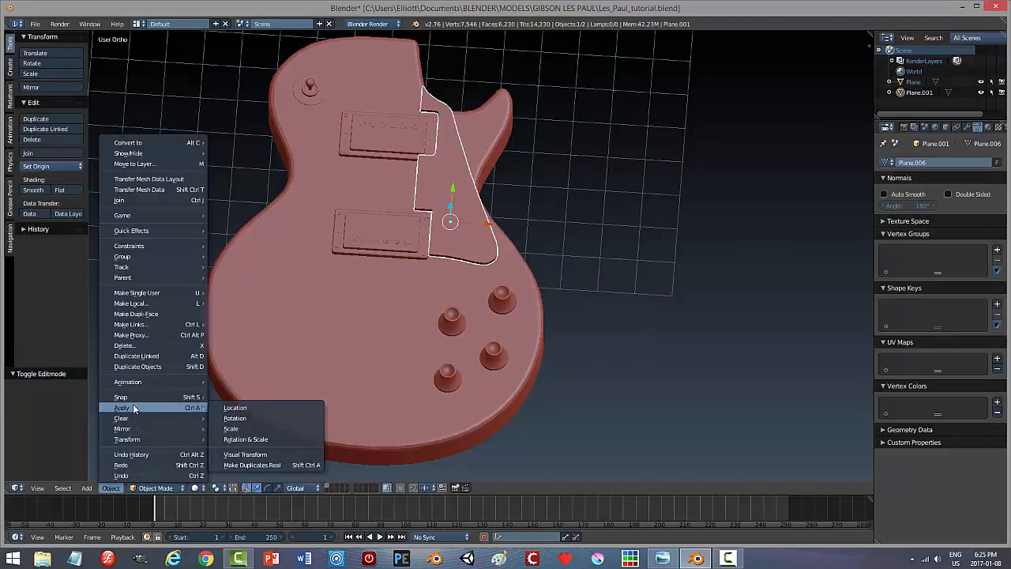
click(245, 439)
scroll(566, 275, down, 1)
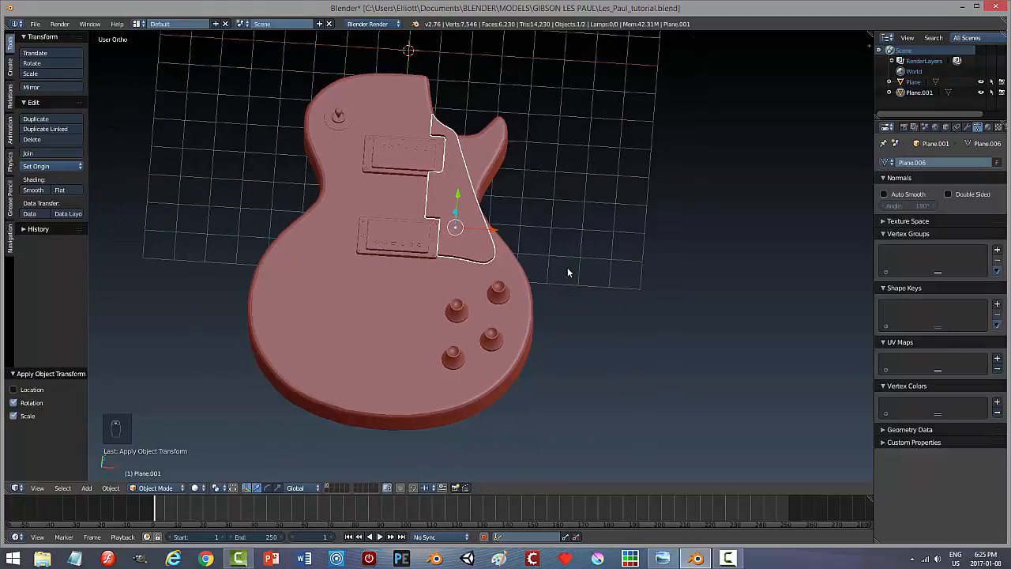
Lower the pickguard about 0.307 along Z onto the guitar body and clear the selection.
middle_drag(580, 268, 557, 259)
scroll(516, 297, up, 3)
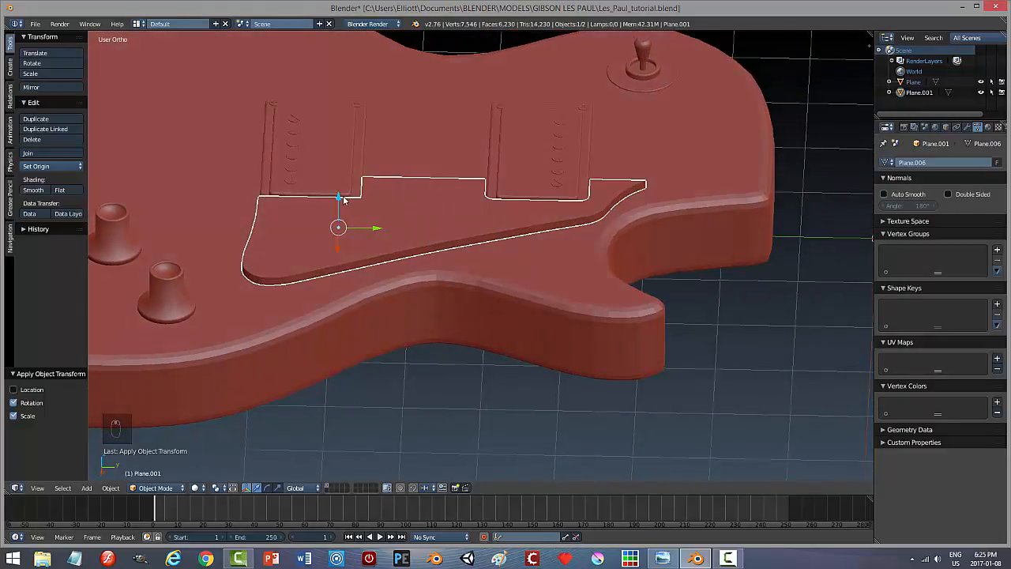
drag(340, 199, 351, 225)
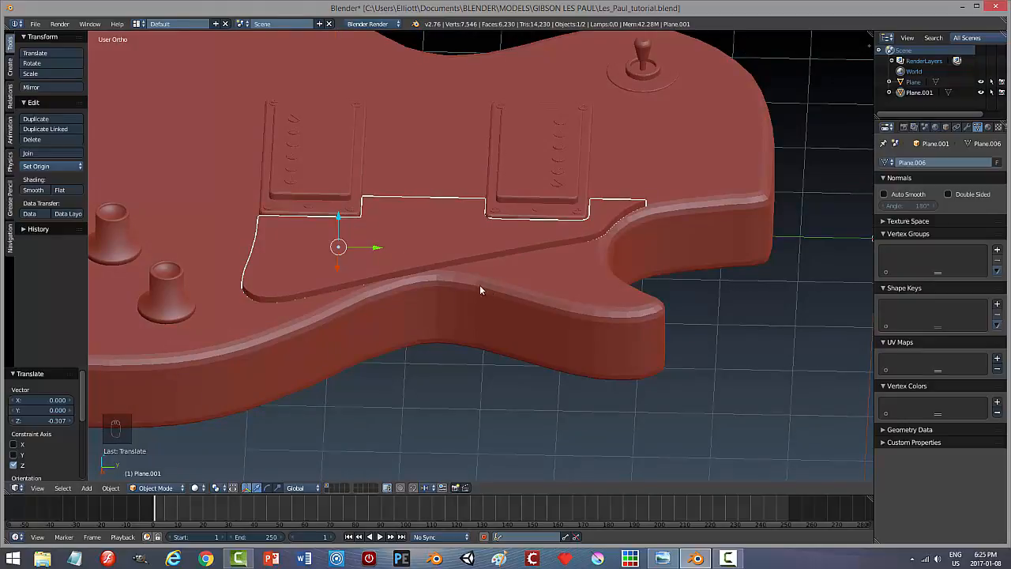
key(a)
Try to shift the pickguard object about -0.074 along Y, away from the pickup edges.
mouse_move(541, 296)
middle_down()
mouse_move(558, 308)
mouse_move(564, 334)
mouse_move(633, 319)
mouse_move(497, 284)
mouse_move(461, 261)
mouse_move(550, 314)
middle_up()
scroll(556, 316, up, 3)
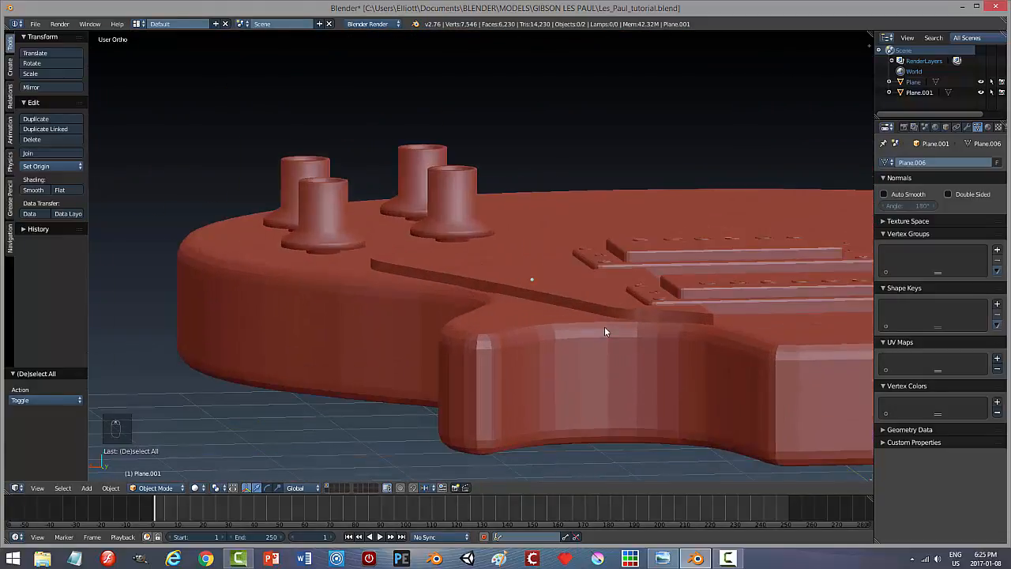
middle_drag(687, 354, 844, 375)
middle_drag(564, 330, 443, 302)
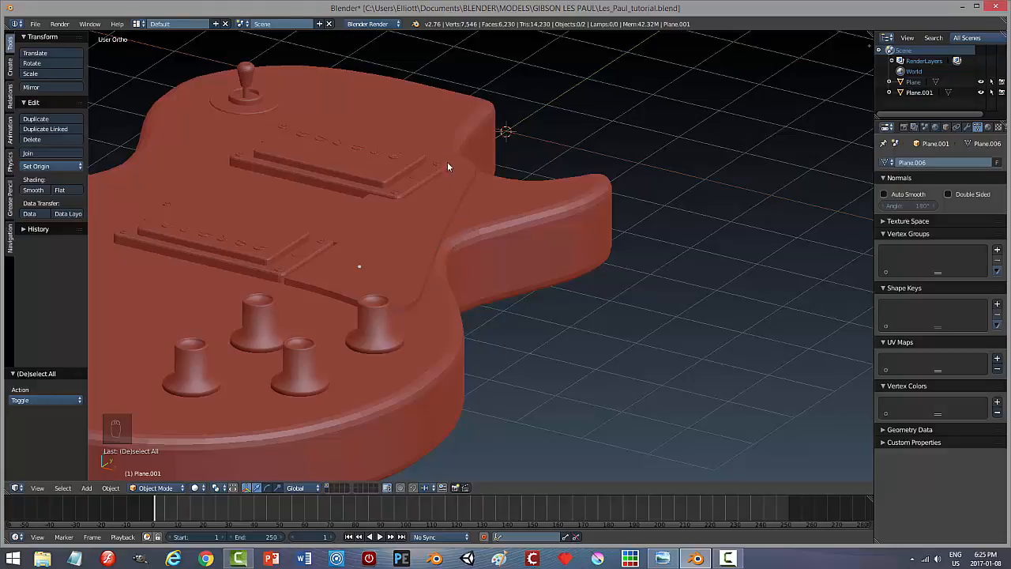
middle_drag(451, 150, 484, 260)
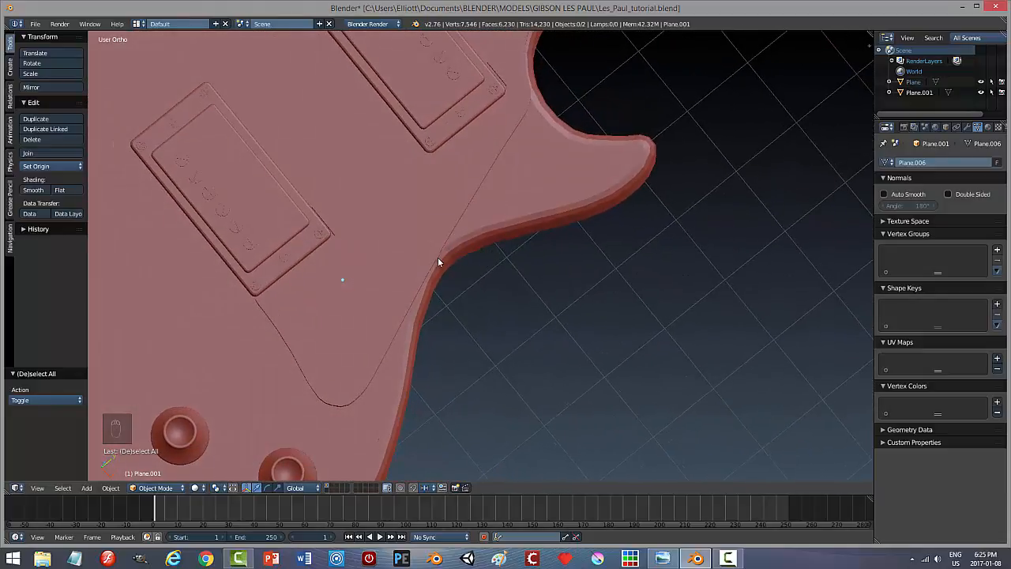
right_click(409, 296)
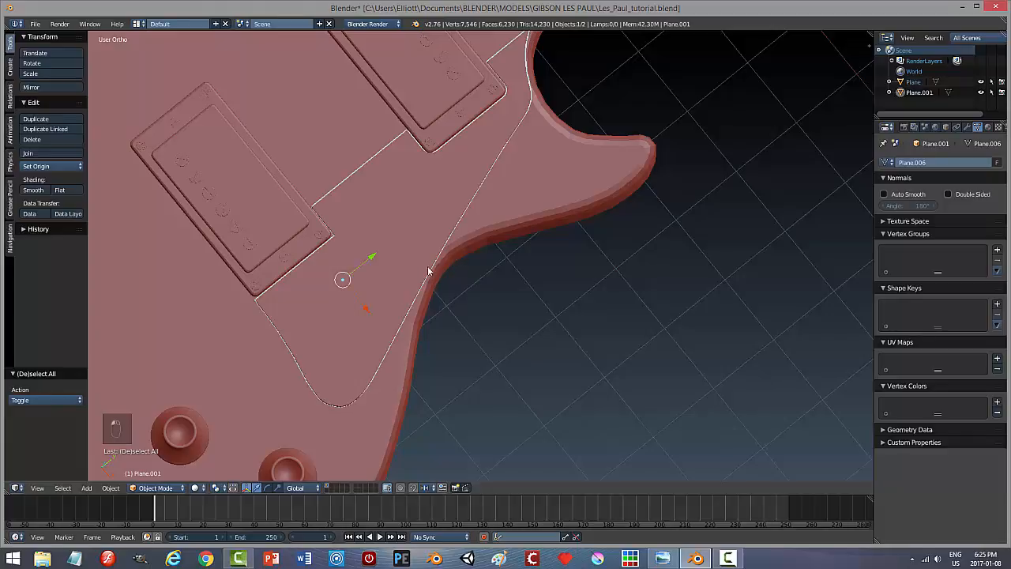
key(g)
key(y)
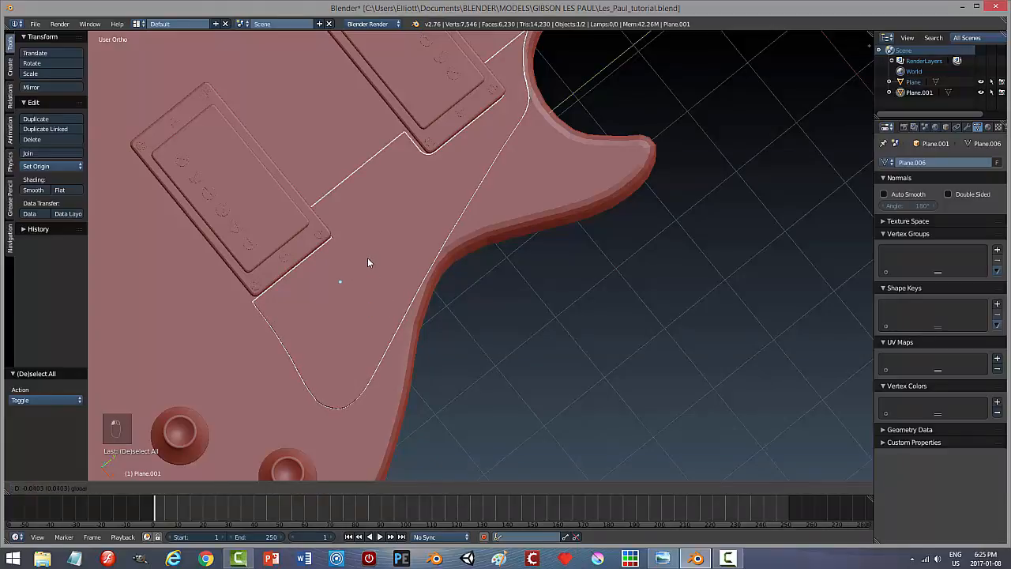
click(365, 264)
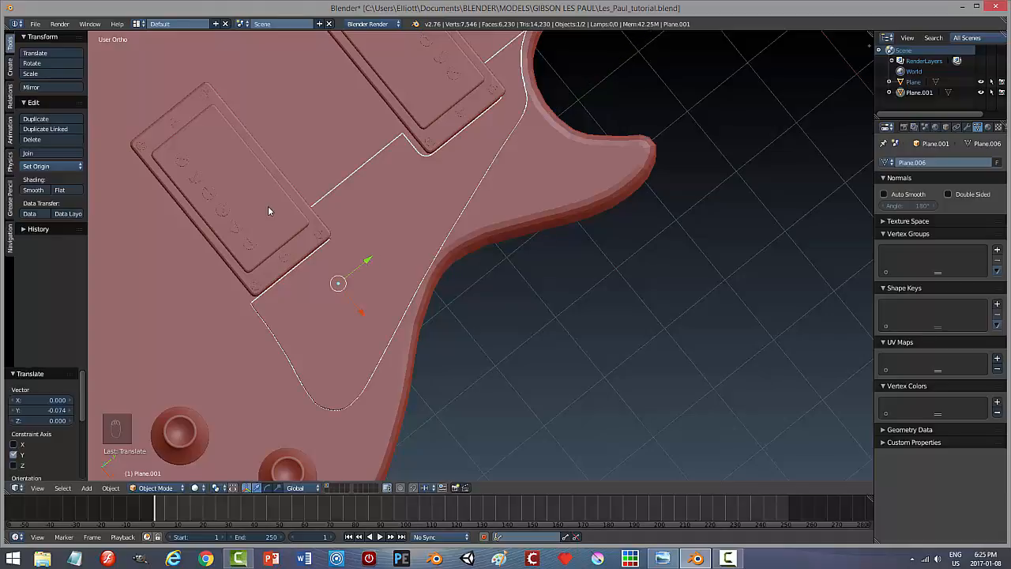
Check the pickguard against the reference image in top wireframe view, undo its shift along Y and restore solid shading.
middle_drag(616, 323, 593, 297)
key(KP_7)
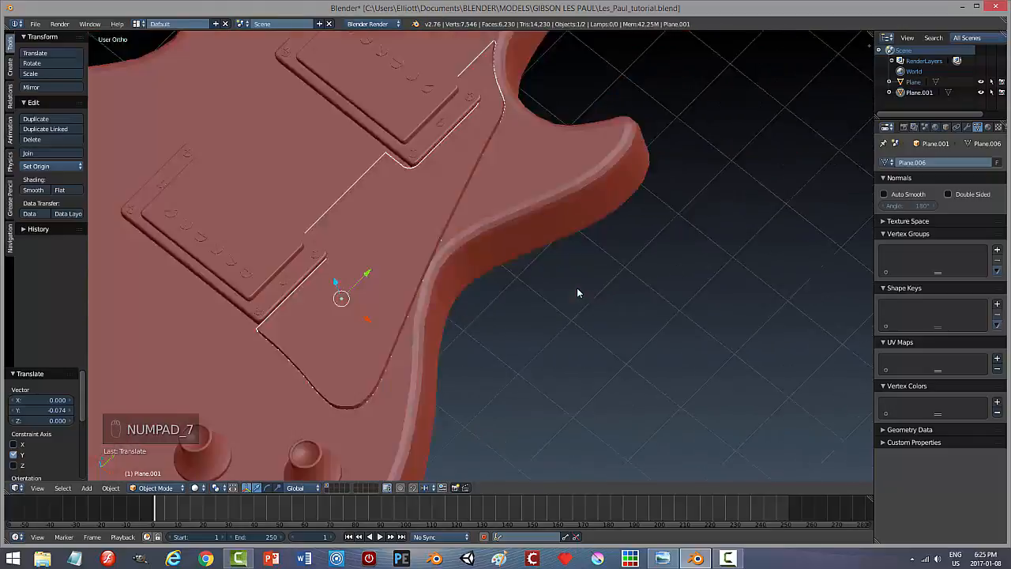
shift+middle_drag(380, 336, 463, 295)
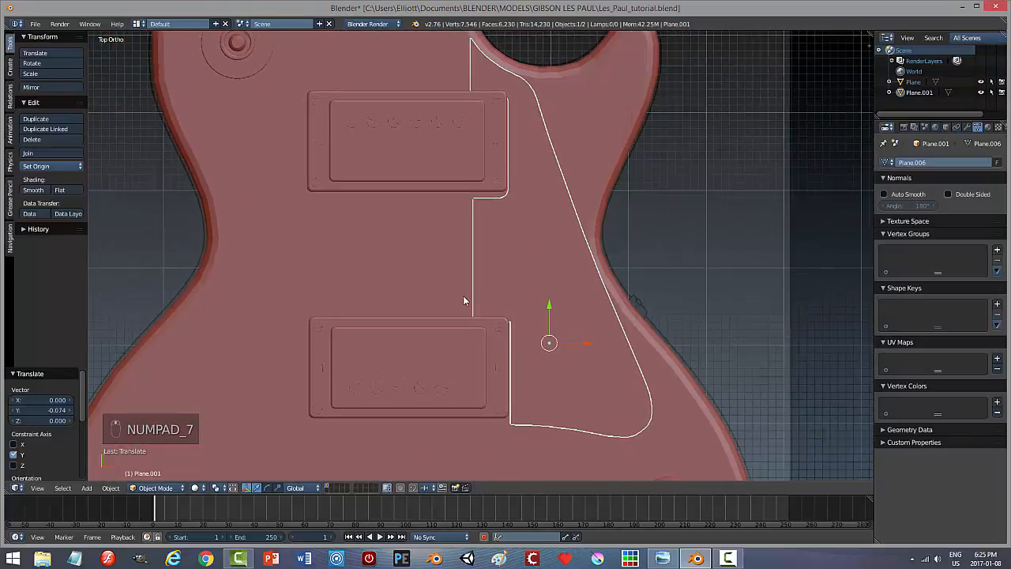
scroll(447, 299, down, 2)
key(z)
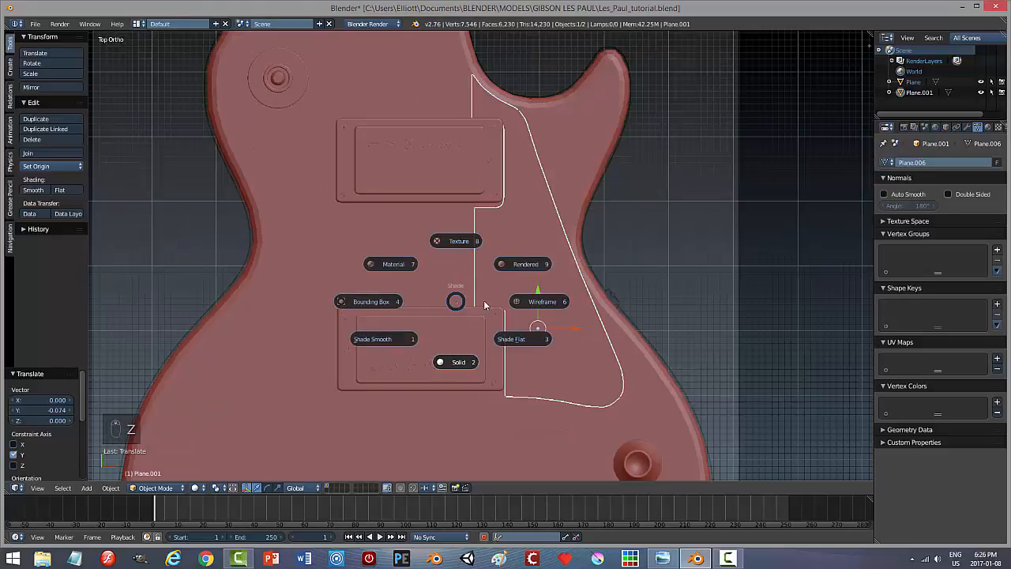
click(518, 301)
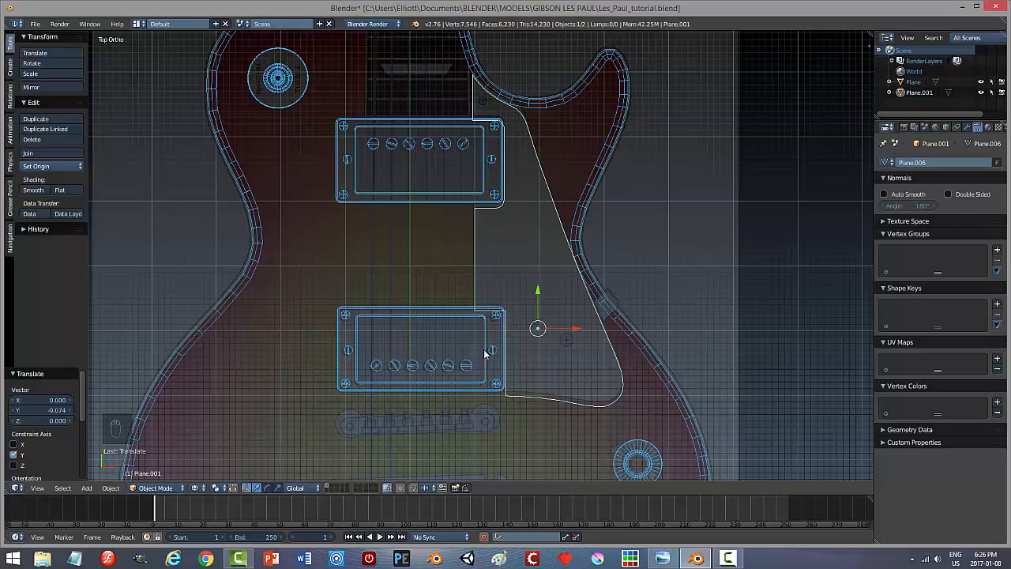
key(ctrl+z)
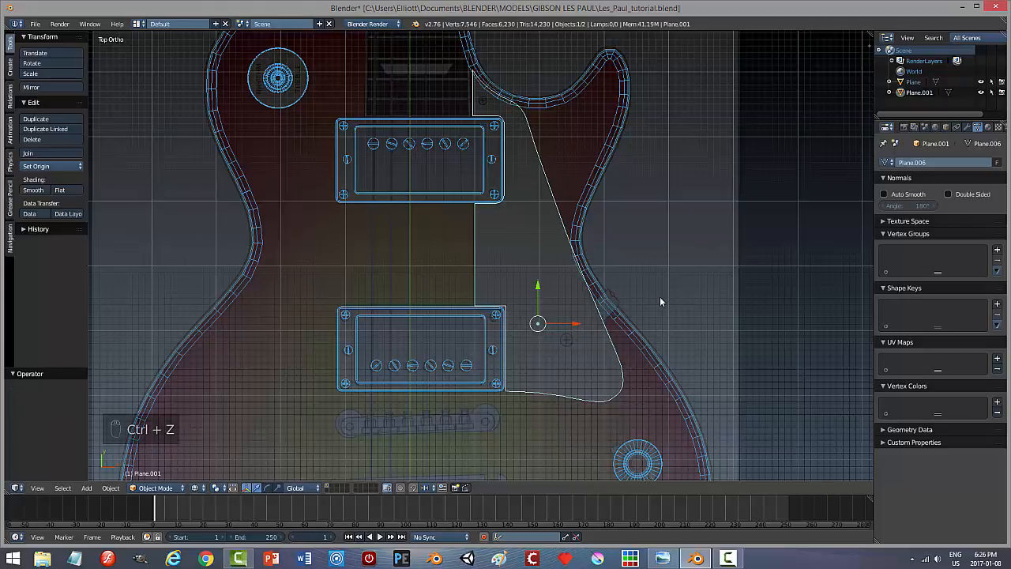
key(a)
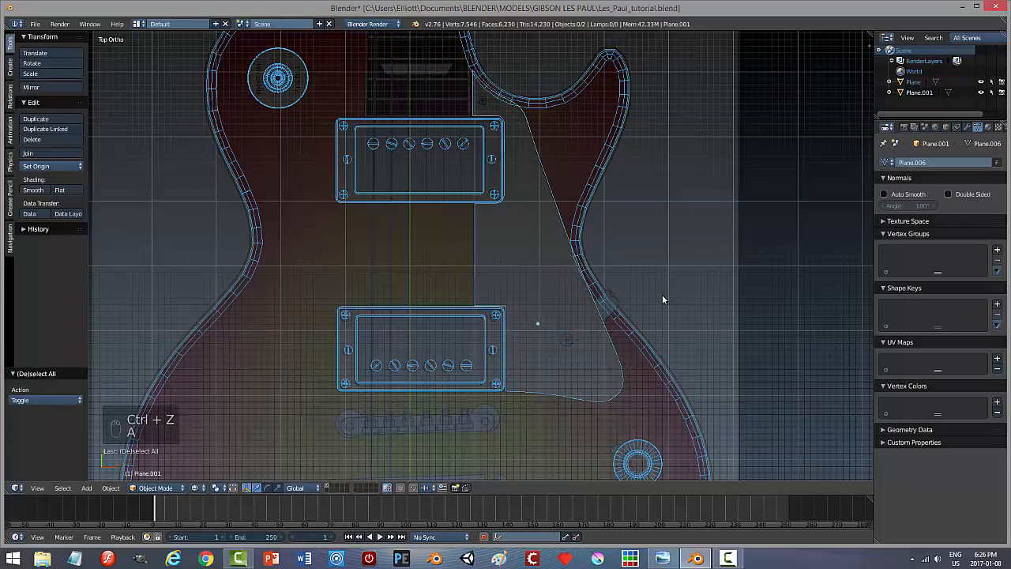
middle_drag(663, 295, 584, 245)
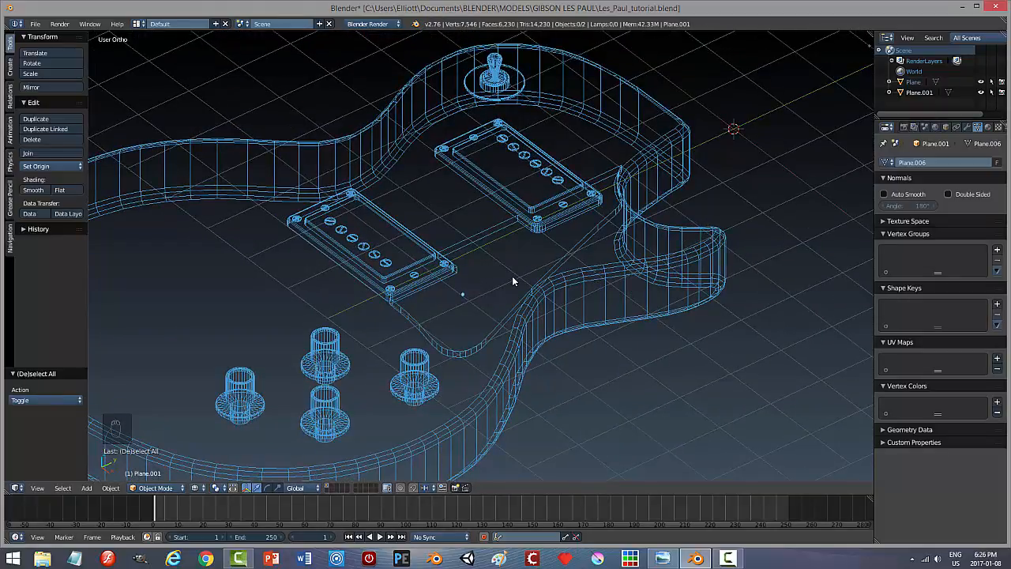
key(z)
click(513, 339)
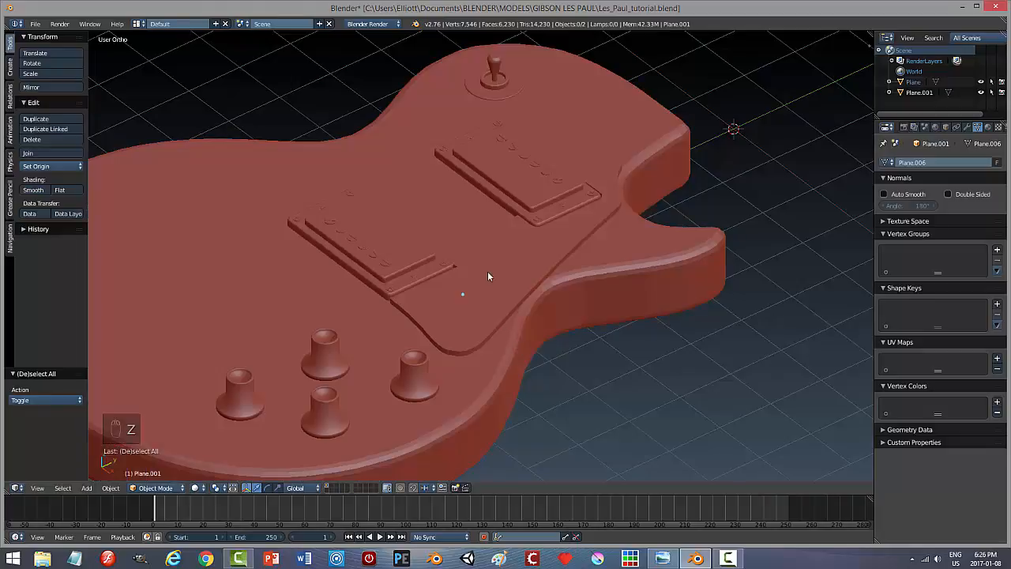
Scale the pickguard object along Z by about 0.742 in Object Mode to make it thinner.
right_click(488, 274)
middle_drag(571, 344, 559, 319)
scroll(557, 319, up, 3)
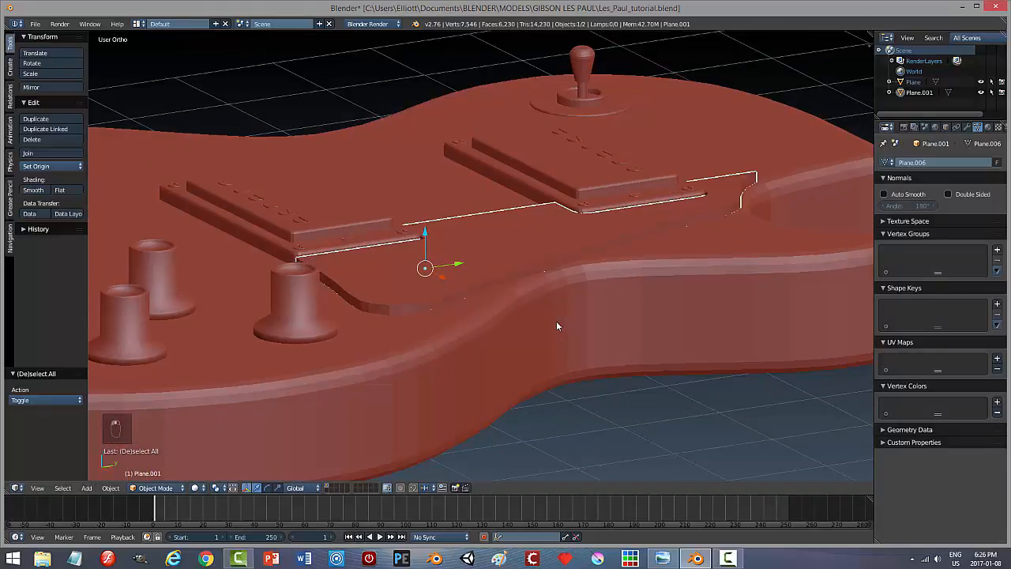
scroll(556, 325, up, 2)
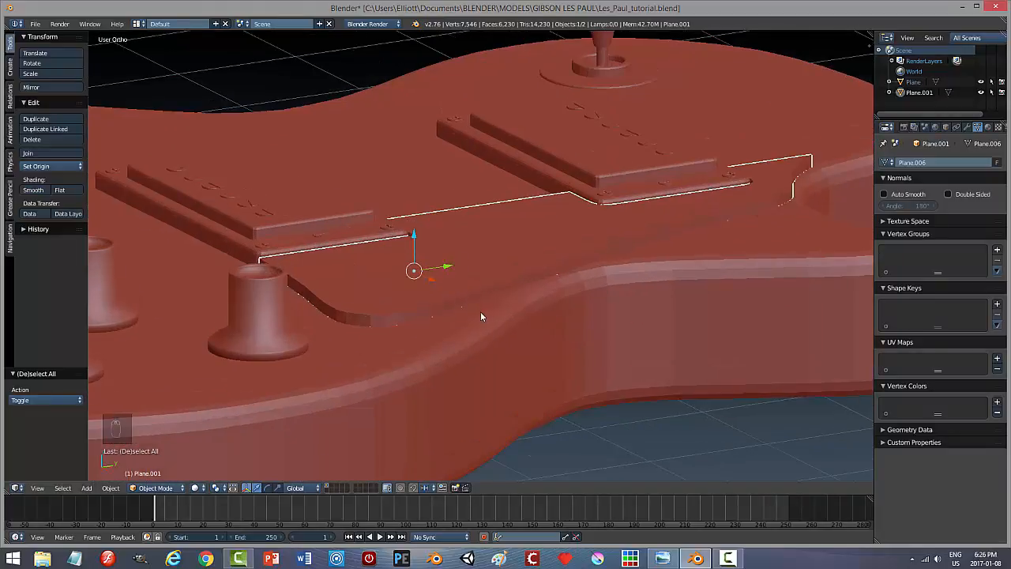
key(ctrl+Tab)
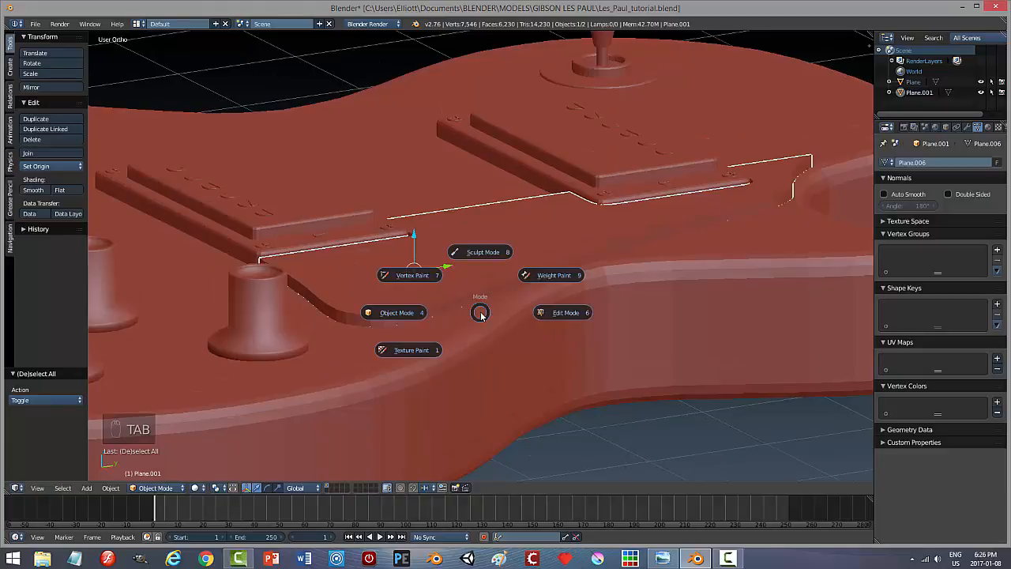
click(407, 312)
middle_drag(485, 285, 477, 252)
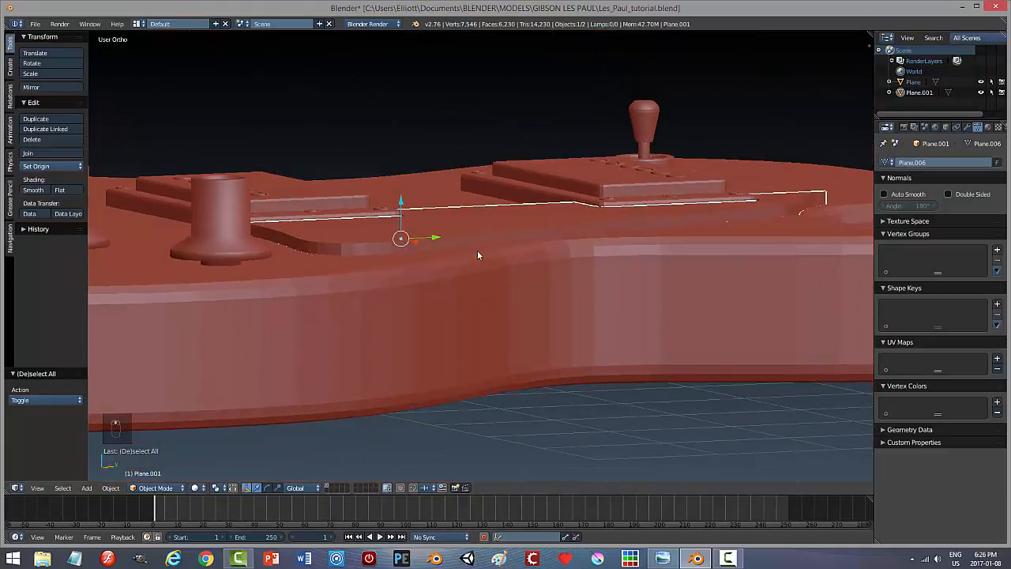
key(s)
key(z)
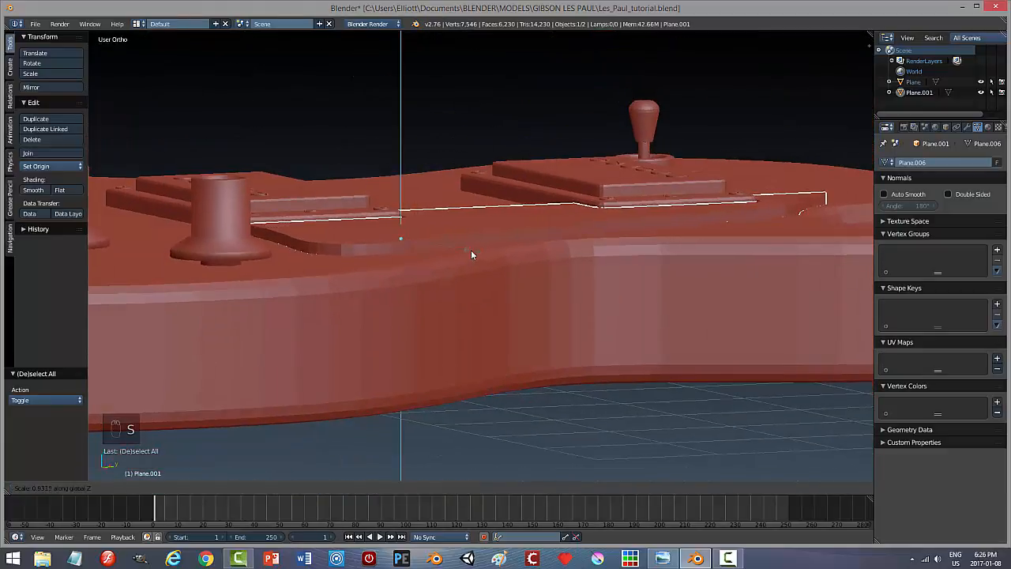
click(457, 249)
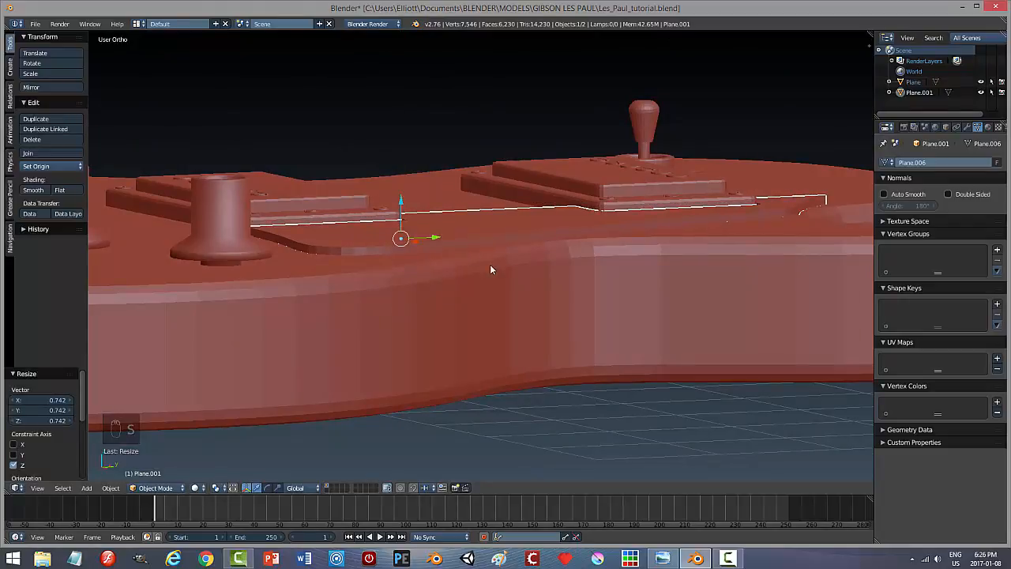
Raise the thinned pickguard about 0.032 along Z above the body surface.
middle_drag(491, 269, 501, 276)
key(g)
key(z)
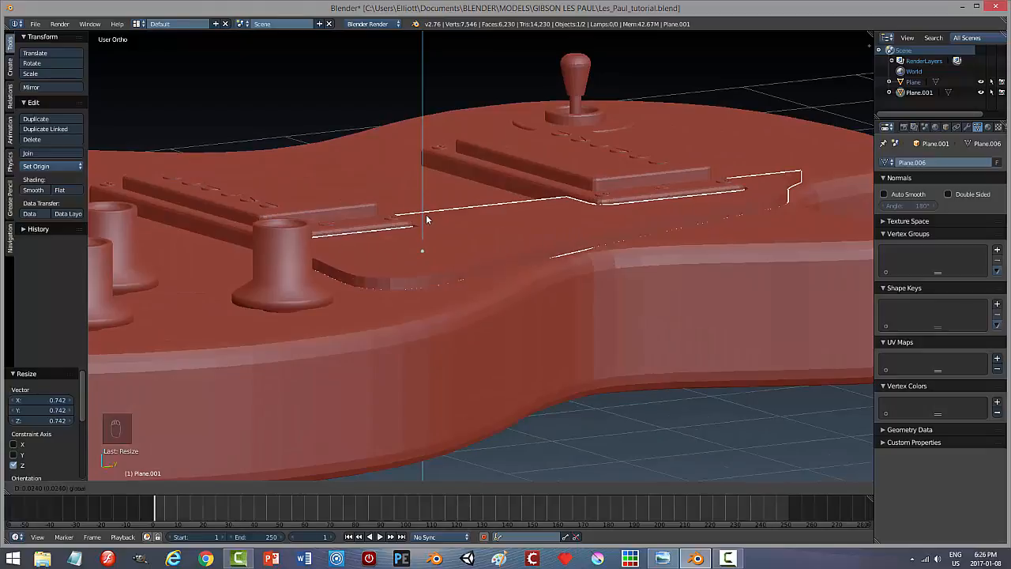
click(427, 219)
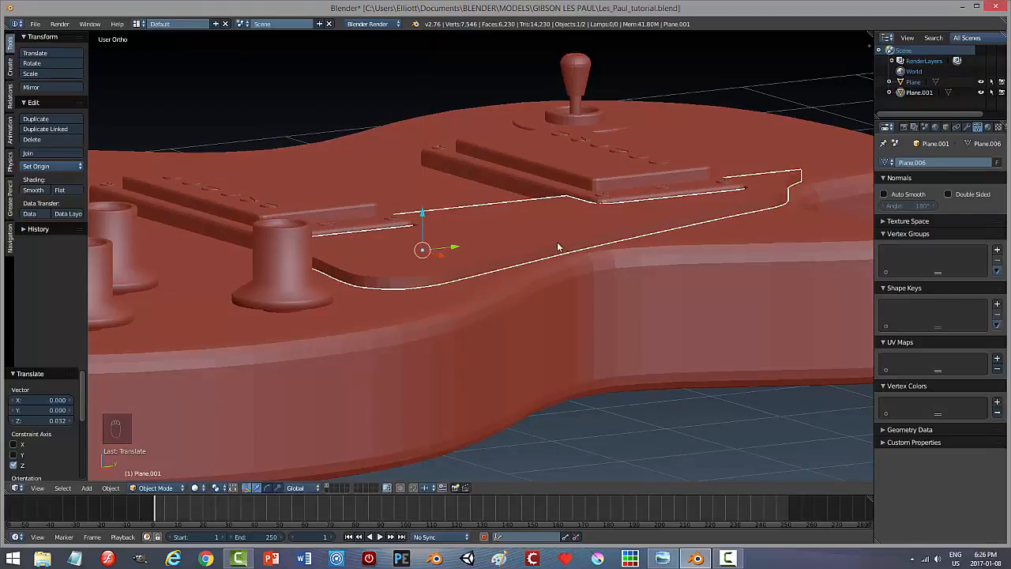
Try to bevel the pickguard's upper and lower outline edge loops in Edit Mode with an offset of about 0.059.
middle_drag(560, 248, 536, 281)
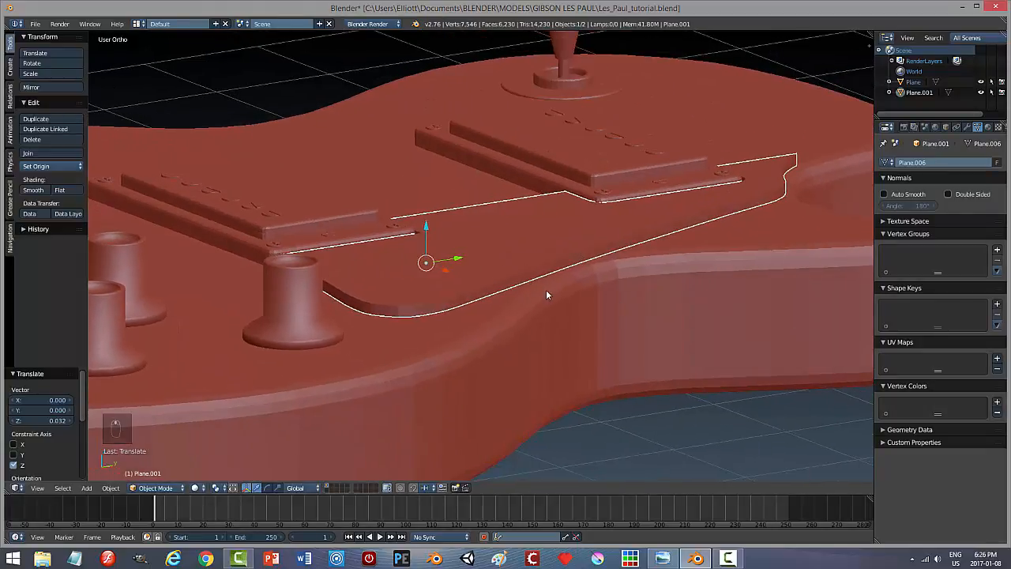
key(Tab)
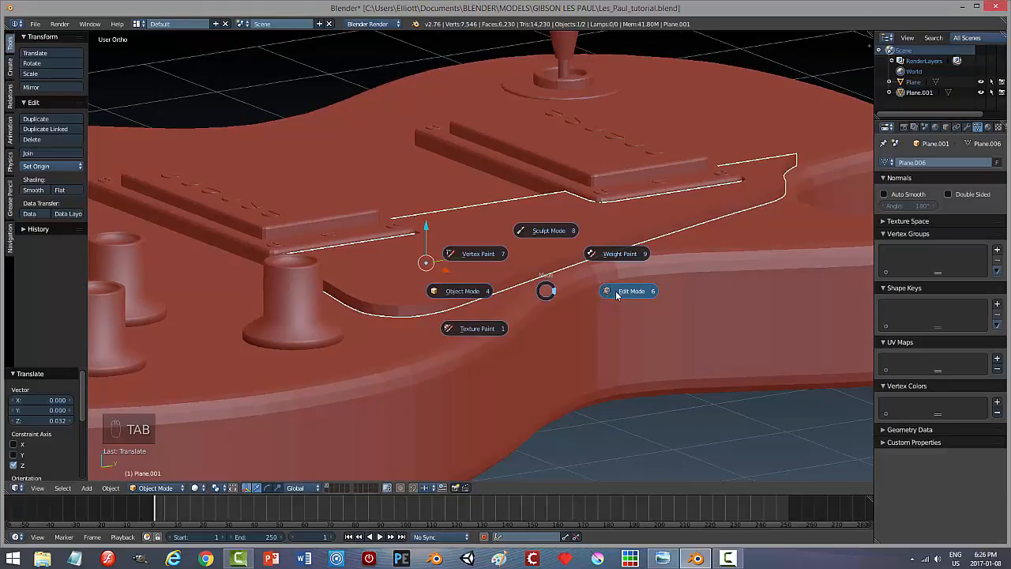
click(616, 290)
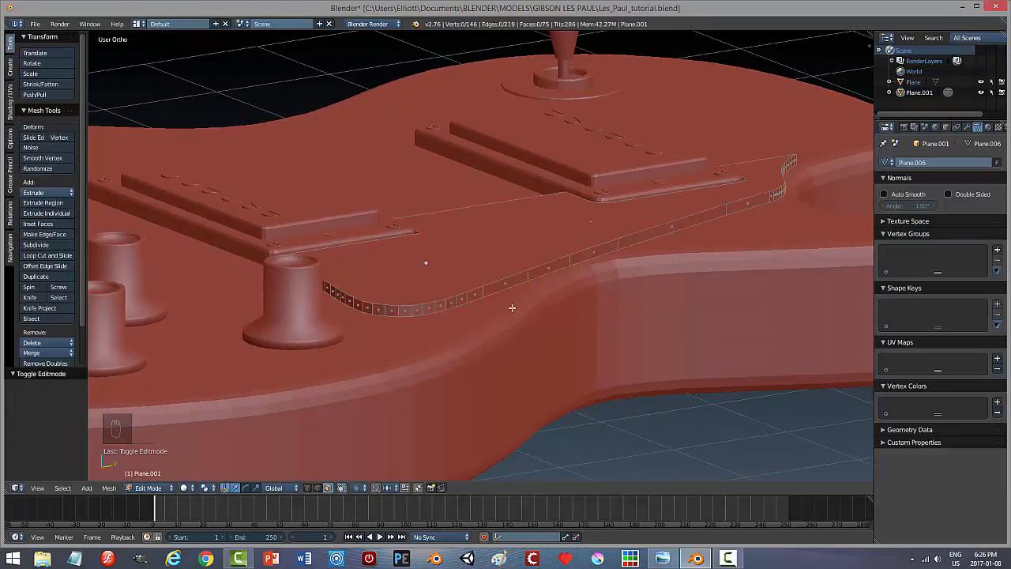
middle_drag(517, 314, 526, 316)
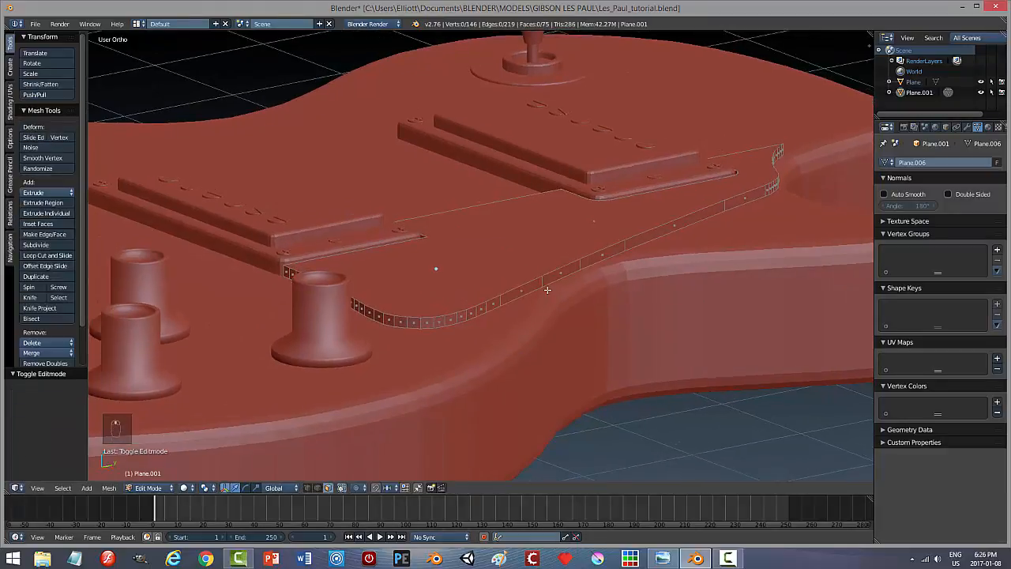
key(ctrl+Tab)
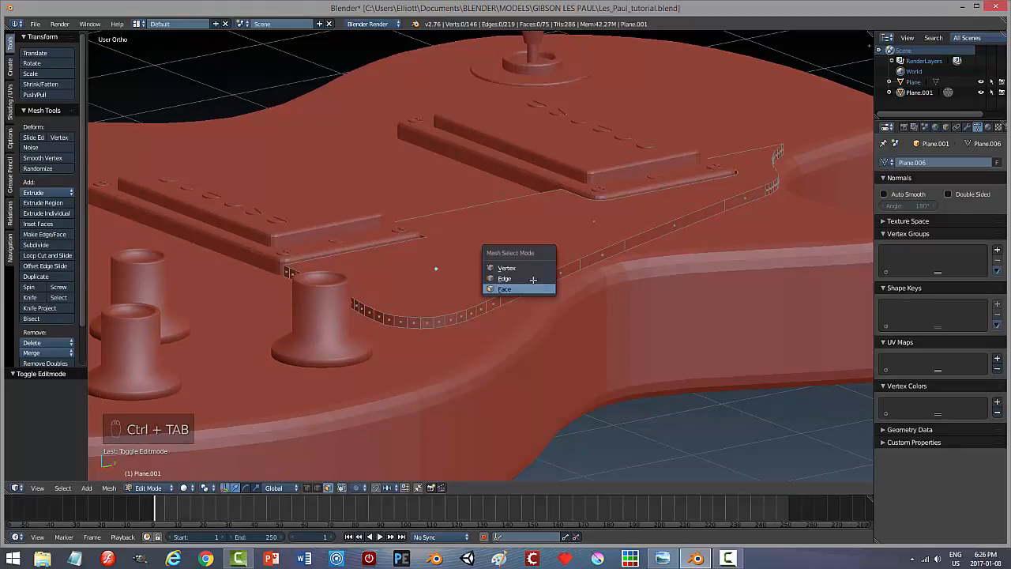
click(533, 279)
alt+right_click(540, 275)
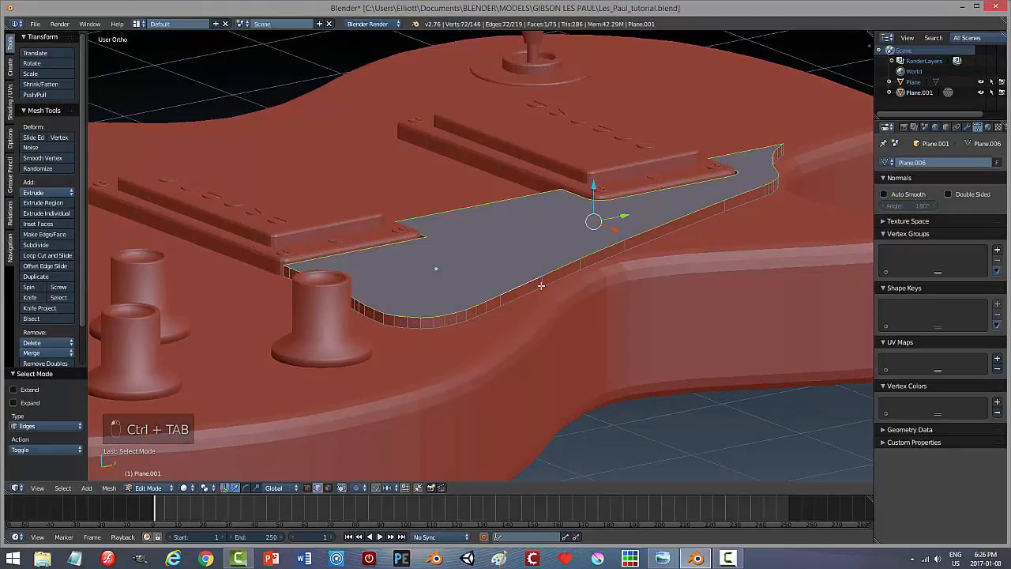
alt+shift+right_click(535, 289)
middle_drag(578, 297, 642, 302)
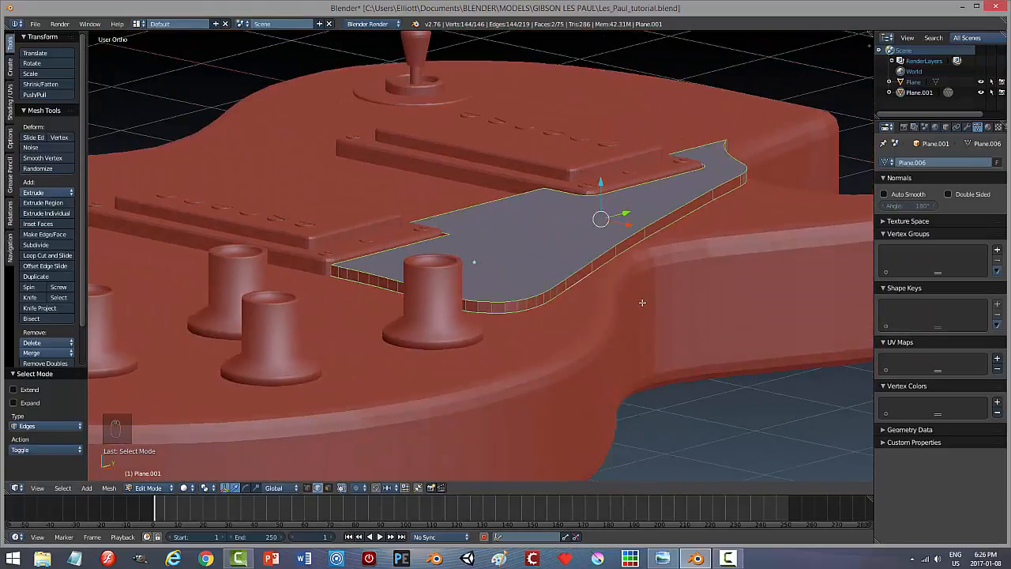
key(ctrl+b)
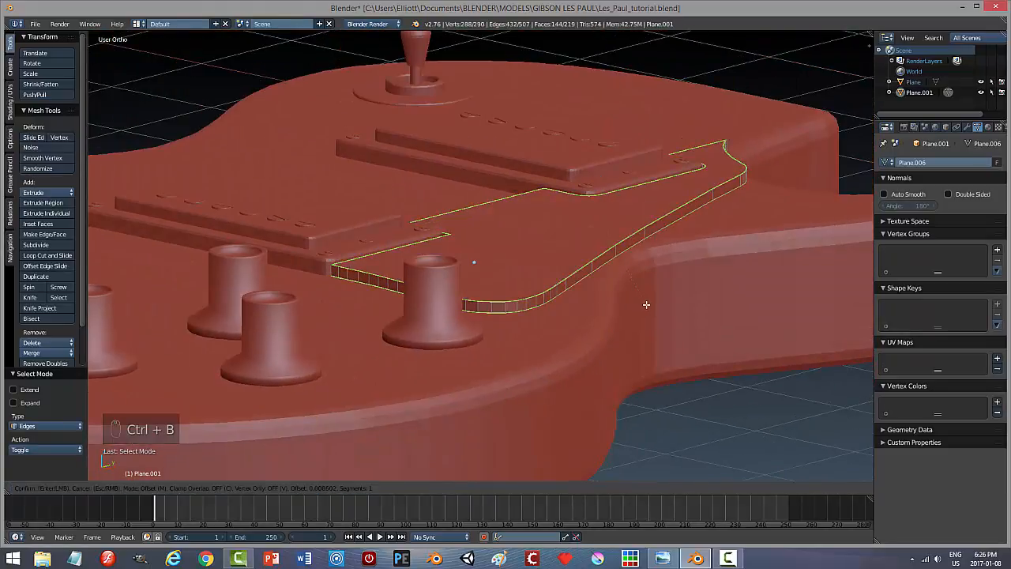
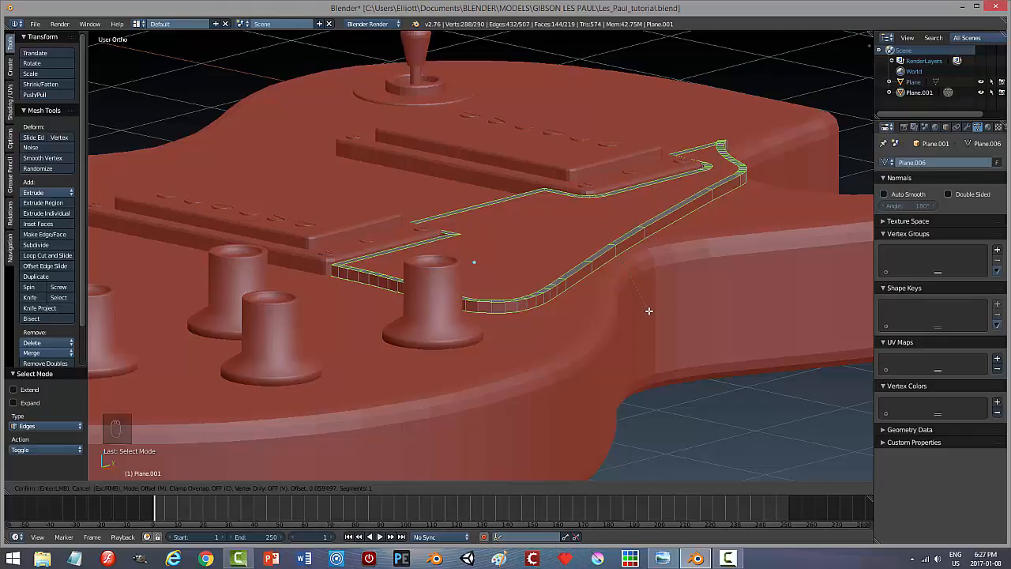
right_click(648, 310)
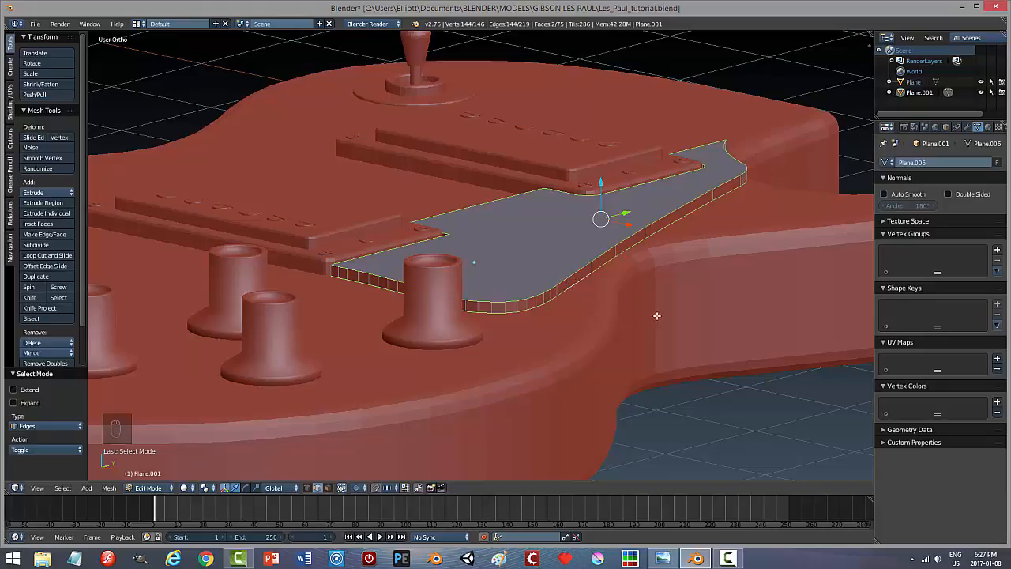
Deselect the pickguard's edges, return to Object Mode and apply the object's rotation and scale.
key(a)
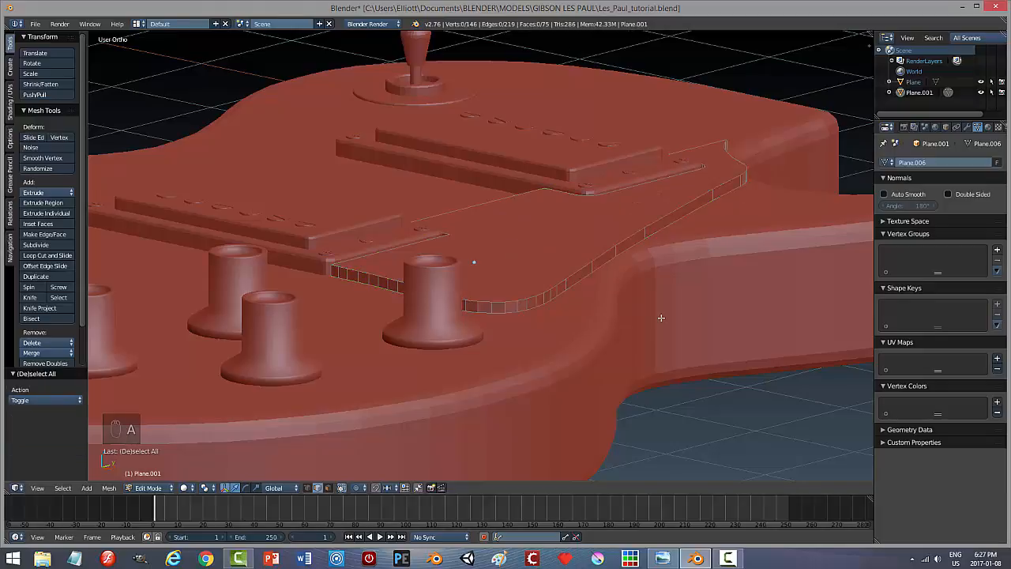
key(Tab)
click(572, 319)
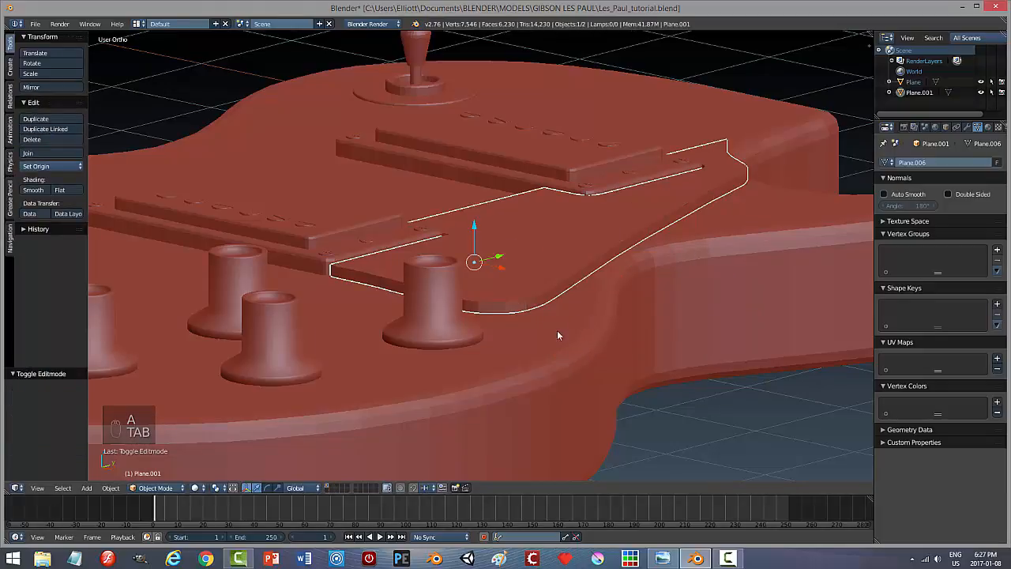
click(110, 487)
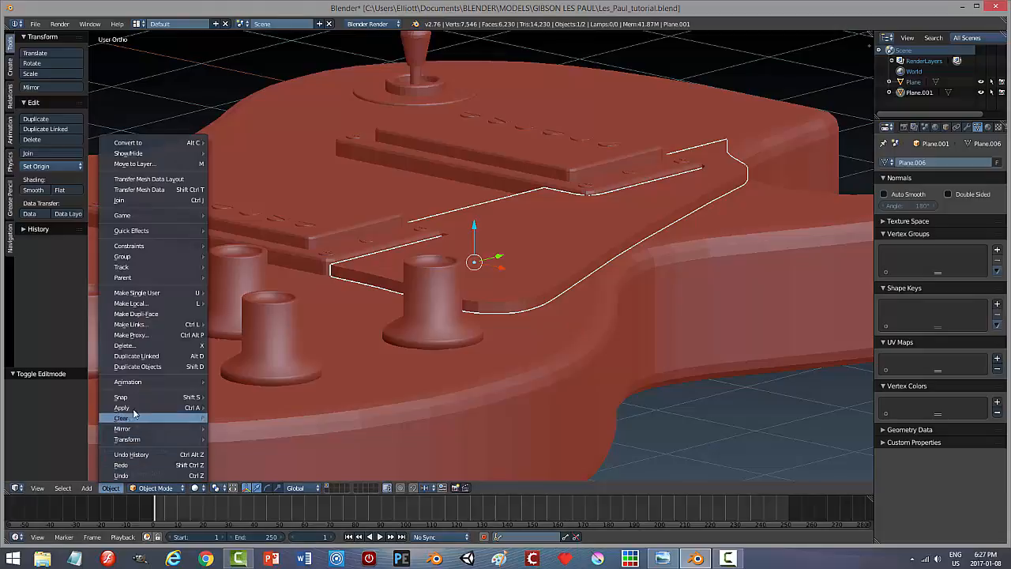
mouse_move(207, 409)
click(245, 439)
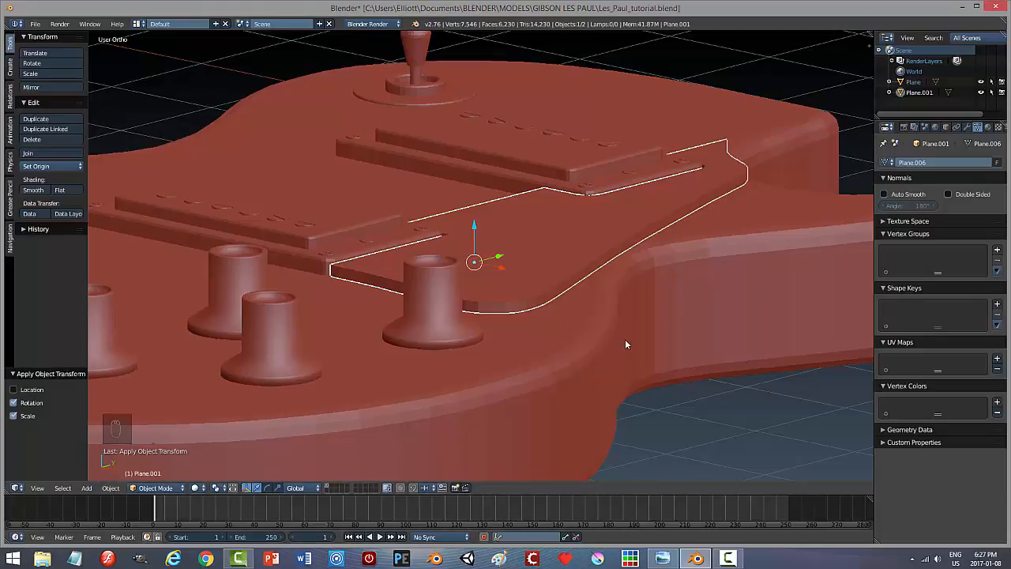
Try again to bevel both pickguard outline edge loops, using an offset of about 0.044.
key(Tab)
click(695, 340)
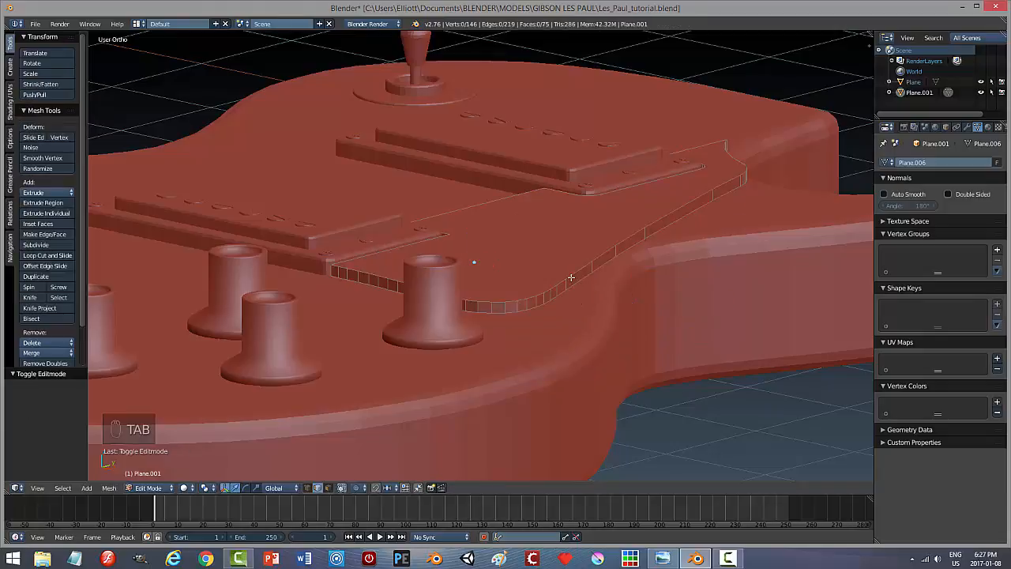
key(l)
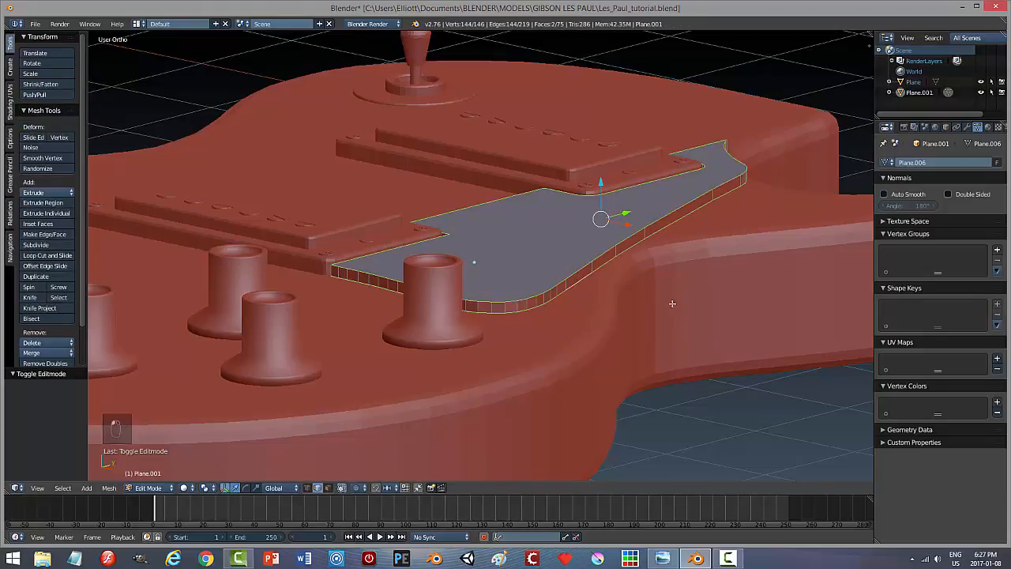
key(KP_Decimal)
middle_drag(641, 334, 740, 321)
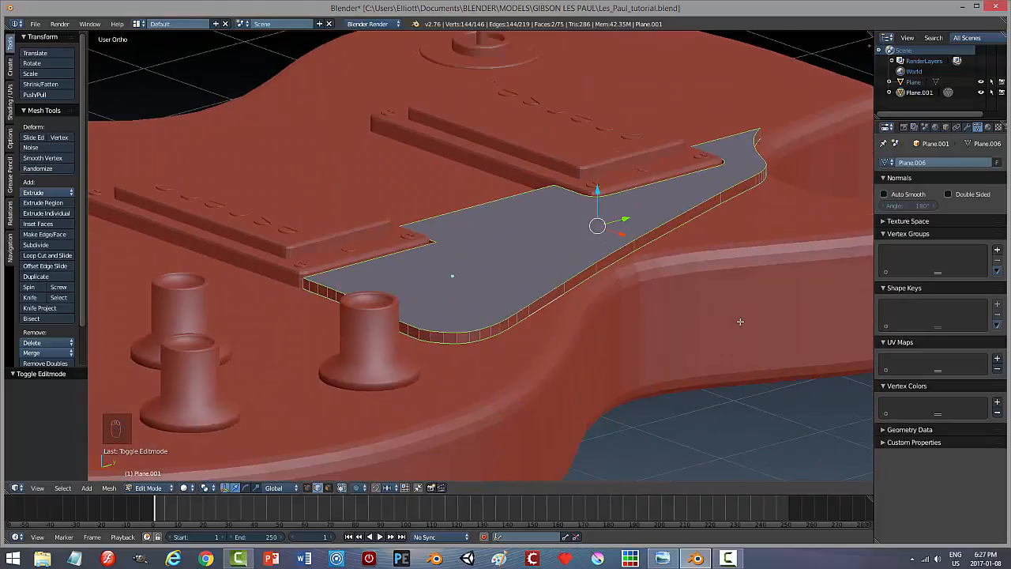
key(ctrl+b)
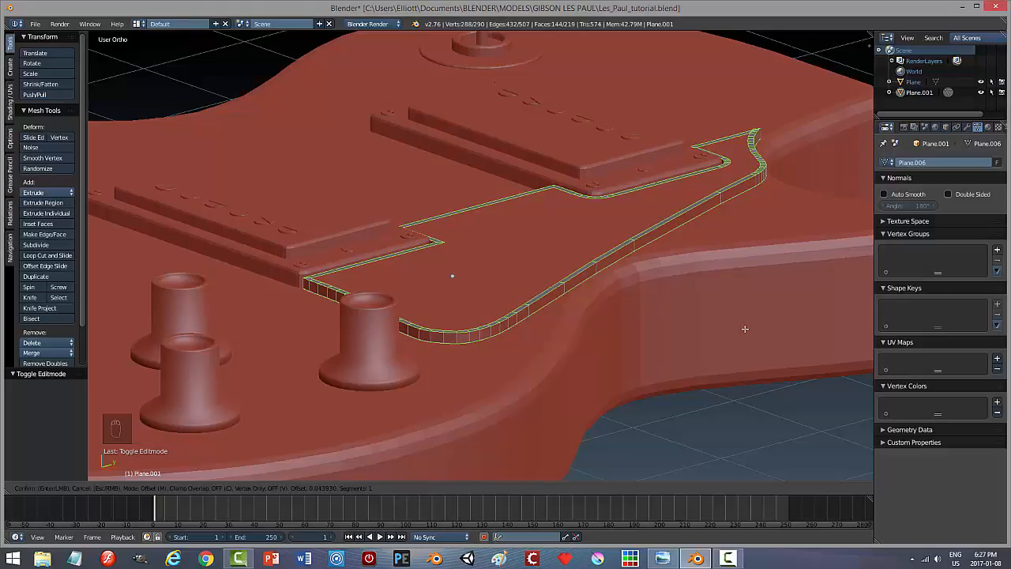
click(744, 329)
key(a)
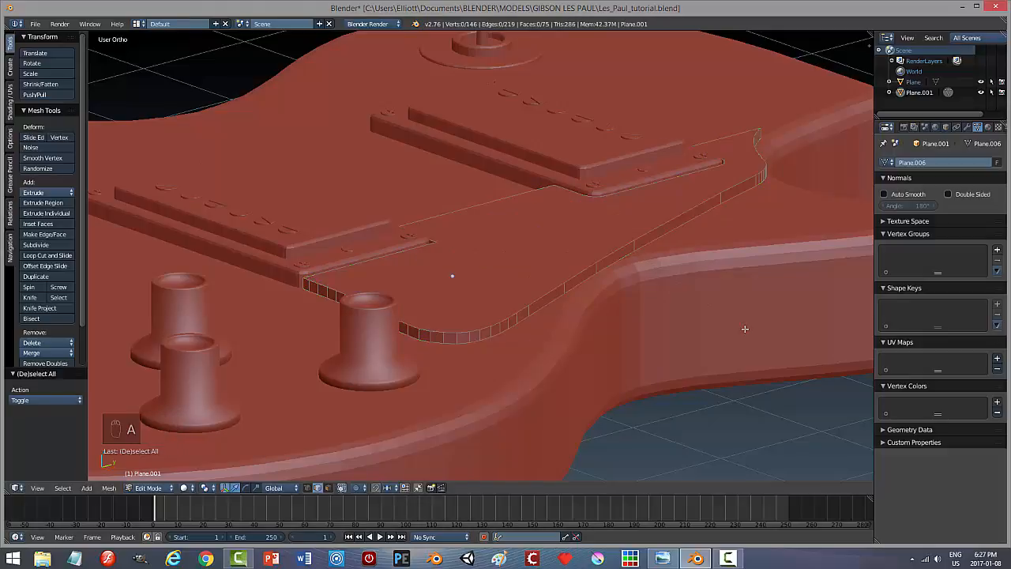
Recalculate the normals of the whole pickguard mesh to the outside and clear the selection.
key(Tab)
click(821, 329)
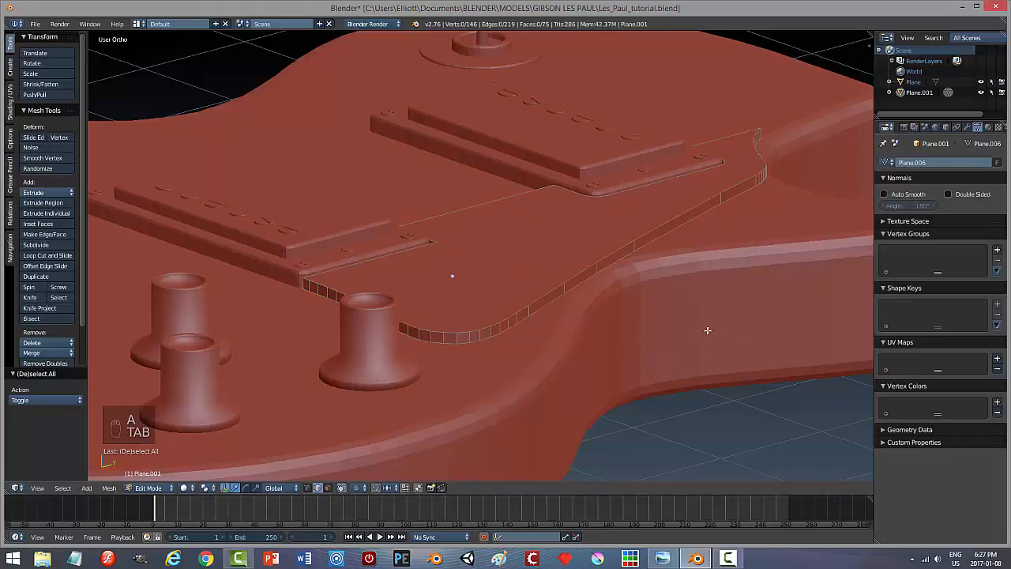
key(a)
click(109, 487)
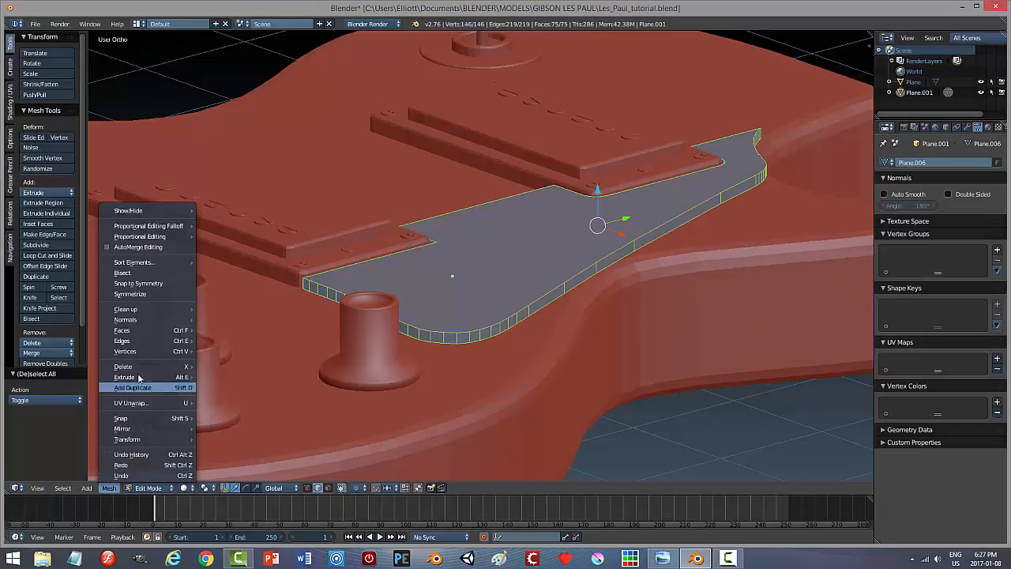
mouse_move(142, 319)
click(238, 319)
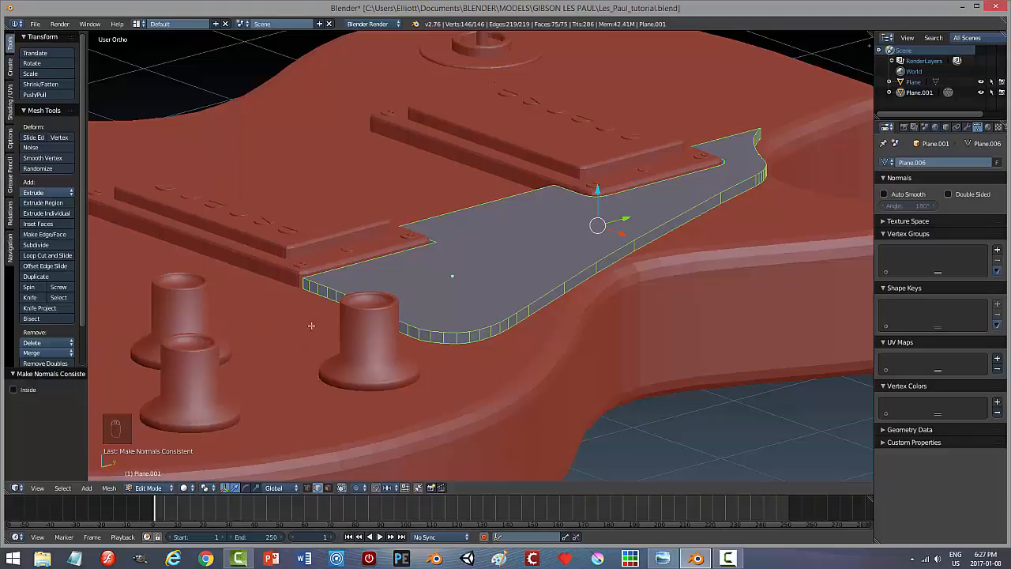
key(a)
Try to bevel only the pickguard's upper outline edge loop with an offset of about 0.071.
scroll(594, 411, up, 3)
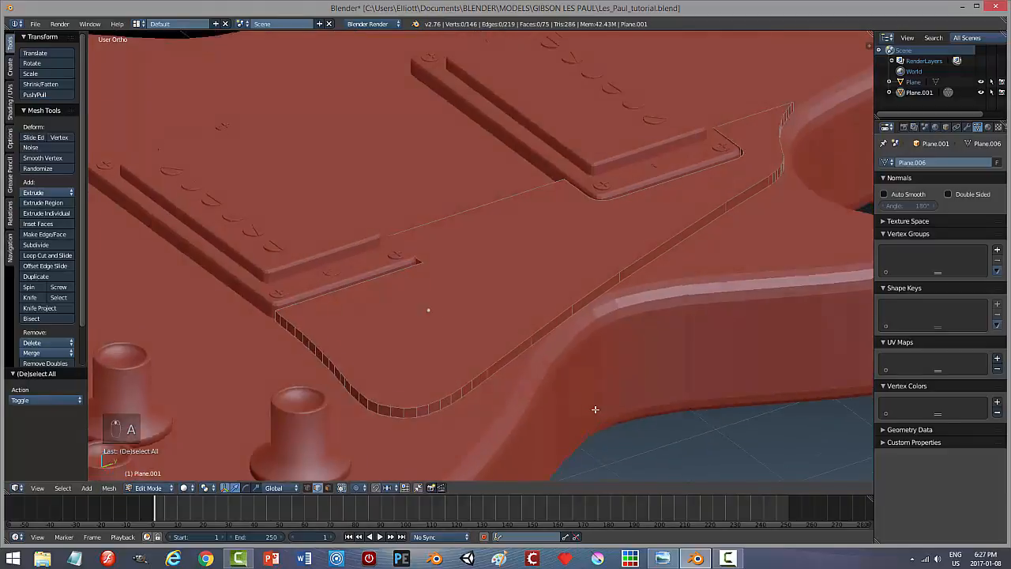
middle_drag(591, 412, 518, 379)
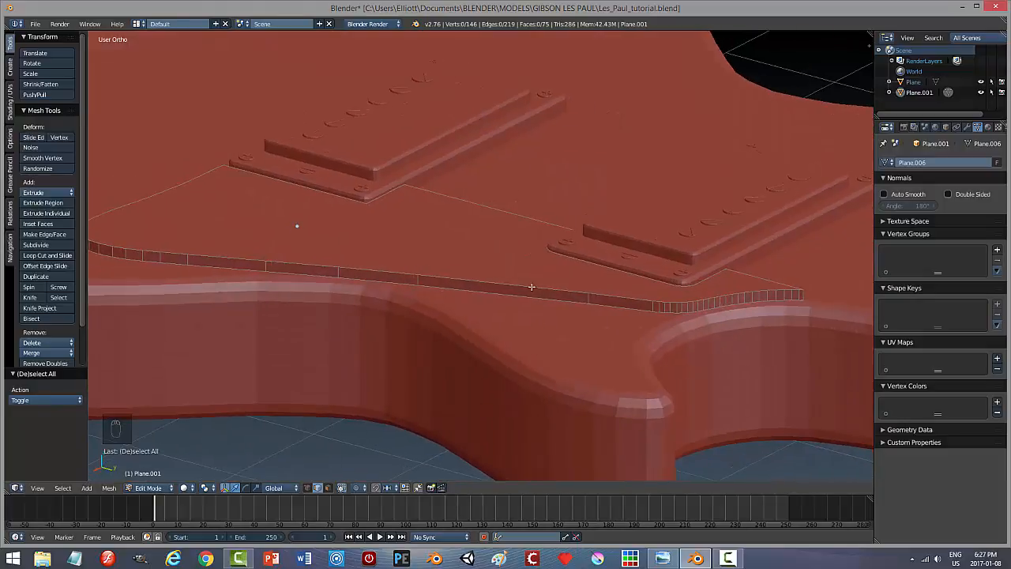
alt+right_click(531, 287)
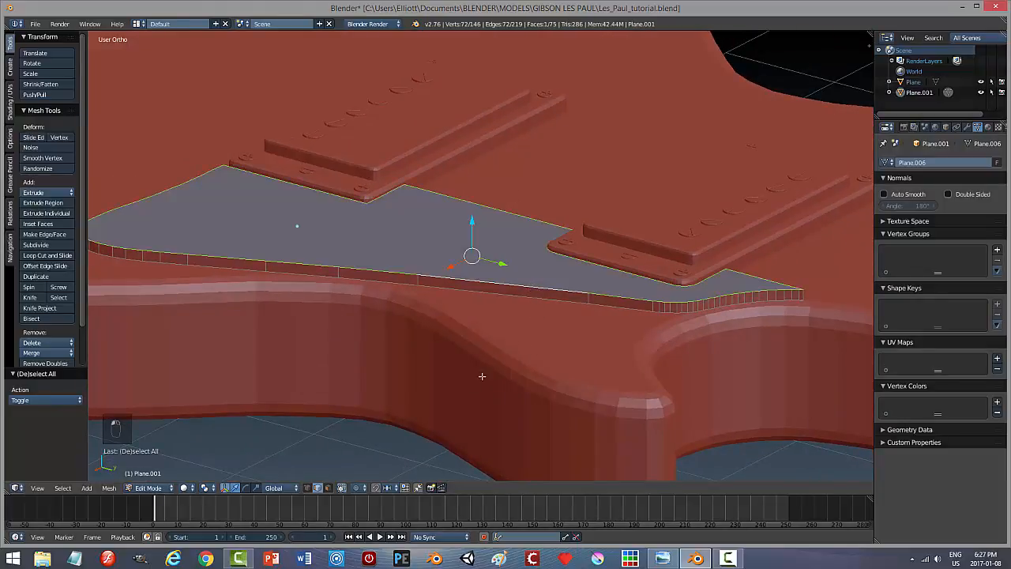
middle_drag(482, 376, 537, 387)
key(ctrl+b)
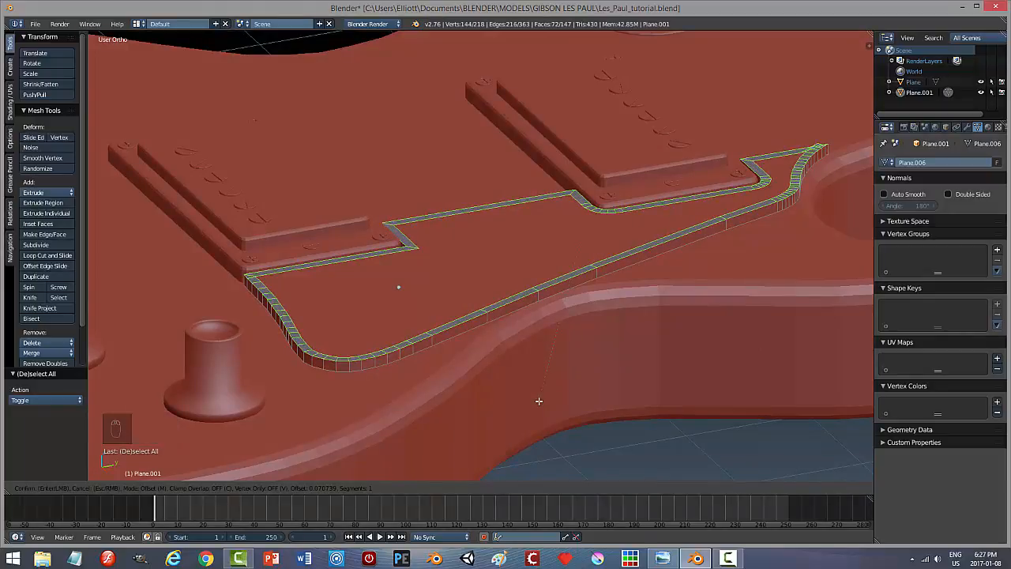
key(Escape)
key(a)
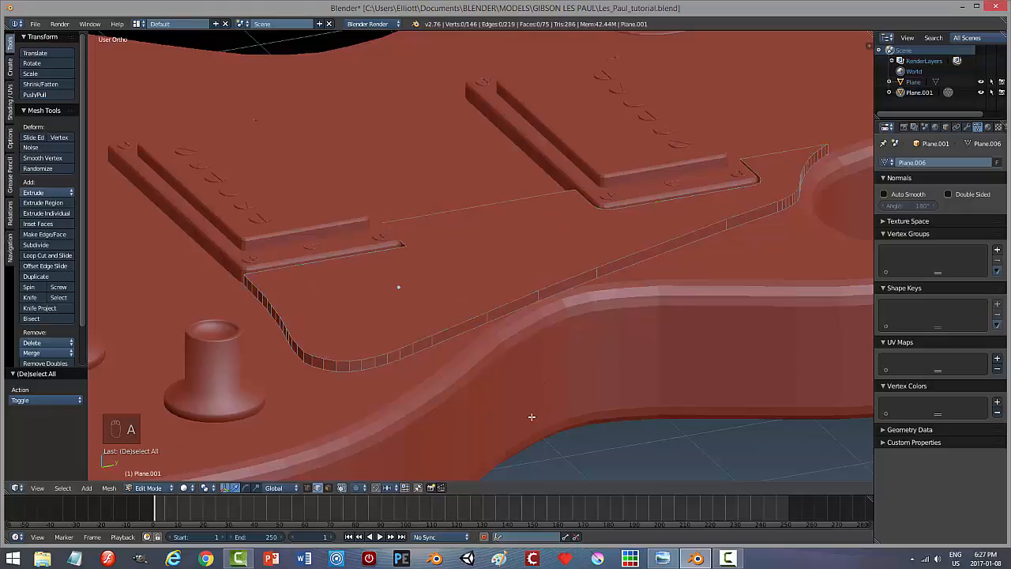
Try a Bevel modifier on the pickguard object with 2 segments and a width of 0.123, and remove the modifier.
mouse_move(533, 417)
middle_down()
mouse_move(529, 401)
mouse_move(543, 413)
middle_up()
key(Tab)
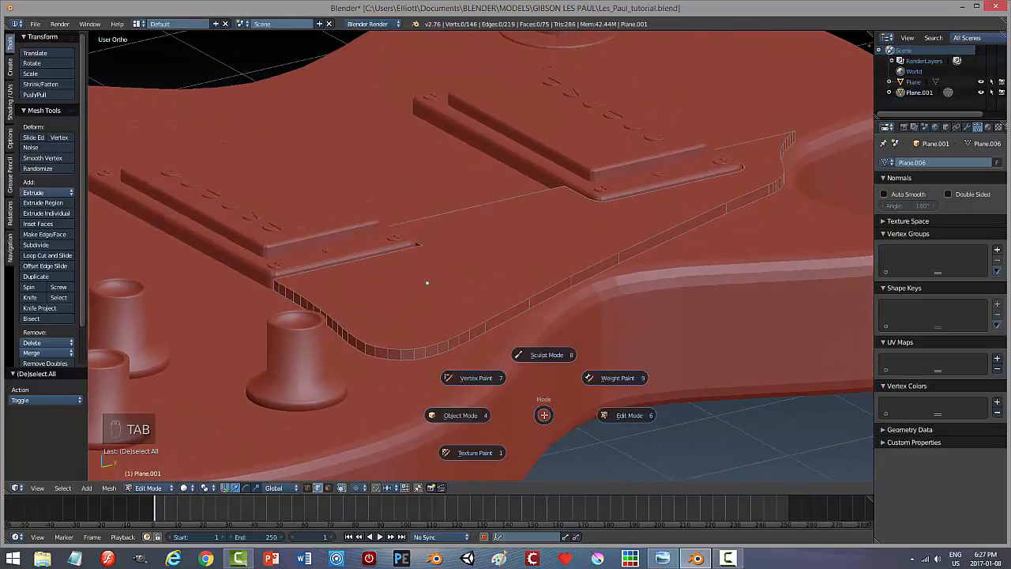
click(474, 418)
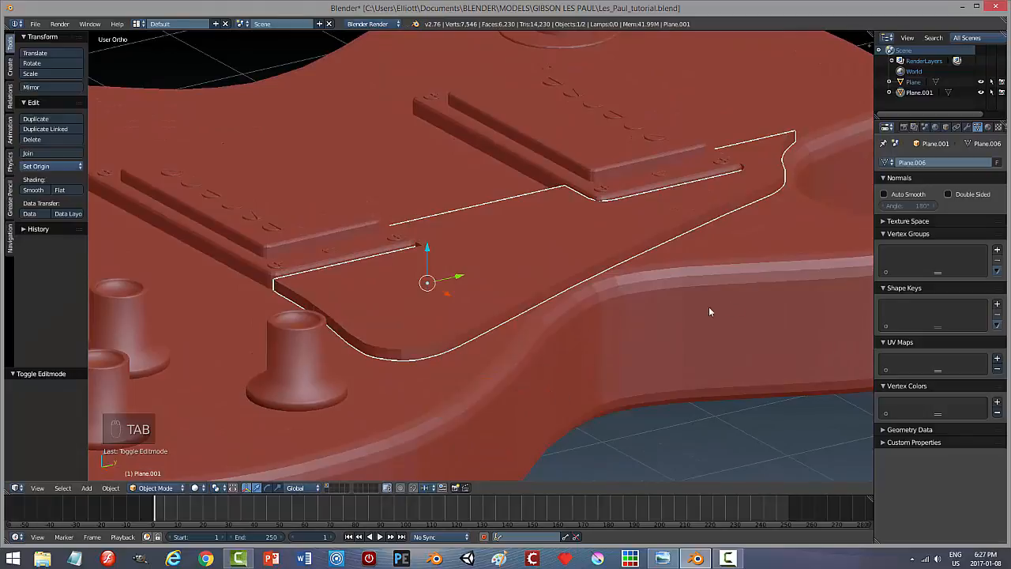
click(967, 126)
click(907, 162)
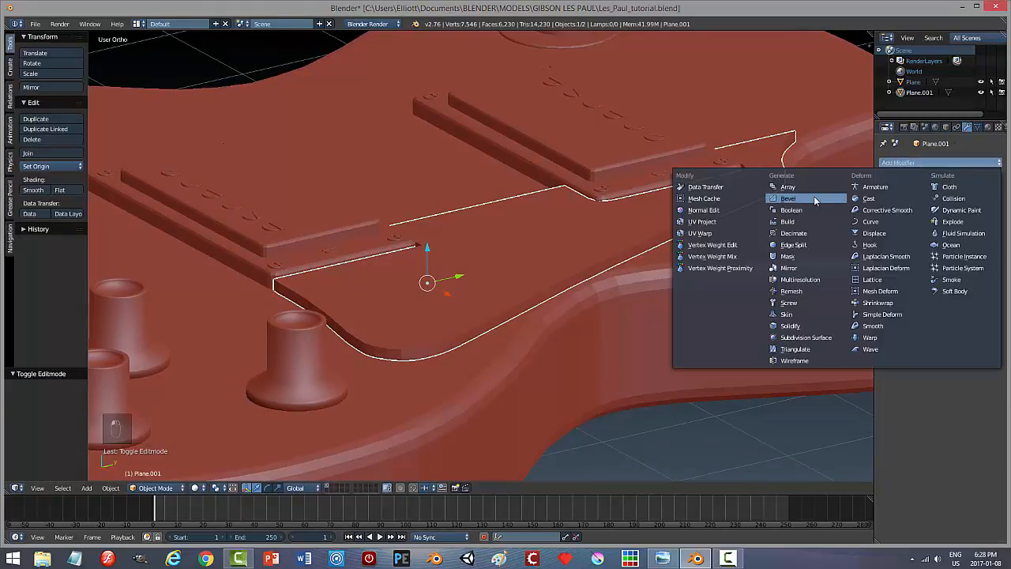
click(813, 197)
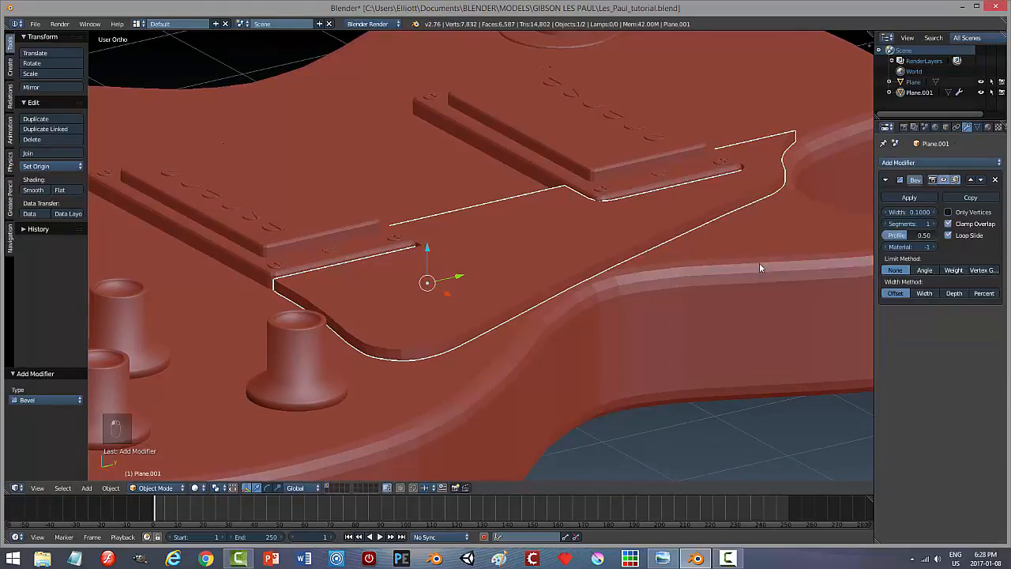
click(935, 224)
drag(922, 214, 924, 213)
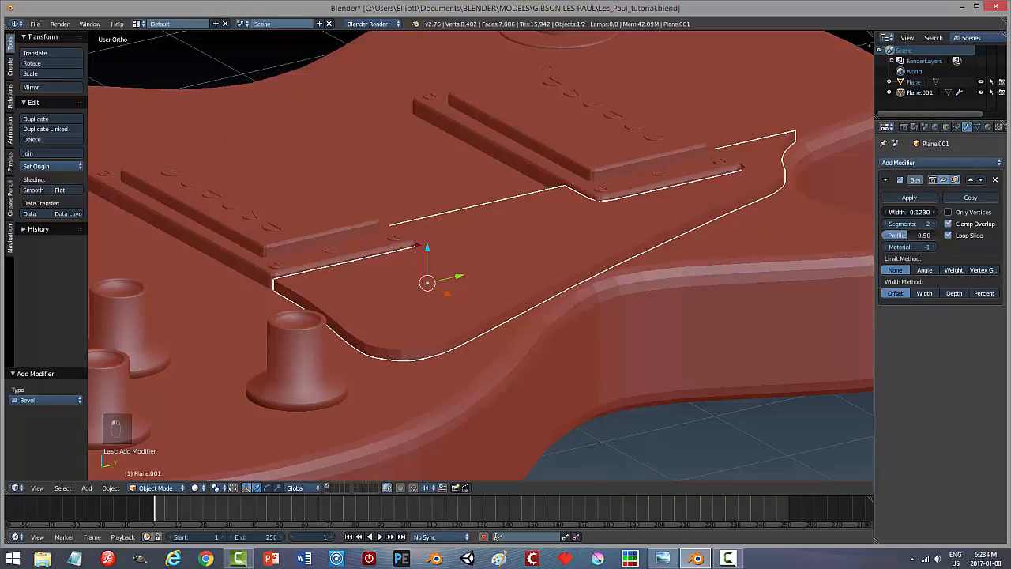
click(994, 179)
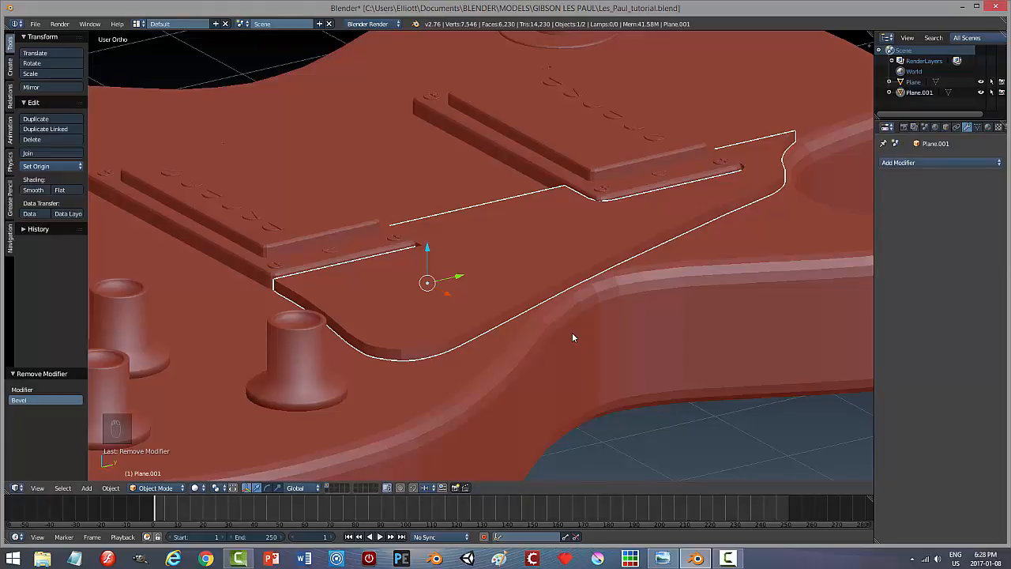
Apply the scale of the pickguard object in Object Mode.
key(Tab)
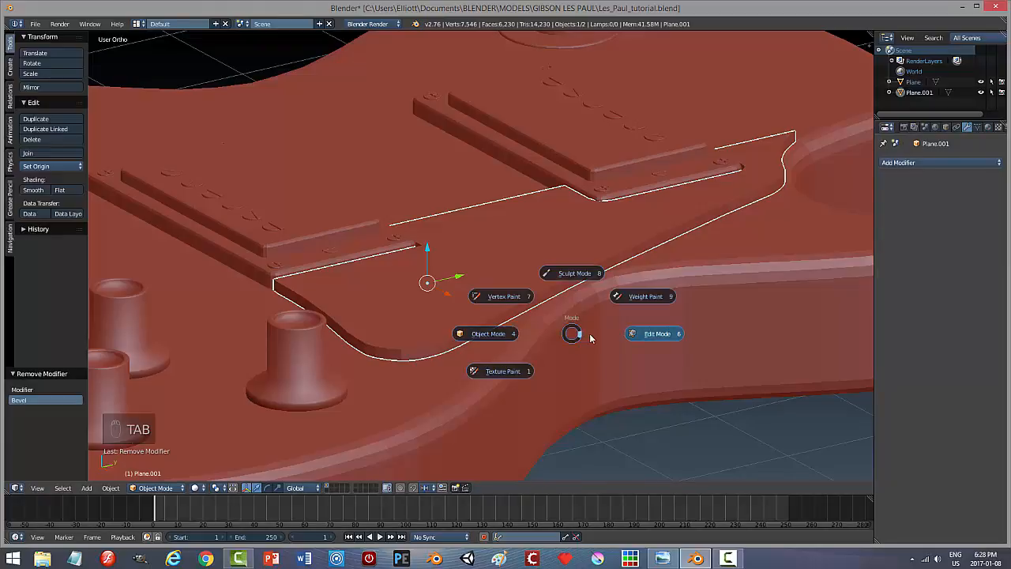
click(490, 335)
click(110, 488)
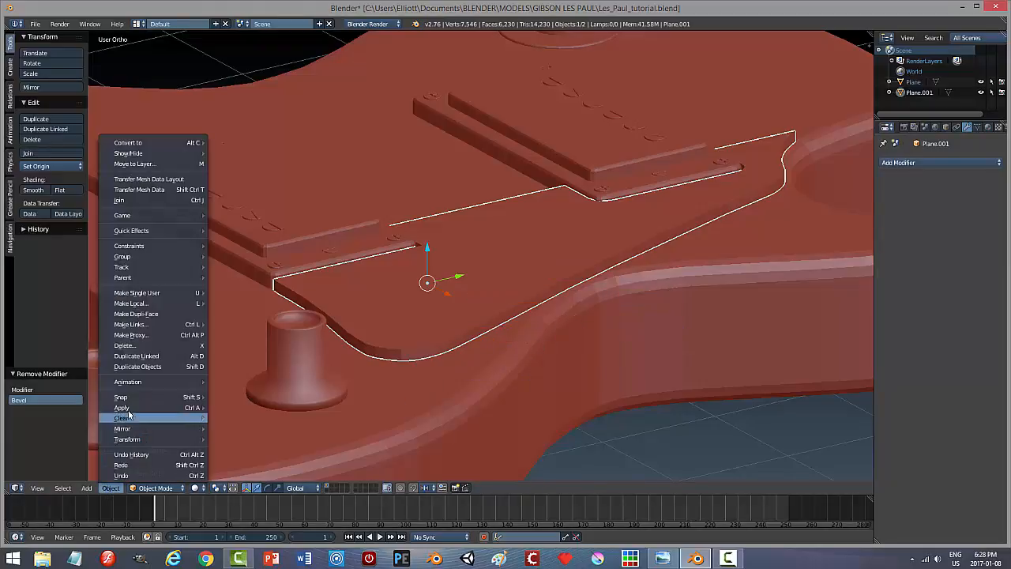
mouse_move(131, 408)
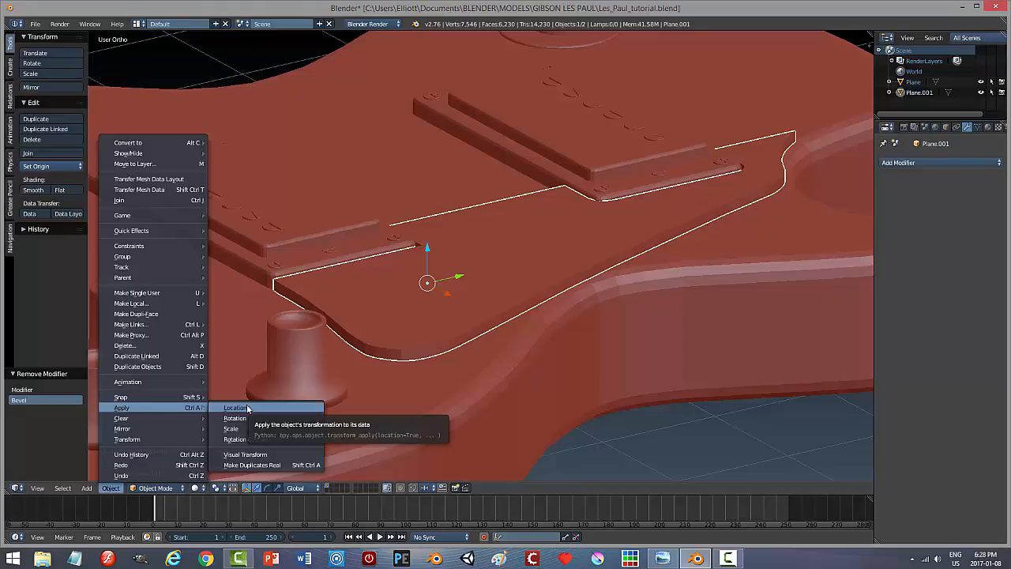
click(246, 429)
Try to bevel both pickguard outline edge loops with 2 segments and an offset of about 0.046.
key(Tab)
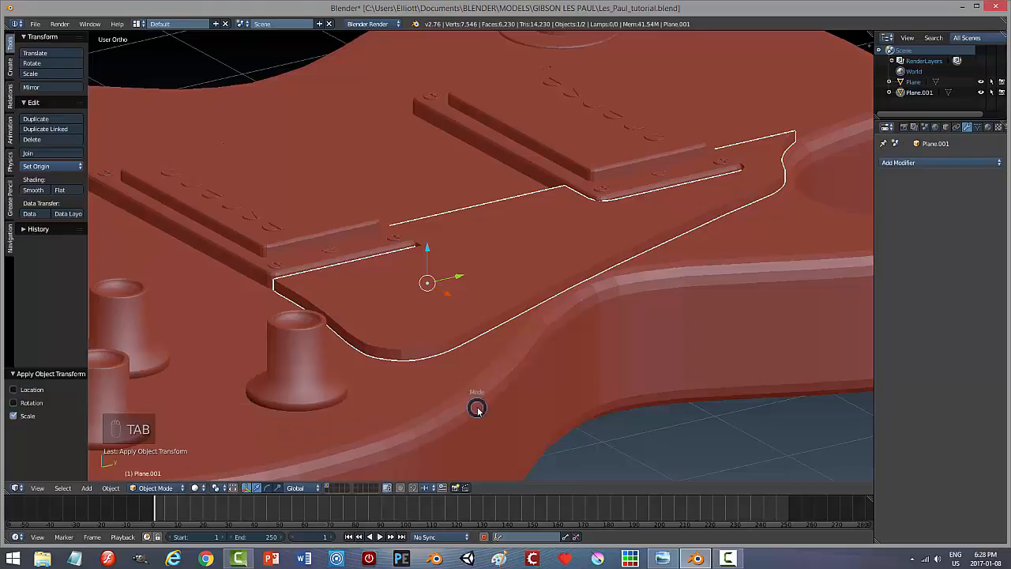
click(557, 408)
middle_drag(486, 385, 479, 361)
right_click(475, 324)
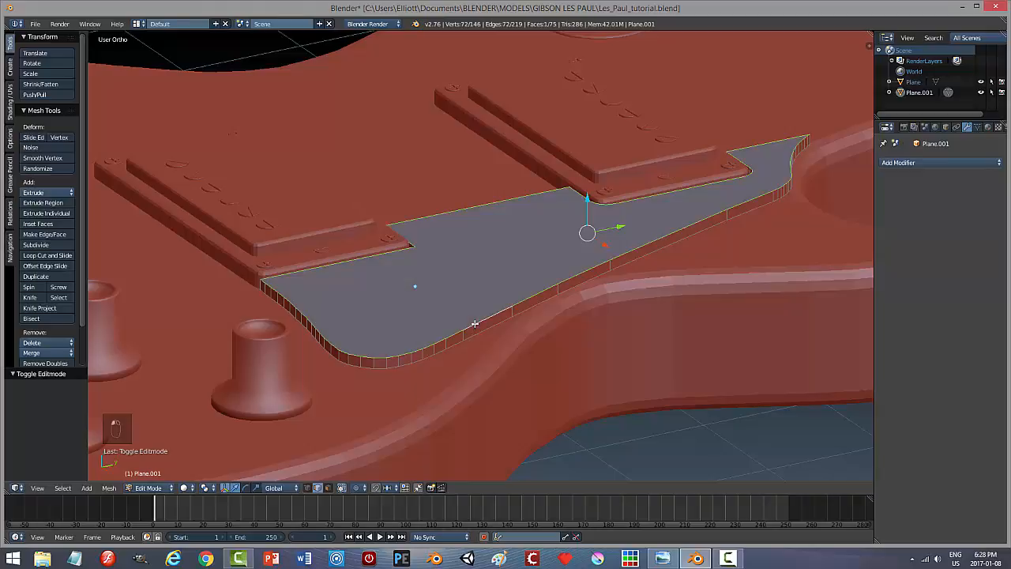
shift+right_click(481, 329)
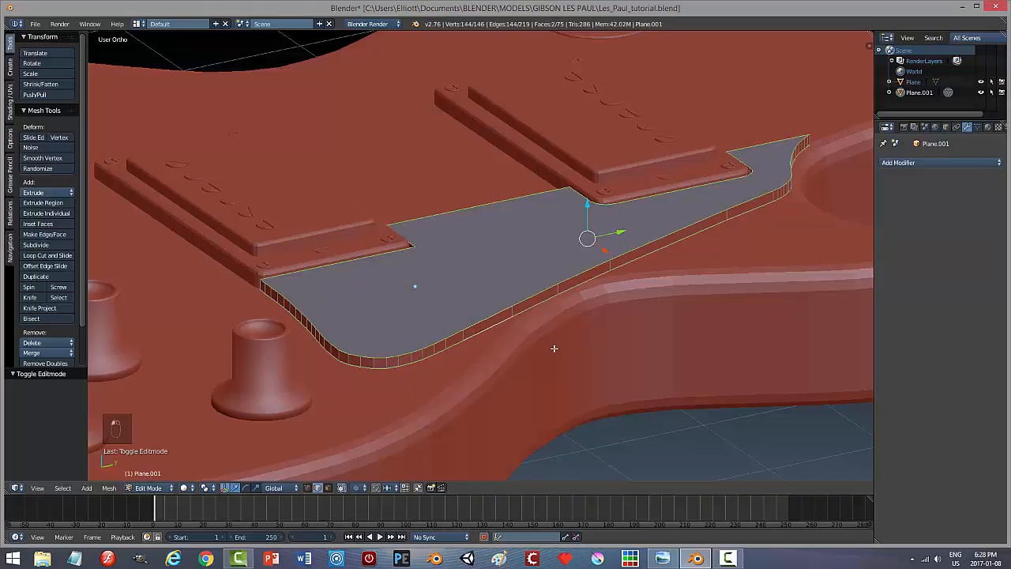
key(ctrl+b)
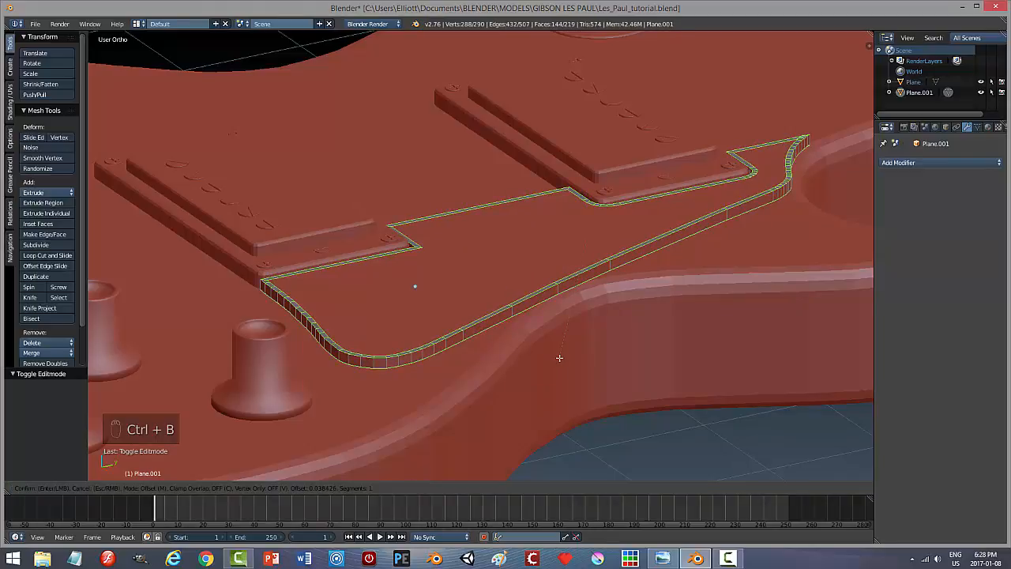
scroll(559, 358, up, 1)
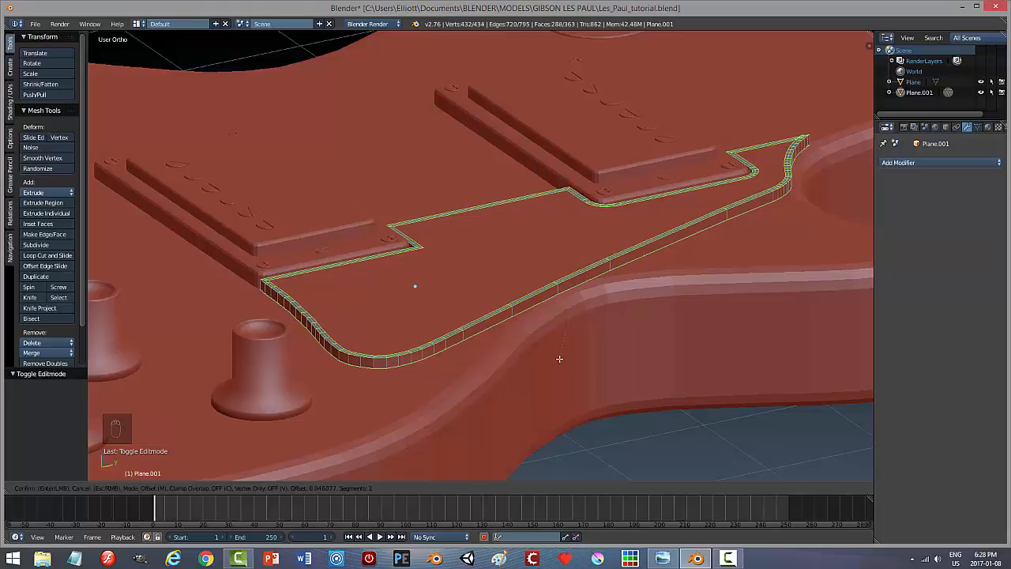
click(559, 358)
Check the beveled pickguard edge in Object Mode and undo the bevel.
key(a)
key(Tab)
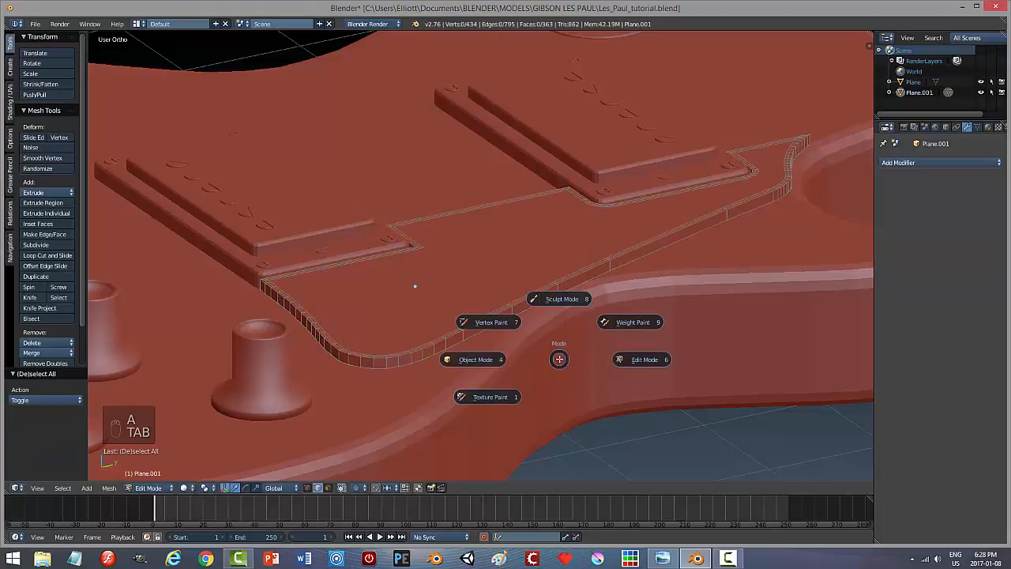
click(473, 359)
scroll(544, 374, up, 4)
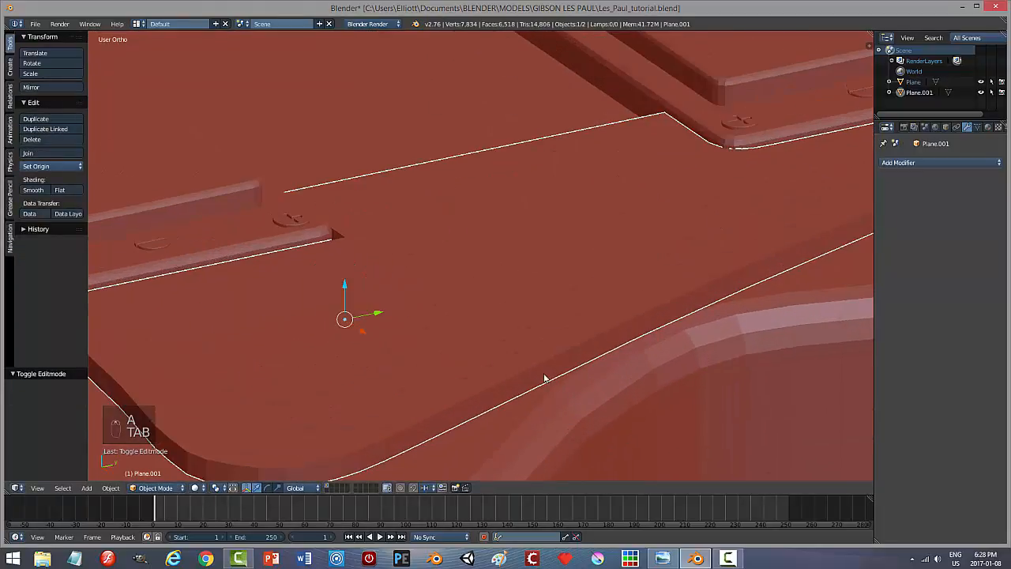
scroll(544, 375, down, 4)
key(ctrl+z)
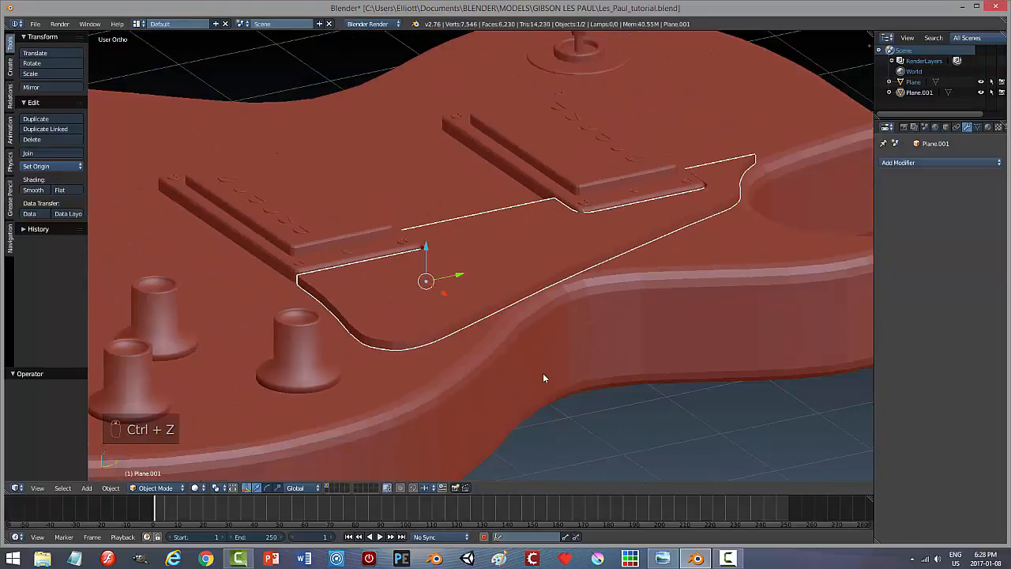
key(Tab)
click(616, 374)
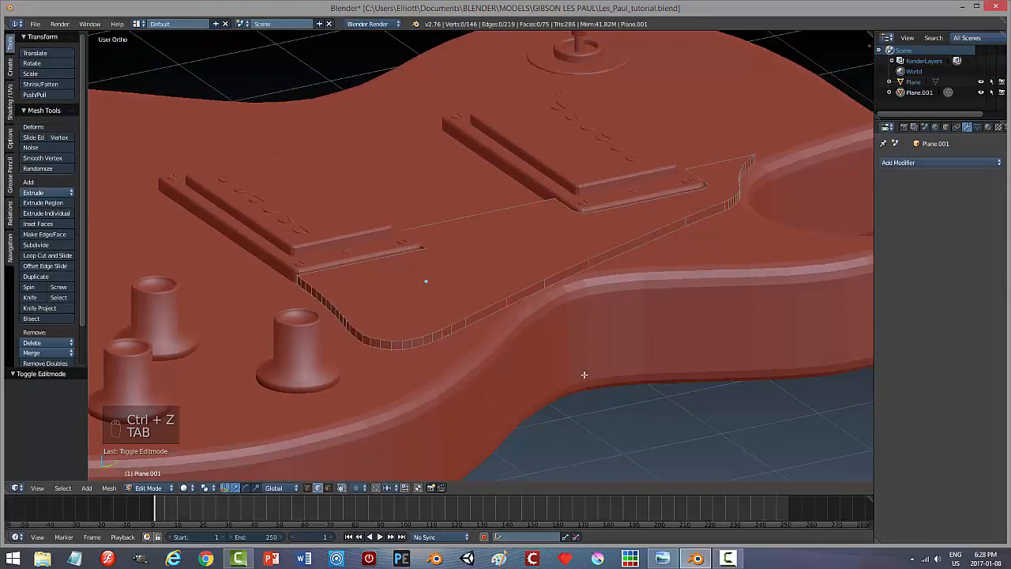
key(Tab)
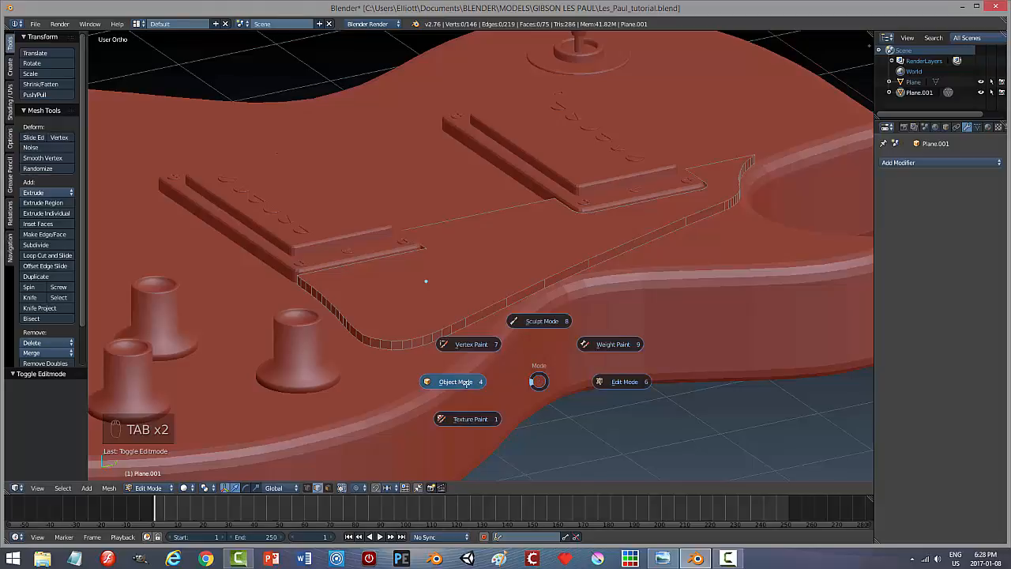
click(529, 369)
Move the pickguard object to a separate empty layer and display only that layer.
middle_drag(529, 370, 466, 386)
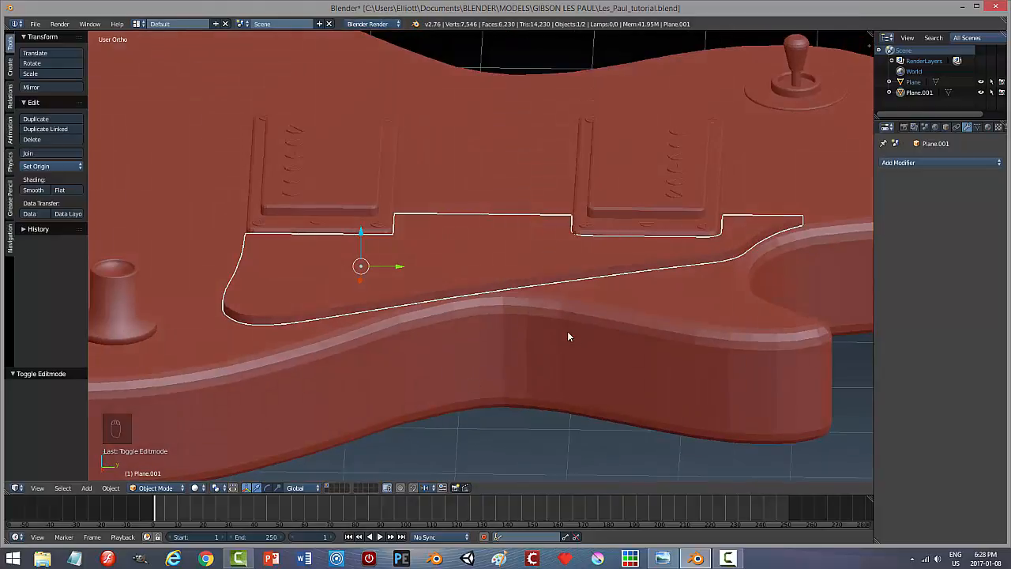
key(m)
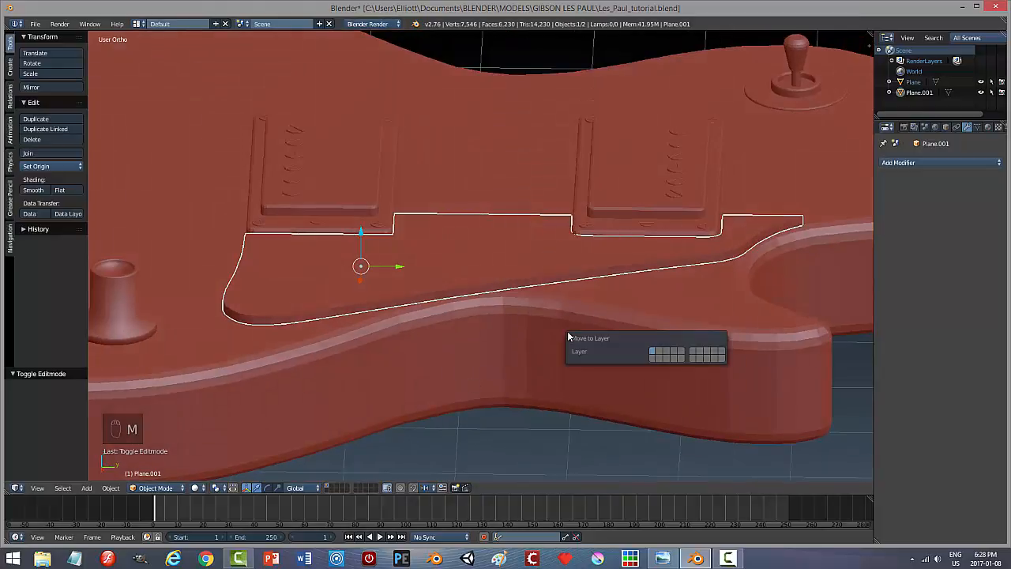
click(660, 355)
click(326, 489)
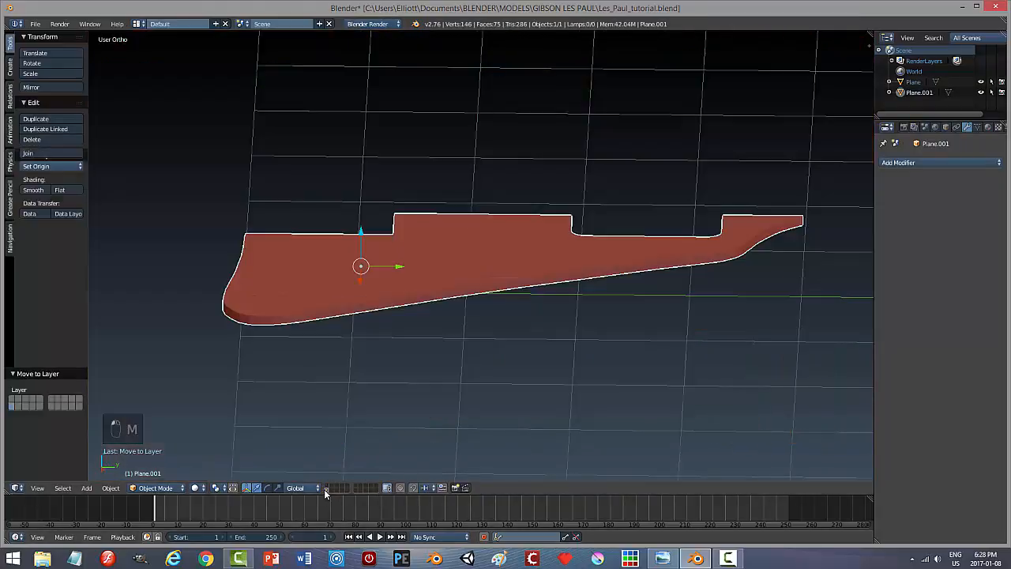
Examine the isolated pickguard mesh from the side and from underneath in Edit Mode.
middle_drag(384, 409, 413, 384)
key(Tab)
click(564, 380)
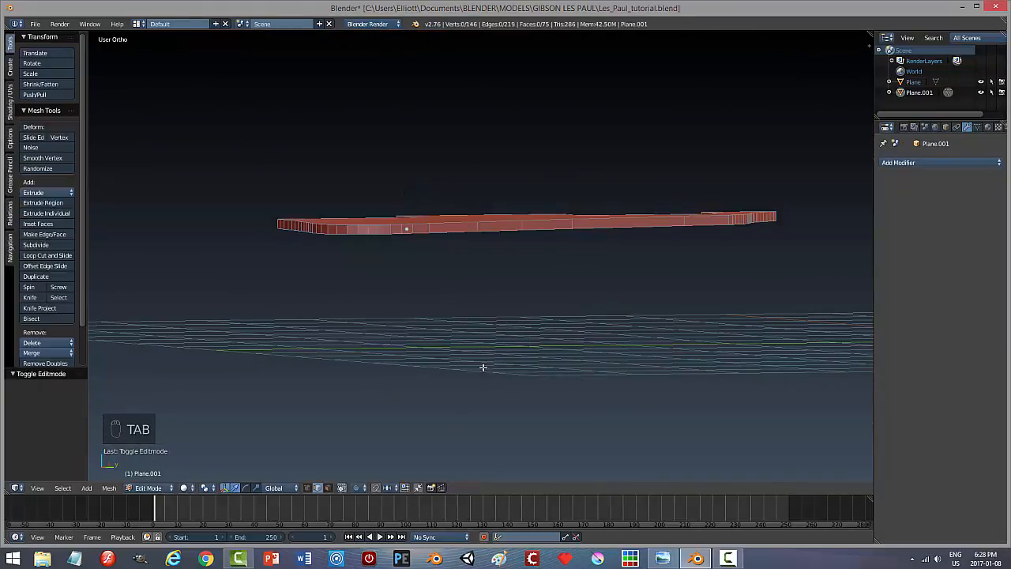
scroll(479, 368, up, 2)
middle_drag(495, 386, 483, 340)
key(Tab)
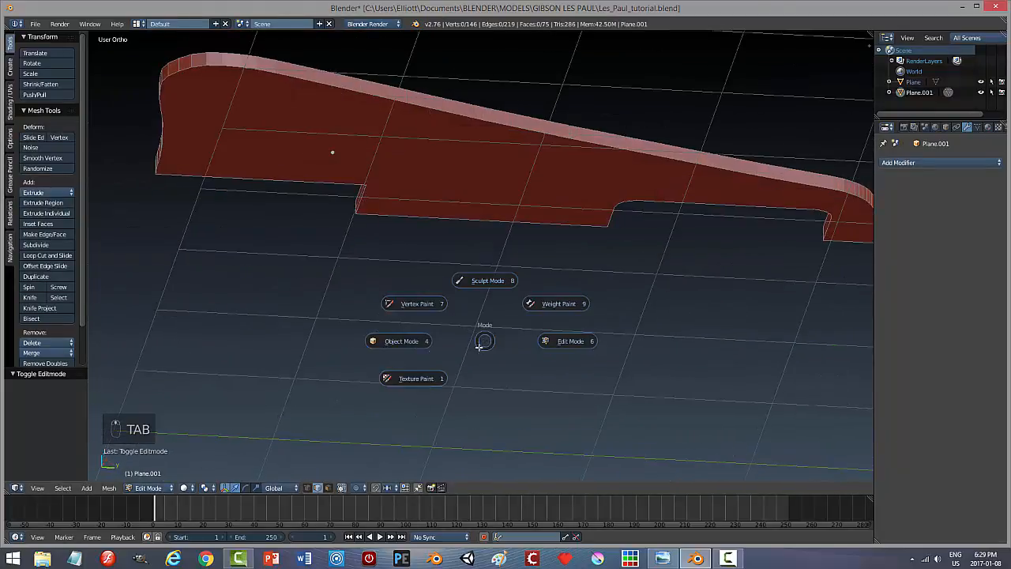
click(407, 342)
key(Tab)
click(554, 341)
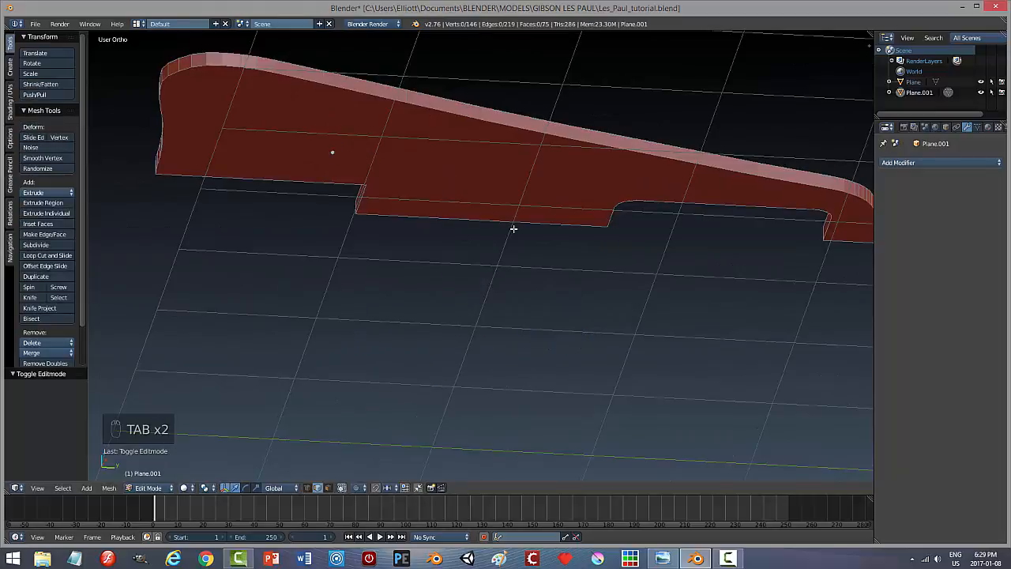
Delete the large underside face of the pickguard using face selection.
key(ctrl+Tab)
click(480, 239)
right_click(519, 215)
middle_drag(519, 215, 510, 285)
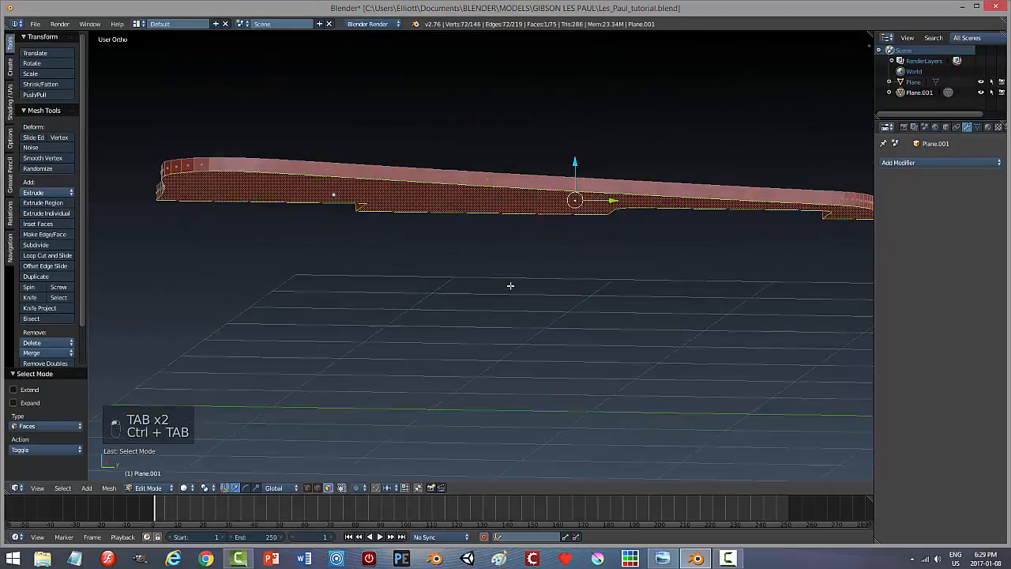
key(x)
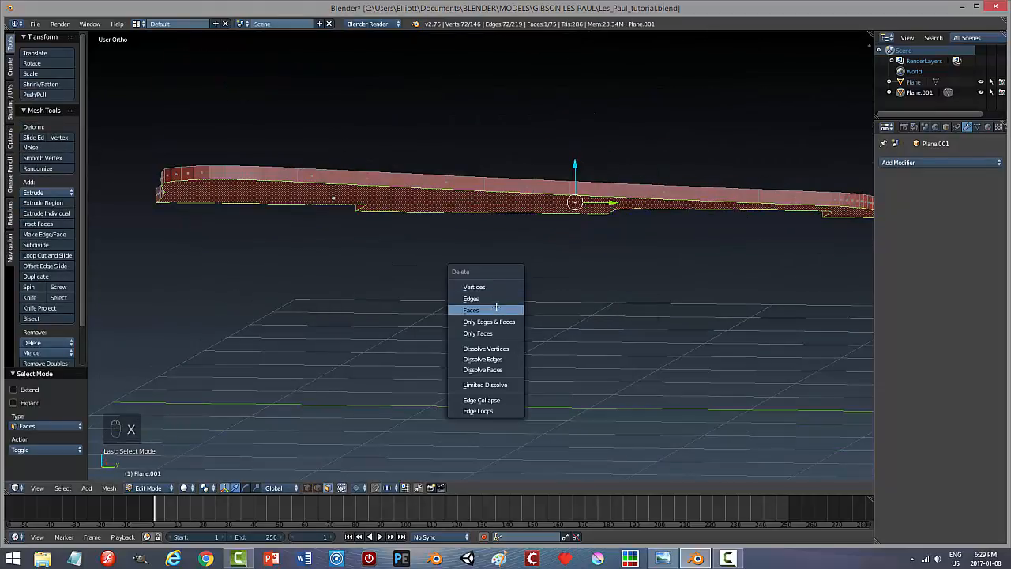
click(496, 307)
Try to bevel the open-bottomed pickguard's upper outline edge loop with an offset of about 0.072, and clear the selection.
middle_drag(516, 288, 496, 323)
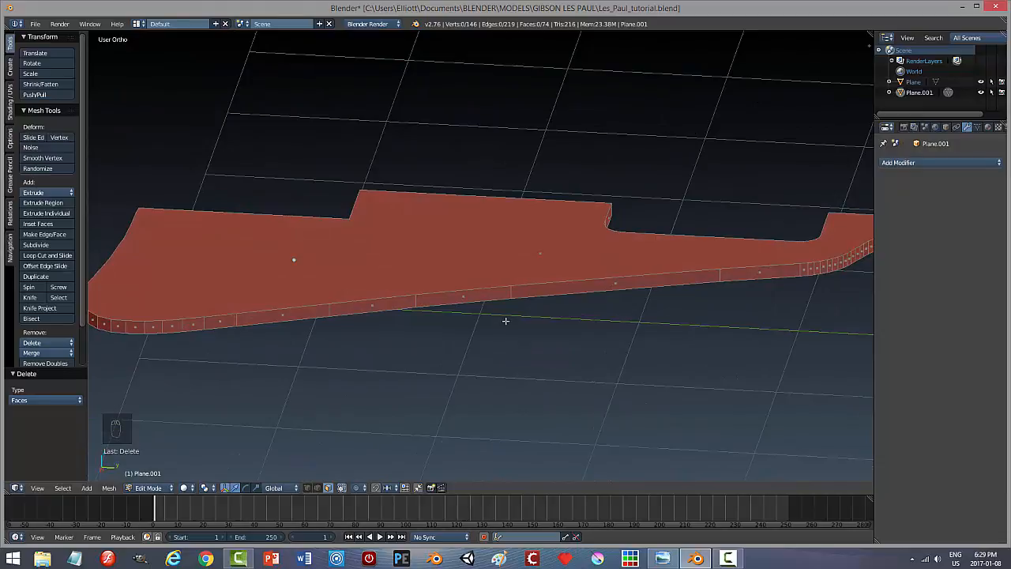
key(ctrl+Tab)
click(481, 309)
alt+right_click(540, 281)
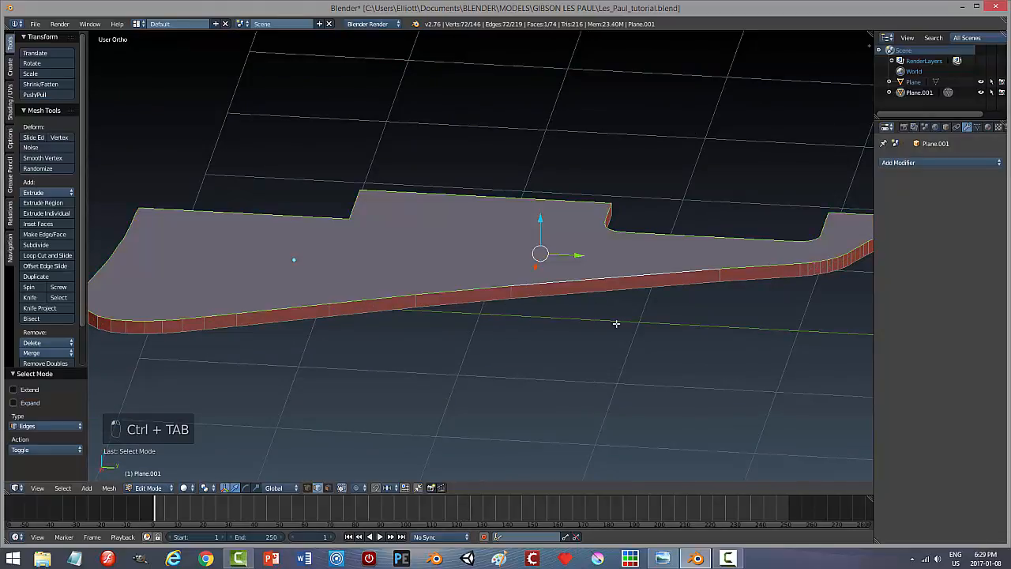
key(a)
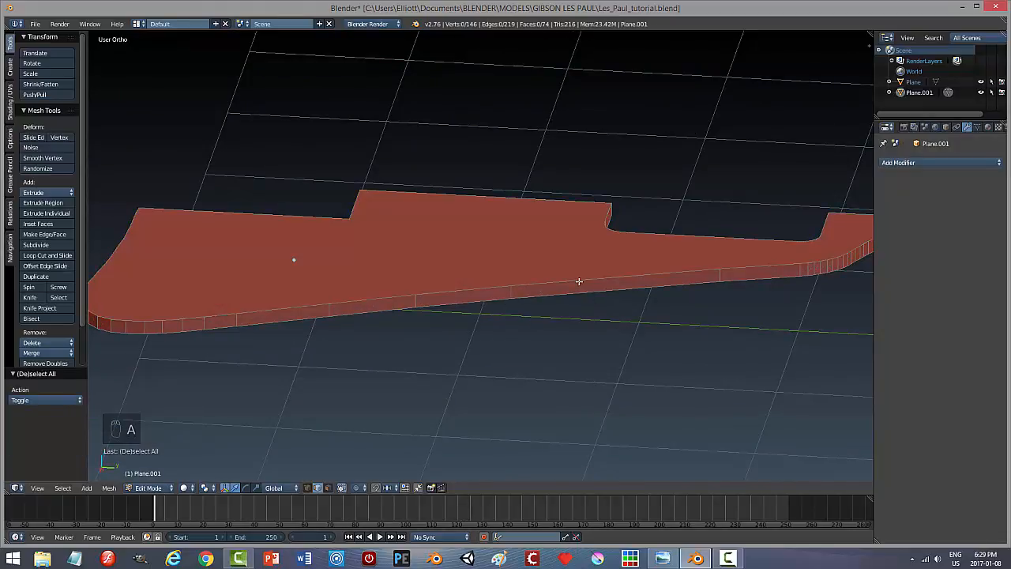
key(a)
key(ctrl+b)
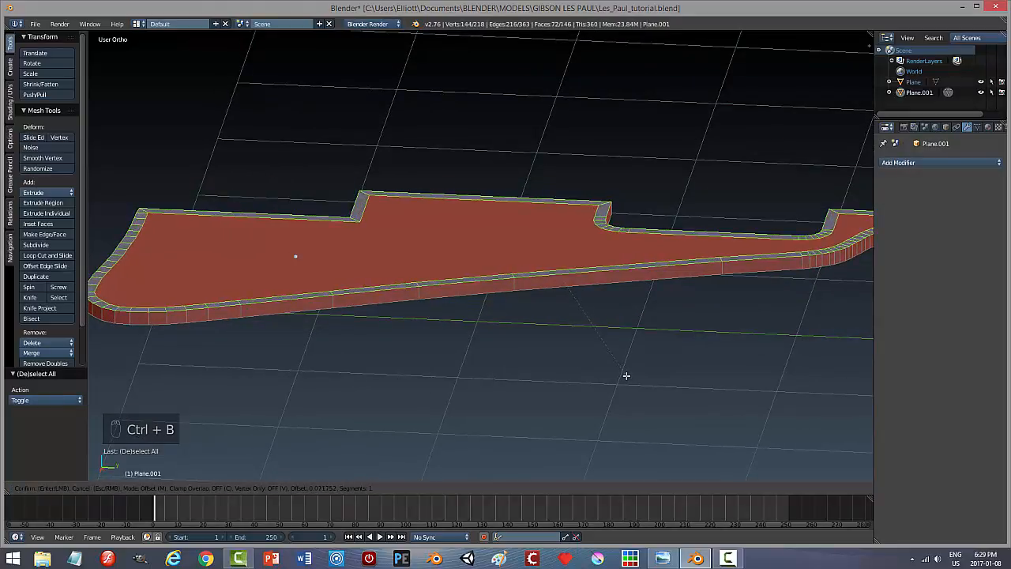
right_click(625, 376)
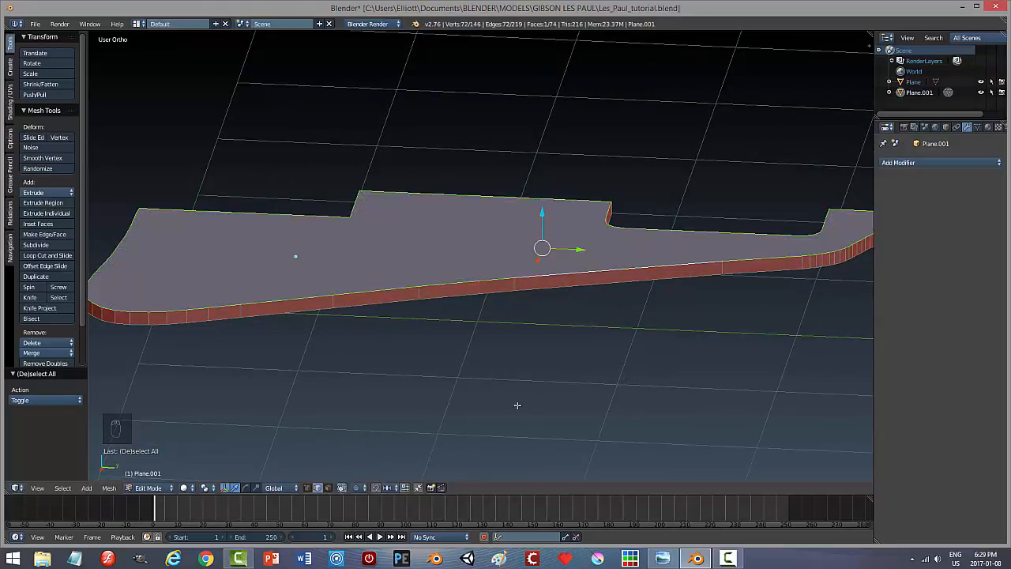
key(a)
Return to Object Mode and apply the pickguard's rotation and scale.
middle_drag(534, 403, 630, 410)
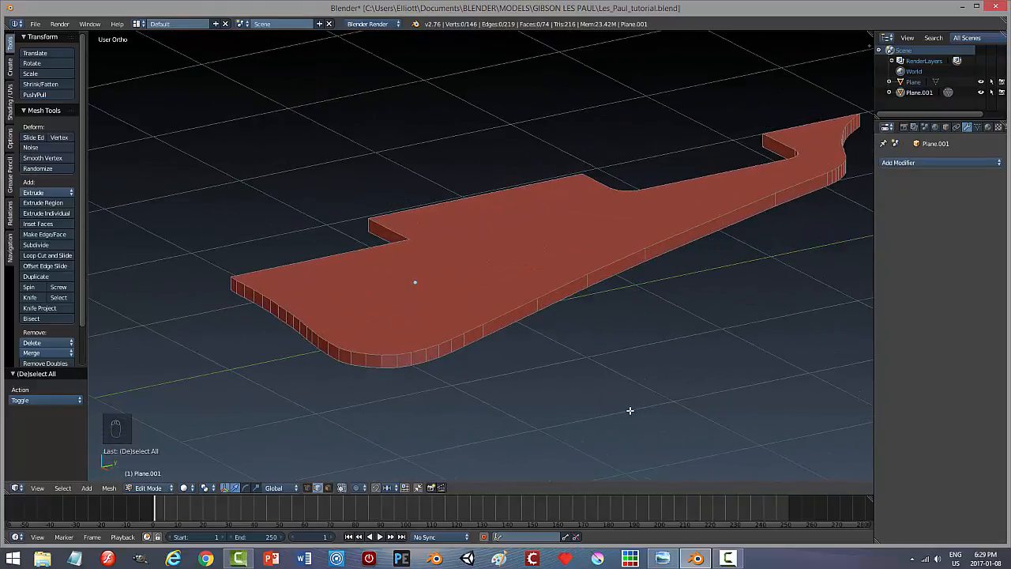
key(Tab)
click(608, 411)
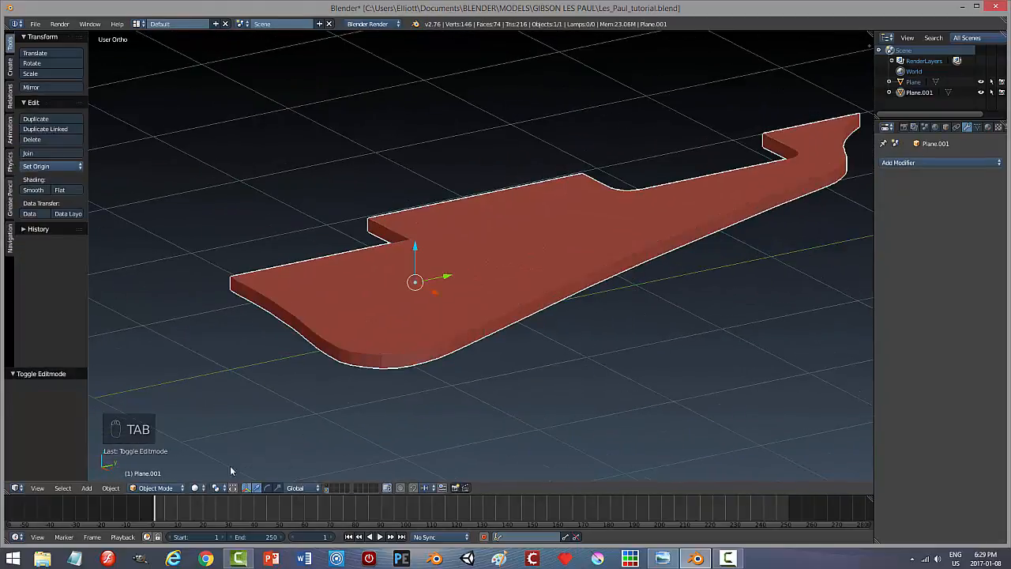
click(115, 487)
mouse_move(141, 405)
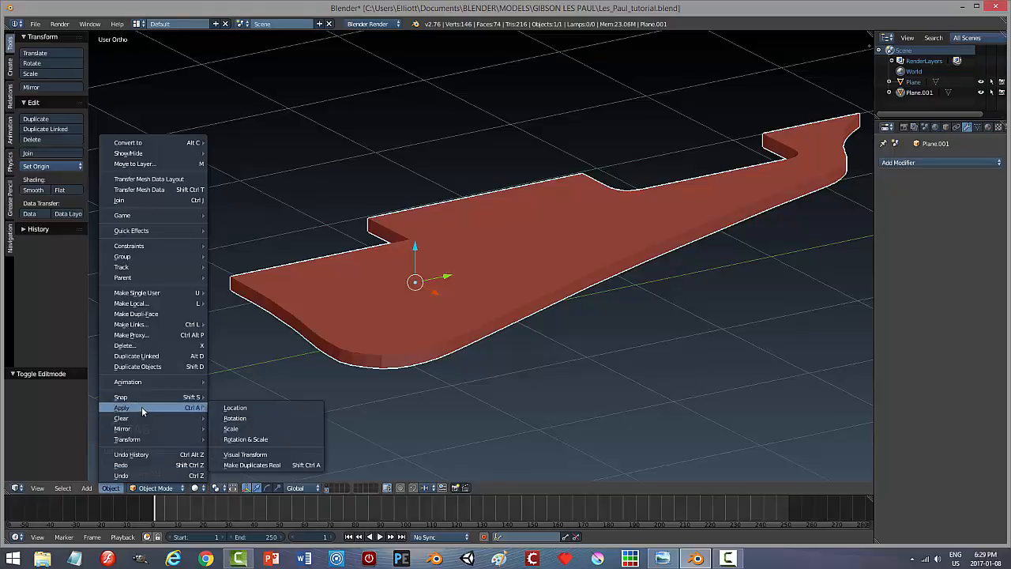
click(241, 438)
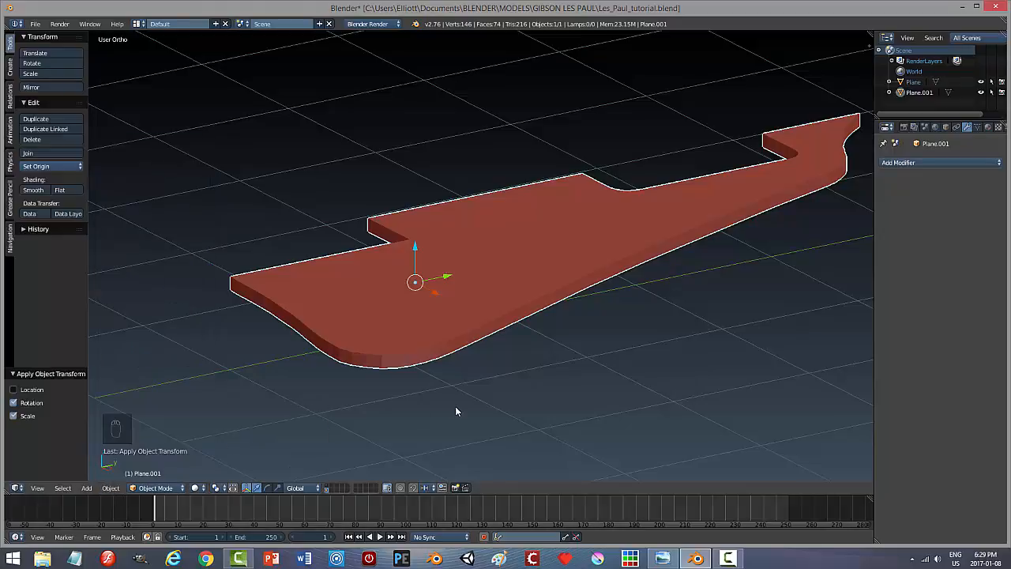
Try again to bevel the pickguard's upper outline edge loop, using an offset of about 0.046.
key(Tab)
click(528, 409)
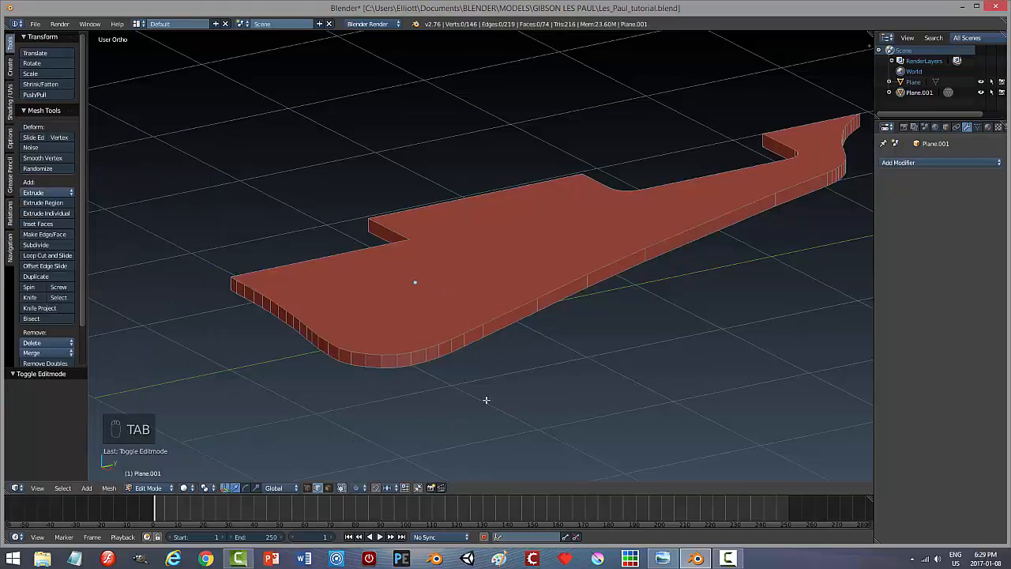
right_click(453, 338)
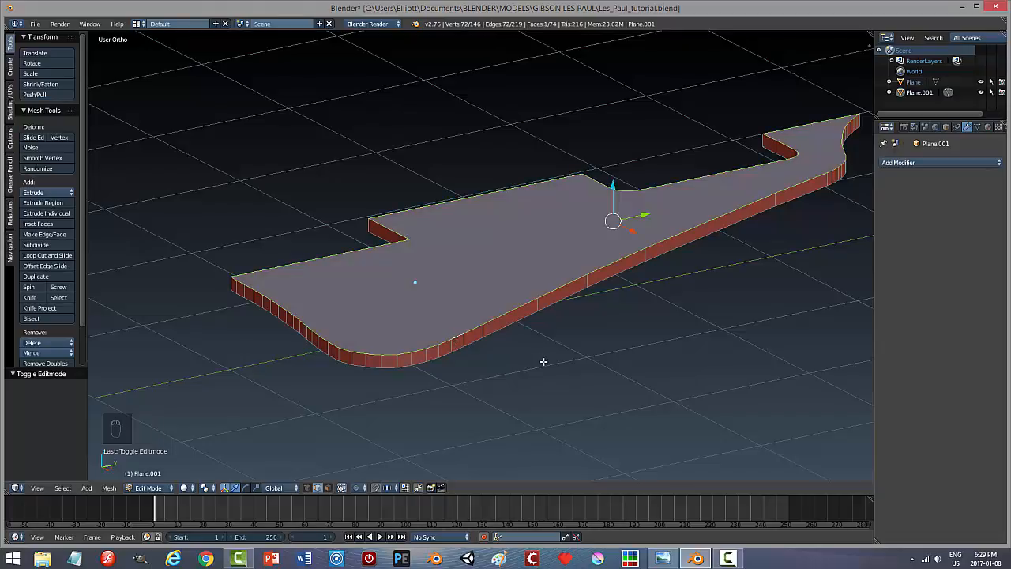
key(ctrl+Tab)
click(547, 361)
key(ctrl+b)
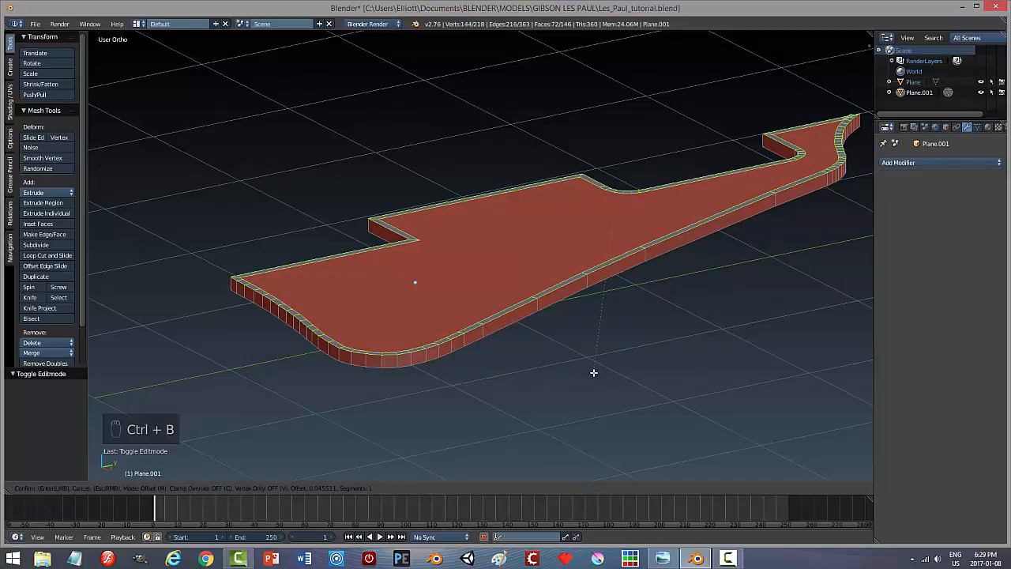
right_click(593, 372)
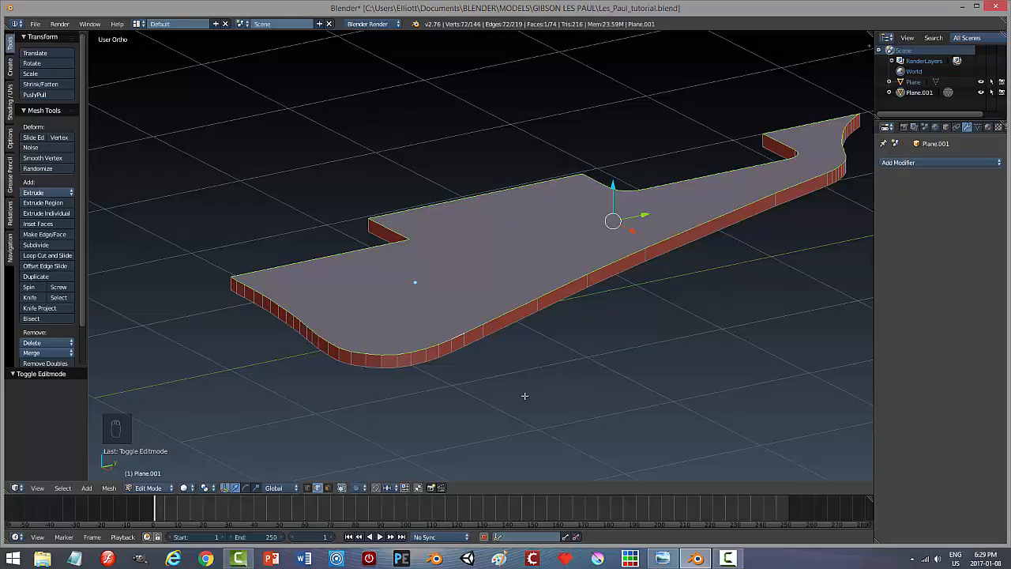
Bevel all of the pickguard's geometry with an offset of about 0.016, clear the selection and return to Object Mode.
key(a)
key(a)
key(a)
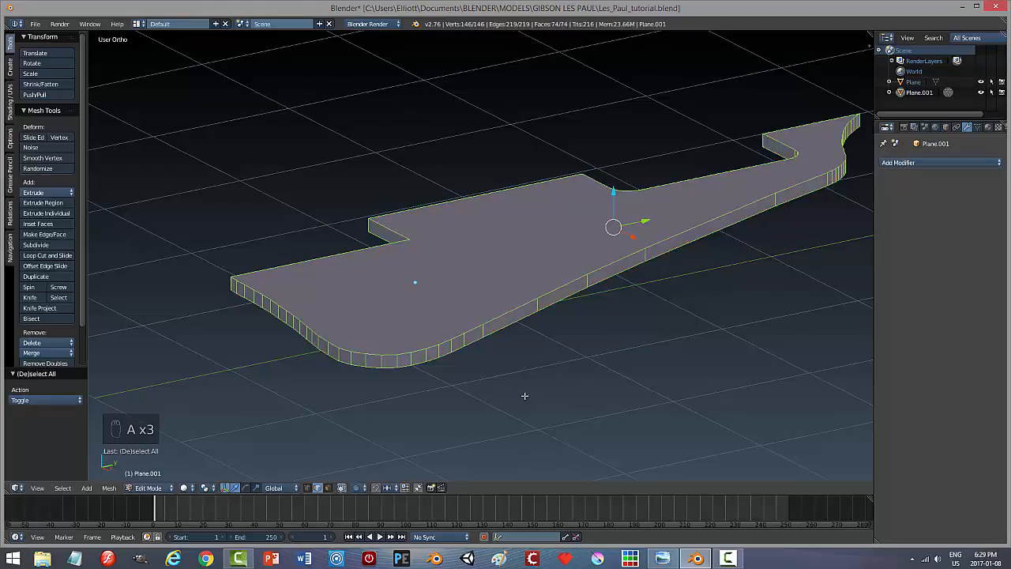
key(ctrl+b)
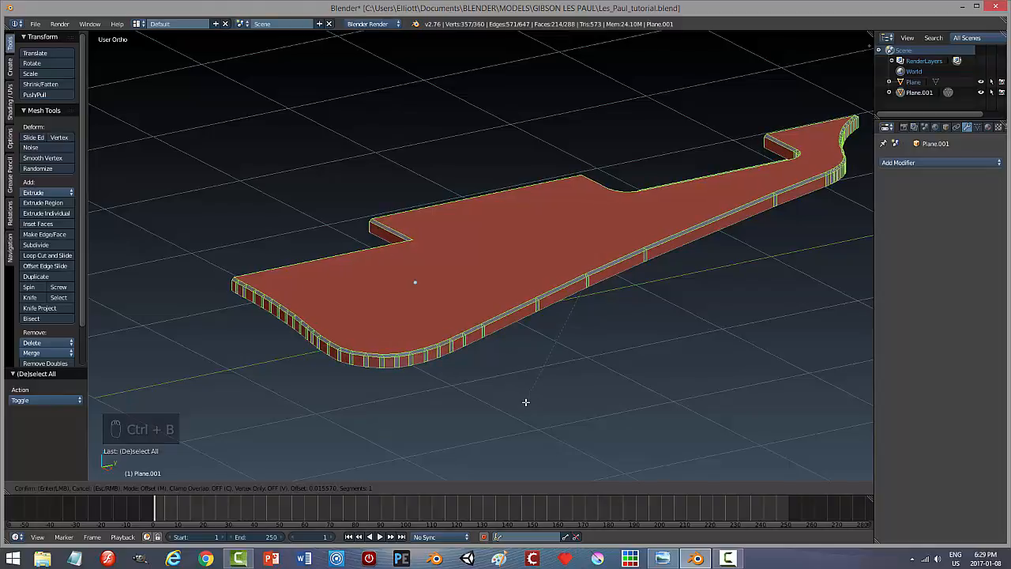
click(525, 402)
key(a)
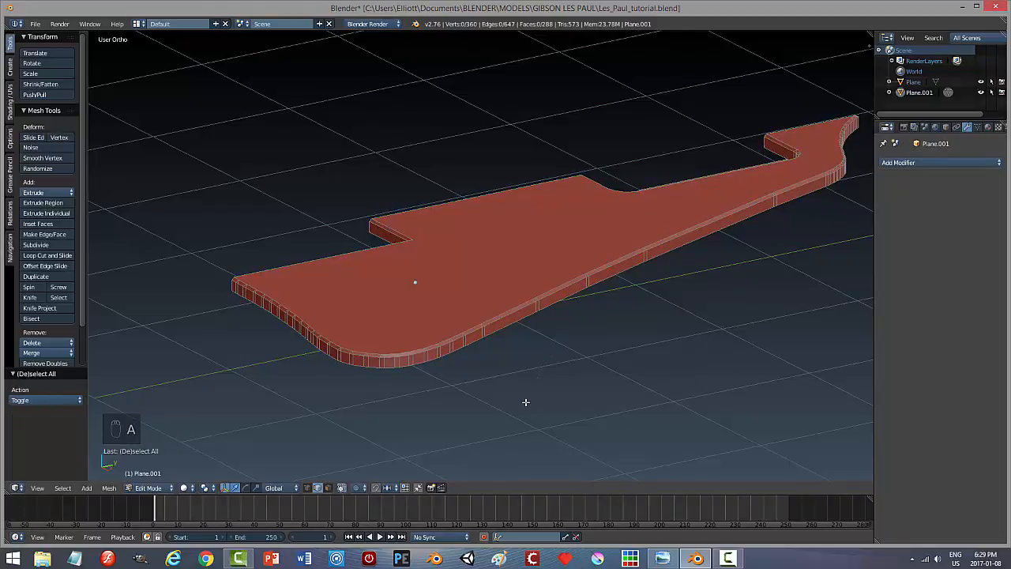
key(Tab)
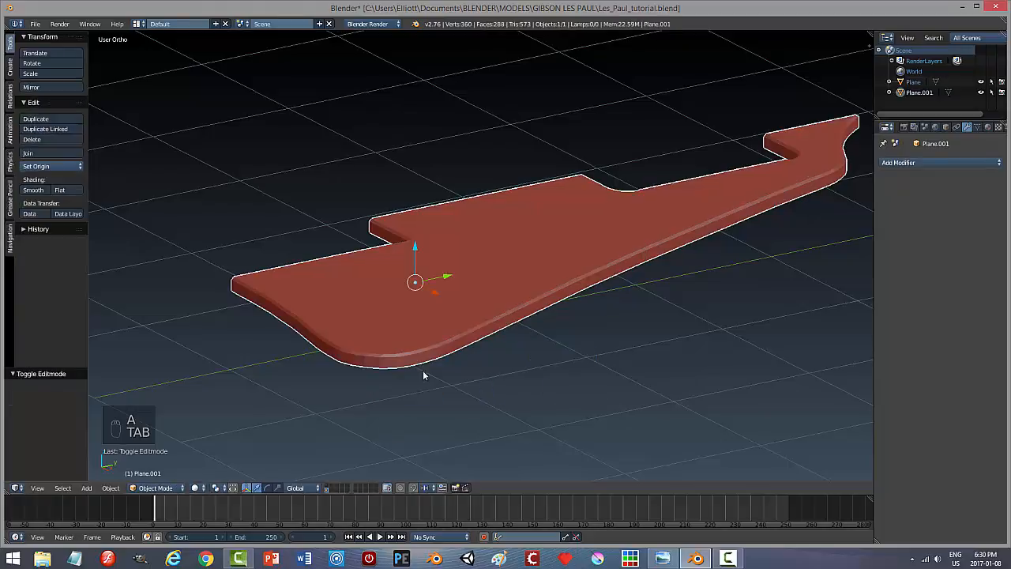
Try smooth shading on the pickguard with Auto Smooth enabled at an angle of 45°.
mouse_move(542, 382)
middle_down()
mouse_move(484, 416)
mouse_move(525, 449)
mouse_move(605, 332)
mouse_move(553, 285)
mouse_move(537, 315)
mouse_move(564, 334)
mouse_move(644, 324)
middle_up()
click(38, 191)
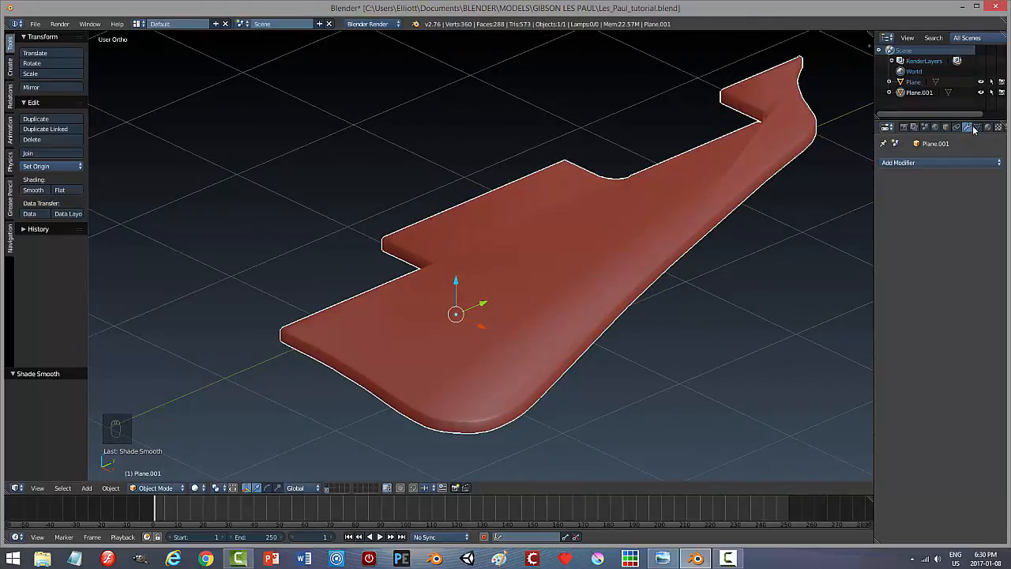
click(976, 127)
click(884, 193)
click(908, 205)
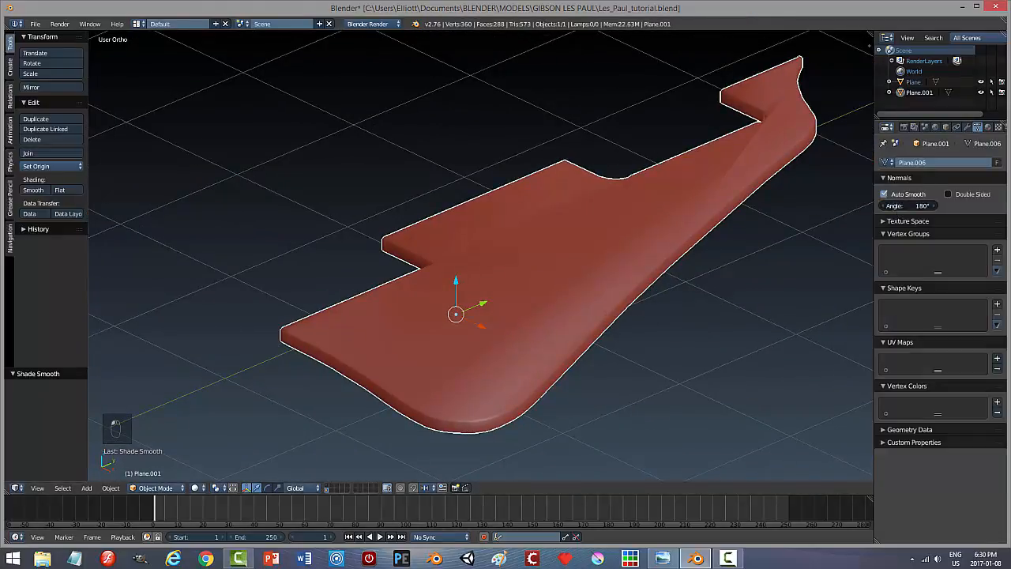
text(45)
key(Return)
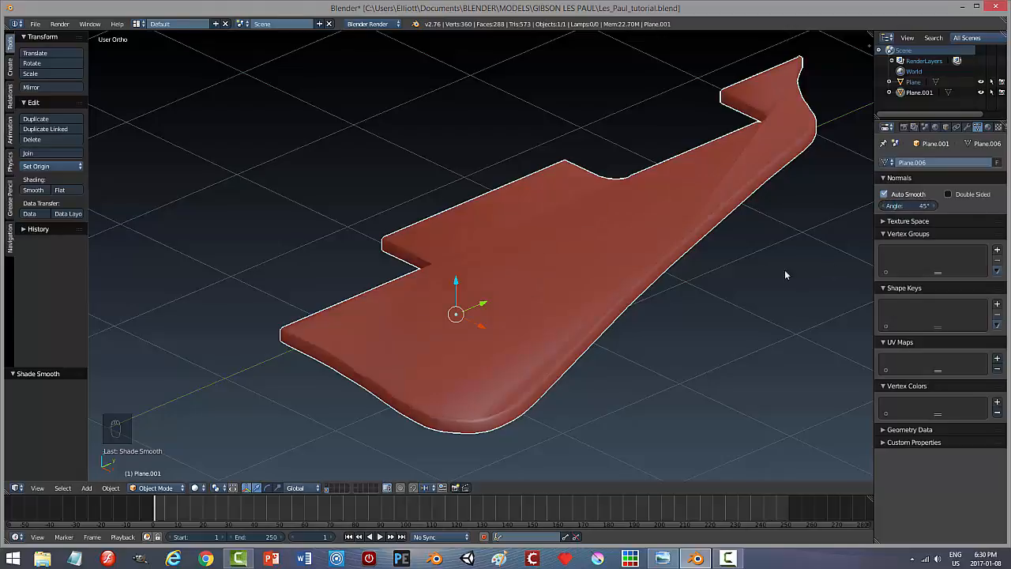
Inspect the smoothed pickguard's surface and turn Auto Smooth off for it.
middle_drag(701, 311, 722, 308)
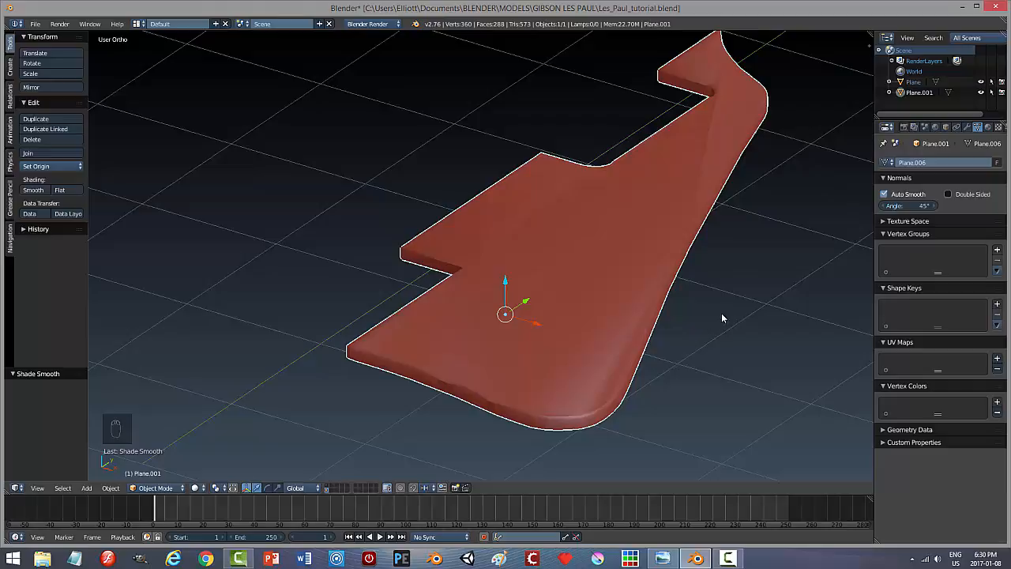
middle_drag(721, 312, 683, 325)
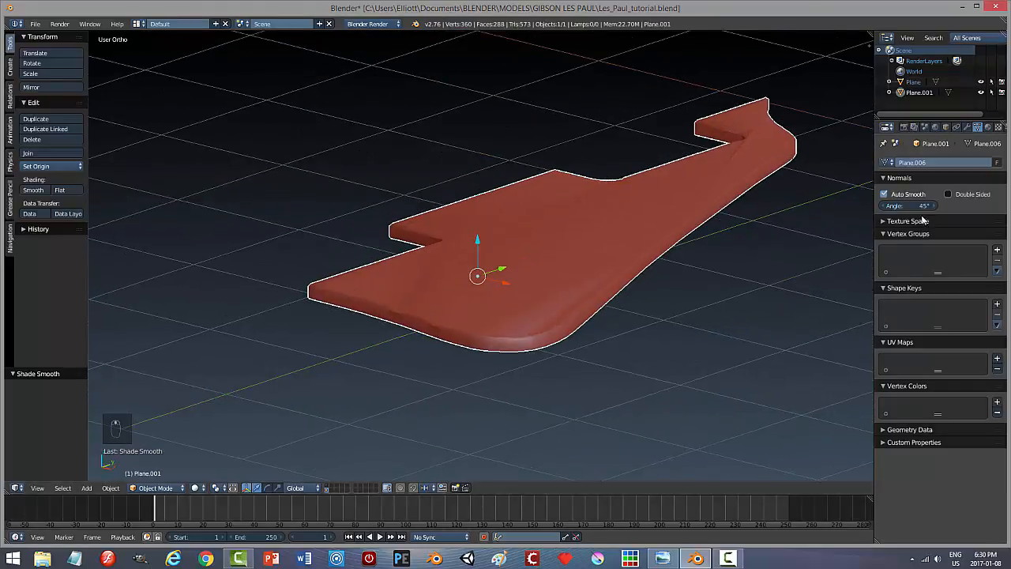
click(884, 194)
middle_drag(644, 267, 640, 302)
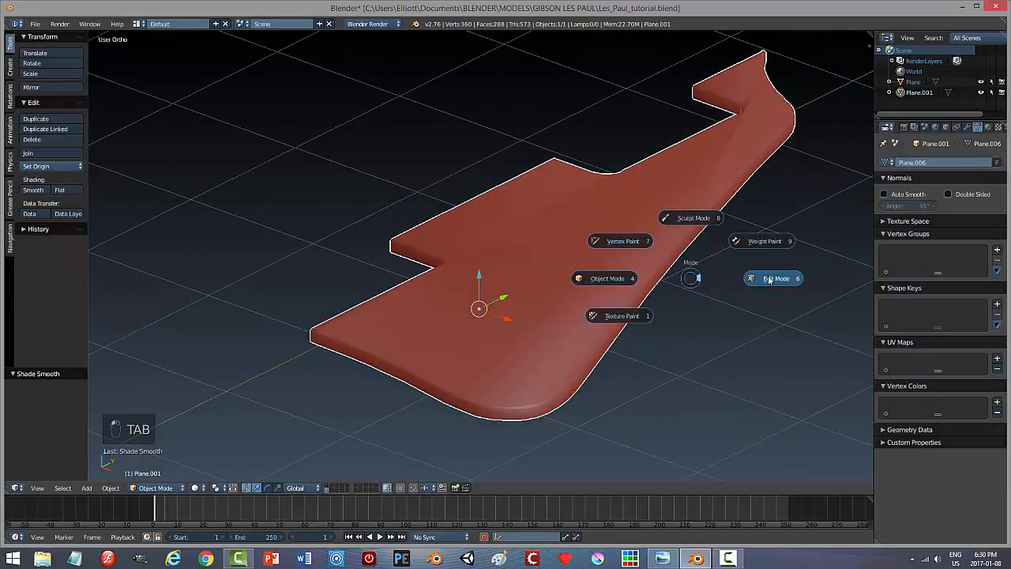
Delete the pickguard's large upper face in Edit Mode using face selection.
click(769, 278)
middle_drag(617, 288, 757, 324)
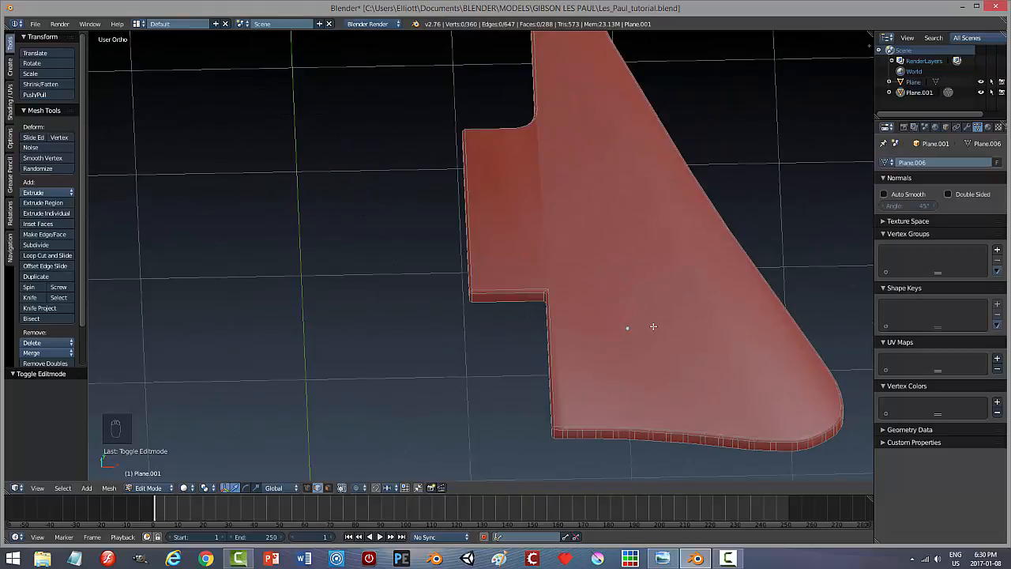
key(ctrl+Tab)
click(643, 338)
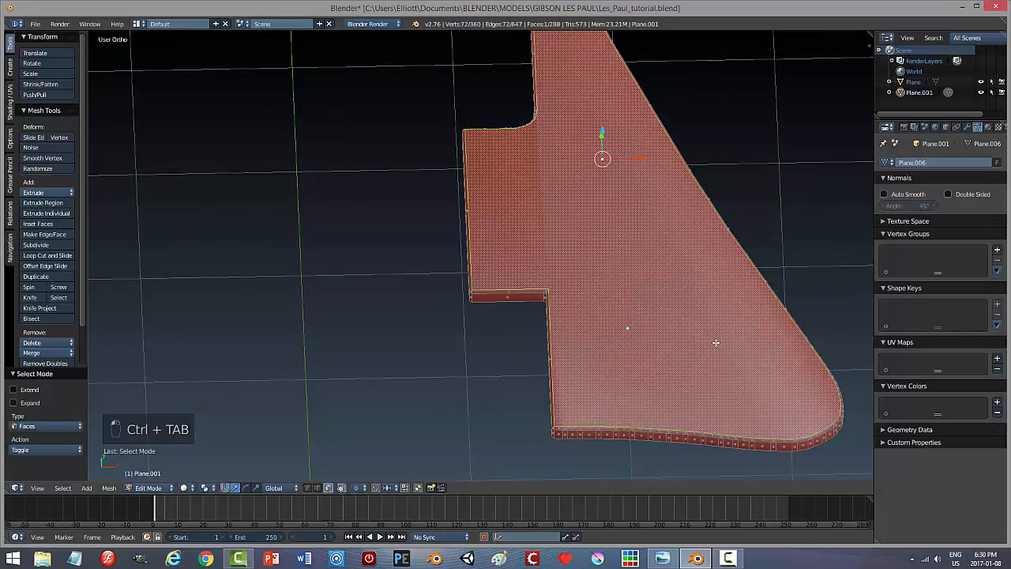
middle_drag(716, 342, 684, 310)
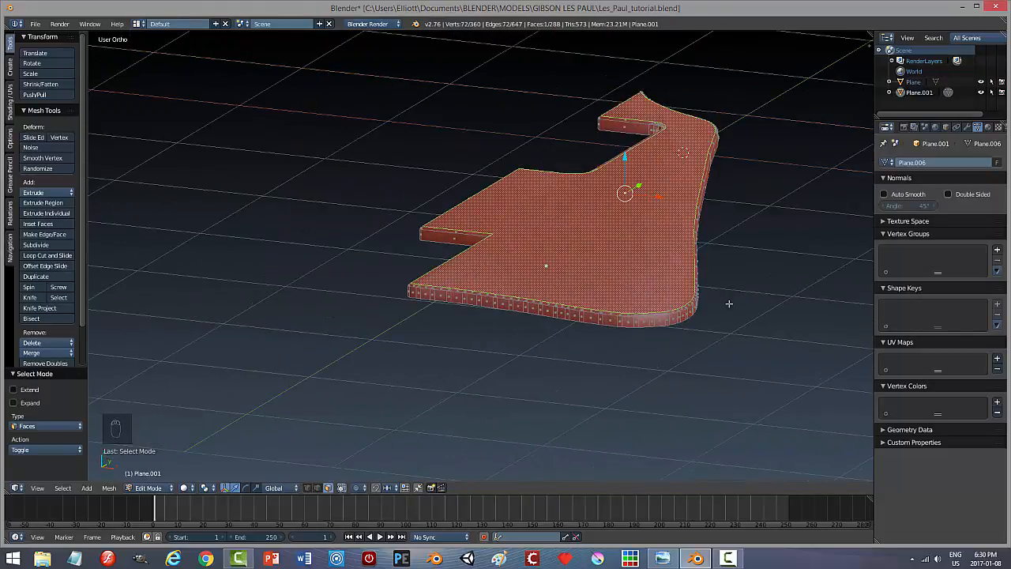
key(x)
click(718, 304)
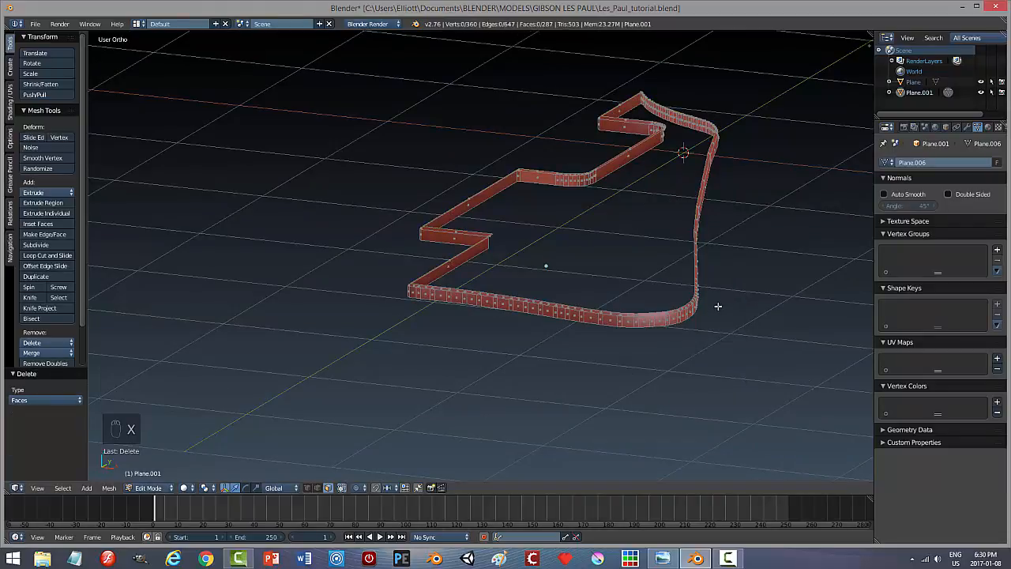
Fill the pickguard's open top with a new face from its inner upper edge loop, using edge selection.
mouse_move(656, 318)
middle_down()
mouse_move(621, 339)
mouse_move(649, 332)
middle_up()
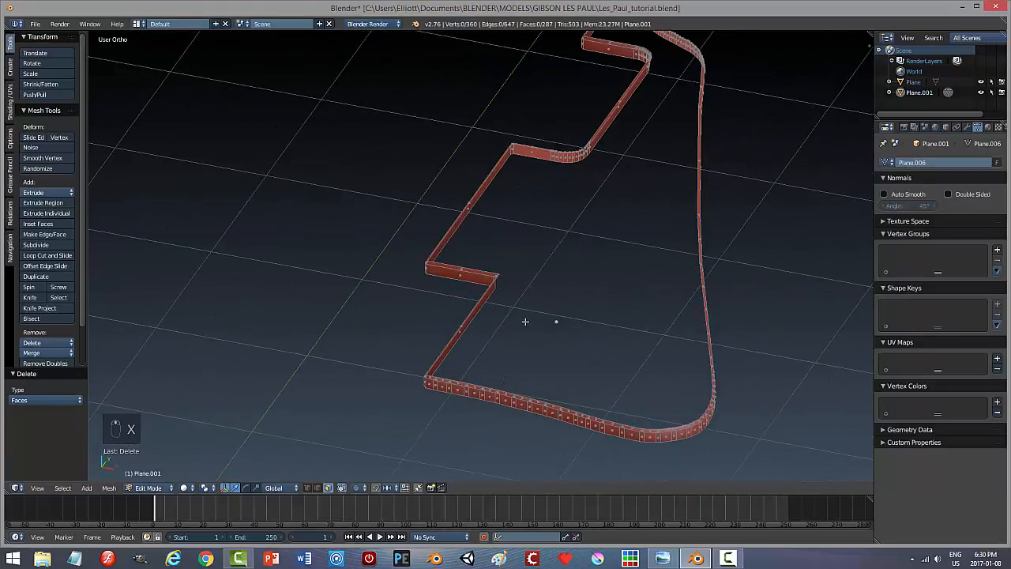
key(ctrl+Tab)
click(483, 312)
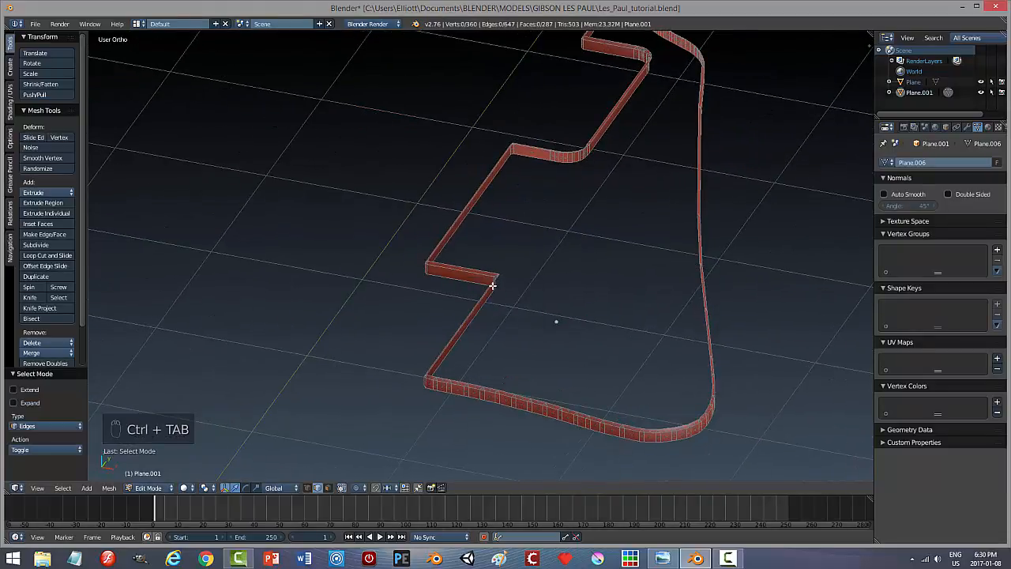
scroll(533, 306, up, 6)
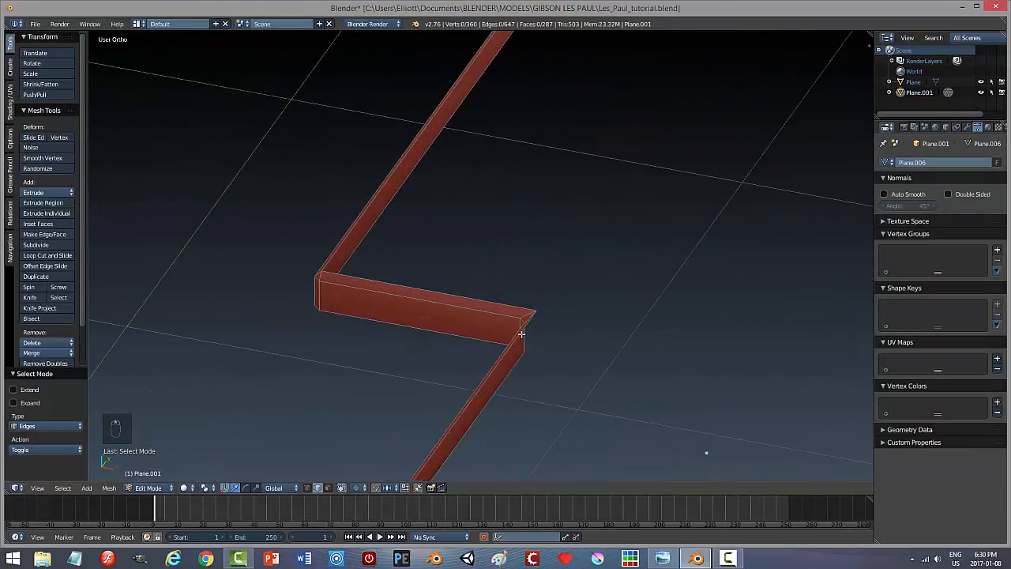
alt+right_click(520, 333)
key(f)
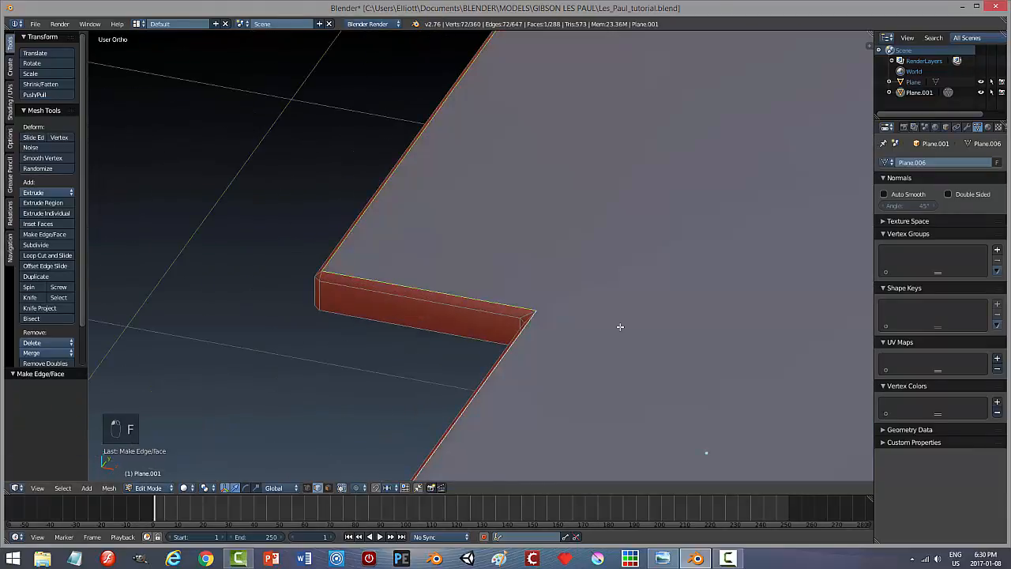
scroll(620, 326, down, 5)
scroll(654, 323, down, 1)
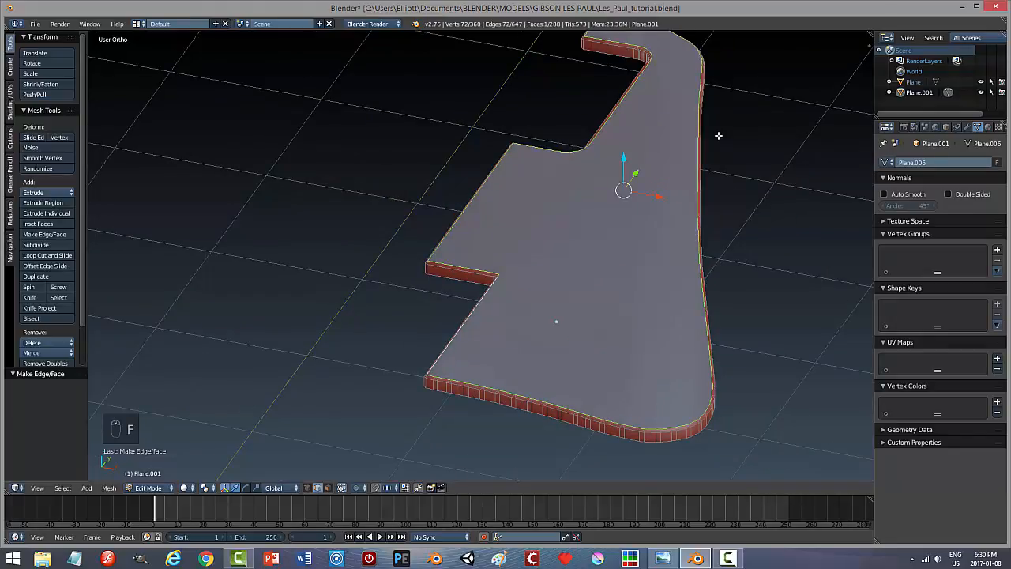
Clear the mesh selection, return to Object Mode and shade the pickguard flat.
key(a)
key(Tab)
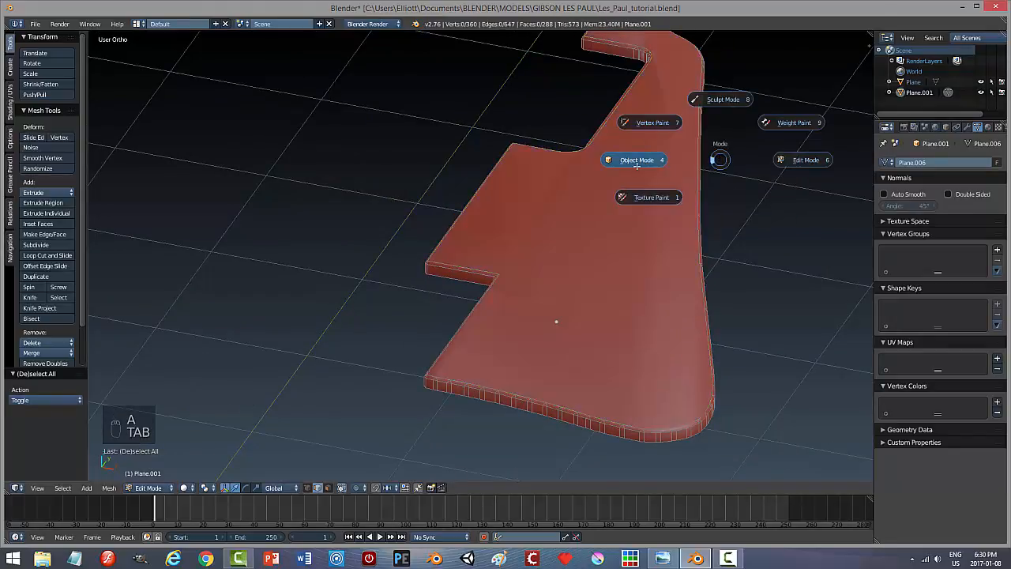
click(59, 190)
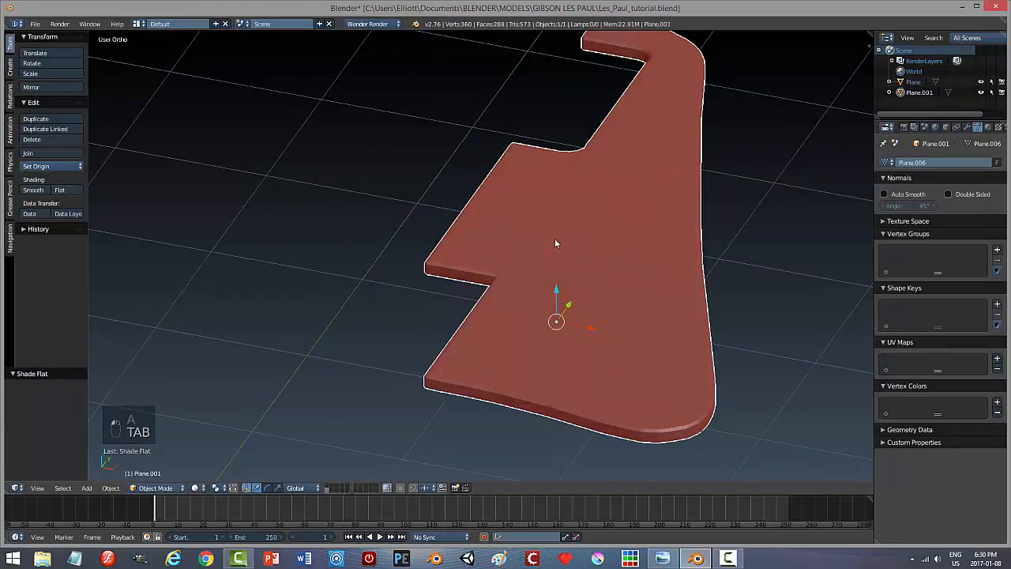
Fill the pickguard's open underside with a face from its lower outline edge loop and return to Object Mode.
mouse_move(555, 240)
middle_down()
mouse_move(612, 251)
mouse_move(604, 238)
mouse_move(638, 273)
mouse_move(571, 219)
mouse_move(580, 188)
mouse_move(604, 274)
mouse_move(599, 299)
mouse_move(613, 221)
mouse_move(615, 237)
middle_up()
scroll(605, 239, down, 5)
scroll(603, 280, up, 3)
key(Tab)
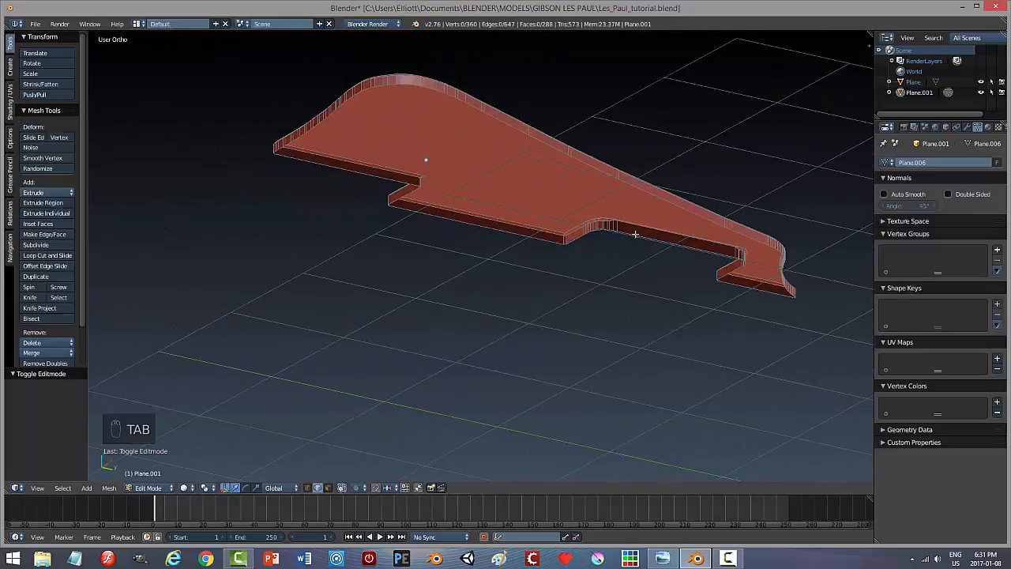
alt+right_click(495, 117)
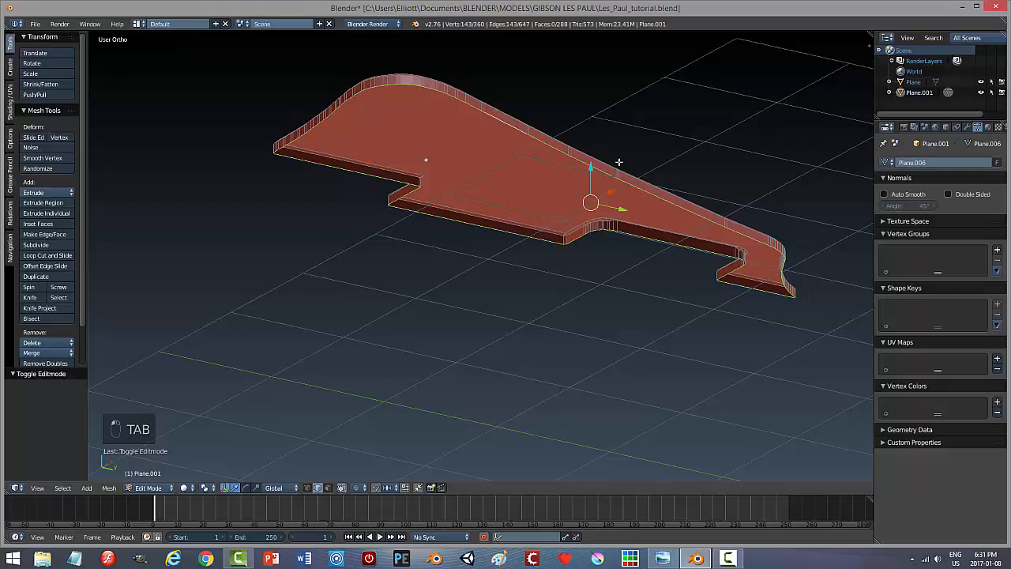
key(f)
key(a)
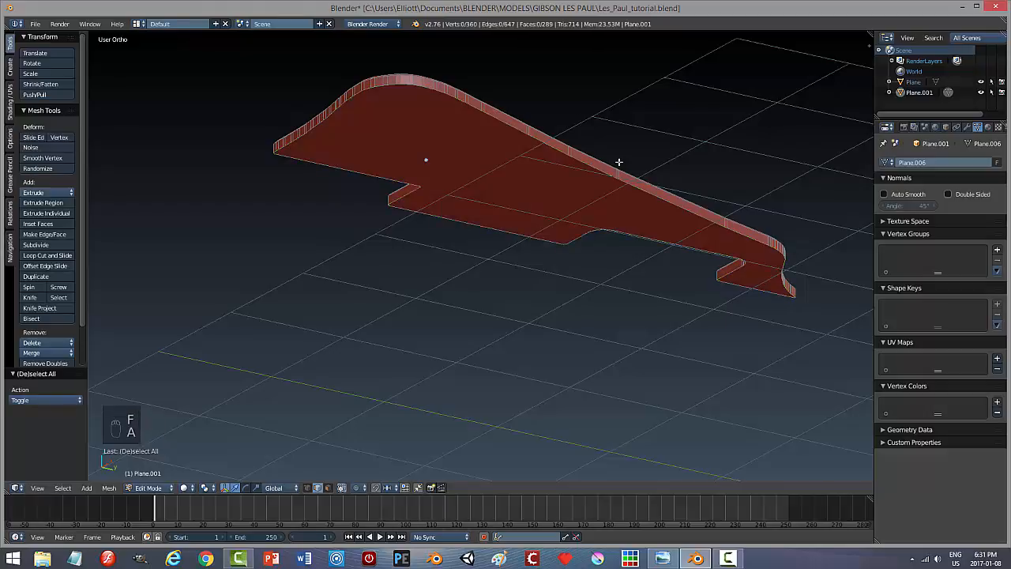
key(Tab)
Deselect the pickguard and show the guitar body's layer together with the pickguard's layer.
middle_drag(622, 144, 623, 201)
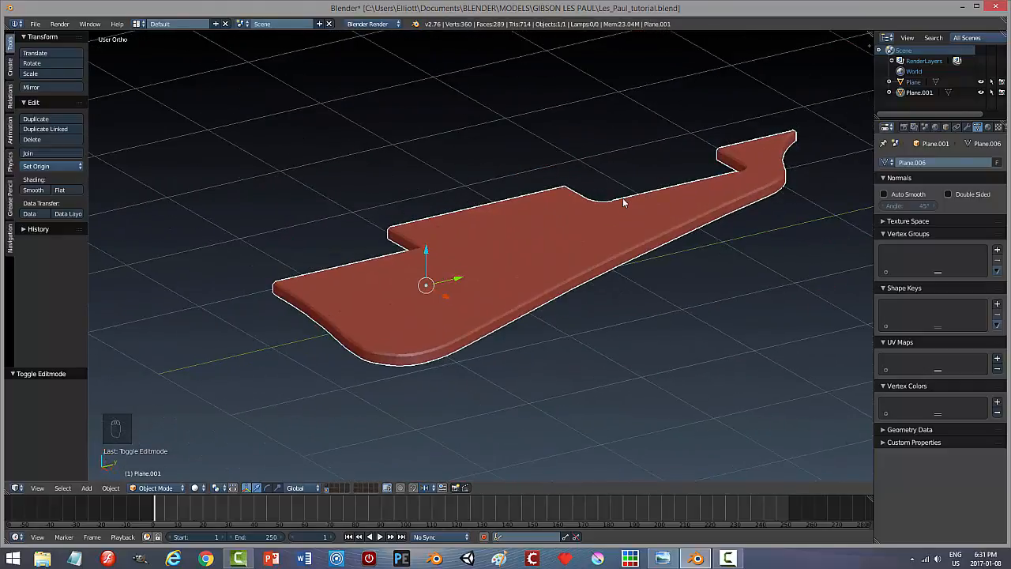
scroll(624, 204, down, 3)
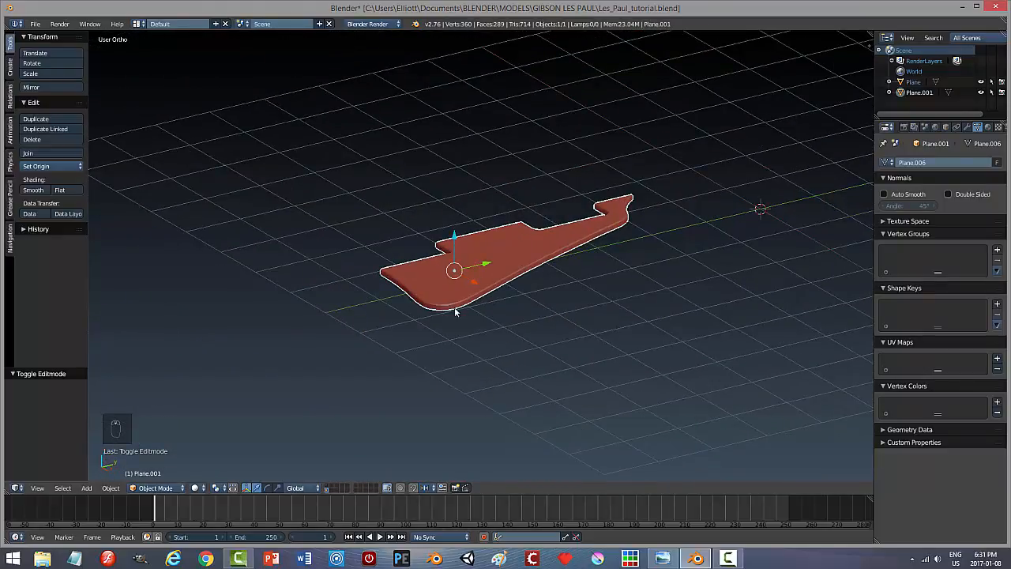
middle_drag(613, 276, 575, 309)
key(a)
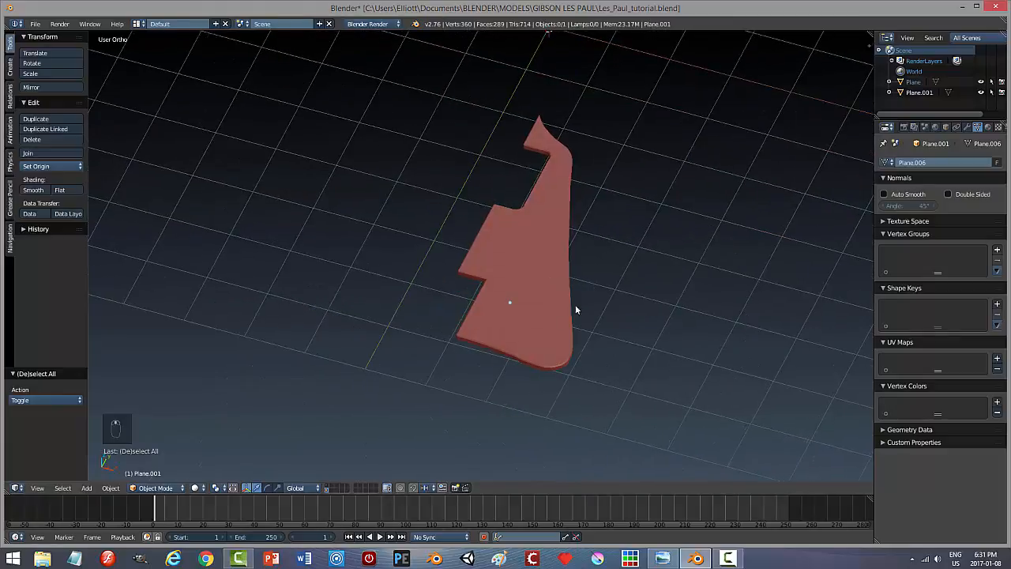
shift+click(332, 486)
middle_drag(665, 322, 630, 317)
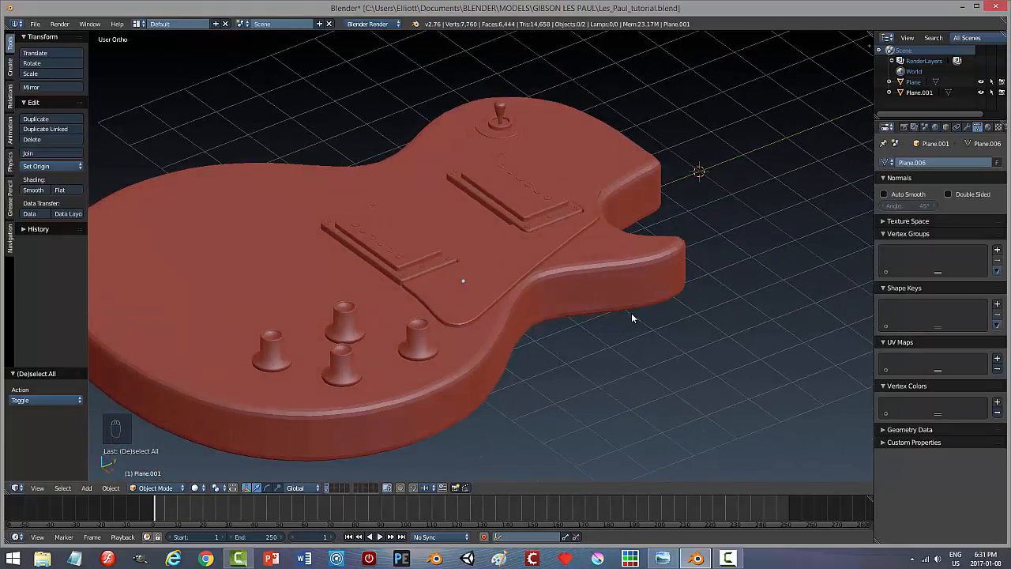
Move the pickguard object onto the first layer together with the guitar body, deselect everything and save the file.
click(327, 488)
right_click(476, 293)
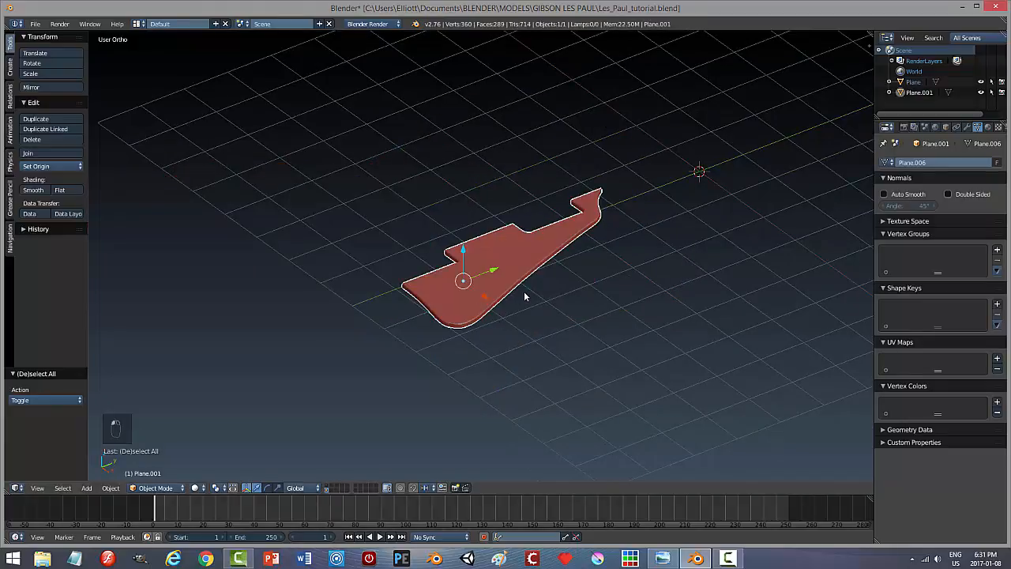
key(m)
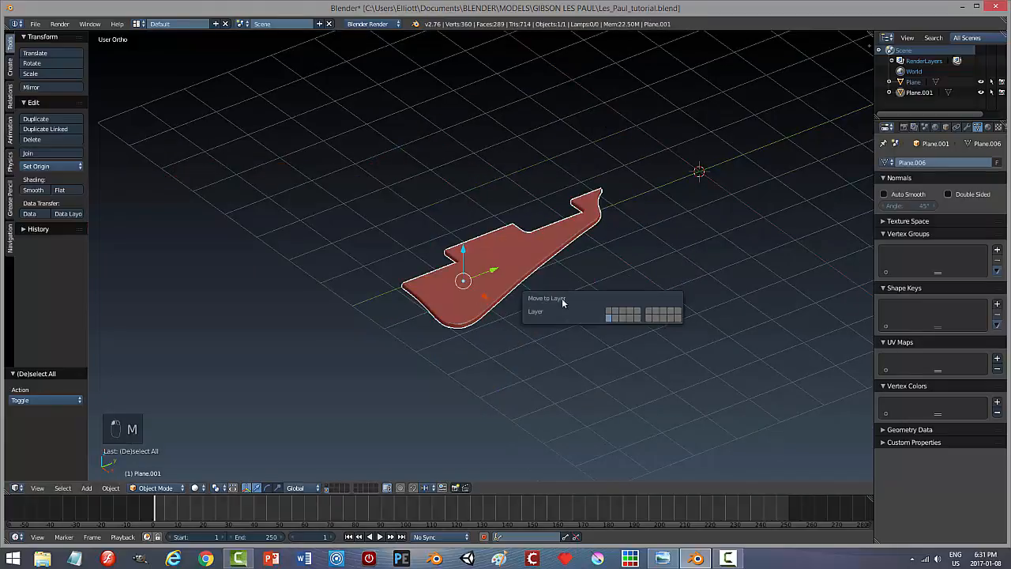
click(607, 313)
click(327, 485)
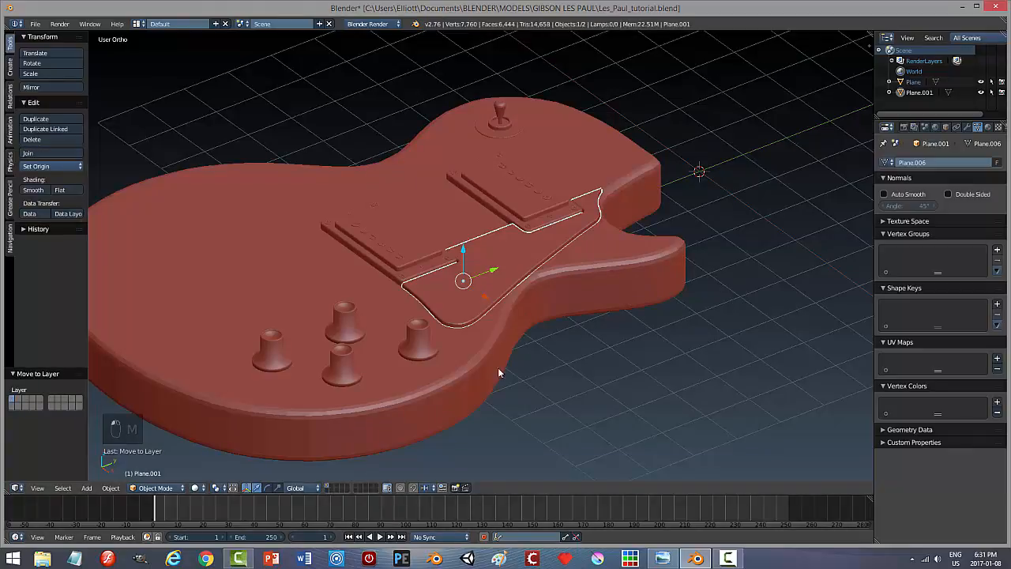
key(a)
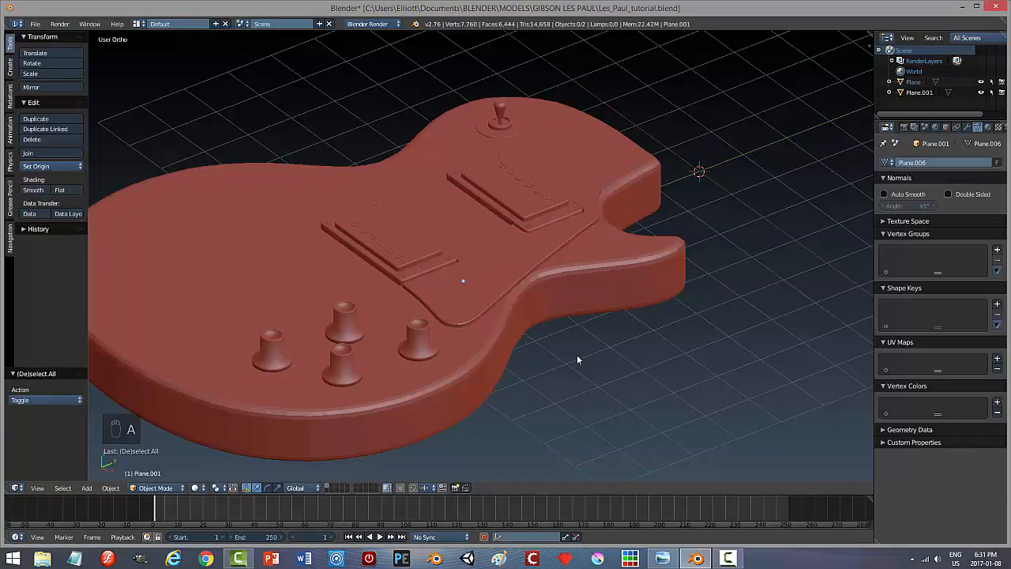
key(ctrl+s)
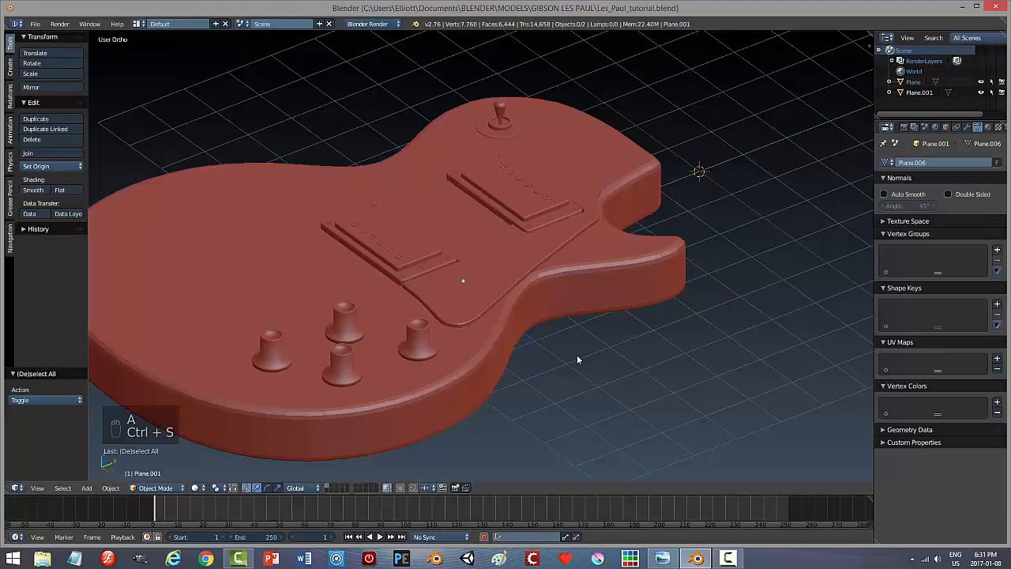
Show the guitar from the top in wireframe and enter Edit Mode on the body mesh.
middle_drag(548, 360, 646, 346)
key(KP_7)
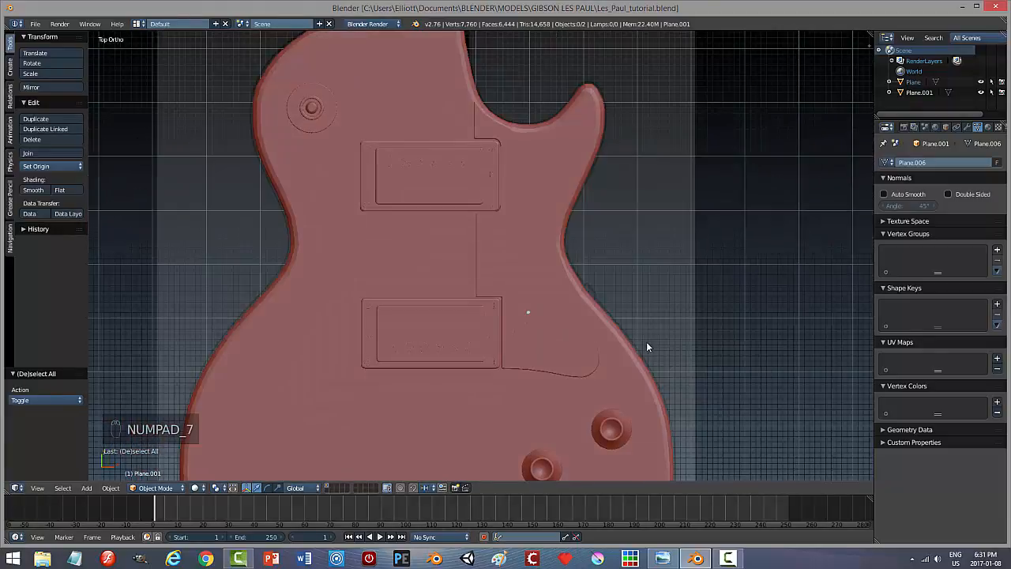
key(z)
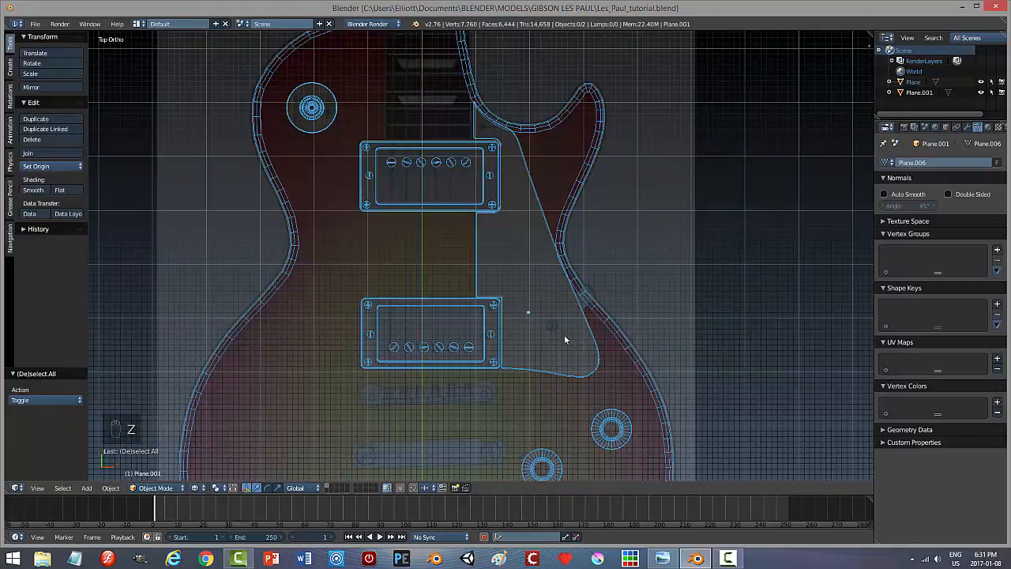
scroll(564, 336, up, 3)
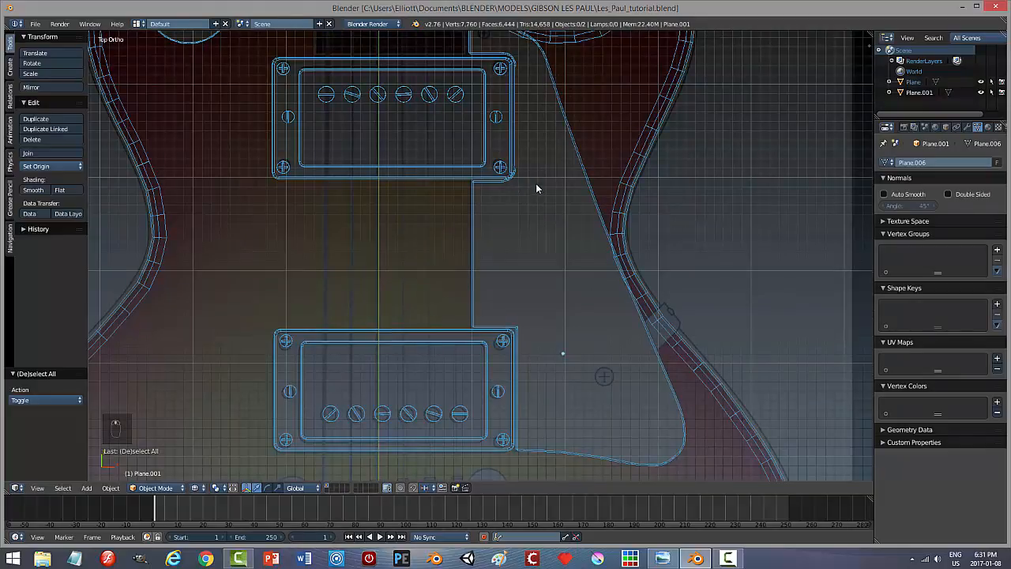
shift+middle_drag(535, 183, 523, 204)
right_click(479, 215)
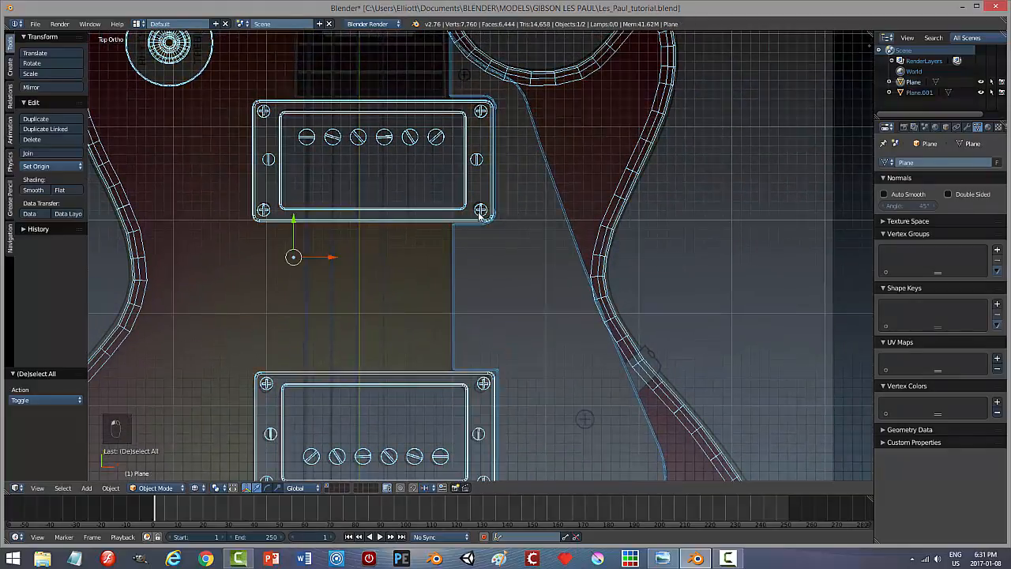
key(Tab)
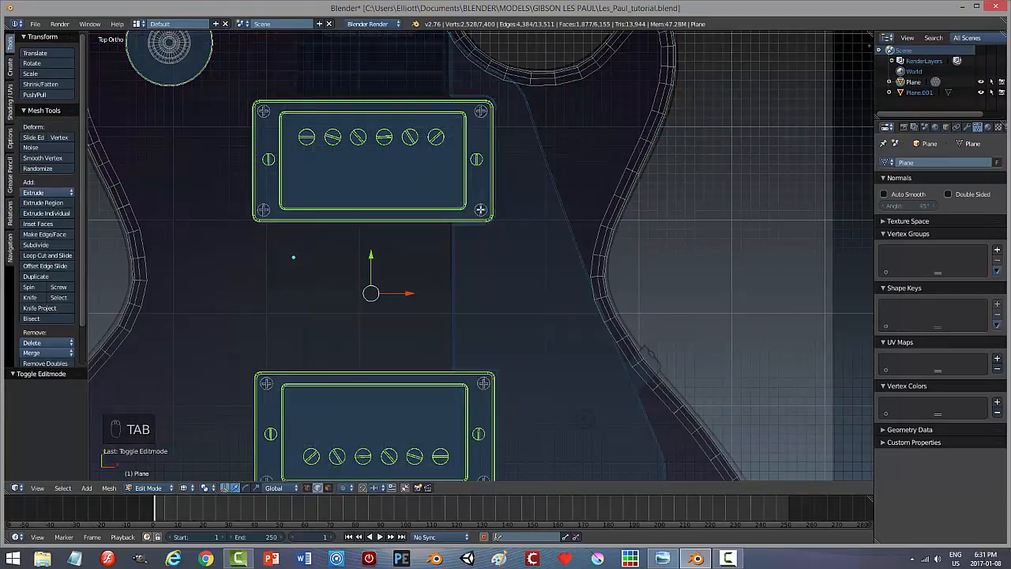
Duplicate in place the whole cross-head screw at the neck pickup's lower-right corner, using face selection and linked geometry.
mouse_move(531, 270)
middle_down()
mouse_move(517, 183)
mouse_move(544, 217)
mouse_move(545, 258)
middle_up()
scroll(517, 237, up, 5)
key(ctrl+Tab)
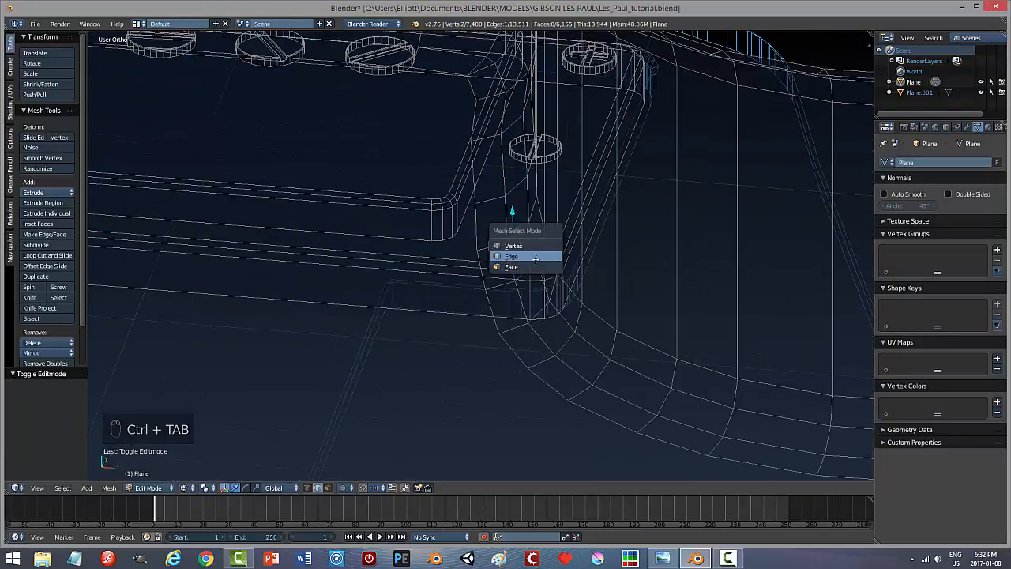
click(530, 265)
right_click(519, 242)
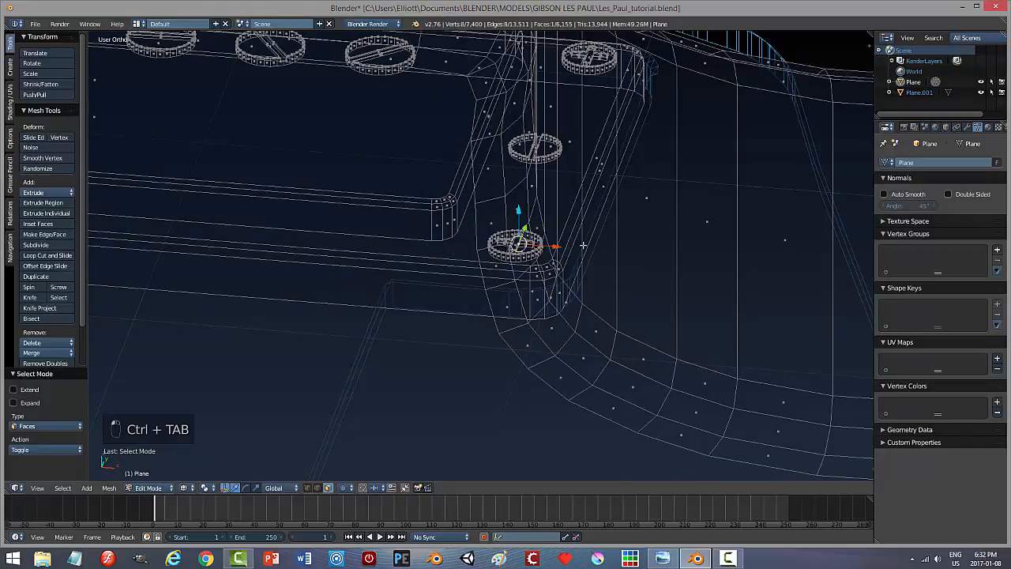
key(ctrl+l)
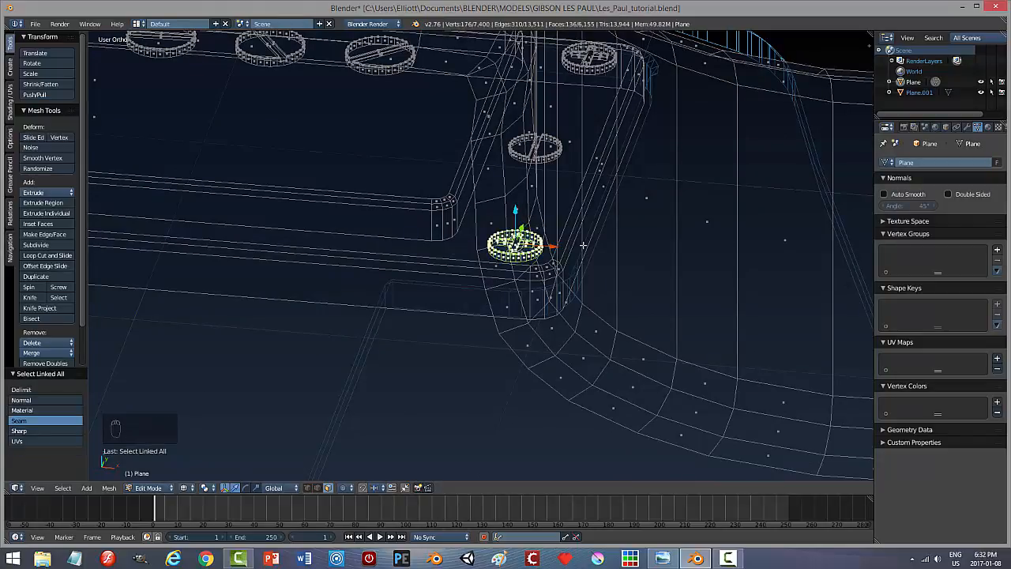
key(shift+d)
right_click(583, 246)
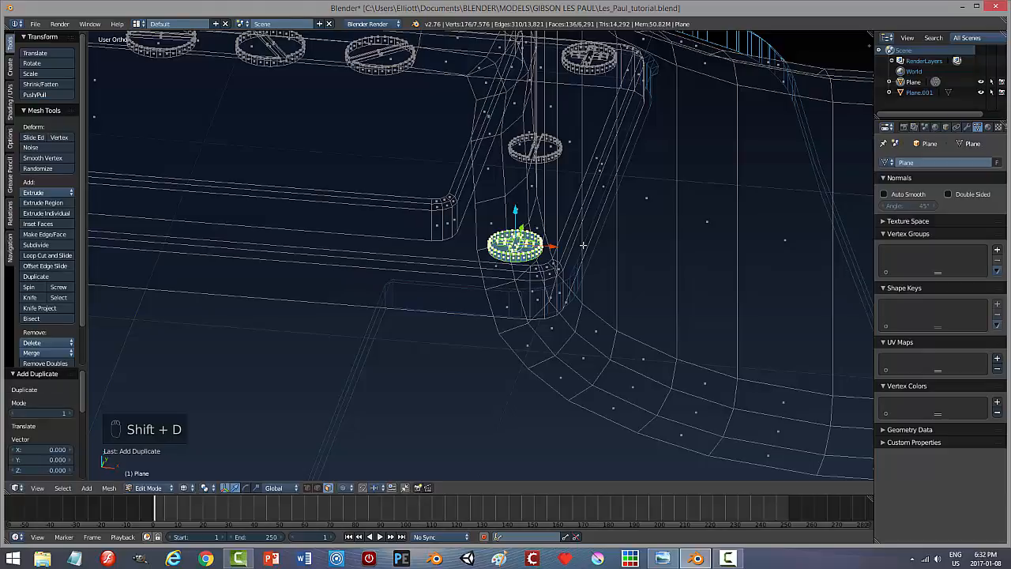
Separate the duplicated screw from the body mesh into its own object and return to Object Mode.
key(p)
click(583, 246)
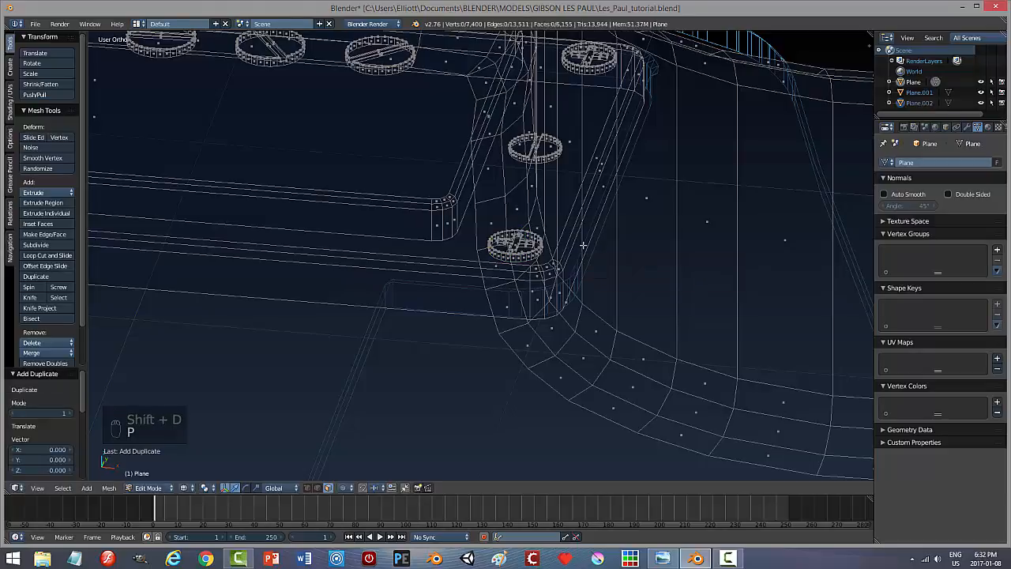
key(Tab)
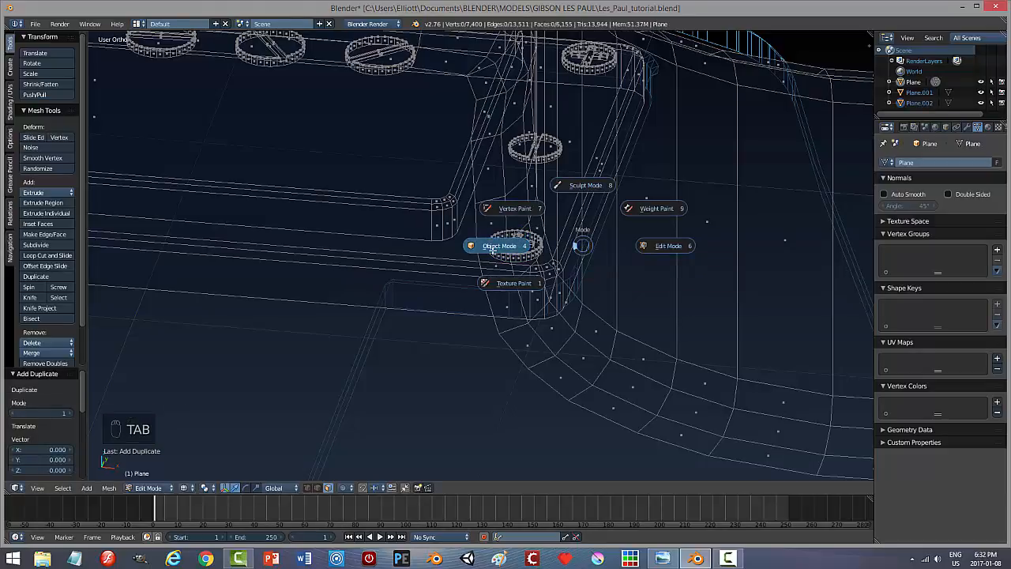
click(447, 236)
Select the separated screw in solid shading and set its origin to its geometry.
right_click(519, 247)
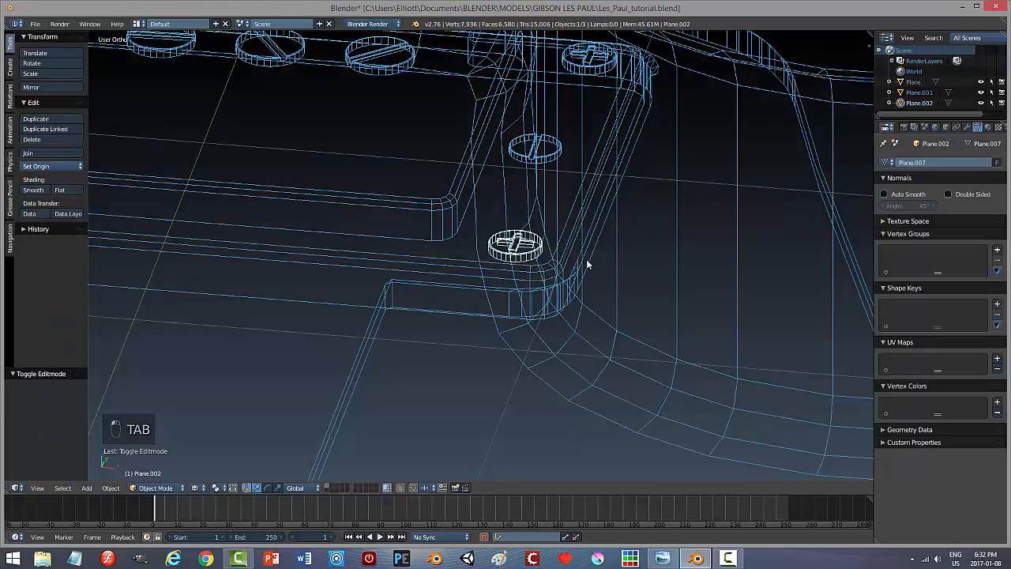
key(z)
click(587, 319)
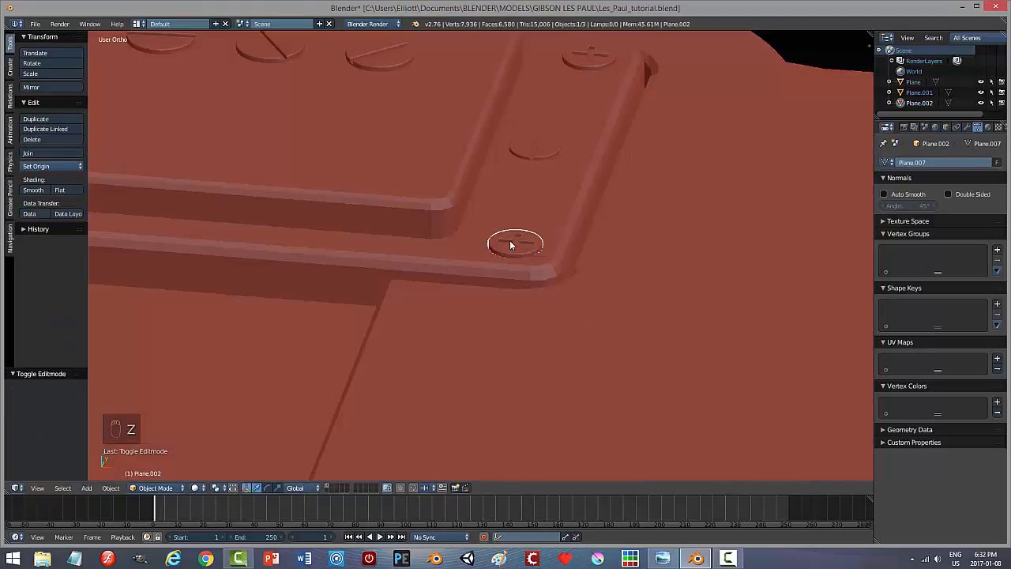
right_click(513, 246)
right_click(518, 247)
scroll(613, 285, down, 6)
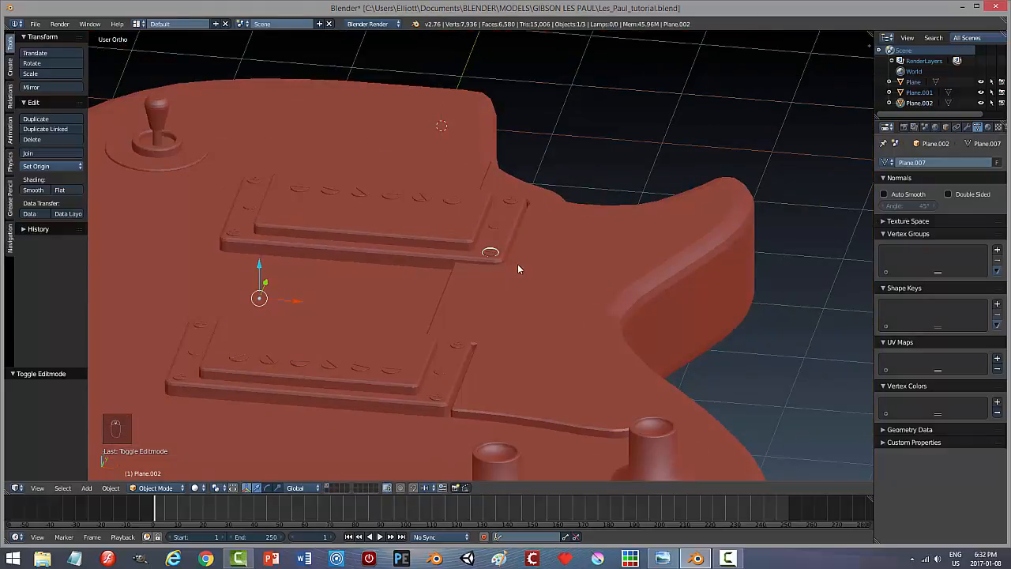
click(48, 165)
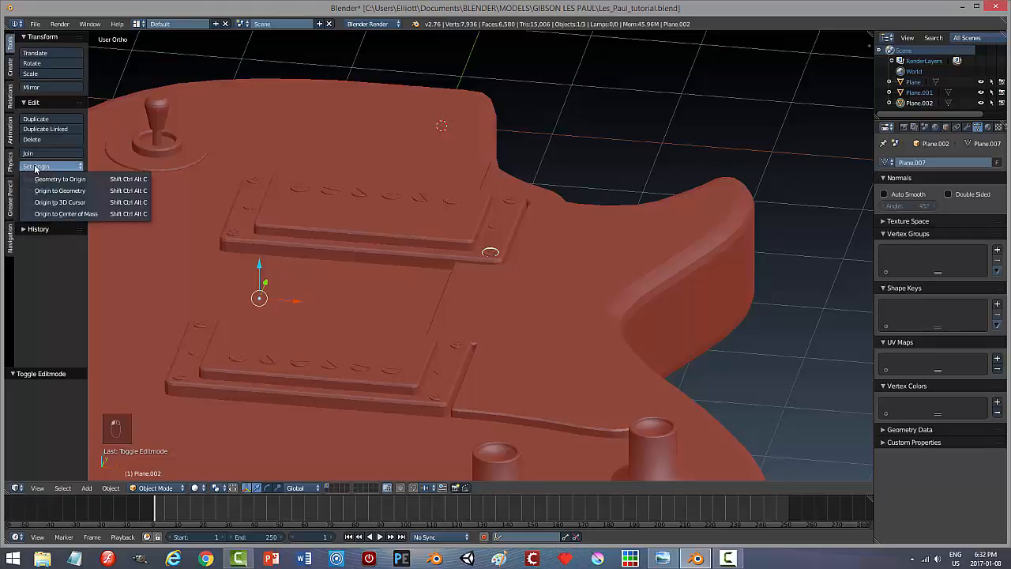
click(47, 189)
Raise the separated screw slightly and shift it about 0.404 along X off the pickup onto the pickguard.
drag(490, 220, 491, 206)
drag(525, 237, 570, 243)
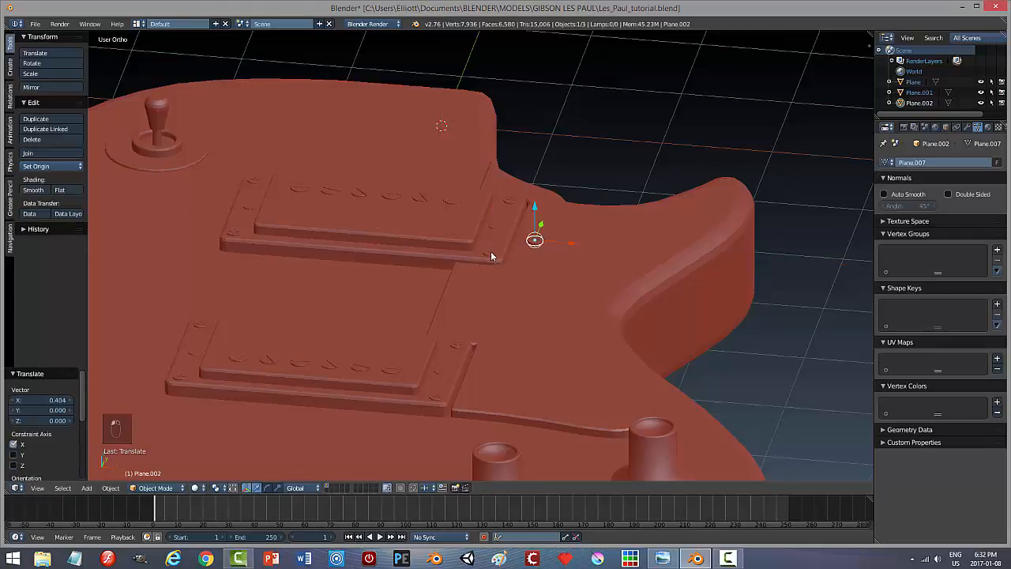
right_click(509, 277)
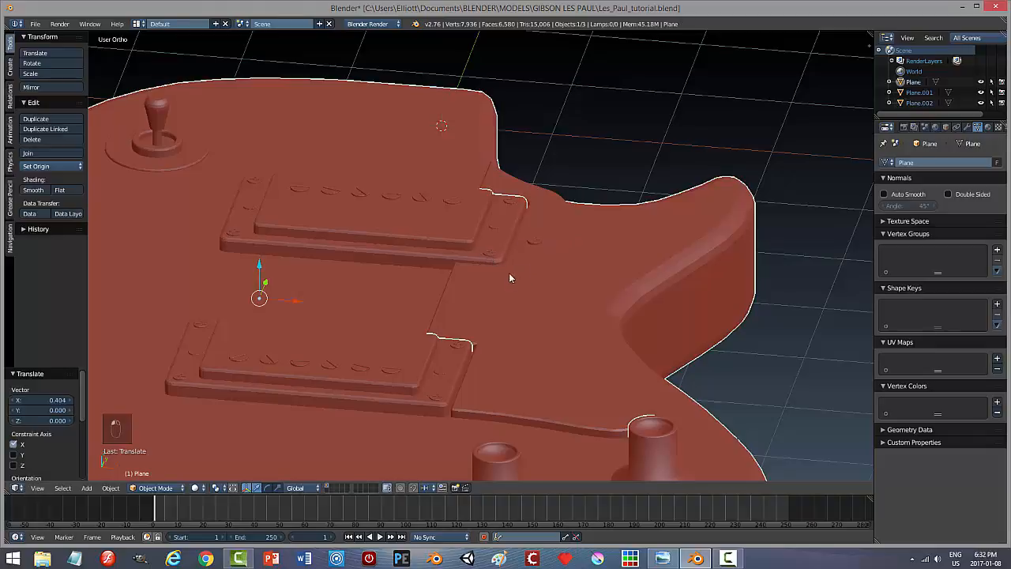
right_click(537, 242)
Align the screw with the reference screw at the pickguard's upper tip, moving it about 1.462 along Y and -0.58 along X.
key(KP_7)
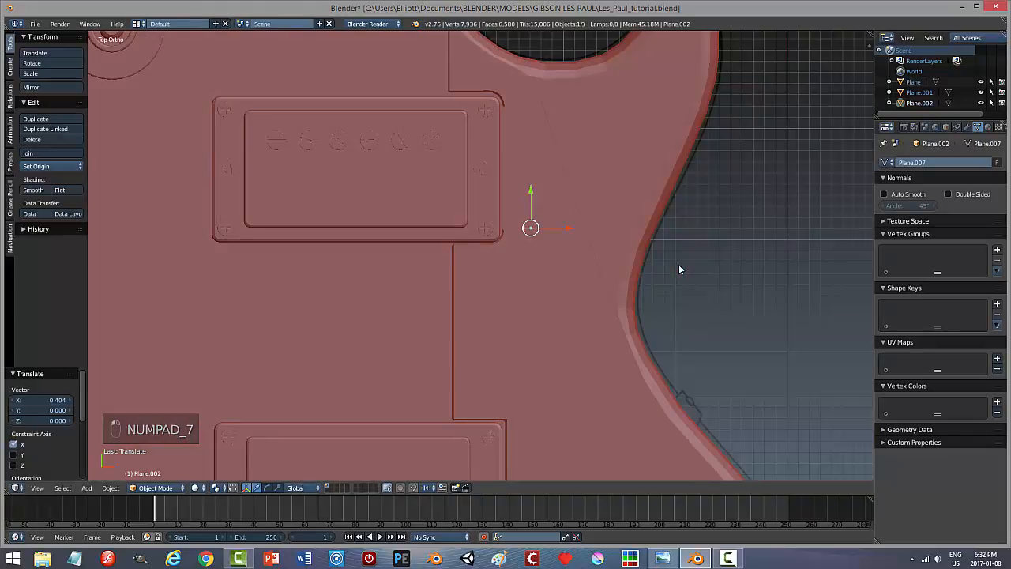
key(z)
click(764, 267)
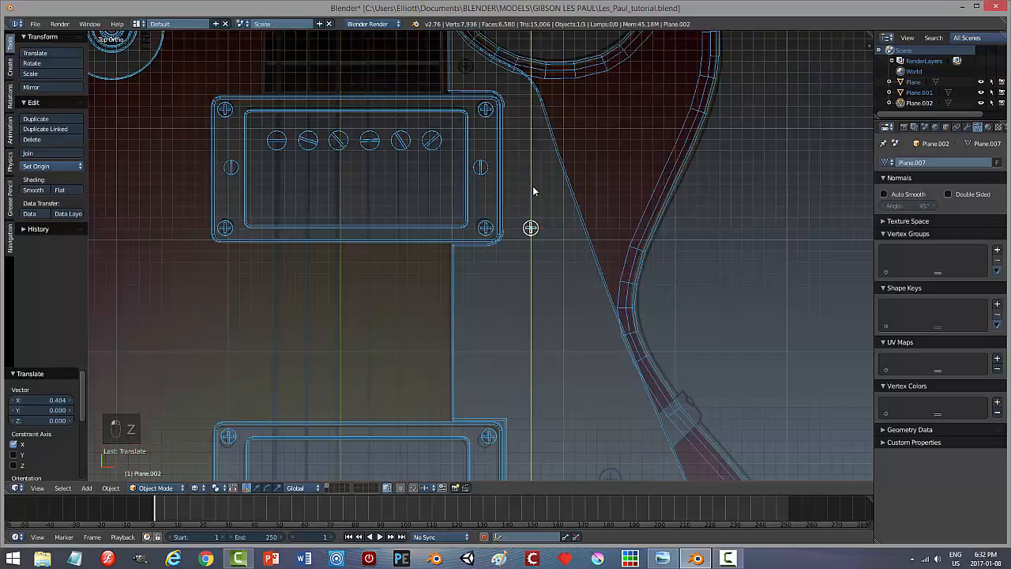
drag(531, 192, 514, 14)
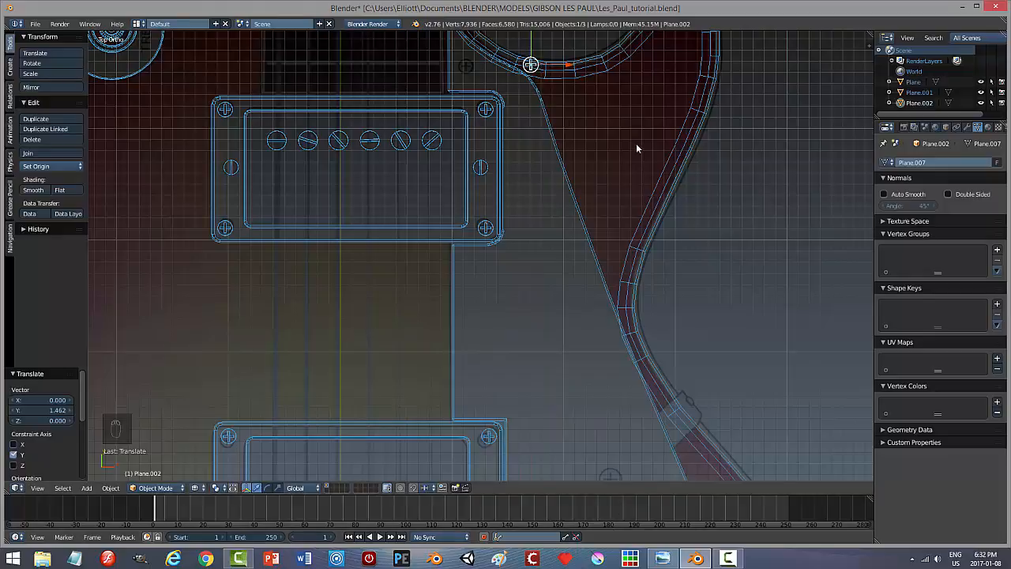
shift+middle_drag(636, 148, 606, 302)
drag(568, 252, 501, 254)
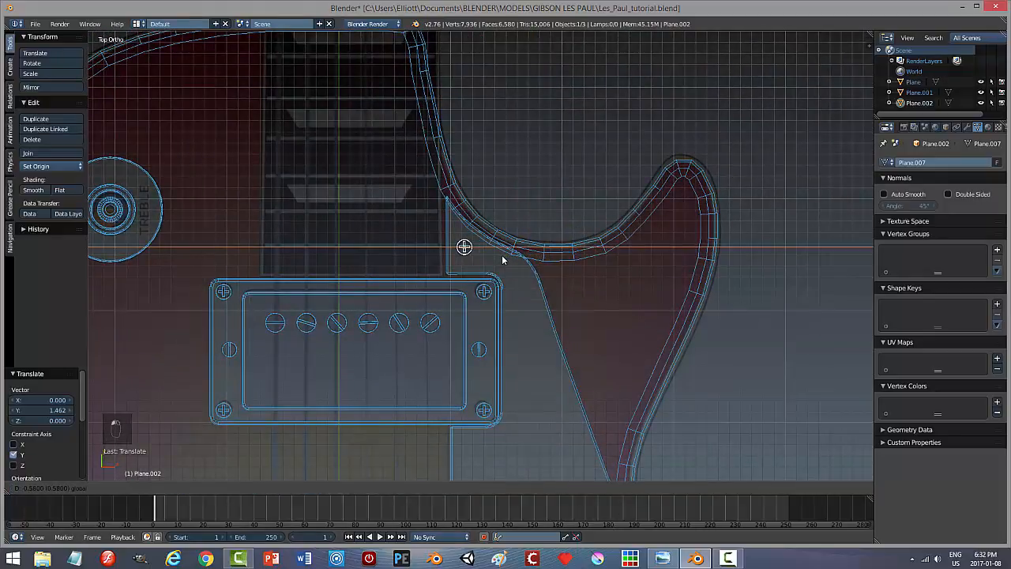
scroll(524, 273, up, 5)
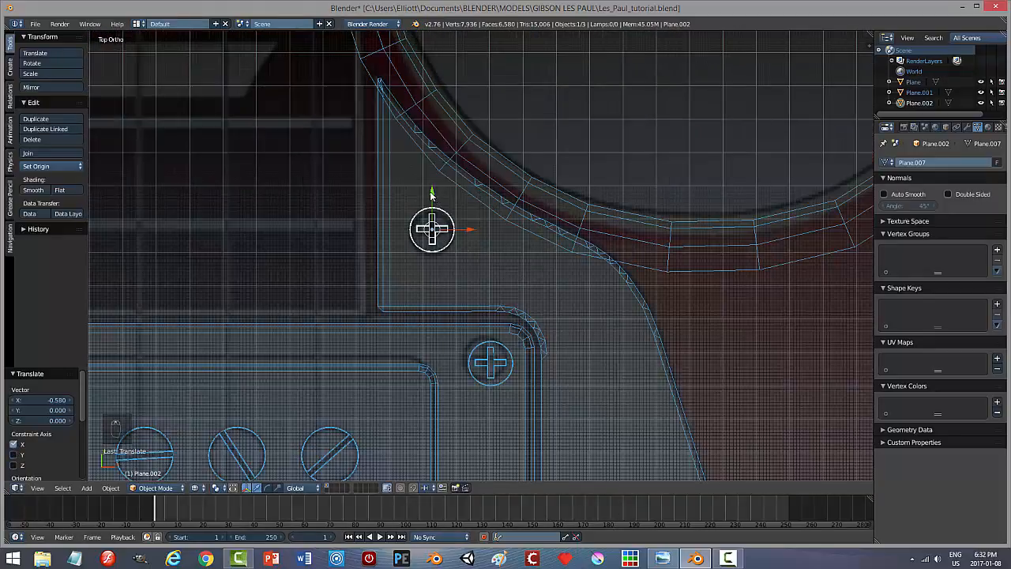
drag(431, 193, 432, 197)
Duplicate the pickguard screw and move the copy about -3.837 along Y, down beside the bridge pickup.
scroll(562, 307, down, 8)
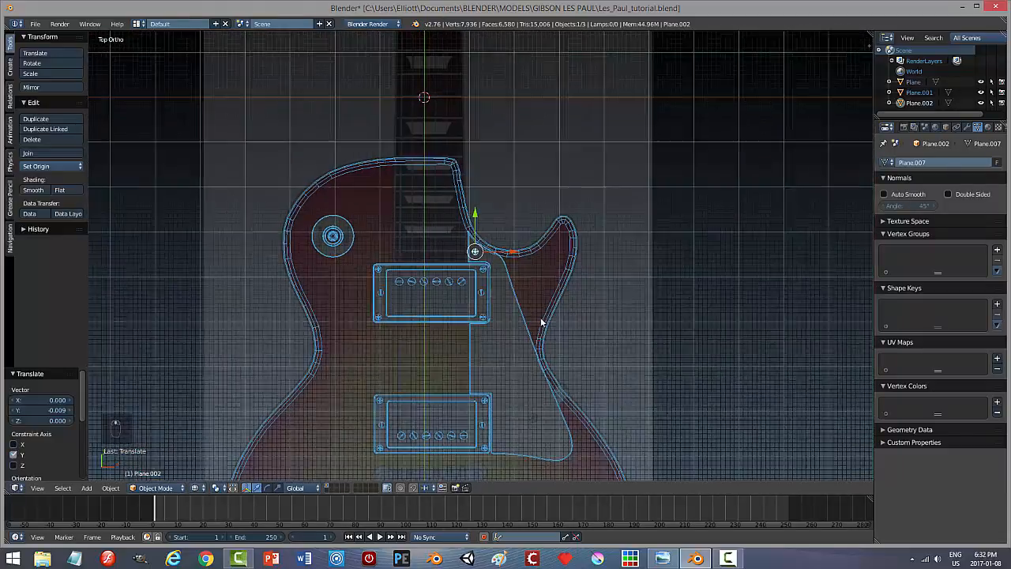
shift+middle_drag(541, 322, 540, 286)
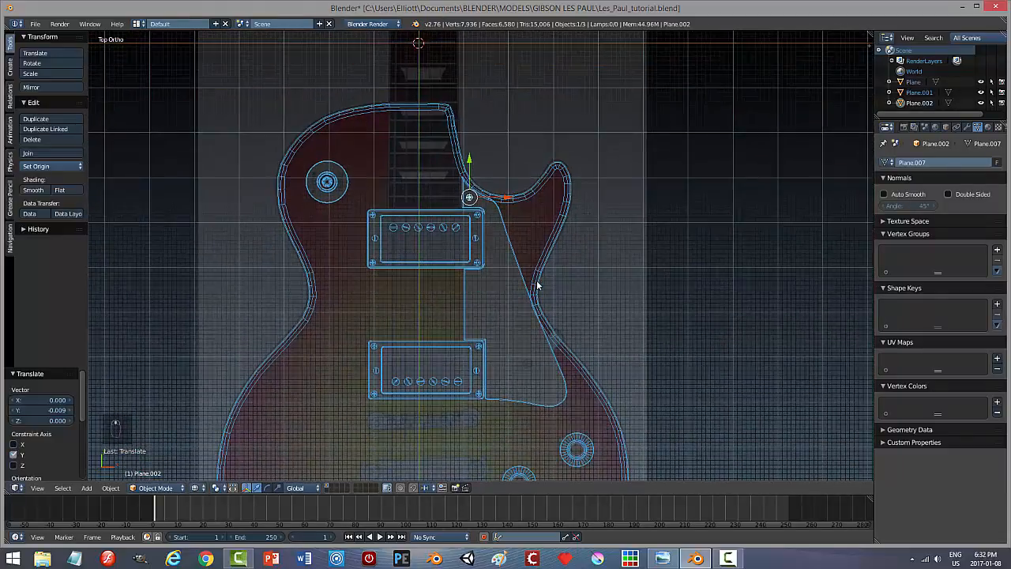
key(shift+d)
right_click(539, 286)
drag(469, 161, 518, 370)
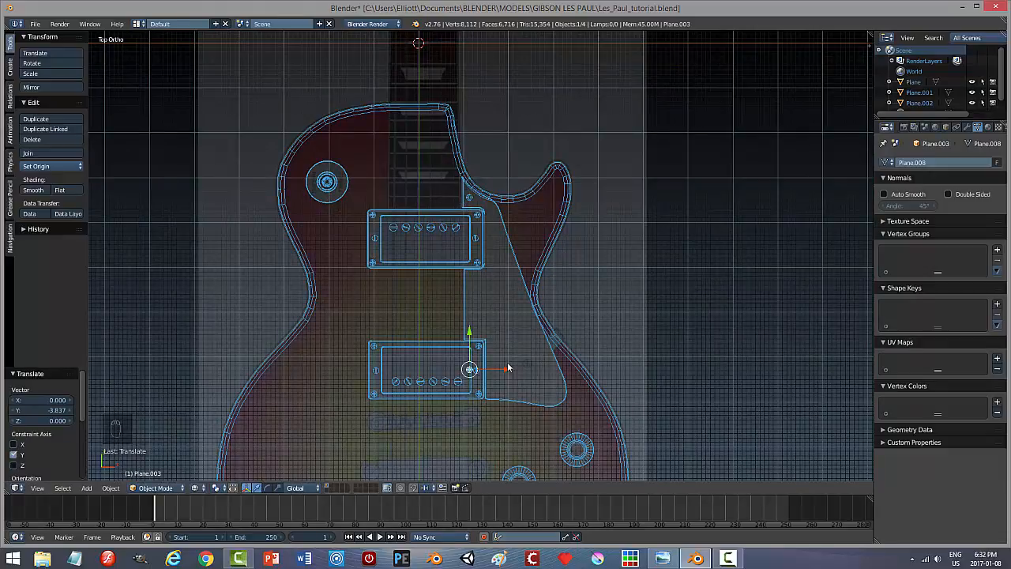
Move the copied screw onto the lower part of the pickguard, shifting it about 1.138 and 0.141 along X and 0.094 along Y.
right_drag(507, 368, 592, 366)
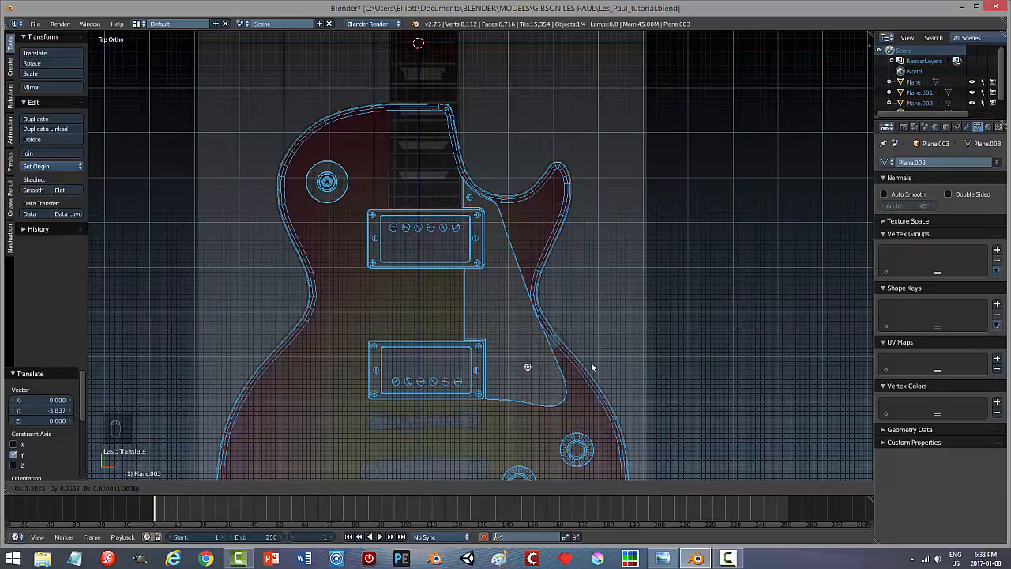
right_click(607, 364)
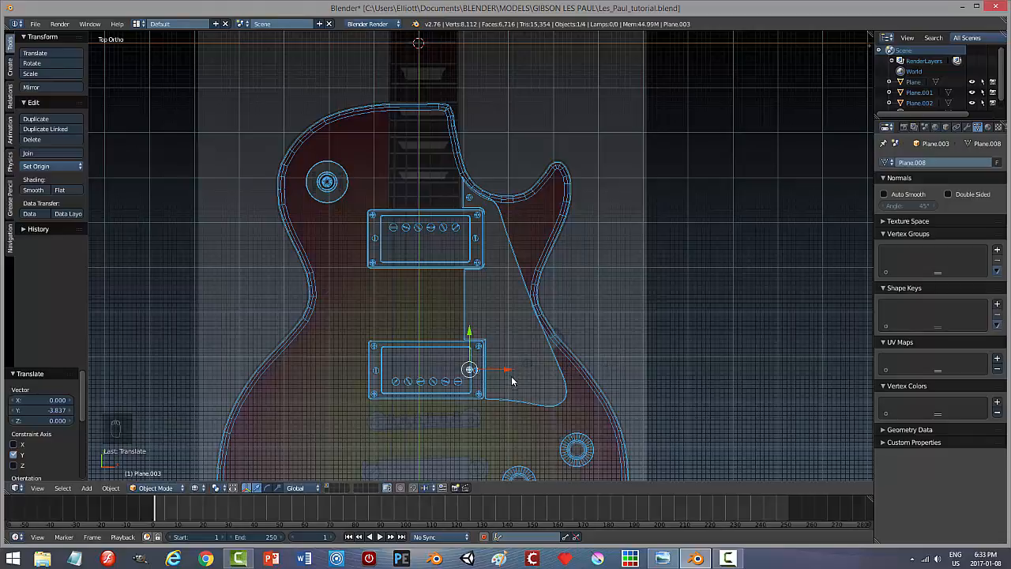
drag(509, 370, 561, 375)
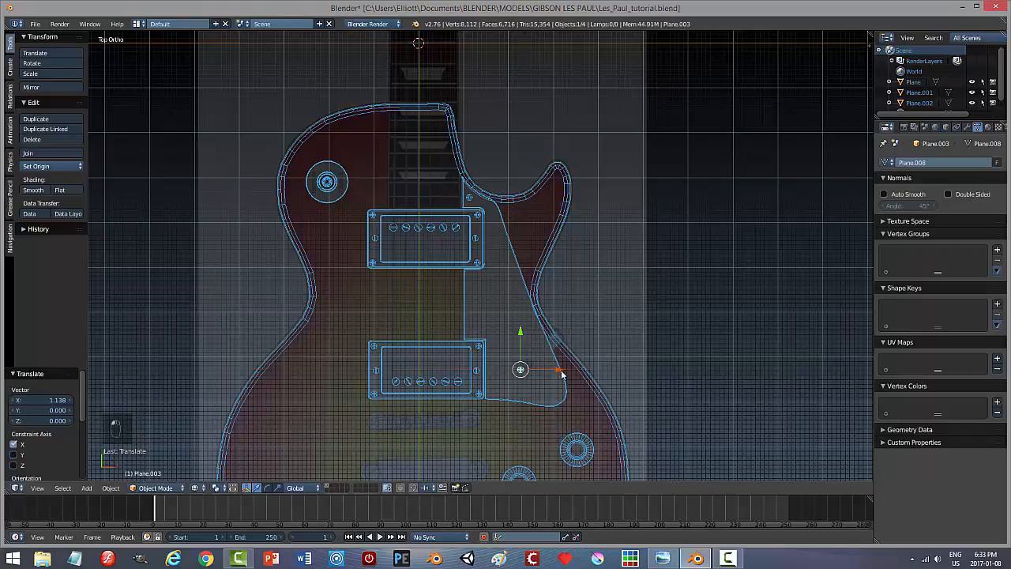
drag(521, 330, 521, 326)
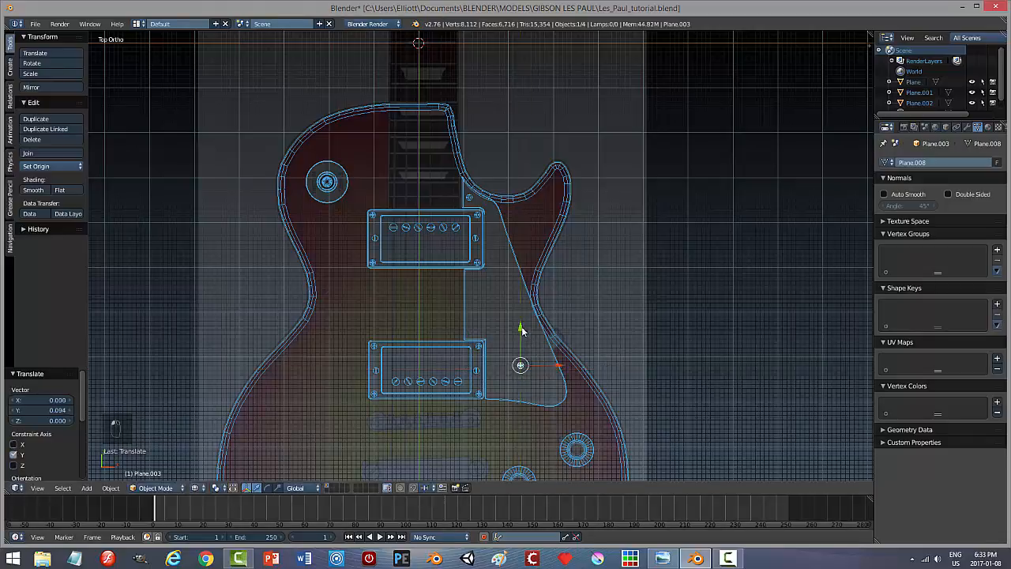
drag(559, 367, 567, 366)
Center the copied screw on its reference screw, nudging it slightly up along Y and about 0.017 along X.
key(KP_Decimal)
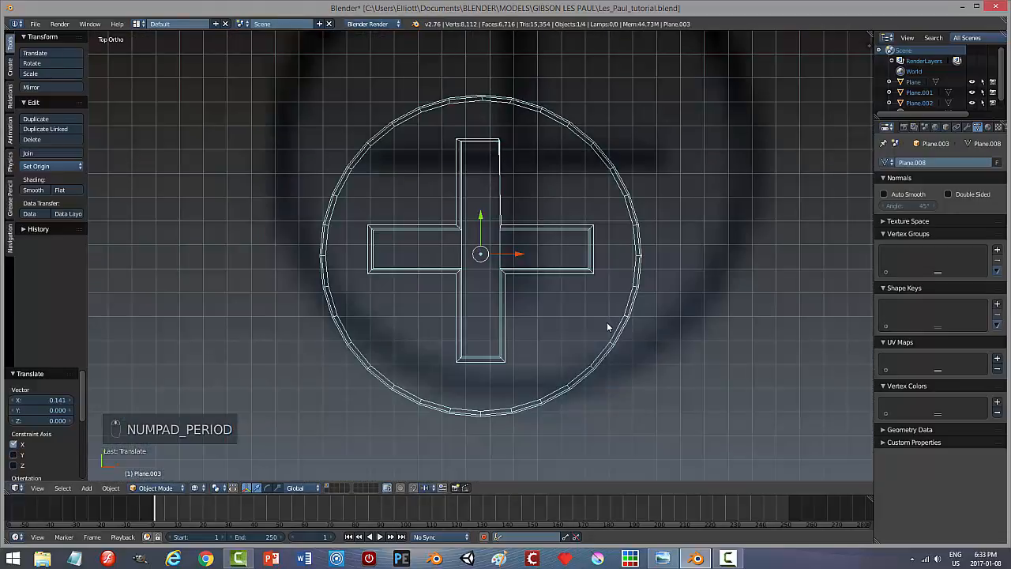
scroll(606, 323, down, 8)
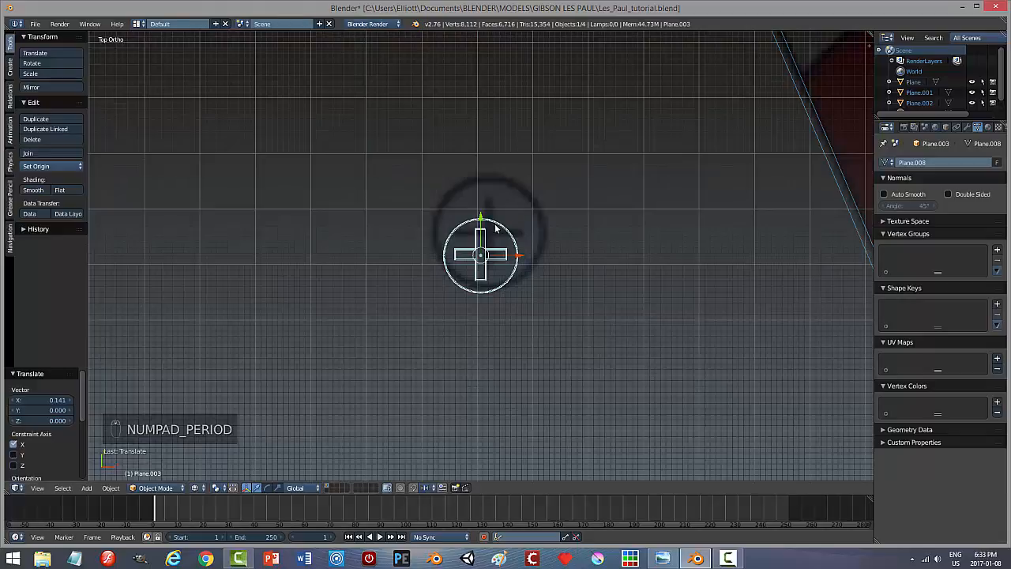
drag(480, 221, 480, 198)
drag(520, 232, 531, 229)
Compare the sizes of the pickguard screws and pickup screws with the reference image.
scroll(583, 229, down, 7)
shift+middle_drag(533, 173, 634, 444)
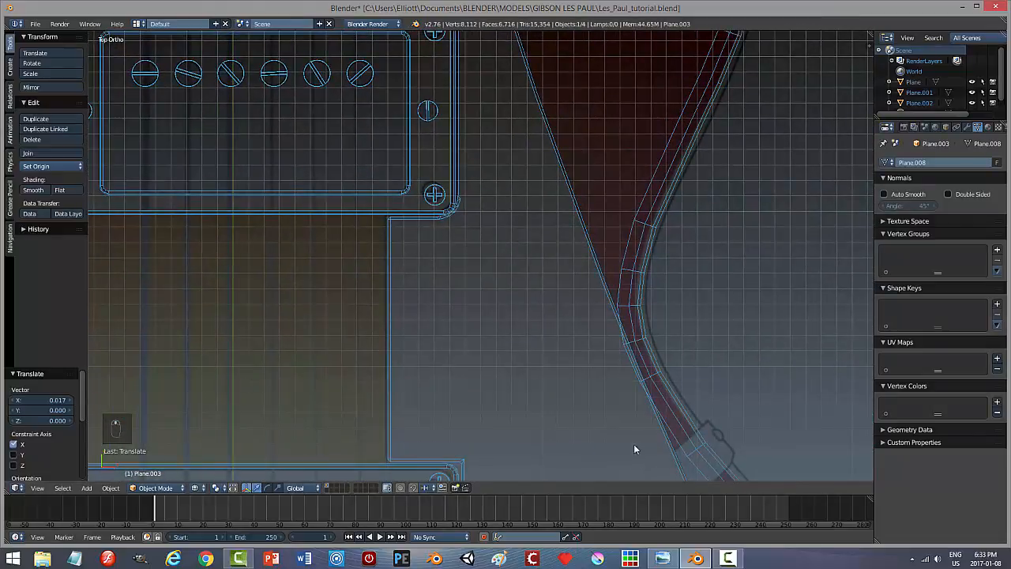
shift+middle_drag(495, 234, 523, 432)
scroll(501, 236, up, 3)
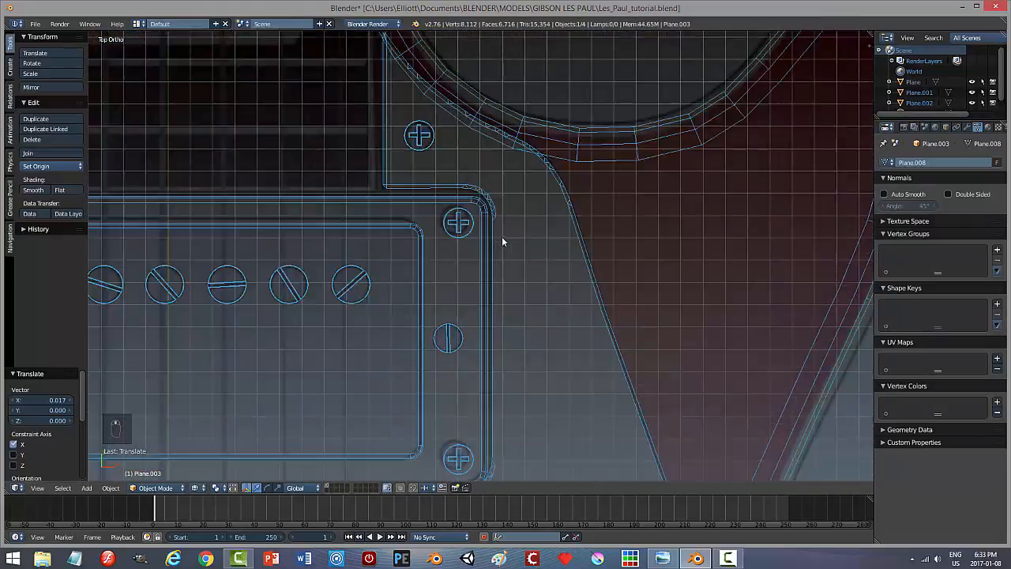
shift+middle_drag(509, 209, 546, 279)
scroll(570, 284, down, 8)
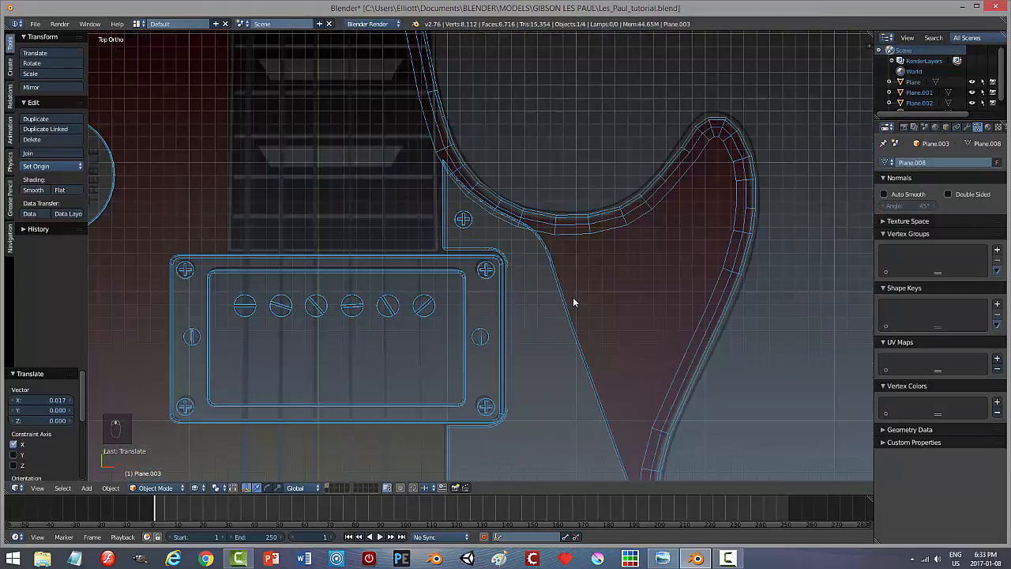
scroll(589, 344, up, 2)
scroll(574, 349, up, 5)
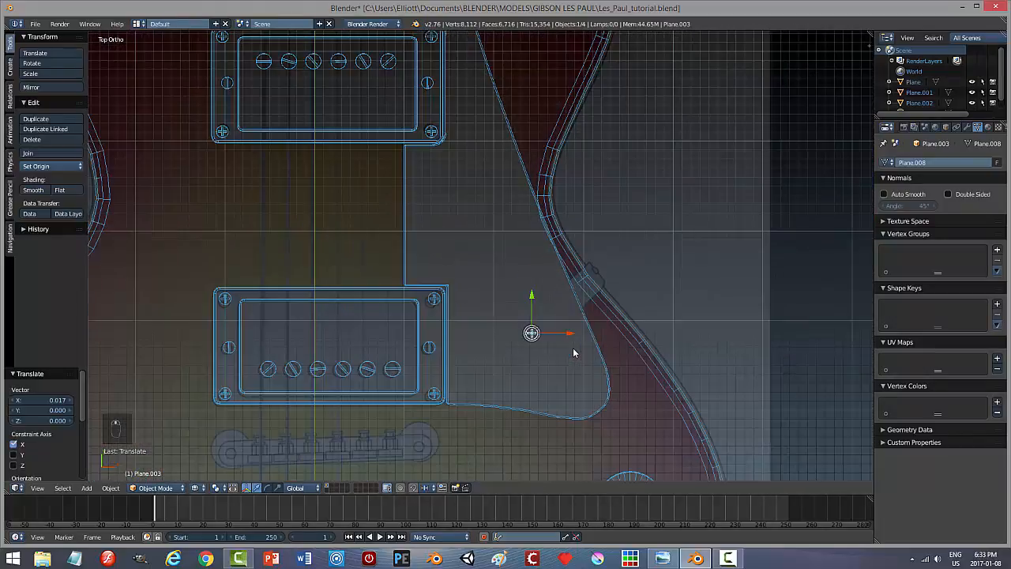
Scale the lower pickguard screw by about 1.494 to match the outline of the reference screw.
shift+middle_drag(586, 398, 511, 211)
scroll(546, 297, up, 5)
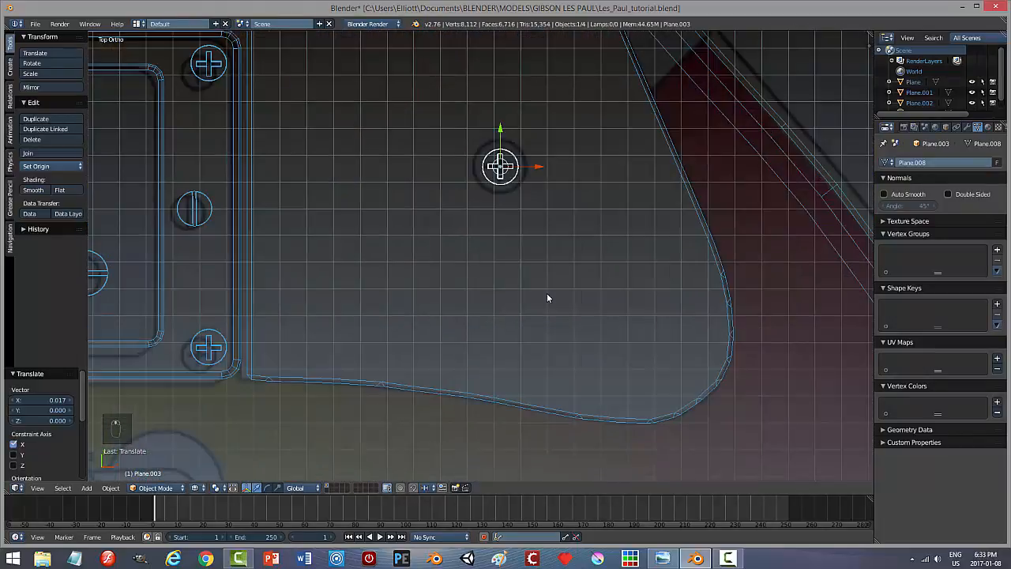
shift+middle_drag(571, 228, 561, 323)
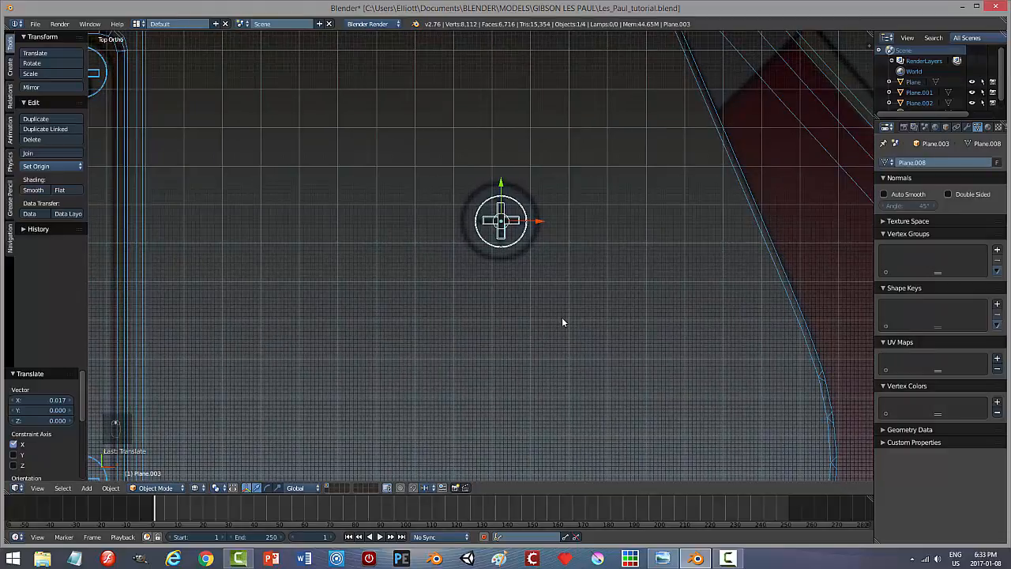
key(s)
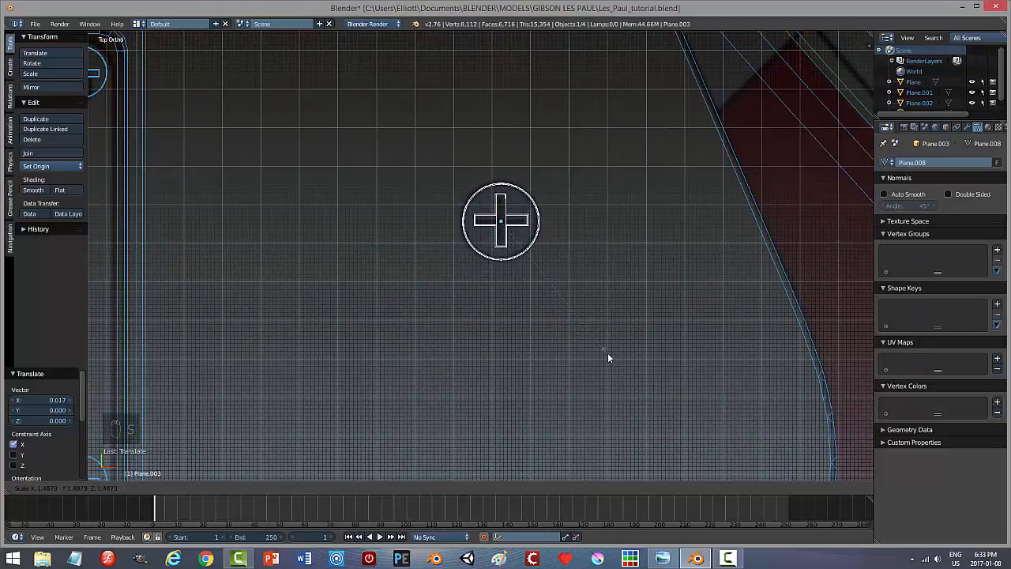
click(608, 353)
scroll(654, 350, down, 4)
scroll(653, 352, down, 4)
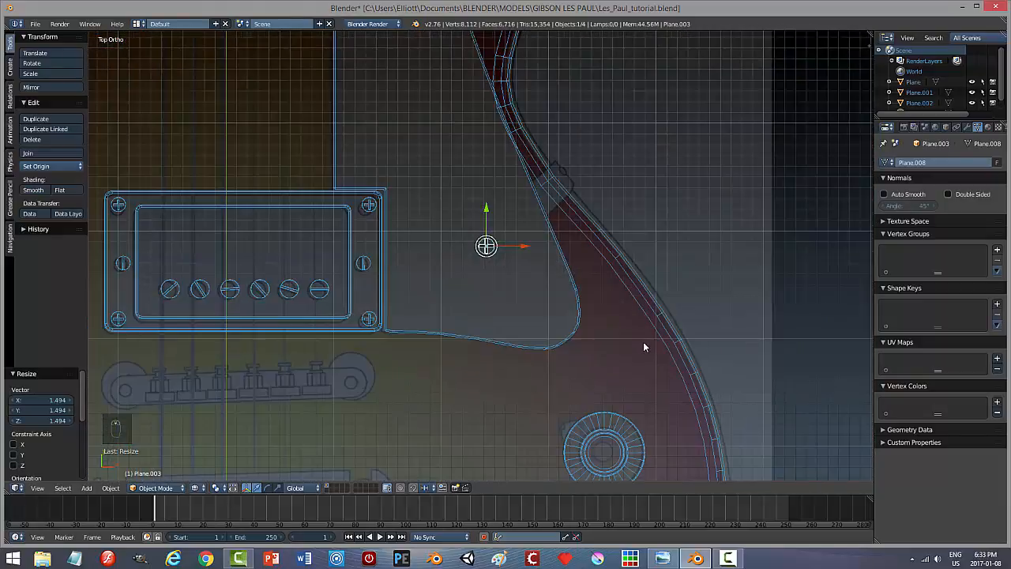
Add the upper pickguard screw to the selection, switch to solid shading and lower both screws about 0.195 along Z.
shift+middle_drag(460, 151, 464, 226)
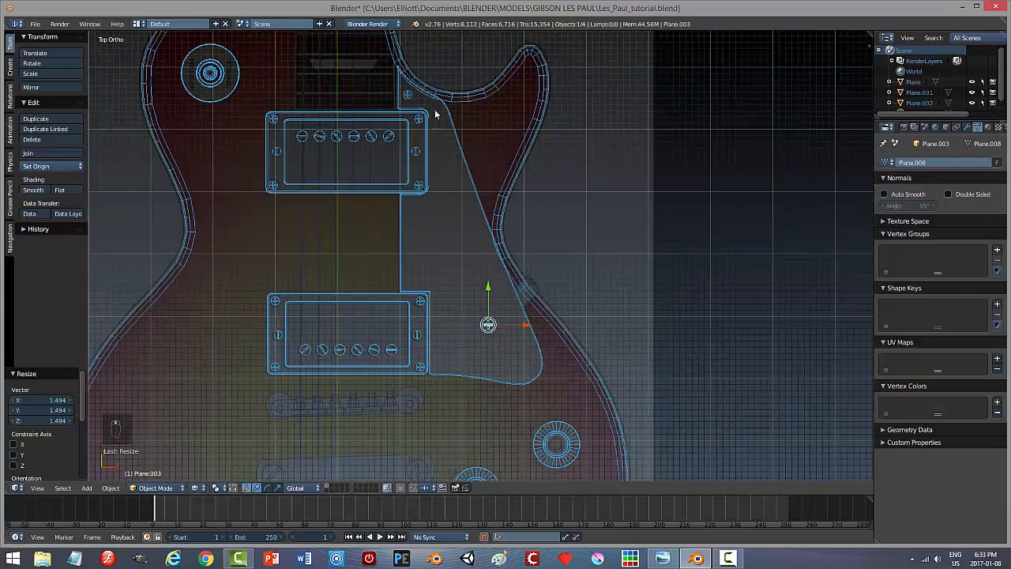
shift+right_click(409, 96)
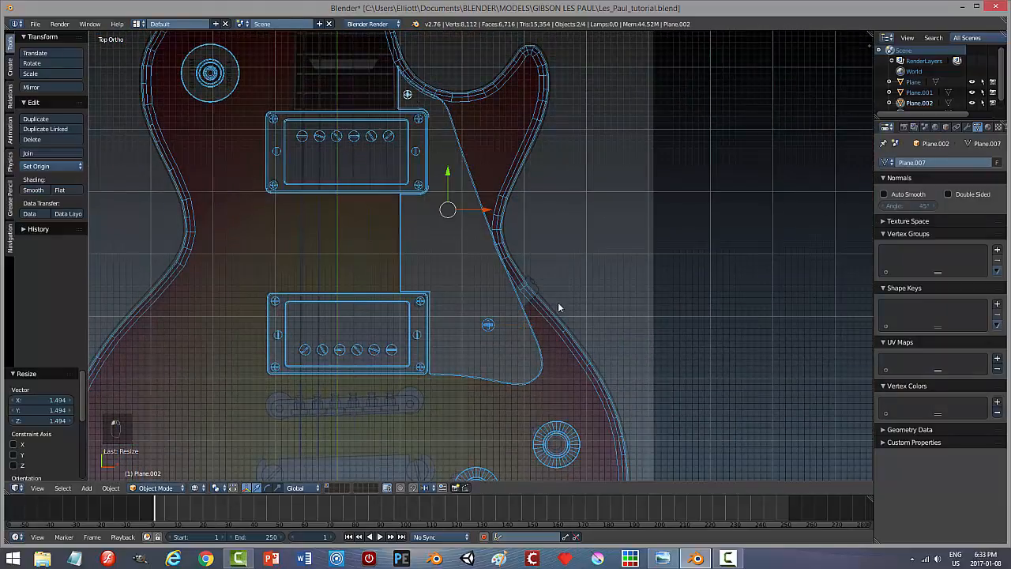
middle_drag(557, 307, 472, 193)
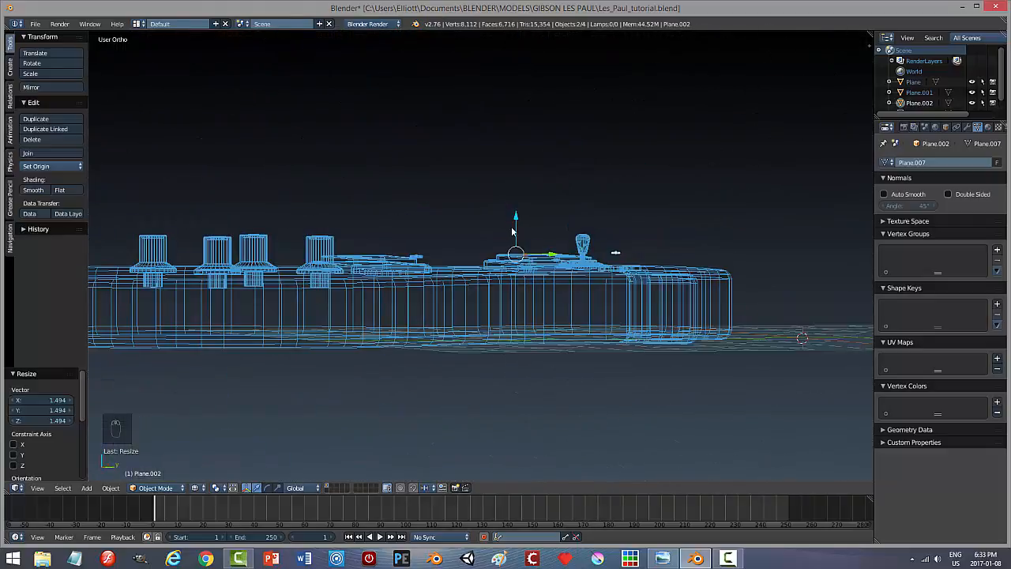
key(z)
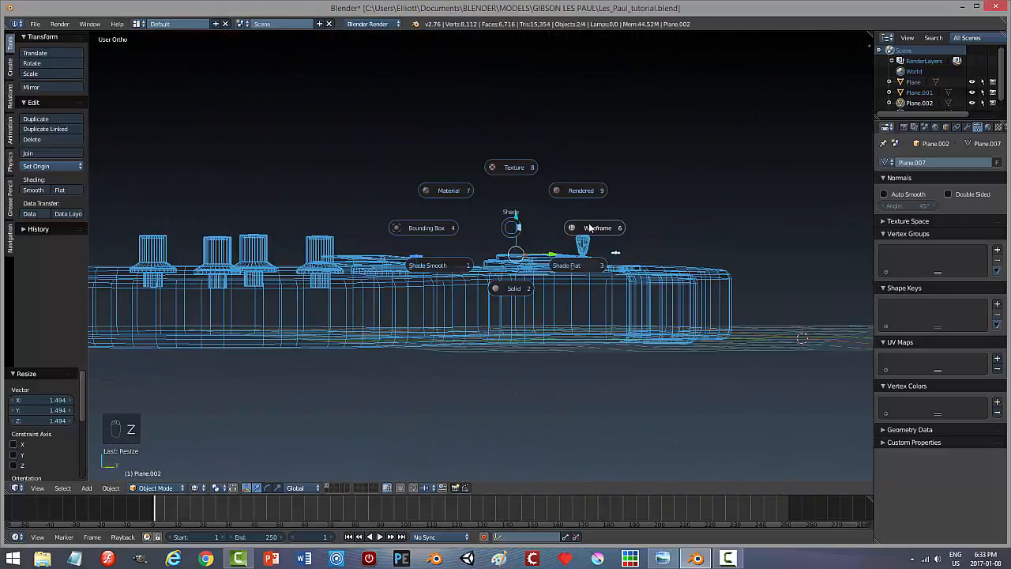
click(518, 282)
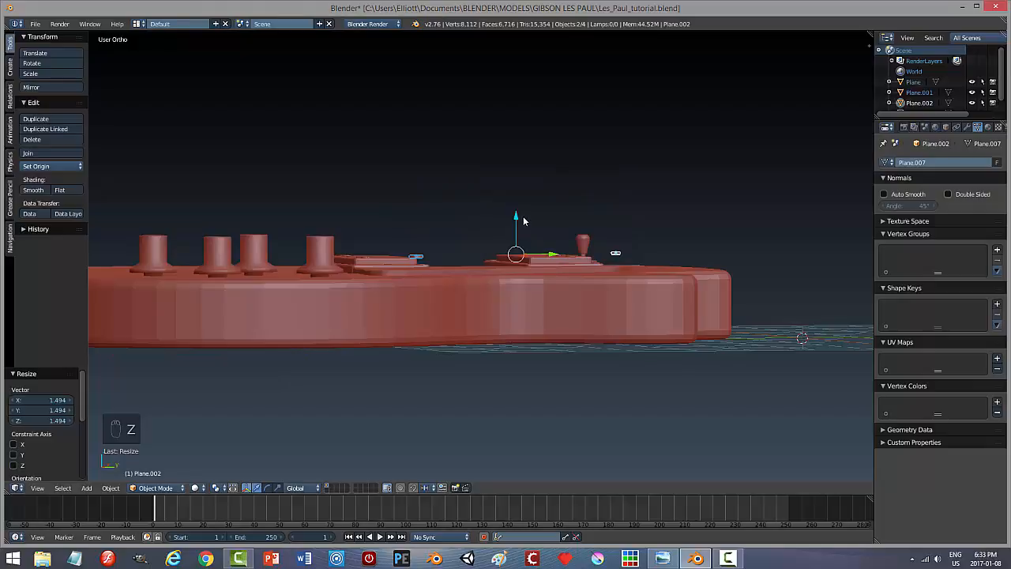
key(g)
key(z)
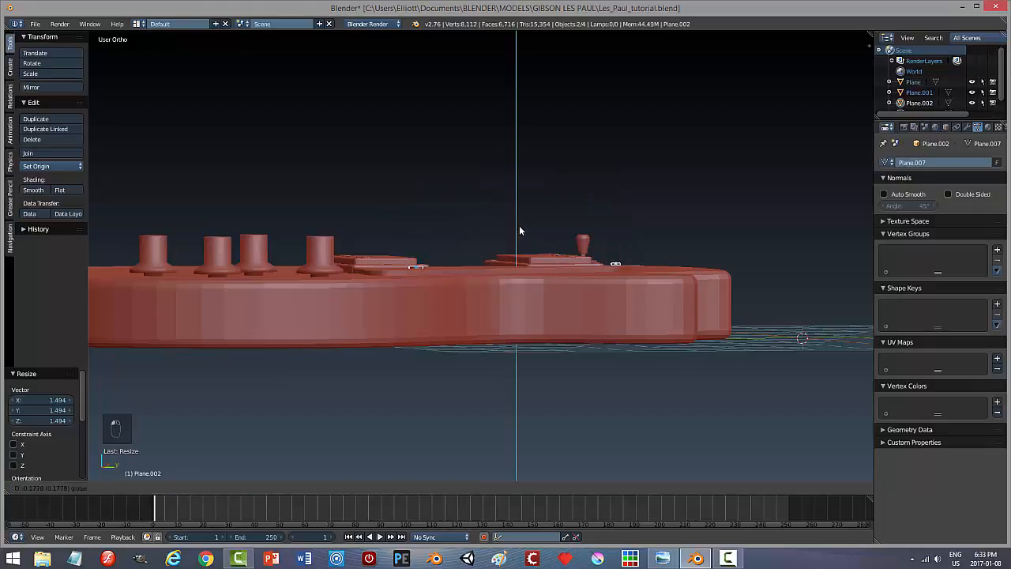
click(519, 226)
Seat both screws on the pickguard surface by lowering them about 0.012 more along Z.
scroll(476, 294, up, 4)
scroll(422, 294, up, 4)
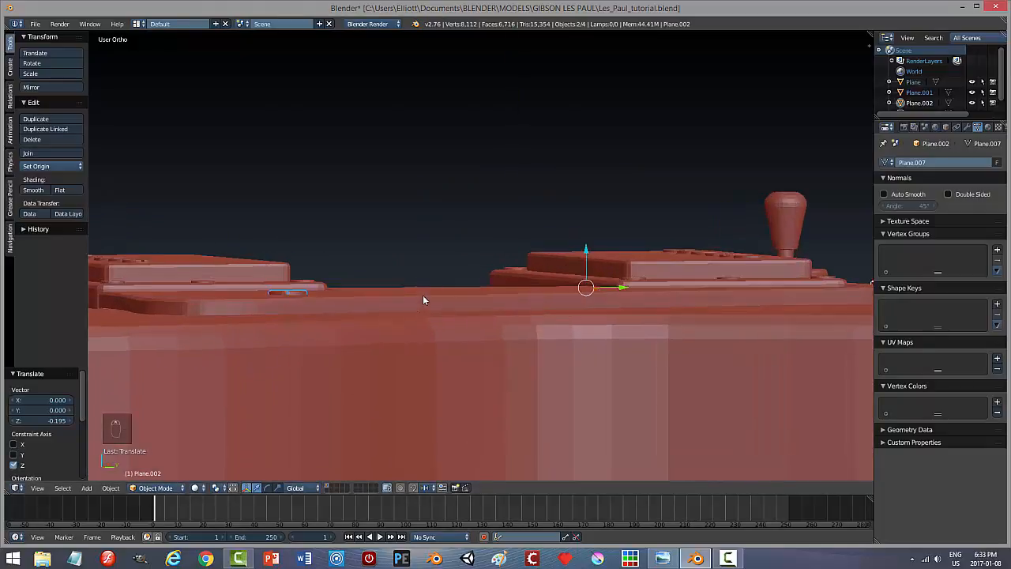
click(607, 254)
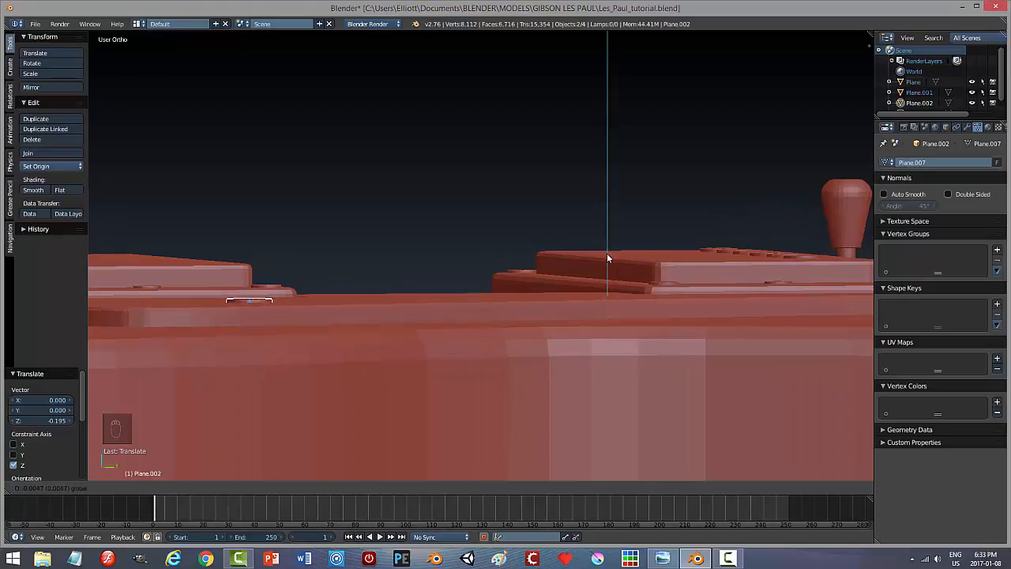
click(607, 254)
middle_drag(472, 224, 535, 254)
scroll(537, 249, down, 2)
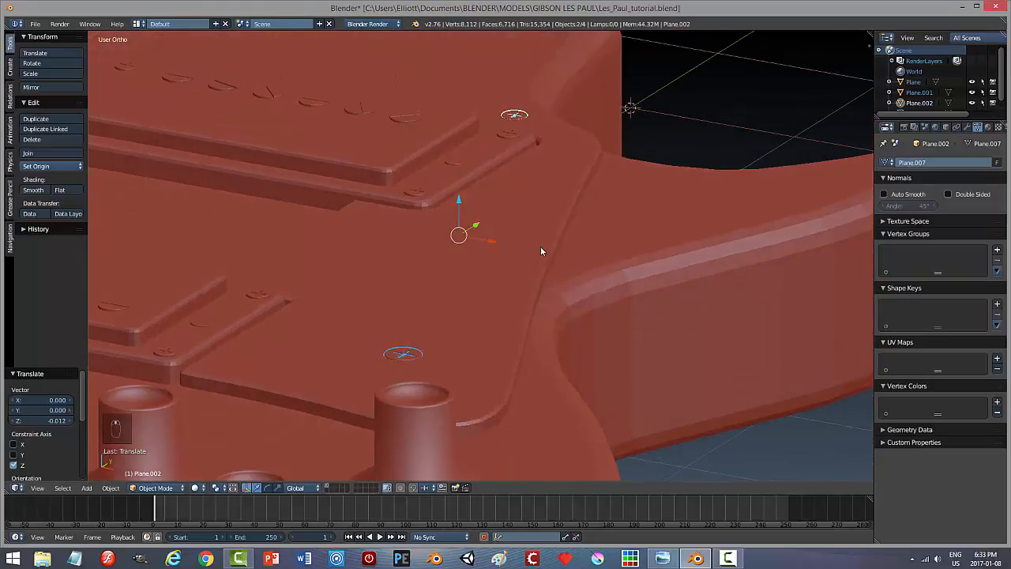
Deselect the screws, check how they sit on the pickguard, and snap the 3D cursor to the center.
key(a)
scroll(584, 251, up, 3)
scroll(591, 260, down, 6)
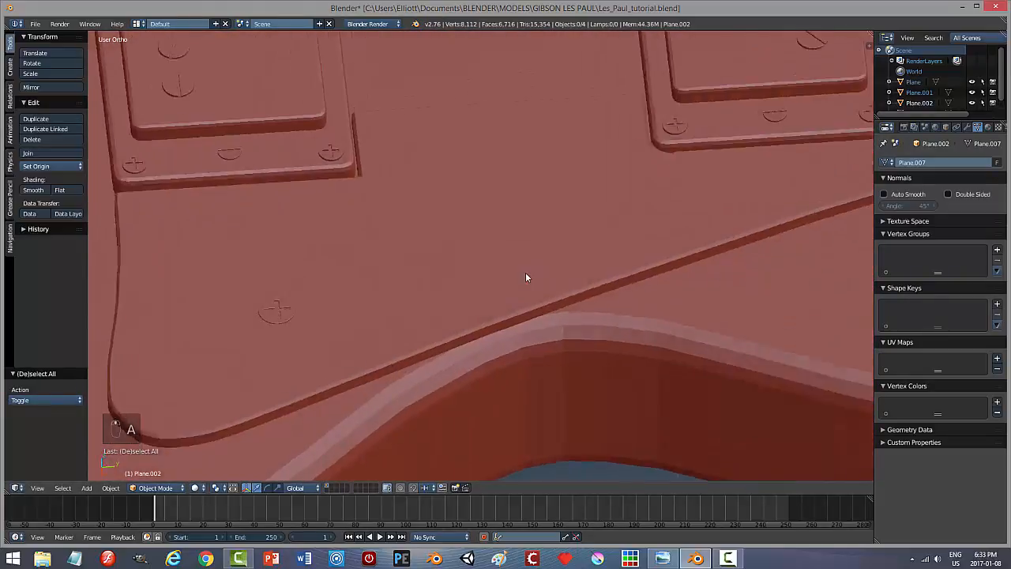
middle_drag(512, 269, 595, 274)
scroll(594, 271, up, 2)
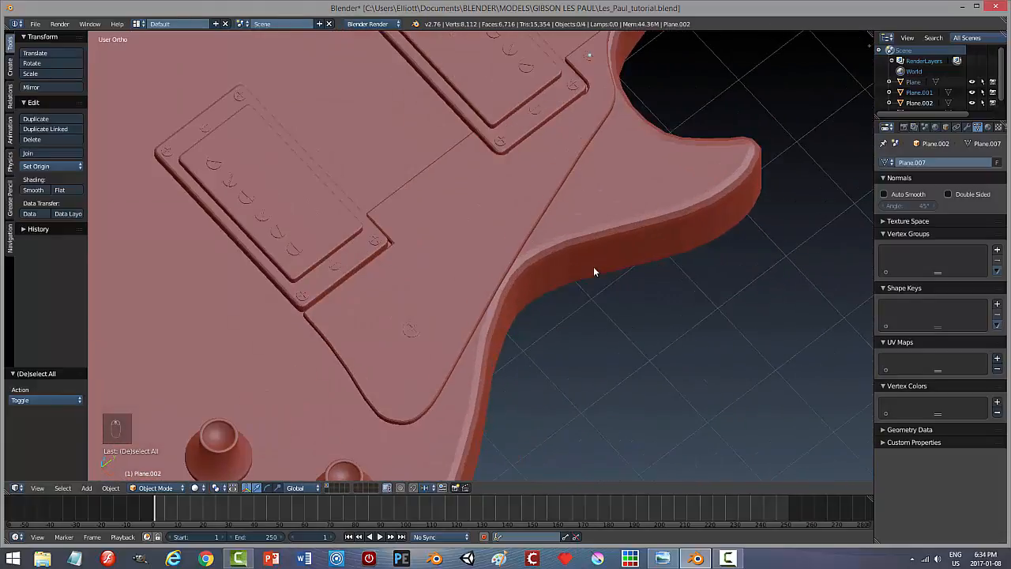
scroll(593, 271, down, 1)
key(shift+s)
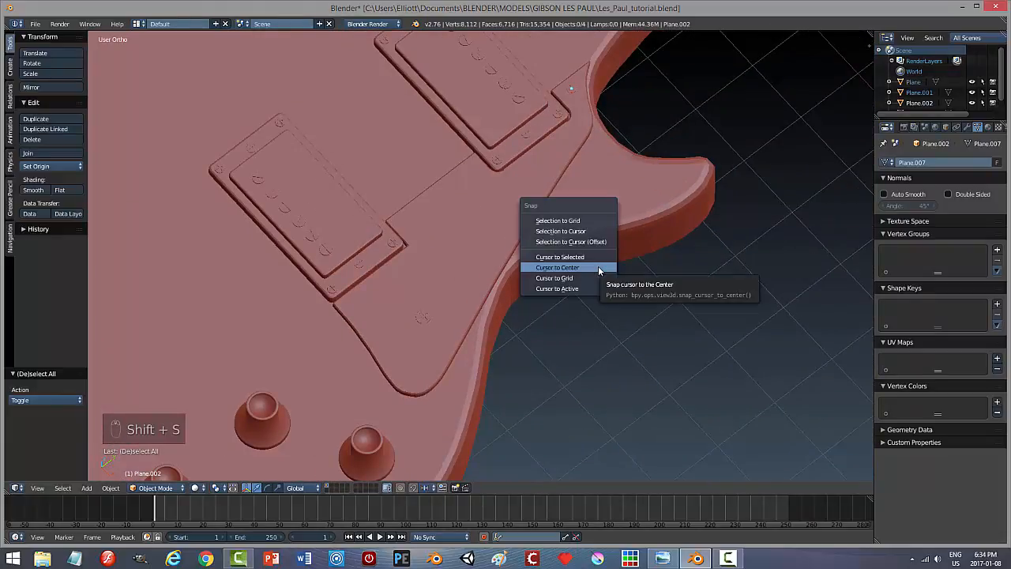
click(598, 271)
Select both pickguard screws with the pickguard as the active object and join them into one object.
middle_drag(573, 91, 491, 219)
right_click(491, 218)
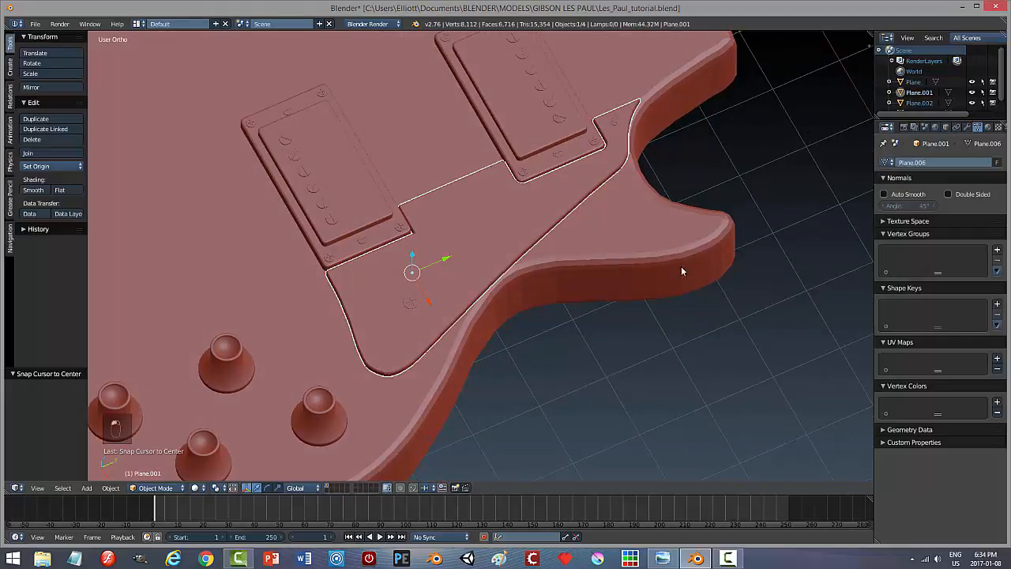
middle_drag(681, 269, 625, 278)
scroll(731, 297, up, 2)
middle_drag(735, 299, 517, 252)
scroll(518, 253, up, 1)
right_click(480, 190)
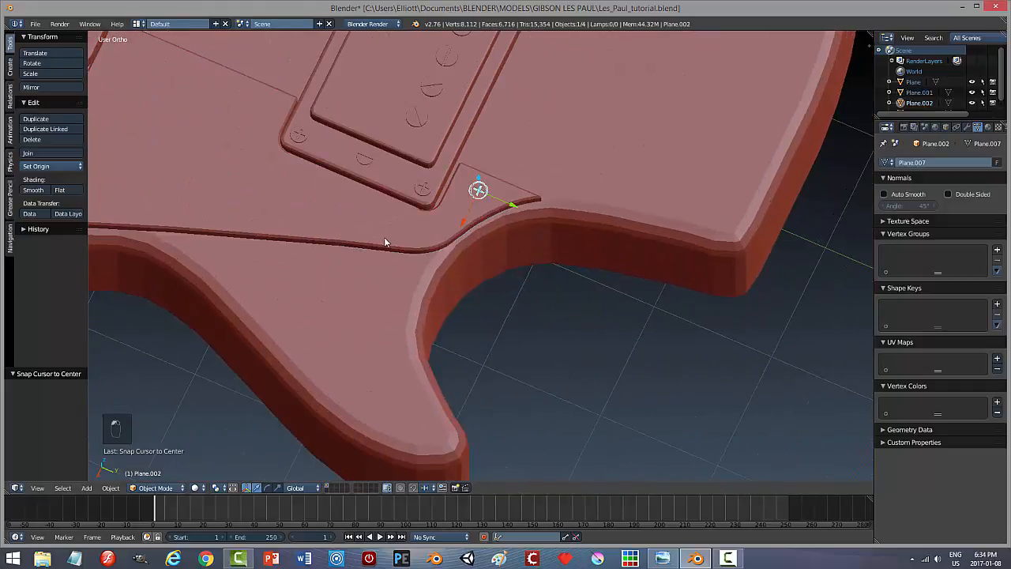
scroll(384, 237, down, 3)
scroll(320, 233, up, 2)
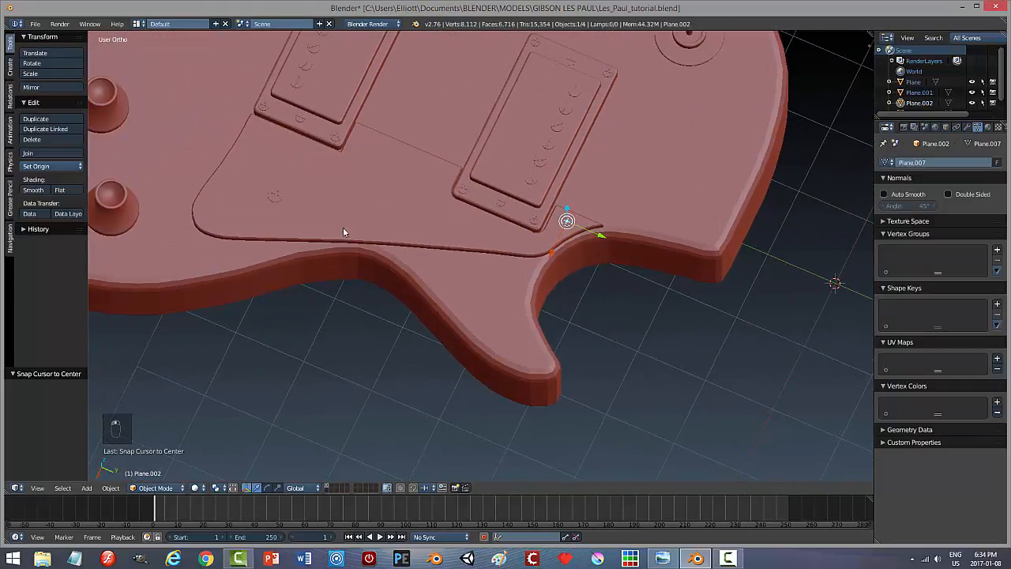
shift+right_click(273, 197)
shift+right_click(417, 190)
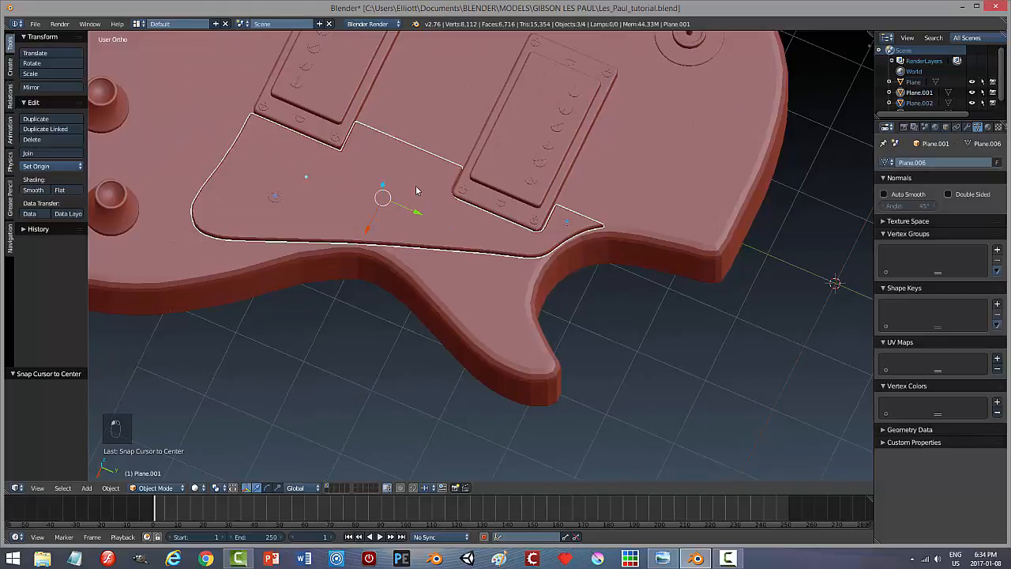
key(ctrl+j)
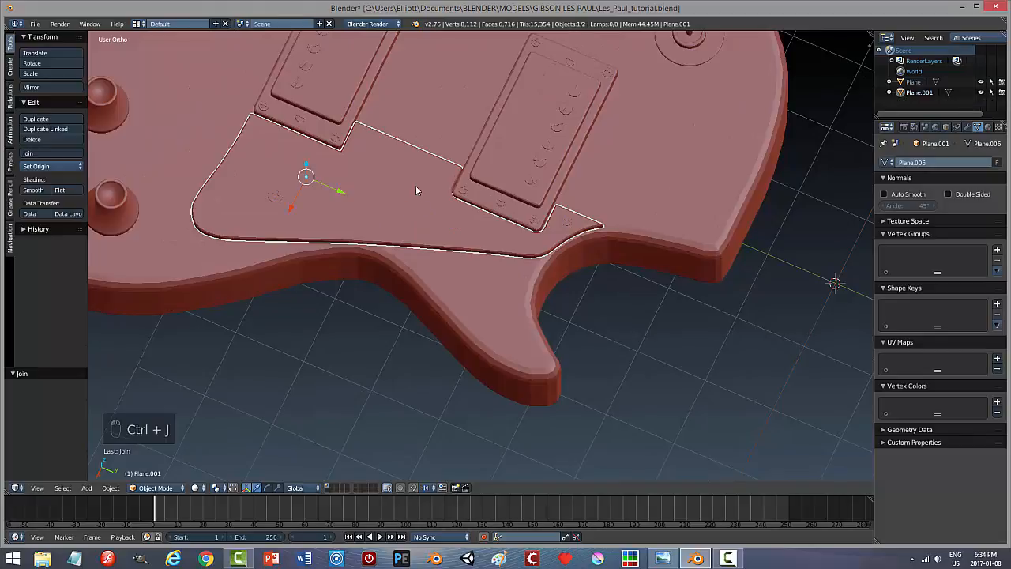
Set the joined pickguard's origin to its geometry, deselect everything and save the file.
click(51, 166)
click(49, 193)
middle_drag(375, 272, 516, 252)
key(a)
key(ctrl+s)
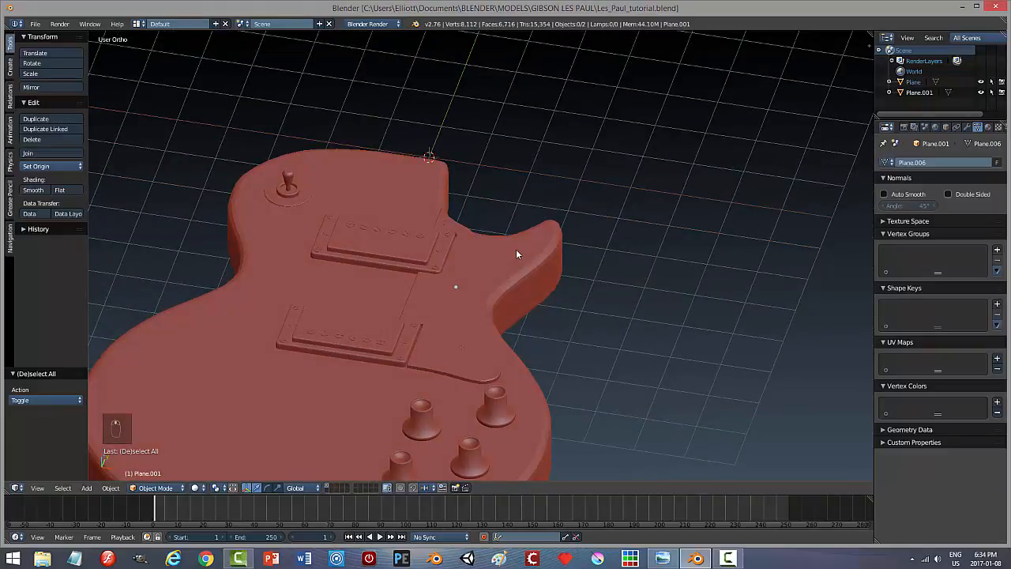
Show the body in top view with wireframe shading, framing the reference image's bridge and tailpiece.
key(KP_7)
key(z)
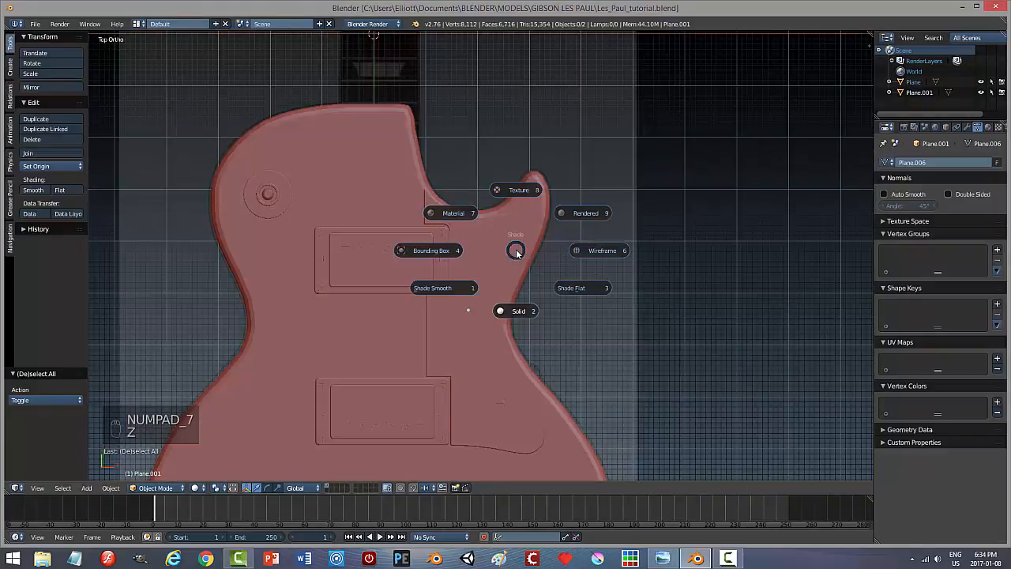
click(591, 252)
shift+middle_drag(509, 369, 559, 233)
scroll(588, 268, up, 2)
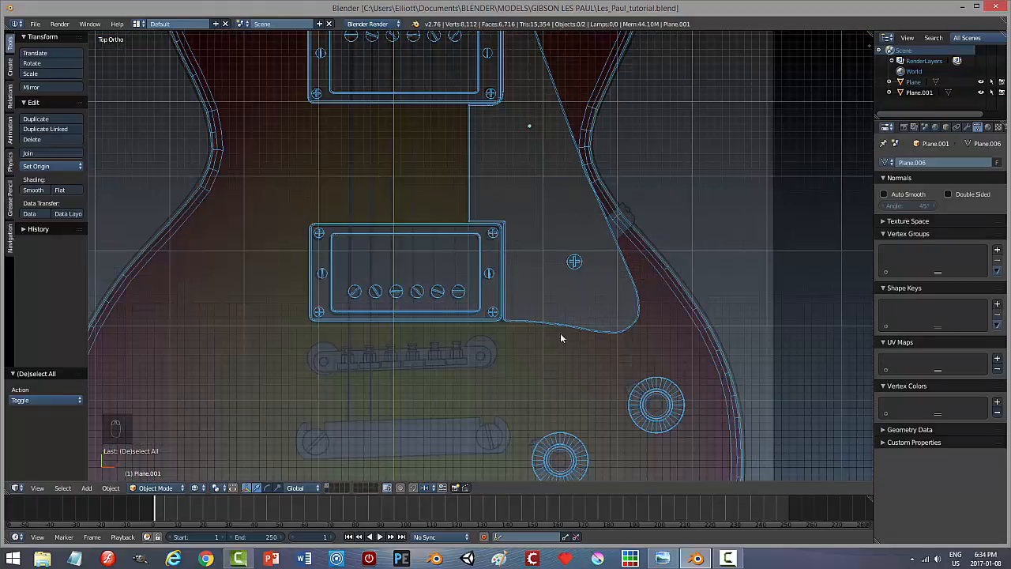
scroll(529, 346, up, 1)
shift+middle_drag(577, 356, 600, 197)
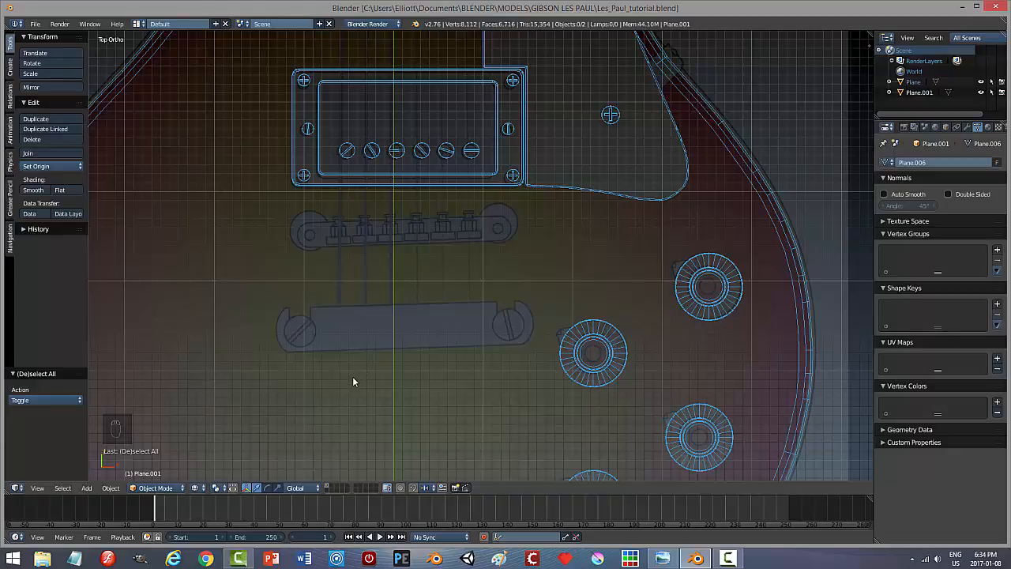
Snap the 3D cursor to the center and add a mesh cylinder with 32 vertices, radius 1.000 and depth 2.000.
shift+middle_drag(353, 381, 366, 345)
scroll(454, 354, up, 1)
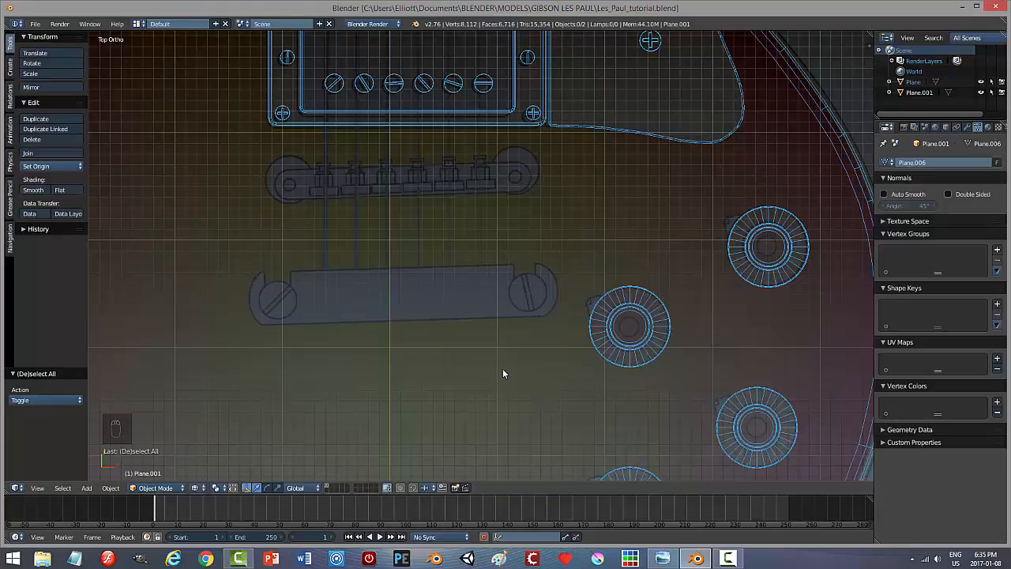
scroll(503, 373, down, 1)
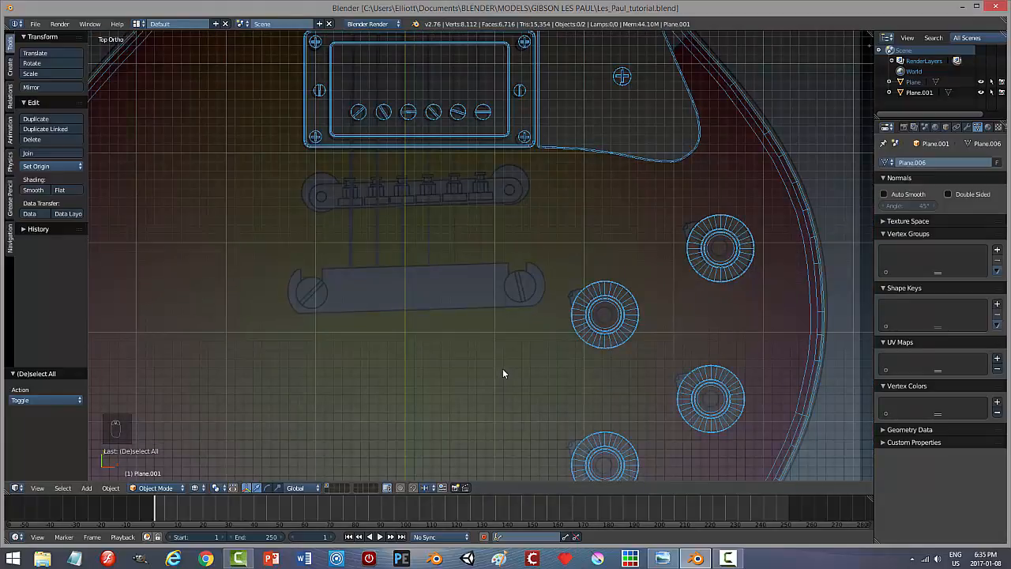
scroll(503, 372, down, 8)
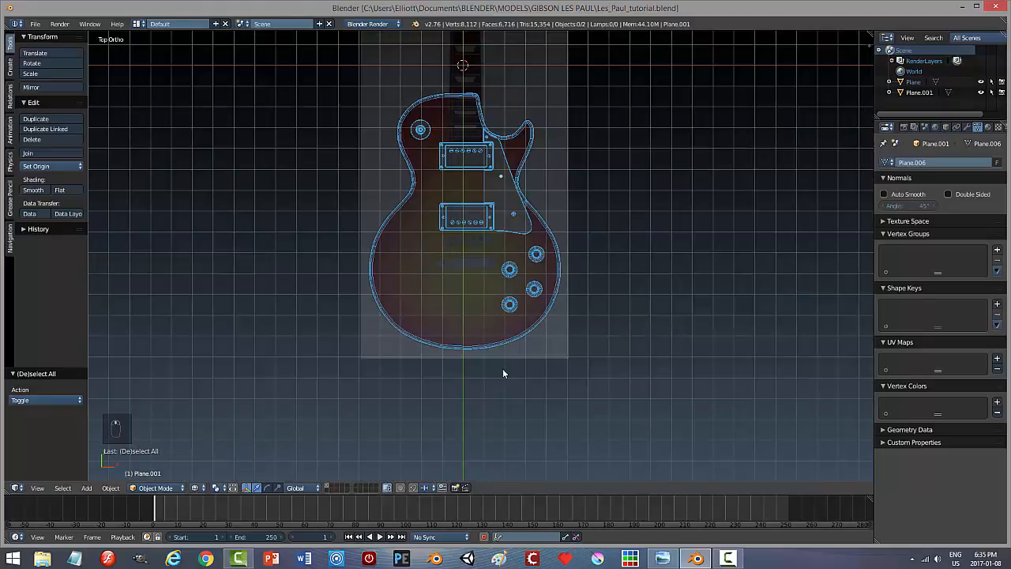
scroll(503, 372, up, 1)
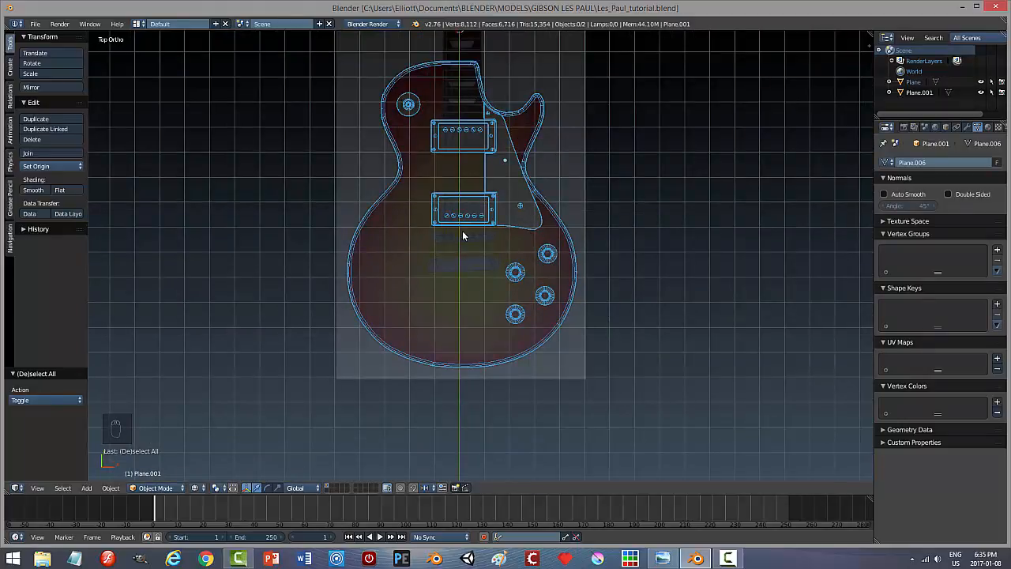
scroll(499, 230, down, 1)
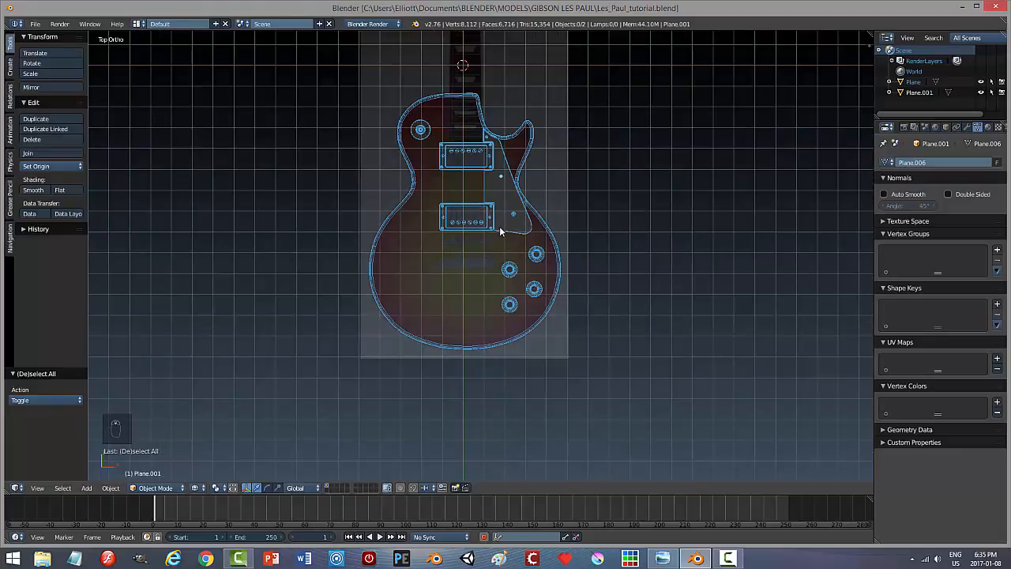
key(shift+s)
click(499, 226)
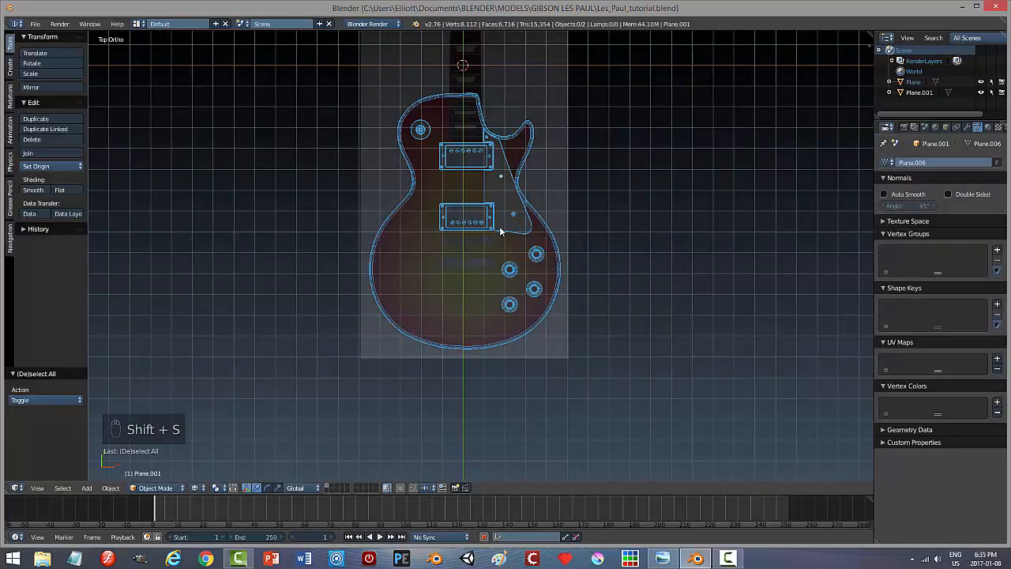
key(shift+a)
mouse_move(501, 229)
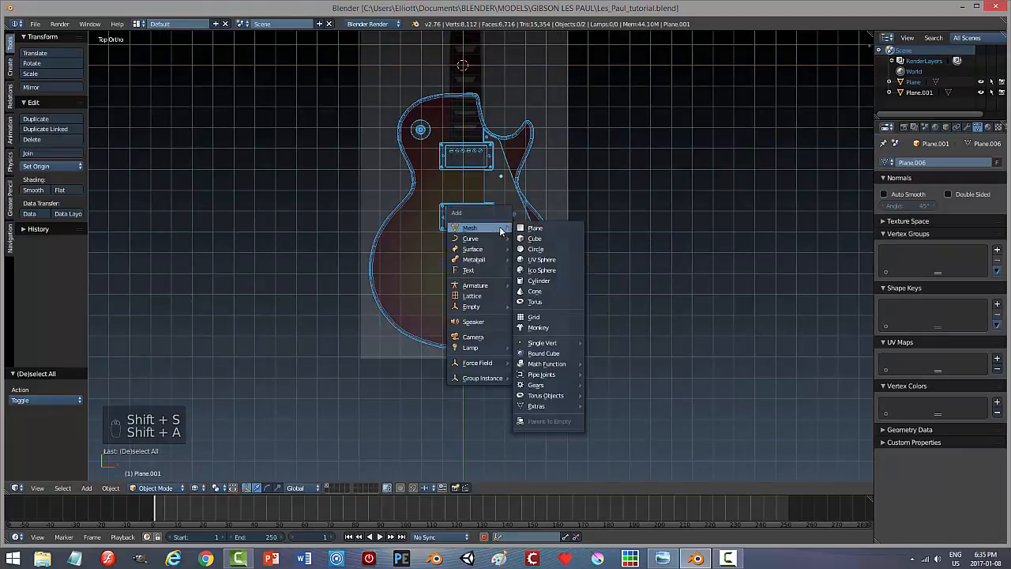
click(537, 280)
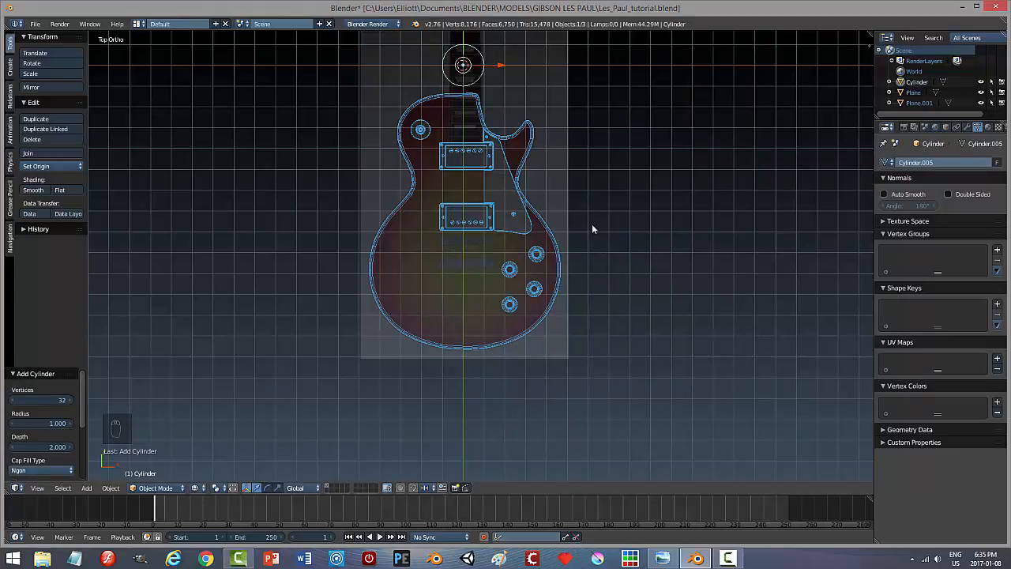
Move the cylinder about -9.78 along Y and -0.34 along X to the reference image's tailpiece.
shift+scroll(507, 201, up, 4)
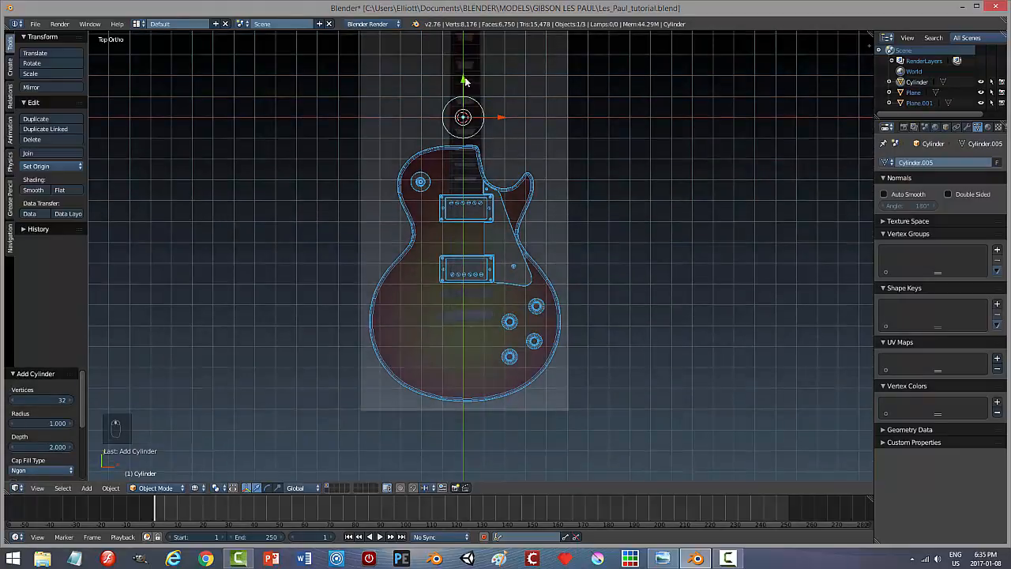
drag(465, 81, 463, 289)
scroll(553, 280, up, 5)
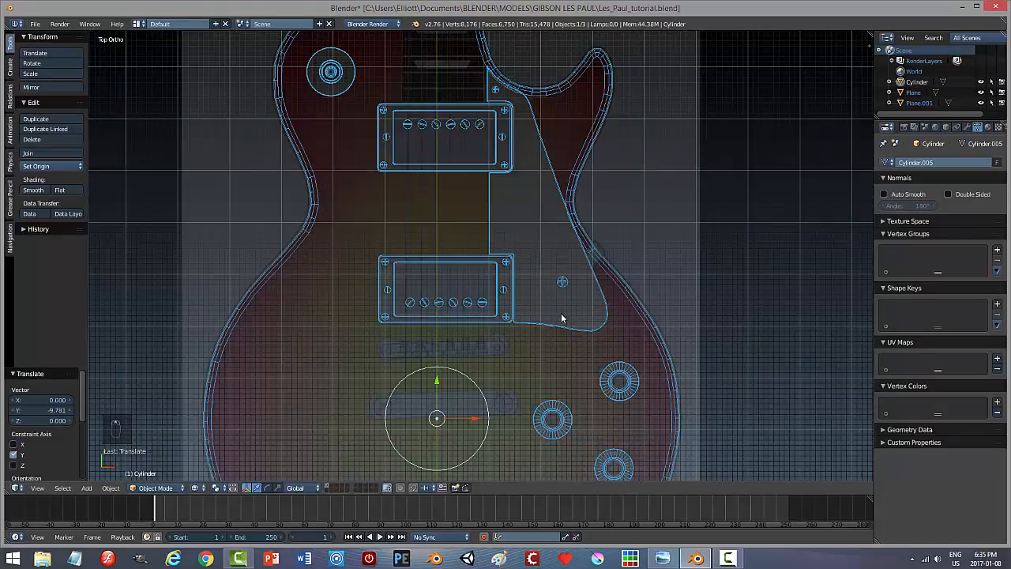
shift+middle_drag(562, 317, 596, 162)
scroll(600, 189, up, 4)
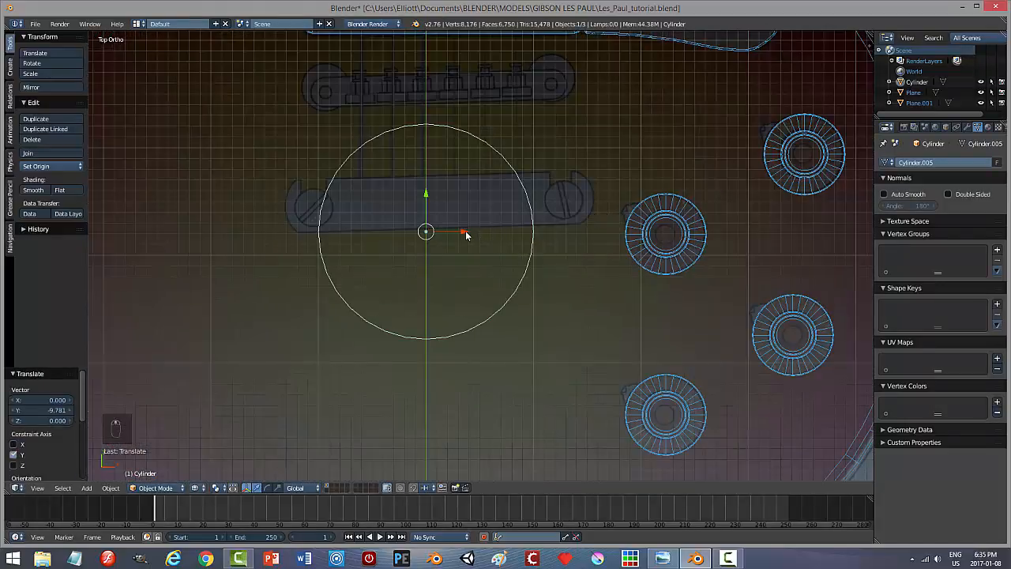
drag(466, 234, 428, 230)
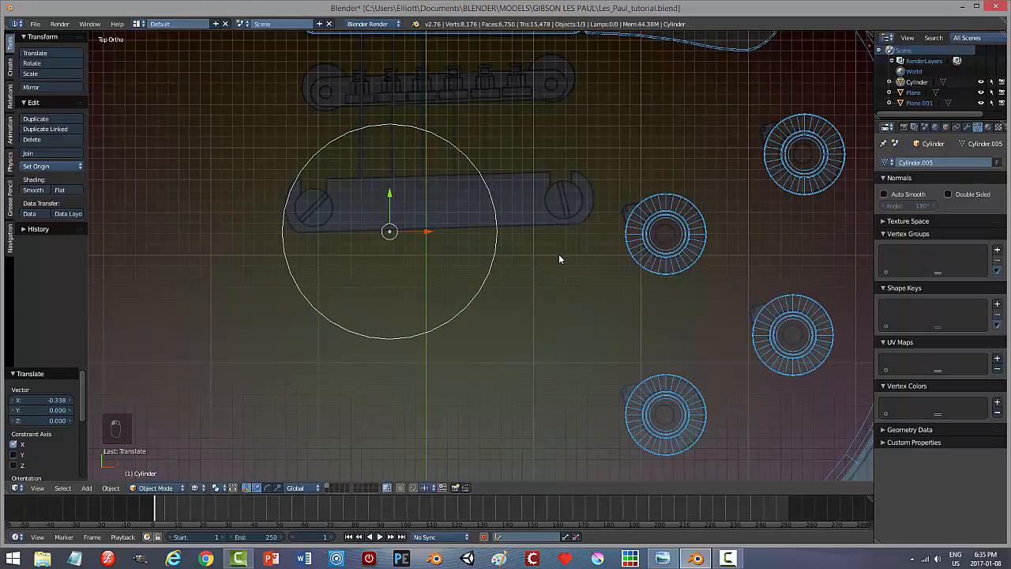
Scale the cylinder to about 0.354 and position it over the screw at the tailpiece's left end.
key(s)
click(446, 222)
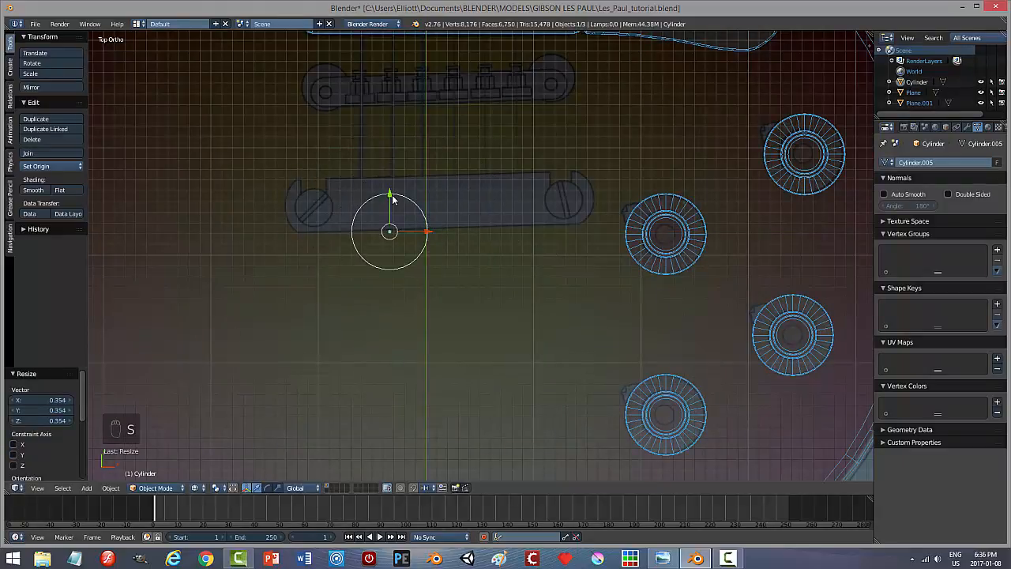
drag(393, 200, 364, 215)
scroll(383, 275, up, 4)
shift+middle_drag(317, 277, 658, 322)
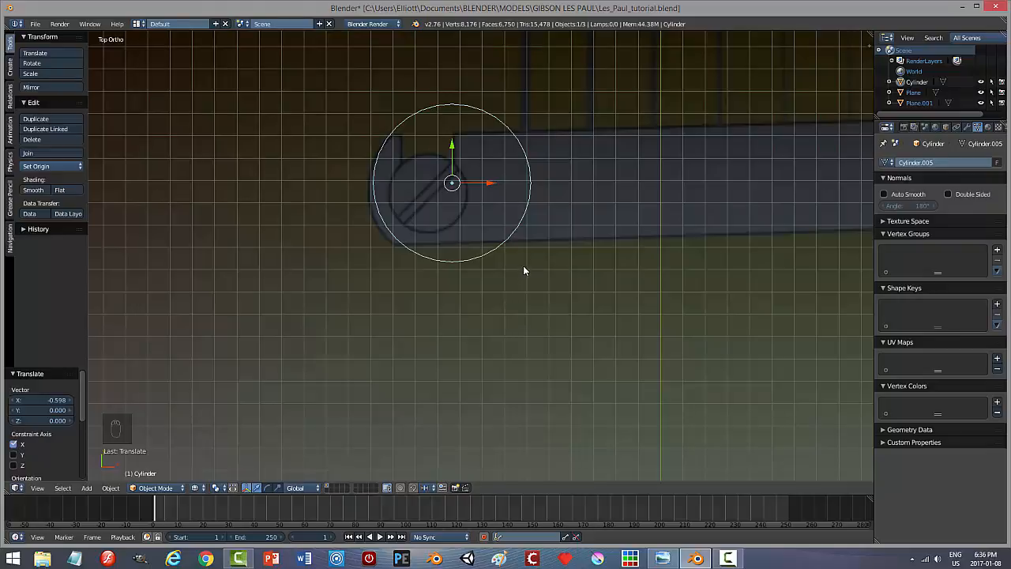
Scale the cylinder to about 0.92 along X and shift its left edge back to the tailpiece's rounded end.
key(s)
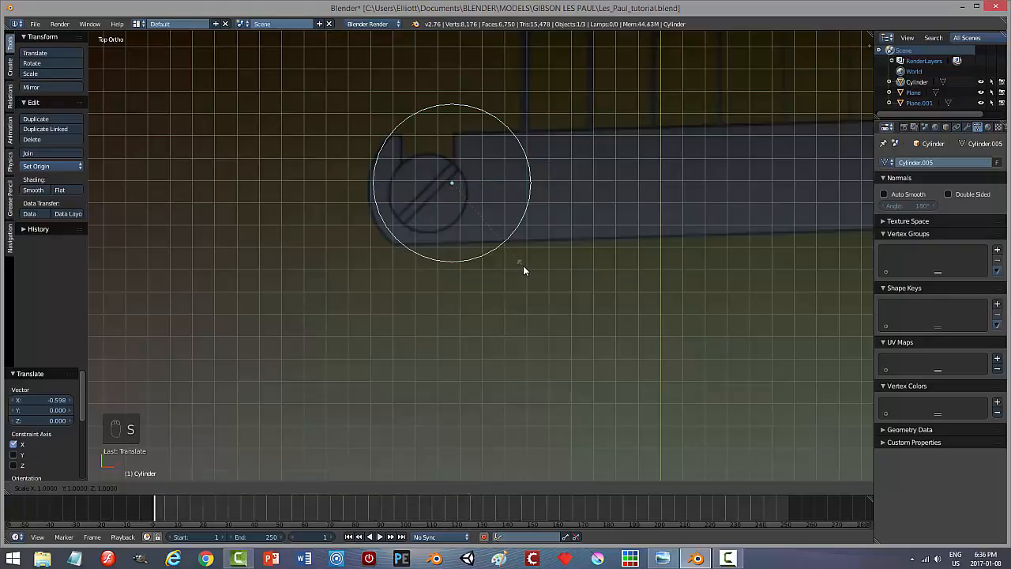
key(x)
click(508, 268)
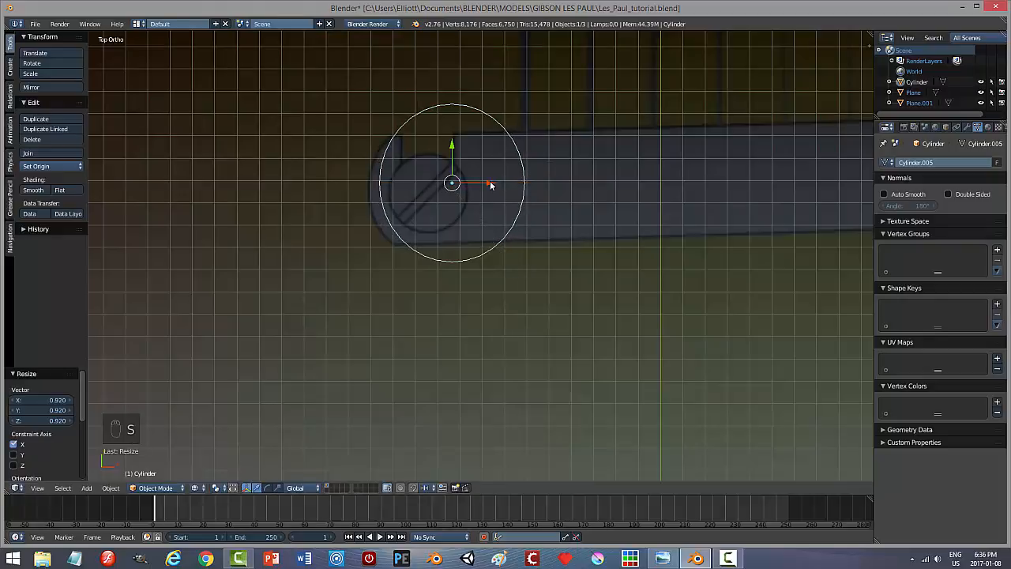
key(g)
key(x)
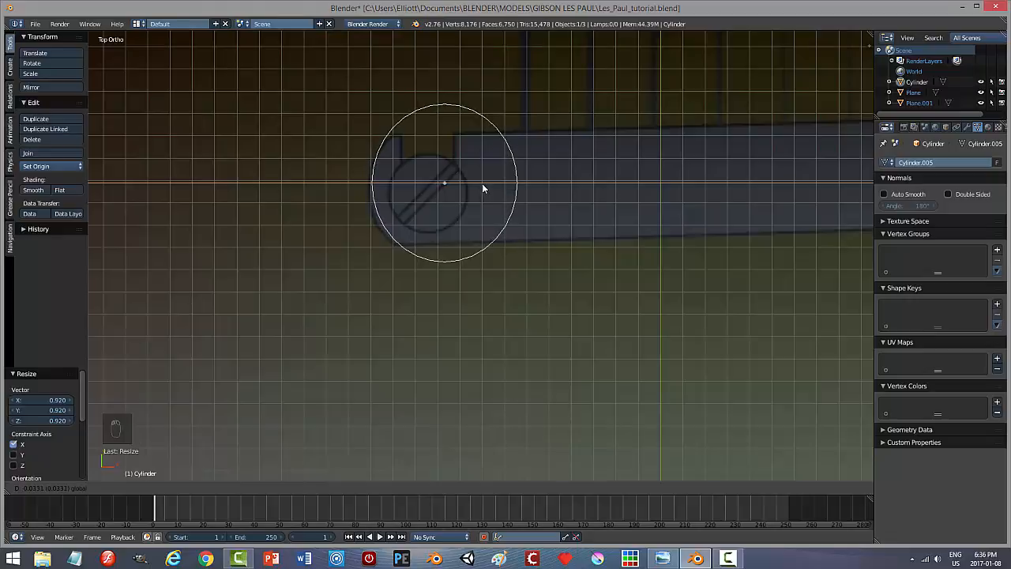
click(481, 184)
Narrow the cylinder further by about 0.917 along X and move it about -0.04 along X against the tailpiece's left outline.
key(s)
key(x)
click(571, 224)
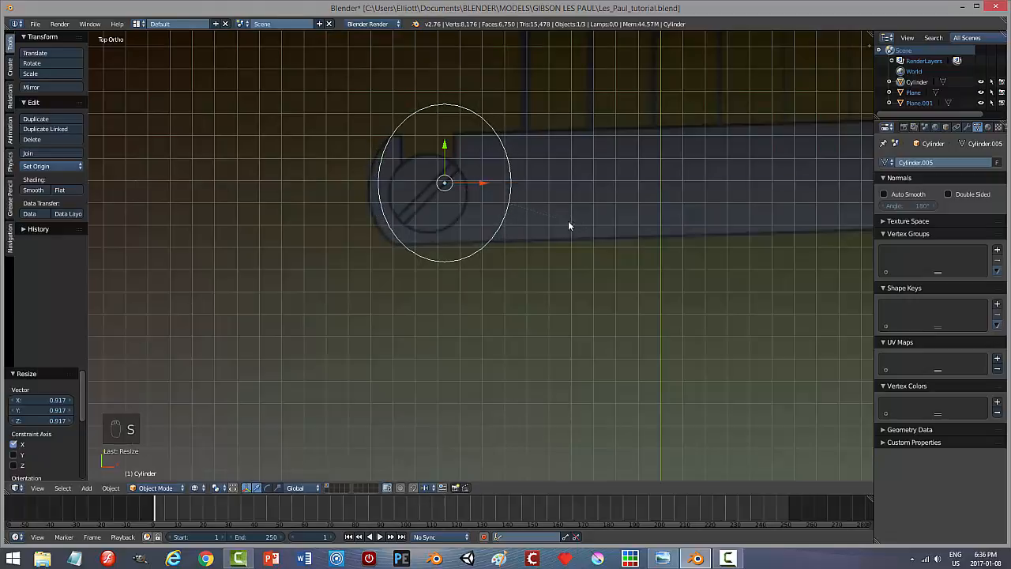
key(g)
key(x)
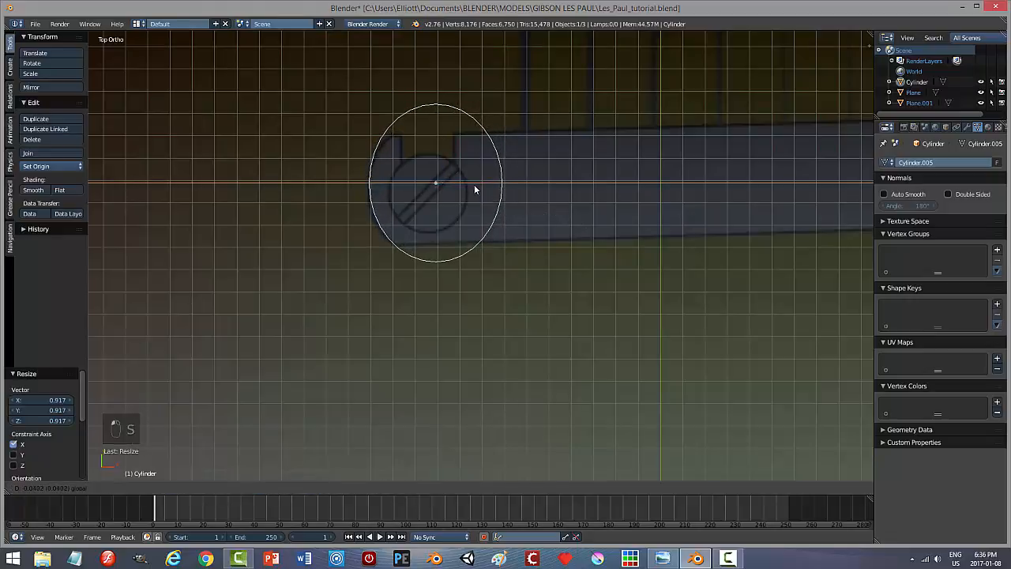
click(473, 185)
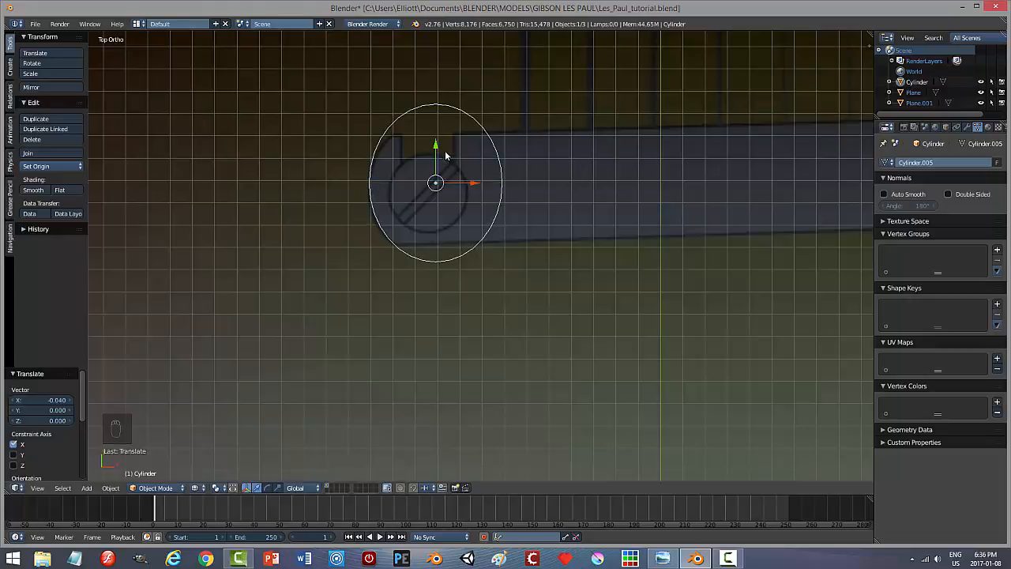
Fine-tune the cylinder's position on the tailpiece end by about -0.017 along Y and 0.005 along X.
key(g)
key(y)
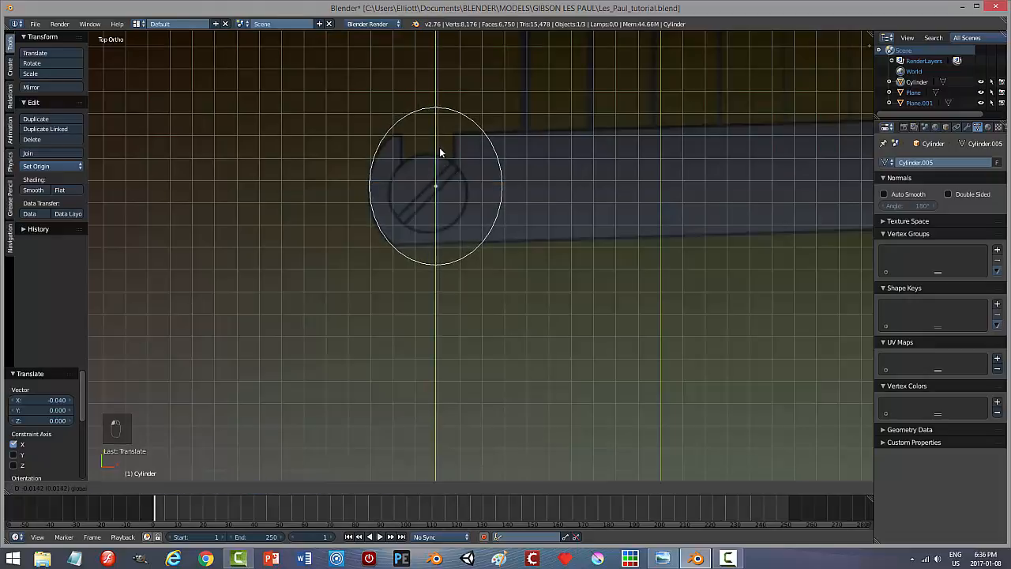
click(477, 174)
key(g)
key(x)
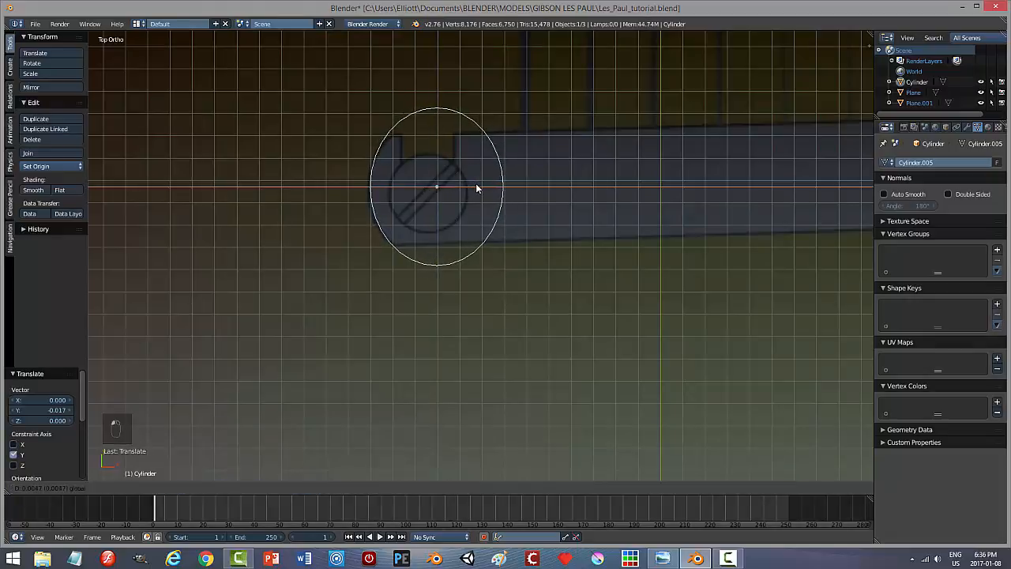
click(475, 184)
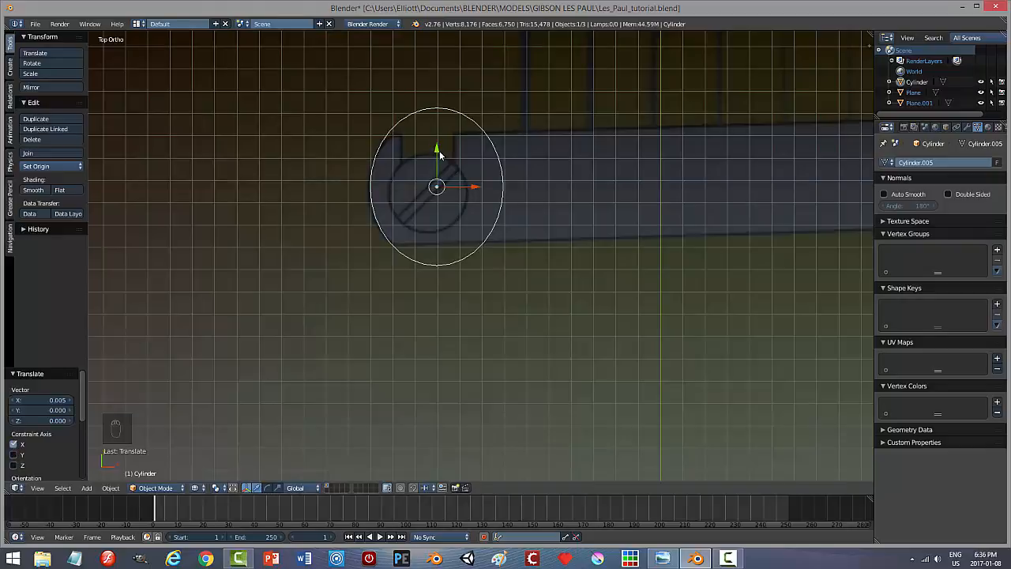
Scale the cylinder to about 0.918 along Y and nudge it about -0.002 along X to fit the tailpiece's rounded end.
key(s)
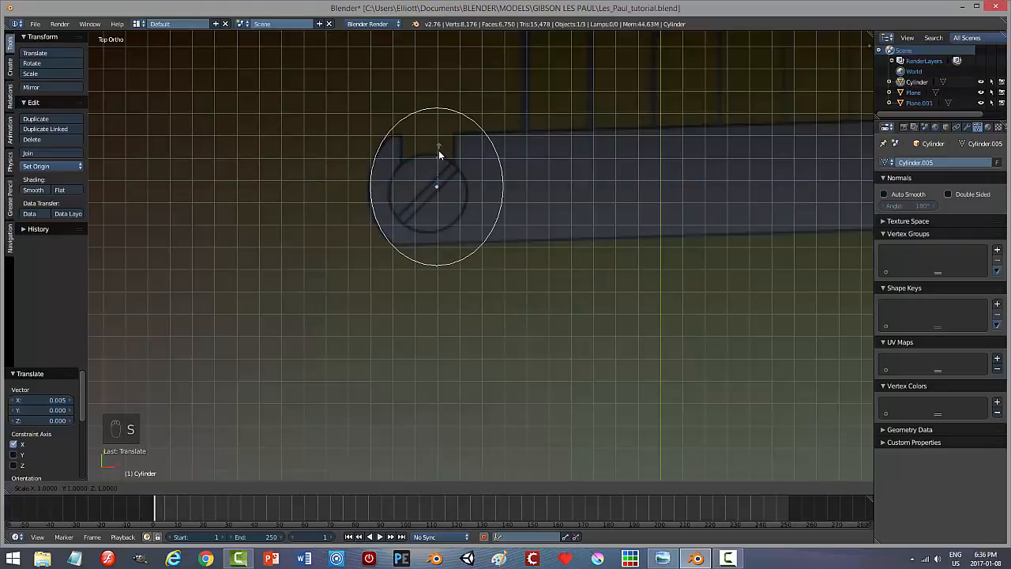
key(y)
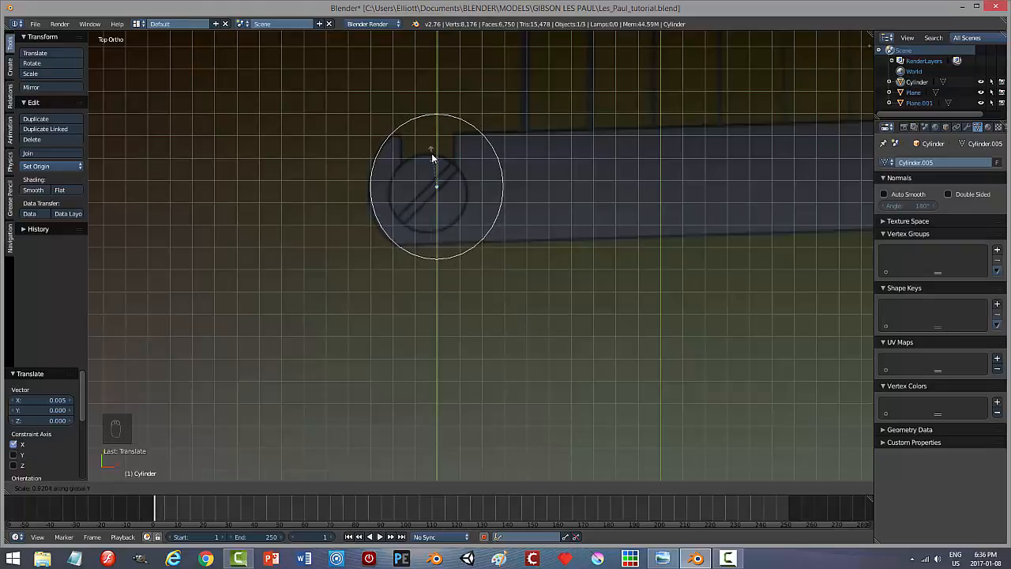
click(431, 154)
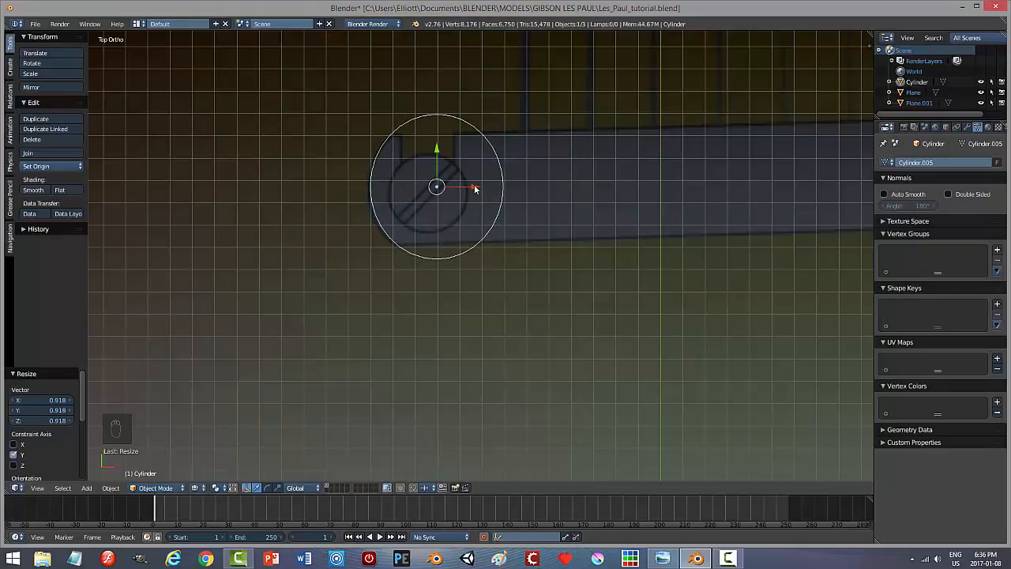
drag(474, 187, 472, 197)
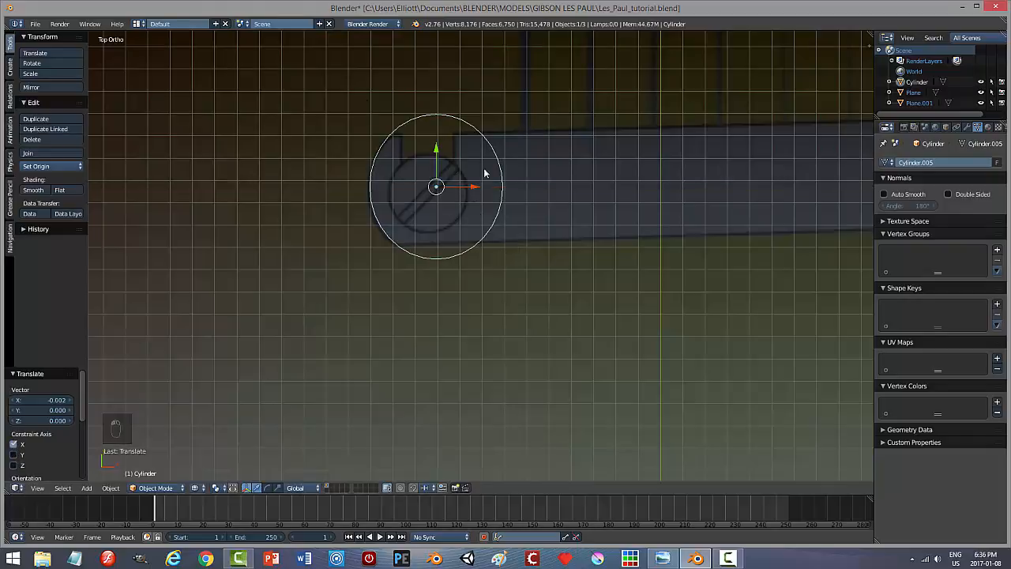
Enter Edit Mode on the cylinder and deselect all of its geometry.
key(Tab)
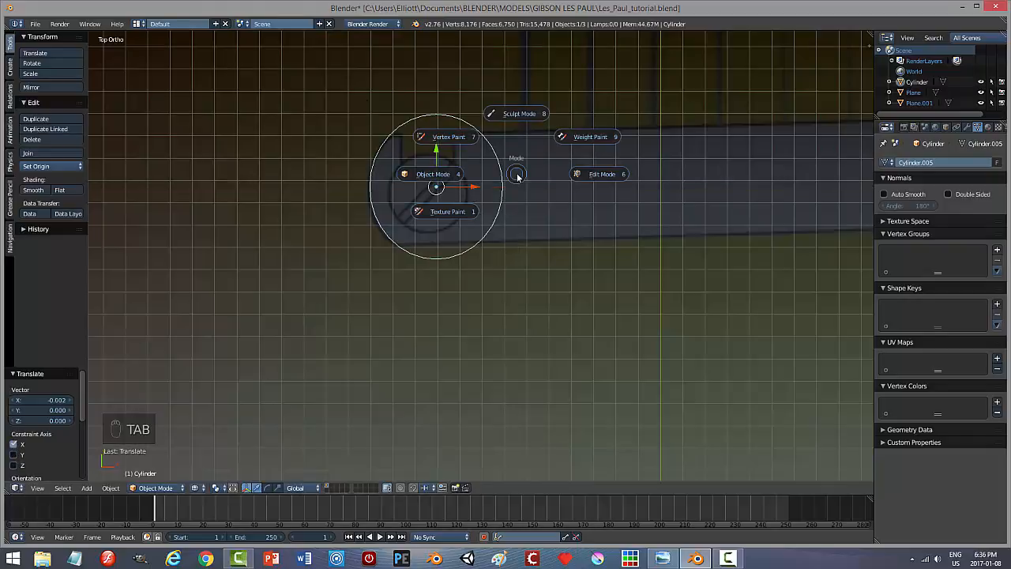
click(584, 173)
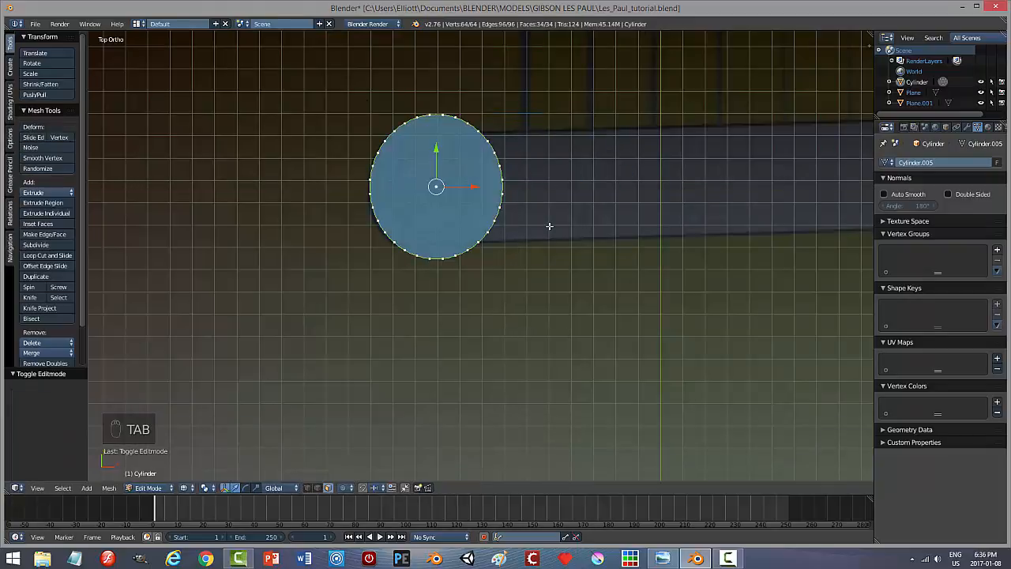
key(a)
key(a)
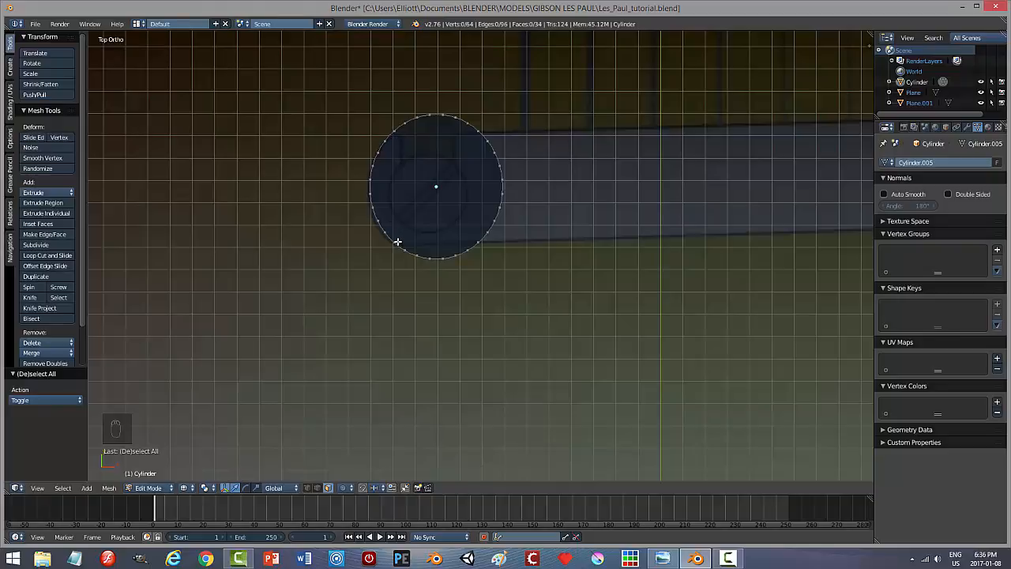
key(b)
drag(580, 297, 412, 81)
key(a)
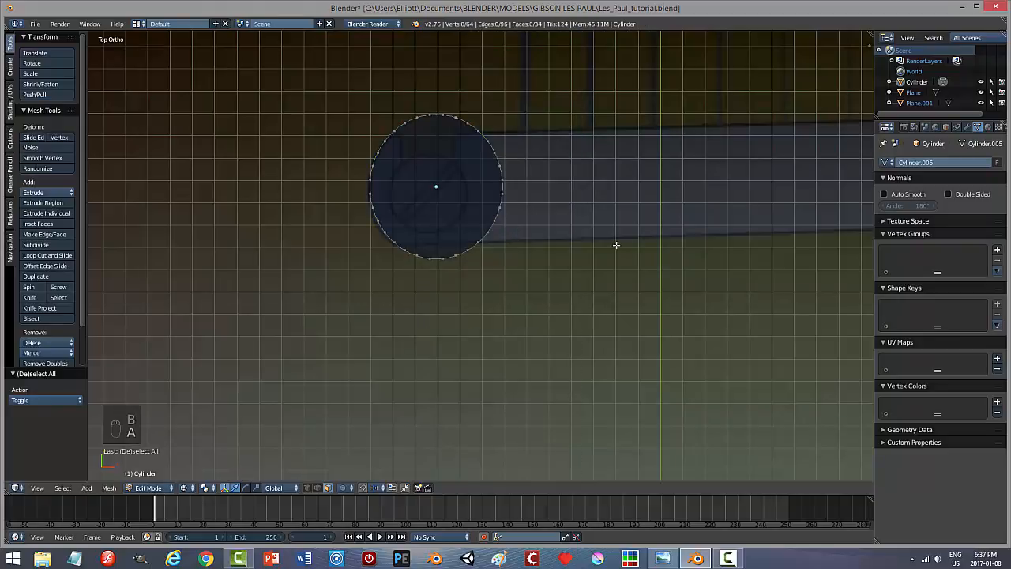
Switch to vertex selection and delete the cylinder's vertices on the screw side, keeping only the arc along the tailpiece's left outline.
key(ctrl+Tab)
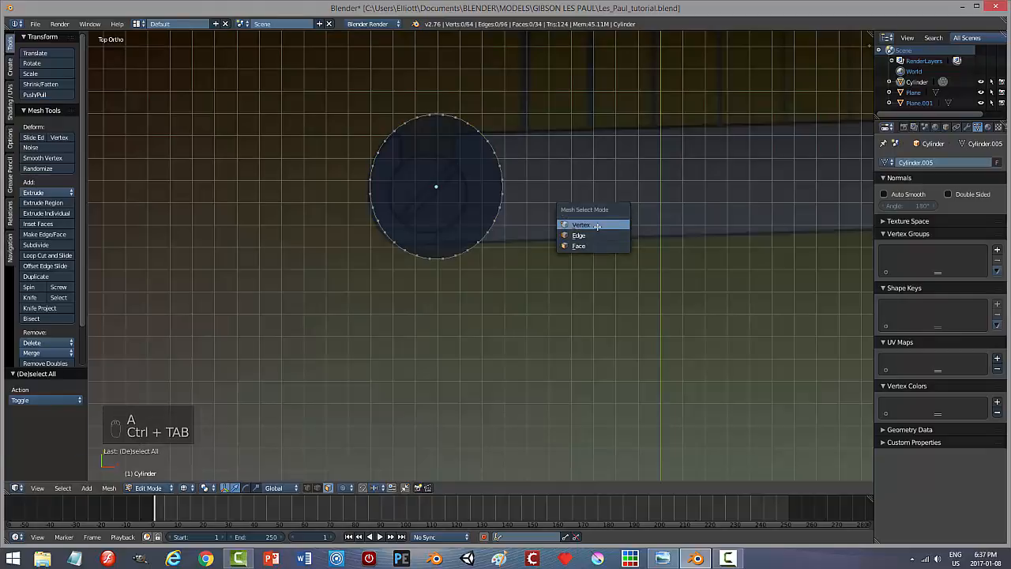
click(600, 222)
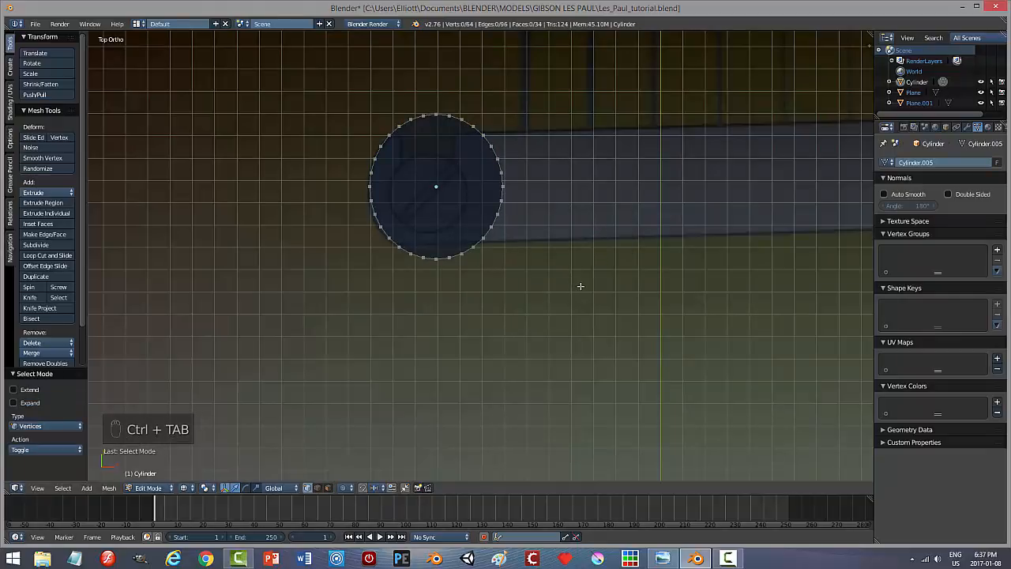
key(b)
drag(581, 314, 401, 81)
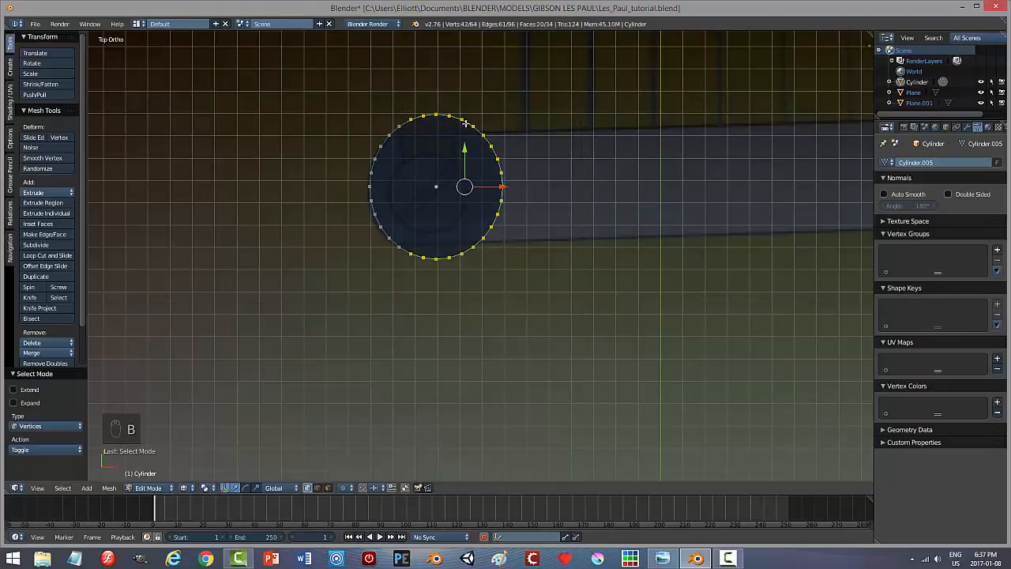
key(x)
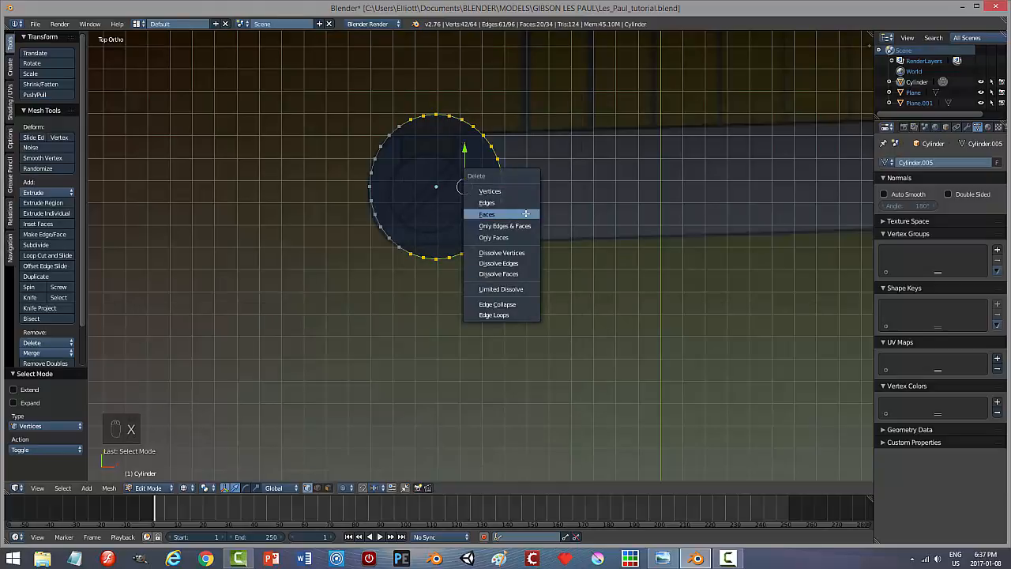
click(506, 199)
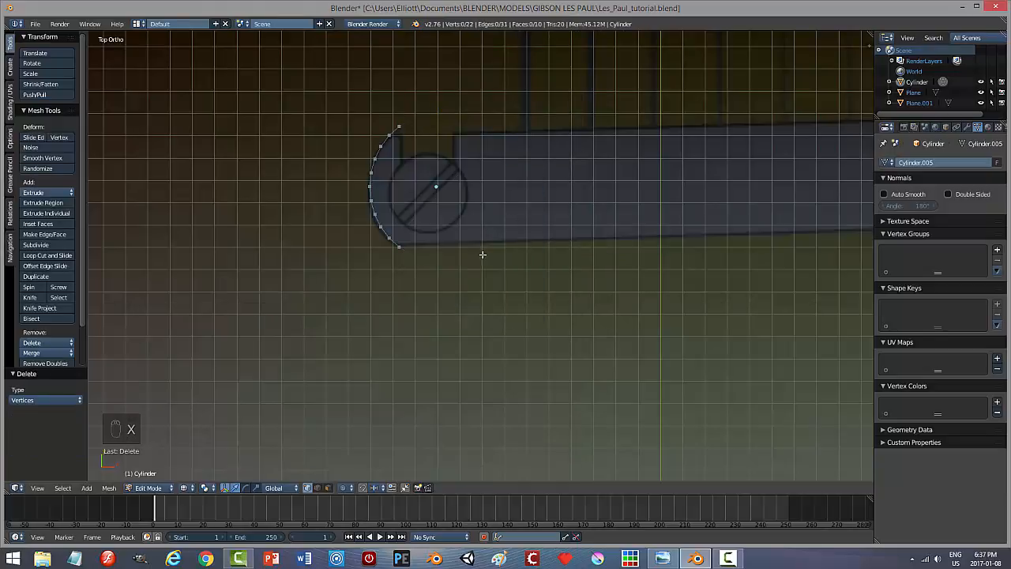
Delete both stacked vertices at the arc's upper end so that it stops level with the tailpiece's upper edge.
right_click(400, 128)
key(x)
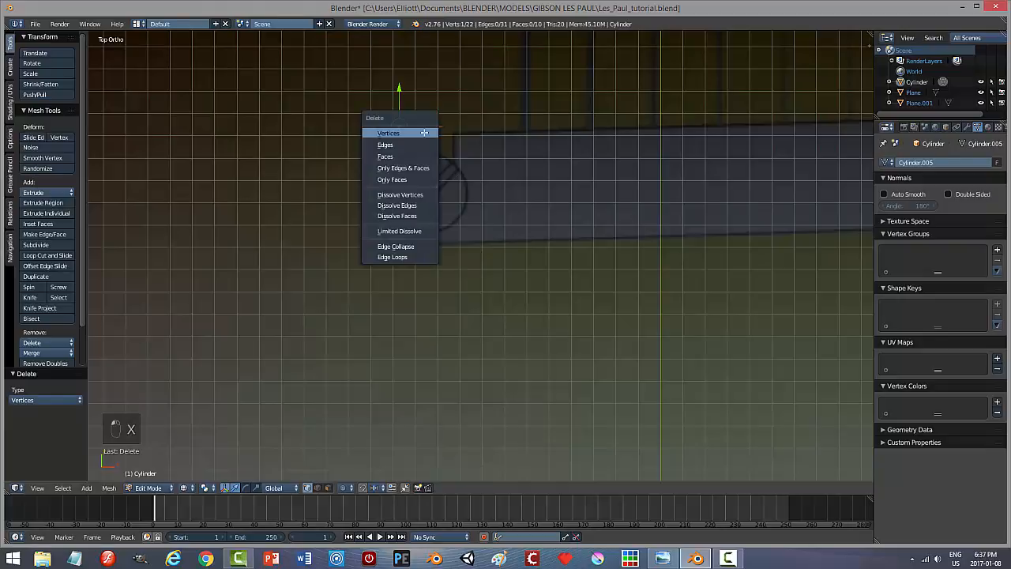
click(401, 132)
right_click(399, 128)
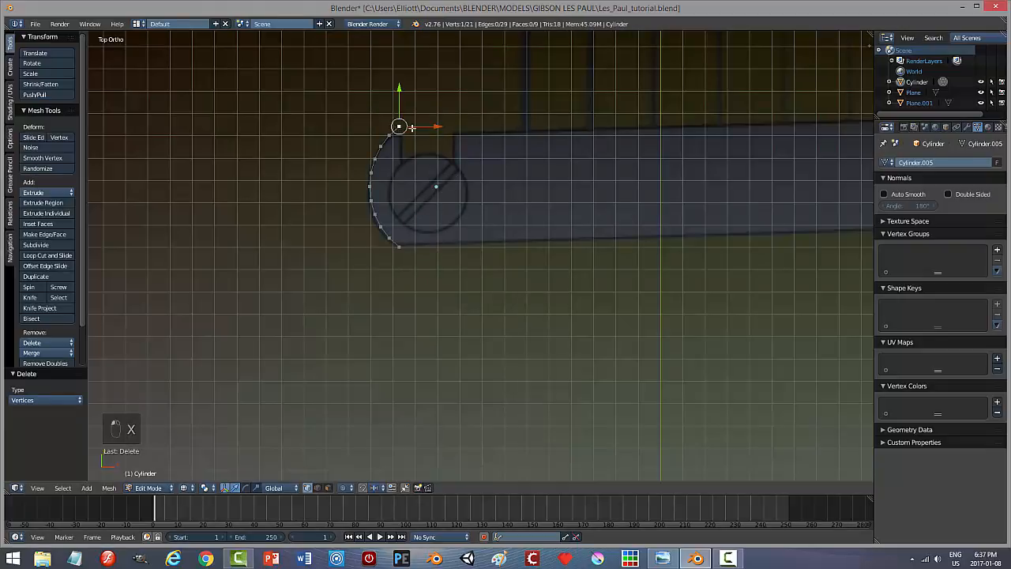
key(a)
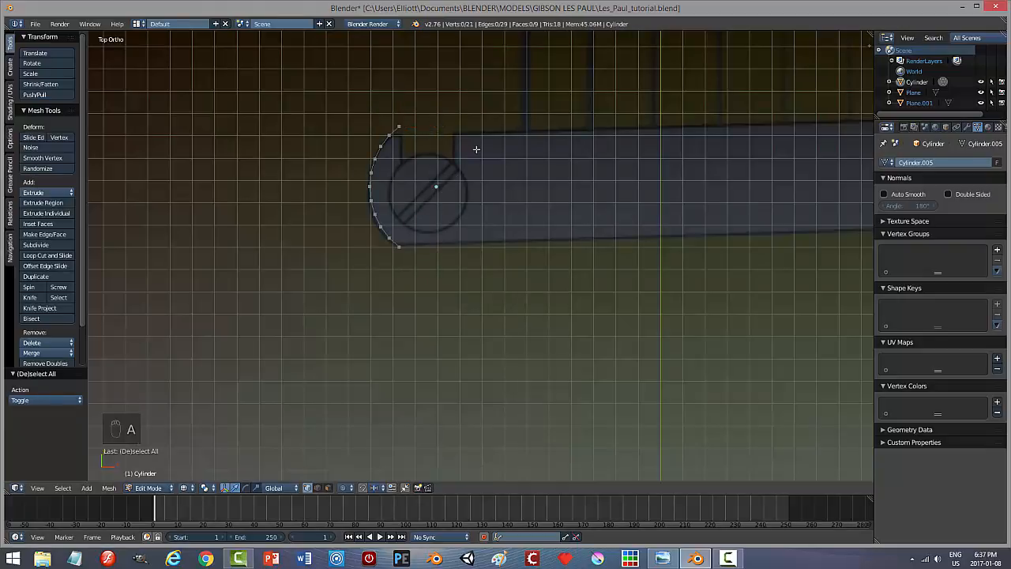
key(b)
drag(386, 108, 414, 133)
key(x)
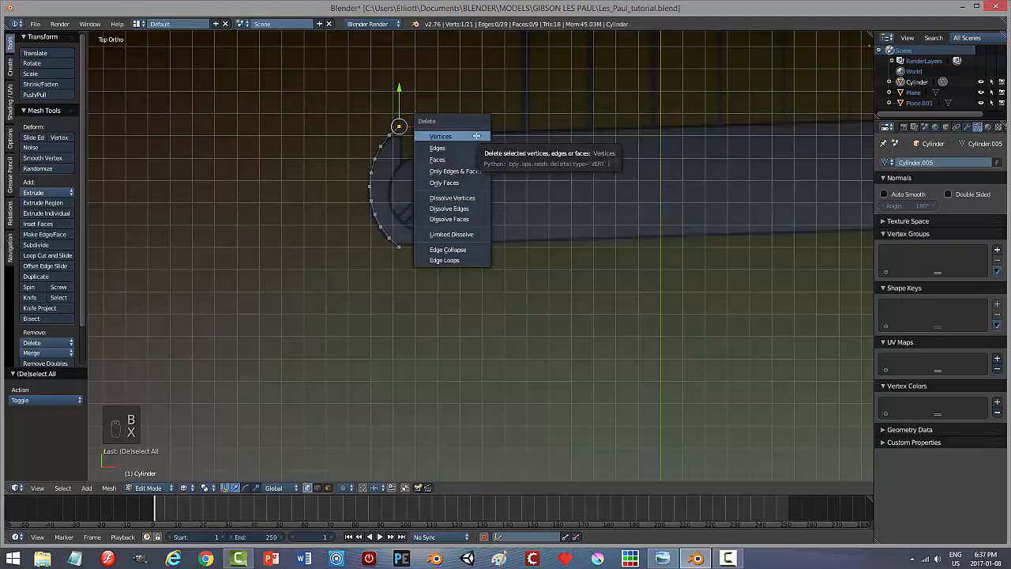
click(474, 135)
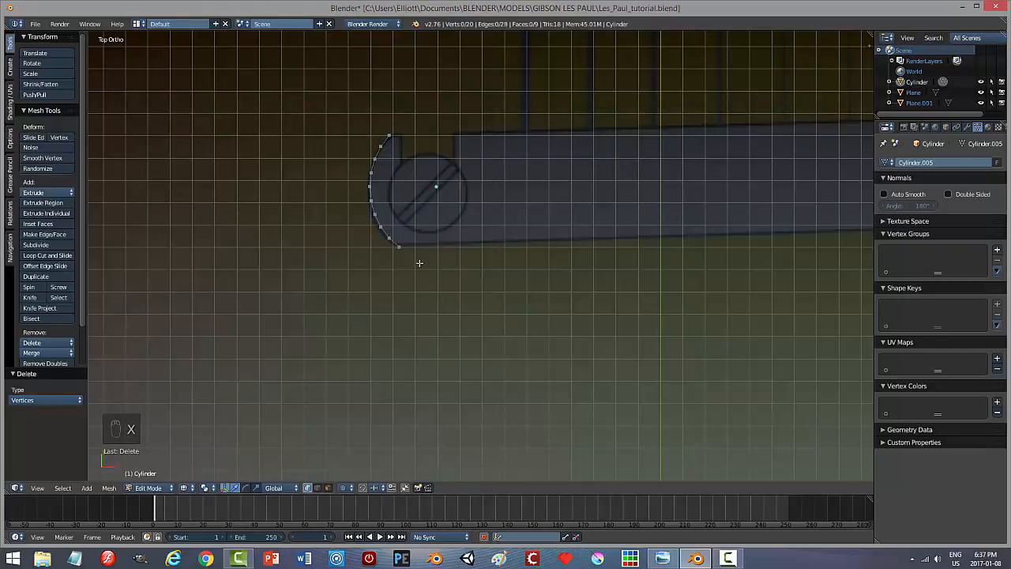
Delete the lower row of the curved wall's vertices so that only the single upper arc is kept.
middle_drag(545, 210, 563, 255)
key(b)
drag(563, 332, 356, 336)
key(a)
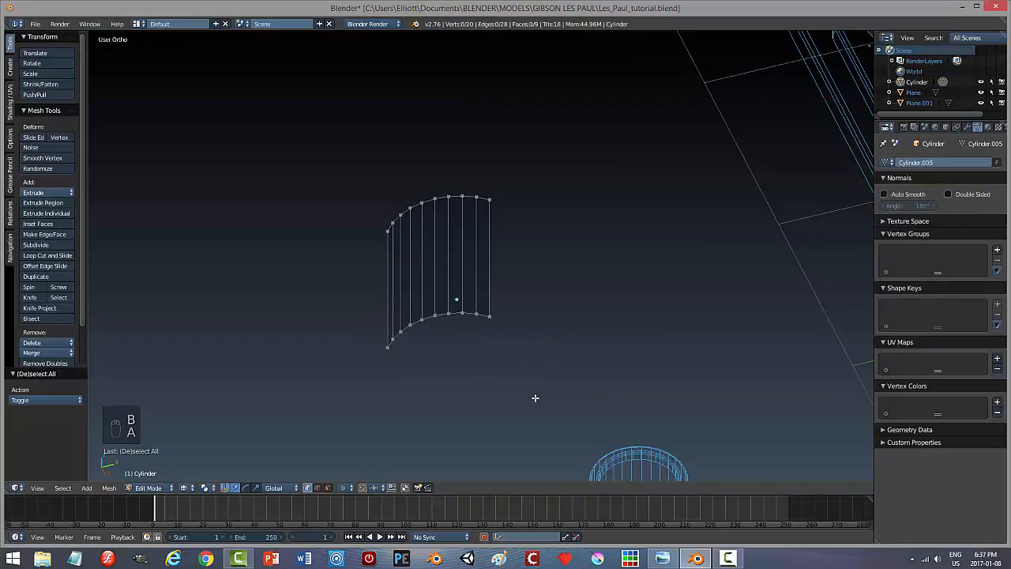
key(b)
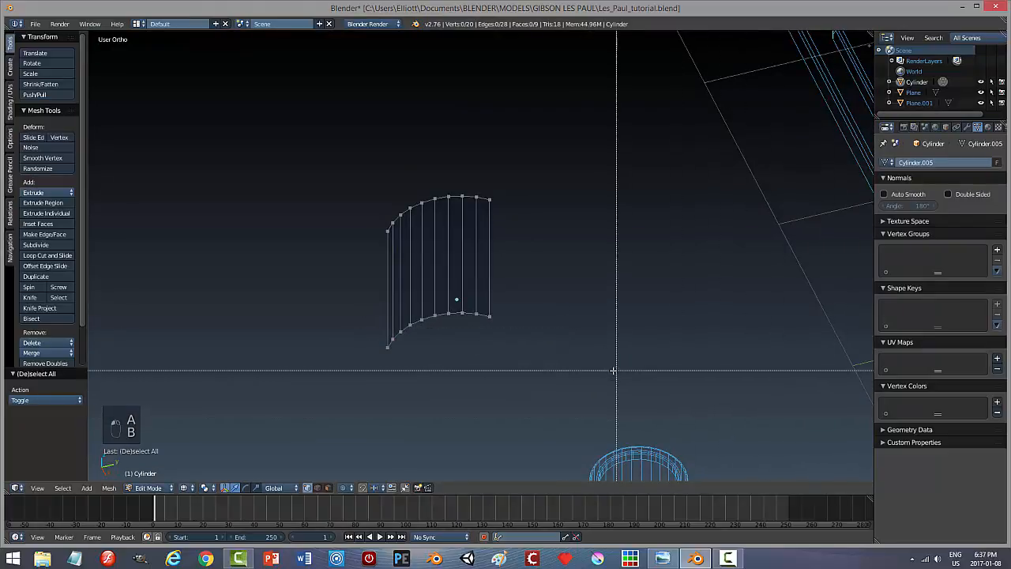
drag(597, 382, 325, 286)
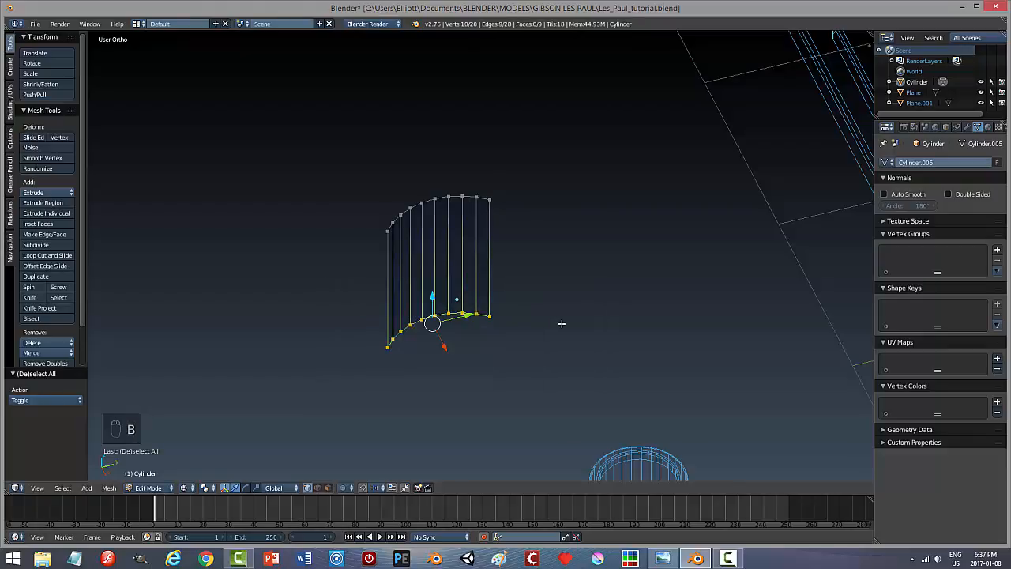
key(x)
click(562, 323)
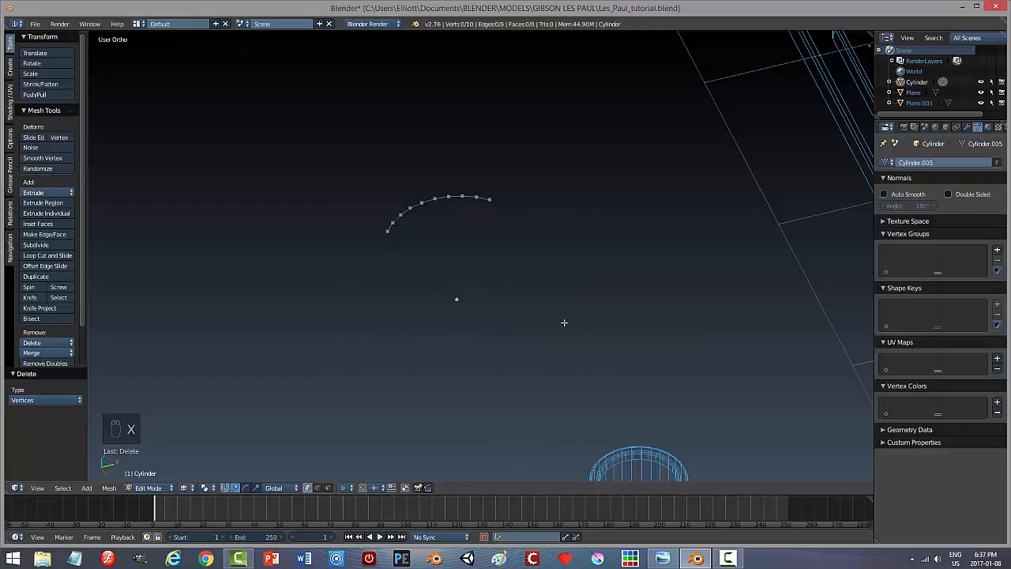
Extrude both end vertices of the arc in top view by about 0.057 along X.
key(KP_7)
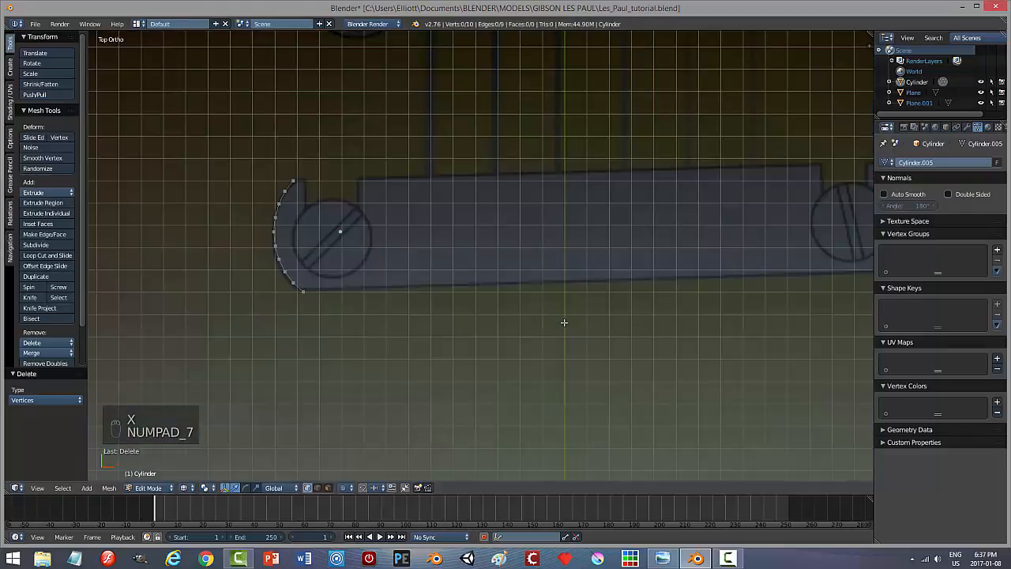
right_click(292, 182)
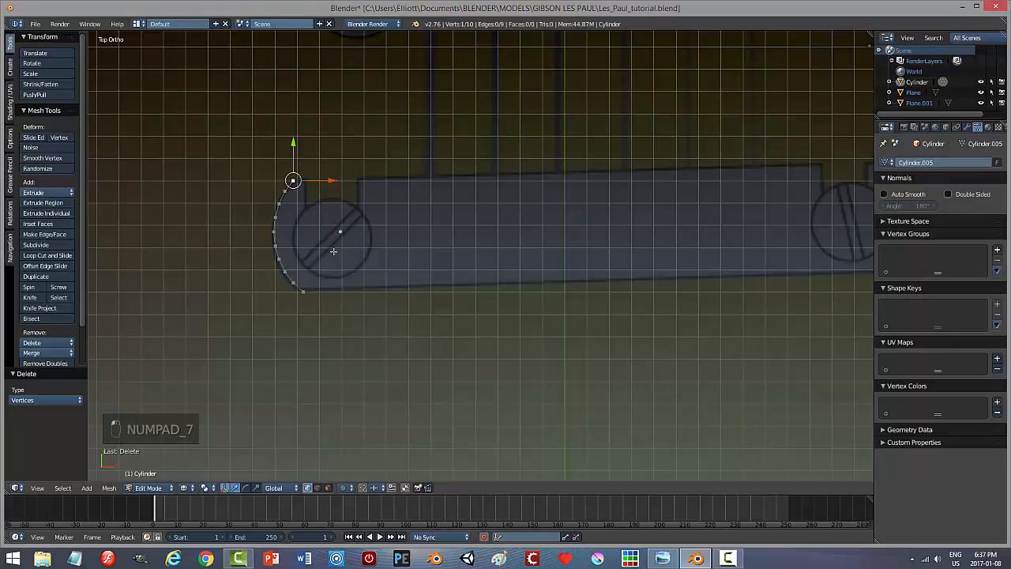
shift+right_click(301, 292)
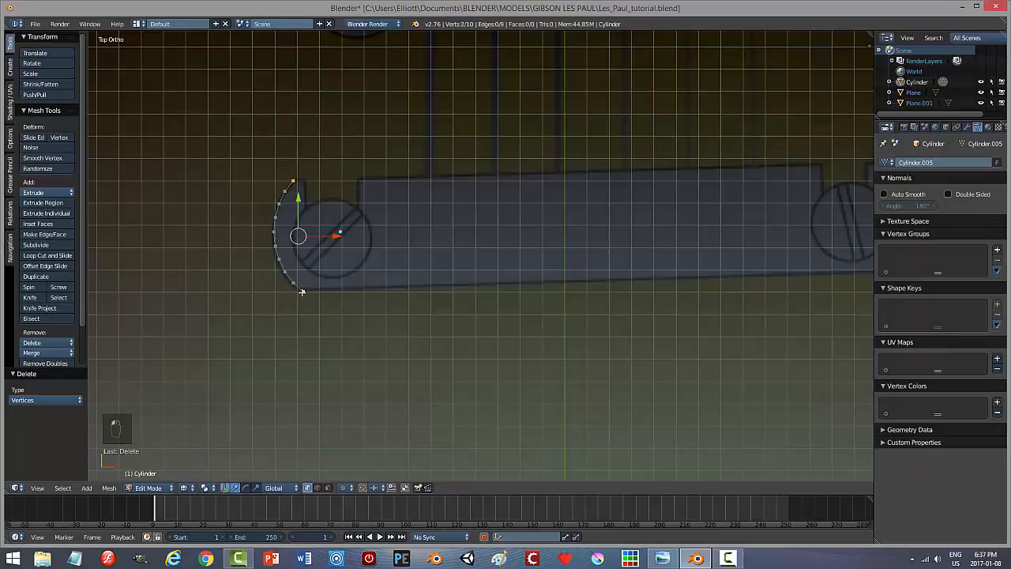
key(e)
right_click(383, 289)
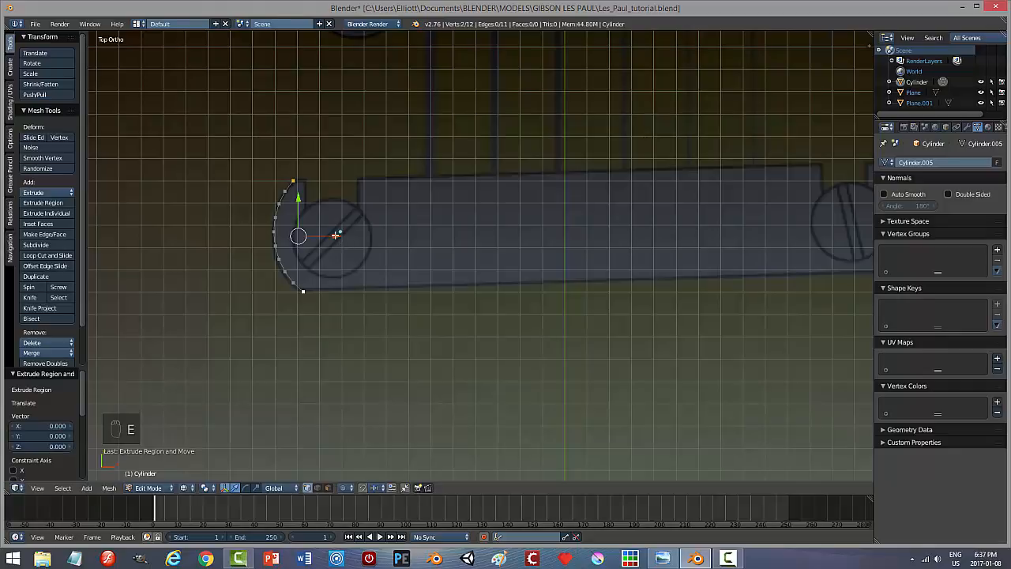
drag(336, 234, 347, 235)
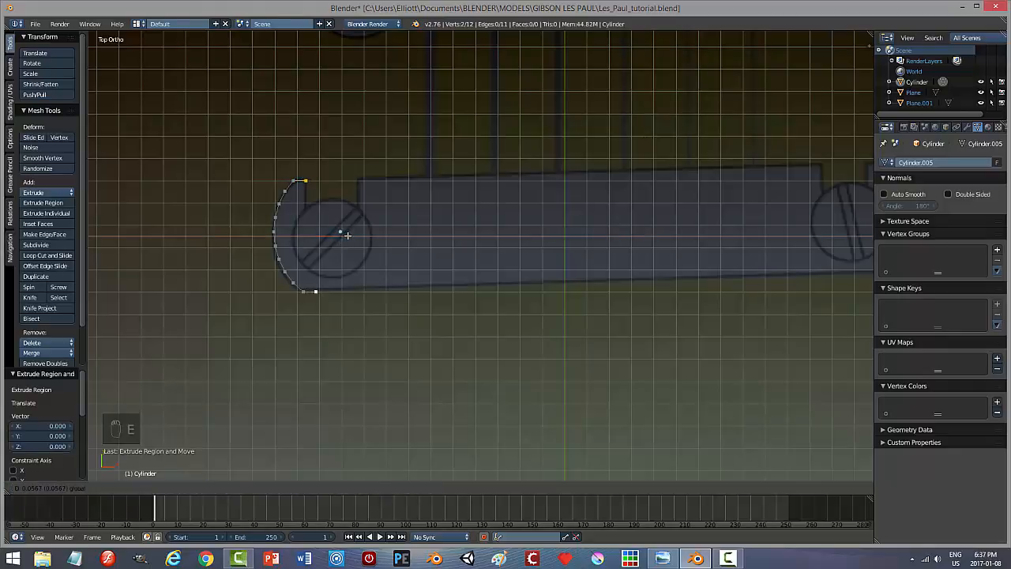
click(347, 236)
Extrude the upper end vertex by about -0.253 along Y to form the near side of the screw notch.
right_click(316, 291)
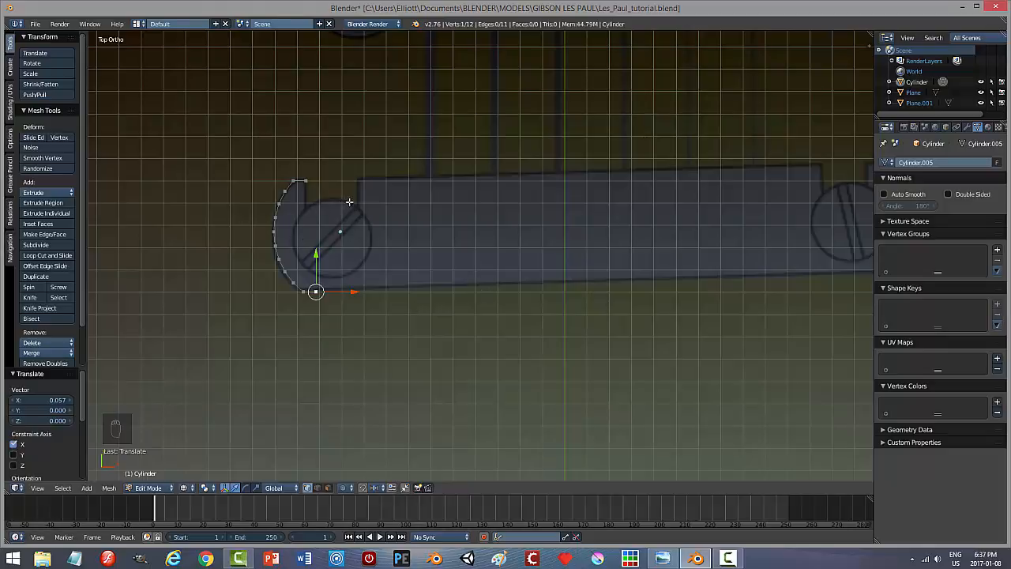
right_click(305, 180)
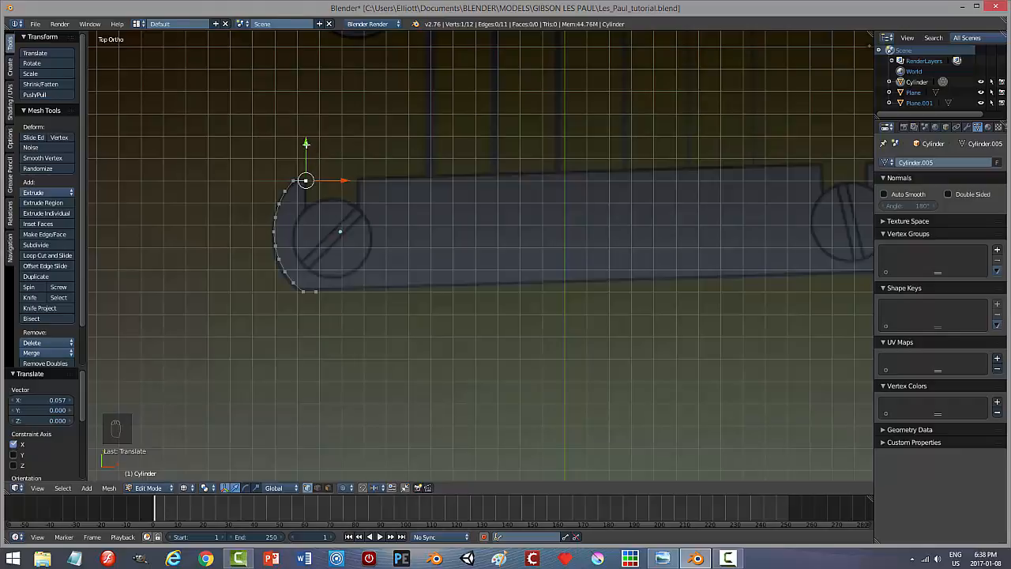
key(e)
key(y)
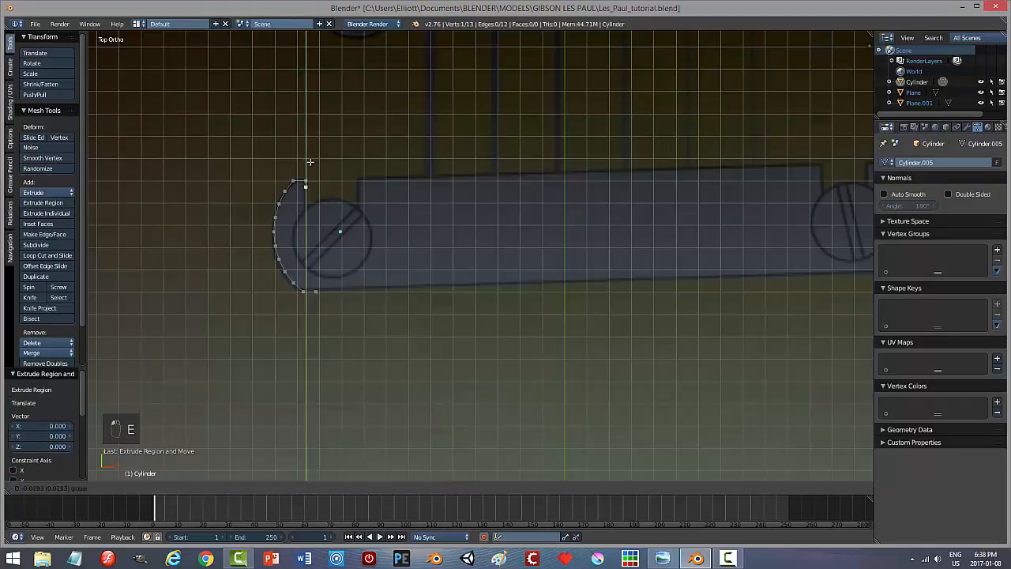
click(310, 203)
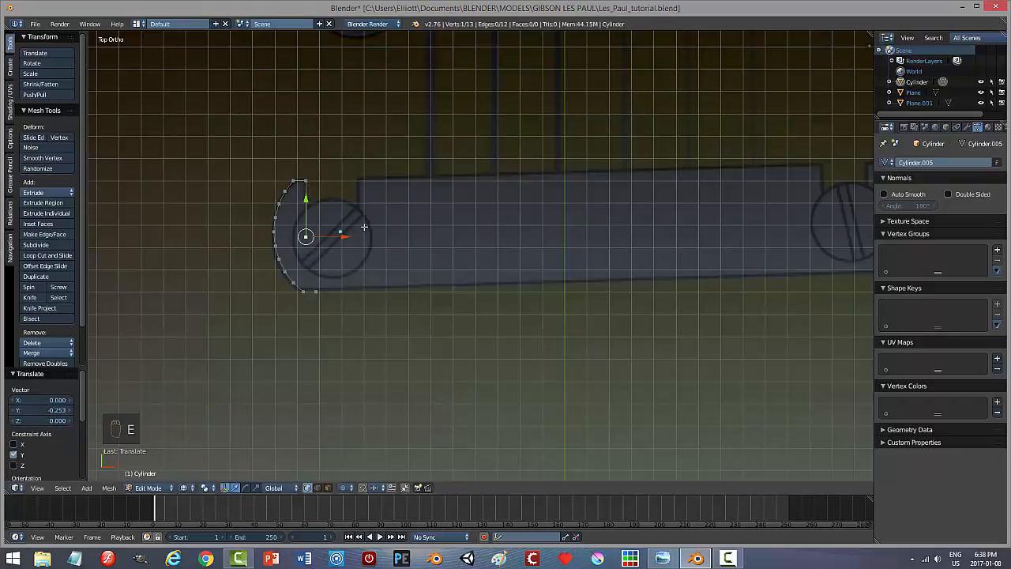
Extrude the notch's inner vertex by about 0.246 along X to form the notch floor.
key(e)
right_click(364, 250)
key(g)
key(x)
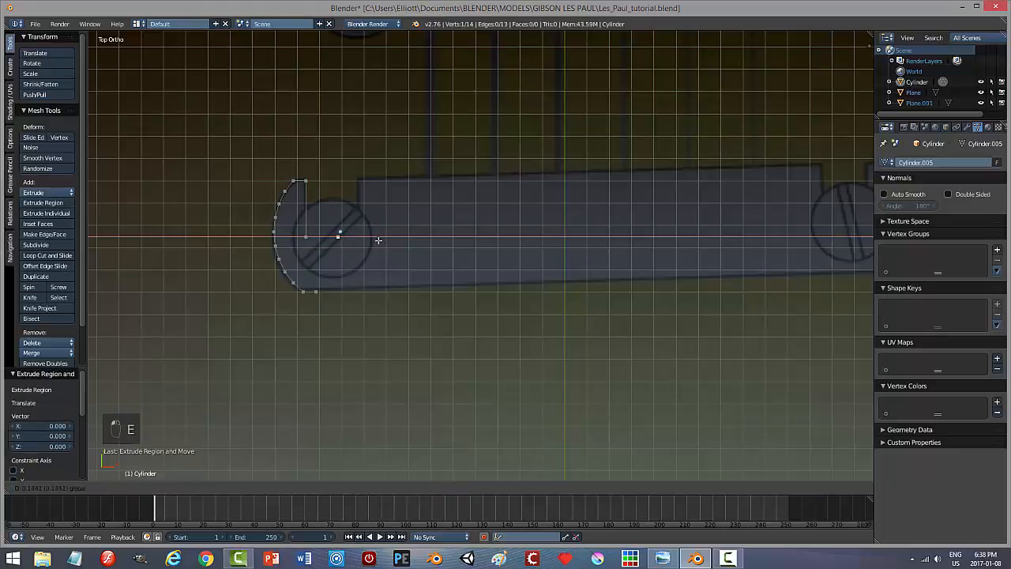
click(396, 244)
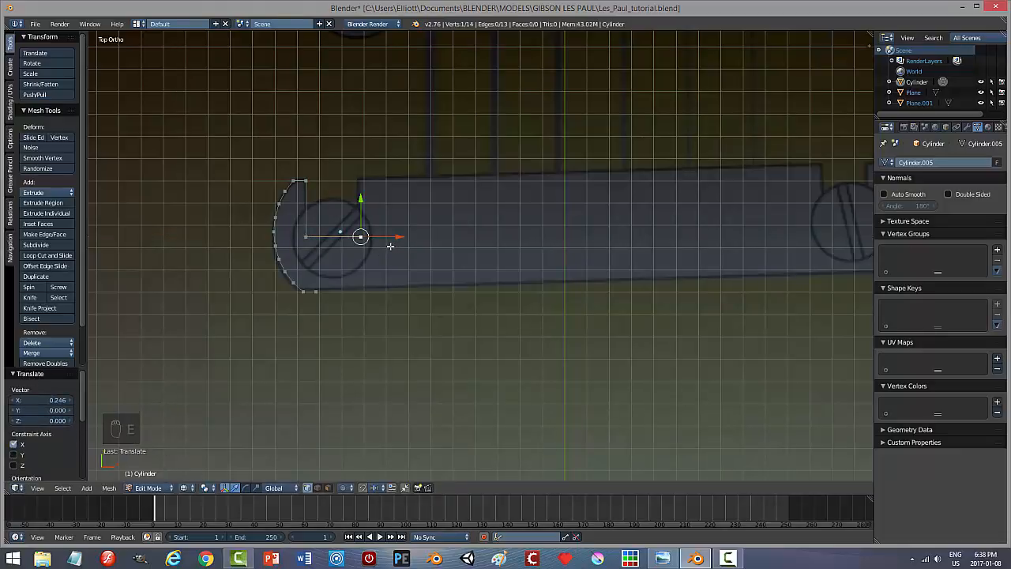
Extrude the end of the notch floor by about 0.262 along Y up to the tailpiece's upper edge.
key(e)
right_click(390, 246)
key(g)
key(y)
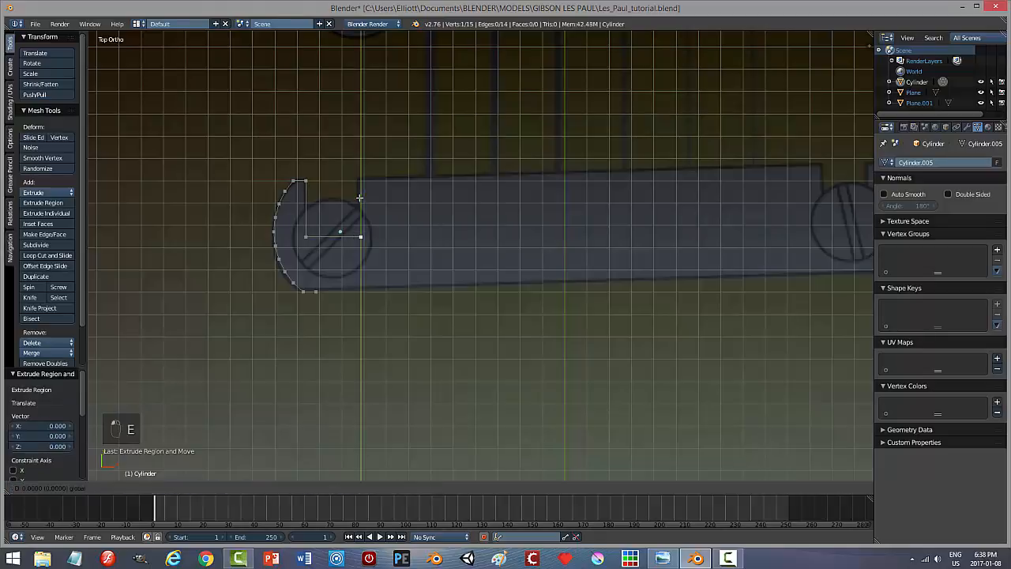
click(356, 139)
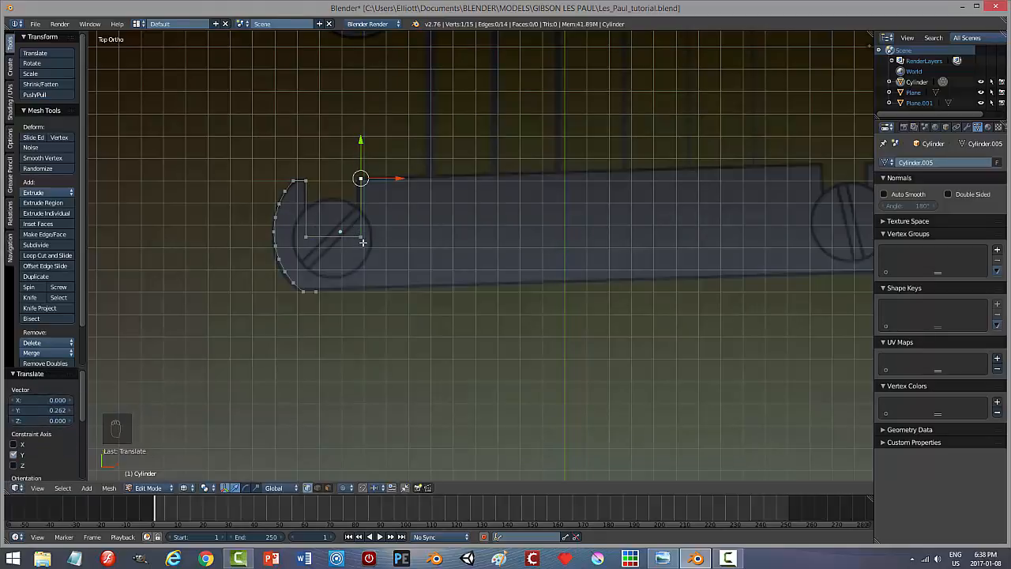
Extrude the outline's lower end vertex by about 0.423 and its upper end vertex by about 0.907 along X.
right_click(316, 293)
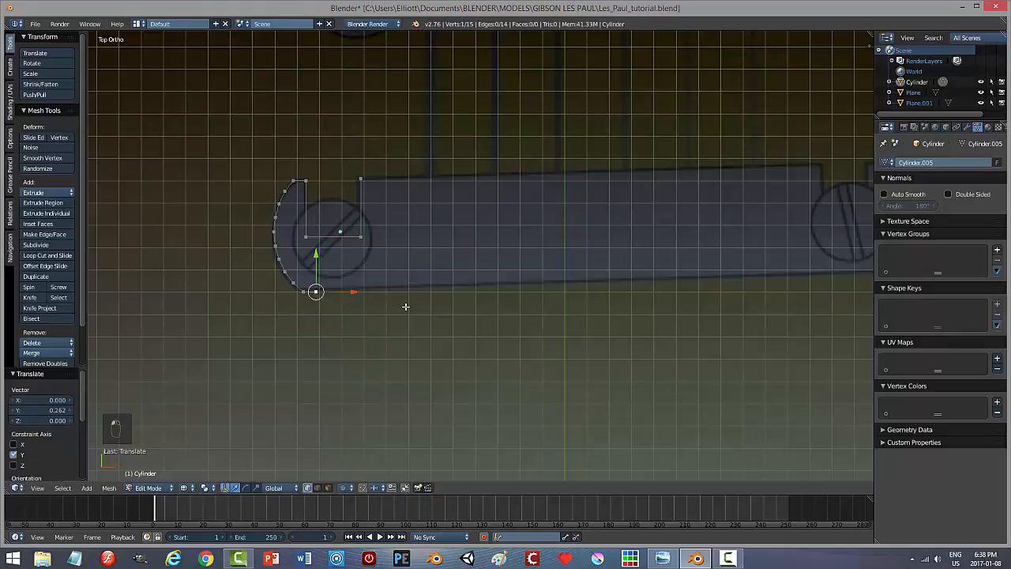
key(e)
drag(354, 292, 448, 291)
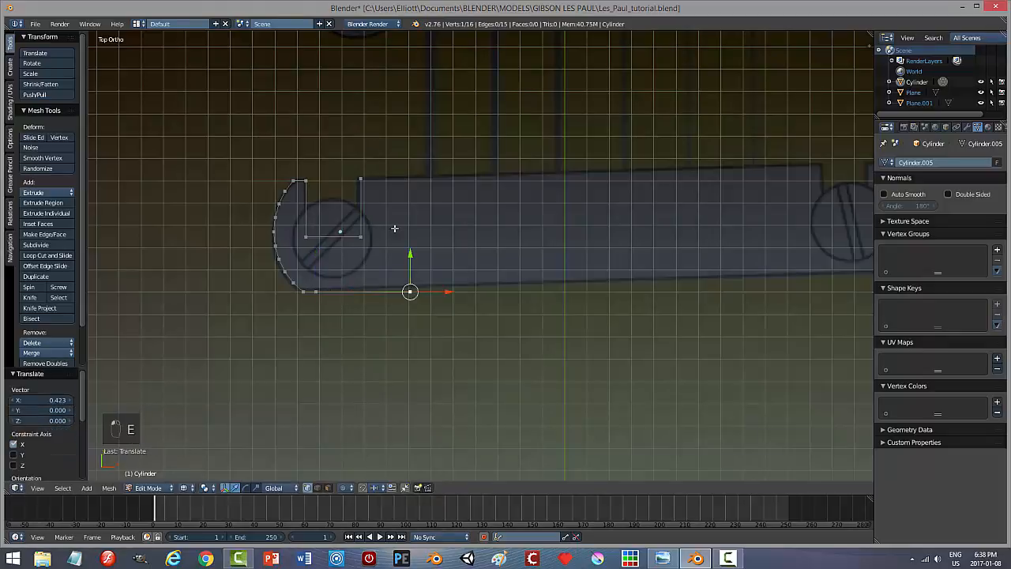
right_click(360, 177)
key(e)
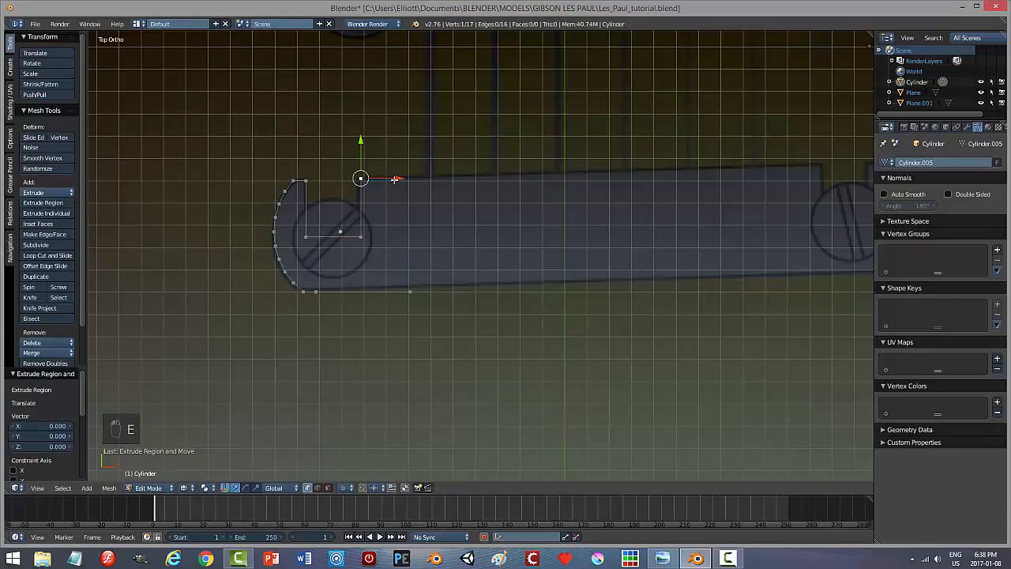
drag(396, 180, 599, 186)
Move the outline's lower end vertex by about 0.692 along X to the centre line.
right_click(410, 292)
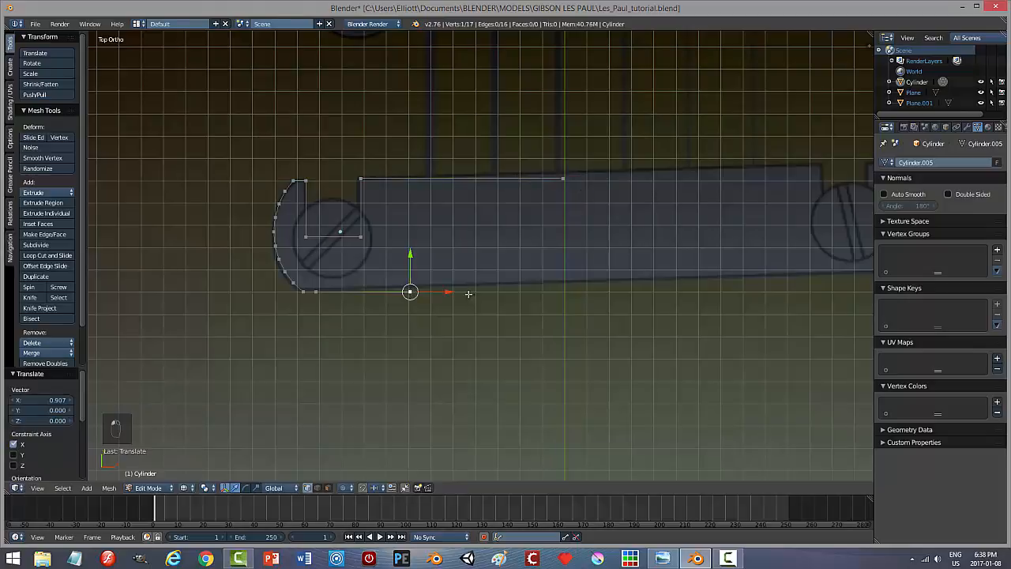
key(g)
key(x)
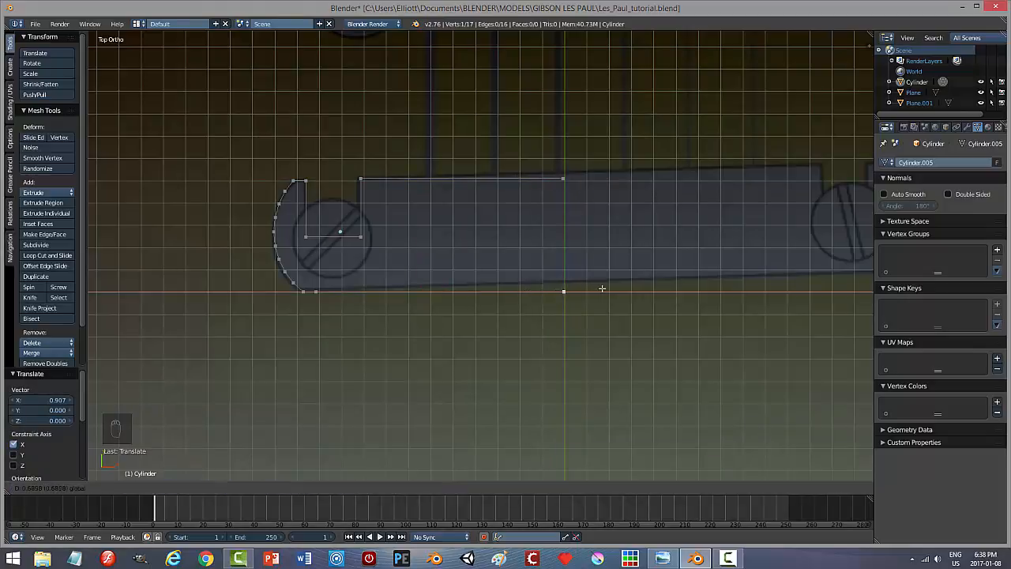
click(602, 289)
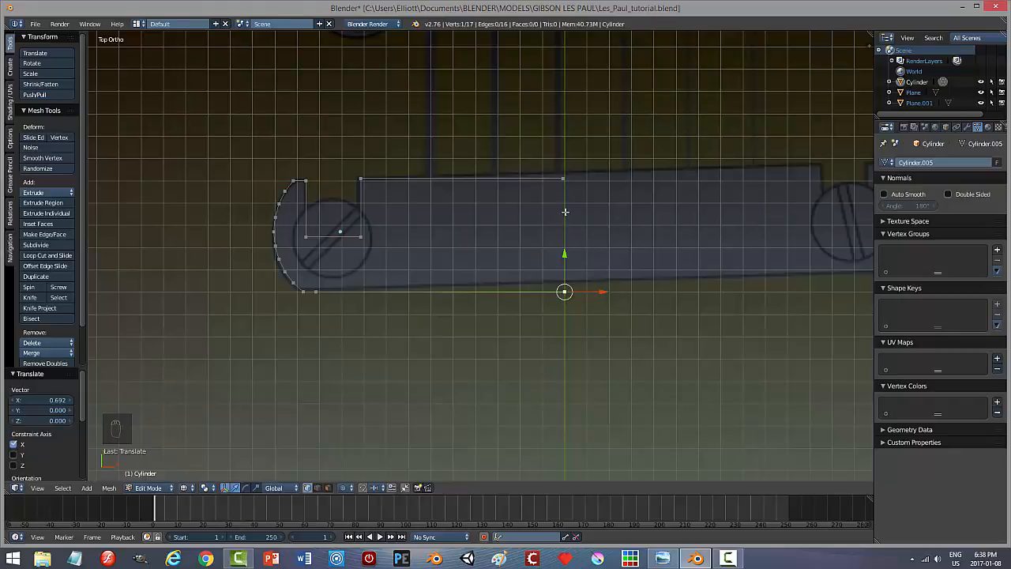
Select all vertices of the half tailpiece outline.
shift+right_click(564, 180)
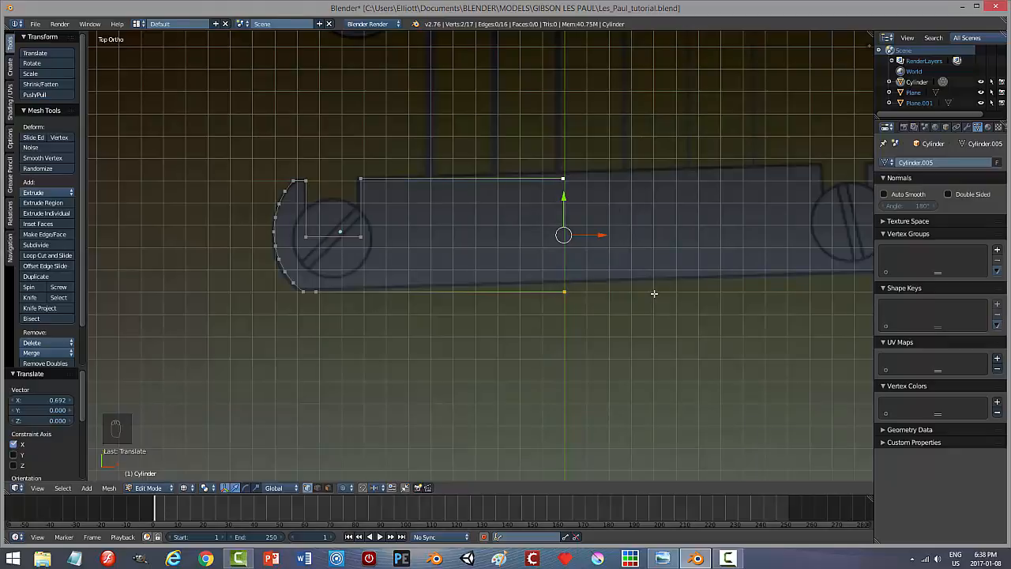
key(a)
key(a)
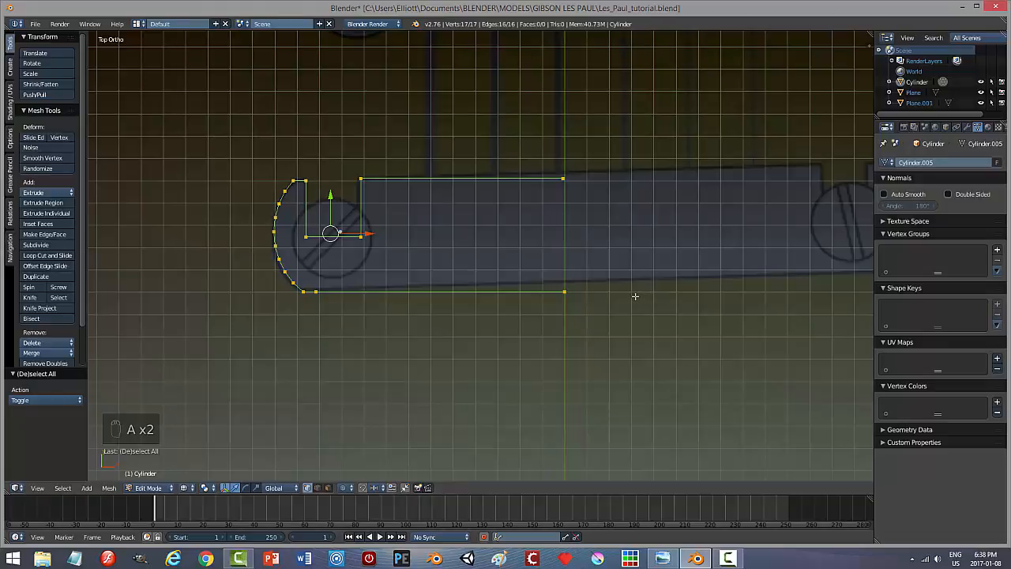
Duplicate the half tailpiece outline, rotate the copy 180° about Z and move it about 2.147 along X.
key(shift+d)
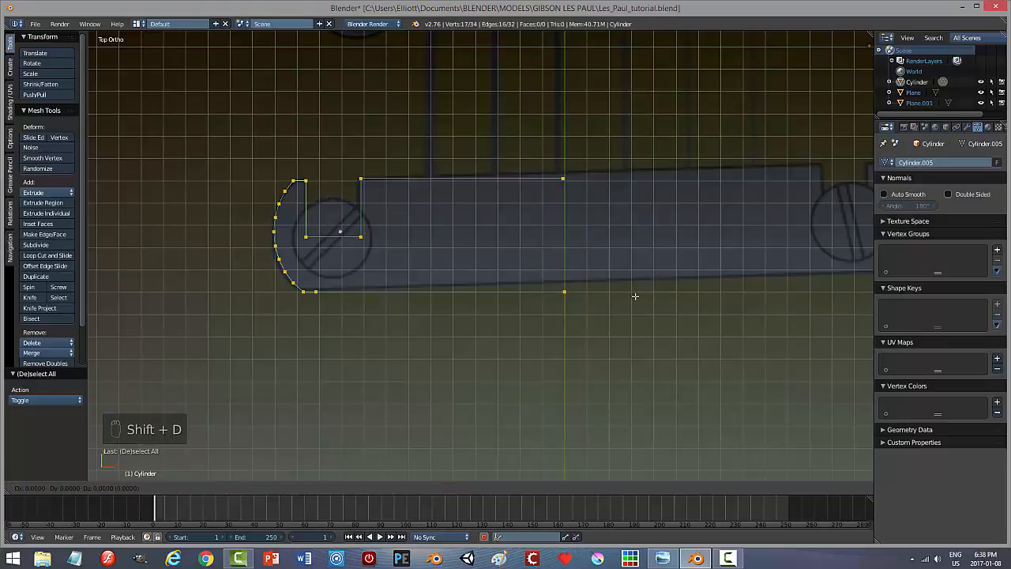
key(r)
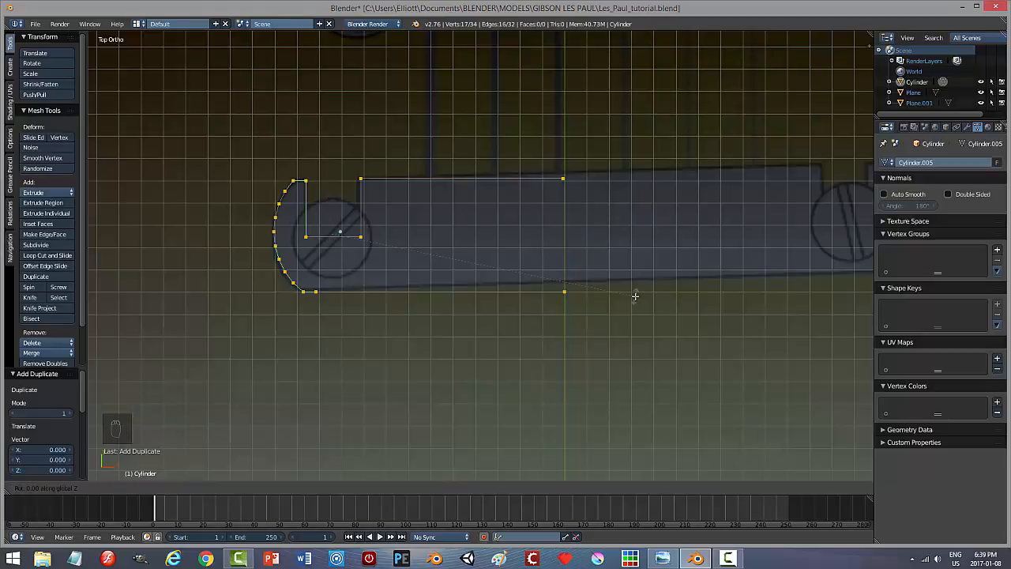
text(180)
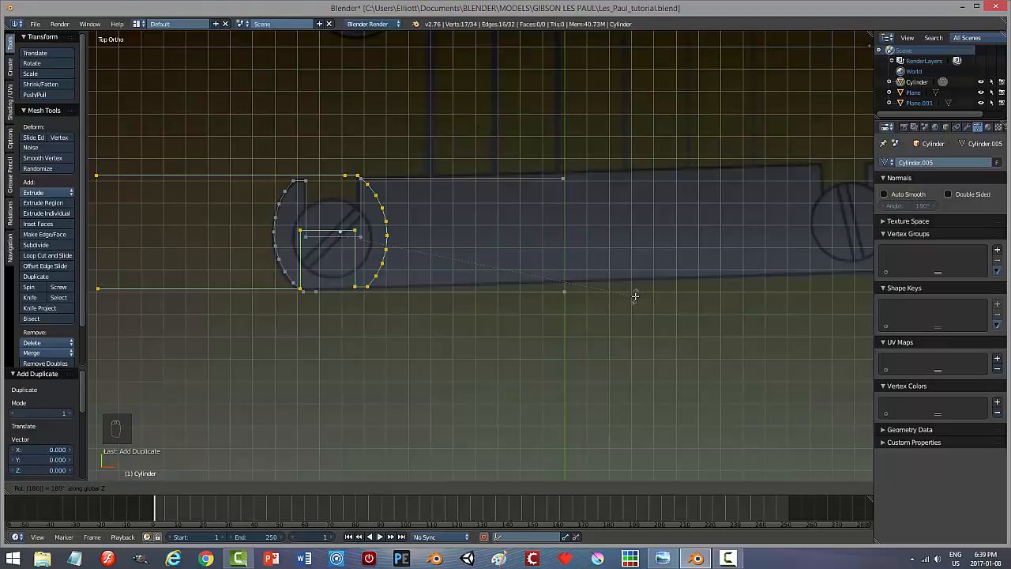
key(Return)
drag(371, 234, 850, 229)
shift+middle_drag(774, 339, 673, 349)
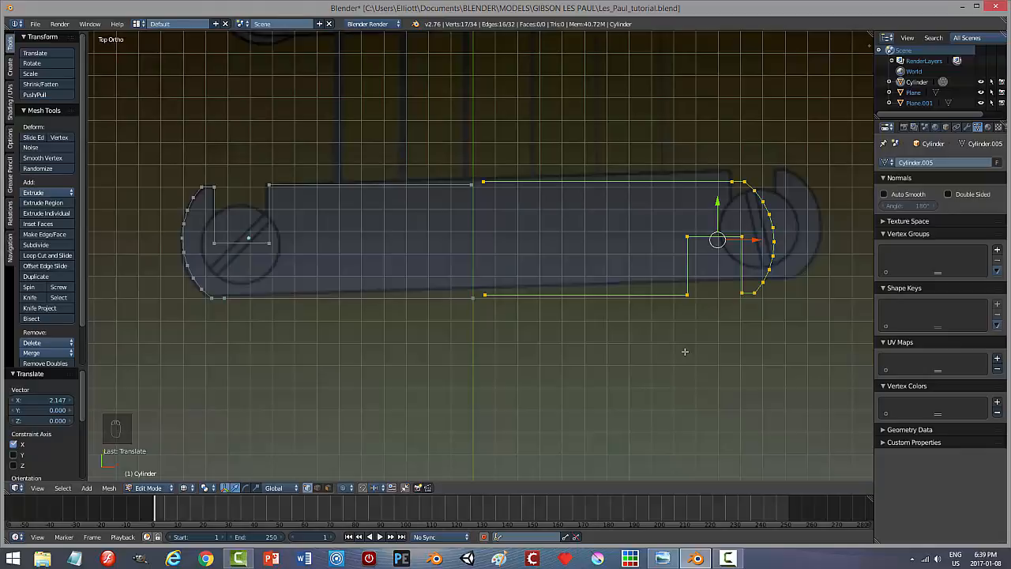
Rotate the copied half outline 180° about X and move it about 0.206 along X to match the reference's opposite end.
key(r)
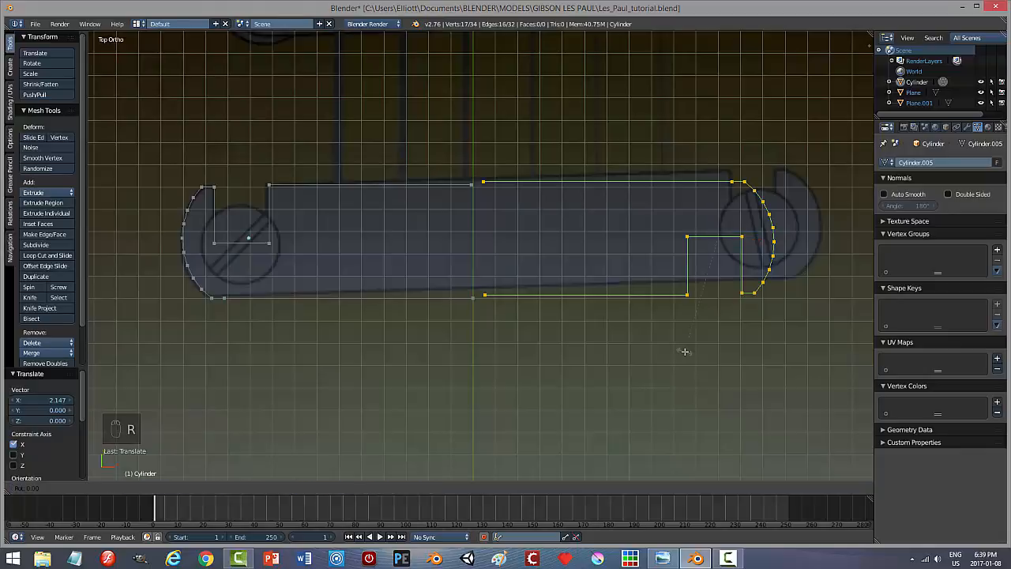
text(x180)
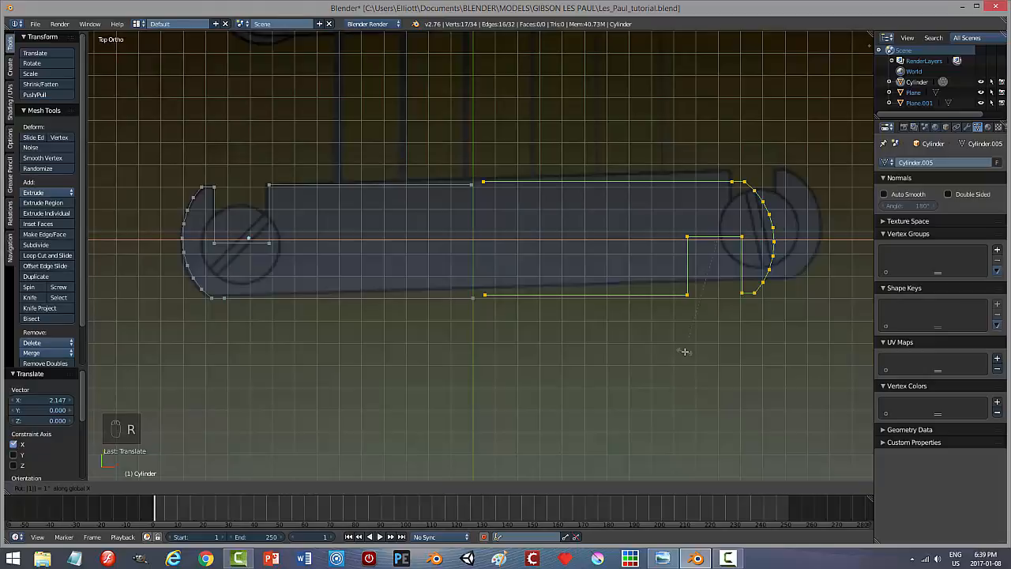
key(Return)
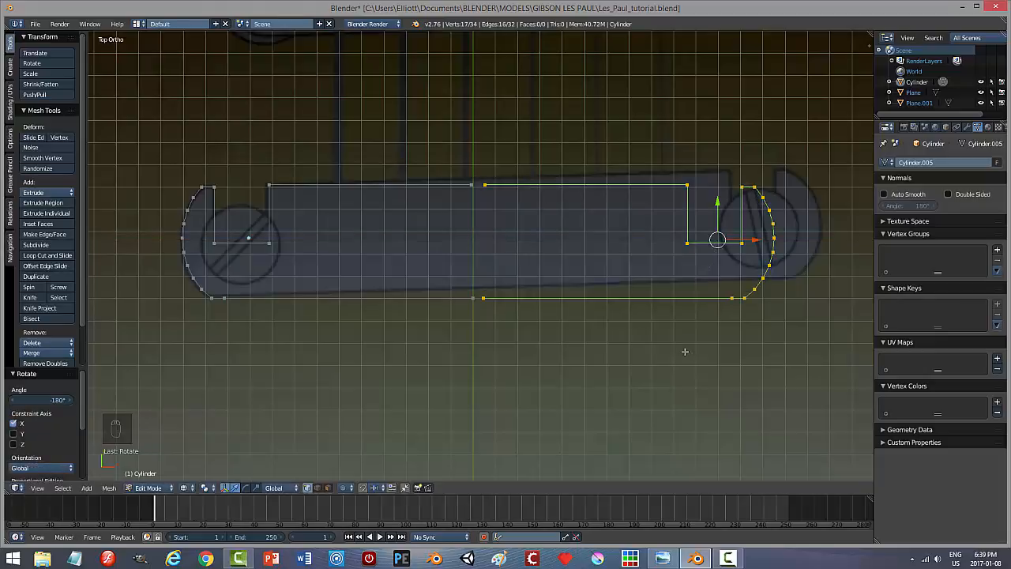
drag(756, 243, 800, 238)
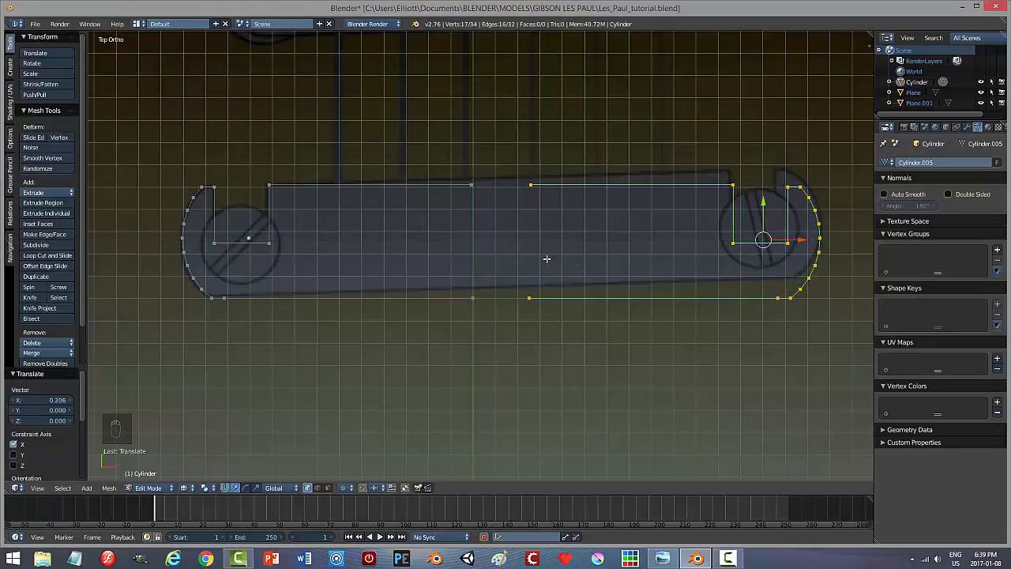
Join the two outline halves with an edge across the upper gap and another across the lower gap.
right_click(531, 184)
shift+right_click(469, 184)
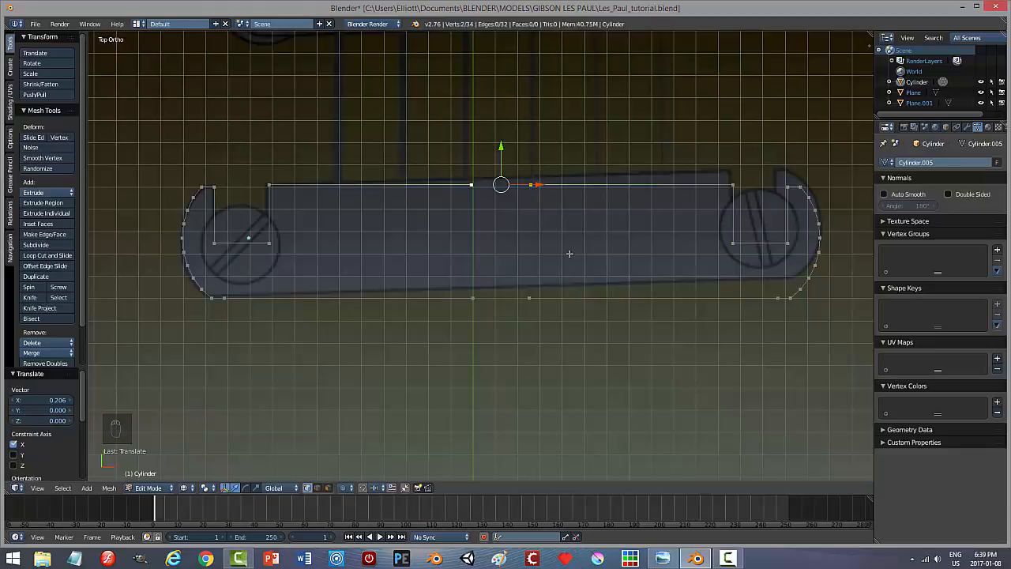
key(f)
right_click(529, 298)
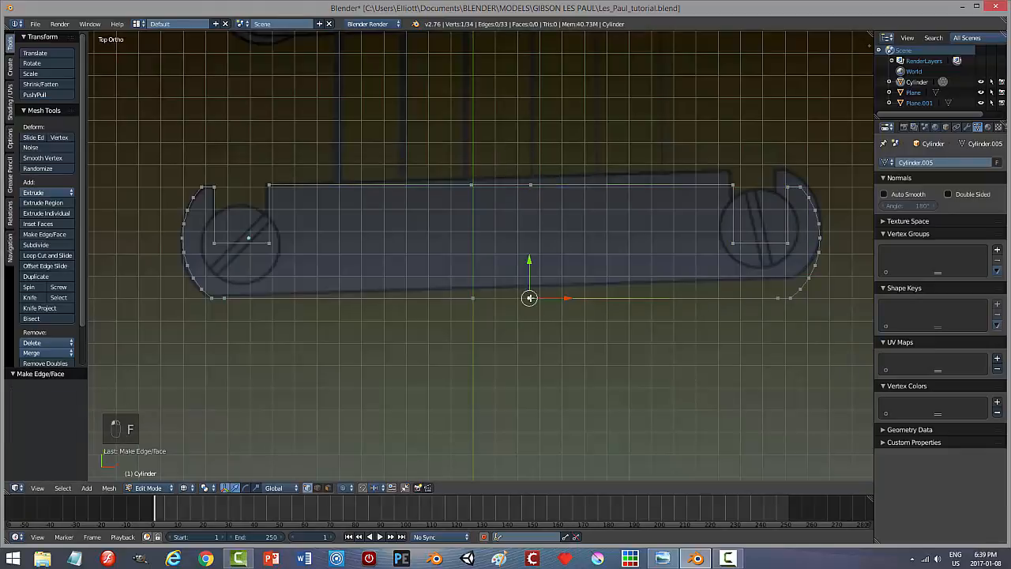
shift+right_click(472, 298)
key(f)
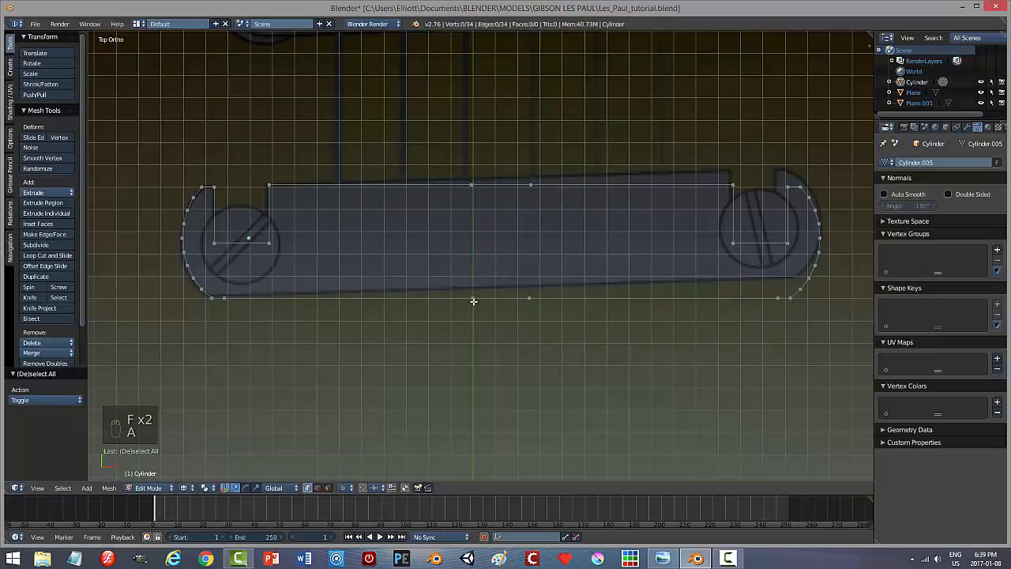
Fill the whole closed tailpiece outline with a single face and clear the selection.
key(a)
key(a)
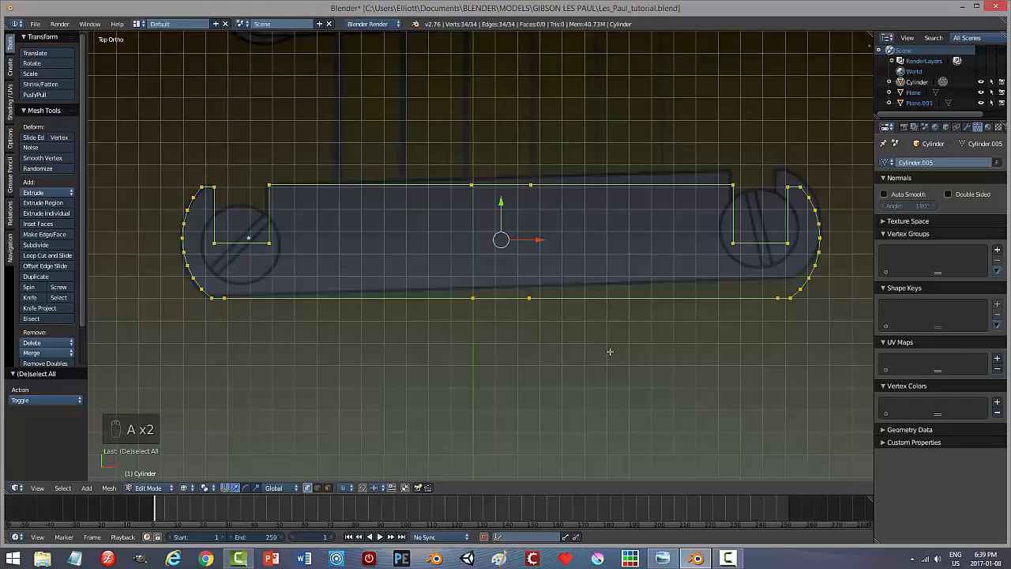
key(f)
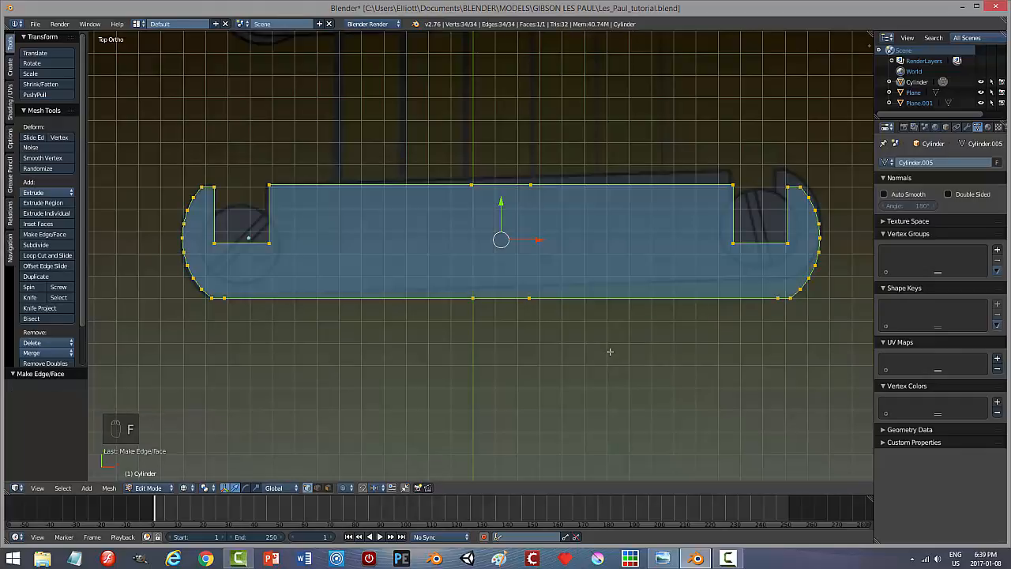
key(a)
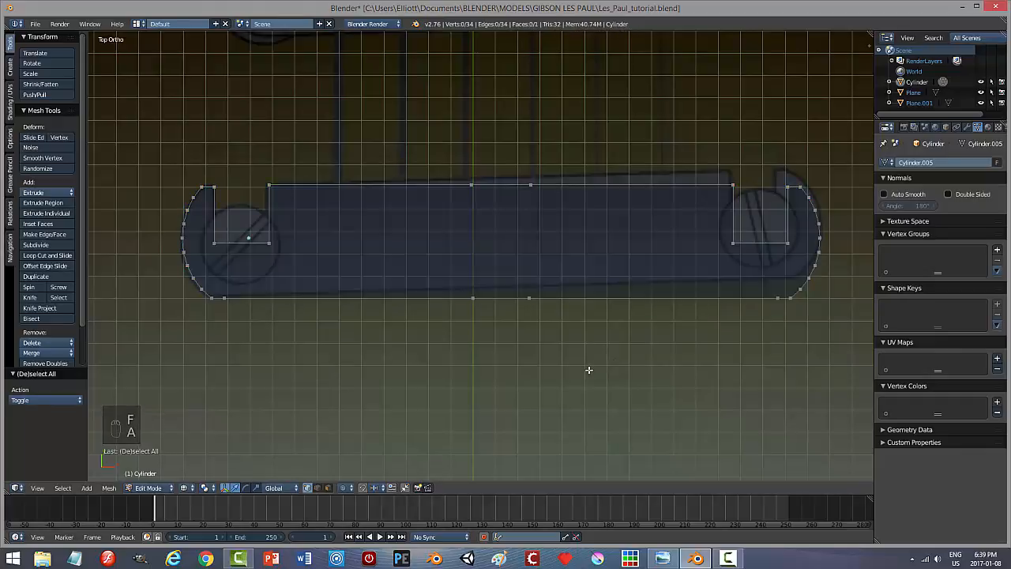
In face select mode, extrude the whole tailpiece face about 0.109 upward along Z.
middle_drag(614, 381, 594, 325)
key(ctrl+Tab)
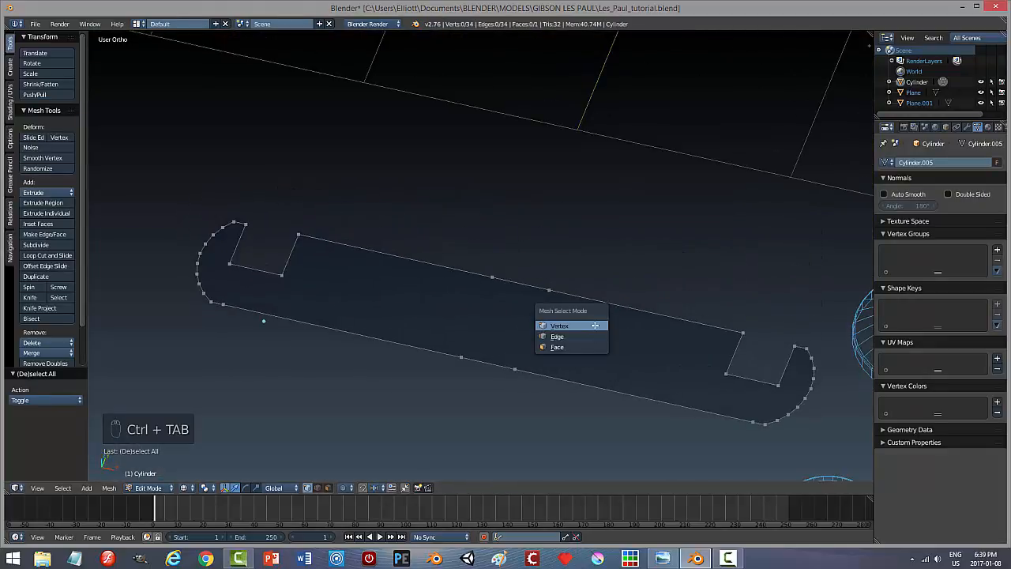
click(583, 345)
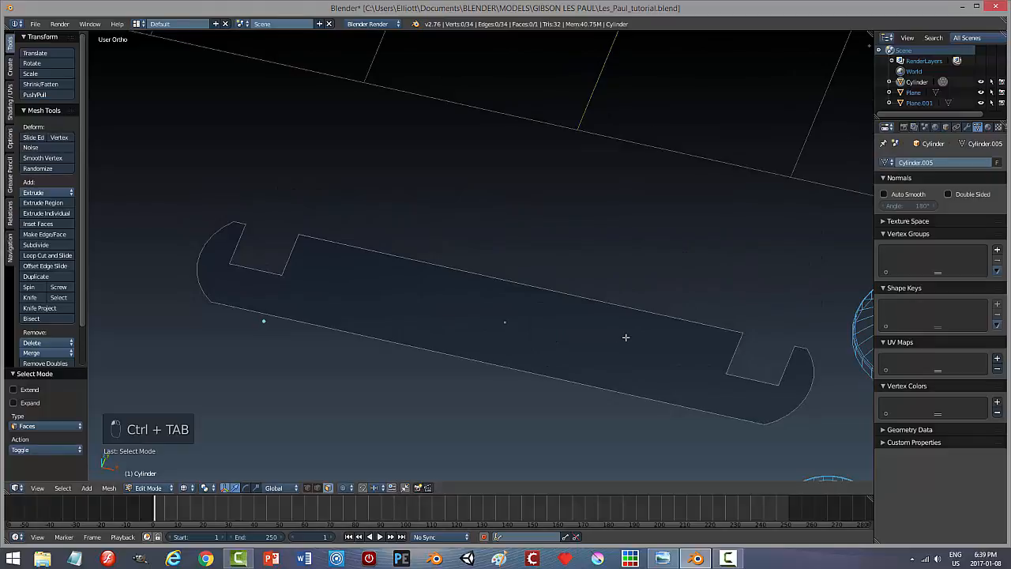
key(Tab)
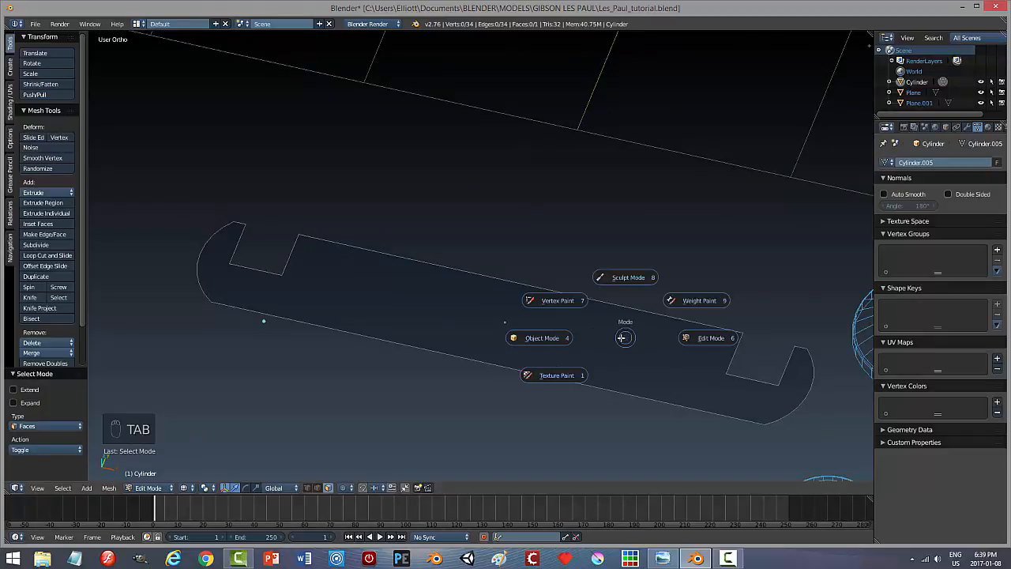
click(711, 338)
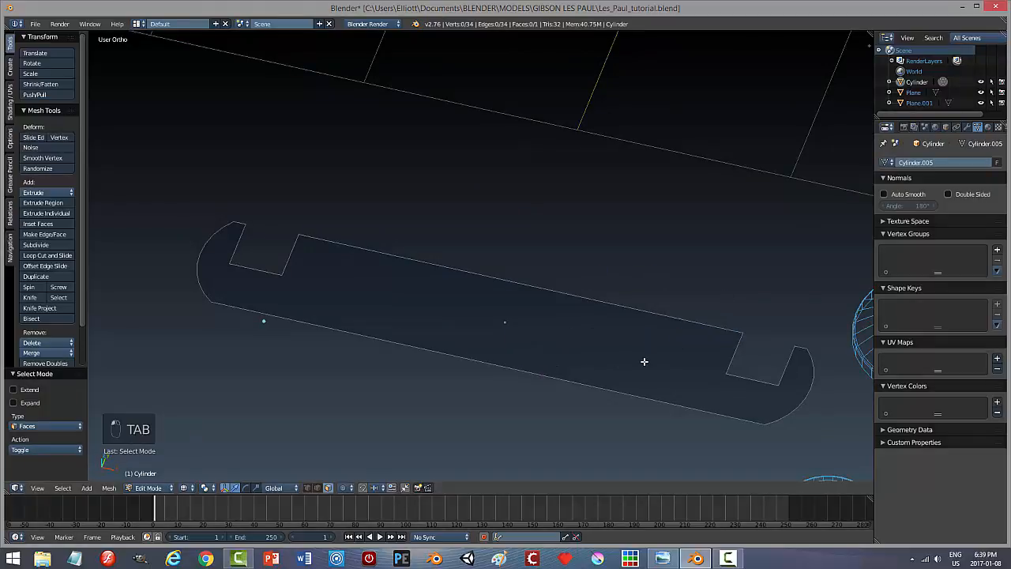
key(a)
key(a)
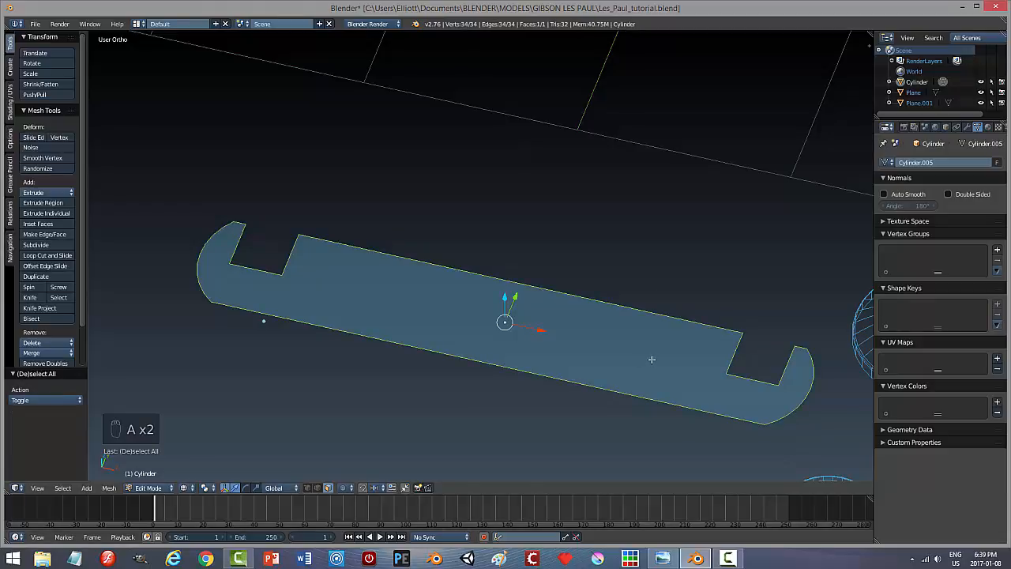
middle_drag(651, 360, 519, 326)
key(e)
right_click(521, 327)
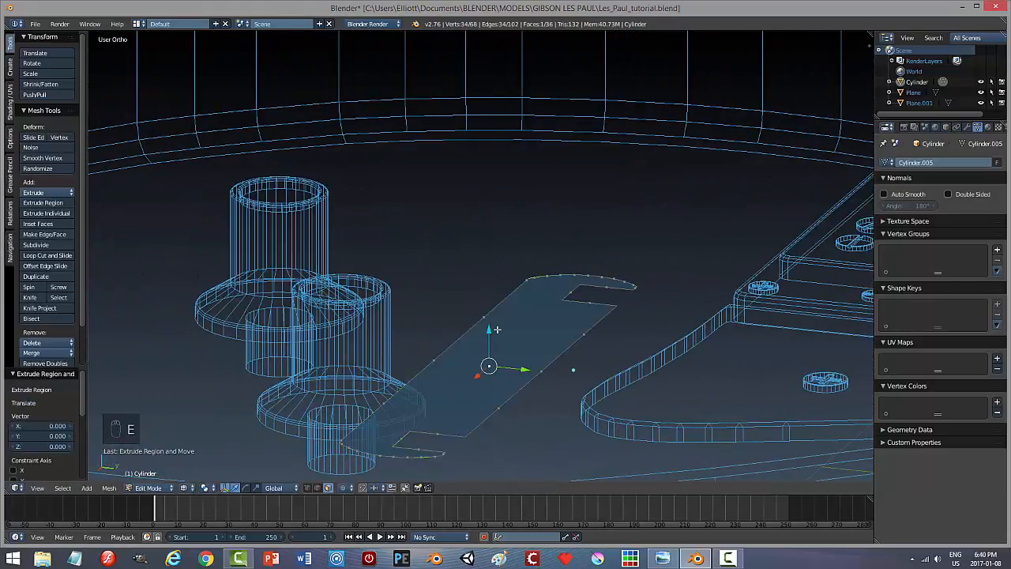
drag(497, 329, 491, 308)
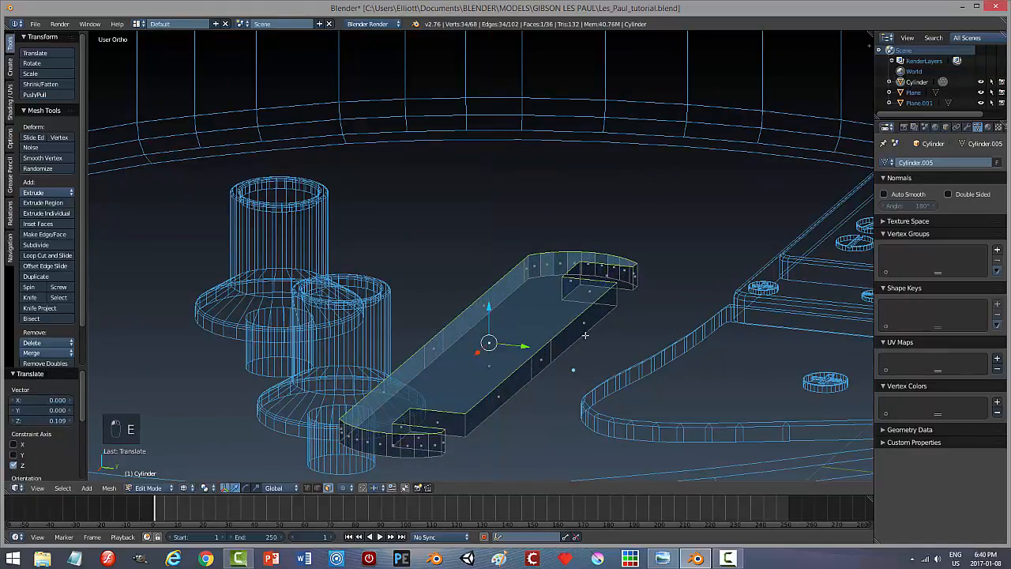
Recalculate the normals of all tailpiece faces to the outside.
key(a)
key(a)
key(a)
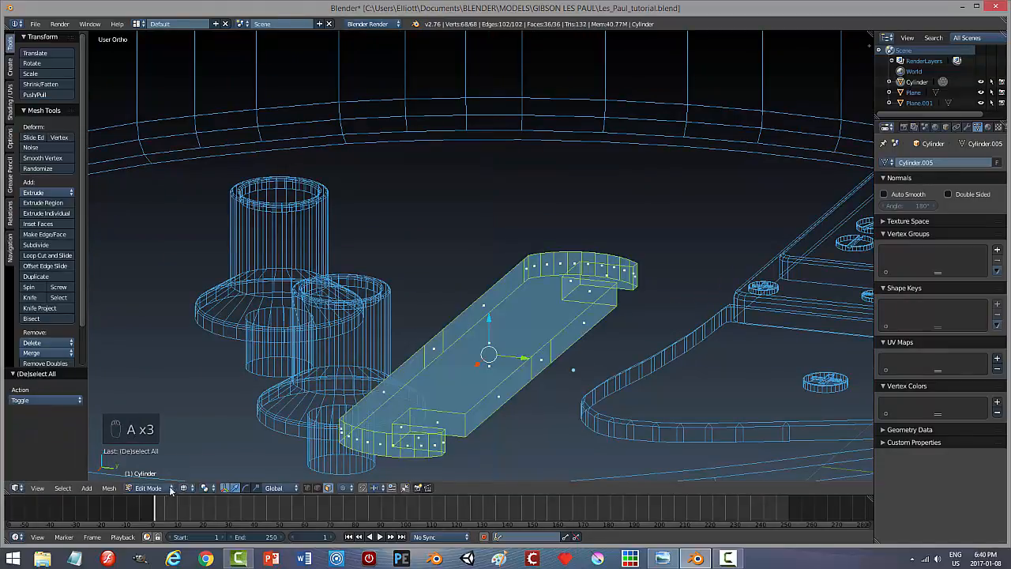
click(109, 487)
mouse_move(128, 322)
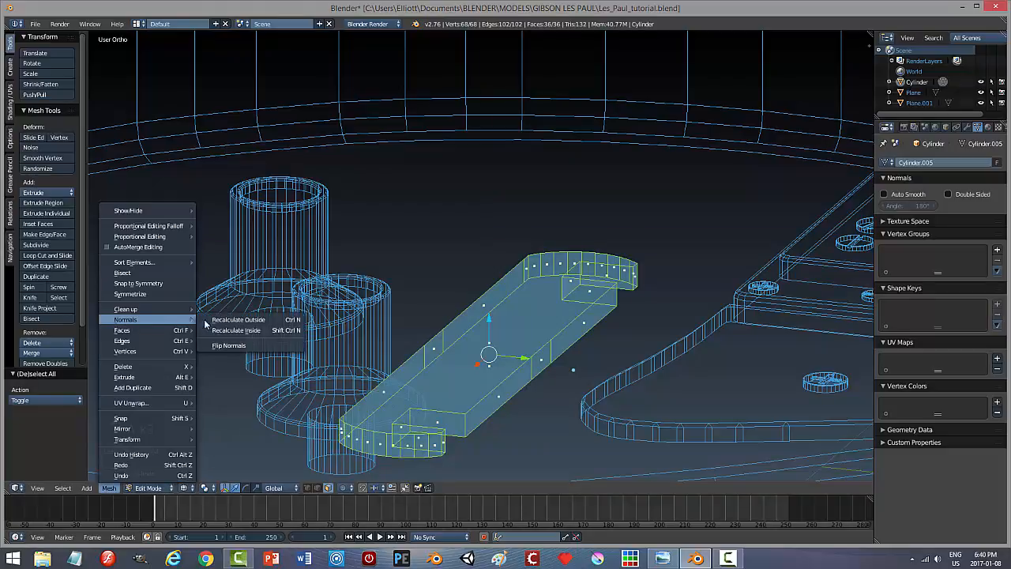
click(207, 322)
Clear the selection, return to Object Mode and switch the viewport to solid shading.
key(a)
key(Tab)
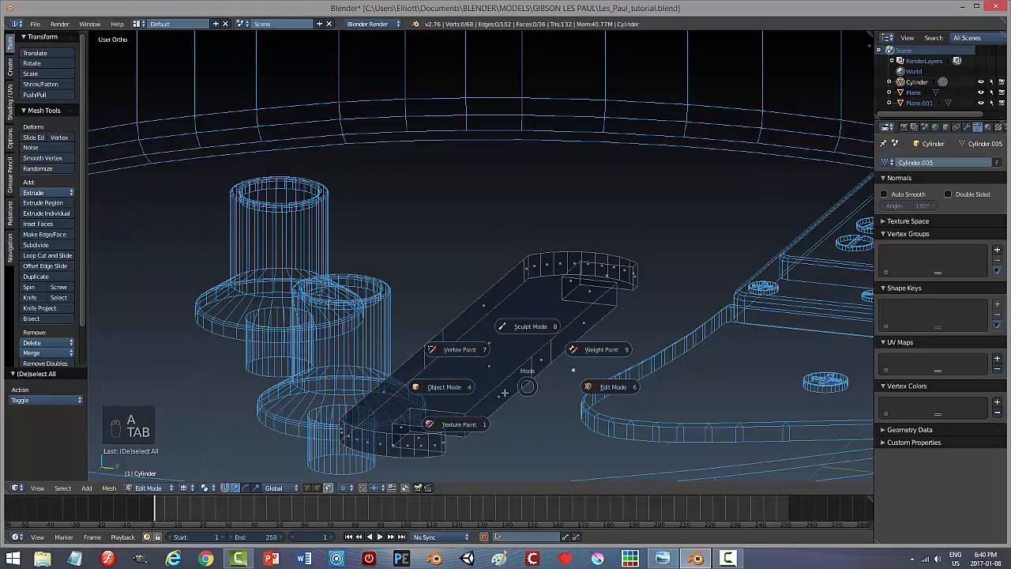
click(444, 387)
key(z)
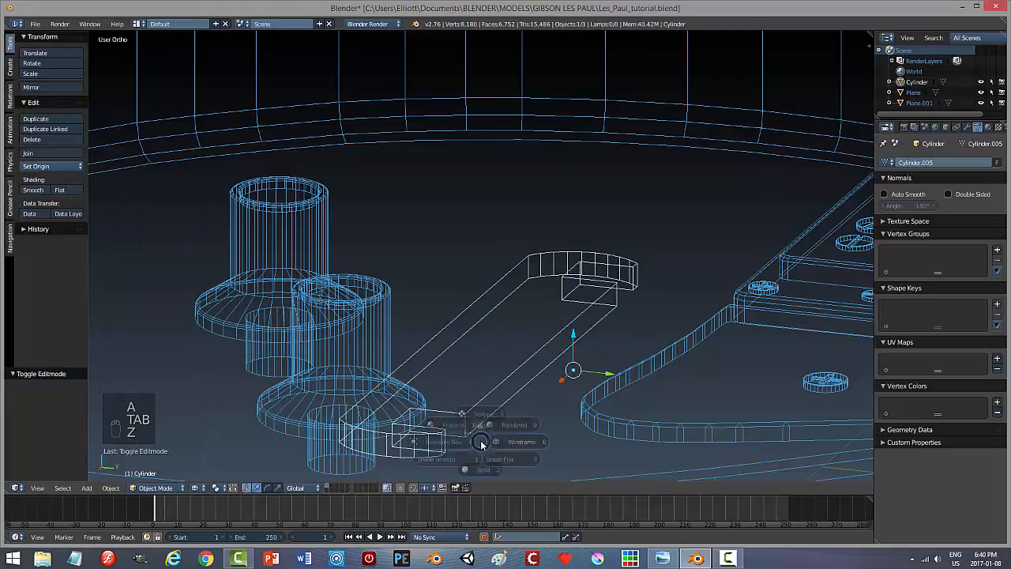
click(494, 502)
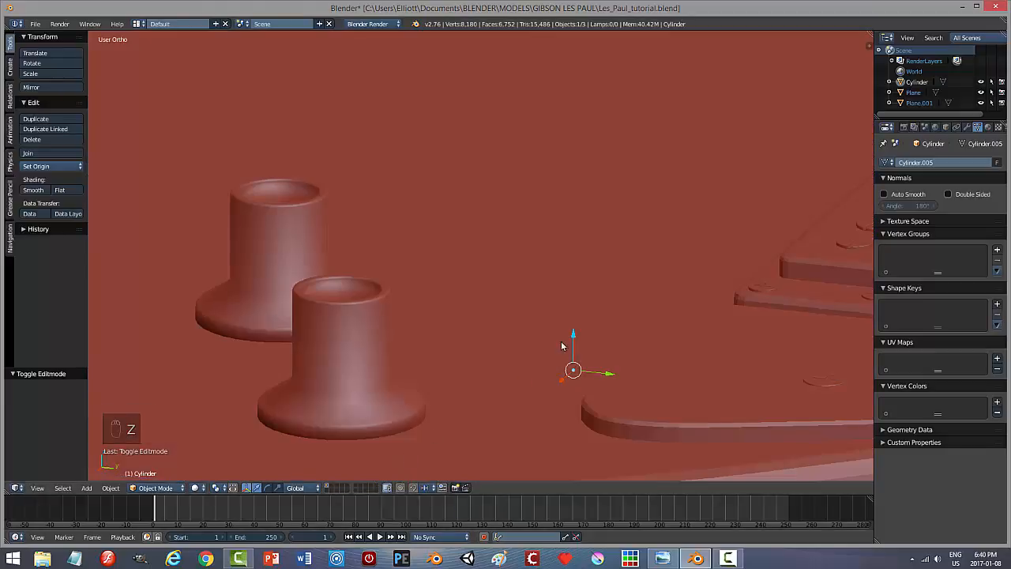
Raise the tailpiece about 0.817 along Z so that it sits above the guitar body.
drag(572, 338, 584, 282)
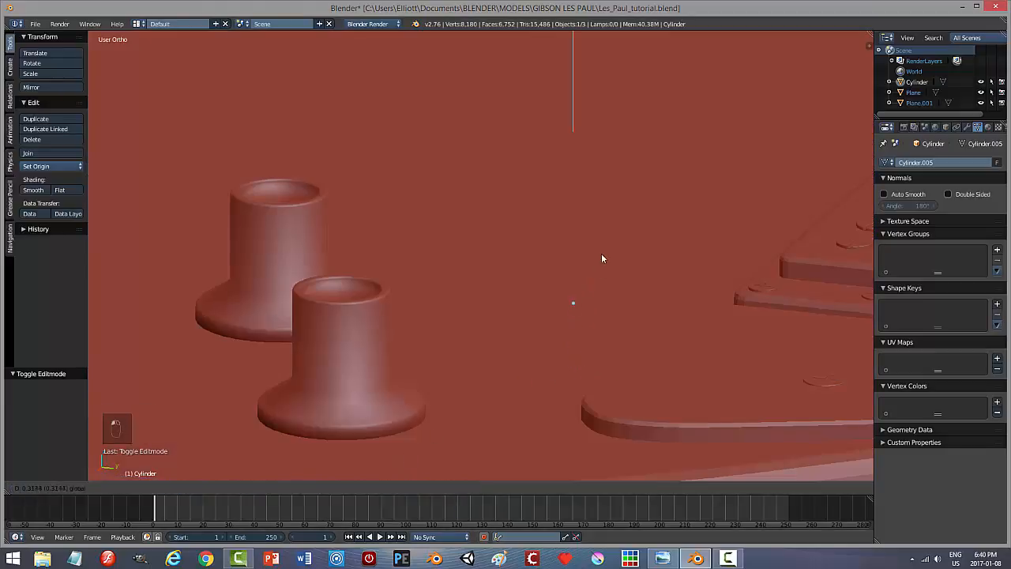
drag(622, 193, 639, 163)
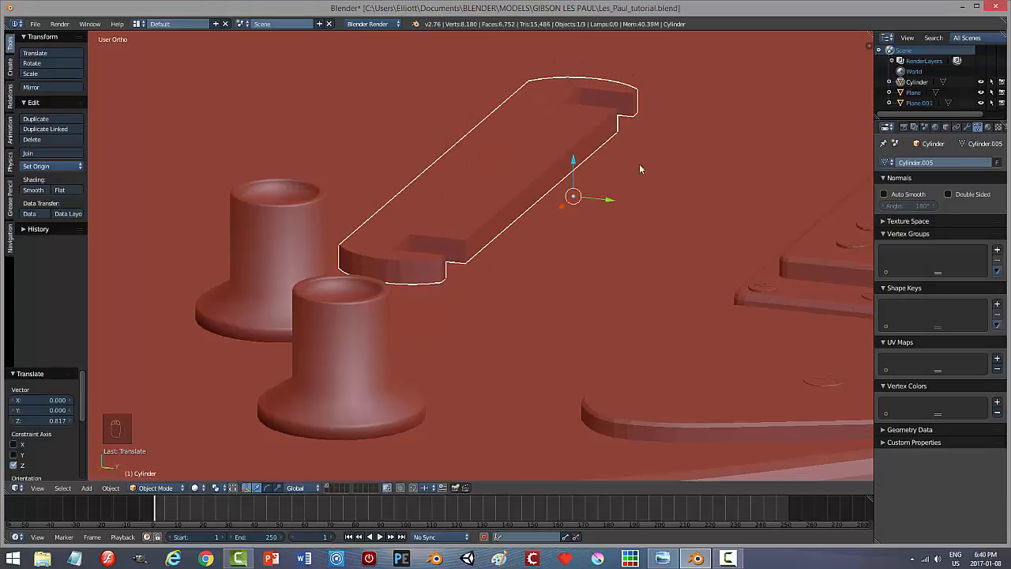
Apply the tailpiece's rotation and scale.
middle_drag(583, 239, 527, 281)
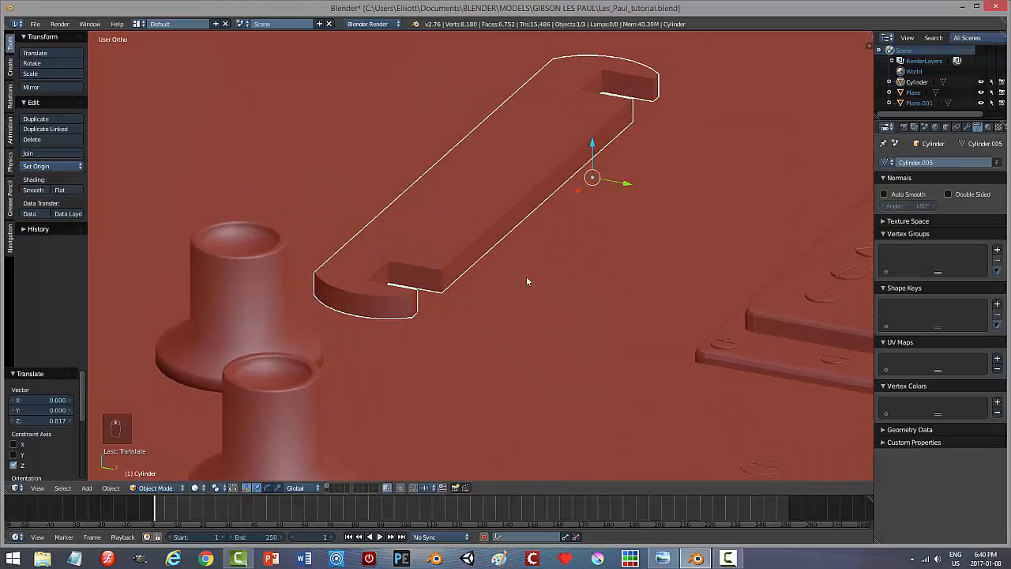
click(110, 487)
mouse_move(177, 409)
click(266, 439)
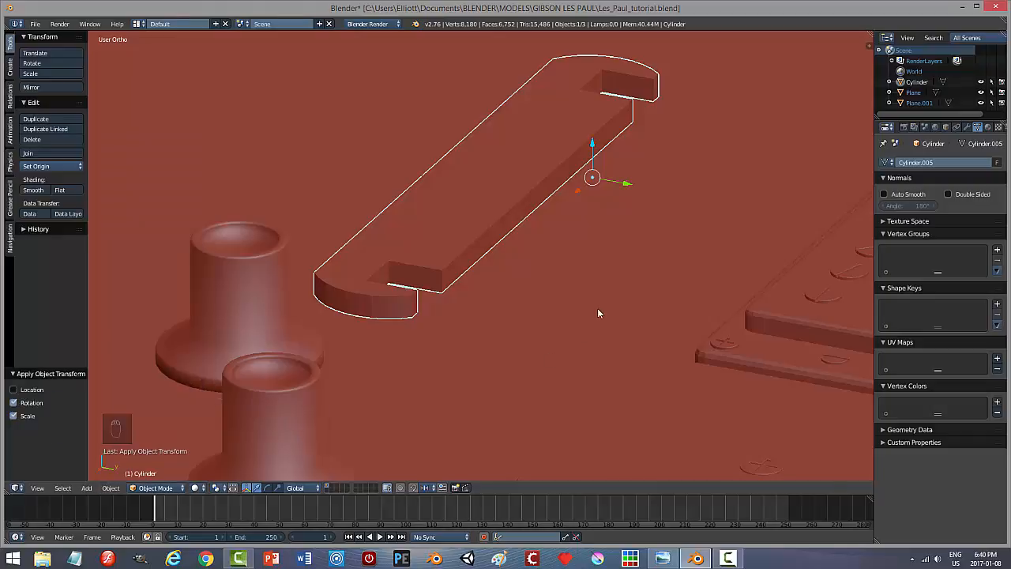
In Edit Mode with edge selection, select the edge loop around the tailpiece's top face.
middle_drag(597, 308, 532, 276)
scroll(567, 295, up, 3)
key(Tab)
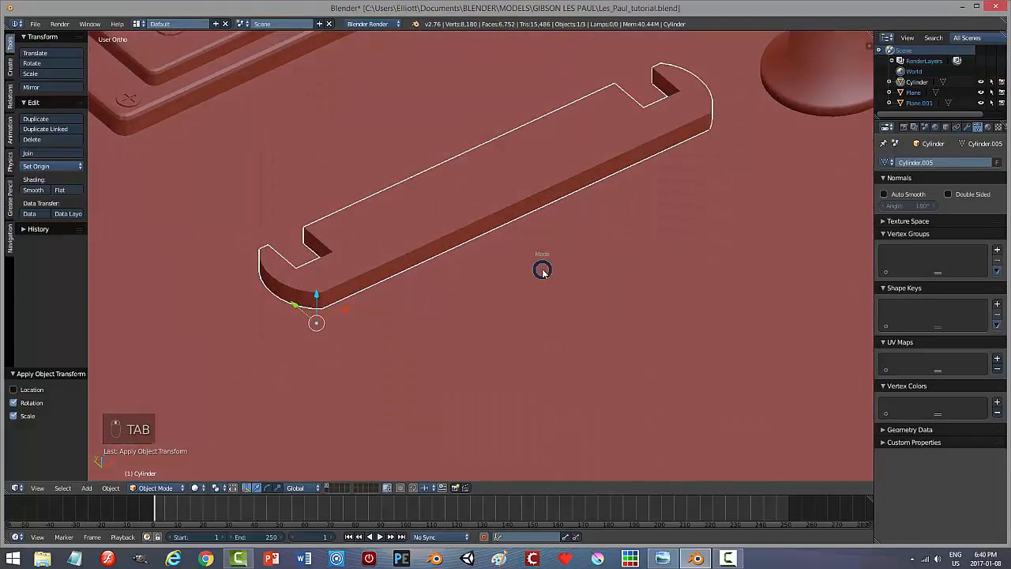
click(623, 270)
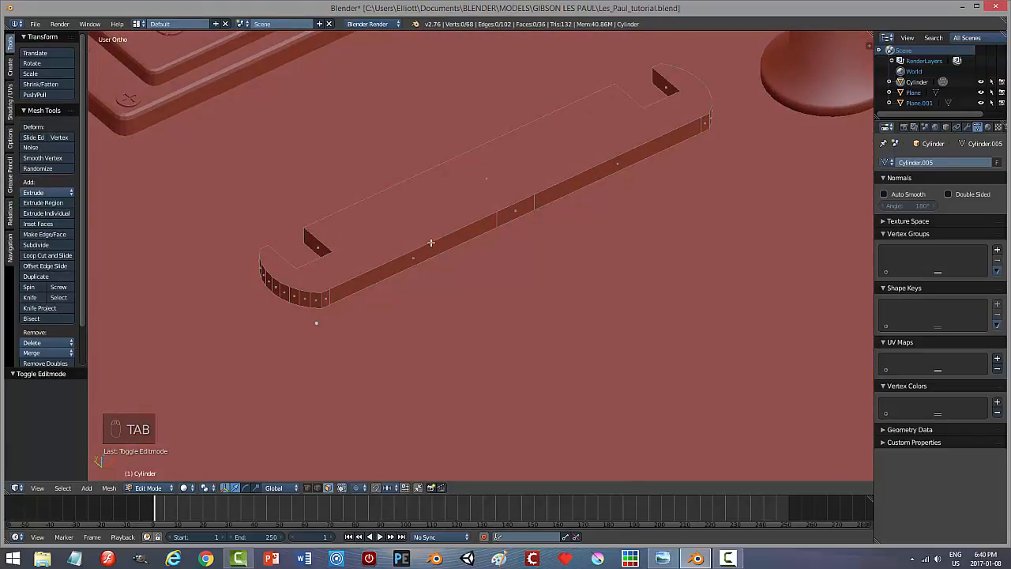
key(ctrl+Tab)
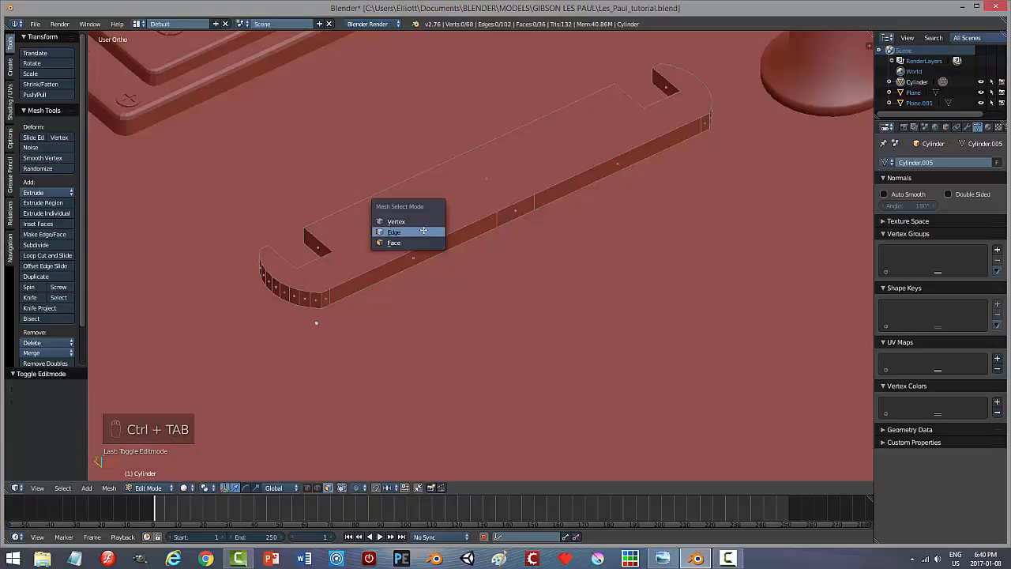
click(431, 230)
alt+click(441, 236)
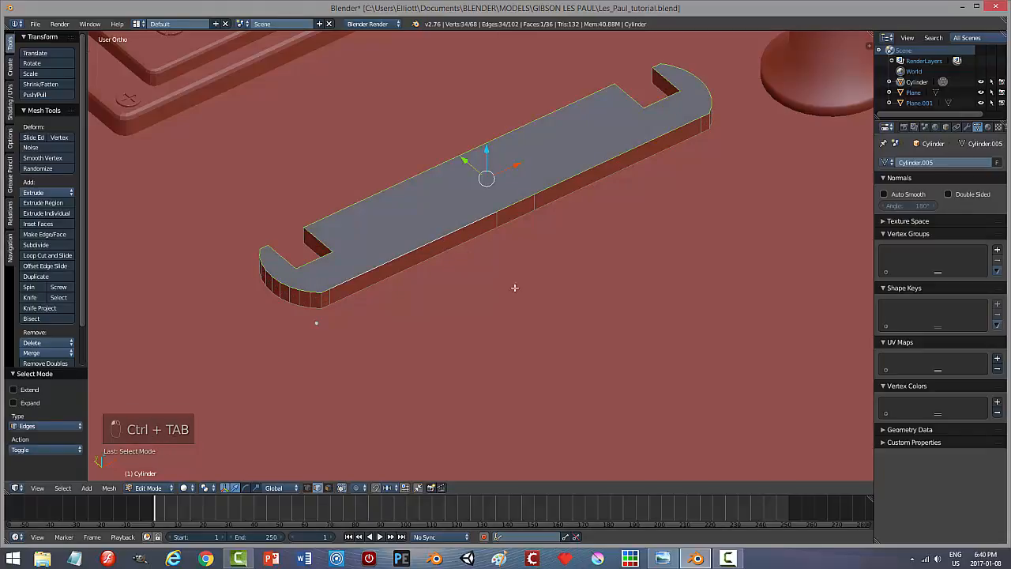
scroll(526, 293, up, 3)
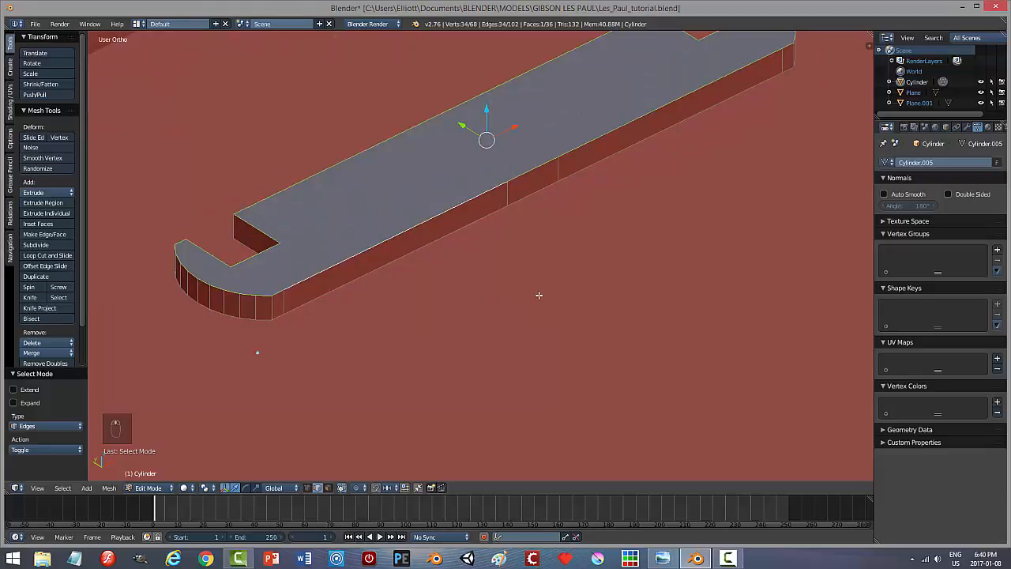
Bevel the selected top edge loop of the tailpiece by about 0.018 with 2 segments, deselect everything and return to Object Mode.
key(ctrl+b)
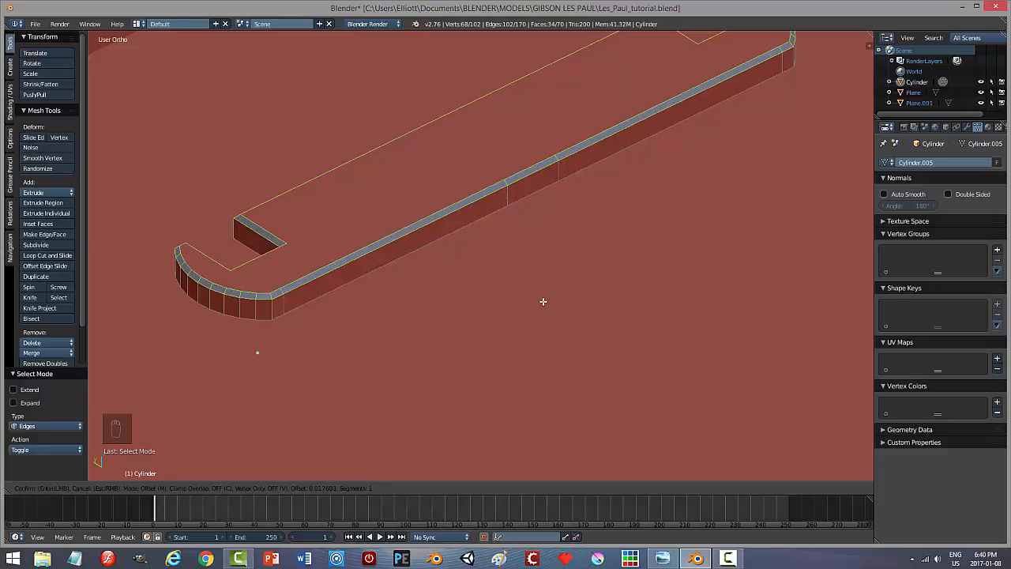
scroll(542, 301, up, 1)
click(542, 301)
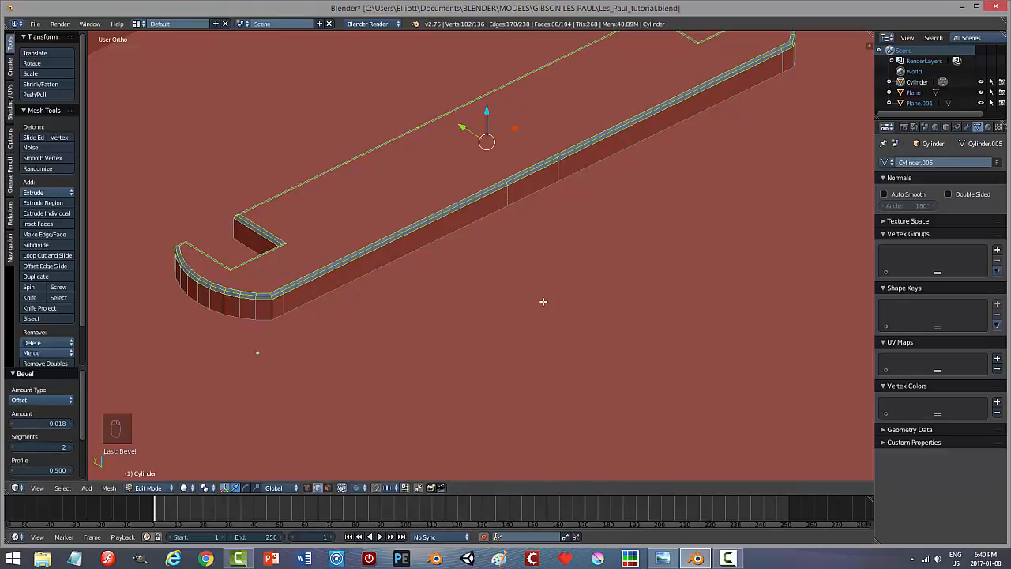
key(a)
key(Tab)
middle_drag(548, 287, 416, 327)
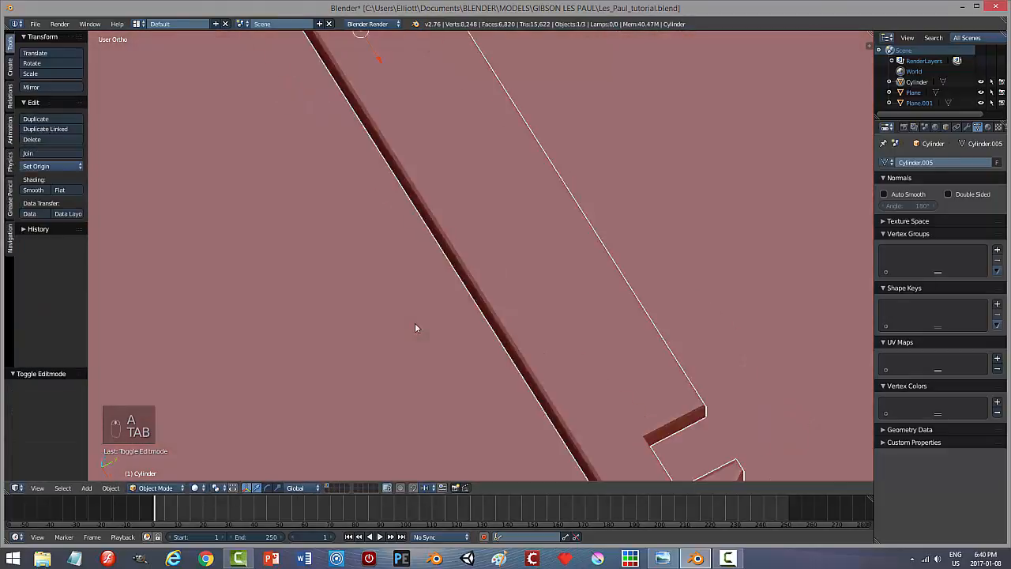
scroll(557, 311, down, 5)
middle_drag(583, 312, 575, 292)
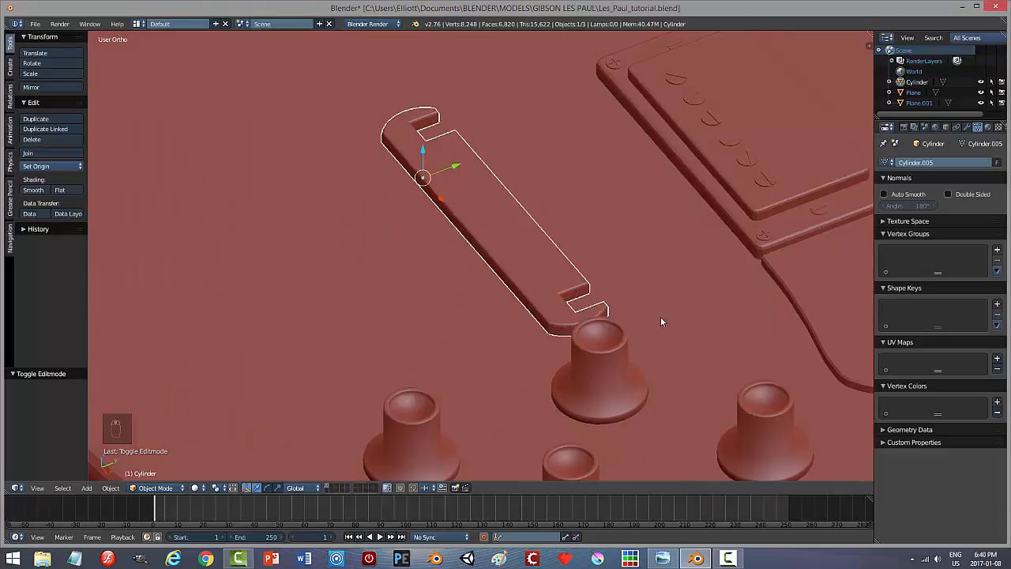
In wireframe top view, set the tailpiece's origin to its geometry.
key(KP_7)
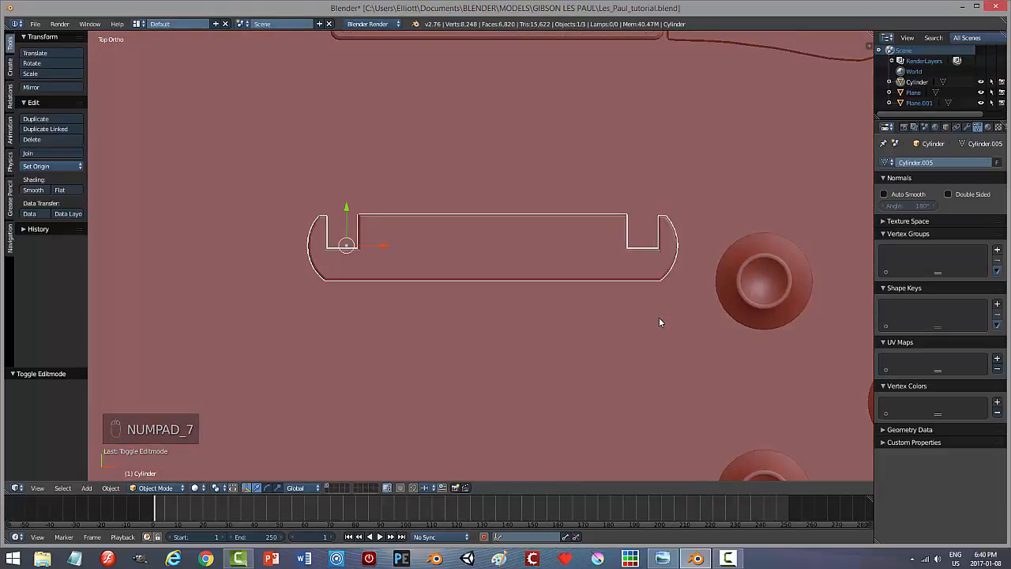
key(z)
click(671, 320)
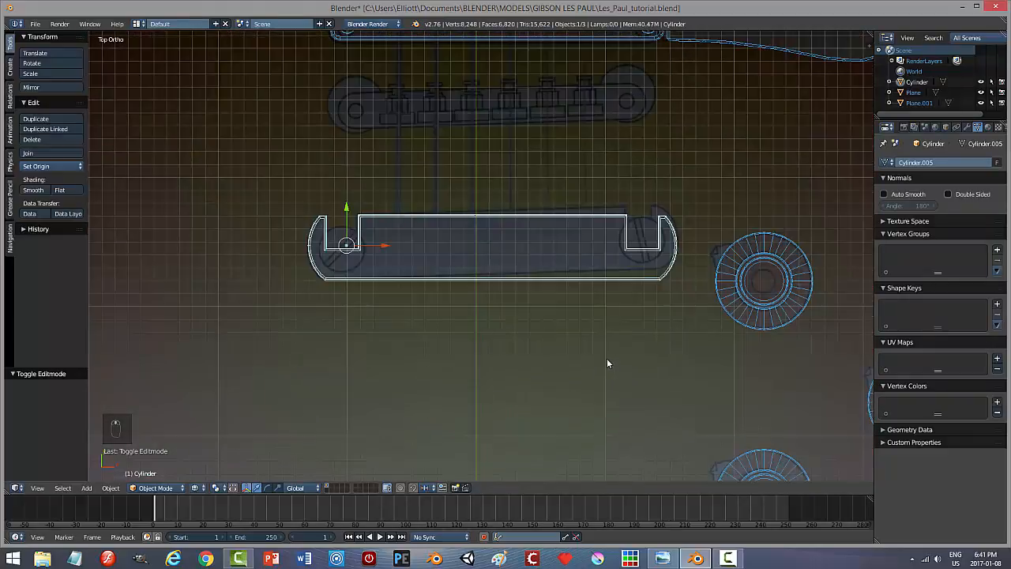
click(51, 166)
click(56, 188)
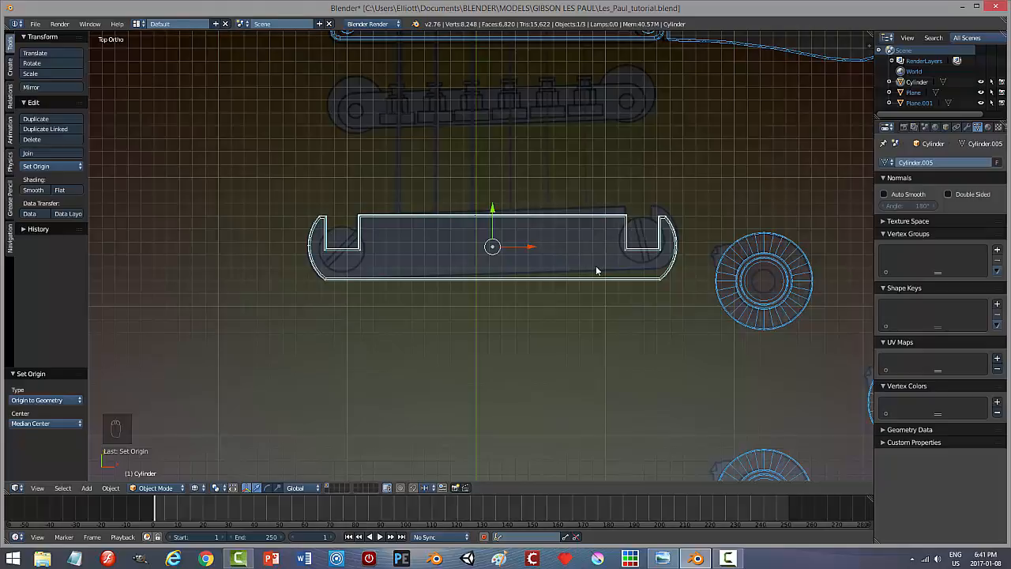
Rotate the tailpiece about 1.9° around Z and move it about 0.024 along Y to match the reference drawing.
key(r)
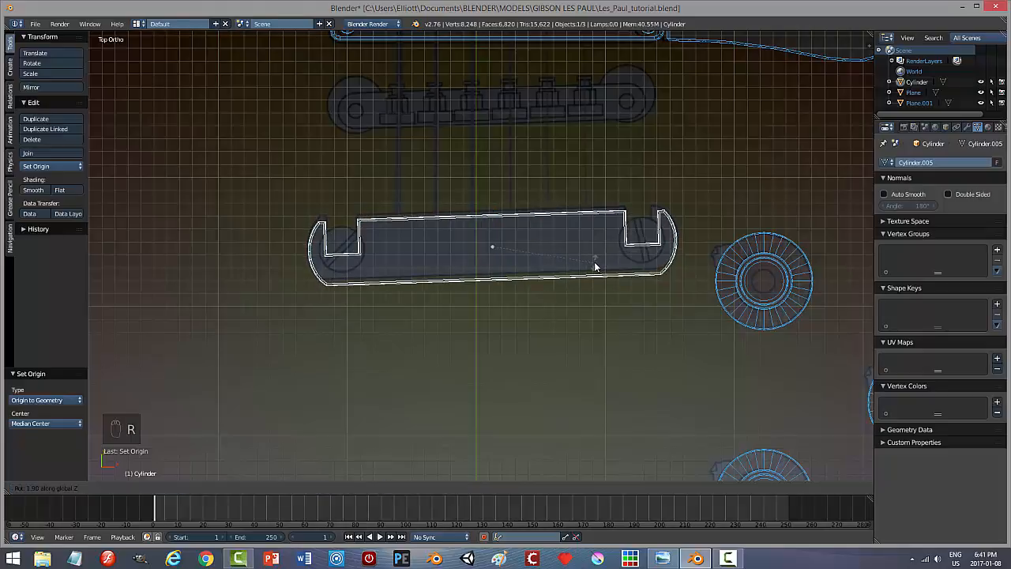
click(594, 261)
key(g)
key(y)
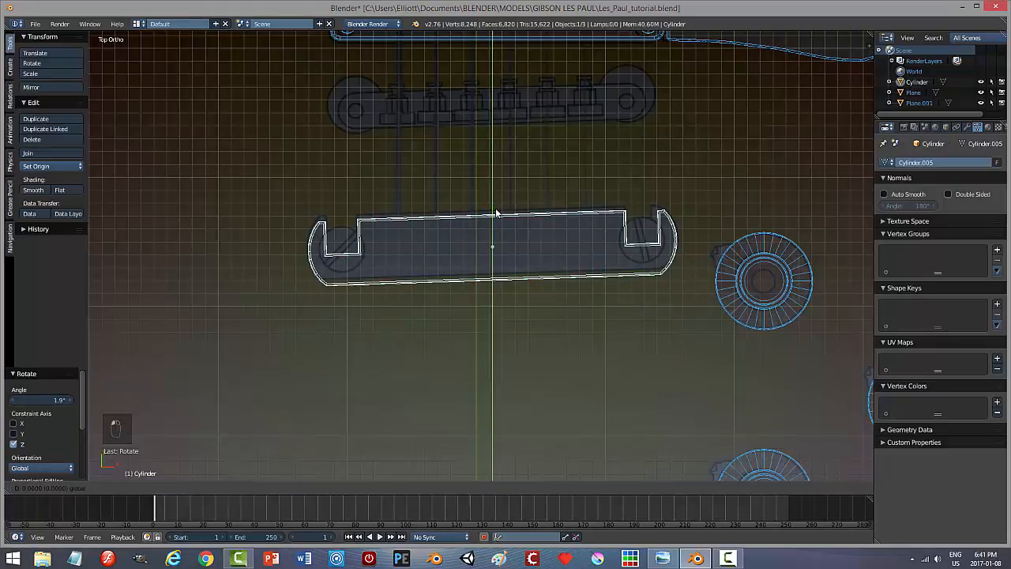
click(496, 210)
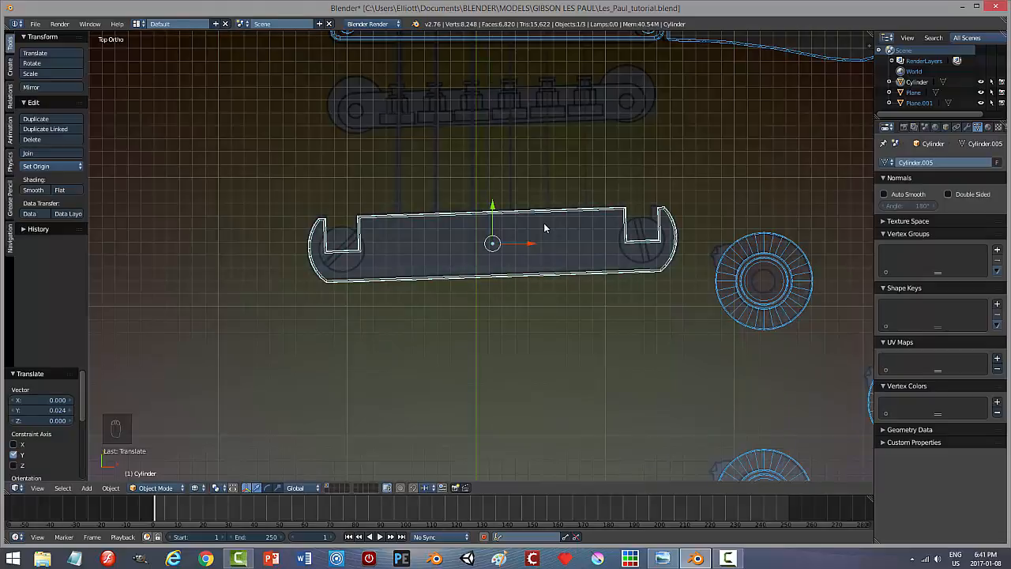
Scale the tailpiece to about 0.99 along X and shift it about -0.012 along X to fit the reference outline.
key(s)
key(x)
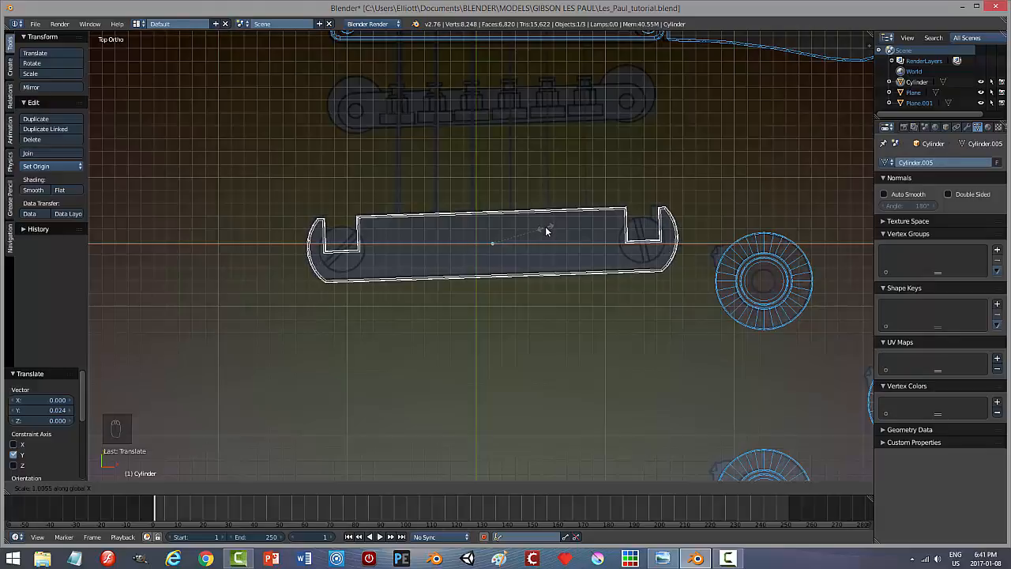
click(545, 229)
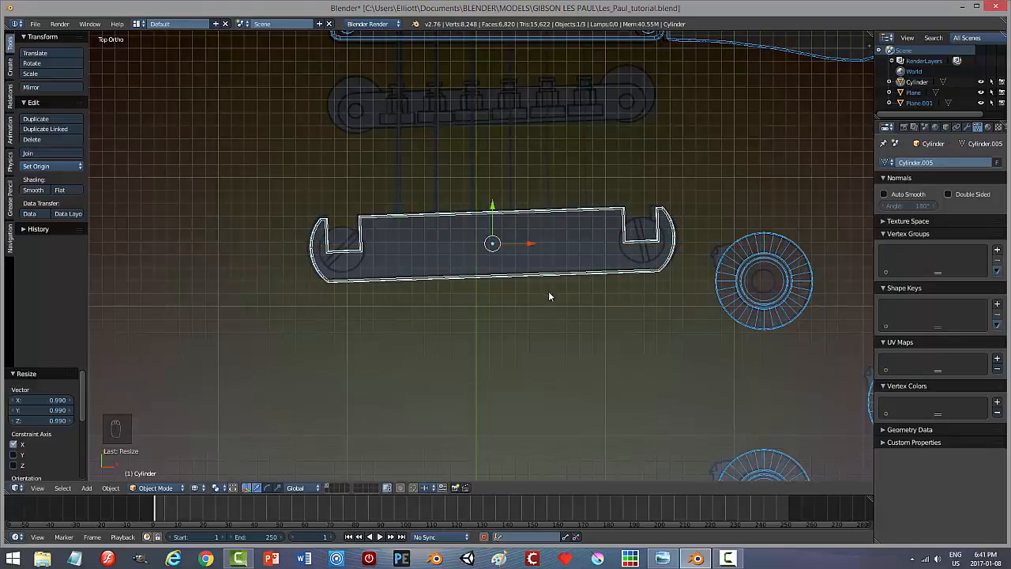
key(g)
key(x)
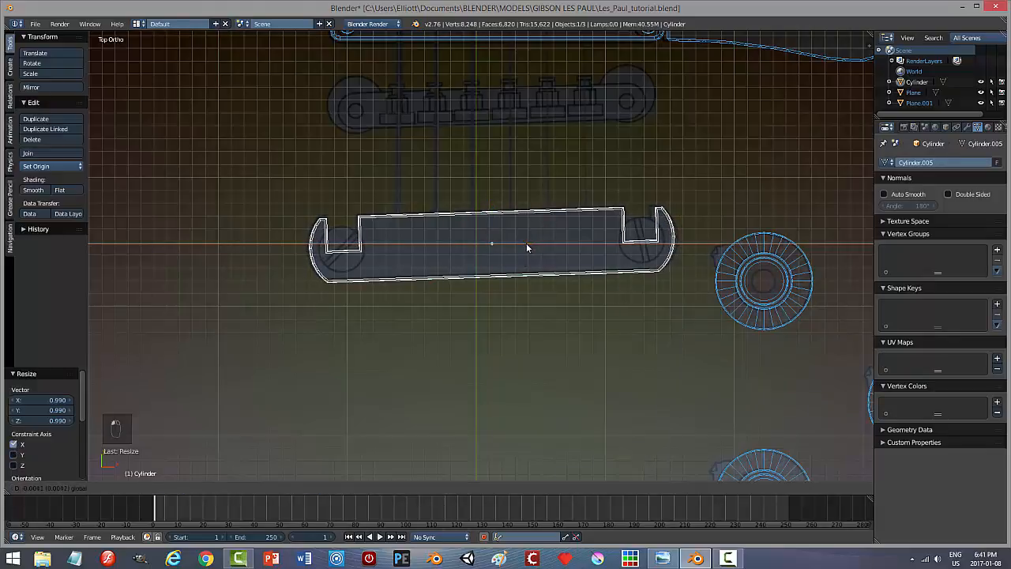
right_click(526, 243)
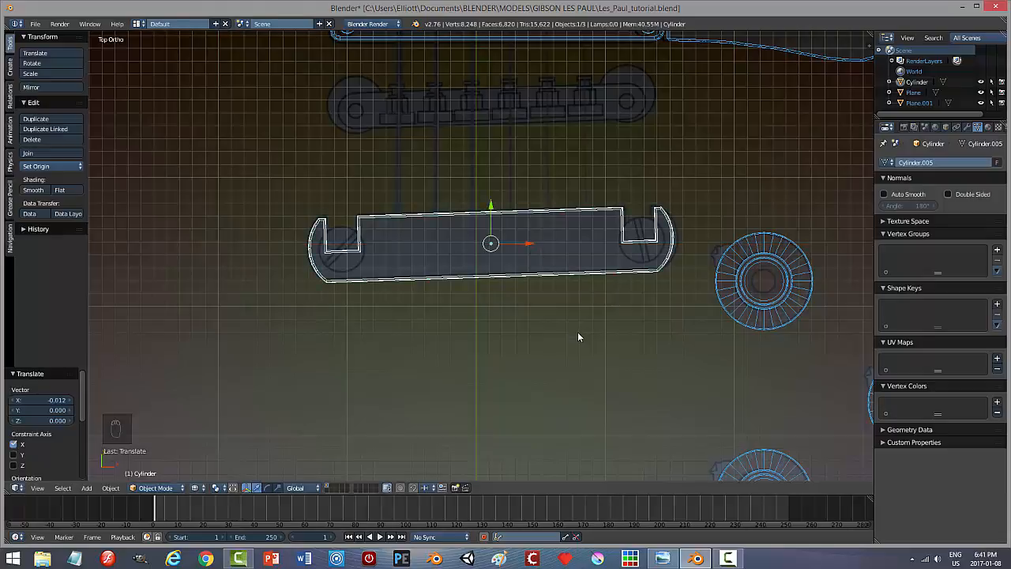
Deselect the tailpiece, switch back to solid shading and save the file.
key(a)
middle_drag(593, 350, 542, 282)
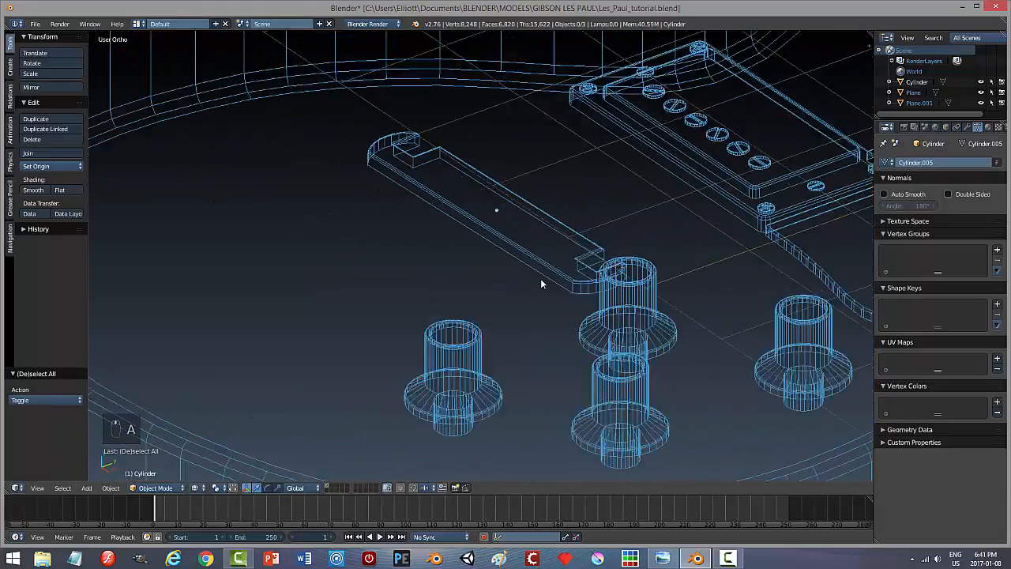
key(ctrl+s)
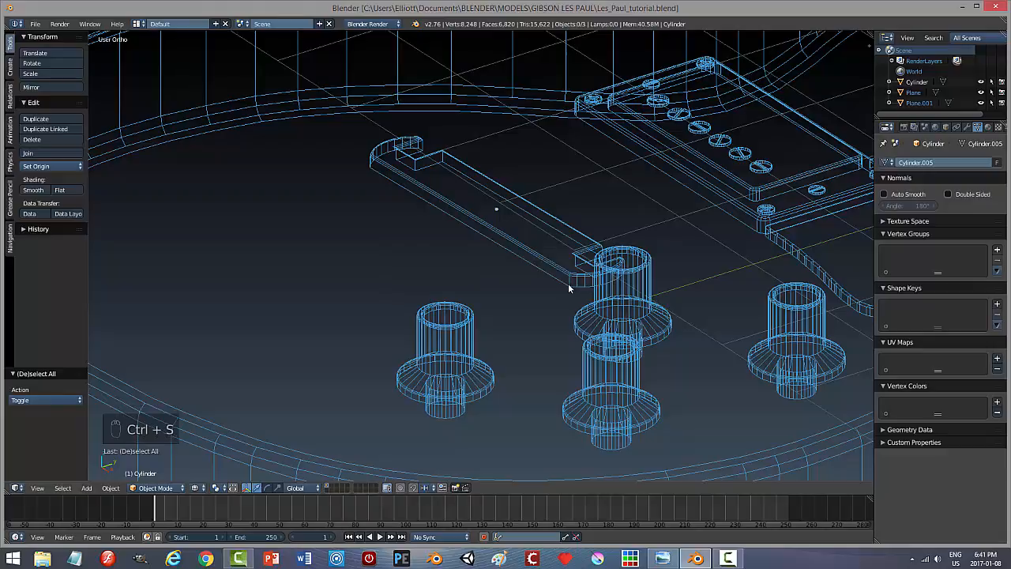
key(z)
click(570, 345)
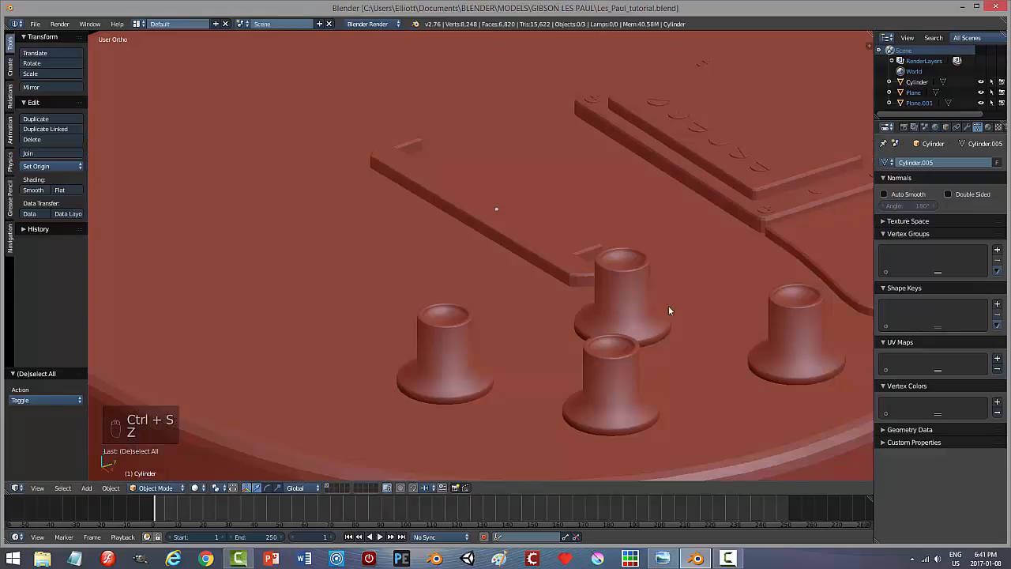
mouse_move(668, 305)
middle_down()
mouse_move(603, 315)
mouse_move(596, 282)
mouse_move(616, 293)
middle_up()
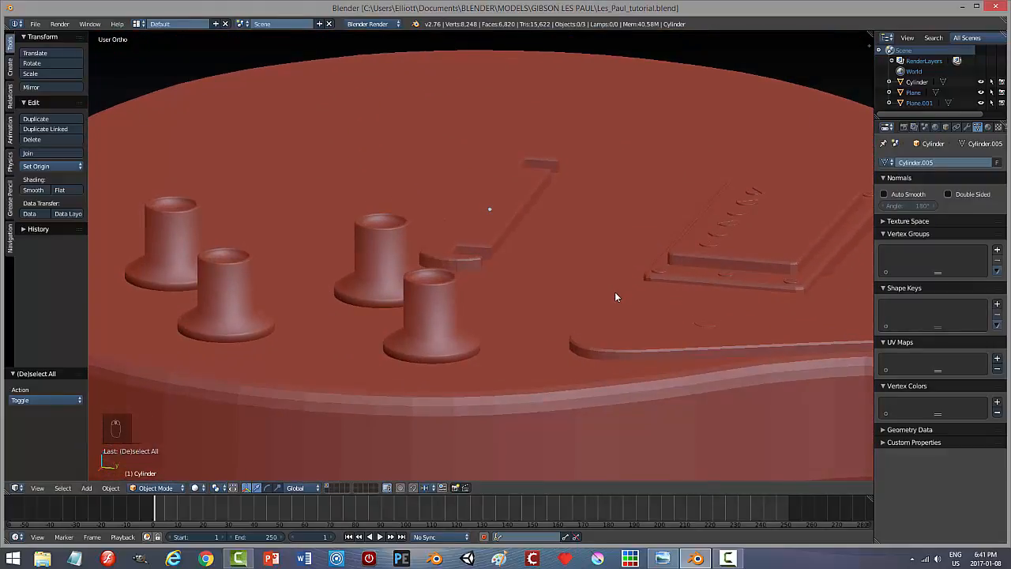
key(ctrl+s)
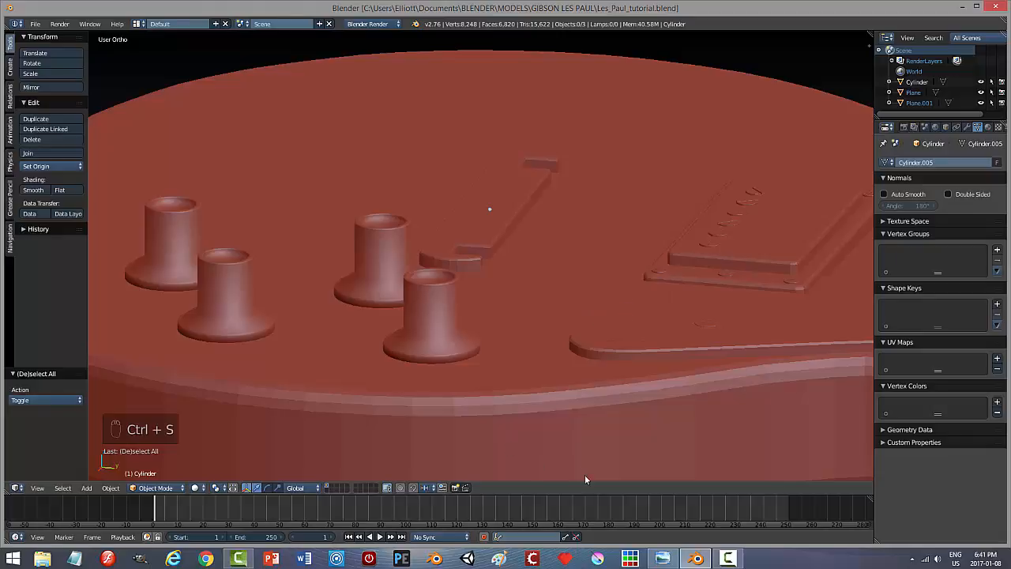
Examine the tailpiece and its studs in Gibson_Les_Paul.png in Windows Photo Viewer, and return to Blender to compare the modelled tailpiece.
click(661, 558)
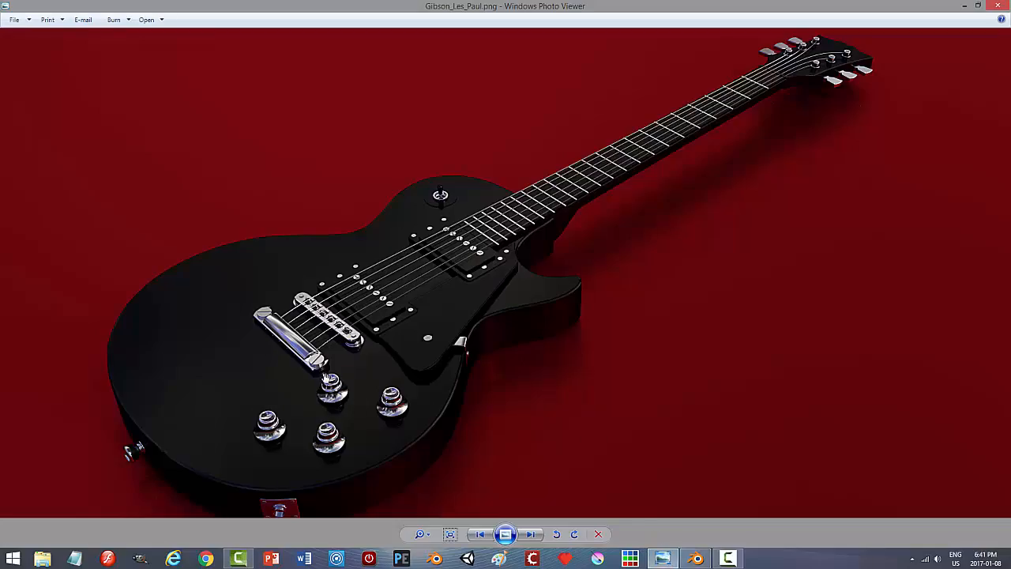
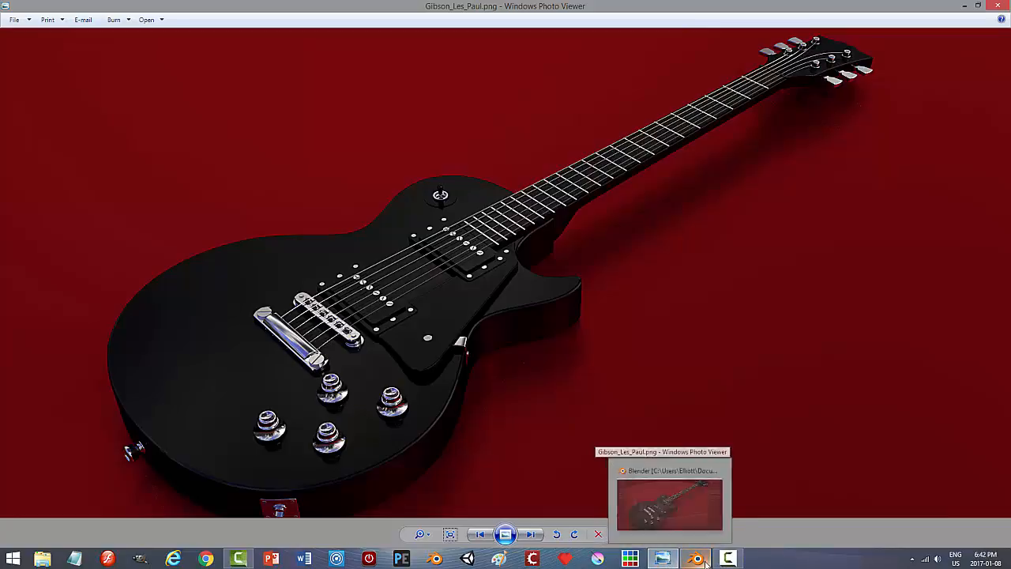
click(698, 559)
middle_drag(559, 348, 621, 416)
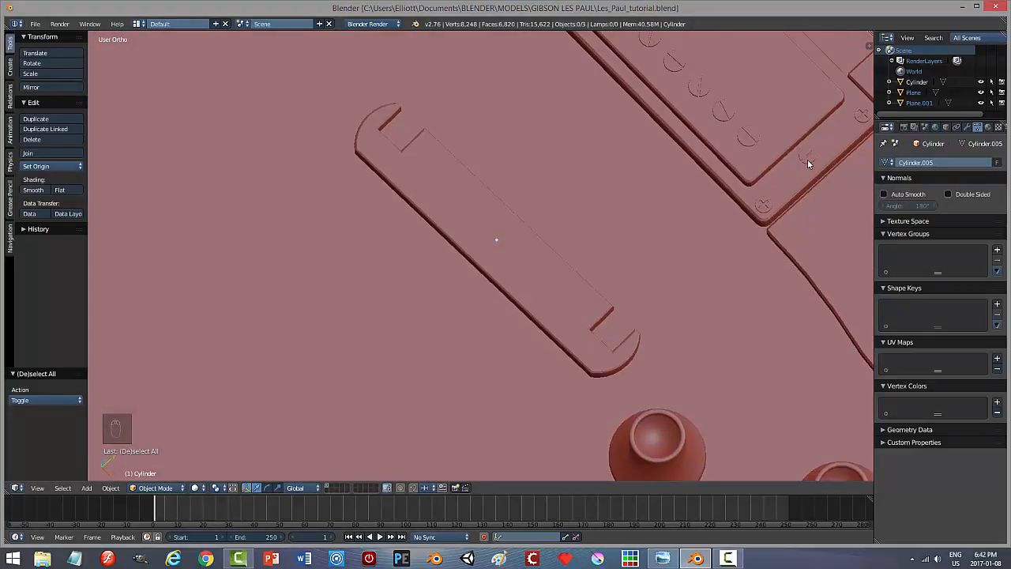
scroll(734, 304, down, 1)
scroll(691, 284, up, 1)
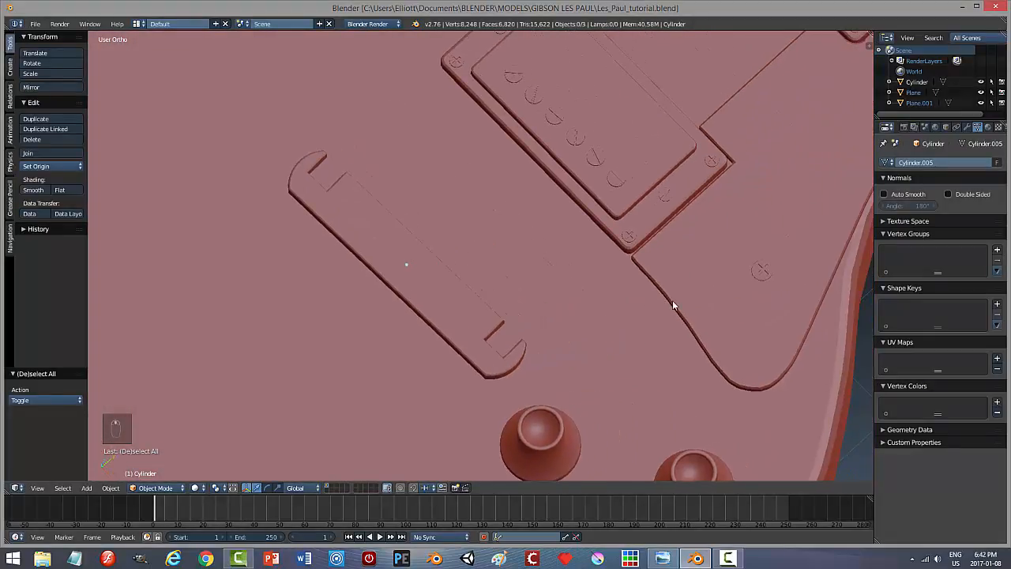
scroll(685, 304, up, 1)
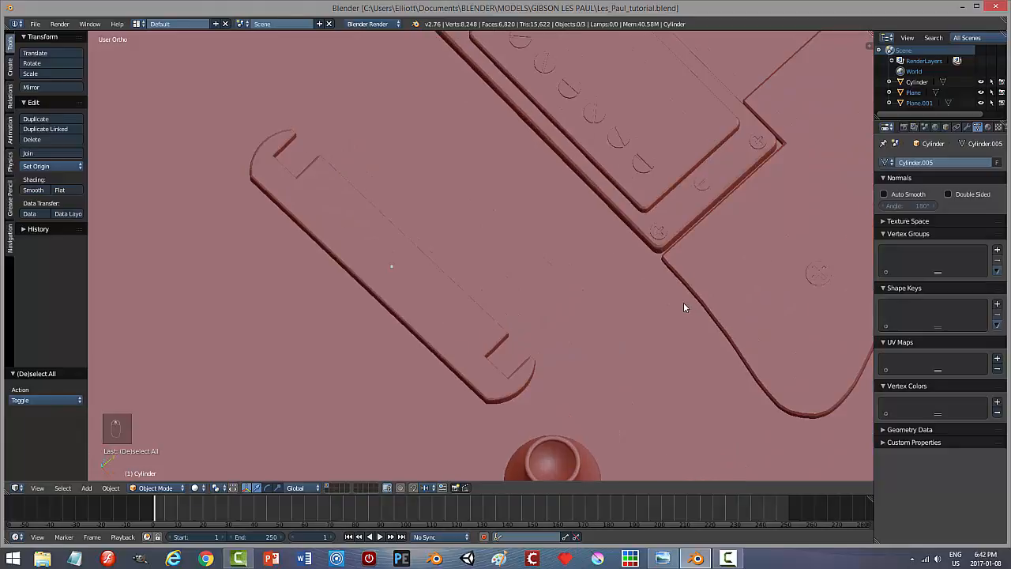
middle_drag(684, 308, 672, 283)
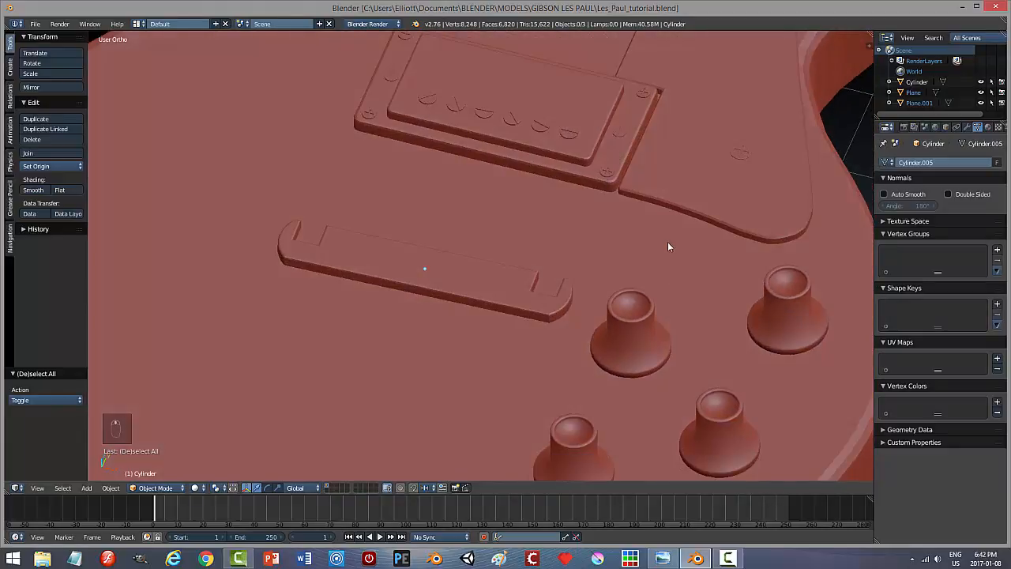
Select the tailpiece and snap the 3D cursor to it.
right_click(532, 301)
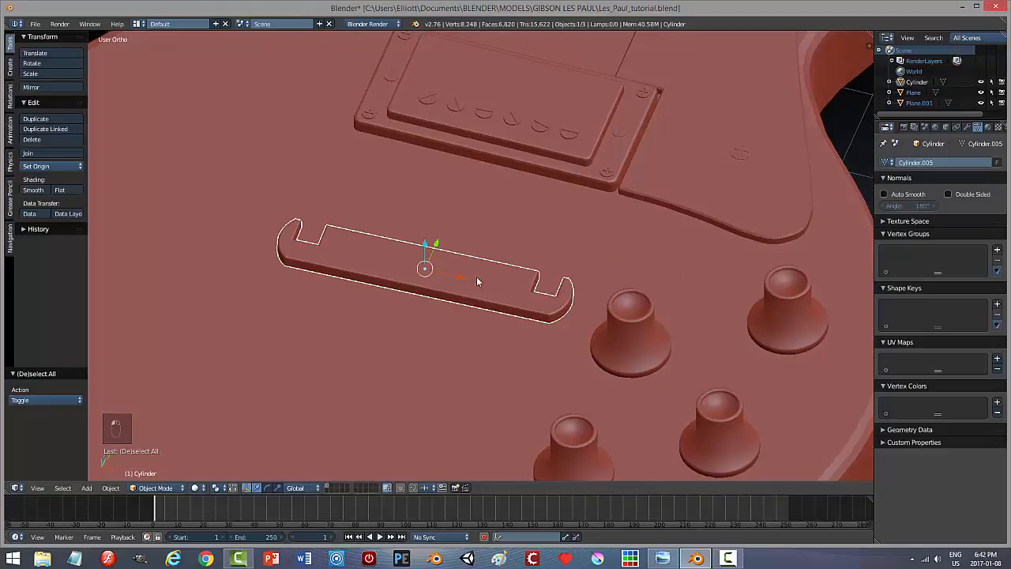
key(shift+s)
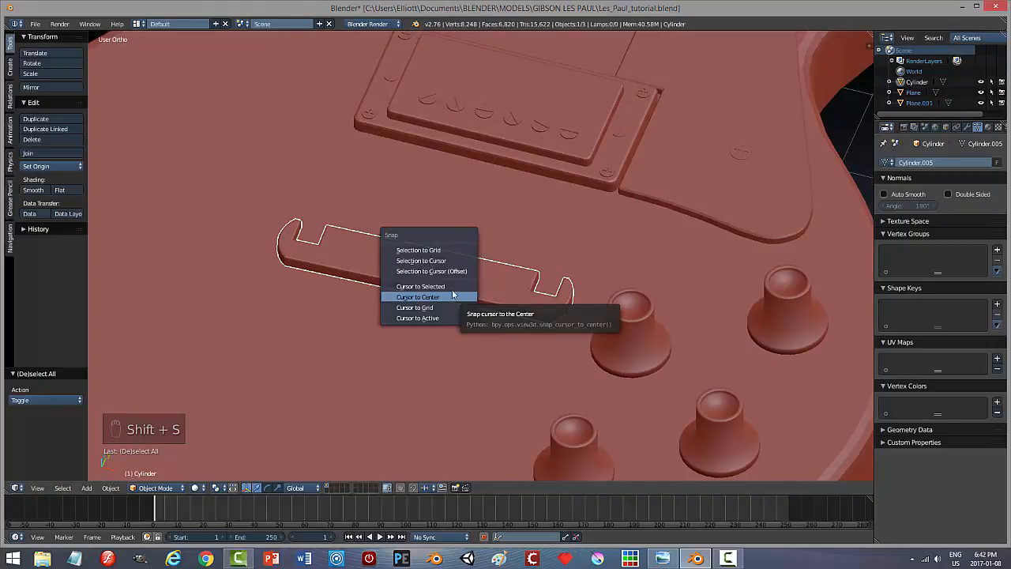
click(458, 295)
Add a 32-vertex cylinder mesh at the 3D cursor and scale it down uniformly to roughly the size of a tailpiece stud.
middle_drag(463, 286, 480, 298)
scroll(482, 306, down, 4)
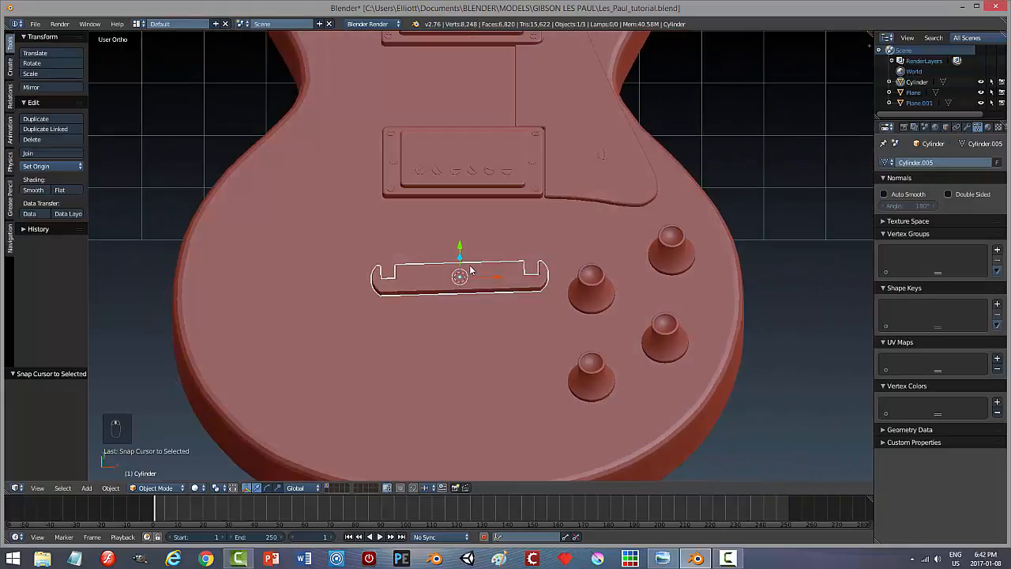
key(shift+a)
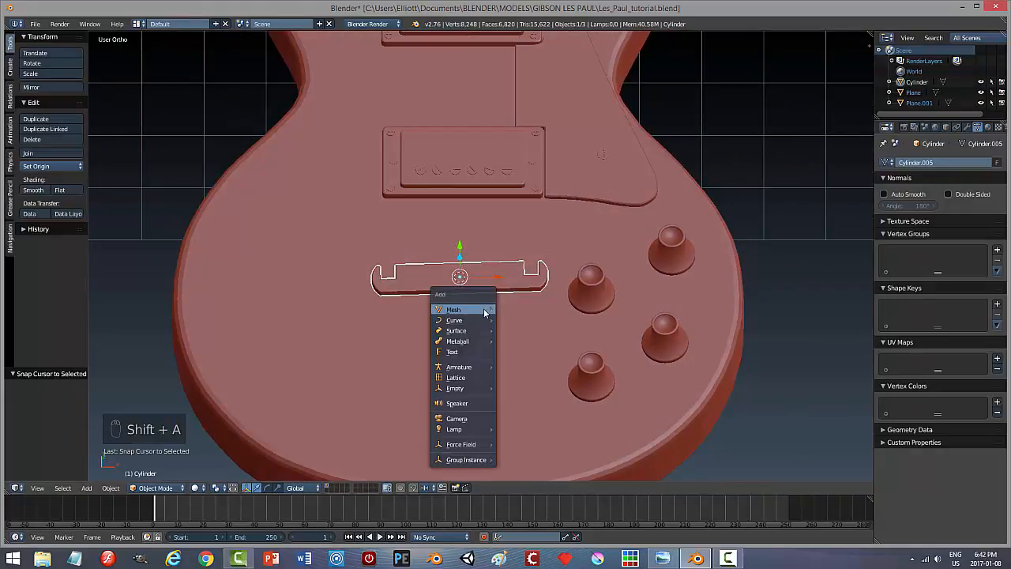
mouse_move(484, 309)
click(522, 362)
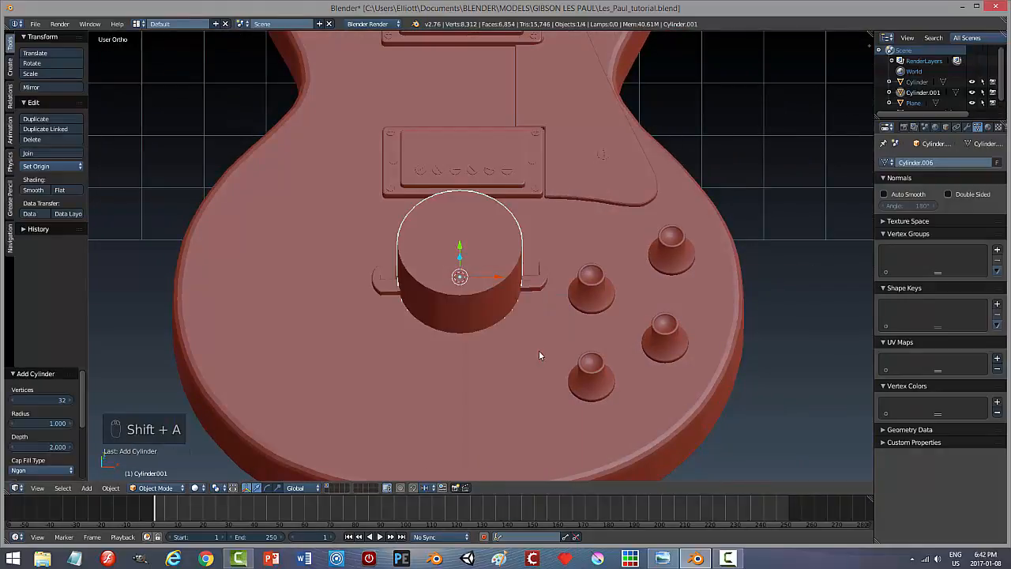
key(s)
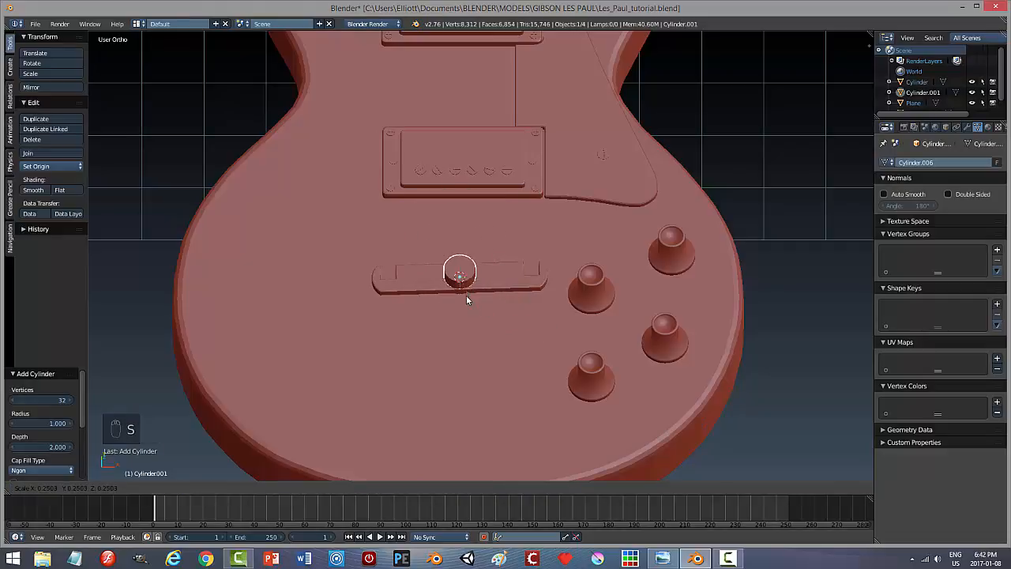
click(467, 295)
Move the cylinder about 1.126 along X to the tailpiece's slot nearest the knobs and show it in wireframe top view over the reference.
drag(496, 277, 567, 276)
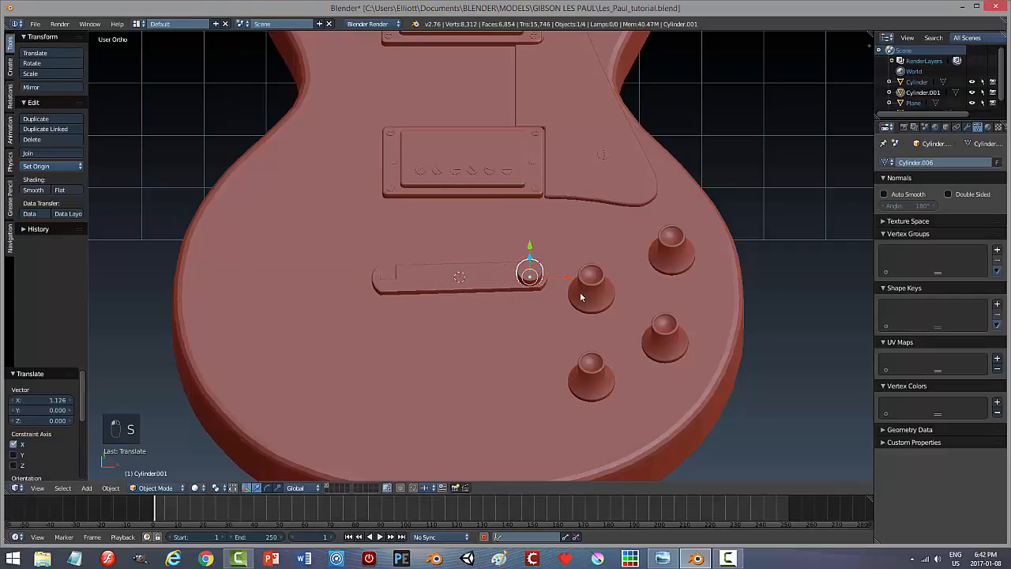
mouse_move(576, 323)
middle_down()
mouse_move(574, 308)
mouse_move(578, 320)
middle_up()
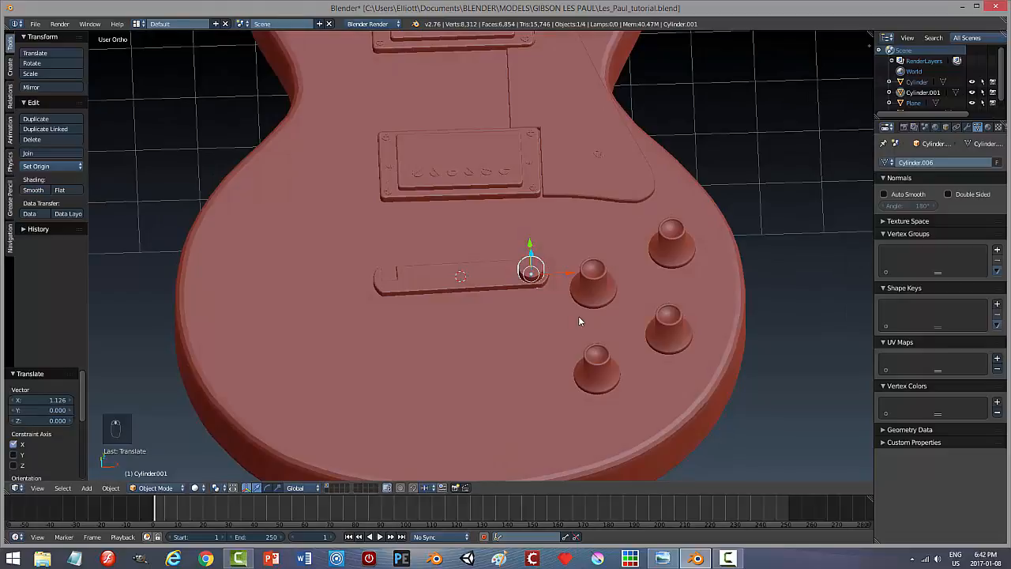
key(KP_7)
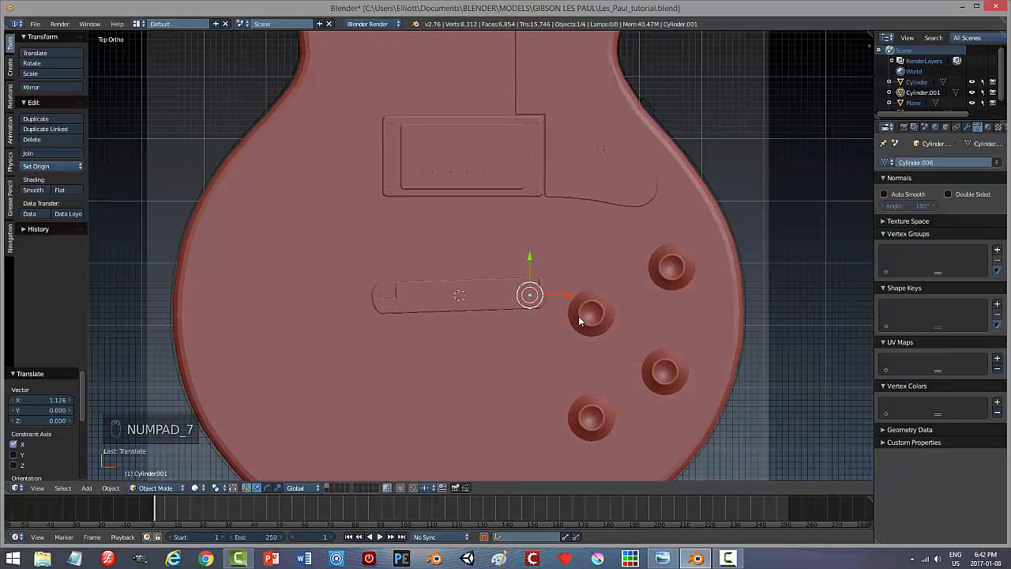
key(z)
click(592, 318)
scroll(569, 330, up, 3)
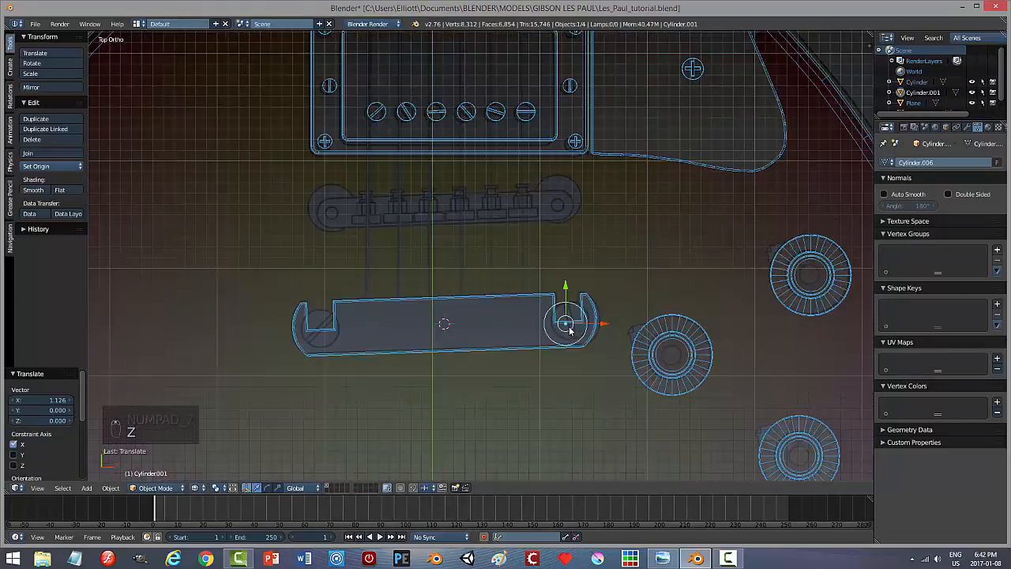
Align the cylinder with the reference stud by moving it about 0.029 along Y, scaling it to 0.920 and shifting it -0.016 along X.
scroll(565, 328, up, 1)
drag(621, 339, 629, 336)
drag(594, 307, 590, 300)
key(s)
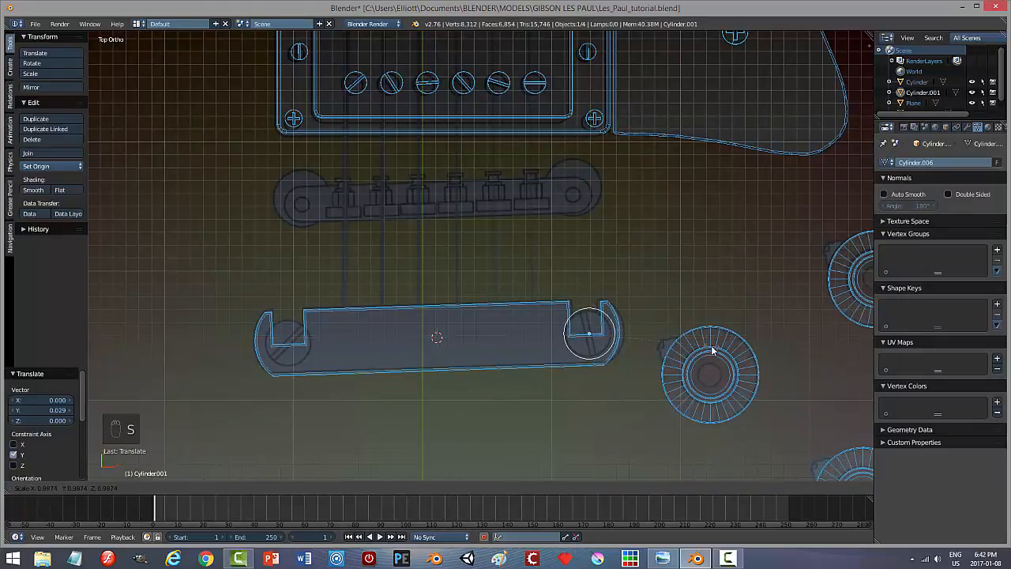
click(703, 345)
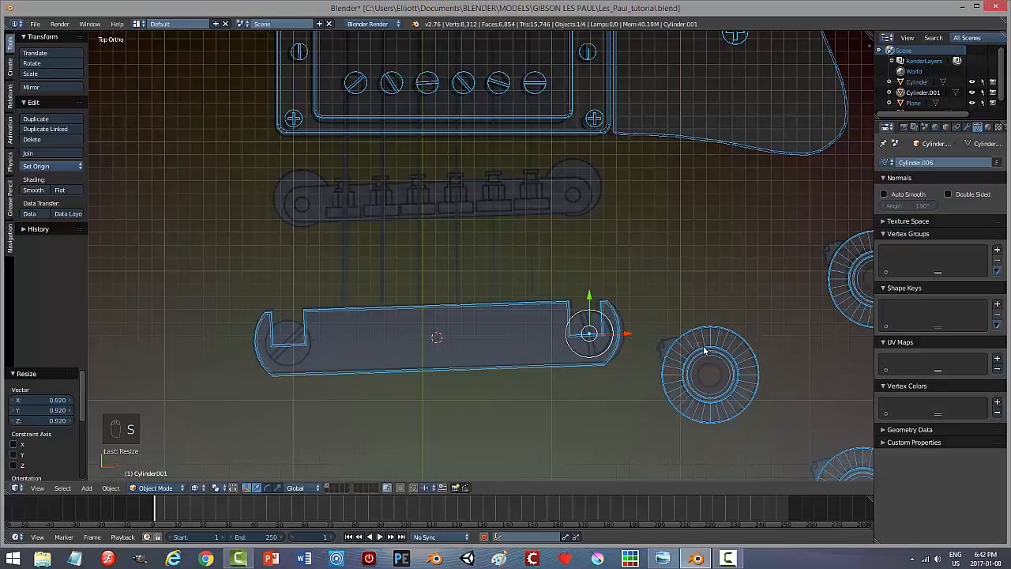
drag(632, 335, 619, 338)
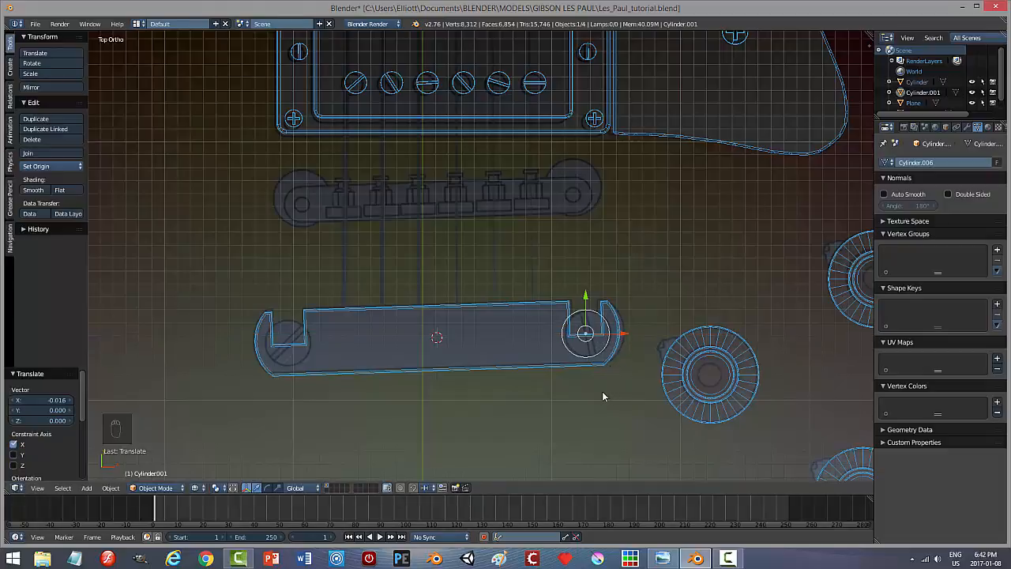
Switch to solid shading and raise the cylinder about 0.573 along Z above the tailpiece.
middle_drag(607, 402, 603, 319)
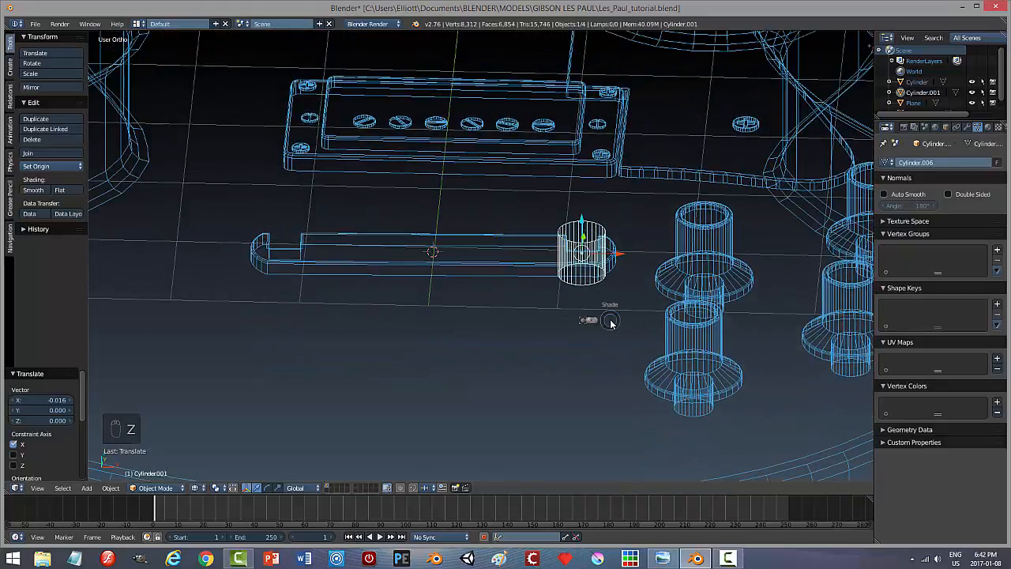
key(z)
click(595, 281)
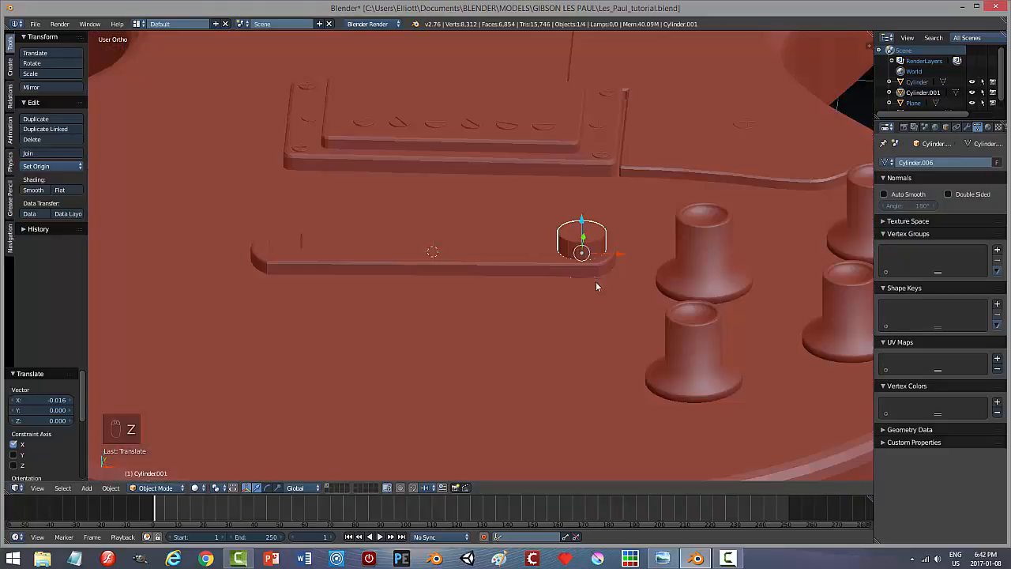
key(g)
key(z)
click(596, 207)
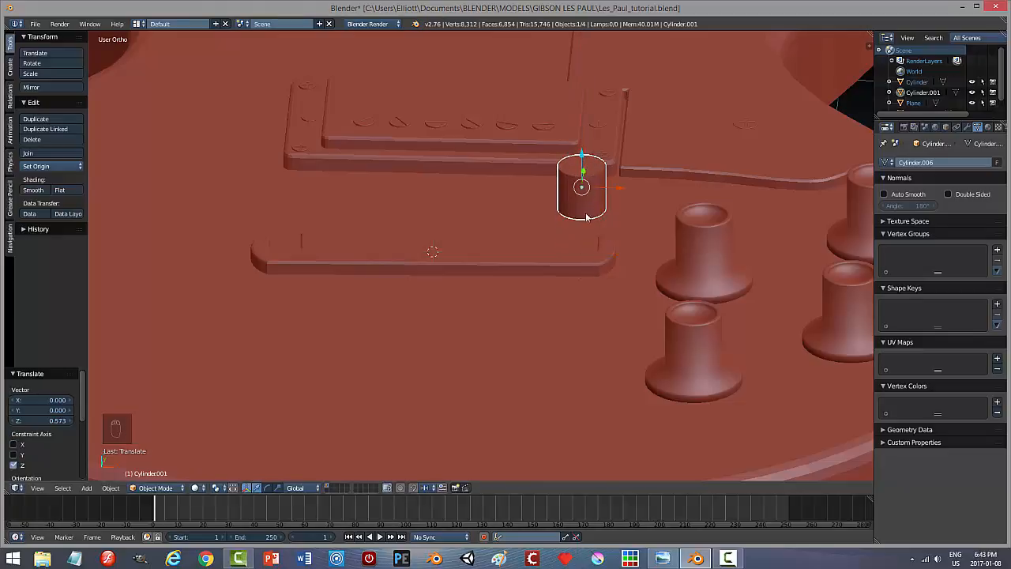
In edit mode, add one horizontal loop cut around the cylinder and slide it toward the top cap.
key(Tab)
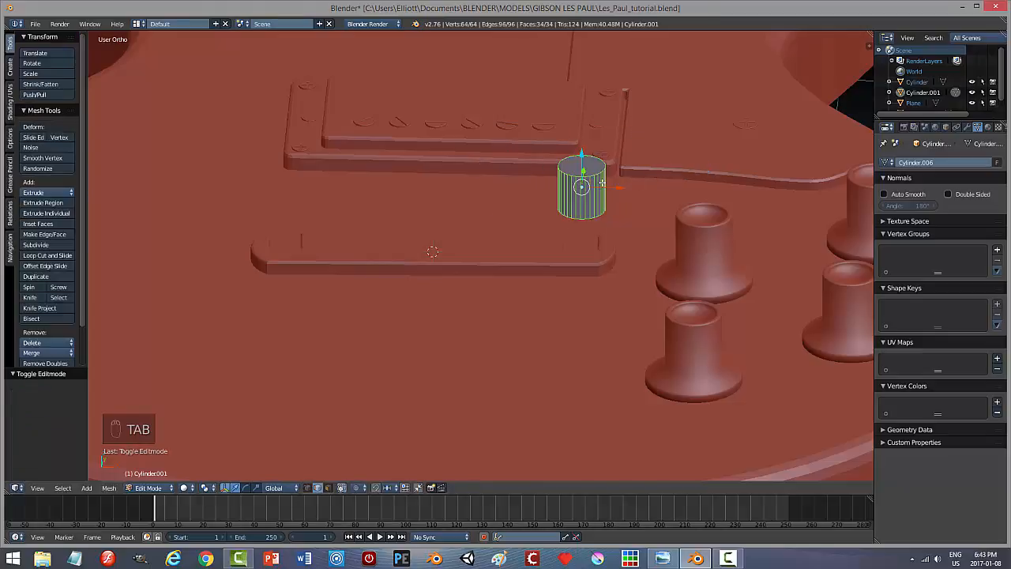
key(a)
key(a)
key(ctrl+r)
click(599, 183)
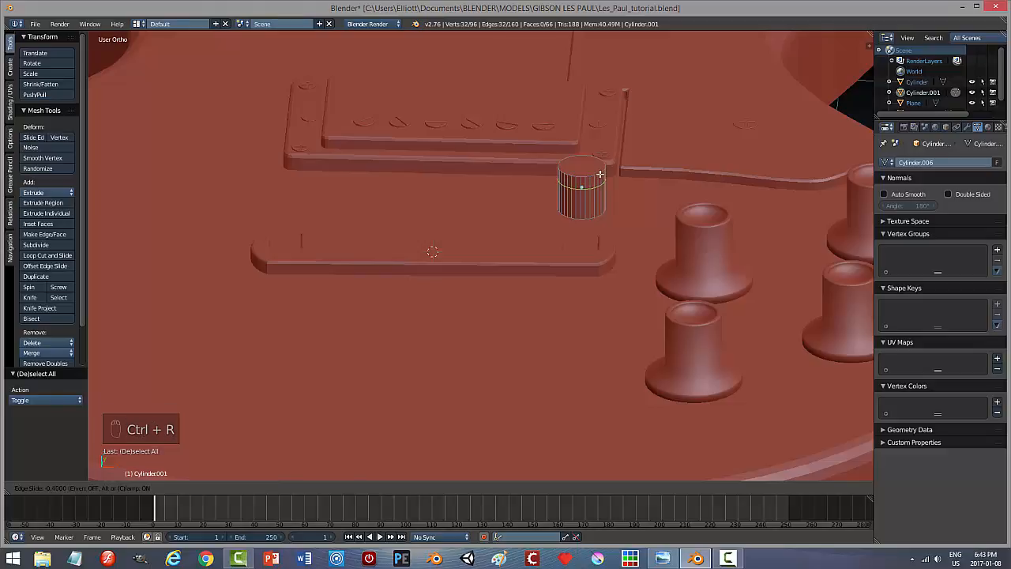
click(600, 174)
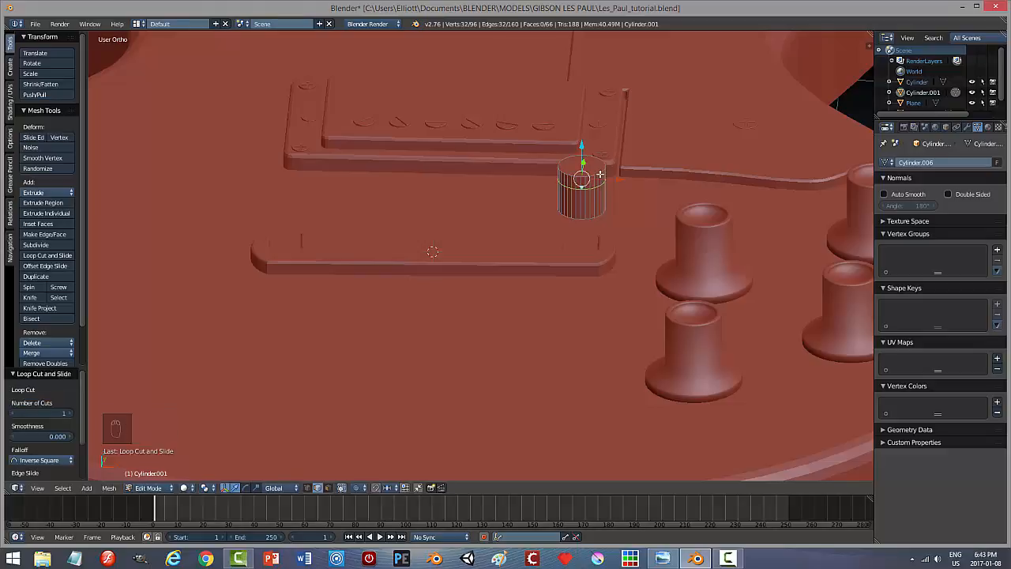
Select the cylinder's top cap and upper ring of faces, extrude them in place and scale them to about 1.31 with Z locked.
middle_drag(621, 243, 632, 184)
key(a)
key(ctrl+Tab)
click(624, 195)
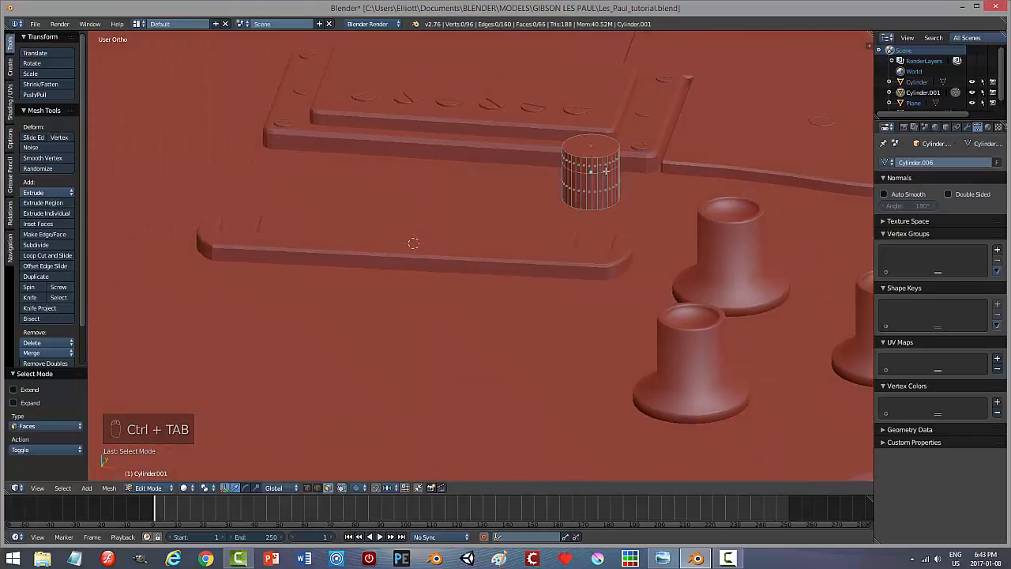
alt+right_click(605, 165)
shift+right_click(606, 147)
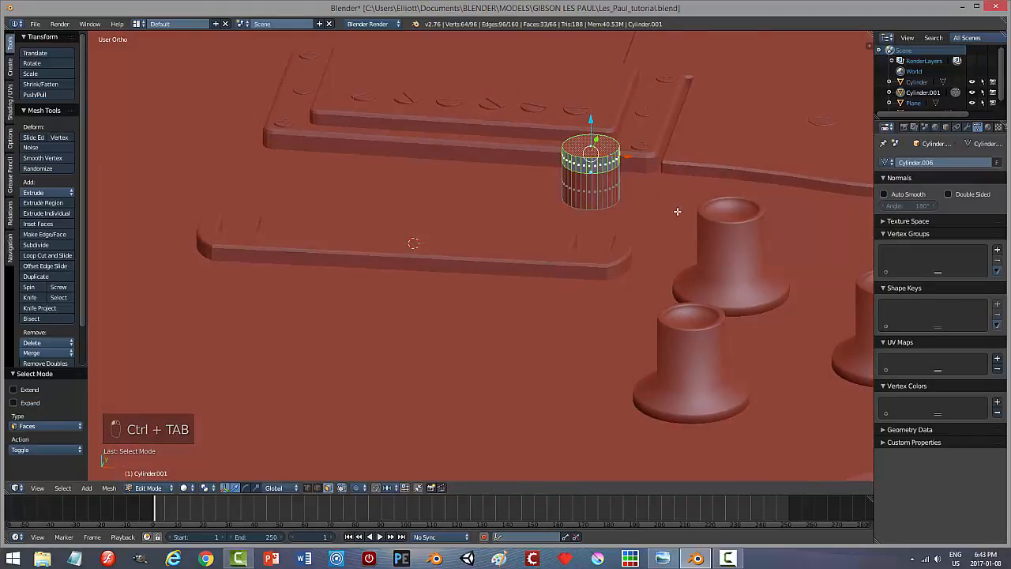
key(e)
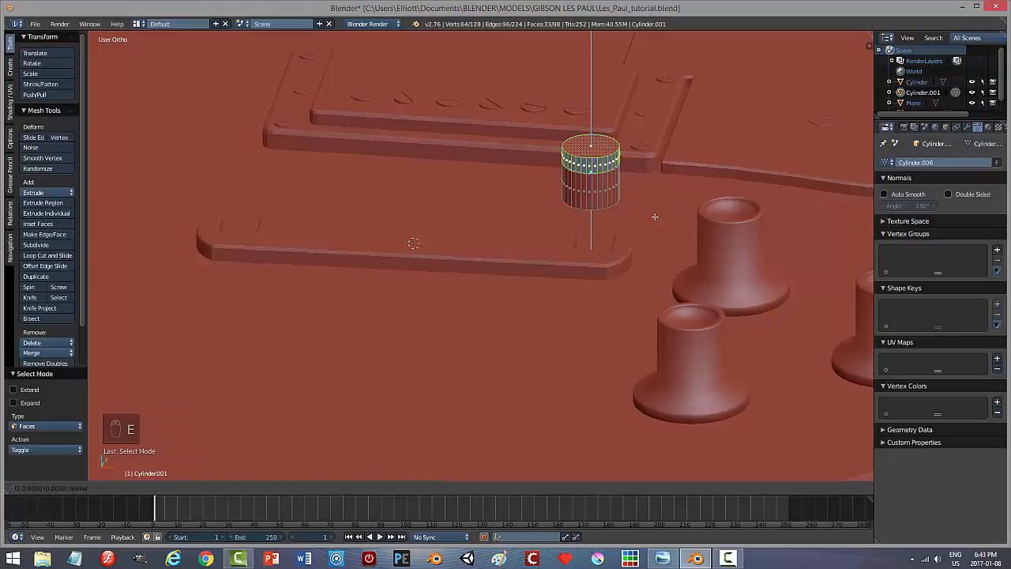
right_click(654, 216)
key(s)
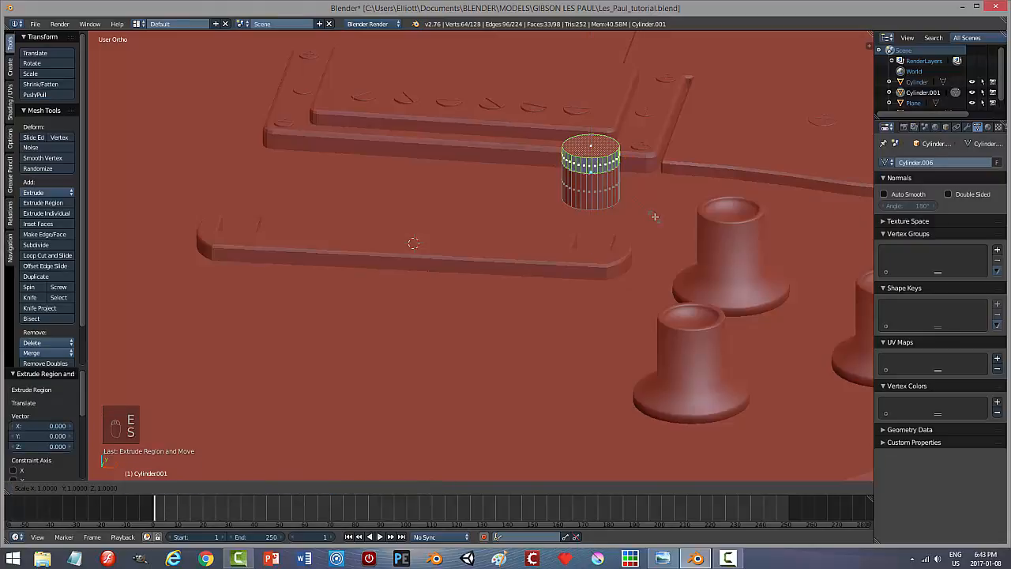
key(shift+z)
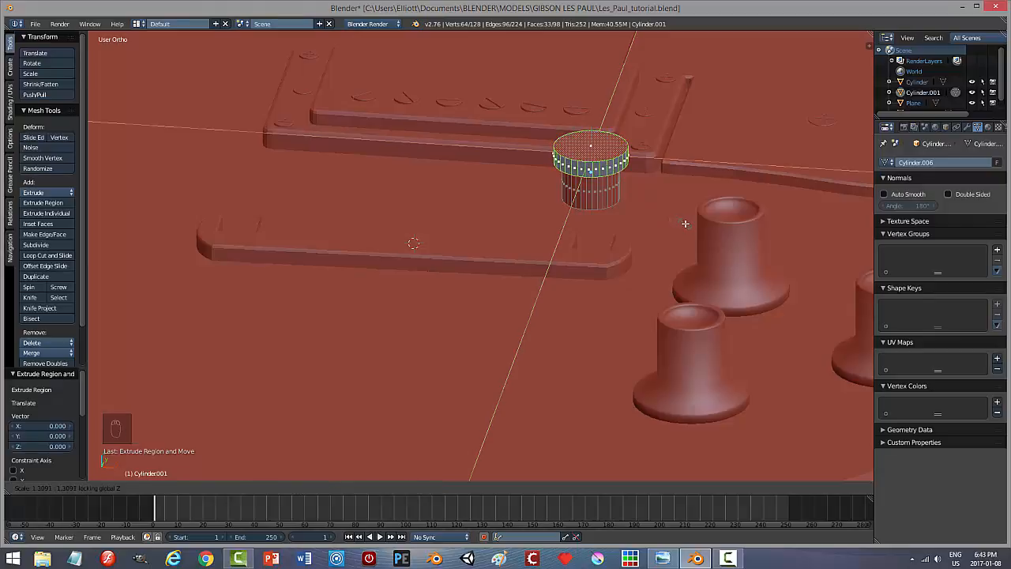
click(684, 224)
Select the stud's bottom face and lower ring of faces and scale them to about 0.555 with Z locked to form a narrow shaft.
middle_drag(643, 209, 620, 184)
key(a)
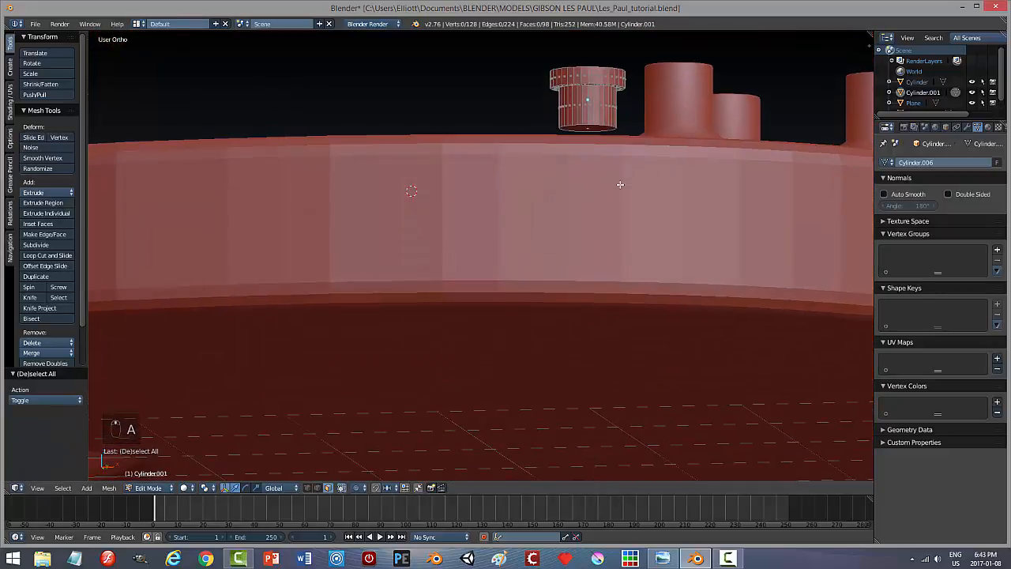
right_click(592, 128)
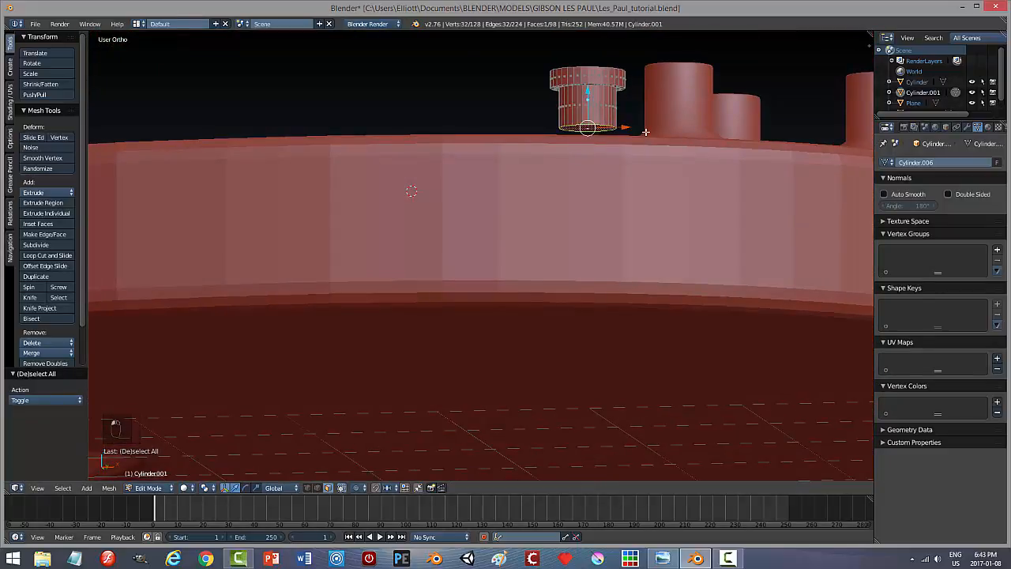
key(ctrl+KP_Add)
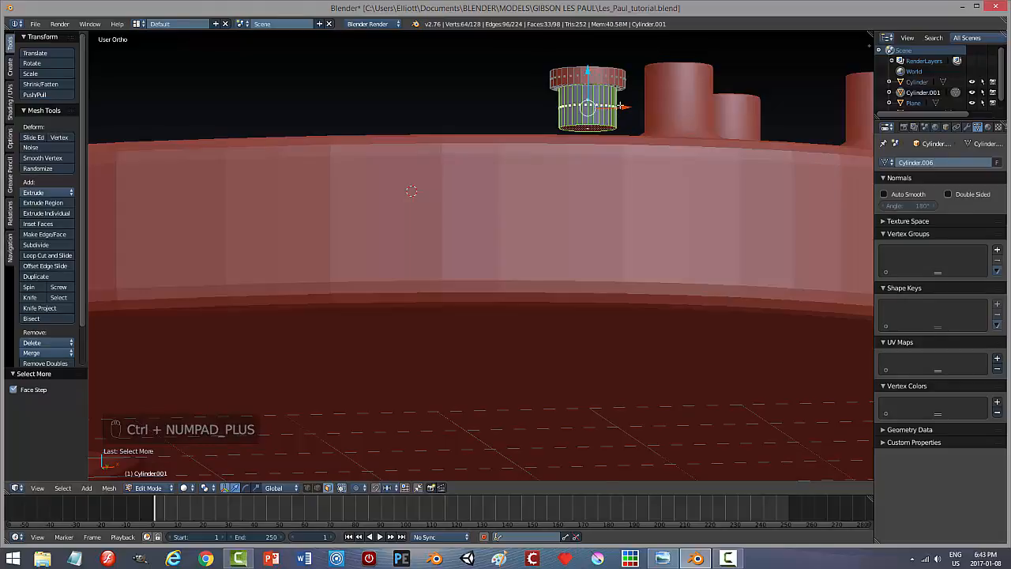
key(ctrl+KP_Subtract)
key(ctrl+KP_Add)
key(ctrl+KP_Add)
key(ctrl+KP_Add)
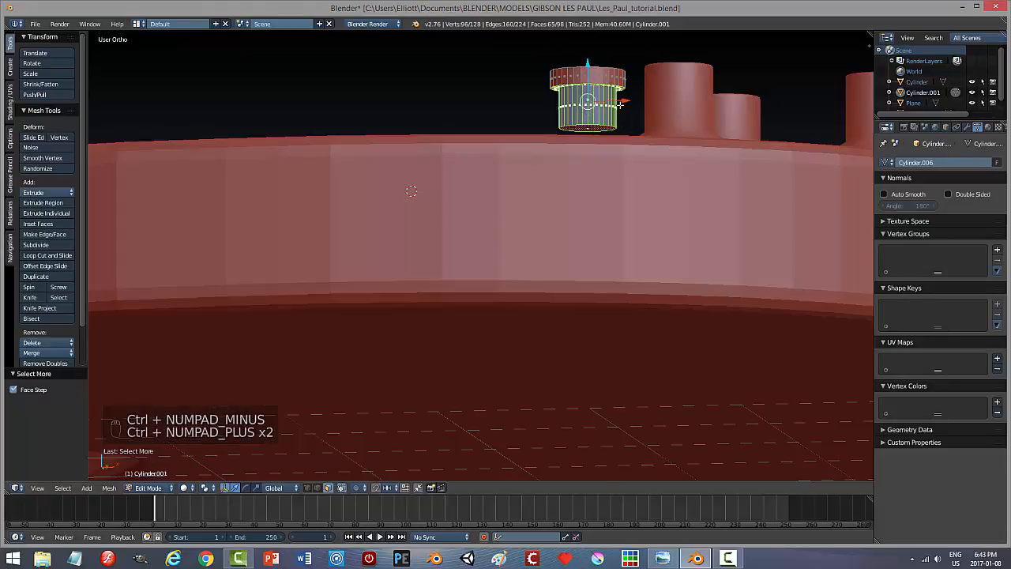
key(ctrl+KP_Subtract)
key(ctrl+KP_Subtract)
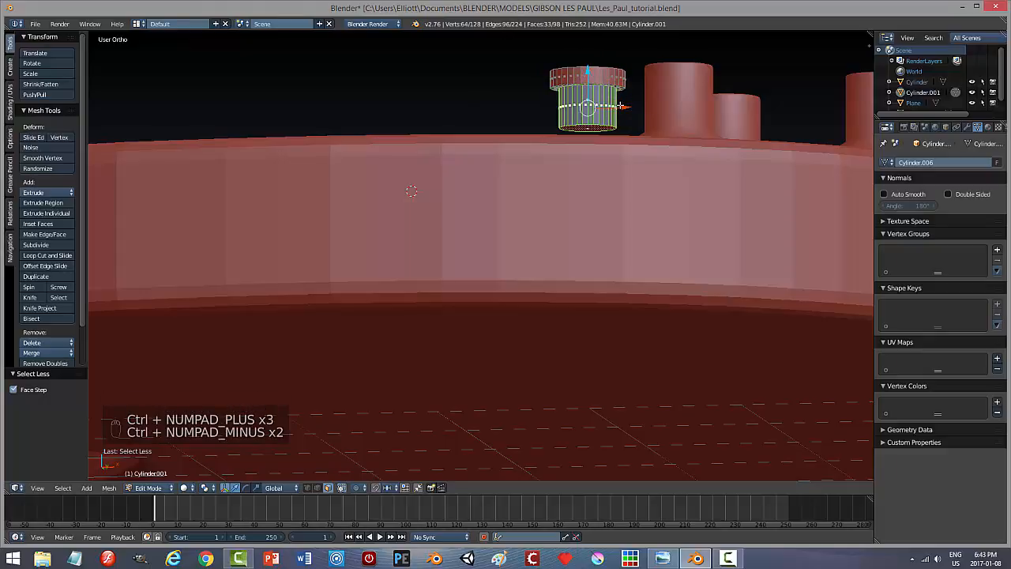
mouse_move(634, 149)
middle_down()
mouse_move(643, 133)
mouse_move(642, 171)
mouse_move(631, 166)
middle_up()
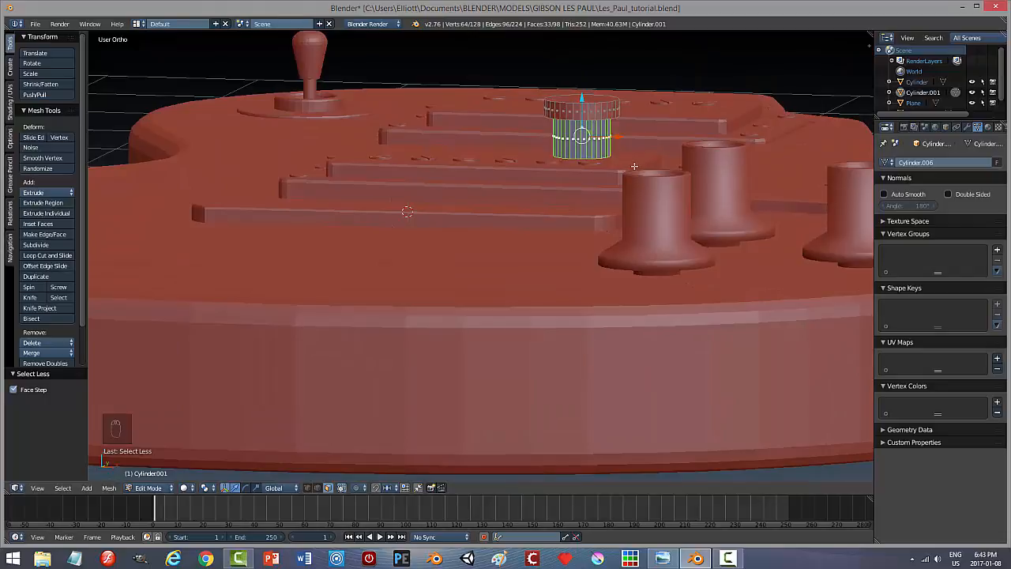
mouse_move(622, 203)
middle_down()
mouse_move(621, 183)
mouse_move(622, 193)
middle_up()
key(s)
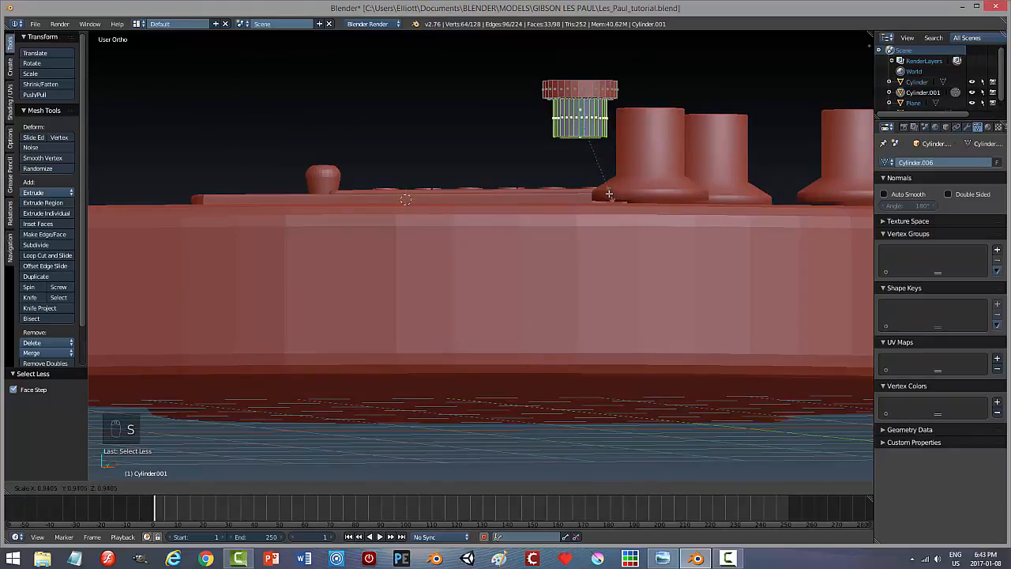
key(Escape)
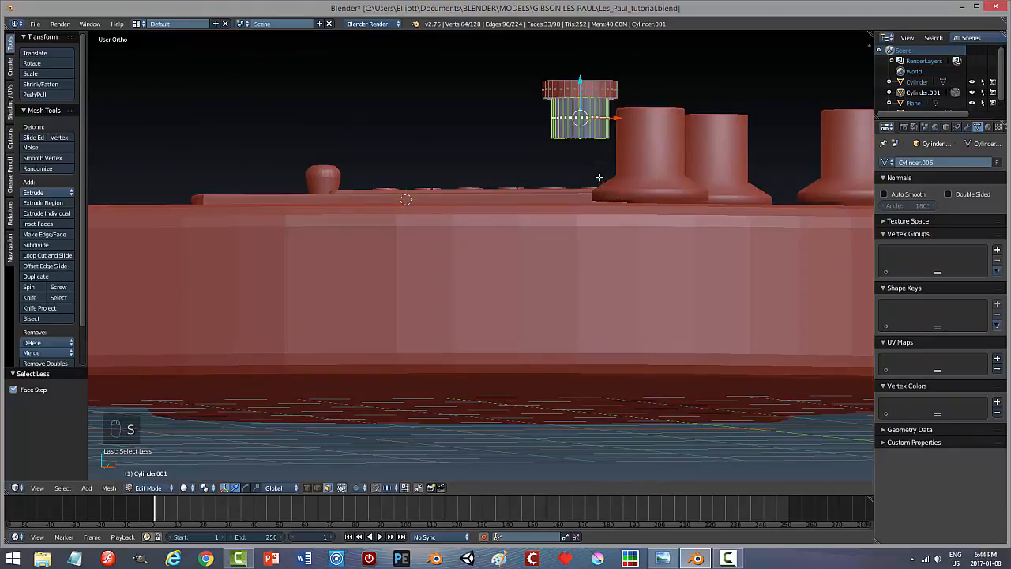
key(s)
key(shift+z)
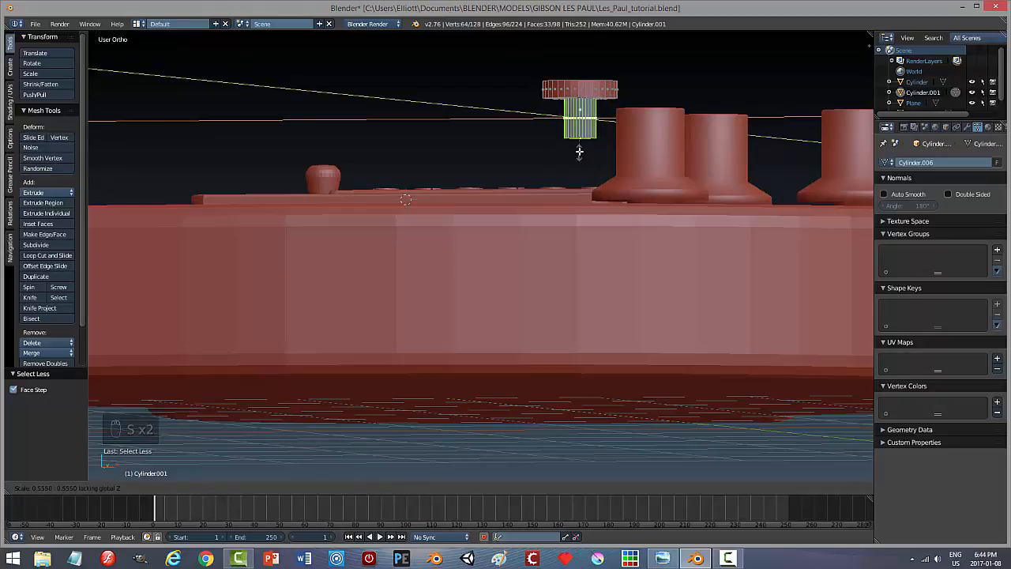
click(579, 151)
Return to object mode and lower the stud about 0.587 along Z into the tailpiece.
middle_drag(579, 150, 620, 149)
key(Tab)
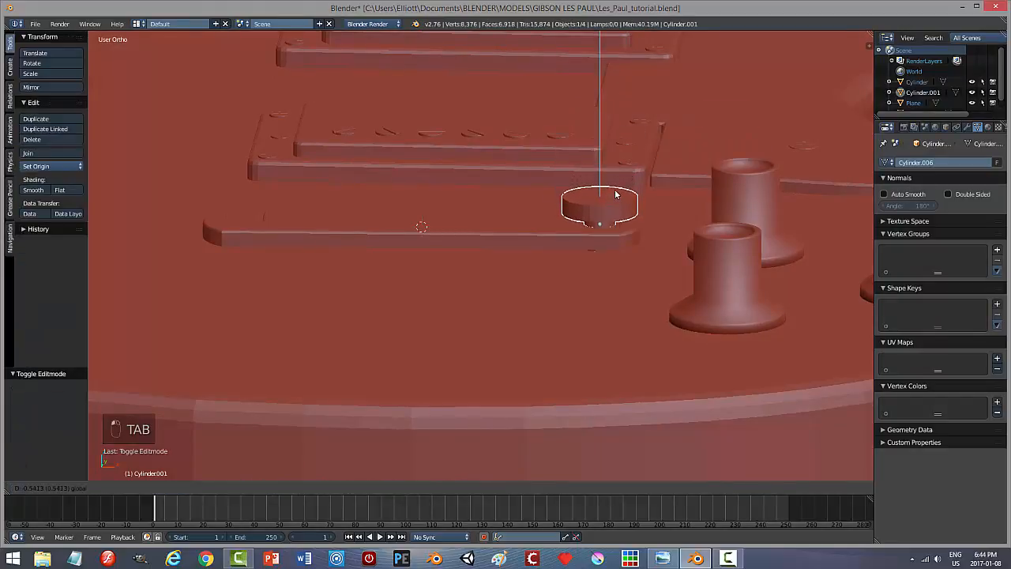
click(616, 201)
In wireframe top view, scale the stud to about 0.74 to match the reference and move it 0.011 along X.
middle_drag(616, 202, 555, 278)
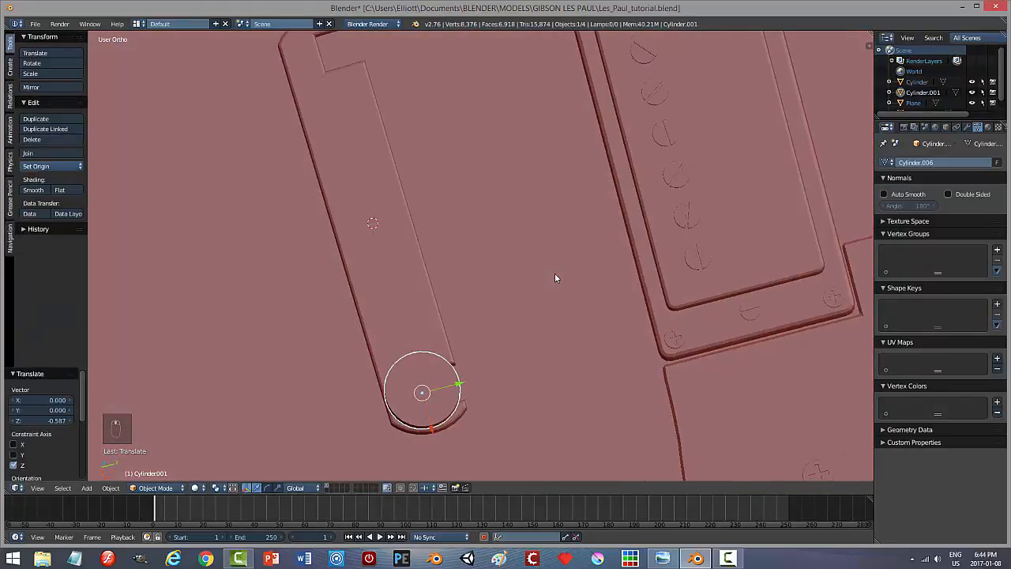
key(KP_7)
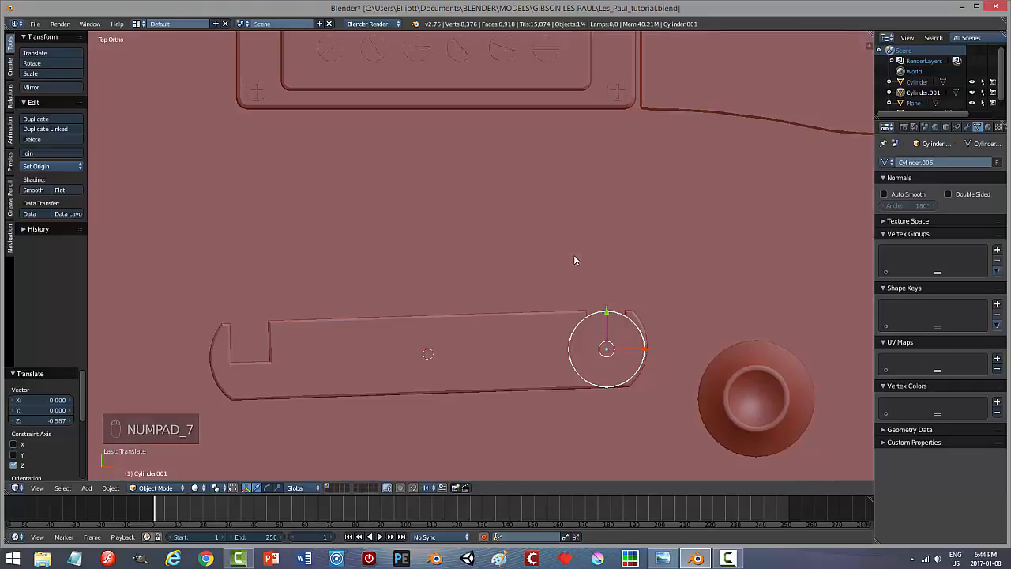
key(z)
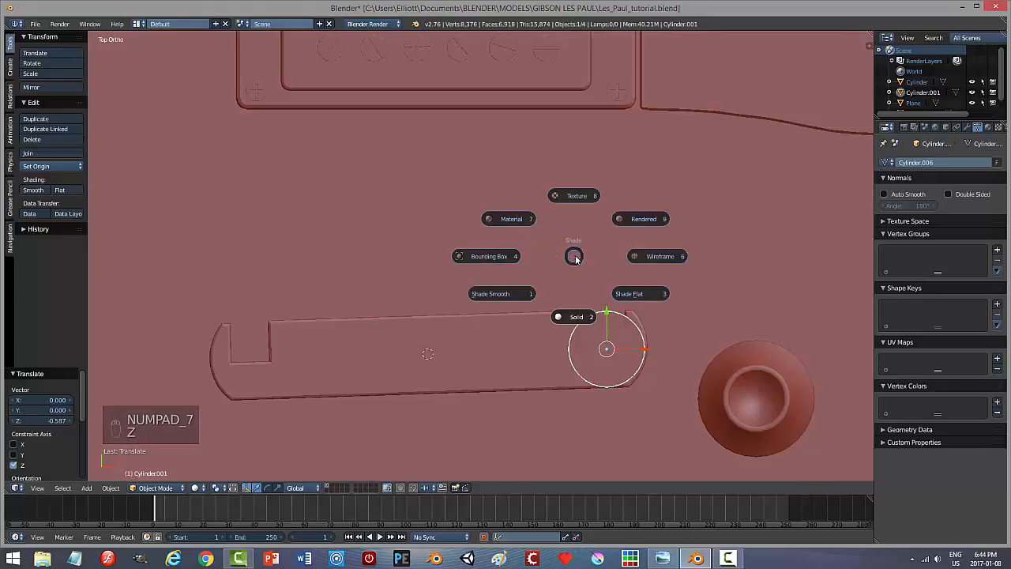
click(655, 255)
scroll(680, 367, up, 1)
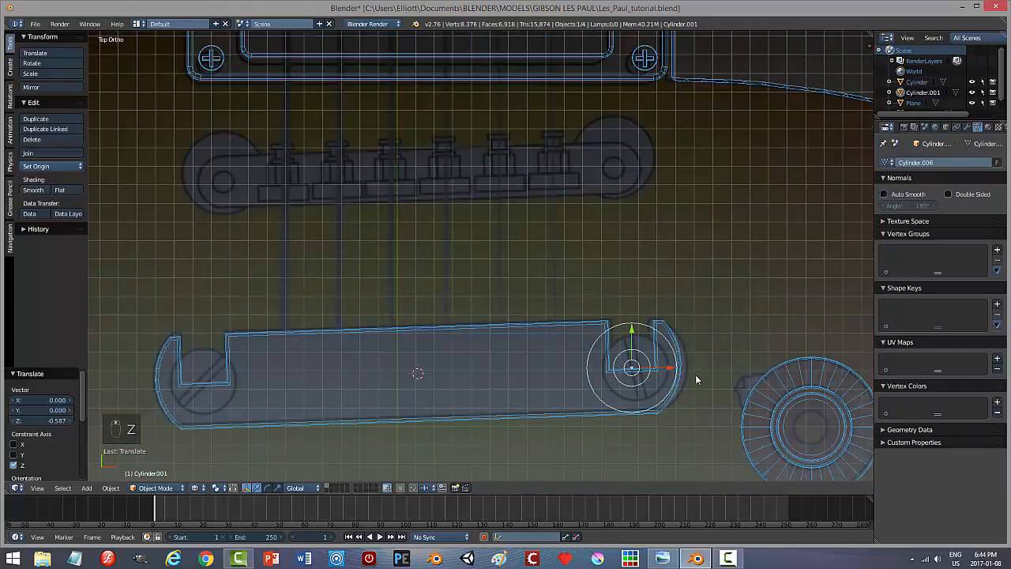
shift+middle_drag(695, 374, 600, 330)
key(s)
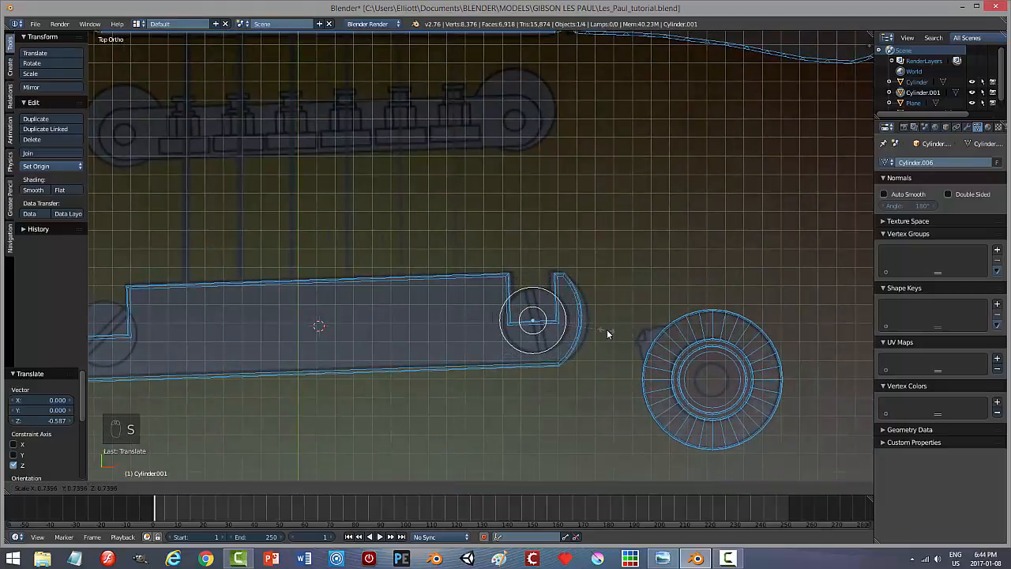
click(607, 329)
drag(570, 320, 572, 319)
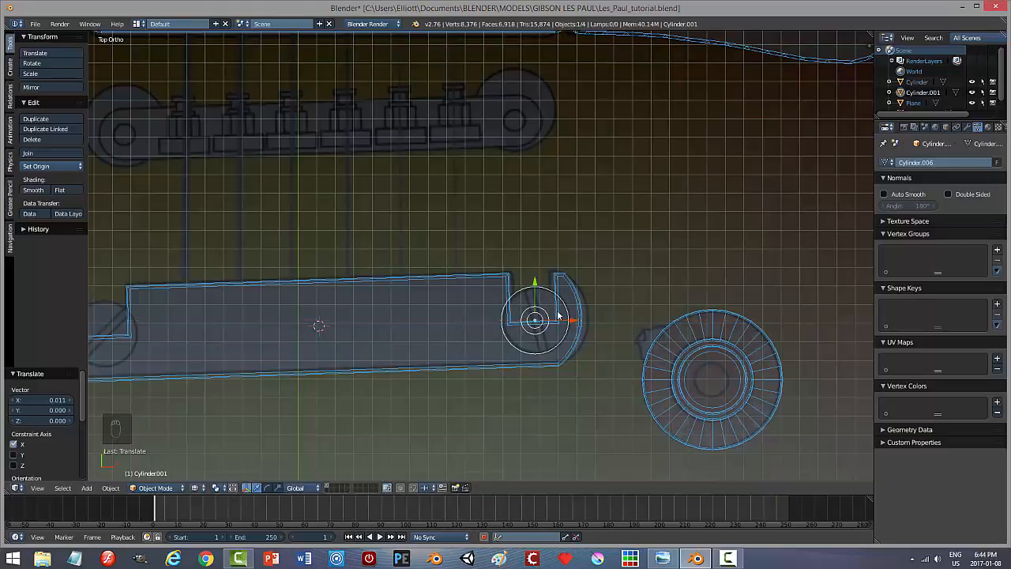
Deselect everything and examine the stud's fit in the tailpiece from several angles in solid shading.
middle_drag(557, 316, 458, 238)
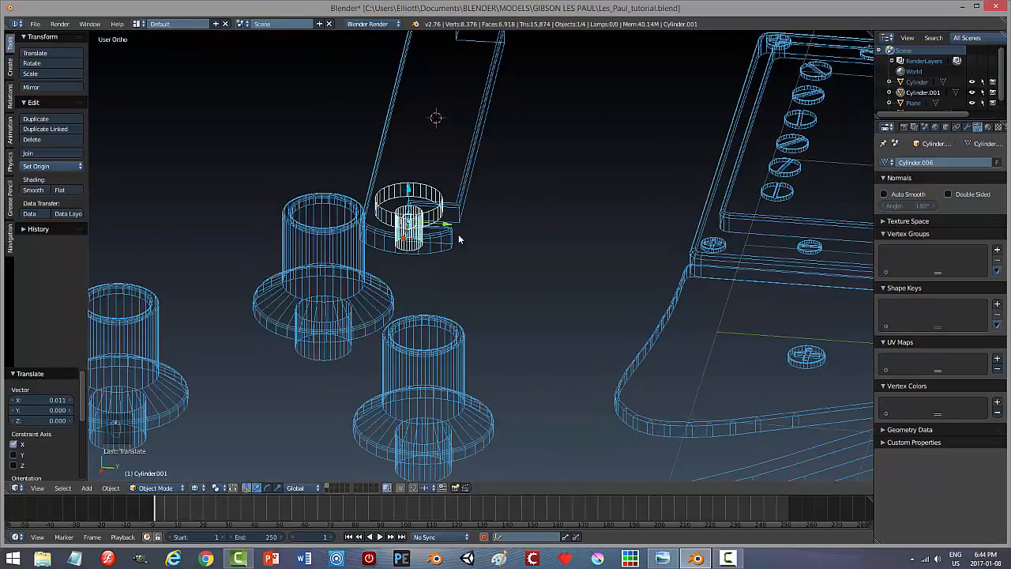
key(z)
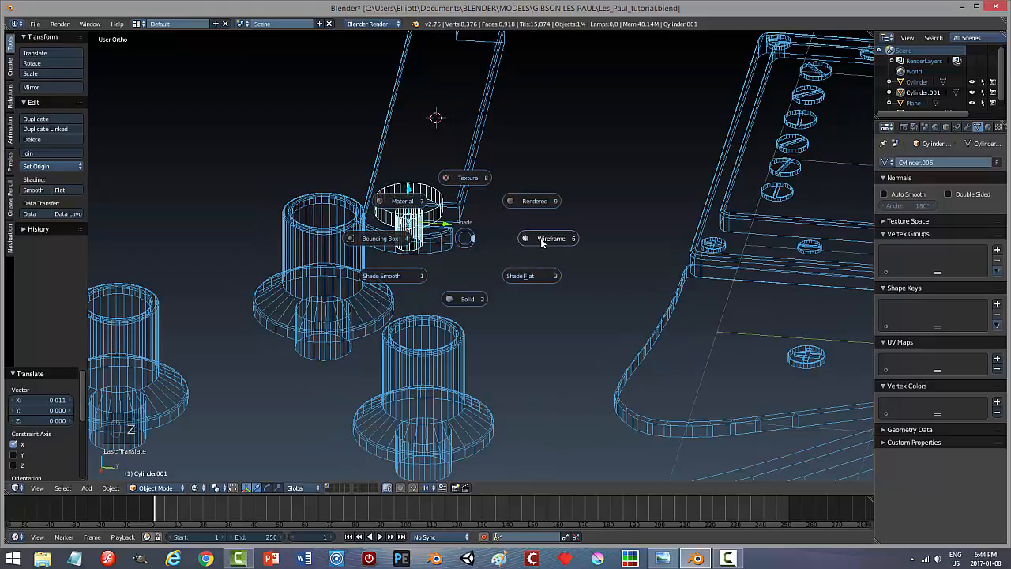
click(462, 297)
mouse_move(522, 293)
middle_down()
mouse_move(461, 260)
mouse_move(434, 261)
mouse_move(399, 283)
mouse_move(440, 272)
mouse_move(431, 282)
mouse_move(416, 268)
mouse_move(562, 298)
mouse_move(613, 336)
mouse_move(549, 318)
middle_up()
scroll(574, 355, up, 2)
mouse_move(573, 355)
middle_down()
mouse_move(567, 363)
mouse_move(530, 334)
mouse_move(480, 334)
mouse_move(541, 308)
mouse_move(564, 276)
mouse_move(627, 327)
mouse_move(596, 342)
mouse_move(607, 294)
middle_up()
scroll(581, 356, down, 3)
key(a)
scroll(627, 327, up, 3)
scroll(596, 341, down, 2)
scroll(608, 297, up, 2)
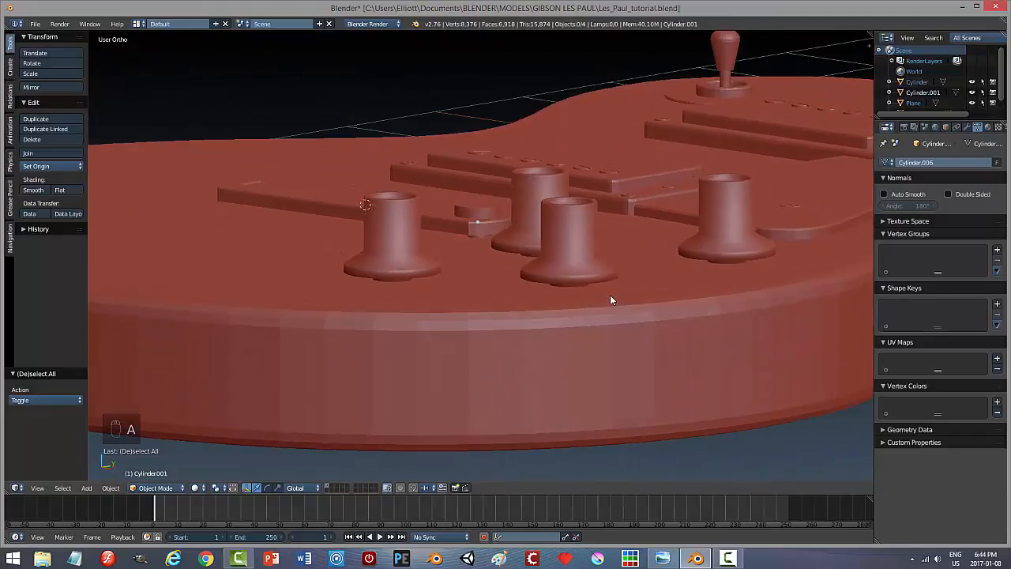
Select the stud and raise it about 0.004 along Z.
right_click(478, 216)
key(g)
key(z)
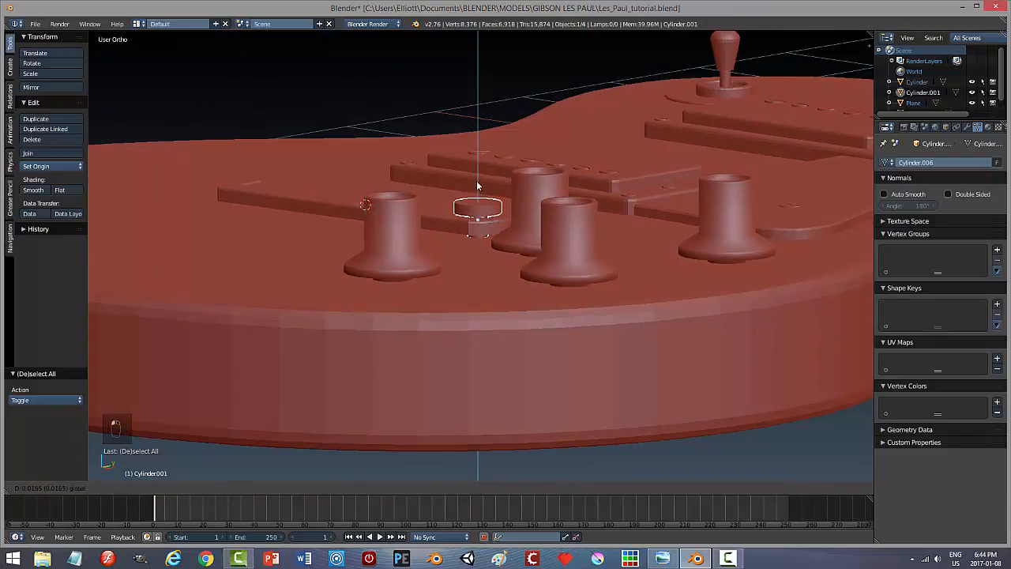
click(477, 188)
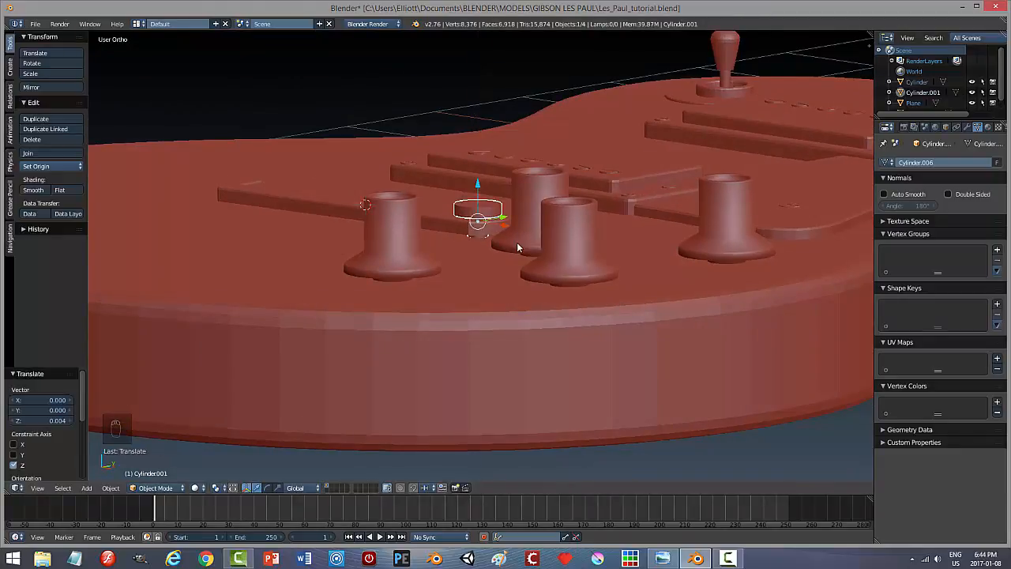
Recalculate the stud mesh's normals to face outside across all its faces, and return to object mode.
key(a)
middle_drag(522, 262, 537, 339)
right_click(523, 264)
key(Tab)
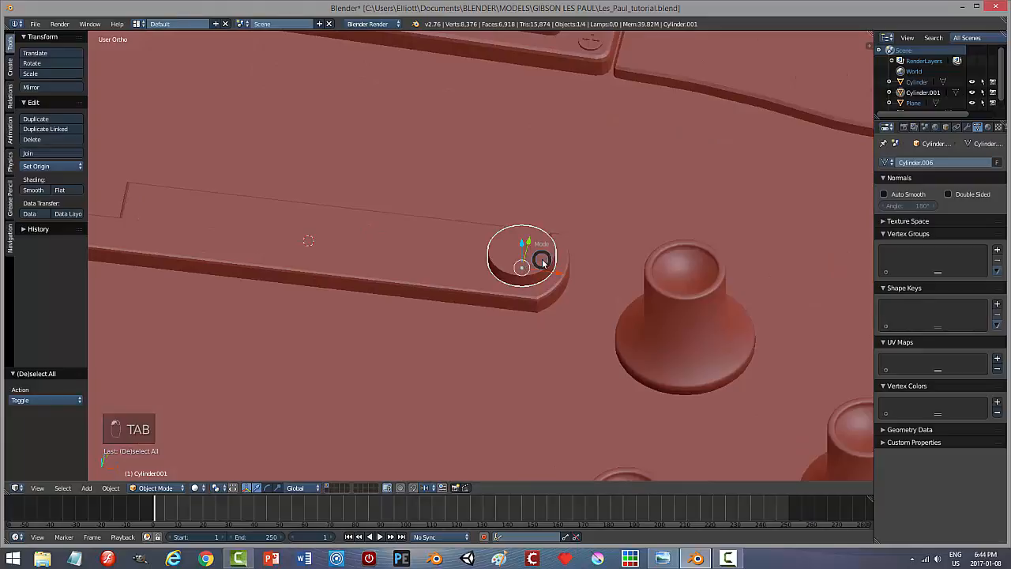
click(551, 259)
key(a)
key(a)
key(a)
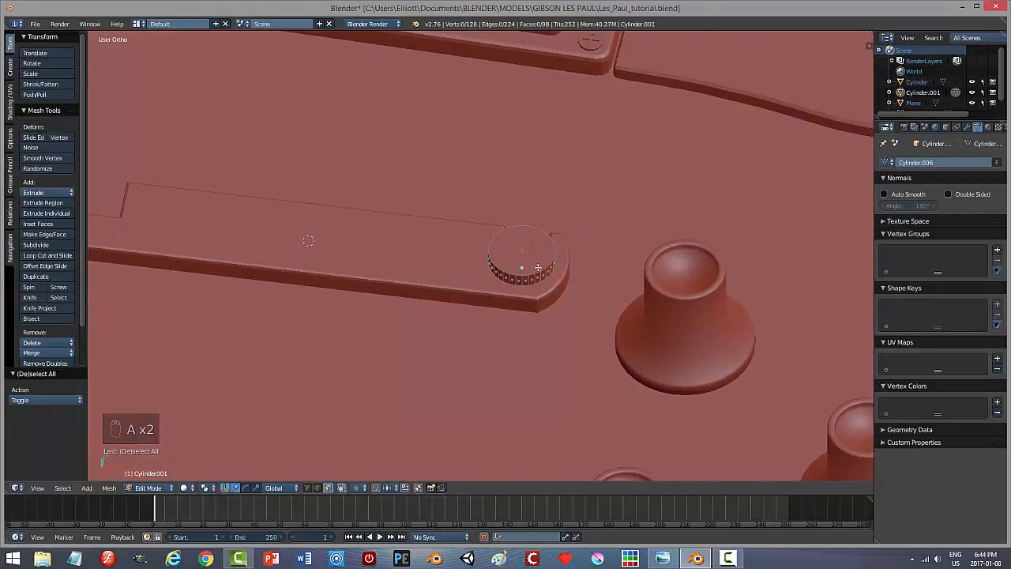
click(109, 487)
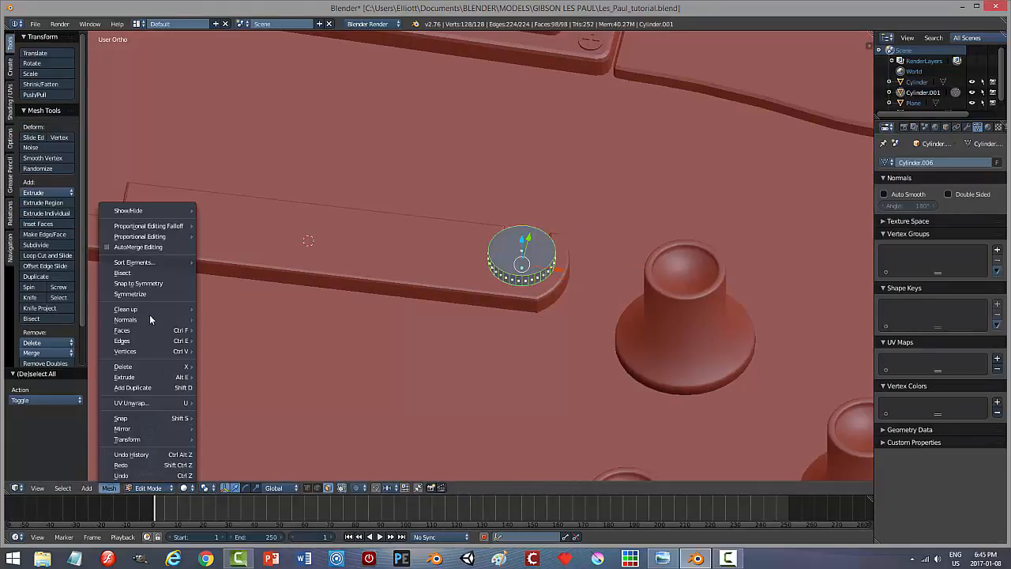
mouse_move(150, 315)
click(241, 320)
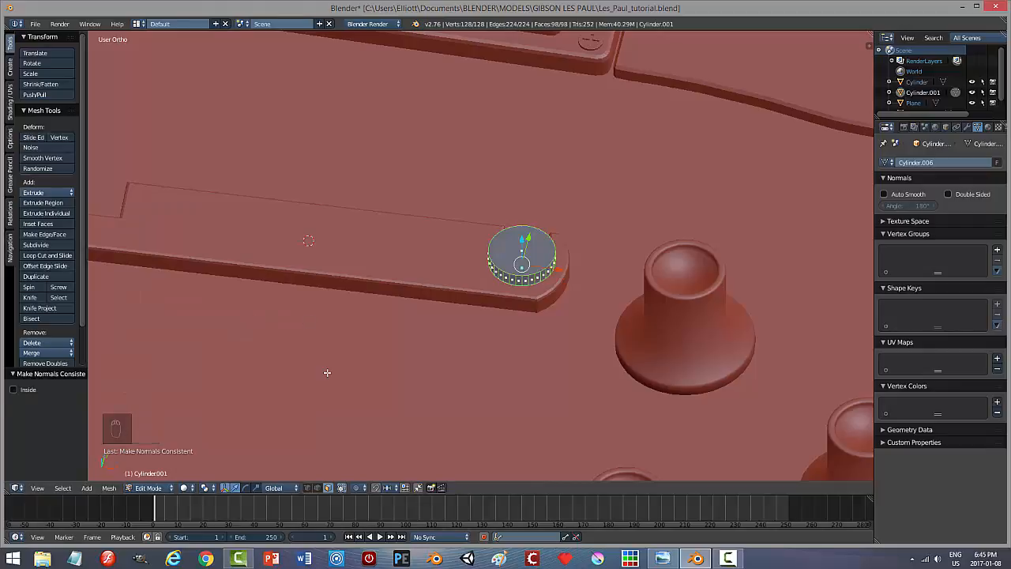
key(a)
key(Tab)
click(222, 404)
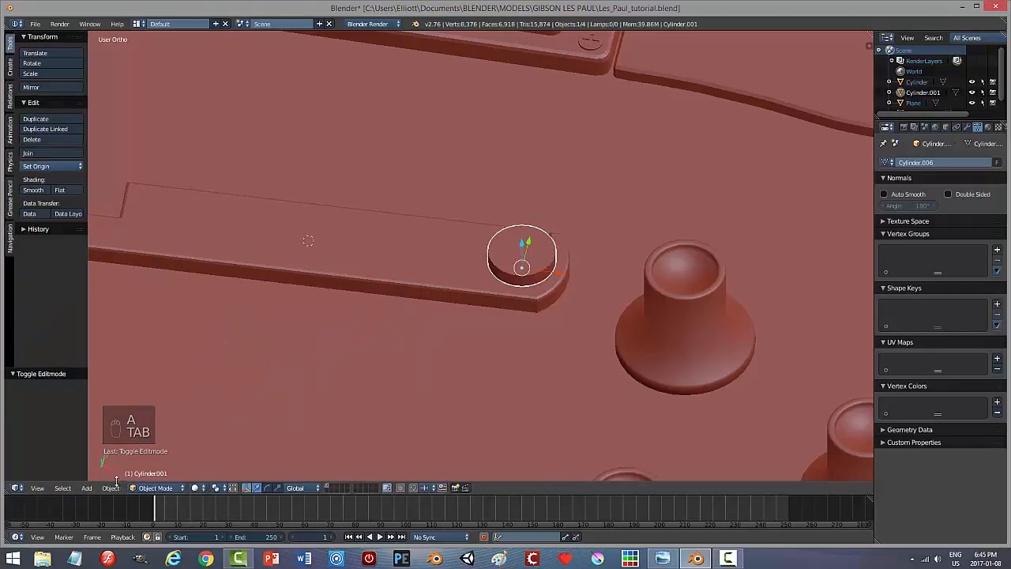
Apply the stud's rotation and scale.
click(110, 487)
mouse_move(133, 407)
click(249, 439)
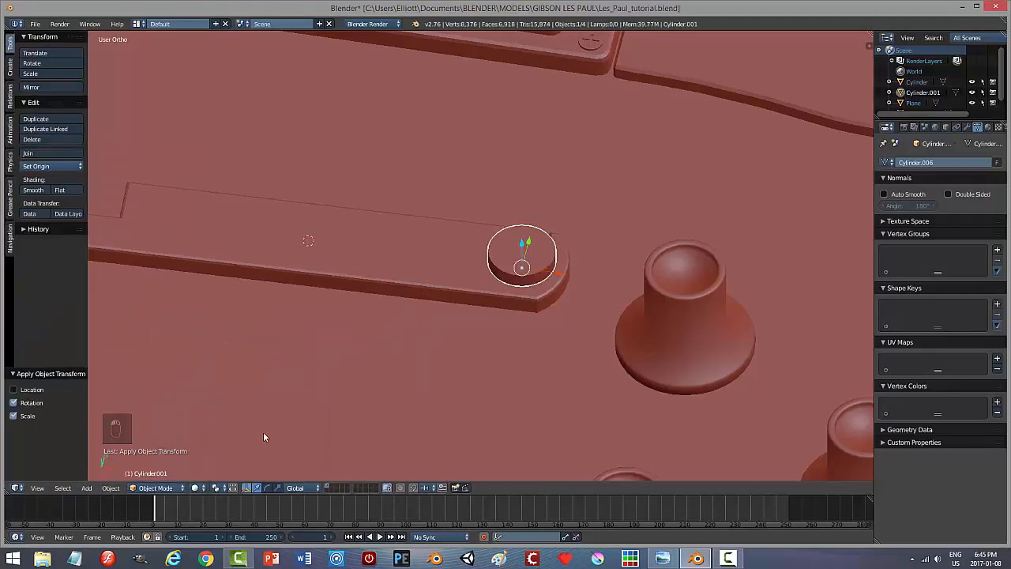
Try beveling the stud's top edge loop by about 0.017 with 2 segments.
key(Tab)
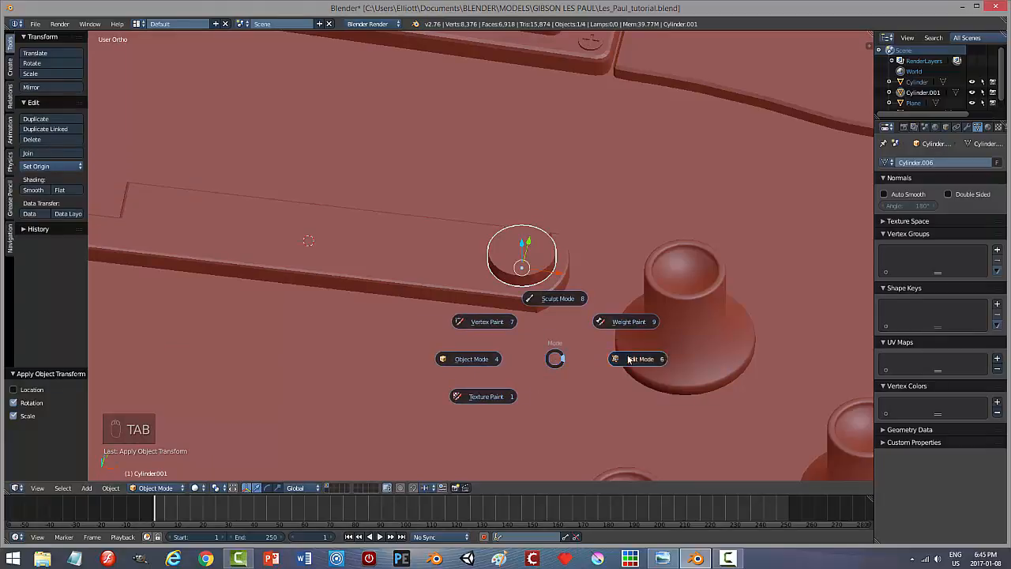
click(631, 356)
scroll(571, 355, up, 1)
scroll(570, 356, up, 1)
middle_drag(571, 365, 563, 352)
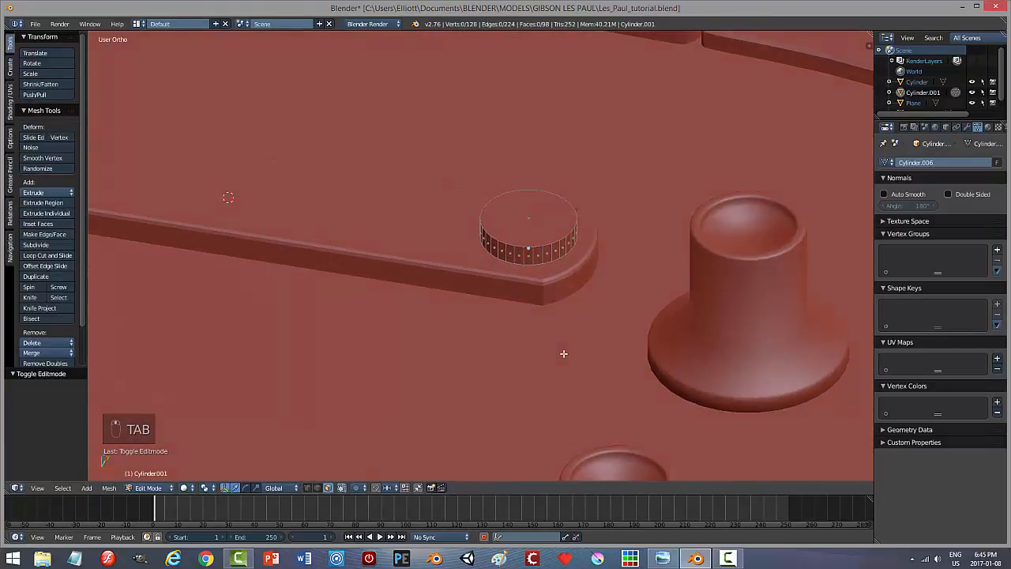
key(ctrl+Tab)
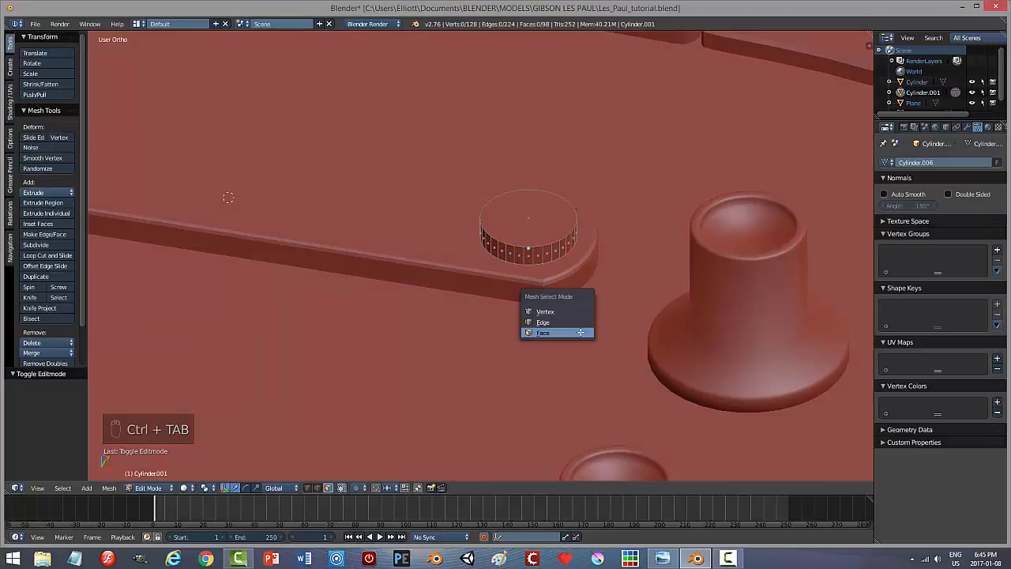
click(570, 321)
alt+click(547, 243)
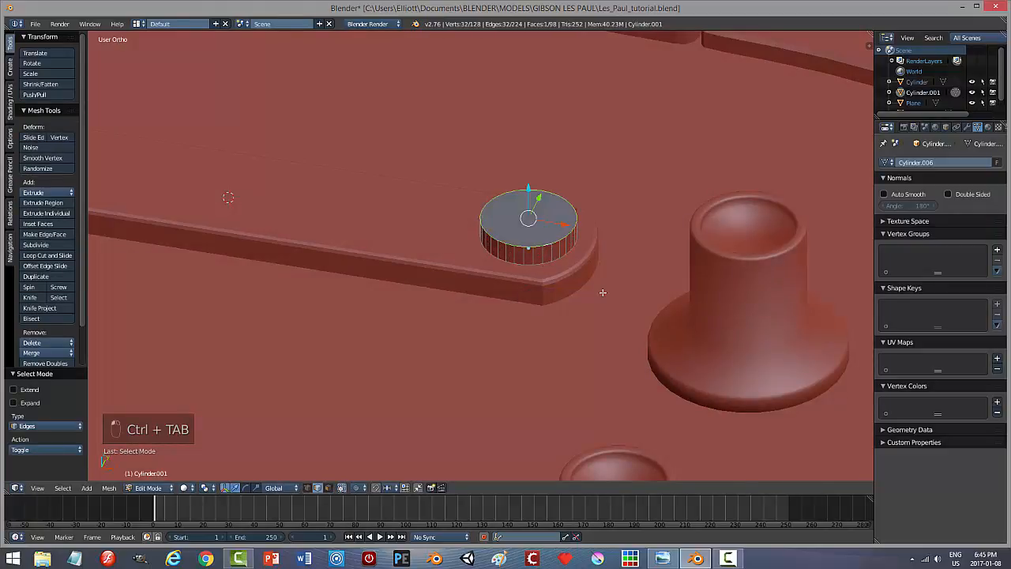
key(ctrl+b)
key(ctrl+b)
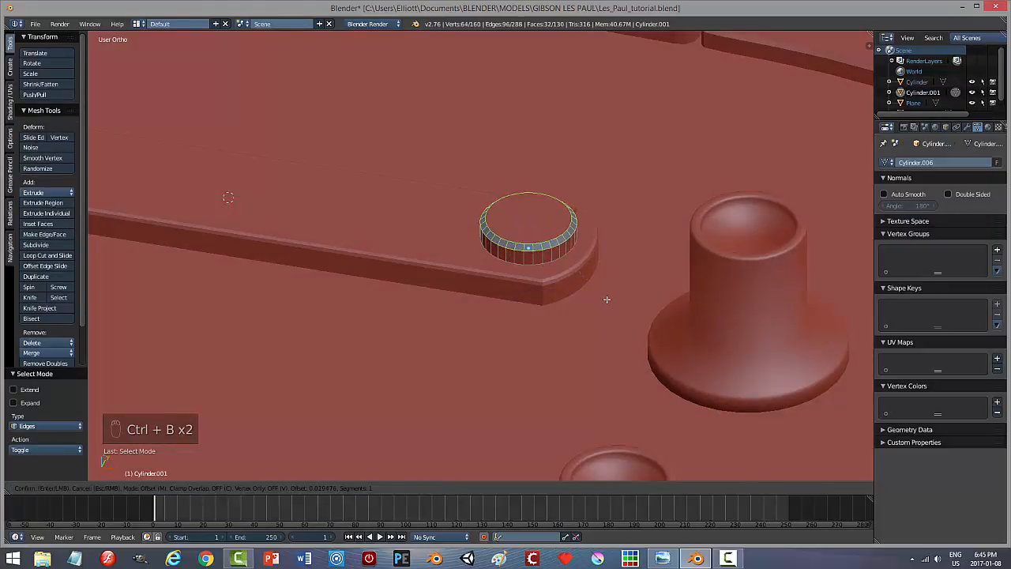
scroll(607, 299, up, 1)
click(606, 299)
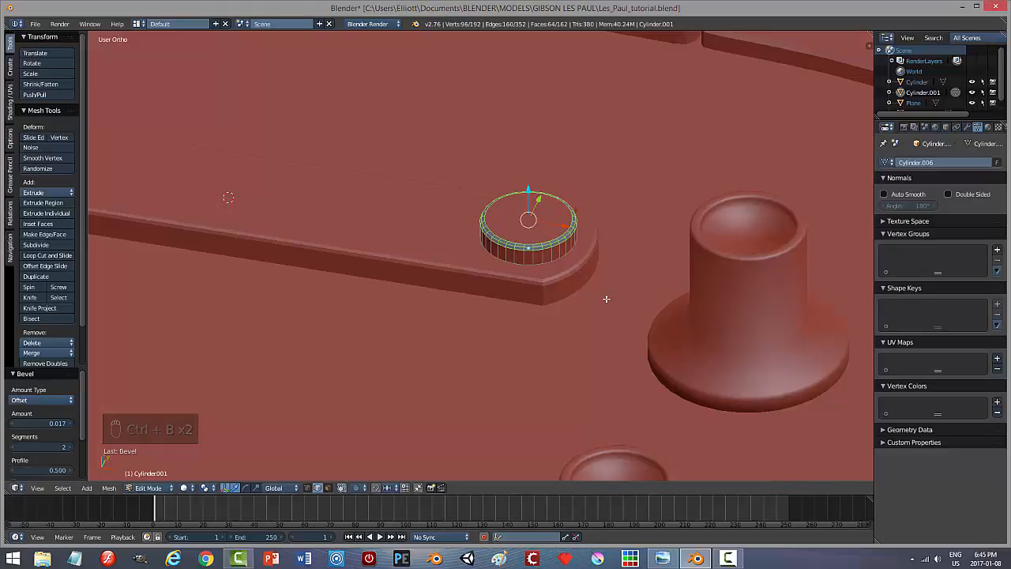
Return to object mode, check the rounded stud and undo the bevel.
key(Tab)
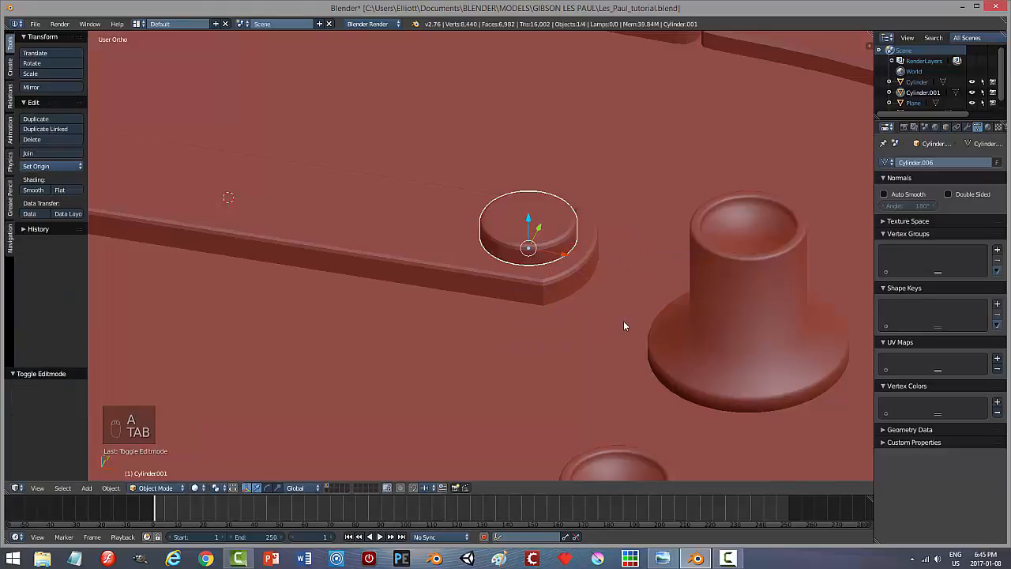
middle_drag(624, 346, 641, 332)
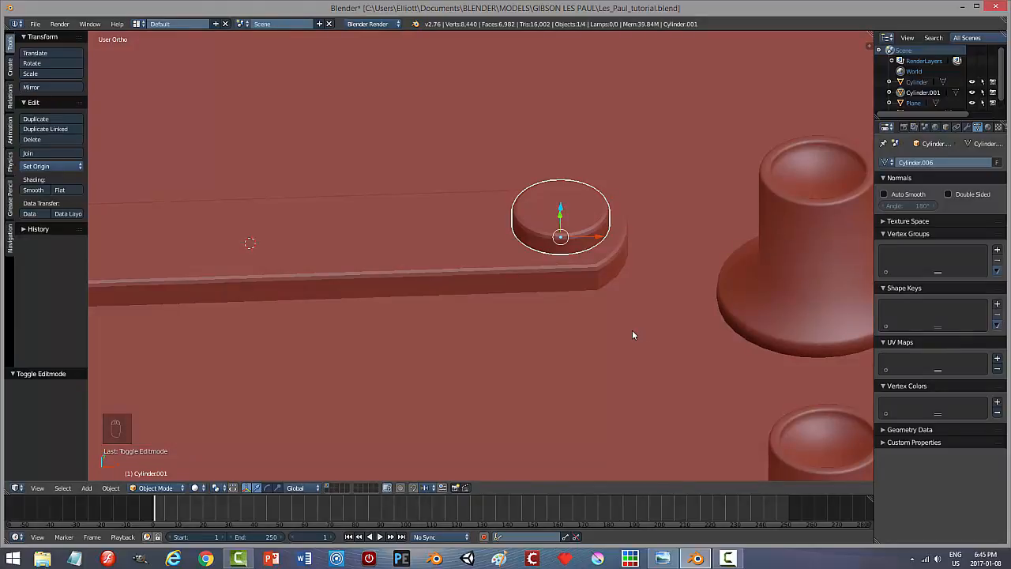
key(ctrl+z)
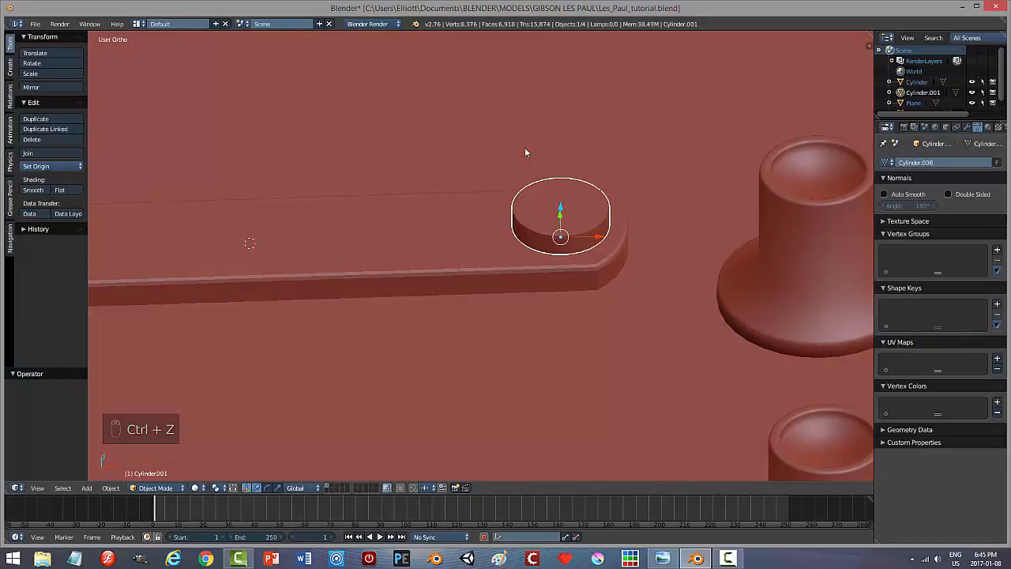
Compare the stud with the reference in wireframe top view and snap the 3D cursor to the scene center.
key(KP_7)
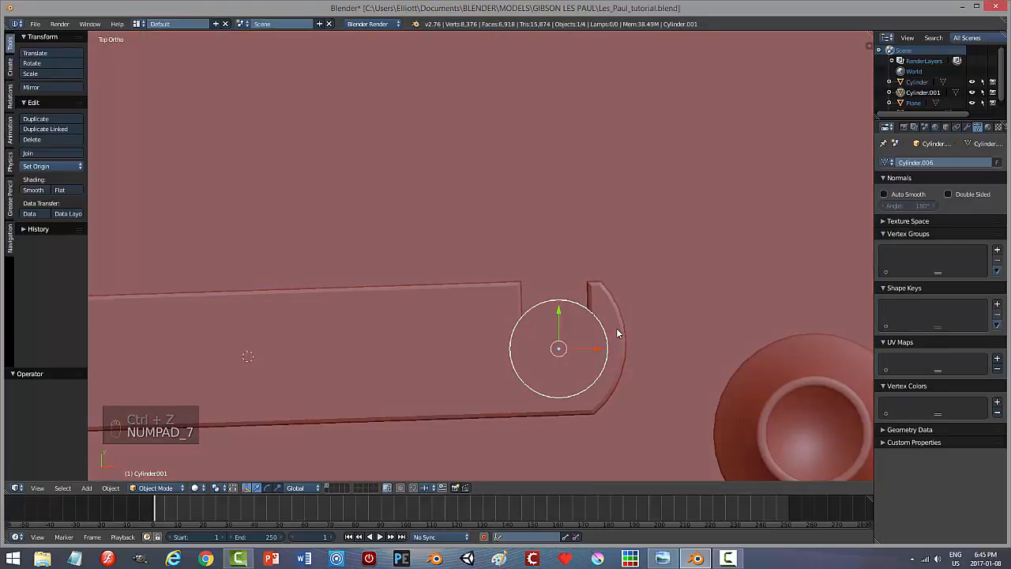
key(z)
click(687, 331)
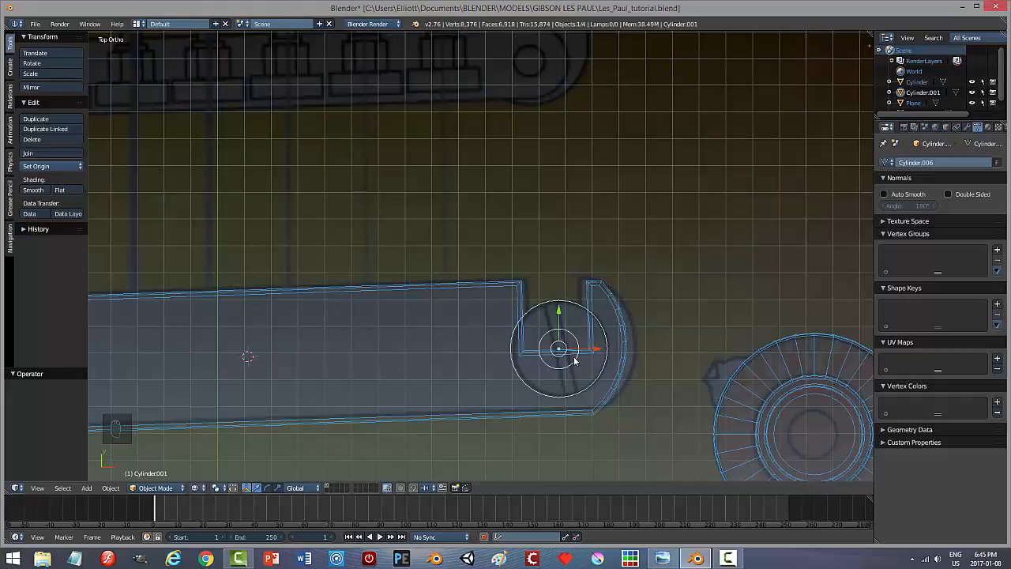
key(shift+s)
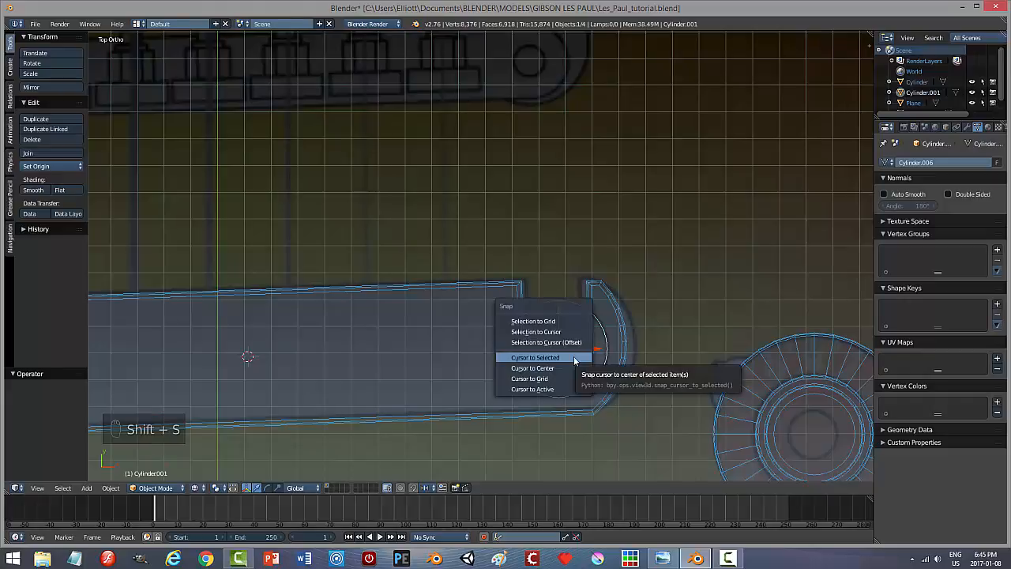
click(577, 368)
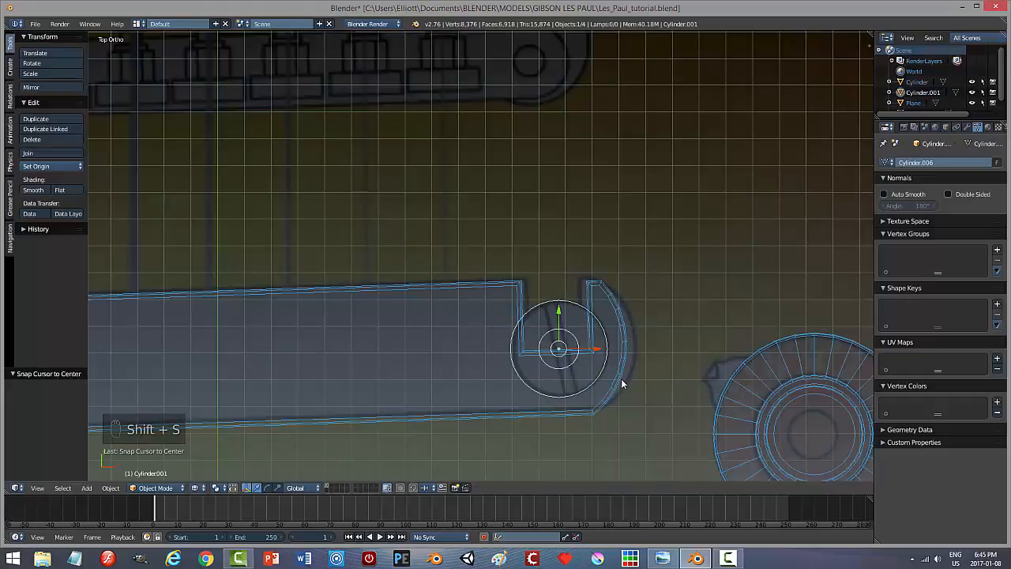
Switch to solid shading and snap the 3D cursor to the selected stud.
scroll(621, 378, down, 5)
mouse_move(564, 410)
middle_down()
mouse_move(555, 355)
mouse_move(564, 396)
middle_up()
key(Tab)
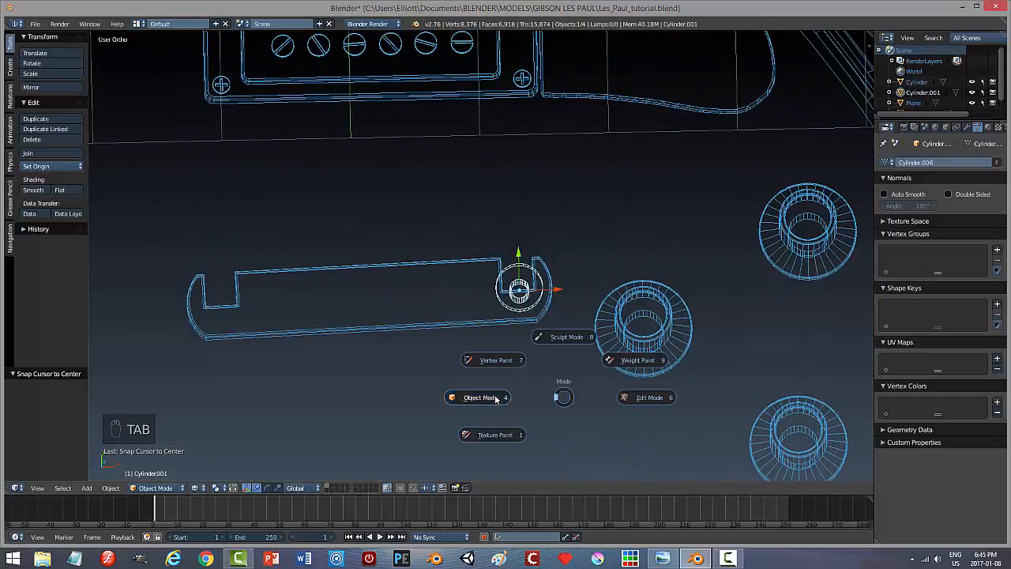
key(z)
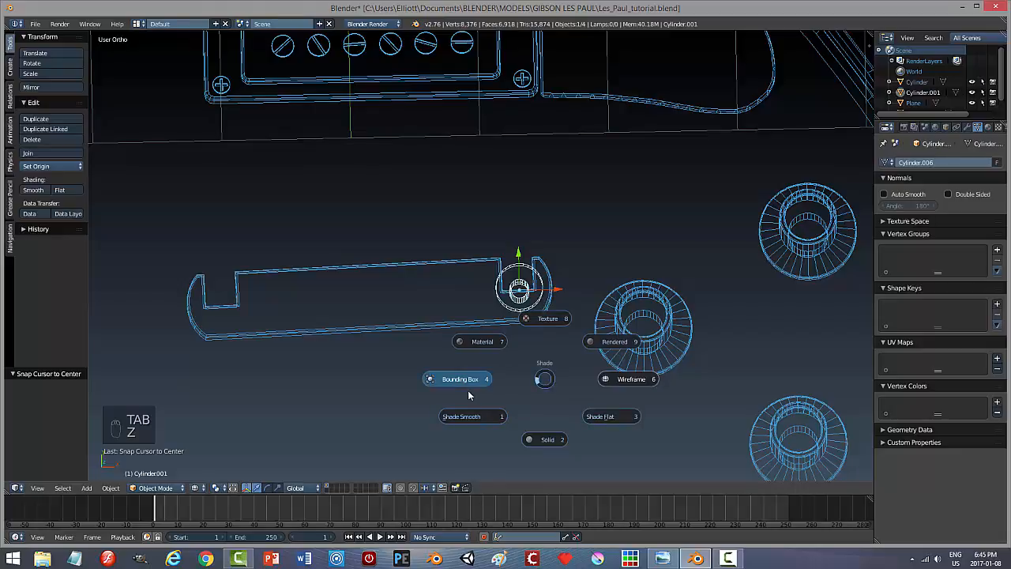
click(553, 400)
middle_drag(556, 403, 562, 377)
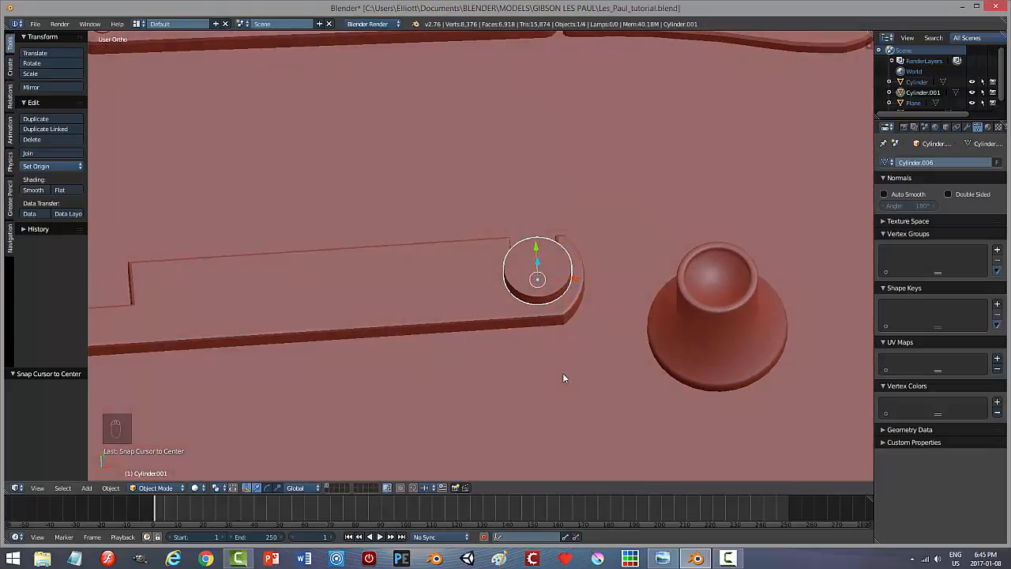
key(shift+s)
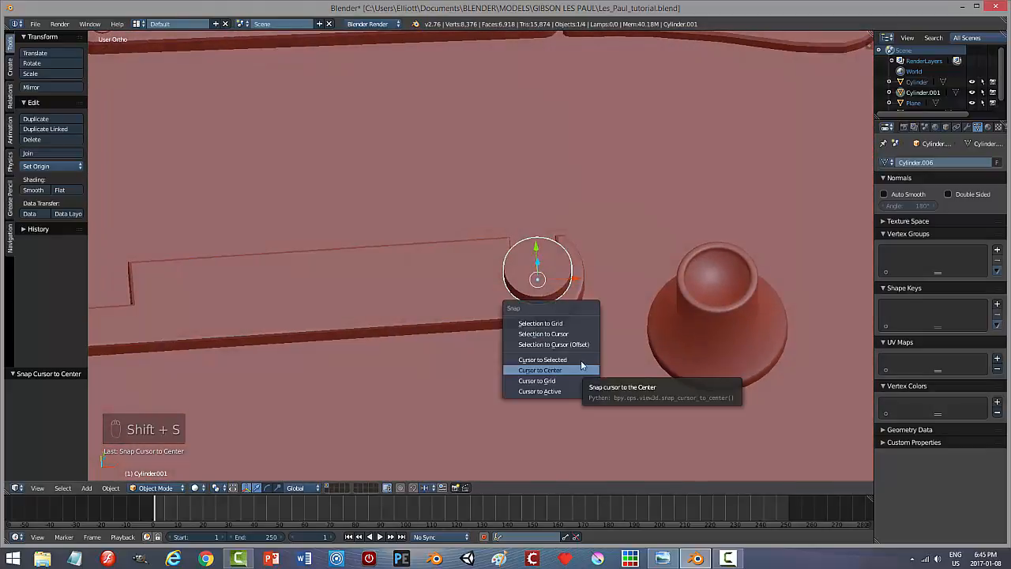
click(581, 360)
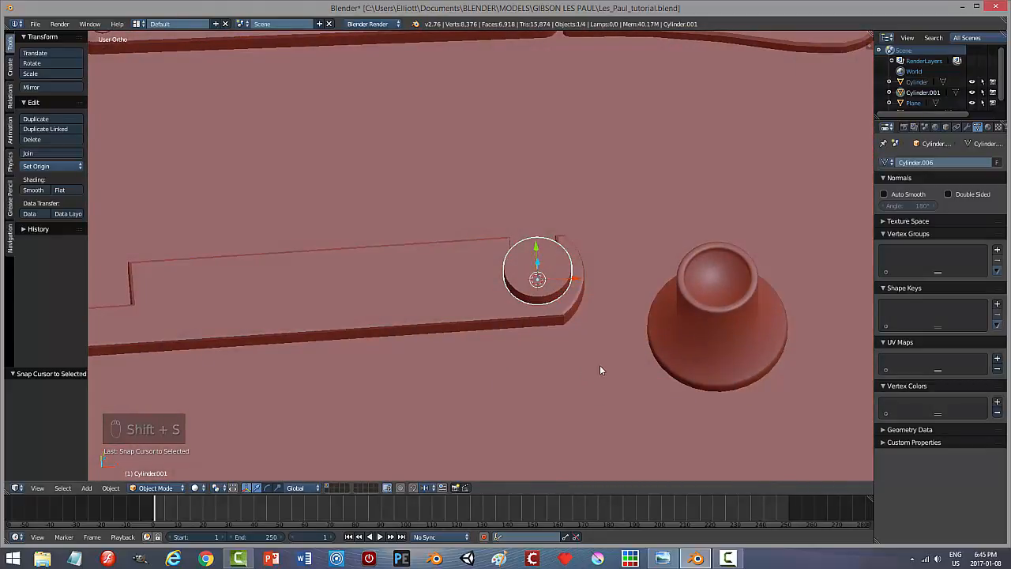
Add a cube at the 3D cursor, shrunk to roughly the stud's width, and raise it about 0.423 along Z.
key(shift+a)
key(shift+a)
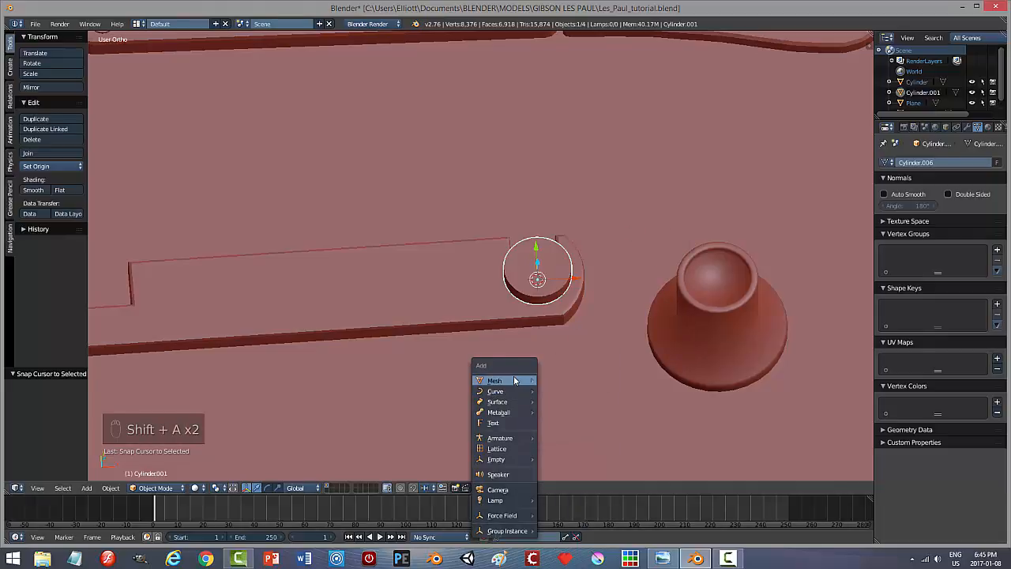
mouse_move(510, 380)
click(599, 194)
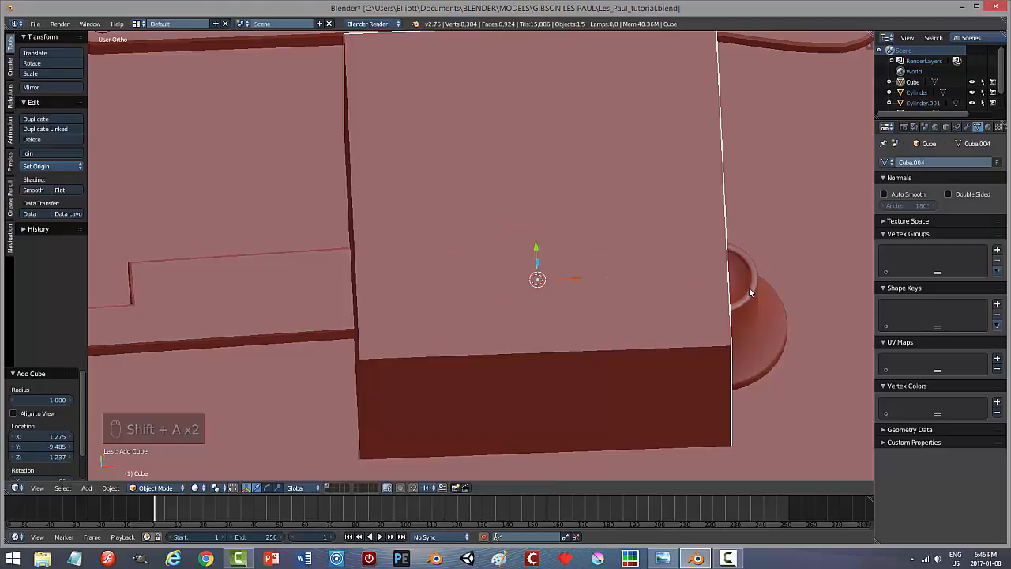
key(s)
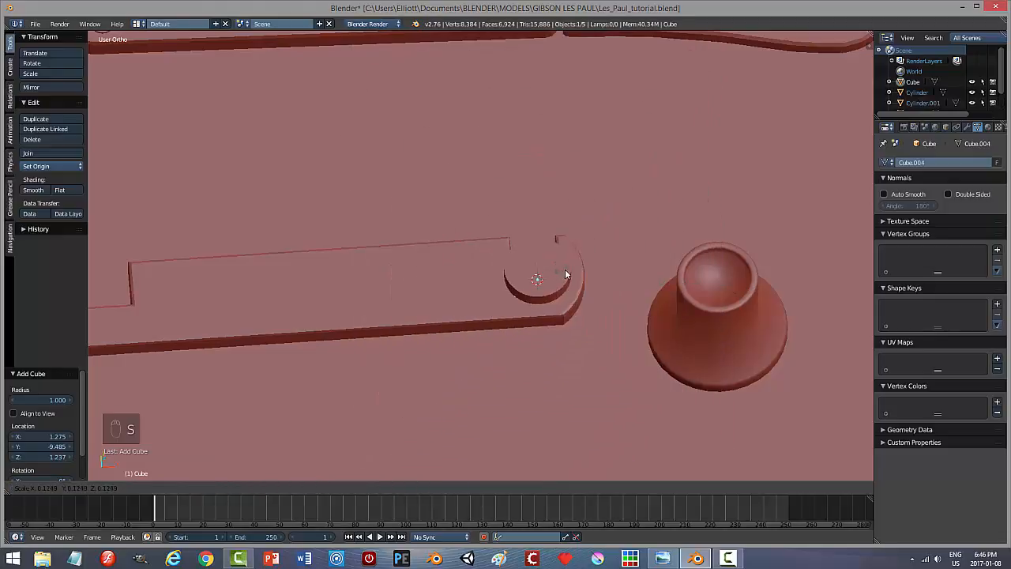
click(570, 275)
drag(537, 264, 591, 259)
In wireframe top view, flatten the cube into a thin bar across the stud by scaling it about 1.306 along X and -0.143 along Y.
key(KP_7)
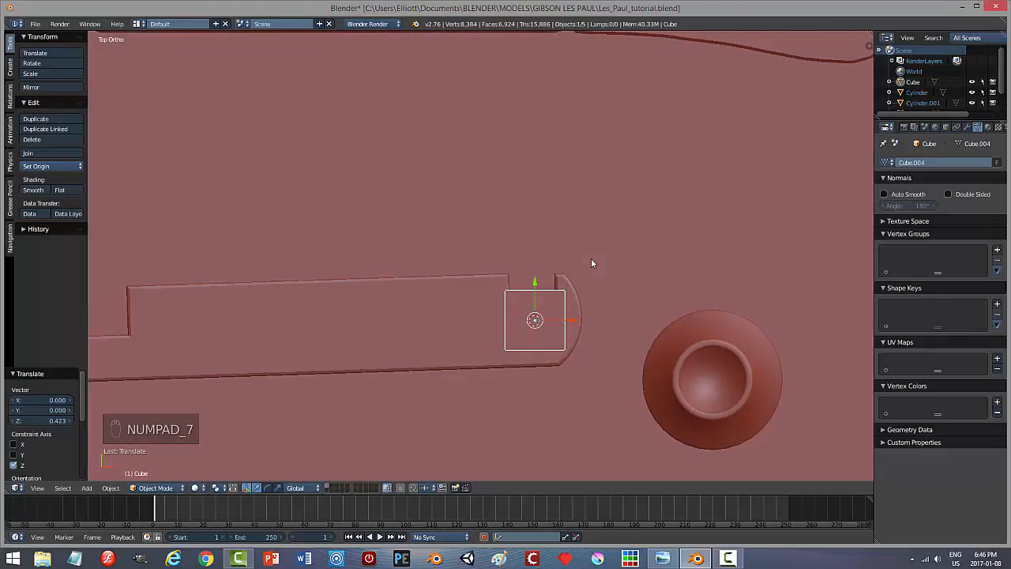
key(z)
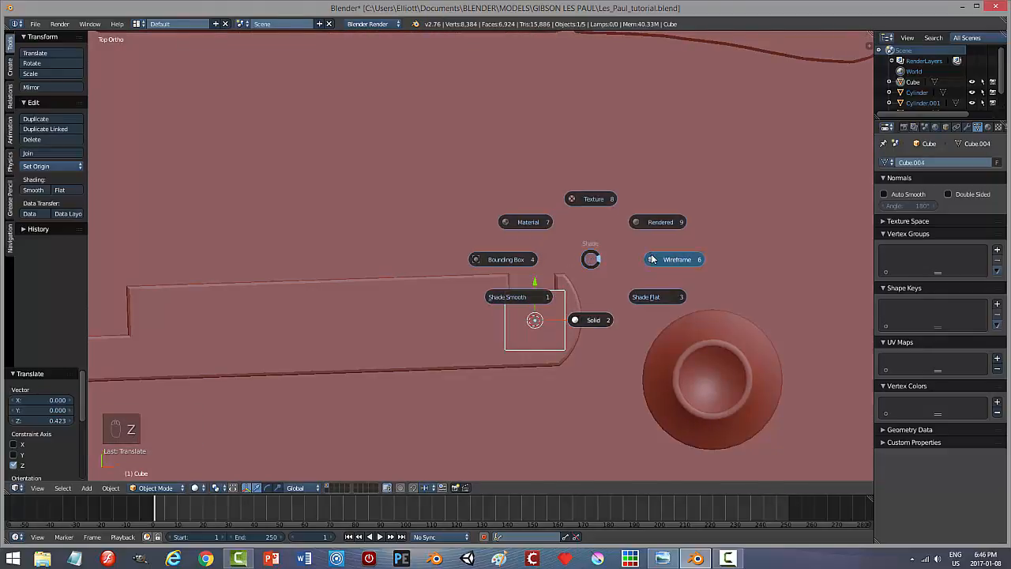
click(663, 257)
scroll(610, 359, up, 2)
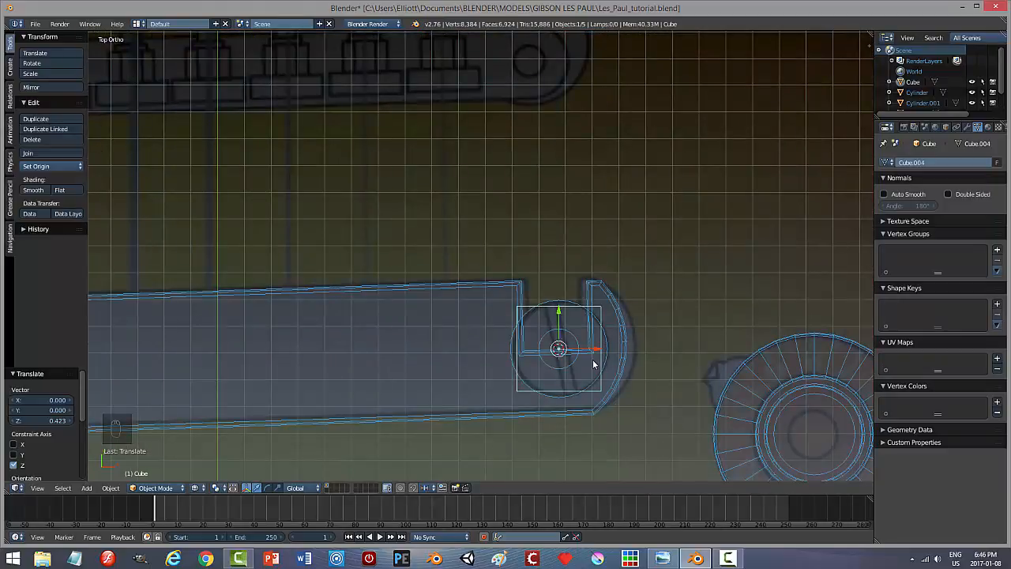
key(s)
key(x)
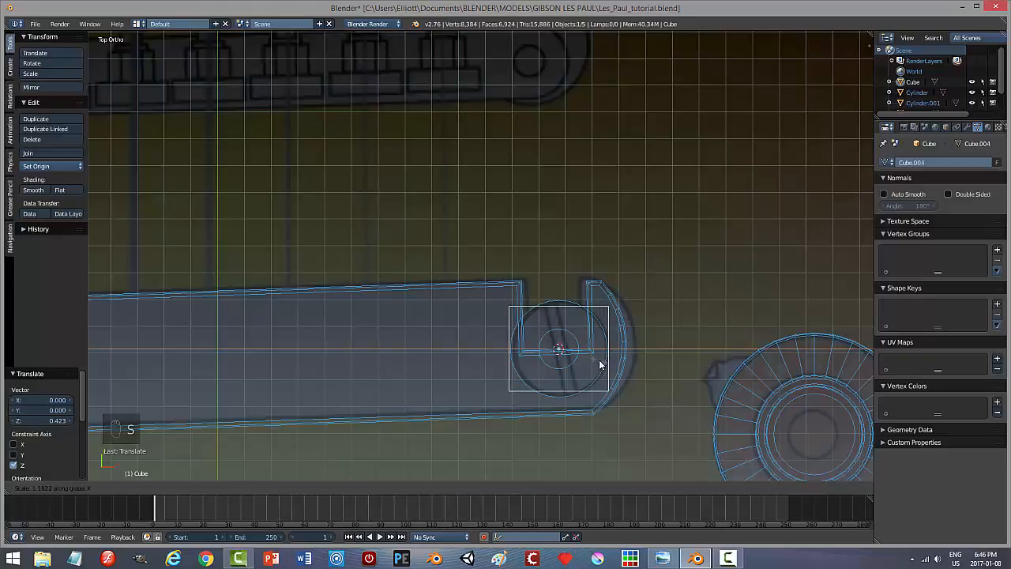
click(605, 364)
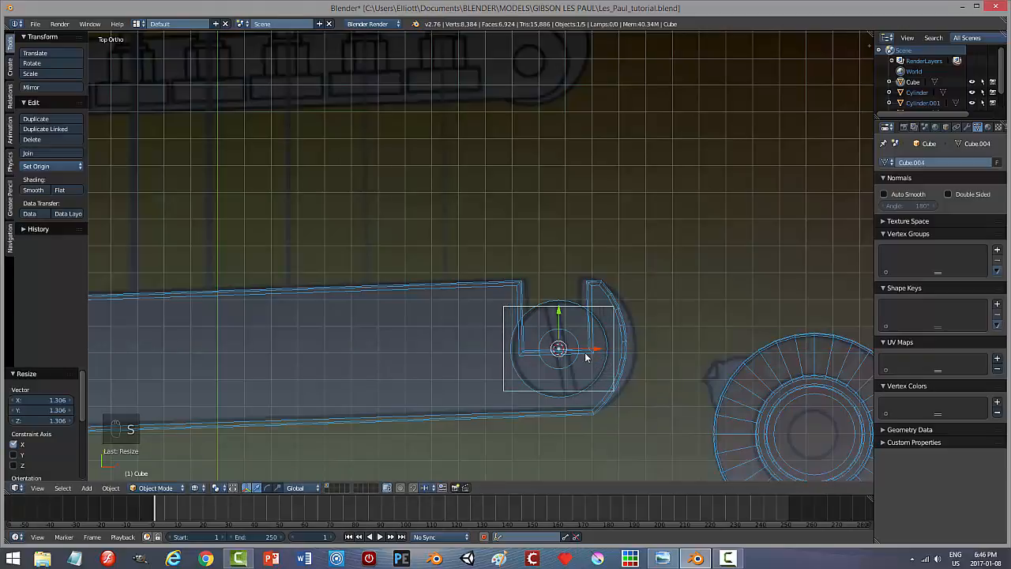
key(s)
key(y)
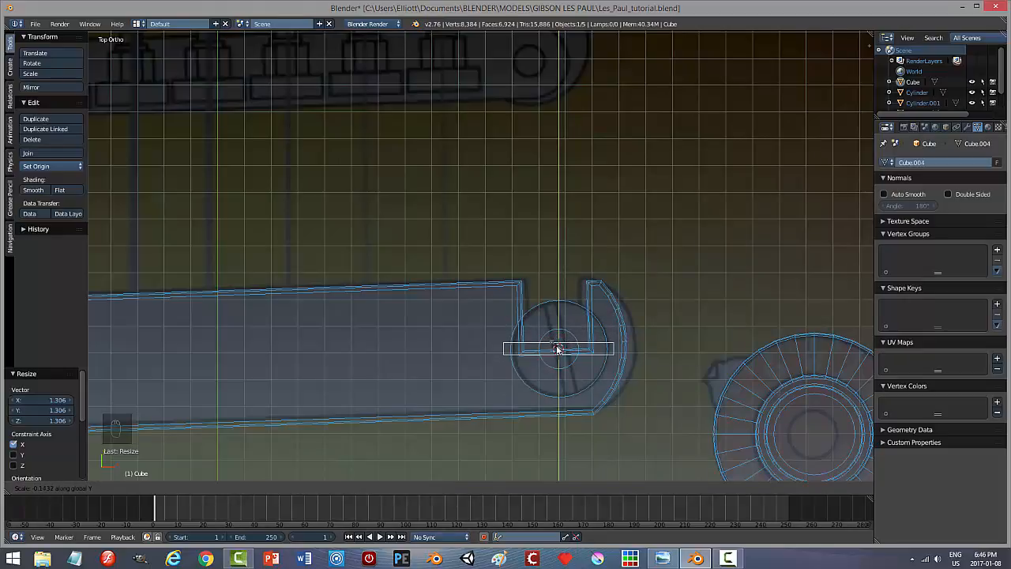
click(558, 348)
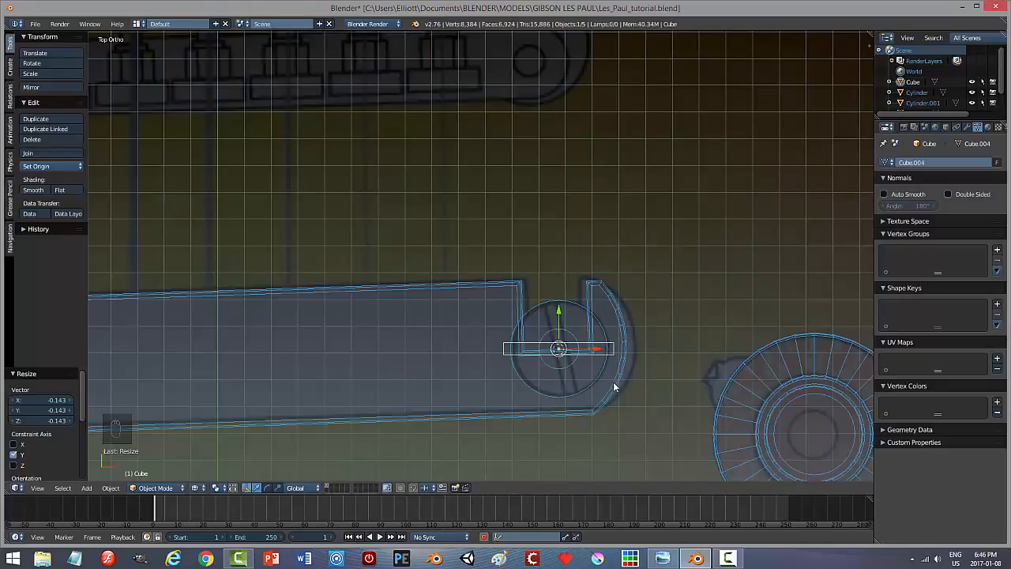
In solid shading, lower the thin bar about 0.148 along Z toward the stud.
mouse_move(624, 403)
middle_down()
mouse_move(620, 377)
mouse_move(561, 360)
mouse_move(533, 270)
middle_up()
key(z)
click(612, 436)
middle_drag(416, 138, 481, 135)
drag(451, 89, 450, 124)
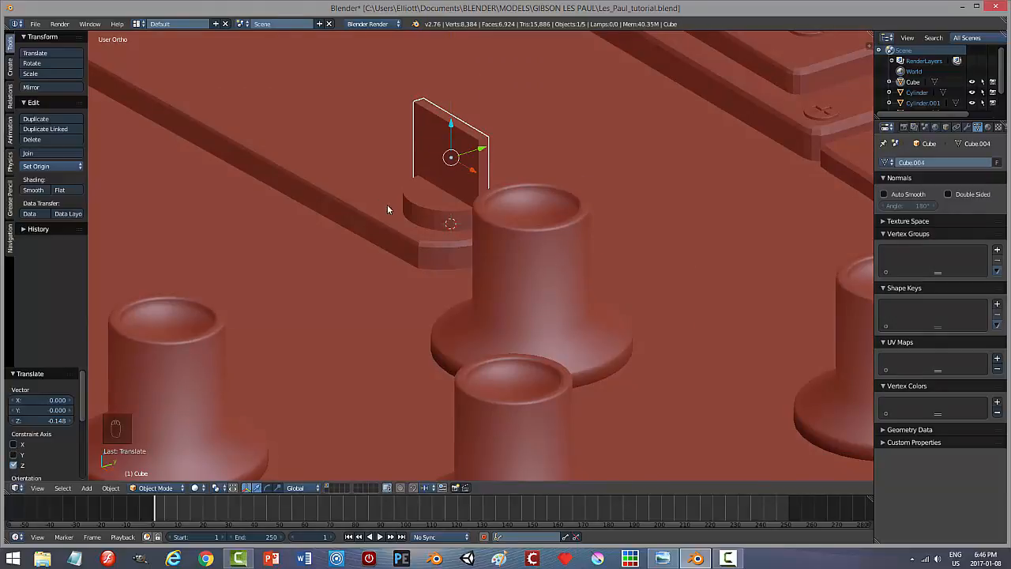
Lower the thin bar about 0.013 along Z so it sits slightly deeper in the stud.
middle_drag(387, 203, 609, 132)
drag(603, 79, 603, 68)
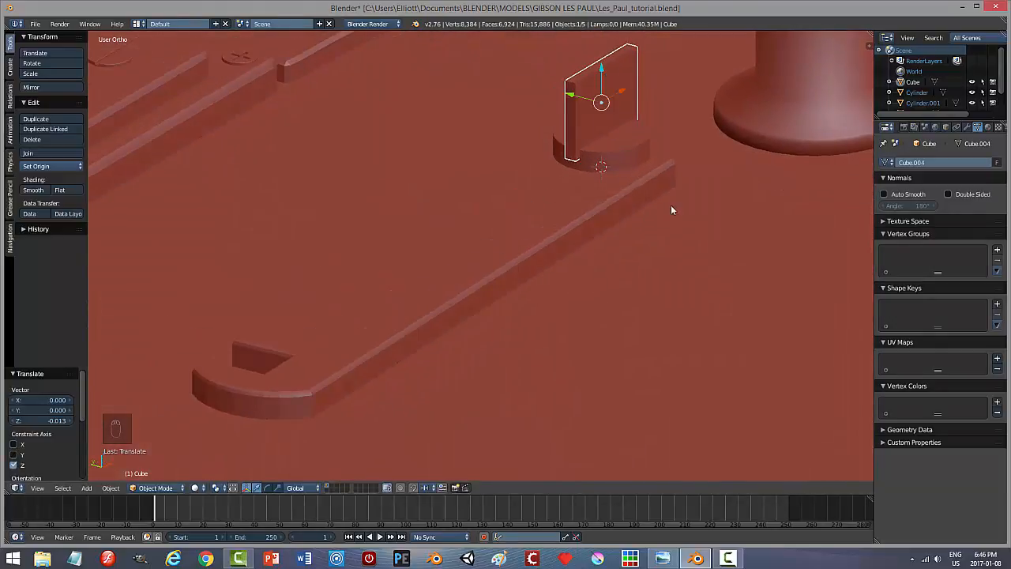
middle_drag(671, 205, 528, 255)
Try to cut the thin bar out of the stud with a Boolean Difference modifier, and remove the modifier.
right_click(527, 255)
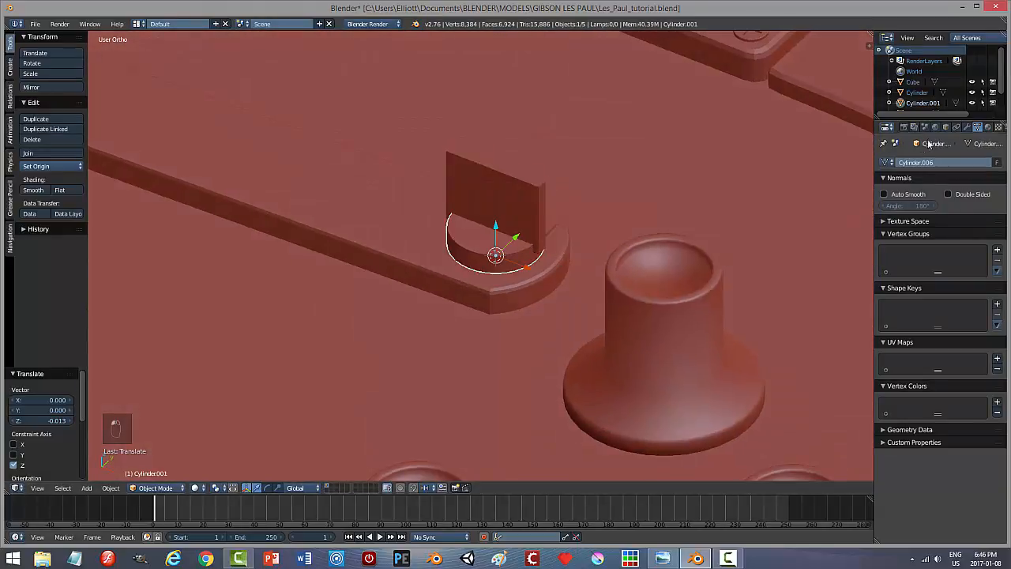
click(965, 126)
click(903, 162)
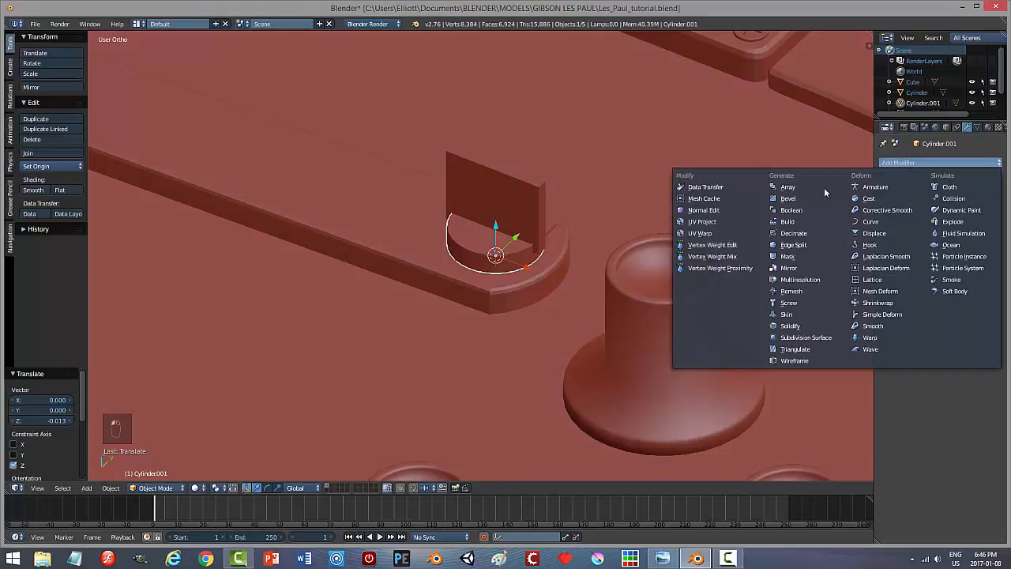
click(814, 209)
click(906, 224)
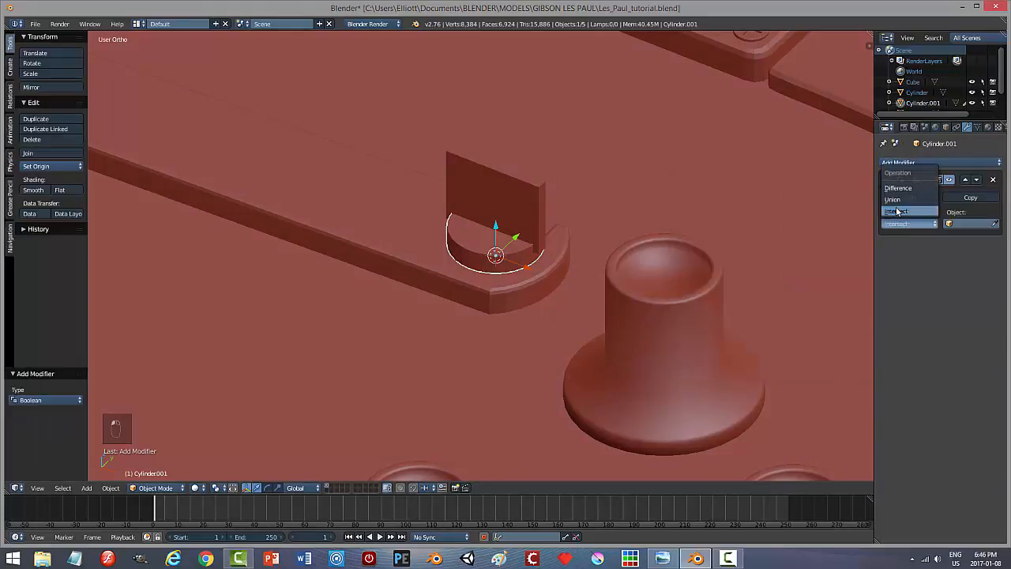
click(895, 189)
click(994, 224)
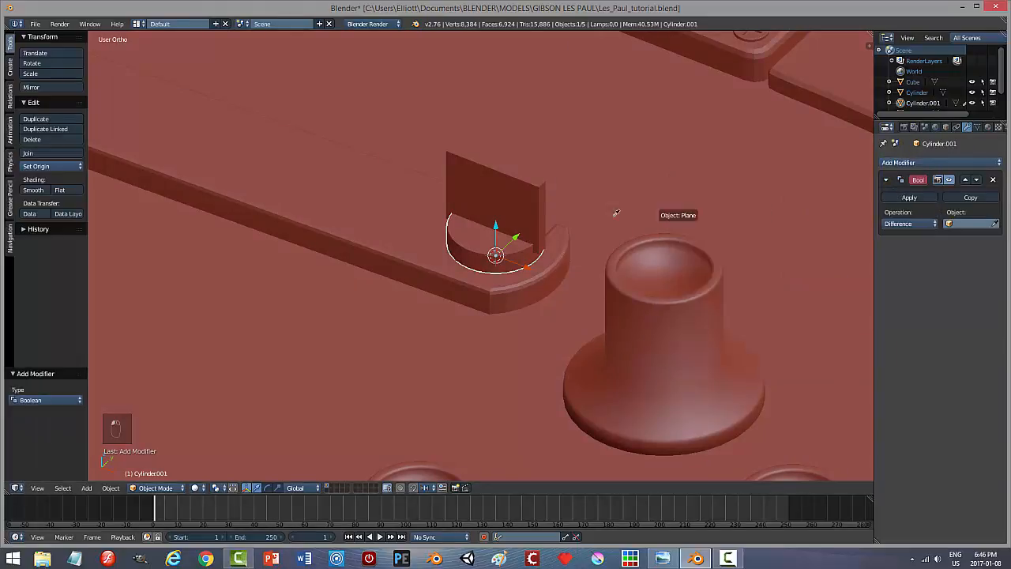
click(524, 192)
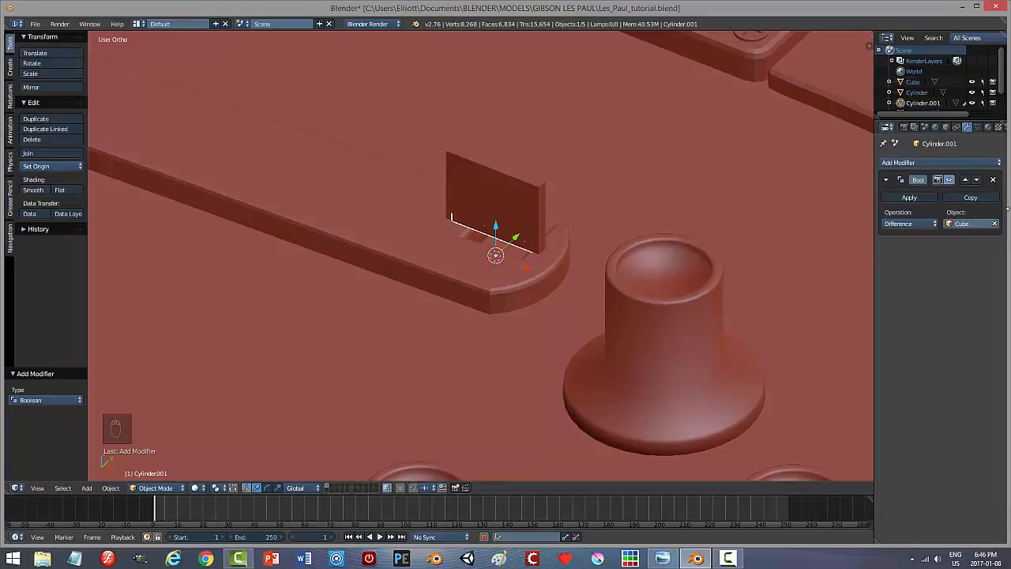
click(993, 179)
Recalculate the normals of the whole thin bar to the outside and return to Object Mode.
right_click(481, 198)
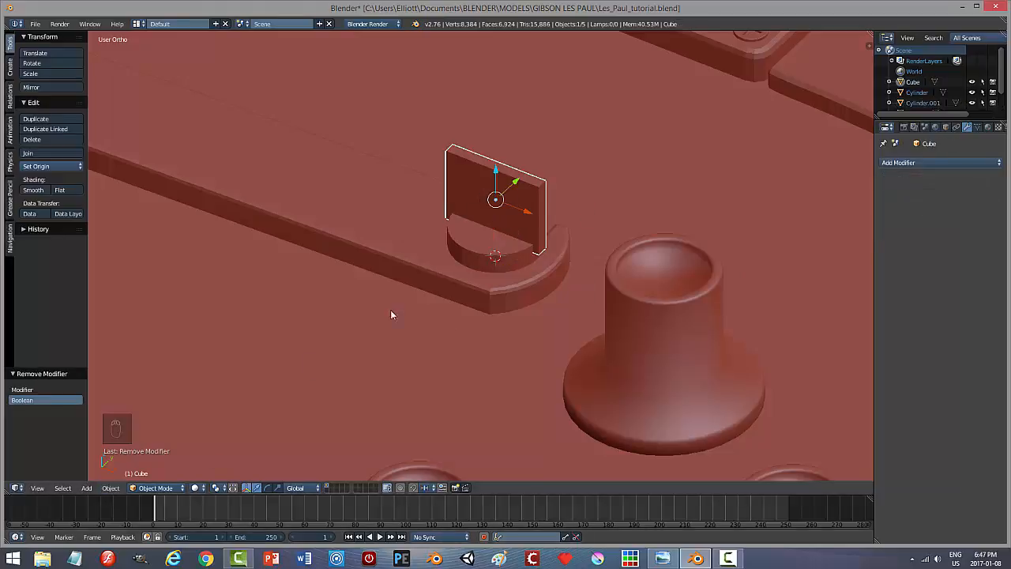
key(Tab)
key(a)
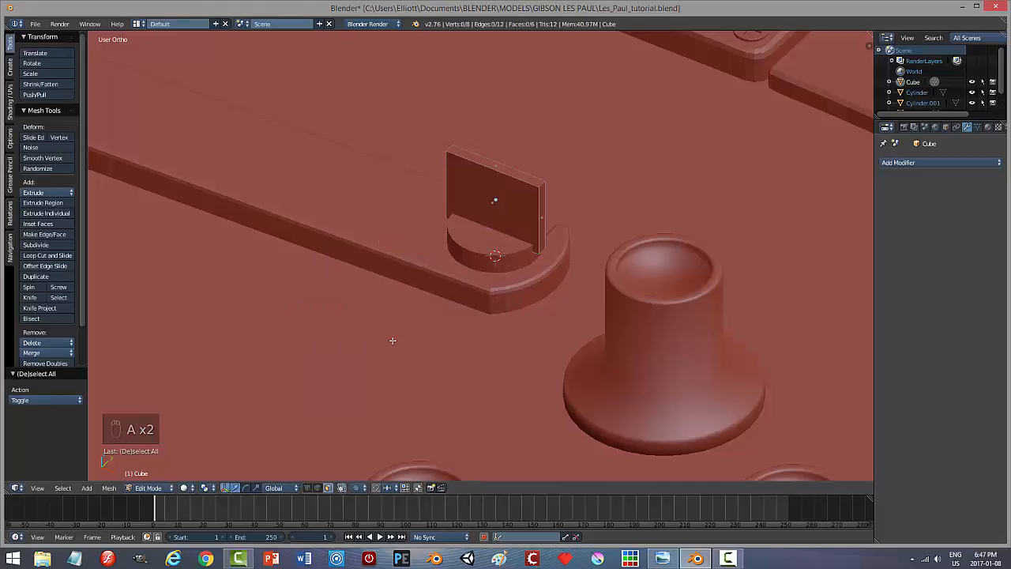
key(a)
click(108, 487)
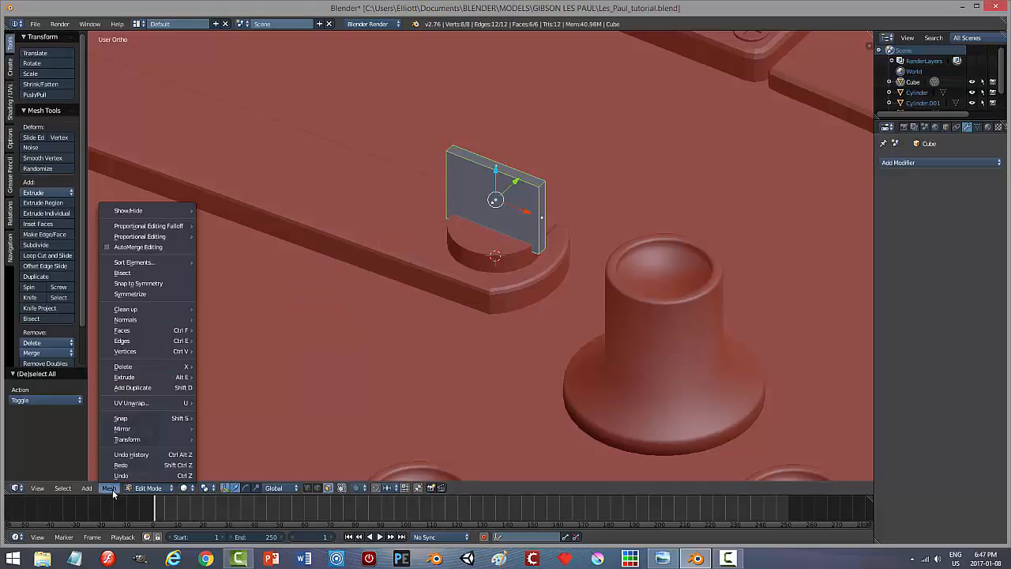
mouse_move(143, 324)
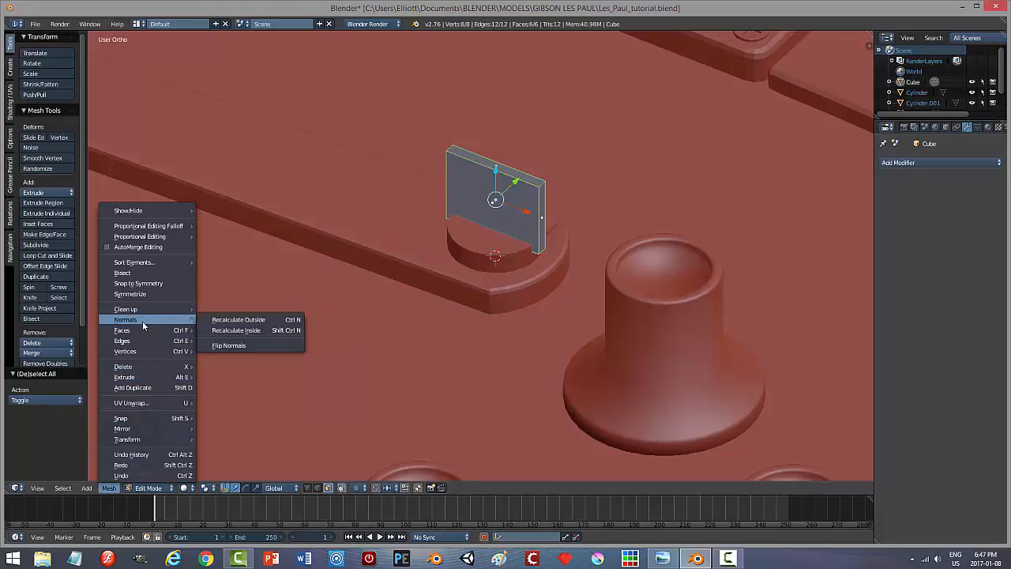
click(237, 319)
key(Tab)
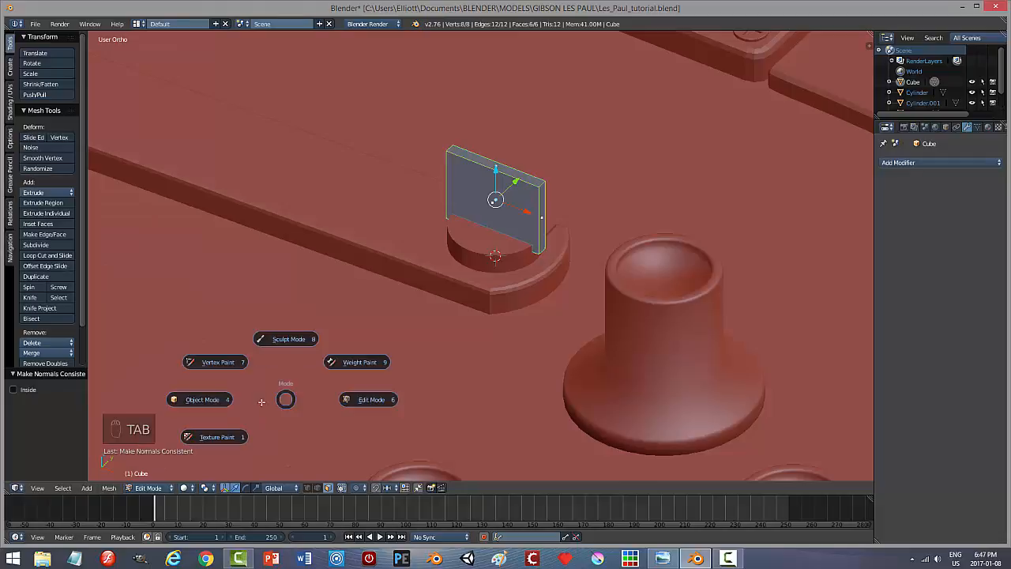
click(204, 401)
Apply the rotation and scale of the thin bar.
click(114, 490)
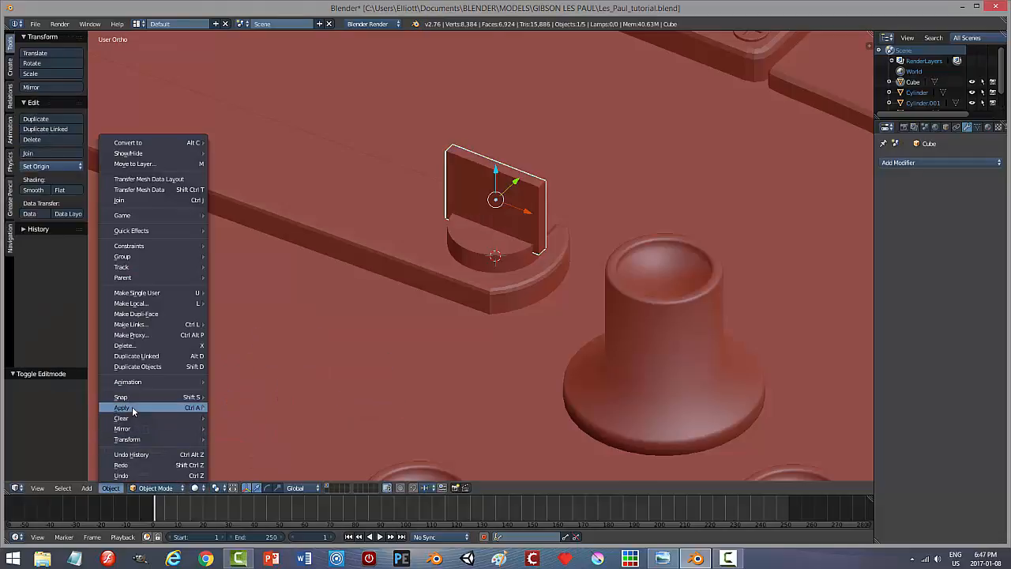
mouse_move(132, 405)
click(251, 439)
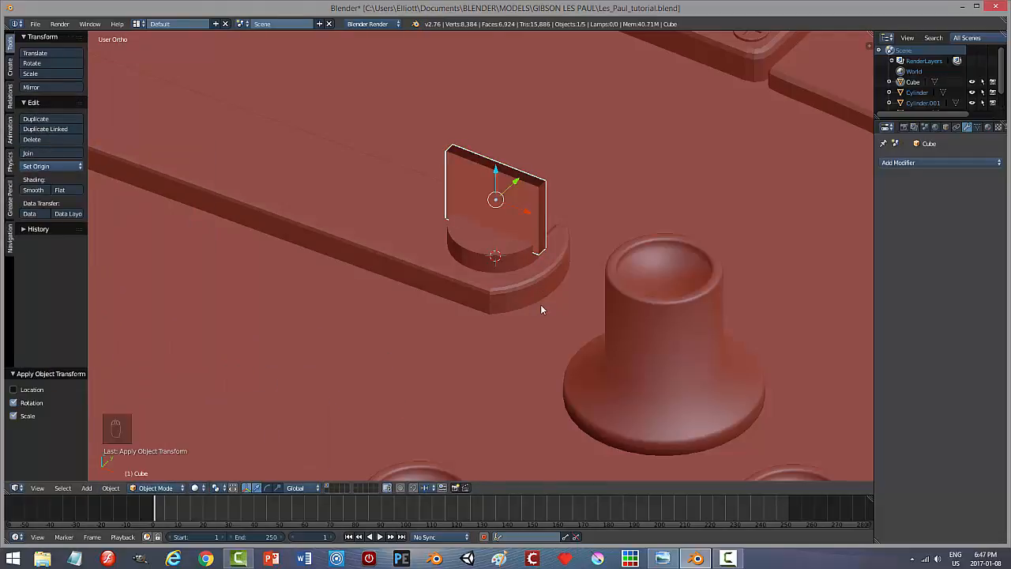
Recalculate the bar's normals to the outside again in Edit Mode, deselect its mesh, and return to Object Mode.
key(Tab)
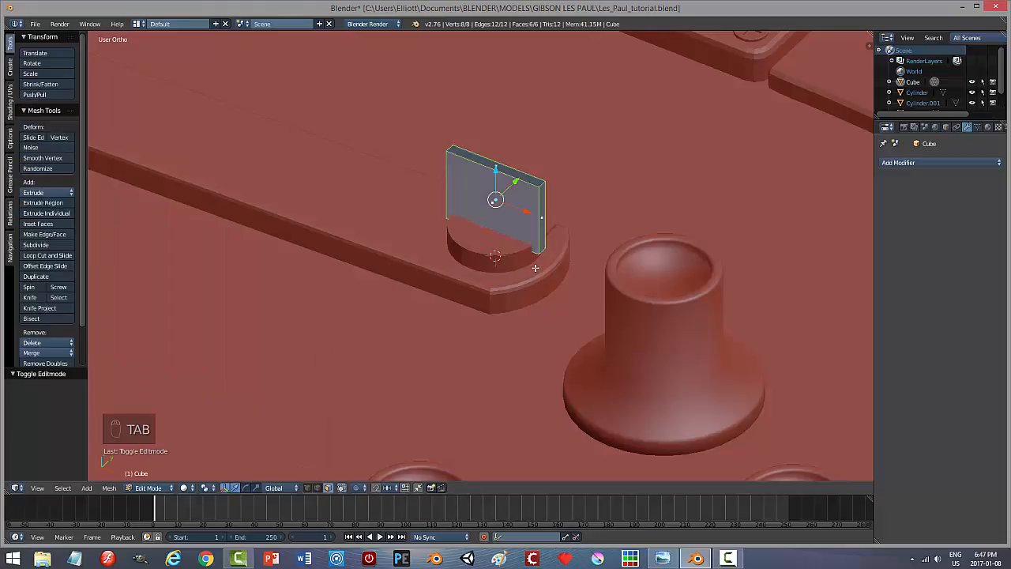
click(112, 488)
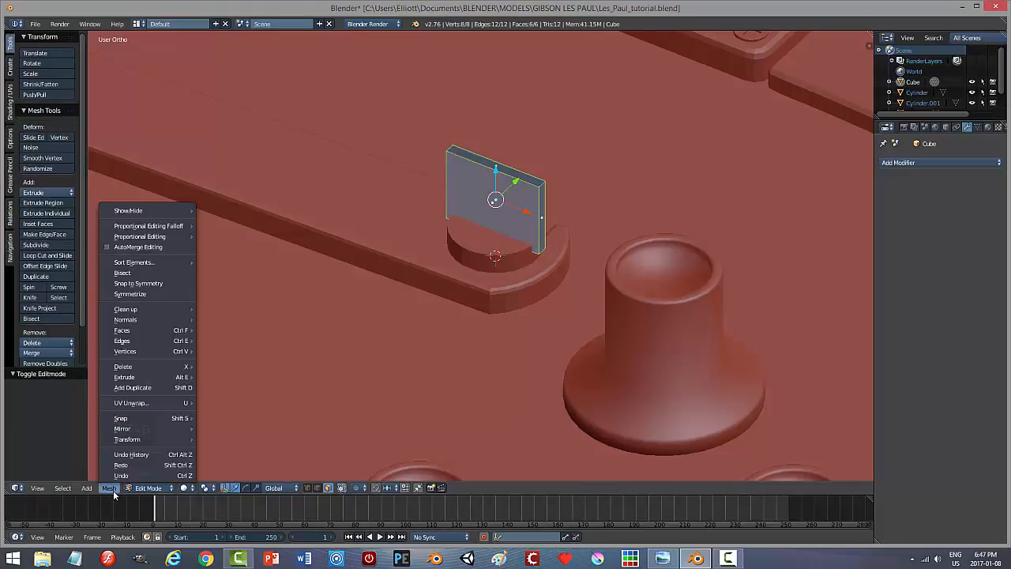
mouse_move(145, 321)
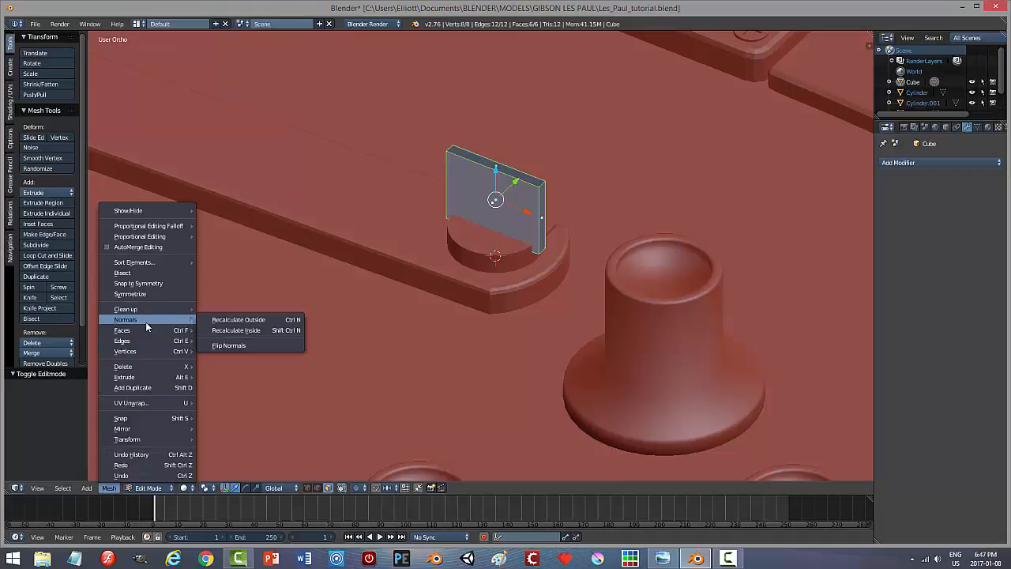
click(228, 320)
key(a)
key(Tab)
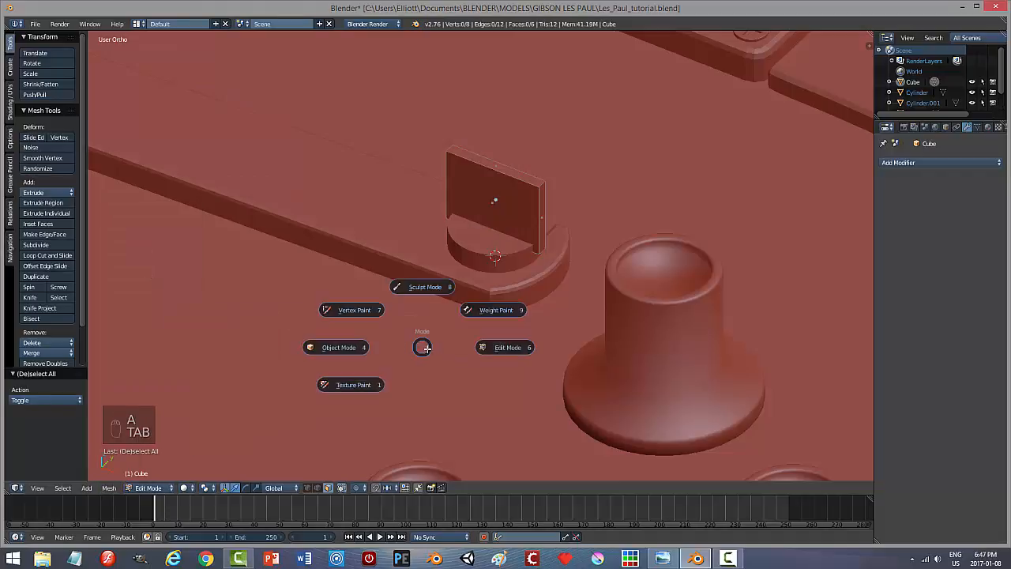
click(338, 348)
Cut the slot in the stud by adding a Boolean Difference modifier with the thin bar as its object, and apply it.
right_click(474, 262)
click(884, 164)
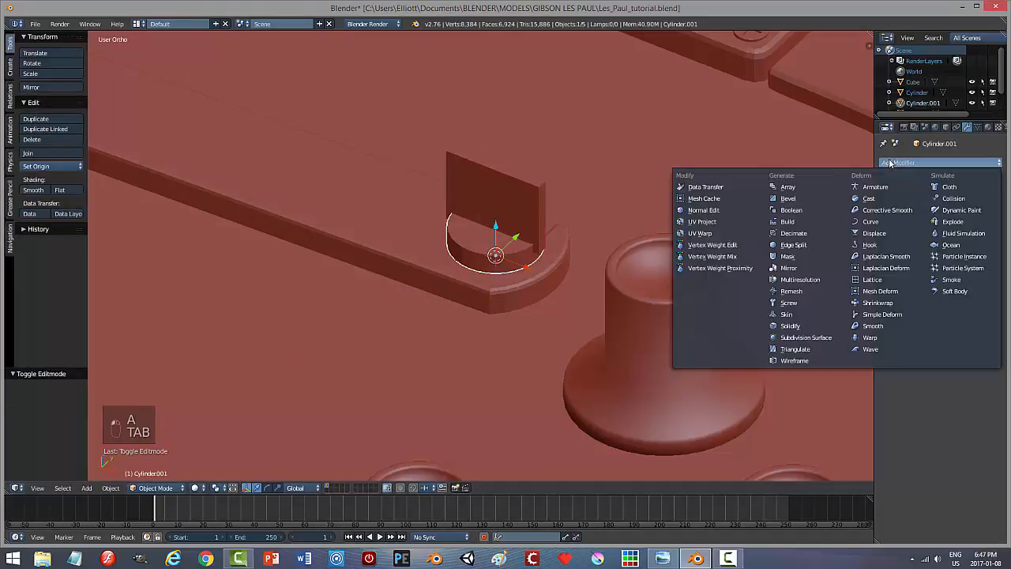
click(809, 209)
click(908, 224)
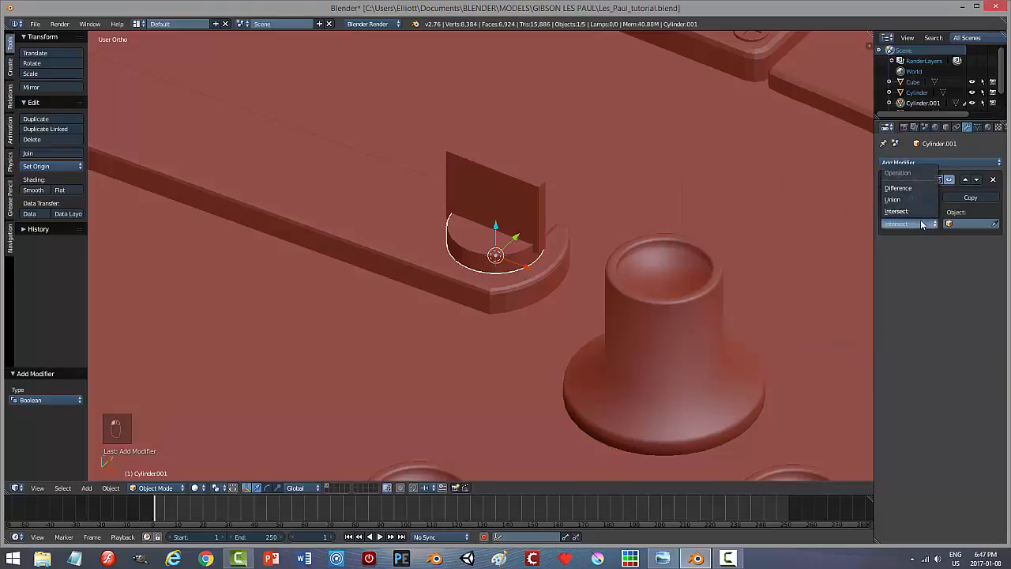
click(893, 189)
click(994, 224)
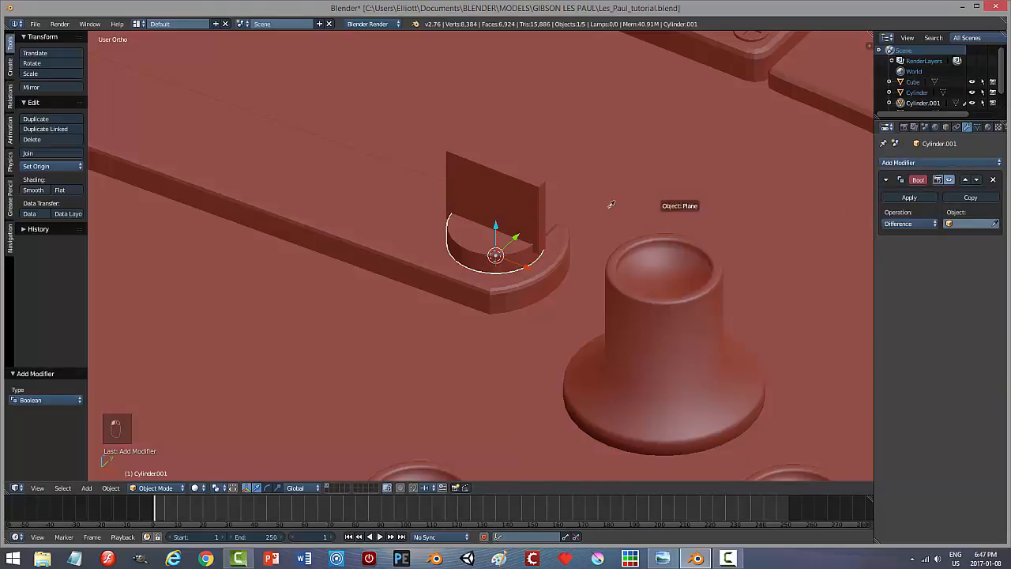
click(529, 195)
click(892, 197)
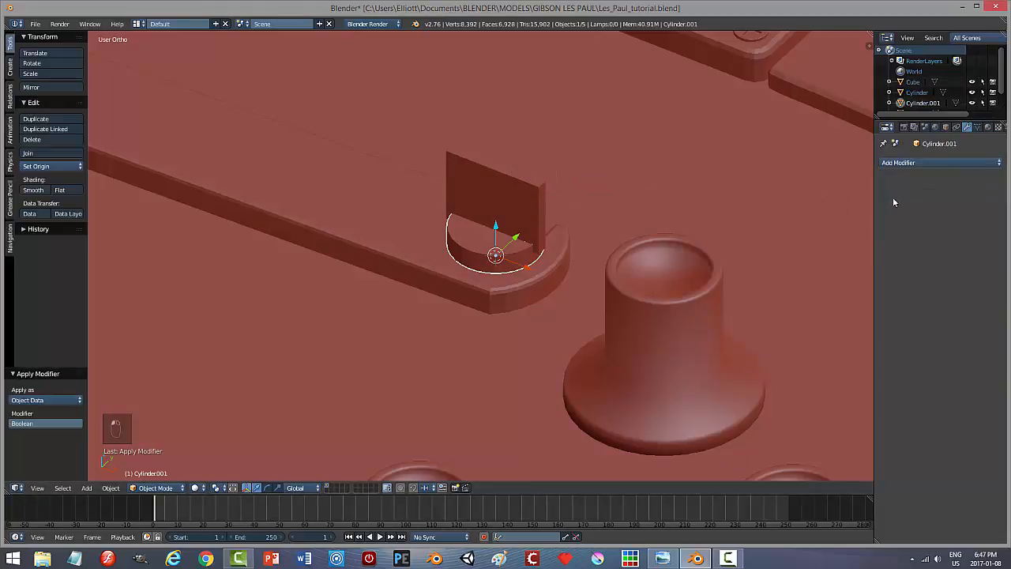
Raise the thin bar about 0.350 along Z to uncover the slot, and delete the bar.
right_click(515, 205)
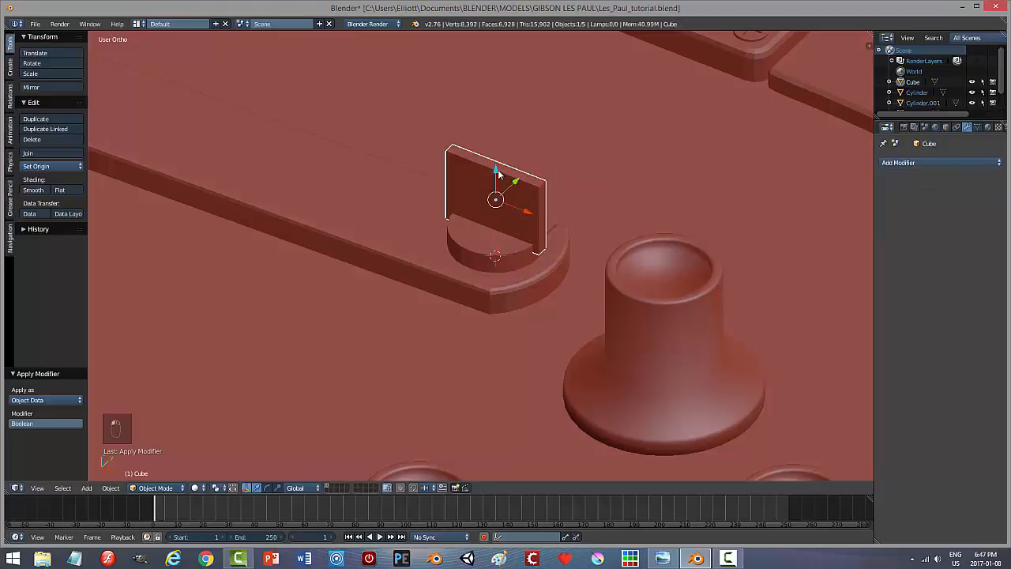
drag(498, 175, 498, 103)
middle_drag(678, 186, 631, 195)
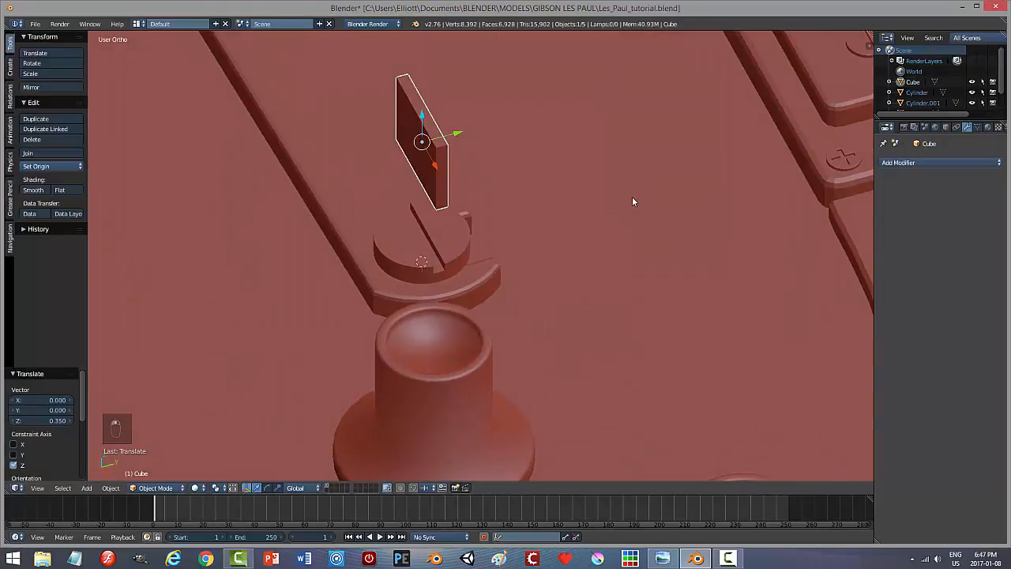
key(x)
click(628, 199)
Open the slotted stud's mesh in Edit Mode.
right_click(471, 233)
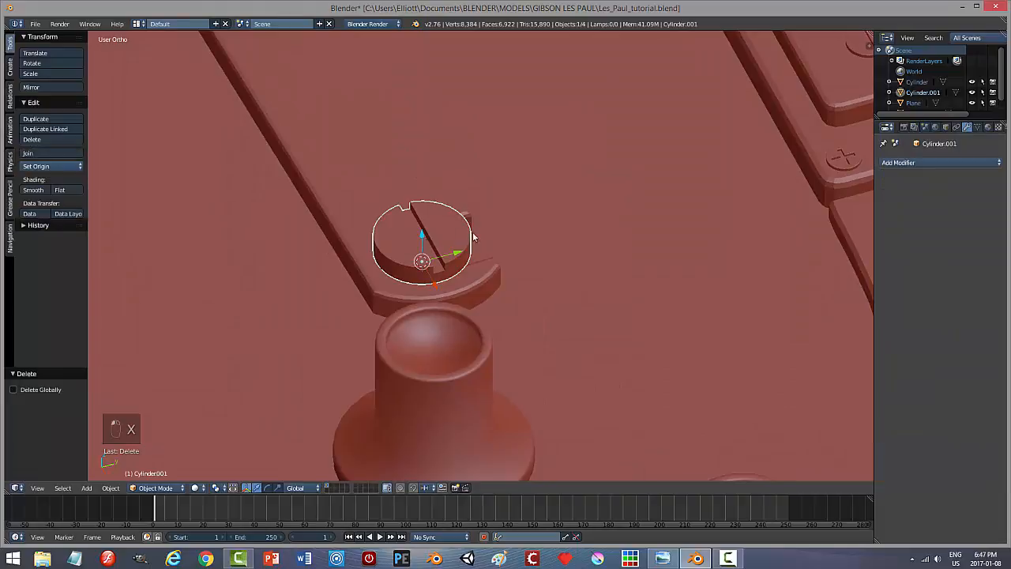
key(Tab)
middle_drag(519, 259, 440, 268)
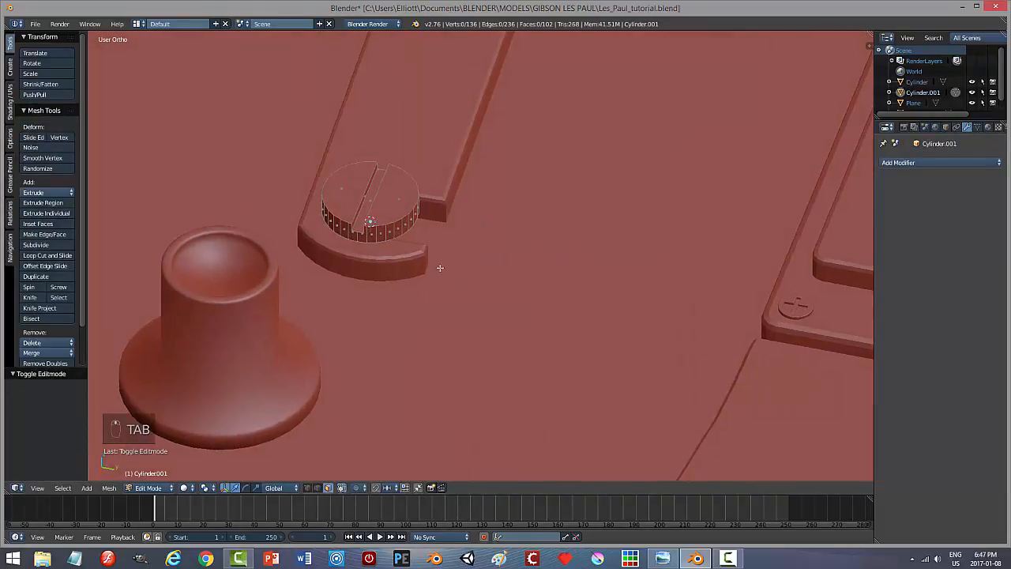
Select the two half-round top faces of the stud, and clear the selection.
right_click(387, 204)
shift+right_click(353, 195)
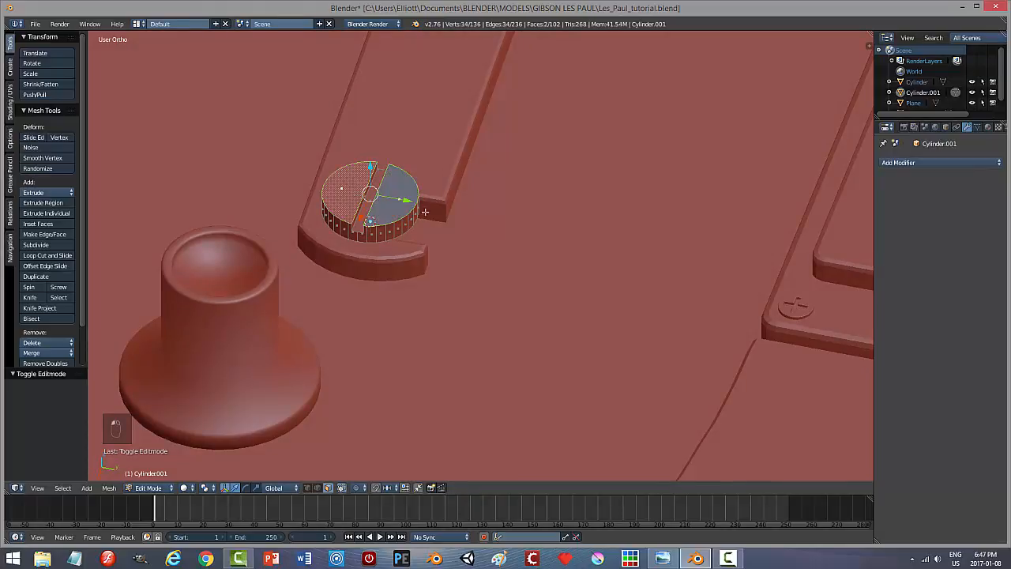
mouse_move(477, 264)
middle_down()
mouse_move(494, 270)
mouse_move(475, 263)
middle_up()
scroll(495, 269, up, 2)
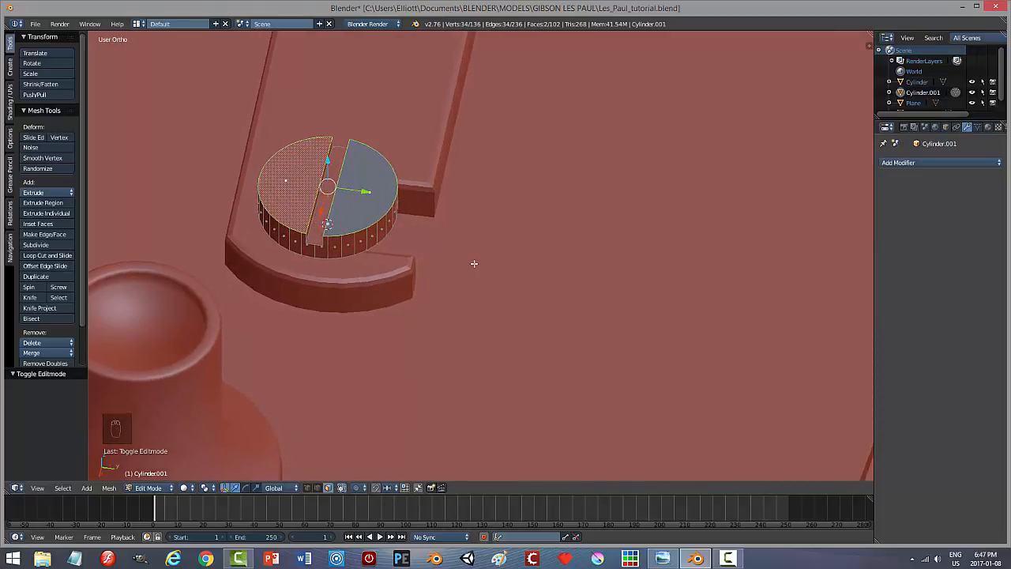
key(a)
In edge select mode, bevel the edge loops around both top halves of the stud by 0.010 with 2 segments, and return to Object Mode.
key(ctrl+Tab)
key(Escape)
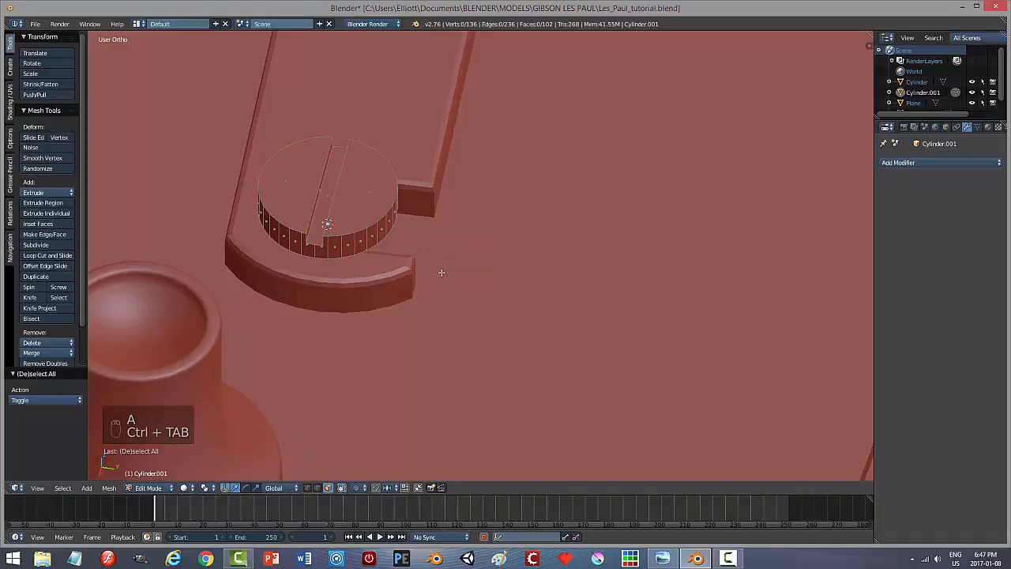
key(ctrl+Tab)
click(432, 264)
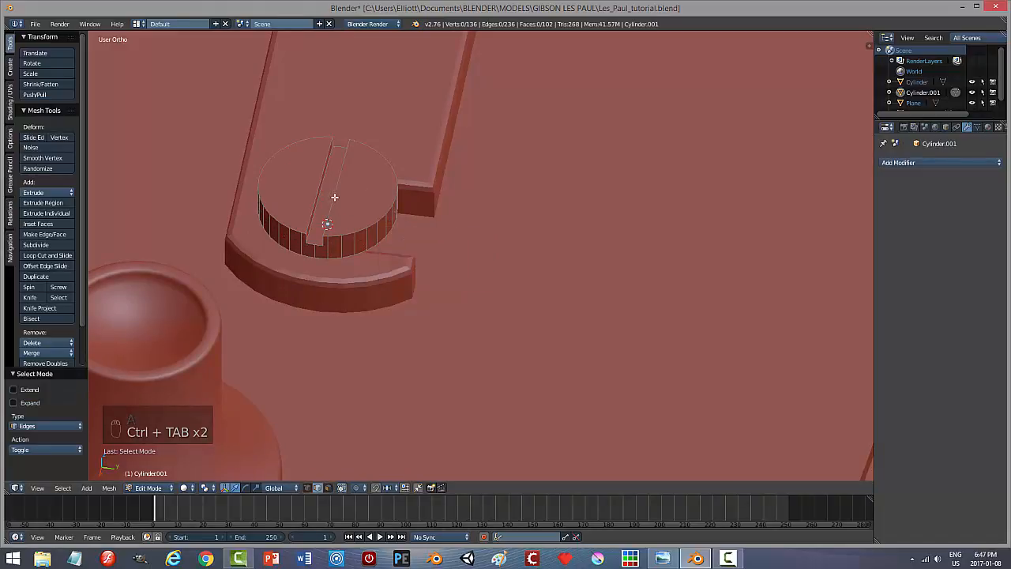
alt+right_click(334, 196)
alt+shift+right_click(316, 191)
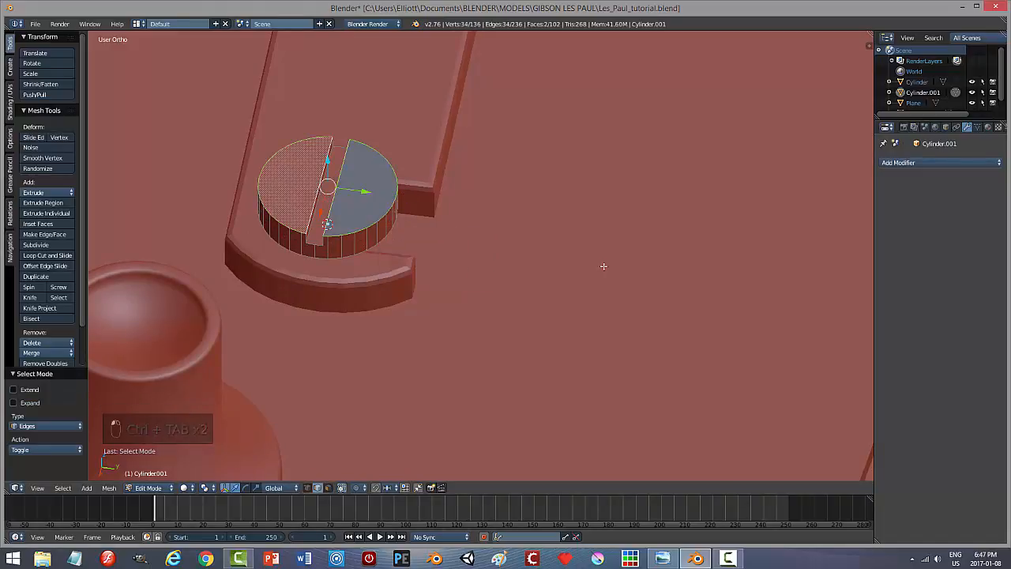
key(ctrl+b)
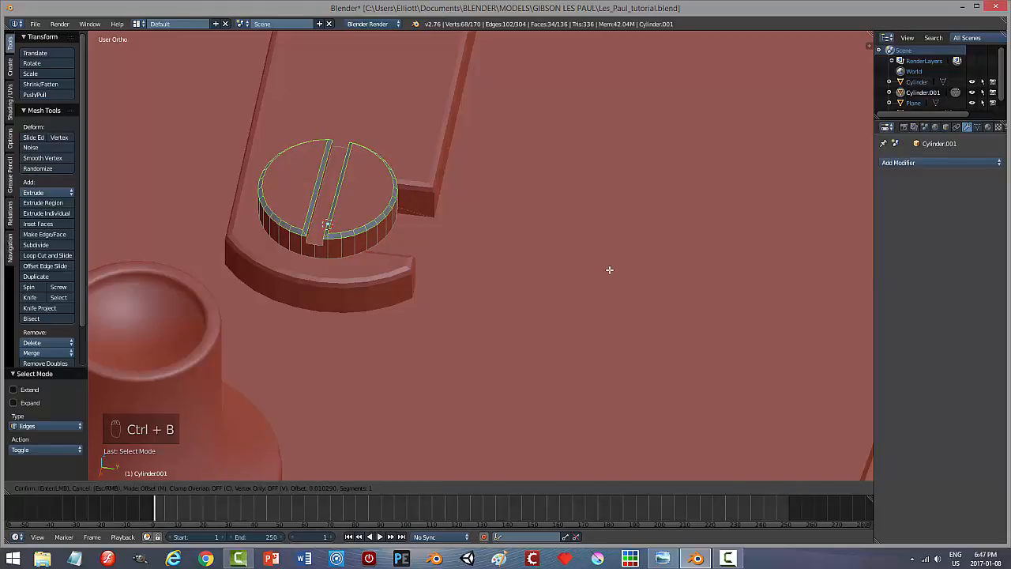
click(609, 271)
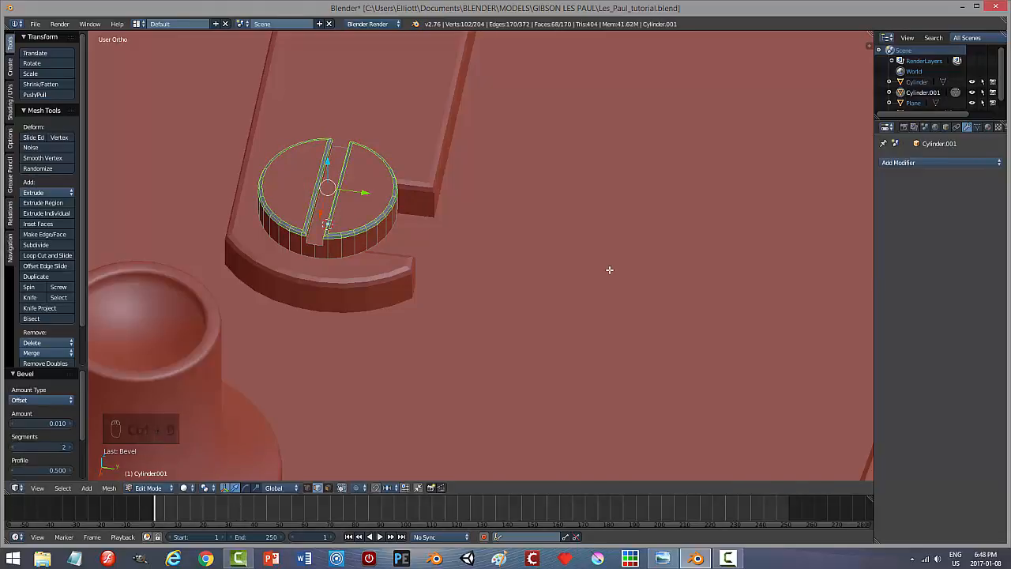
key(a)
key(Tab)
click(548, 271)
Save the file with nothing selected and switch to the top view.
middle_drag(489, 279, 647, 285)
key(a)
scroll(660, 278, down, 3)
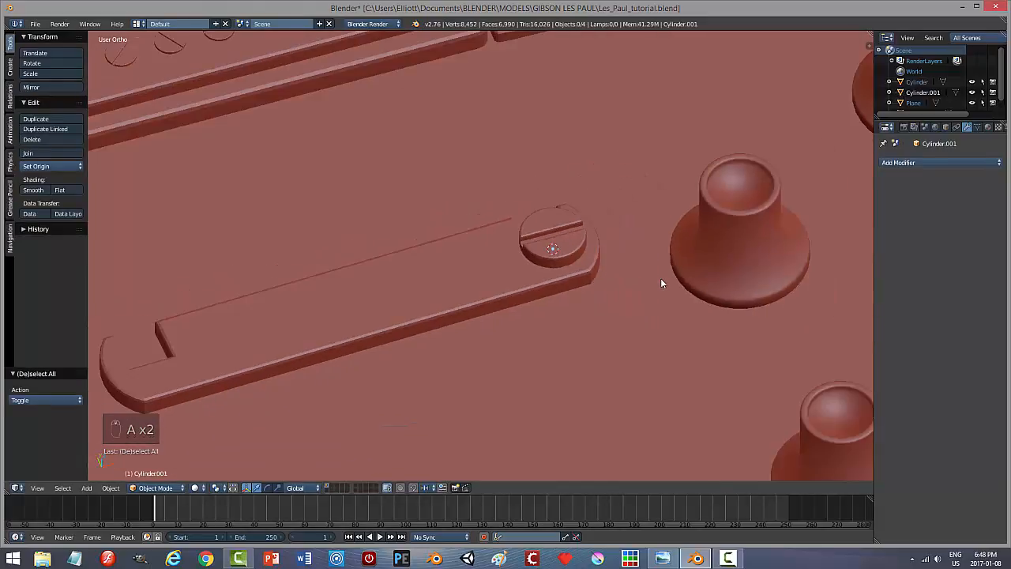
key(ctrl+s)
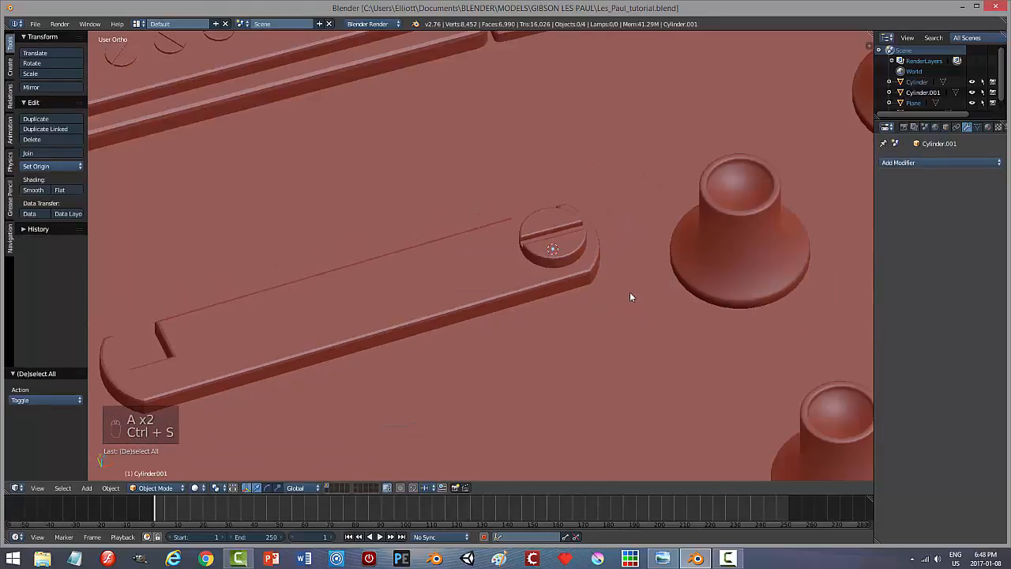
key(KP_7)
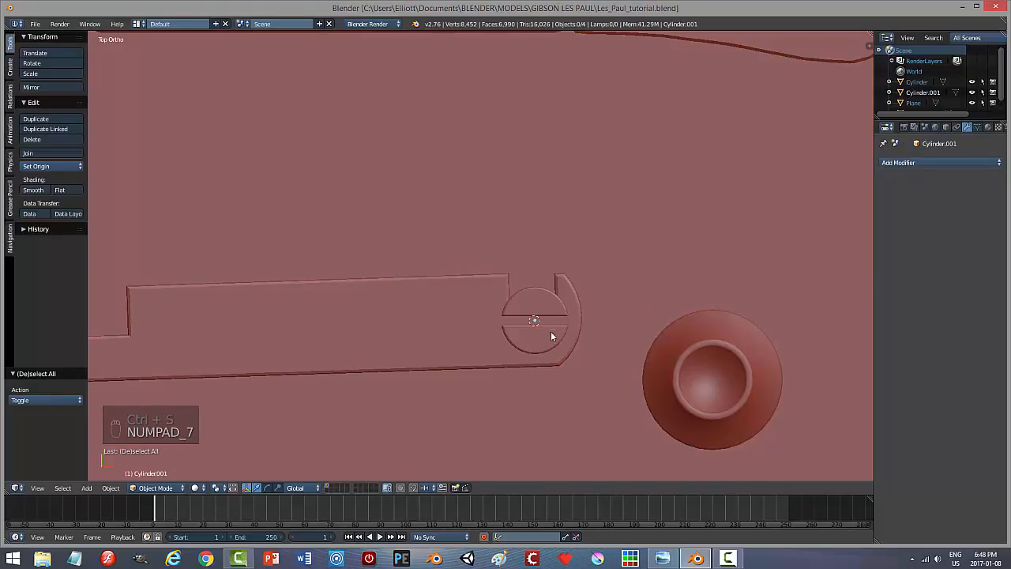
In wireframe shading, rotate the slotted stud about -78° around Z so its slot follows the reference image.
right_click(570, 315)
key(z)
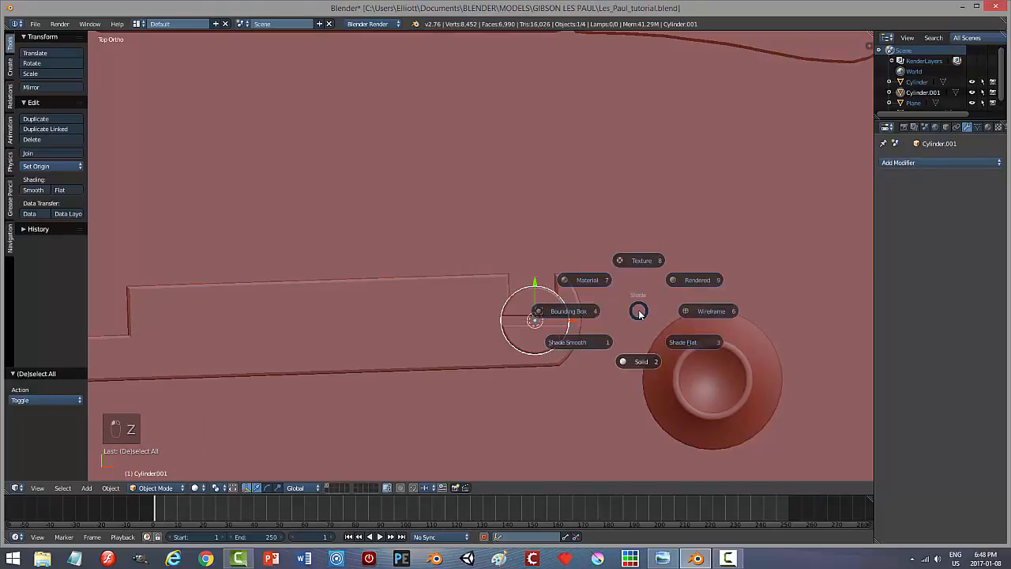
click(727, 312)
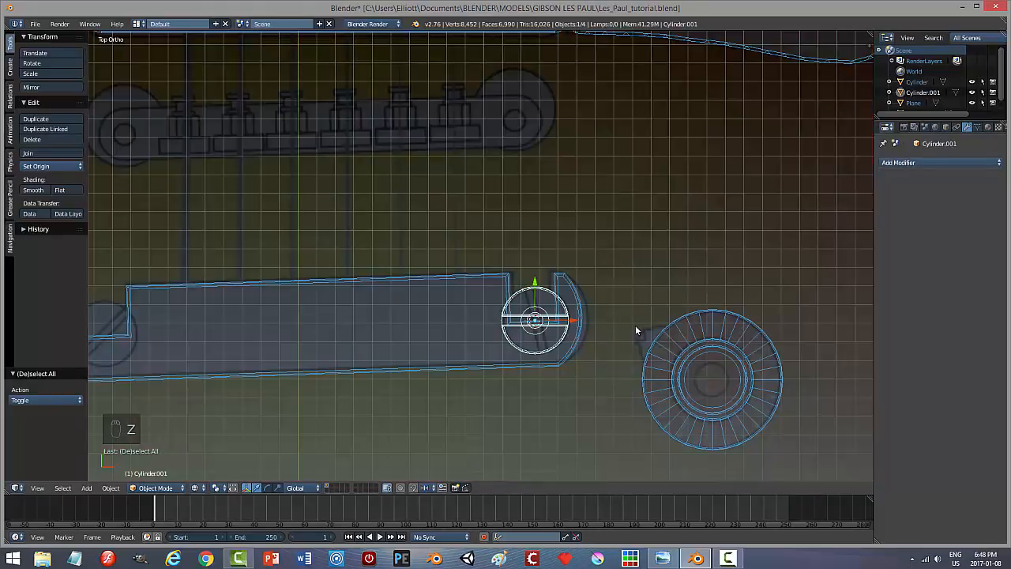
key(r)
key(z)
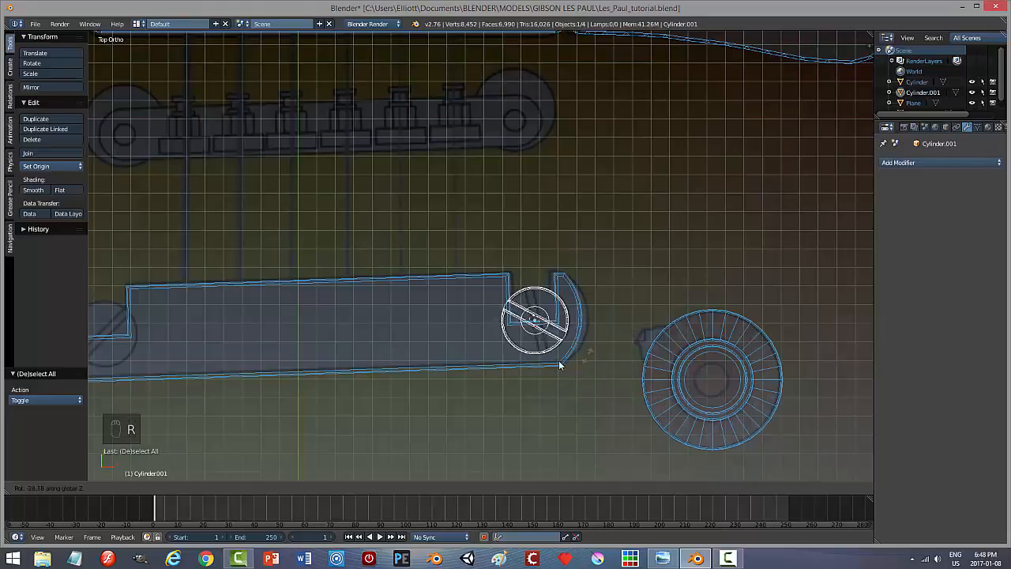
click(541, 366)
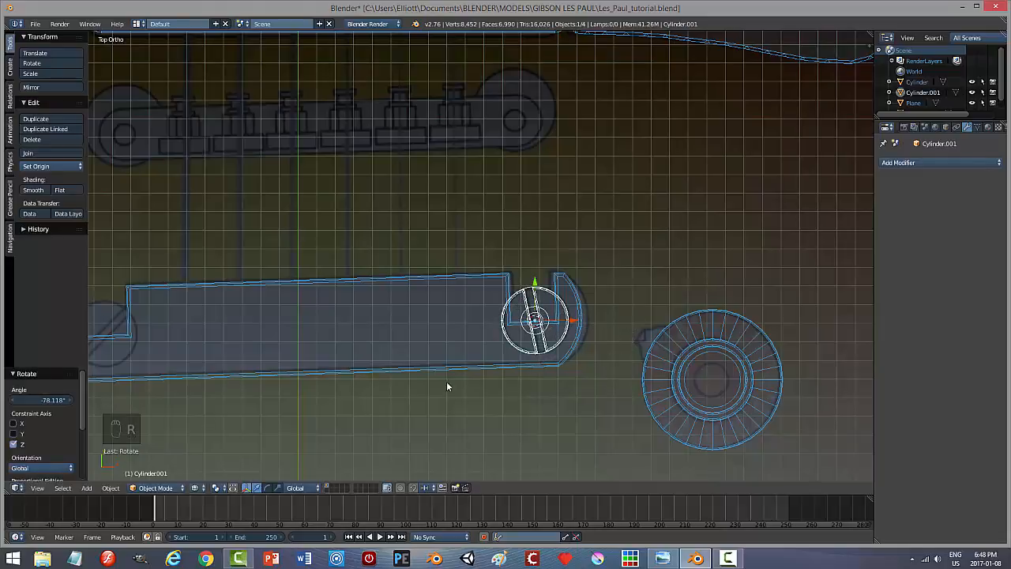
Duplicate the stud and move the copy -2.324 in X and -0.077 in Y onto the tailpiece's opposite notch.
shift+middle_drag(495, 383, 605, 382)
key(shift+d)
right_click(660, 361)
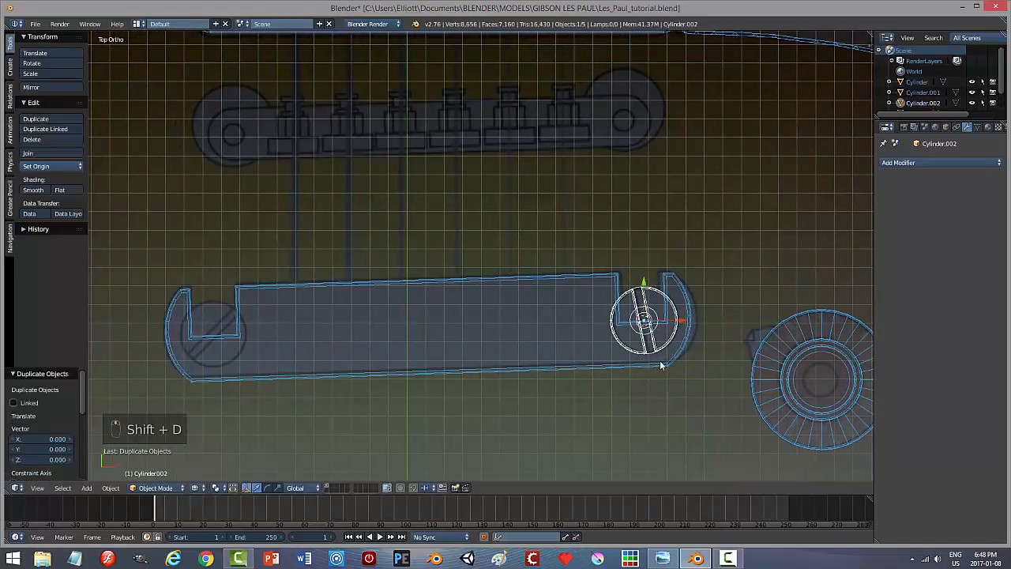
drag(686, 323, 254, 349)
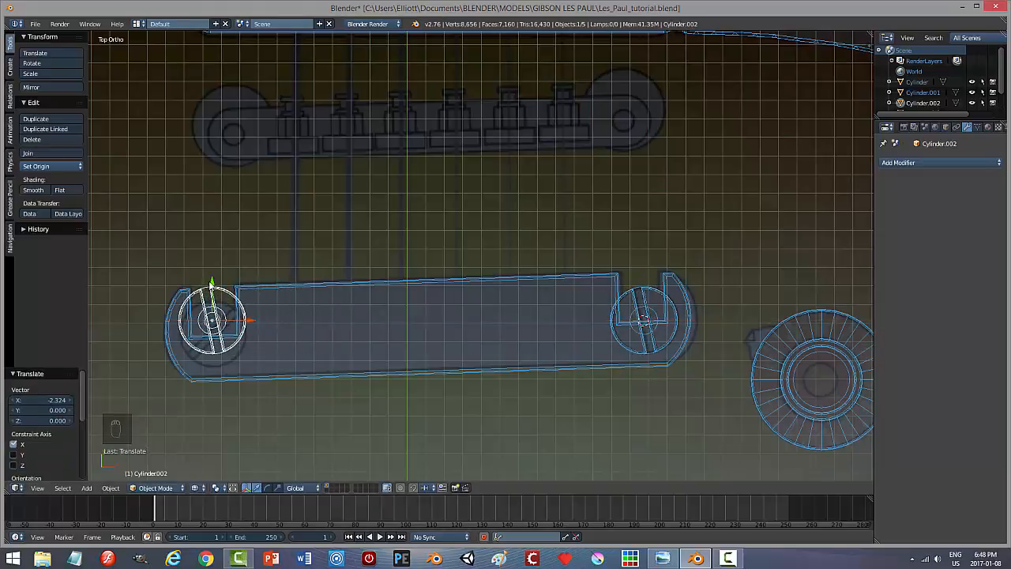
drag(210, 286, 213, 301)
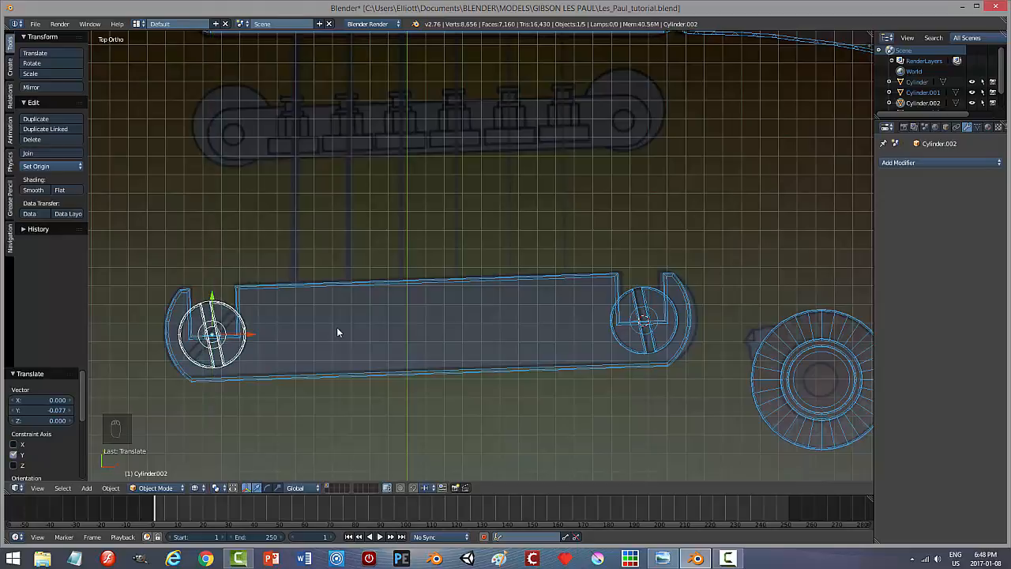
Rotate the copied stud to match its diagonal slot in the reference, then deselect everything and restore solid shading.
key(r)
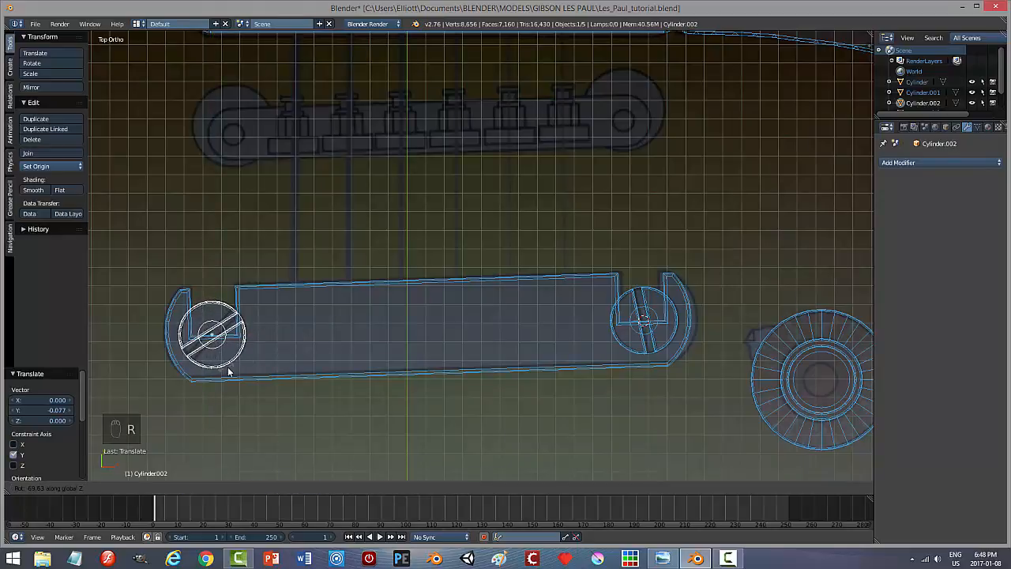
click(231, 370)
key(a)
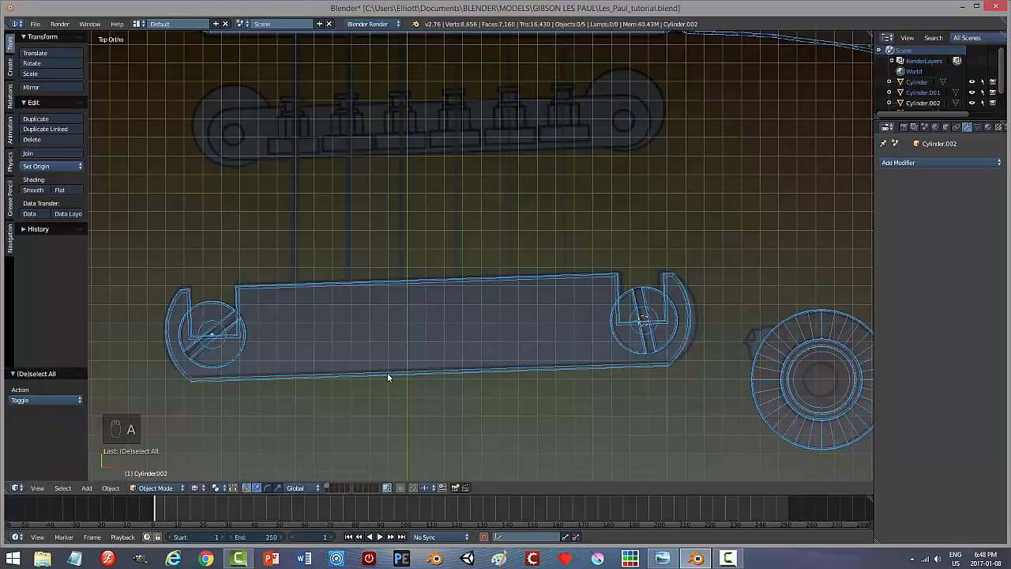
key(z)
click(388, 438)
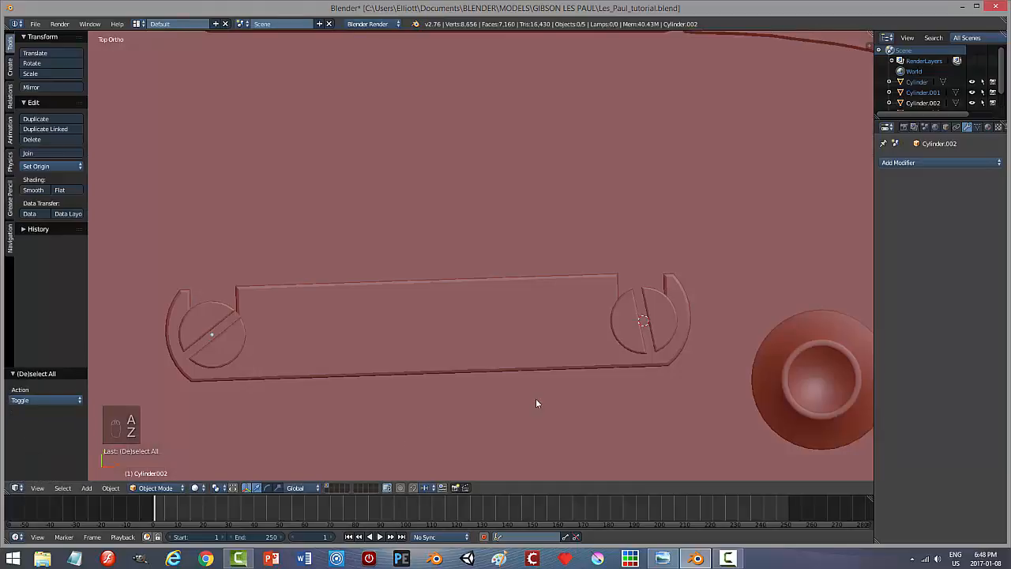
Select the tailpiece bar on the guitar body and snap the 3D cursor to it.
mouse_move(536, 398)
middle_down()
mouse_move(441, 316)
mouse_move(438, 297)
middle_up()
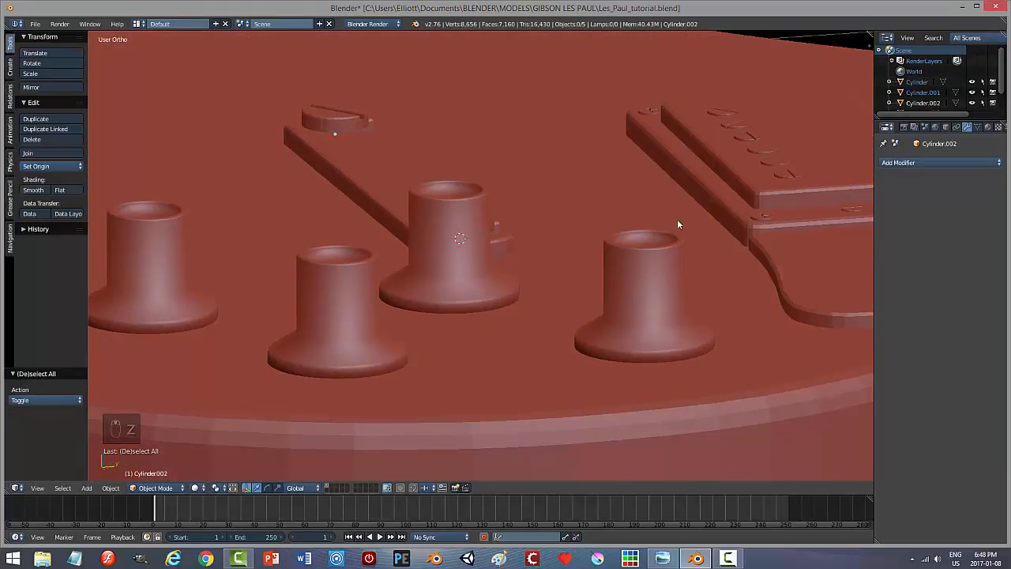
middle_drag(677, 219, 653, 279)
scroll(588, 275, down, 5)
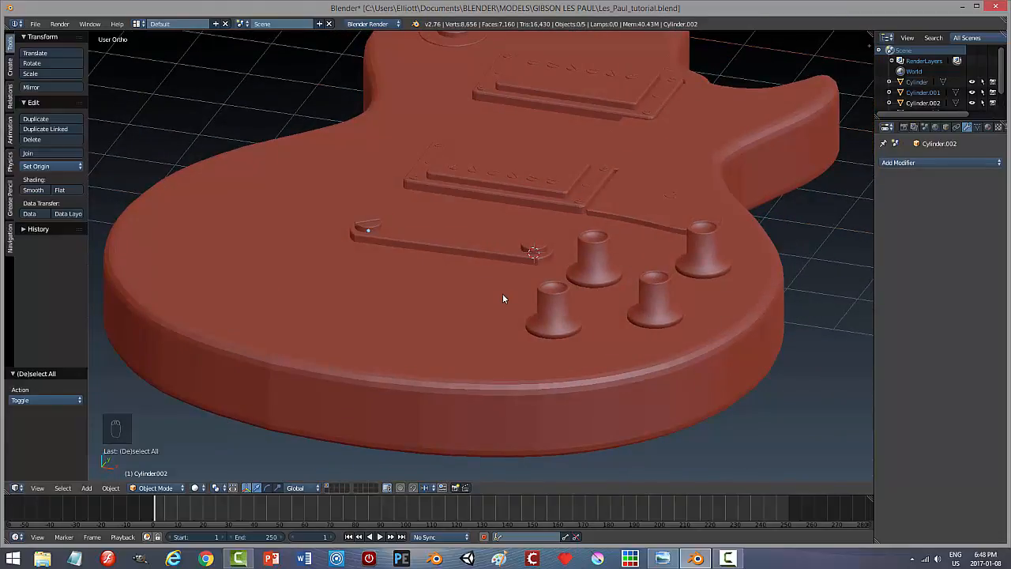
scroll(502, 293, down, 1)
middle_drag(532, 305, 455, 249)
scroll(514, 316, down, 3)
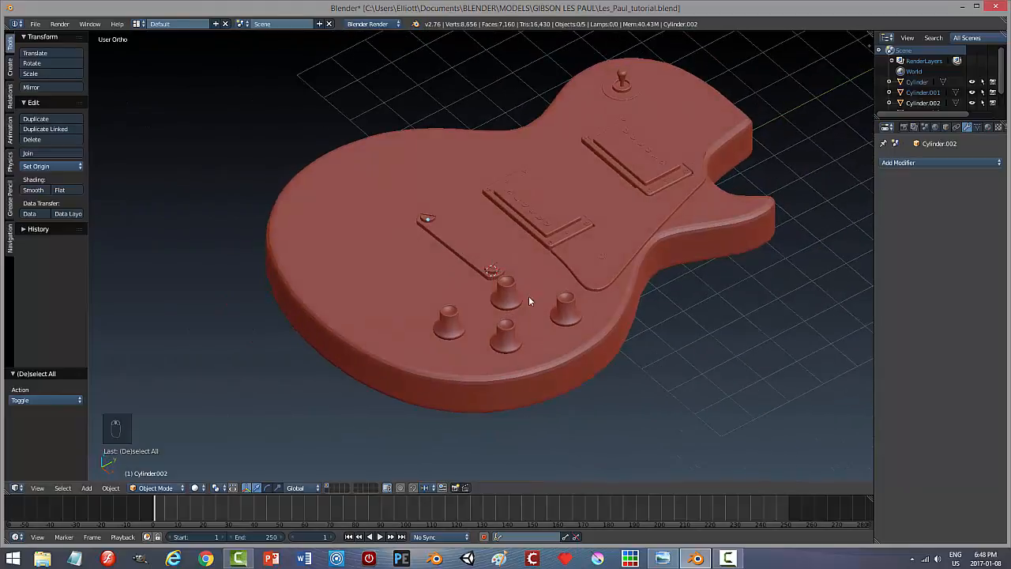
scroll(540, 312, up, 1)
right_click(456, 240)
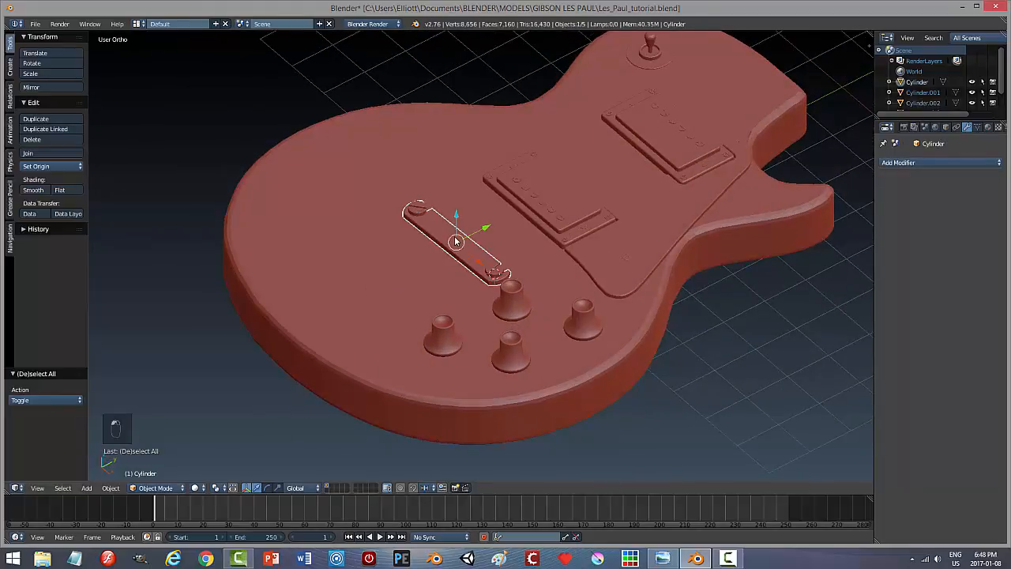
key(shift+s)
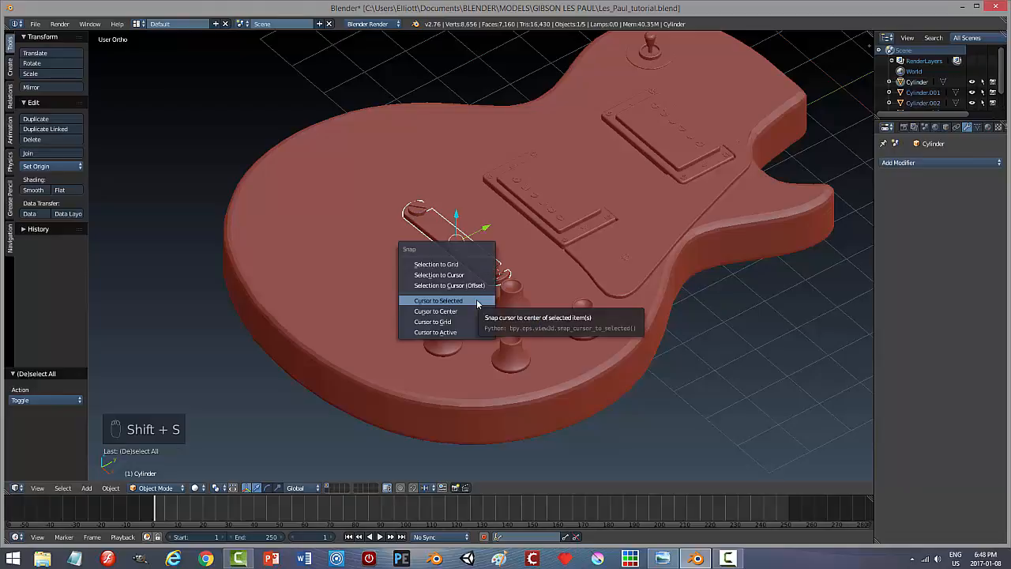
click(480, 297)
Add a cylinder mesh at the tailpiece's centre and rotate it 90° around the Y axis.
middle_drag(461, 279, 515, 293)
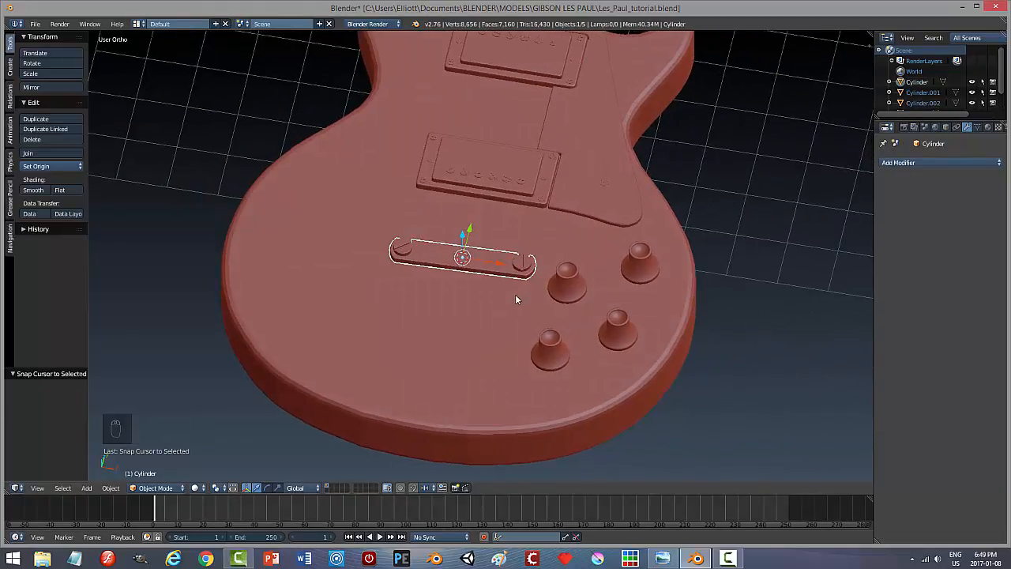
key(shift+a)
mouse_move(515, 296)
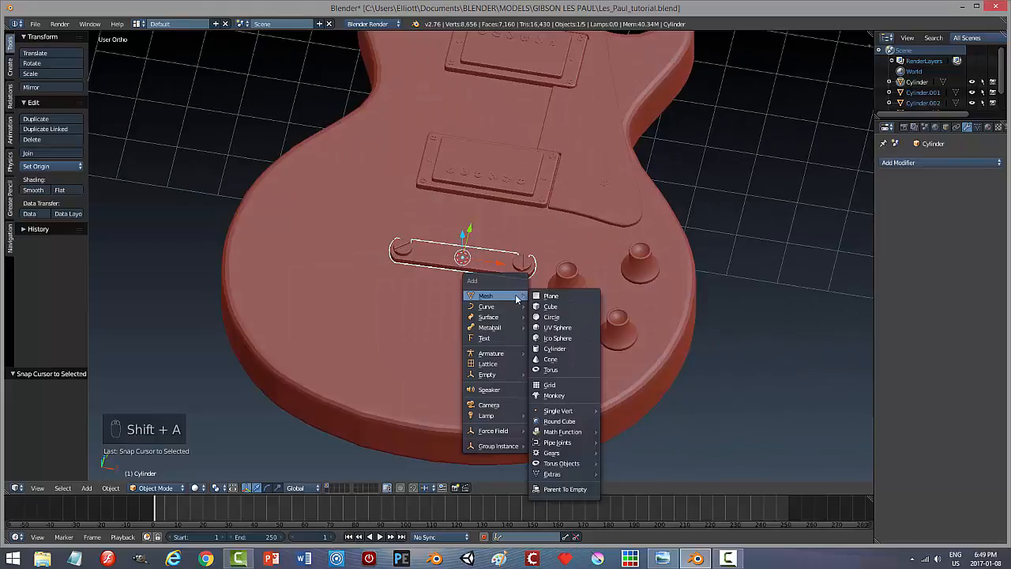
click(553, 349)
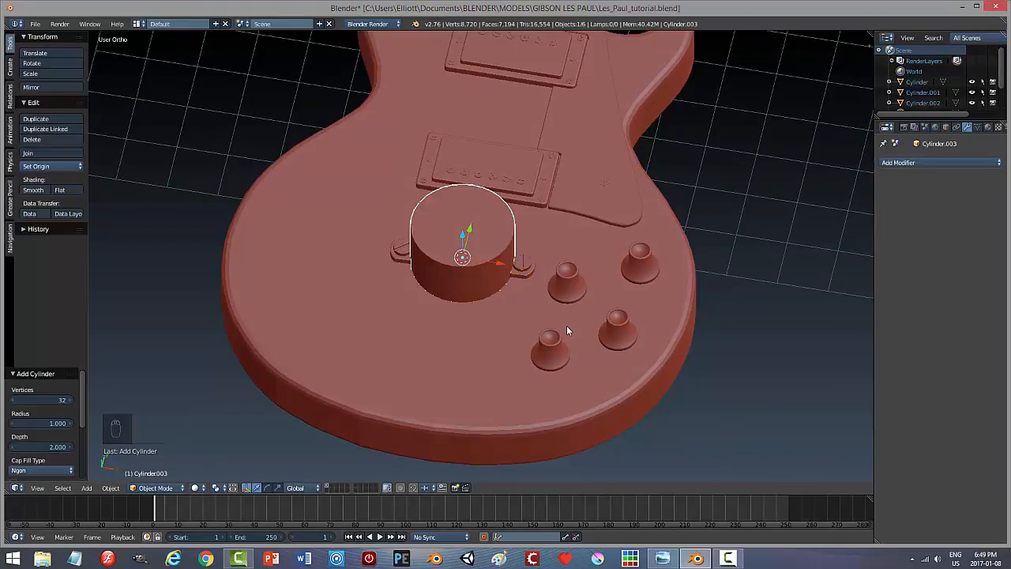
text(ry90)
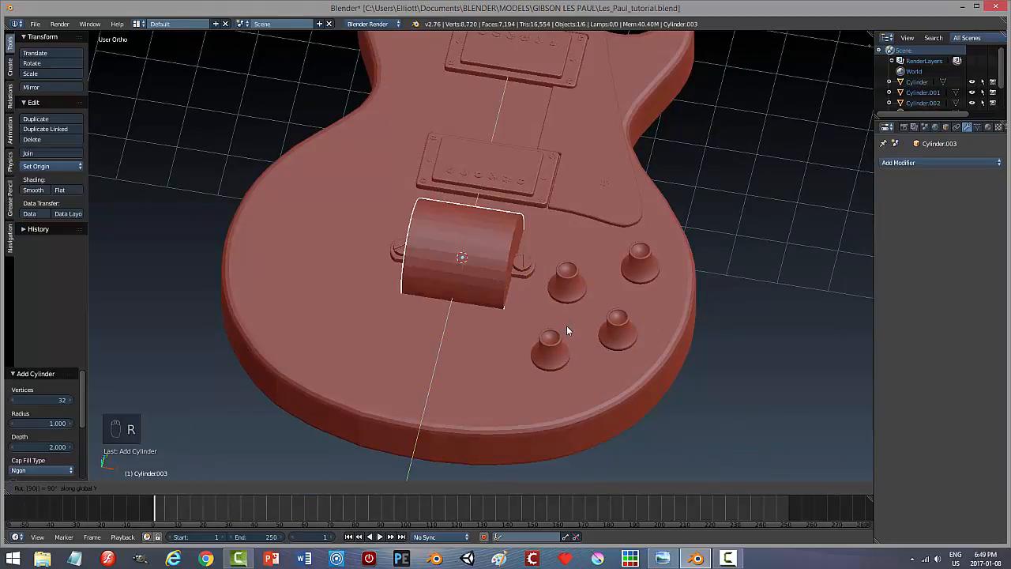
key(Return)
Scale the new horizontal cylinder down uniformly over the tailpiece.
key(s)
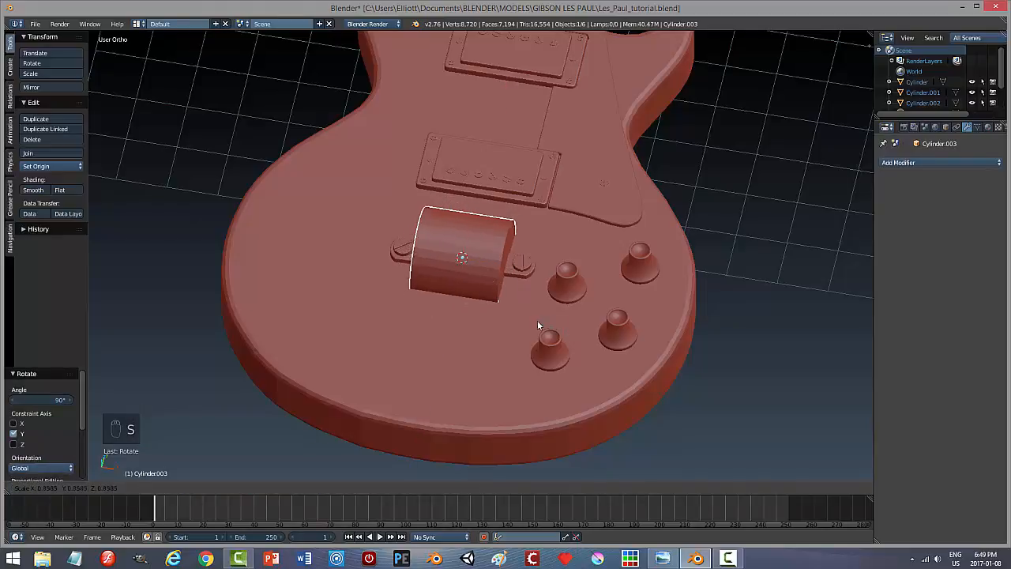
Scale the cylinder down uniformly to about 0.188, and stretch it along X by about 4.655 to fit between the tailpiece screws.
click(484, 273)
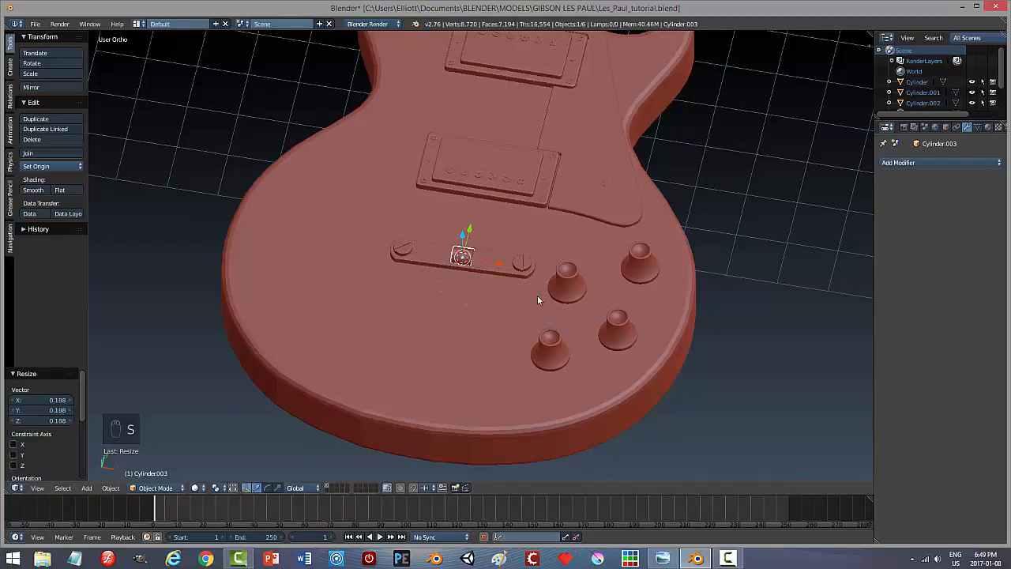
mouse_move(537, 294)
middle_down()
mouse_move(526, 285)
mouse_move(552, 296)
middle_up()
key(s)
key(x)
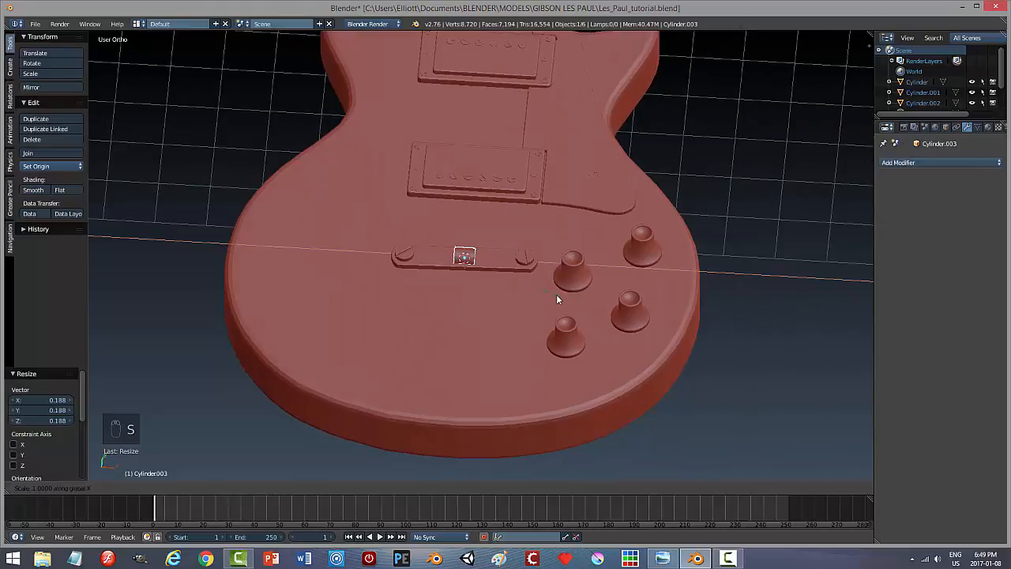
click(113, 312)
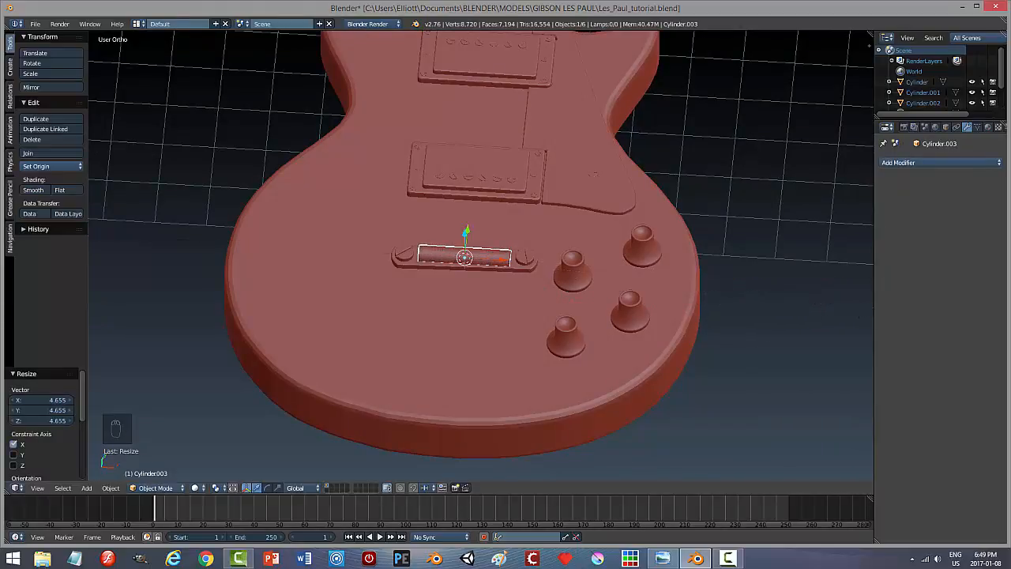
Raise the cylinder about 0.734 along Z so it sits clear above the tailpiece plate.
key(KP_7)
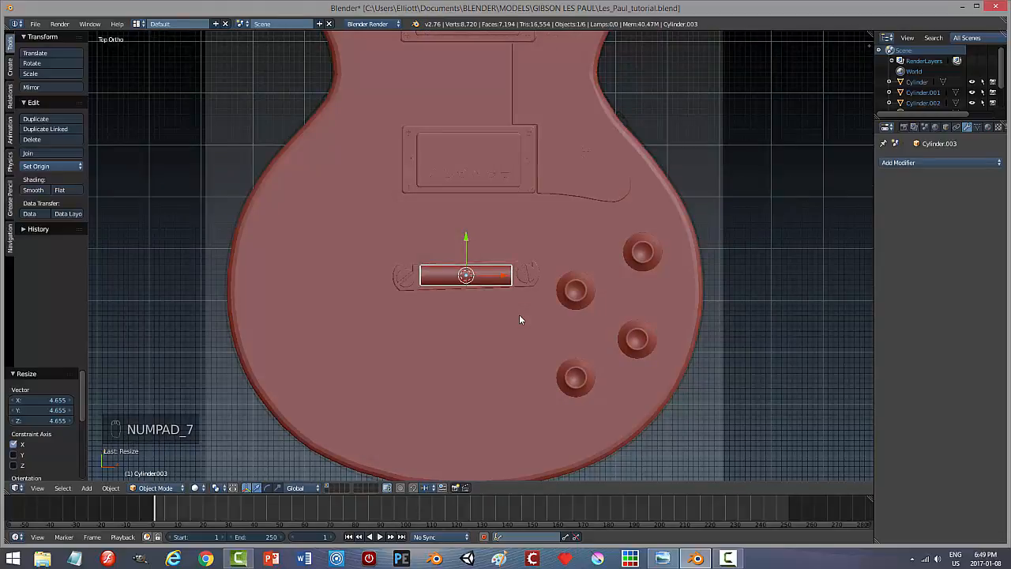
key(z)
click(605, 319)
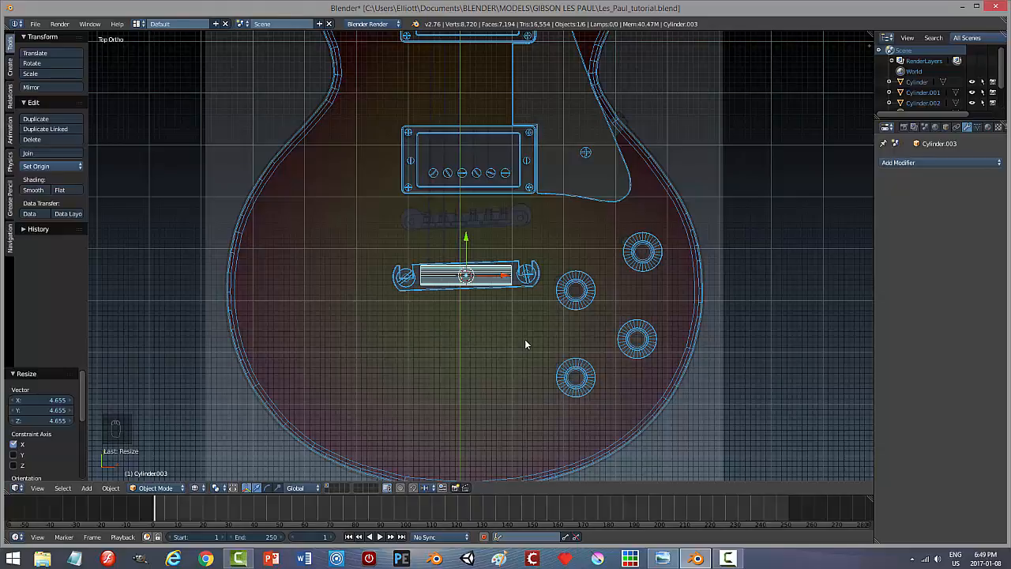
key(z)
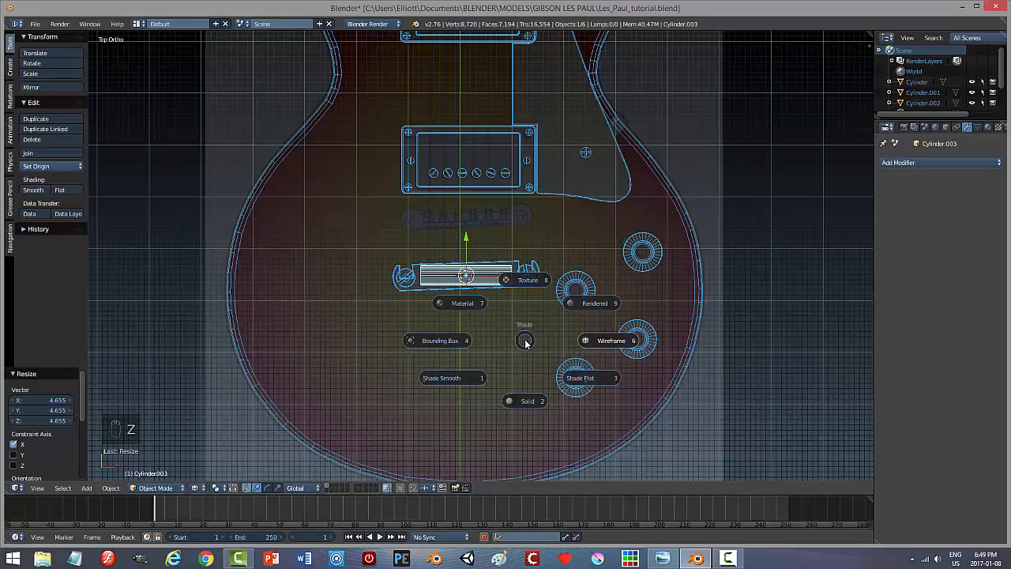
click(525, 399)
middle_drag(557, 379, 541, 306)
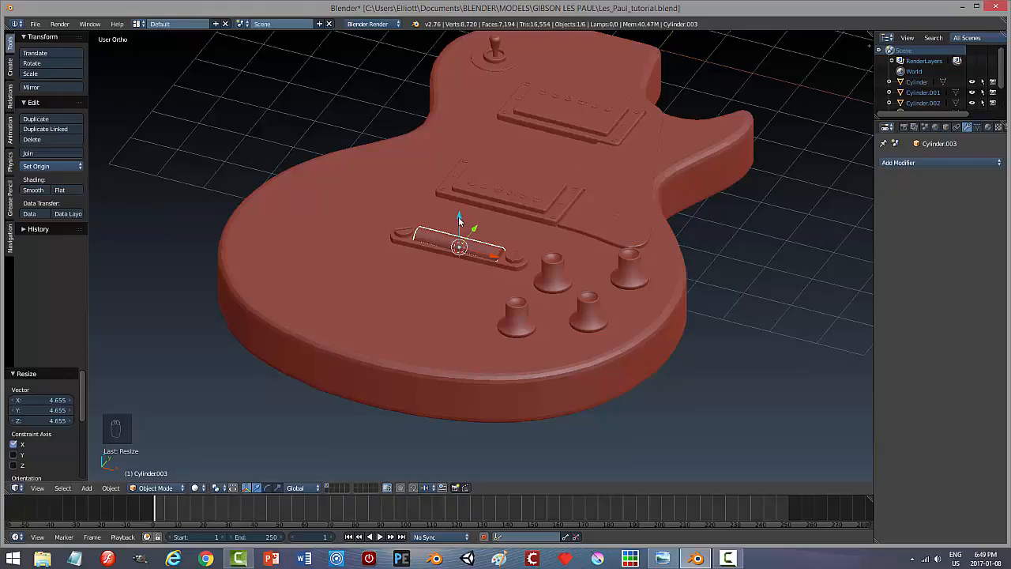
drag(457, 218, 458, 202)
middle_drag(594, 256, 576, 238)
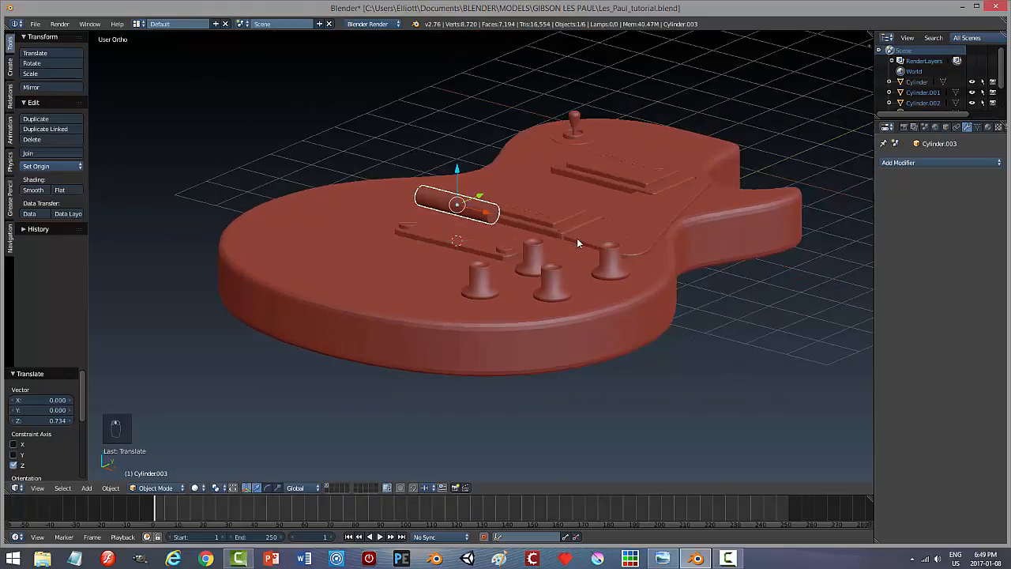
Delete the vertices of the cylinder's lower half, leaving an open half-round bar.
key(KP_1)
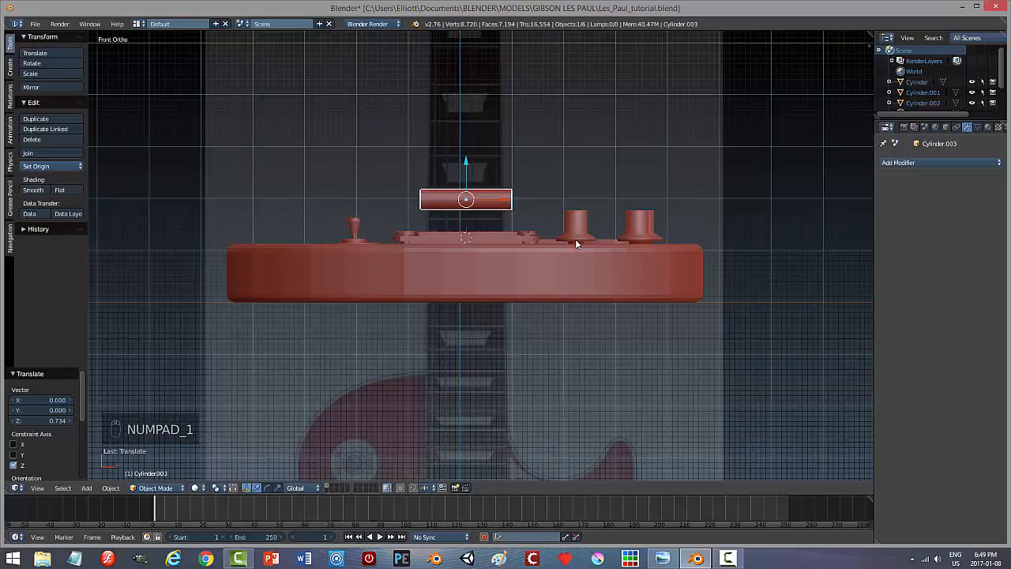
key(Tab)
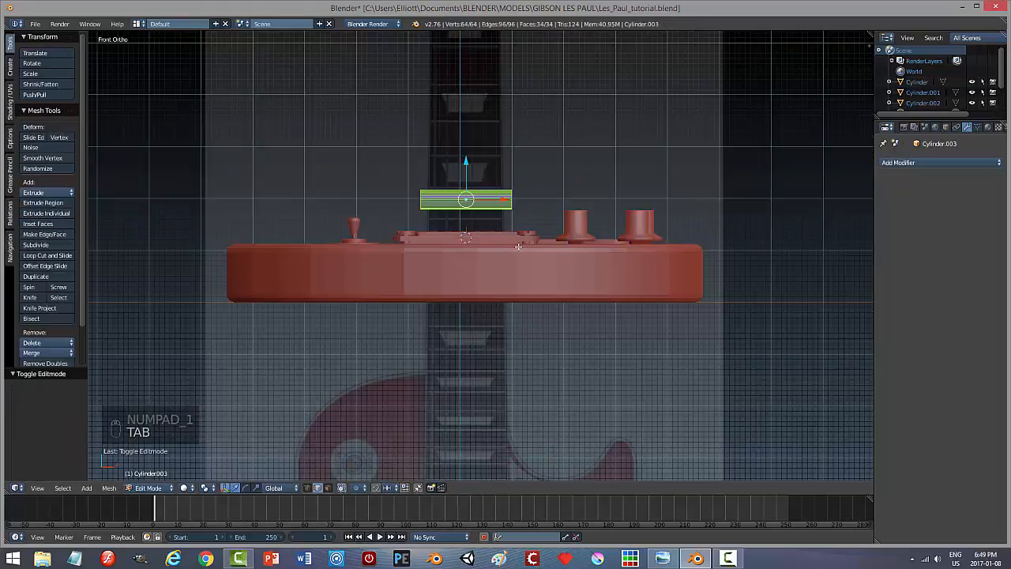
key(KP_3)
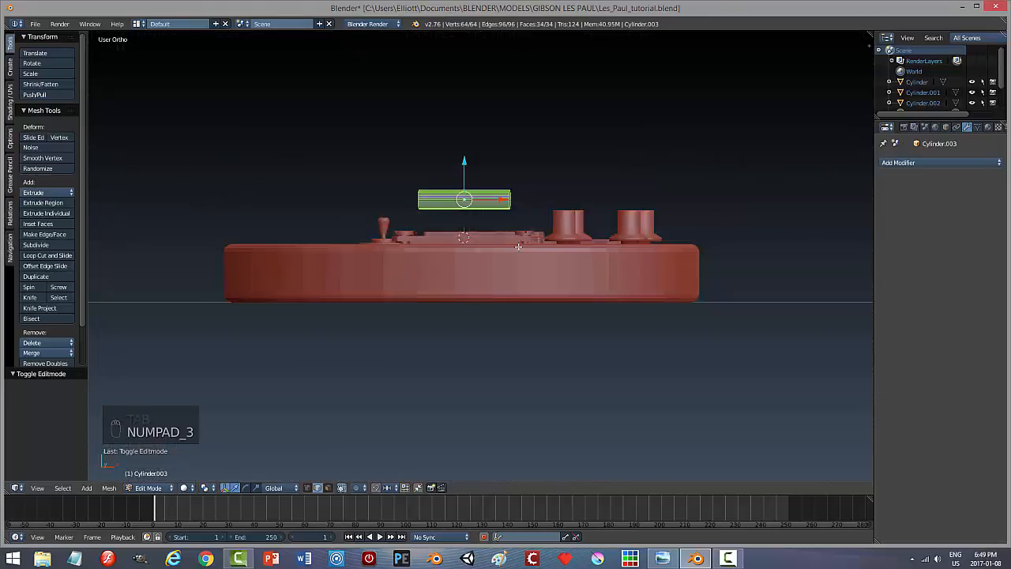
scroll(485, 184, up, 5)
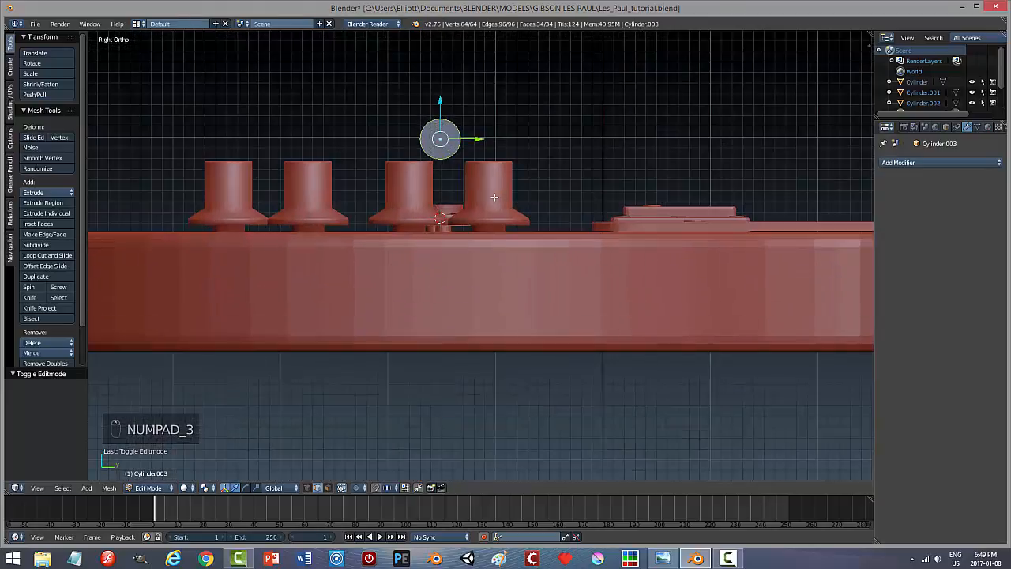
scroll(536, 247, up, 3)
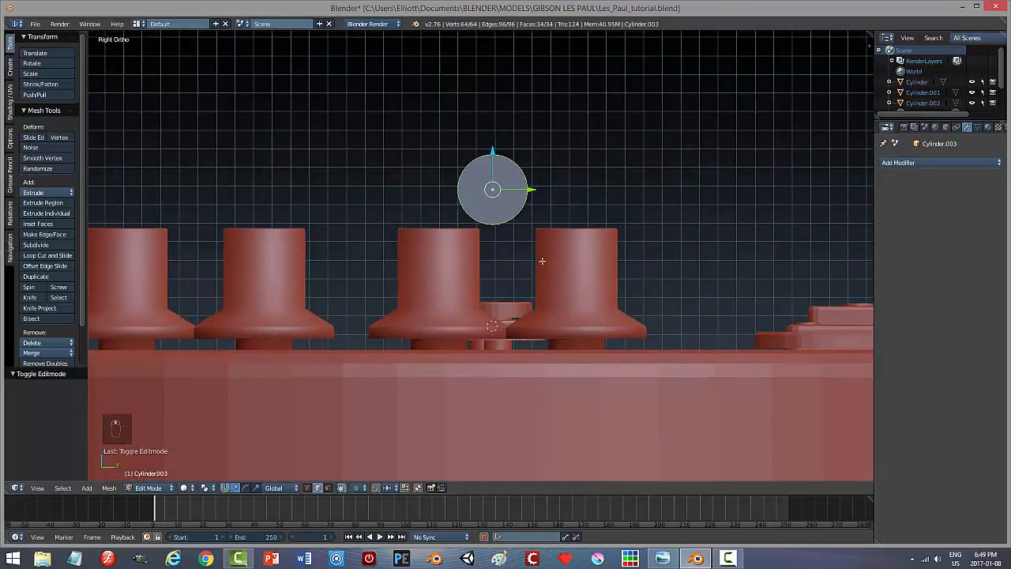
key(ctrl+Tab)
click(552, 250)
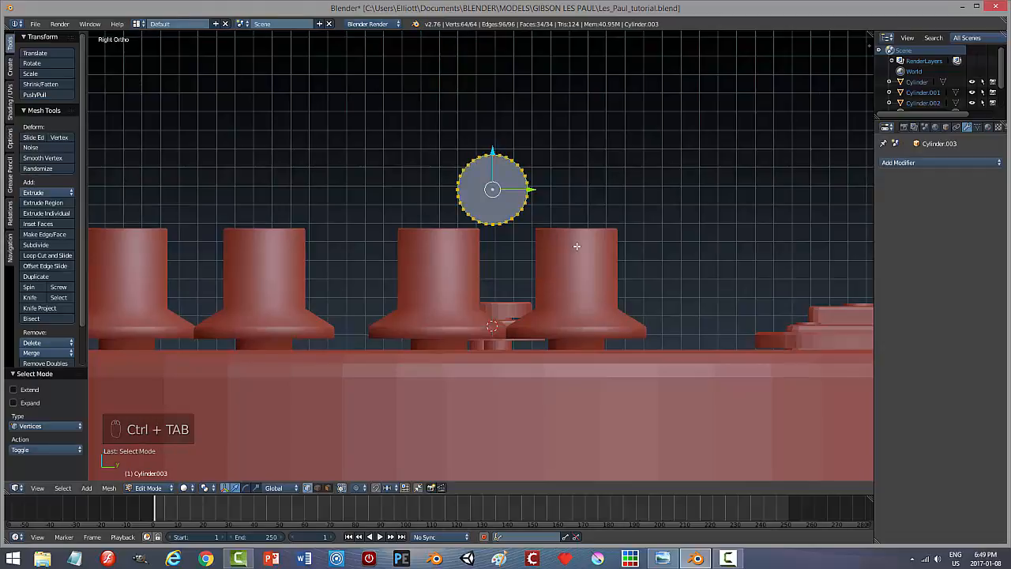
key(a)
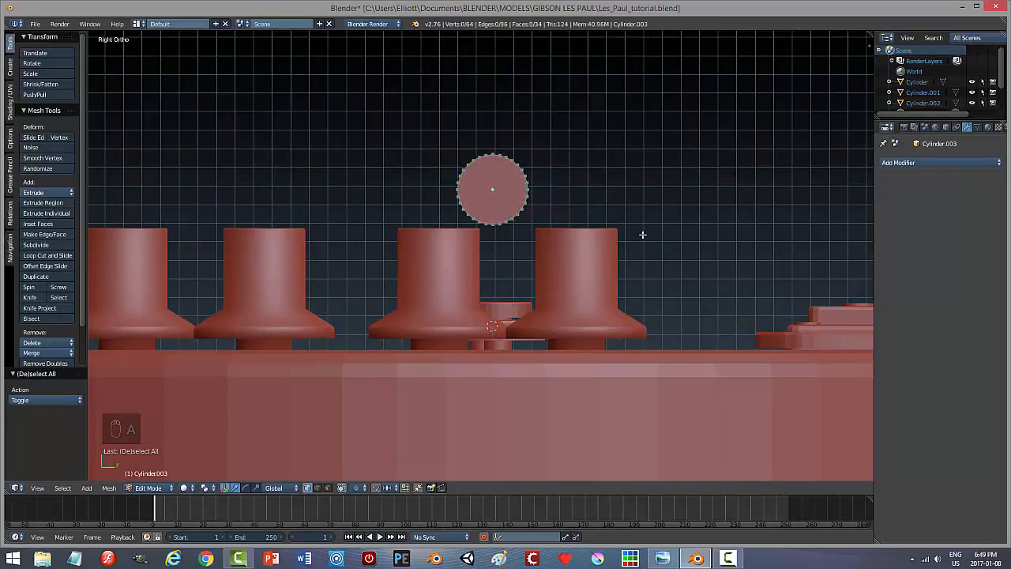
key(z)
click(727, 236)
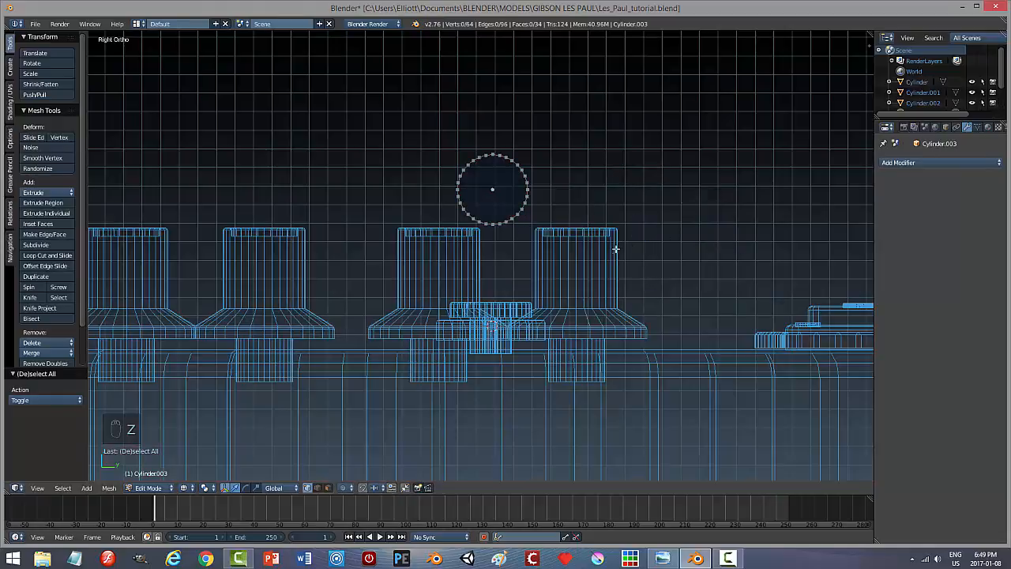
key(b)
drag(616, 269, 432, 196)
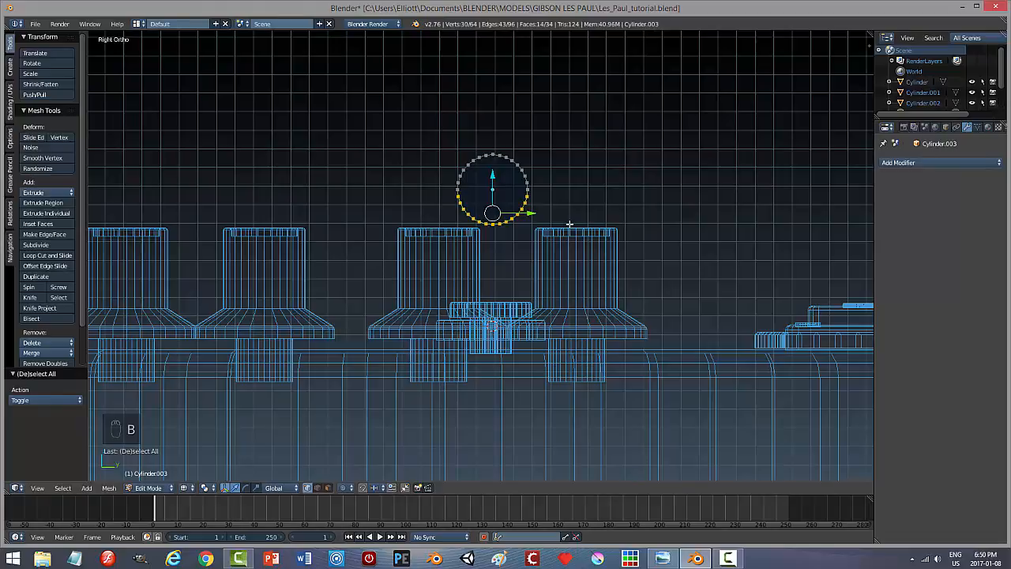
key(x)
click(570, 225)
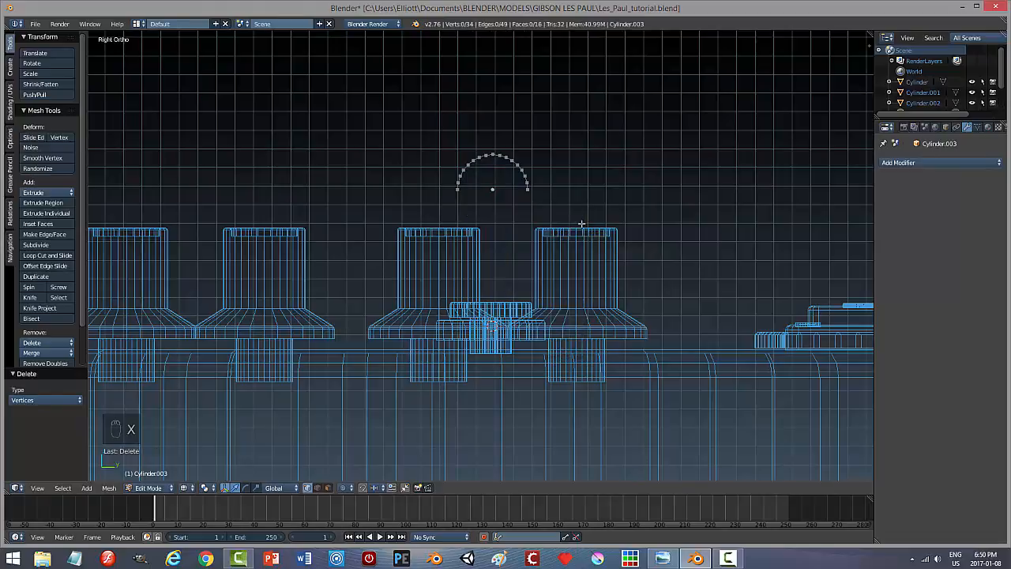
key(Tab)
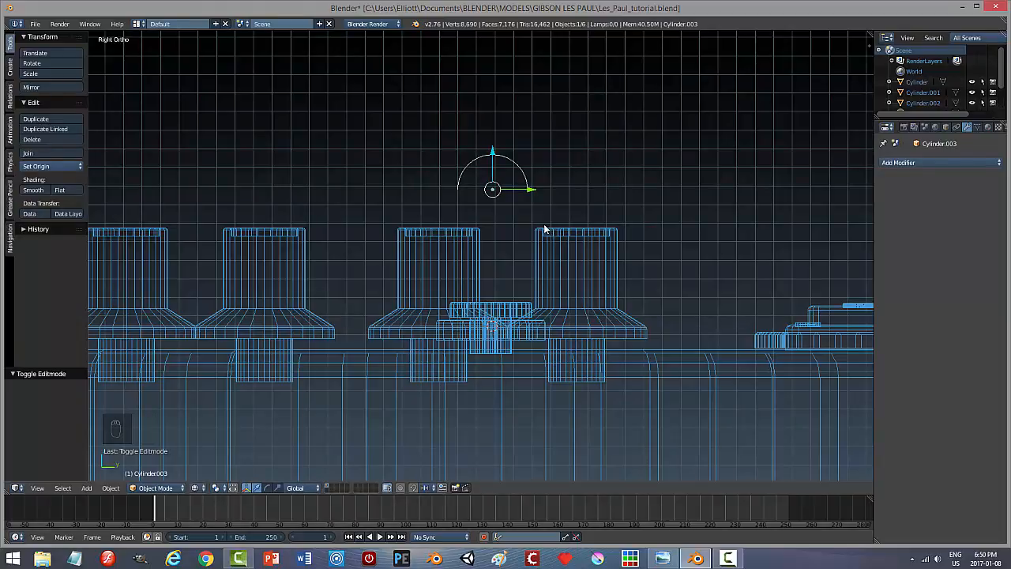
Join the two lower corner vertices at the half cylinder's knob-side end with an edge.
middle_drag(547, 231, 573, 242)
key(Tab)
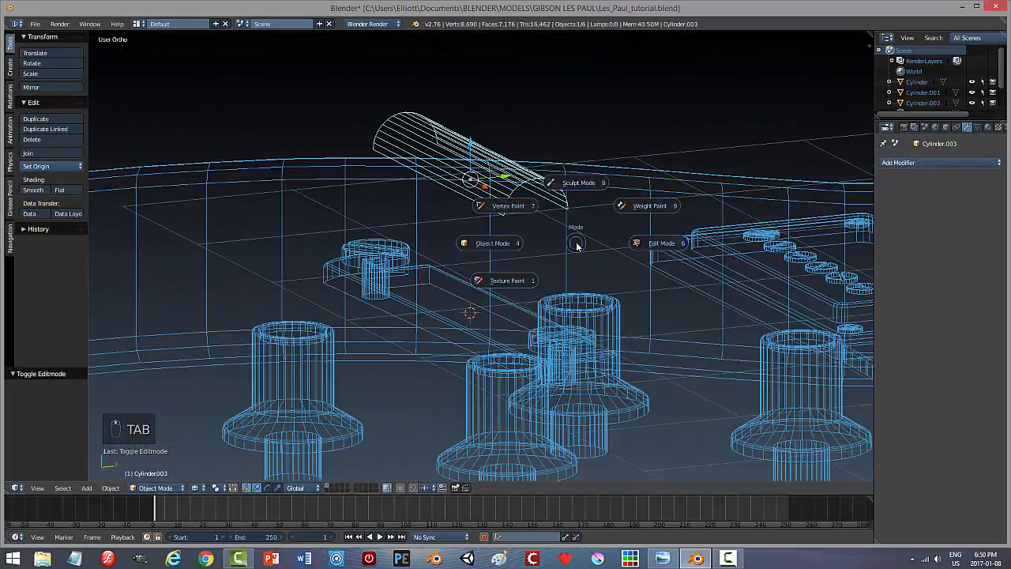
click(649, 243)
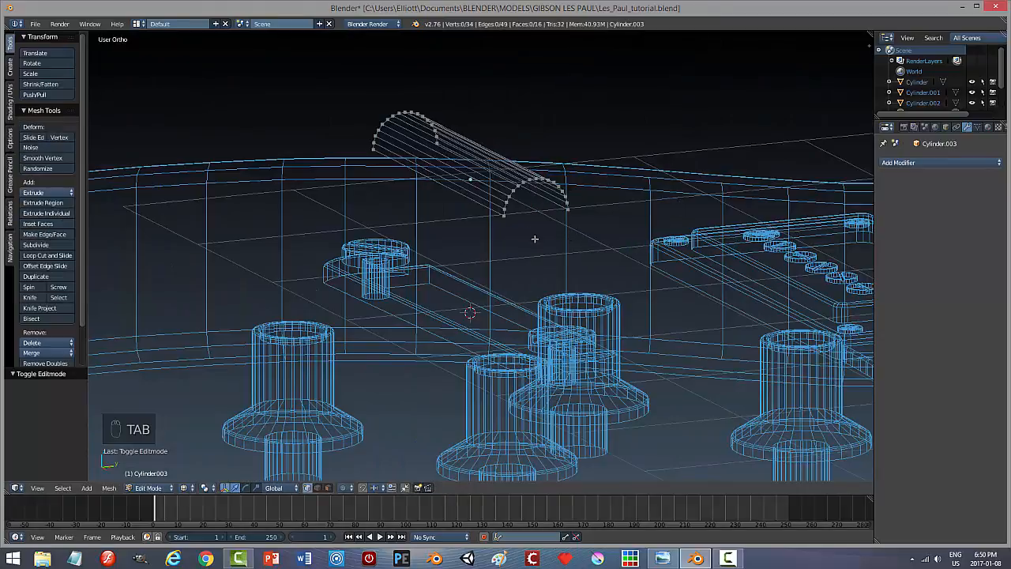
middle_drag(534, 238, 523, 230)
right_click(495, 210)
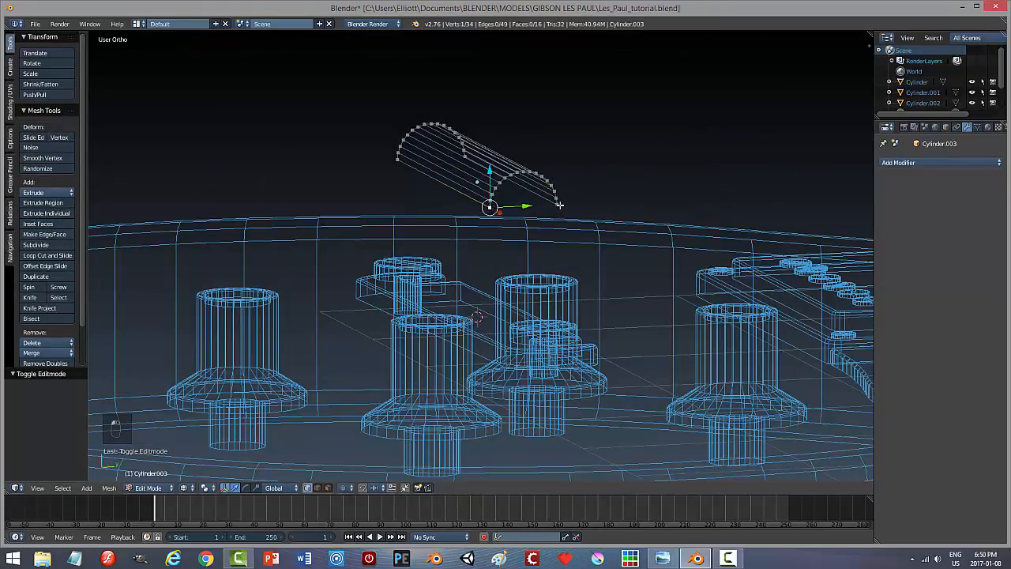
shift+right_click(557, 204)
key(f)
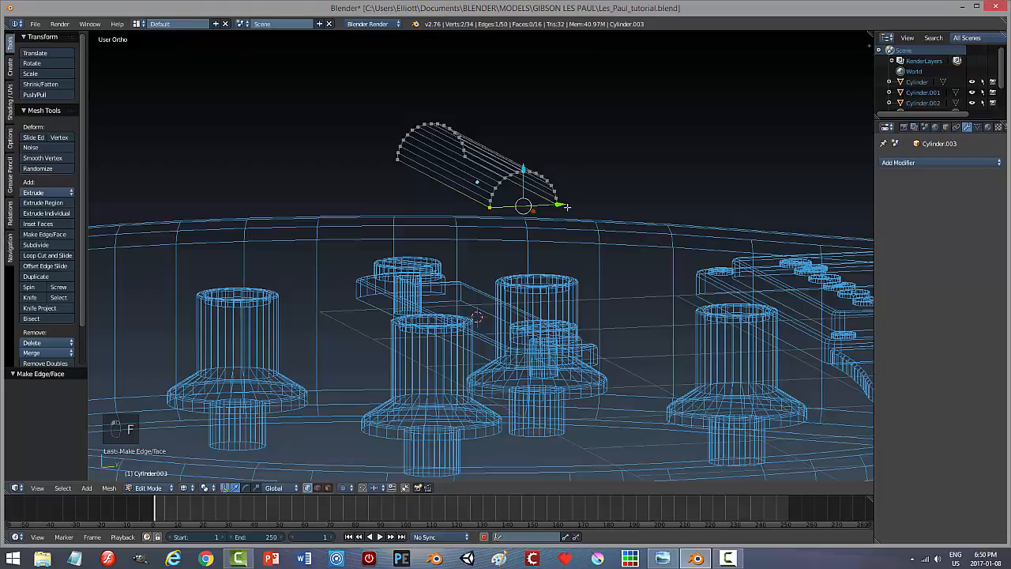
Connect the two lower corner vertices with an edge at the half cylinder's end away from the knobs.
middle_drag(425, 258, 412, 210)
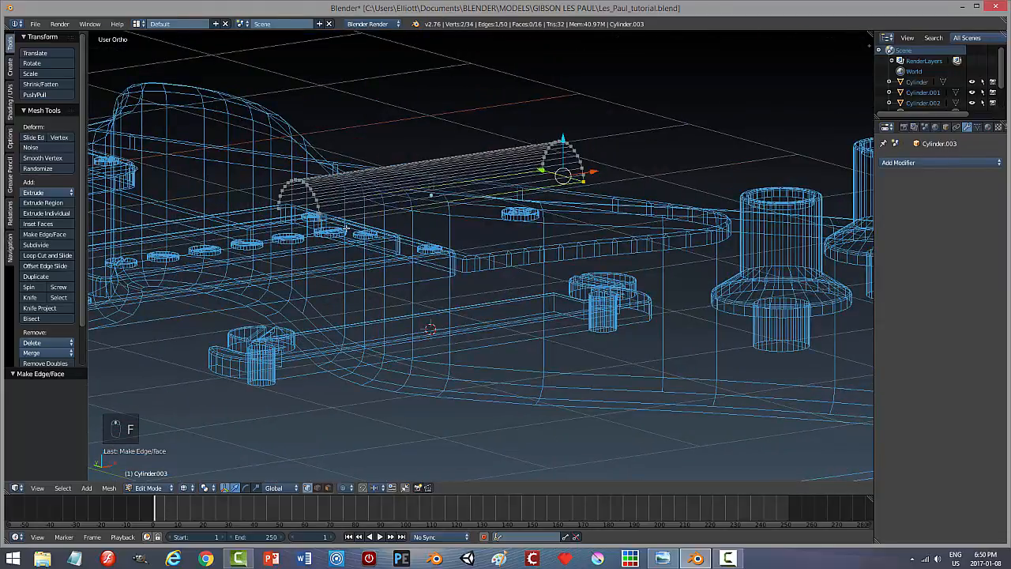
middle_drag(340, 251, 406, 287)
right_click(416, 278)
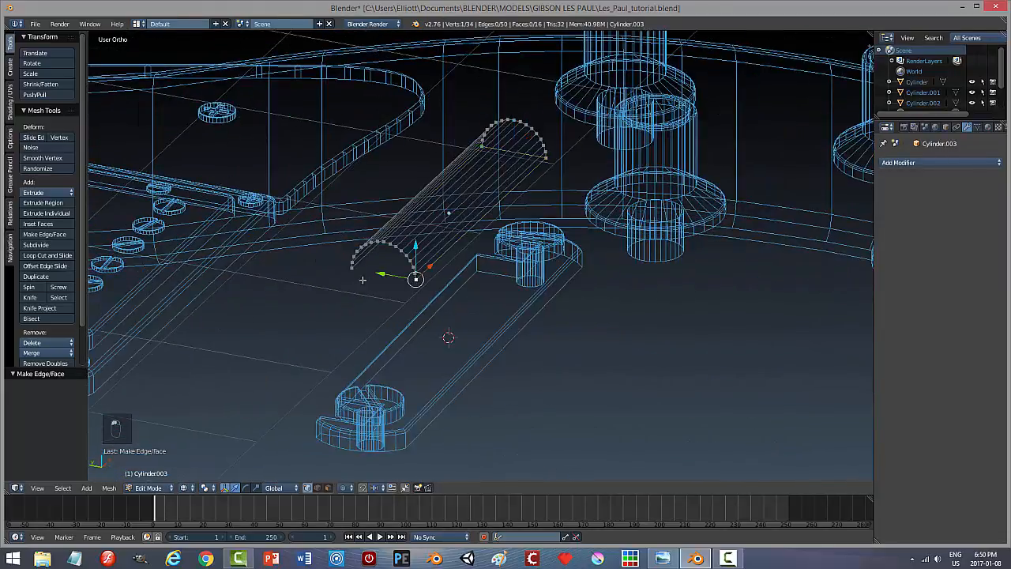
shift+right_click(349, 267)
key(f)
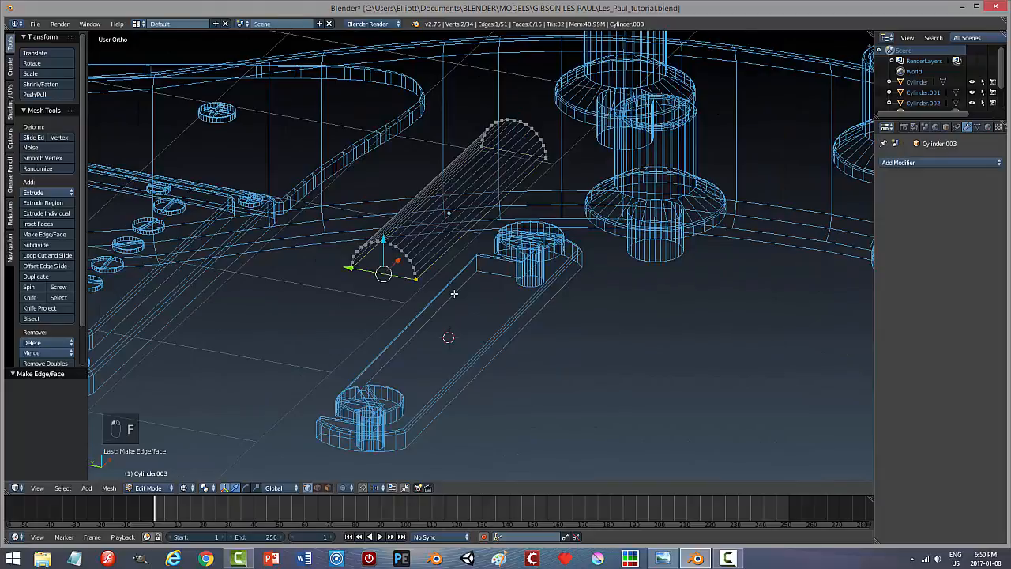
Fill the half-round edge loop with a face at the end away from the knobs.
key(a)
key(ctrl+Tab)
click(427, 304)
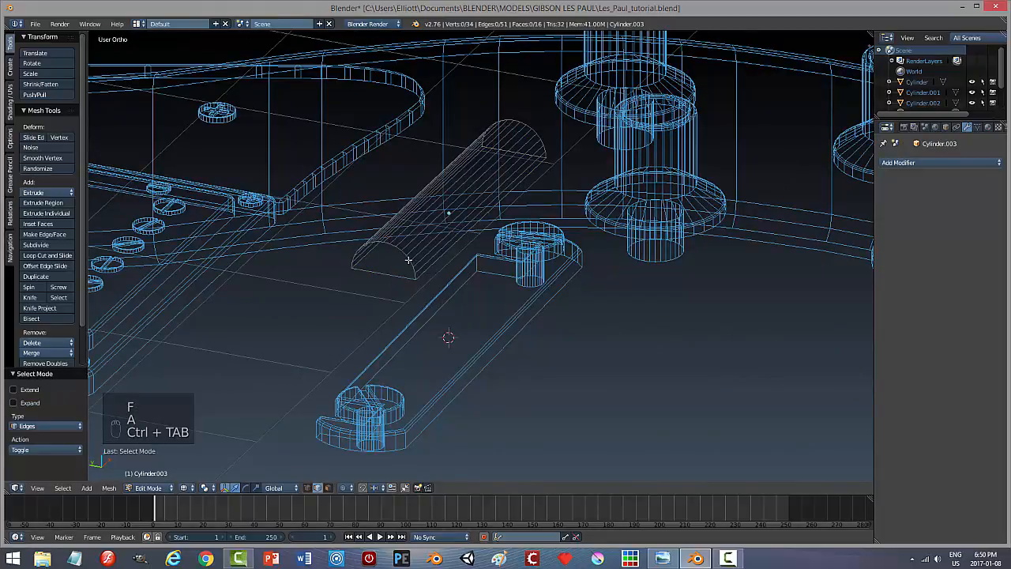
alt+click(411, 273)
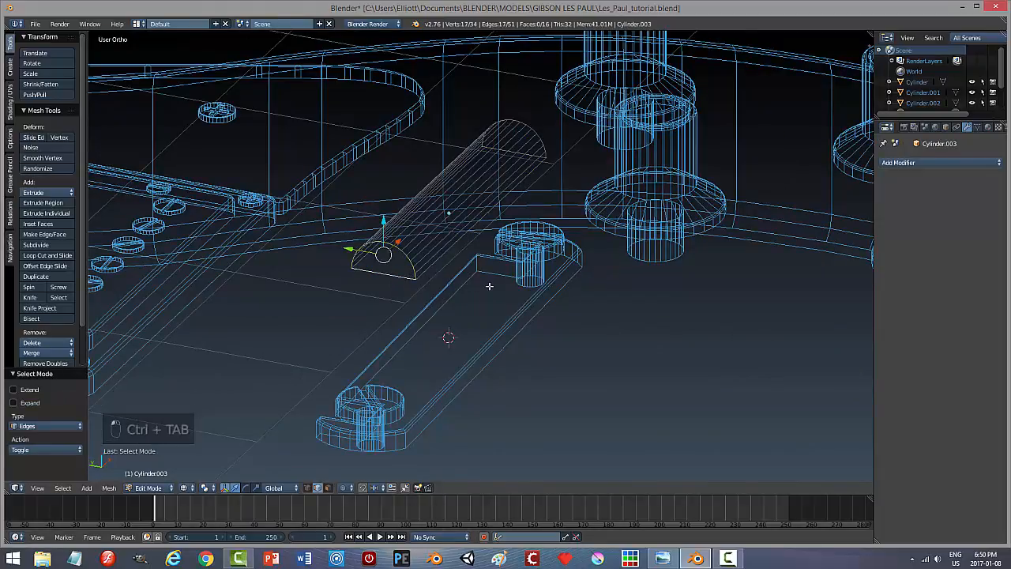
key(f)
Cap the half cylinder's knob-side end by filling its arc and bottom edge with a face.
middle_drag(494, 284, 485, 251)
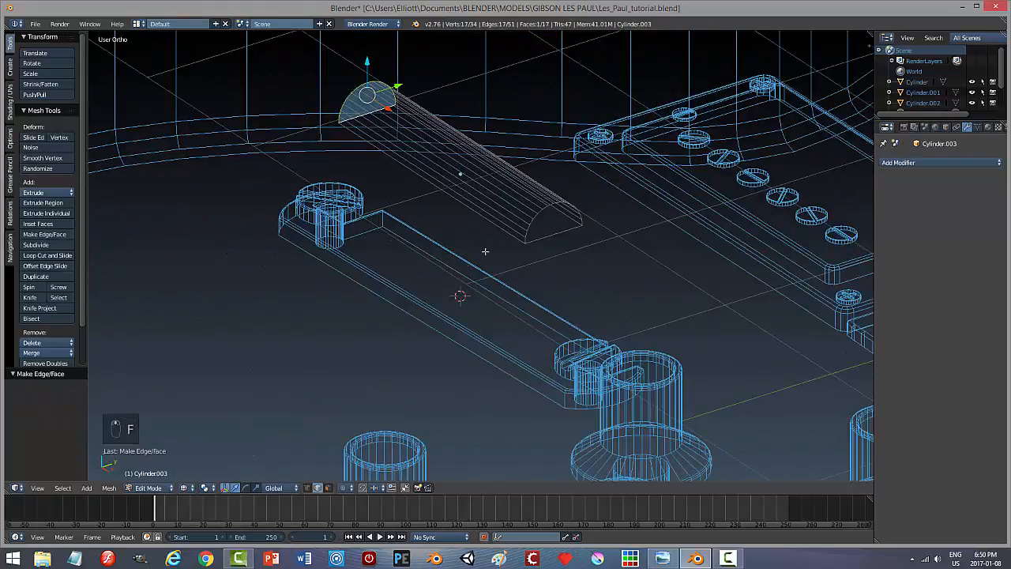
key(a)
right_click(547, 207)
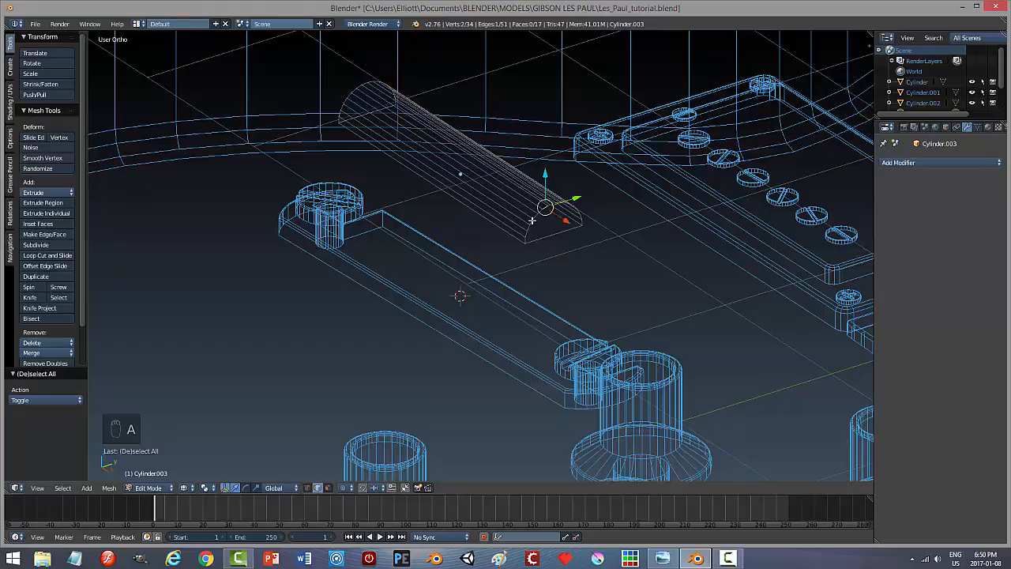
alt+right_click(532, 221)
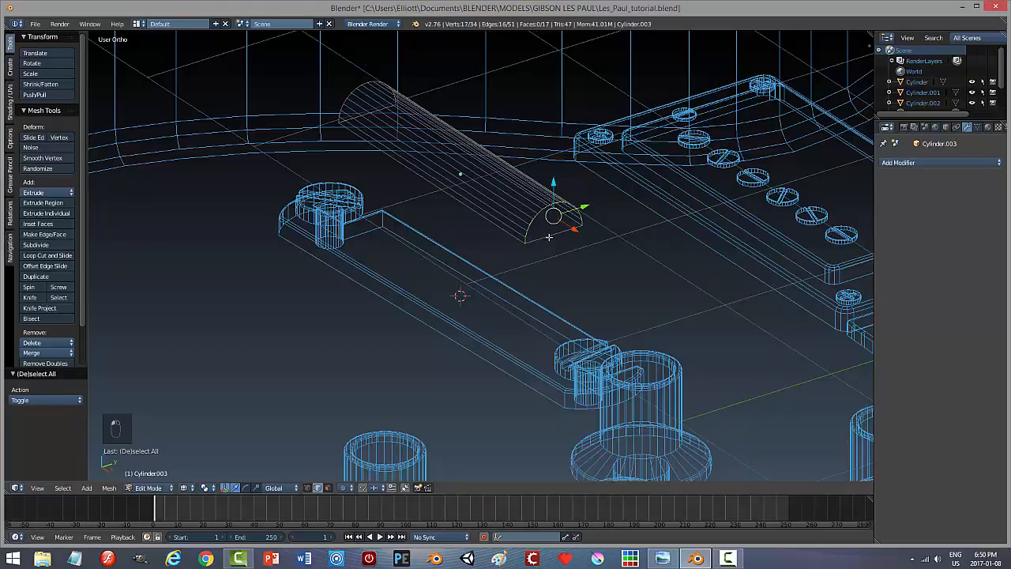
shift+right_click(549, 237)
key(f)
key(a)
Return to object mode with solid shading and lower the half cylinder about 0.709 along Z onto the tailpiece plate.
key(Tab)
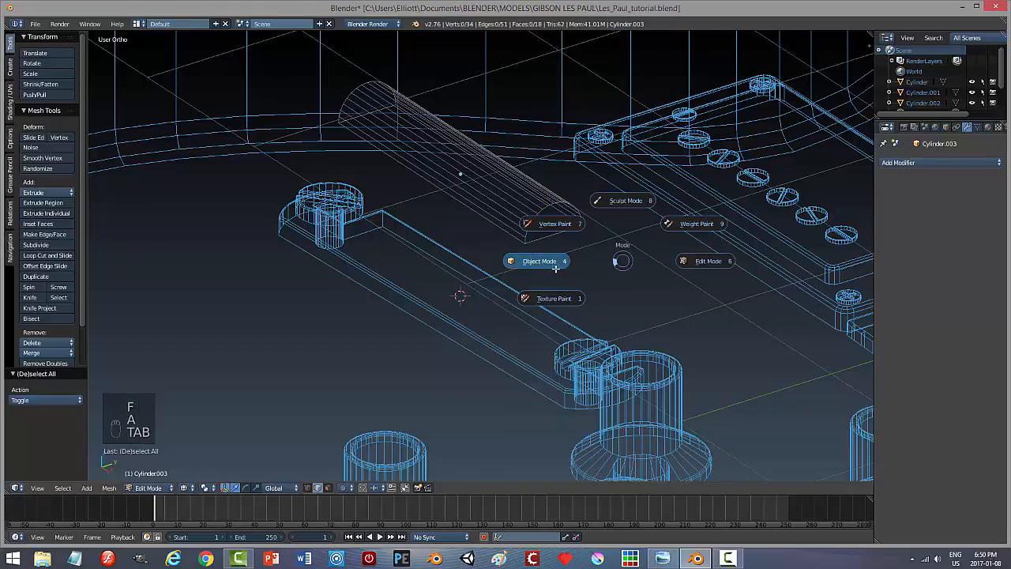
key(z)
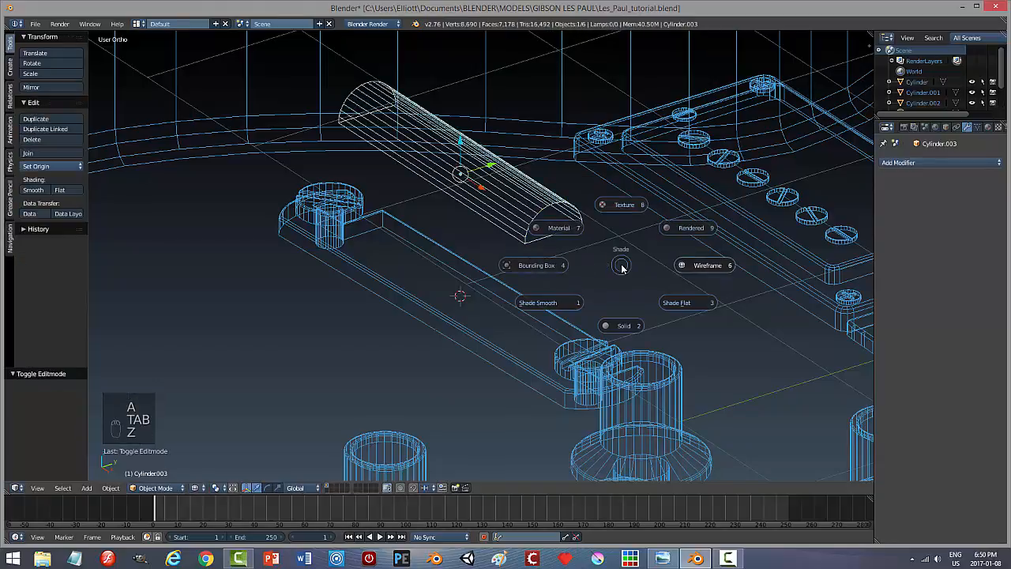
click(613, 323)
drag(461, 142, 531, 257)
scroll(532, 261, down, 2)
middle_drag(496, 313, 554, 311)
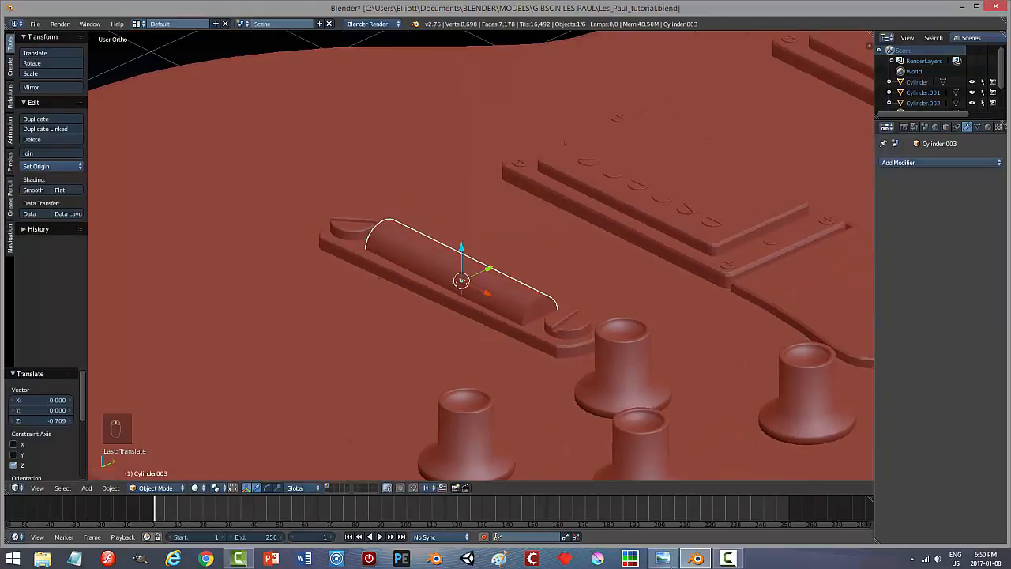
Switch to Windows Photo Viewer and examine the tailpiece in the Gibson_Les_Paul.png reference render.
click(662, 559)
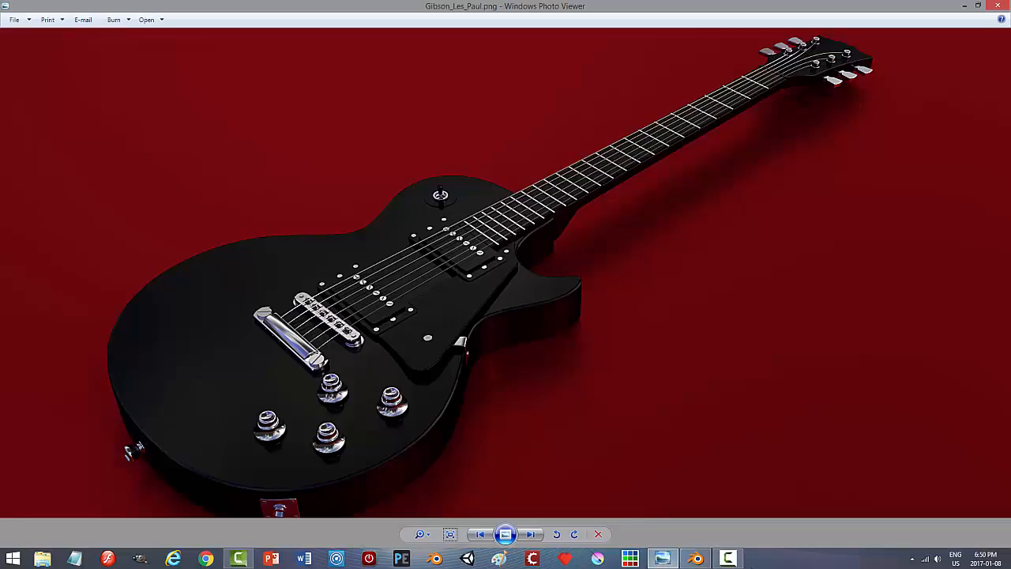
Switch back to Blender and rotate the half cylinder about 1.856° around Z from the top view, aligning it with the slanted tailpiece plate.
click(701, 561)
middle_drag(584, 400, 502, 381)
key(KP_7)
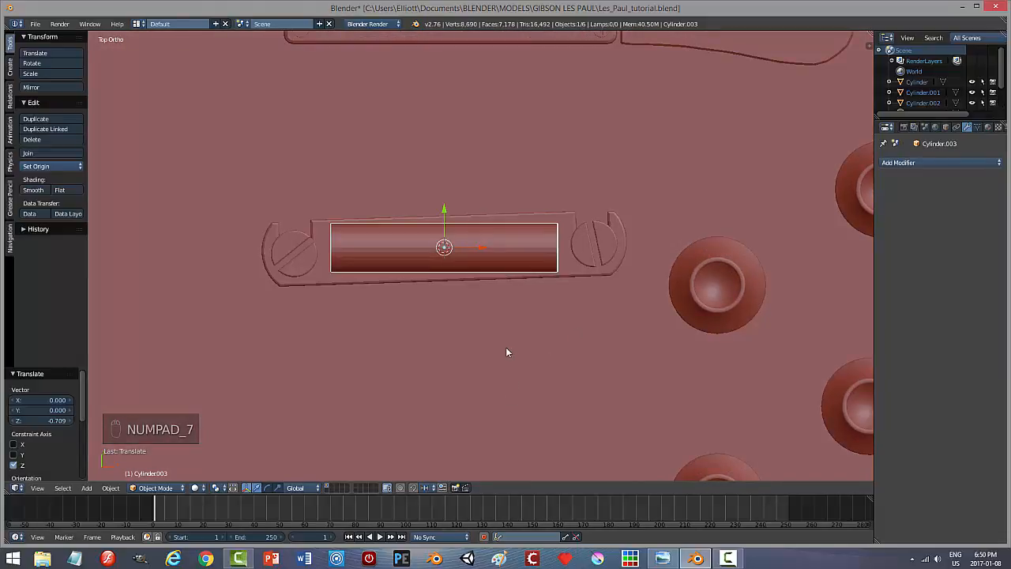
key(r)
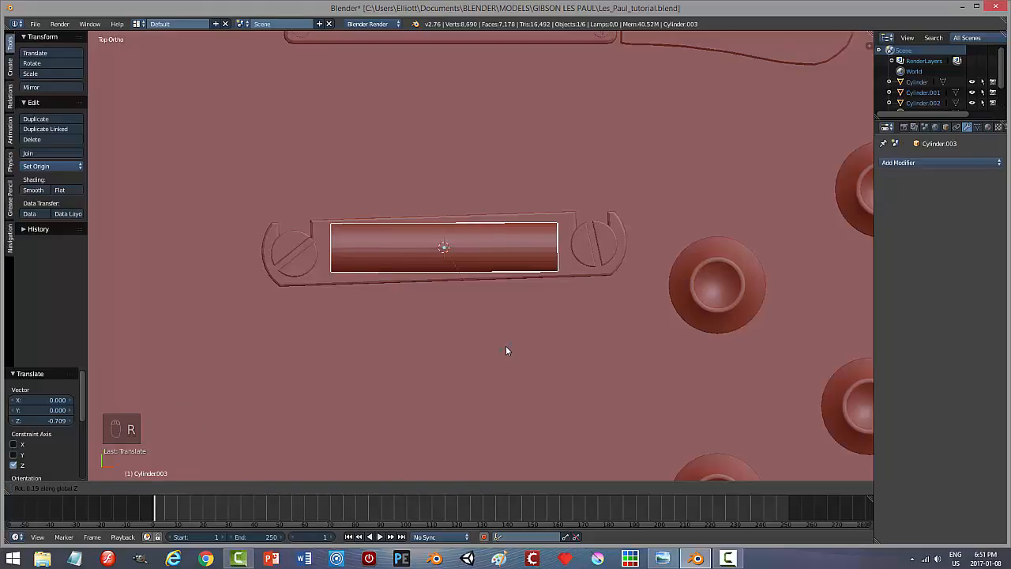
click(536, 304)
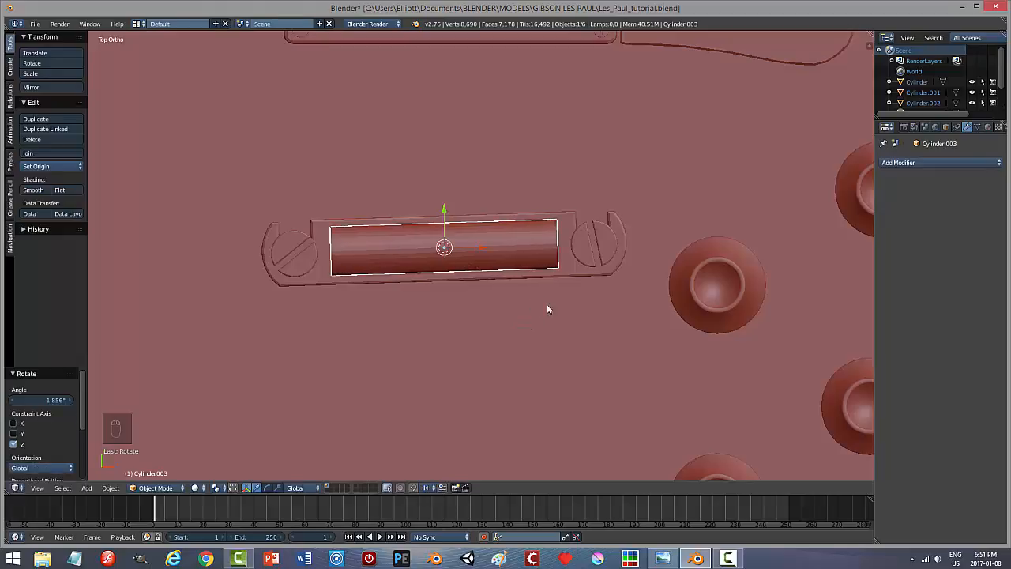
Lower the half cylinder about 0.052 along Z into the tailpiece plate, fine-tune its height from the side, and deselect it.
middle_drag(547, 306, 480, 278)
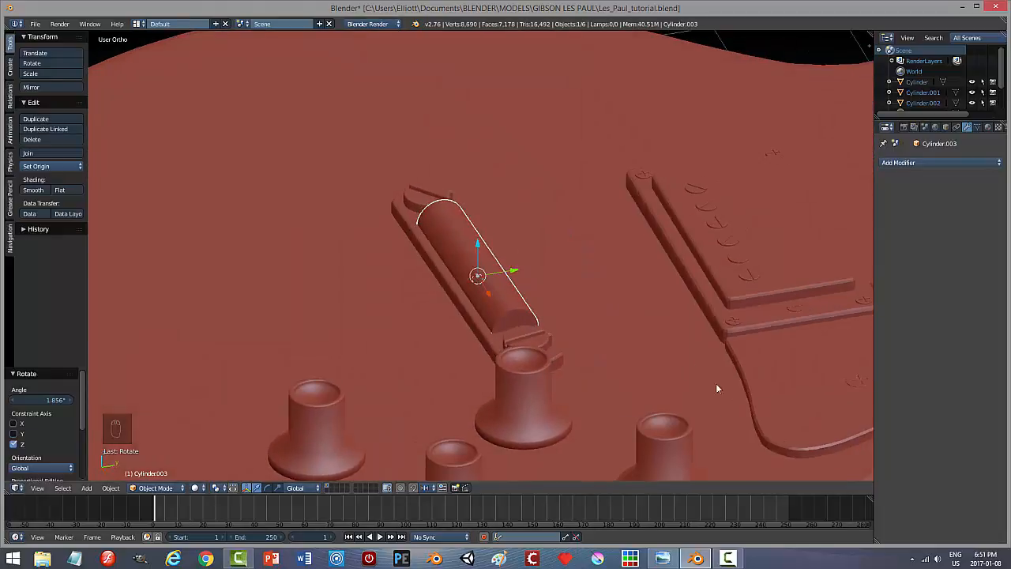
drag(478, 248, 478, 256)
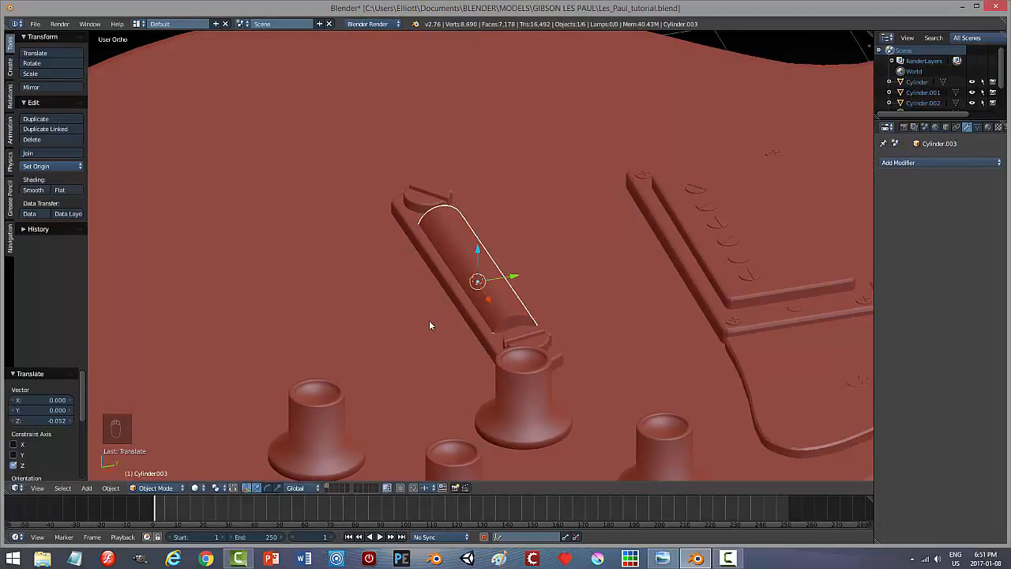
middle_drag(428, 320, 518, 287)
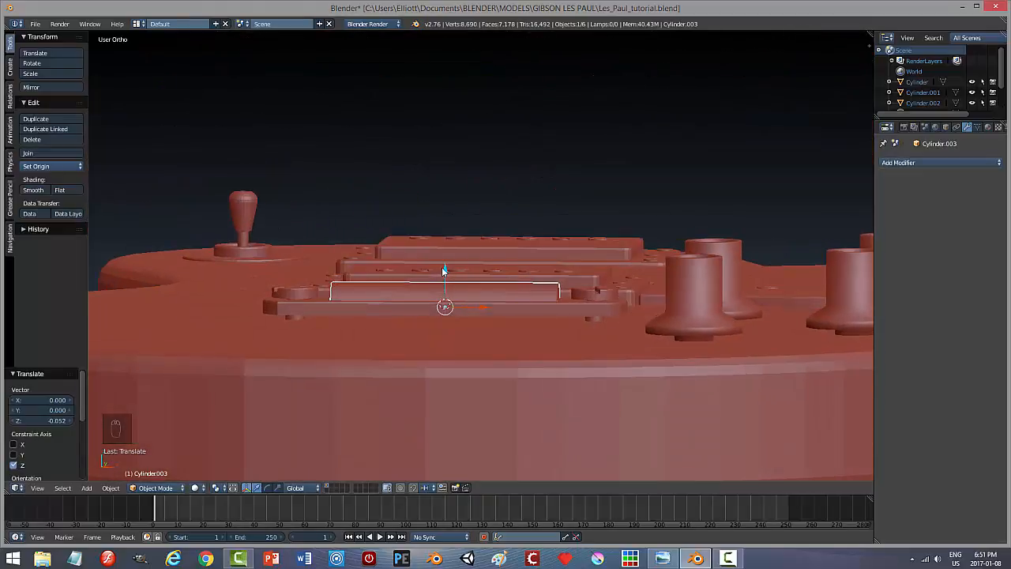
drag(445, 269, 444, 270)
key(a)
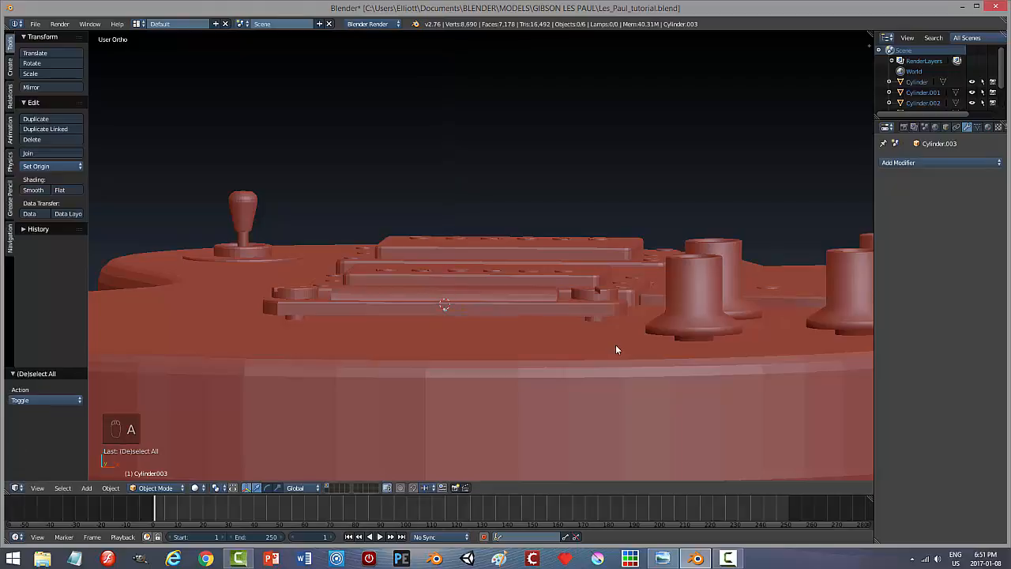
middle_drag(615, 344, 524, 361)
scroll(523, 363, down, 2)
scroll(522, 363, up, 3)
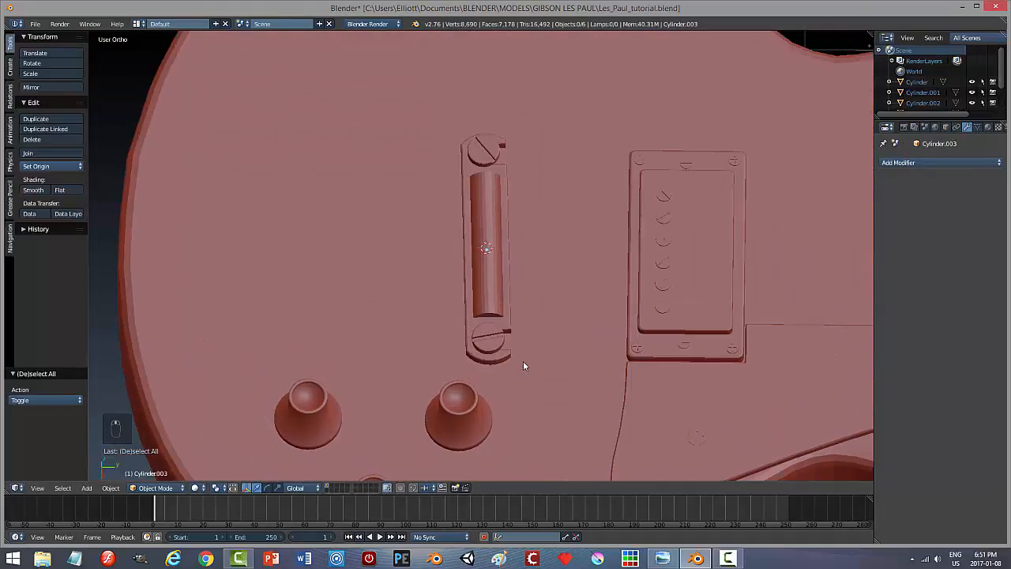
Scale the half cylinder up slightly along Y so it nearly spans the tailpiece plate's width, and deselect it.
right_click(509, 301)
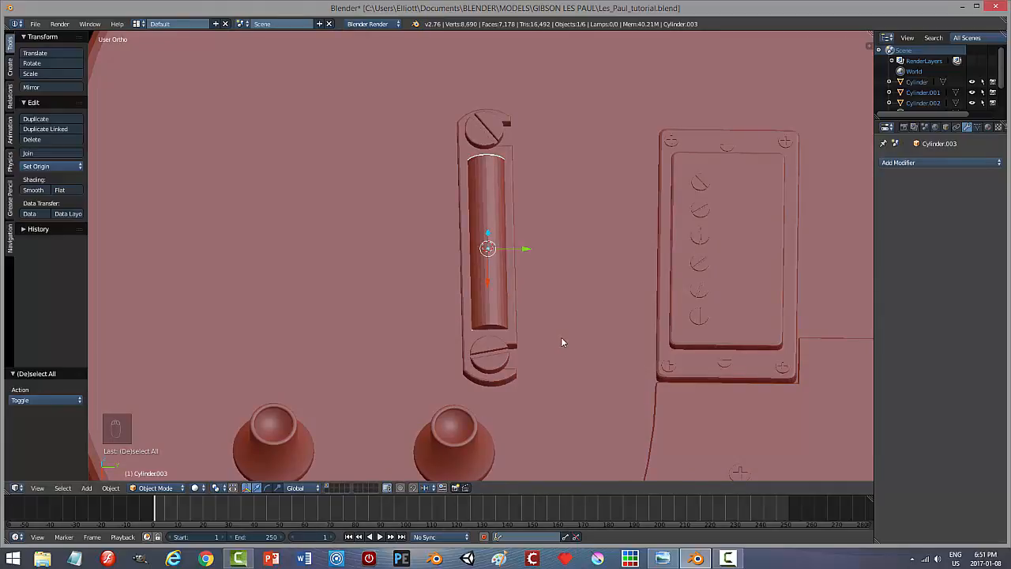
key(s)
key(y)
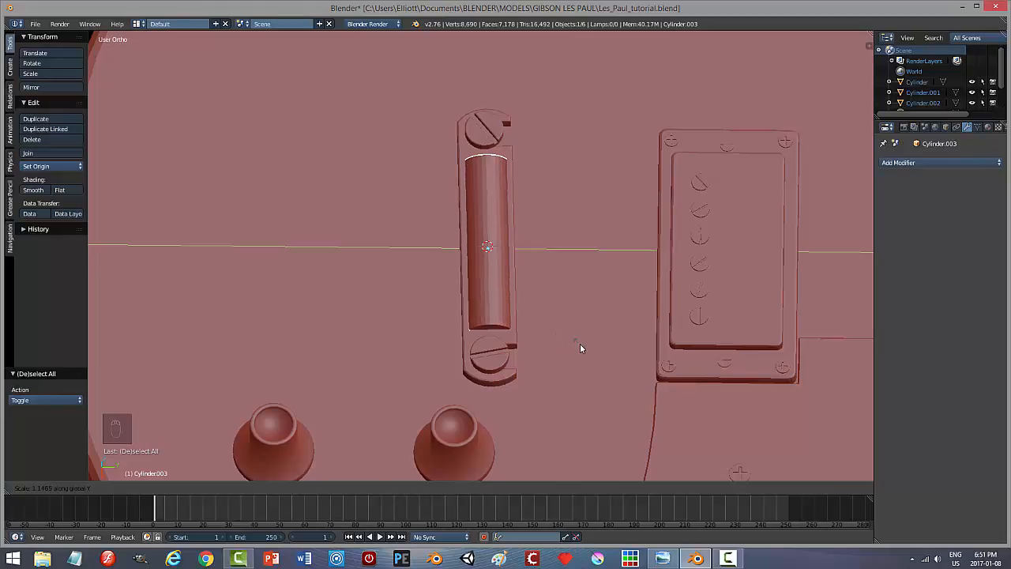
click(588, 345)
middle_drag(588, 345, 539, 350)
key(a)
scroll(582, 334, down, 3)
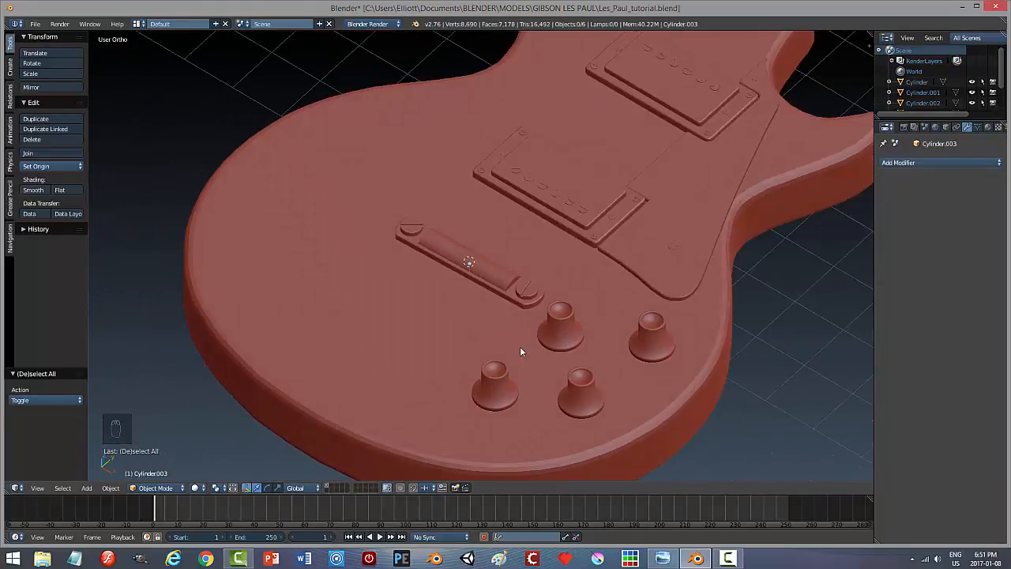
Select the half cylinder's entire mesh in edit mode and recalculate its normals to face outward.
right_click(513, 287)
key(Tab)
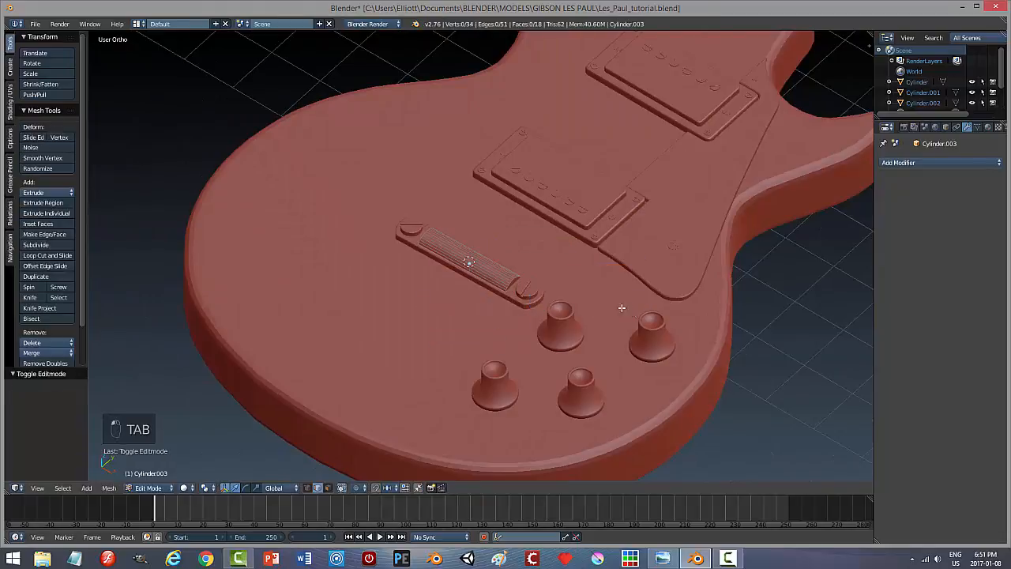
key(a)
key(a)
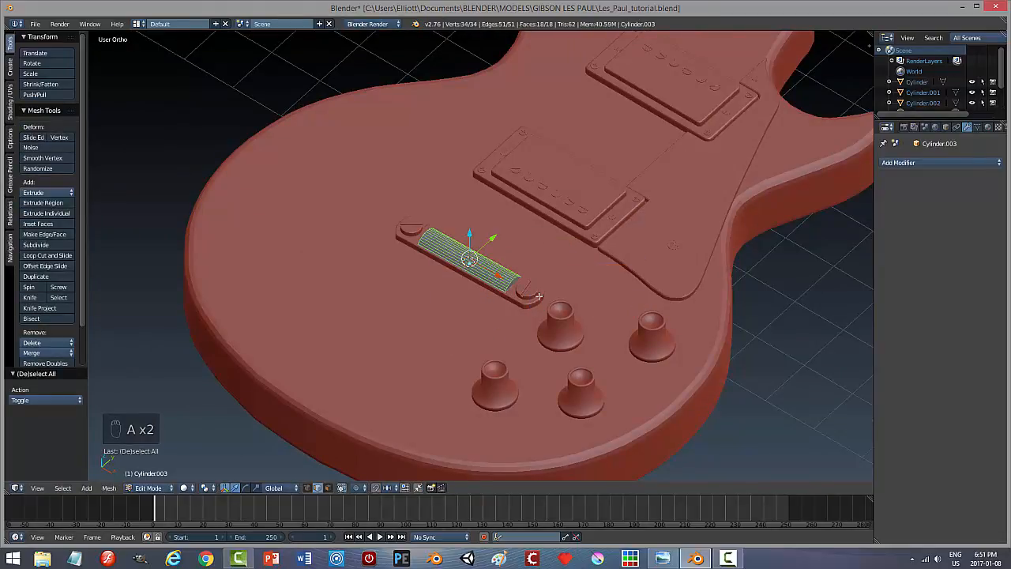
click(109, 488)
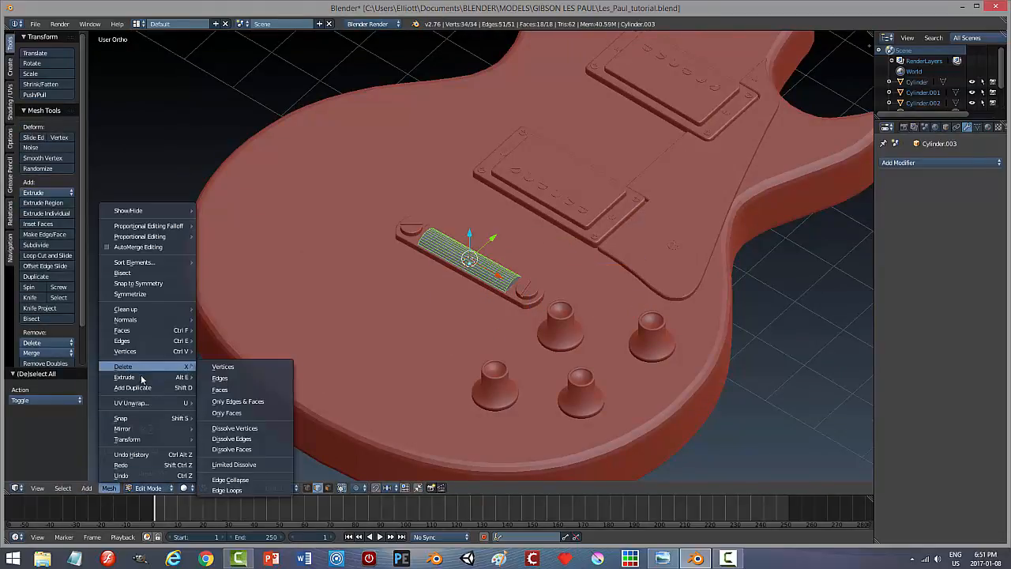
mouse_move(144, 320)
click(229, 320)
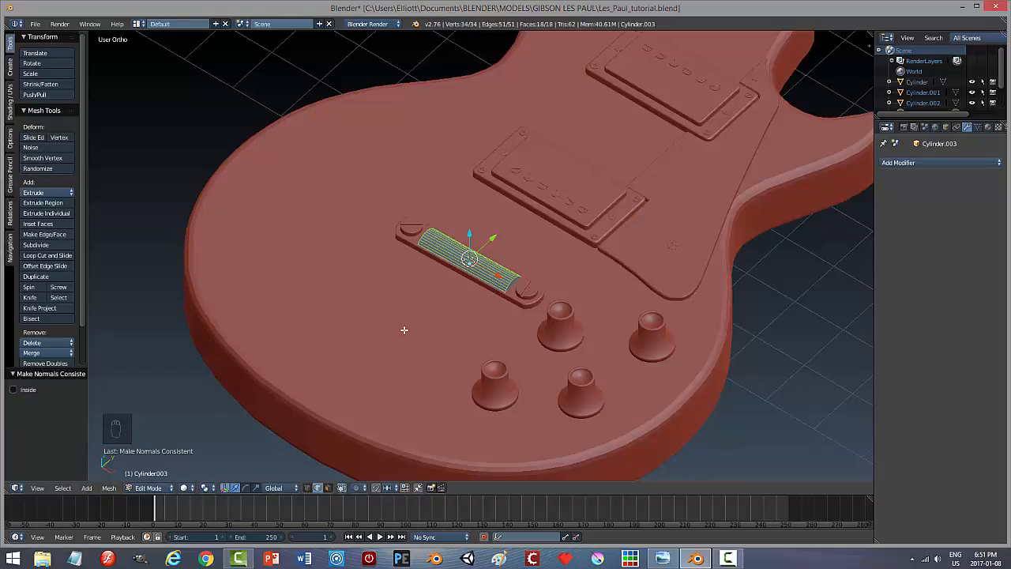
Return the half cylinder to object mode and apply its rotation and scale.
key(Tab)
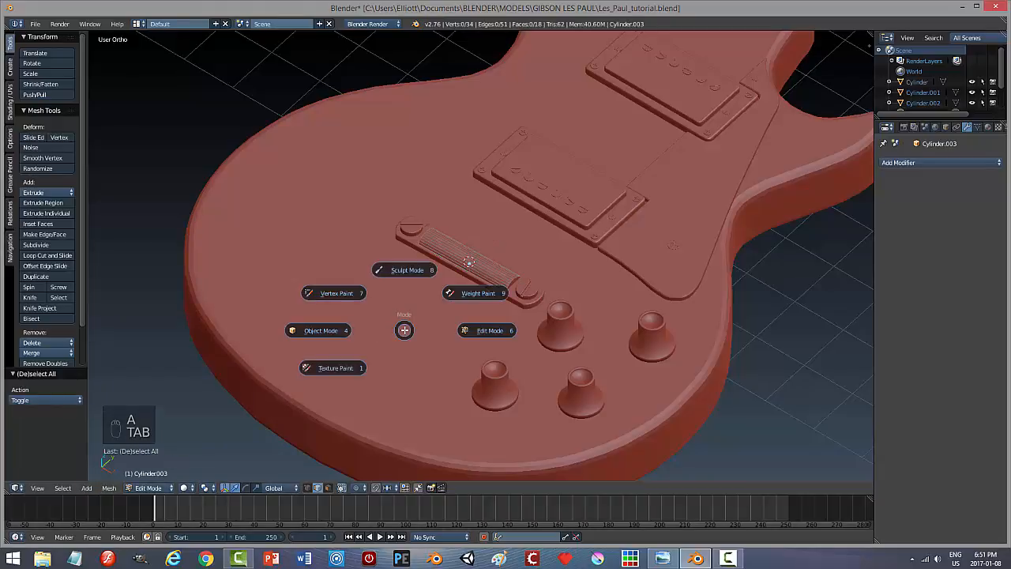
click(327, 332)
click(111, 487)
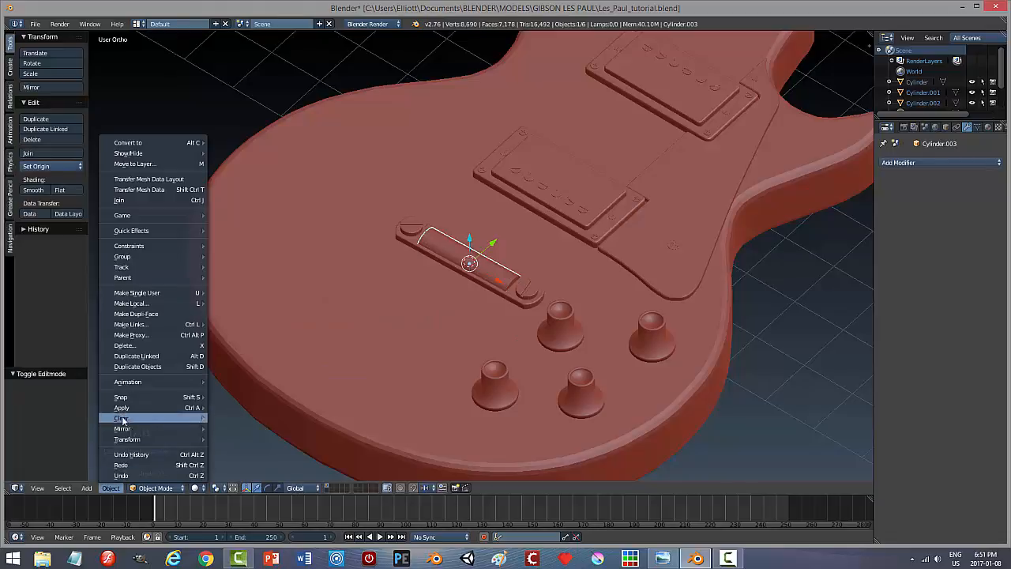
mouse_move(158, 406)
click(264, 438)
scroll(489, 347, up, 3)
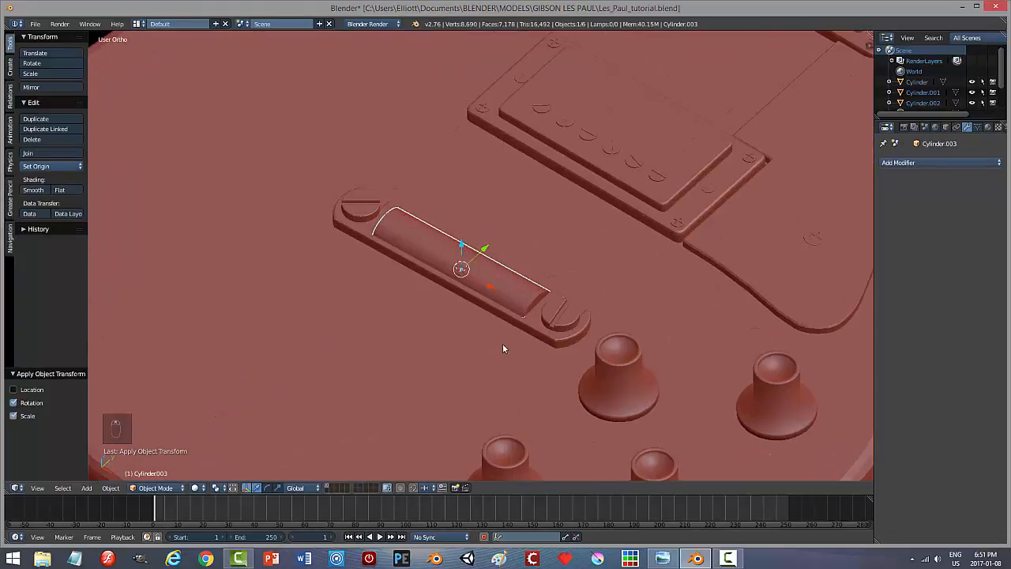
Bevel the edge loops at both ends of the half cylinder with 2 segments and an offset of about 0.0165, and return to object mode.
key(Tab)
click(608, 343)
scroll(568, 357, up, 2)
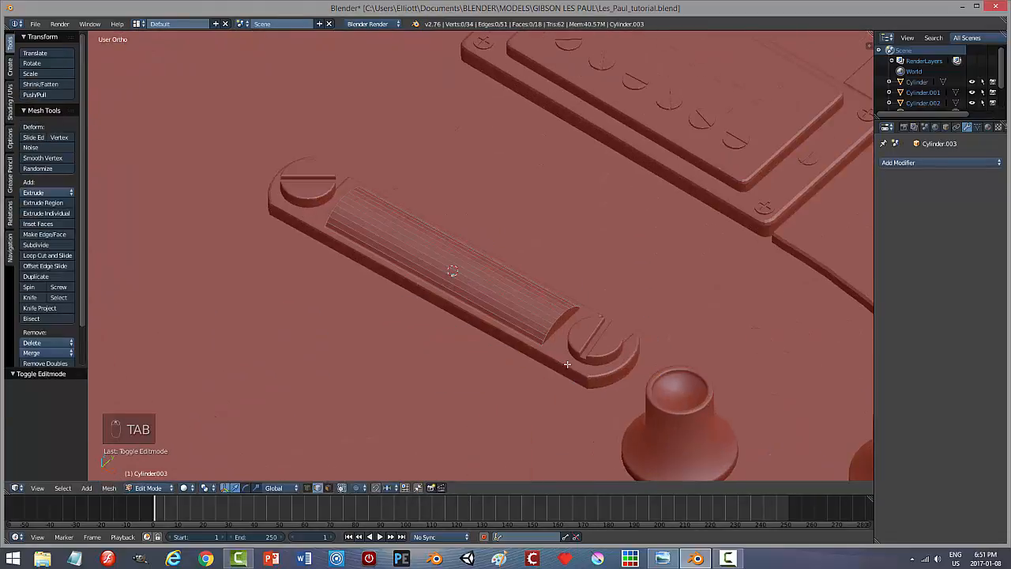
scroll(541, 357, up, 1)
key(ctrl+Tab)
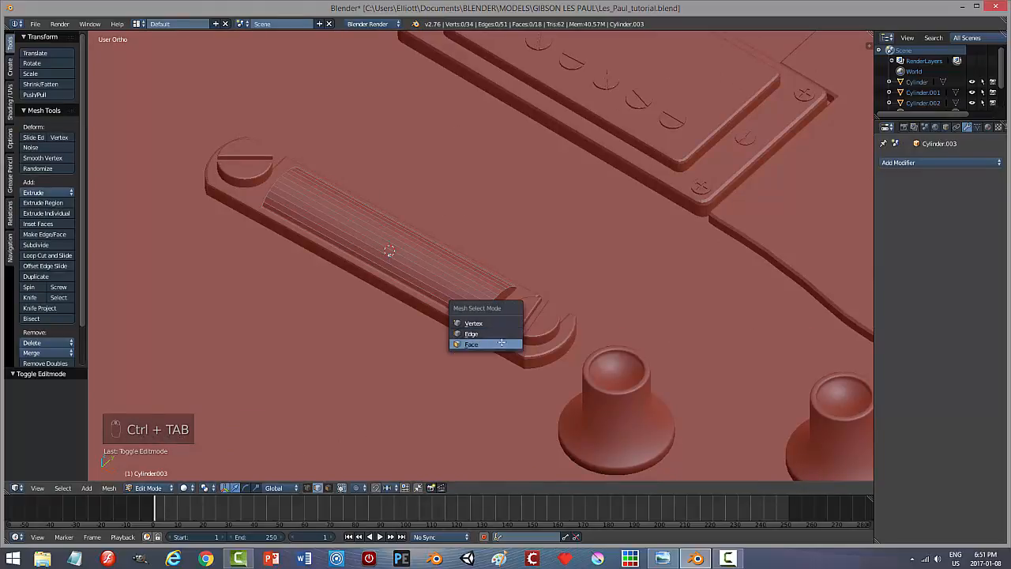
click(472, 333)
alt+right_click(496, 300)
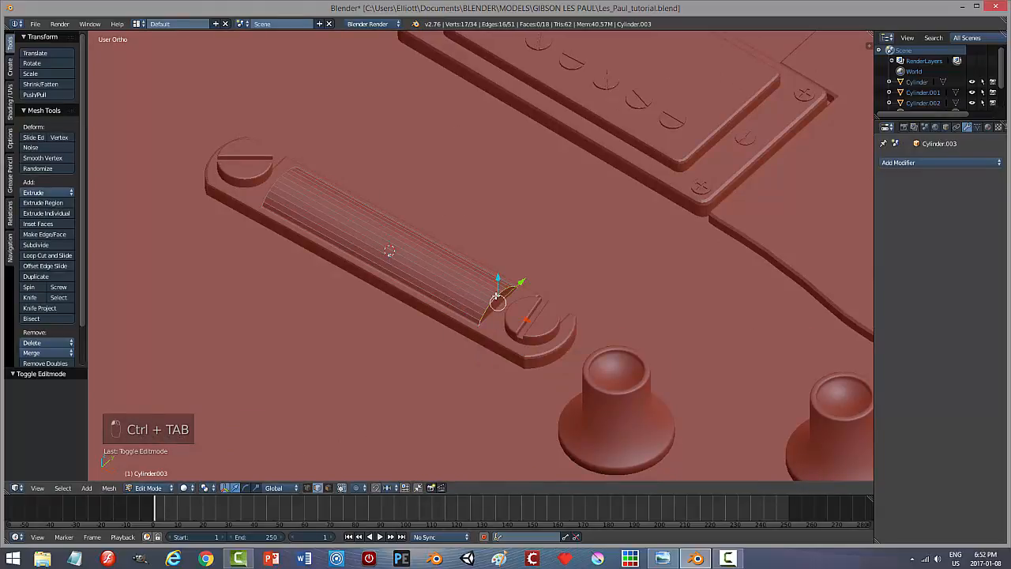
alt+shift+right_click(277, 179)
middle_drag(282, 185, 246, 282)
middle_drag(488, 356, 404, 325)
key(ctrl+b)
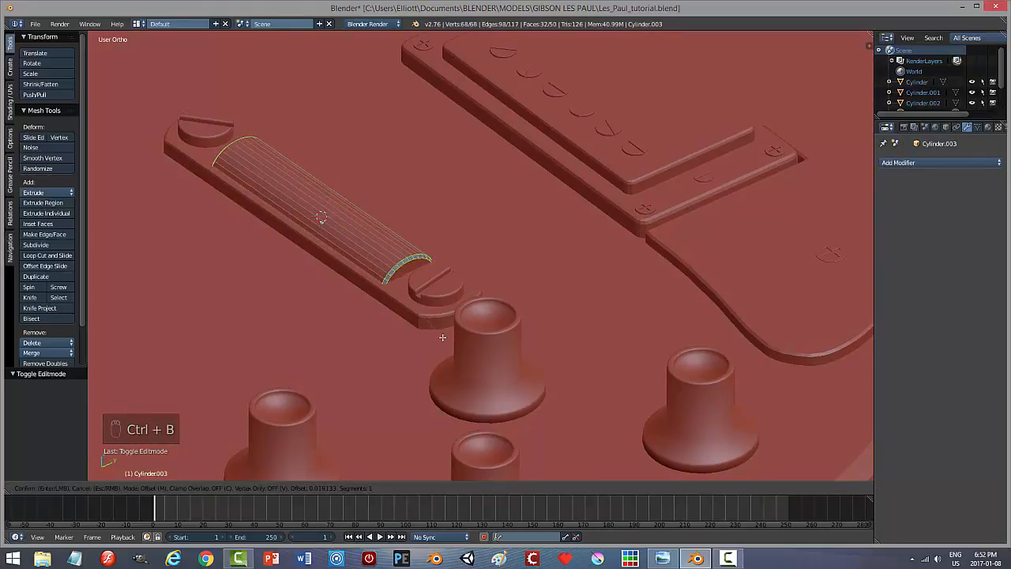
click(443, 336)
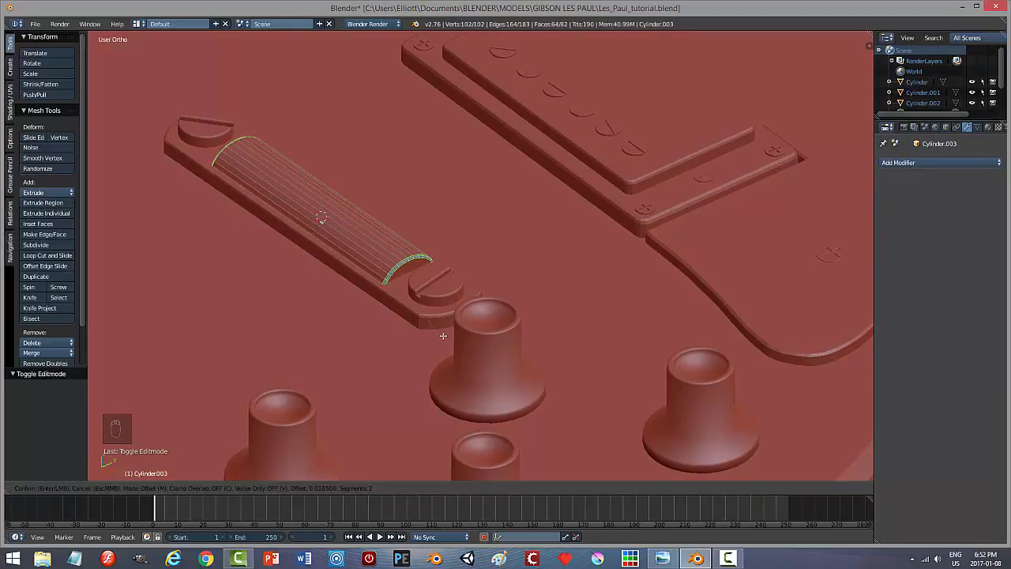
key(a)
key(Tab)
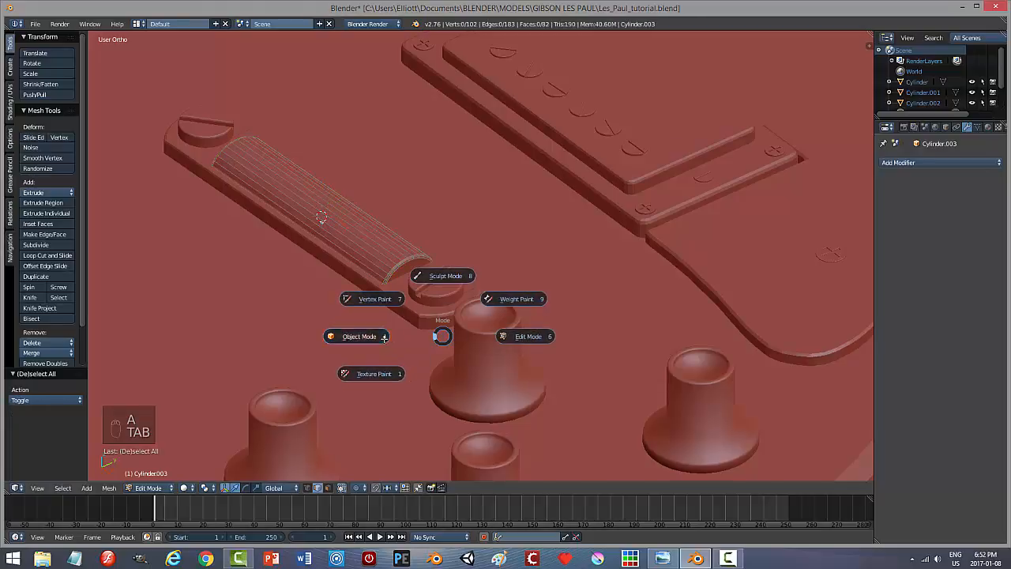
click(412, 330)
Try to raise the bevelled half cylinder along Z above the tailpiece plate.
scroll(424, 351, up, 2)
middle_drag(424, 354, 394, 296)
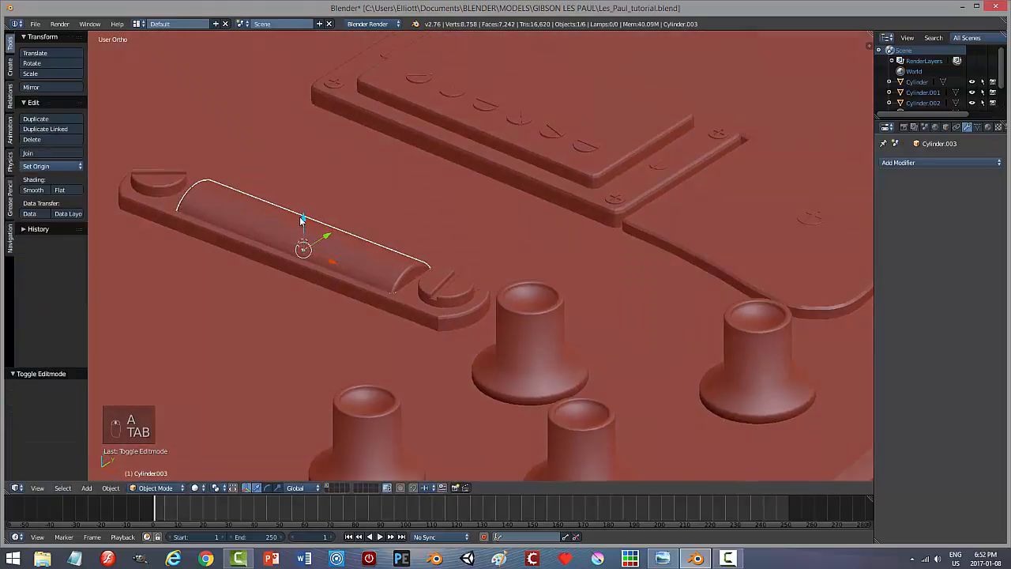
drag(302, 220, 303, 155)
middle_drag(352, 207, 334, 188)
key(ctrl+z)
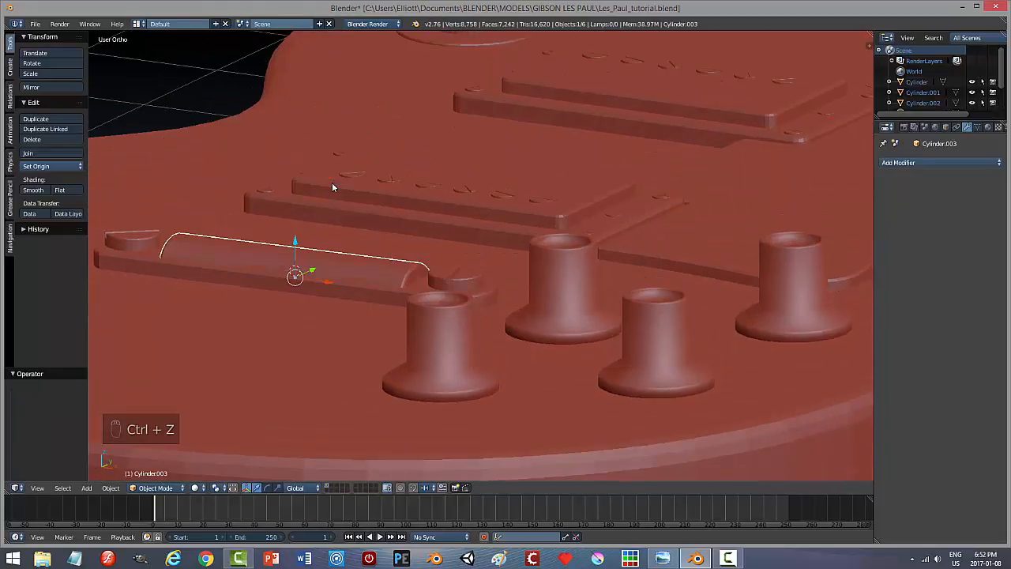
Deselect everything and save the Les_Paul_tutorial.blend file.
middle_drag(364, 225, 434, 257)
key(a)
key(ctrl+s)
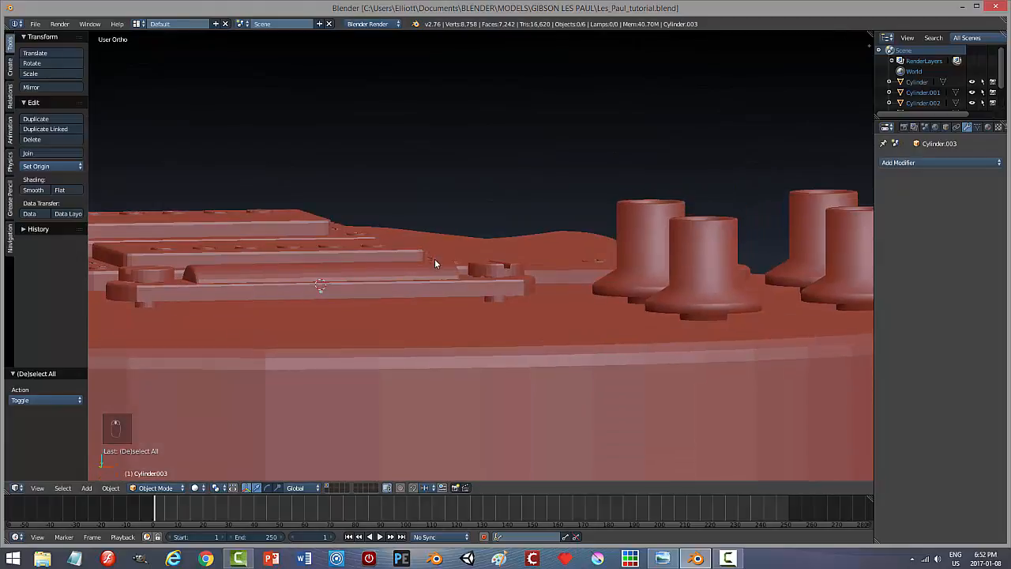
Move the tailpiece plate, half cylinder and both screws to layer 10, and display only that layer.
right_click(398, 293)
shift+right_click(346, 269)
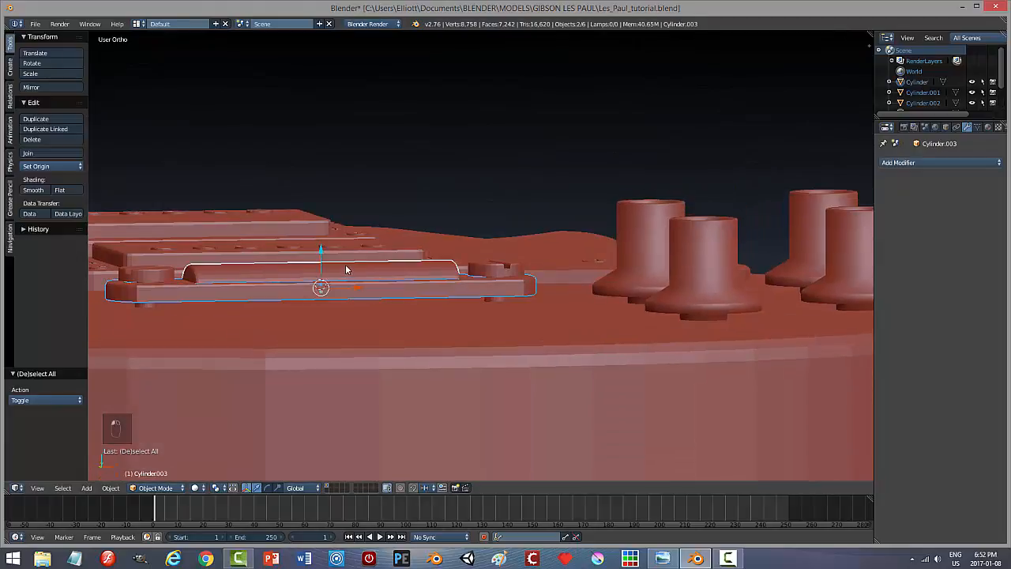
shift+right_click(485, 272)
shift+right_click(170, 277)
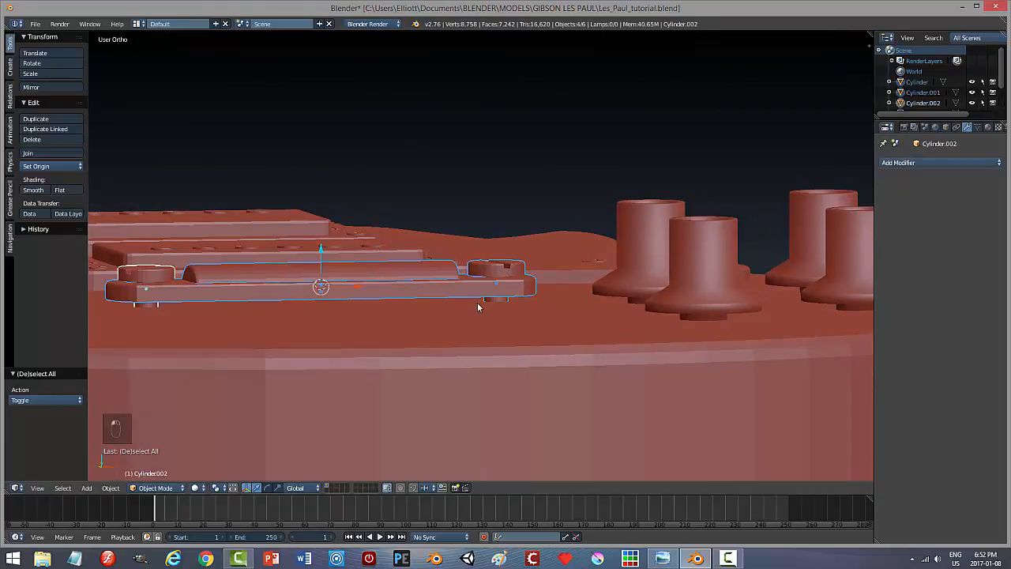
key(m)
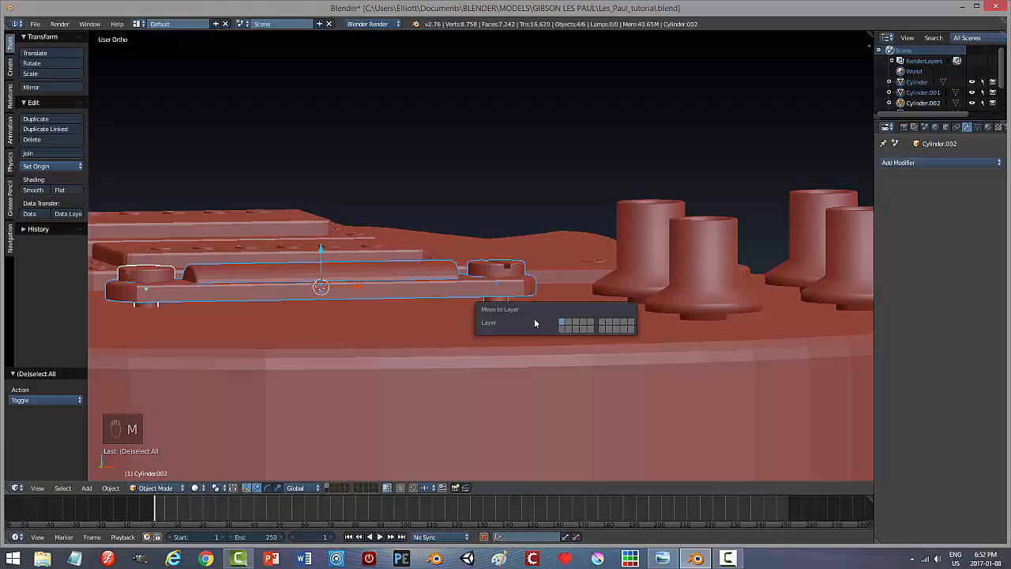
click(631, 324)
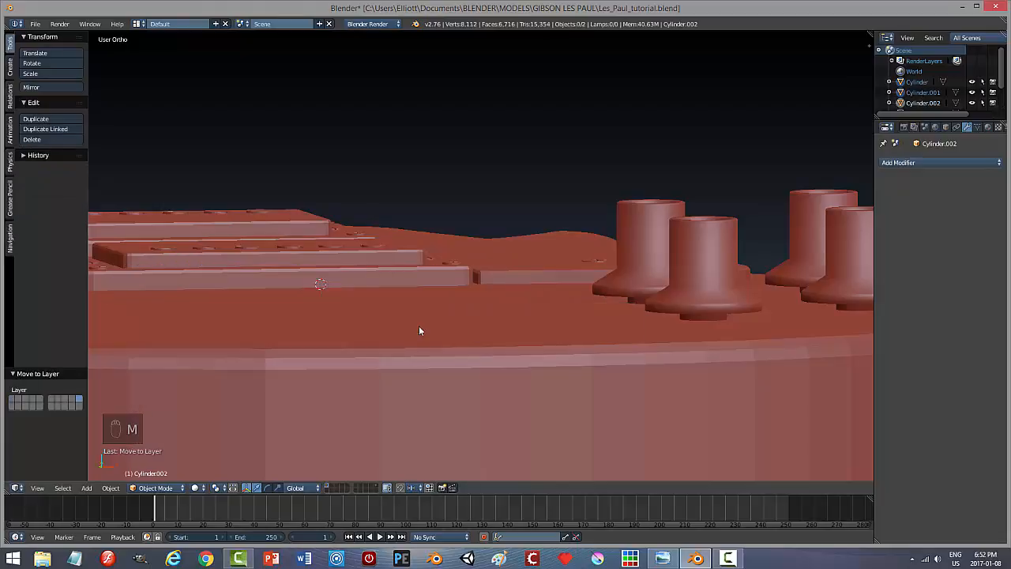
click(374, 490)
Select the tailpiece plate's underside face in face select mode and lower it about 0.065 along Z to thicken the plate.
middle_drag(500, 428, 384, 307)
right_click(380, 287)
mouse_move(485, 358)
middle_down()
mouse_move(428, 390)
mouse_move(458, 334)
mouse_move(491, 365)
middle_up()
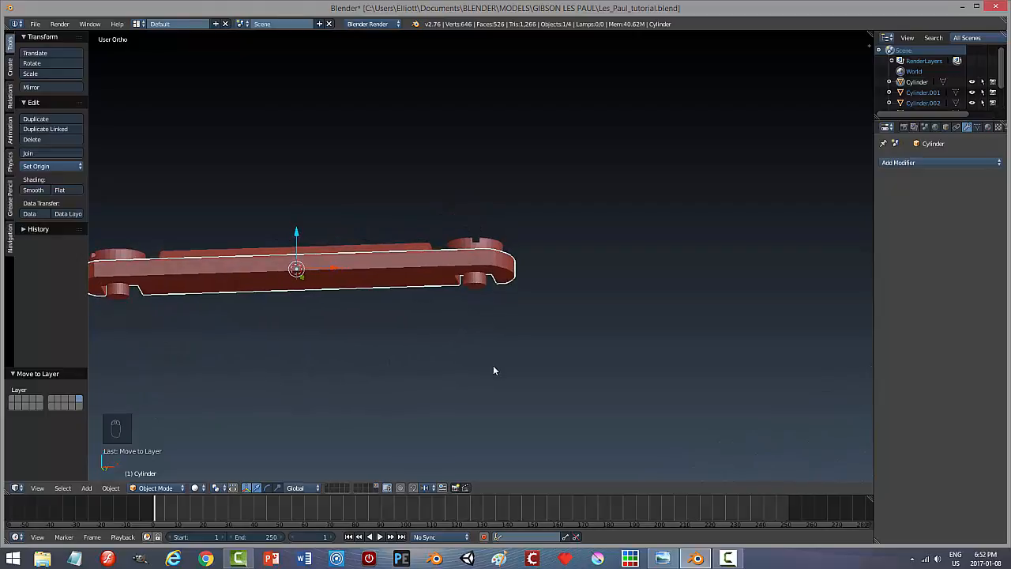
key(Tab)
middle_drag(426, 373, 390, 267)
key(ctrl+Tab)
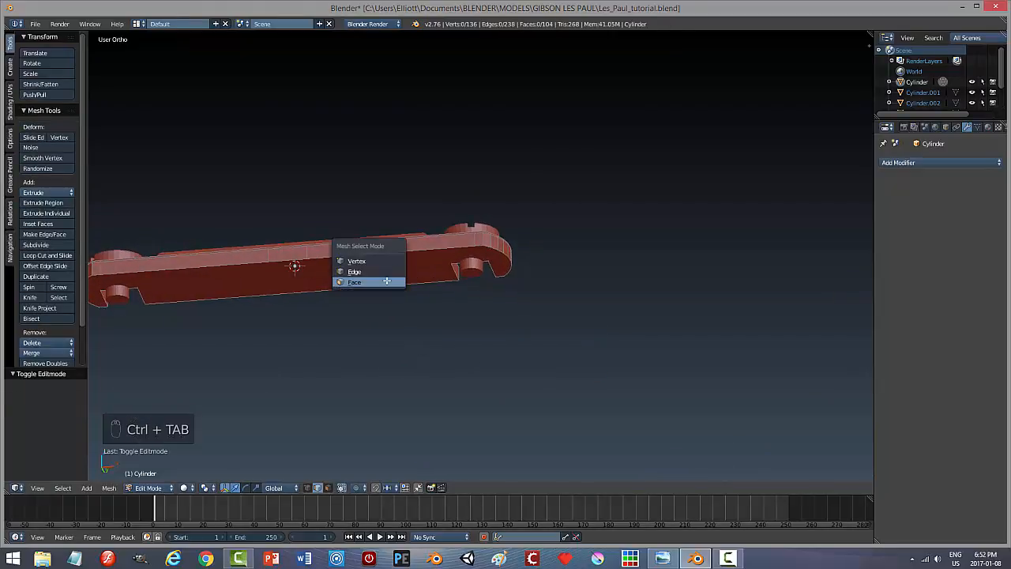
click(379, 278)
middle_drag(370, 334, 311, 303)
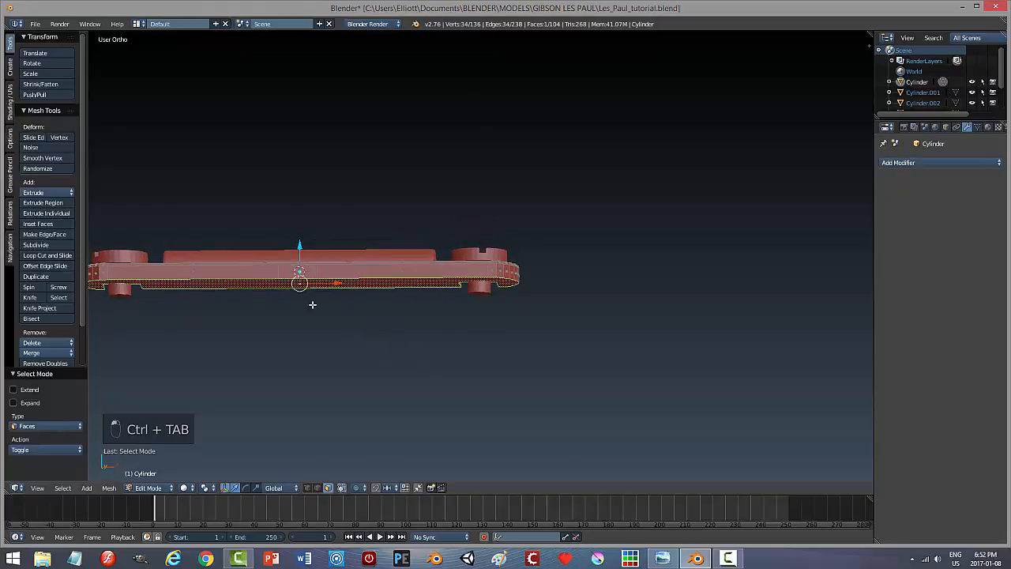
drag(301, 261, 304, 263)
middle_drag(498, 345, 471, 287)
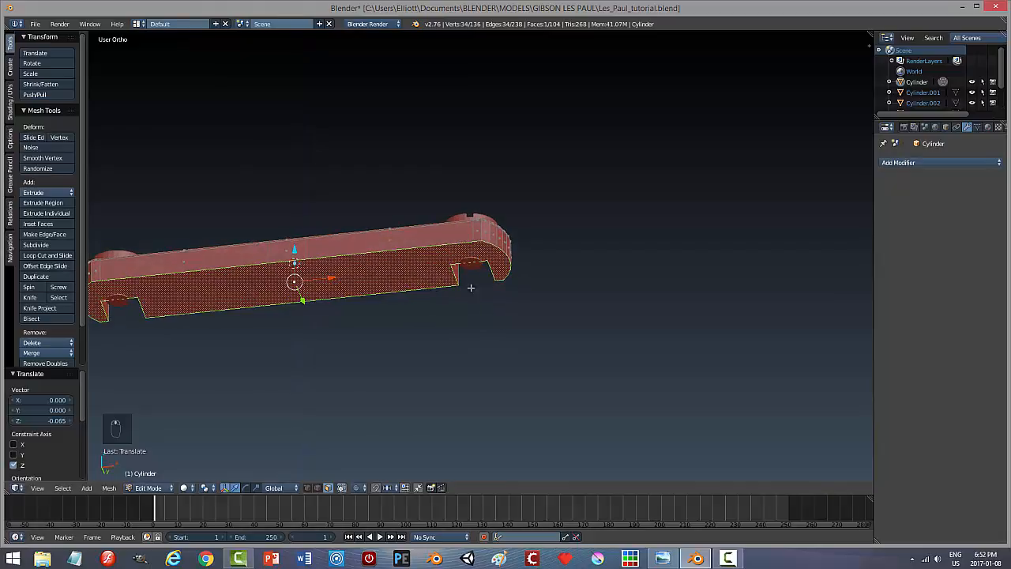
Deselect the tailpiece plate's underside face and return the plate to object mode.
key(a)
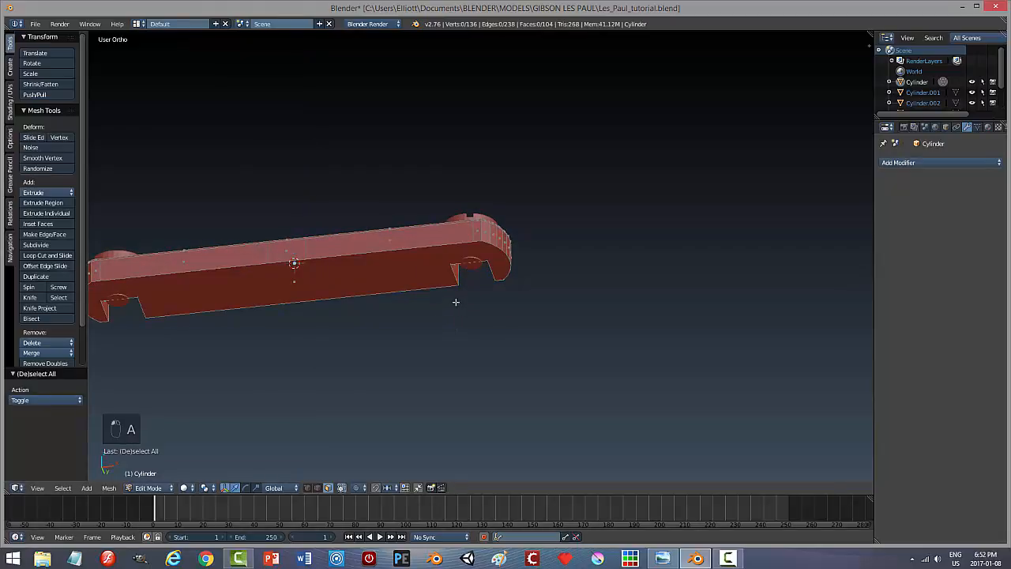
middle_drag(483, 317, 481, 360)
key(a)
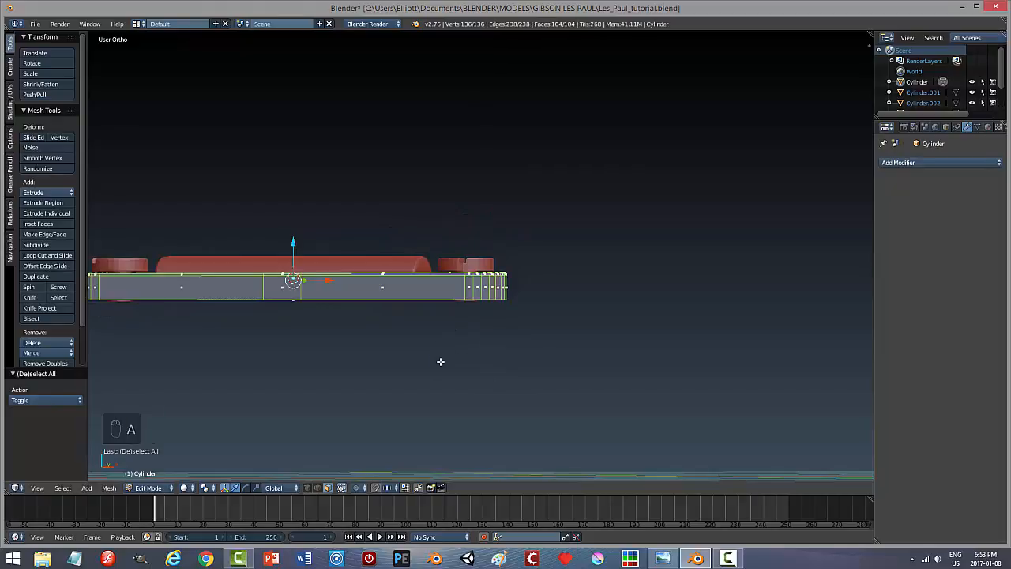
key(Tab)
middle_drag(479, 366, 455, 360)
Join the two tailpiece screws into one object and set its origin to the geometry.
right_click(465, 257)
key(Tab)
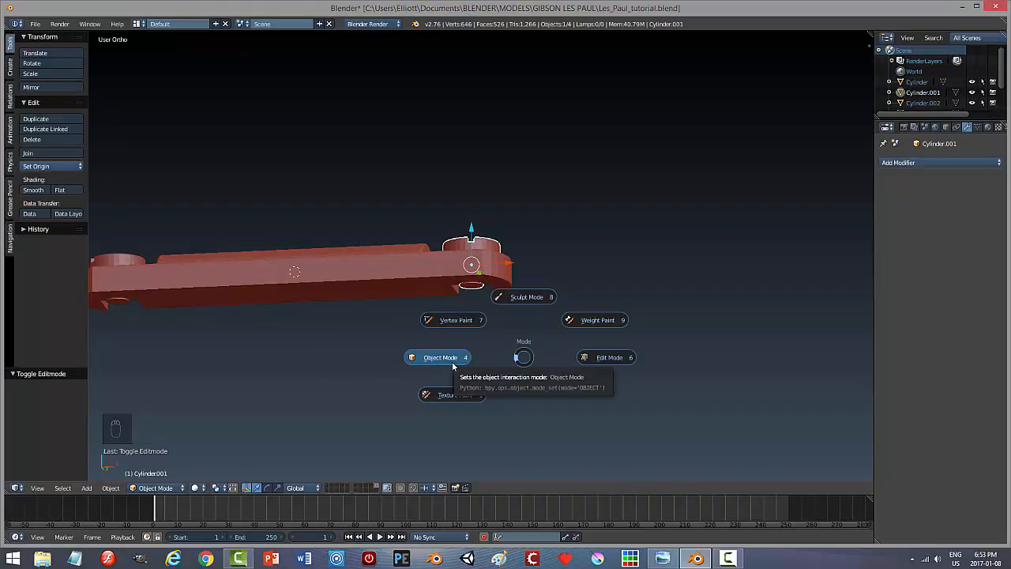
click(118, 258)
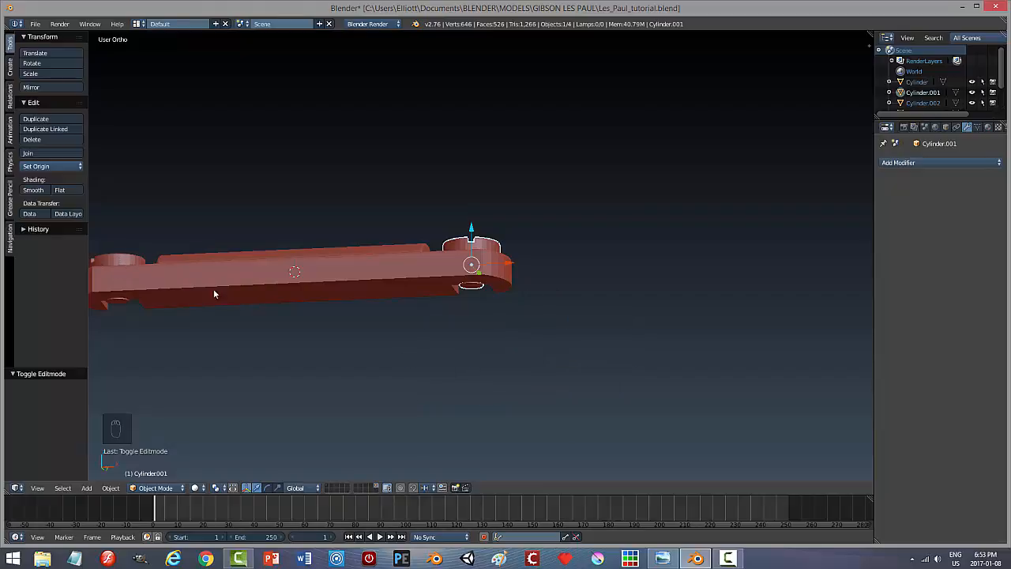
shift+right_click(125, 259)
middle_drag(176, 287, 389, 361)
key(ctrl+j)
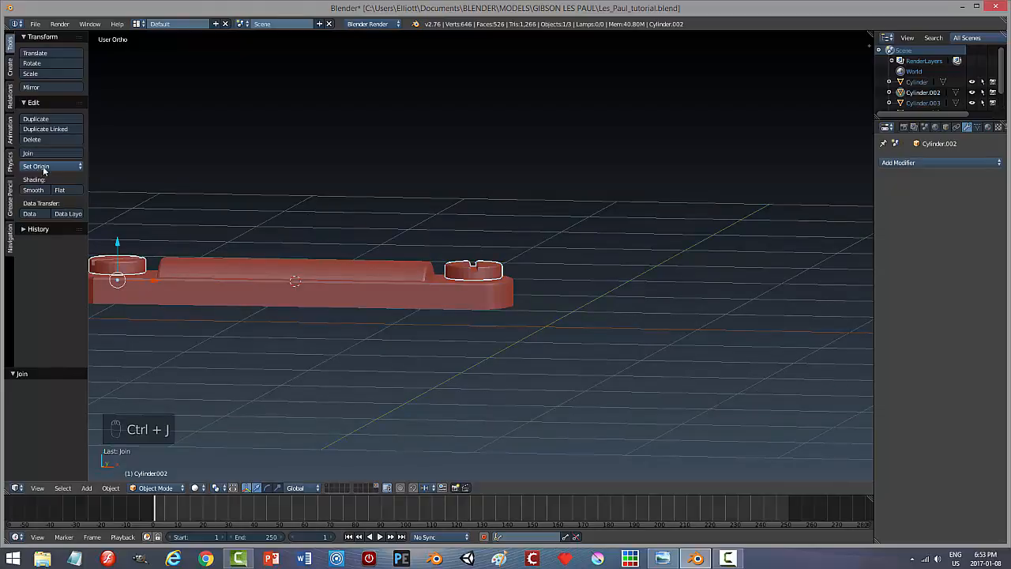
click(44, 167)
click(79, 188)
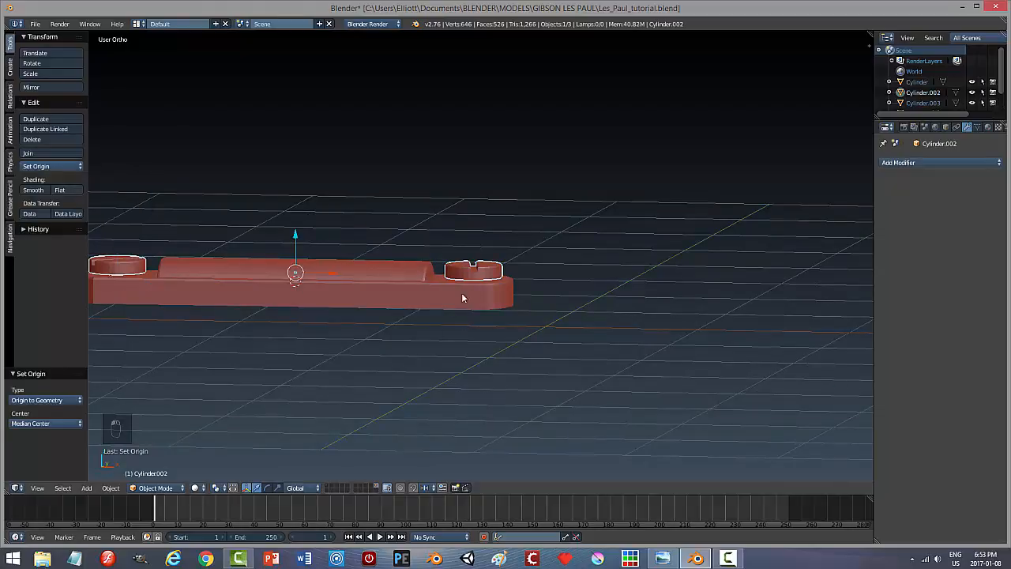
Lower the bottom faces of both screws about 0.105 along Z in edit mode, deselect them and return to object mode.
middle_drag(480, 360, 487, 291)
key(Tab)
click(561, 339)
right_click(473, 267)
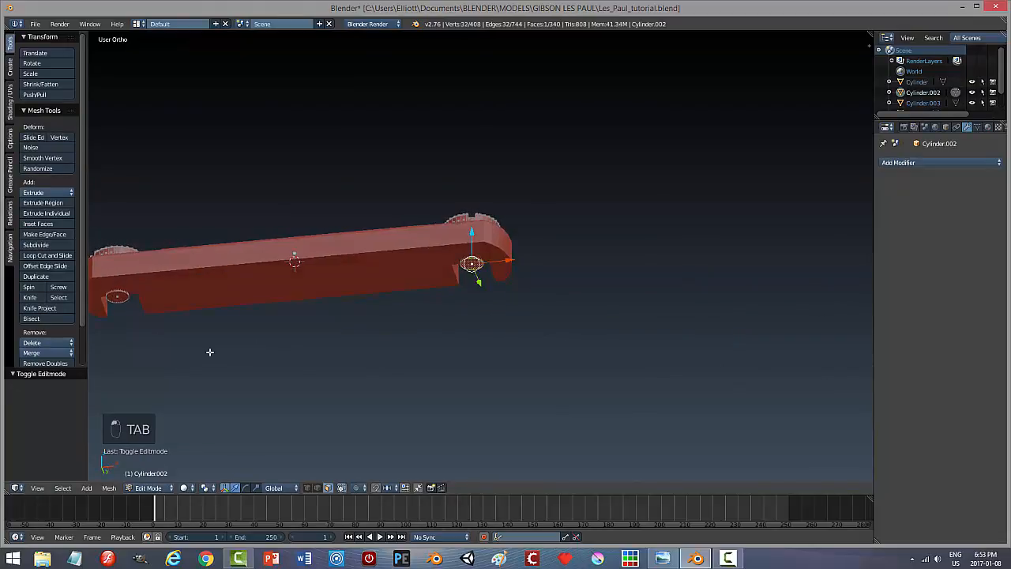
shift+right_click(127, 304)
middle_drag(241, 334, 255, 356)
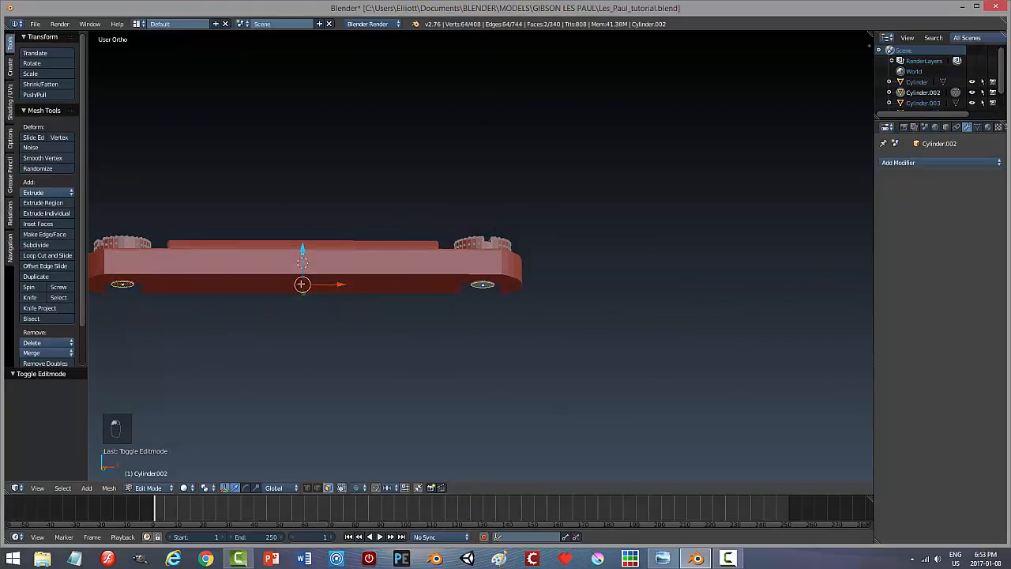
drag(303, 250, 304, 268)
middle_drag(371, 357, 370, 386)
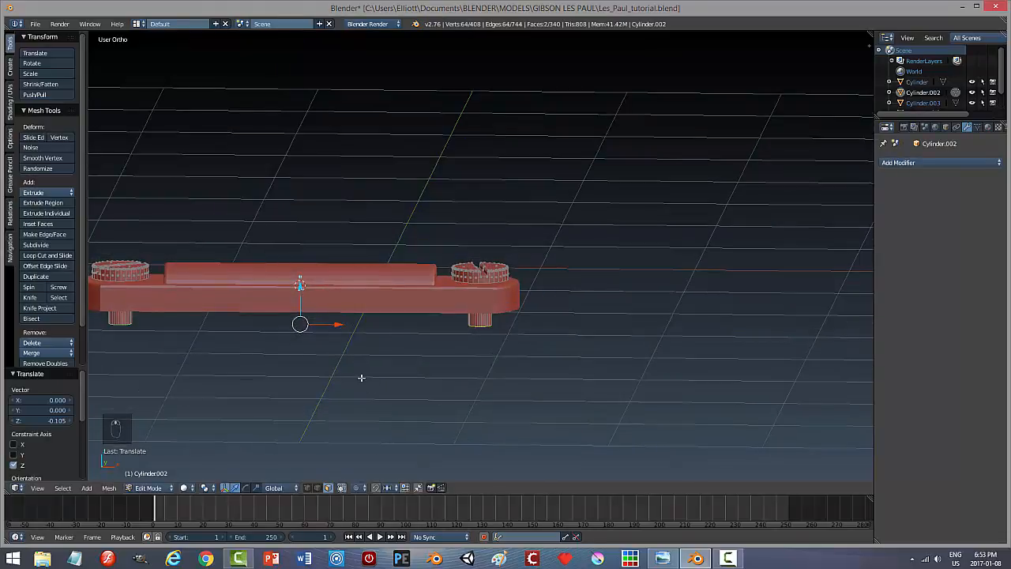
key(a)
key(Tab)
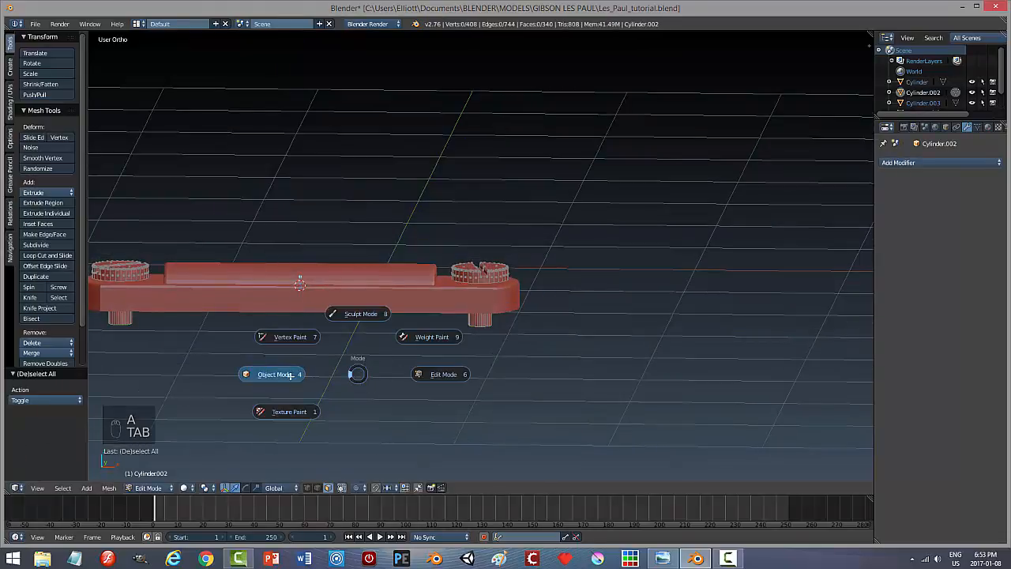
Join the screws, tailpiece plate and half cylinder into a single object.
middle_drag(374, 414, 394, 414)
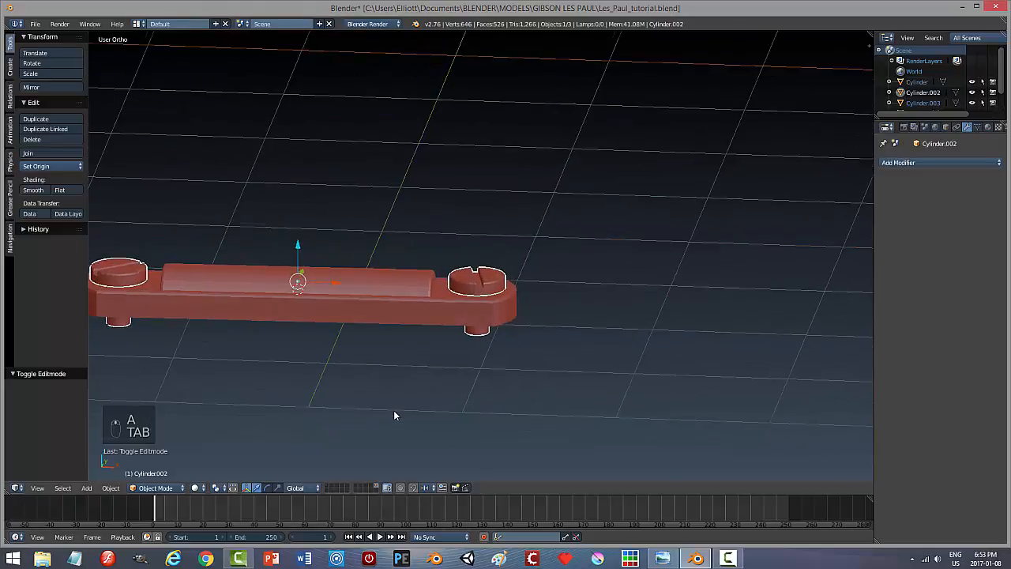
shift+right_click(398, 312)
shift+right_click(404, 285)
key(ctrl+j)
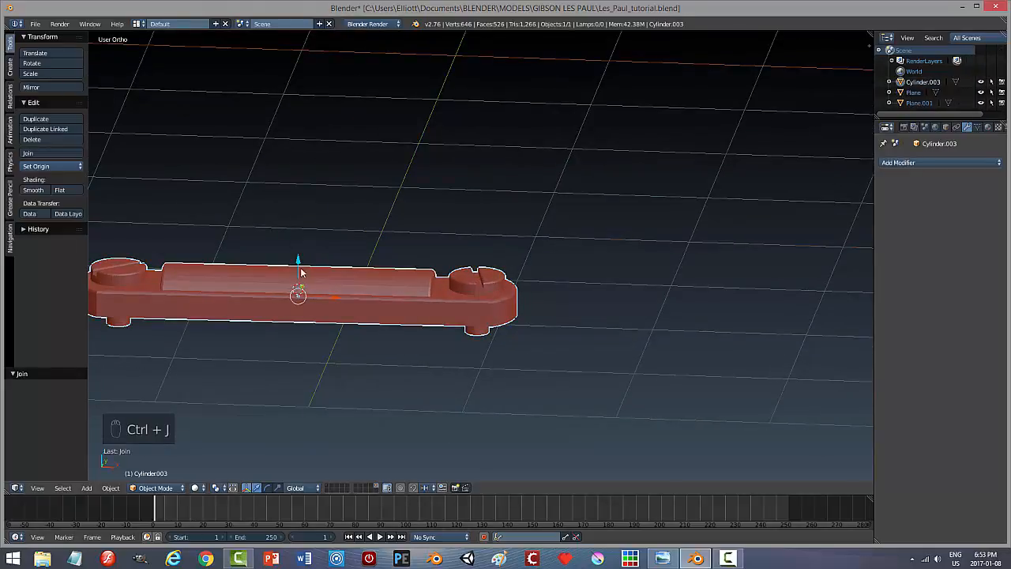
Move the joined tailpiece to layer 1 and display that layer.
drag(301, 269, 305, 257)
key(ctrl+z)
key(m)
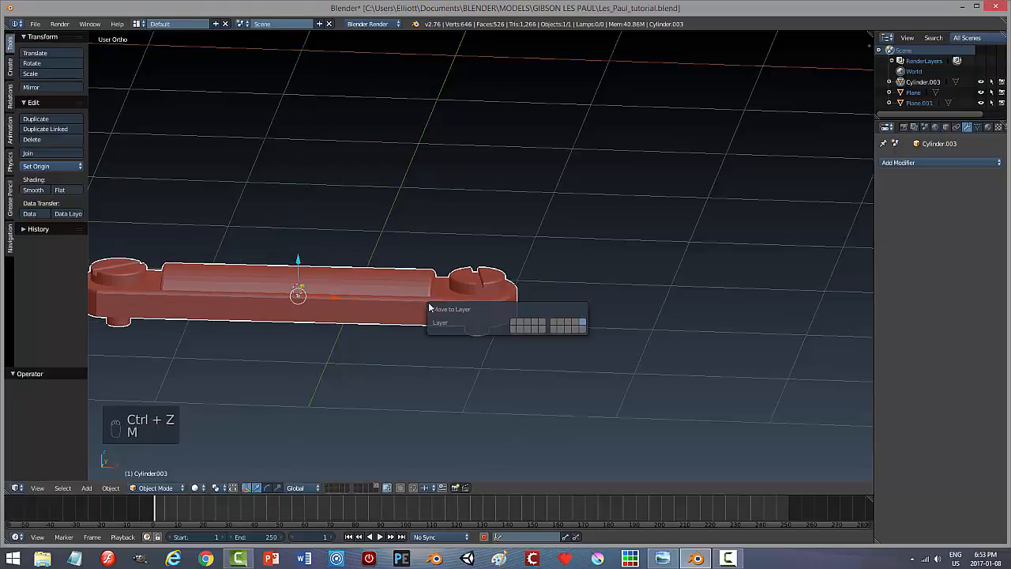
click(514, 325)
click(328, 487)
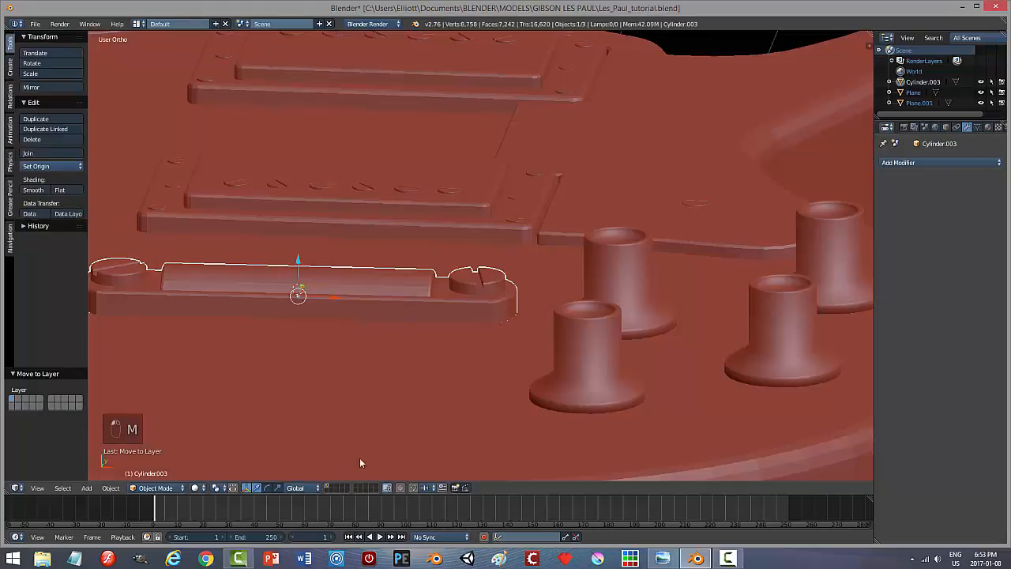
Raise the tailpiece about 0.046 along Z above the guitar body and nudge it slightly higher.
key(g)
key(z)
click(298, 256)
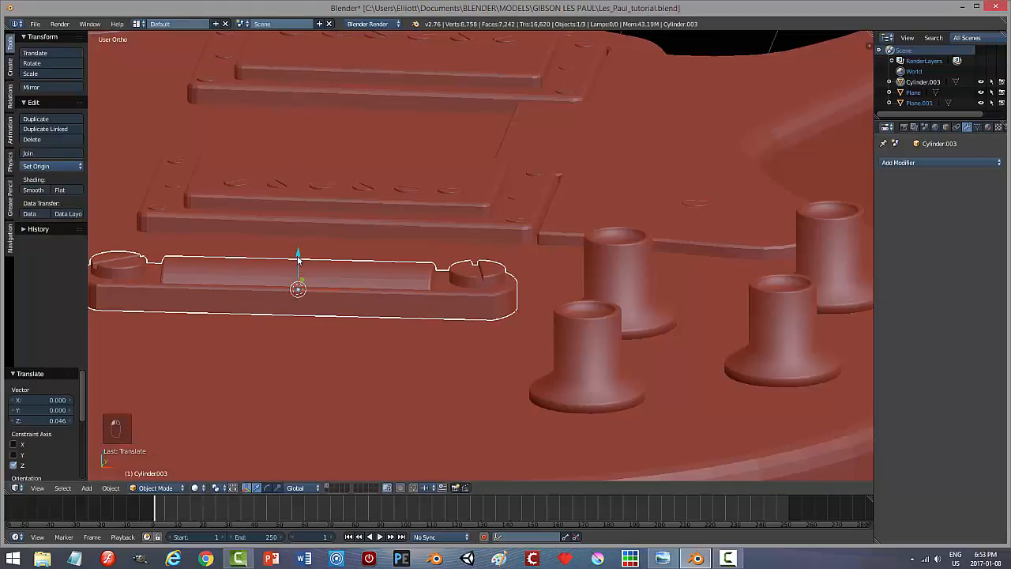
middle_drag(298, 255, 364, 328)
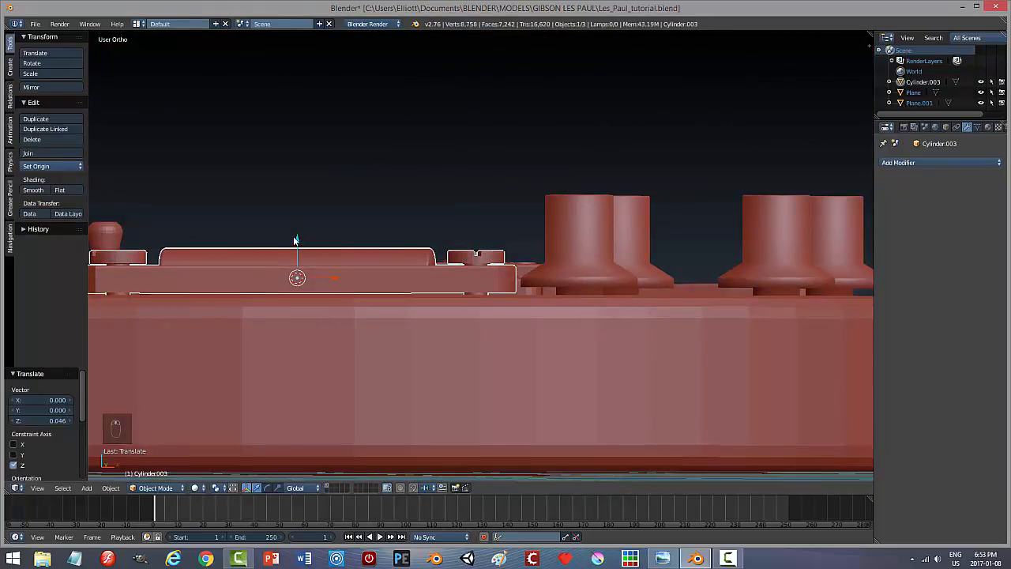
drag(297, 241, 297, 238)
middle_drag(379, 289, 380, 290)
Deselect everything and save over the Les_Paul_tutorial.blend file.
key(a)
middle_drag(449, 304, 416, 390)
key(ctrl+s)
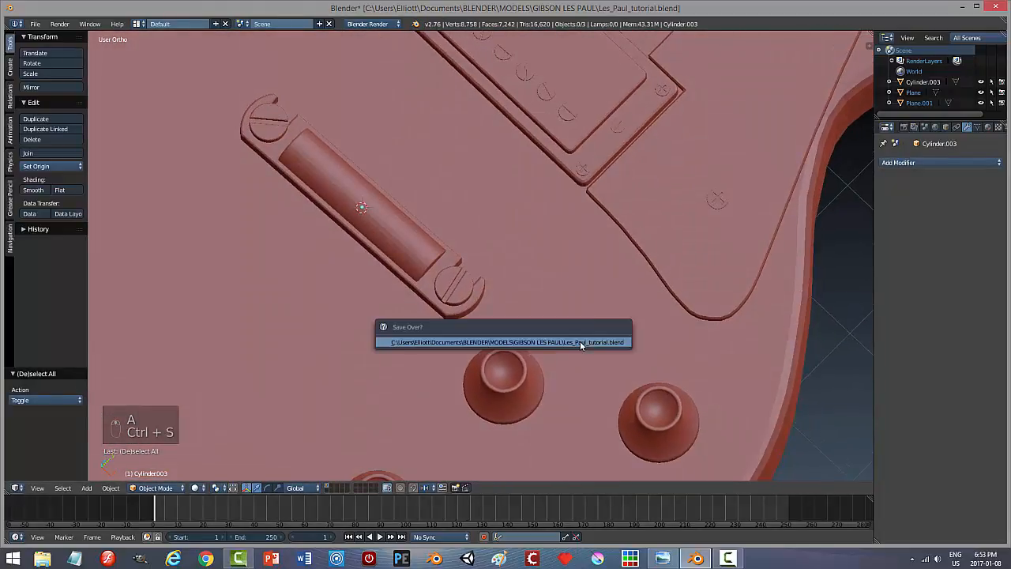
click(580, 340)
scroll(597, 345, down, 5)
mouse_move(598, 345)
middle_down()
mouse_move(592, 359)
mouse_move(534, 310)
mouse_move(552, 300)
mouse_move(600, 324)
mouse_move(599, 340)
middle_up()
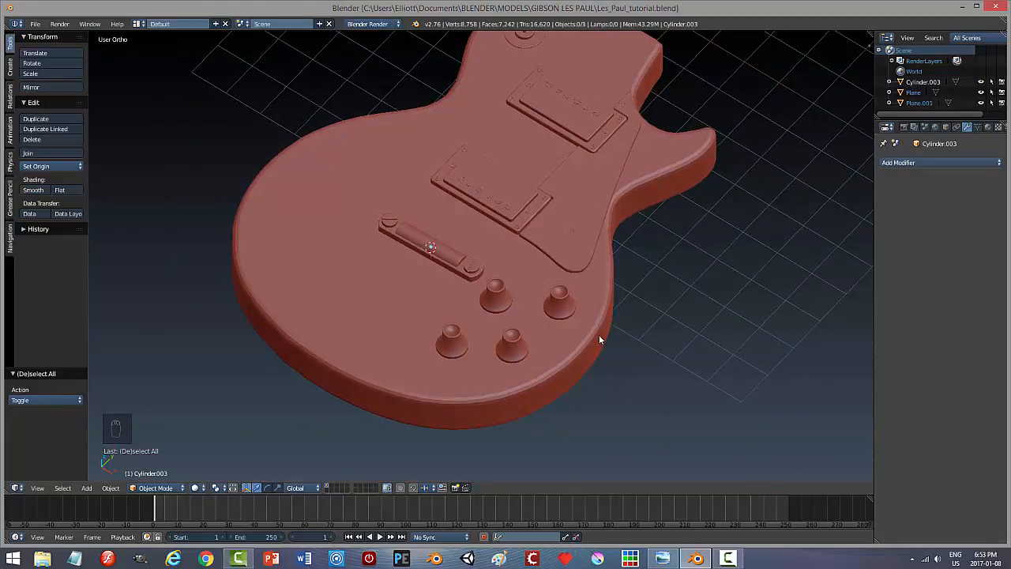
mouse_move(837, 533)
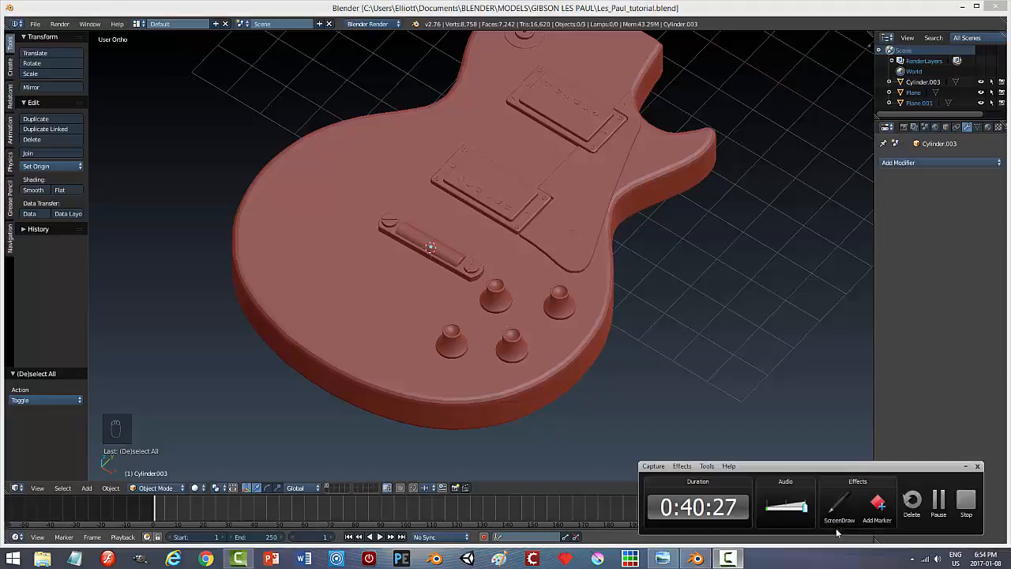
click(963, 466)
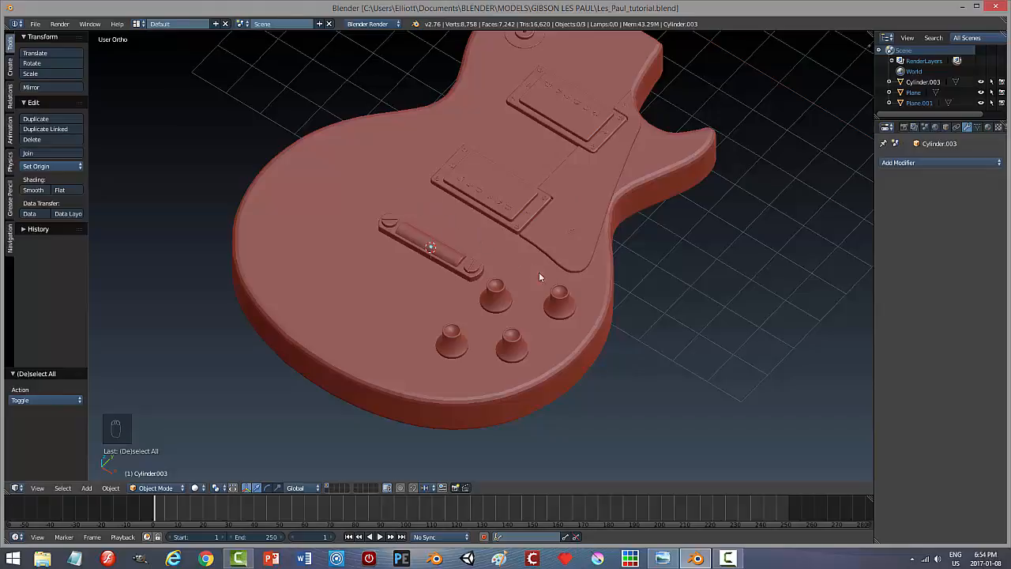
Select the guitar body and set its origin to the geometry.
middle_drag(617, 358, 297, 374)
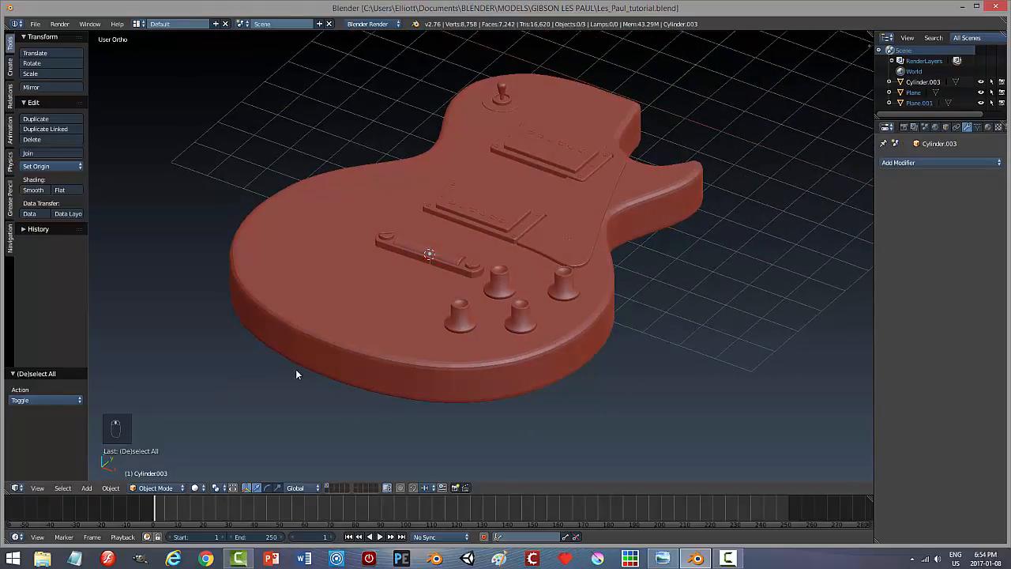
middle_drag(443, 377, 608, 332)
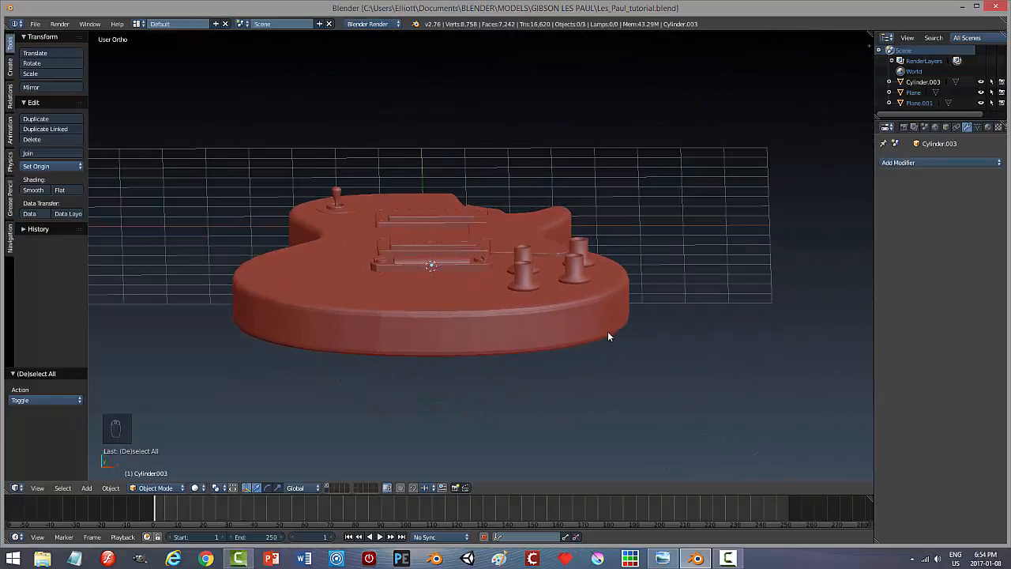
middle_drag(550, 357, 464, 339)
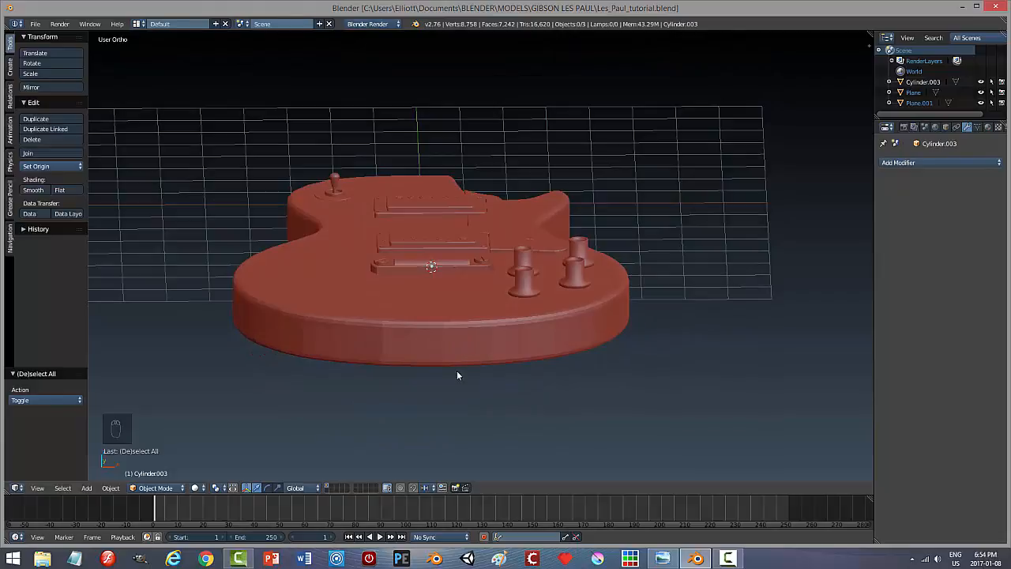
right_click(447, 348)
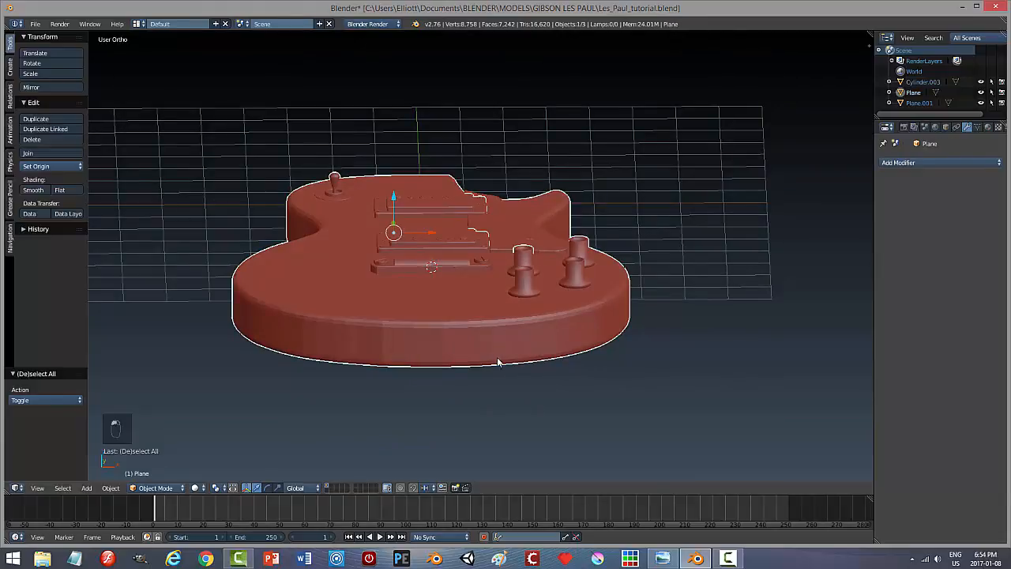
middle_drag(498, 362, 494, 390)
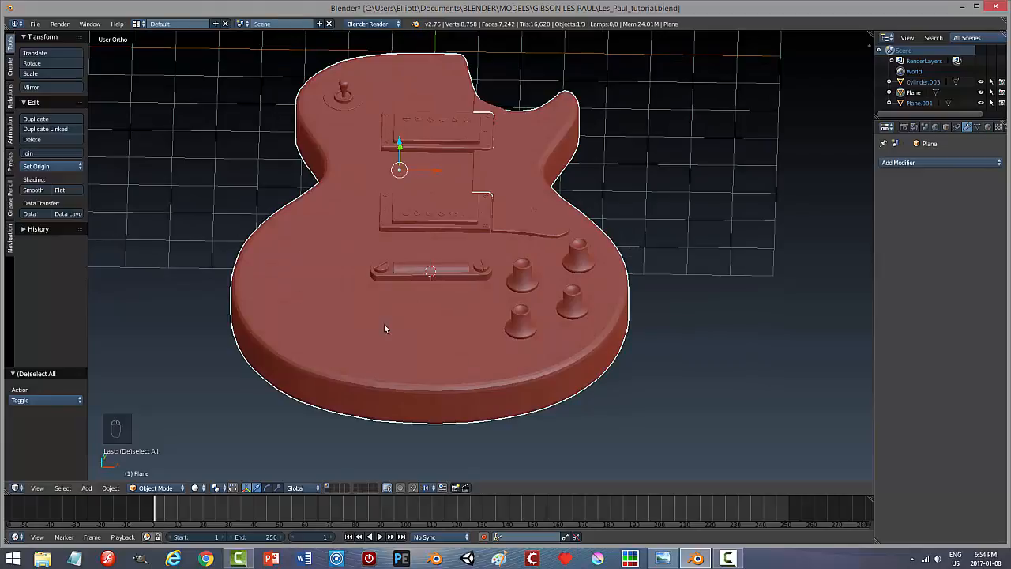
click(70, 168)
click(48, 181)
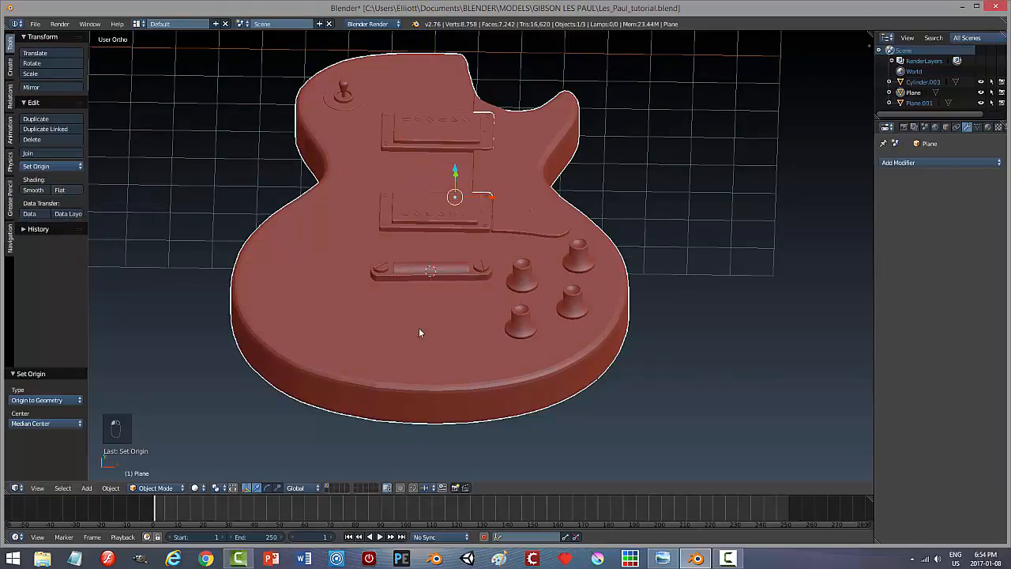
Add a mesh cylinder at the 3D cursor and rotate it 90 degrees about the X axis.
middle_drag(430, 326, 503, 303)
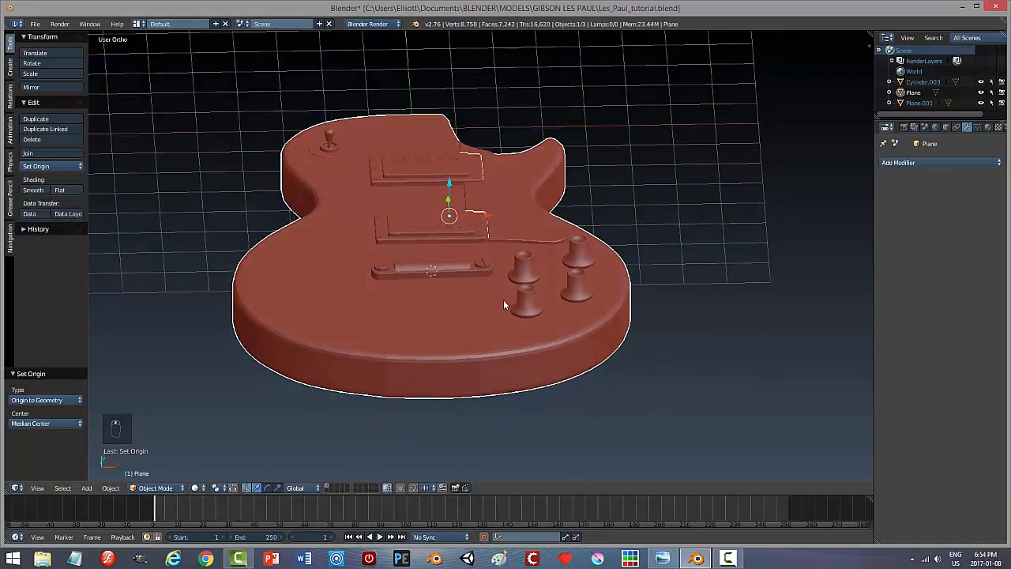
key(shift+a)
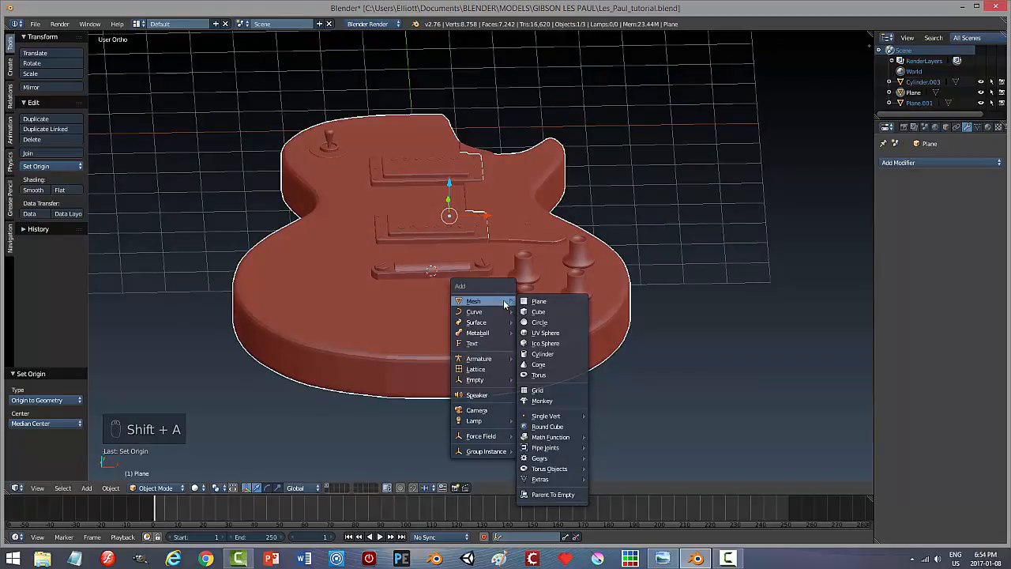
click(543, 354)
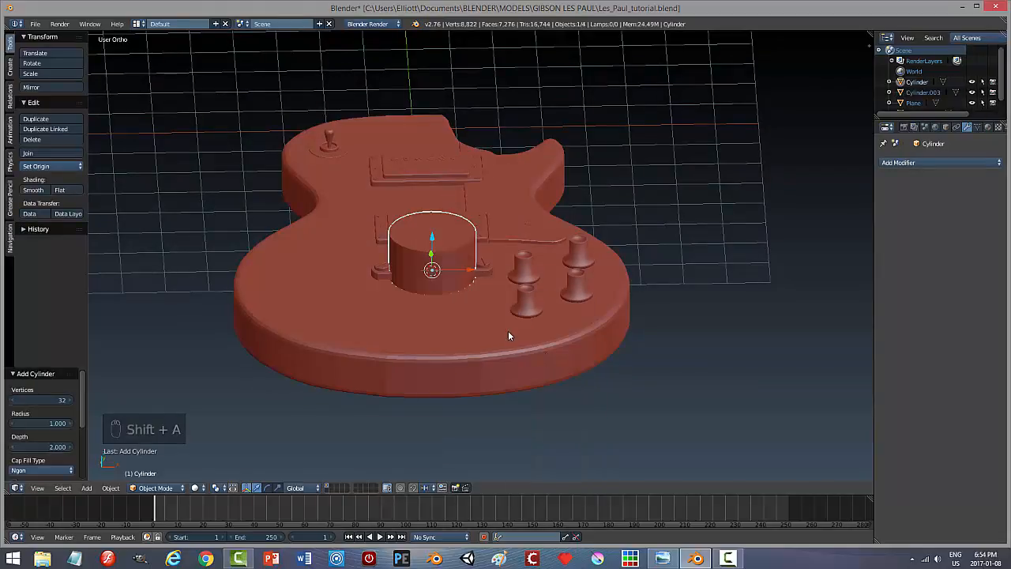
mouse_move(508, 330)
middle_down()
mouse_move(425, 350)
mouse_move(497, 345)
middle_up()
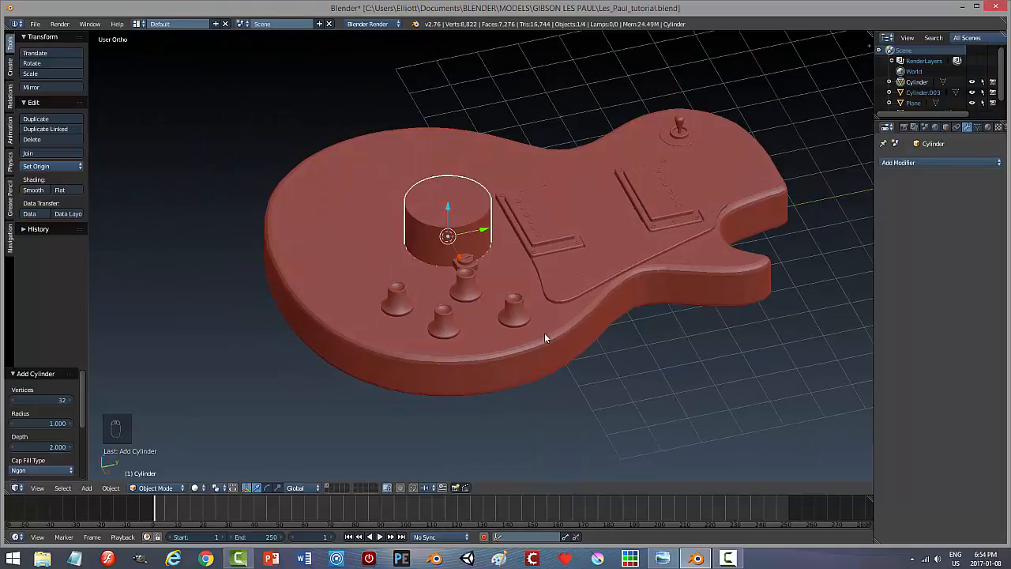
key(r)
key(z)
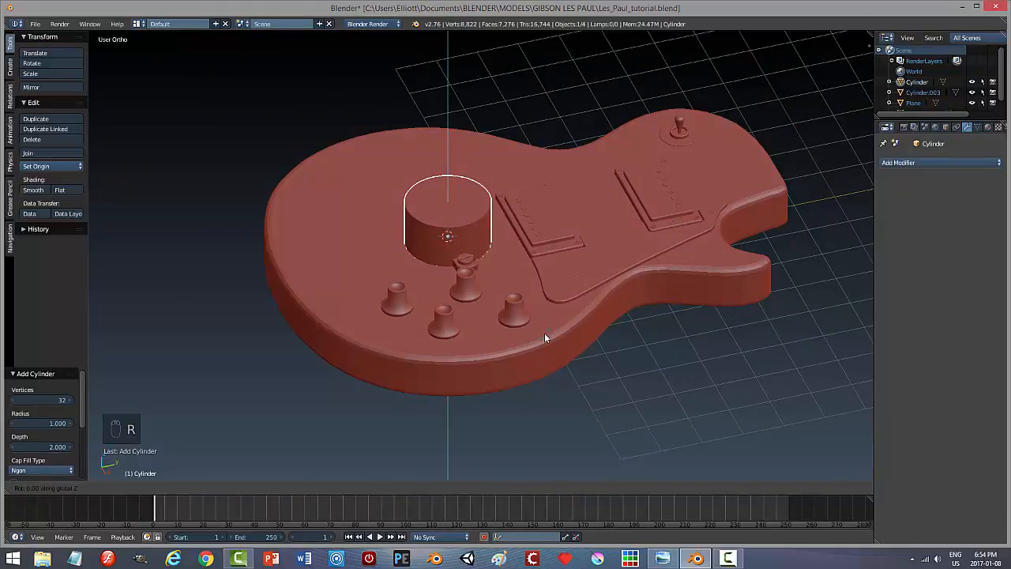
key(r)
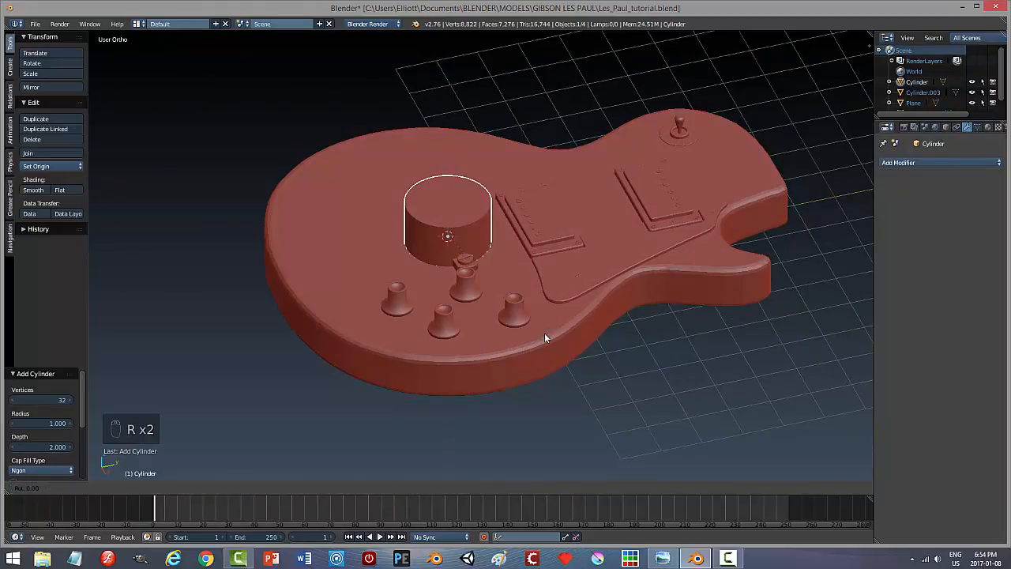
text(x90)
key(Return)
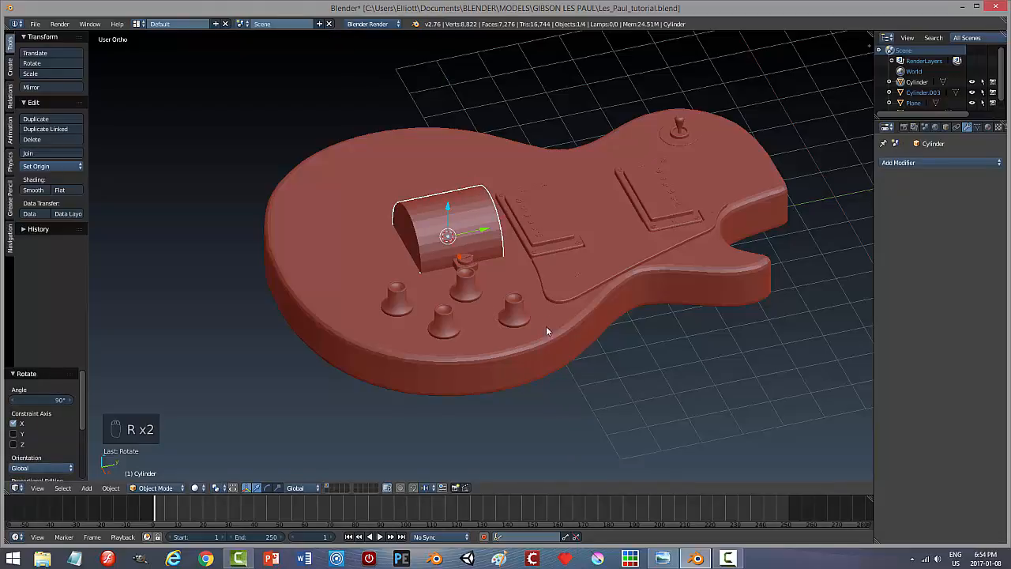
Move the cylinder about -5.374 along Y to the body's lower end and scale it to about 0.241.
drag(487, 233, 266, 275)
middle_drag(306, 337, 350, 327)
key(s)
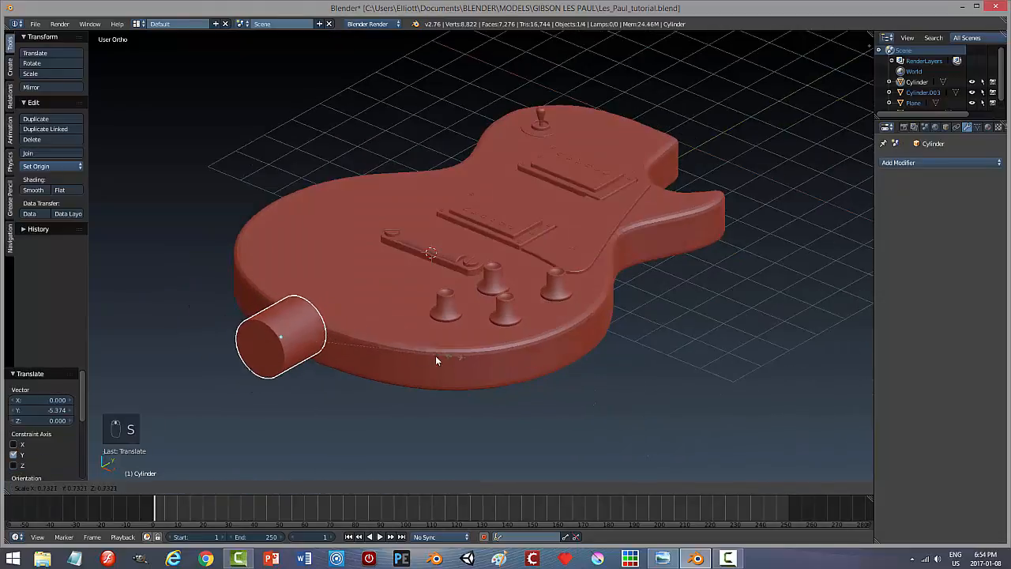
click(339, 349)
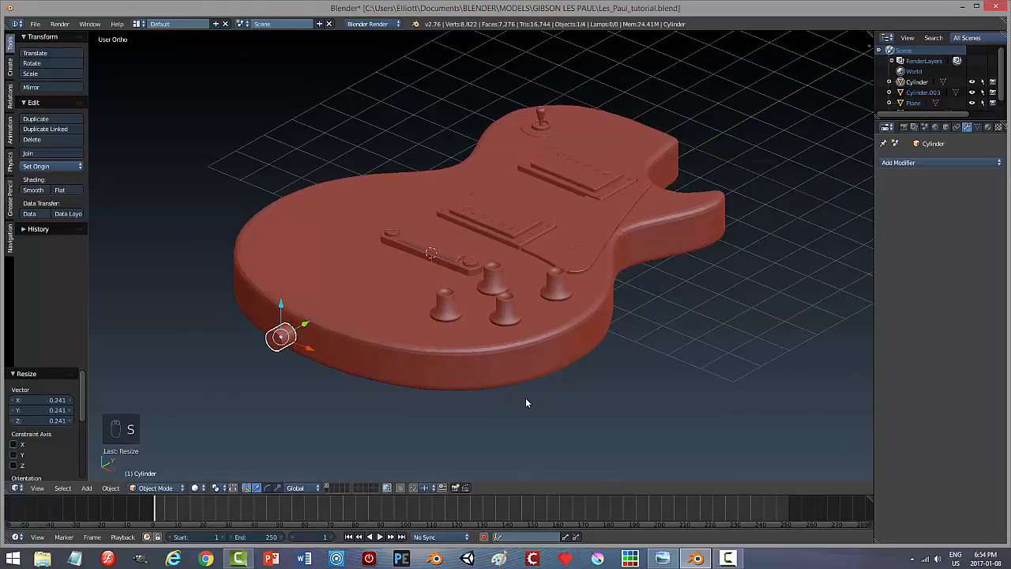
key(KP_7)
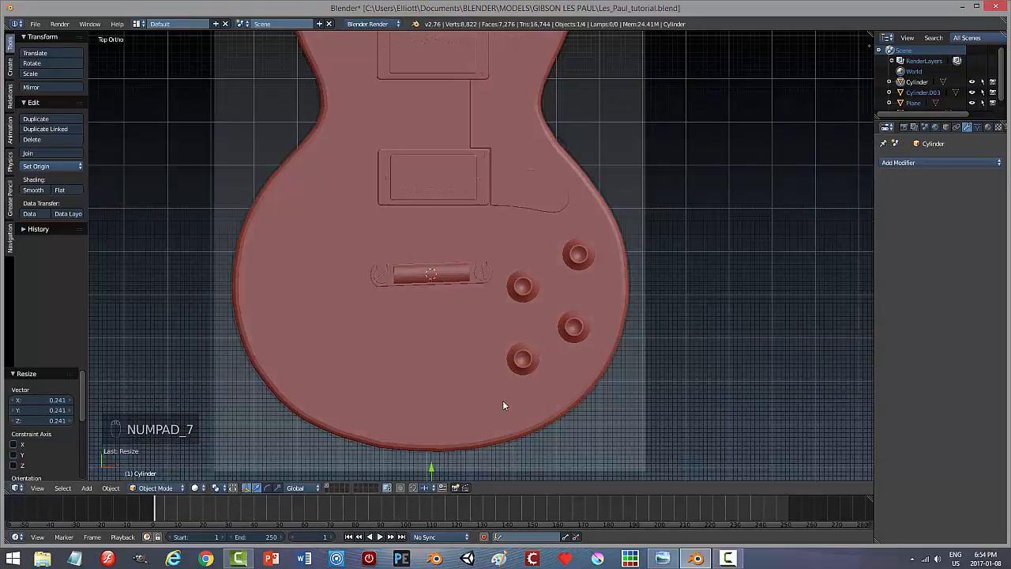
key(x)
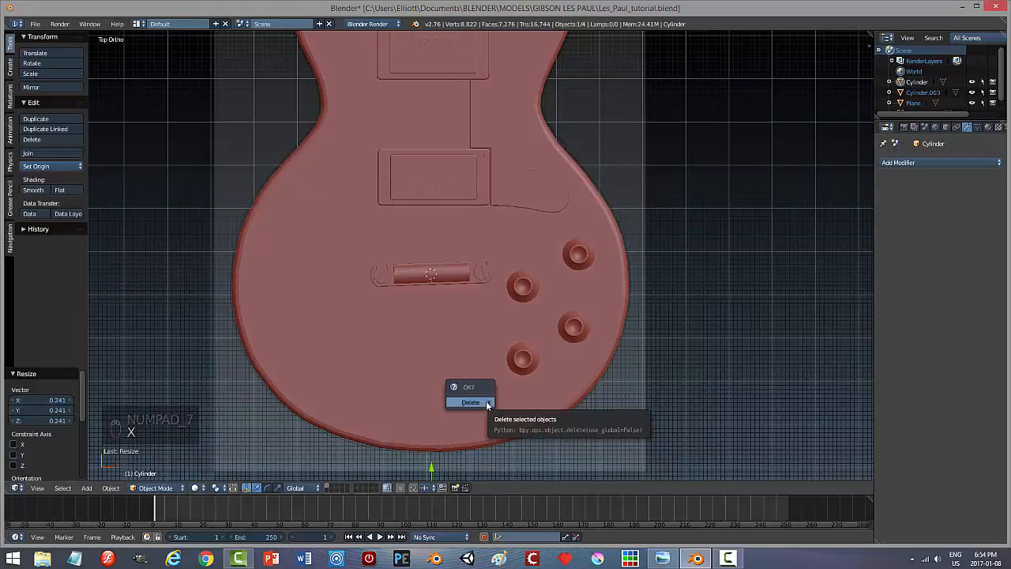
key(z)
click(556, 404)
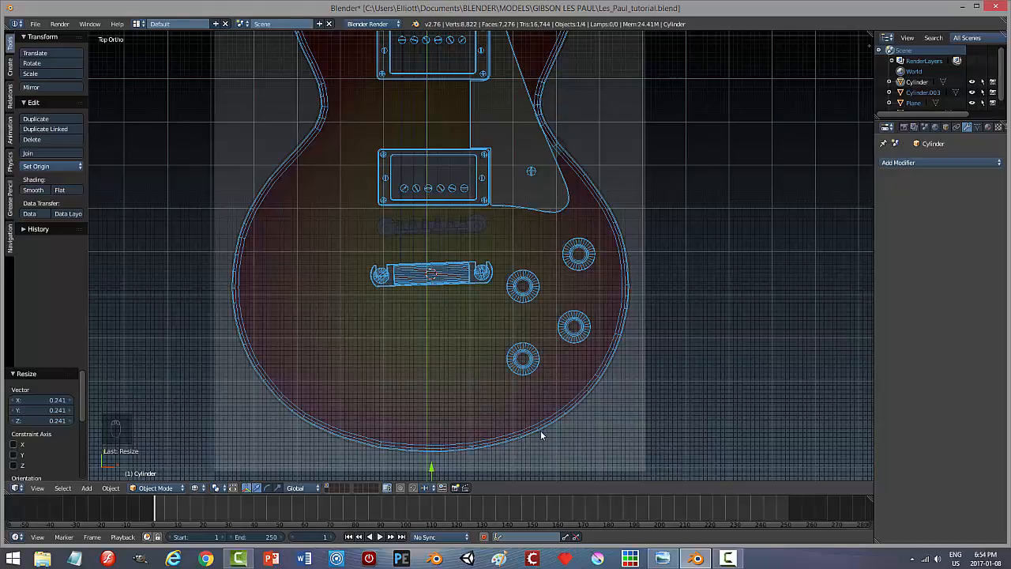
key(z)
click(551, 470)
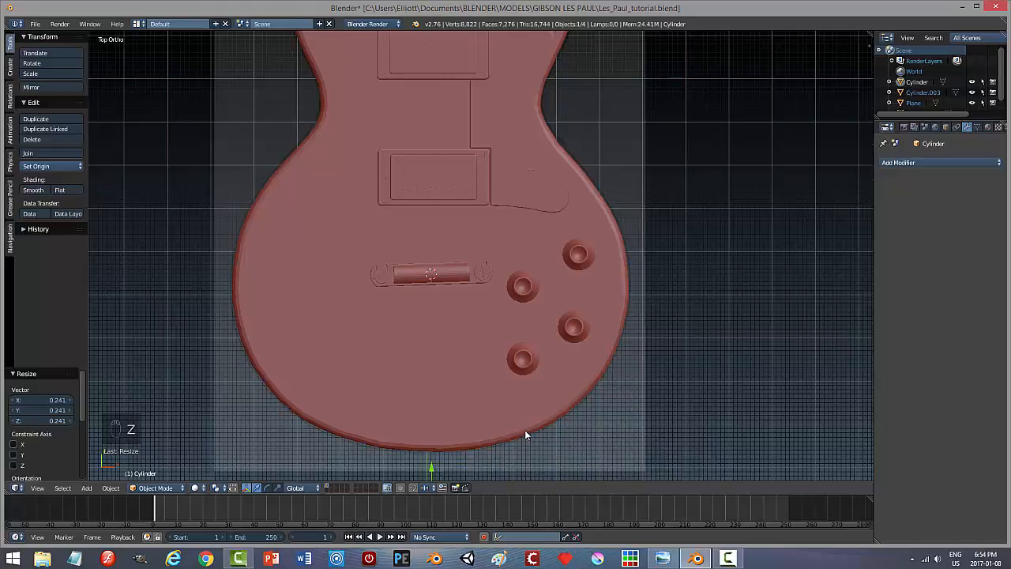
Move the cylinder about 1.112 along Y and about -0.677 along Z onto the side of the body's lower end.
scroll(524, 430, down, 1)
drag(444, 432, 442, 387)
middle_drag(562, 445, 498, 303)
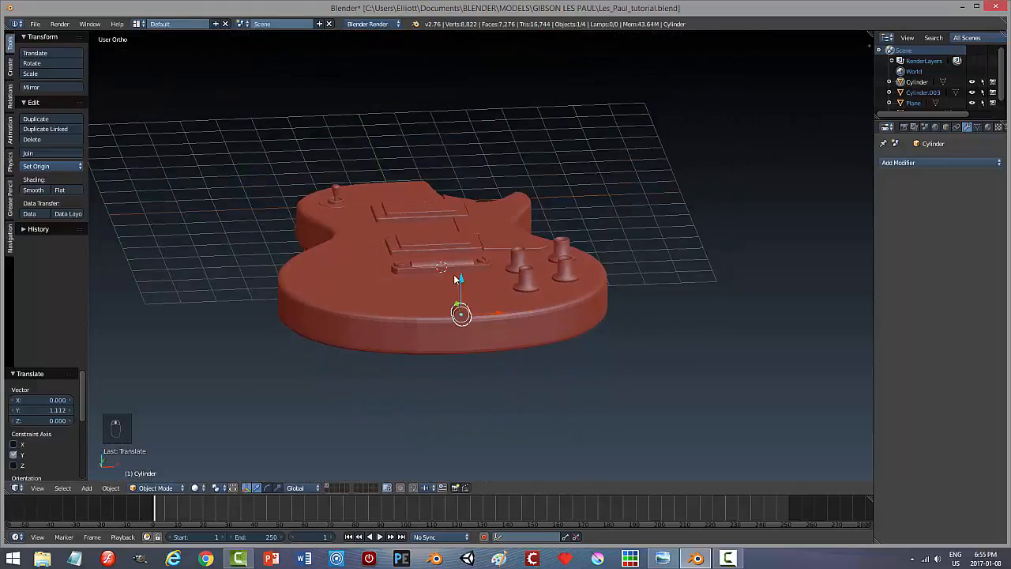
drag(455, 279, 462, 307)
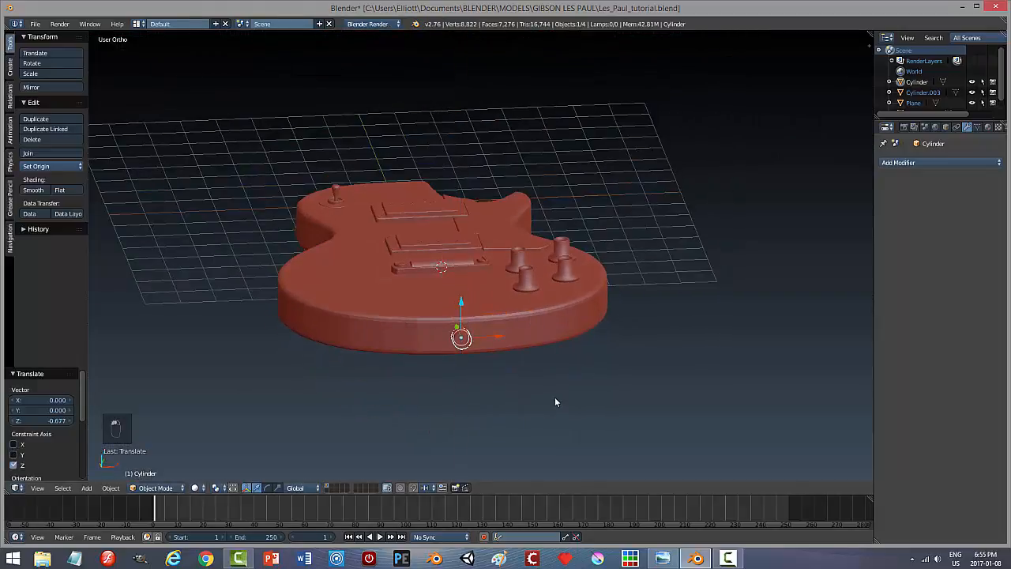
Scale the cylinder to about 0.5 and move it about 0.088 along Y into the body's side.
key(KP_2)
key(KP_3)
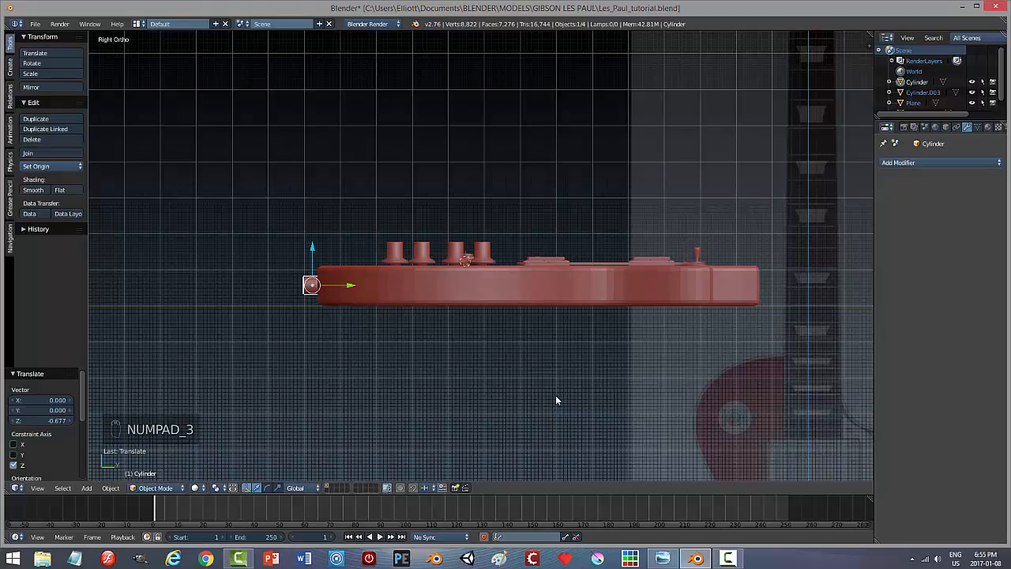
scroll(422, 352, up, 3)
shift+middle_drag(326, 351, 529, 387)
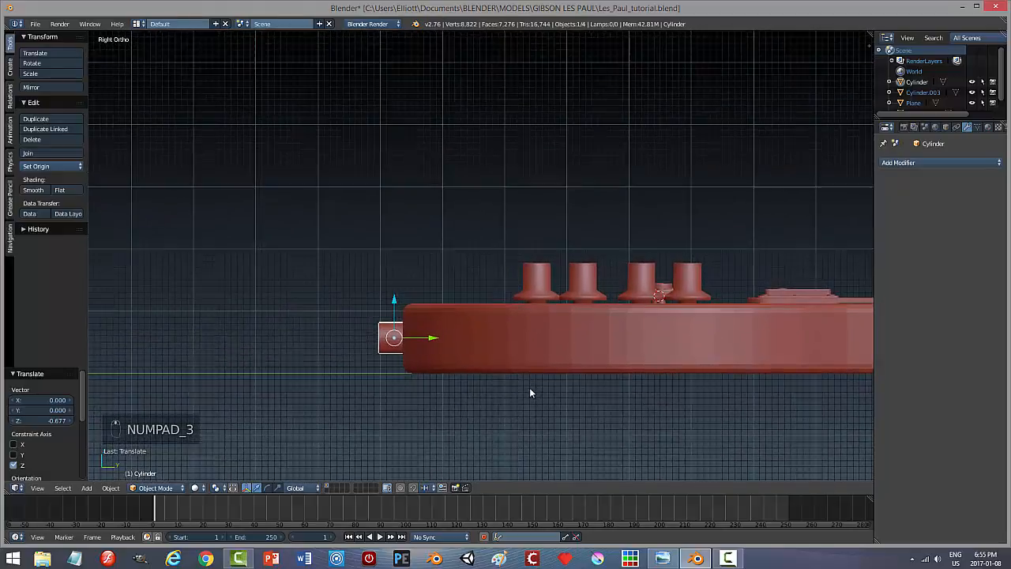
scroll(529, 392, up, 2)
key(s)
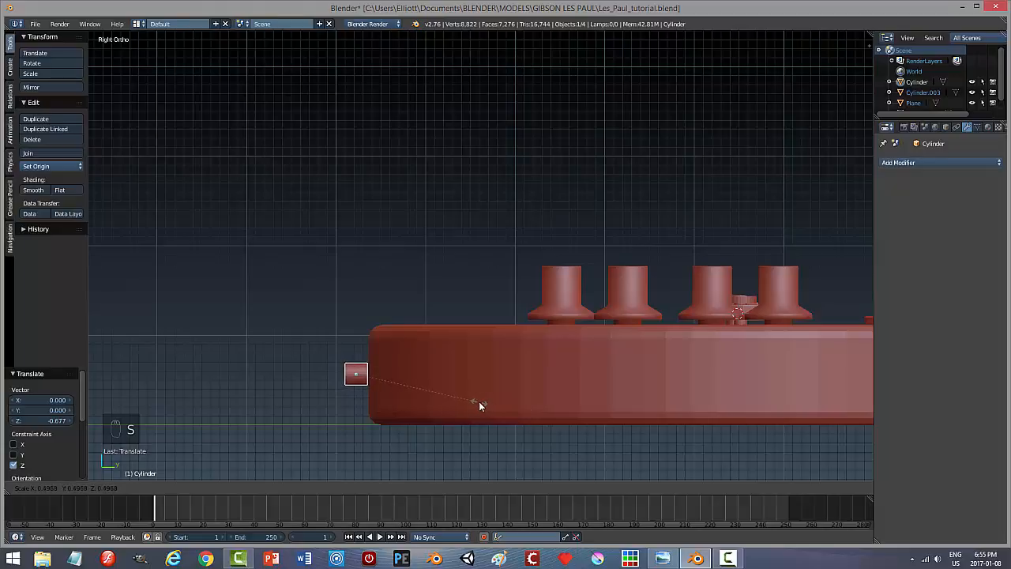
click(471, 397)
drag(395, 374, 403, 378)
middle_drag(445, 408, 582, 422)
scroll(574, 456, up, 3)
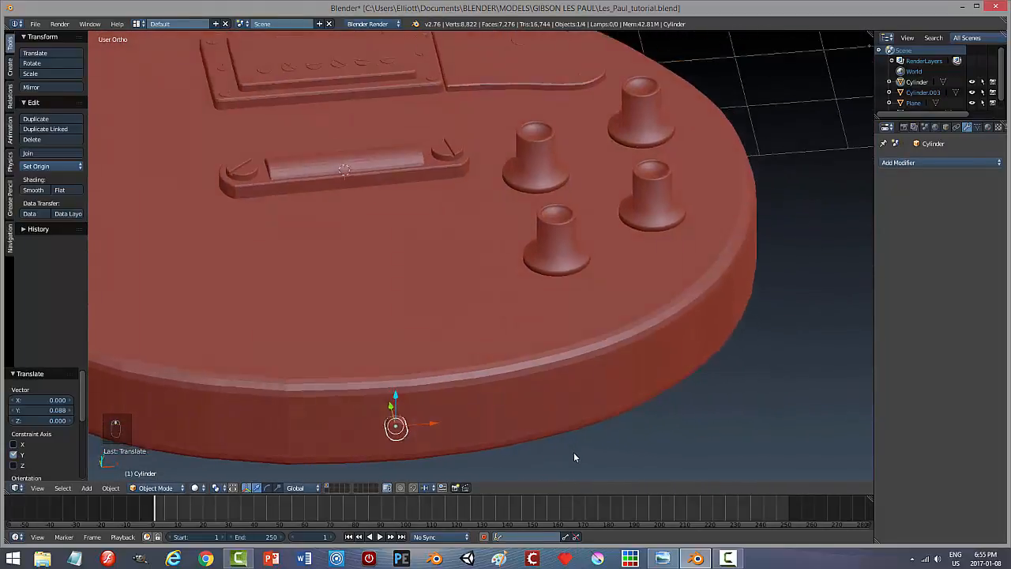
Move the cylinder about -0.171 along Y so it protrudes from the body's side.
scroll(574, 457, down, 3)
middle_drag(574, 456, 463, 436)
scroll(462, 435, up, 3)
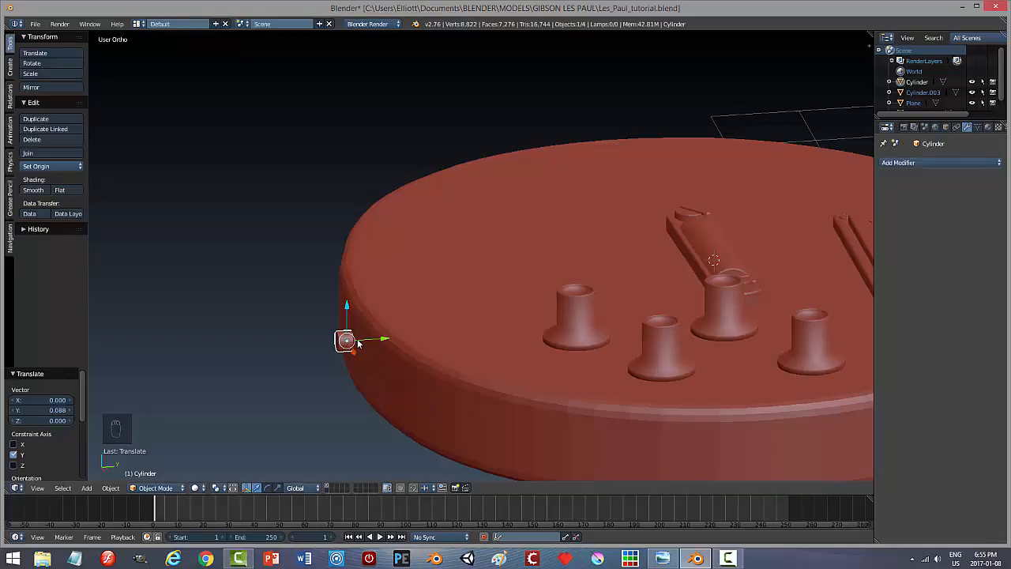
scroll(360, 394, up, 2)
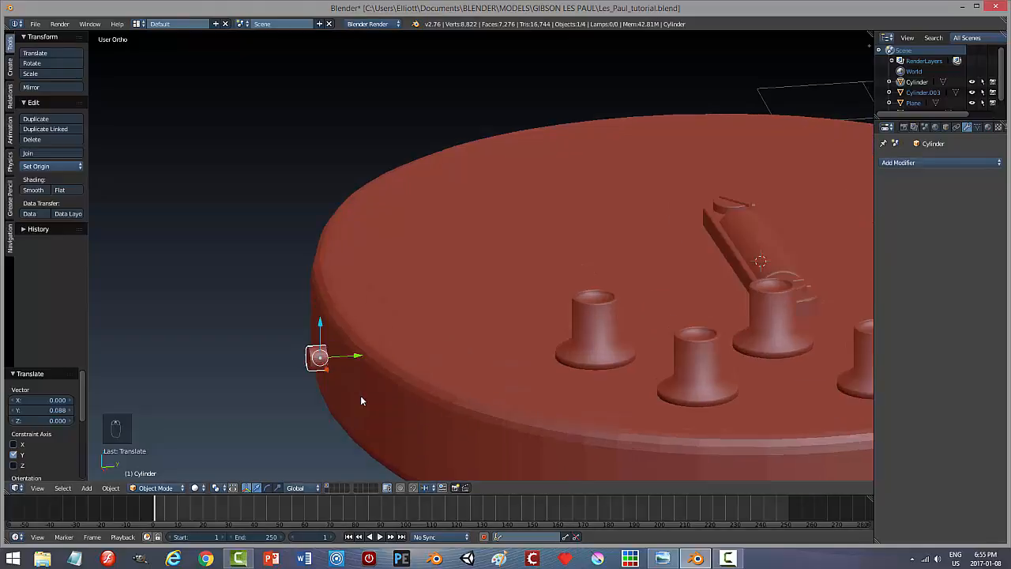
drag(321, 379, 300, 379)
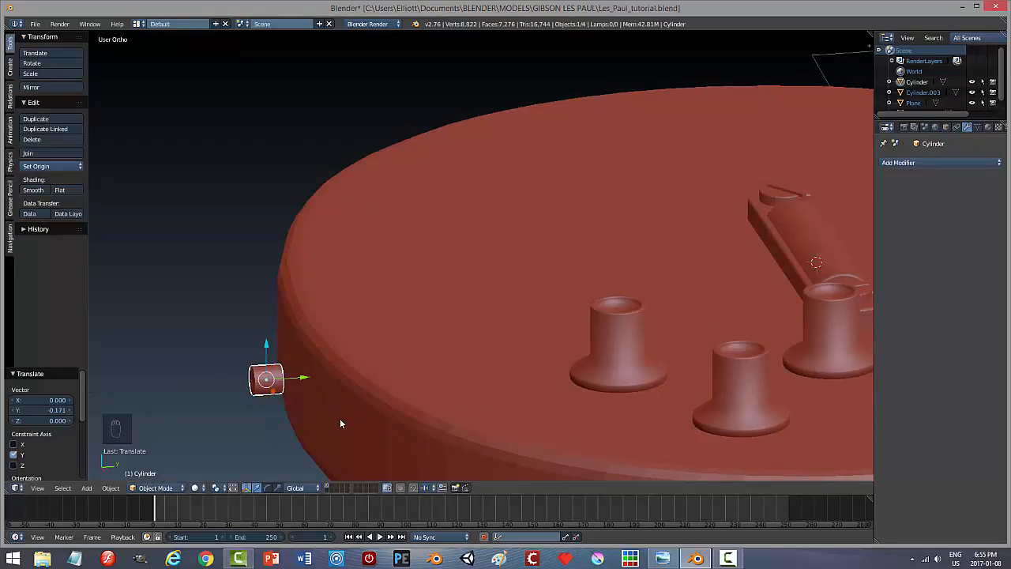
In Edit Mode, select the cylinder's outer end face and move it about 0.159 along Y to shorten the cylinder.
key(Tab)
click(416, 424)
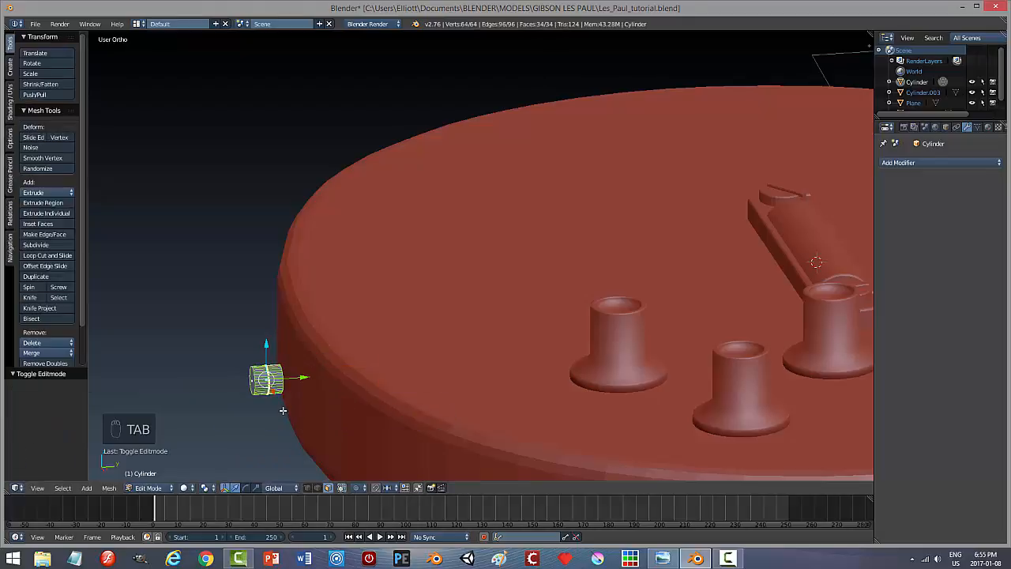
middle_drag(282, 411, 295, 411)
right_click(242, 389)
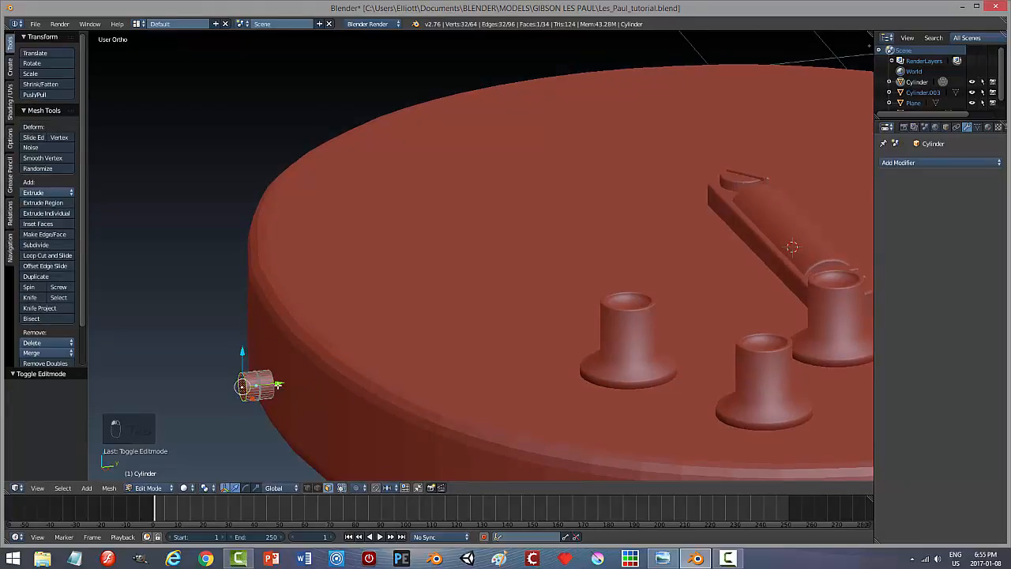
key(g)
key(y)
click(297, 386)
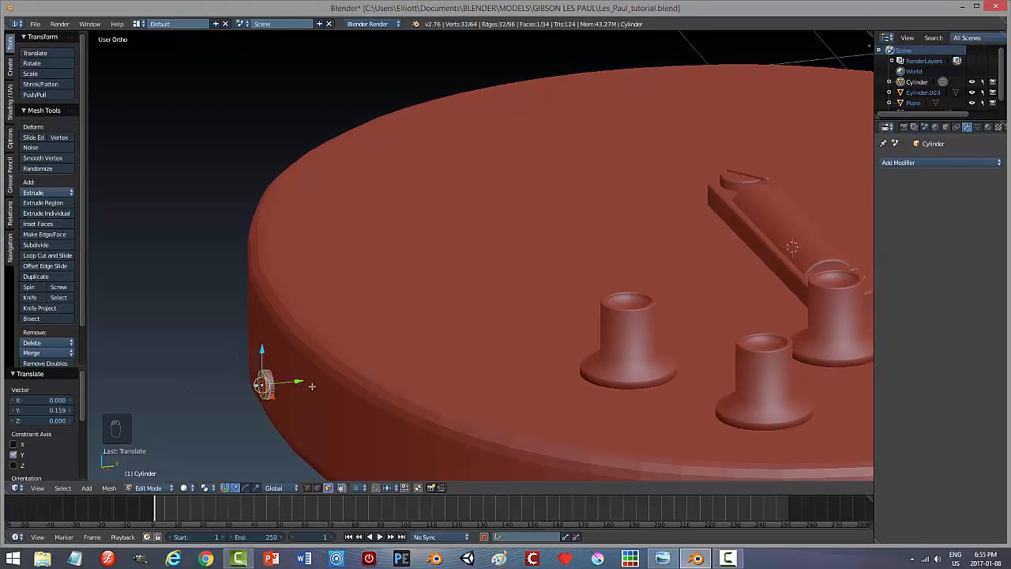
Select the whole shortened cylinder mesh and scale it up to about 1.5.
key(a)
key(a)
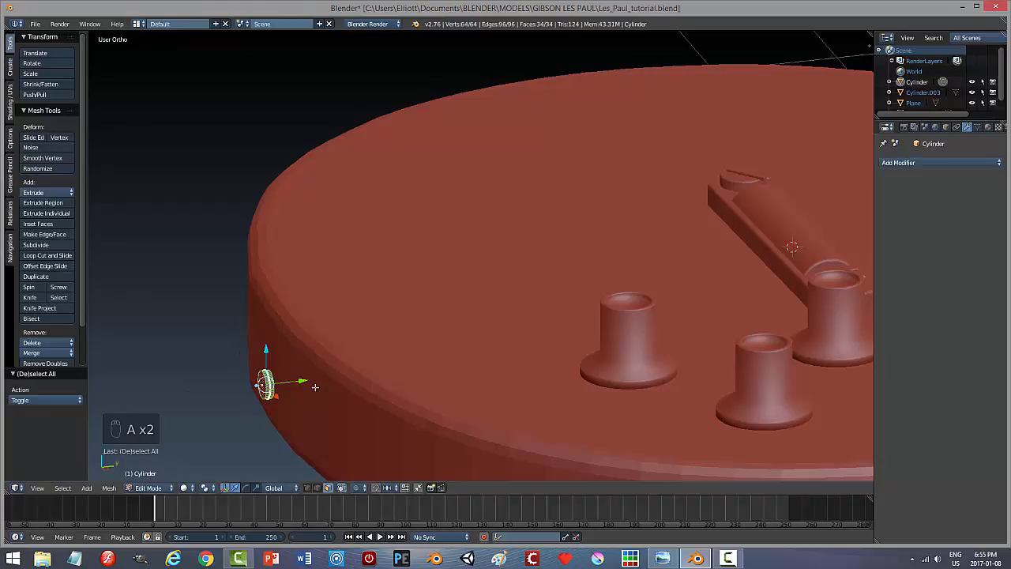
key(s)
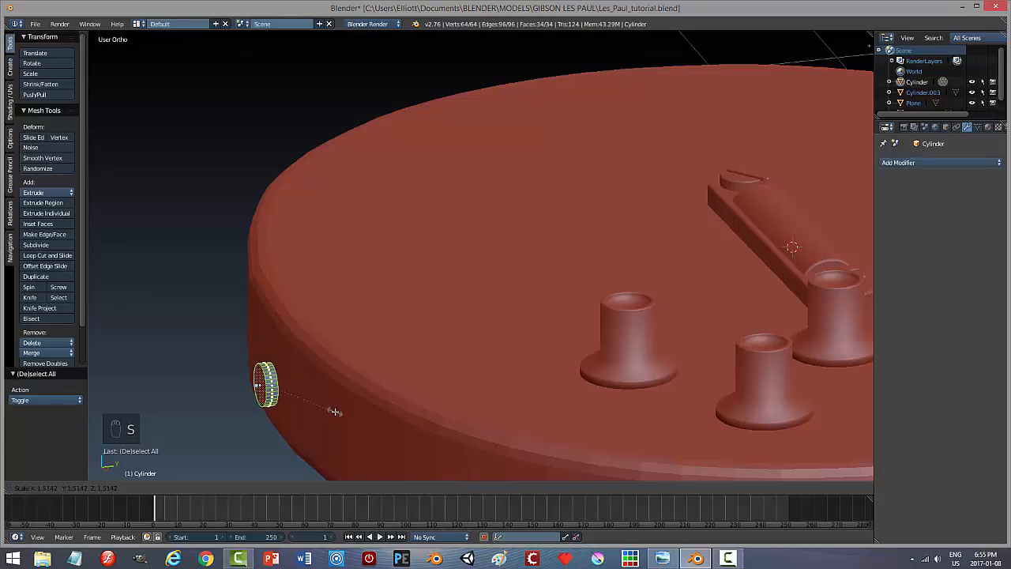
click(333, 410)
click(258, 382)
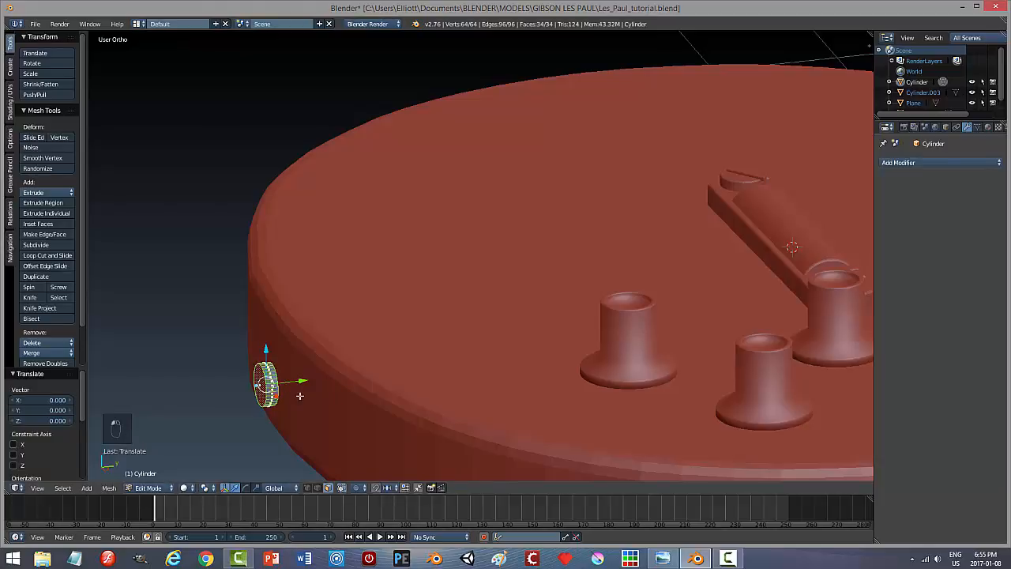
Select only the outer end face, extrude it in place and scale the new face to about 0.798.
key(a)
right_click(256, 379)
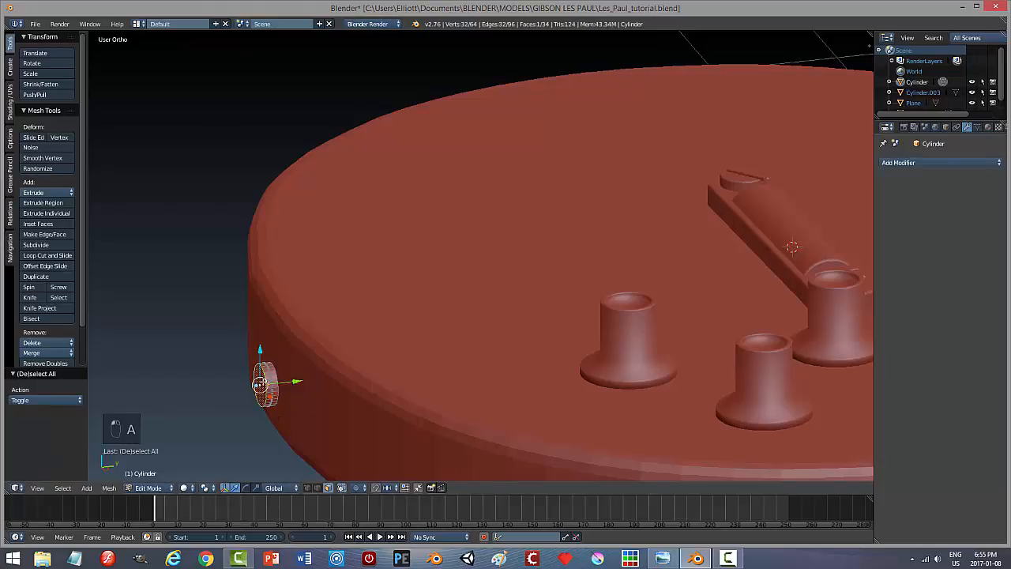
middle_drag(320, 403, 526, 345)
scroll(494, 387, up, 3)
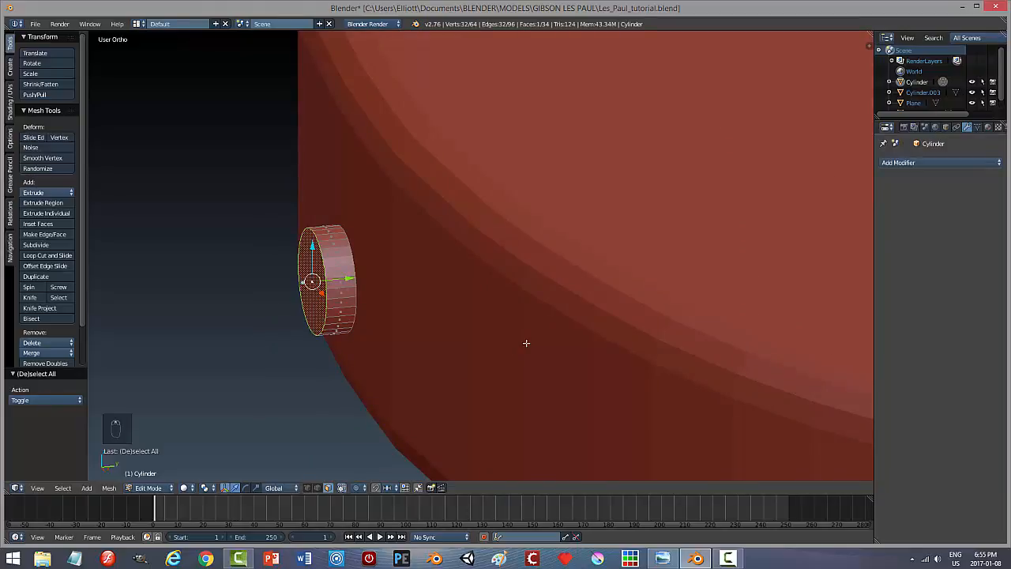
key(e)
right_click(467, 367)
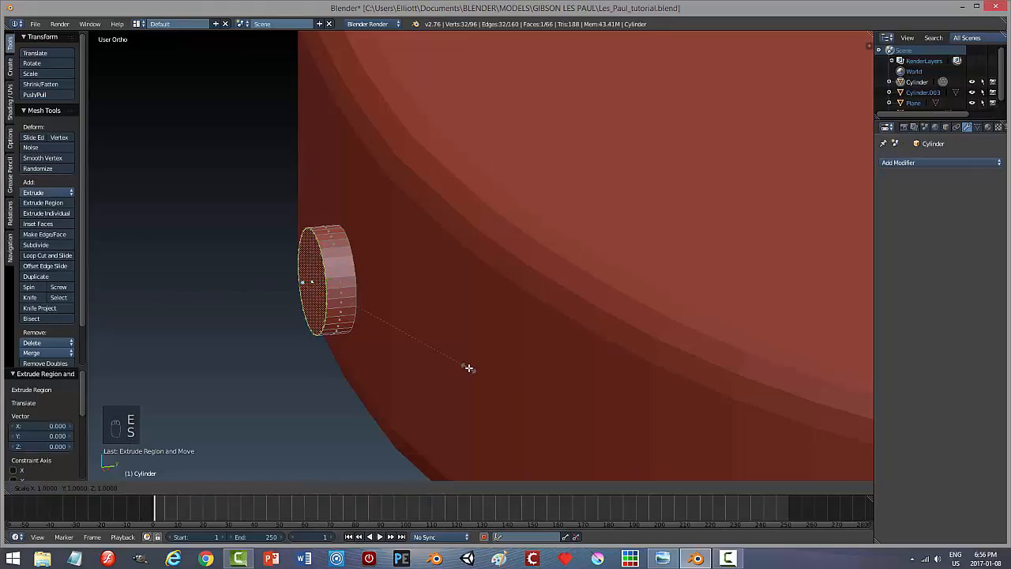
key(s)
click(434, 357)
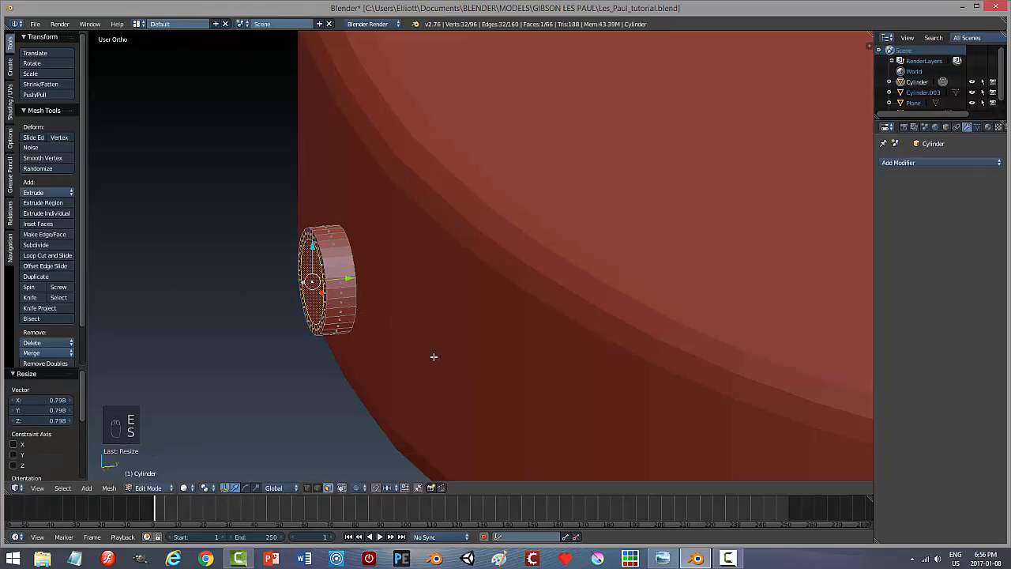
Pull the inset face outward along Y for a chamfer and extrude it into a narrower shaft.
drag(346, 281, 281, 294)
key(e)
right_click(378, 318)
Extrude the shaft's end face in place, scale it to about 1.588 and move it about -0.080 along Y as a flare.
key(e)
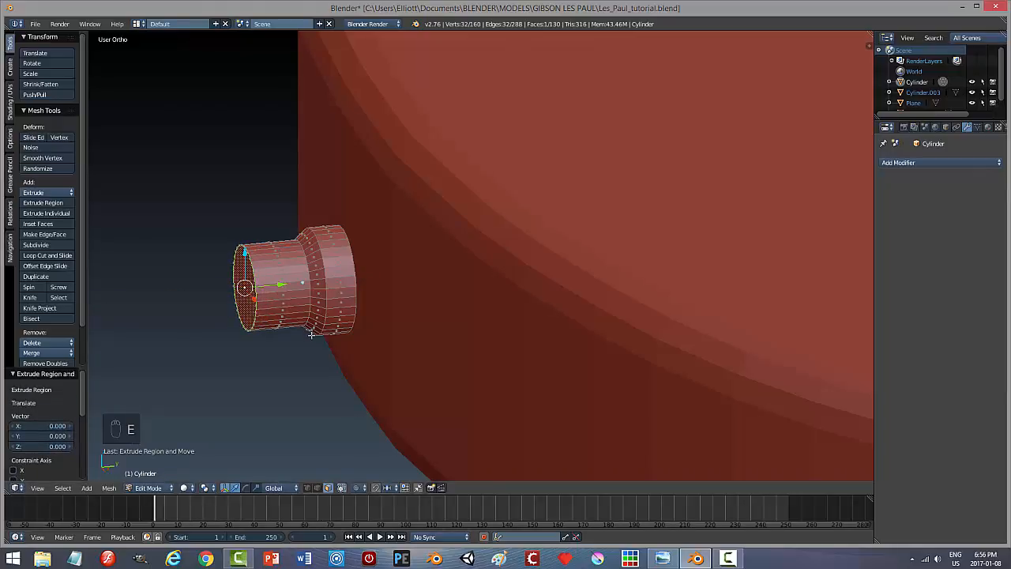
key(s)
click(343, 372)
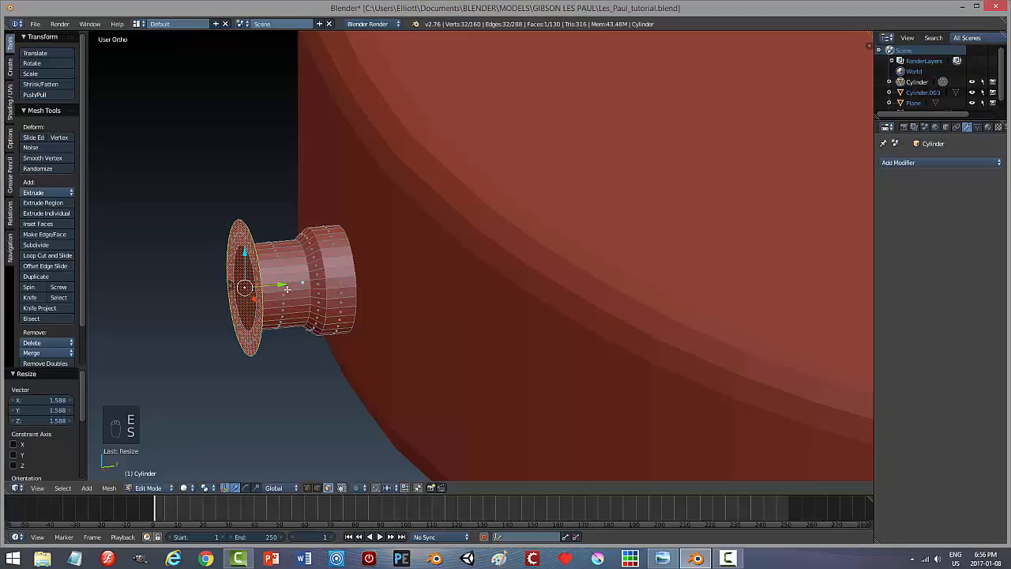
key(s)
drag(260, 291, 260, 291)
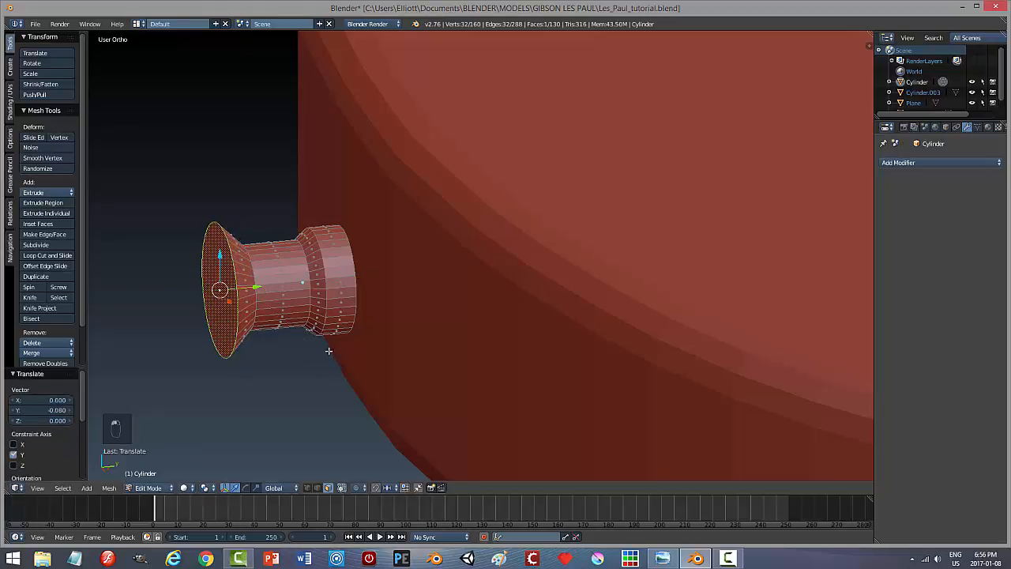
Extrude the flared end face a short distance outward along Y to form the button's rim.
shift+middle_drag(329, 352, 462, 359)
key(e)
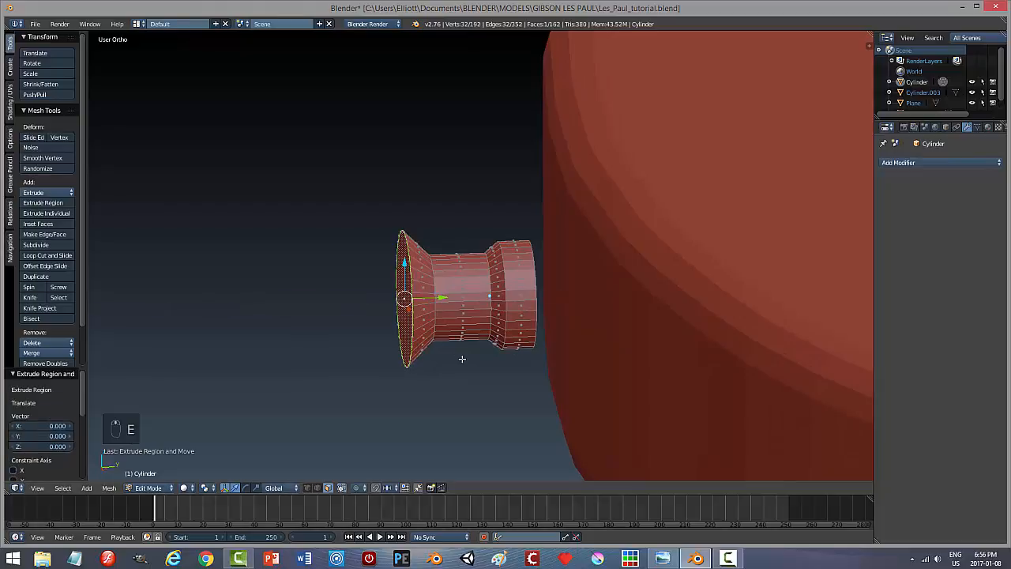
click(427, 308)
middle_drag(449, 354, 463, 372)
Extrude the rim's end face, scale it to about 0.504 and move it slightly outward along Y for a raised cap.
key(e)
right_click(466, 376)
key(s)
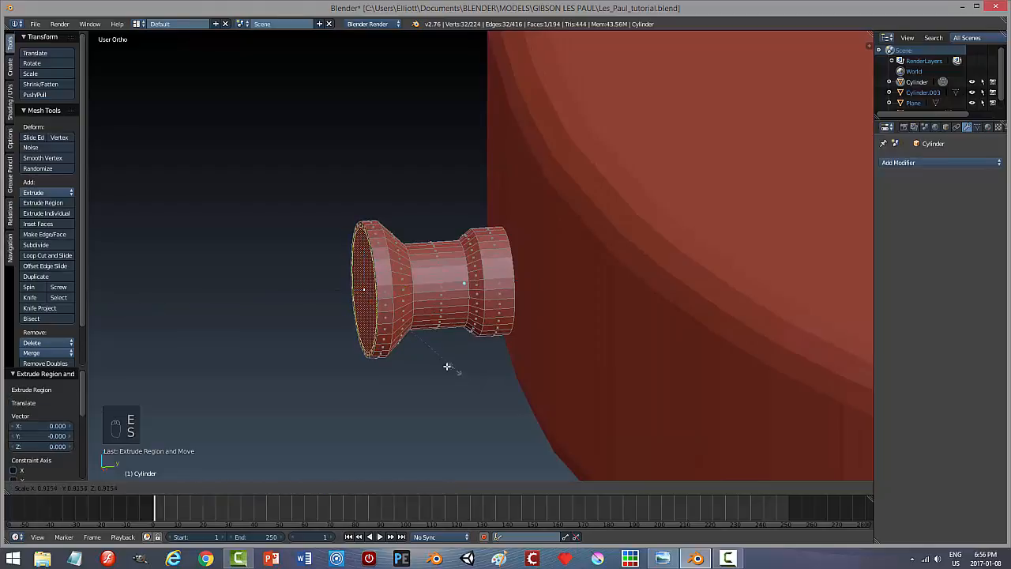
click(412, 336)
key(g)
key(y)
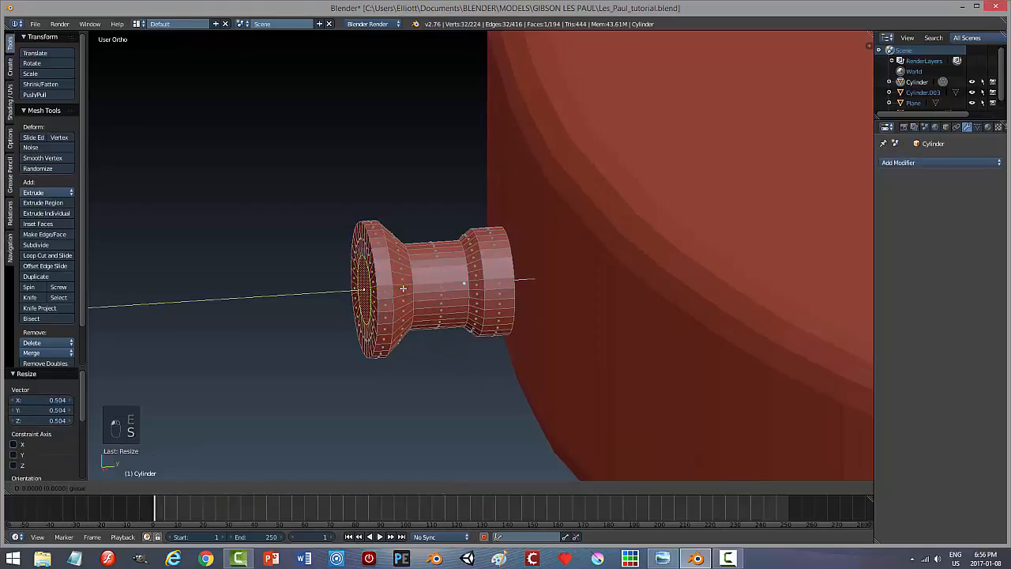
click(391, 291)
middle_drag(422, 382, 315, 368)
scroll(383, 368, down, 2)
drag(401, 239, 398, 240)
Deselect the mesh, return to Object Mode and move the strap button about 0.129 along Y against the body.
key(a)
key(Tab)
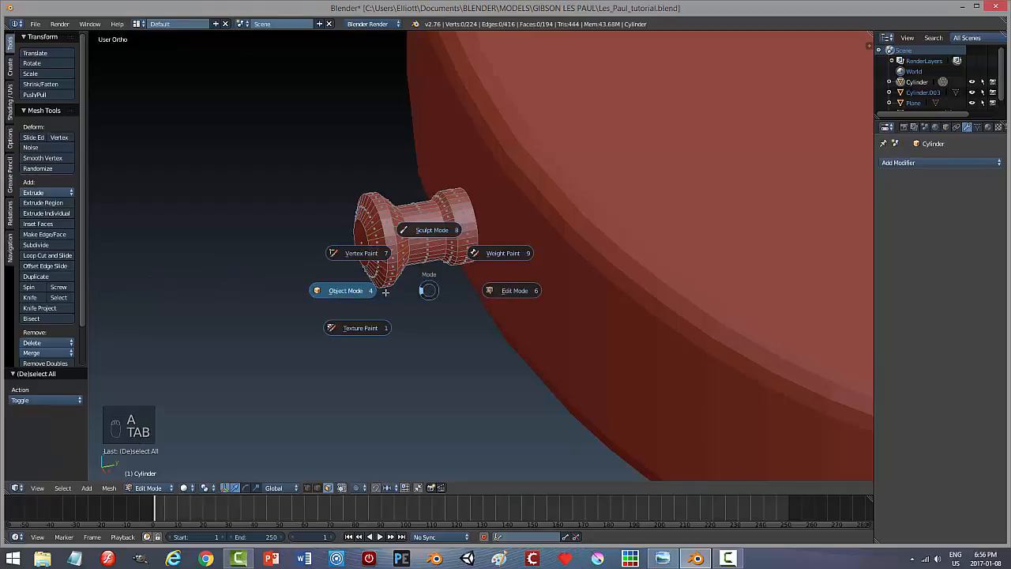
drag(481, 230, 504, 229)
middle_drag(504, 229, 465, 354)
scroll(464, 359, up, 2)
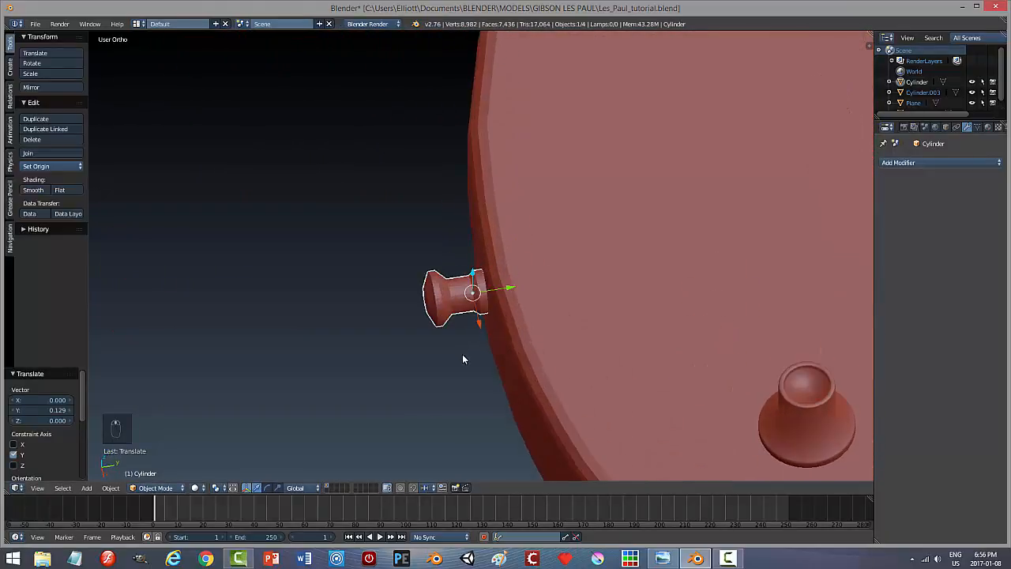
Apply the rotation and scale of the strap button in Object Mode.
scroll(462, 357, up, 1)
key(Tab)
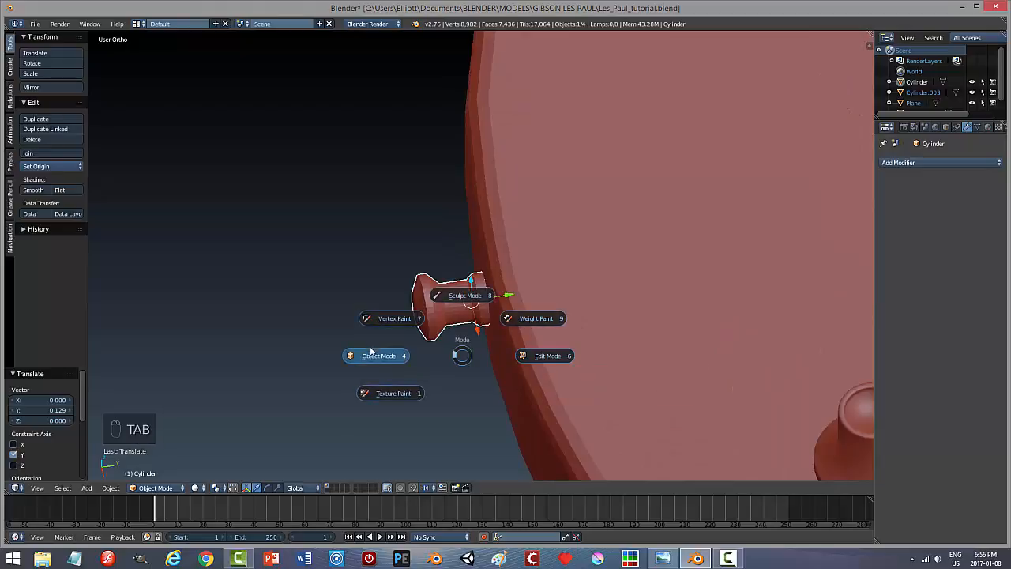
click(373, 354)
click(111, 487)
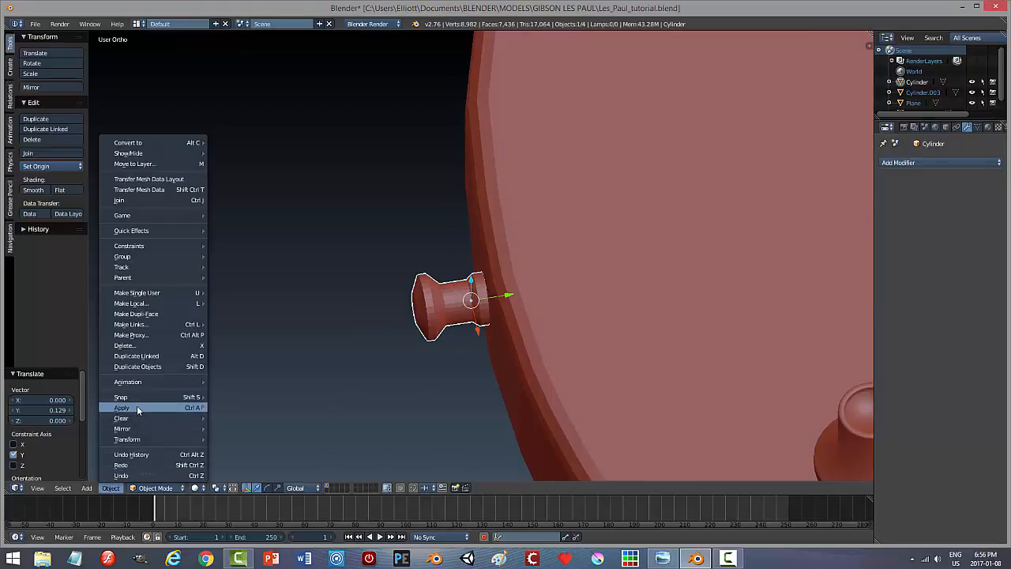
mouse_move(137, 408)
click(251, 440)
Enter Edit Mode on the strap button, select its whole mesh and recalculate the normals to face outward.
key(Tab)
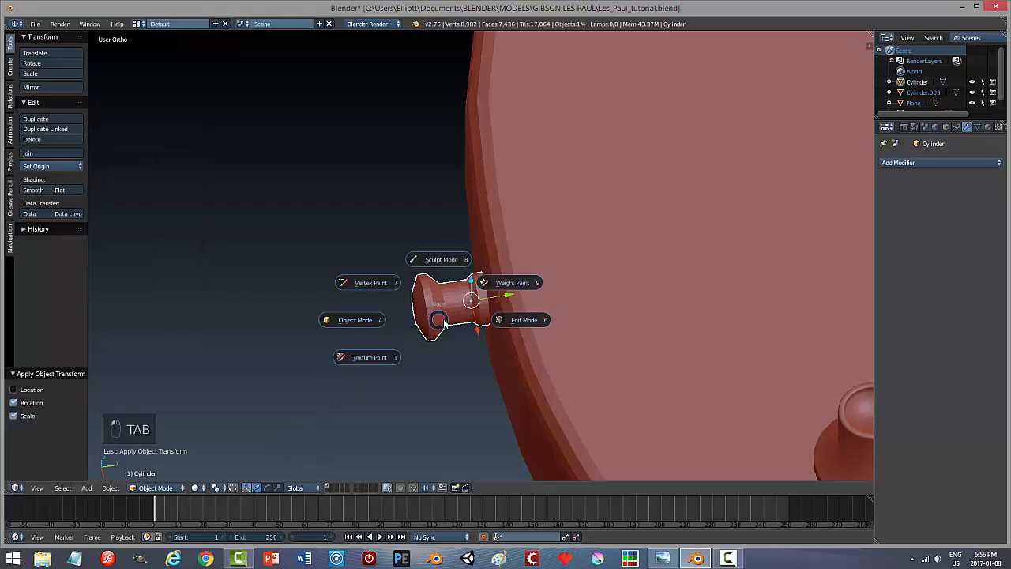
click(461, 322)
key(a)
key(a)
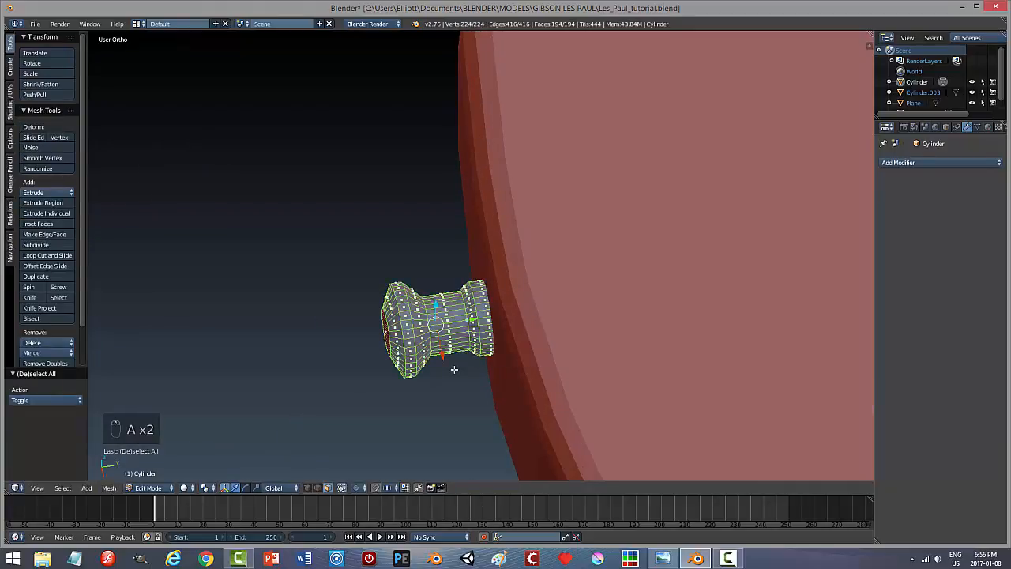
click(108, 487)
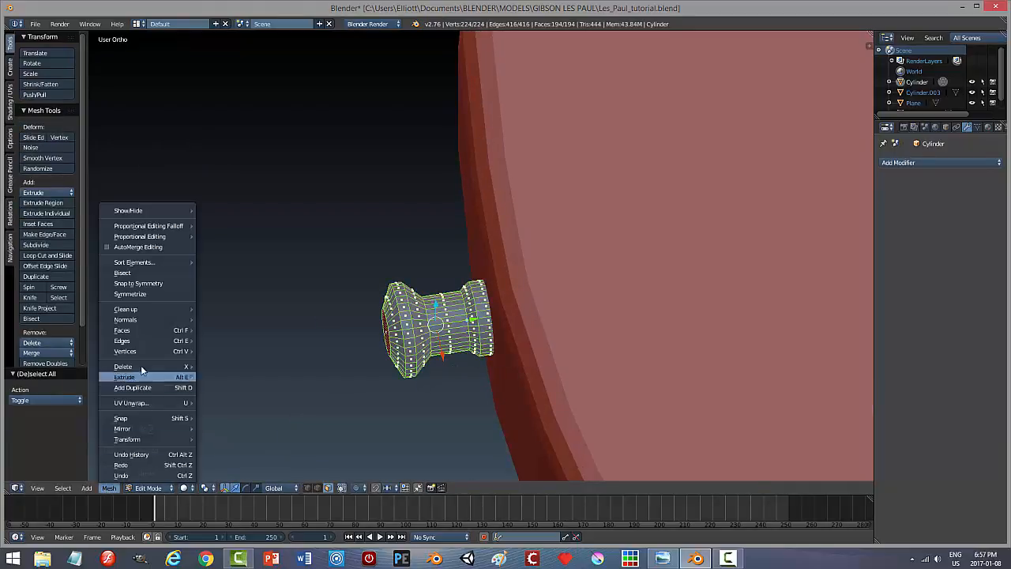
mouse_move(143, 320)
click(229, 321)
middle_drag(383, 411, 389, 414)
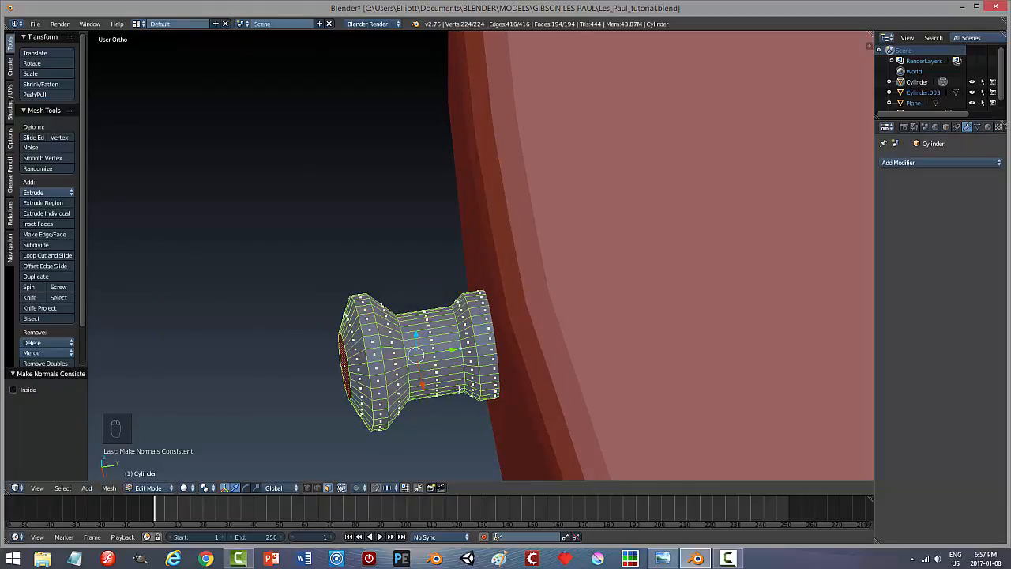
Bevel the base flange's outer edge loop near the guitar body with one segment, offset about 0.009.
key(a)
key(ctrl+Tab)
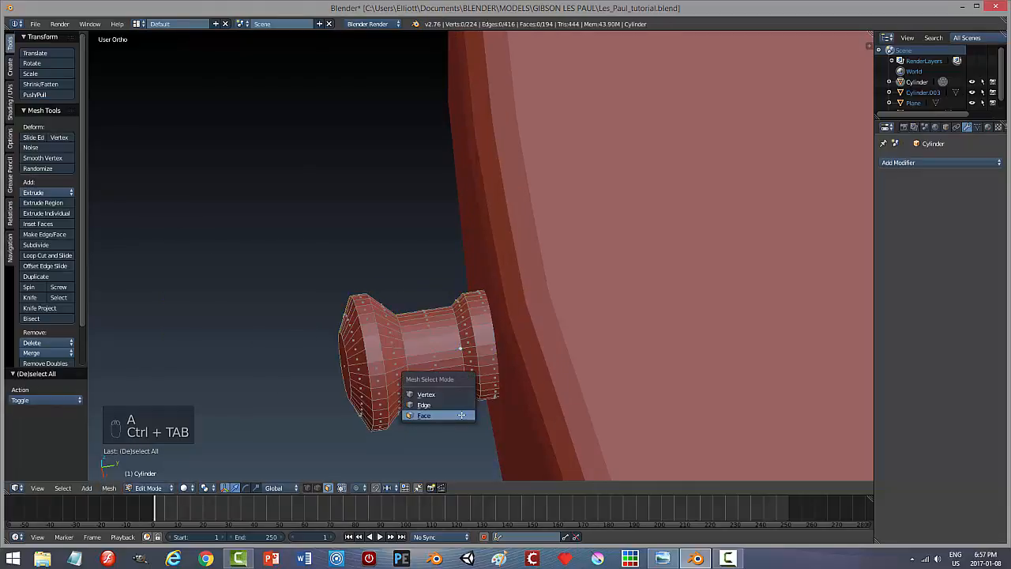
click(456, 402)
alt+right_click(474, 362)
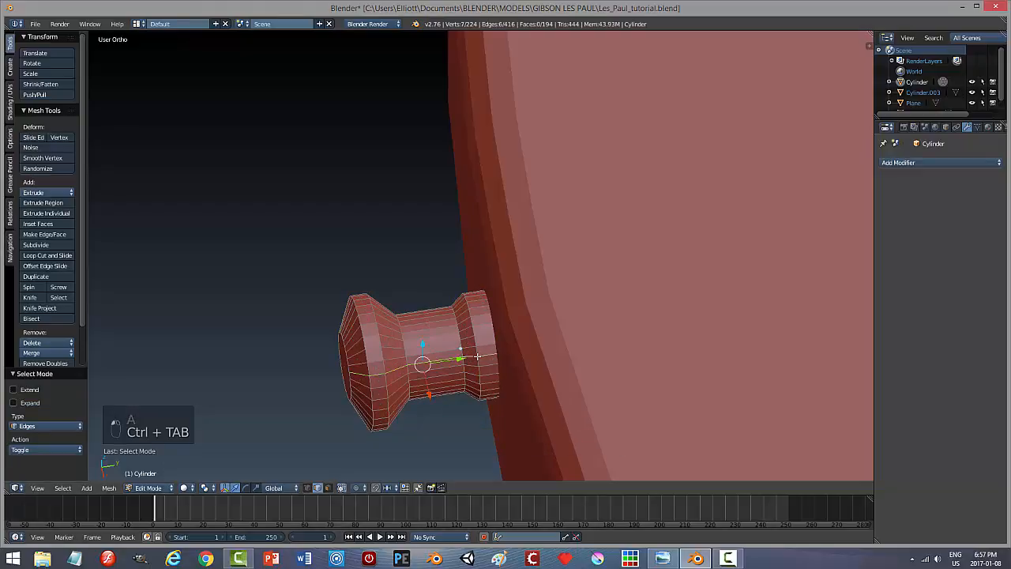
alt+right_click(474, 337)
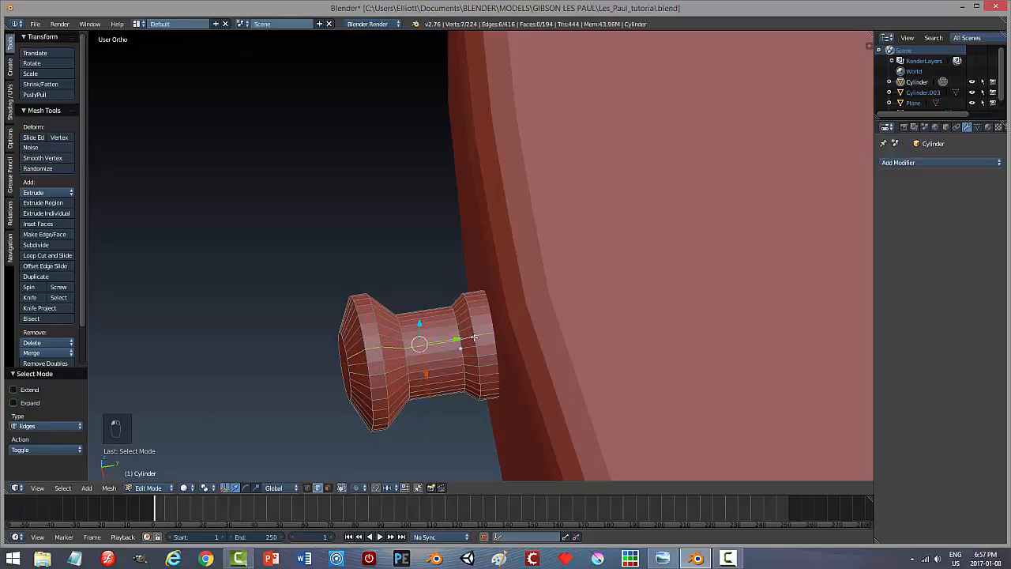
alt+right_click(470, 323)
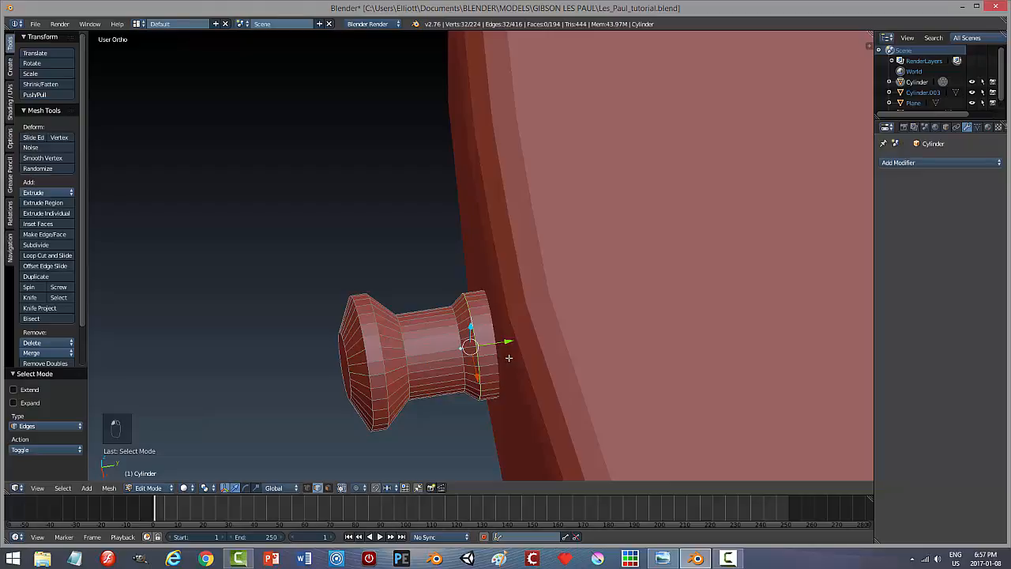
key(ctrl+b)
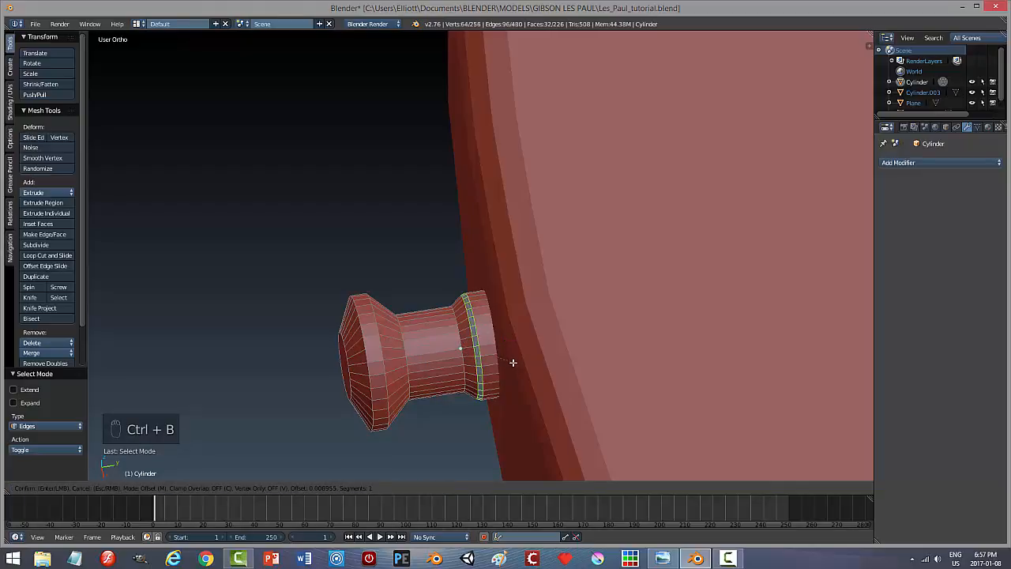
click(512, 361)
key(a)
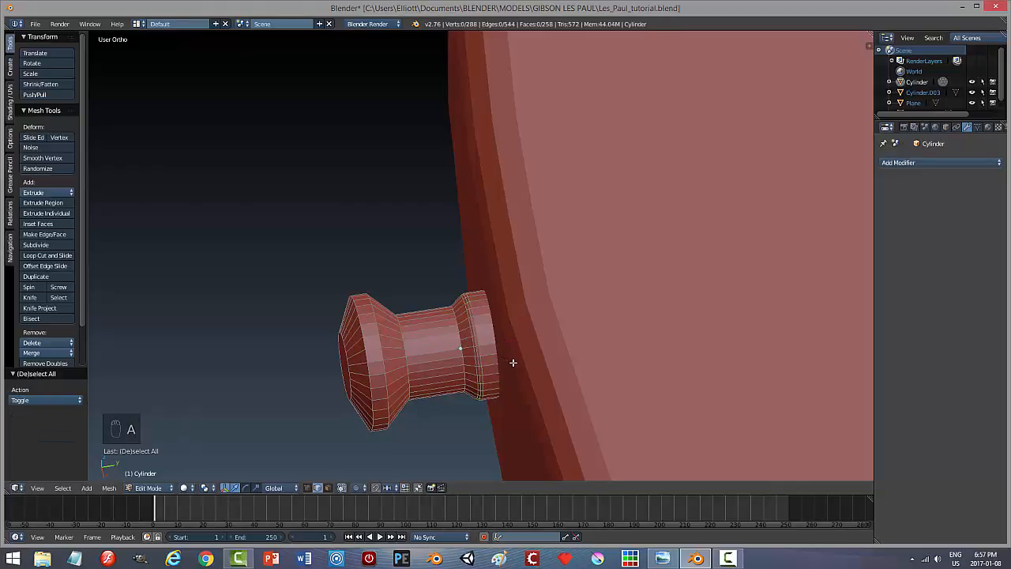
key(Tab)
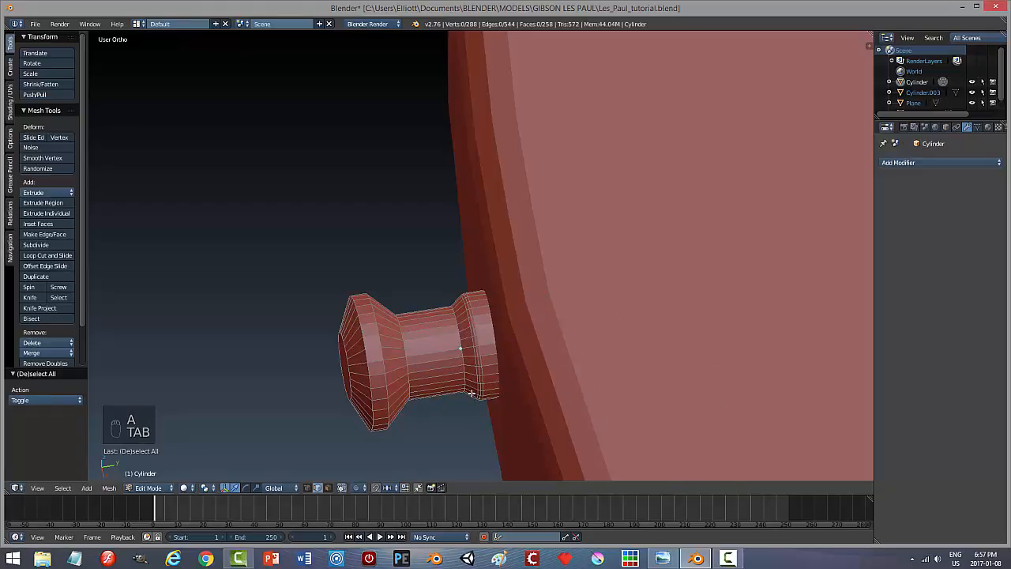
Move the edge loop where the neck meets the flared head by about -0.001 along Y.
middle_drag(442, 394, 439, 399)
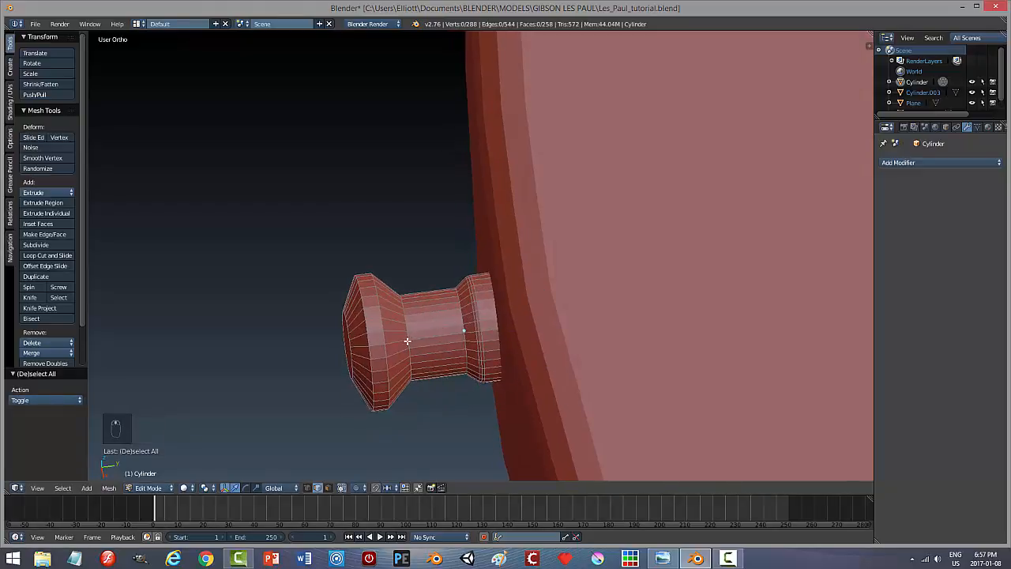
alt+right_click(407, 340)
right_click(406, 326)
alt+right_click(404, 306)
key(g)
key(y)
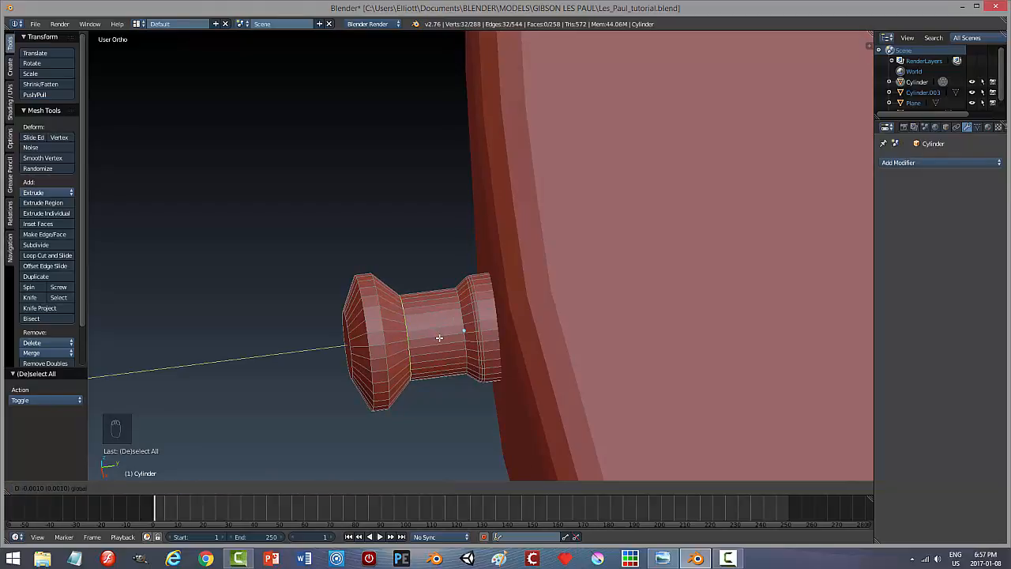
click(439, 338)
Bevel both edge loops of the head's rim with two segments and an offset of about 0.016.
alt+right_click(380, 341)
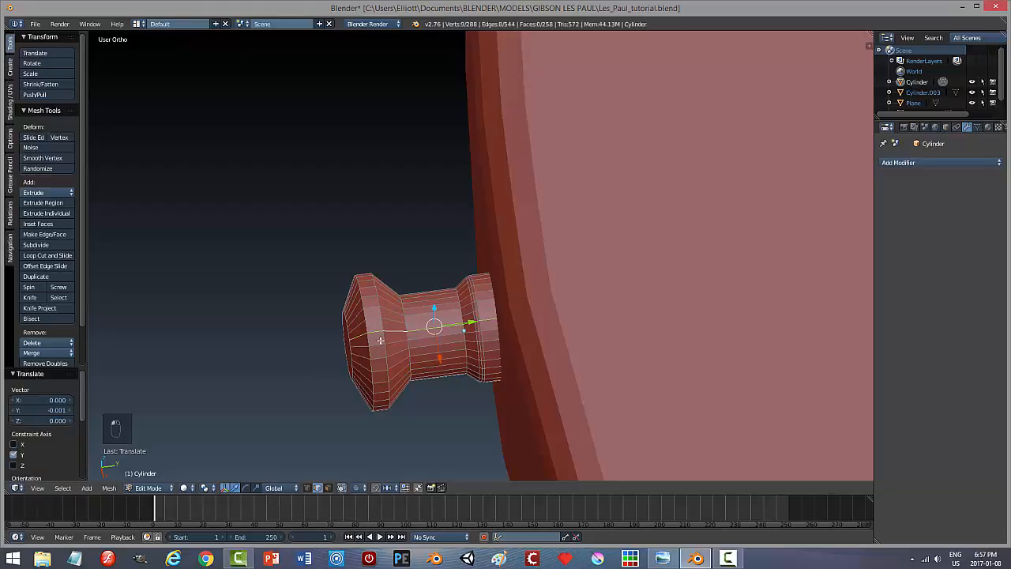
alt+right_click(379, 308)
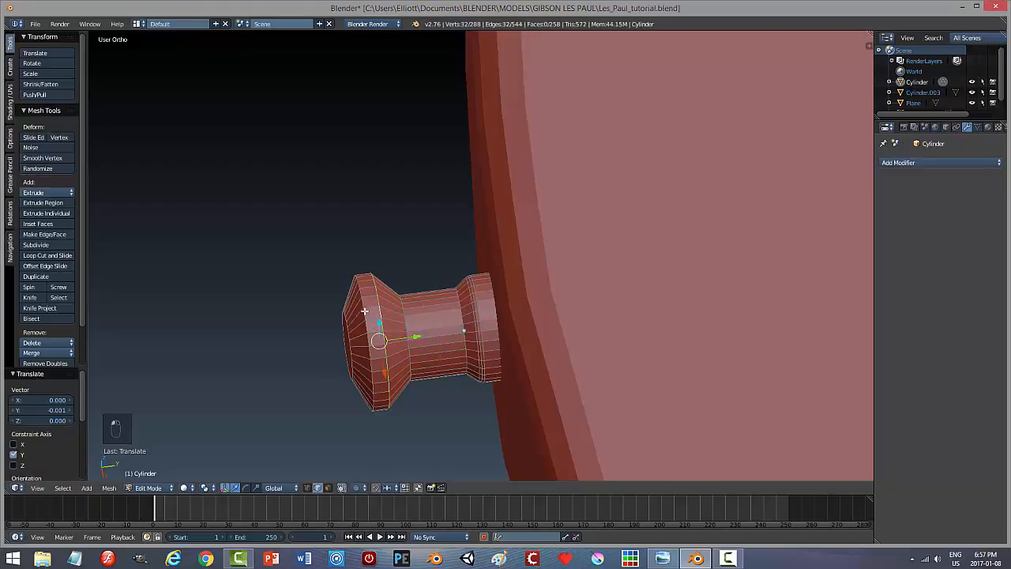
alt+shift+right_click(362, 301)
key(ctrl+b)
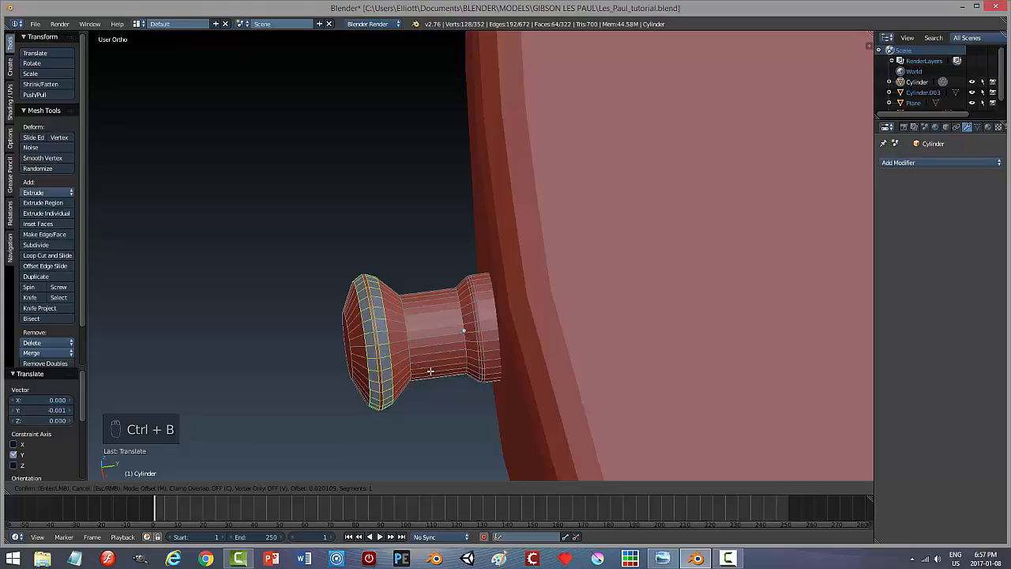
scroll(429, 370, up, 1)
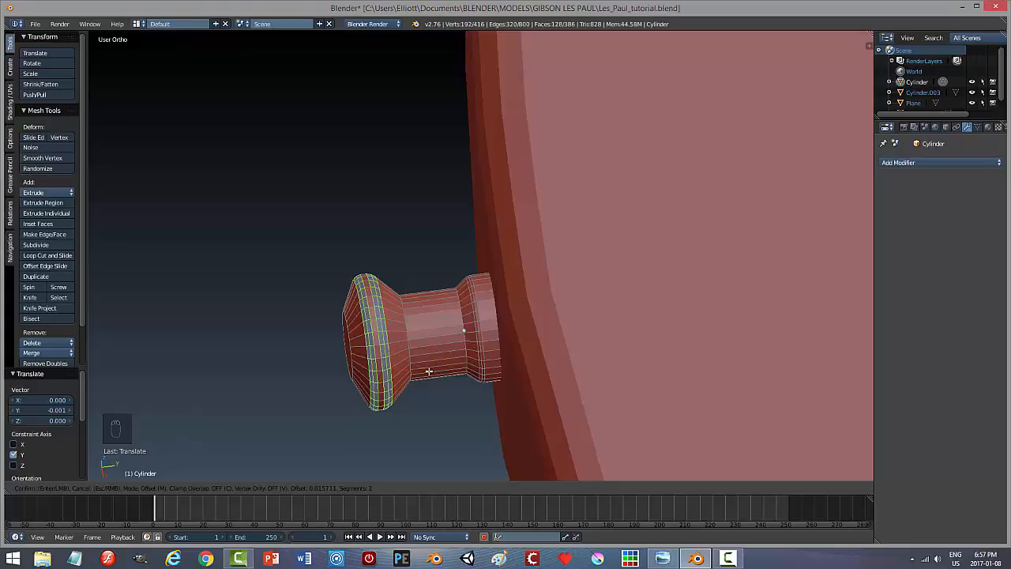
click(429, 371)
key(a)
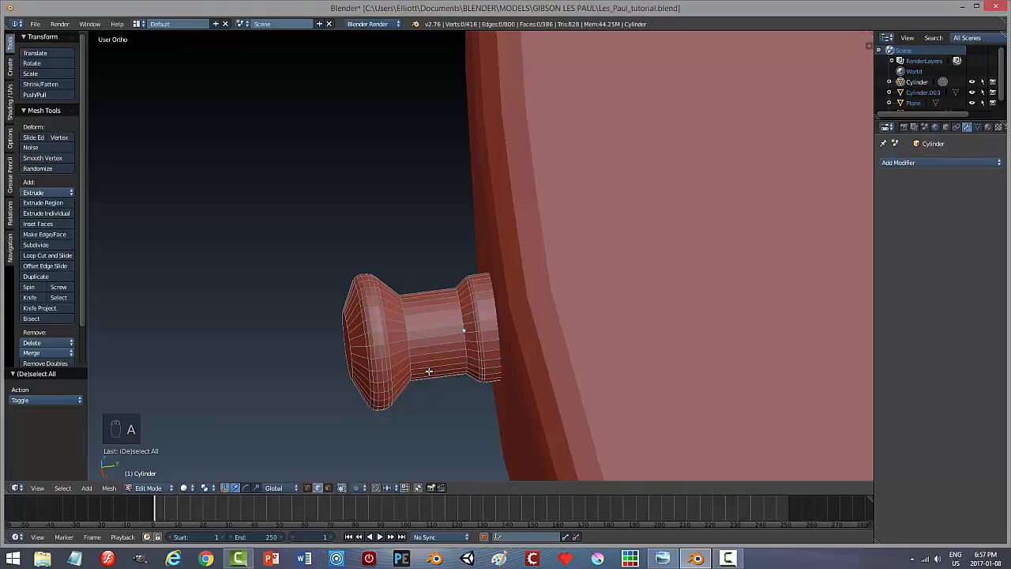
Return to Object Mode and apply smooth shading to the strap button.
key(Tab)
mouse_move(419, 411)
middle_down()
mouse_move(411, 376)
mouse_move(418, 359)
mouse_move(439, 363)
mouse_move(426, 344)
middle_up()
click(33, 190)
scroll(496, 296, down, 3)
middle_drag(497, 295, 457, 340)
In face select mode, select the head's end face and grow the selection six times to include the rounded rim.
key(Tab)
key(ctrl+Tab)
click(458, 350)
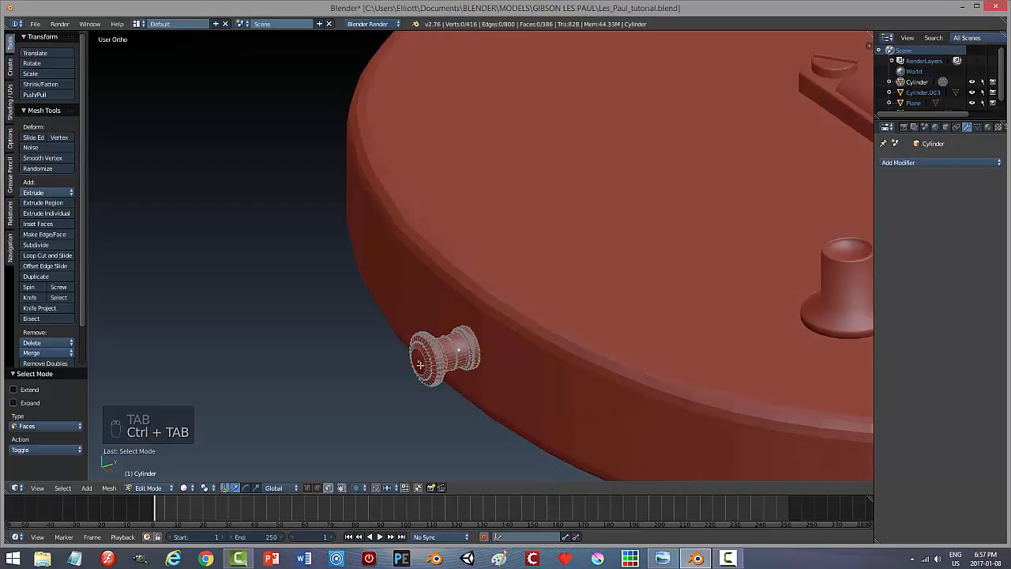
scroll(508, 366, up, 2)
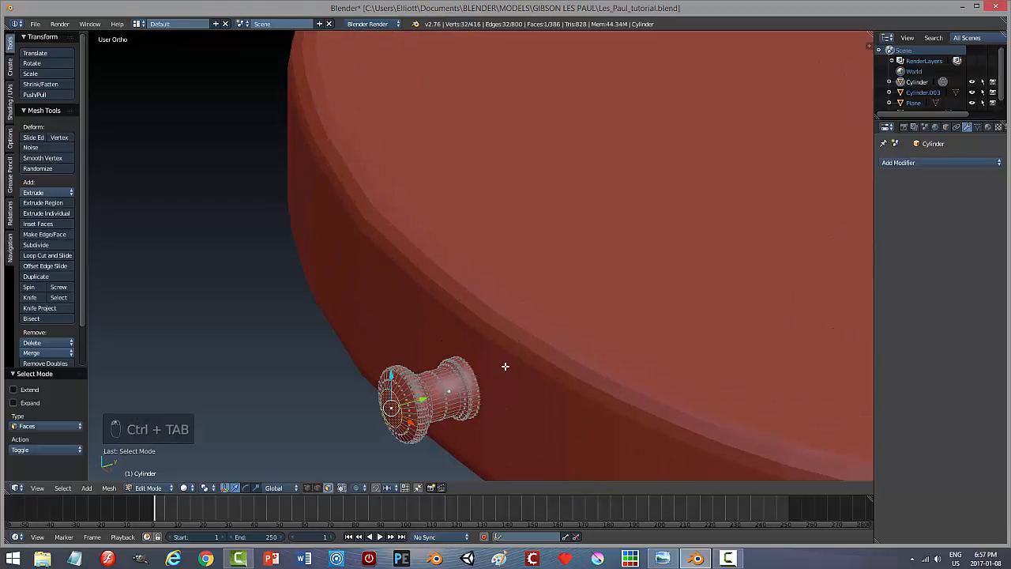
key(KP_Decimal)
scroll(510, 401, down, 4)
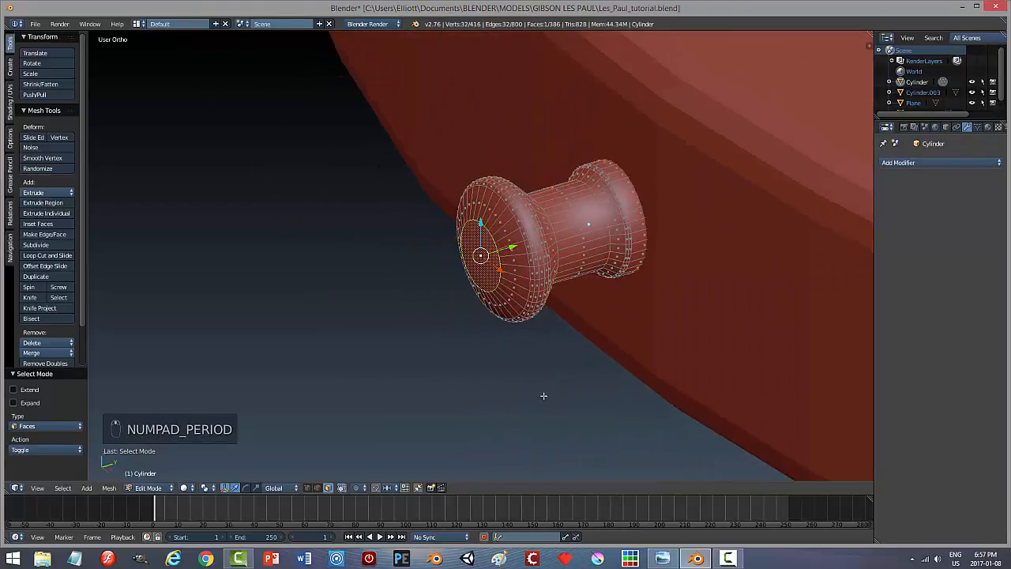
middle_drag(543, 395, 532, 396)
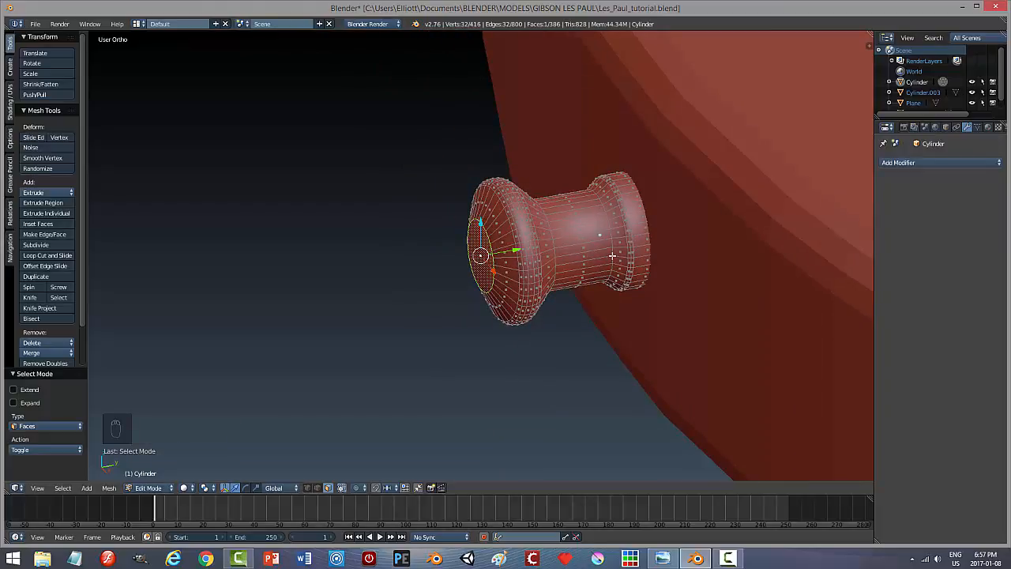
key(ctrl+KP_Add)
key(ctrl+KP_Add)
key(ctrl+KP_Add)
key(ctrl+KP_Add)
key(ctrl+KP_Add)
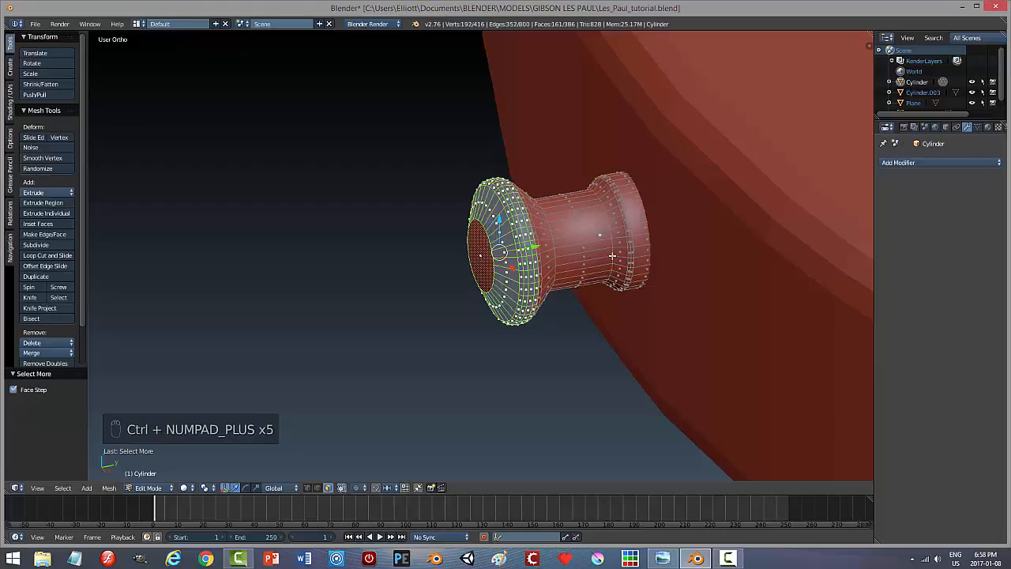
key(ctrl+KP_Add)
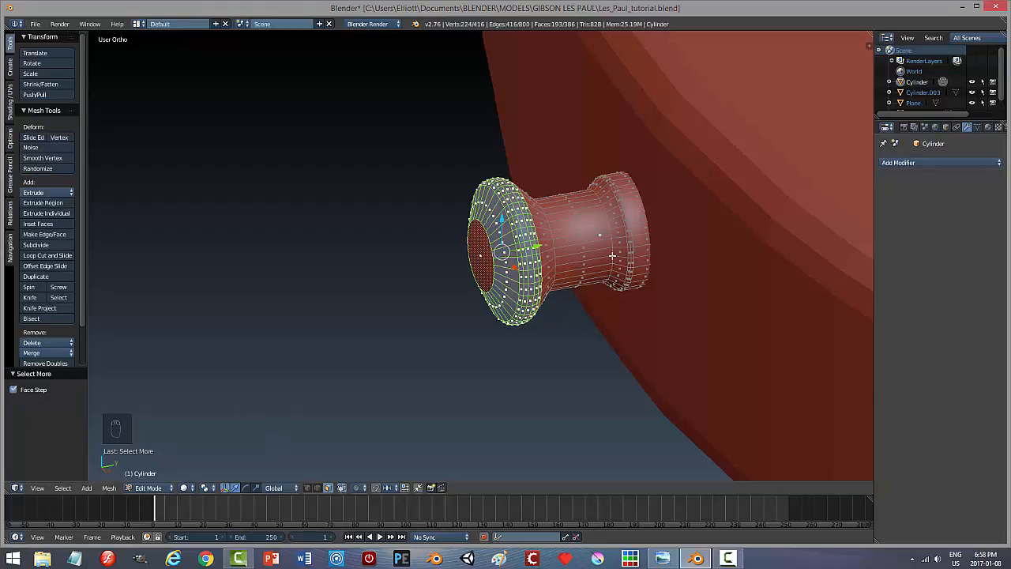
key(ctrl+KP_Add)
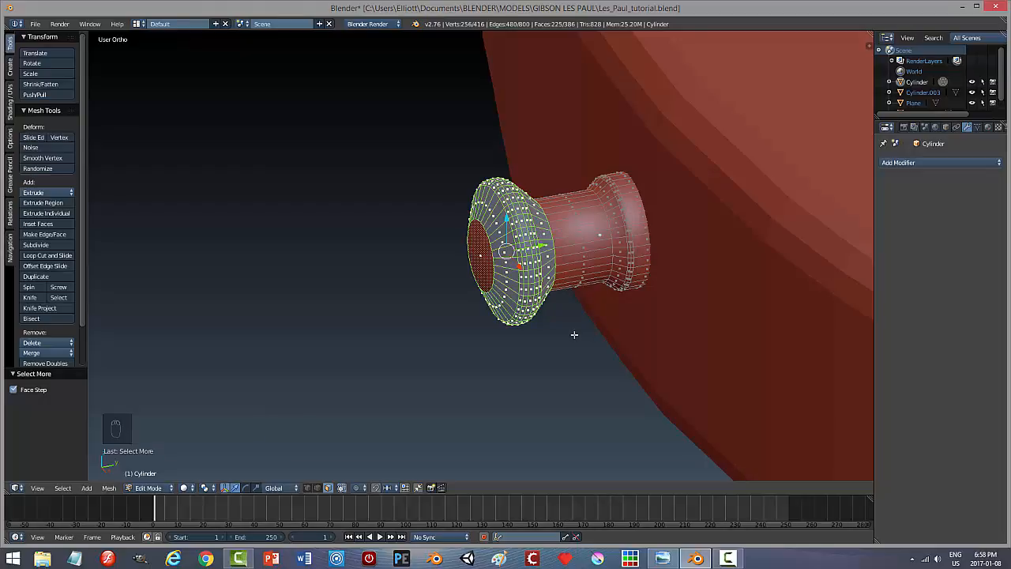
key(s)
key(shift+y)
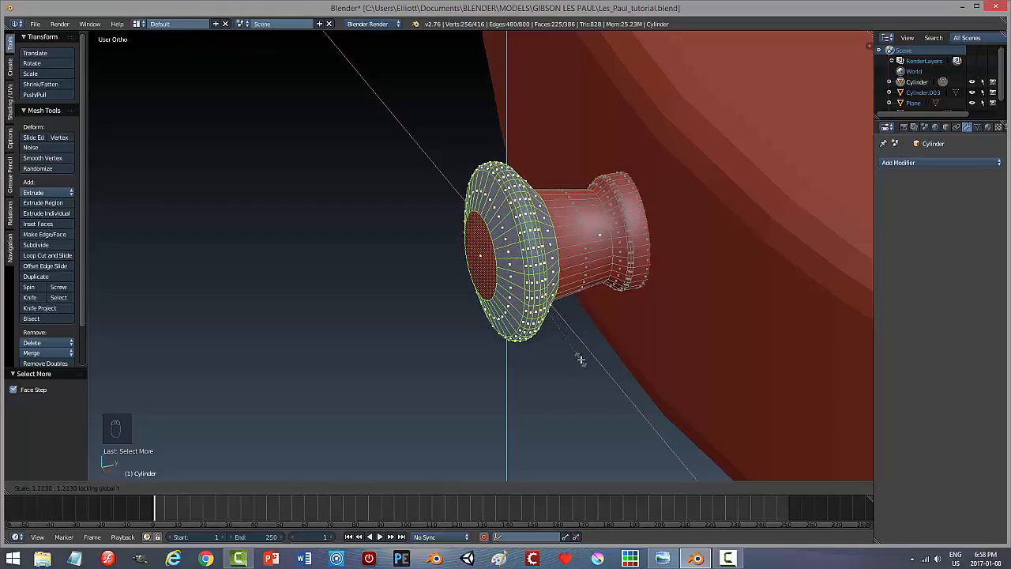
key(z)
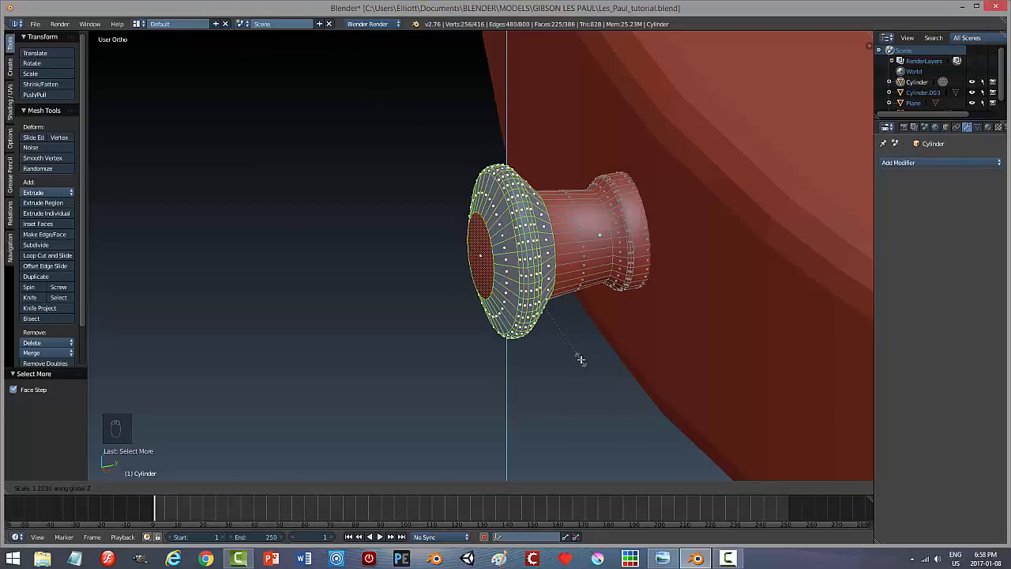
key(Escape)
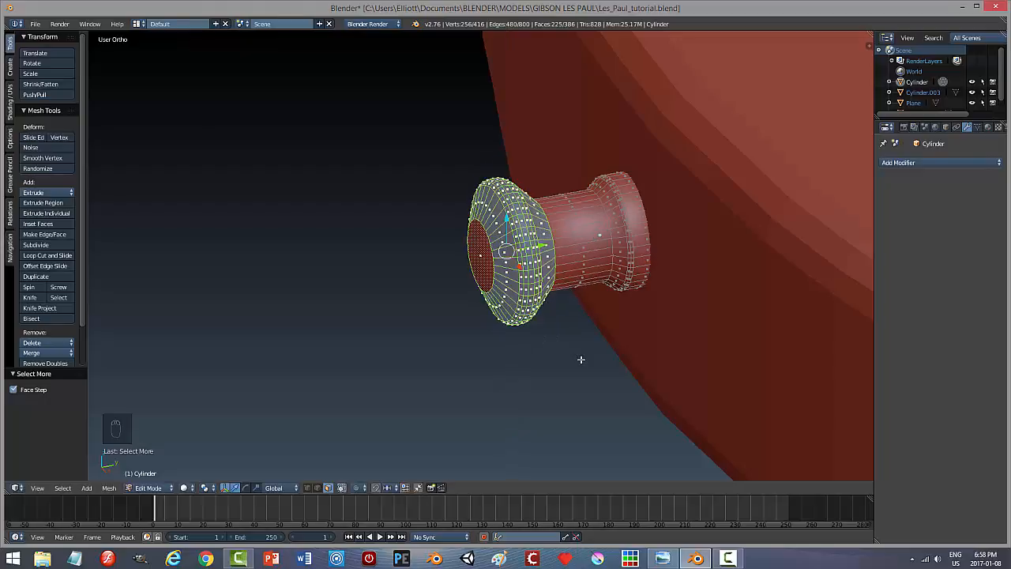
key(ctrl+KP_Subtract)
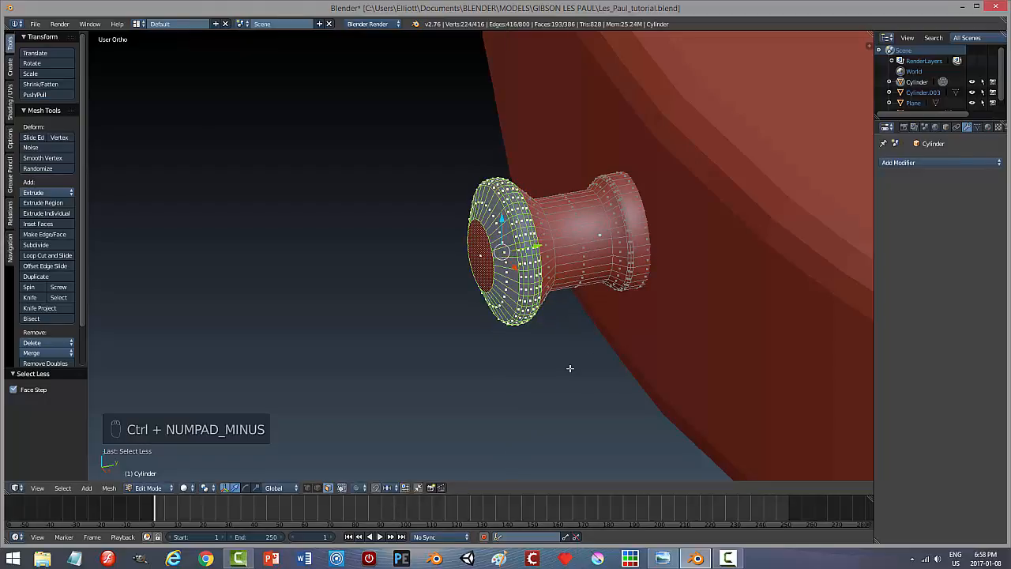
Scale the selected head faces to about 1.162 on X and Z only, then deselect and return to Object Mode.
key(s)
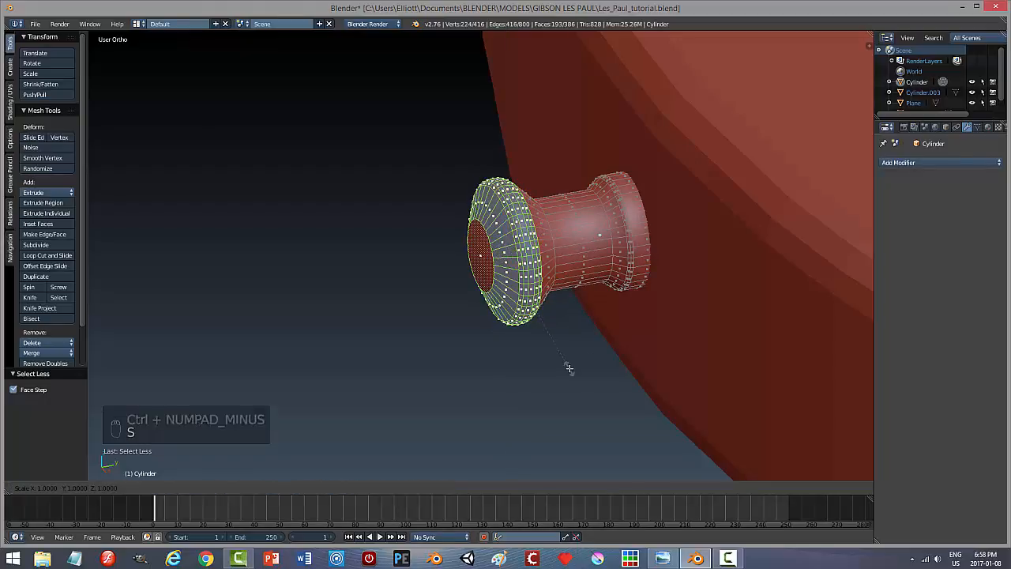
key(shift+y)
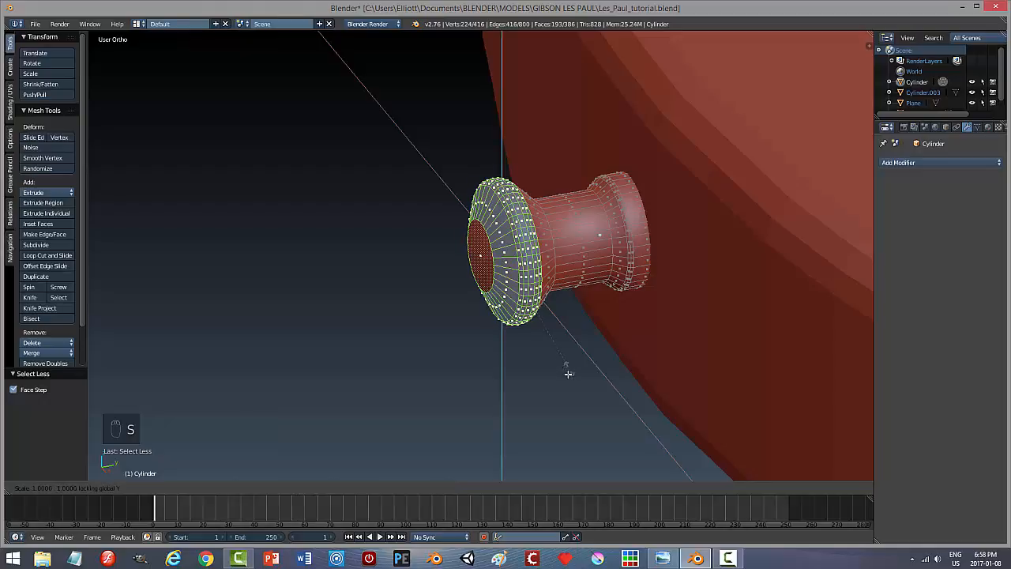
click(578, 388)
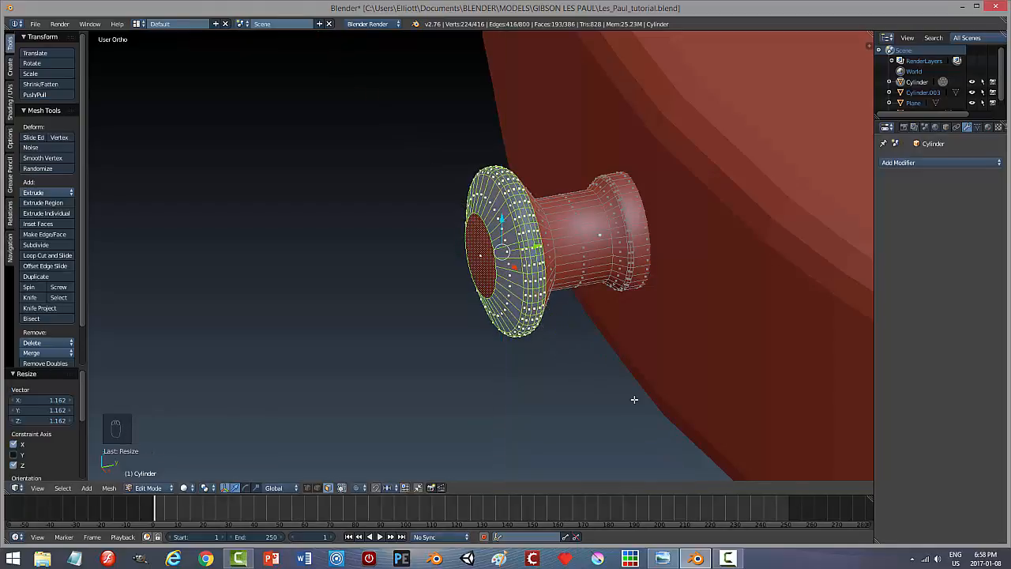
key(a)
key(Tab)
scroll(591, 397, down, 5)
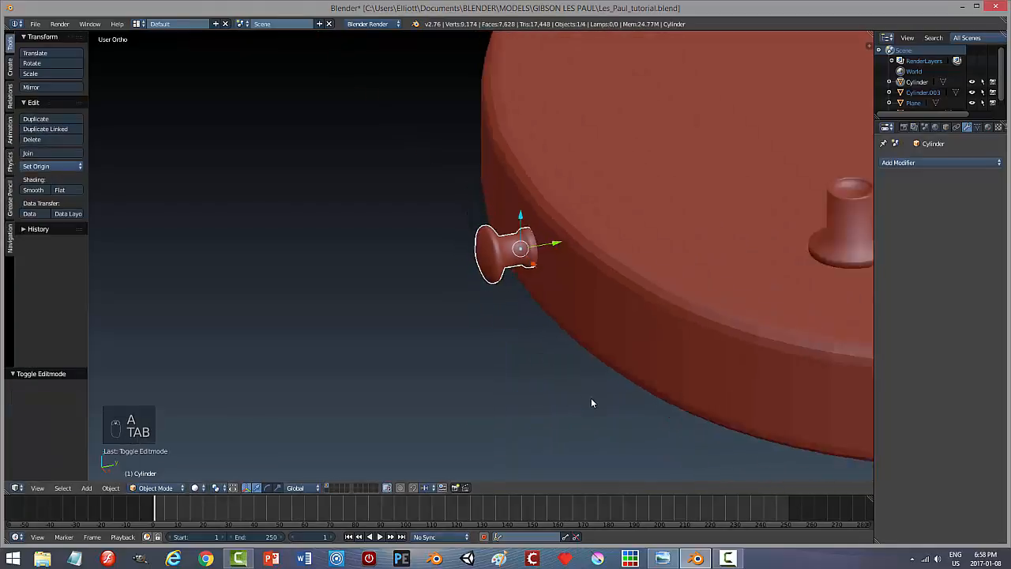
Add one edge loop around the strap button's shaft, slid against the head's underside, then deselect and return to Object Mode.
middle_drag(591, 403, 514, 398)
middle_drag(496, 356, 513, 366)
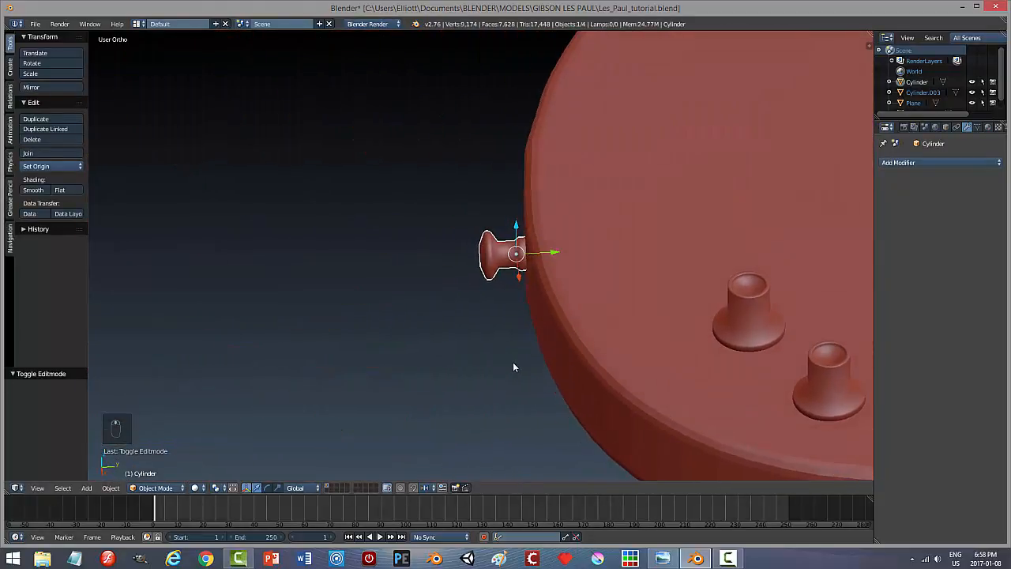
key(Tab)
scroll(512, 356, up, 3)
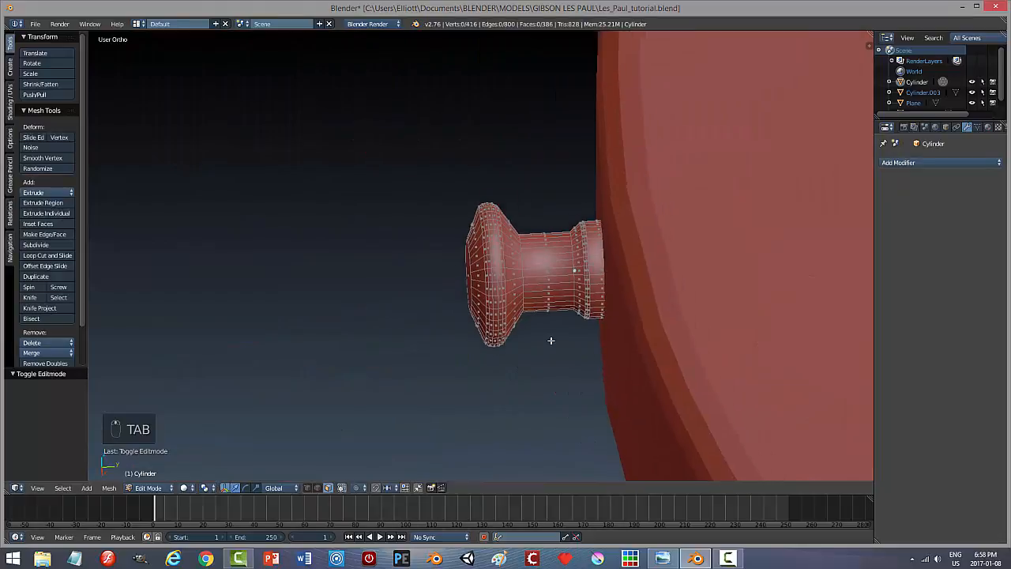
scroll(522, 352, up, 4)
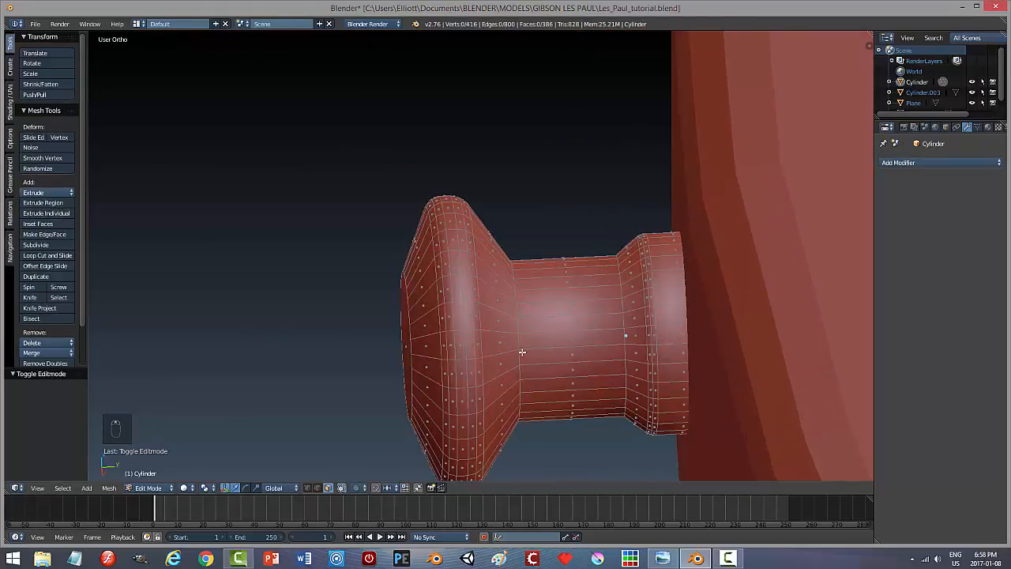
key(ctrl+r)
click(529, 326)
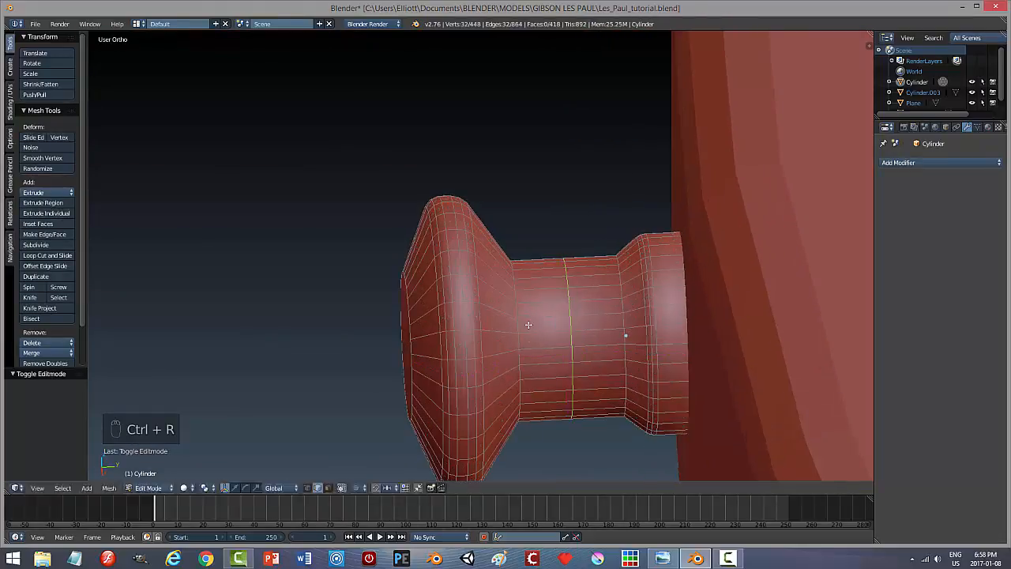
click(476, 325)
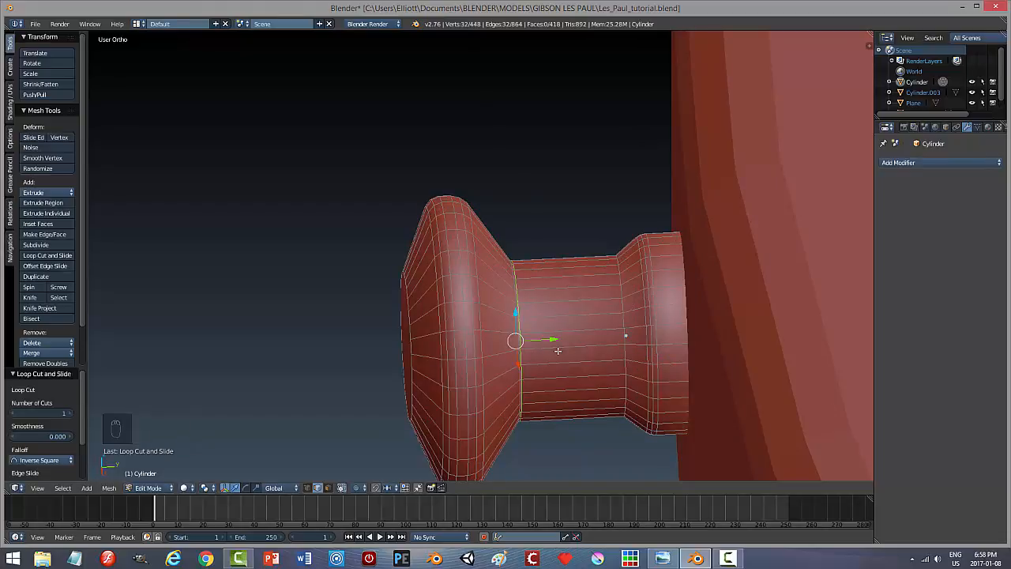
key(a)
key(Tab)
click(498, 355)
scroll(590, 364, down, 2)
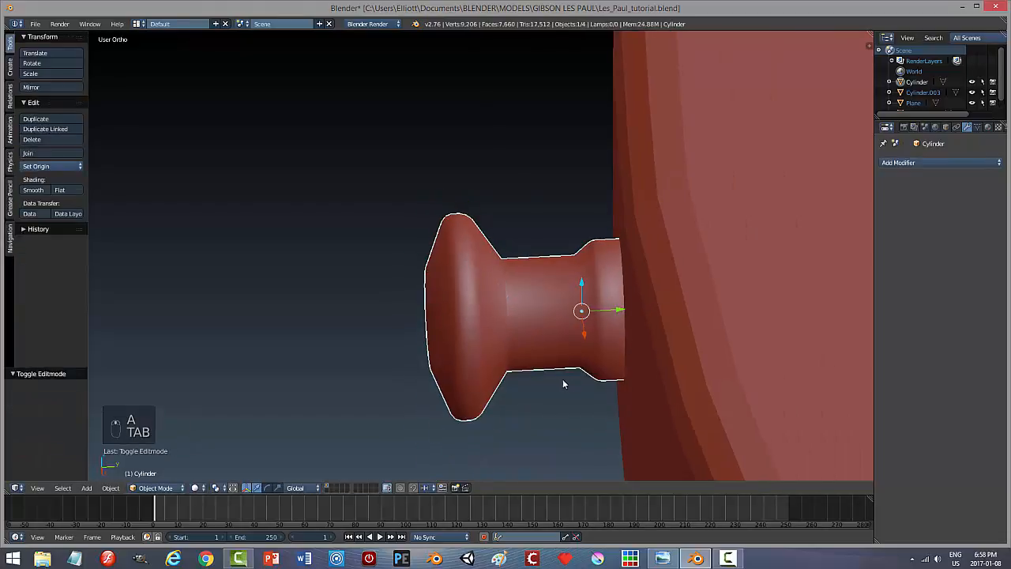
Show all layers, add an edge loop on the head's underside slid about 0.8 toward the rim, and return to Object Mode.
middle_drag(563, 383, 543, 370)
key(grave)
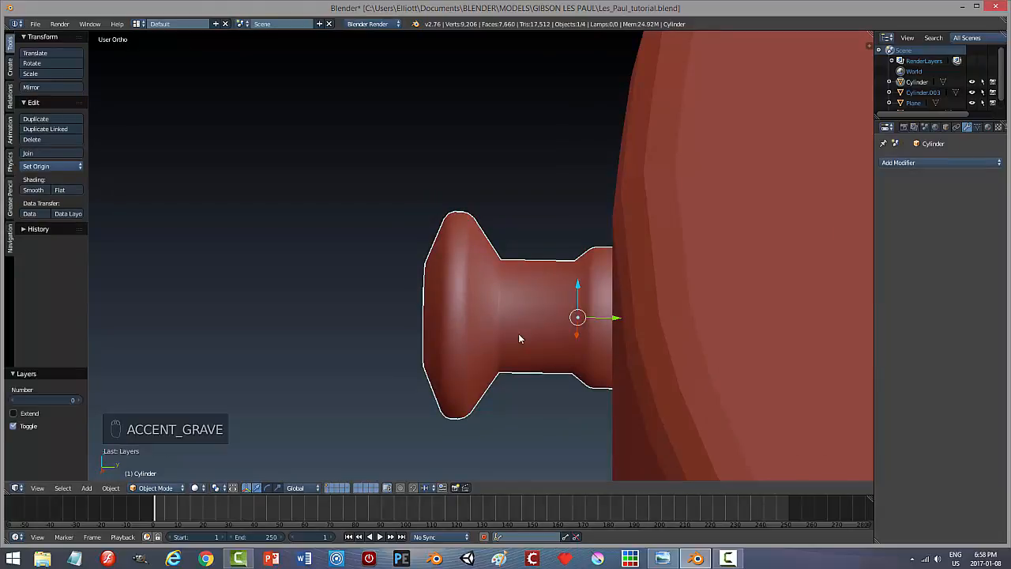
key(Tab)
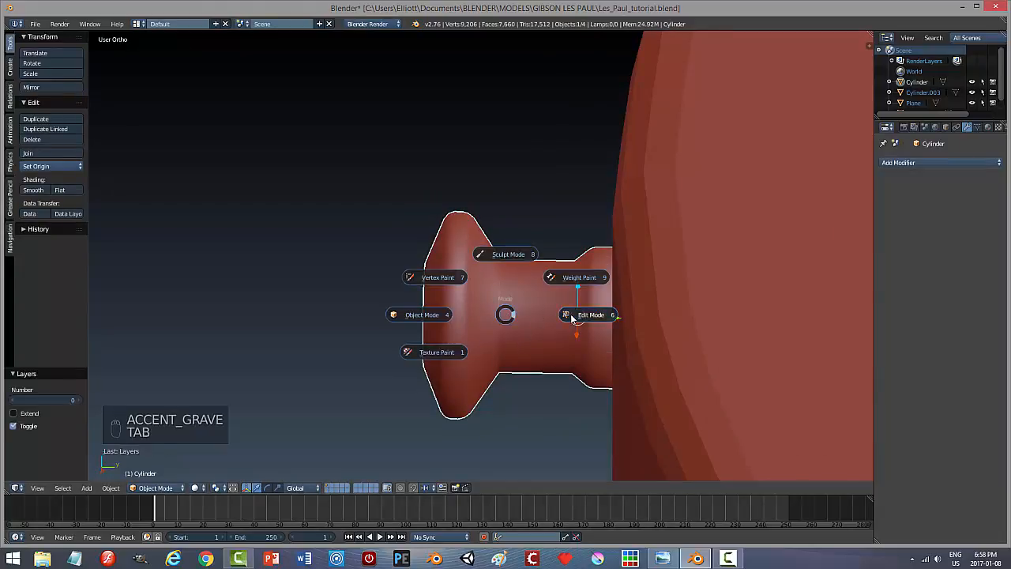
key(ctrl+r)
click(497, 286)
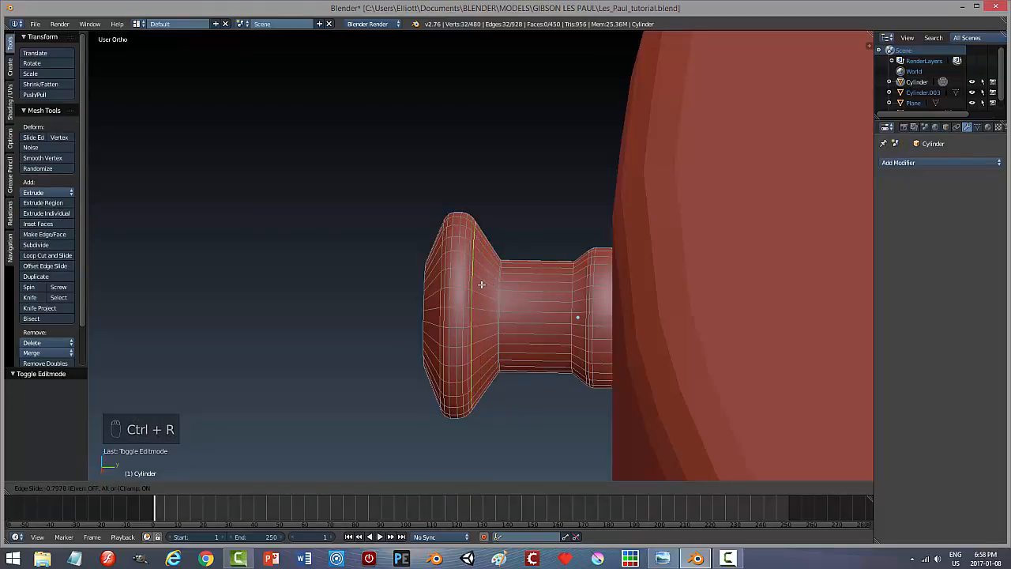
click(480, 284)
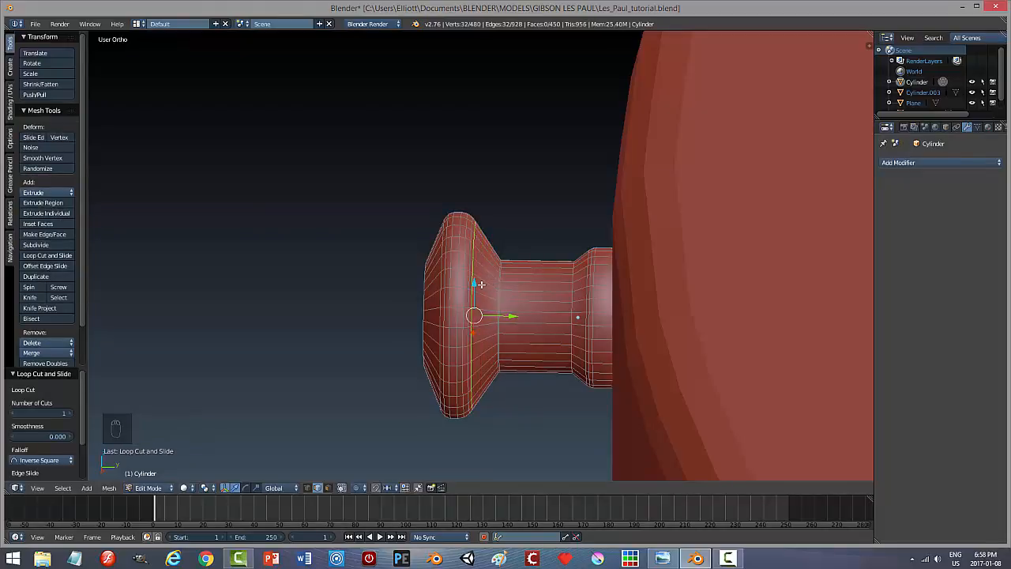
key(a)
key(Tab)
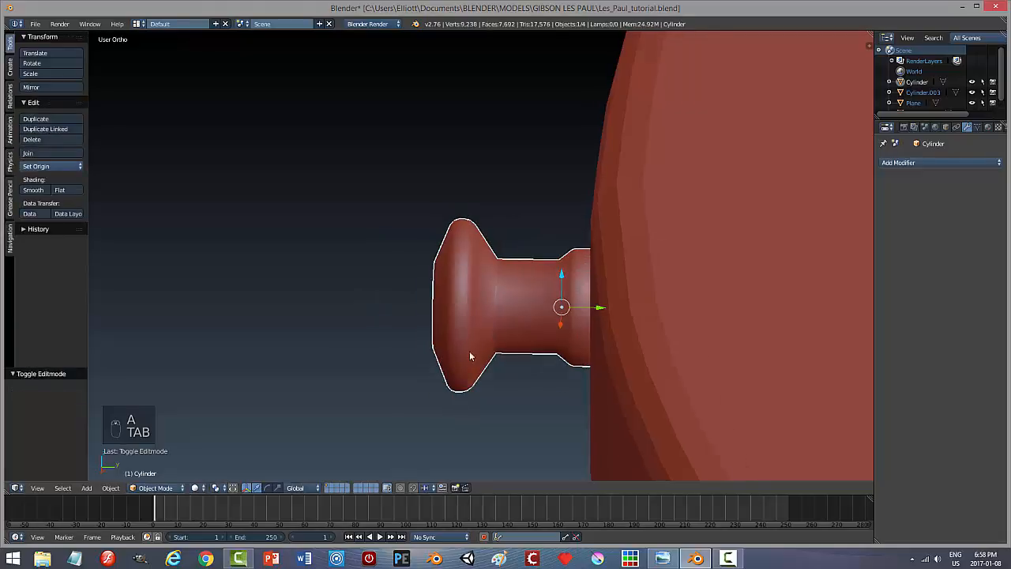
In face select mode, push the head's end face about 0.02 along Y toward the body, then deselect and return to Object Mode.
middle_drag(469, 356, 511, 360)
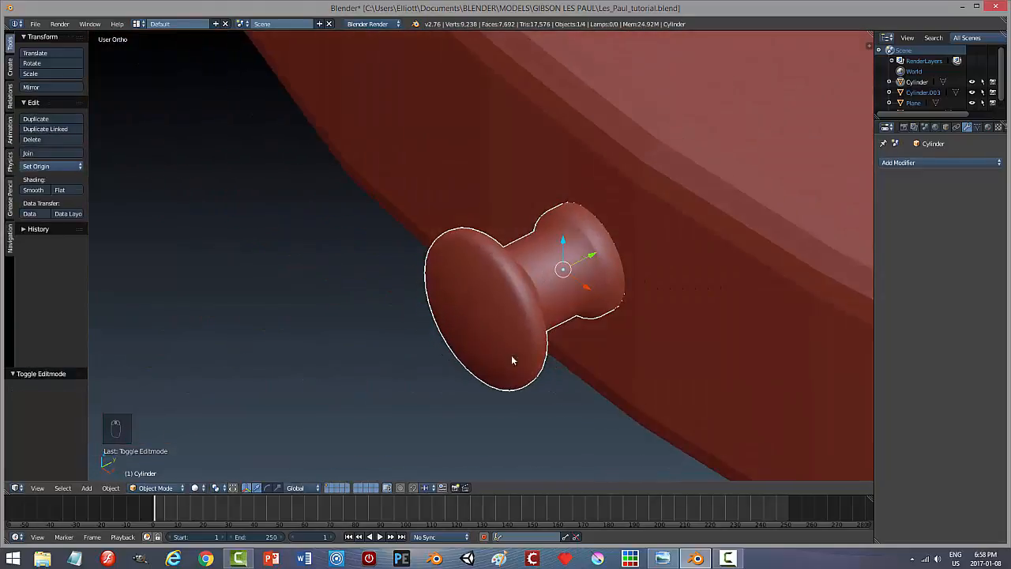
key(Tab)
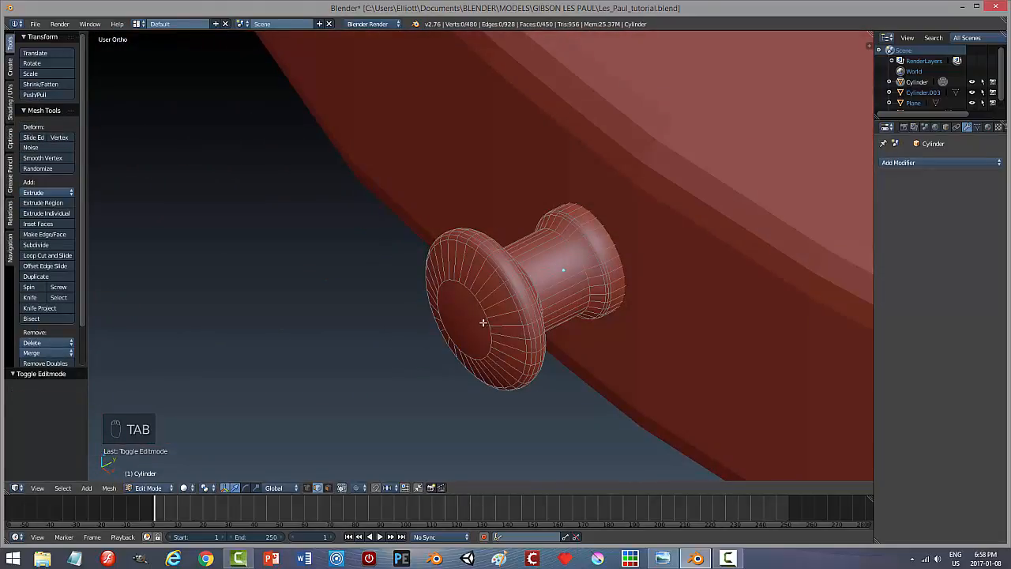
mouse_move(475, 320)
middle_down()
mouse_move(483, 339)
mouse_move(479, 317)
middle_up()
key(Tab)
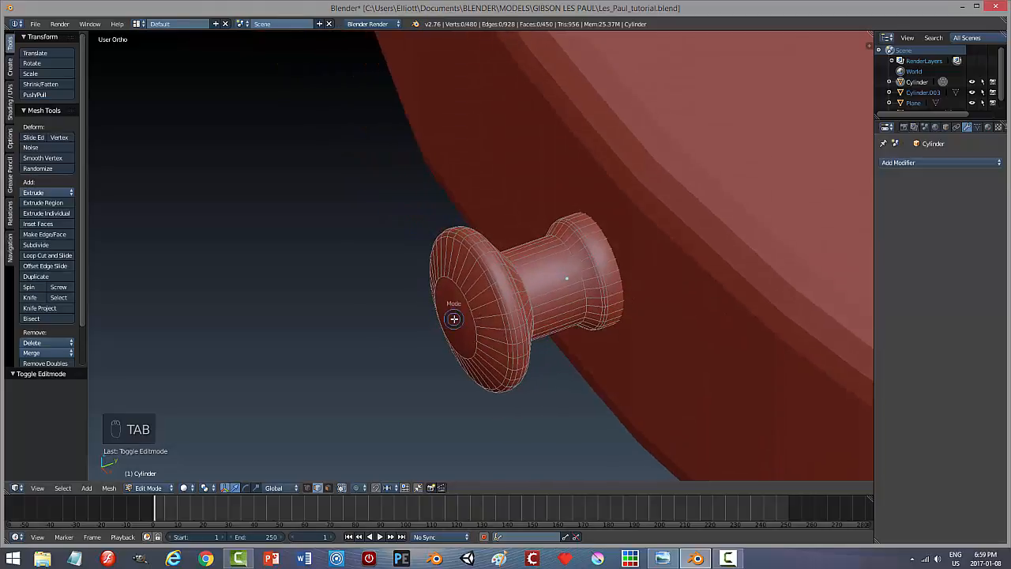
key(ctrl+Tab)
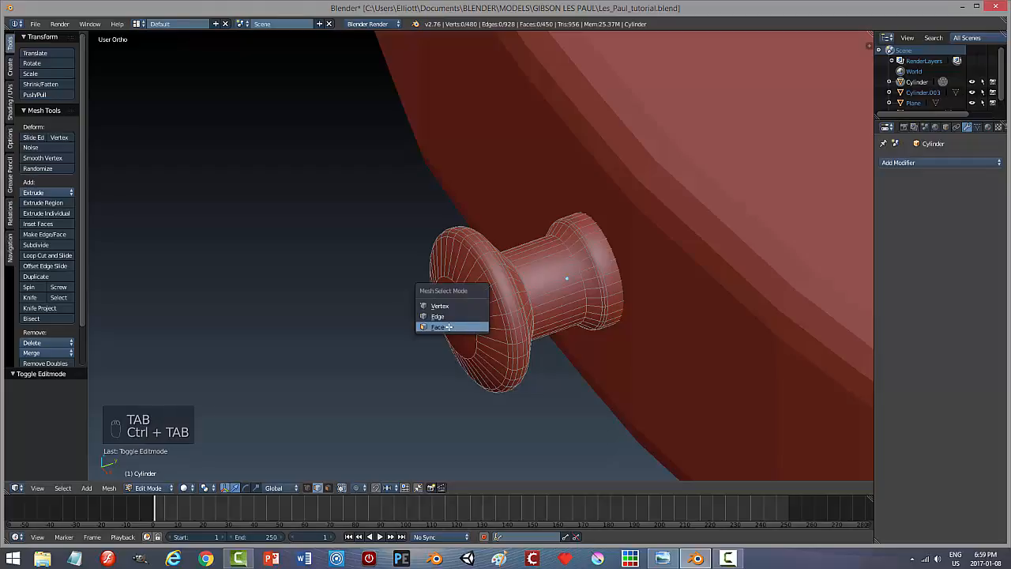
click(449, 327)
right_click(455, 311)
drag(484, 309, 489, 309)
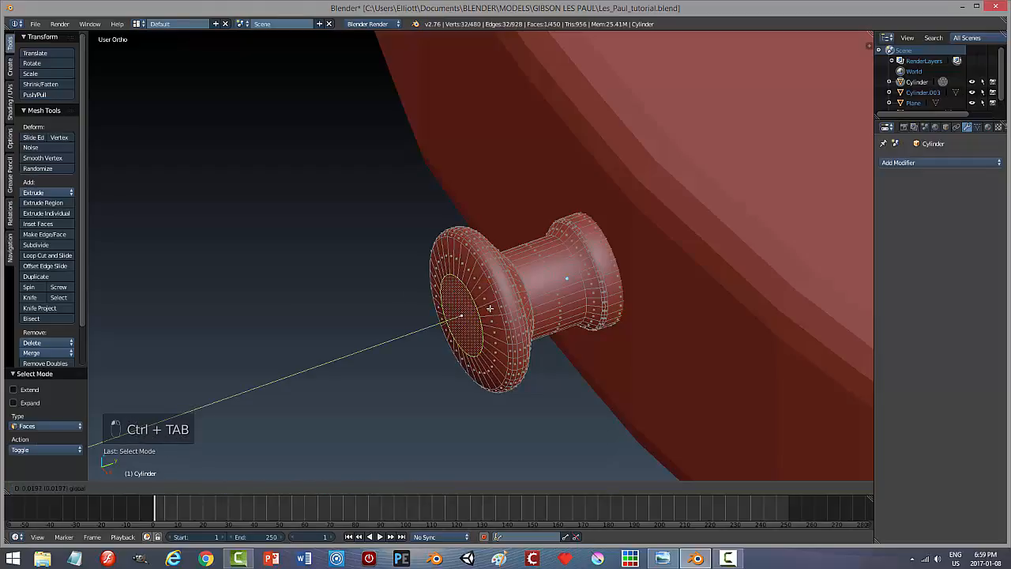
click(489, 309)
key(a)
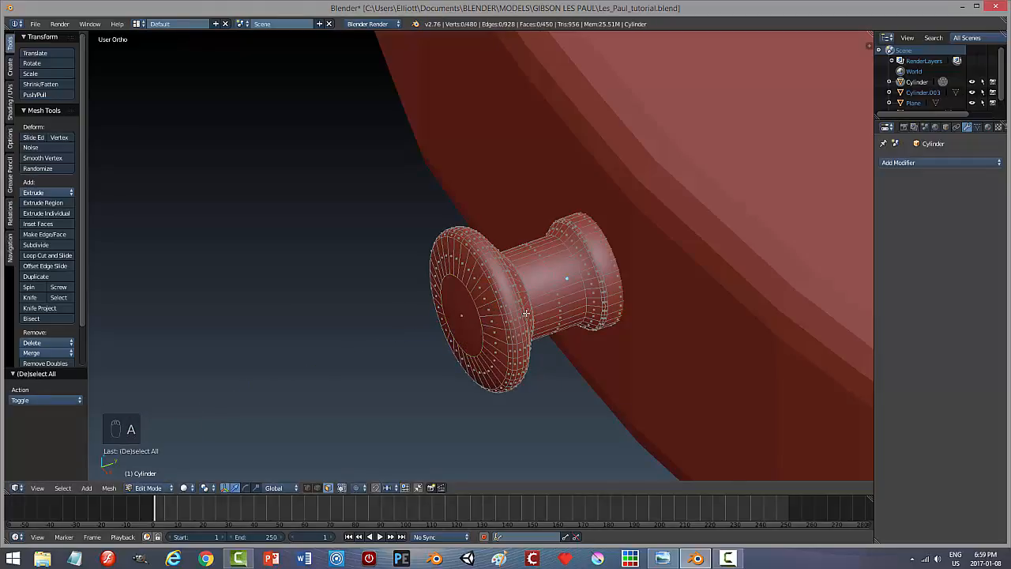
key(Tab)
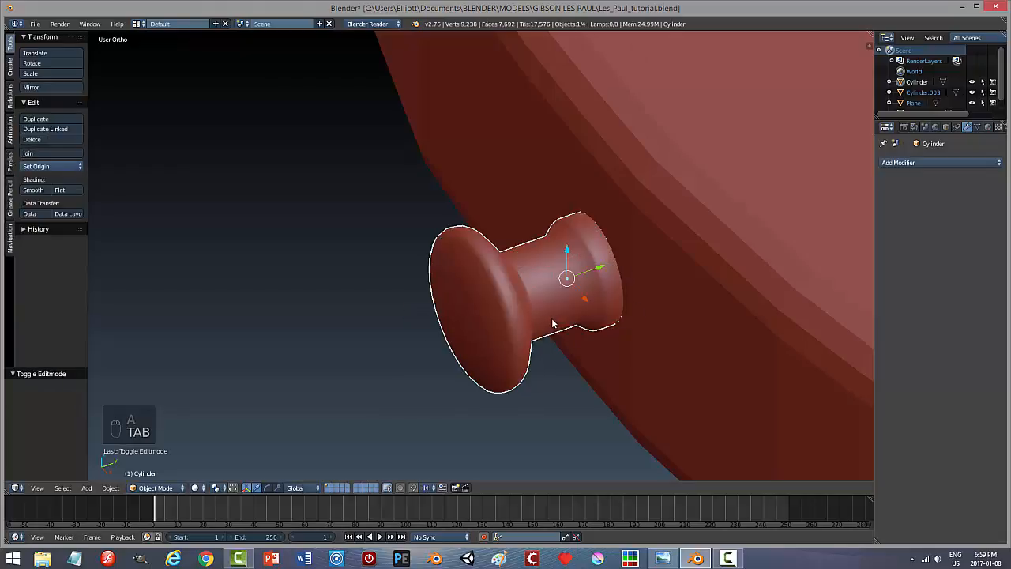
Move the strap button about 0.93 along negative Y so it stands clear of the guitar body.
scroll(552, 324, down, 8)
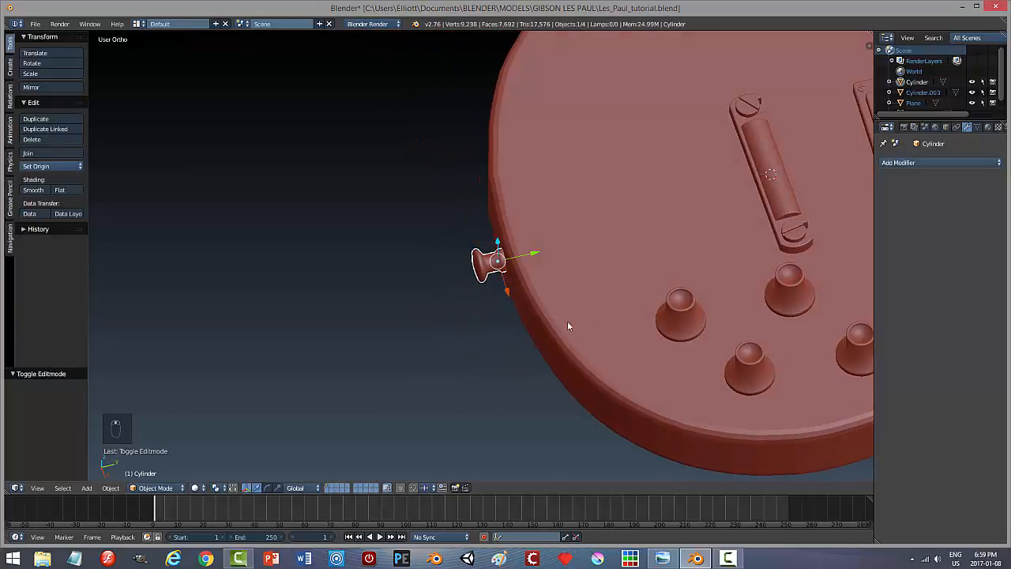
key(a)
middle_drag(545, 331, 545, 363)
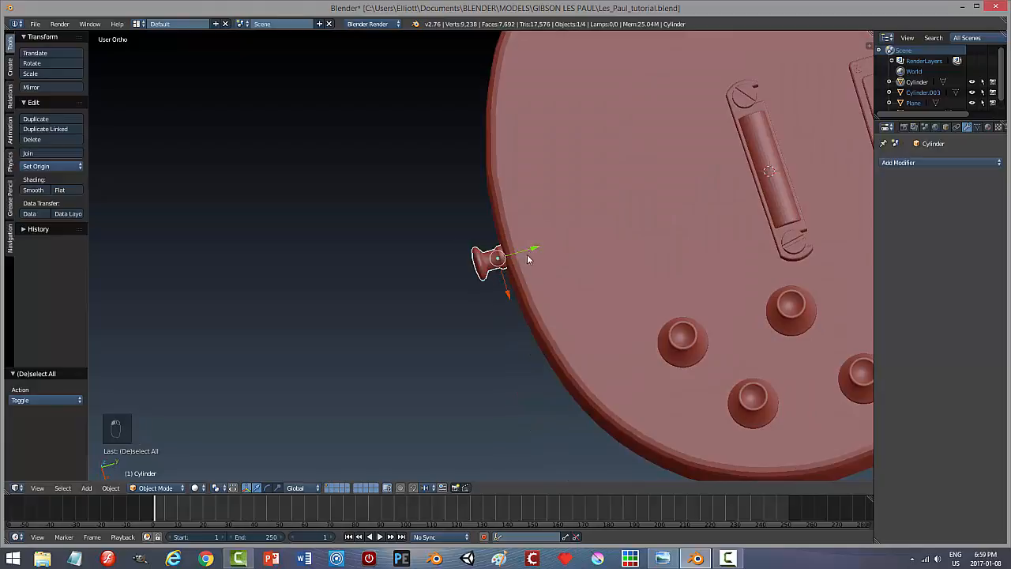
key(g)
key(y)
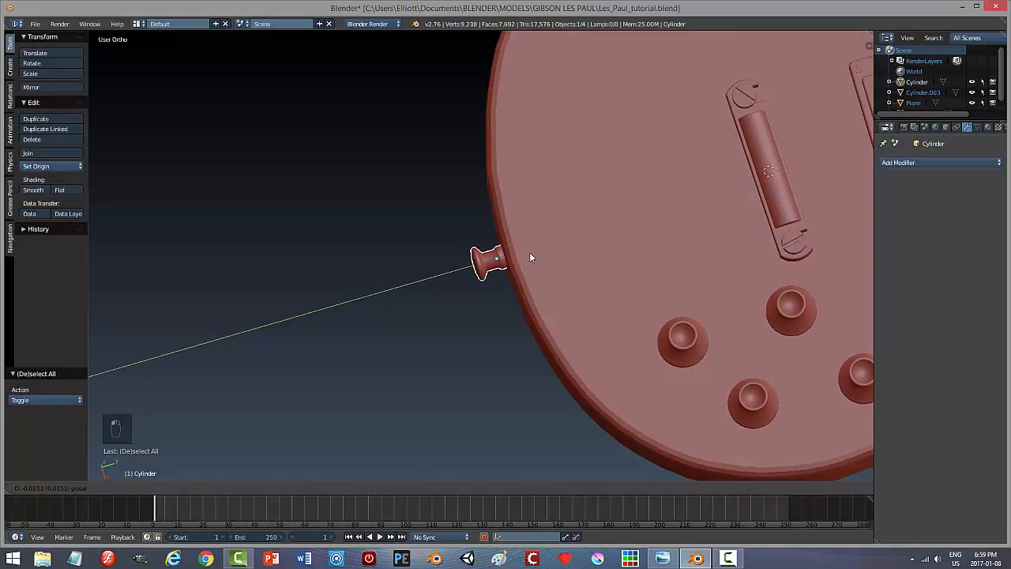
click(530, 259)
drag(534, 249, 472, 266)
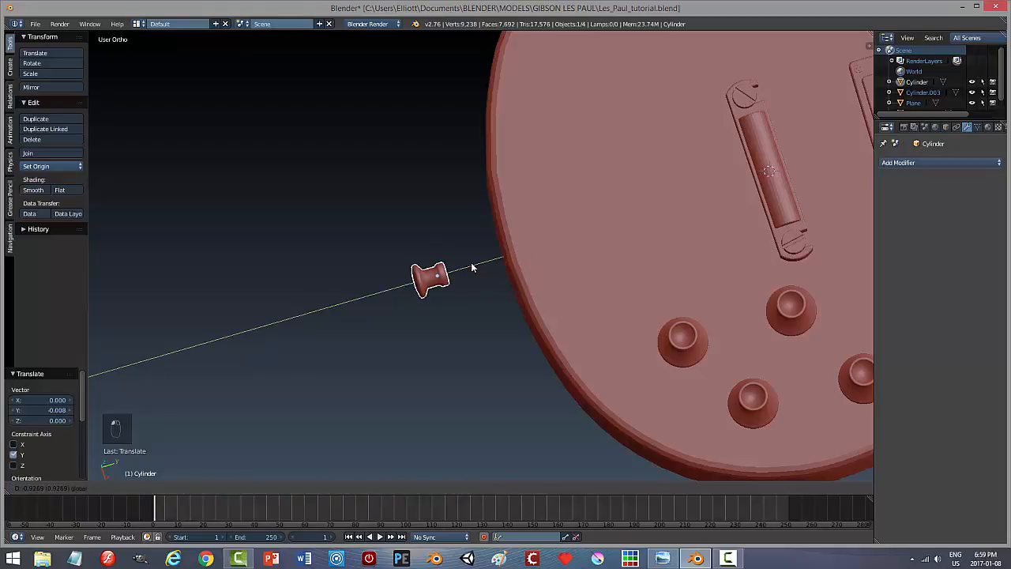
Frame the strap button and, in Edit Mode, delete the end face of its base.
middle_drag(487, 322, 430, 284)
key(KP_Decimal)
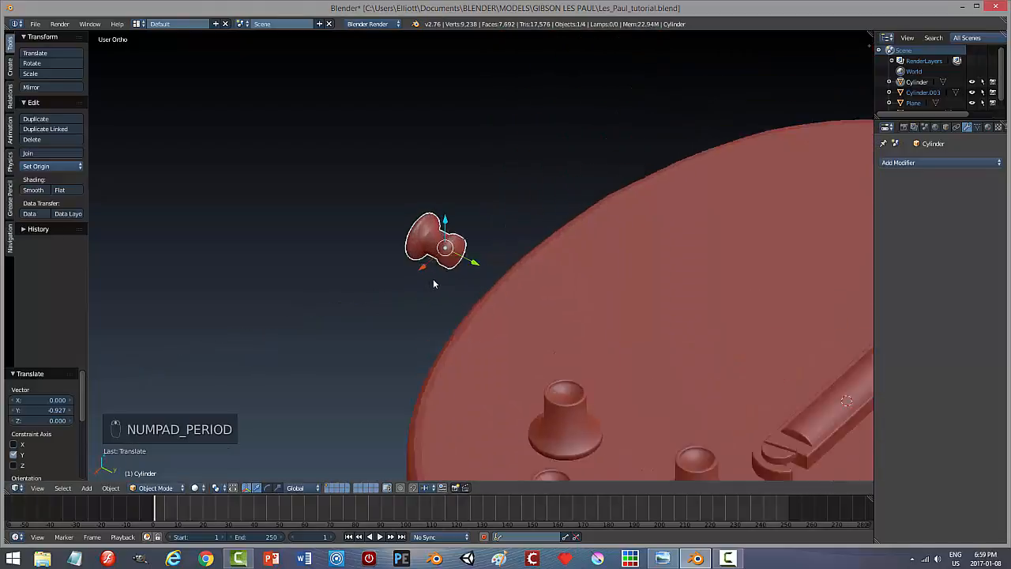
key(Tab)
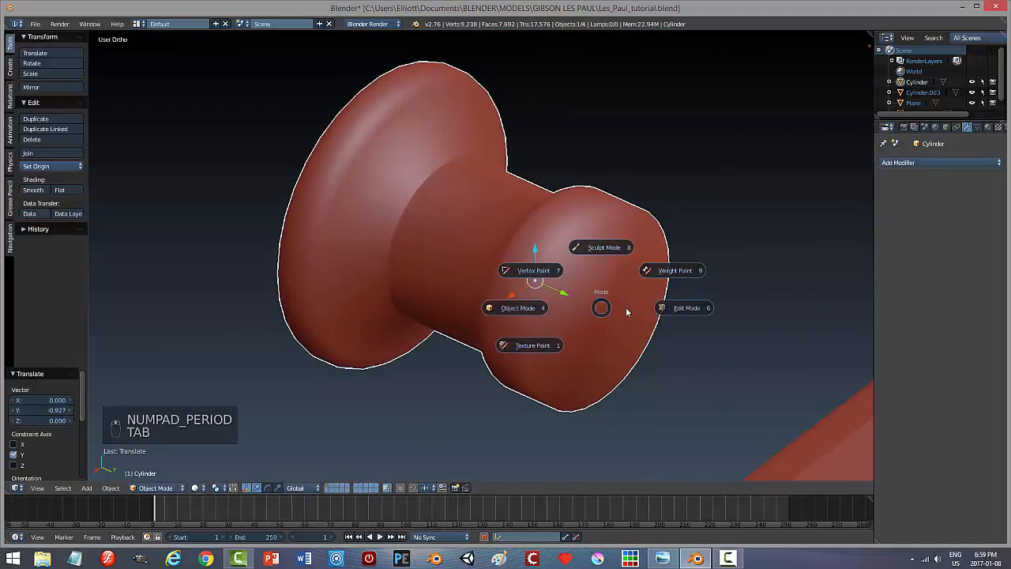
right_click(603, 301)
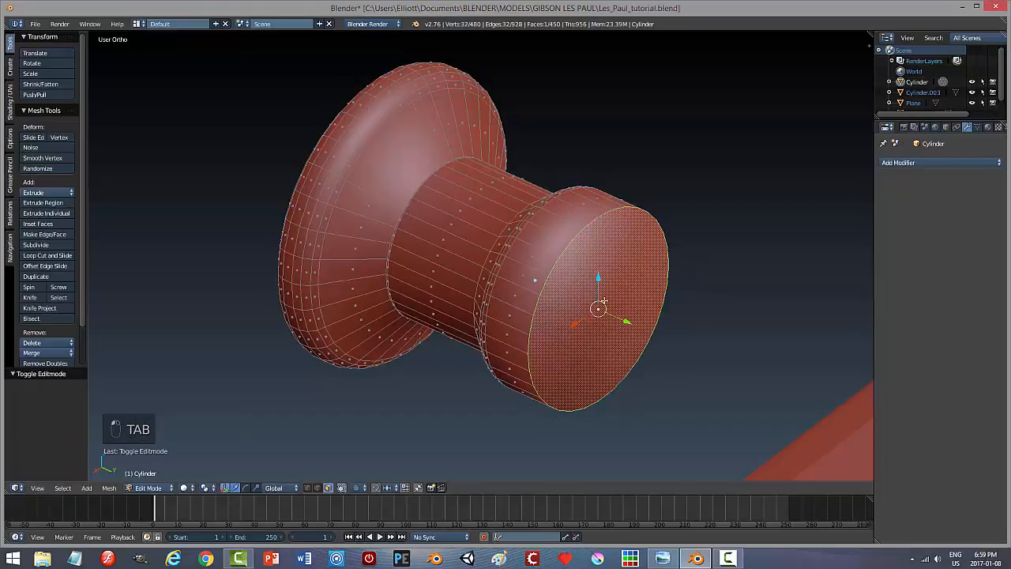
key(x)
click(599, 323)
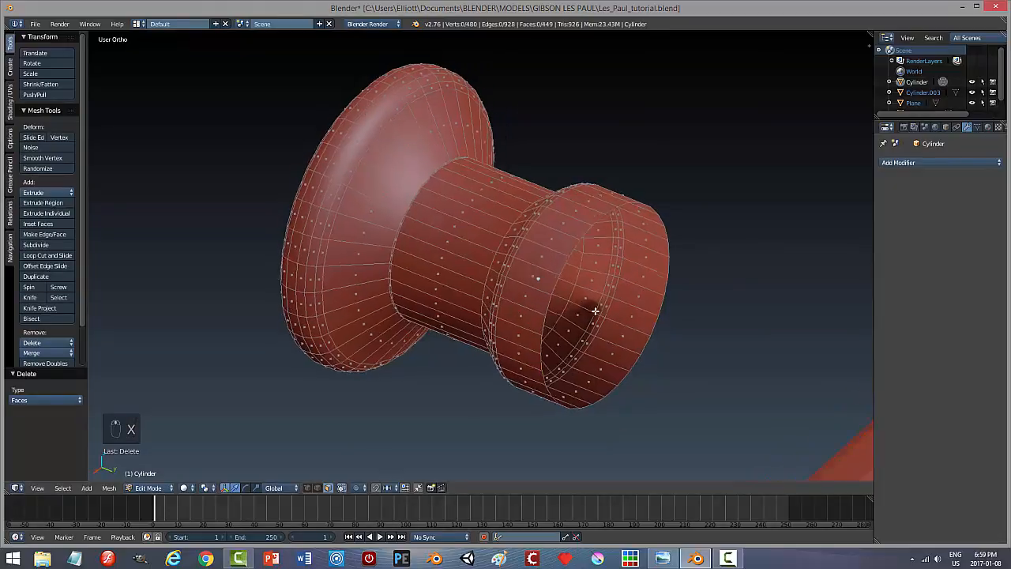
Add an edge loop around the base, slid close to its open rim, then deselect and return to Object Mode.
middle_drag(594, 311, 592, 266)
key(ctrl+r)
click(597, 253)
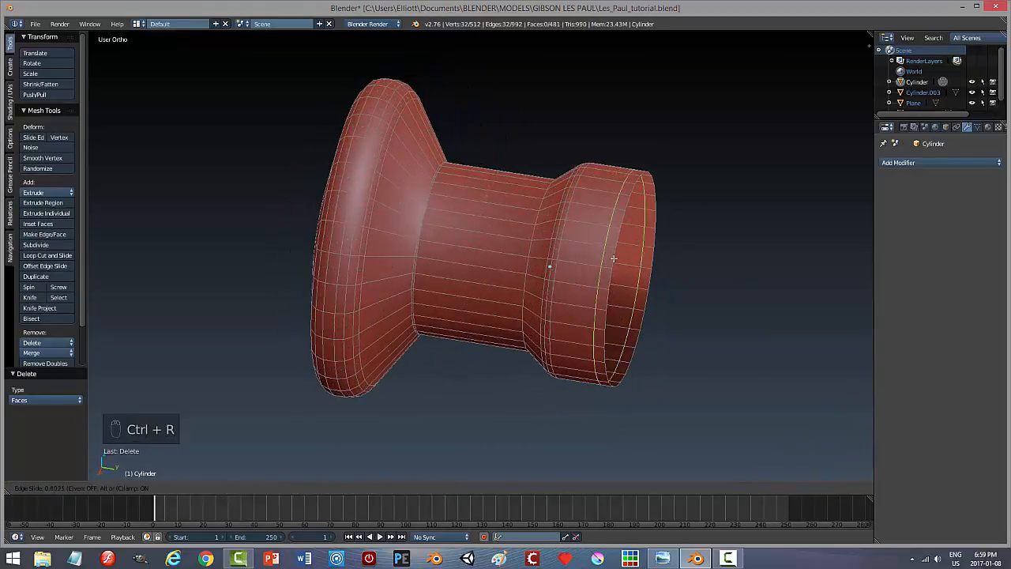
click(619, 260)
key(a)
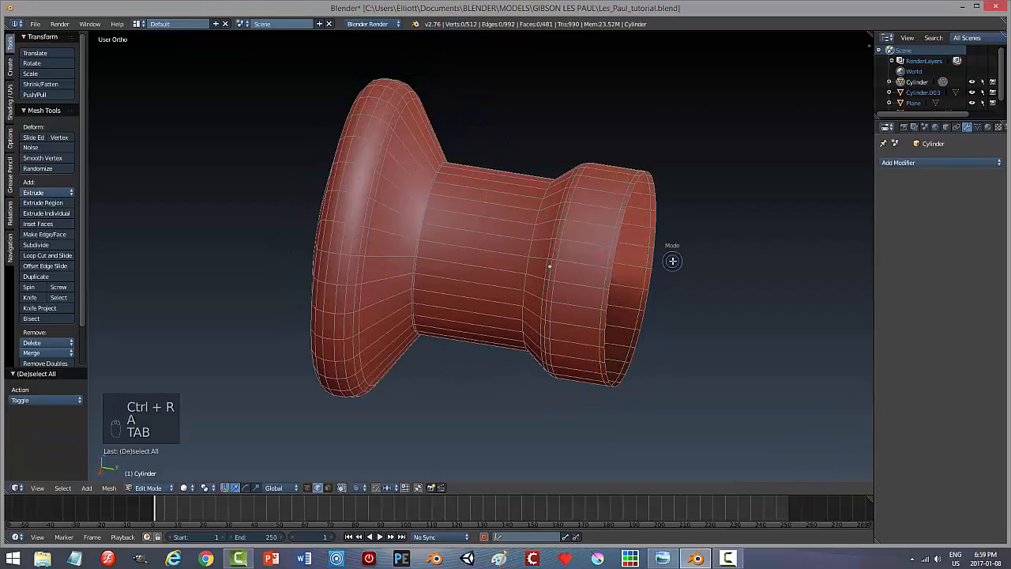
key(Tab)
click(587, 260)
scroll(562, 282, down, 4)
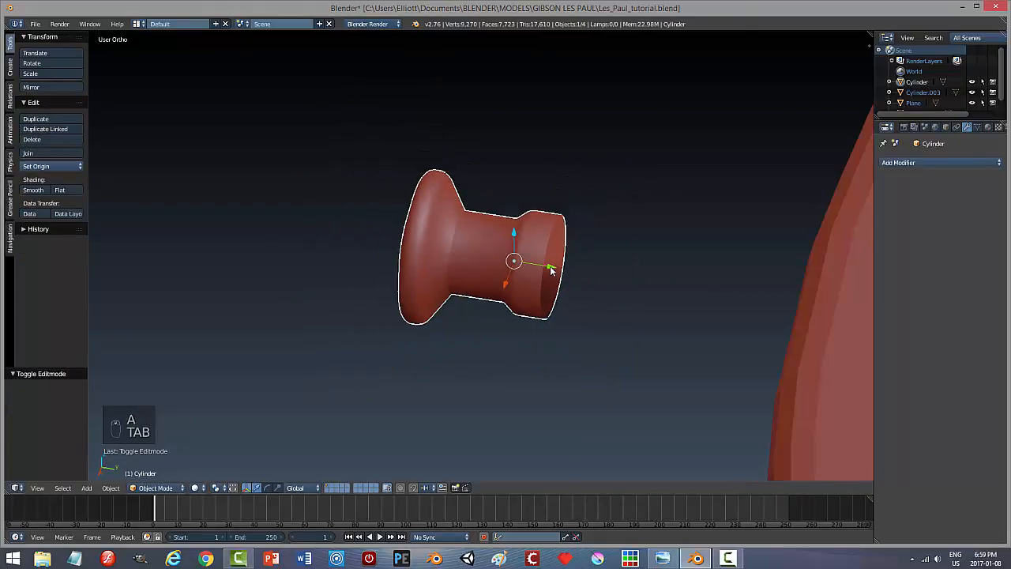
Move the strap button back along Y until its base meets the guitar body, then deselect it.
drag(553, 266, 758, 346)
middle_drag(758, 345, 808, 292)
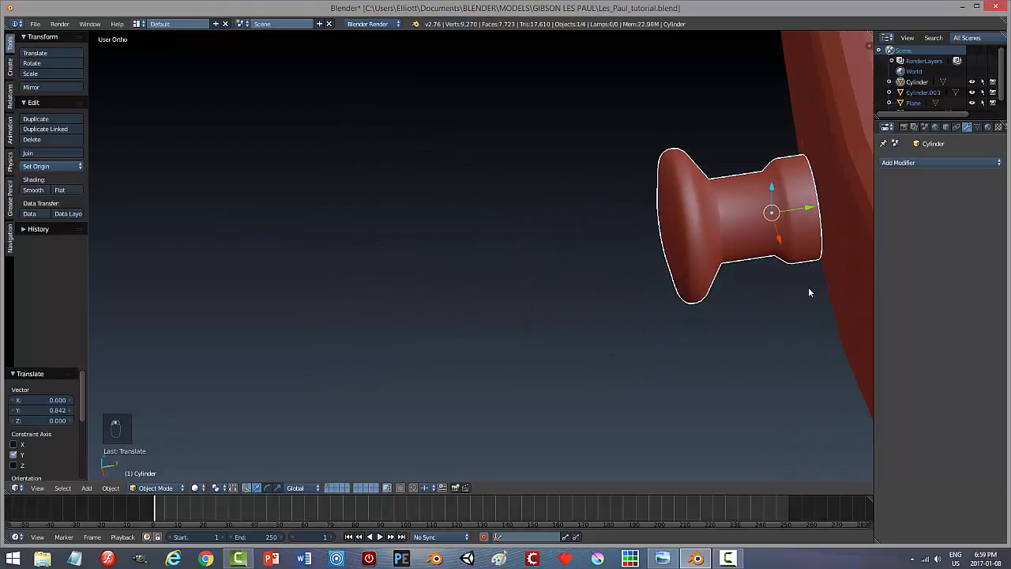
drag(813, 212, 838, 214)
key(a)
scroll(721, 300, down, 3)
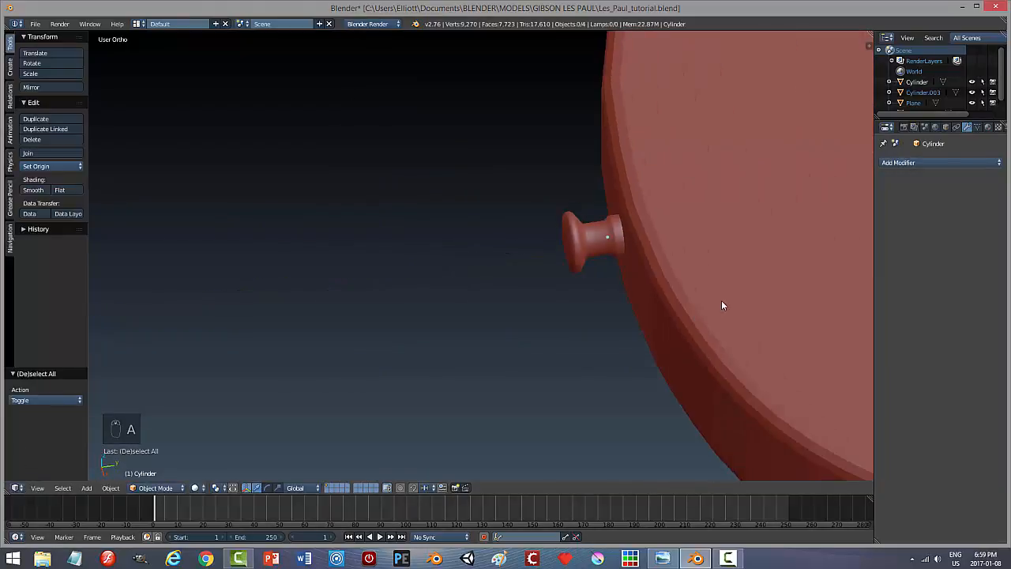
Save the project over the existing Les_Paul_tutorial.blend file.
middle_drag(721, 300, 654, 299)
key(ctrl+s)
click(666, 297)
Duplicate the strap button in place and move the copy about 8.06 along negative X, clear of the body.
scroll(682, 294, down, 3)
right_click(488, 235)
key(shift+d)
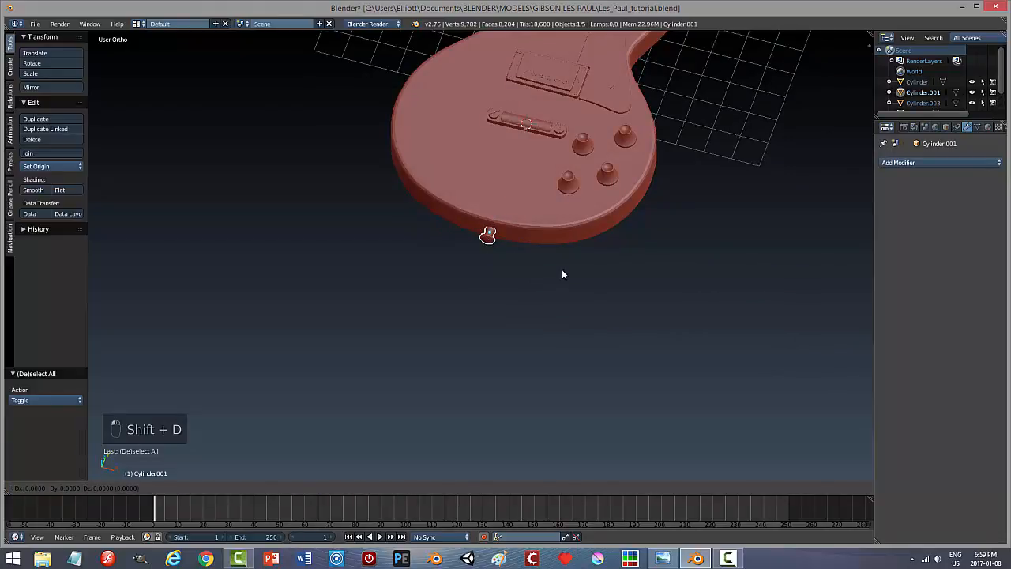
right_click(529, 244)
drag(529, 244, 264, 225)
Join the original strap button at the lower end into the guitar body object.
right_click(487, 234)
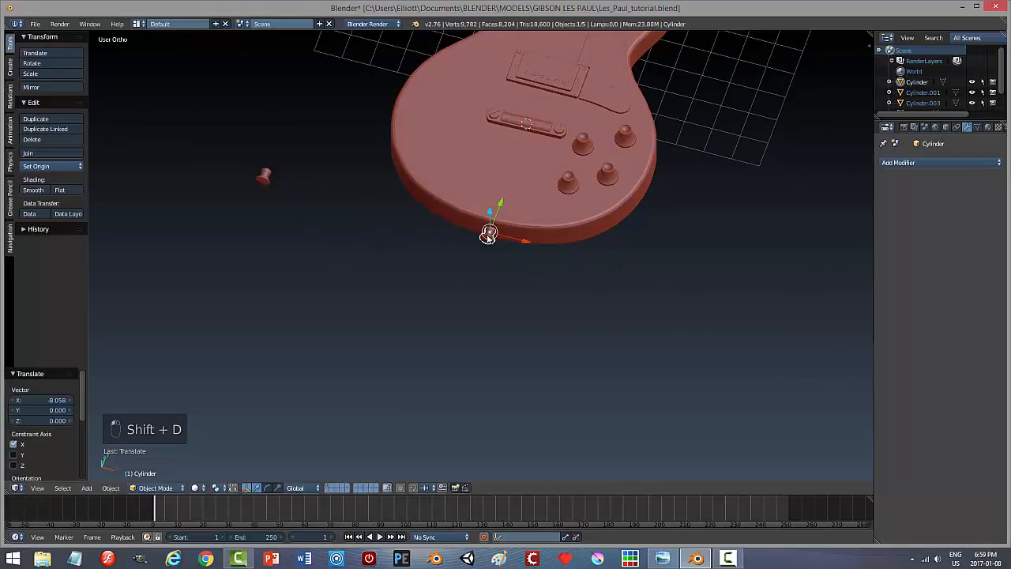
right_click(497, 188)
key(ctrl+j)
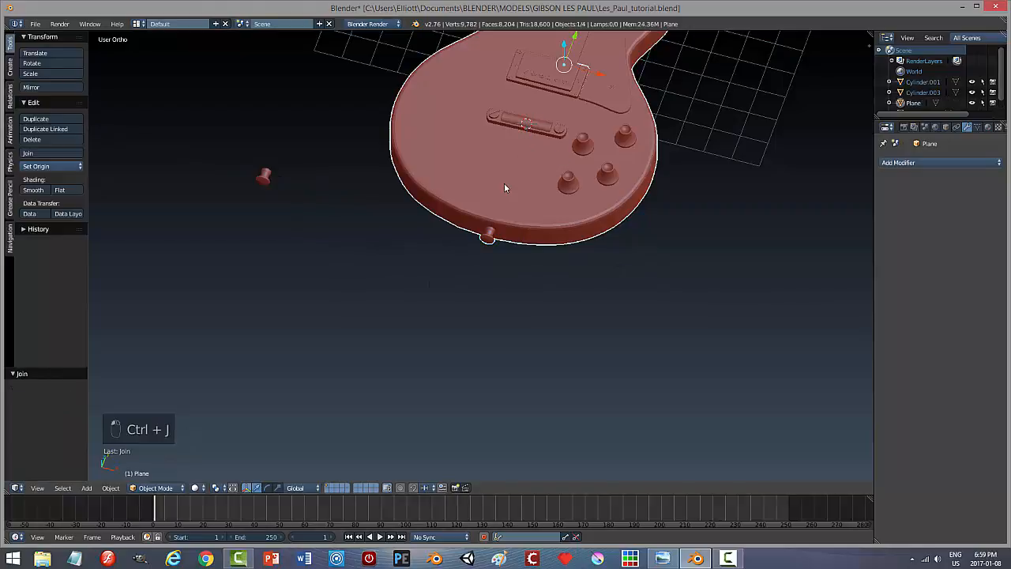
scroll(525, 257, down, 1)
scroll(522, 259, up, 2)
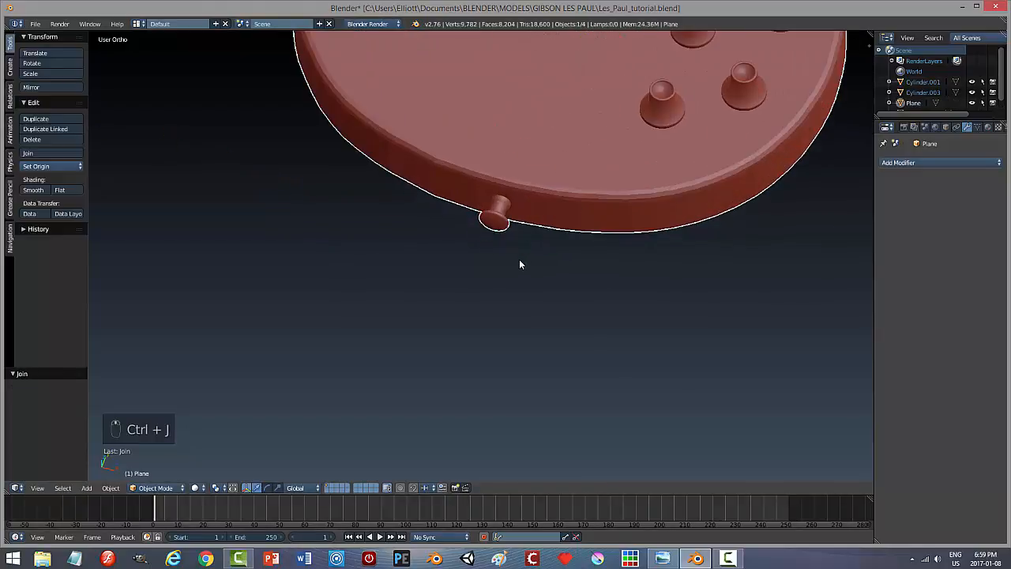
Move the duplicate strap button about 18.05 along Y toward the neck end of the body.
scroll(518, 259, down, 5)
middle_drag(512, 241, 563, 297)
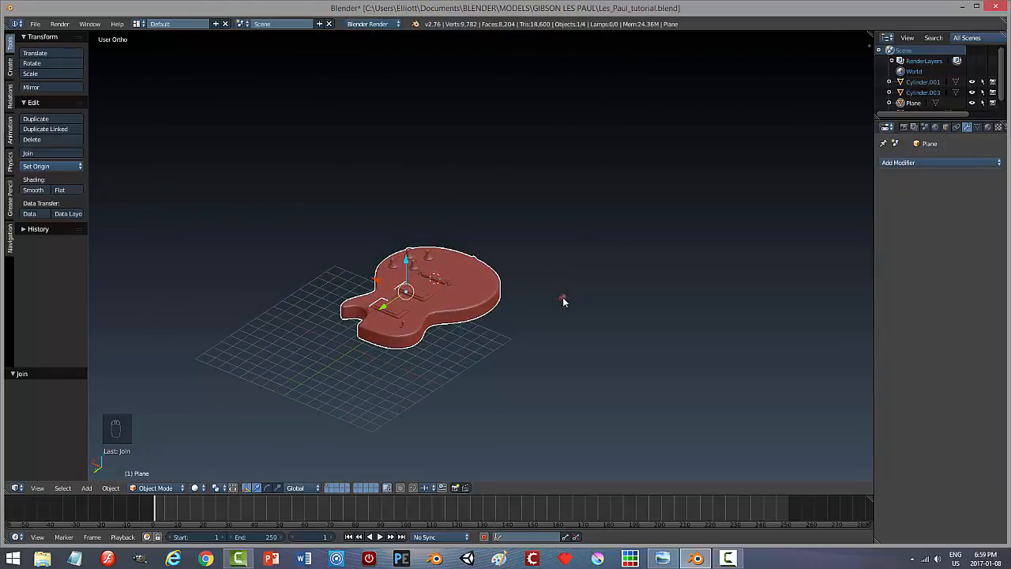
right_click(562, 297)
key(g)
key(y)
click(368, 394)
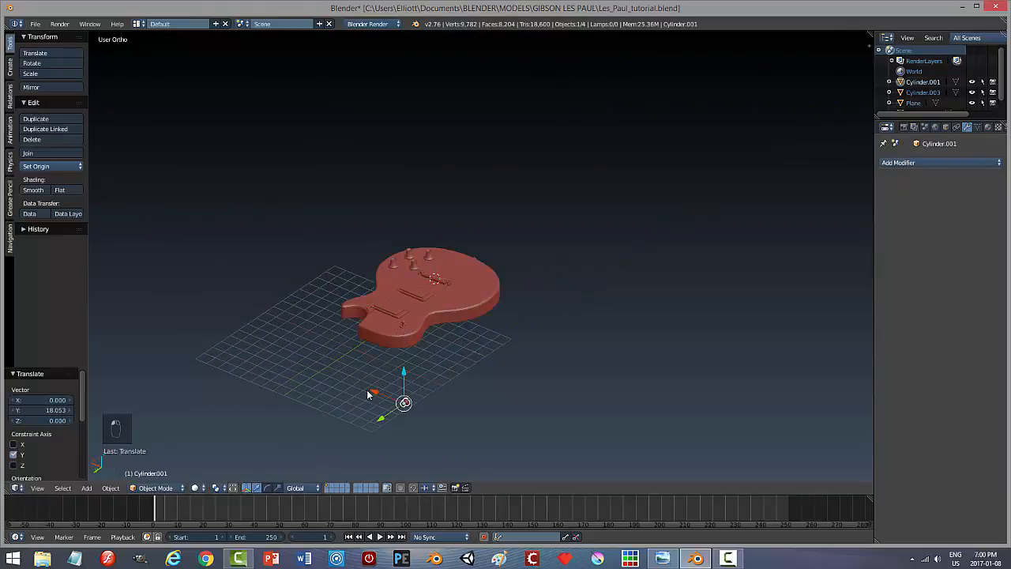
Reposition the strap button copy along X and Y beside the body's neck-end shoulder, finishing with a shift of about -2.70 along X.
key(g)
key(x)
click(345, 336)
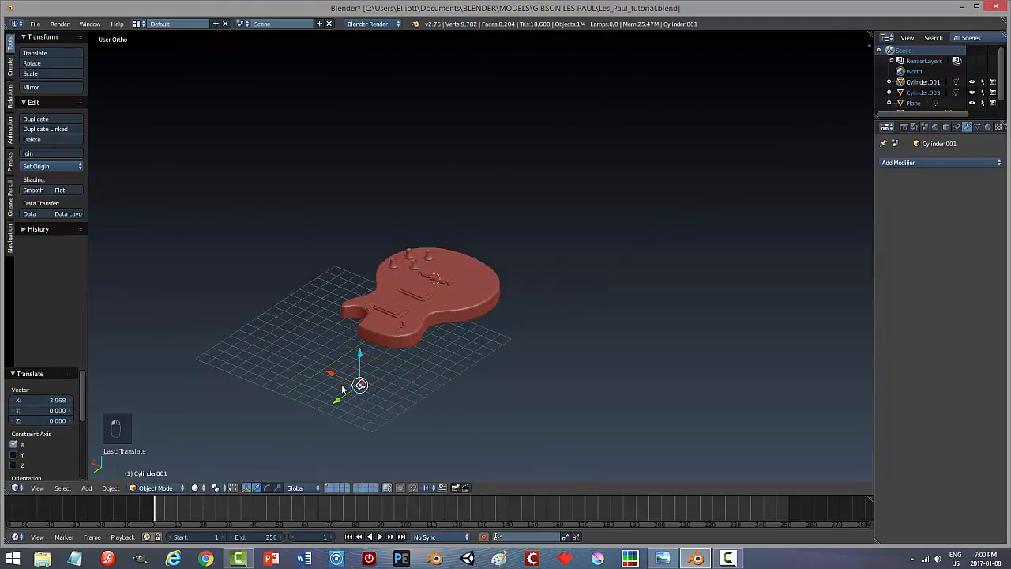
key(g)
key(x)
key(y)
click(398, 371)
drag(383, 346, 347, 334)
middle_drag(466, 377, 502, 384)
drag(447, 364, 487, 364)
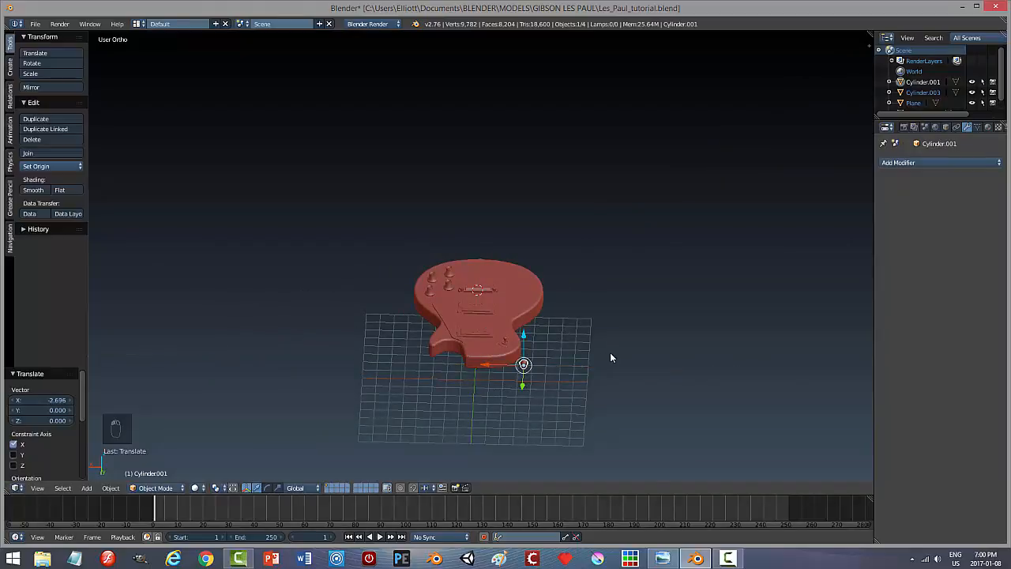
Delete the duplicate strap button beside the neck end of the body.
key(x)
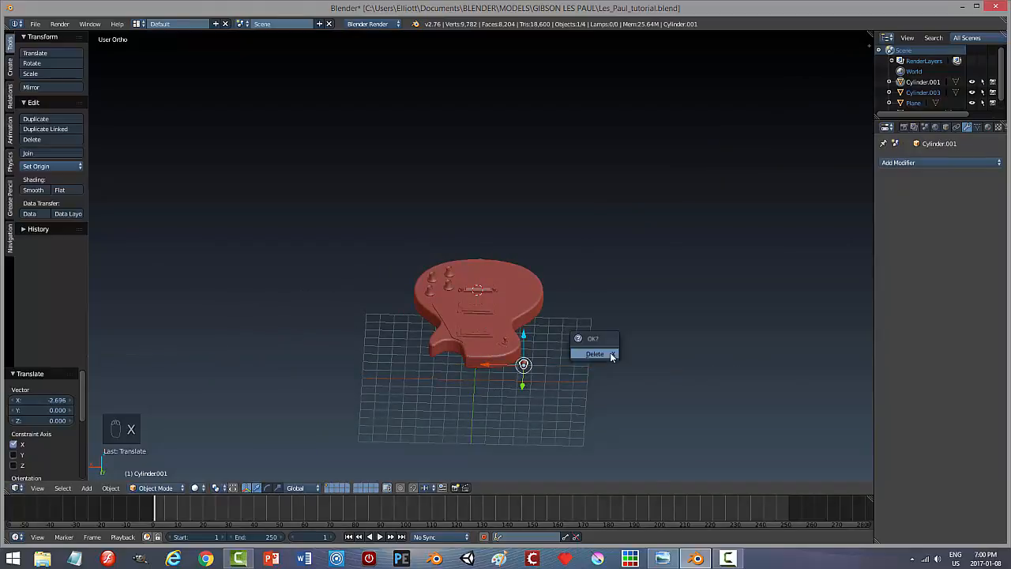
click(610, 353)
middle_drag(595, 364, 421, 379)
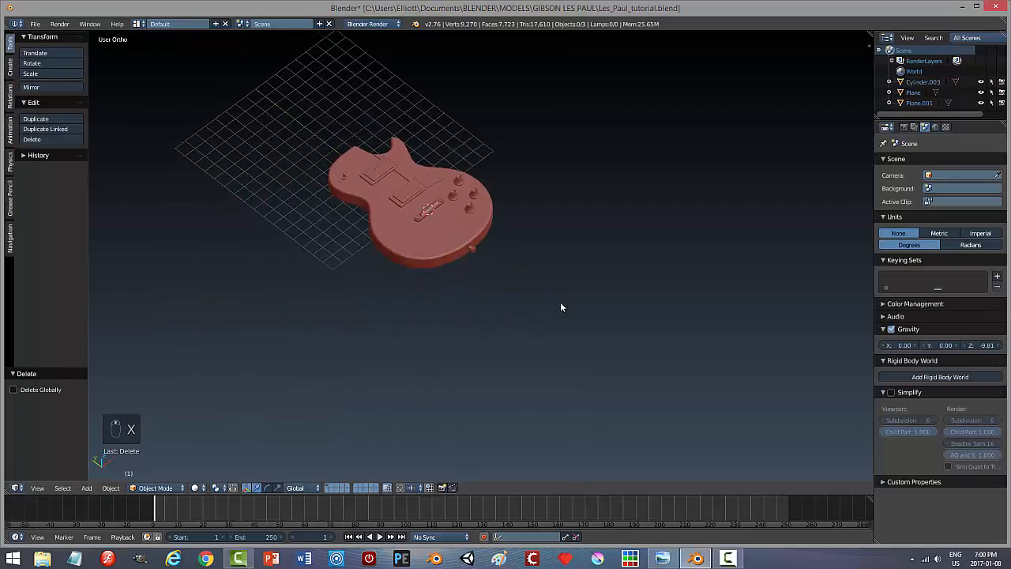
Set the guitar body's origin to its geometry, then deselect the body.
middle_drag(560, 307, 475, 313)
middle_drag(609, 305, 476, 346)
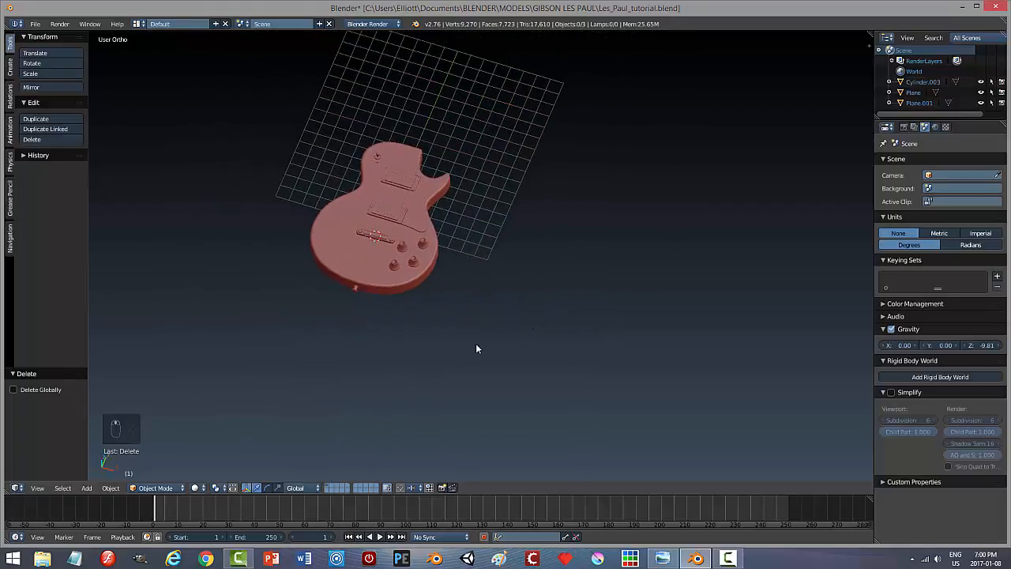
right_click(372, 256)
click(35, 167)
click(51, 190)
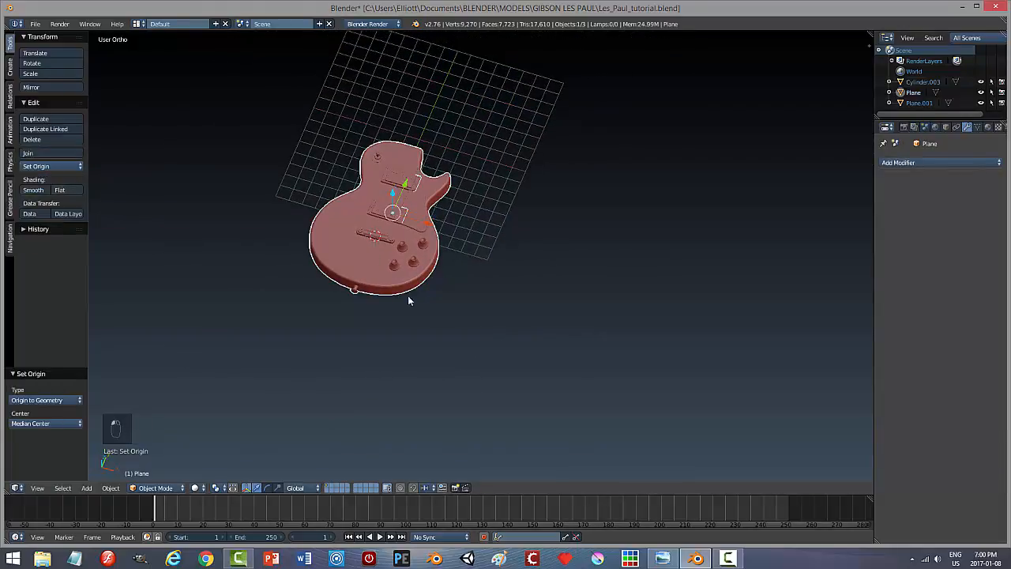
key(ctrl+s)
middle_drag(469, 327, 607, 424)
key(a)
scroll(457, 338, up, 3)
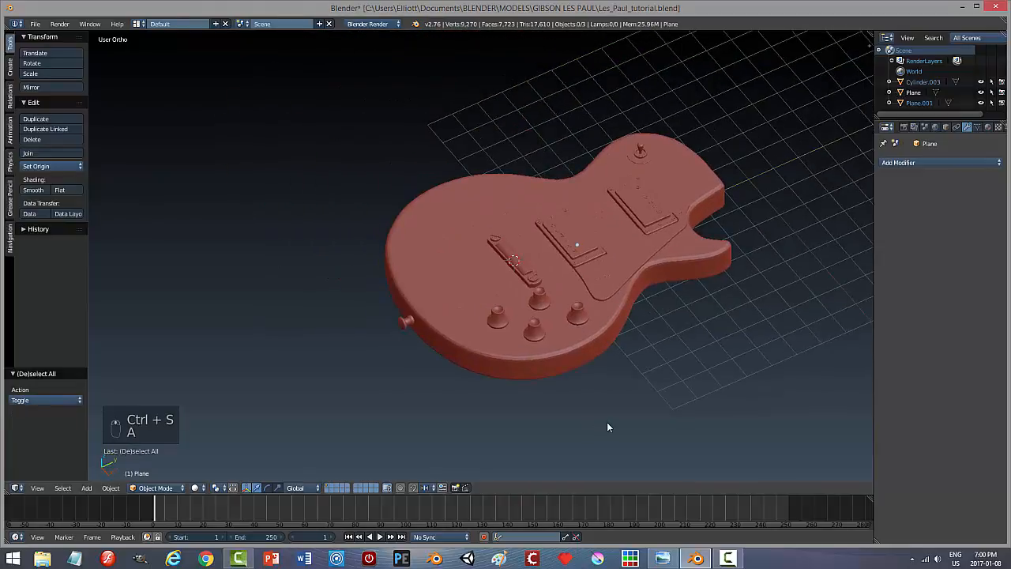
middle_drag(619, 427, 577, 355)
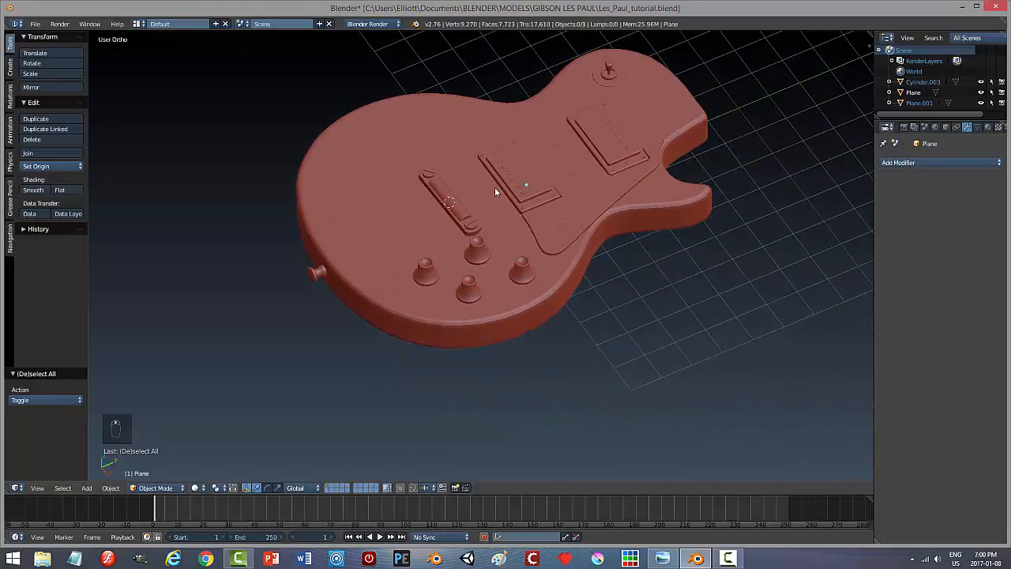
click(728, 558)
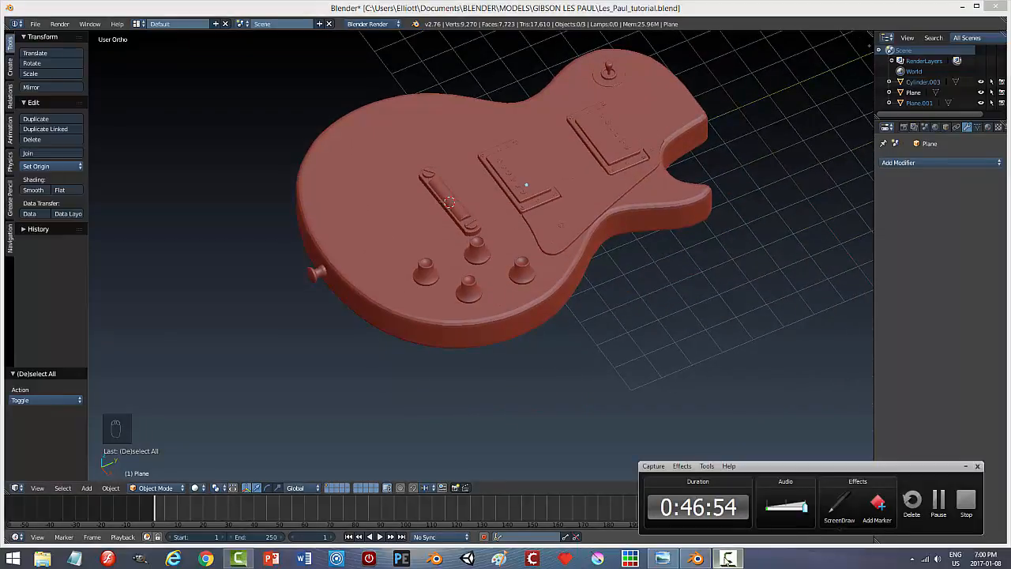
click(965, 465)
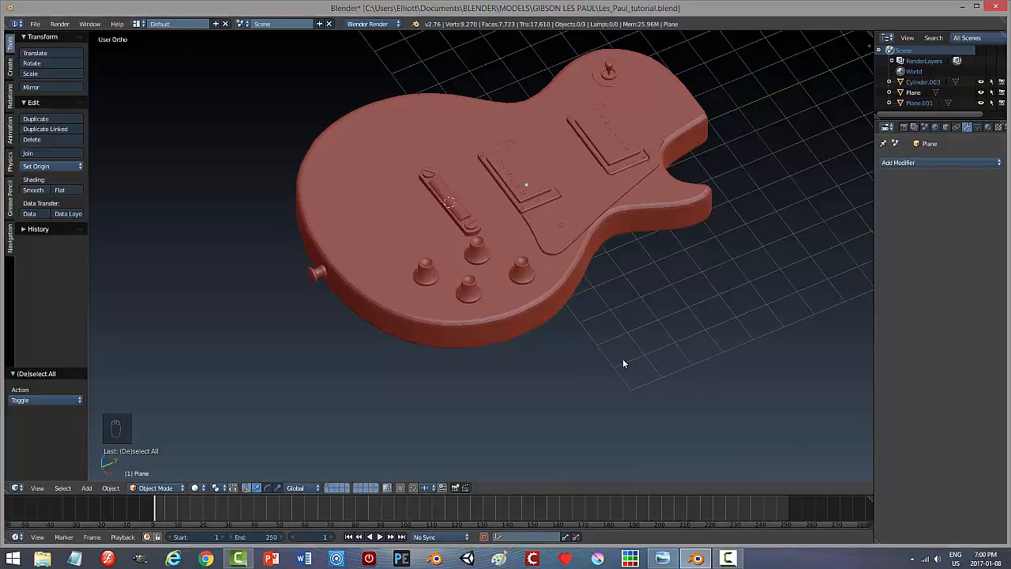
Enter Edit Mode on the guitar body and try scaling an edge atop the knob nearest the pickguard, then clear the selection.
middle_drag(622, 357, 658, 374)
scroll(589, 427, up, 3)
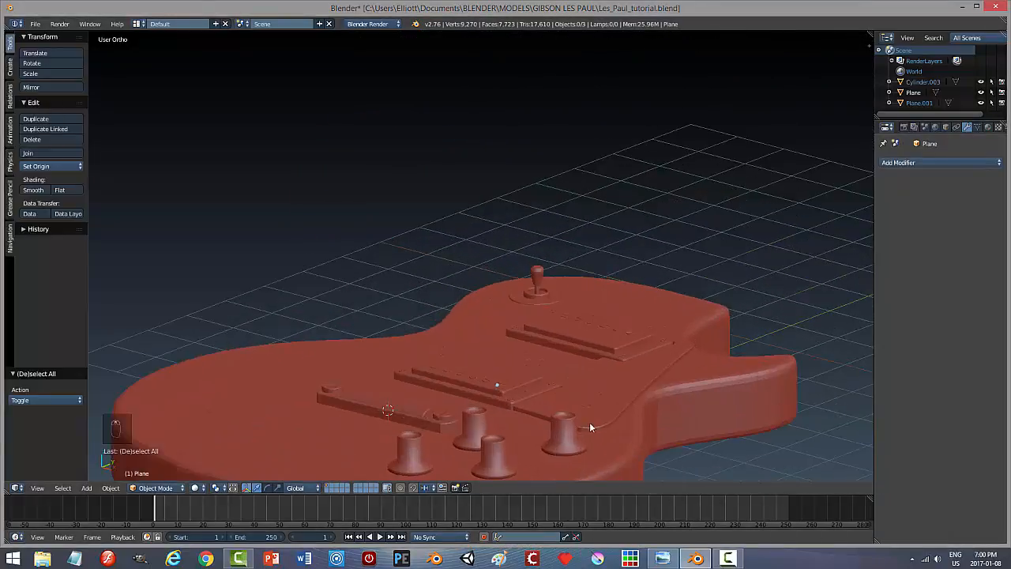
middle_drag(589, 422, 567, 362)
right_click(575, 302)
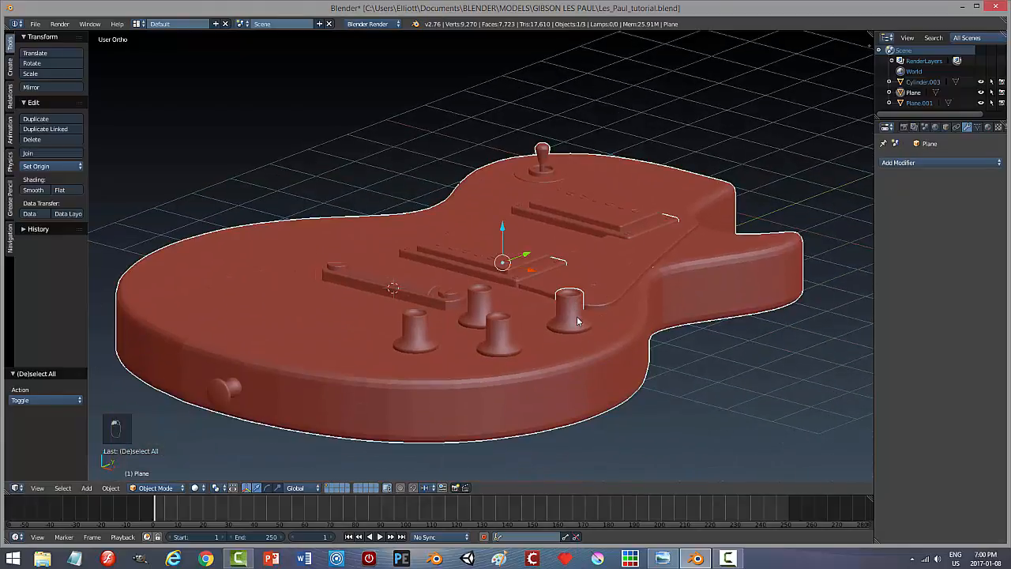
middle_drag(577, 317, 598, 362)
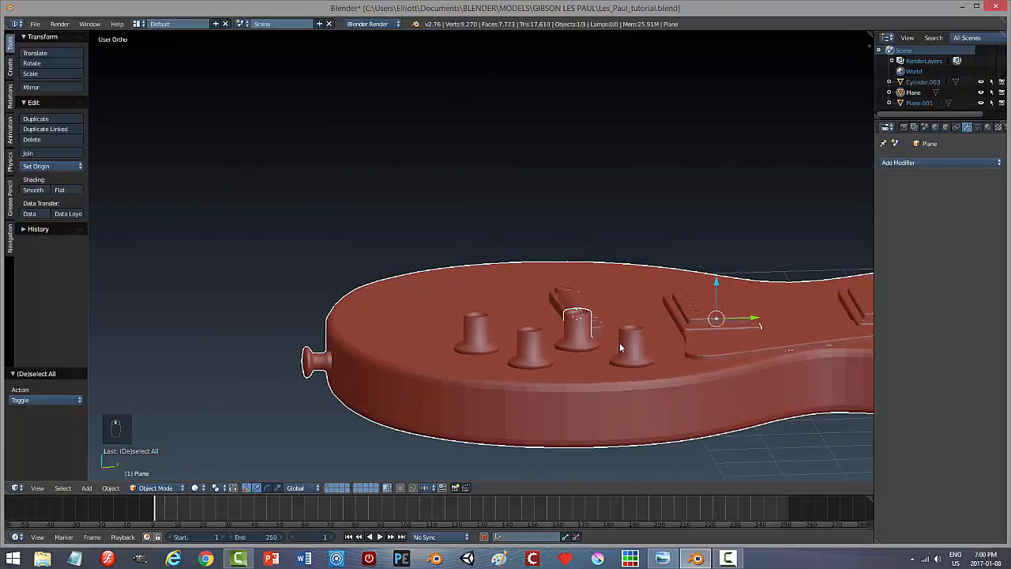
key(Tab)
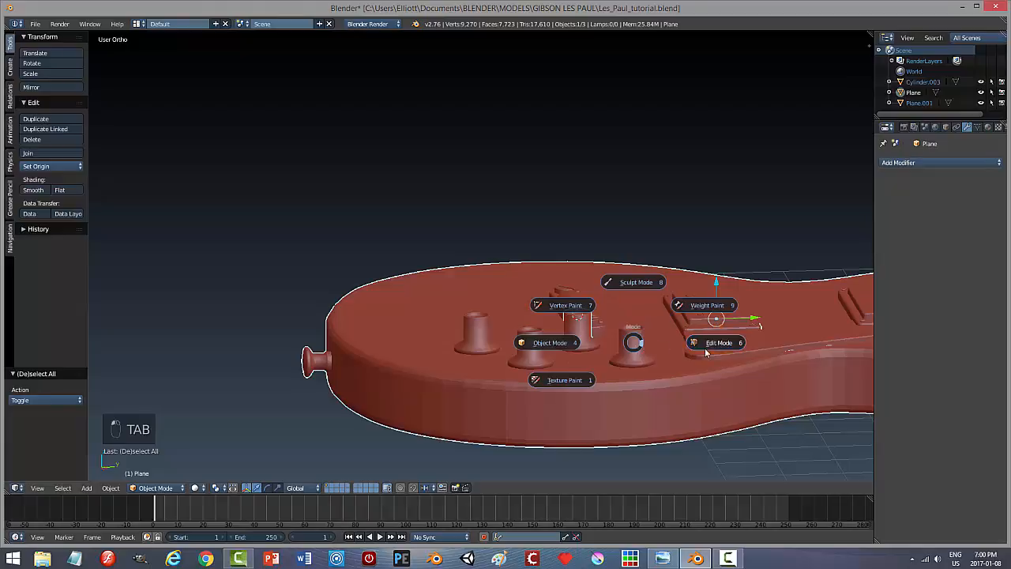
scroll(677, 430, up, 1)
middle_drag(671, 429, 629, 376)
scroll(643, 437, up, 1)
right_click(632, 334)
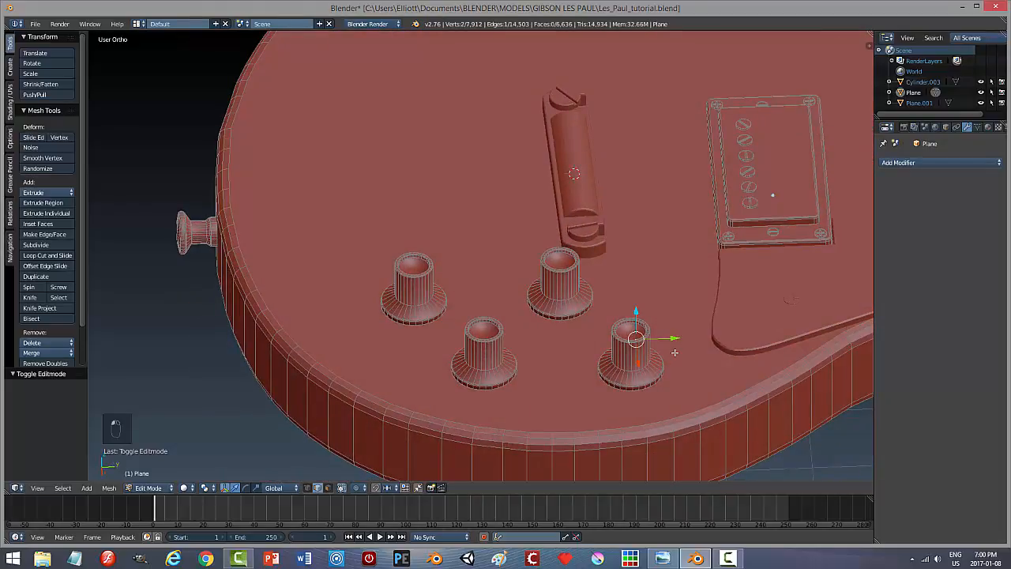
key(s)
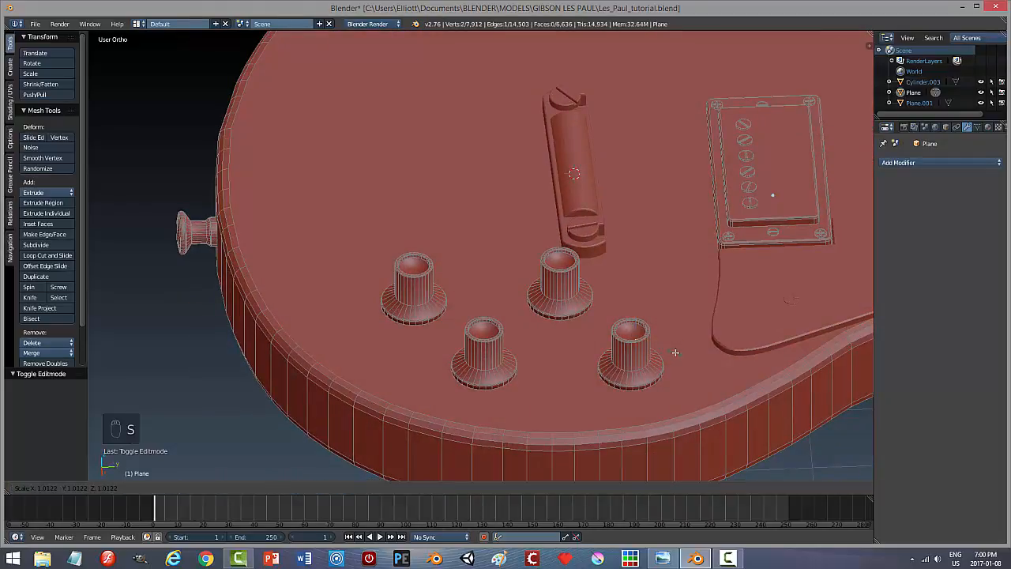
click(675, 352)
key(a)
Switch to face selection, select the recessed top face of the knob nearest the pickguard, and grow the selection over its rim.
key(ctrl+Tab)
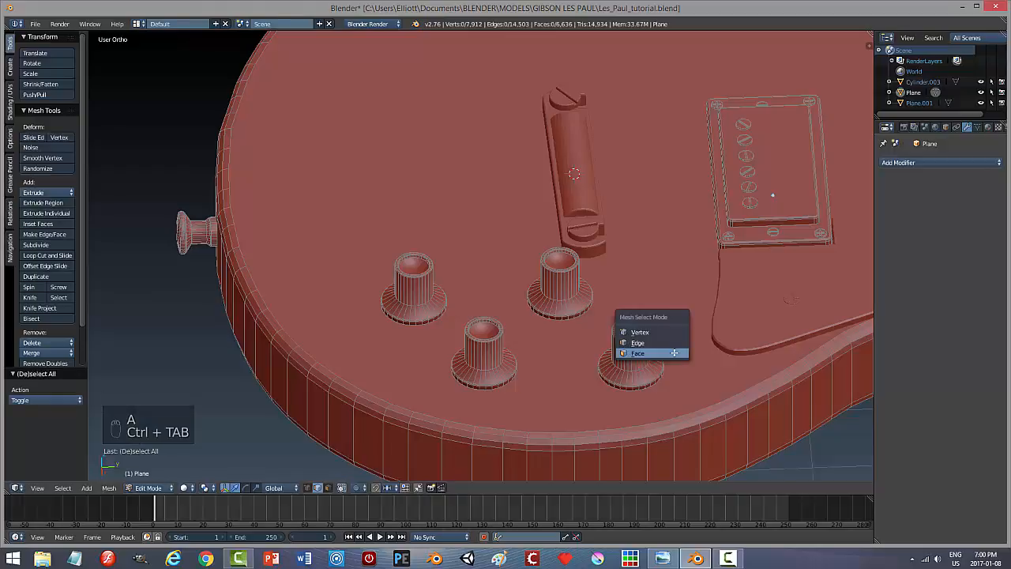
click(655, 353)
right_click(632, 331)
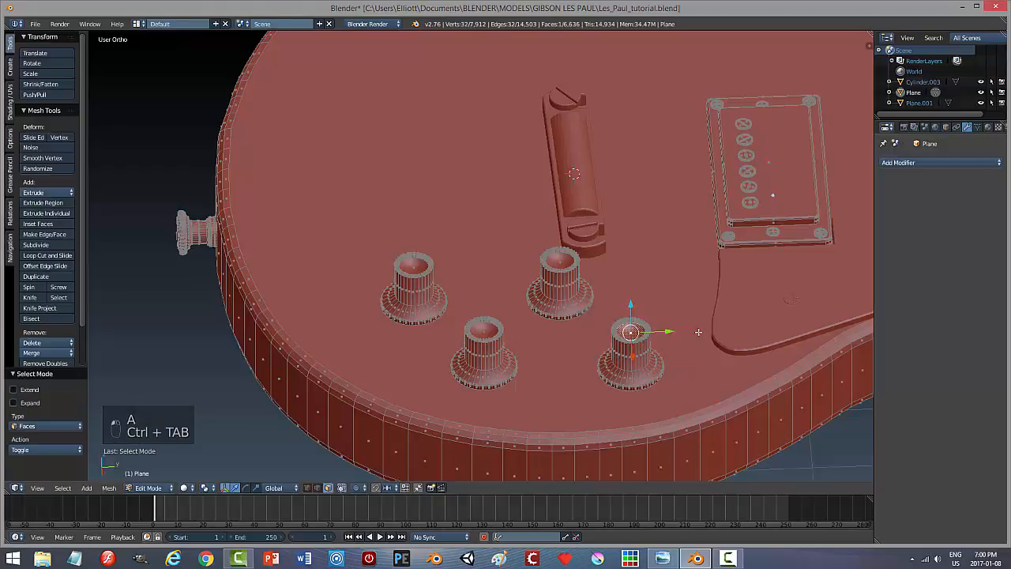
key(ctrl+KP_Add)
key(ctrl+KP_Add)
key(ctrl+KP_Add)
key(ctrl+KP_Add)
key(ctrl+KP_Add)
key(ctrl+KP_Add)
key(ctrl+KP_Add)
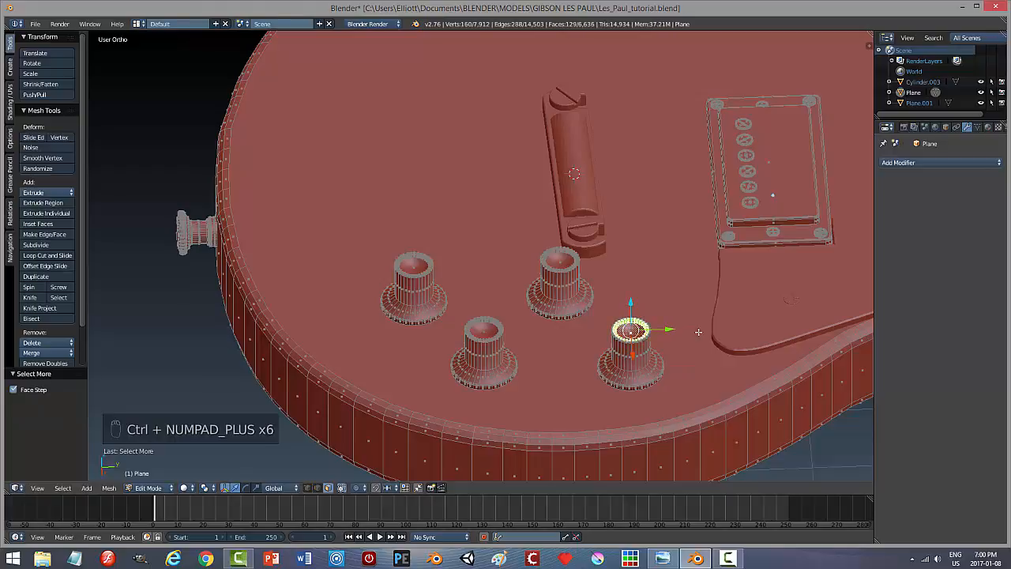
key(ctrl+KP_Add)
key(ctrl+KP_Add)
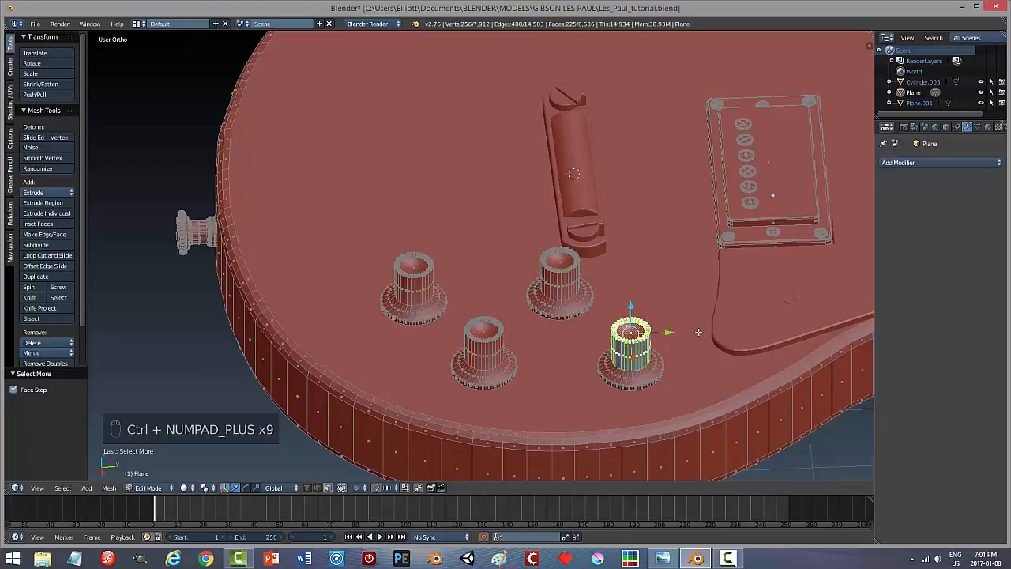
key(ctrl+KP_Subtract)
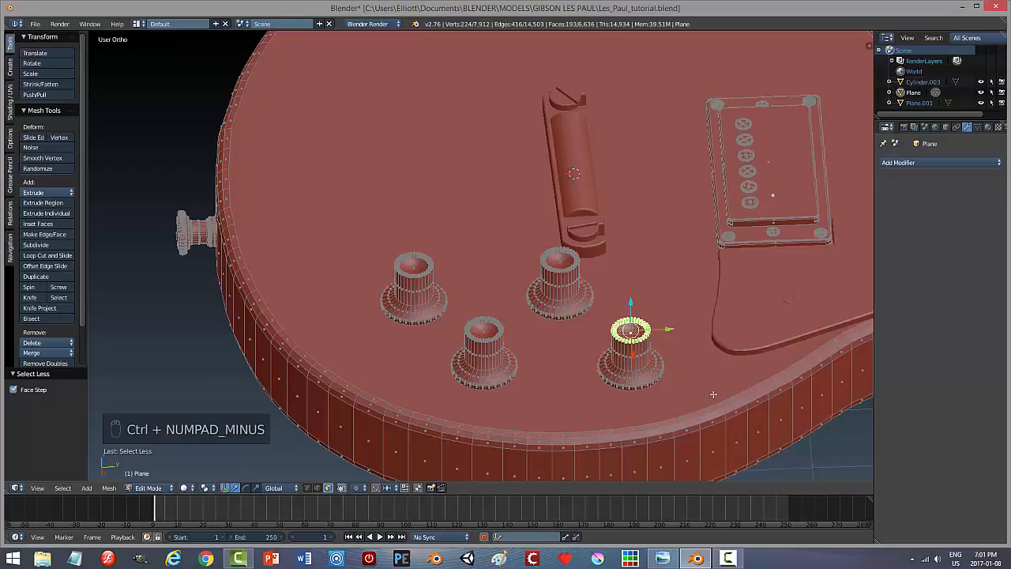
Try lowering the knob's selected top by about 0.13 along Z, undo the move, and return to Object Mode.
middle_drag(712, 393, 701, 359)
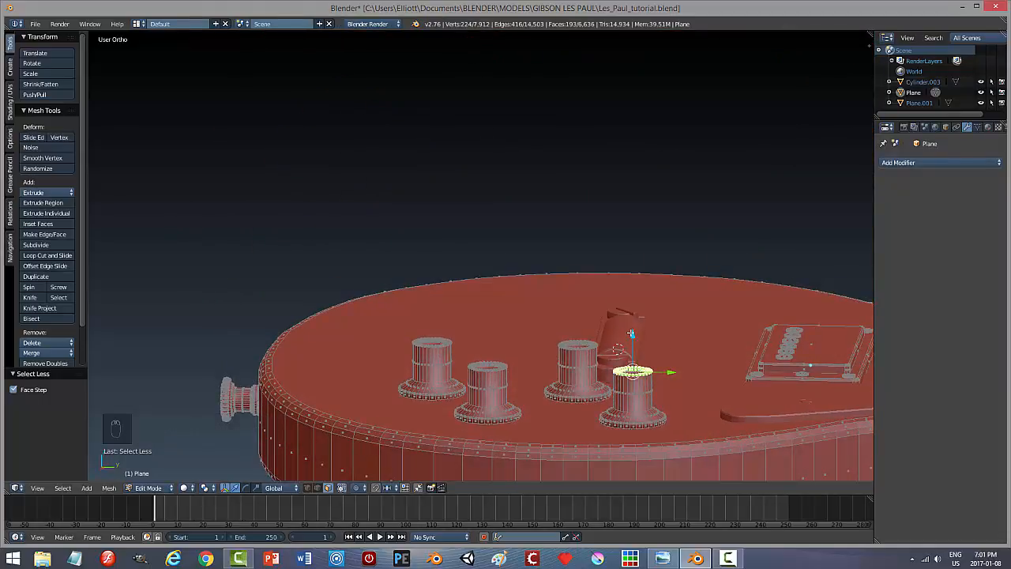
drag(631, 334, 633, 343)
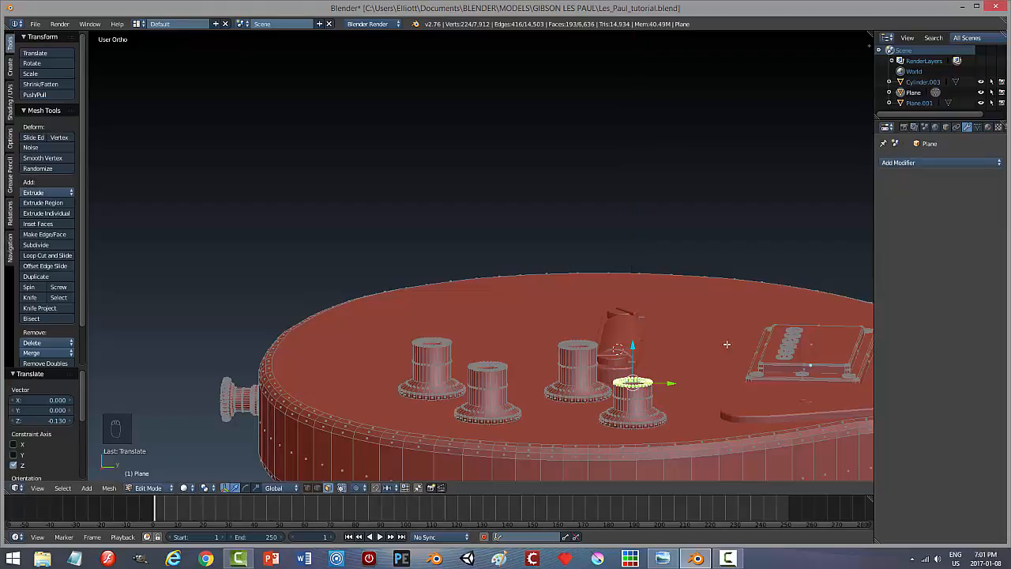
key(ctrl+z)
key(a)
key(Tab)
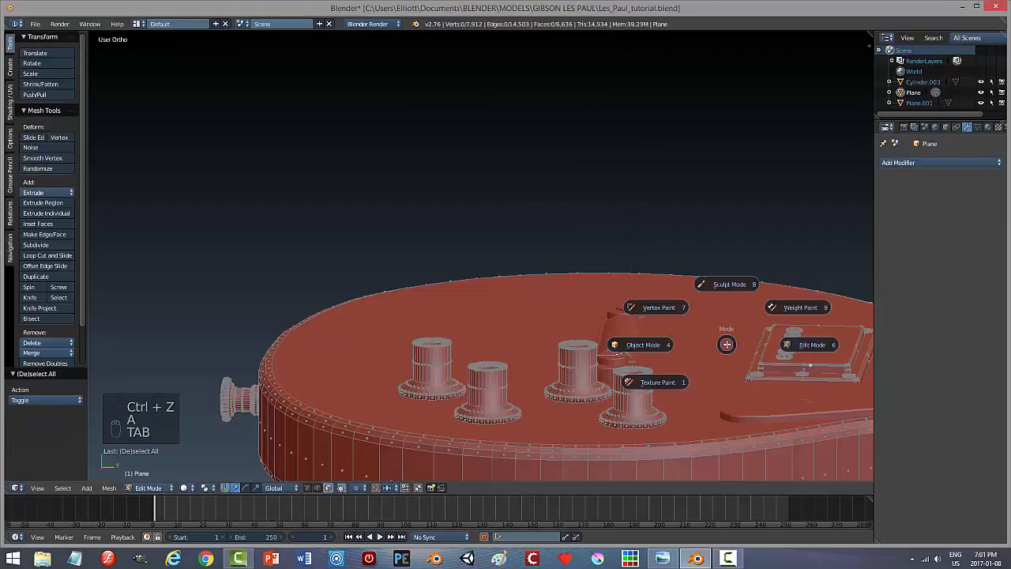
click(709, 351)
Save the project over the existing Les_Paul_tutorial.blend file and deselect the guitar body.
key(ctrl+s)
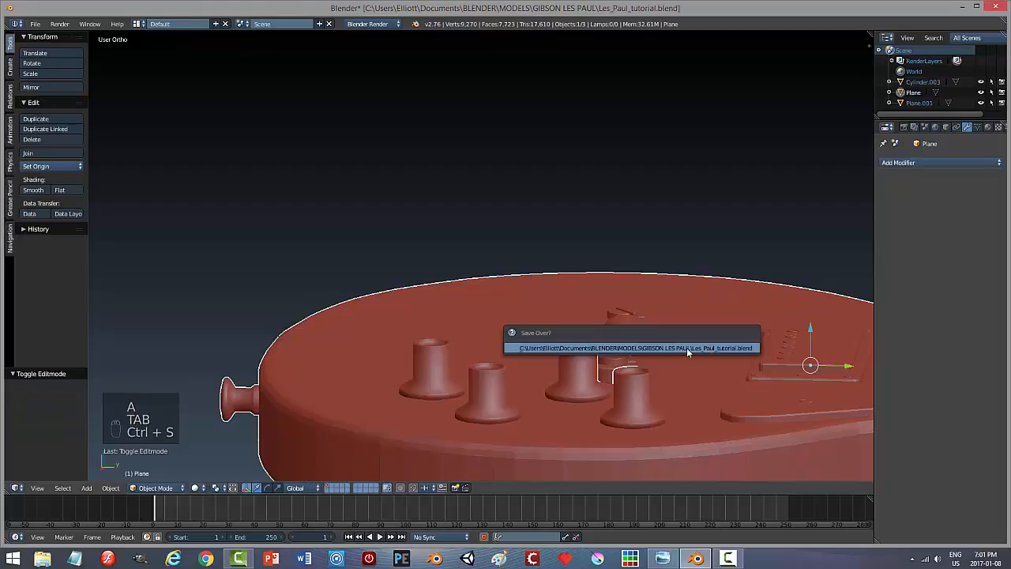
click(686, 347)
middle_drag(687, 347, 702, 387)
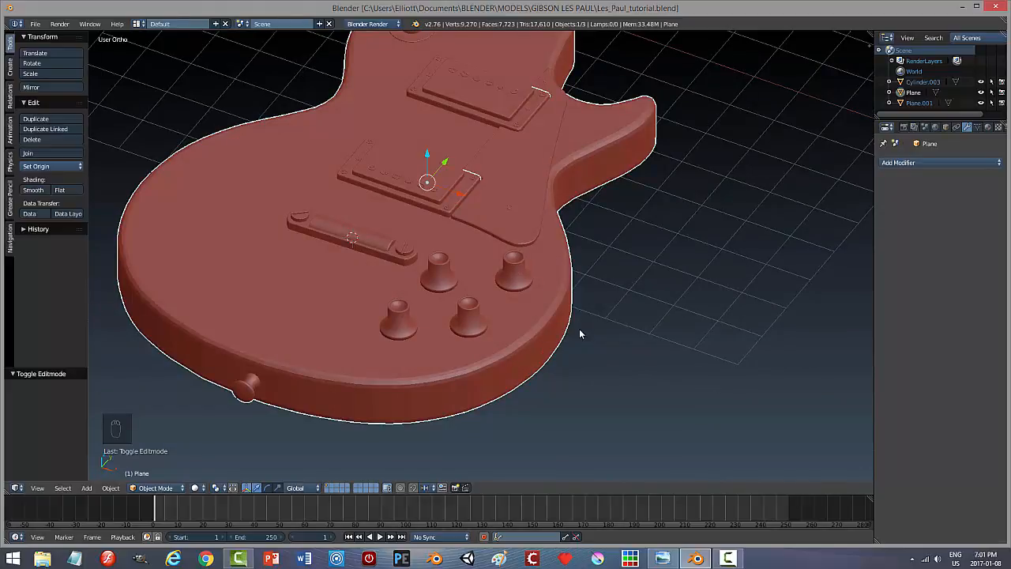
middle_drag(629, 340, 689, 355)
scroll(593, 337, down, 2)
key(a)
key(ctrl+s)
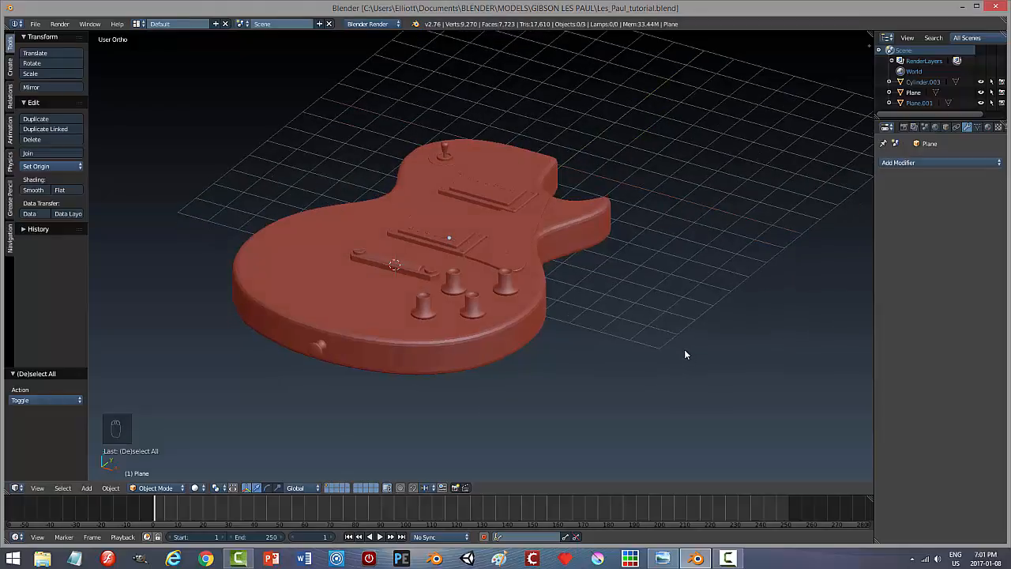
Show the guitar from above in wireframe, framed on the reference drawing's bridge between the lower pickup and the tailpiece.
key(KP_7)
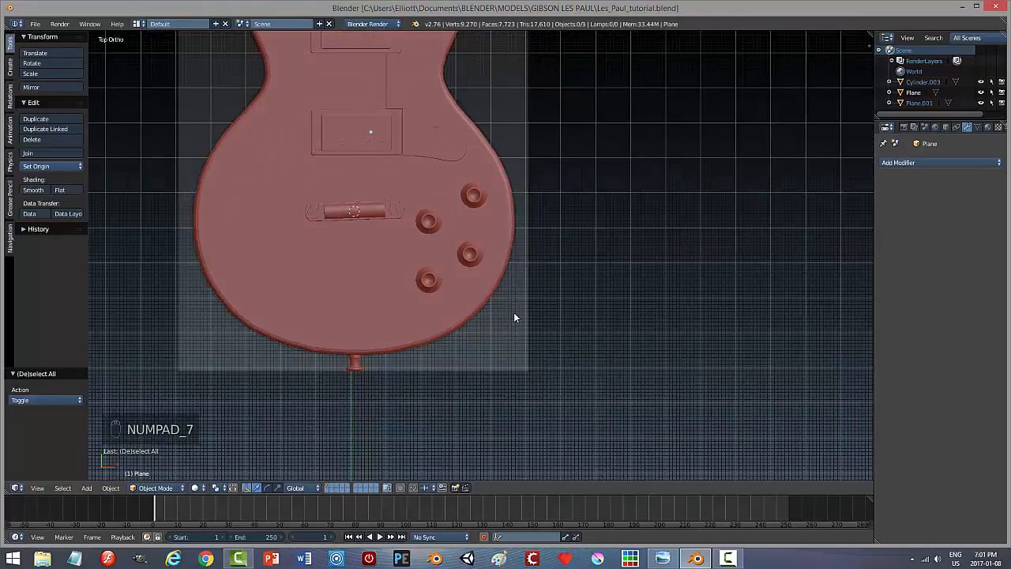
shift+middle_drag(513, 318, 715, 399)
key(z)
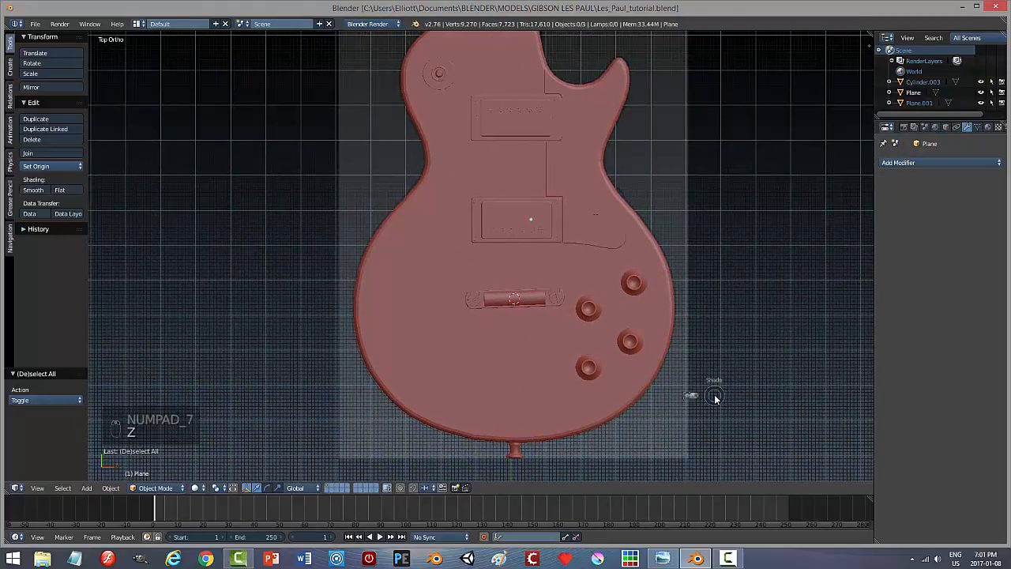
click(780, 397)
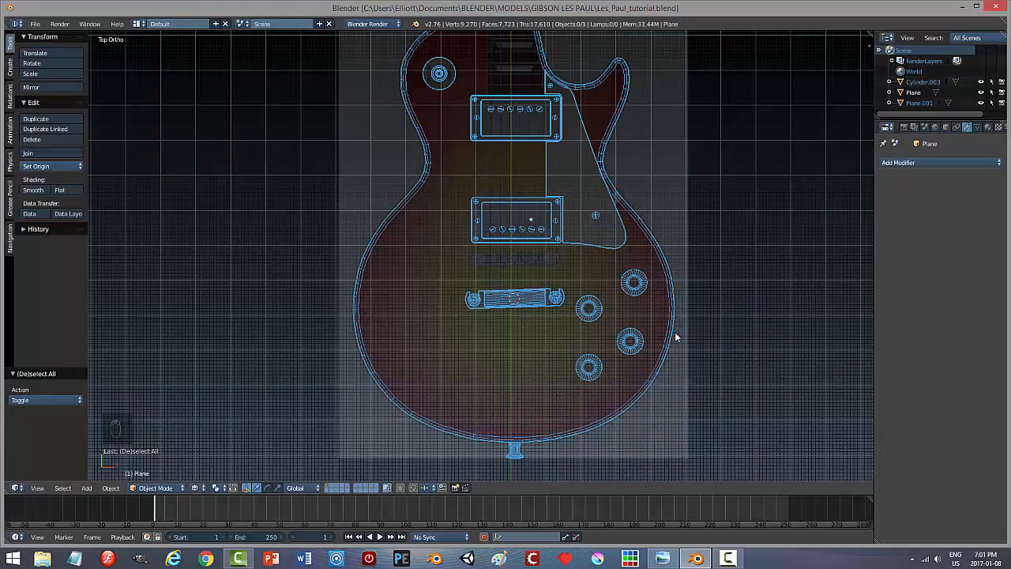
scroll(578, 338, up, 8)
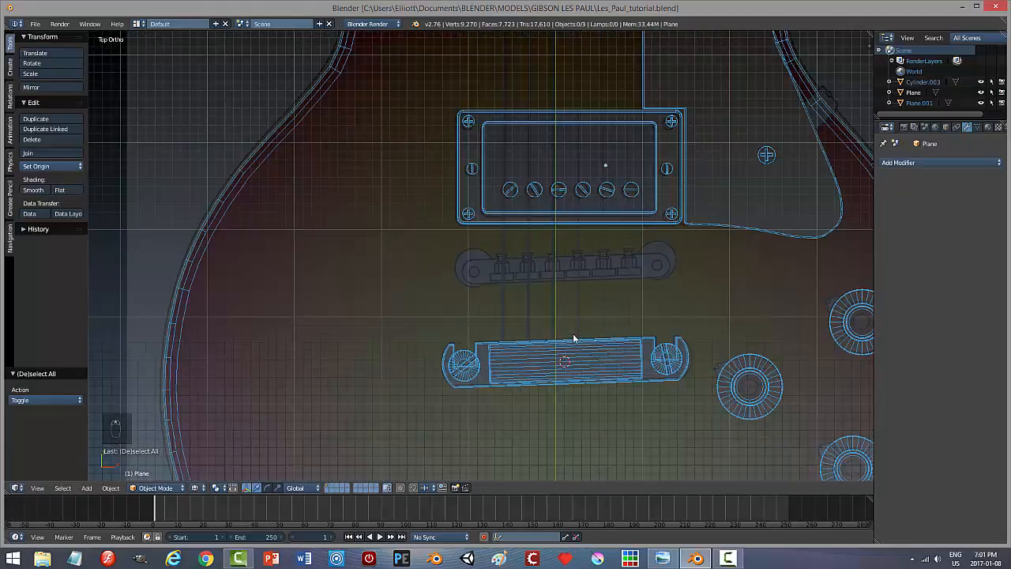
scroll(576, 338, up, 2)
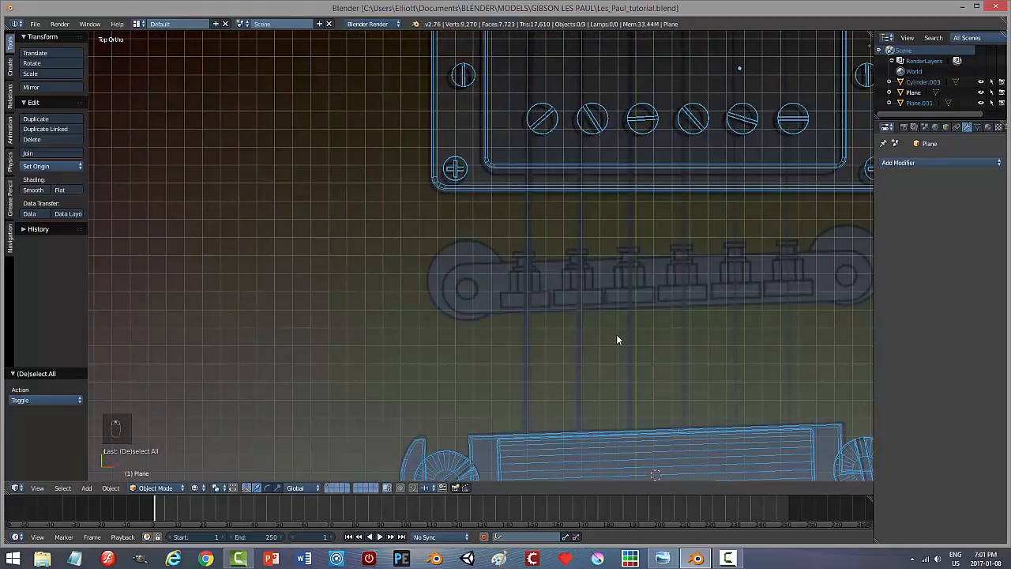
scroll(616, 340, down, 1)
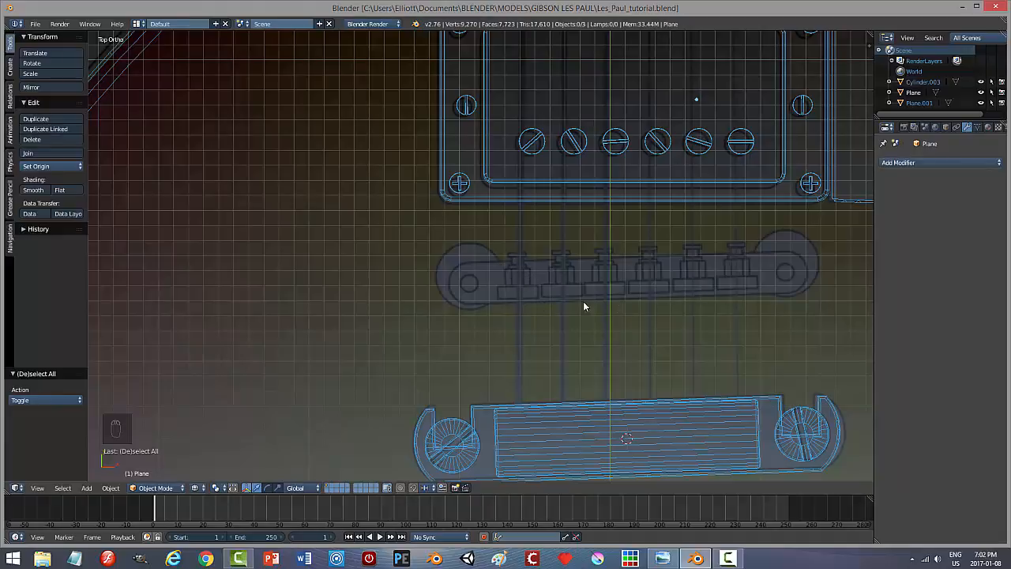
Add a mesh cylinder with 32 vertices, radius 1 and depth 2 at the 3D cursor.
scroll(569, 293, down, 1)
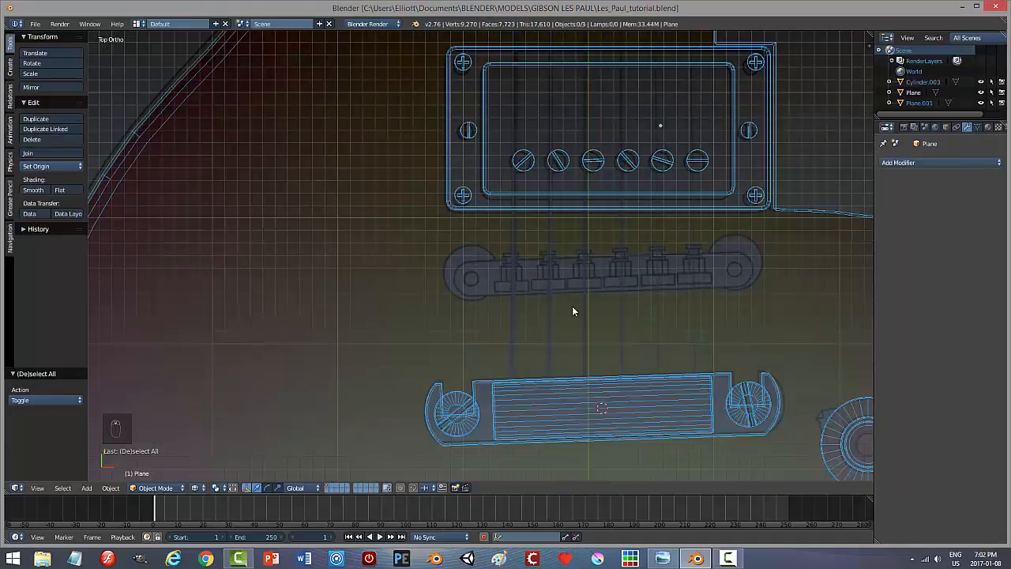
scroll(562, 291, up, 1)
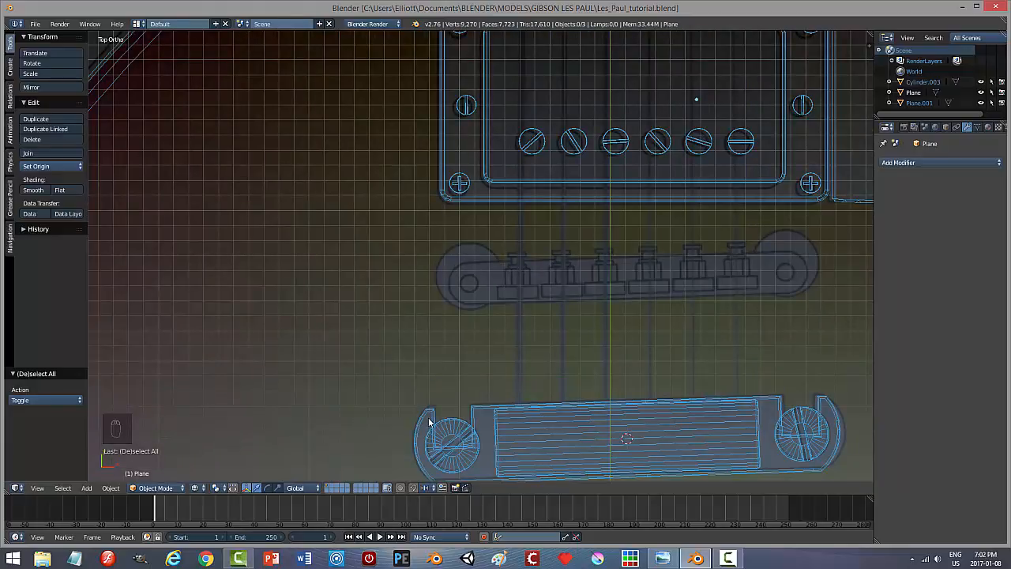
key(shift+a)
mouse_move(633, 309)
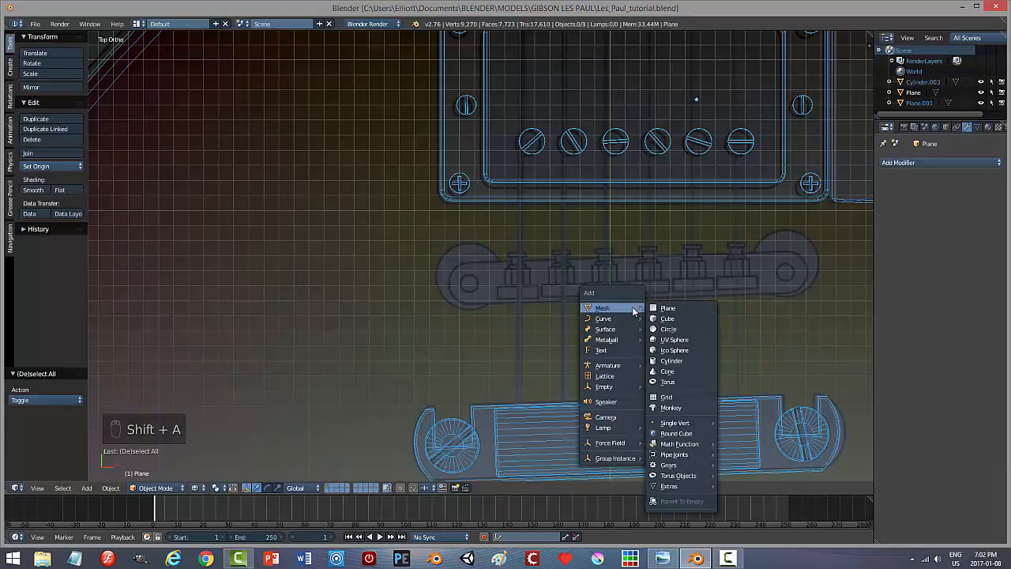
click(671, 360)
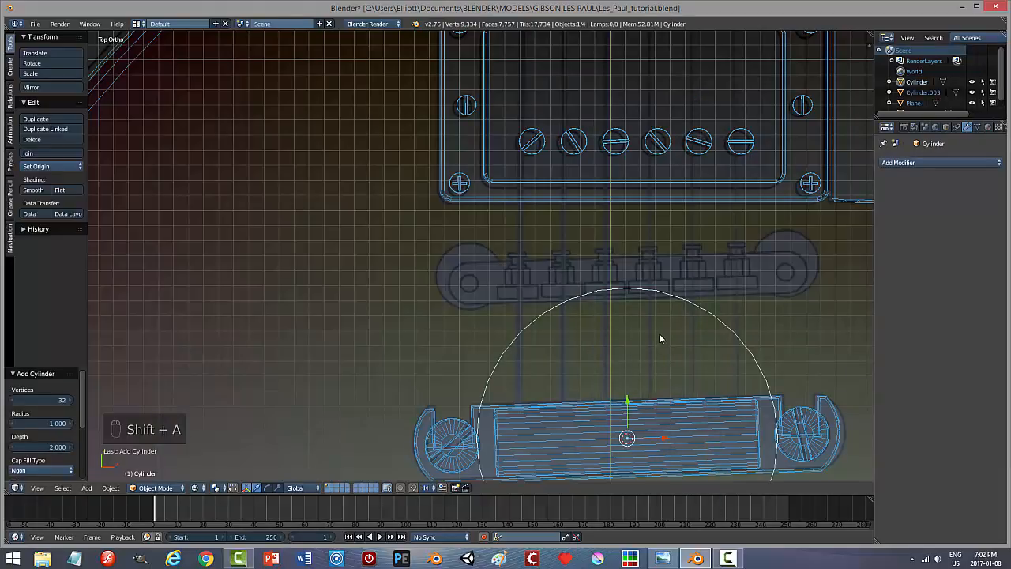
Scale the cylinder down and move it up onto the left end of the bridge in the reference drawing.
shift+middle_drag(661, 354, 613, 253)
key(s)
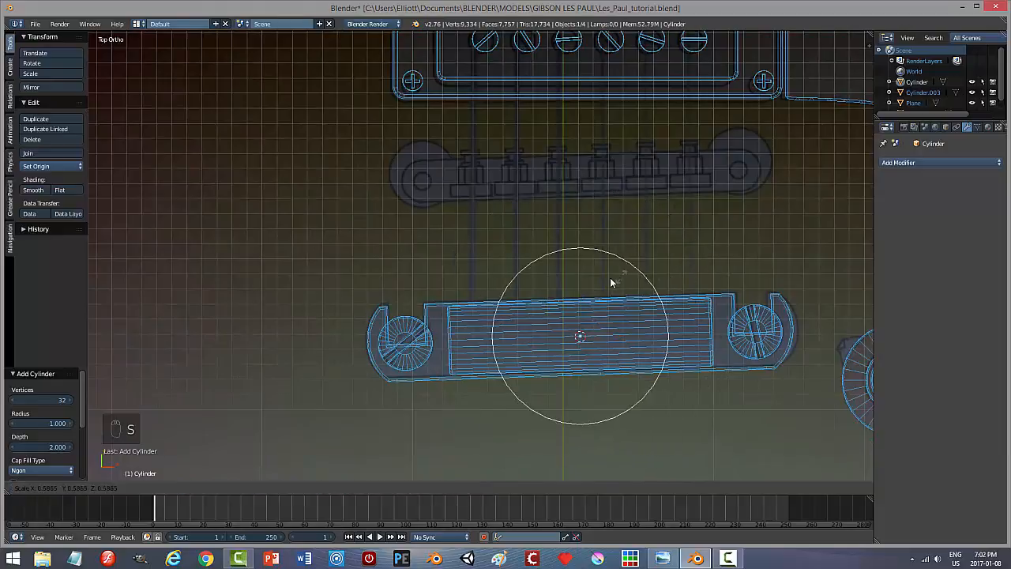
click(584, 322)
drag(579, 300, 577, 125)
drag(615, 167, 506, 191)
drag(469, 133, 480, 211)
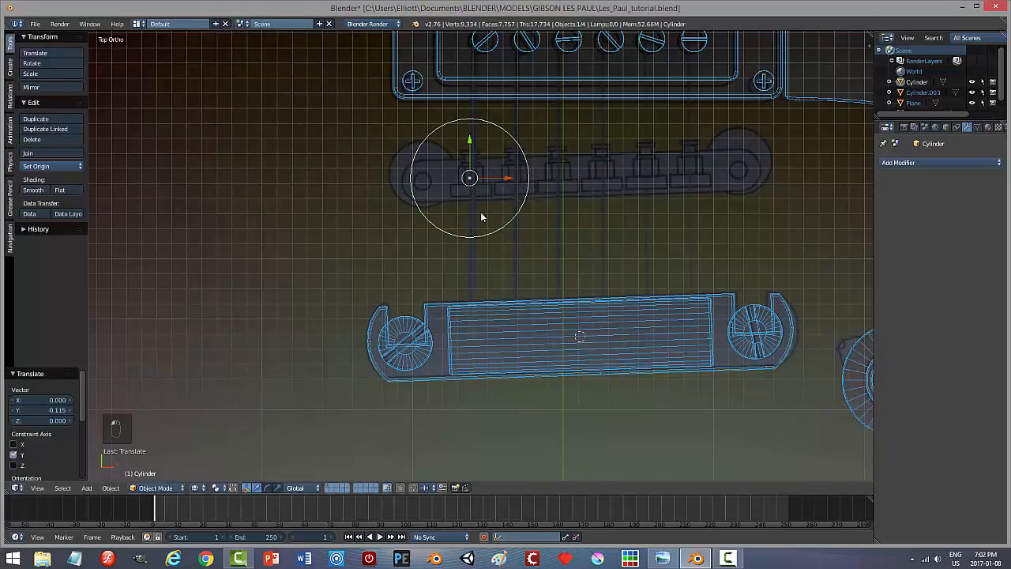
Shrink and centre the cylinder over the bridge's left post so that it matches the bar's rounded end.
scroll(482, 215, up, 3)
shift+middle_drag(484, 181, 499, 255)
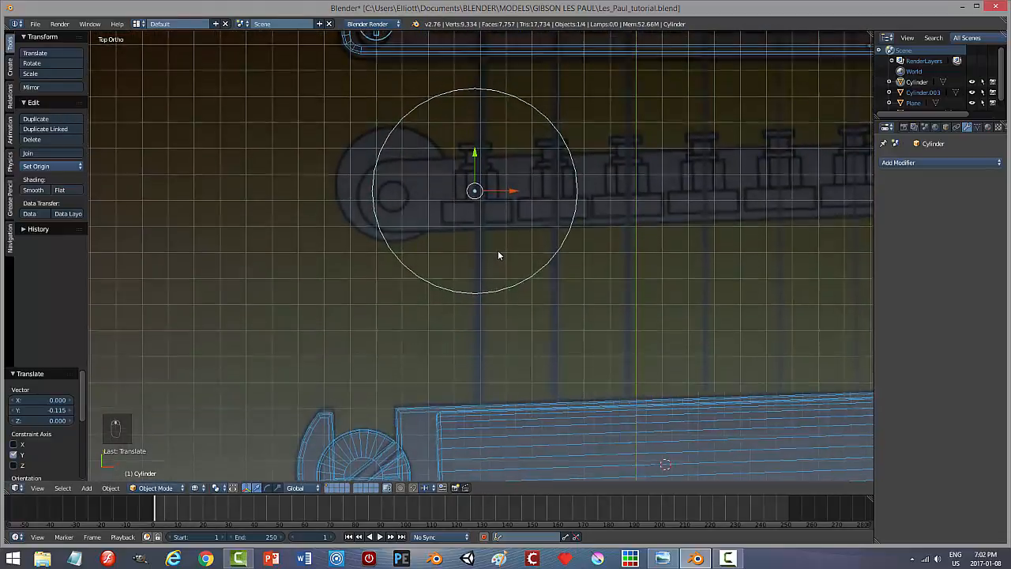
key(s)
click(532, 247)
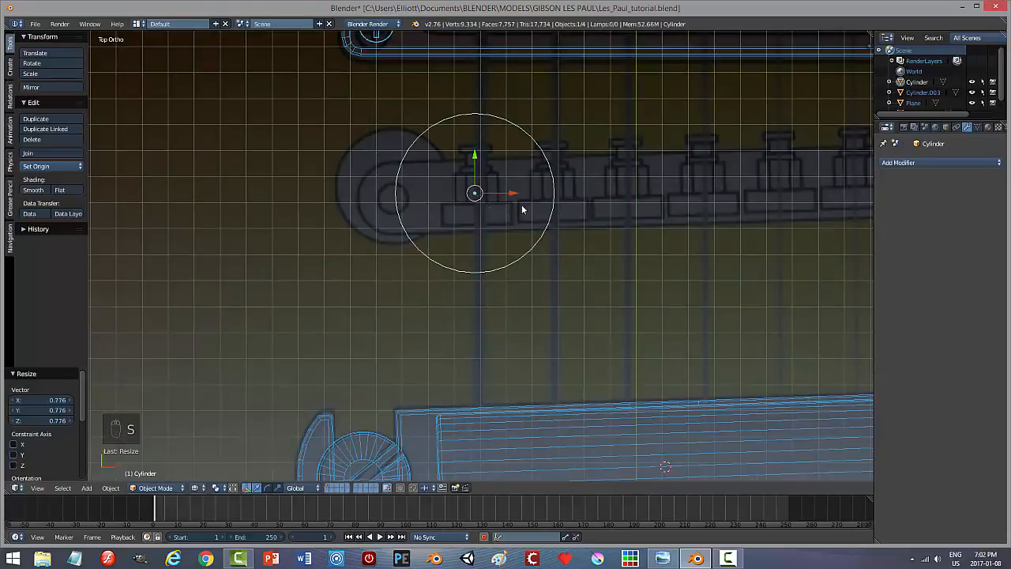
drag(514, 193, 437, 211)
key(s)
click(483, 211)
drag(398, 165, 400, 169)
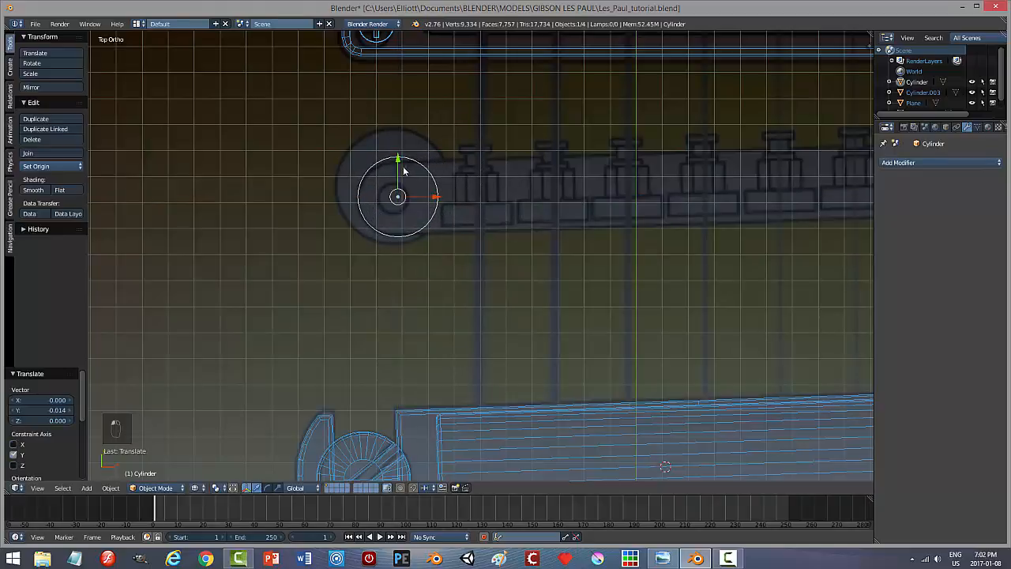
key(s)
click(523, 217)
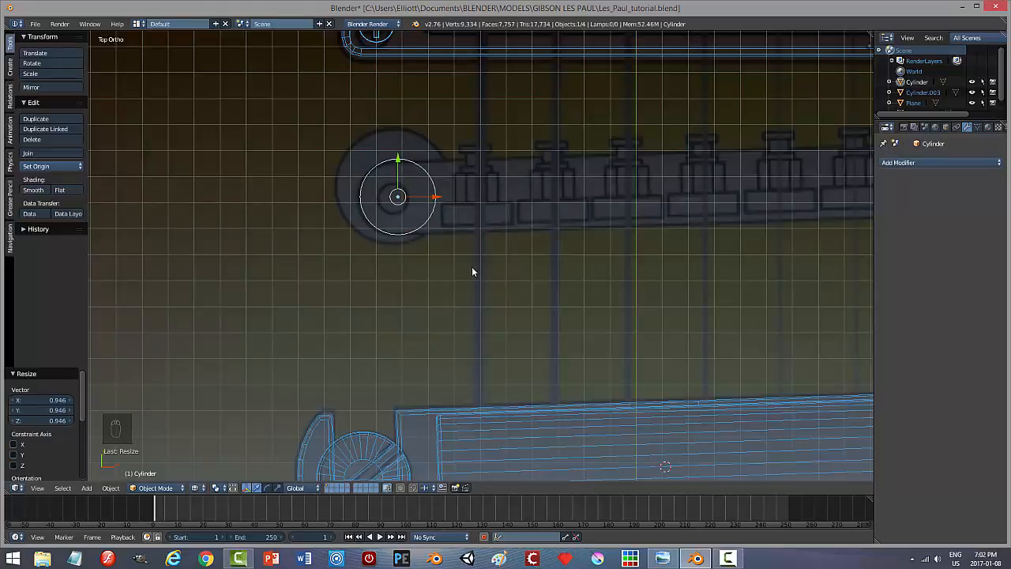
key(Tab)
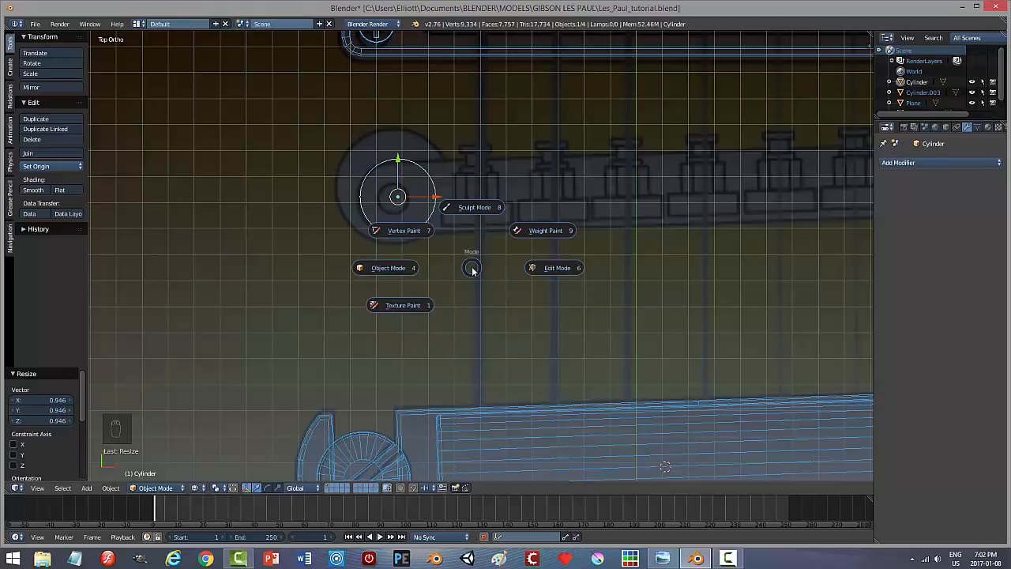
click(471, 268)
mouse_move(473, 291)
middle_down()
mouse_move(473, 253)
mouse_move(474, 294)
middle_up()
shift+middle_drag(473, 342, 476, 217)
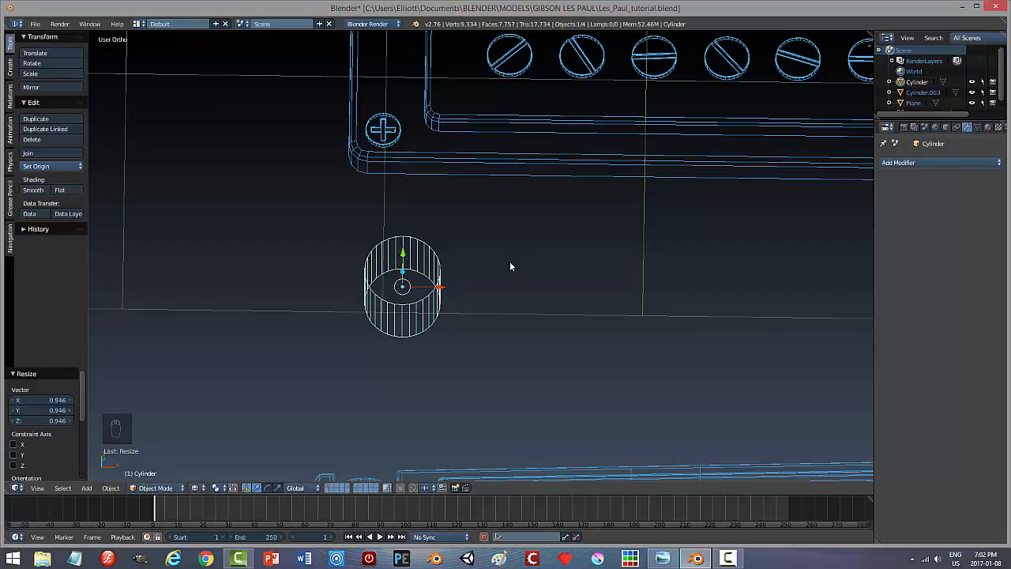
key(ctrl+Tab)
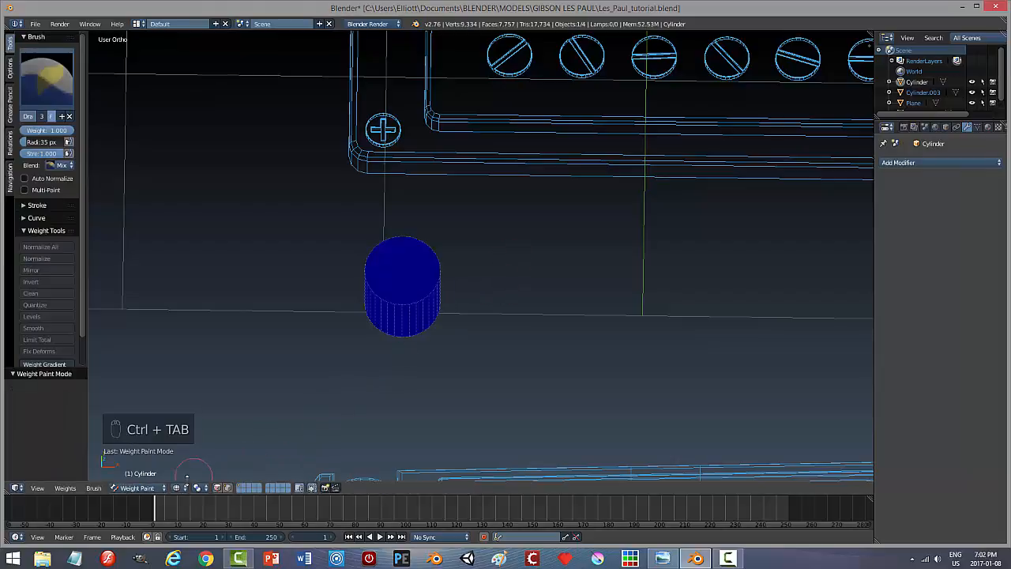
click(137, 488)
click(128, 473)
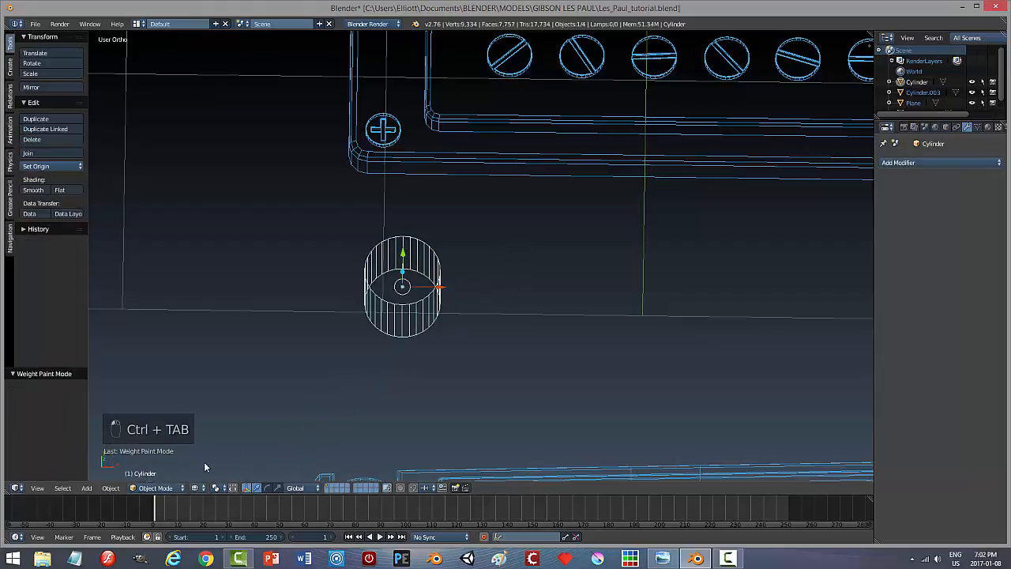
In Edit Mode with vertex selection, delete the cylinder's lower ring of vertices, keeping only the upper circle.
click(146, 488)
click(135, 463)
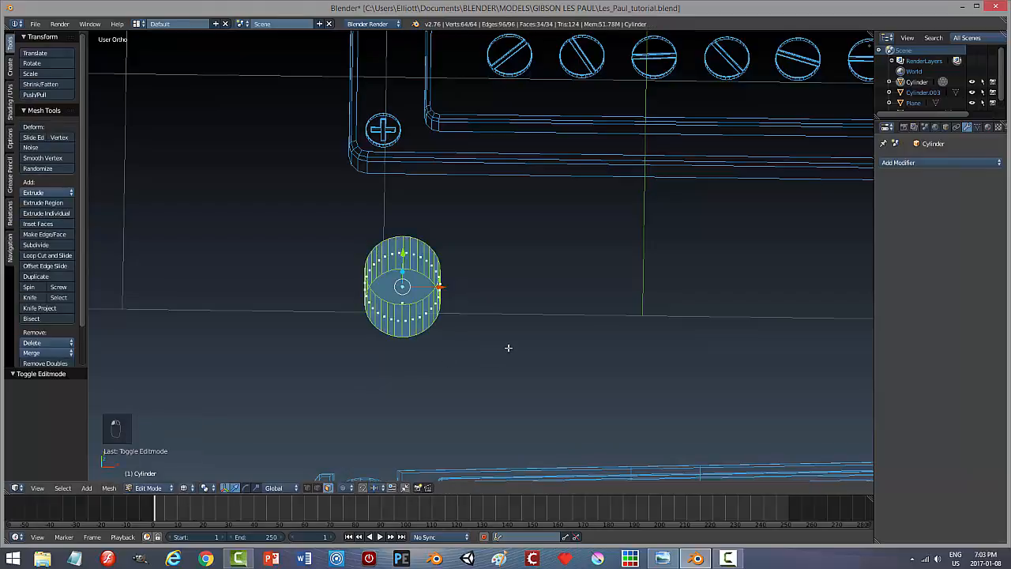
key(a)
middle_drag(495, 350, 510, 209)
key(ctrl+Tab)
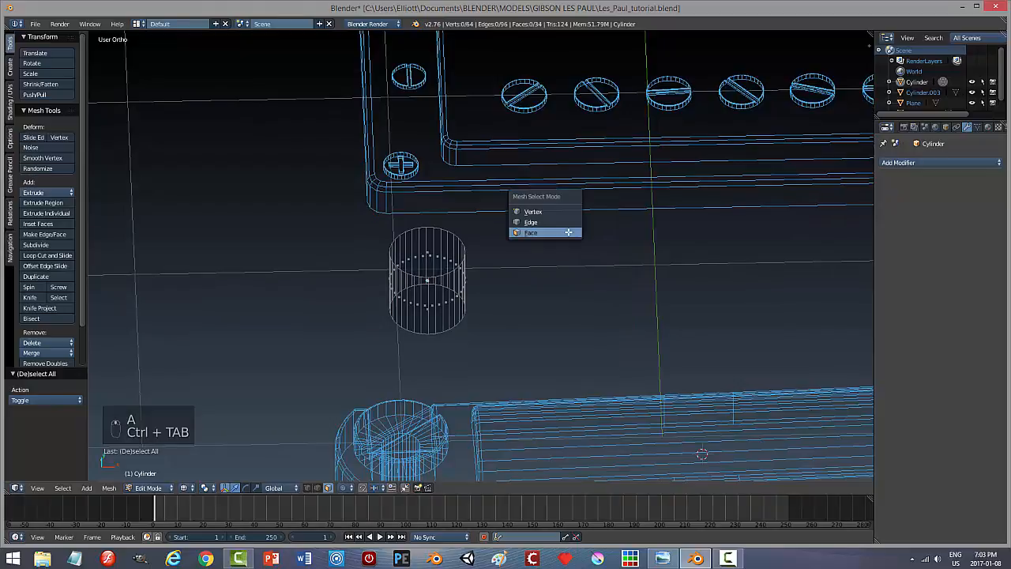
click(544, 211)
middle_drag(524, 342, 549, 150)
mouse_move(568, 228)
middle_down()
mouse_move(568, 213)
mouse_move(569, 228)
middle_up()
key(b)
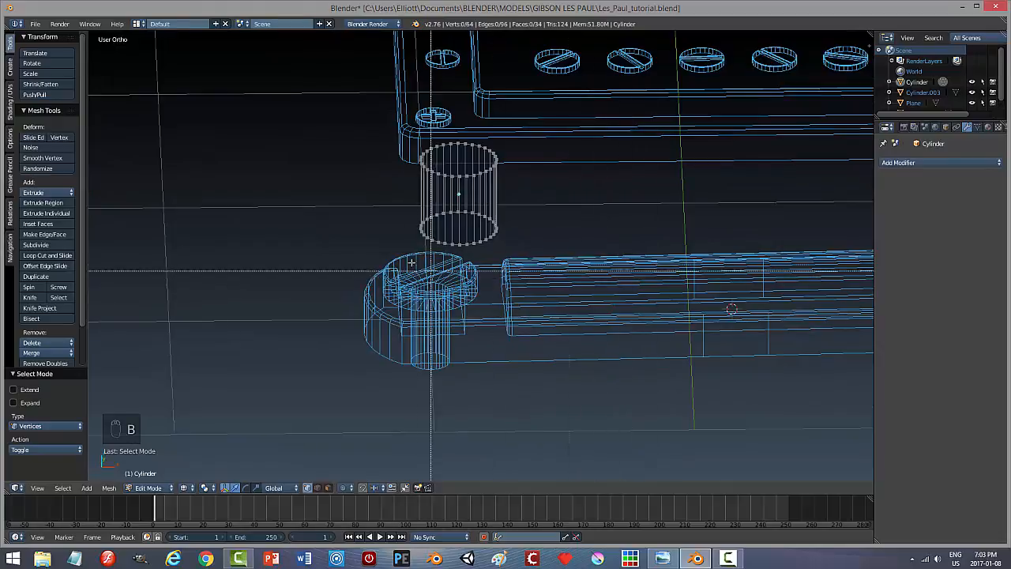
drag(394, 198, 545, 277)
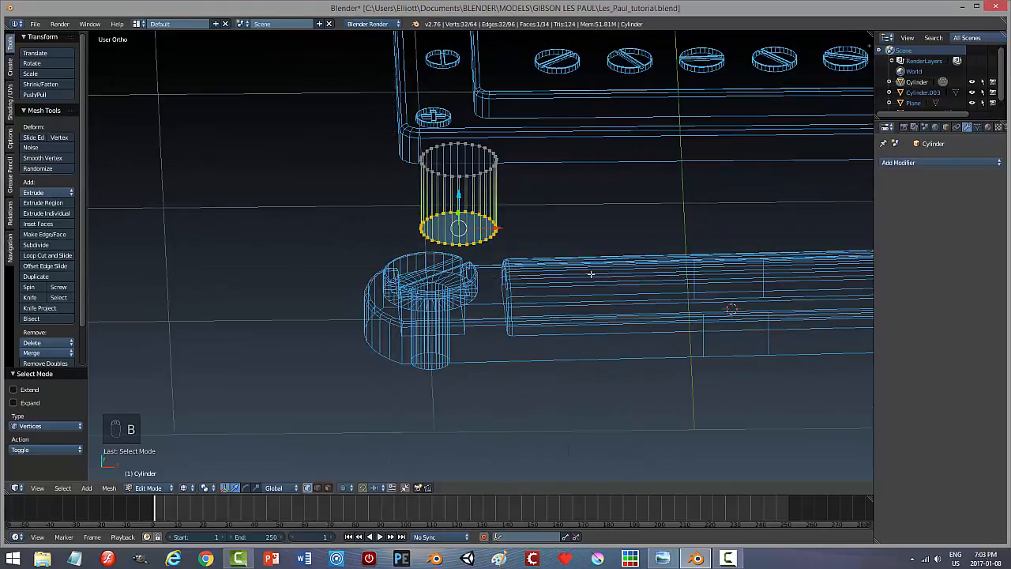
key(x)
click(578, 252)
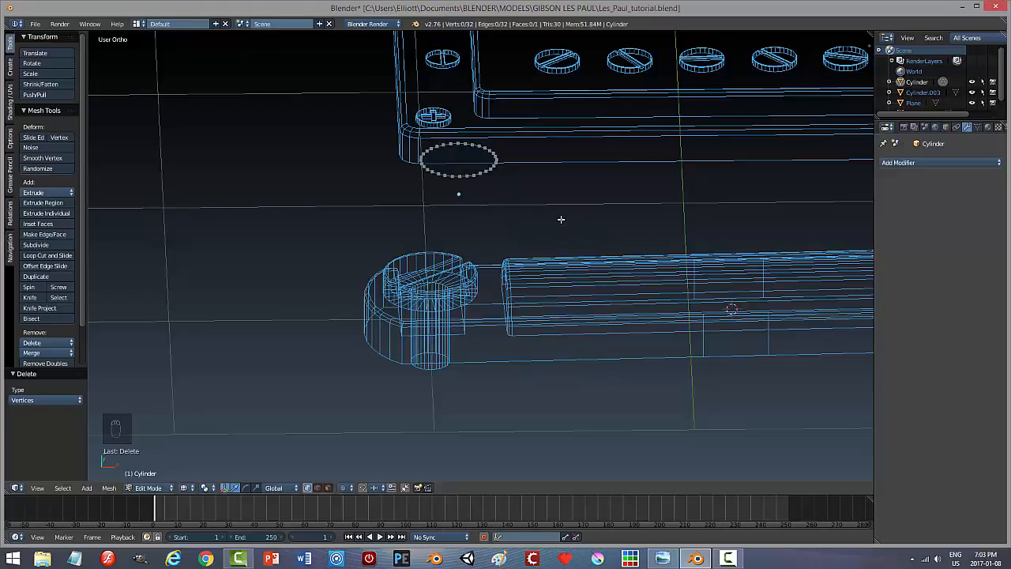
From the top view, delete the vertices of the circle's right half, including those on its vertical centre line.
key(z)
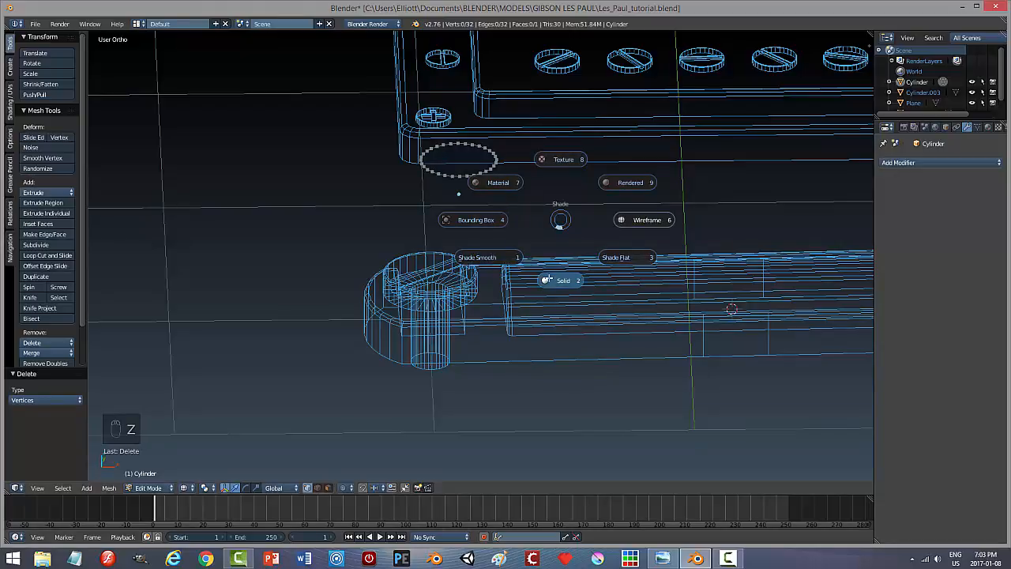
click(552, 228)
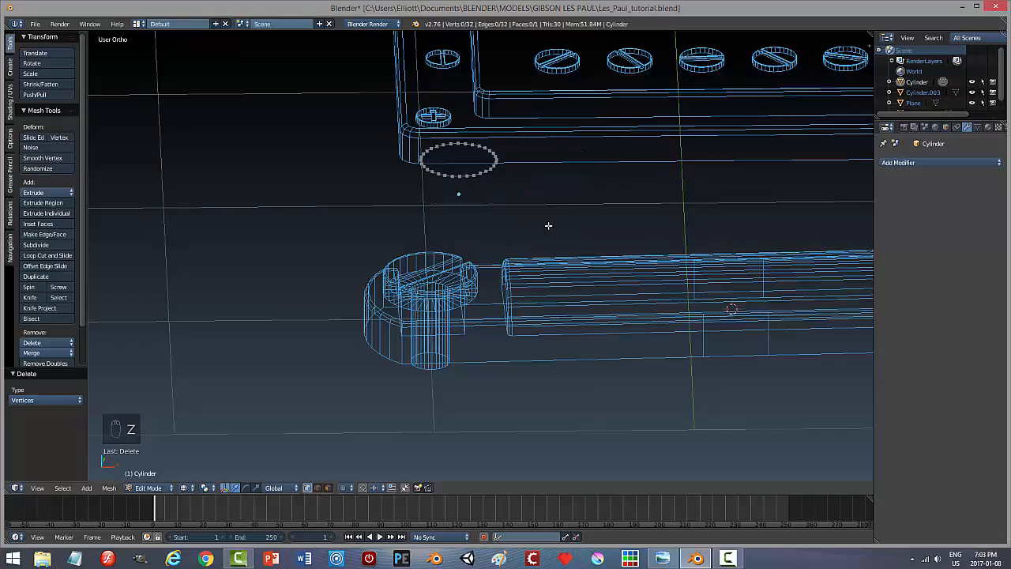
key(KP_7)
shift+middle_drag(522, 138, 526, 437)
scroll(538, 266, up, 1)
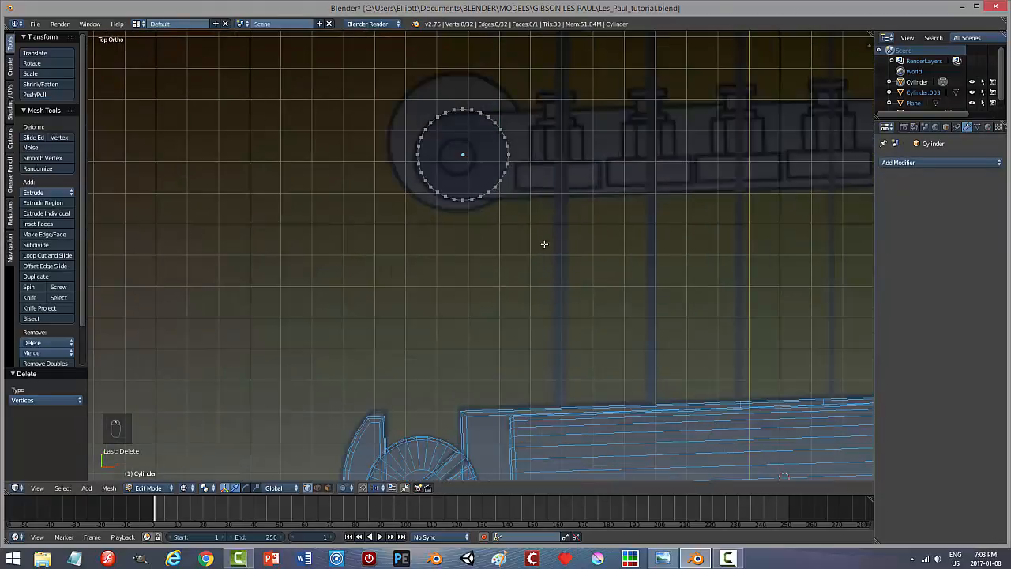
shift+middle_drag(540, 259, 525, 324)
key(b)
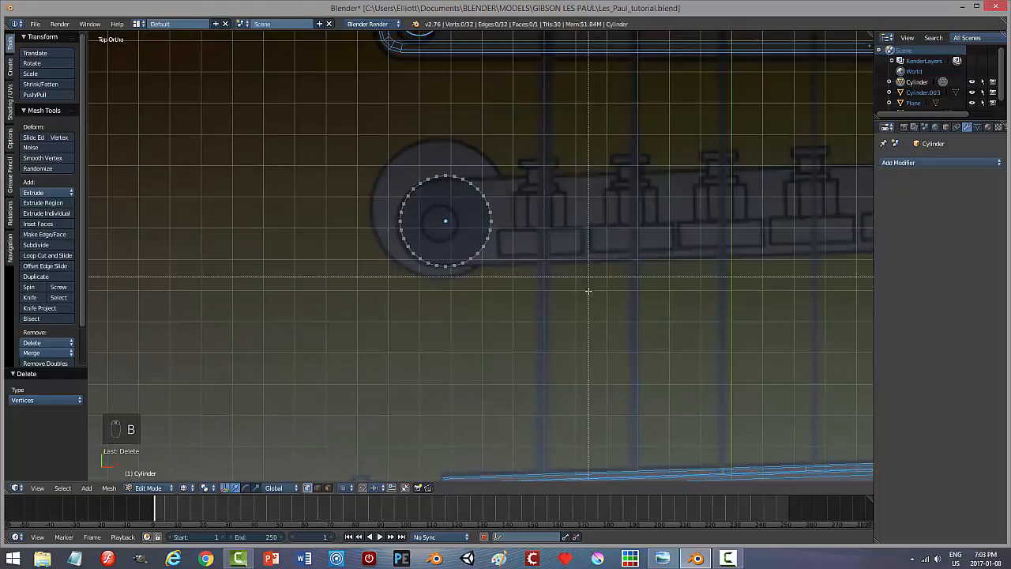
drag(556, 315, 442, 146)
key(x)
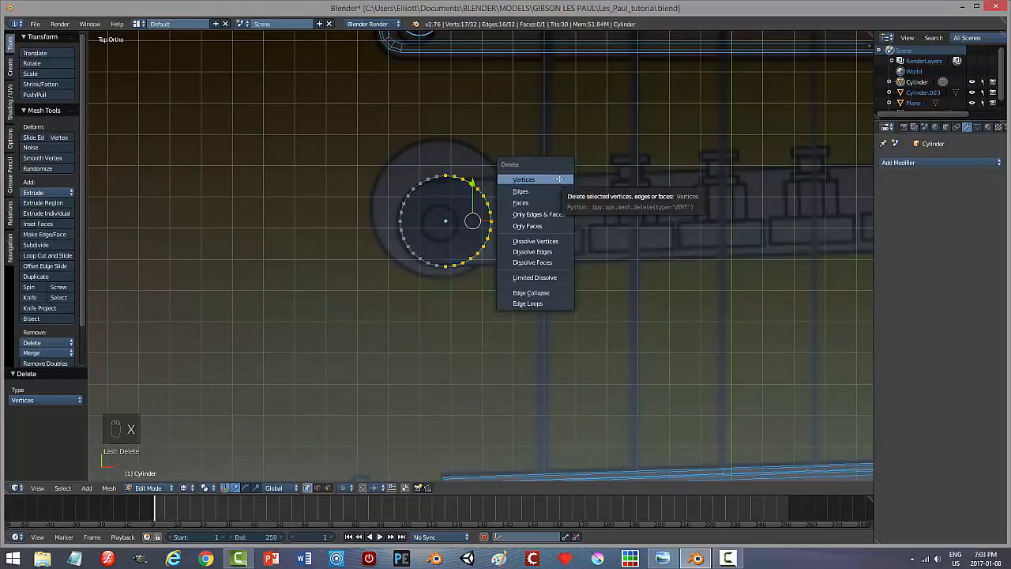
click(558, 179)
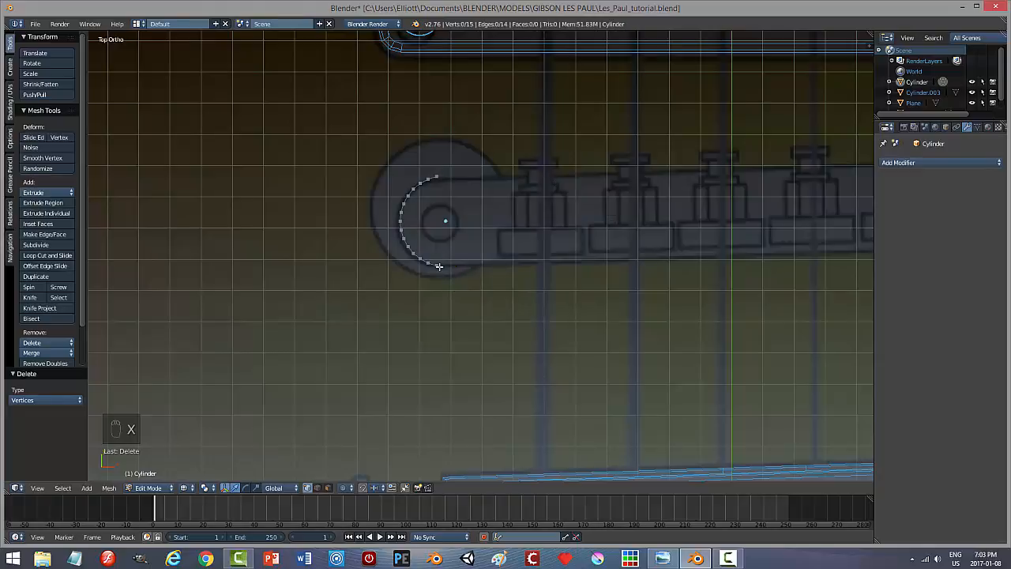
Delete the two outermost end vertices of the remaining left-hand arc.
key(b)
drag(506, 300, 434, 150)
key(x)
click(482, 170)
Extrude the arc's two end vertices about 0.754 along X, and extend them another 0.213 to the green centre line.
right_click(427, 180)
shift+right_click(428, 262)
key(e)
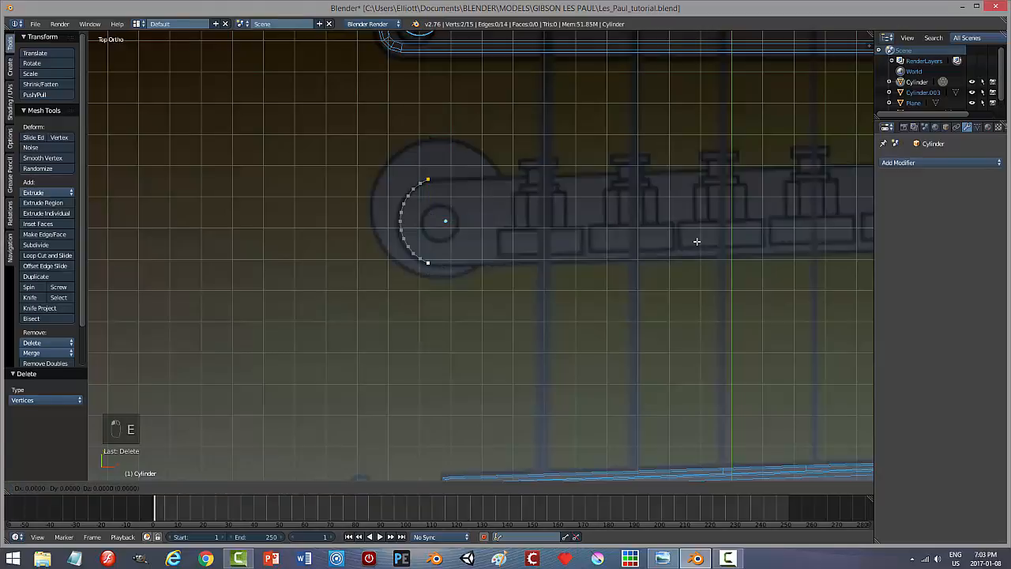
right_click(644, 235)
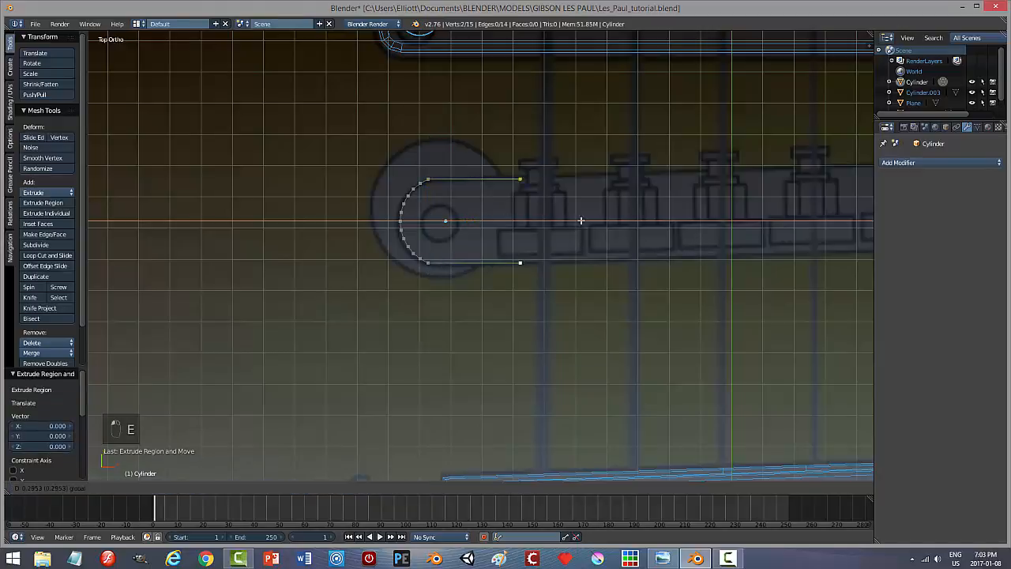
click(711, 236)
shift+middle_drag(725, 304, 422, 290)
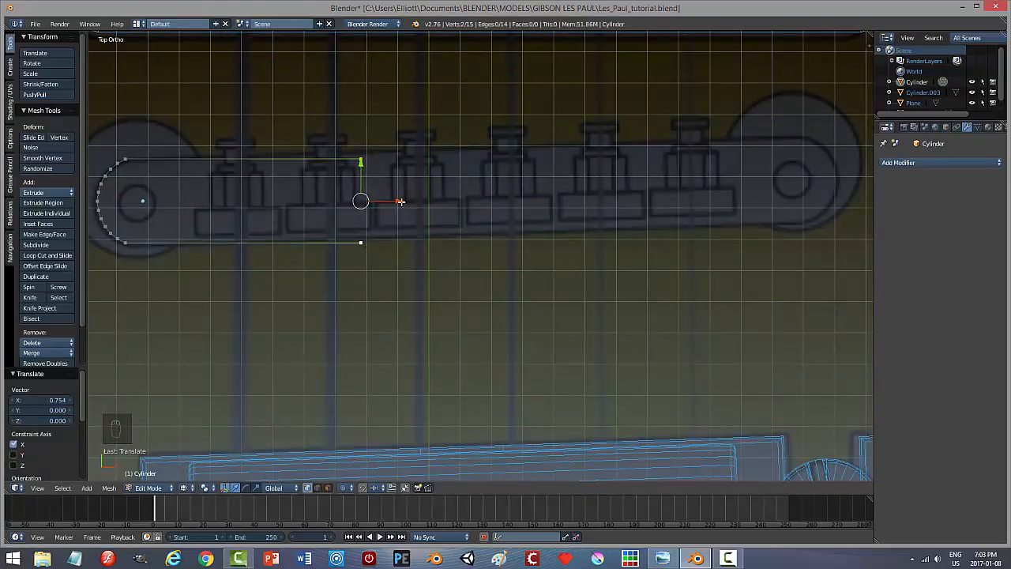
key(g)
key(x)
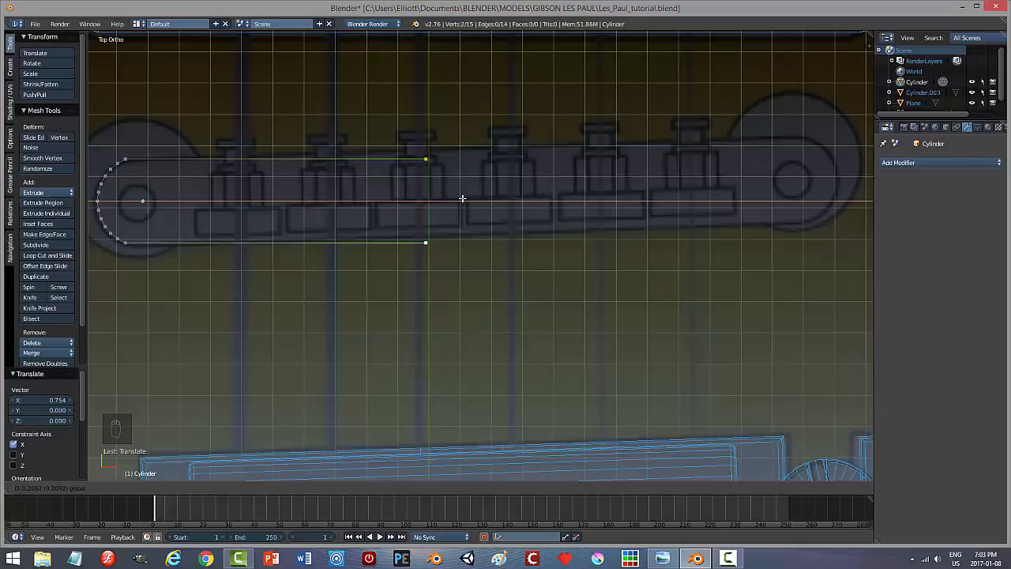
click(463, 197)
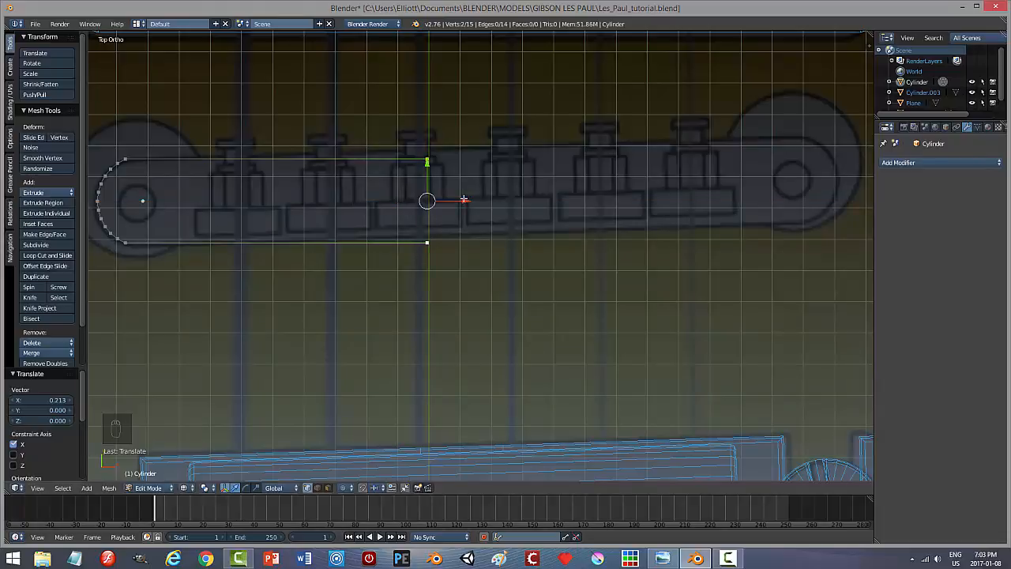
Select the whole bridge outline, return to Object Mode and add a Mirror modifier to it.
key(a)
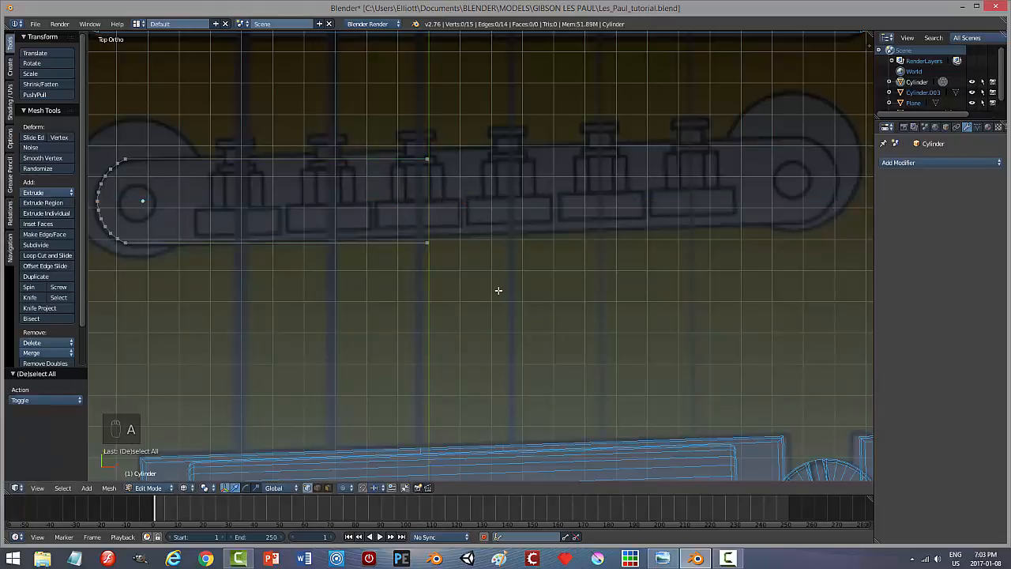
key(a)
key(Tab)
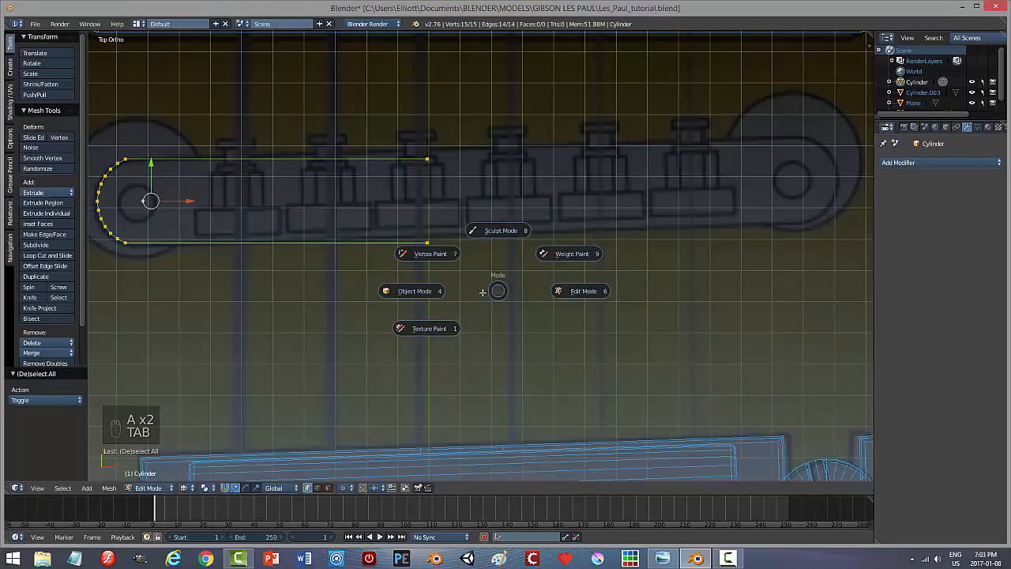
click(482, 290)
click(933, 163)
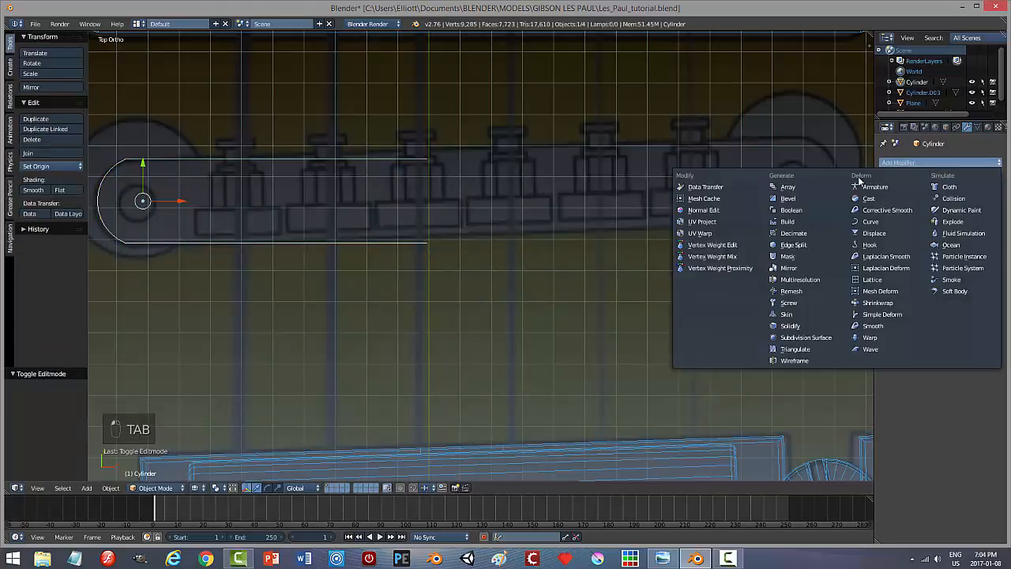
click(795, 260)
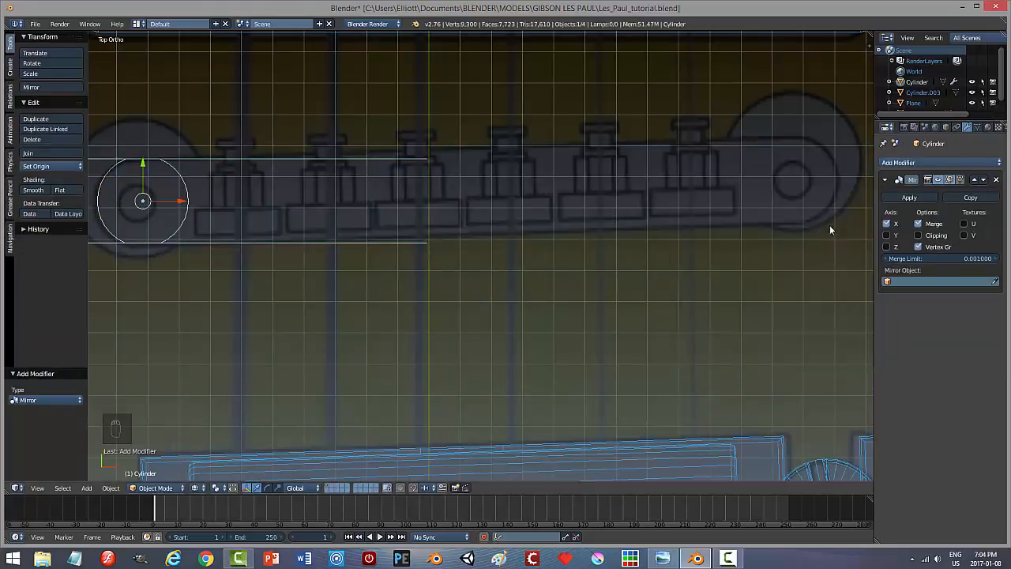
Try the Mirror modifier's Y and Z axes in place of X on the half outline.
click(886, 235)
click(886, 247)
click(886, 236)
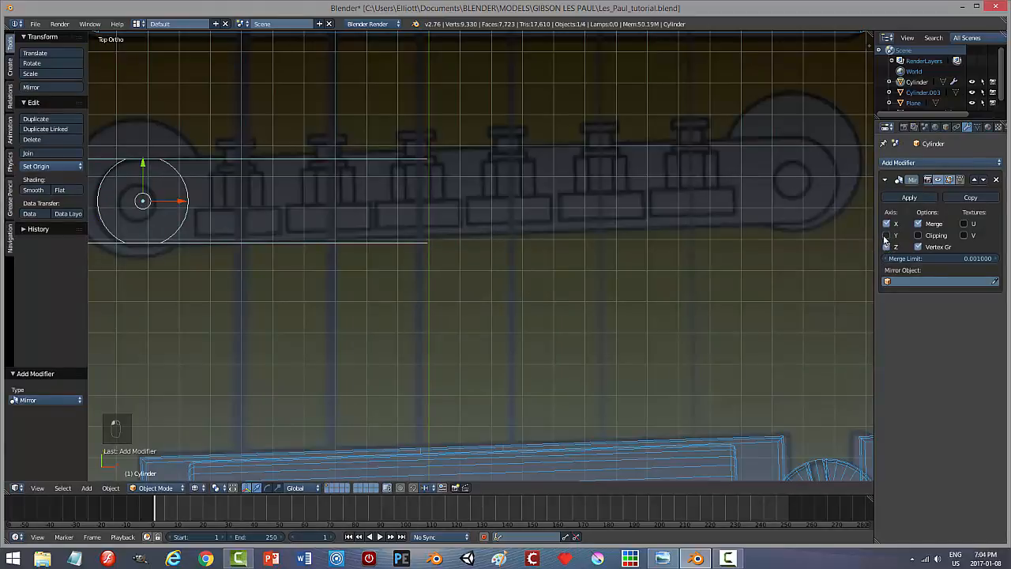
click(886, 225)
click(888, 236)
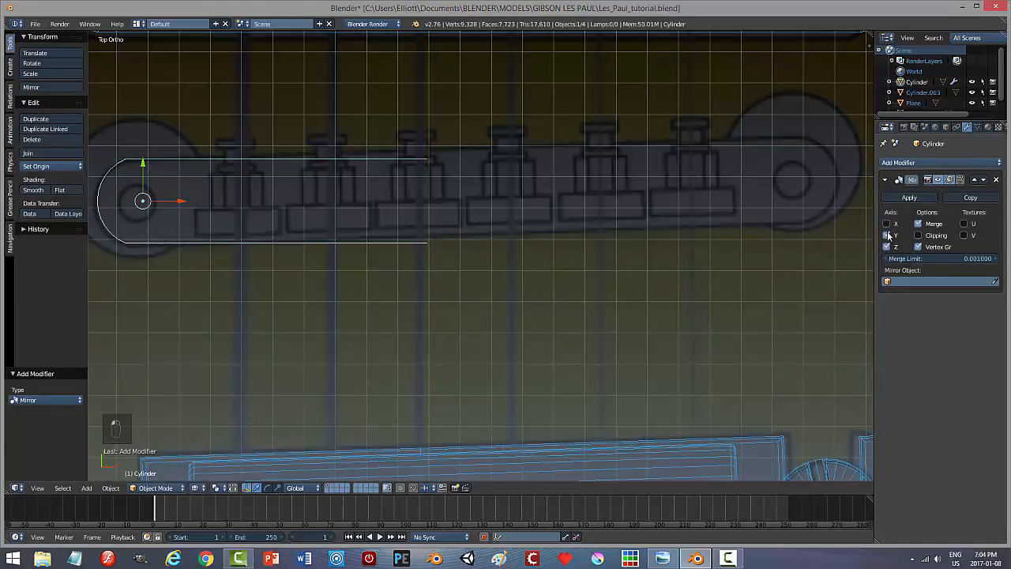
Set the half outline's origin to the 3D cursor, enable mirroring across X and apply the Mirror modifier.
click(53, 167)
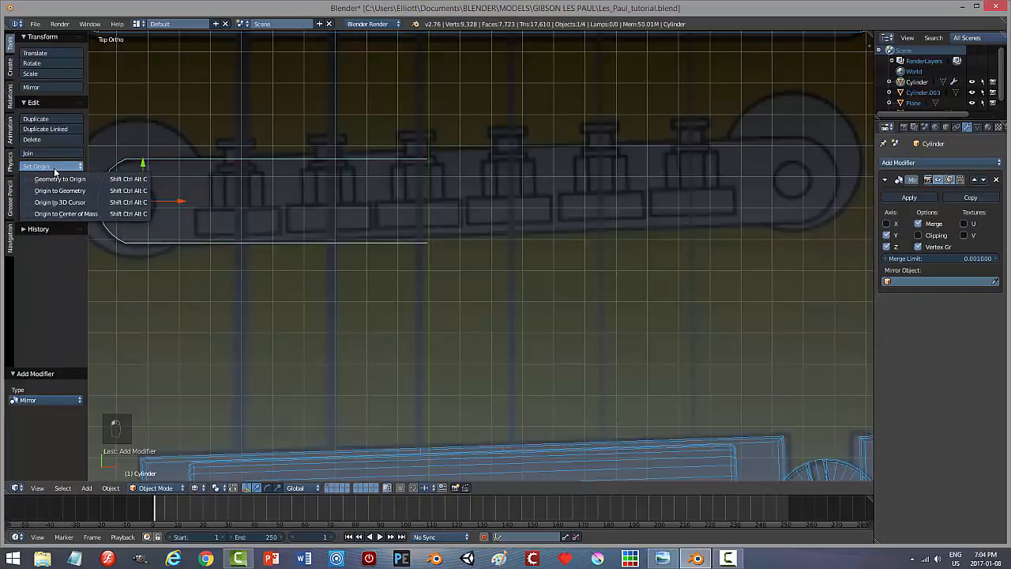
click(66, 203)
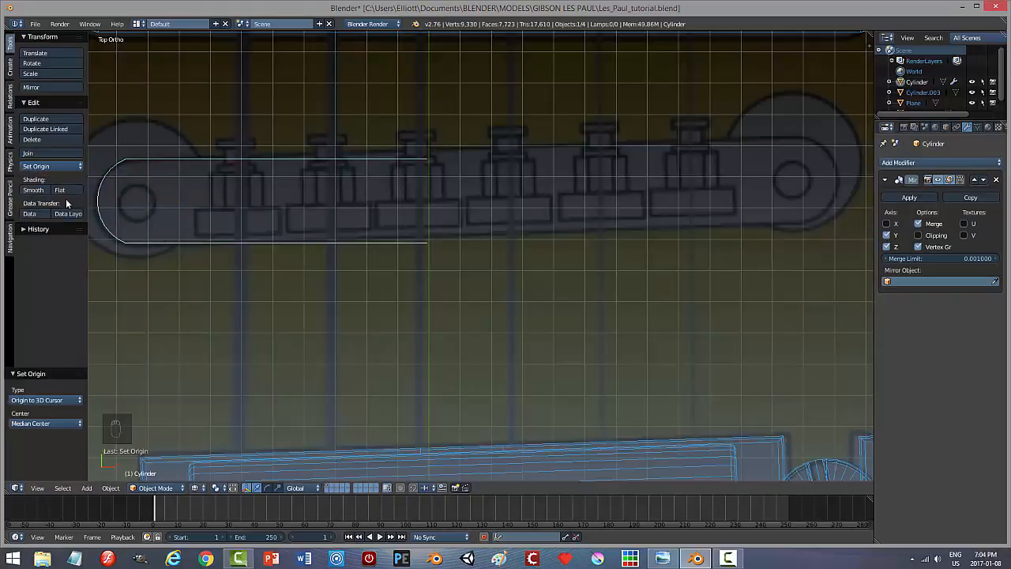
click(886, 223)
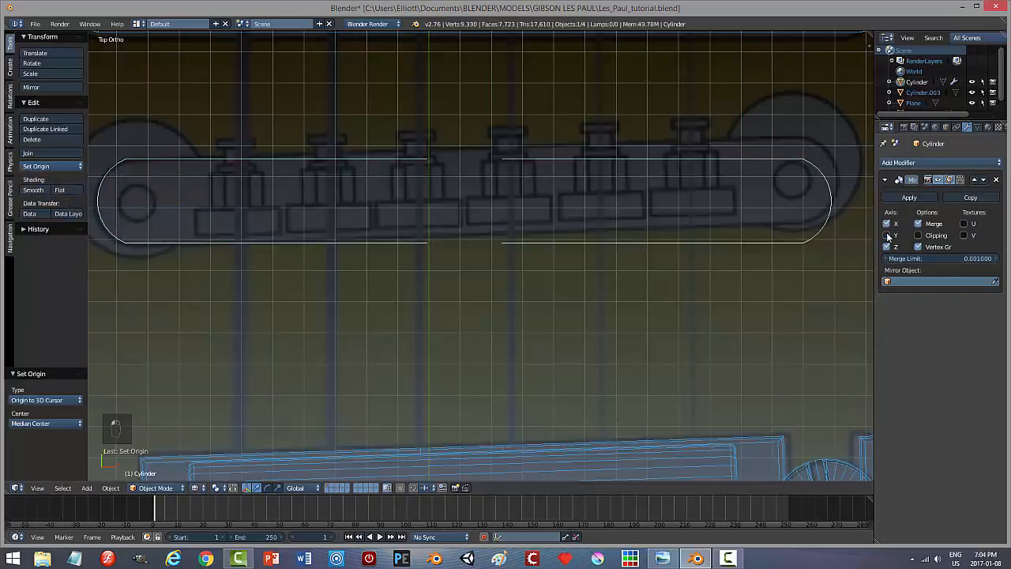
click(920, 203)
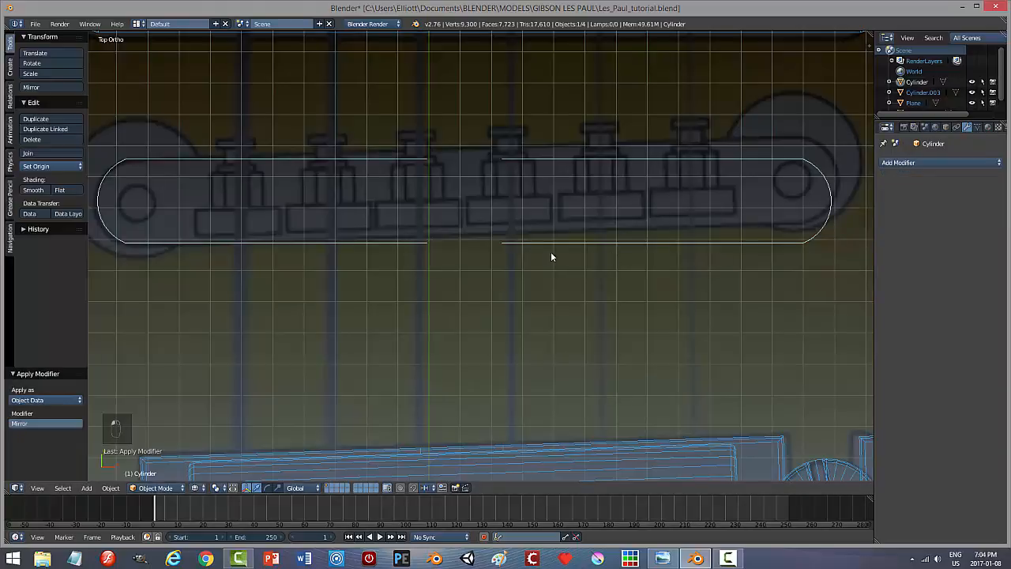
In Edit Mode, merge the two upper vertices facing the central gap at the last-selected left one.
key(Tab)
click(632, 252)
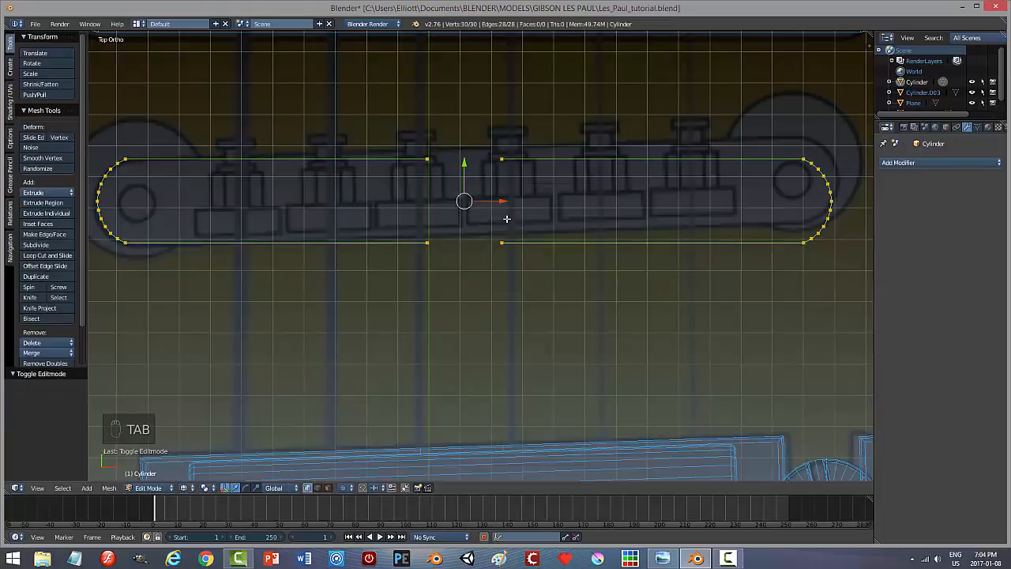
key(a)
key(a)
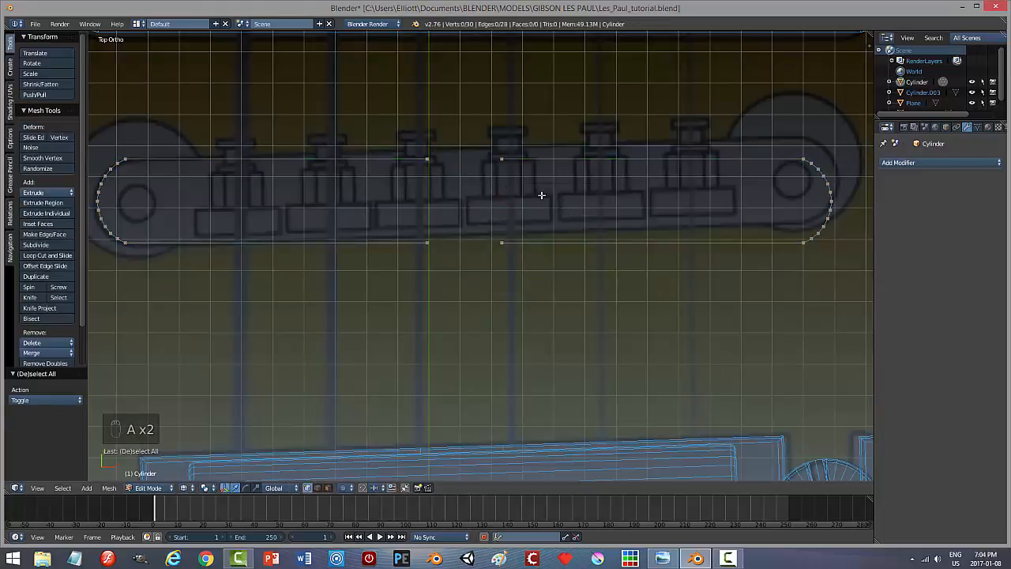
right_click(502, 160)
shift+right_click(425, 160)
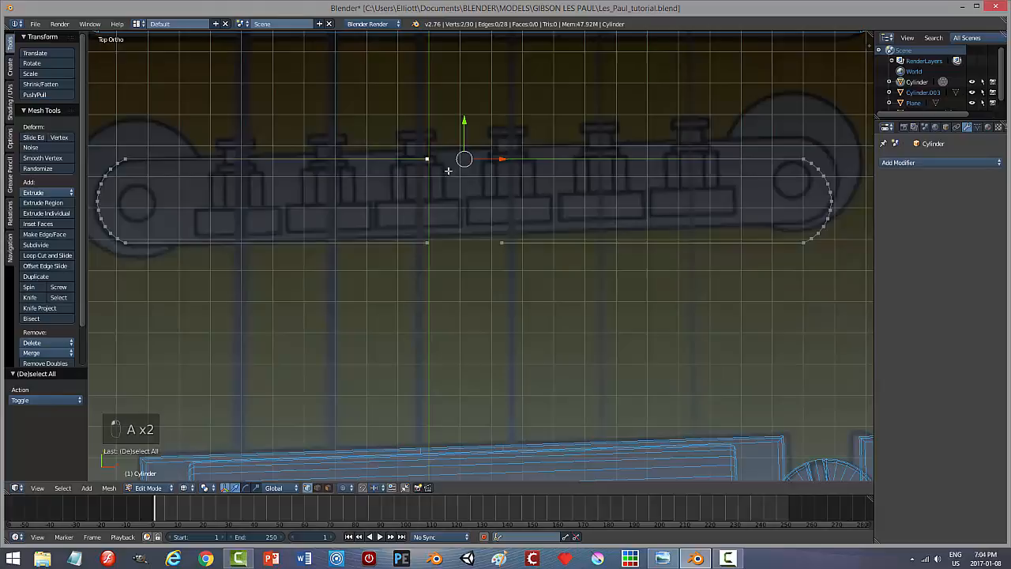
key(alt+m)
click(488, 187)
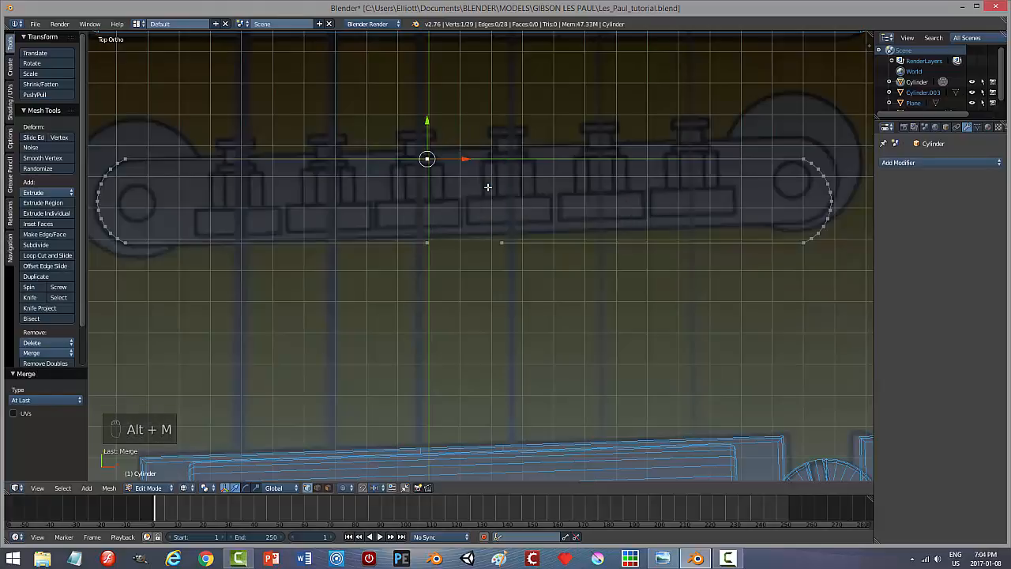
Merge the two lower gap vertices at the left one to close the bridge outline.
right_click(502, 243)
shift+right_click(426, 242)
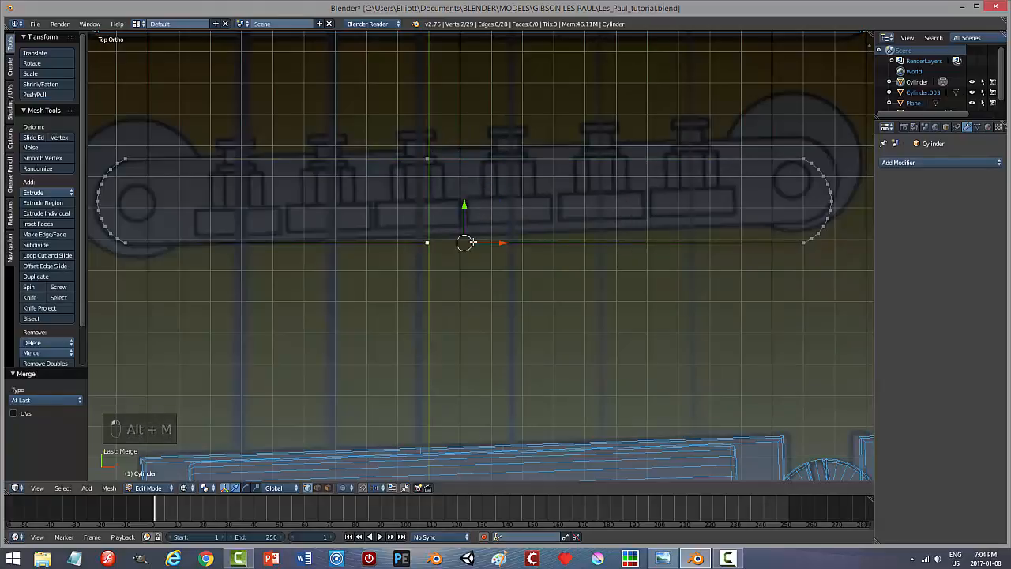
key(alt+m)
click(482, 243)
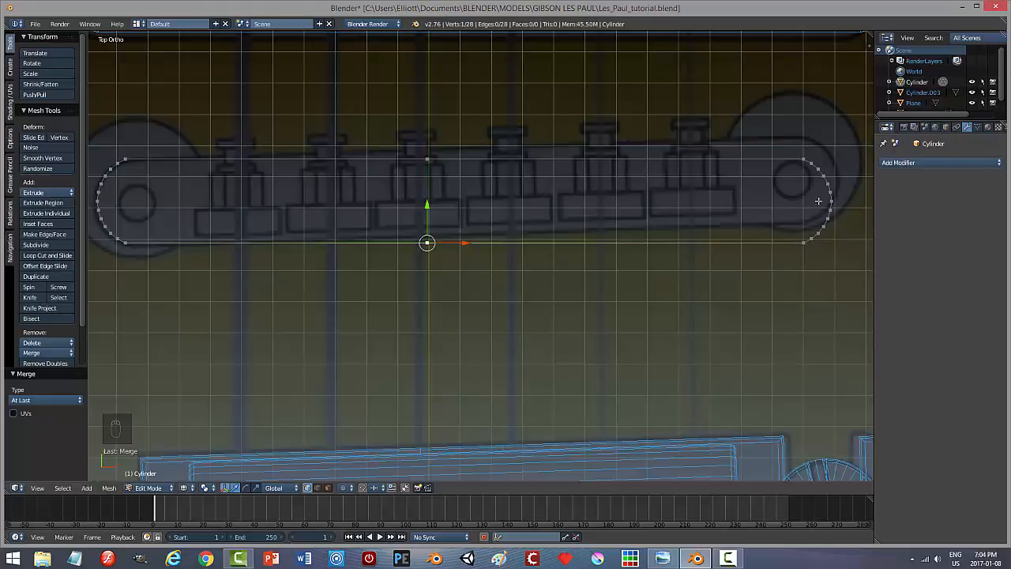
Switch to face select mode, select the entire closed outline and fill it with one face.
key(a)
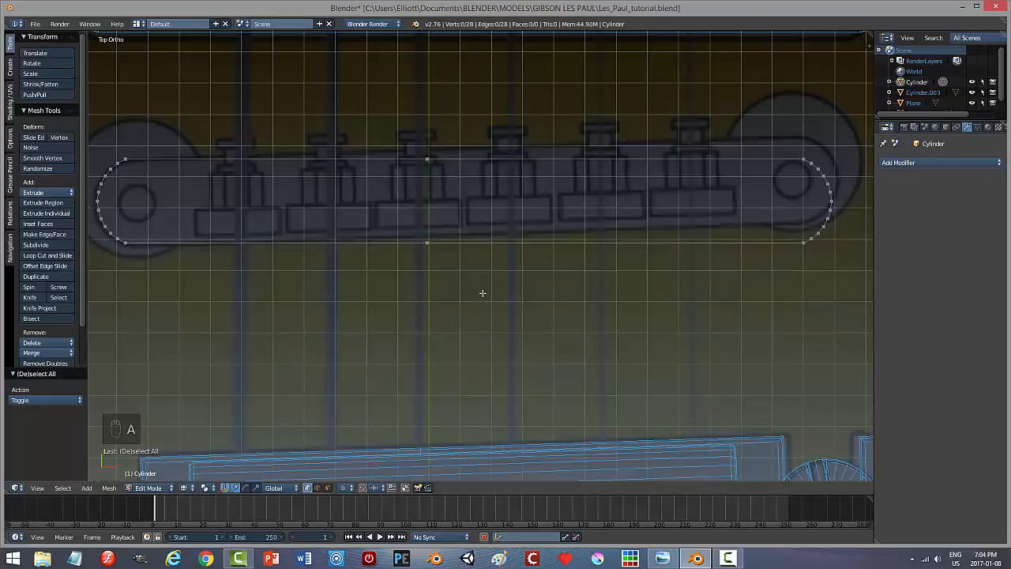
key(Tab)
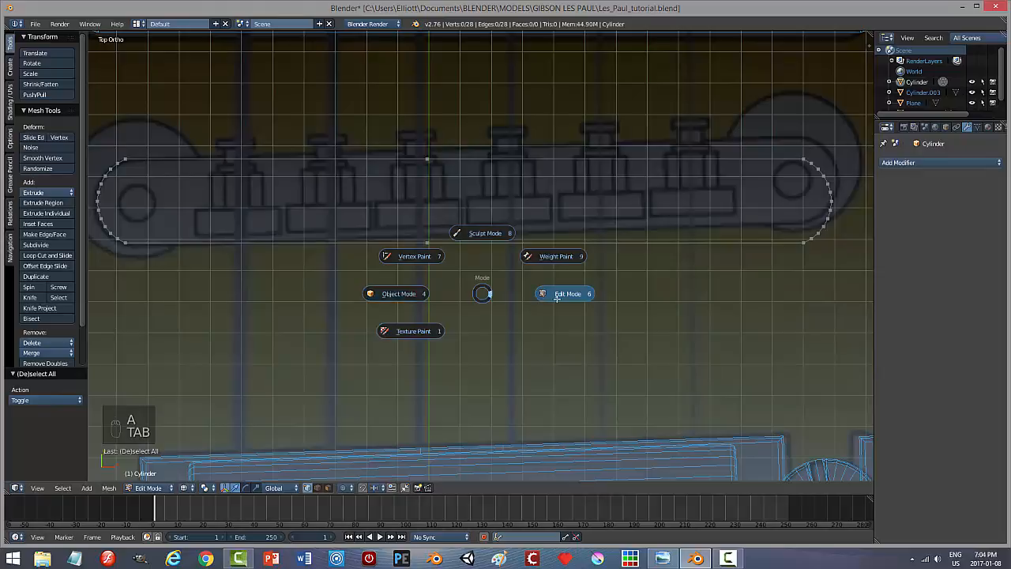
click(480, 295)
key(a)
key(ctrl+Tab)
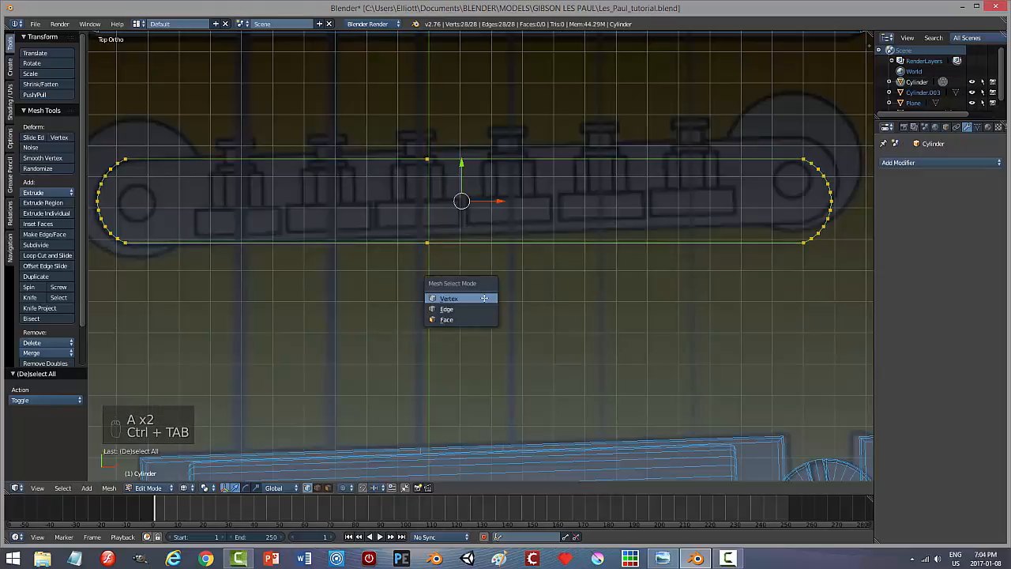
click(472, 319)
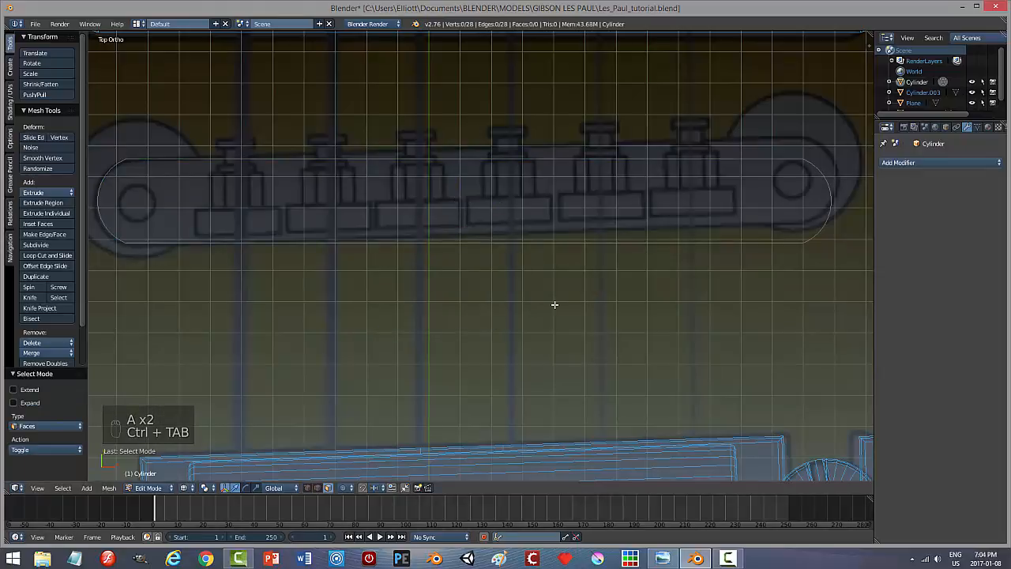
key(a)
key(f)
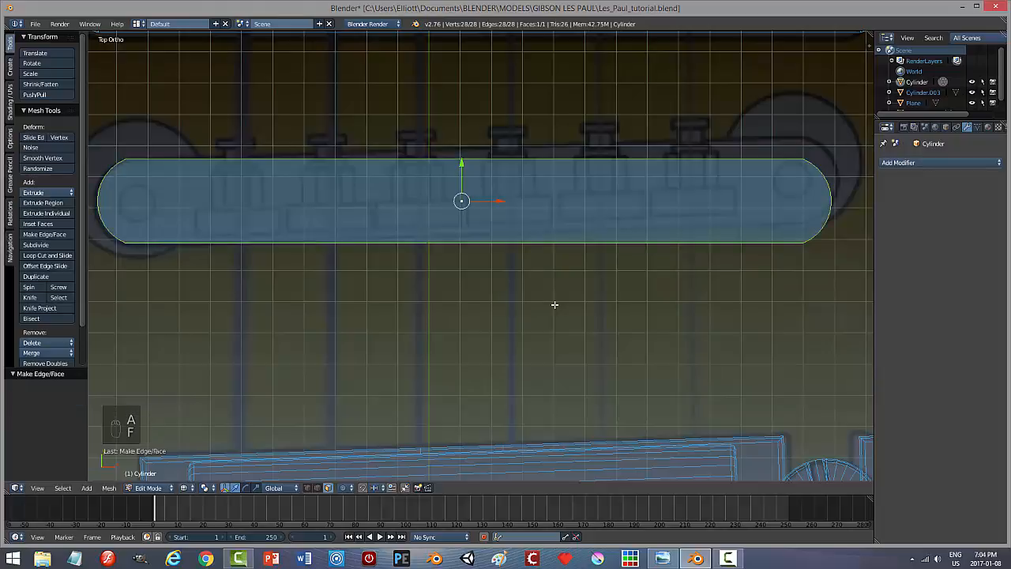
Extrude the bridge face and raise it along Z to give the bar its thickness.
middle_drag(560, 344, 555, 289)
key(e)
right_click(564, 293)
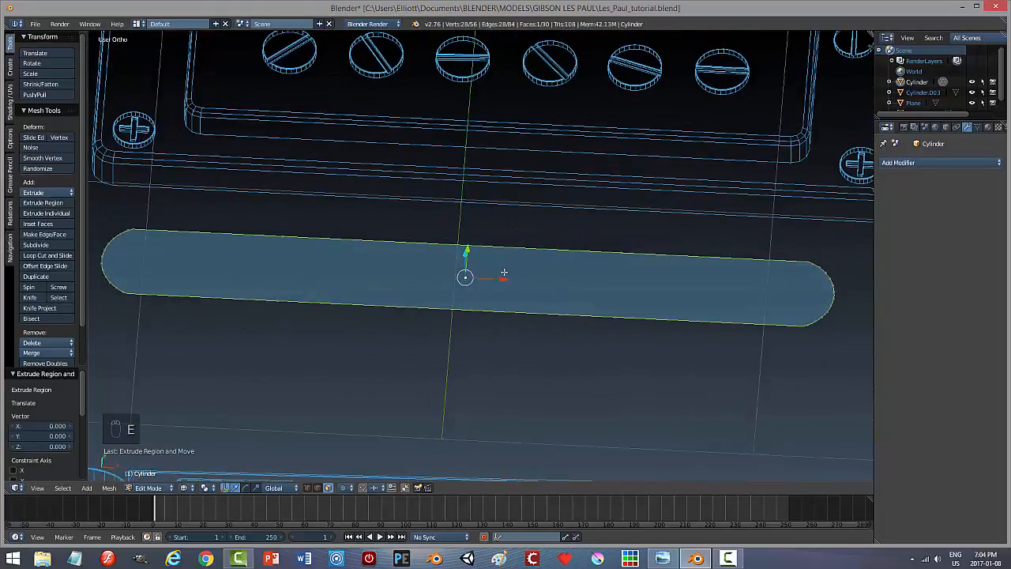
drag(467, 253, 468, 230)
Select the whole bridge bar and recalculate its normals to the outside.
key(a)
key(a)
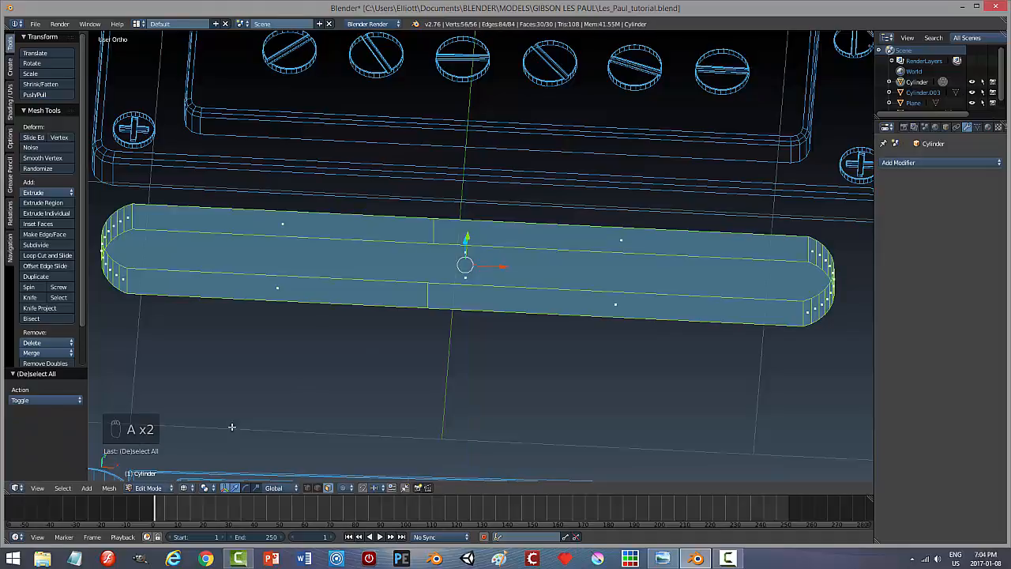
click(114, 487)
mouse_move(145, 319)
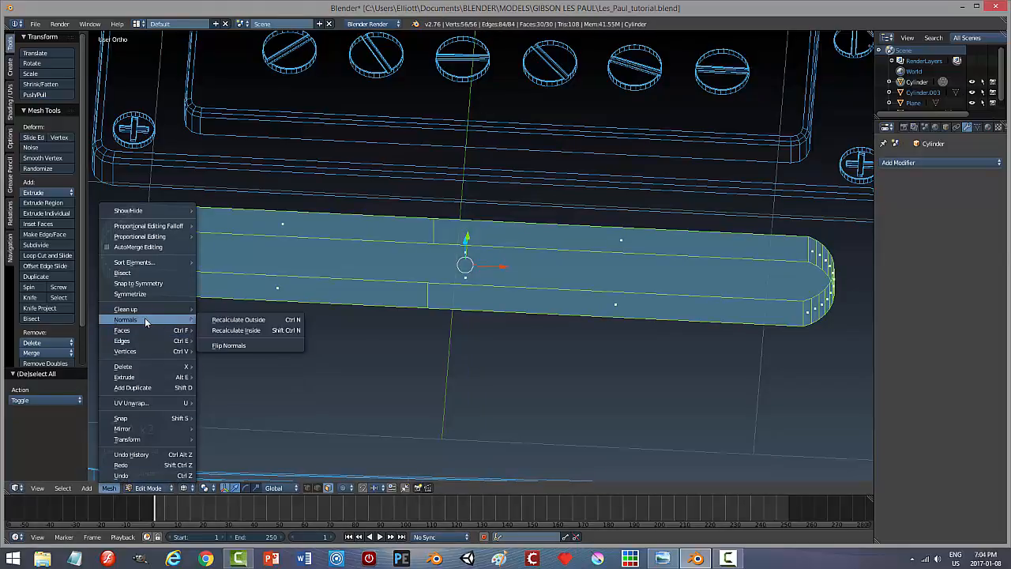
click(225, 320)
key(a)
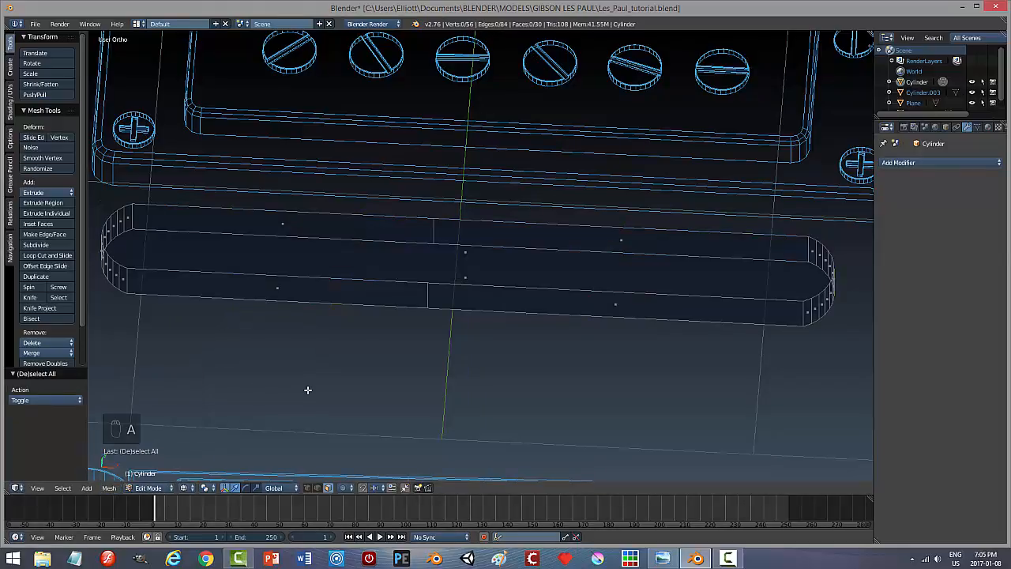
Return to Object Mode and switch to solid shading to check the bridge bar's faces.
key(Tab)
click(227, 392)
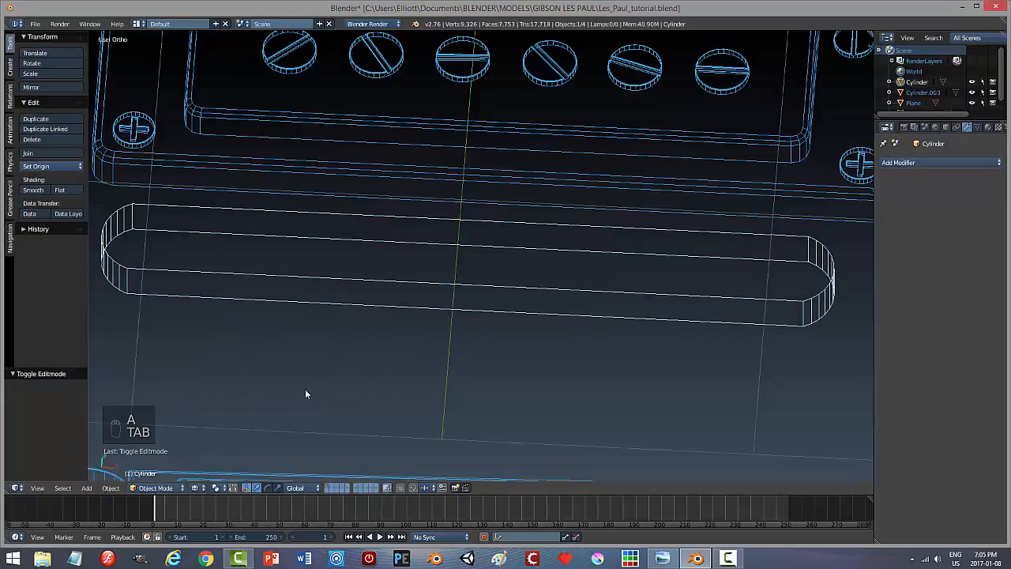
key(z)
click(303, 449)
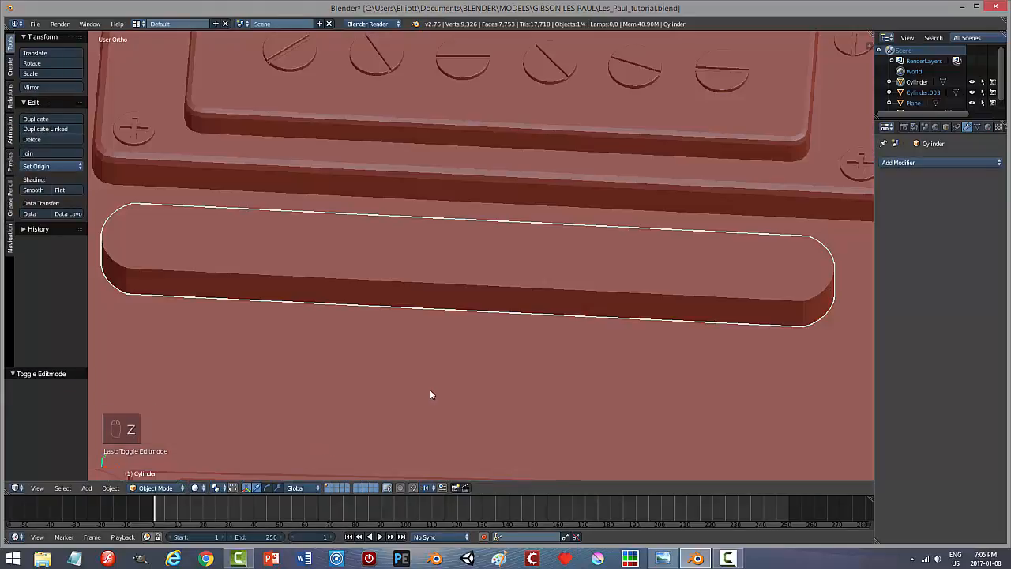
mouse_move(430, 388)
middle_down()
mouse_move(447, 389)
mouse_move(444, 349)
mouse_move(444, 360)
middle_up()
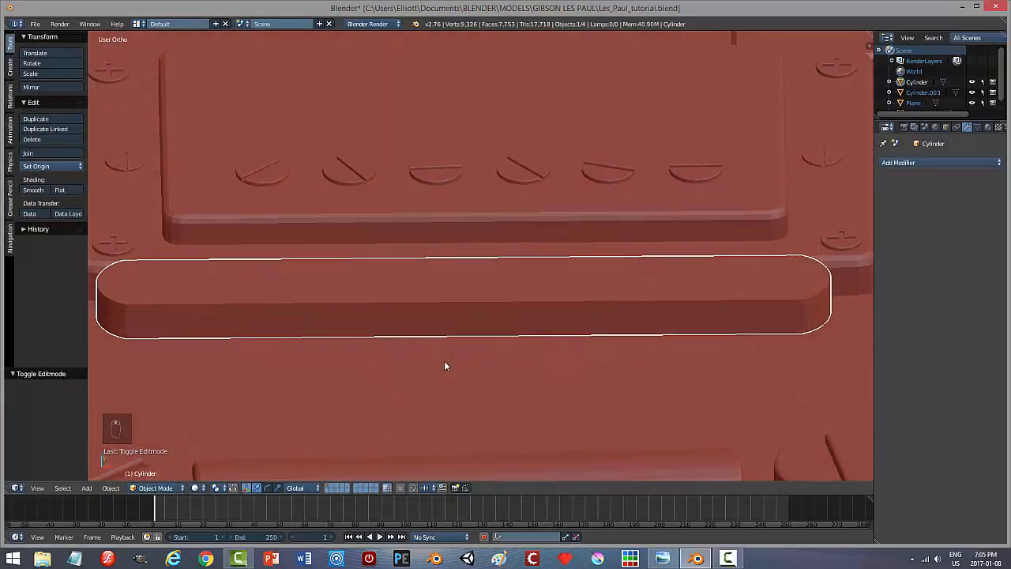
Apply the bridge bar's rotation and scale, and set its origin to its geometry.
click(111, 487)
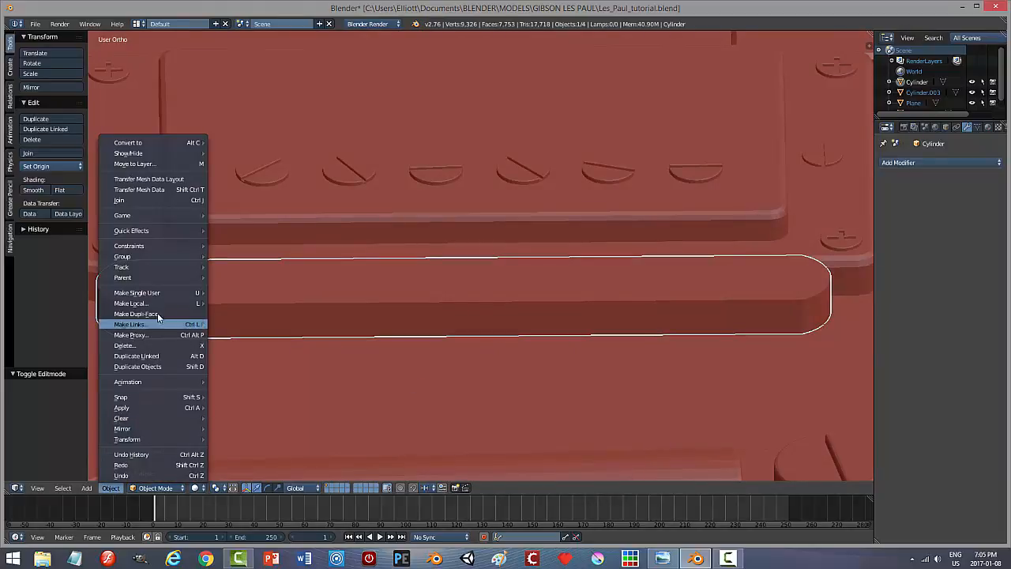
mouse_move(186, 407)
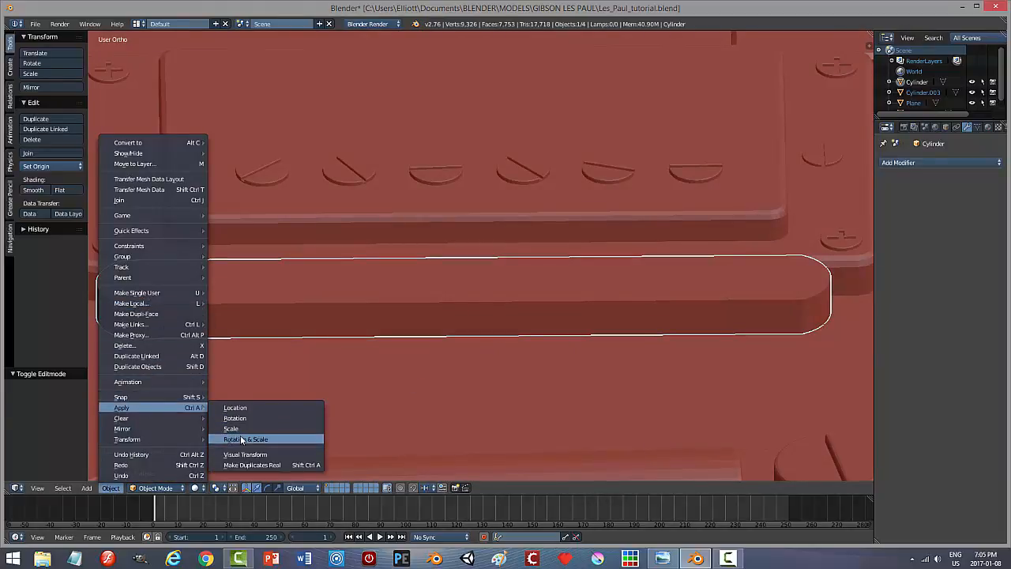
click(239, 435)
scroll(422, 380, down, 2)
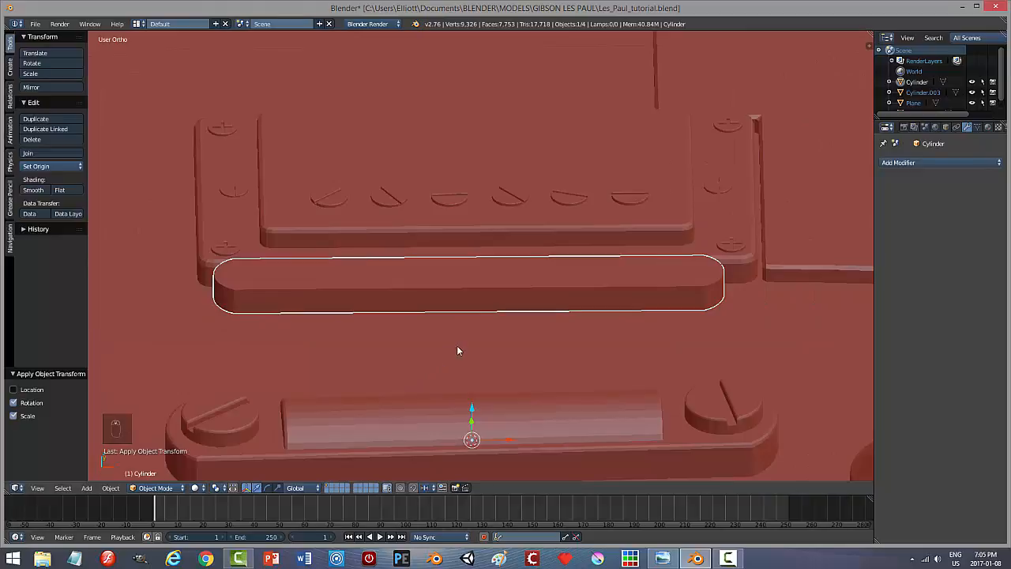
click(50, 168)
click(59, 191)
middle_drag(458, 268, 461, 299)
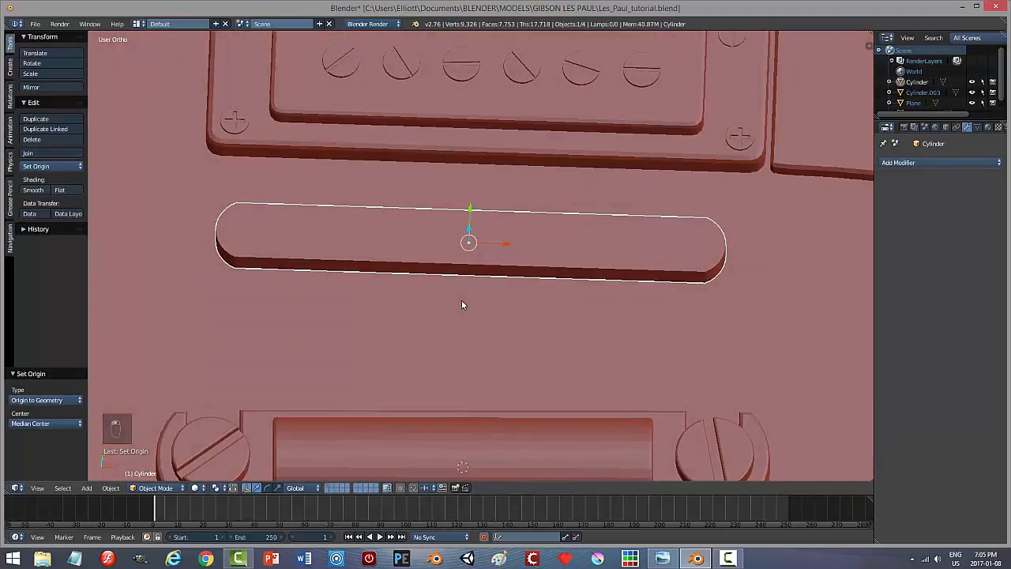
From the top view in wireframe shading, add a mesh circle with 32 vertices and a radius of 1.
key(KP_7)
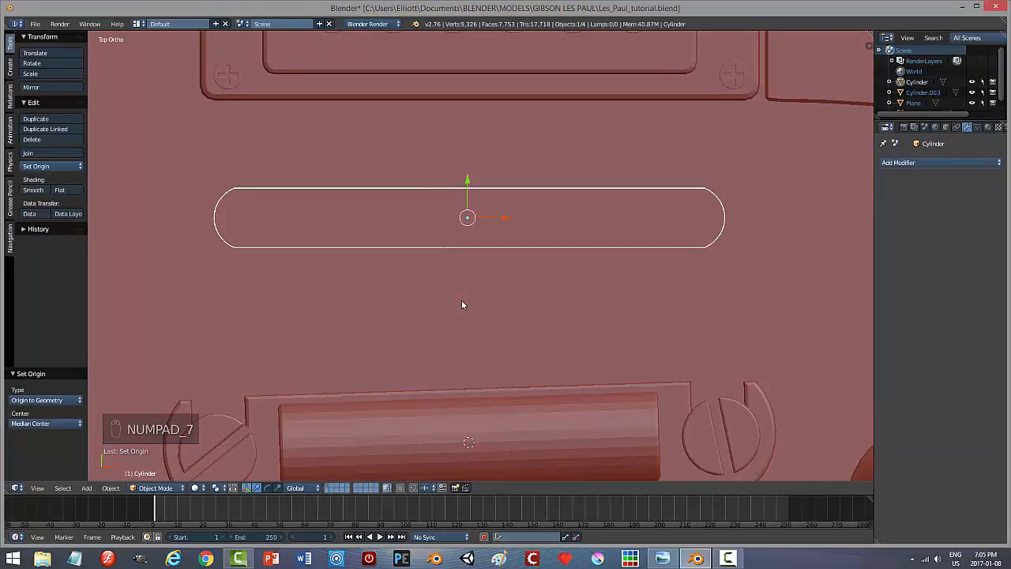
key(z)
click(527, 304)
scroll(454, 322, up, 2)
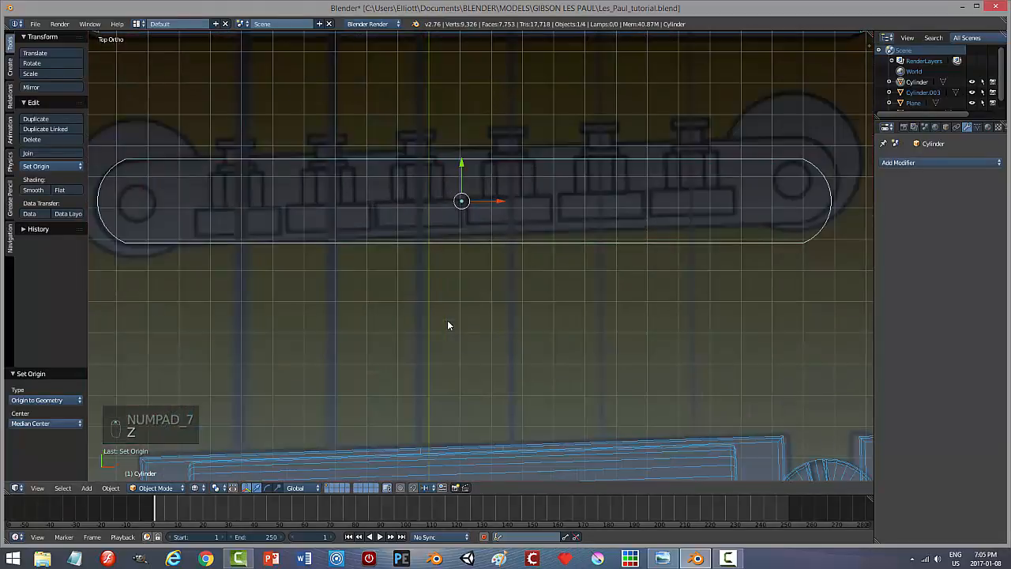
scroll(447, 323, down, 1)
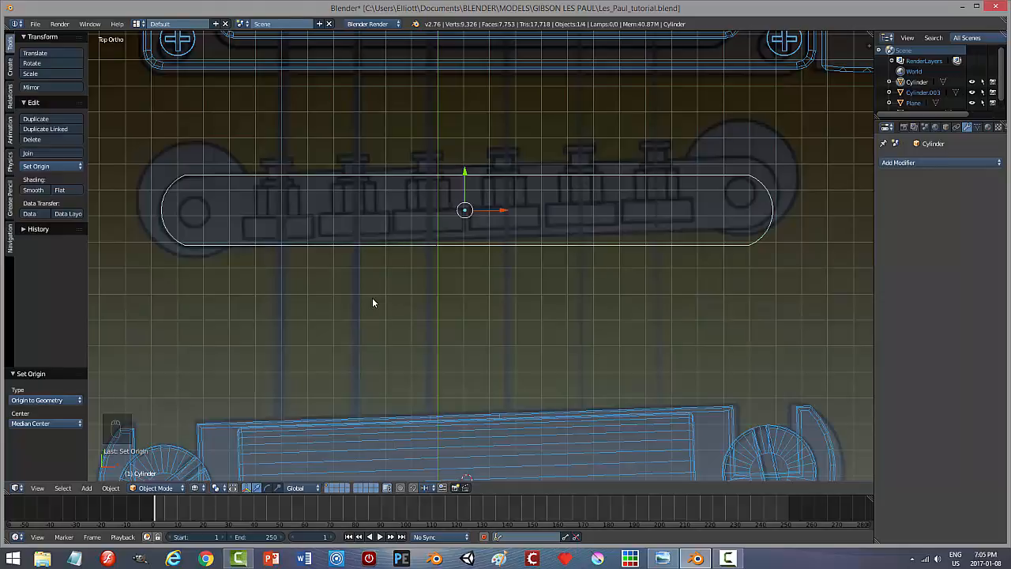
key(shift+a)
mouse_move(373, 300)
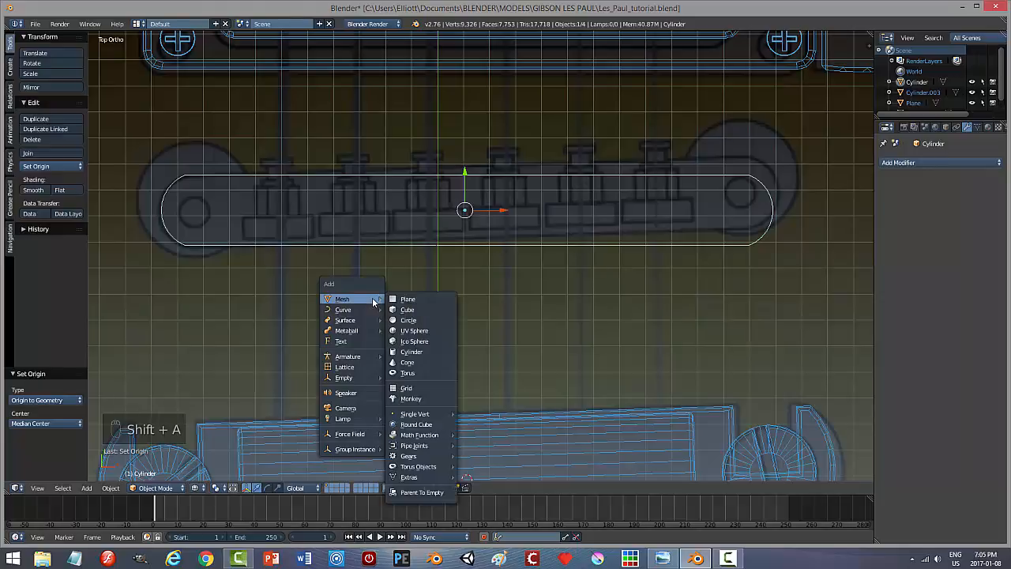
click(414, 321)
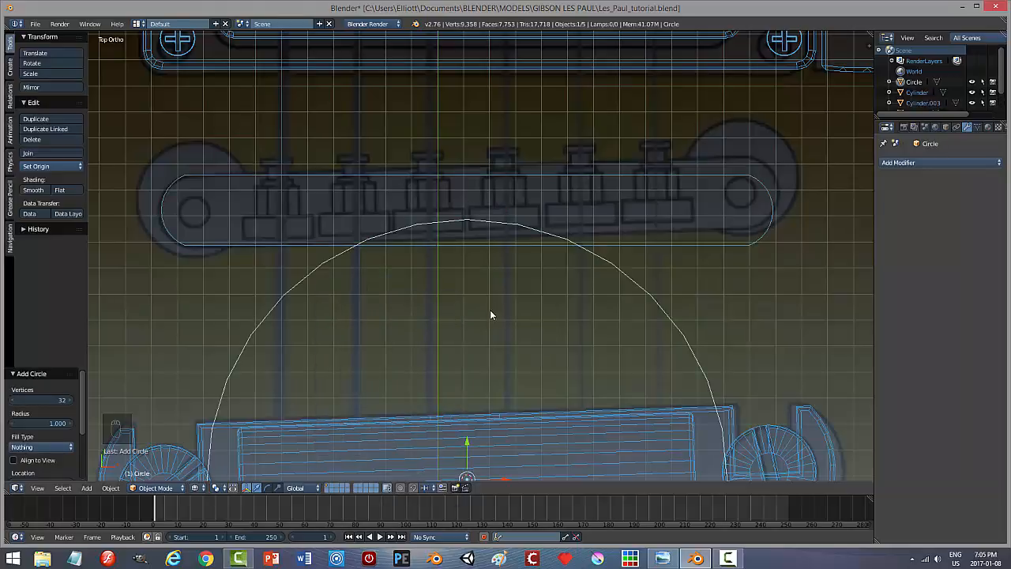
Move the circle about 0.836 along Y toward the bridge and scale it down to about 0.166.
key(g)
click(462, 215)
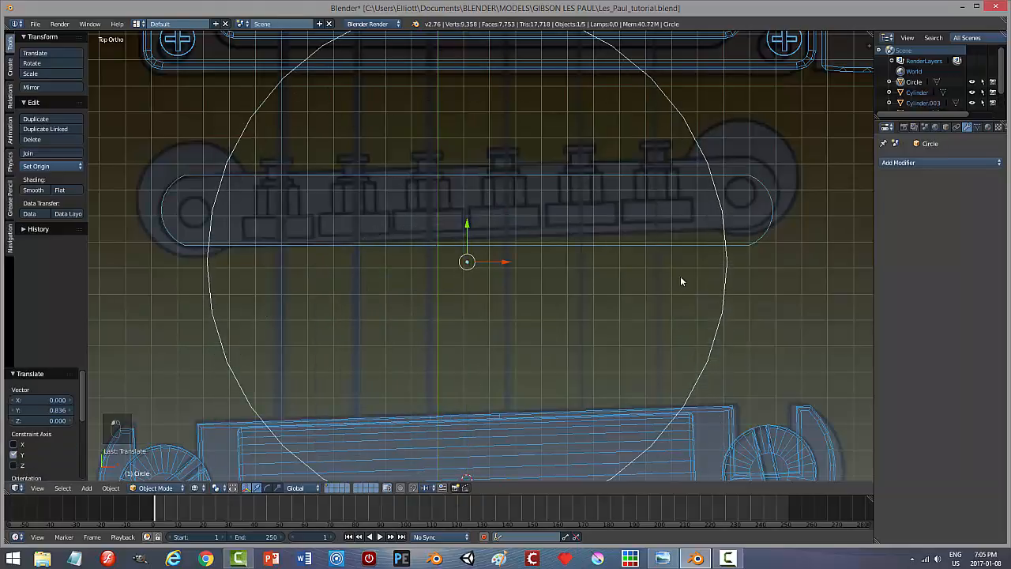
key(s)
click(511, 279)
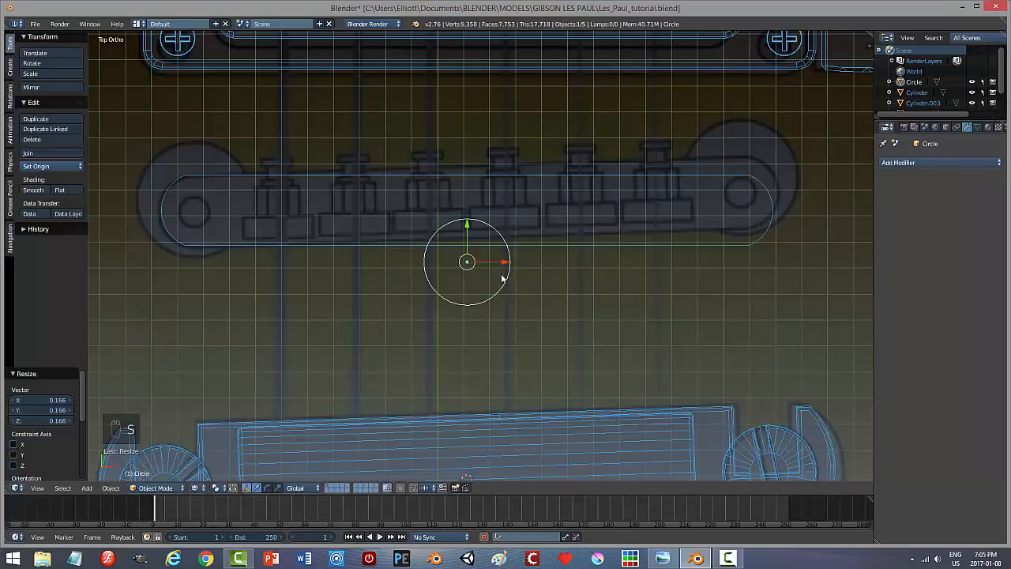
Move the circle from the middle of the bridge onto the round post at the bridge bar's left end.
drag(509, 266, 195, 165)
drag(220, 199, 228, 199)
drag(194, 162, 197, 164)
Scale the circle up by about 1.3 and adjust its position to fit the left post's outline in the reference drawing.
key(s)
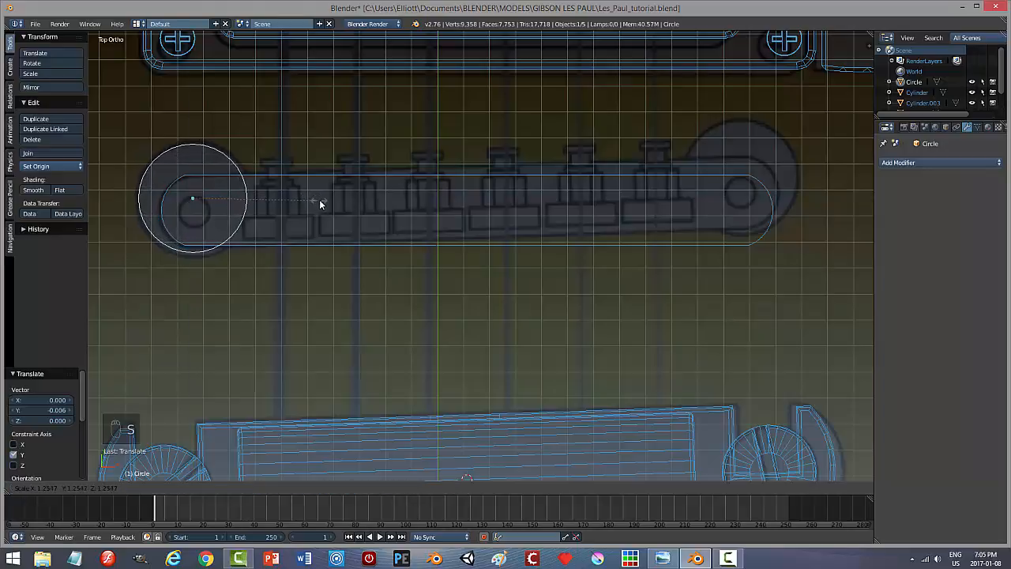
click(323, 202)
drag(236, 200, 238, 199)
drag(197, 166, 198, 180)
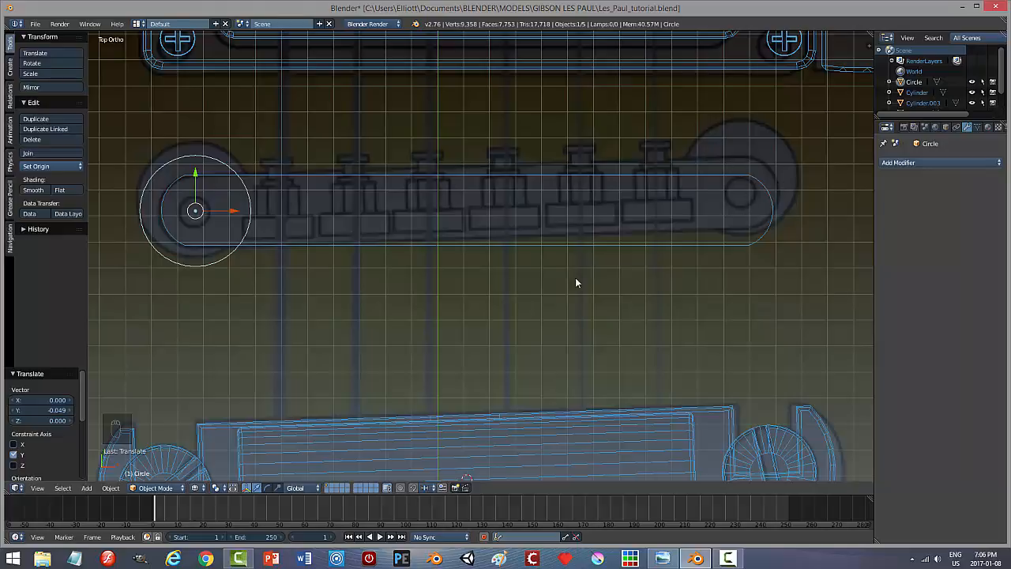
drag(197, 174, 198, 171)
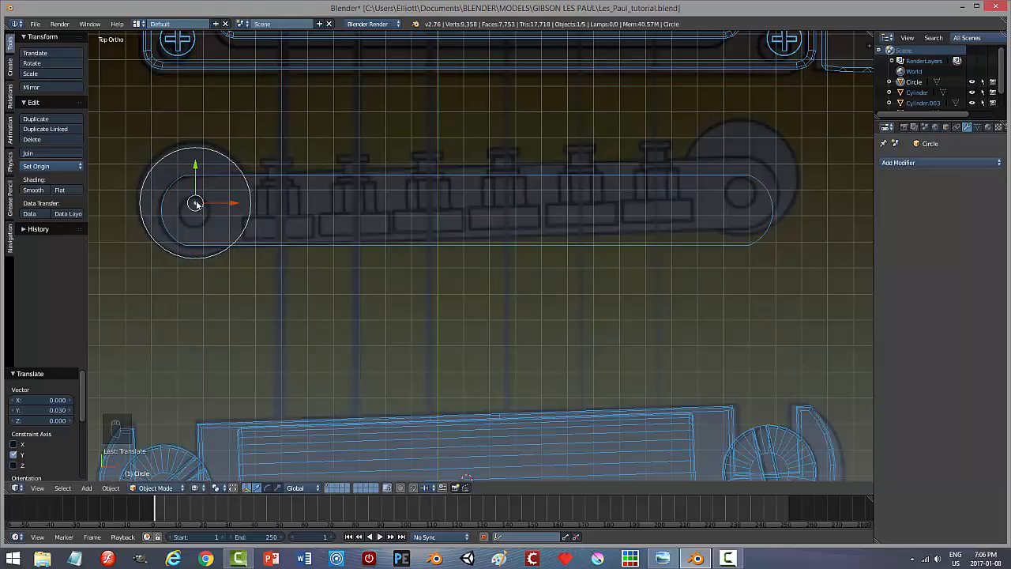
In Edit Mode, fill the post circle with a face and extrude it upward along Z by about 0.09.
mouse_move(258, 265)
middle_down()
mouse_move(258, 209)
mouse_move(261, 264)
middle_up()
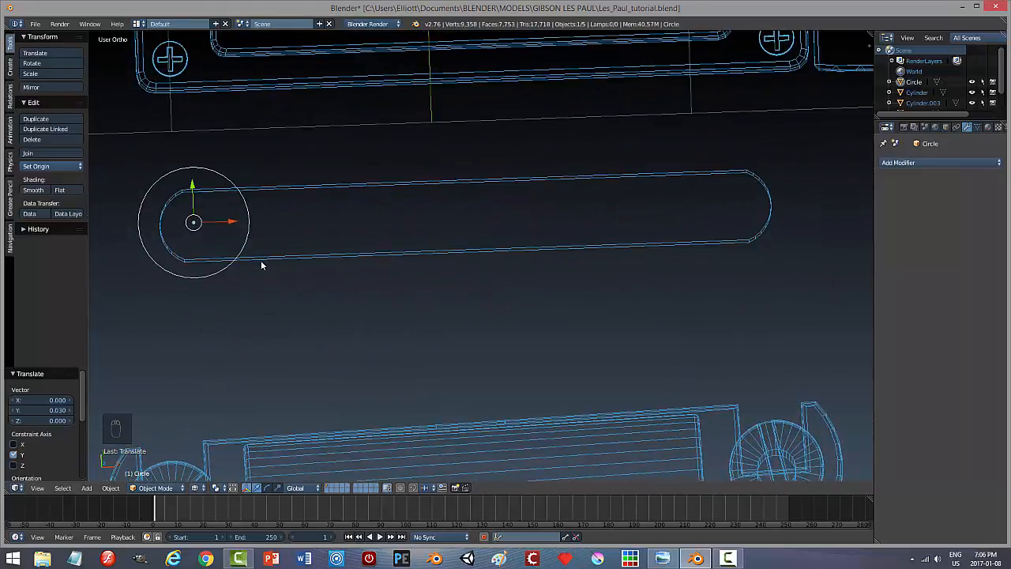
key(Tab)
click(355, 262)
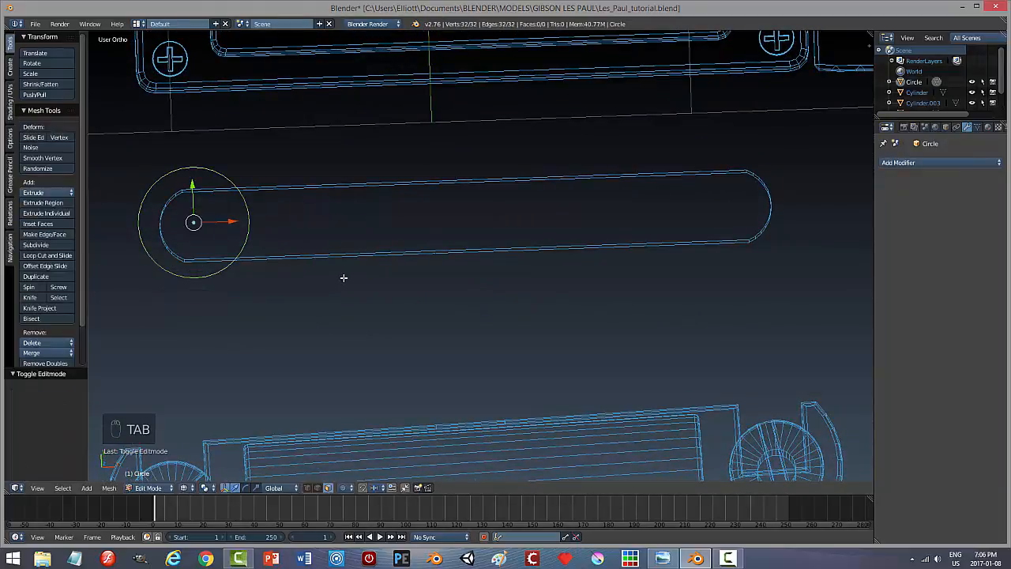
key(f)
middle_drag(318, 311, 319, 245)
key(e)
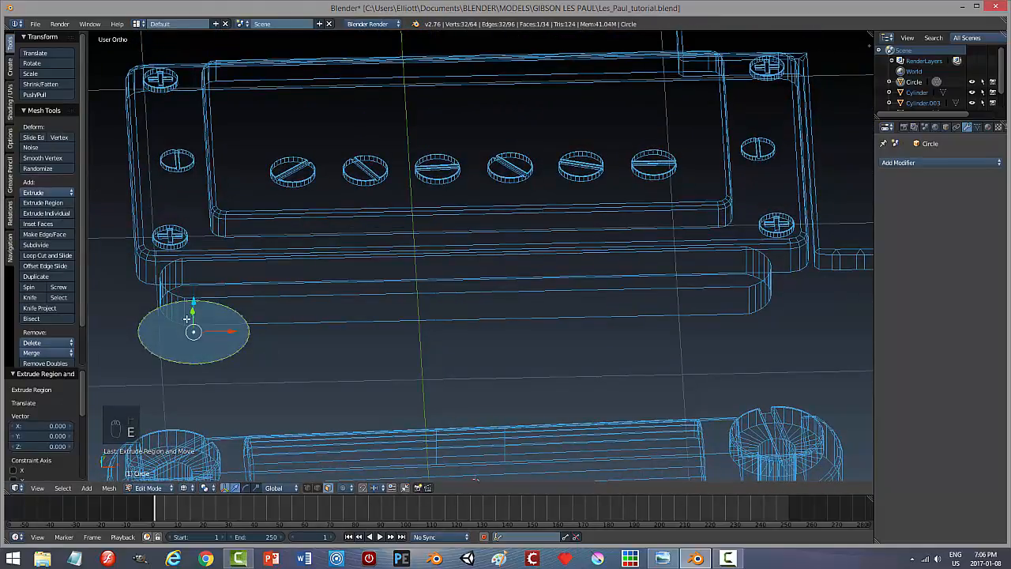
click(196, 287)
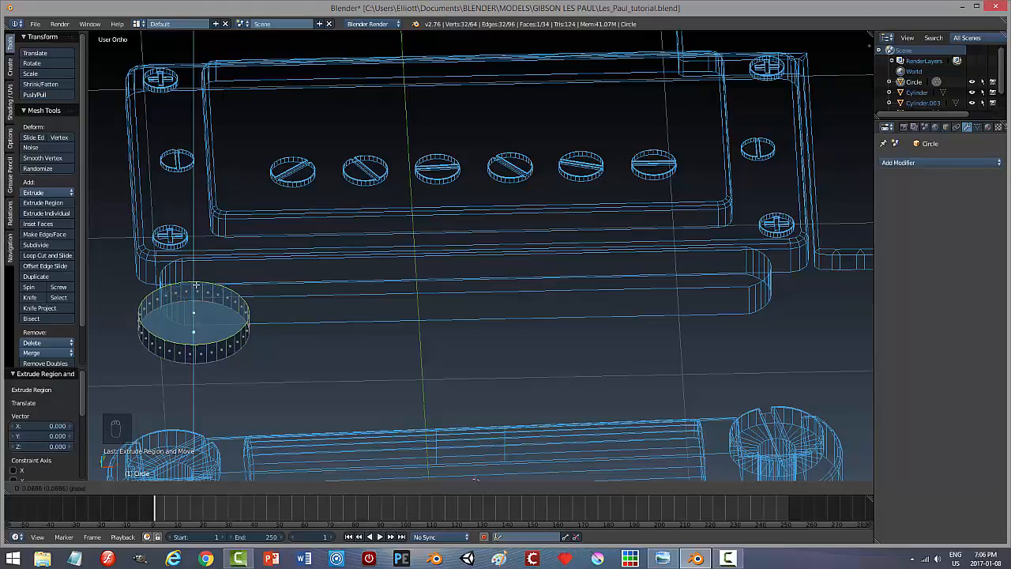
click(196, 288)
Select only the disc's top face and inset it with a thickness of about 0.559.
key(a)
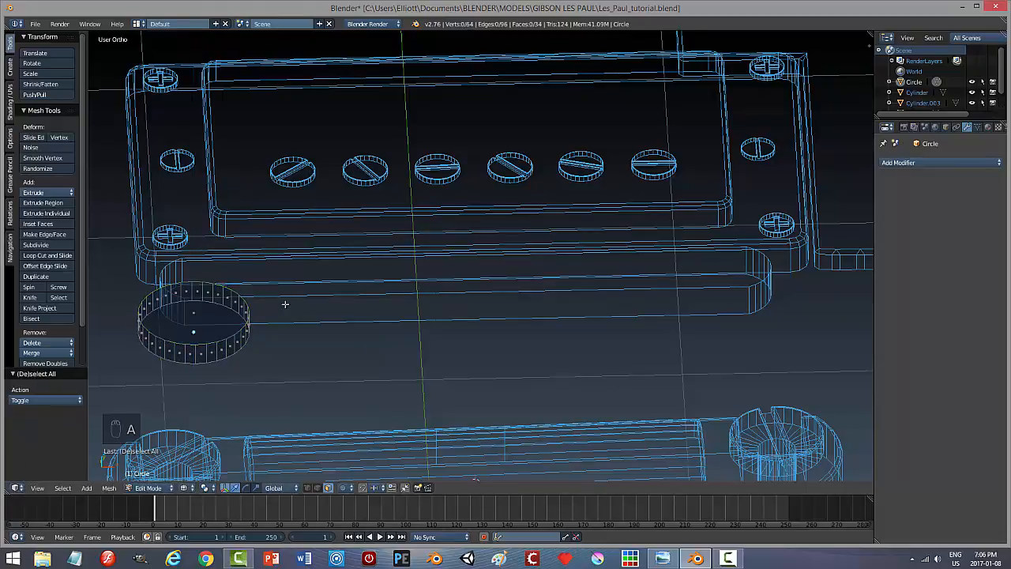
right_click(196, 318)
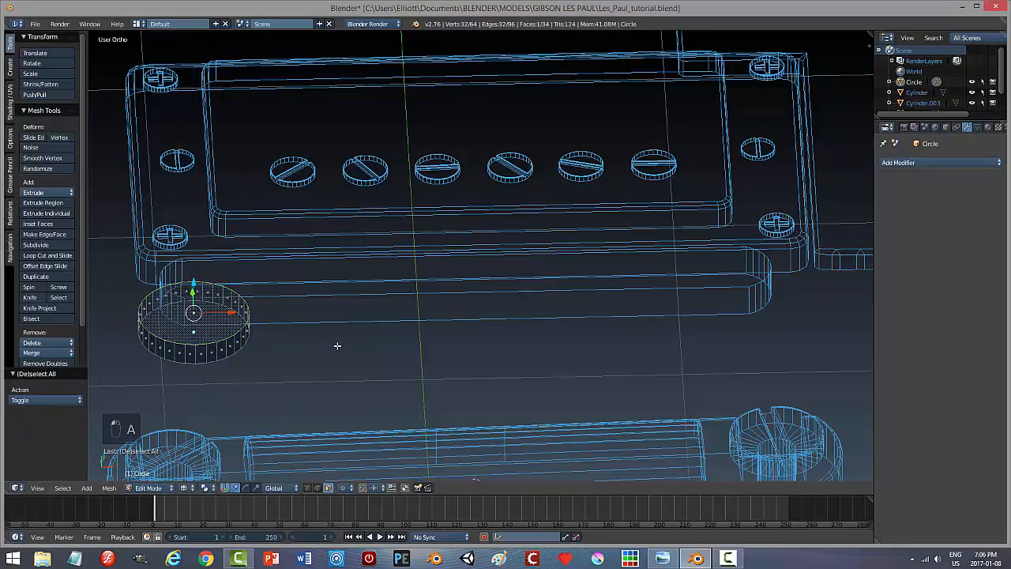
key(i)
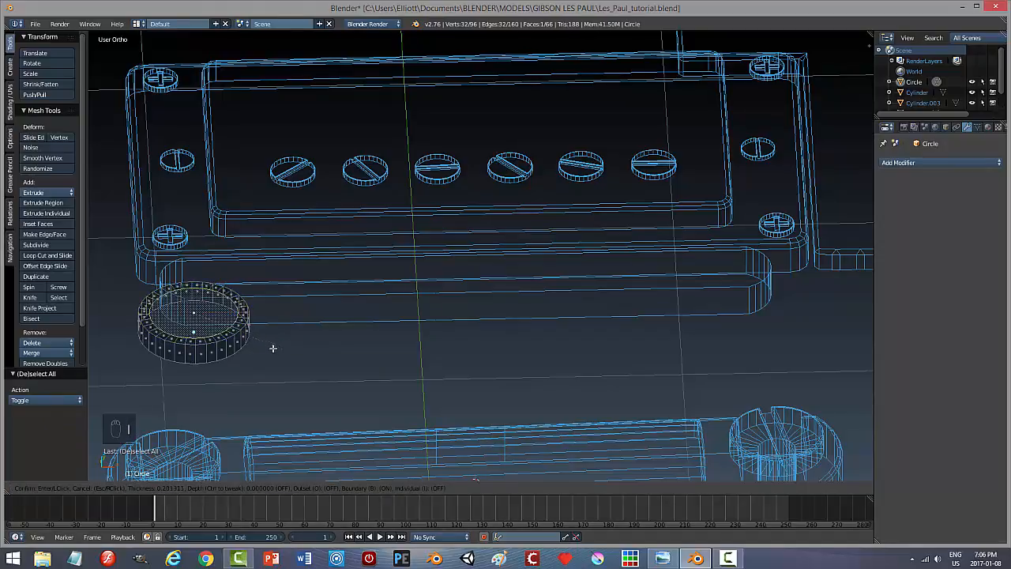
click(191, 313)
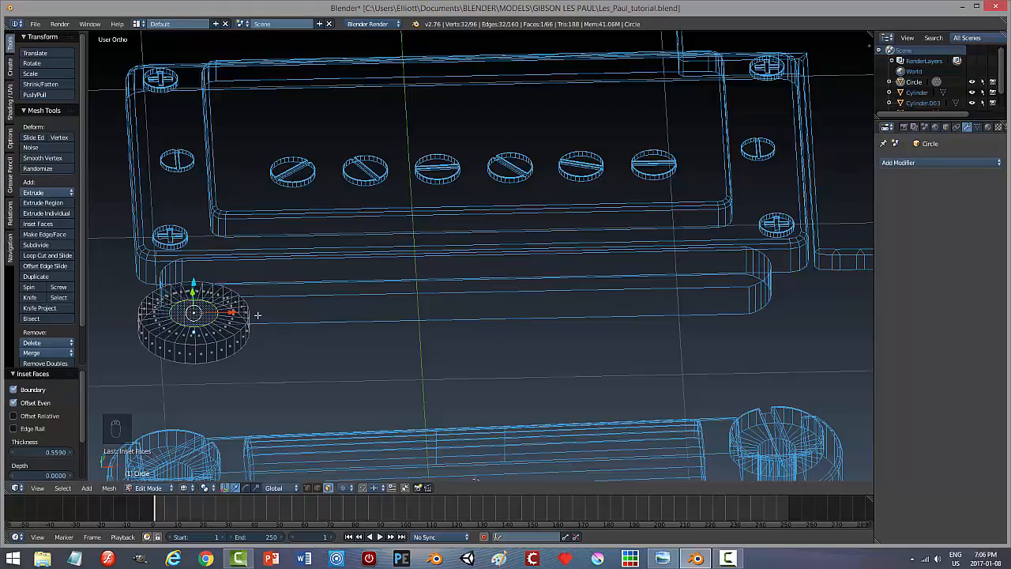
From the top view, scale the inset face down to about 0.72 to narrow the post's inner circle.
key(KP_7)
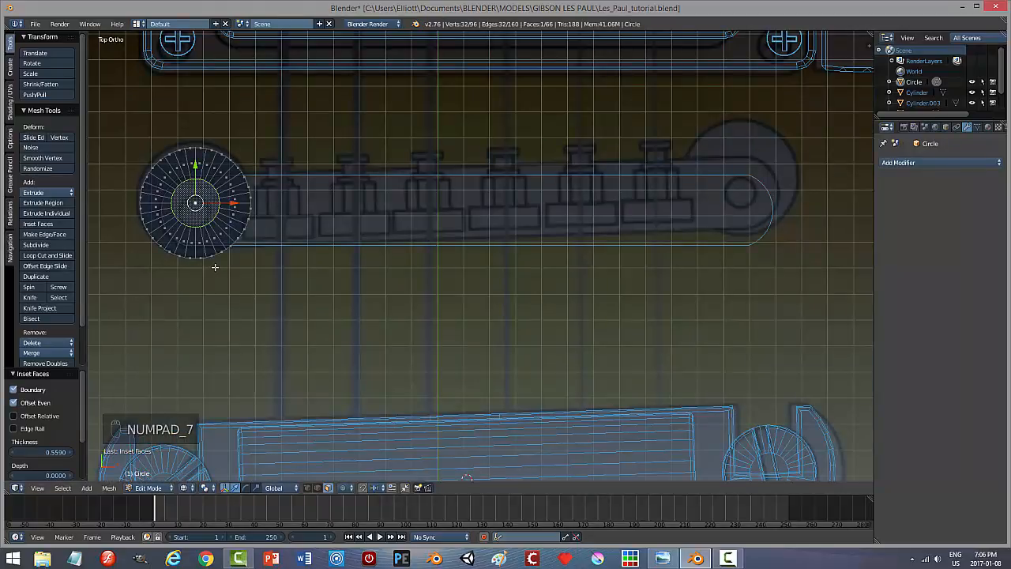
scroll(250, 259, up, 2)
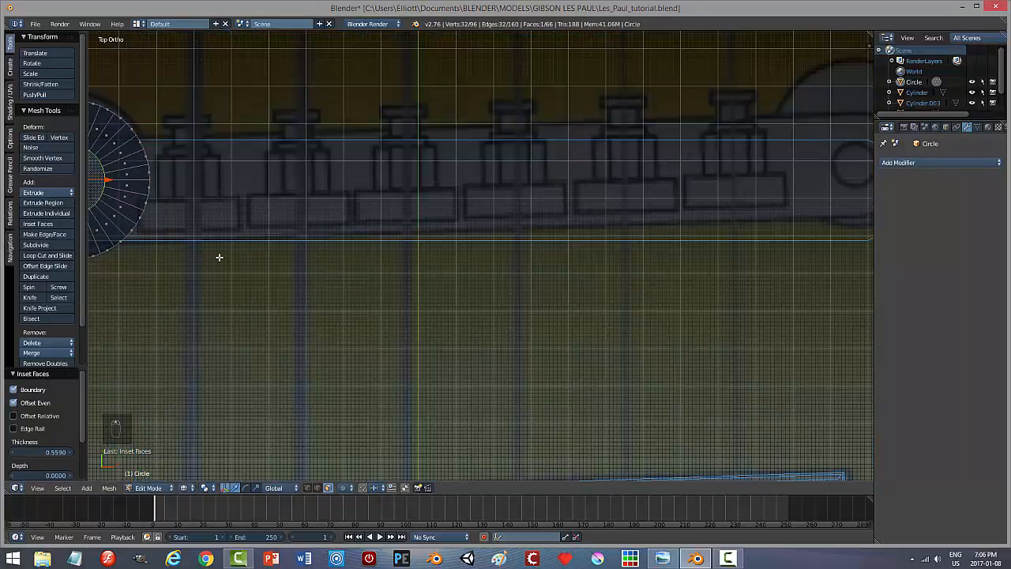
shift+middle_drag(219, 257, 545, 302)
key(s)
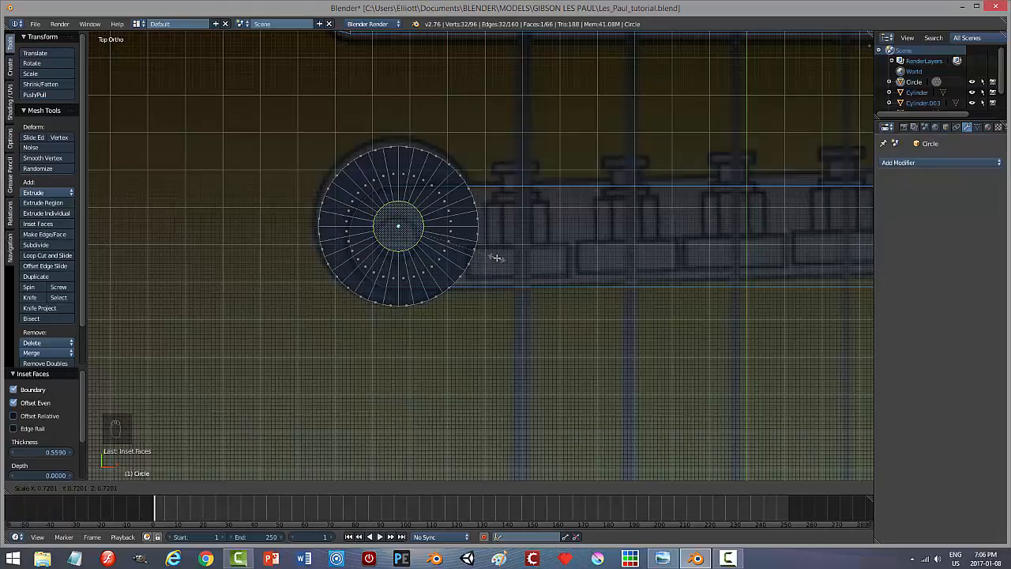
click(496, 258)
Extrude the small inner face upward along Z by about 0.237 to form the post's shaft.
middle_drag(480, 286, 499, 236)
key(e)
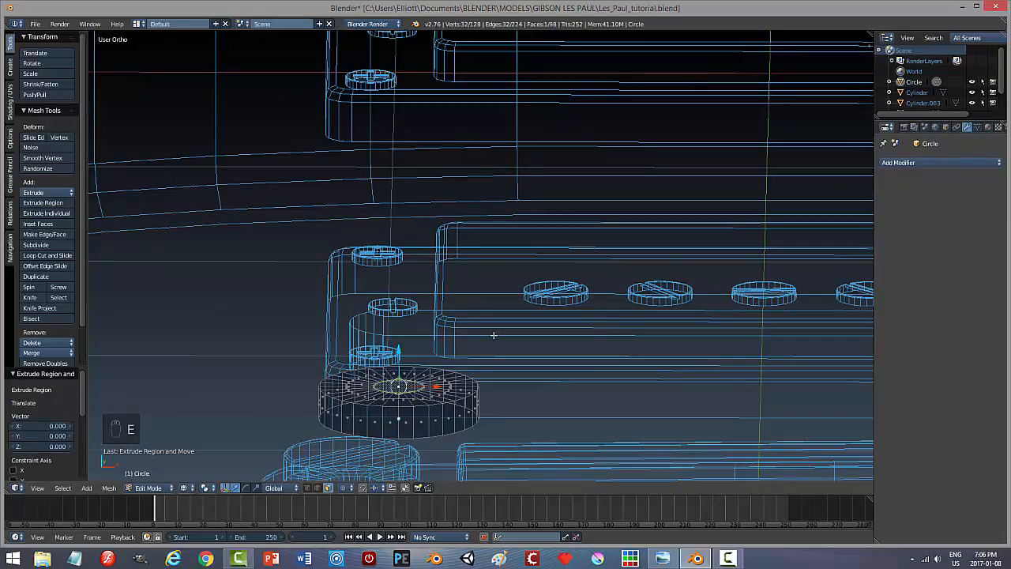
click(508, 293)
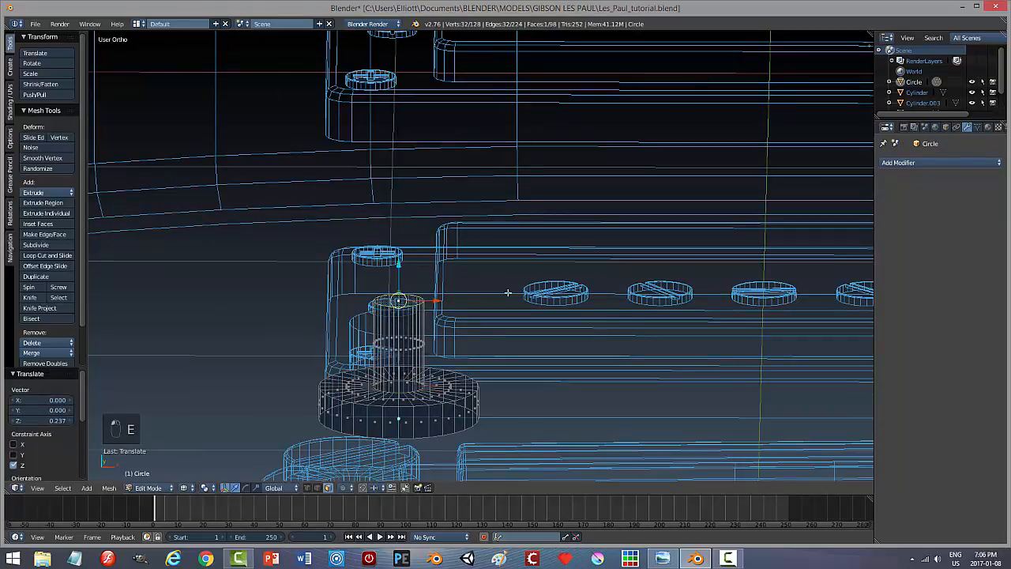
Deselect the post's mesh, switch the viewport to solid shading and return to Object Mode.
key(a)
key(z)
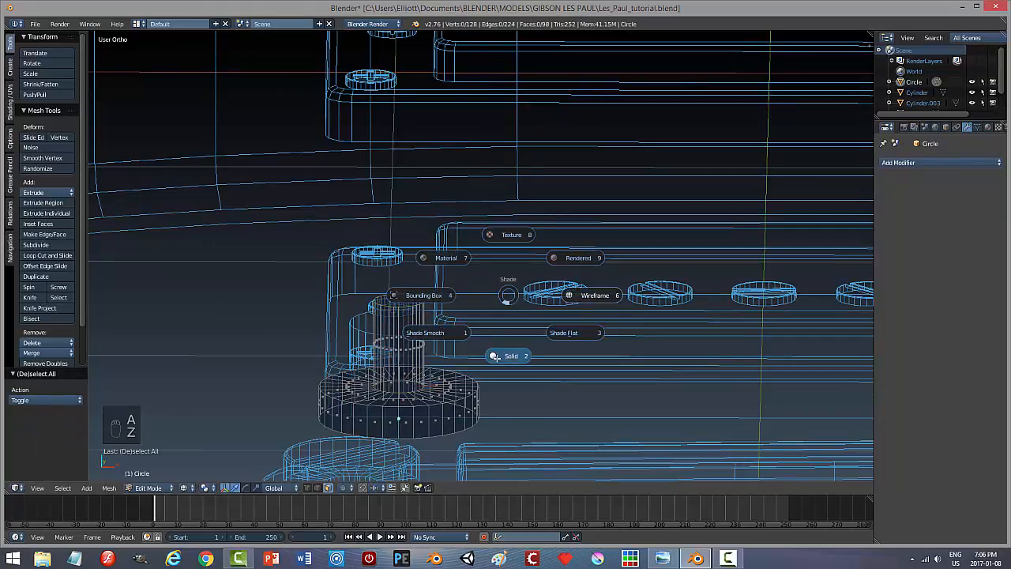
click(510, 357)
mouse_move(553, 323)
middle_down()
mouse_move(548, 387)
mouse_move(553, 359)
middle_up()
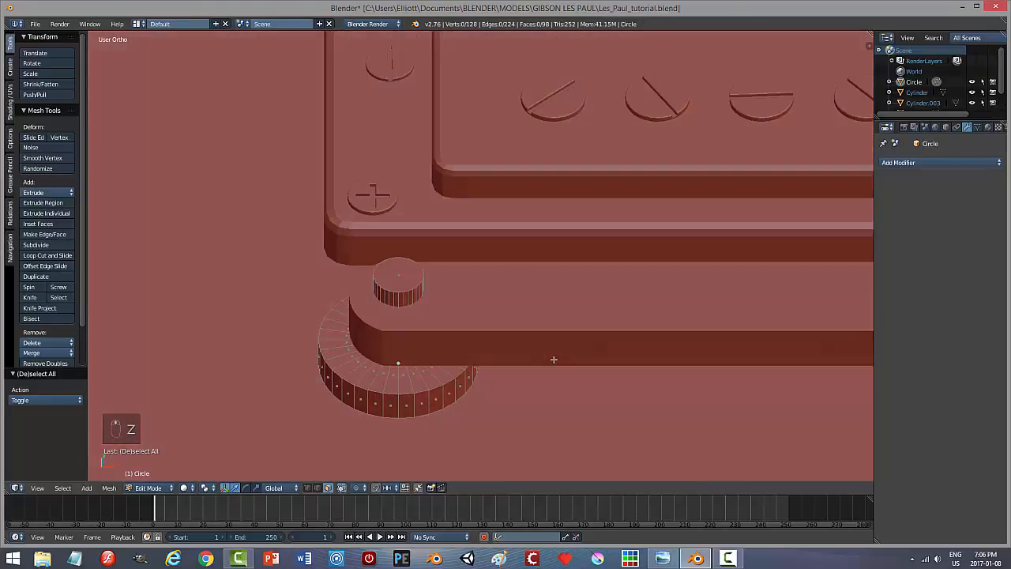
key(Tab)
click(490, 359)
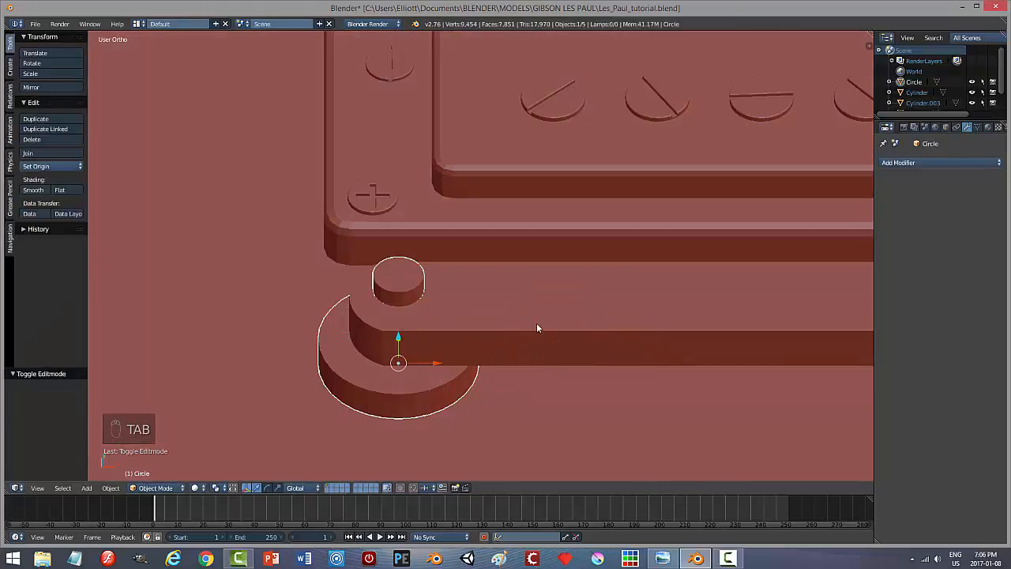
Move the post by -0.038 along Y in a wireframe top view to align it with the bridge bar's rounded end.
key(KP_7)
scroll(536, 326, down, 4)
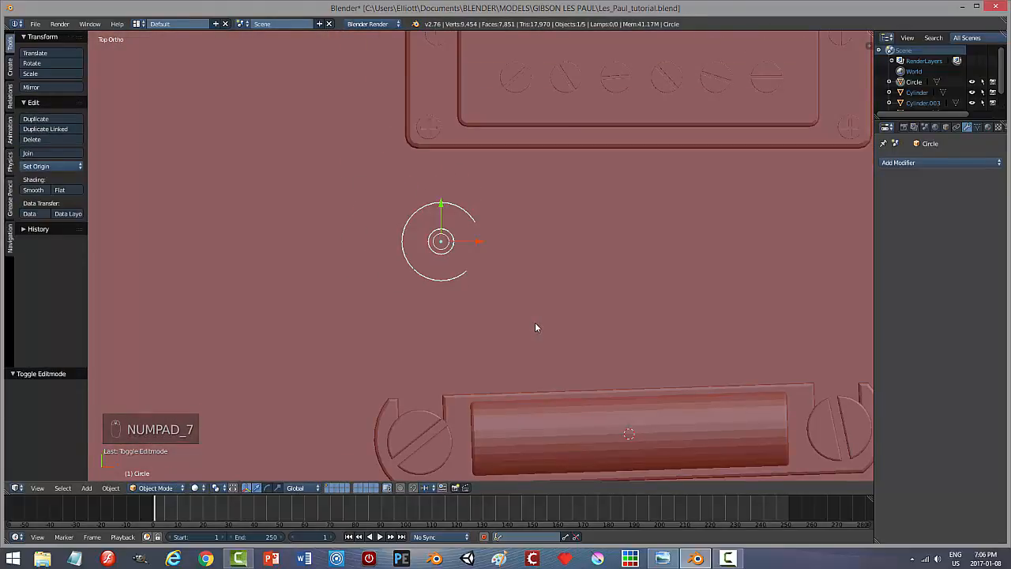
key(z)
click(620, 346)
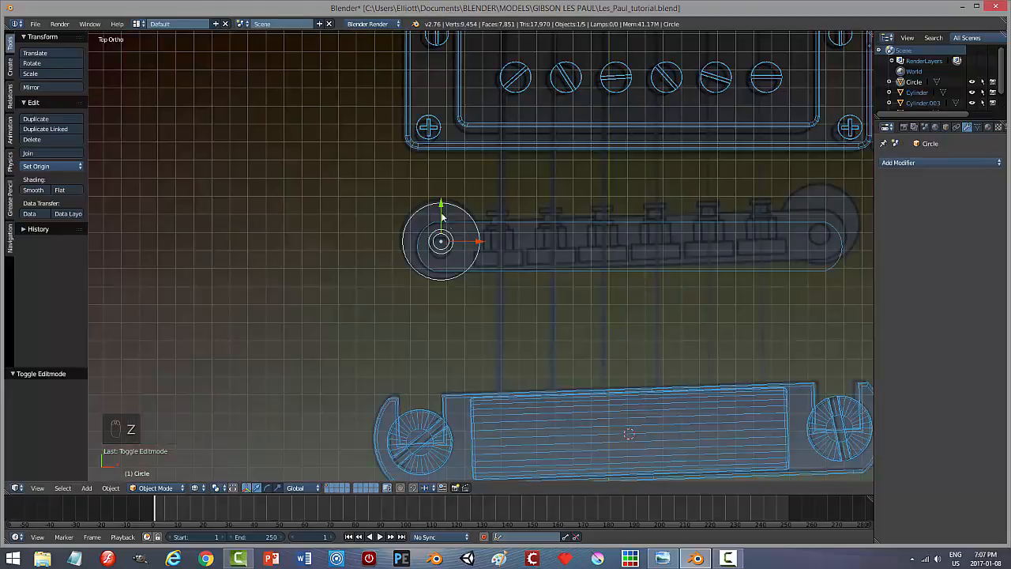
drag(442, 209, 446, 217)
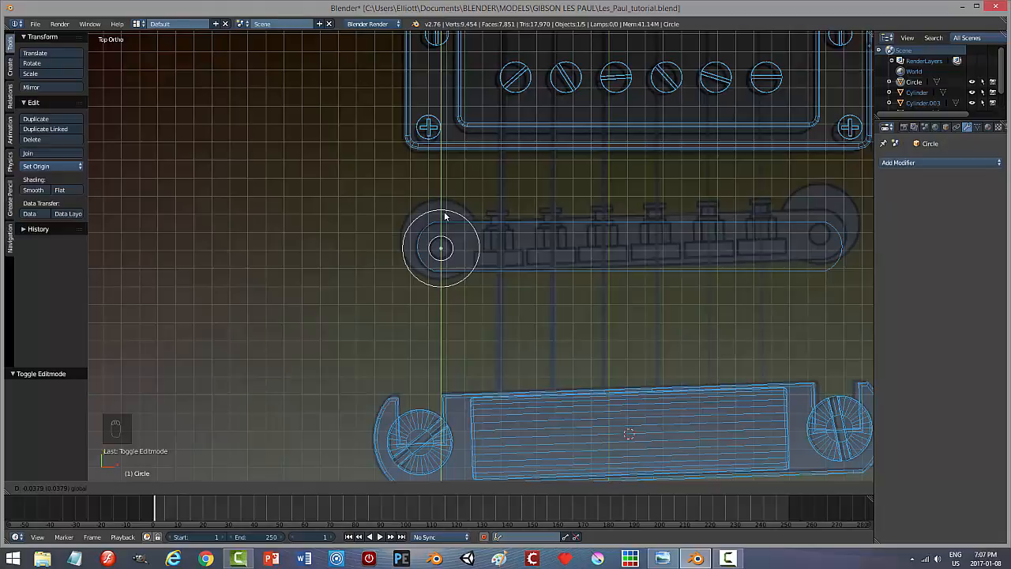
click(445, 216)
middle_drag(521, 338, 649, 236)
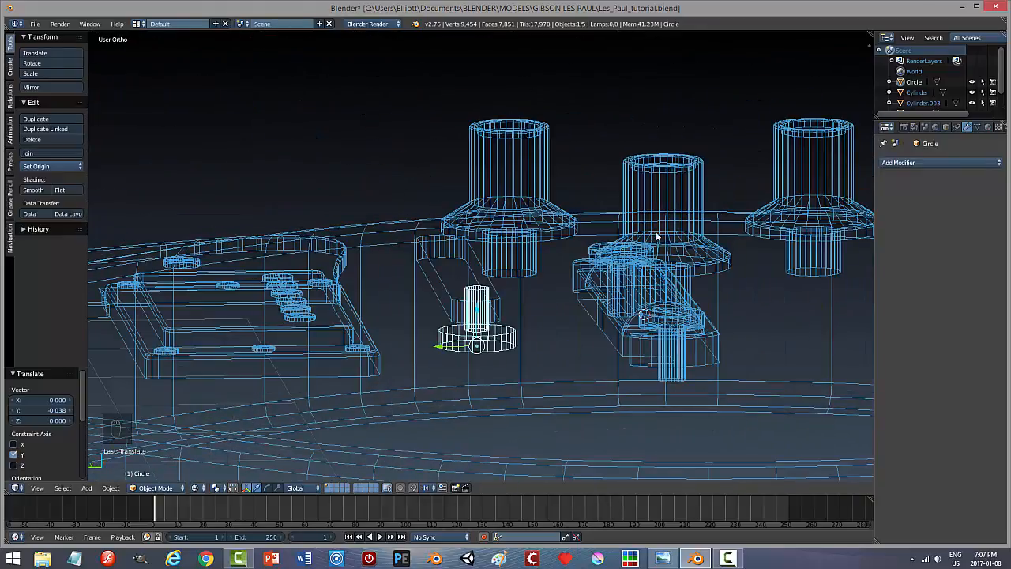
In solid shading, select the bridge bar together with the post and move both 0.064 along Z.
key(z)
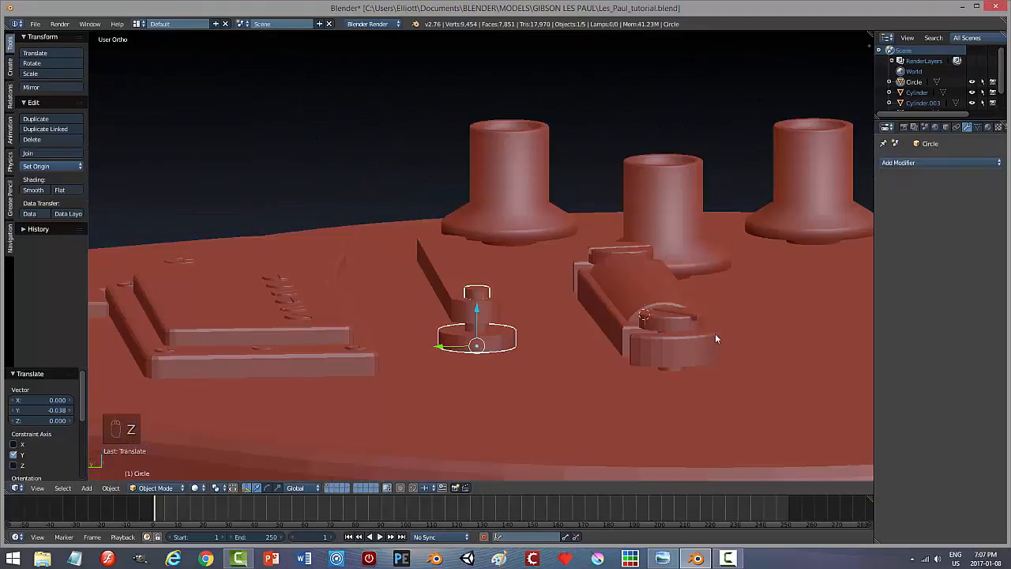
middle_drag(714, 338, 692, 330)
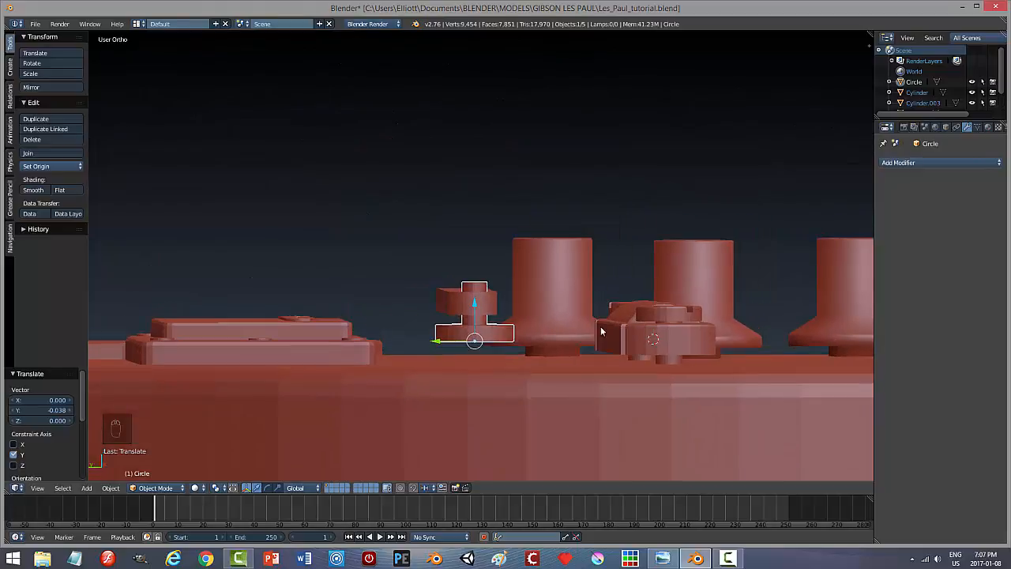
right_click(489, 306)
shift+right_click(470, 330)
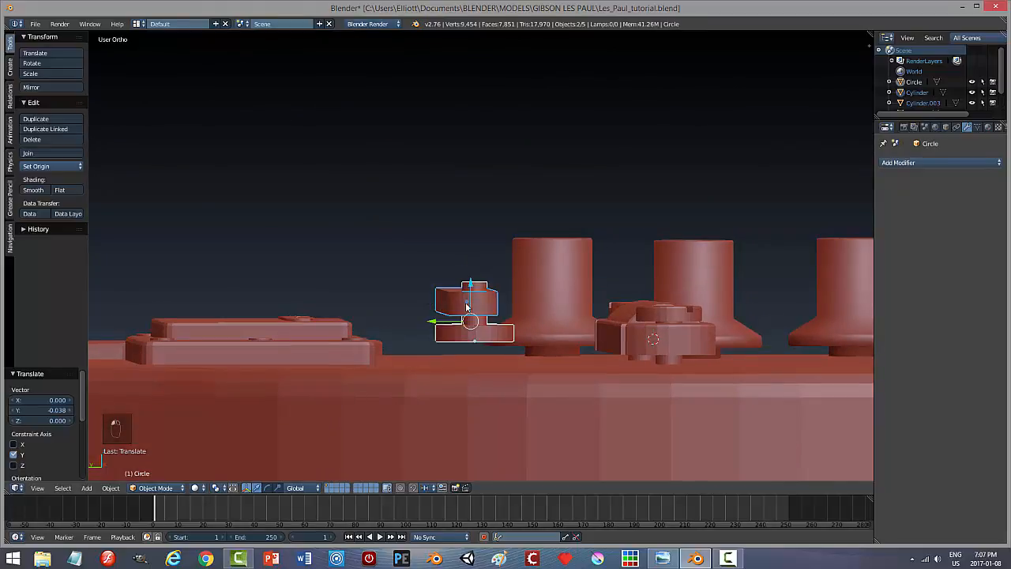
mouse_move(470, 283)
mouse_down()
mouse_move(475, 304)
mouse_move(471, 288)
mouse_up()
middle_drag(459, 322, 453, 321)
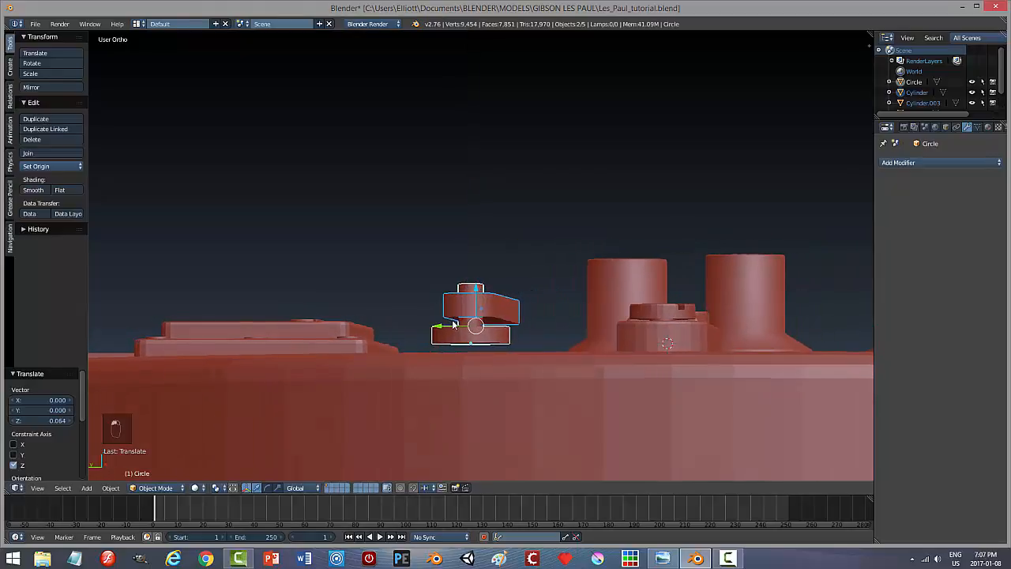
Lower the bridge bar and post together by 0.035 along Z in the right view.
key(KP_1)
key(KP_3)
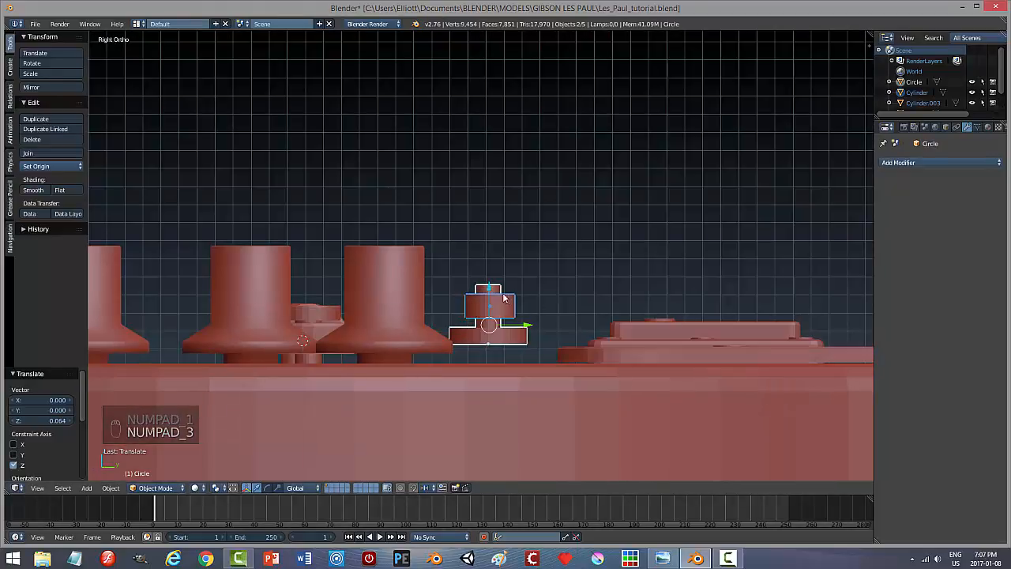
drag(489, 287, 489, 297)
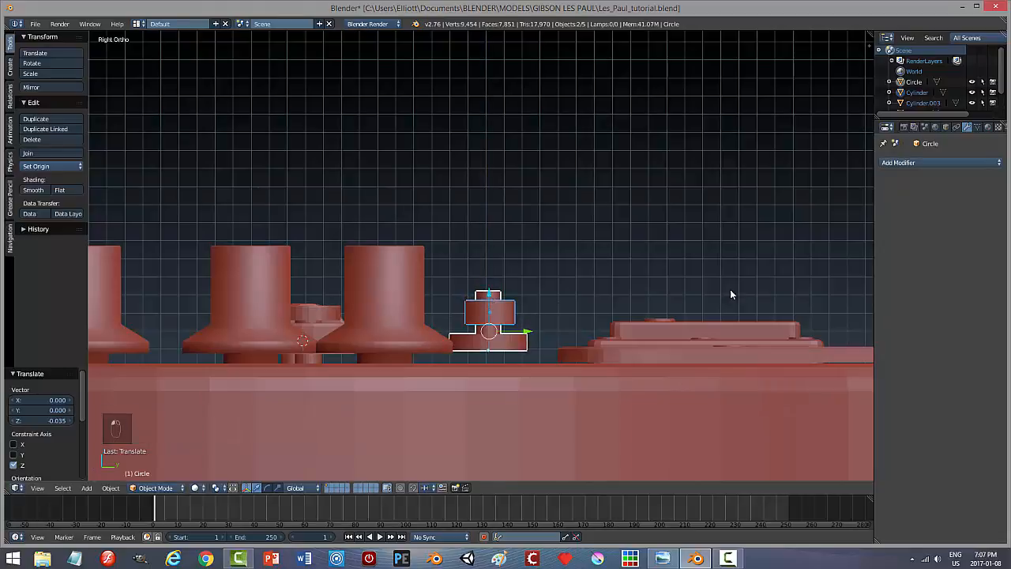
middle_drag(597, 339, 450, 337)
Select only the post and lower it by 0.073 along Z toward the guitar body.
right_click(531, 354)
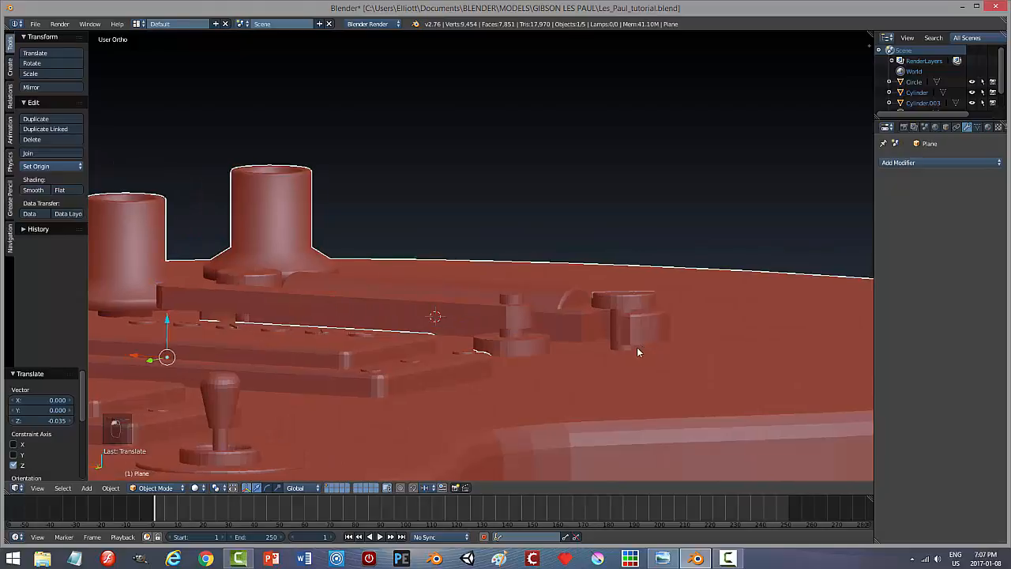
middle_drag(638, 350, 489, 350)
right_click(489, 338)
key(g)
key(z)
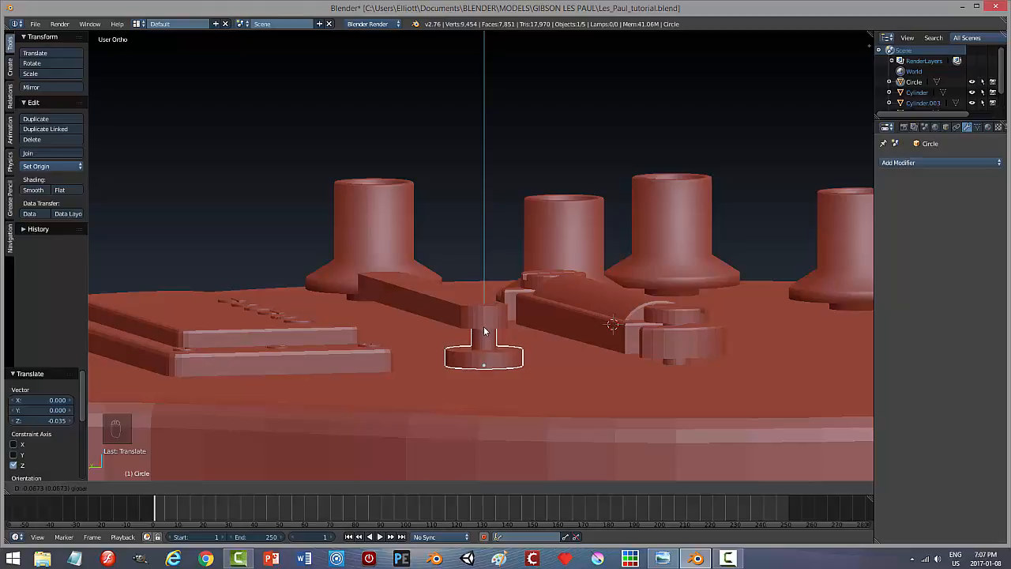
drag(484, 328, 485, 331)
middle_drag(572, 332, 545, 350)
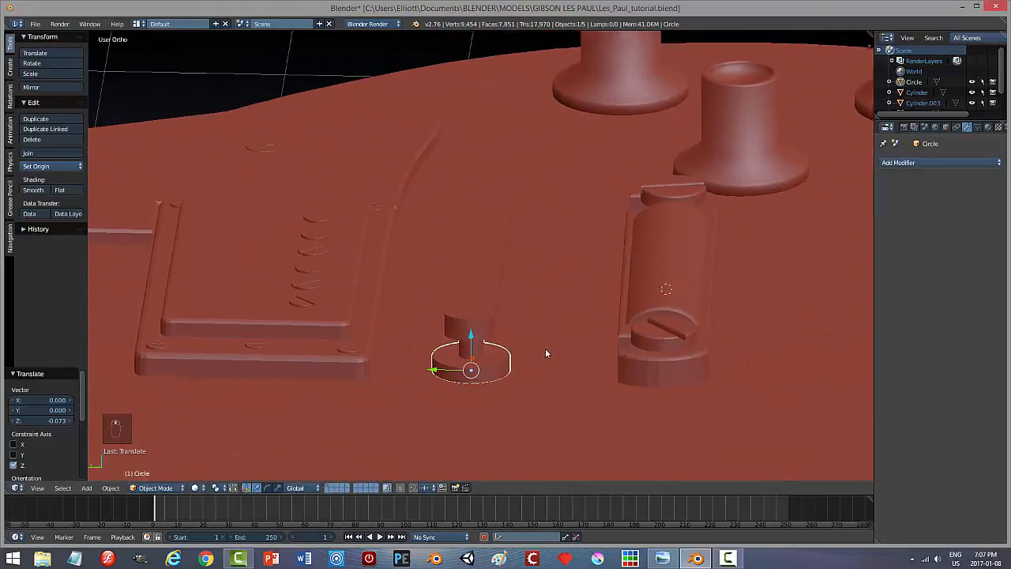
In wireframe, raise the post's top face along Z above the bridge bar, then return to solid shading and Object Mode.
key(Tab)
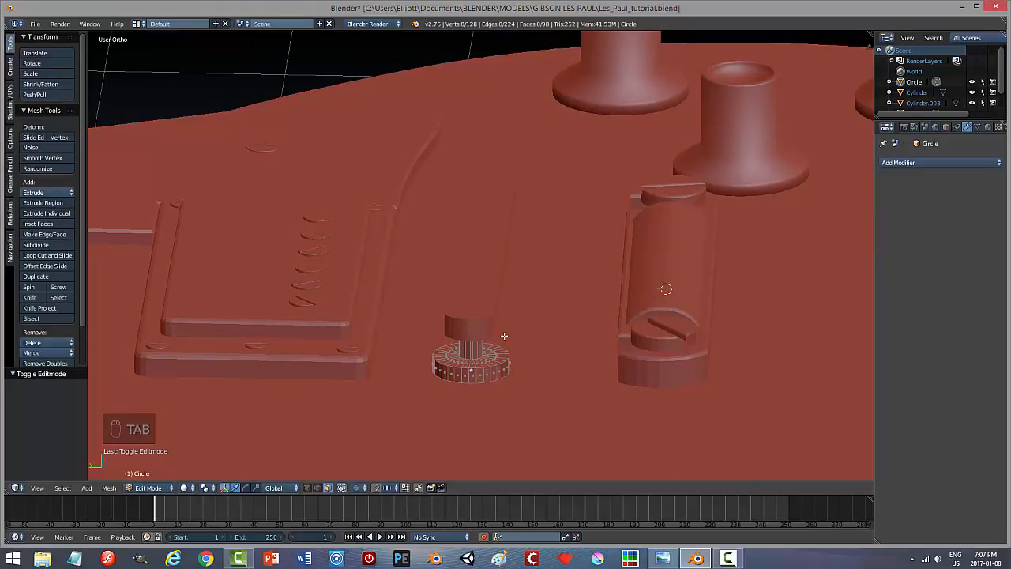
key(z)
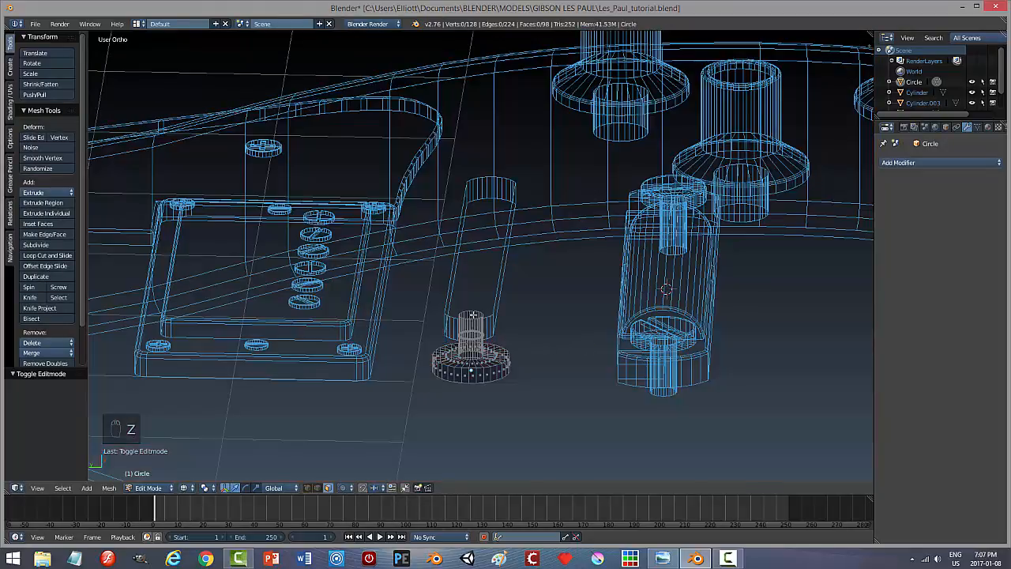
alt+right_click(472, 314)
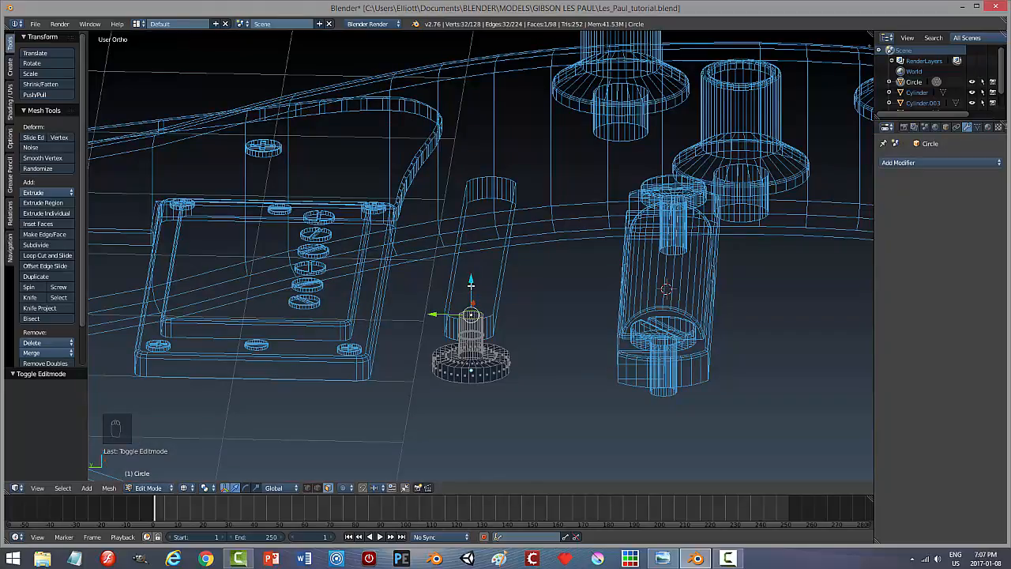
mouse_move(471, 282)
mouse_down()
mouse_move(472, 261)
mouse_move(471, 274)
mouse_up()
key(z)
click(475, 328)
key(a)
key(Tab)
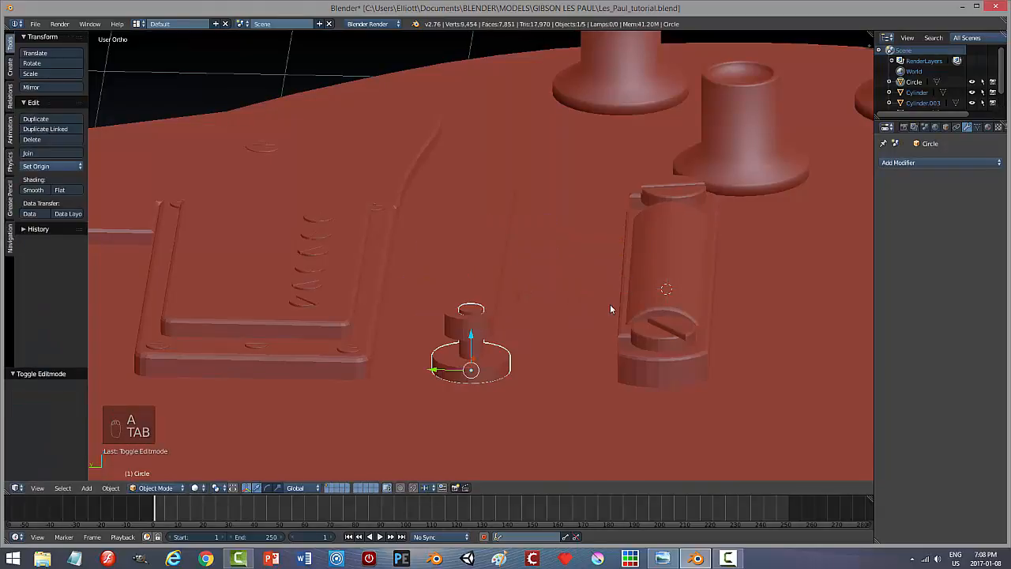
middle_drag(610, 304, 737, 297)
key(a)
scroll(600, 347, up, 2)
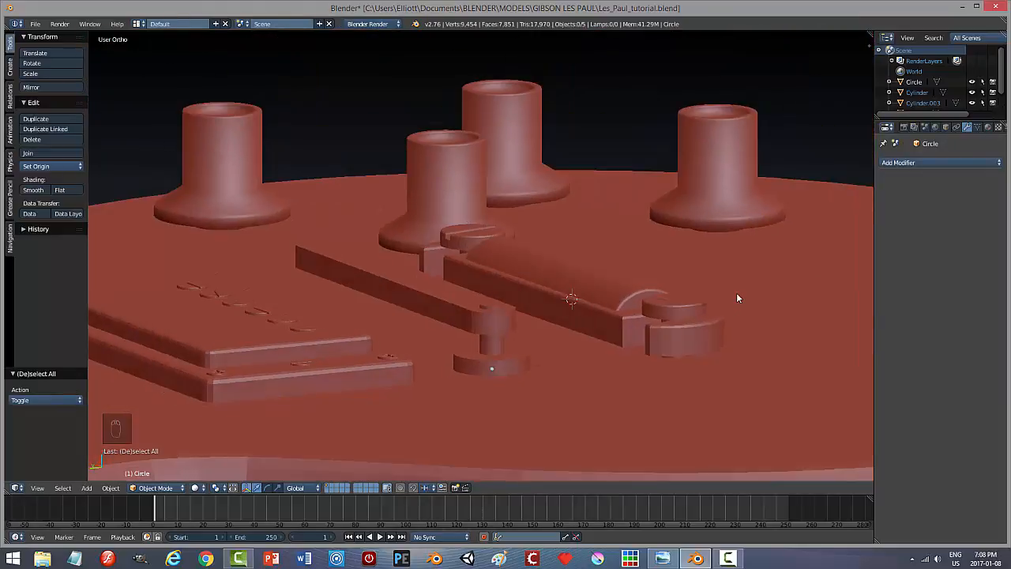
right_click(513, 362)
key(Tab)
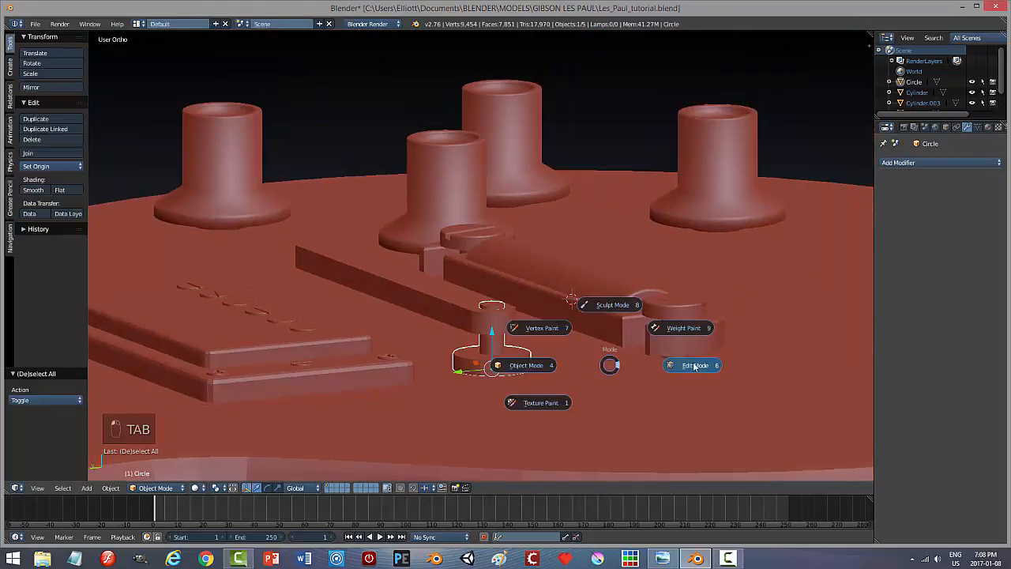
click(694, 365)
mouse_move(560, 380)
middle_down()
mouse_move(564, 395)
mouse_move(564, 355)
mouse_move(555, 374)
mouse_move(539, 368)
mouse_move(537, 388)
mouse_move(534, 371)
mouse_move(574, 372)
middle_up()
key(Tab)
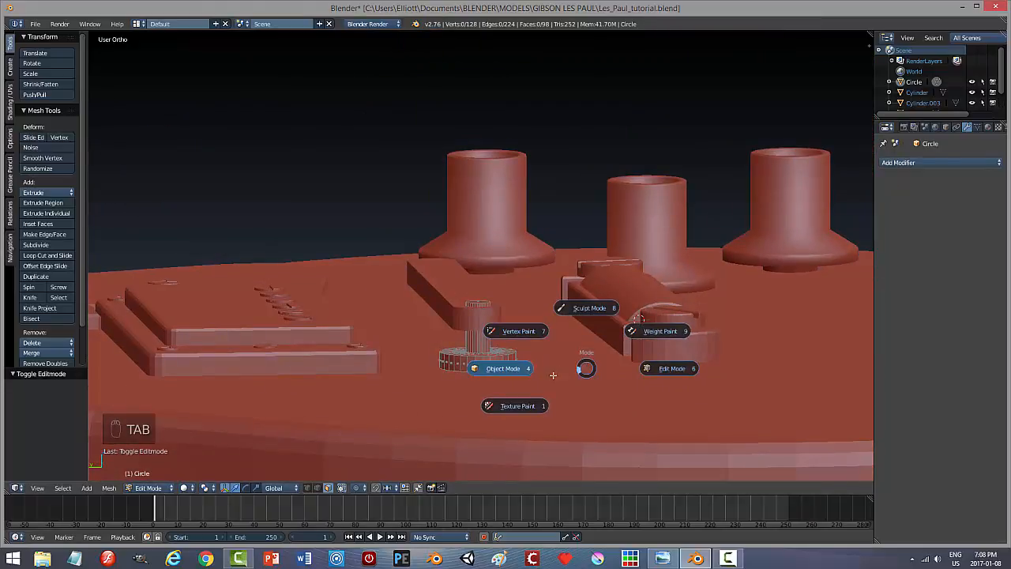
click(518, 370)
Hide the guitar body to expose the underside of the post.
right_click(513, 419)
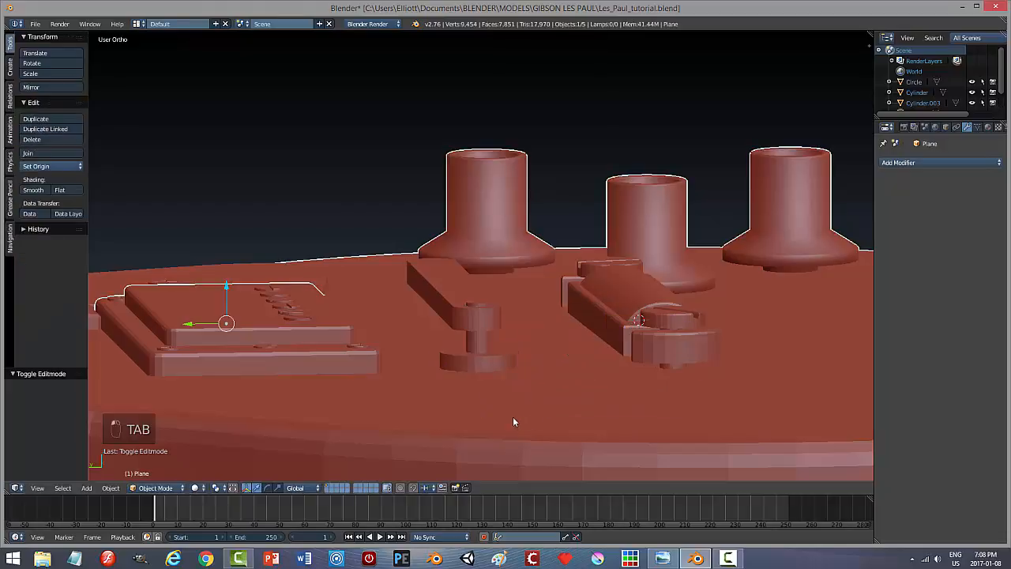
key(h)
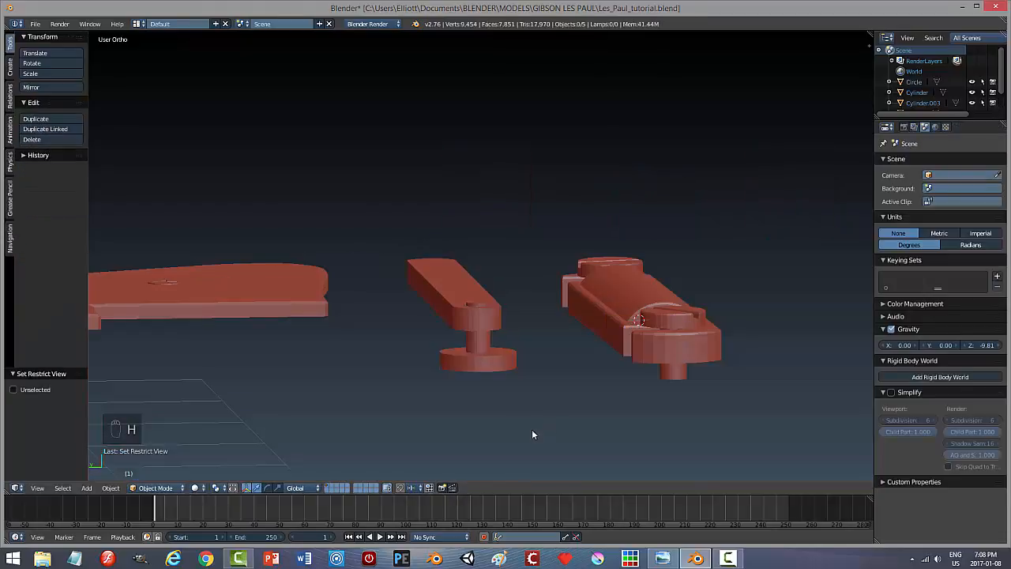
middle_drag(531, 428, 521, 371)
Move the bottom face of the post's base down by 0.049 along Z in Edit Mode and deselect it.
right_click(496, 332)
key(Tab)
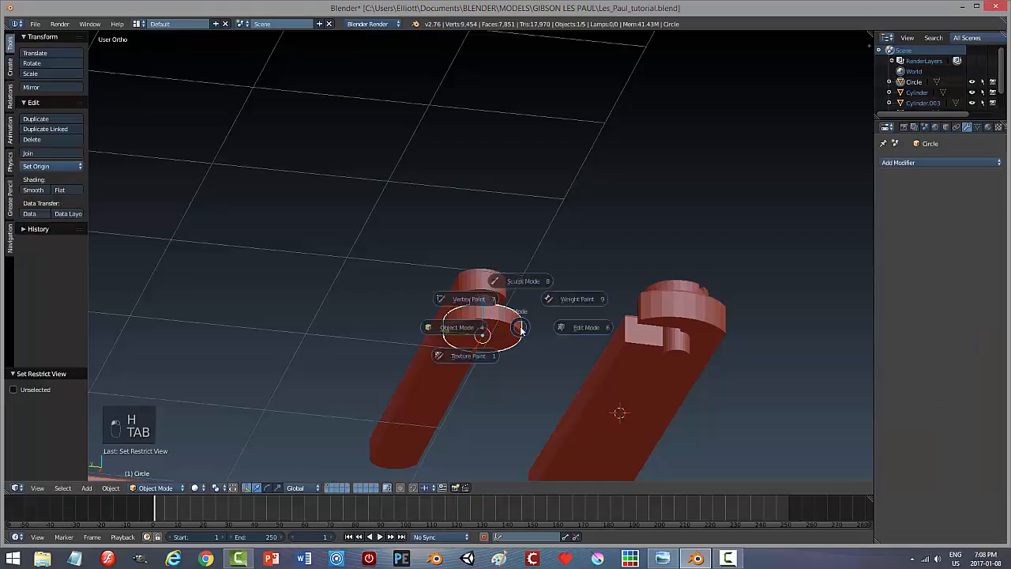
click(591, 326)
right_click(502, 337)
drag(479, 305, 482, 315)
middle_drag(587, 350, 571, 394)
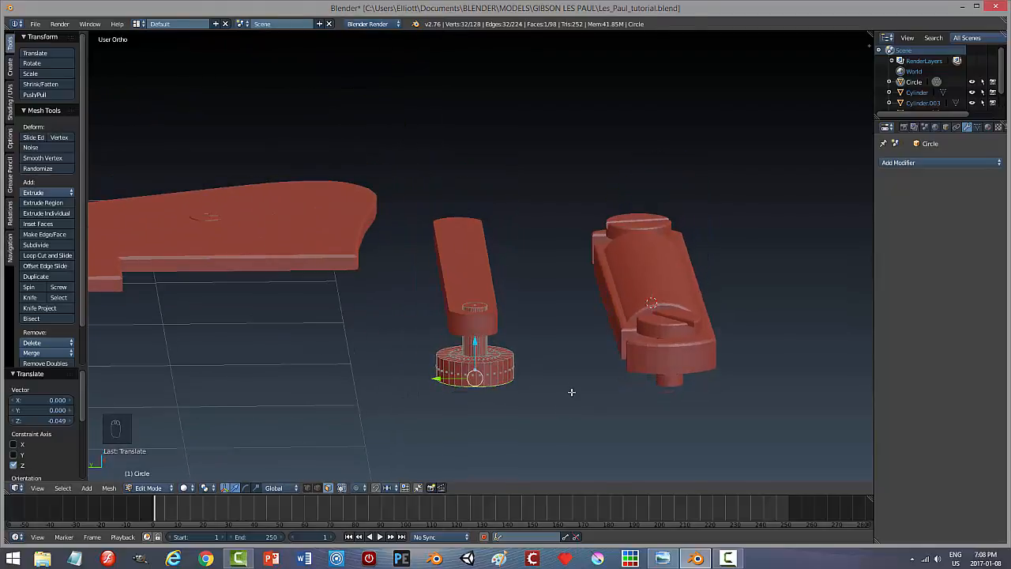
key(a)
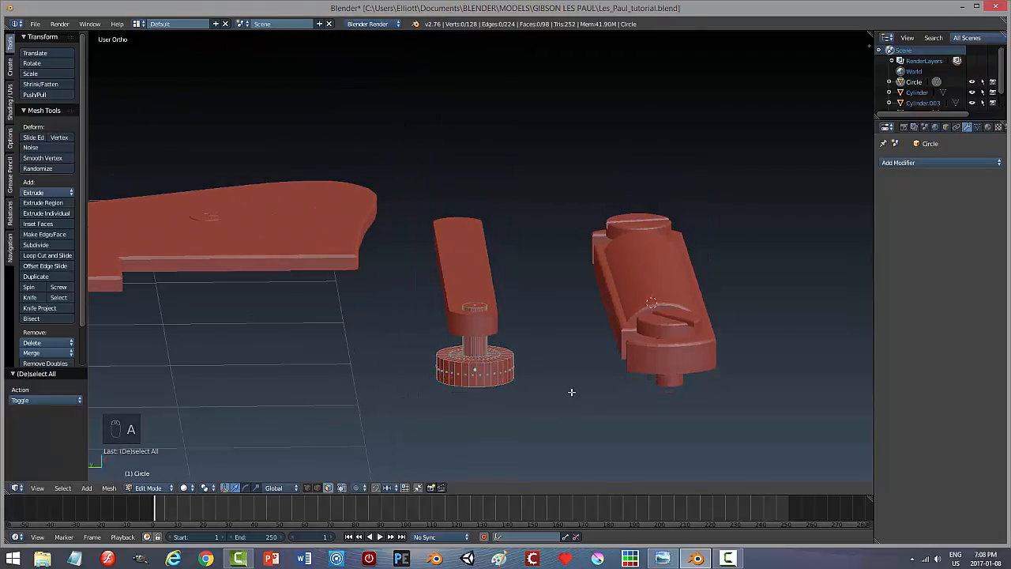
Return to Object Mode, reveal the hidden guitar body and deselect everything.
key(alt+h)
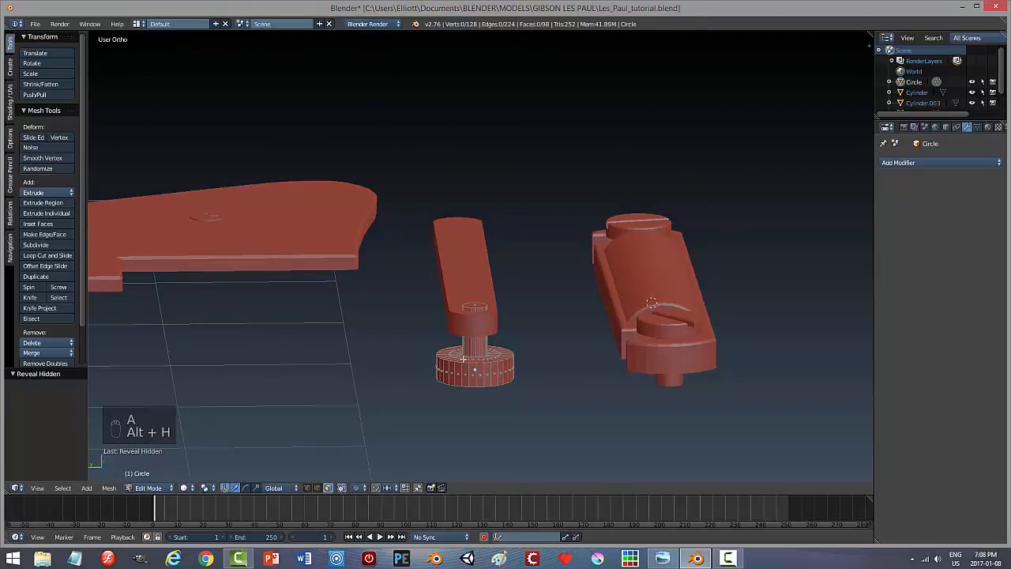
key(Escape)
key(Tab)
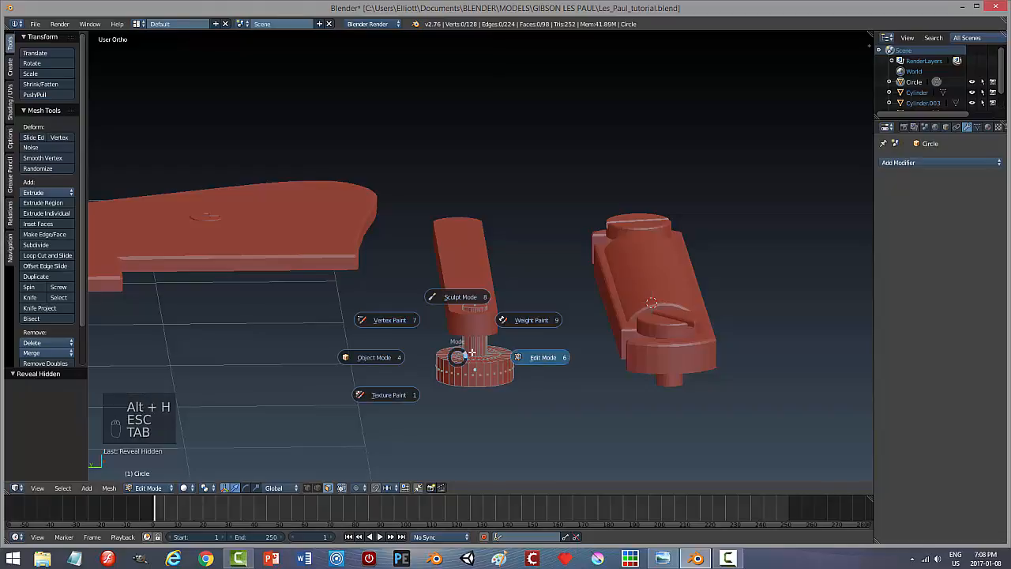
click(369, 357)
key(alt+h)
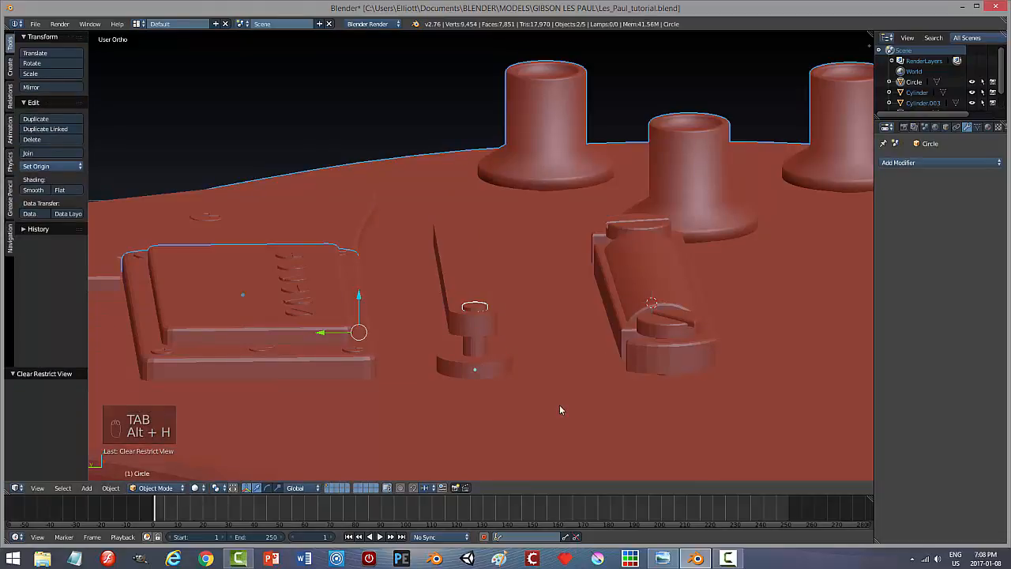
key(a)
Select the post and raise it by 0.044 along Z so its base sits on the body.
middle_drag(525, 424, 505, 367)
right_click(484, 368)
key(g)
key(z)
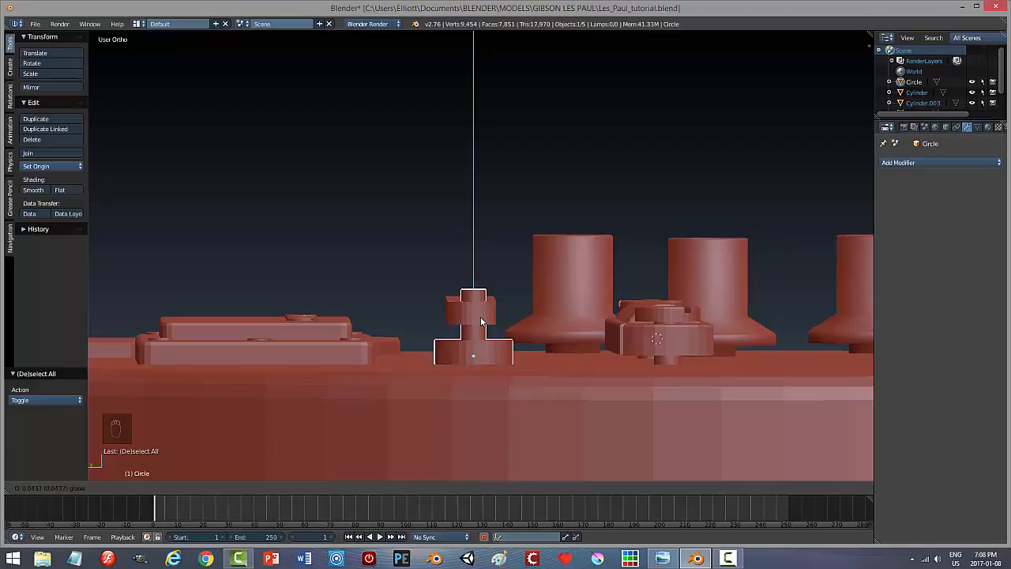
click(481, 320)
middle_drag(570, 341, 553, 370)
Lower the post's top face by 0.048 along Z in Edit Mode.
right_click(463, 310)
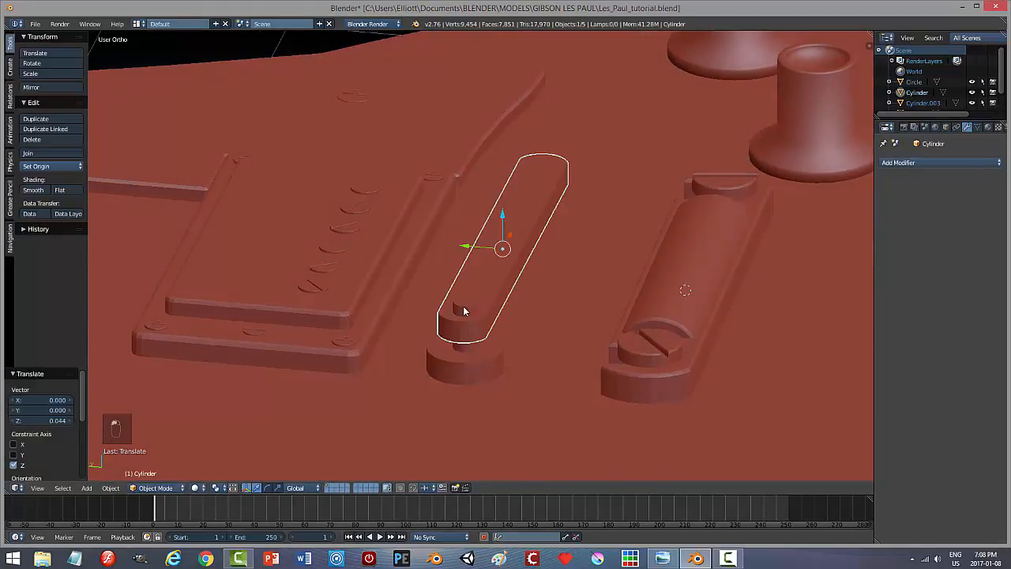
right_click(459, 308)
key(Tab)
click(590, 311)
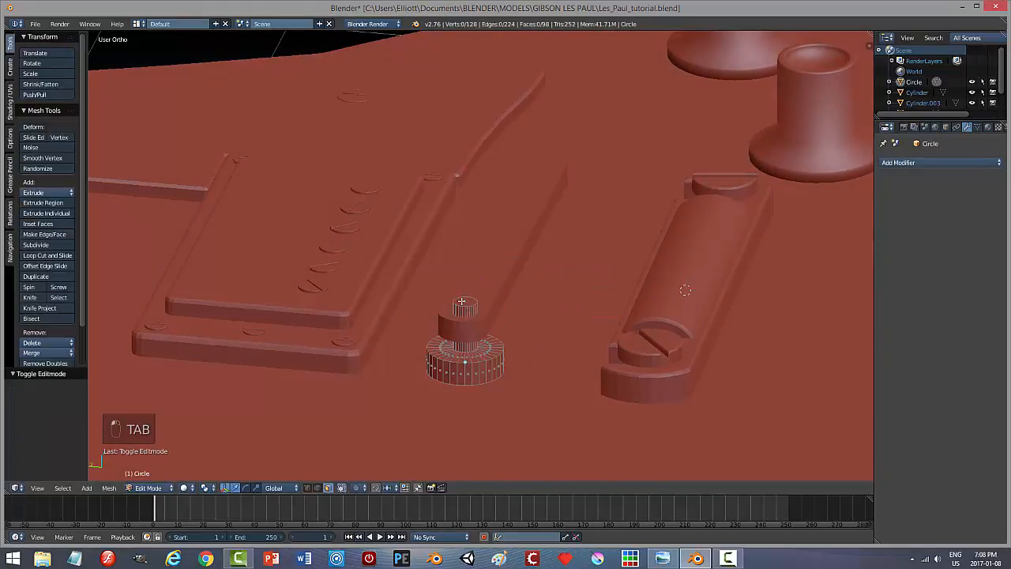
right_click(462, 301)
key(g)
key(z)
click(488, 288)
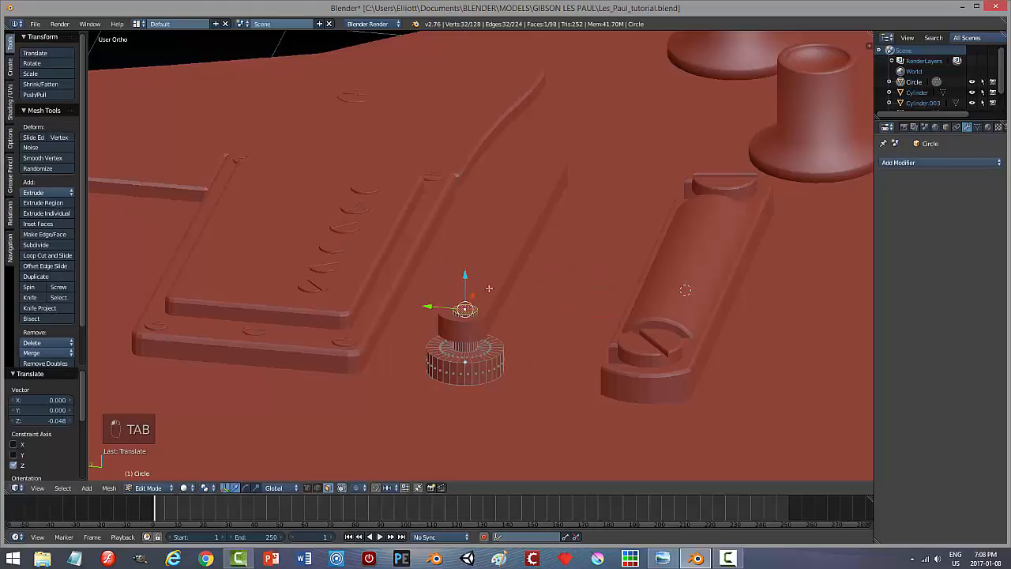
Deselect the post's mesh, return to Object Mode and deselect the post.
key(a)
key(Tab)
click(555, 309)
middle_drag(555, 309, 459, 313)
key(a)
scroll(515, 340, down, 5)
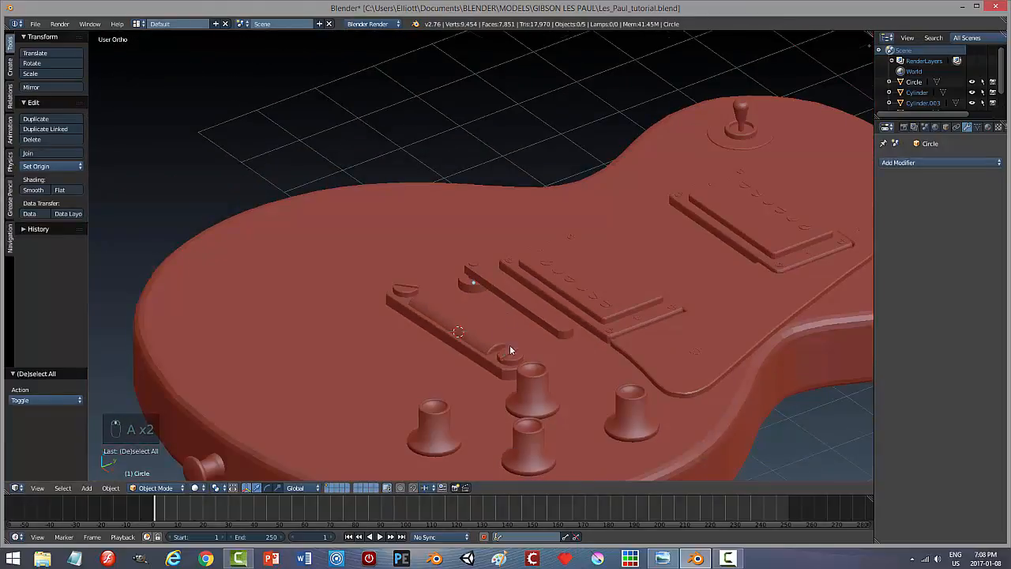
Duplicate the post in wireframe top view and move the copy 2.068 along X to the bridge bar's opposite end.
middle_drag(509, 348, 570, 360)
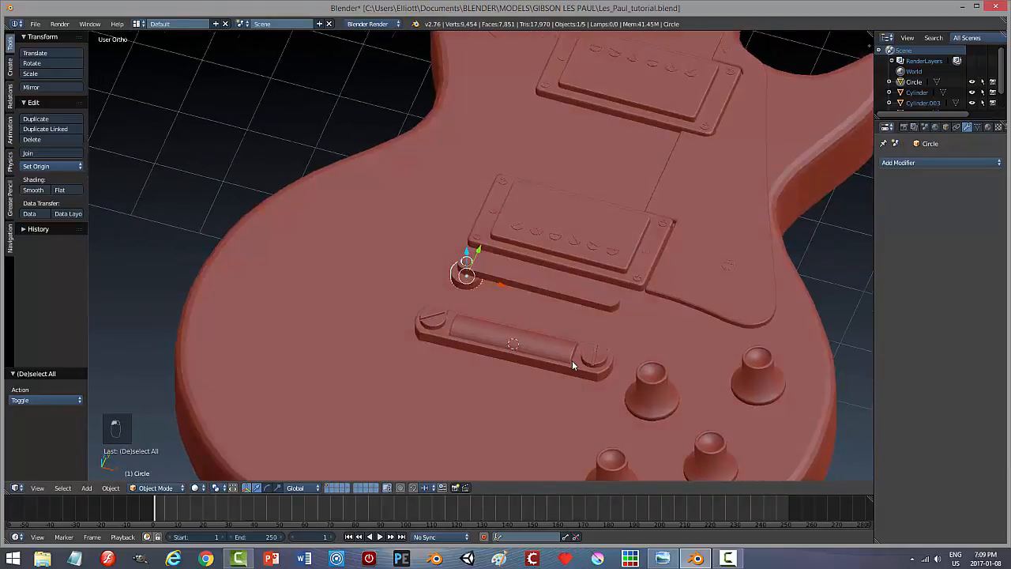
key(KP_7)
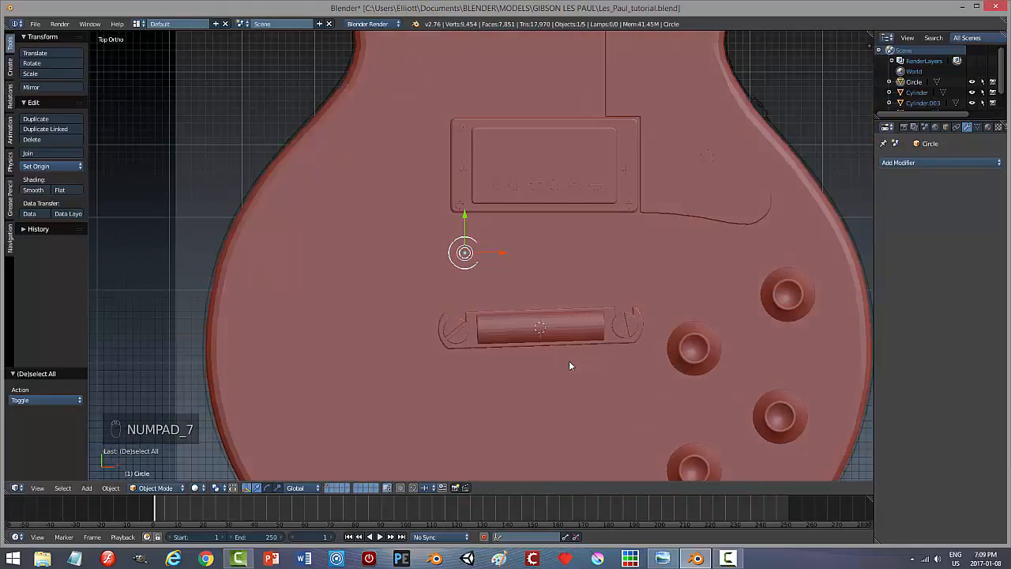
key(z)
click(657, 369)
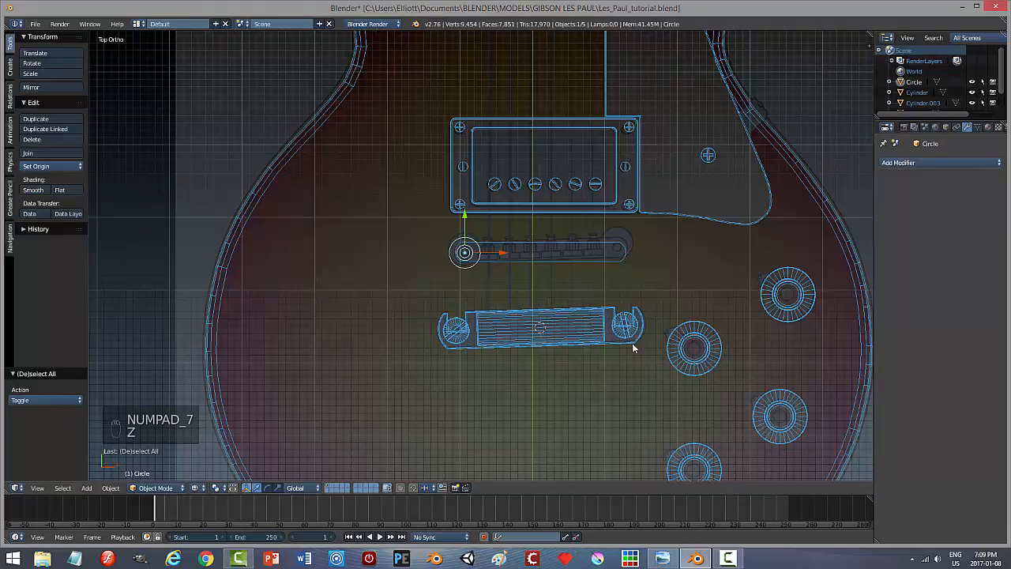
key(shift+d)
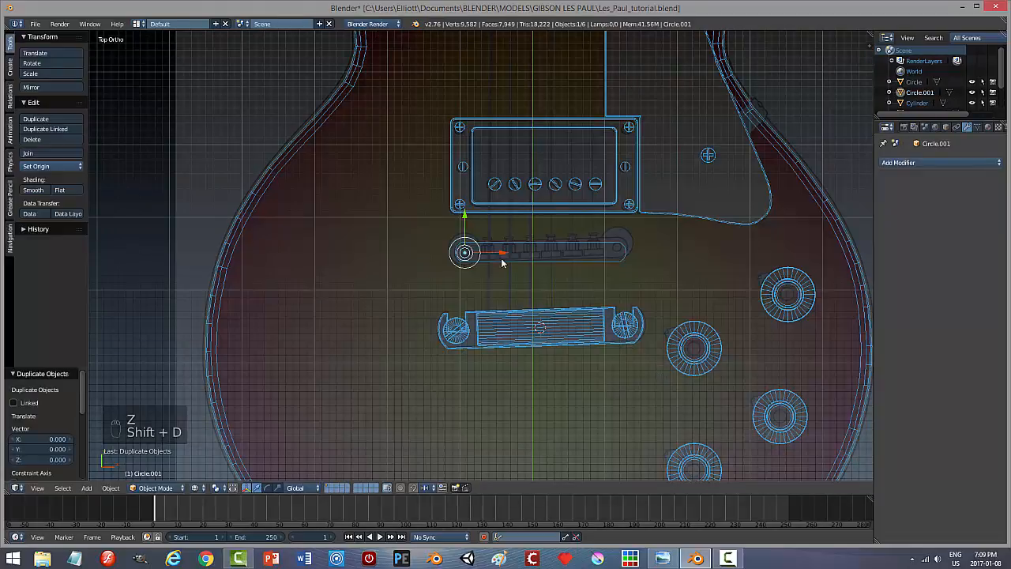
click(647, 253)
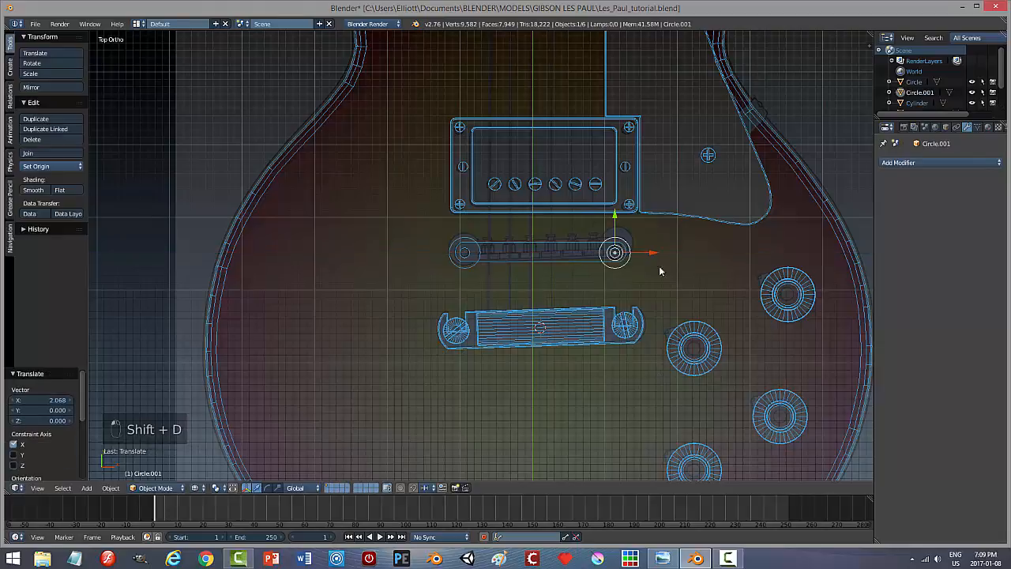
Shift the duplicated post another 0.012 along X to align it with the rounded end of the bridge bar.
scroll(691, 299, up, 3)
scroll(628, 325, up, 2)
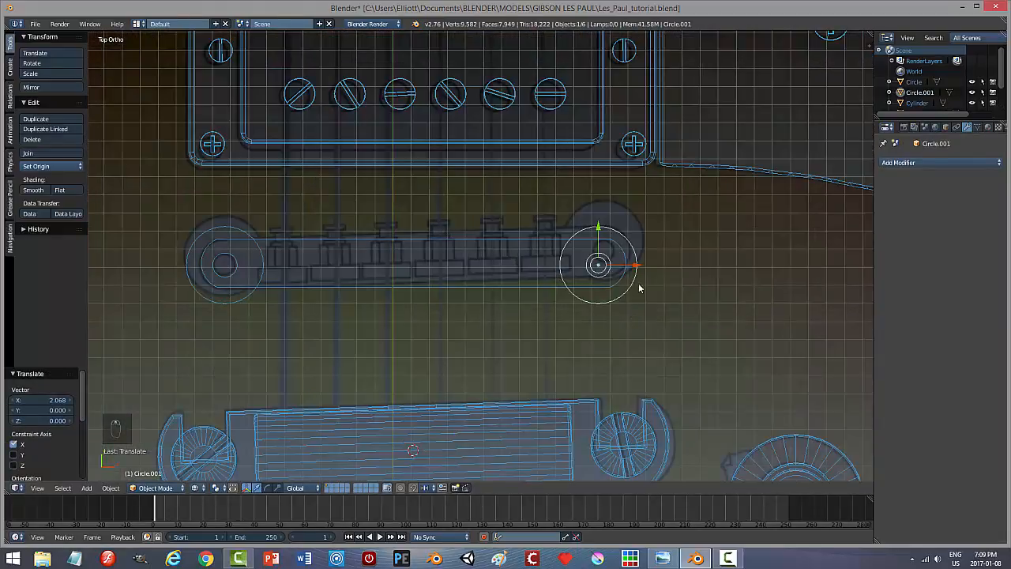
key(g)
key(x)
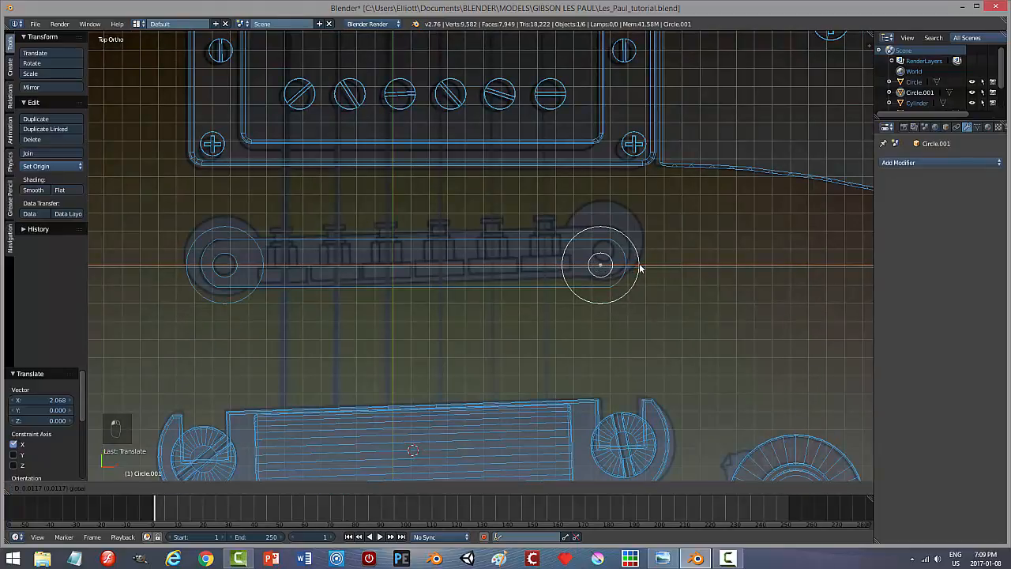
click(640, 268)
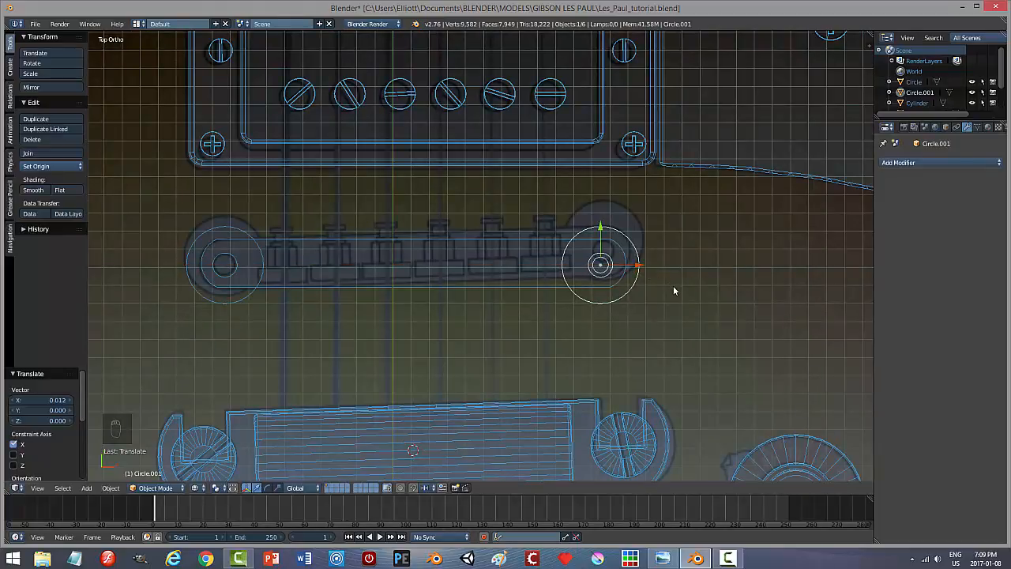
Return to solid shading, deselect the duplicated post and save the file.
key(z)
click(707, 348)
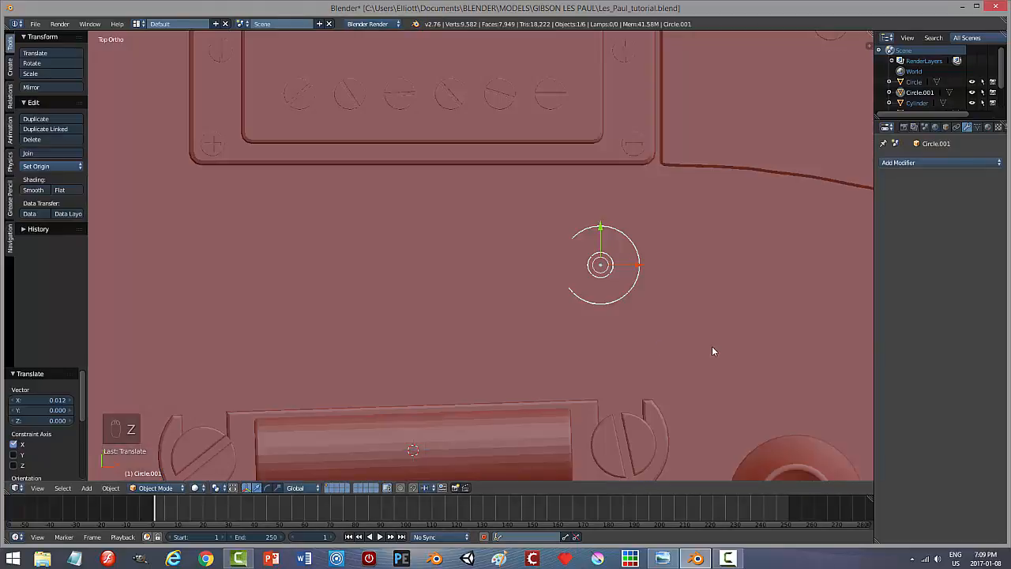
key(a)
middle_drag(722, 384, 502, 359)
scroll(550, 360, down, 3)
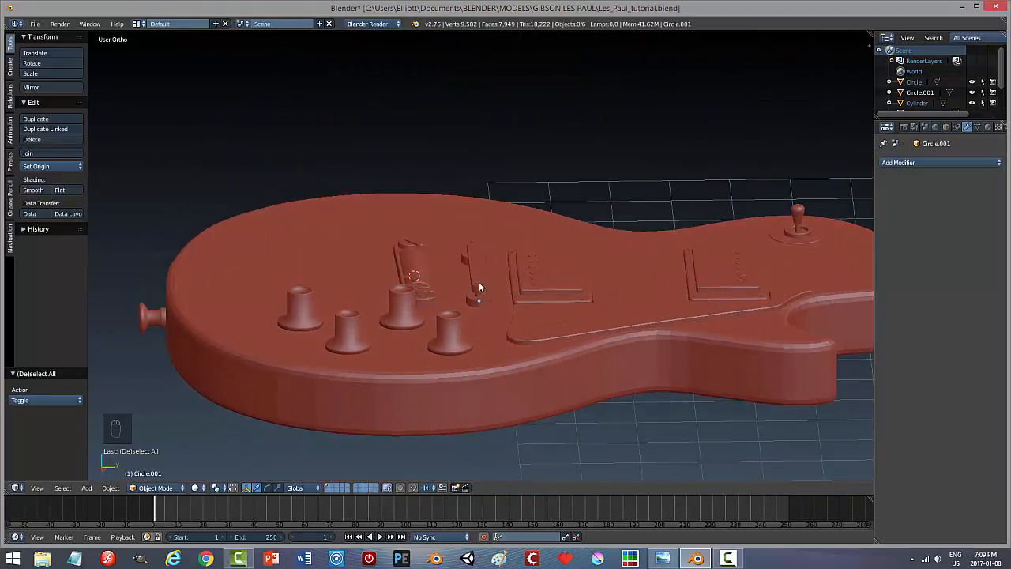
middle_drag(515, 336, 517, 380)
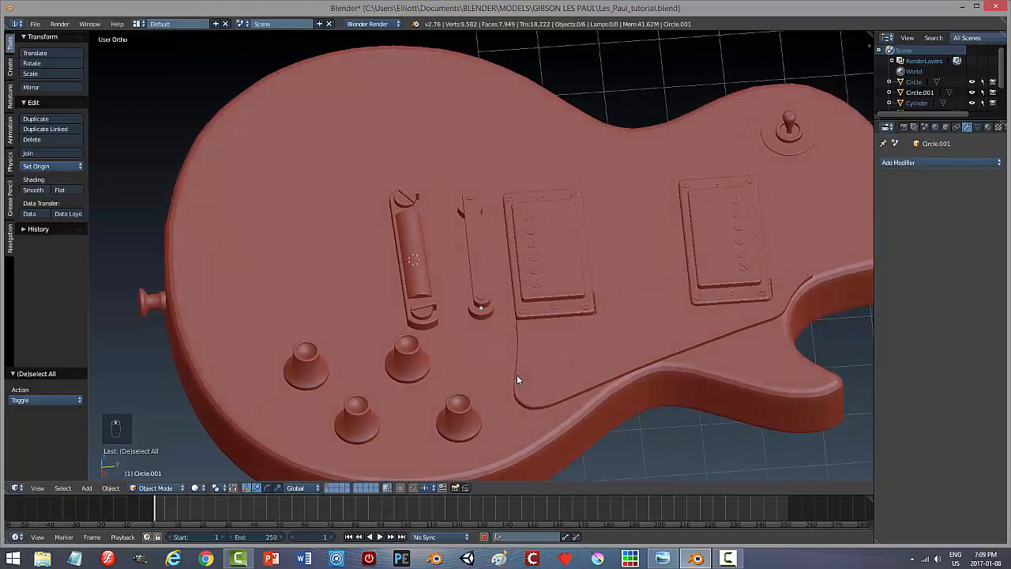
key(ctrl+s)
Examine the string saddles on the blueprint against the bridge bar and posts in wireframe top view.
middle_drag(587, 356, 638, 357)
key(KP_7)
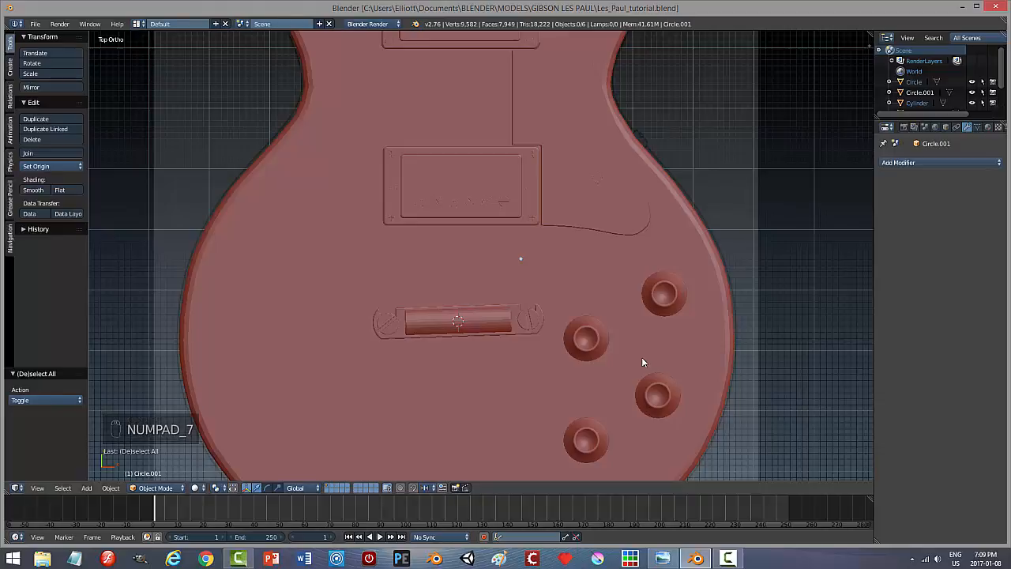
key(z)
click(740, 357)
scroll(563, 354, up, 2)
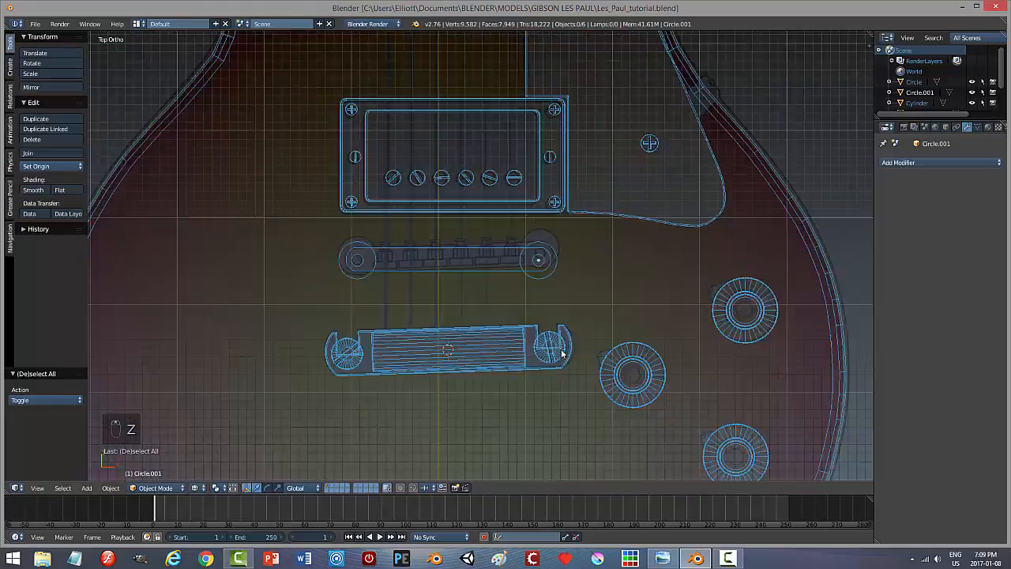
scroll(562, 353, up, 5)
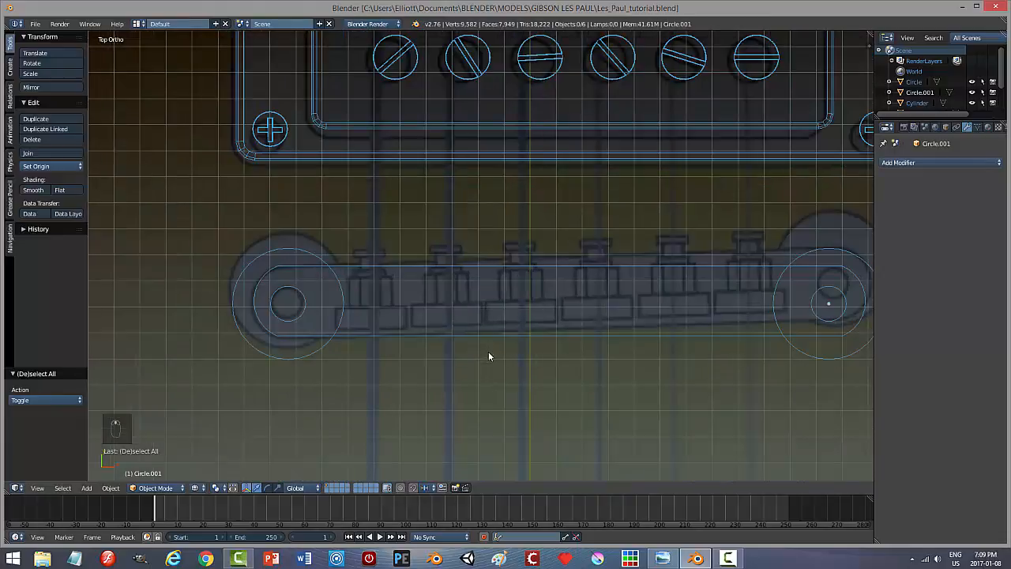
shift+middle_drag(506, 338, 634, 280)
scroll(589, 311, down, 1)
scroll(631, 335, up, 1)
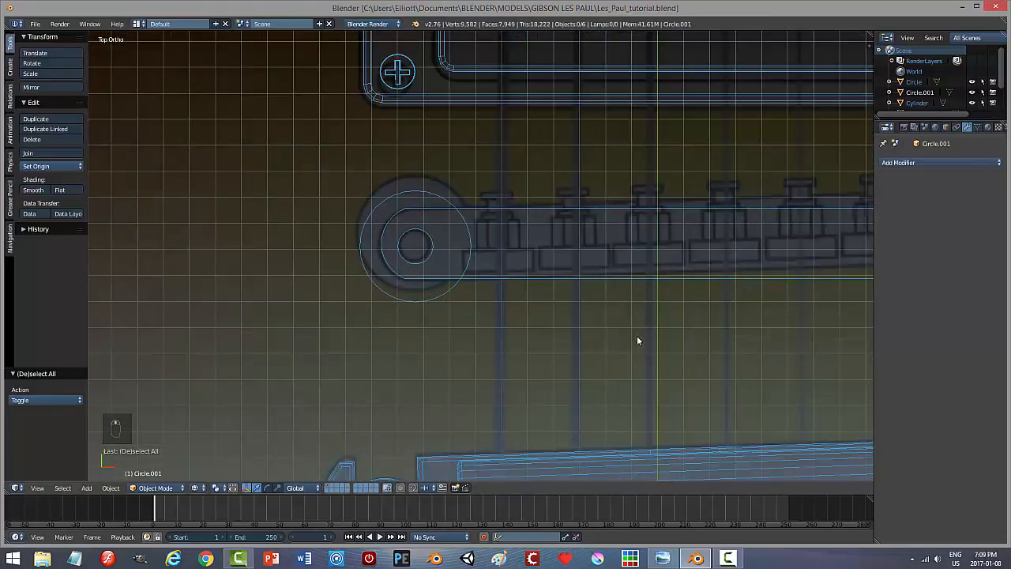
shift+middle_drag(638, 340, 553, 341)
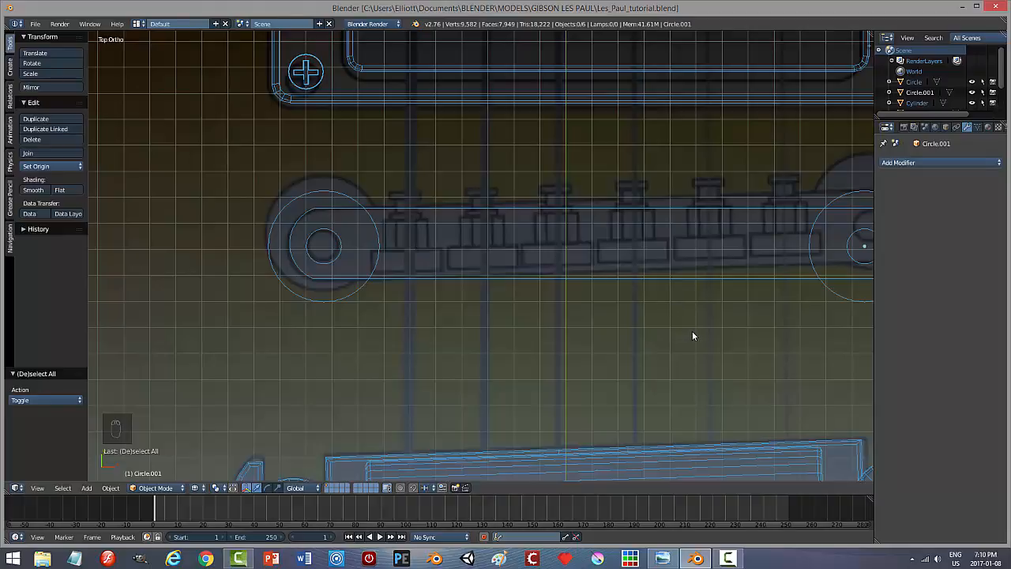
shift+middle_drag(692, 334, 623, 327)
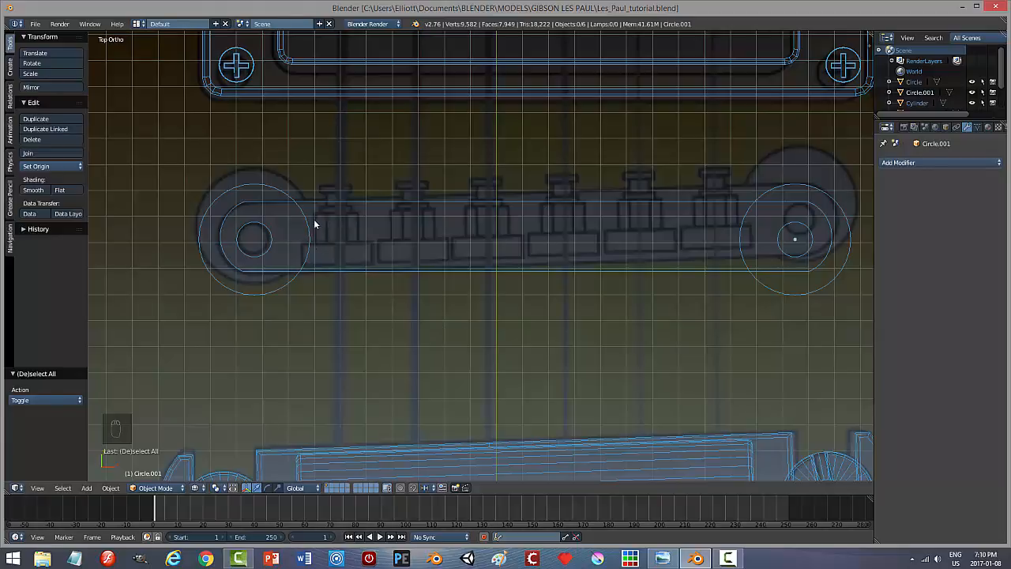
middle_drag(429, 314, 432, 295)
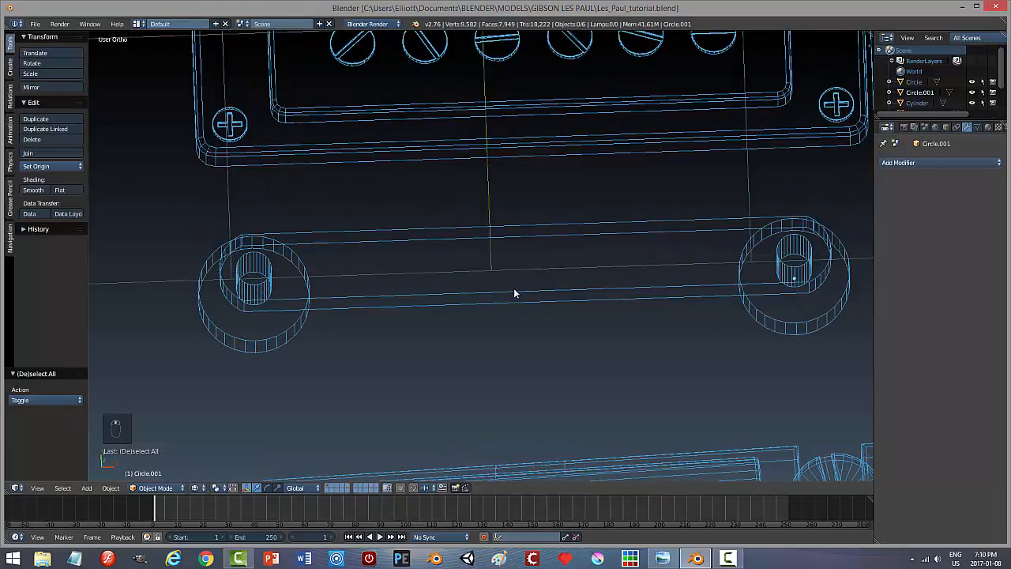
key(KP_7)
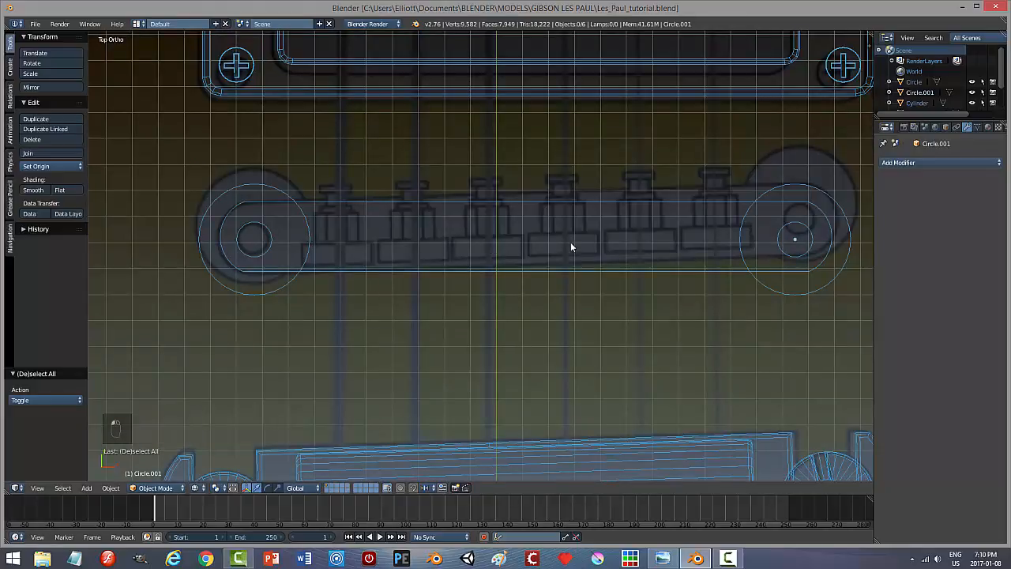
Switch to solid shading, select the bridge bar and snap the 3D cursor to its center.
key(z)
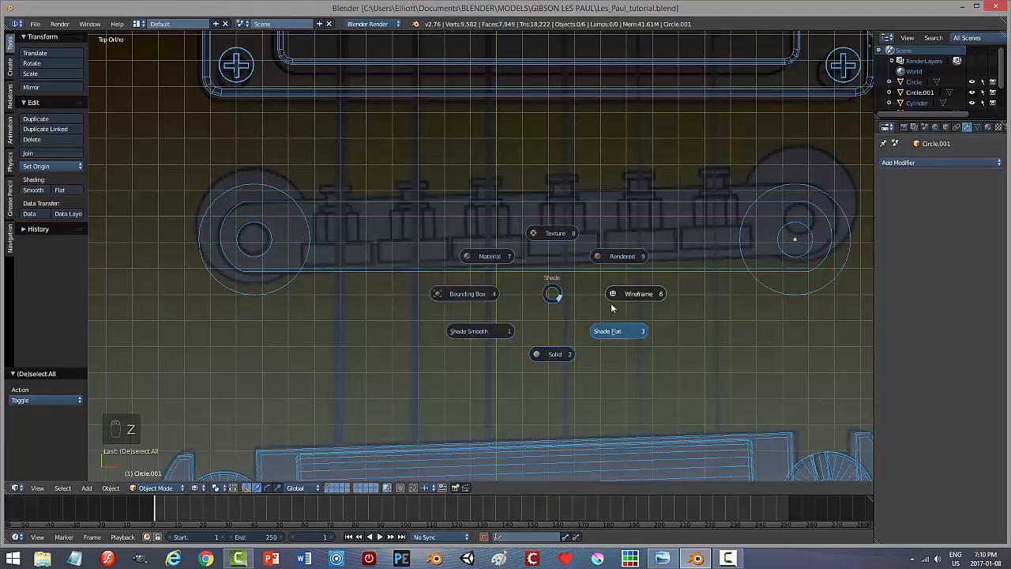
key(z)
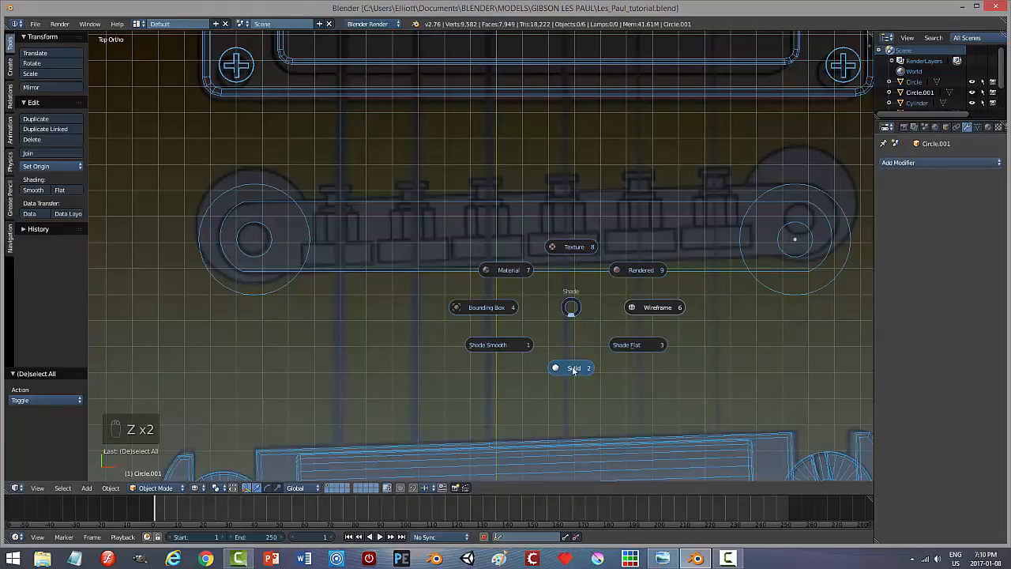
mouse_move(524, 355)
middle_down()
mouse_move(524, 333)
mouse_move(489, 281)
middle_up()
right_click(551, 289)
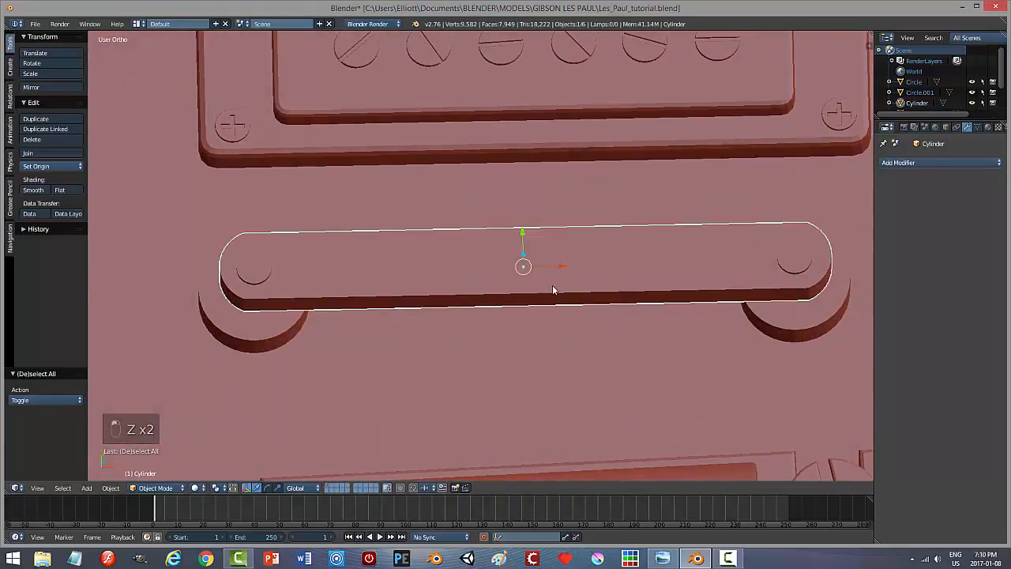
key(shift+s)
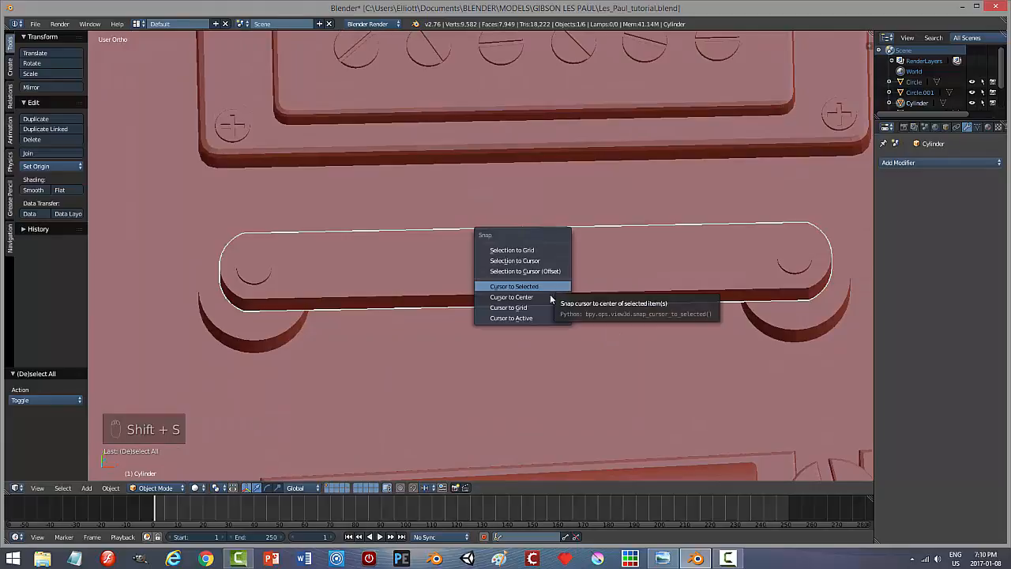
click(546, 287)
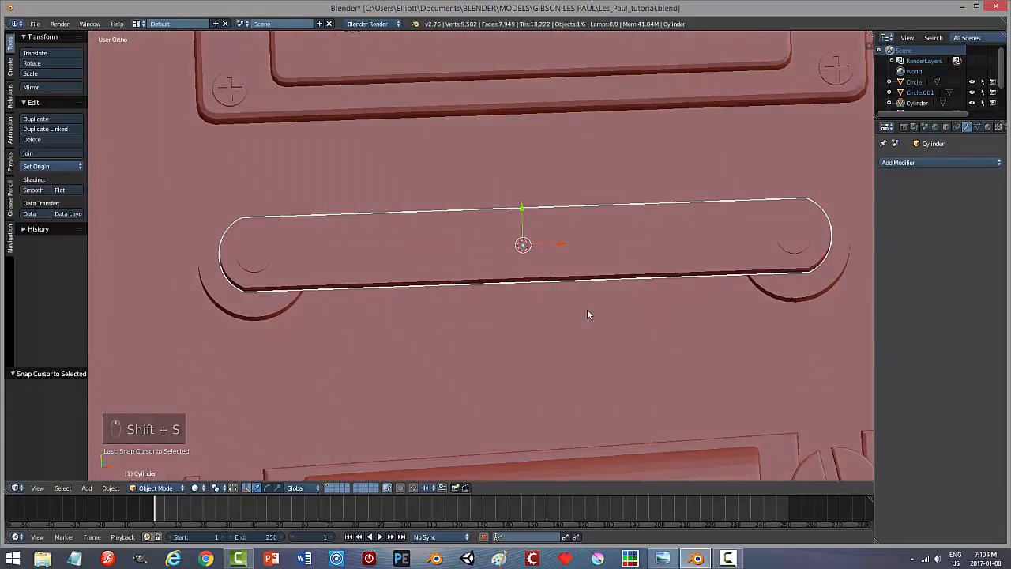
Add a cube at the bridge bar's center in wireframe top view and scale it to 0.087.
key(KP_7)
key(z)
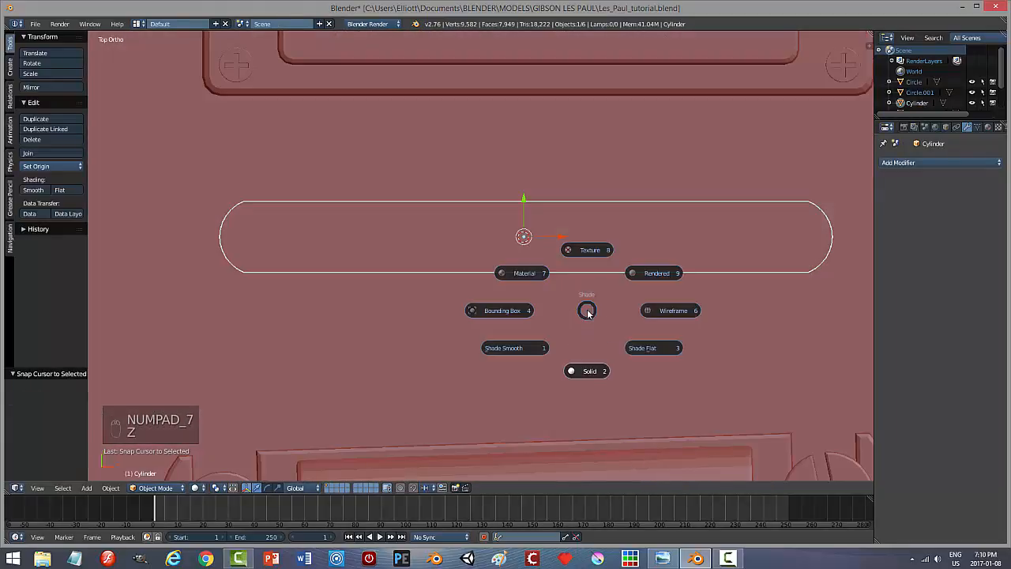
click(662, 313)
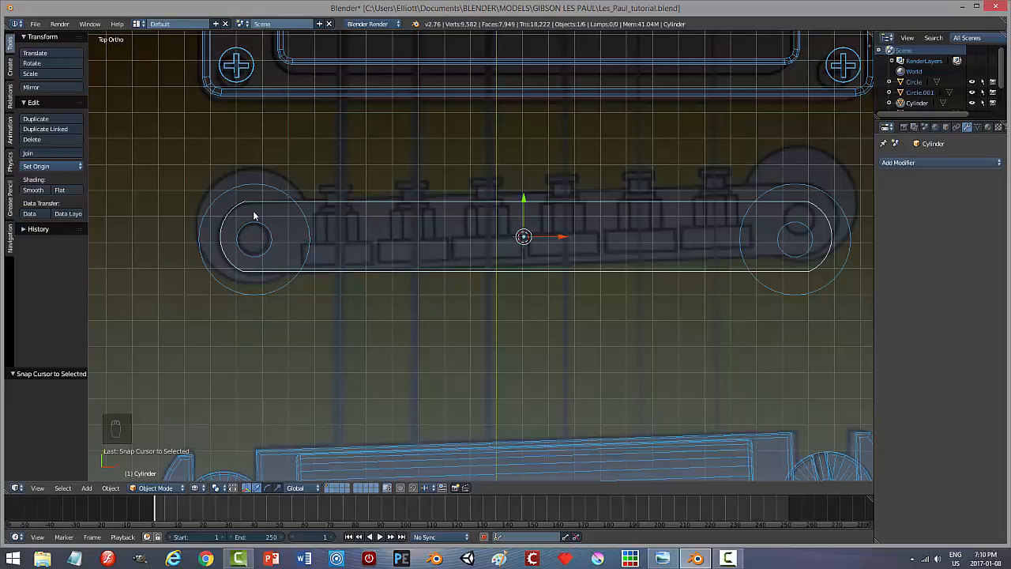
key(shift+a)
mouse_move(273, 232)
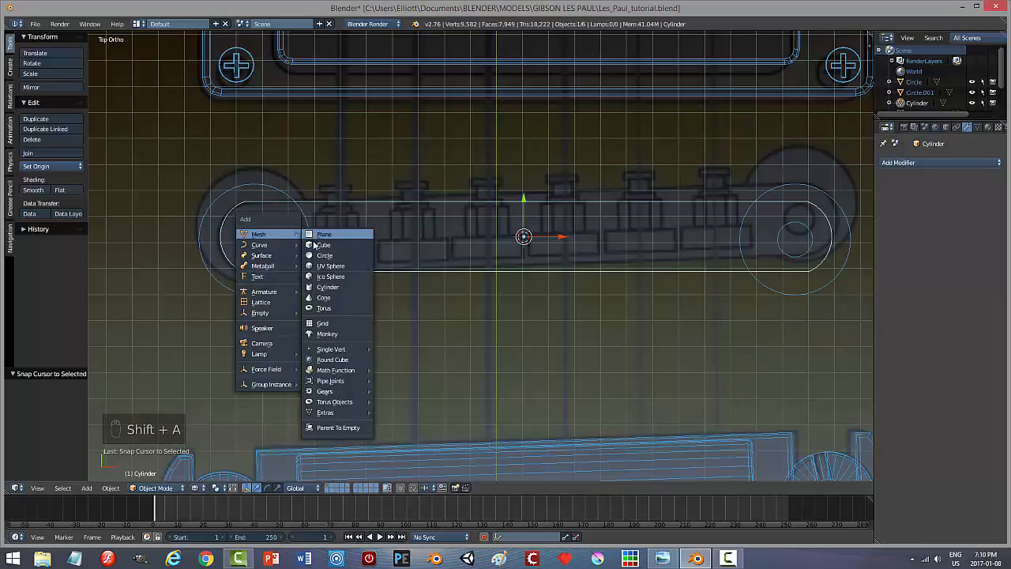
click(340, 240)
key(s)
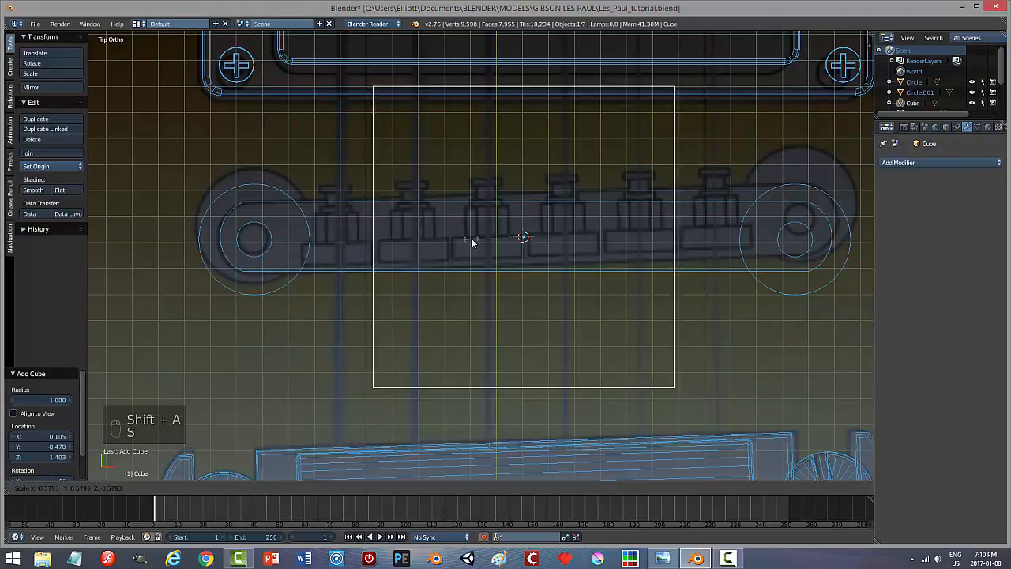
click(531, 244)
Move the cube -0.717 along X onto the first string saddle of the blueprint and scale it by 1.116.
key(g)
key(x)
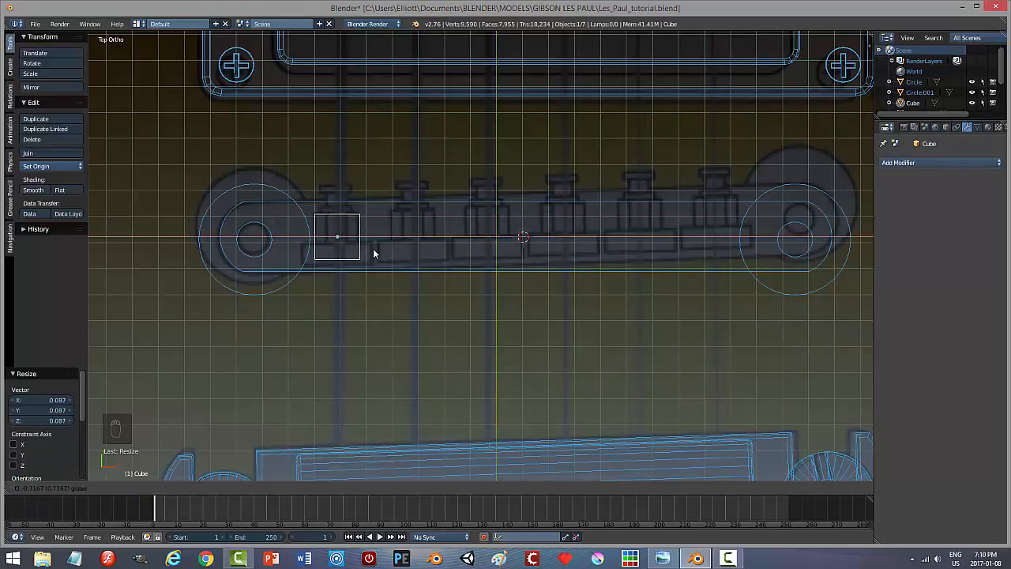
click(375, 248)
key(s)
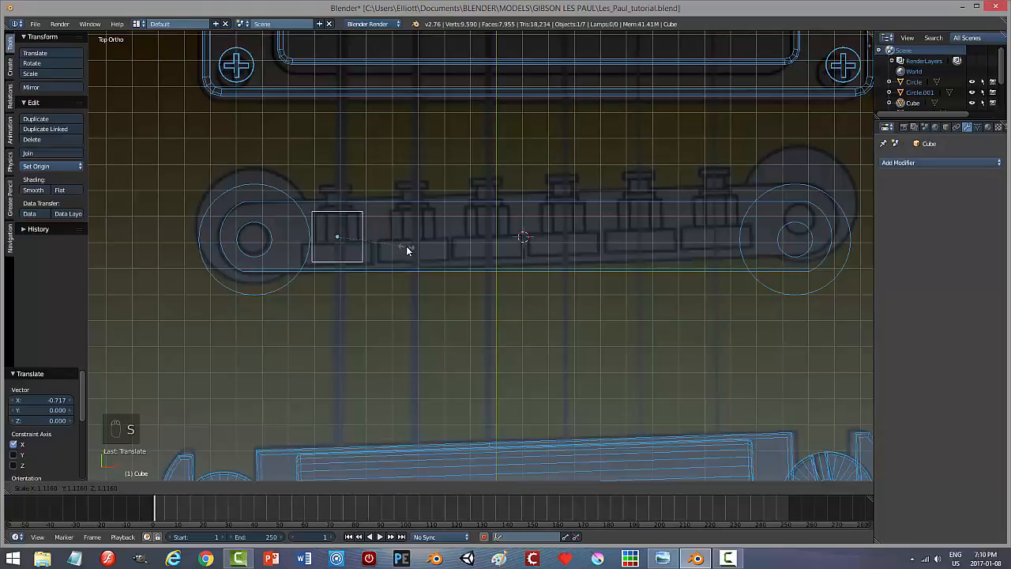
click(408, 250)
Raise the cube by 0.079 along Z above the bridge bar in solid shading, and return to wireframe shading.
mouse_move(431, 282)
middle_down()
mouse_move(425, 294)
mouse_move(425, 253)
mouse_move(425, 273)
middle_up()
key(z)
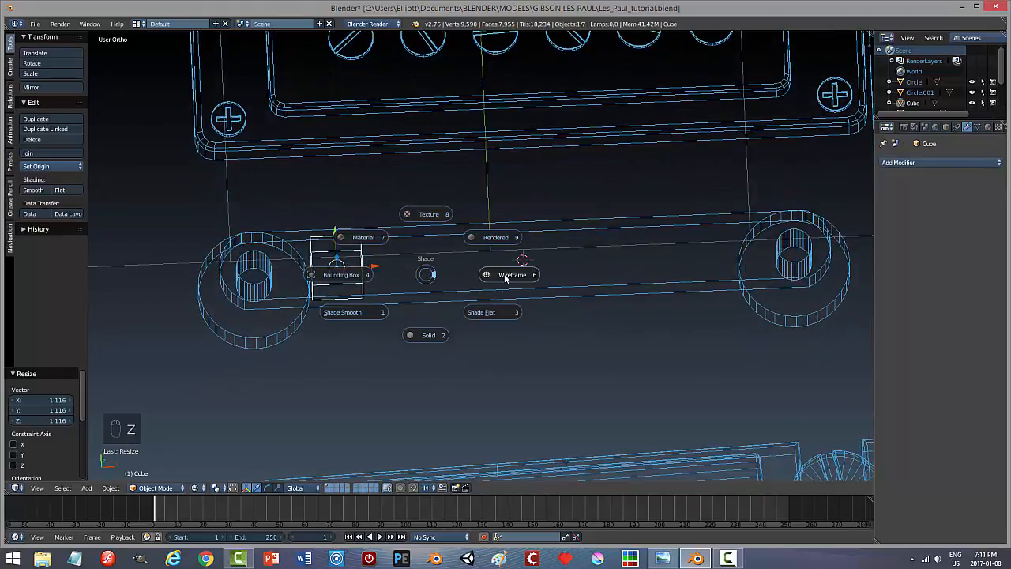
click(416, 319)
middle_drag(416, 319, 421, 264)
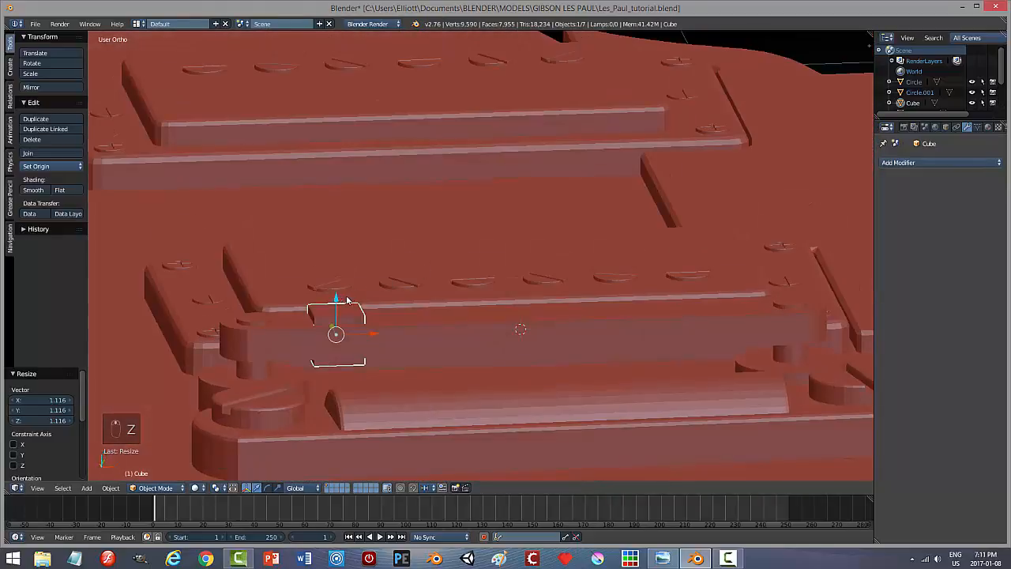
drag(337, 300, 337, 281)
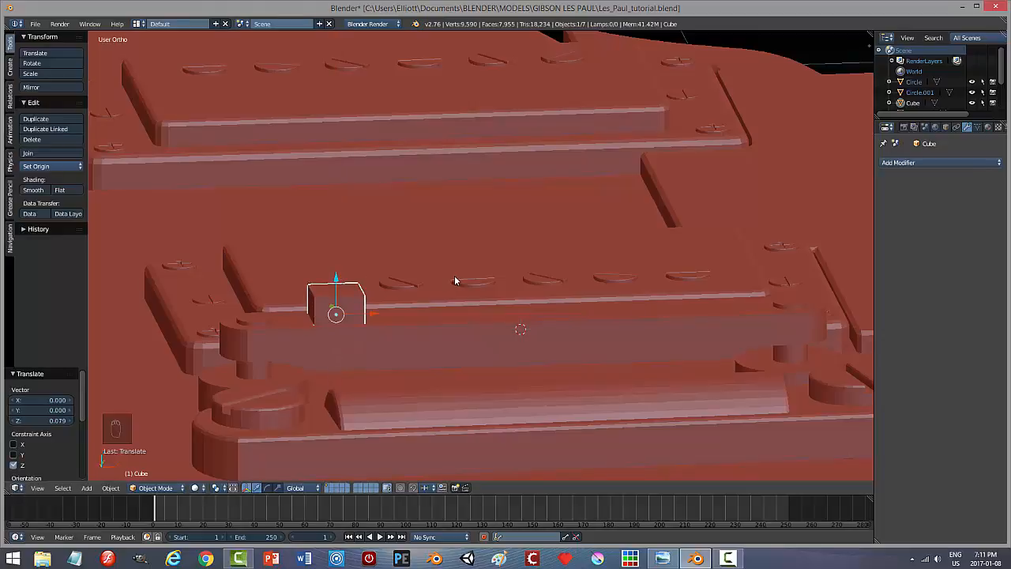
key(z)
click(531, 283)
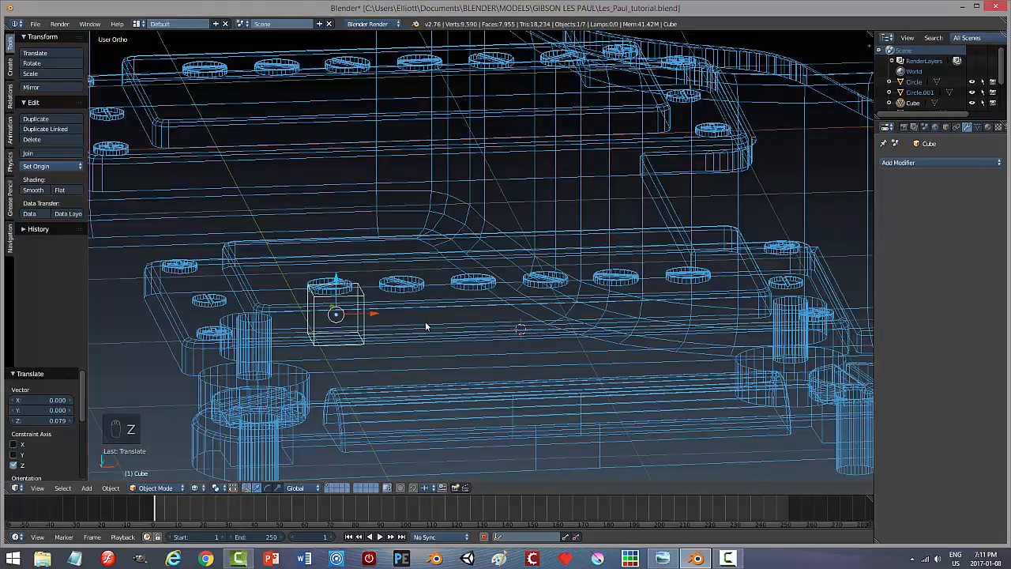
Lower the cube by 0.004 along Z on the bridge bar and return to the top view.
middle_drag(425, 326, 509, 315)
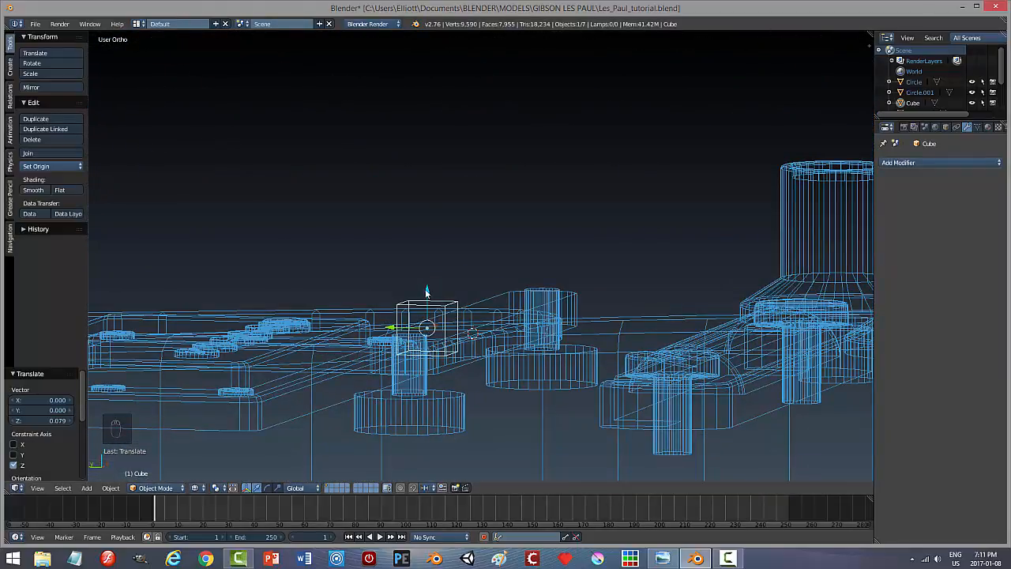
drag(426, 292, 430, 297)
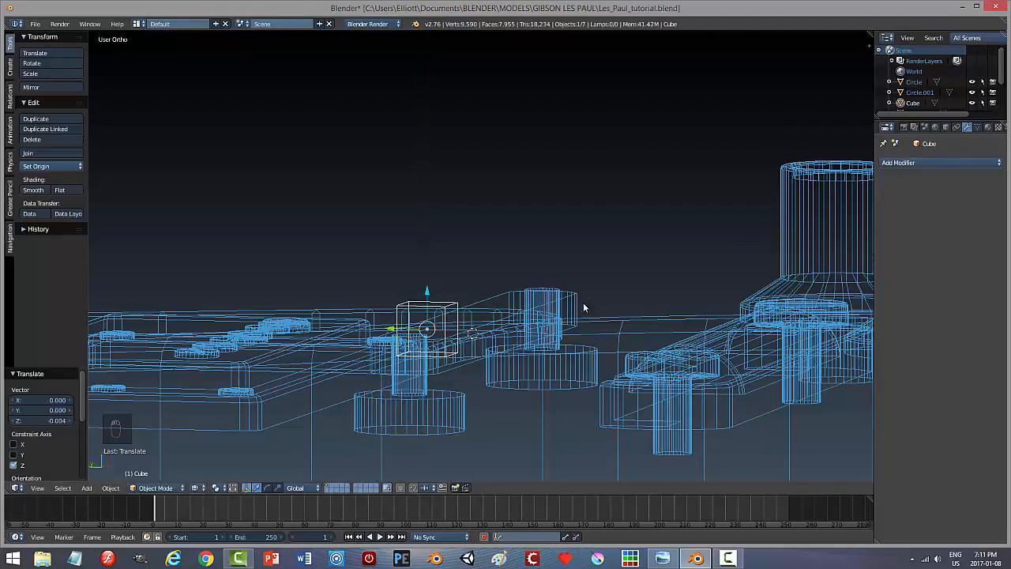
middle_drag(582, 304, 524, 332)
key(KP_7)
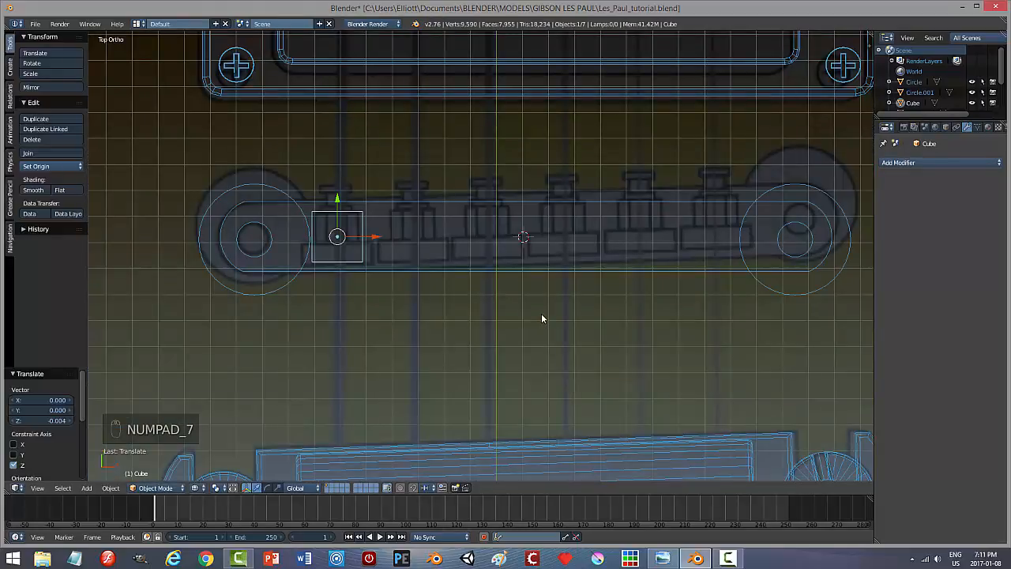
Add an Array modifier to the cube with a relative X offset of 1.5.
click(905, 163)
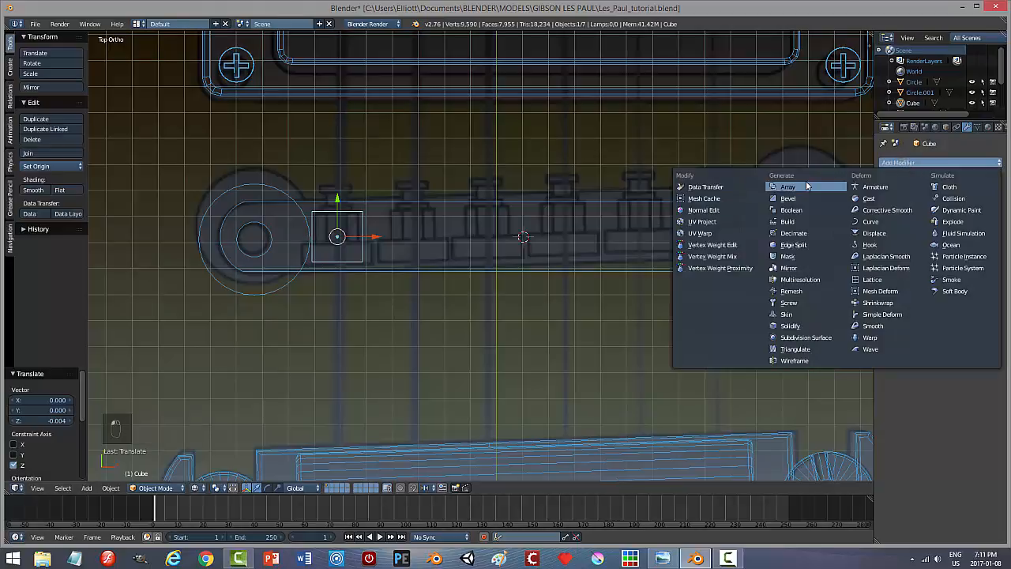
click(806, 186)
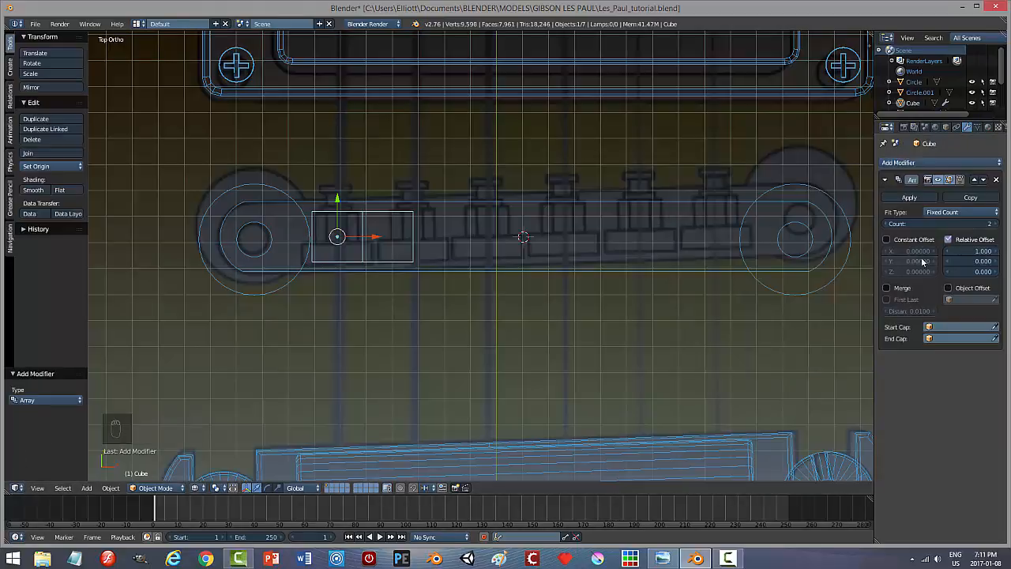
click(972, 250)
text(1.5)
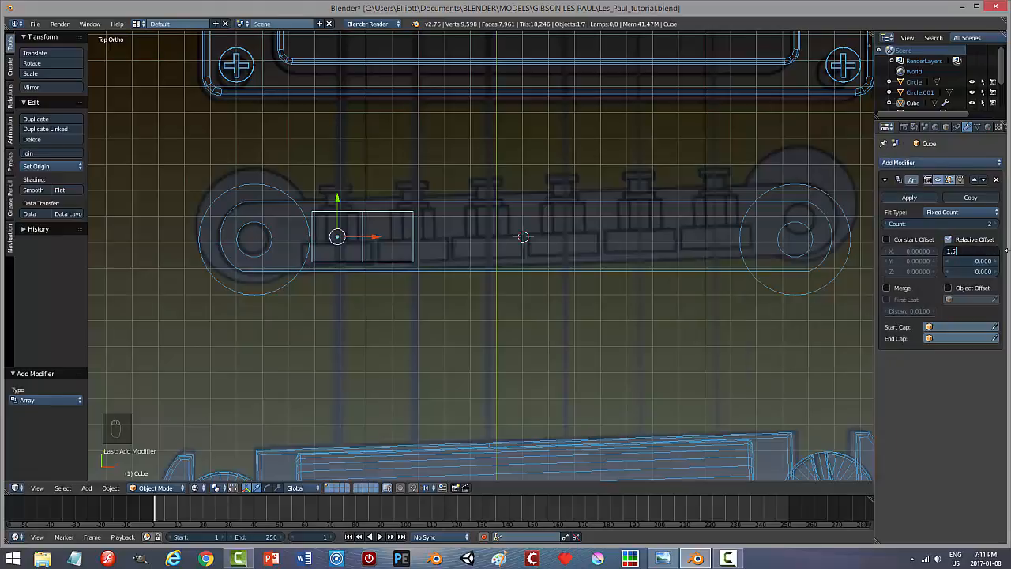
key(Return)
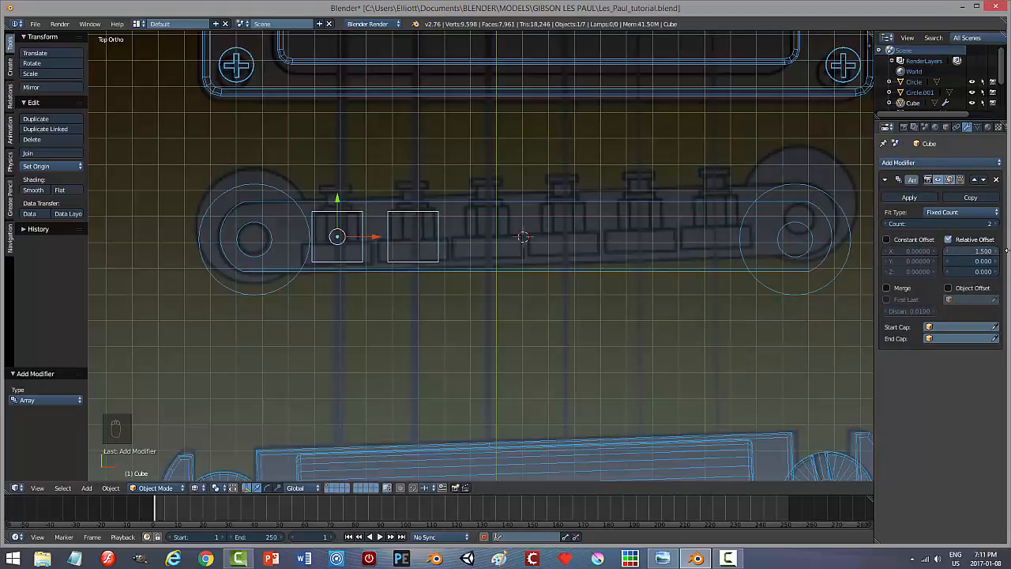
Try a relative X offset of 1.45 for the cube array against the blueprint saddles.
scroll(456, 272, up, 2)
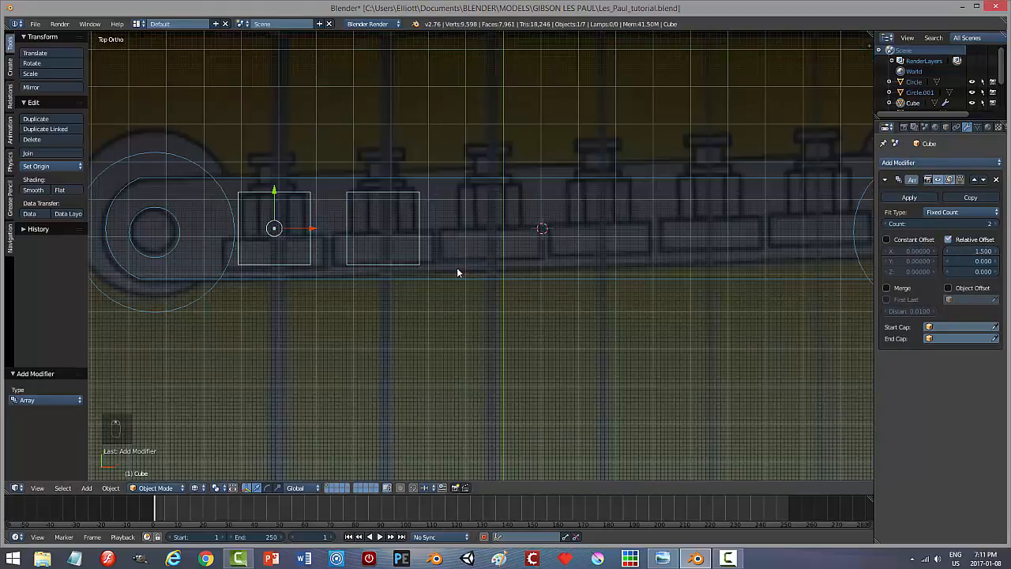
click(979, 250)
text(1)
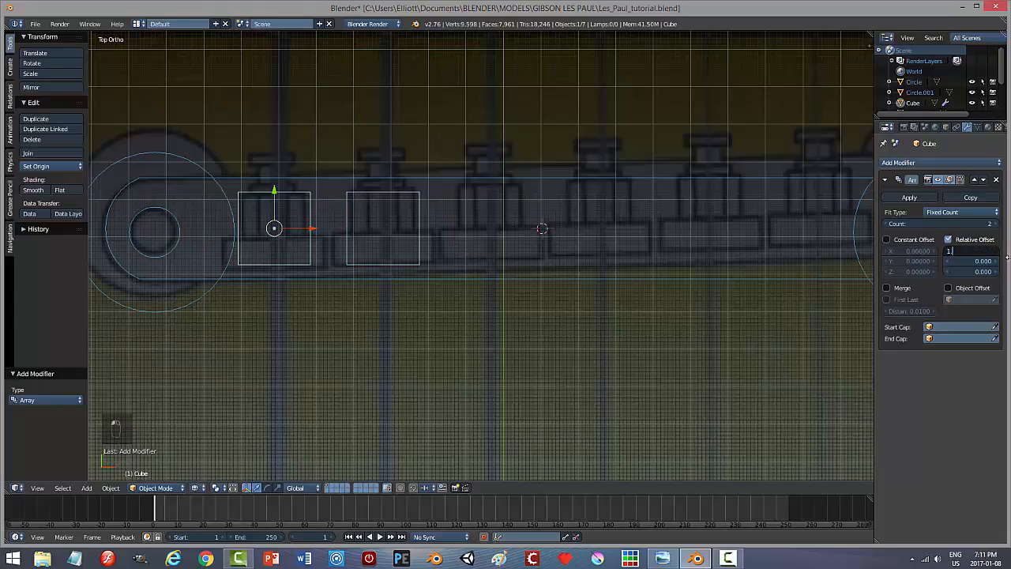
key(Return)
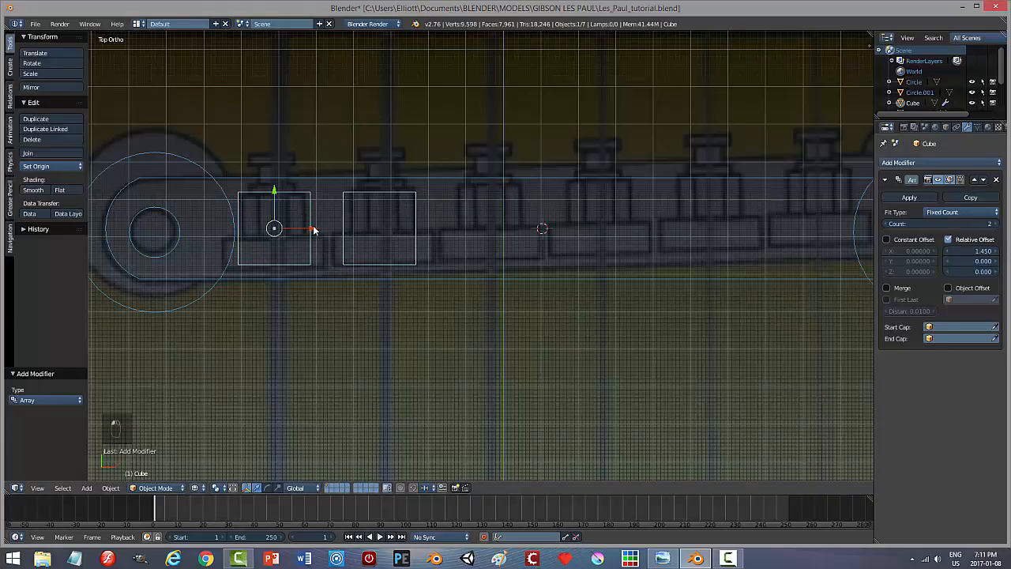
Nudge the cube slightly along X, try a relative offset of 1.55, and settle the array's X offset at 1.5.
drag(313, 230, 405, 229)
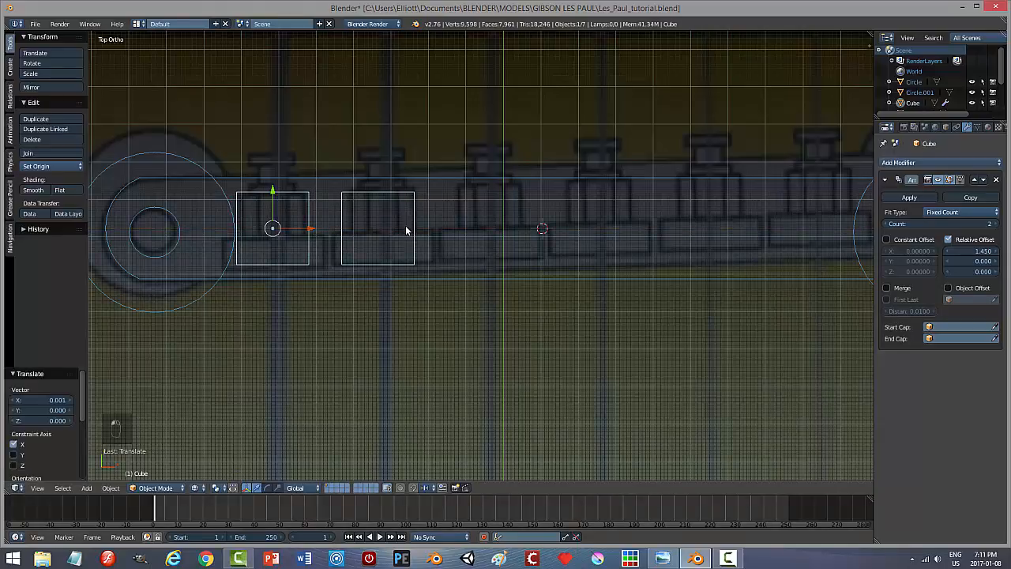
click(981, 249)
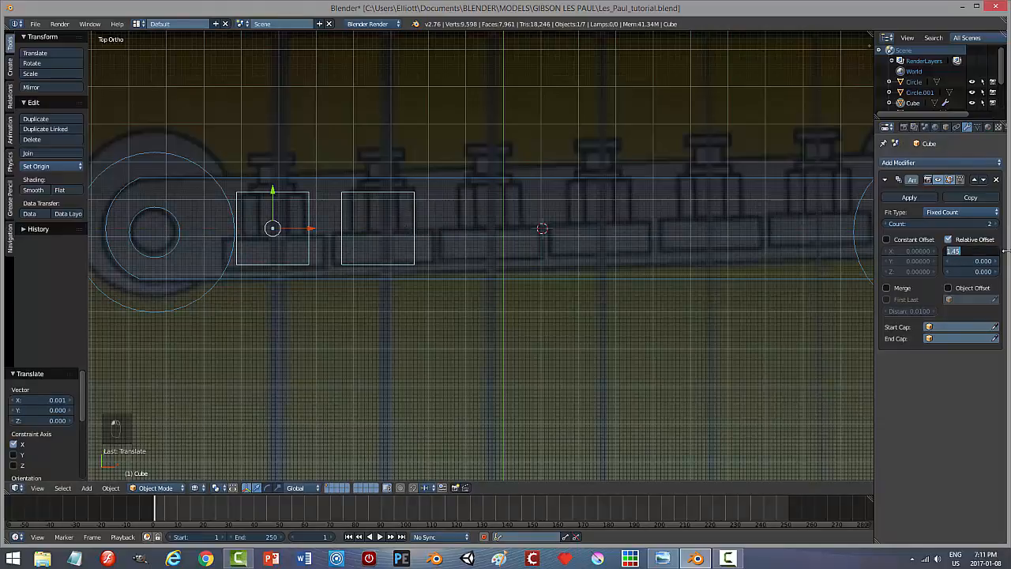
text(1.55)
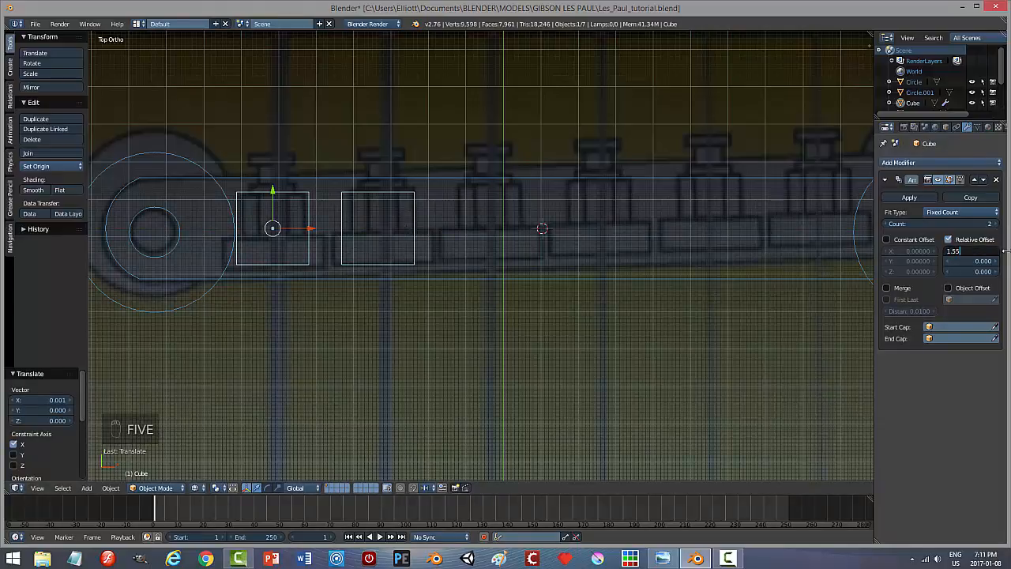
key(Return)
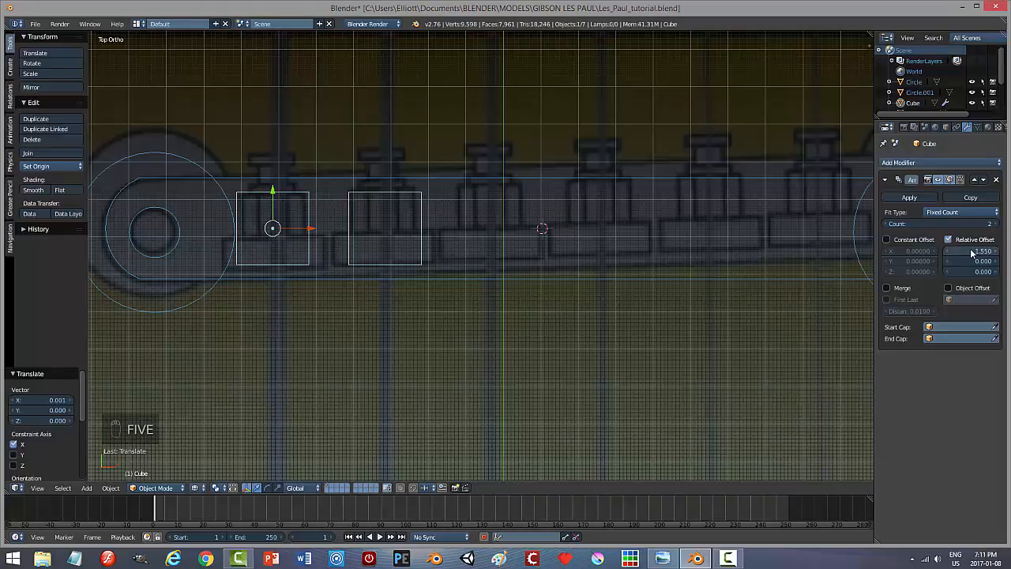
click(972, 251)
text(1.5)
key(Return)
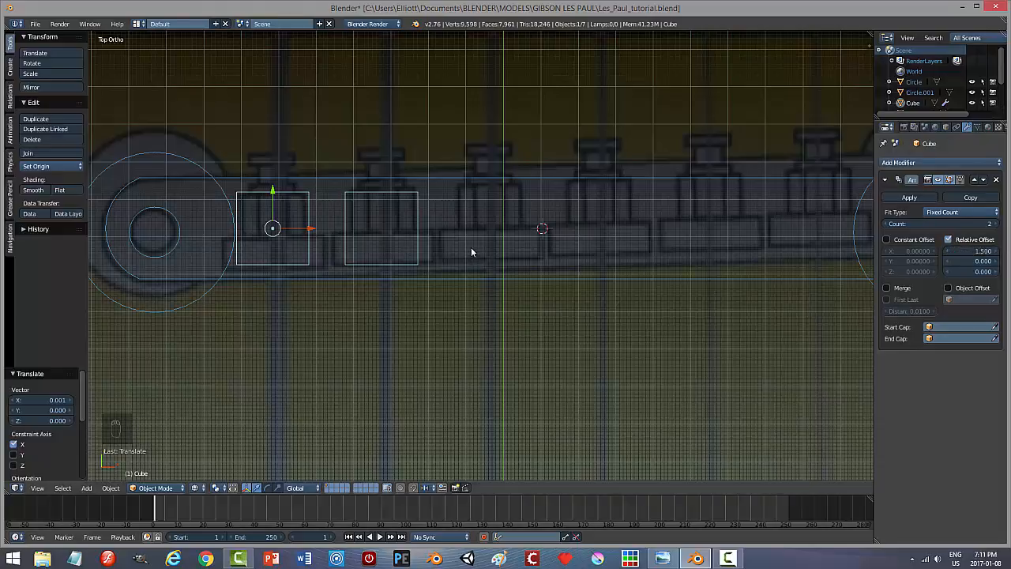
Raise the array count to 6 and nudge the cubes 0.001 along X to match the blueprint saddles.
click(998, 224)
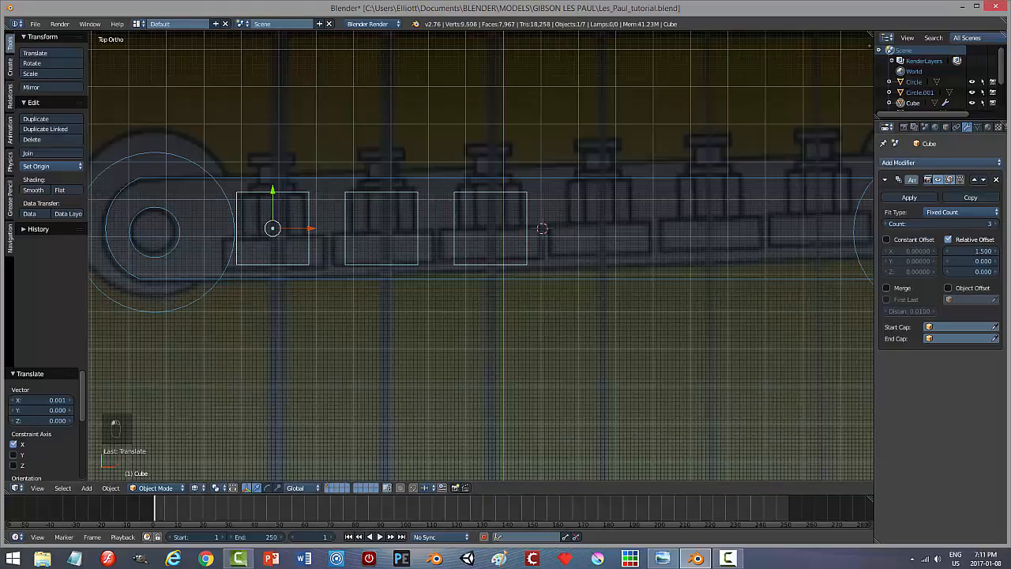
click(997, 224)
click(997, 225)
click(997, 224)
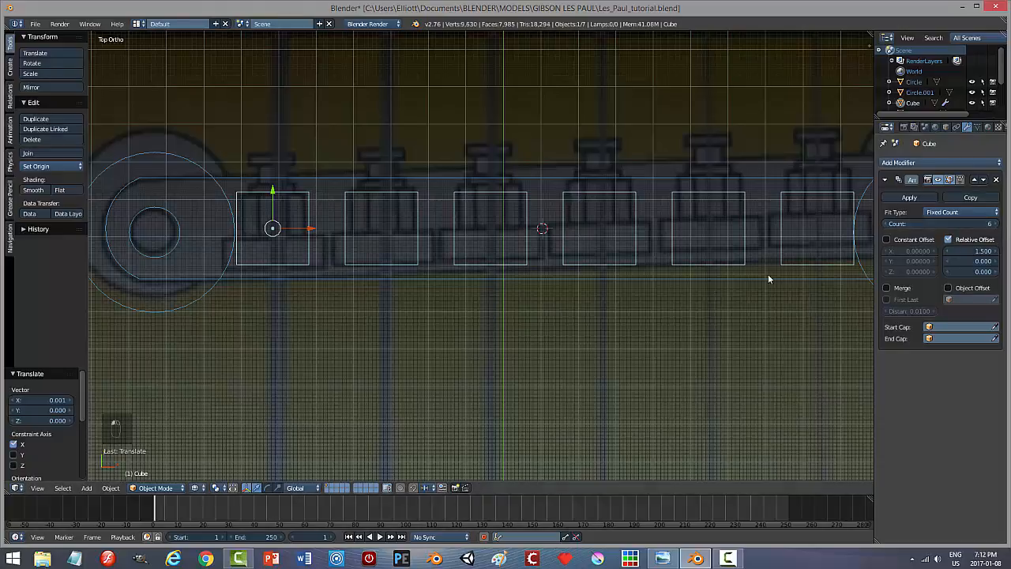
click(314, 229)
drag(316, 227, 315, 226)
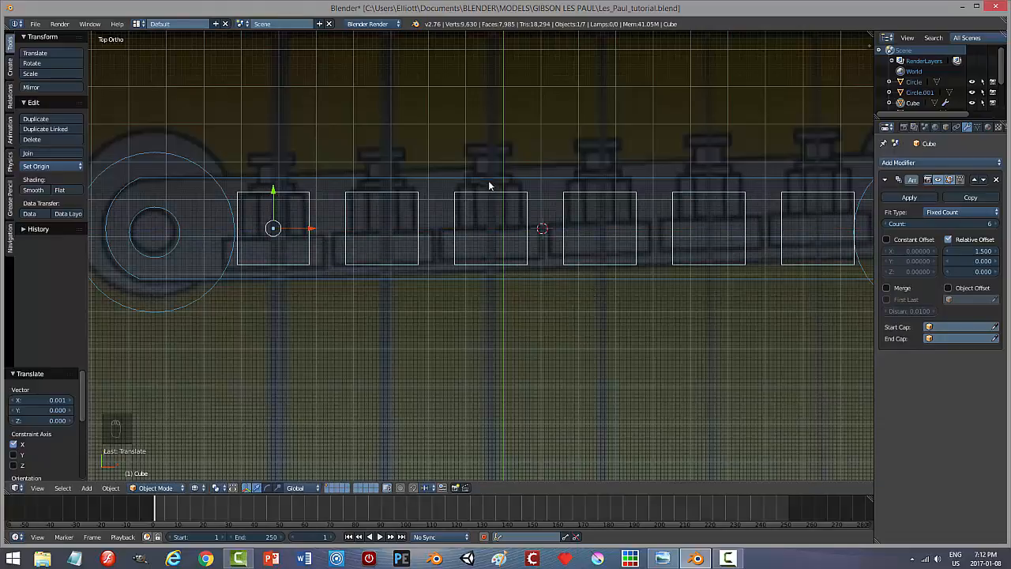
Switch to solid shading and view the row of cubes on the bridge bar at an angle.
middle_drag(699, 350, 636, 287)
key(z)
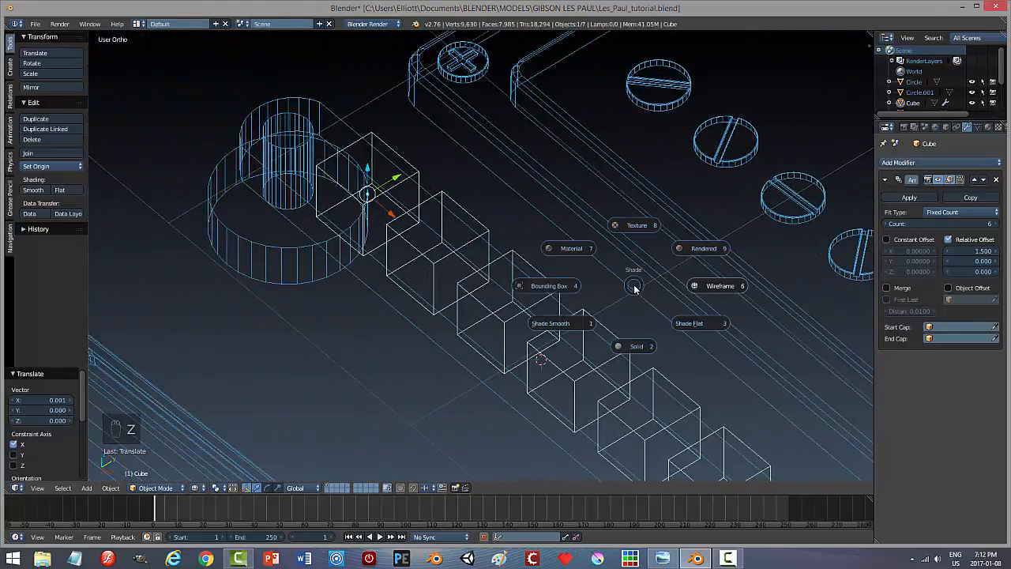
click(628, 327)
mouse_move(624, 323)
middle_down()
mouse_move(622, 260)
mouse_move(653, 281)
mouse_move(700, 277)
mouse_move(702, 293)
mouse_move(591, 296)
mouse_move(597, 314)
mouse_move(682, 321)
middle_up()
Cut the arrayed cubes out of the bridge bar with a Boolean modifier set to Difference, and apply it.
right_click(642, 367)
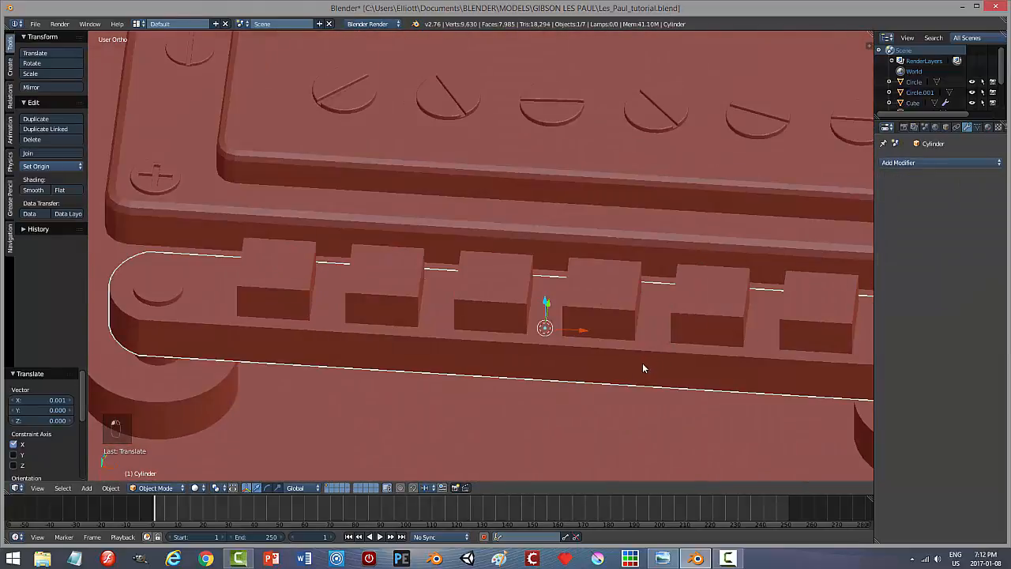
click(898, 163)
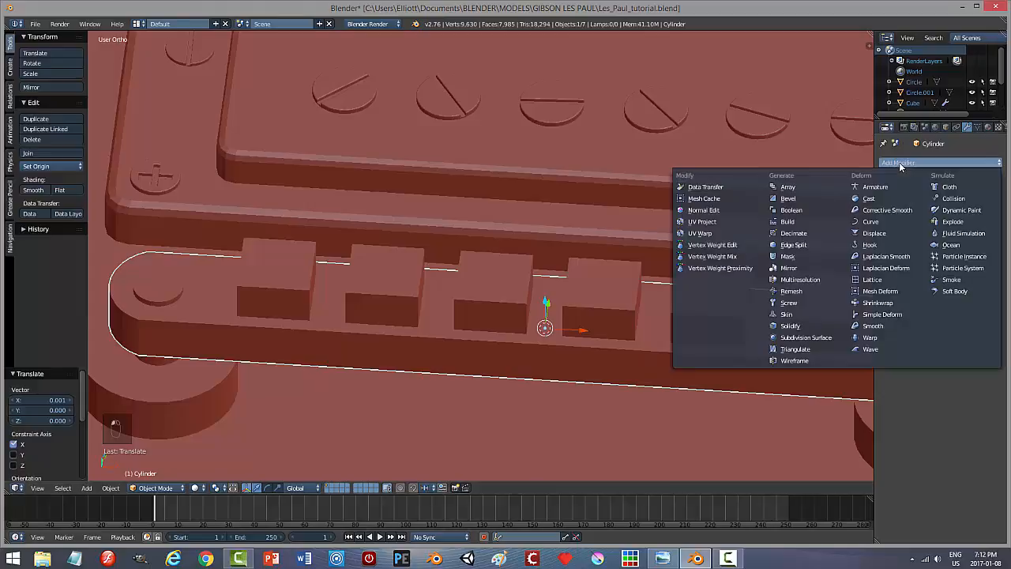
click(813, 210)
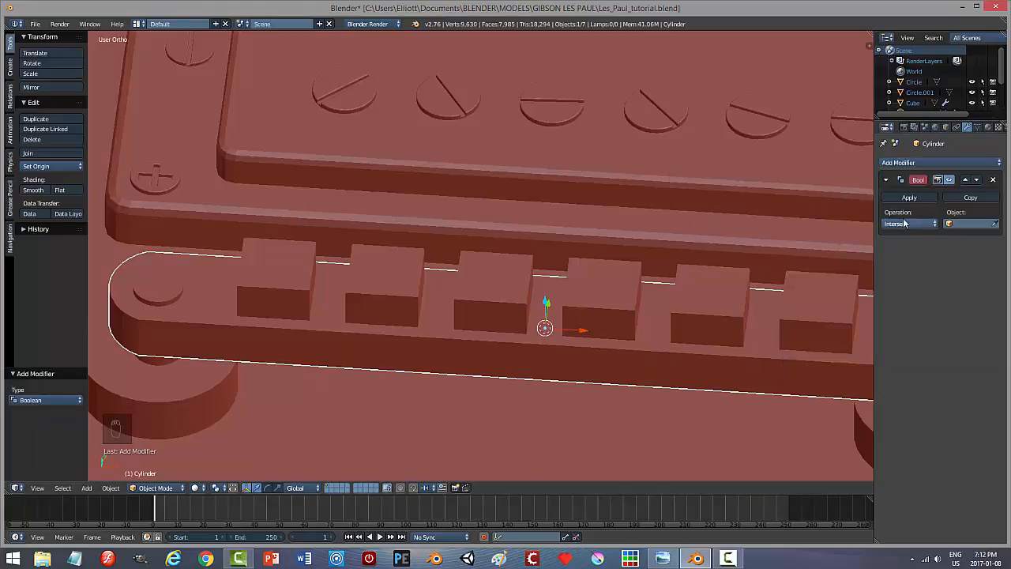
click(905, 225)
click(897, 188)
click(994, 223)
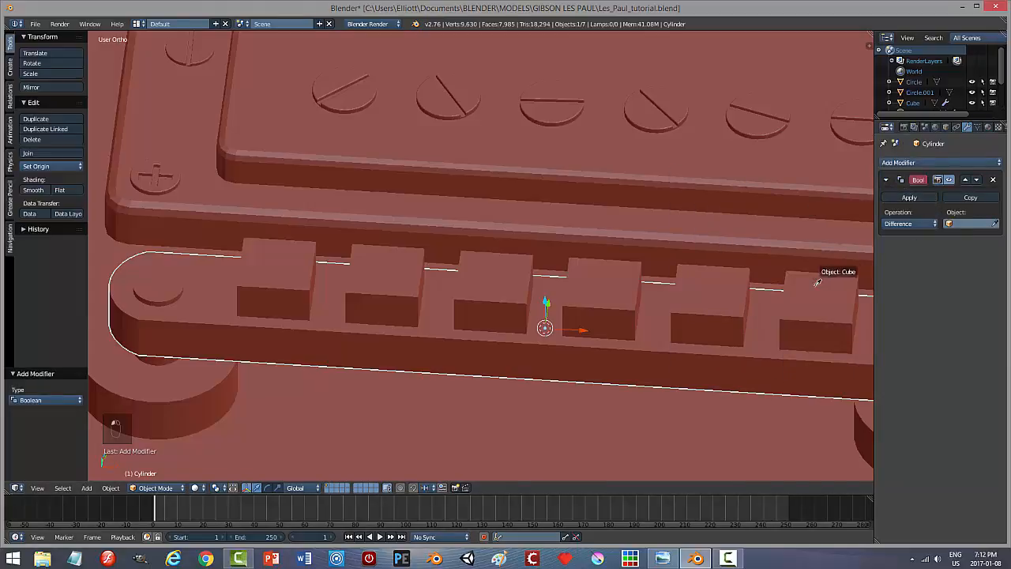
click(817, 282)
click(924, 197)
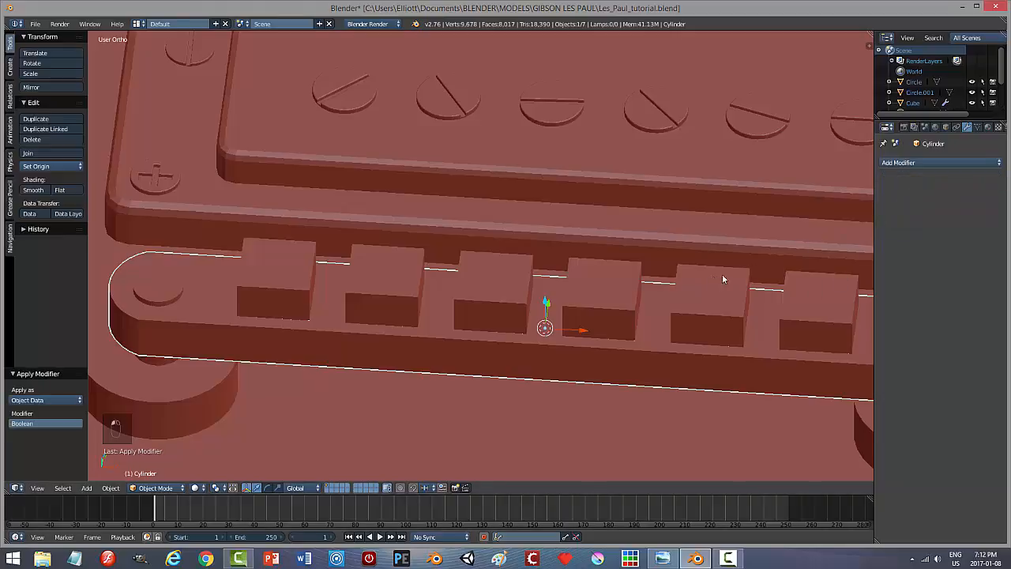
Raise the row of cubes 0.401 along Z out of the bridge bar, and lower it by 0.272 above the cutouts.
right_click(603, 292)
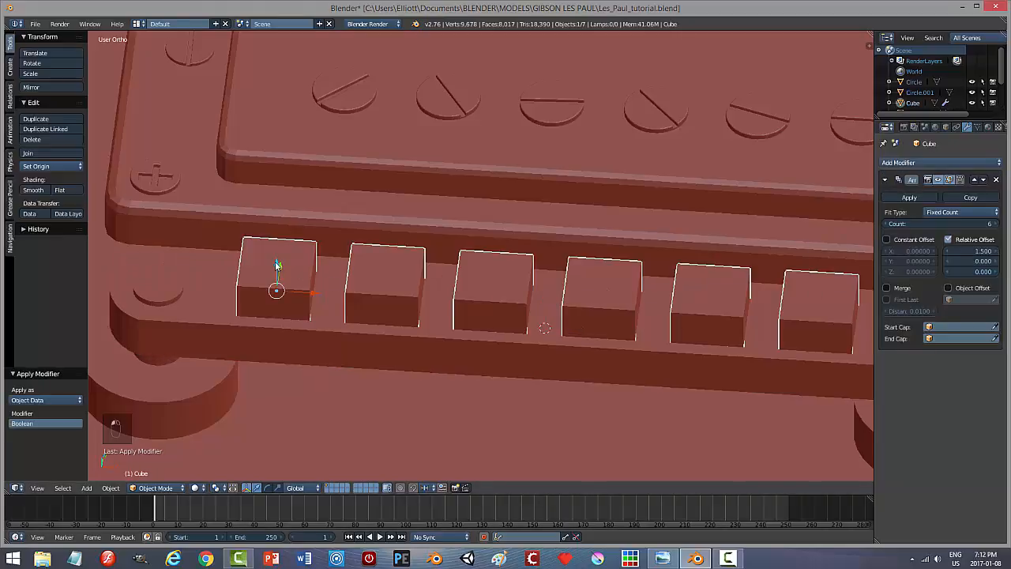
key(g)
key(z)
drag(285, 166, 286, 144)
middle_drag(453, 266, 522, 263)
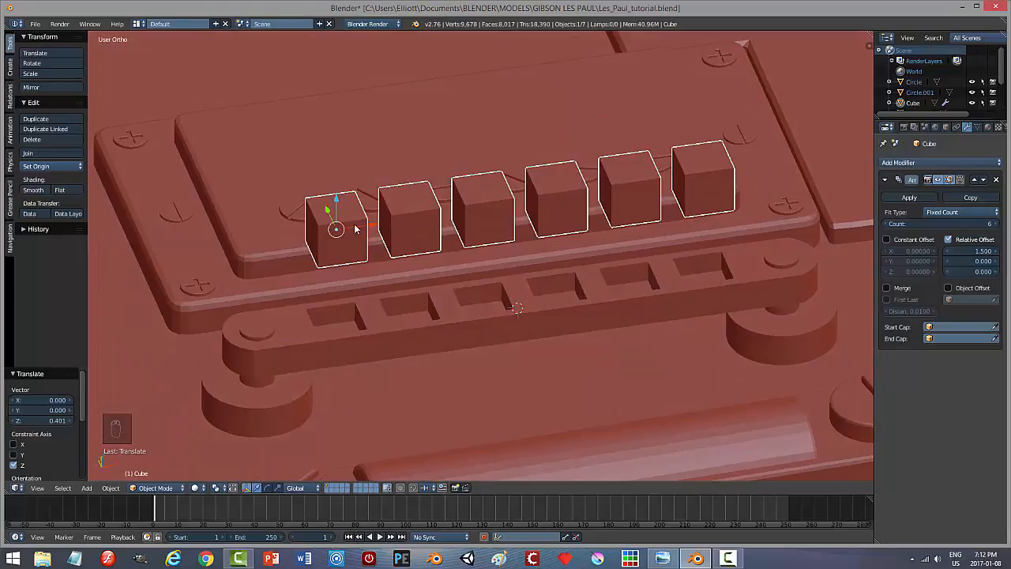
drag(341, 204, 335, 262)
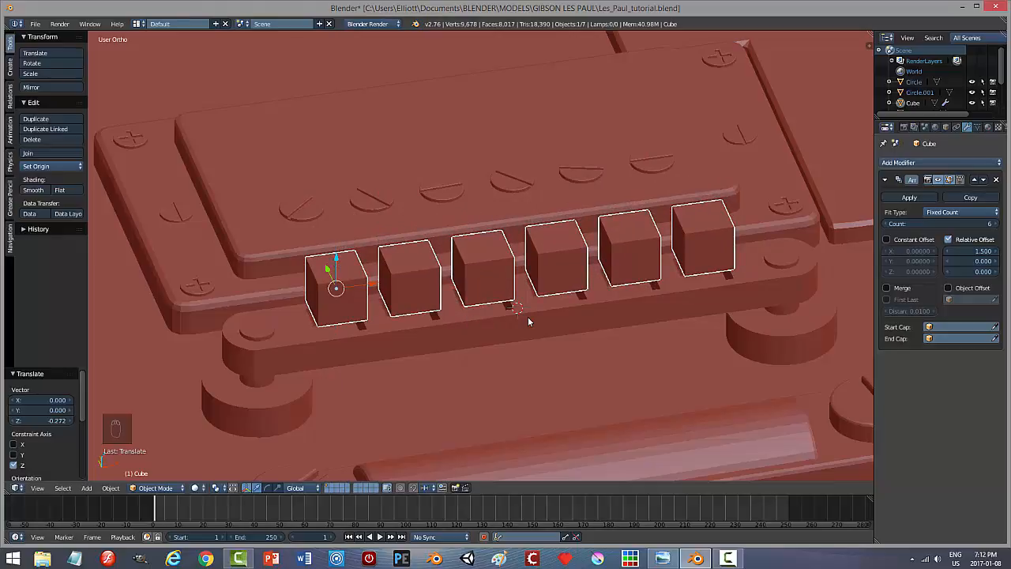
Scale the cube's mesh by 0.878 in Edit Mode and remove its Array modifier.
key(s)
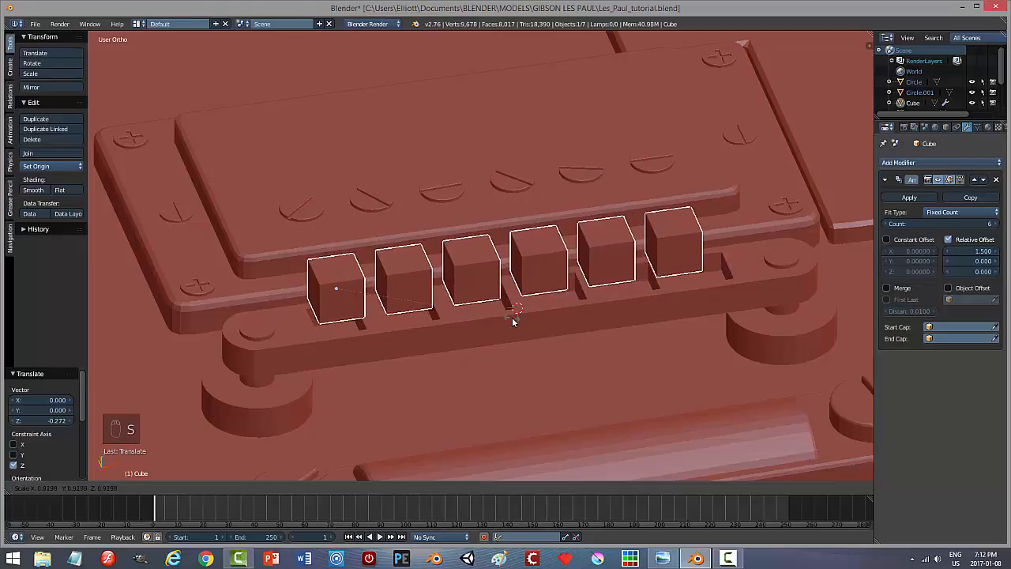
right_click(512, 320)
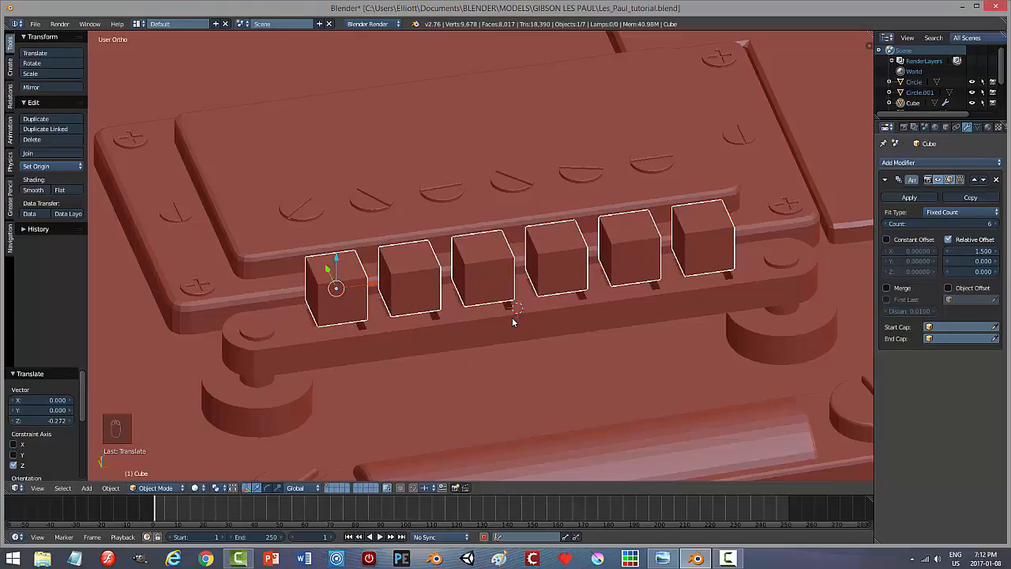
key(Tab)
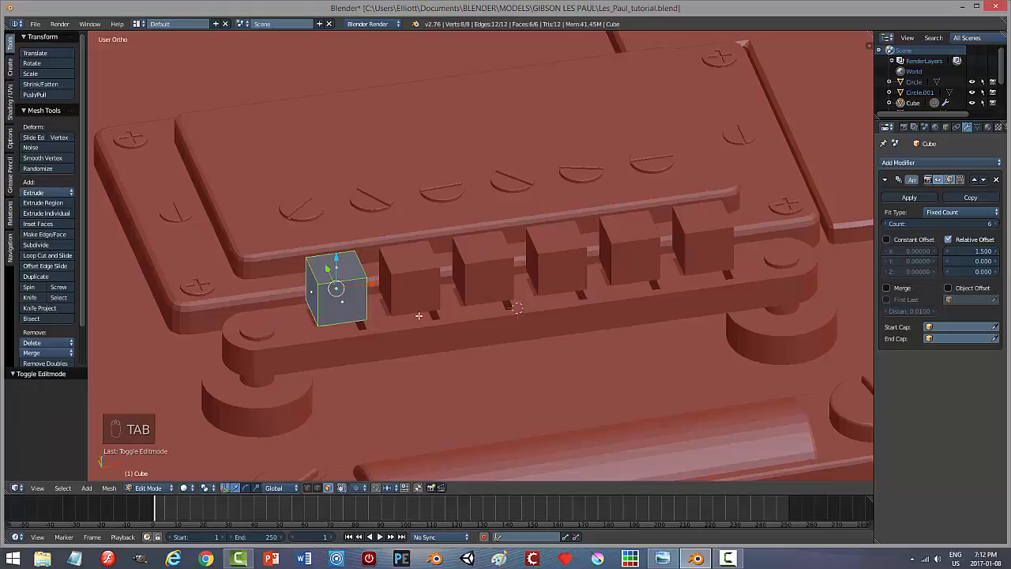
key(s)
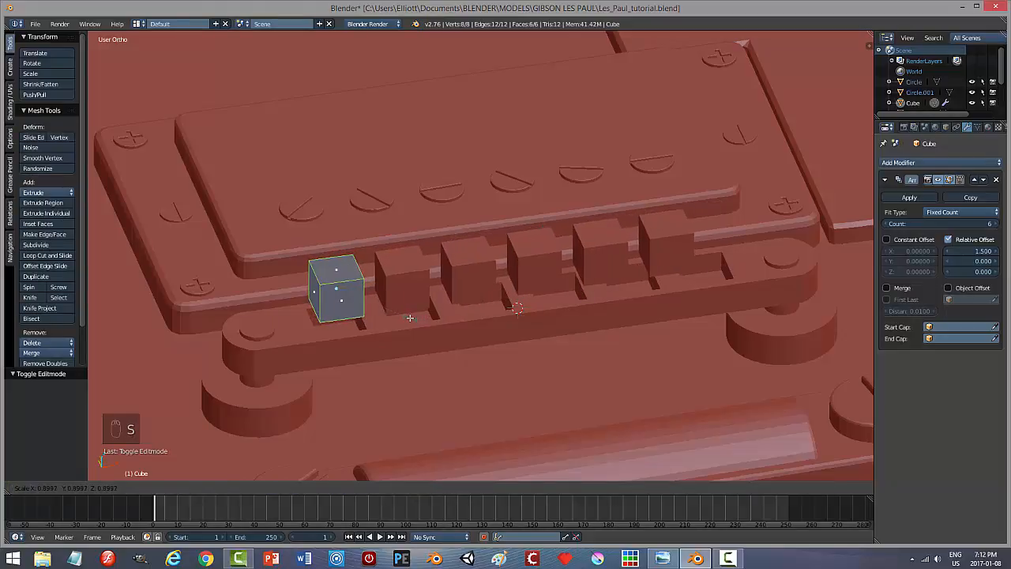
click(408, 317)
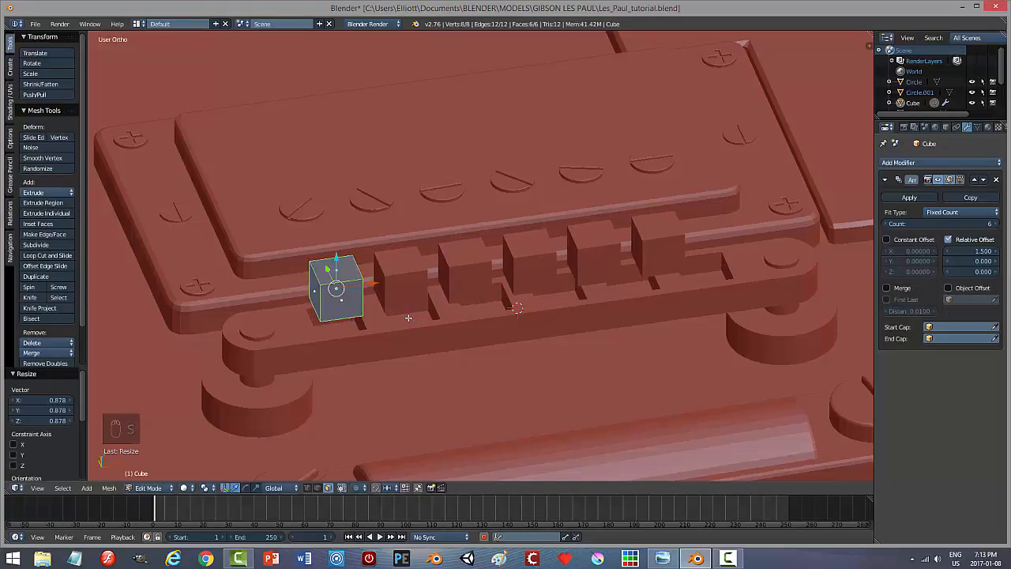
click(997, 180)
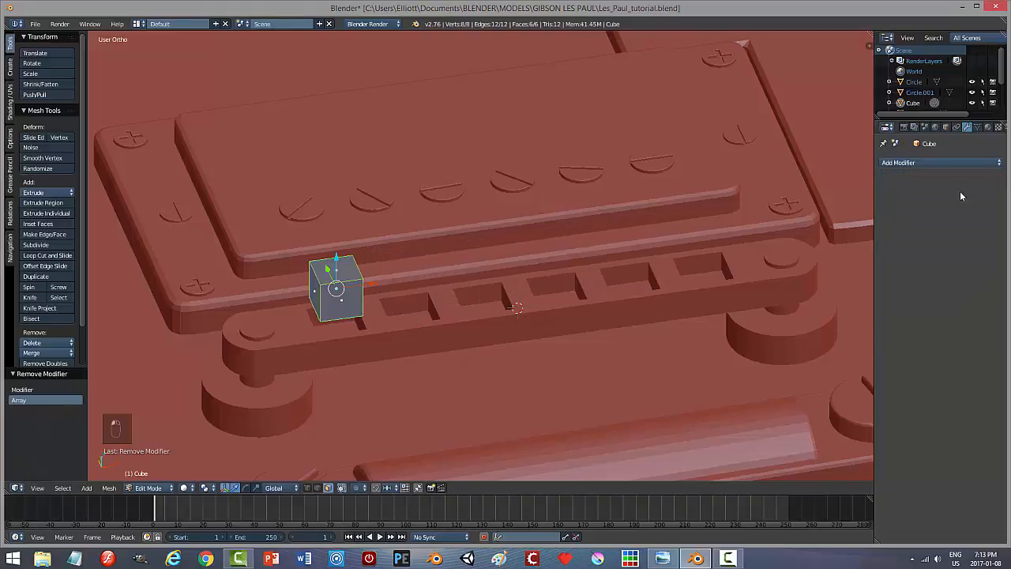
Scale the cube's mesh by 0.792 along the global Y axis to narrow it to the slot.
middle_drag(346, 313, 452, 331)
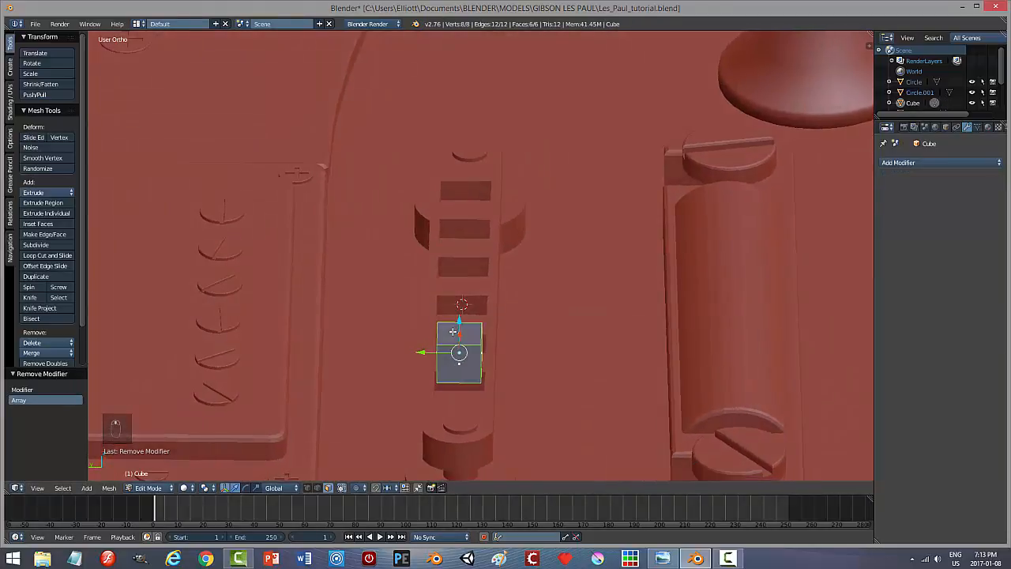
key(s)
key(y)
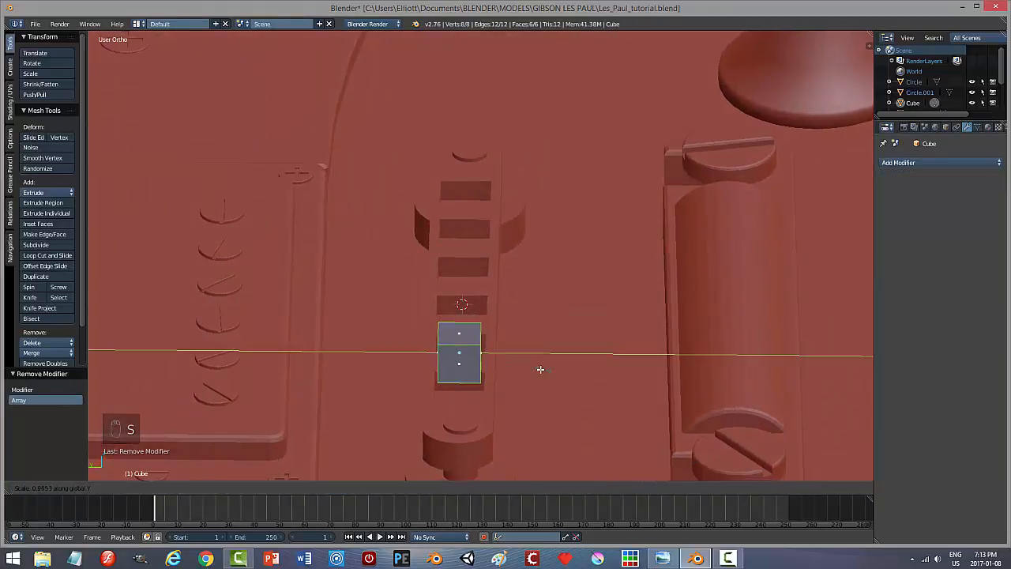
click(526, 368)
Return the cube to Object Mode and lower it 0.131 along Z into the first slot of the bridge bar.
middle_drag(526, 368, 406, 242)
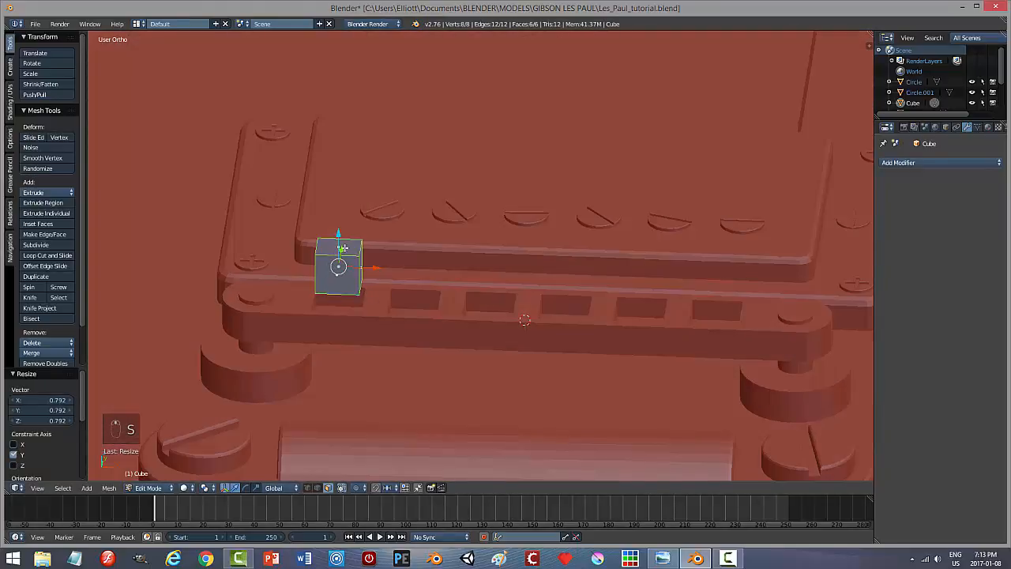
key(g)
key(z)
click(405, 241)
key(Tab)
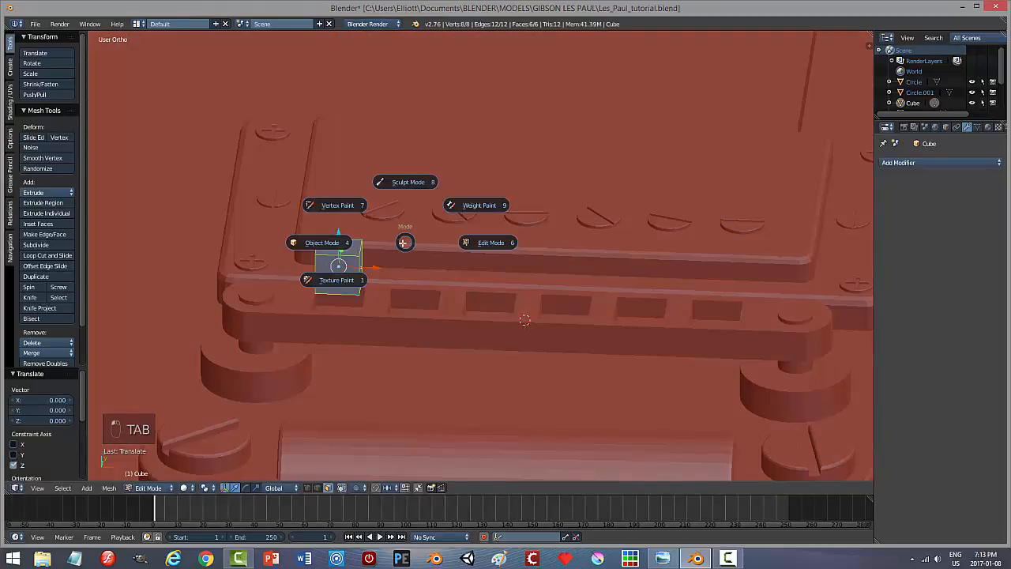
click(347, 243)
key(g)
key(z)
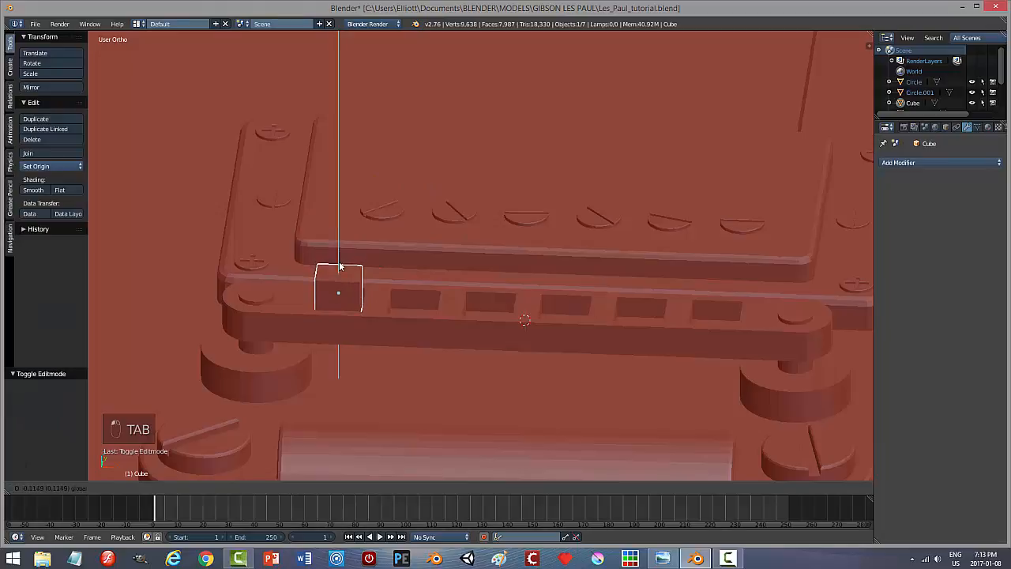
click(466, 263)
Inspect the cube's fit in the slot up close and lower it another 0.008 along Z.
middle_drag(466, 263, 399, 315)
scroll(437, 314, up, 4)
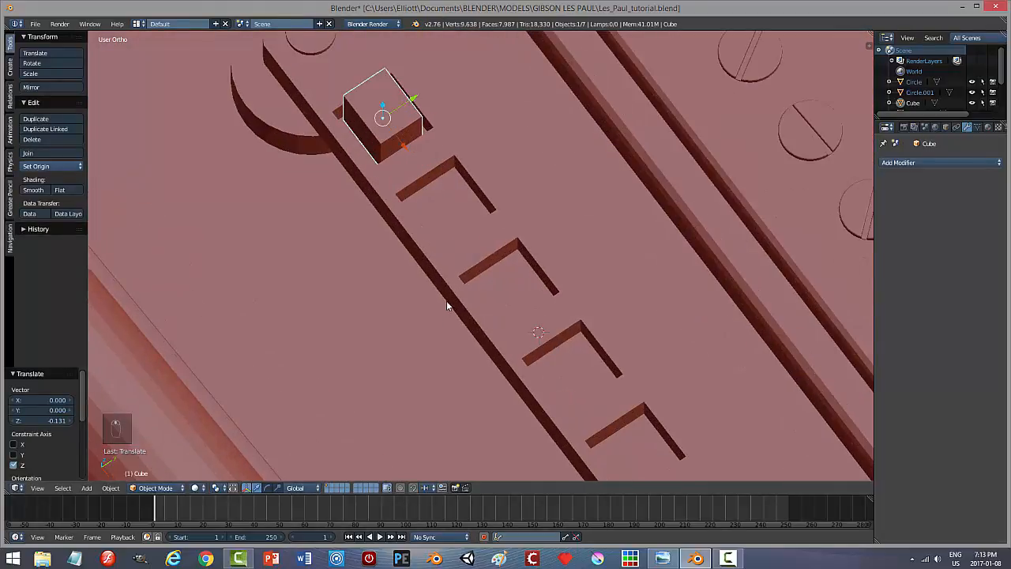
shift+middle_drag(449, 278, 442, 401)
scroll(372, 291, up, 2)
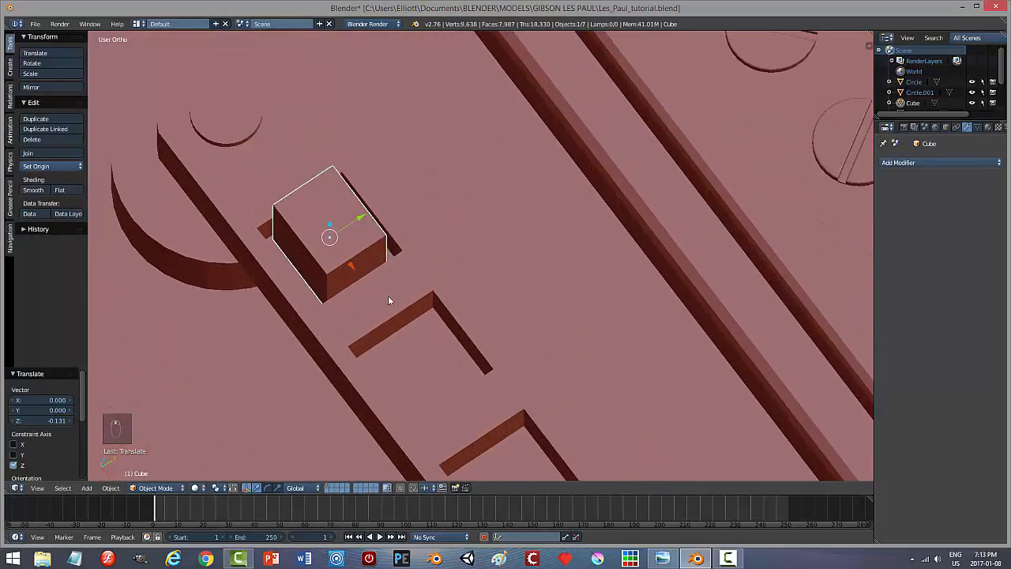
mouse_move(388, 295)
middle_down()
mouse_move(443, 316)
mouse_move(474, 300)
mouse_move(406, 309)
mouse_move(392, 278)
middle_up()
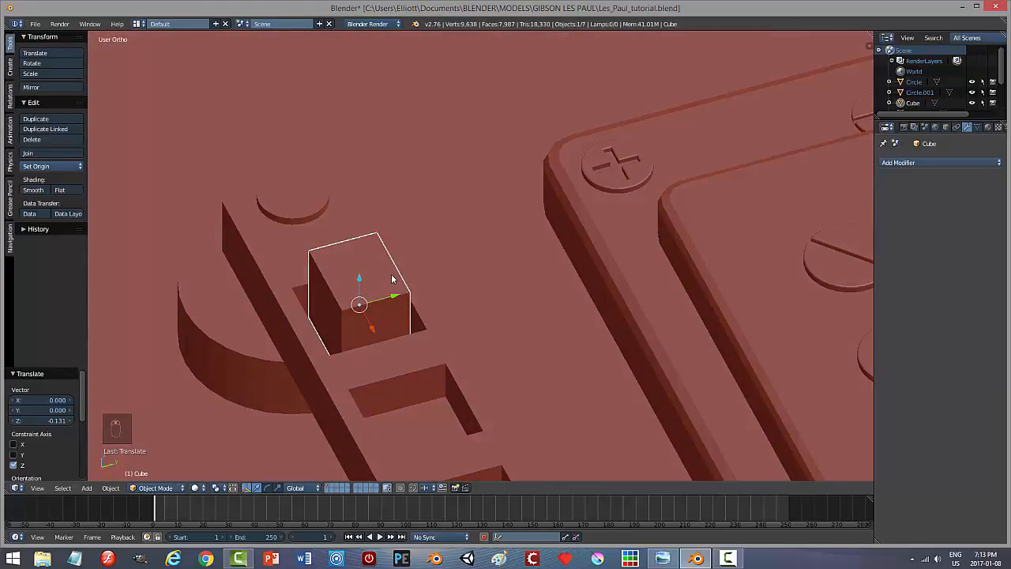
key(g)
key(z)
click(462, 275)
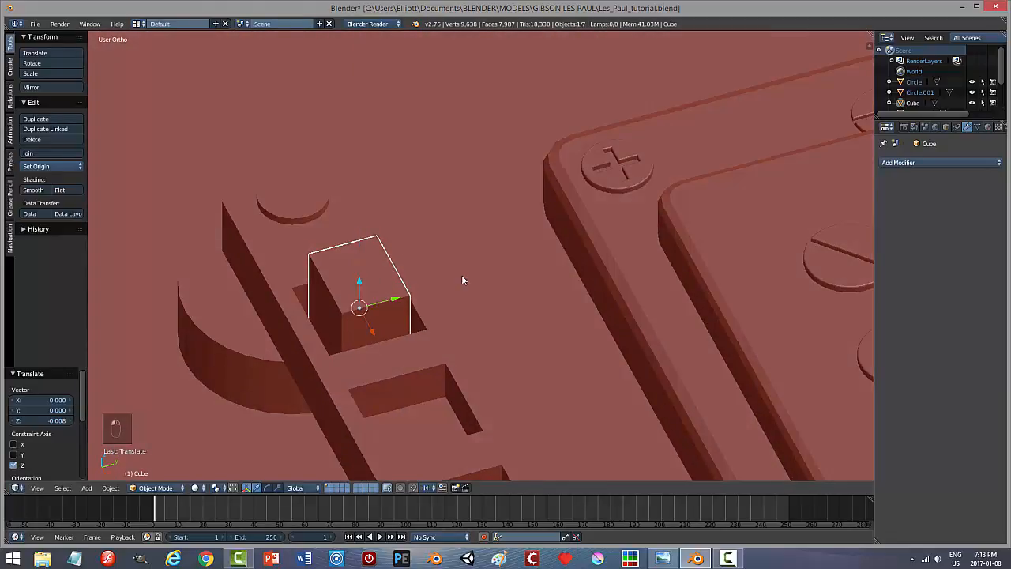
Apply the rotation and scale of the bridge bar in Object Mode.
middle_drag(461, 275, 573, 334)
scroll(494, 357, down, 4)
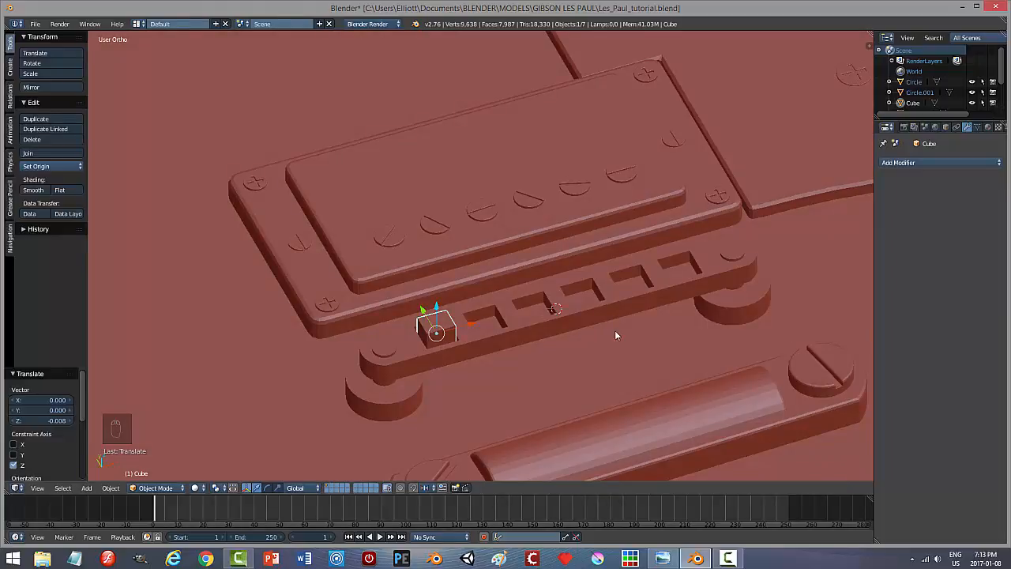
right_click(527, 315)
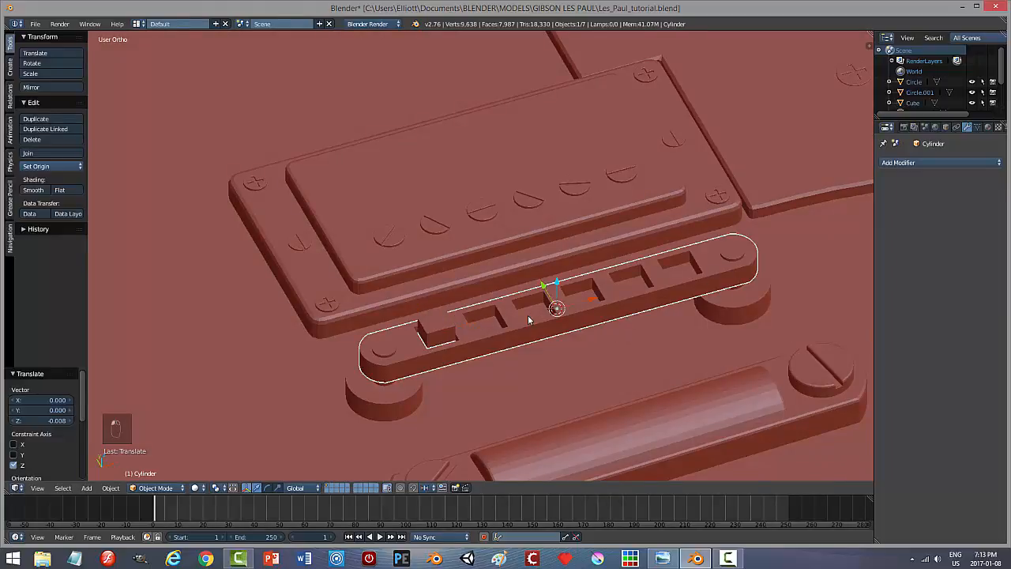
key(Tab)
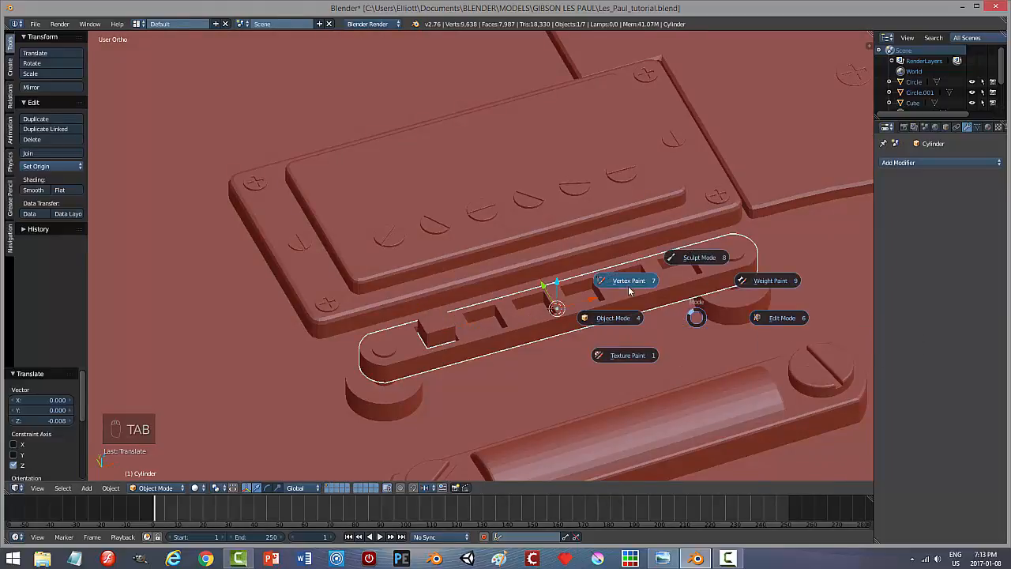
click(627, 321)
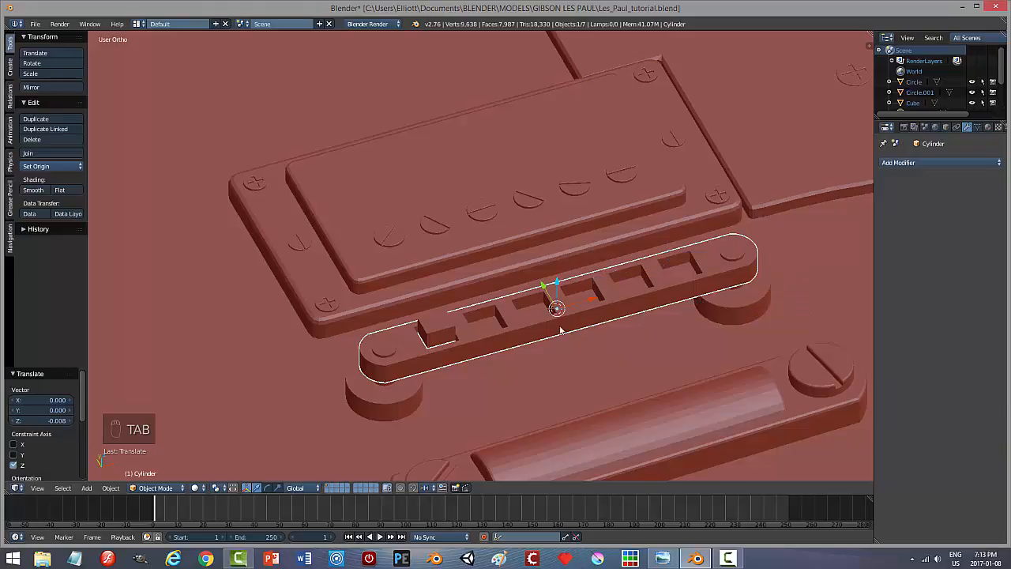
click(110, 487)
mouse_move(148, 405)
click(251, 439)
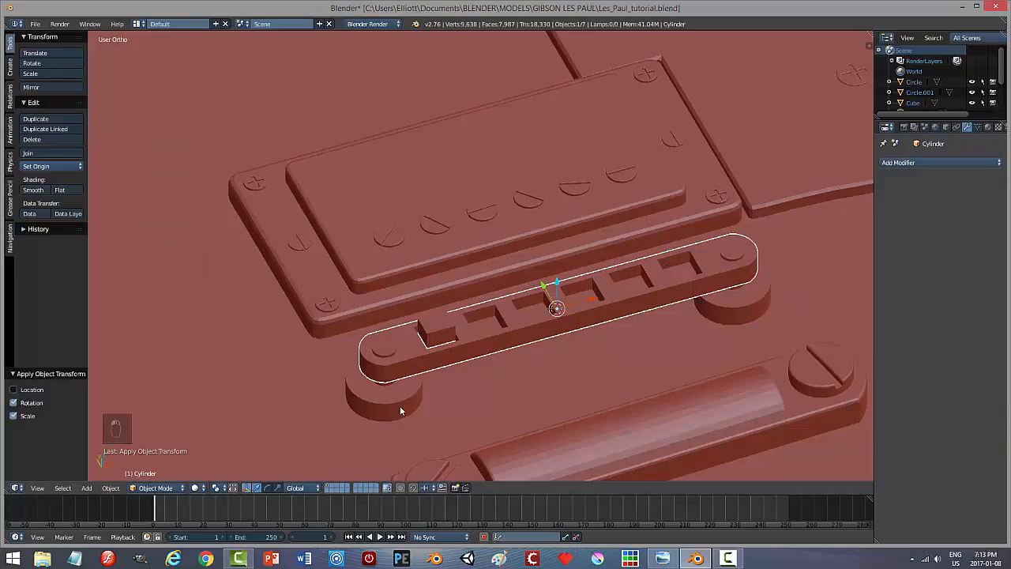
Open the bridge bar in Edit Mode with nothing selected and switch to edge selection.
right_click(630, 298)
key(Tab)
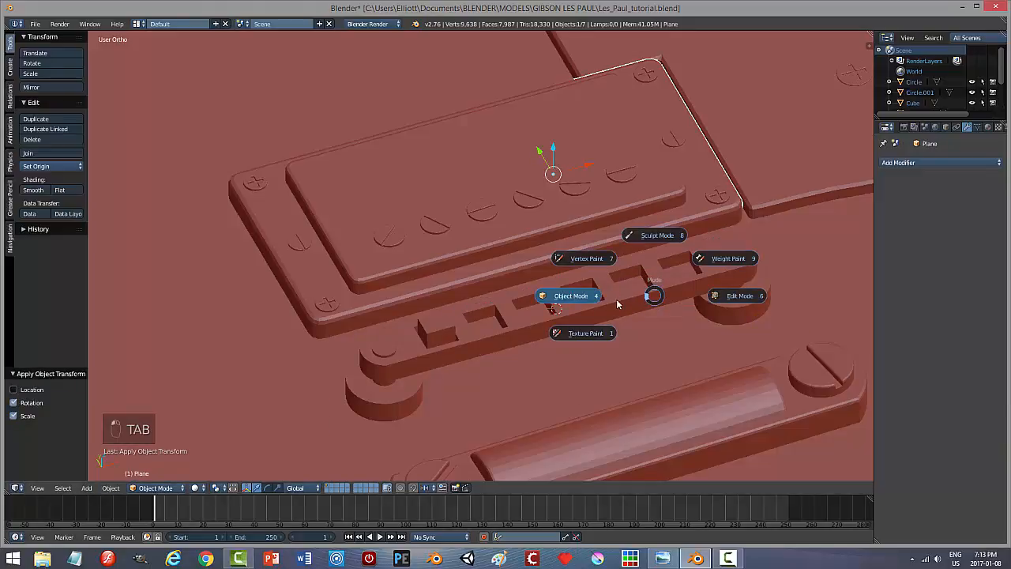
right_click(636, 296)
right_click(635, 296)
key(Tab)
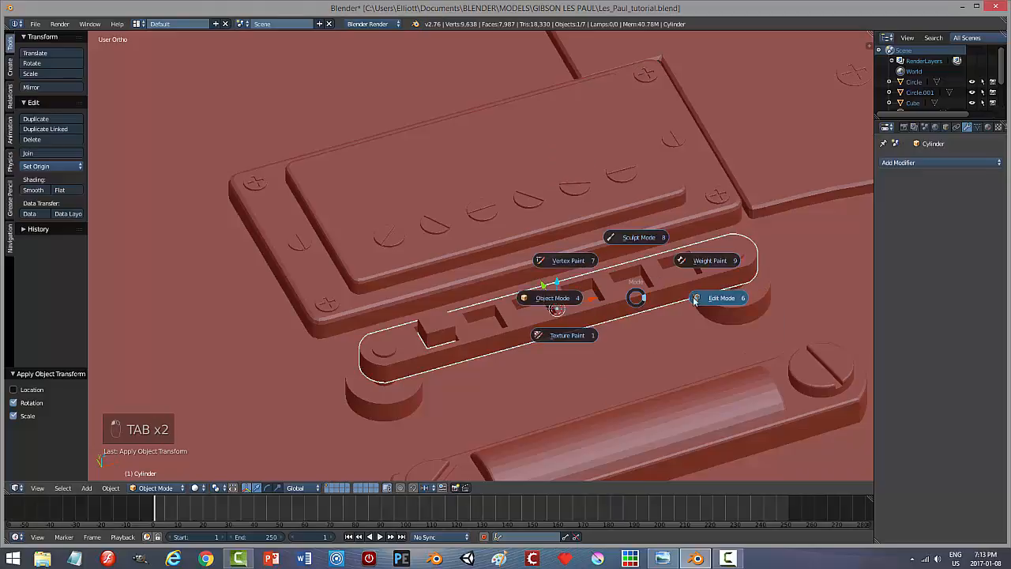
click(695, 299)
key(a)
key(a)
key(a)
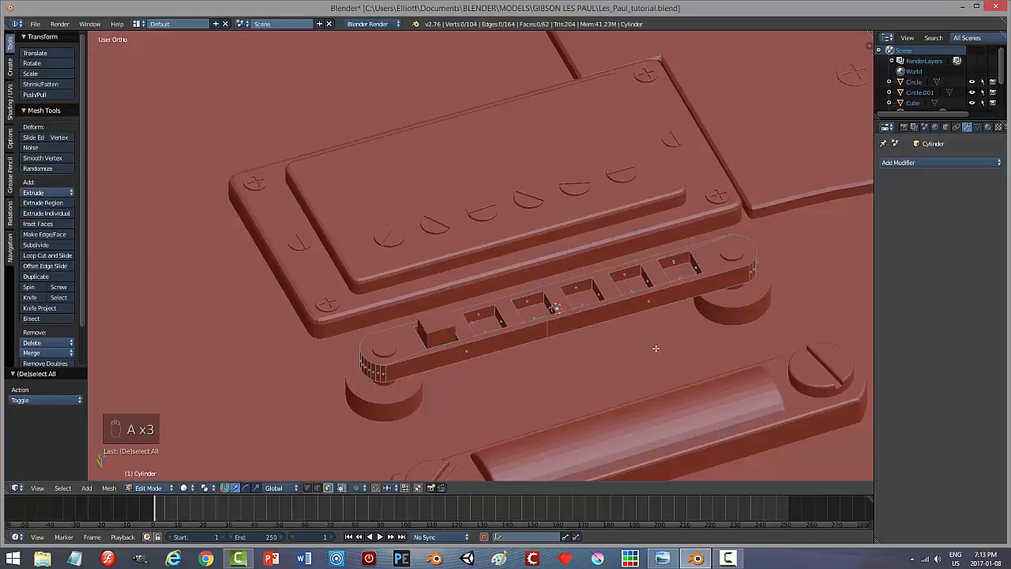
middle_drag(654, 344, 633, 355)
scroll(657, 348, up, 2)
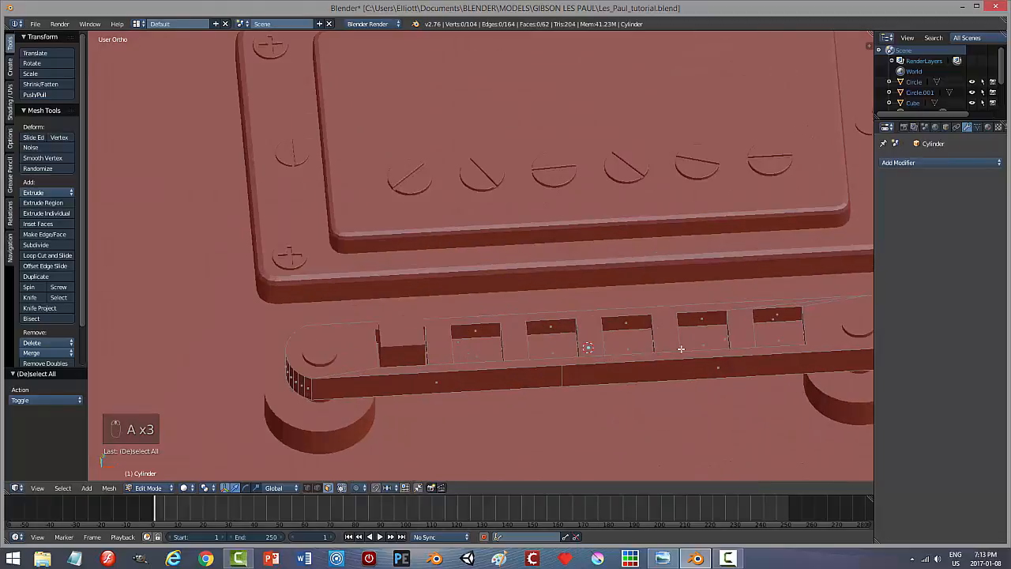
shift+middle_drag(727, 335, 621, 334)
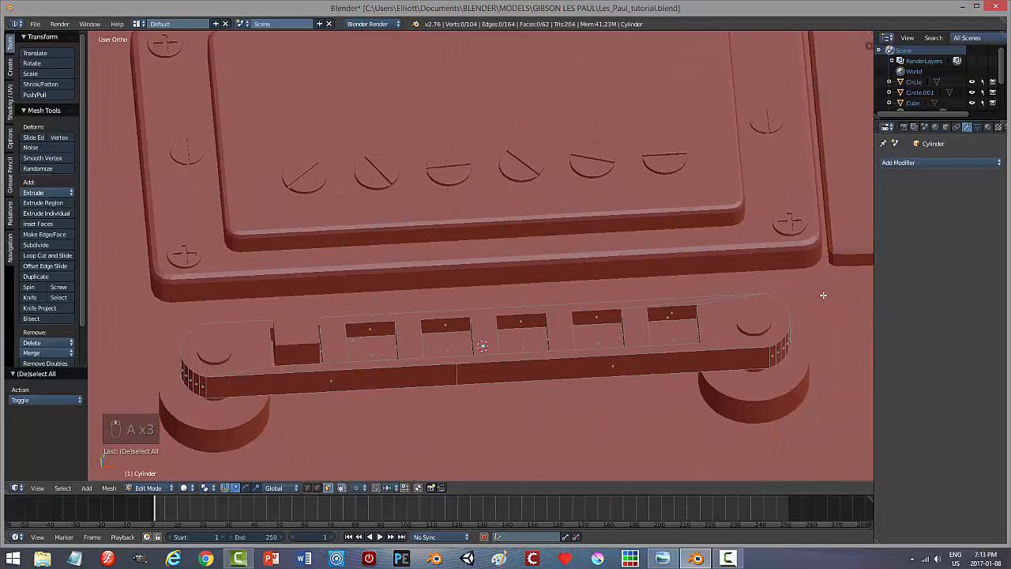
key(ctrl+Tab)
click(663, 378)
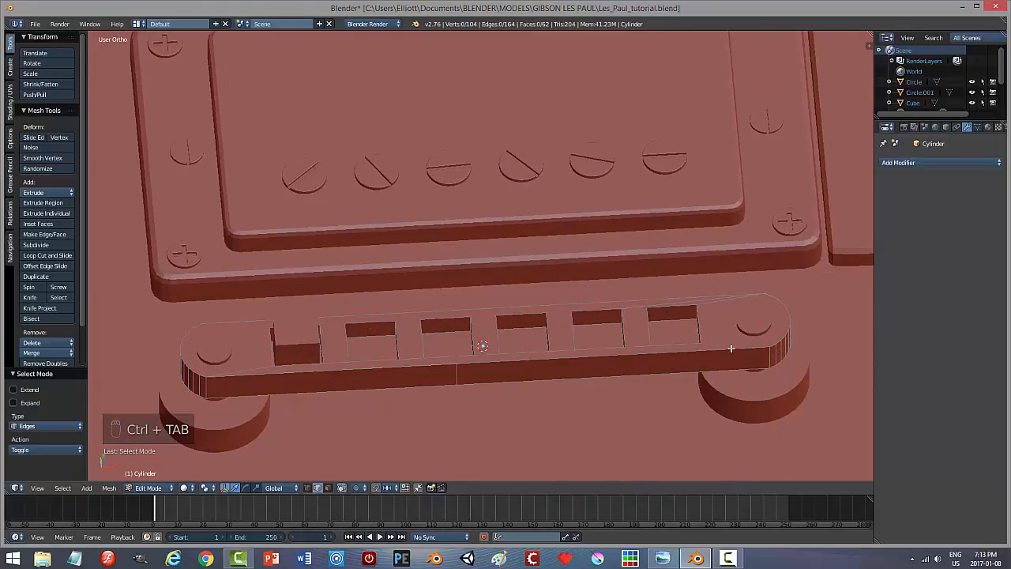
Bevel the outer top edges of the bridge bar by 0.022 with 2 segments, and return to Object Mode.
alt+right_click(731, 348)
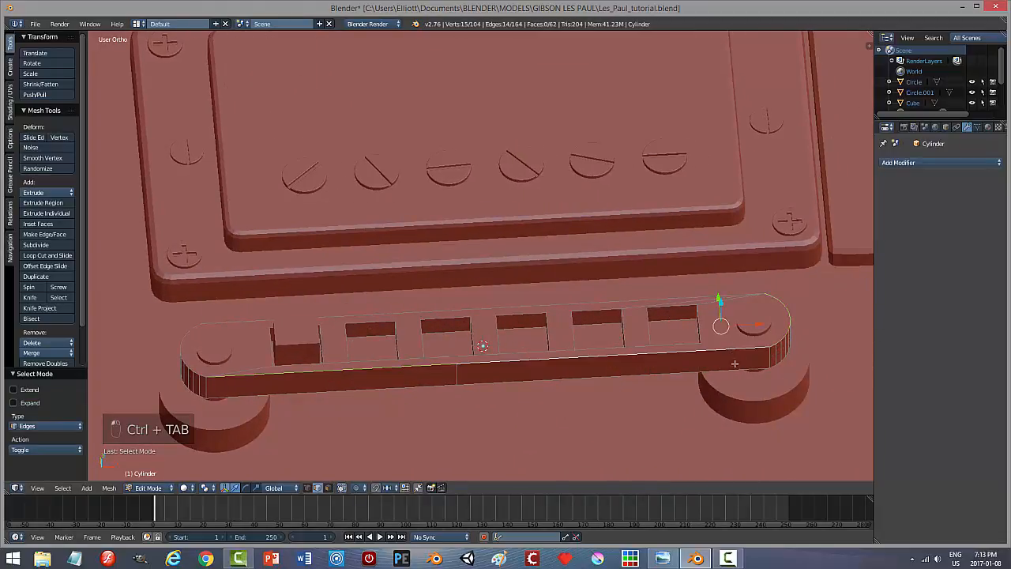
alt+shift+right_click(201, 376)
middle_drag(458, 377, 429, 425)
shift+middle_drag(292, 395, 488, 416)
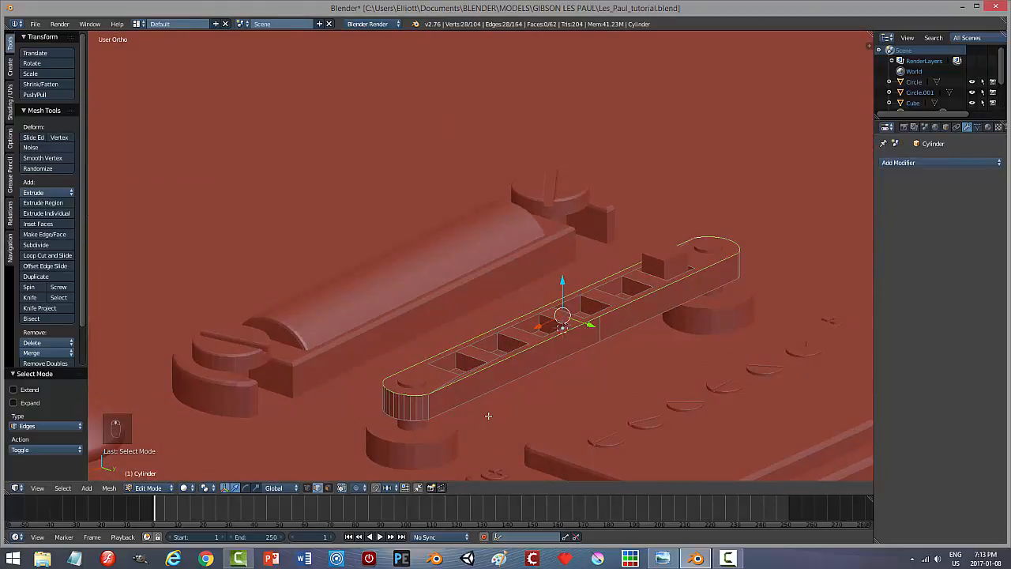
key(ctrl+b)
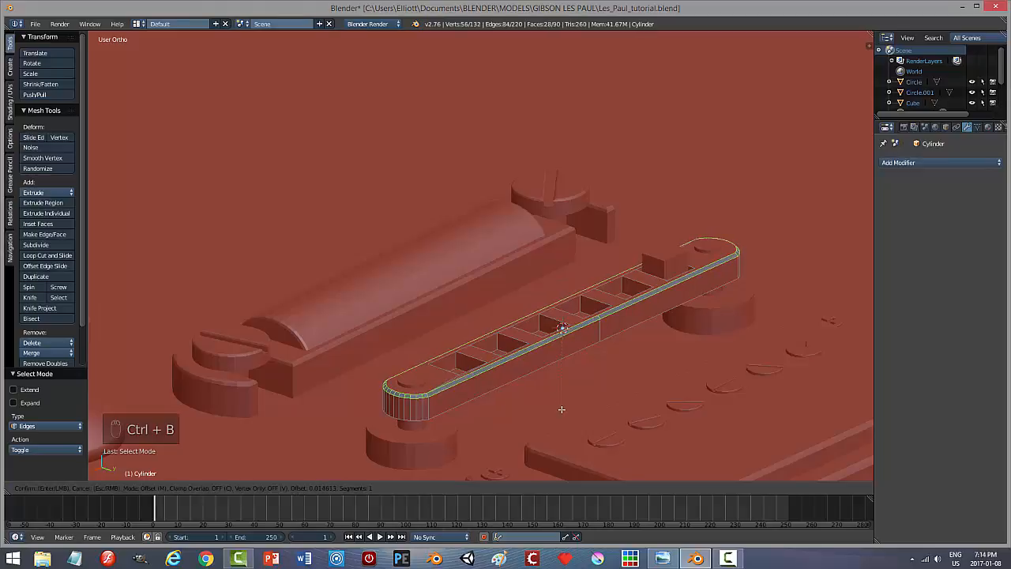
scroll(561, 409, up, 1)
click(560, 409)
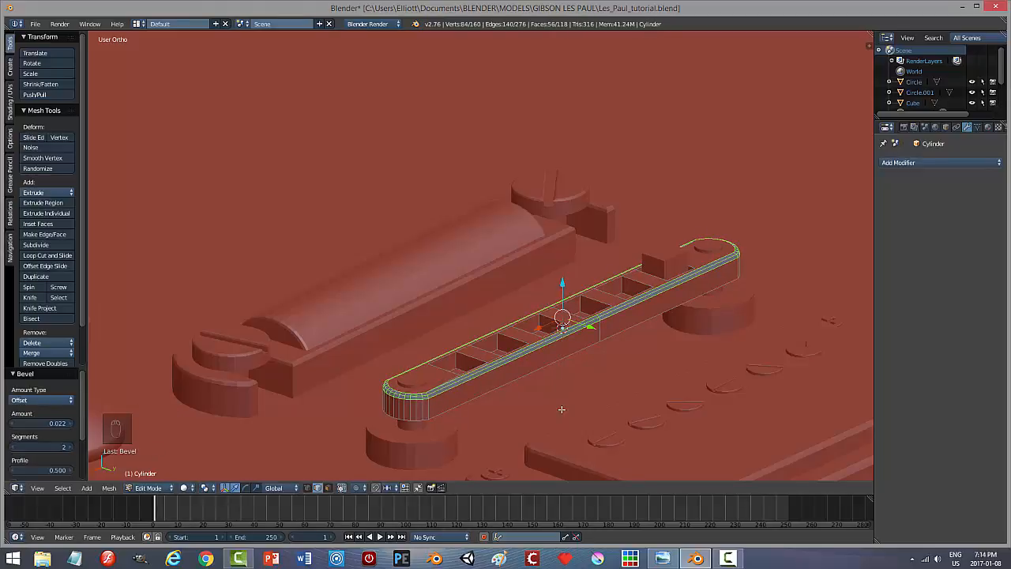
key(a)
key(Tab)
click(507, 410)
Try smooth shading on the bridge bar, and set it back to flat shading.
middle_drag(569, 405, 615, 387)
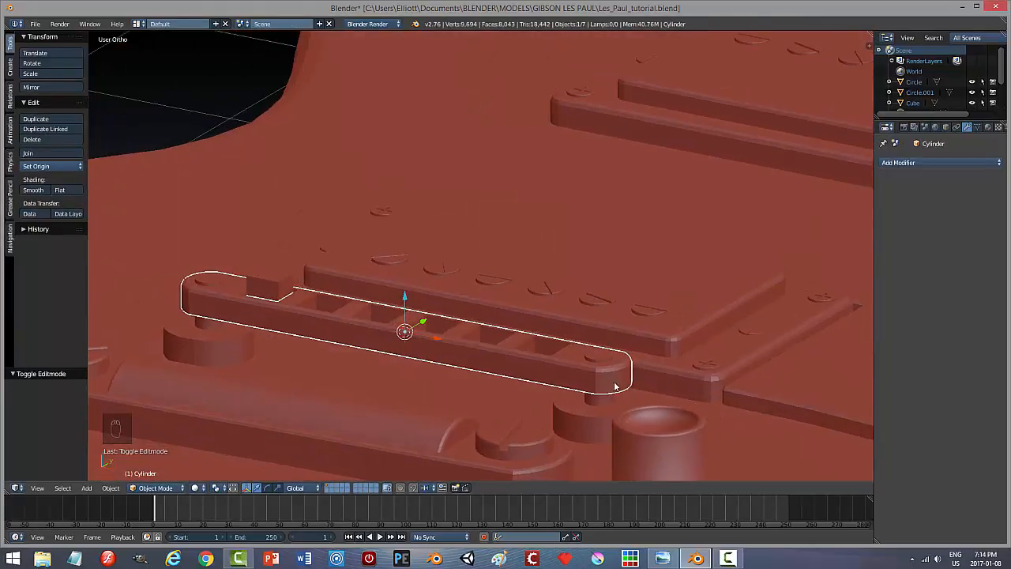
scroll(603, 386, down, 6)
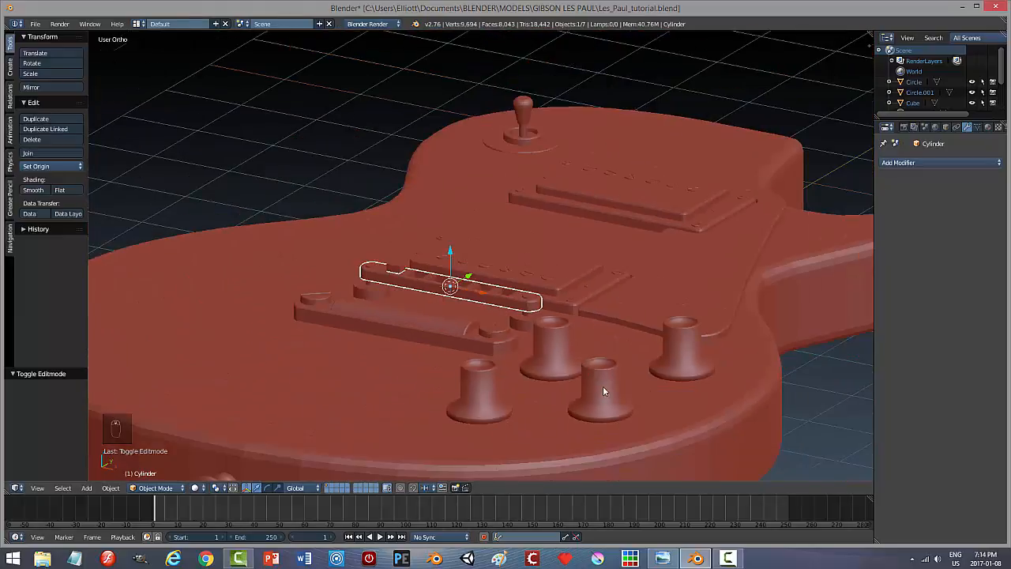
scroll(603, 385, up, 6)
click(40, 190)
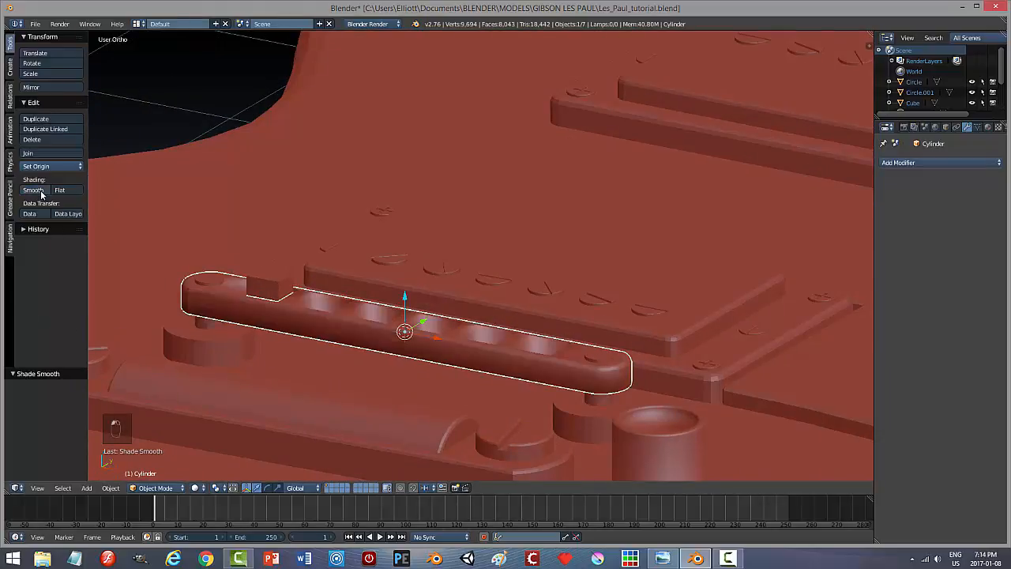
click(60, 190)
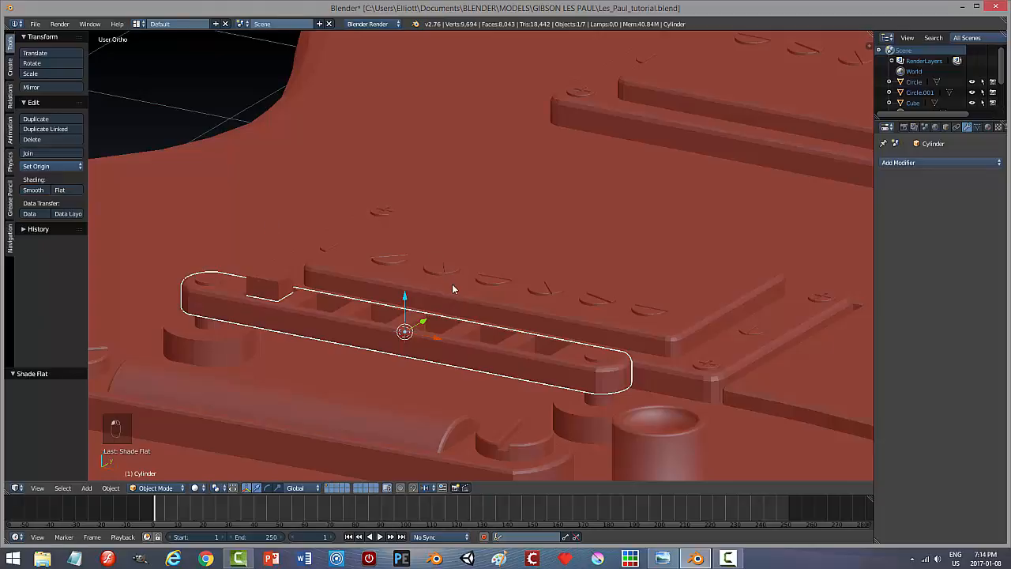
Bevel the top rim of the post at the bridge bar's end near the knobs by about 0.038 with 2 segments.
right_click(599, 359)
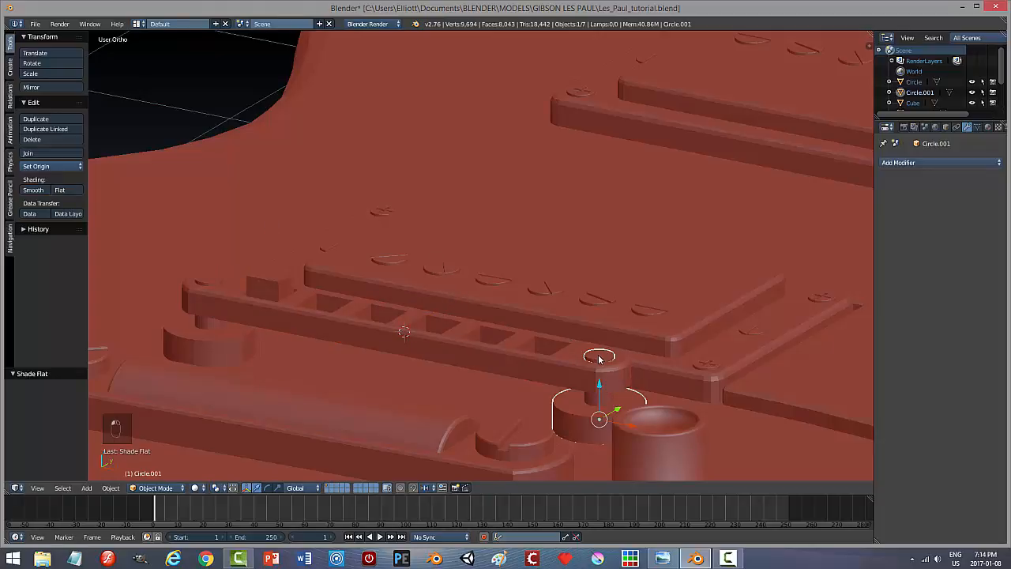
key(Tab)
click(684, 362)
scroll(664, 378, up, 2)
shift+middle_drag(664, 378, 455, 283)
right_click(433, 267)
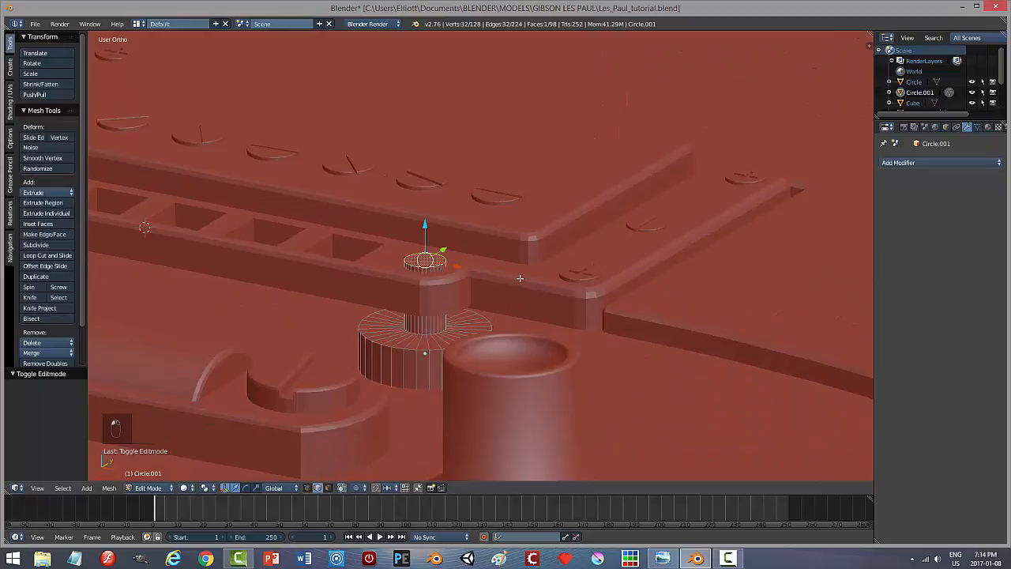
key(ctrl+b)
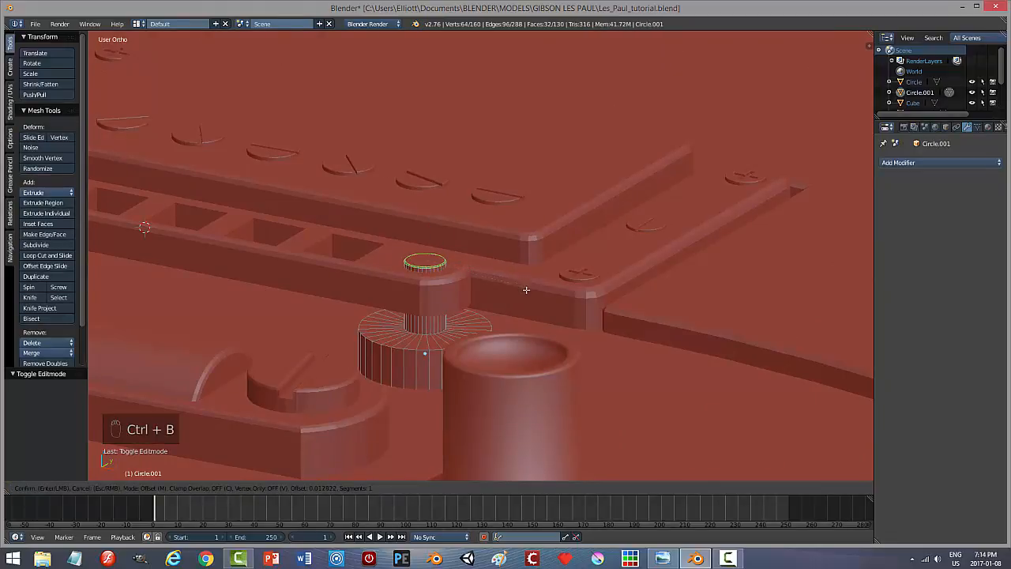
scroll(529, 298, up, 1)
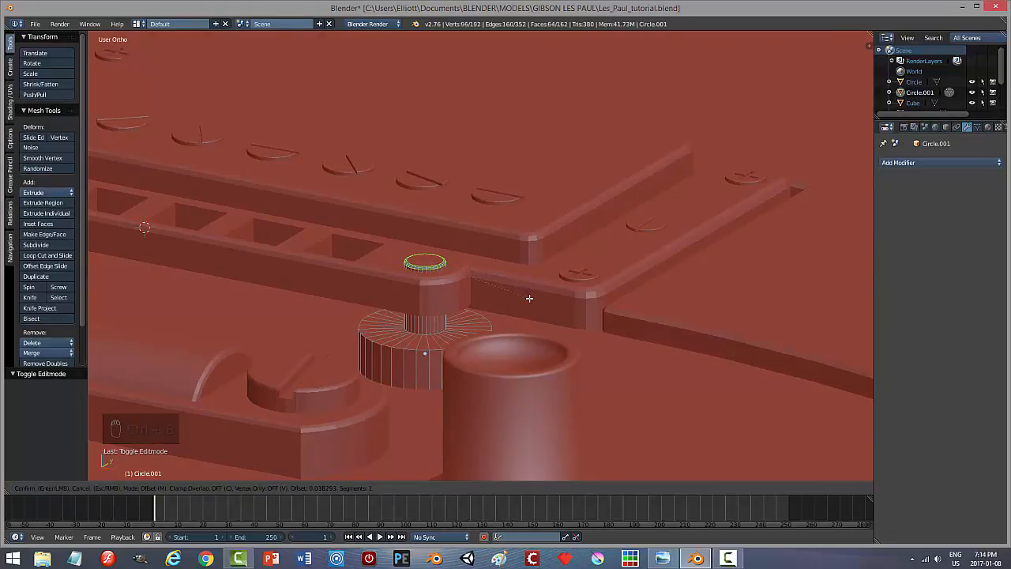
click(529, 298)
key(a)
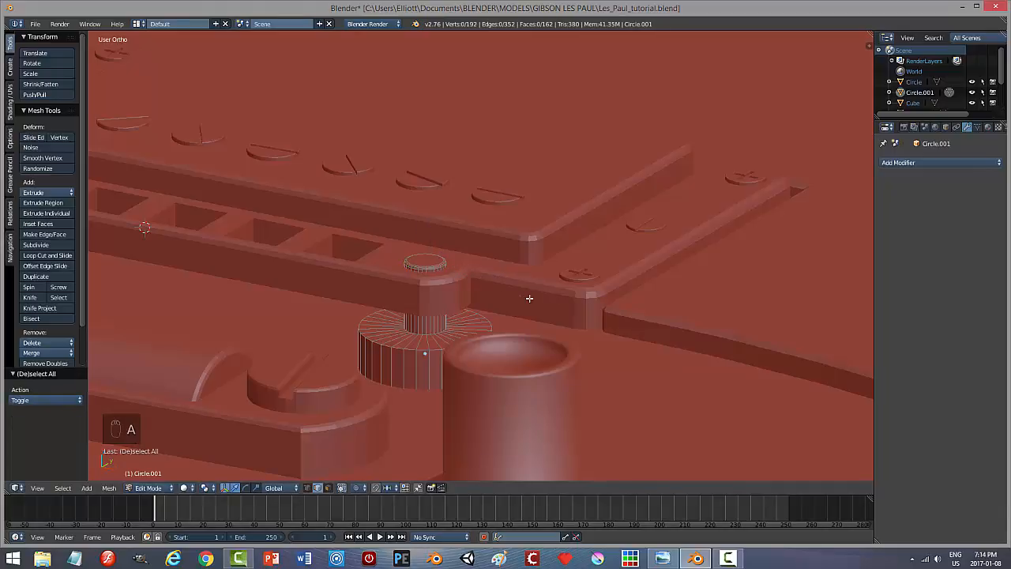
Bevel the upper rim of the same post's wide base by about 0.05 with 2 segments, and return to Object Mode.
alt+right_click(427, 351)
middle_drag(491, 341, 550, 342)
key(ctrl+b)
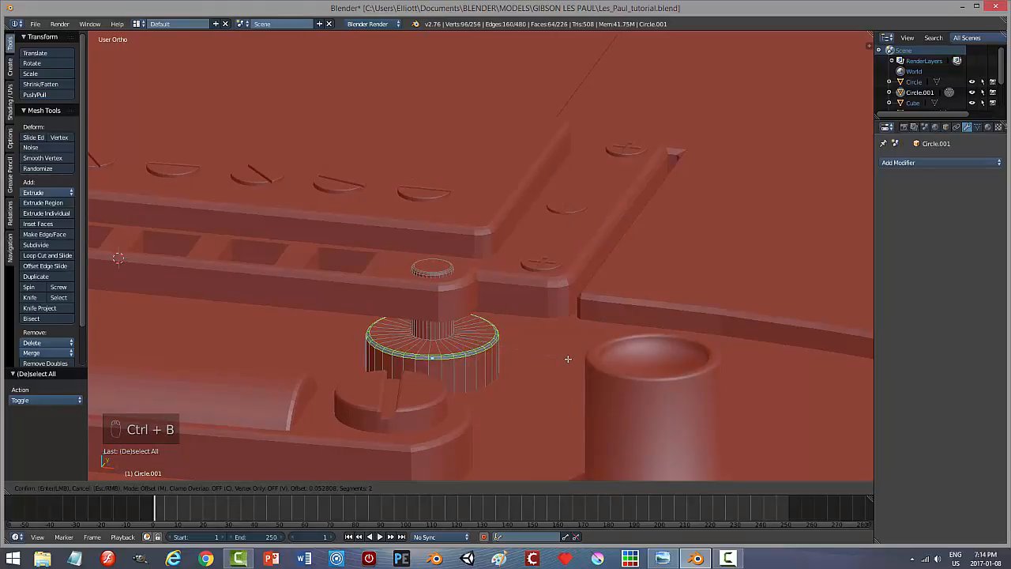
click(564, 355)
key(a)
key(Tab)
click(450, 345)
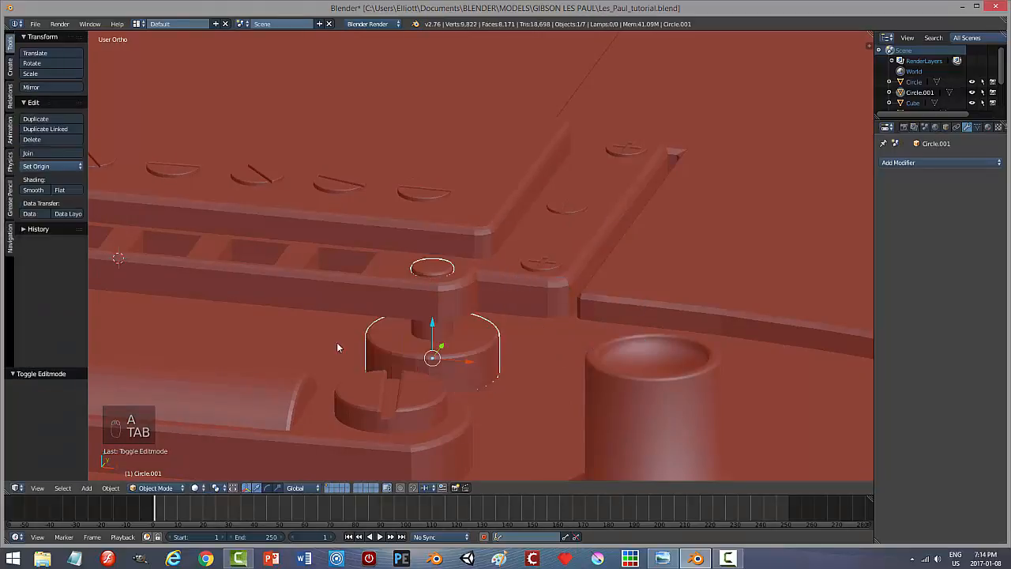
Bevel the top rim of the post at the bridge bar's opposite end, beside the saddle block, by 0.037 with 2 segments.
middle_drag(146, 319, 554, 372)
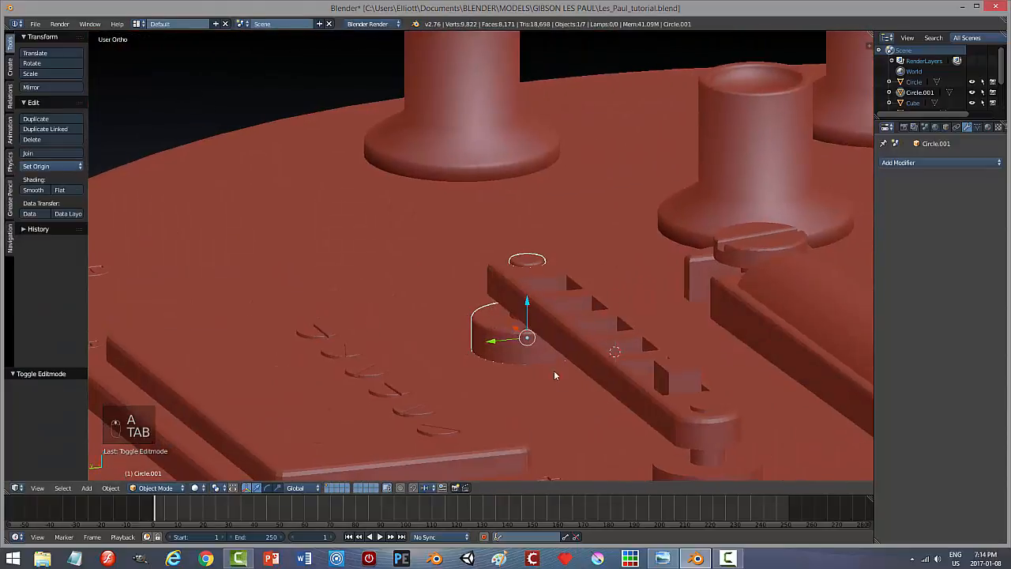
right_click(714, 401)
shift+middle_drag(725, 403, 550, 261)
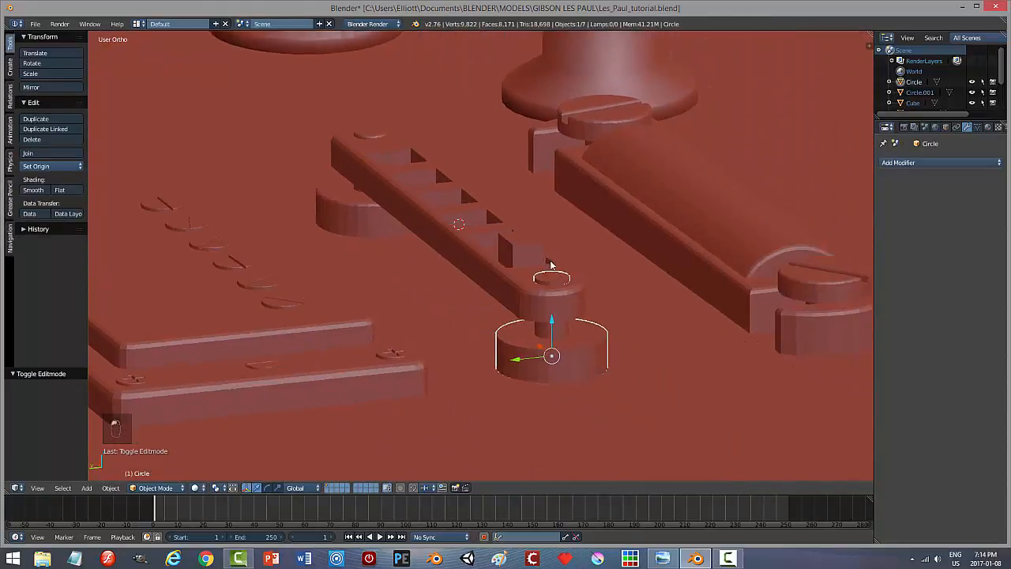
key(Tab)
click(671, 302)
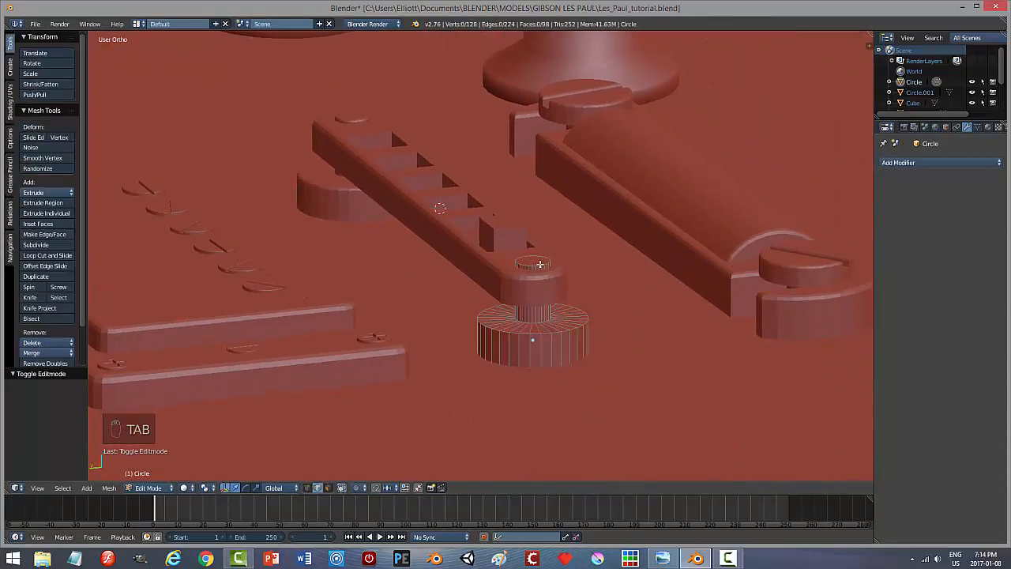
right_click(539, 264)
key(ctrl+b)
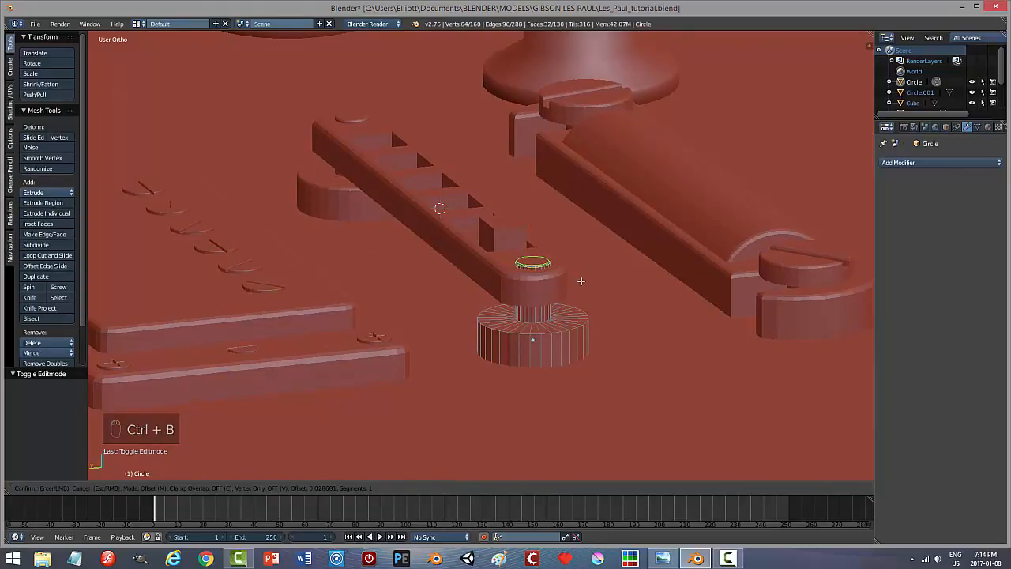
scroll(581, 282, up, 1)
click(580, 285)
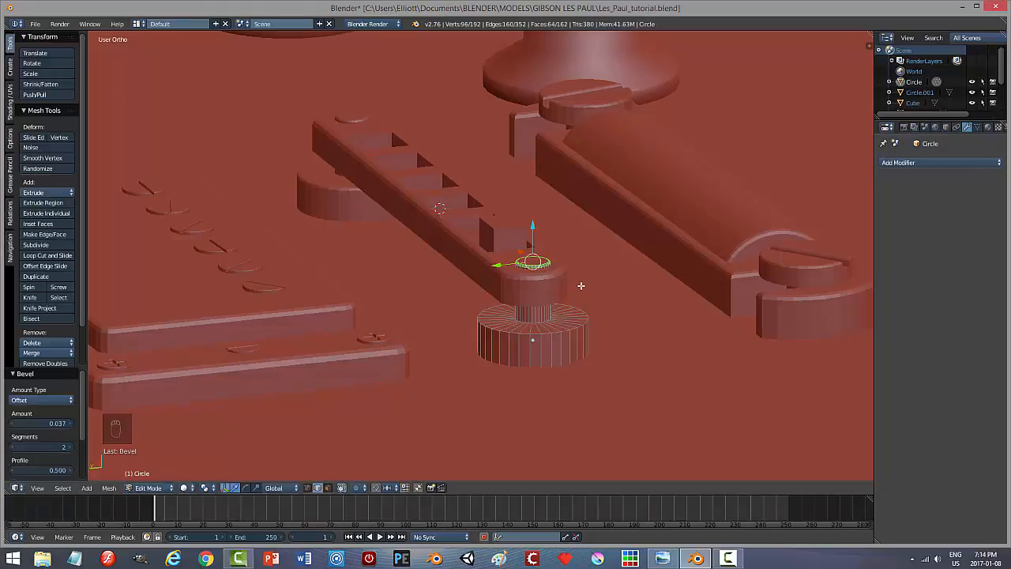
Bevel the upper rim of that post's wide base by about 0.085 with 2 segments, return to Object Mode and deselect it.
key(a)
alt+right_click(561, 331)
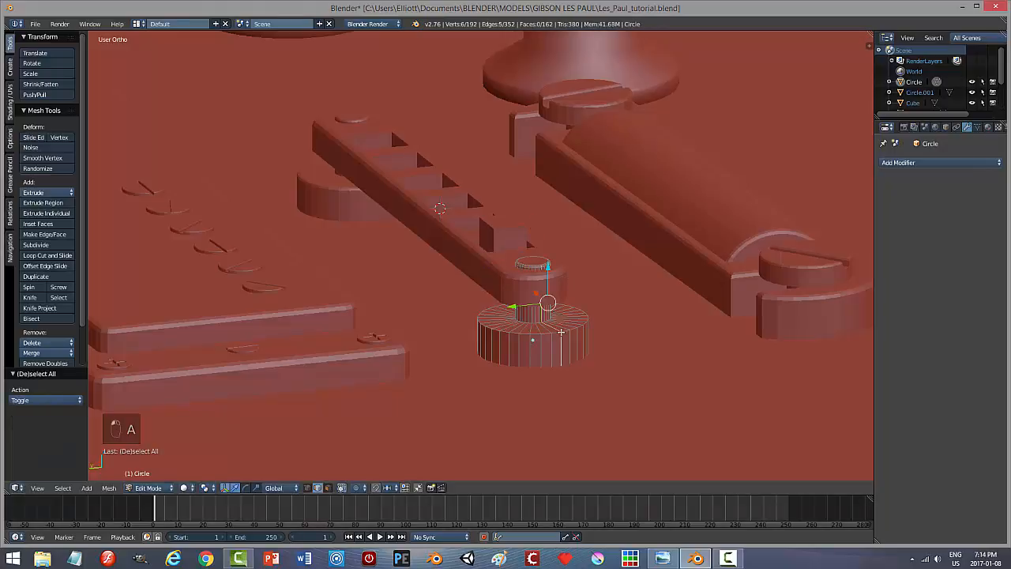
alt+right_click(590, 328)
key(ctrl+b)
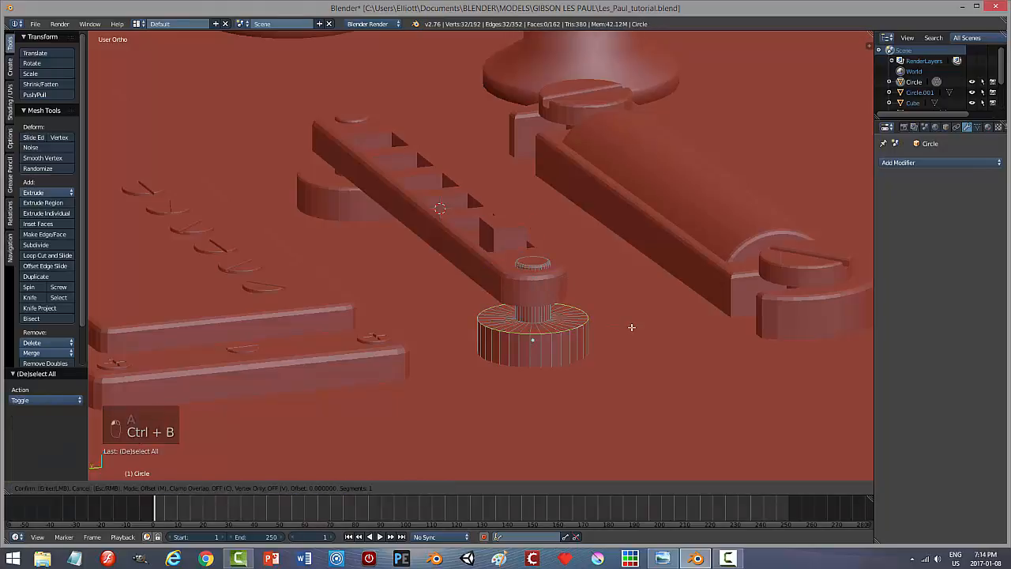
scroll(651, 357, up, 1)
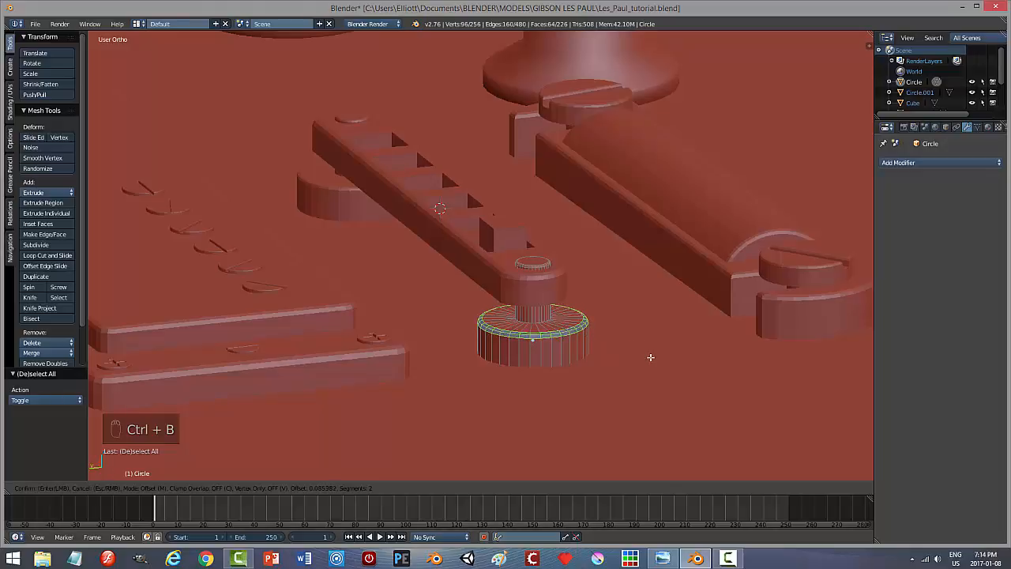
click(650, 357)
key(a)
key(Tab)
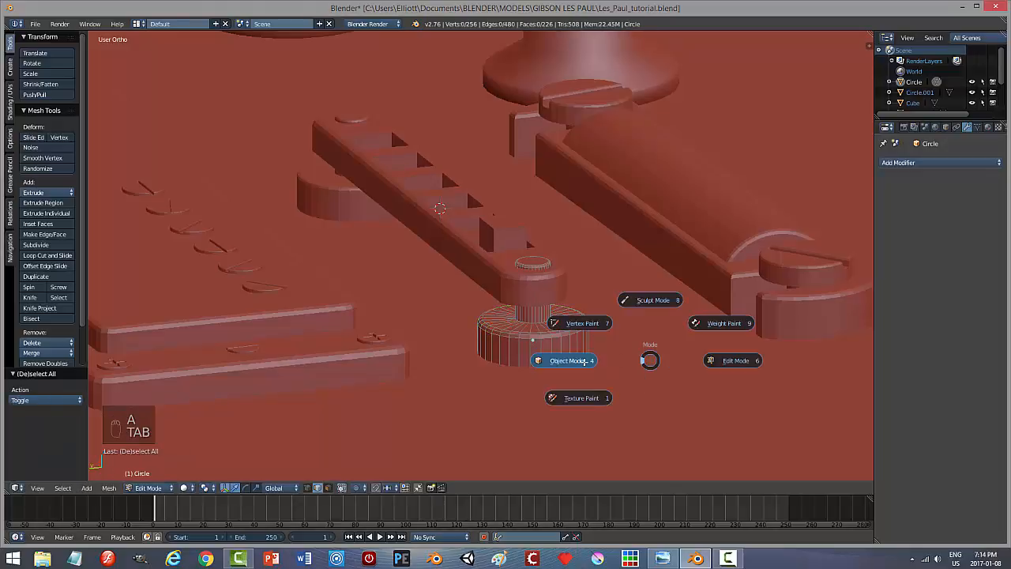
middle_drag(664, 330, 610, 350)
key(a)
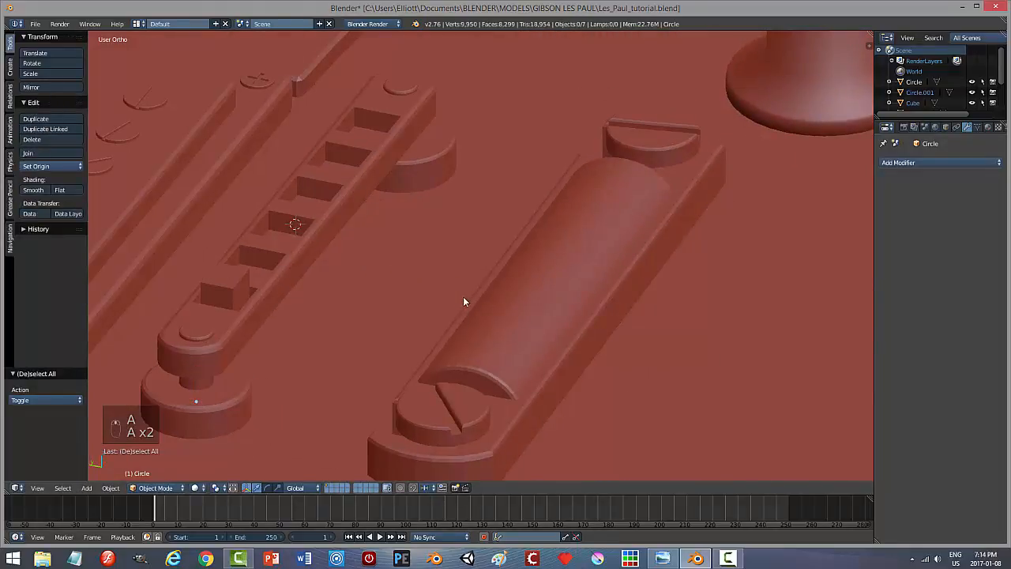
Bevel the top edge loops of all six slots in the bridge bar by 0.013 with 2 segments, and return to Object Mode.
middle_drag(463, 296, 474, 271)
key(KP_7)
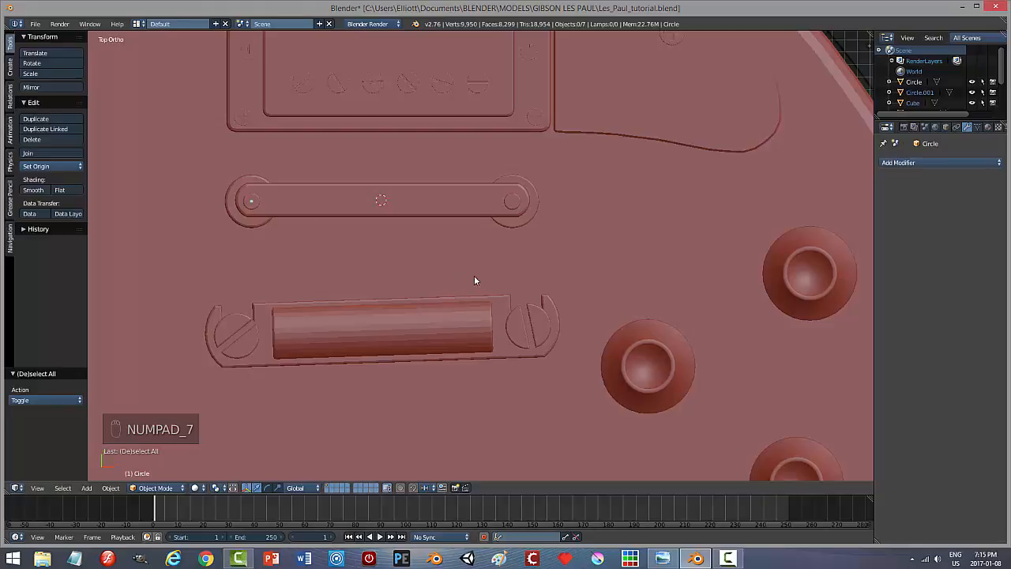
middle_drag(485, 278, 454, 225)
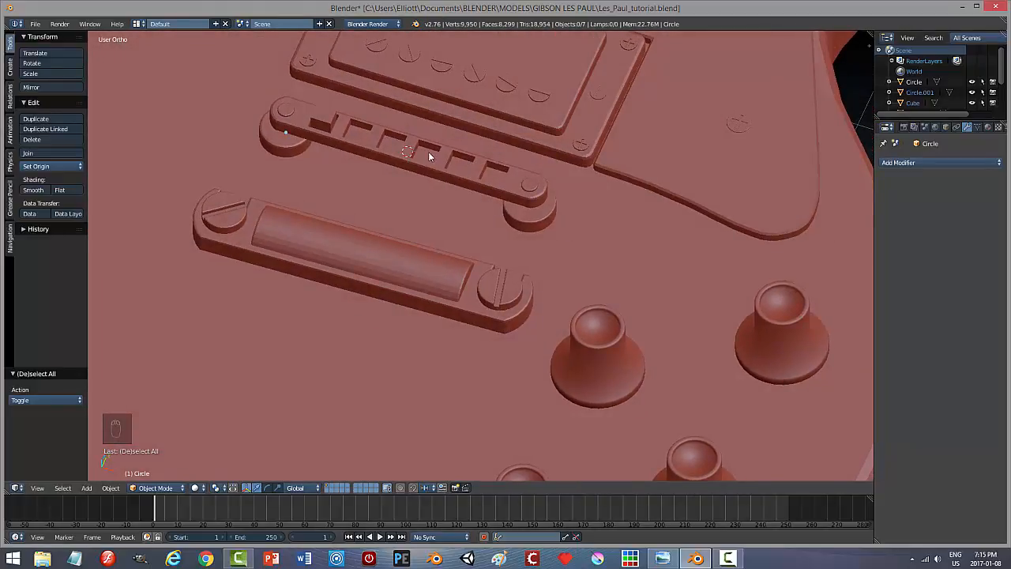
right_click(474, 172)
key(Tab)
key(Tab)
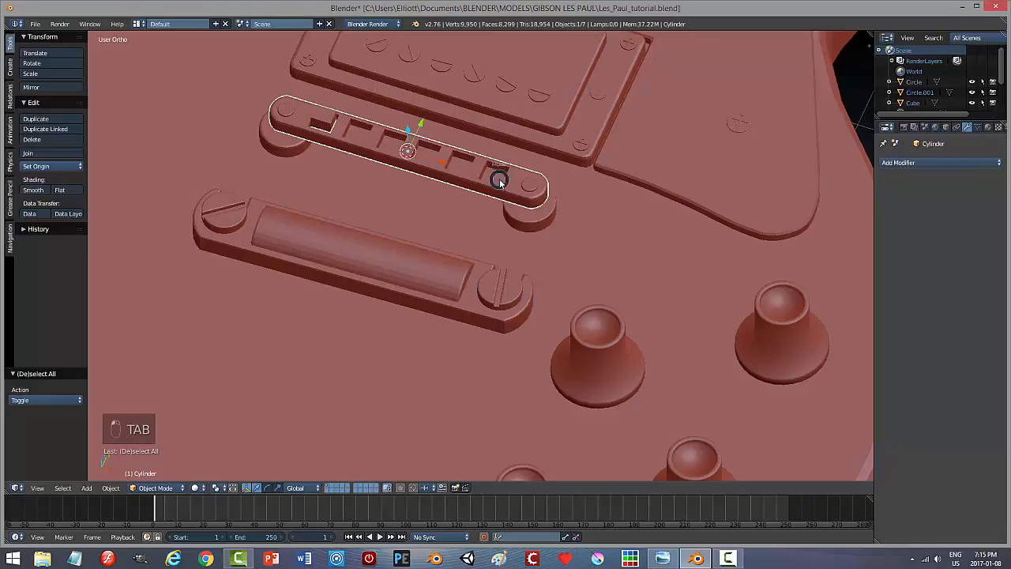
key(Tab)
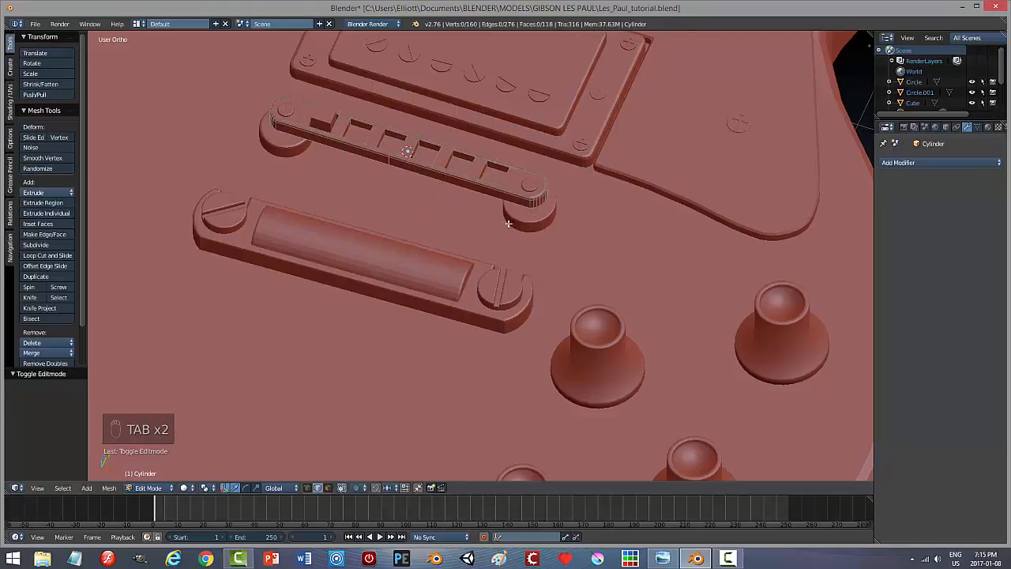
scroll(500, 226, up, 3)
middle_drag(515, 182, 481, 190)
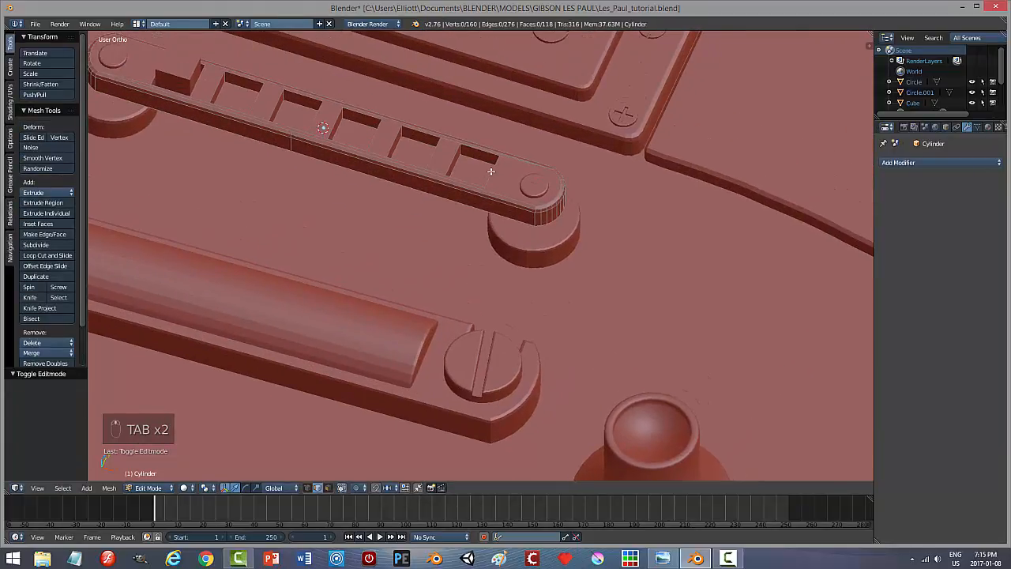
right_click(486, 170)
alt+shift+right_click(452, 156)
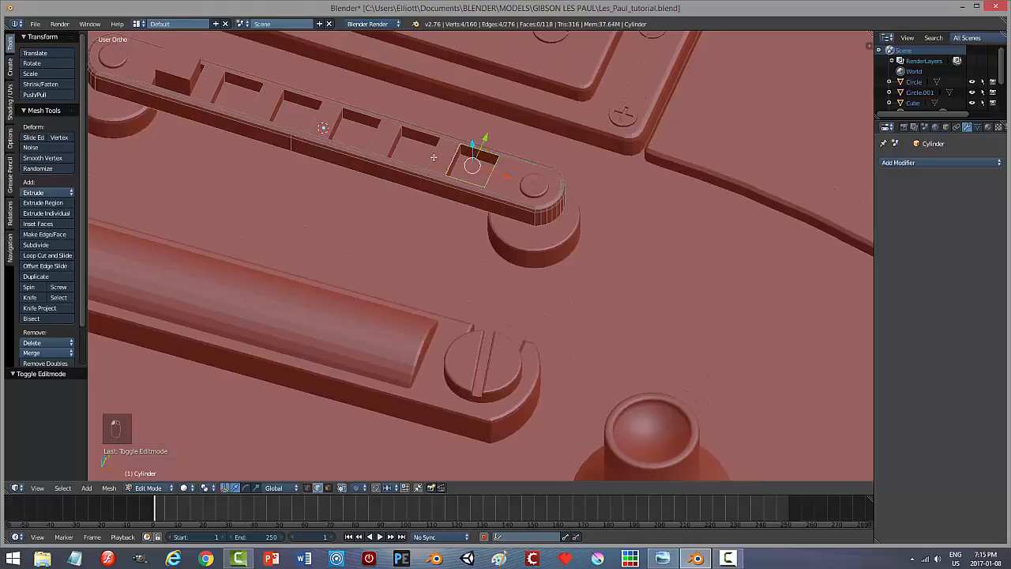
alt+shift+right_click(434, 153)
alt+shift+right_click(364, 135)
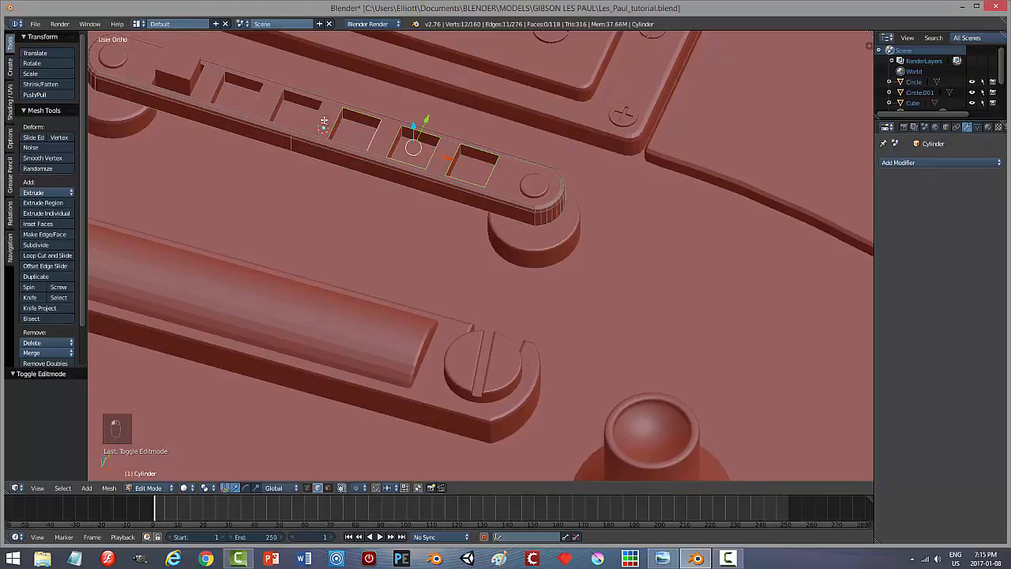
alt+shift+right_click(317, 113)
alt+shift+right_click(255, 102)
alt+shift+middle_drag(254, 196, 254, 201)
alt+shift+middle_drag(360, 265, 456, 292)
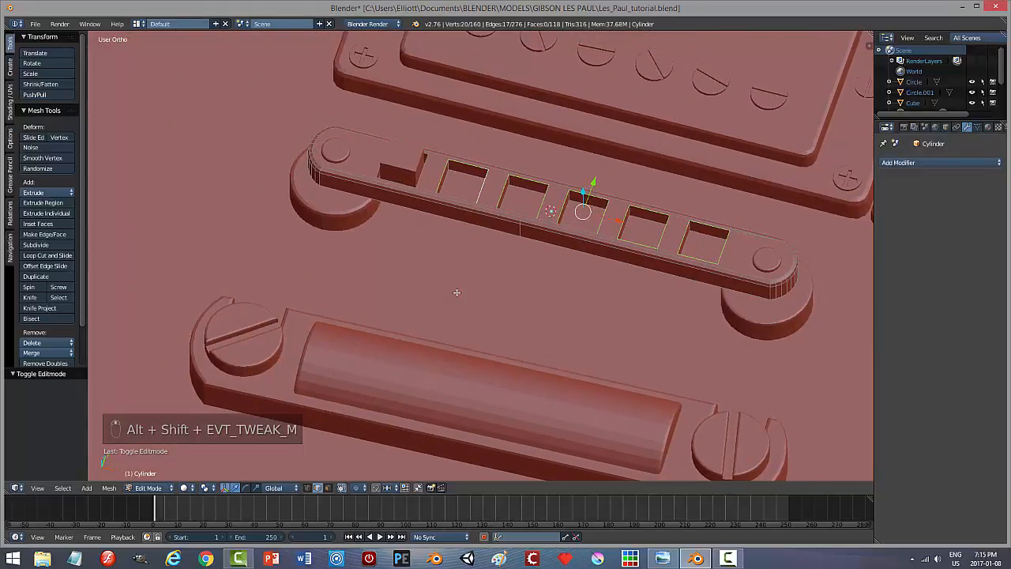
alt+shift+right_click(425, 161)
middle_drag(681, 310, 534, 301)
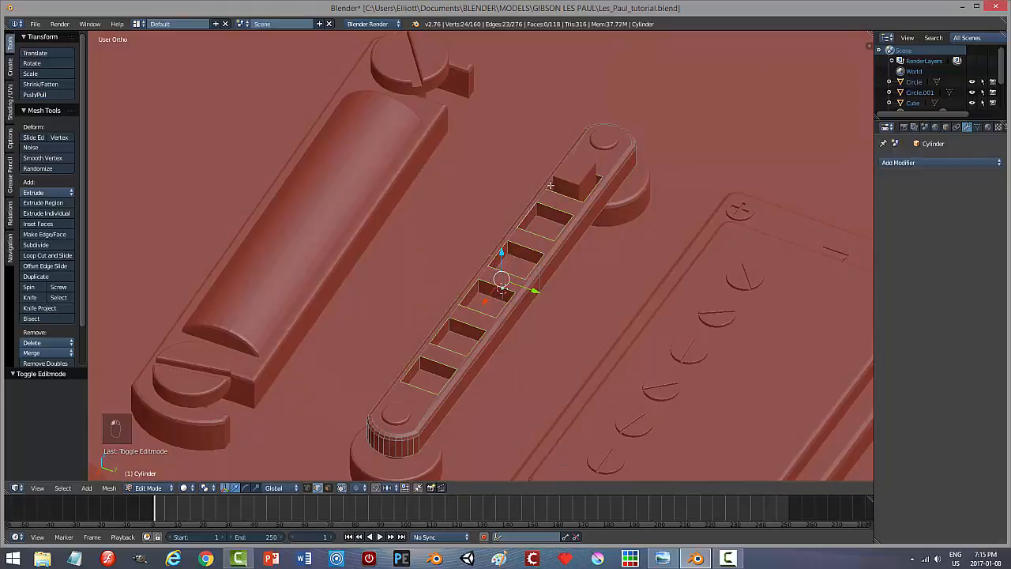
middle_drag(615, 273, 587, 275)
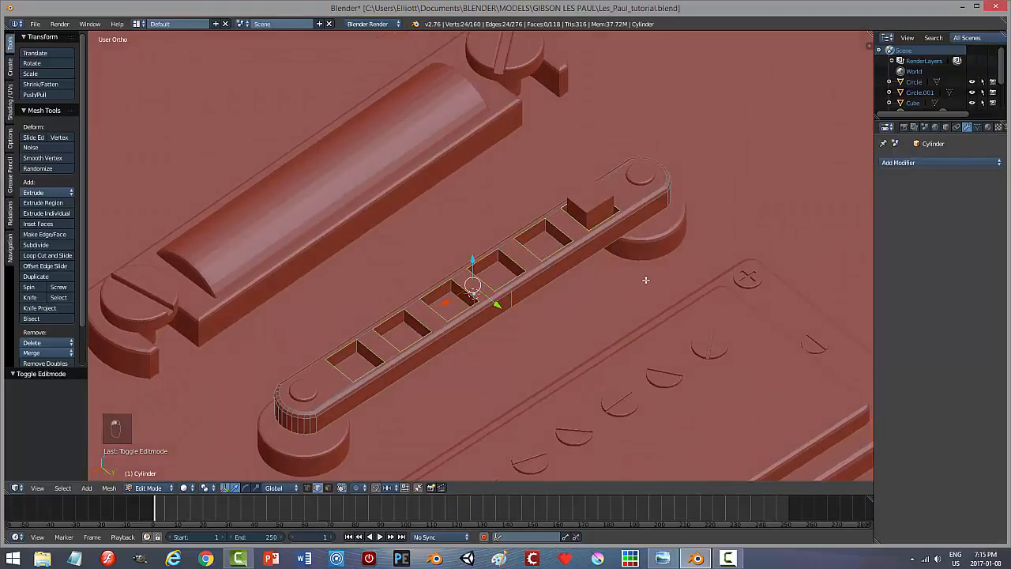
key(ctrl+b)
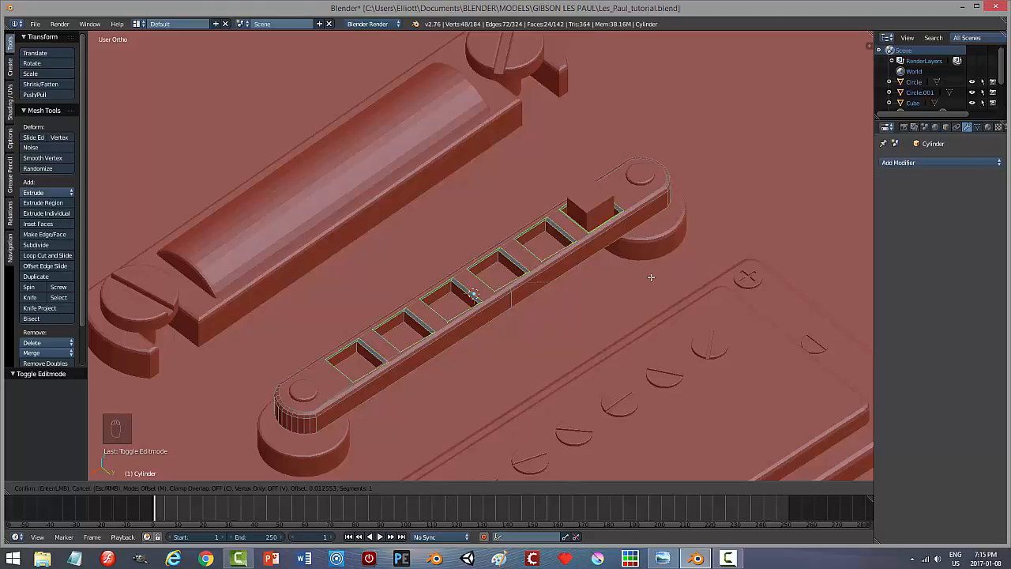
scroll(651, 277, up, 1)
click(651, 277)
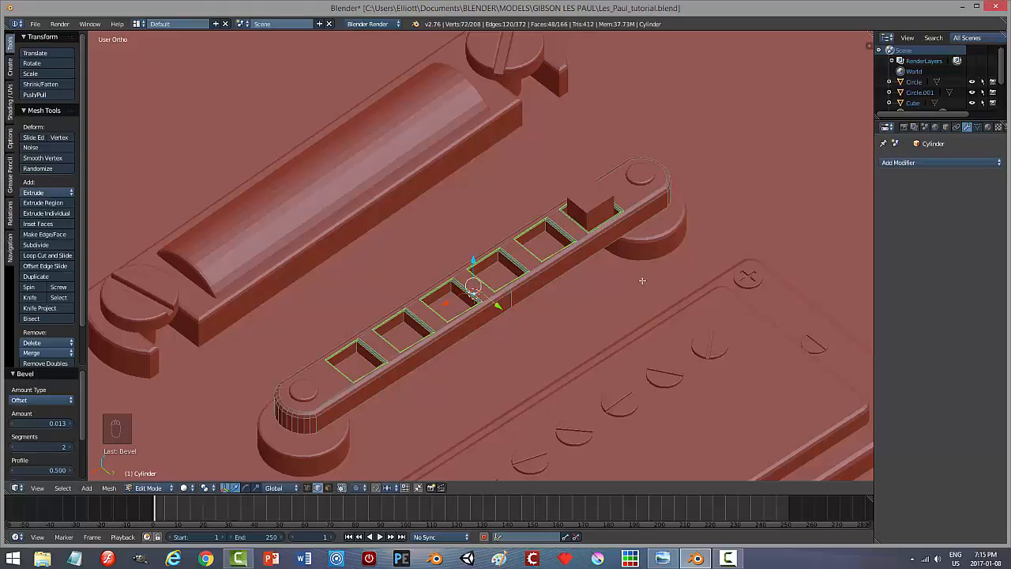
middle_drag(642, 281, 792, 266)
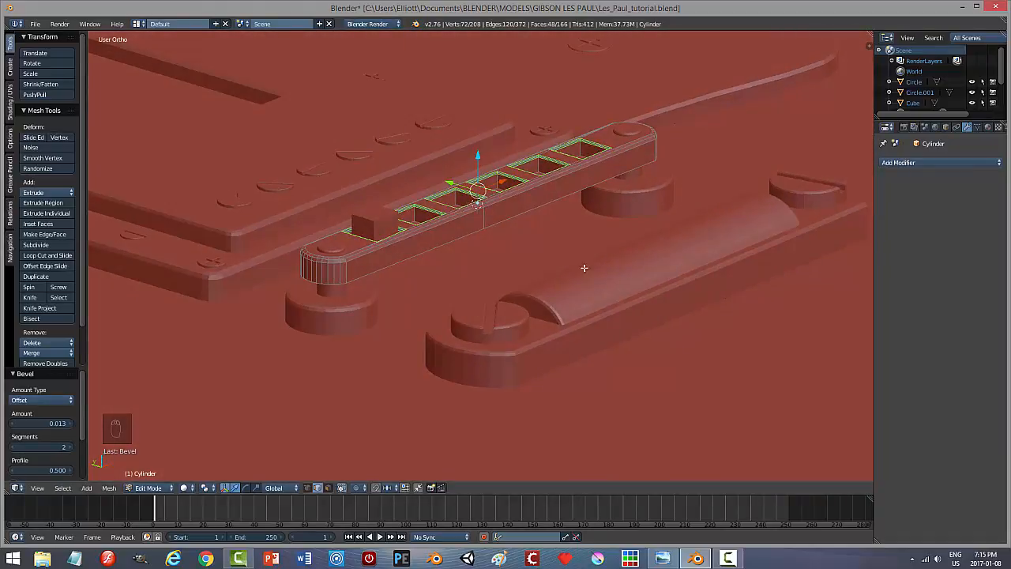
scroll(584, 268, up, 5)
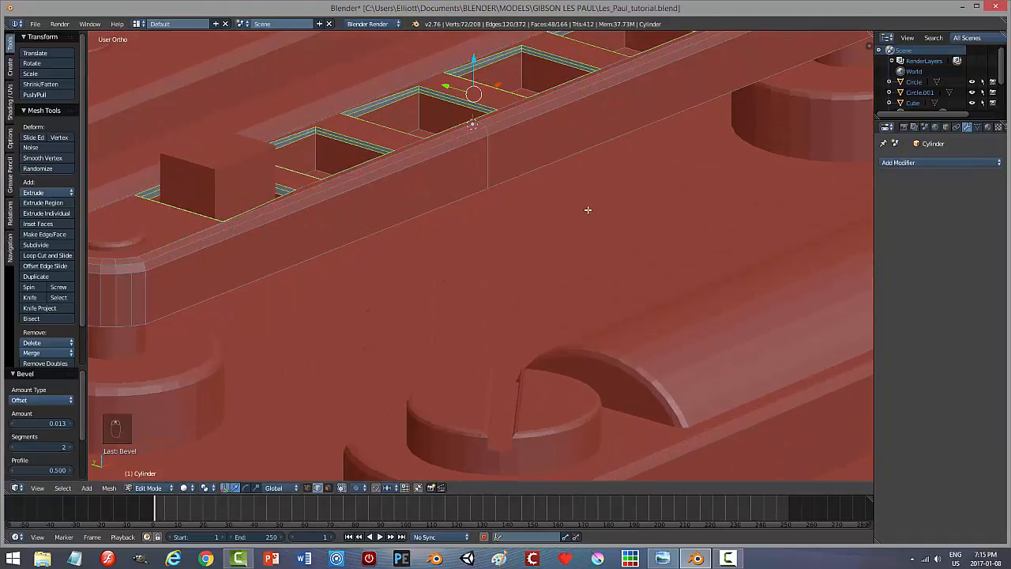
mouse_move(588, 209)
middle_down()
mouse_move(582, 218)
mouse_move(465, 228)
mouse_move(518, 245)
mouse_move(636, 215)
mouse_move(609, 224)
mouse_move(591, 214)
middle_up()
key(a)
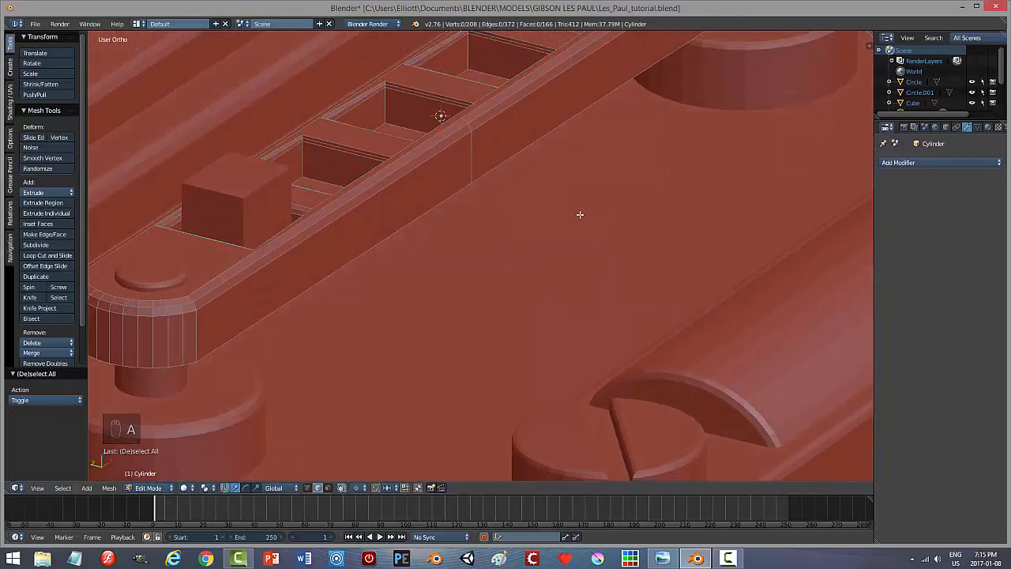
key(Tab)
Inspect the bevelled slots and the bridge within the whole guitar body, deselect the bar, and save the file.
middle_drag(564, 227, 421, 297)
scroll(374, 205, up, 3)
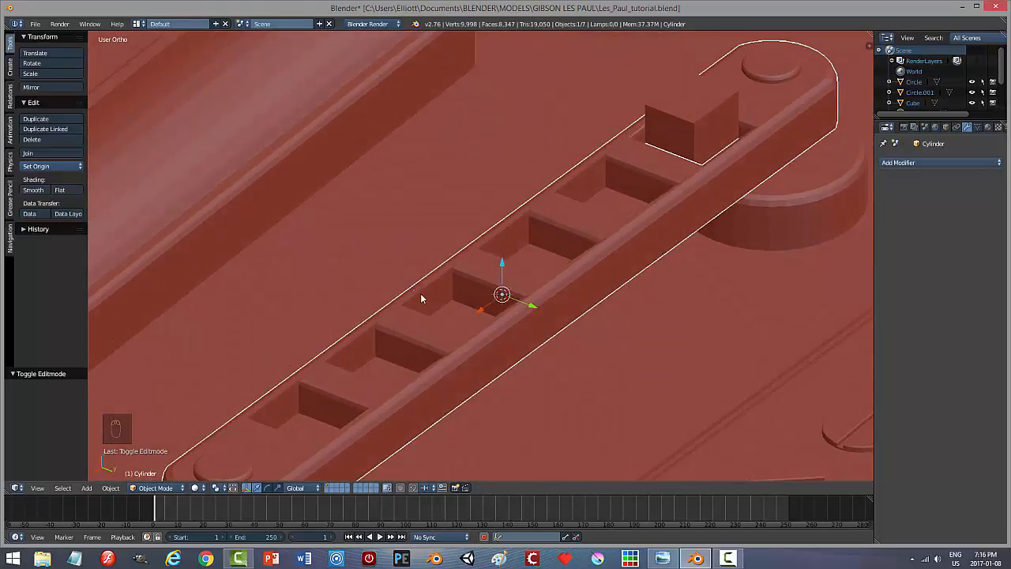
scroll(442, 285, down, 1)
scroll(440, 287, down, 3)
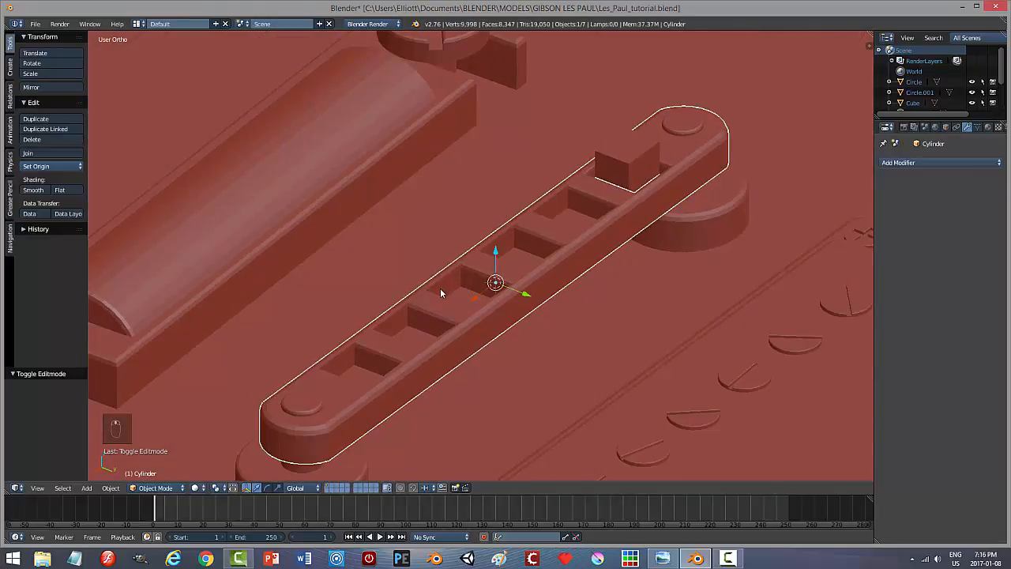
middle_drag(424, 282, 510, 289)
key(a)
scroll(568, 316, down, 8)
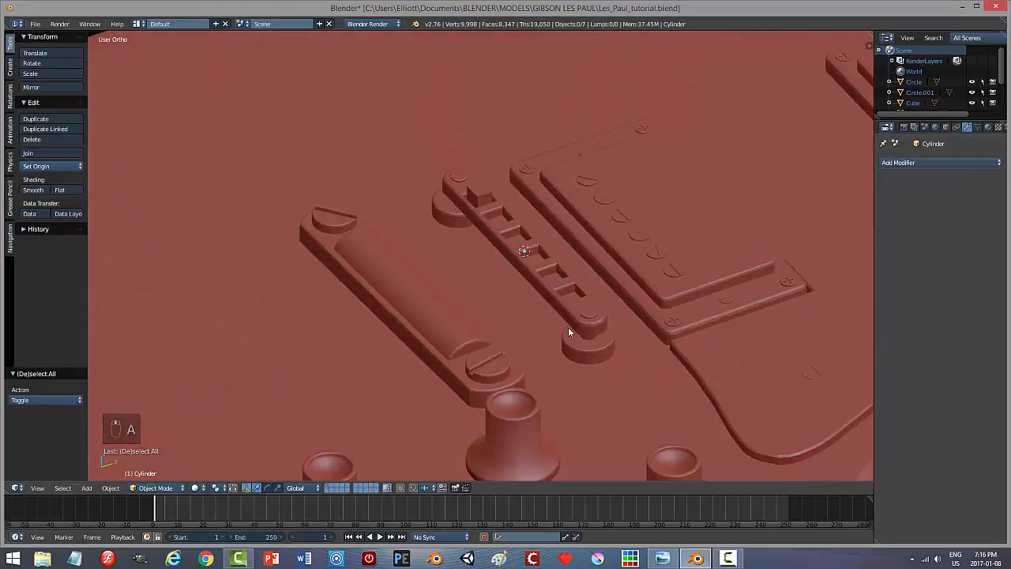
middle_drag(607, 328, 605, 334)
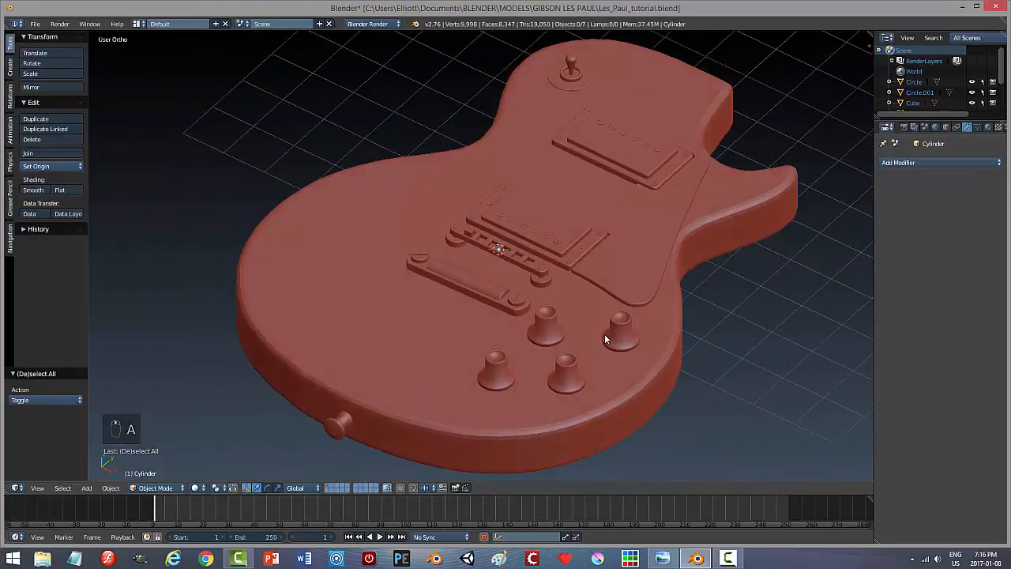
scroll(472, 273, up, 2)
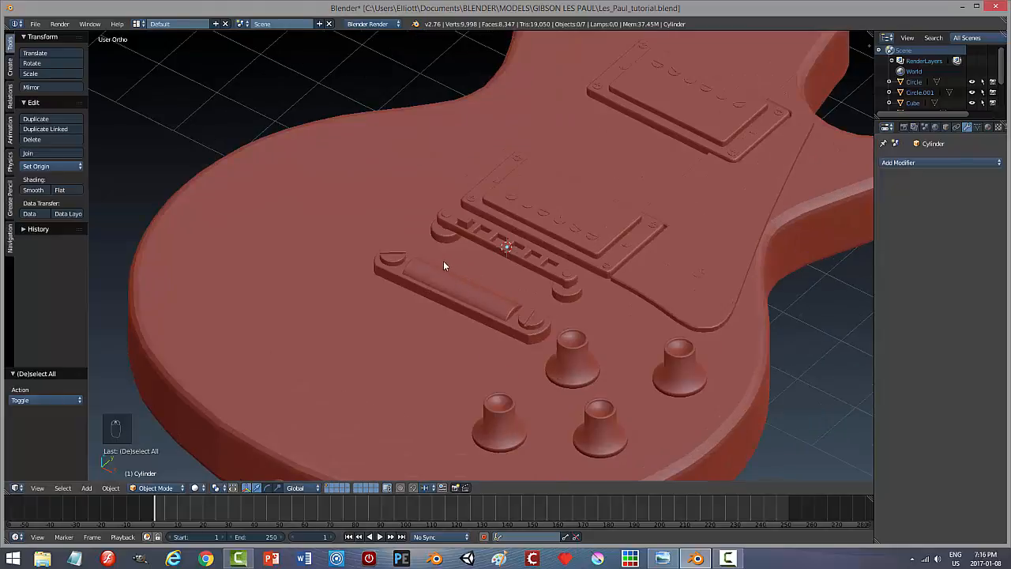
shift+middle_drag(444, 262, 613, 326)
scroll(594, 326, up, 1)
scroll(648, 334, down, 2)
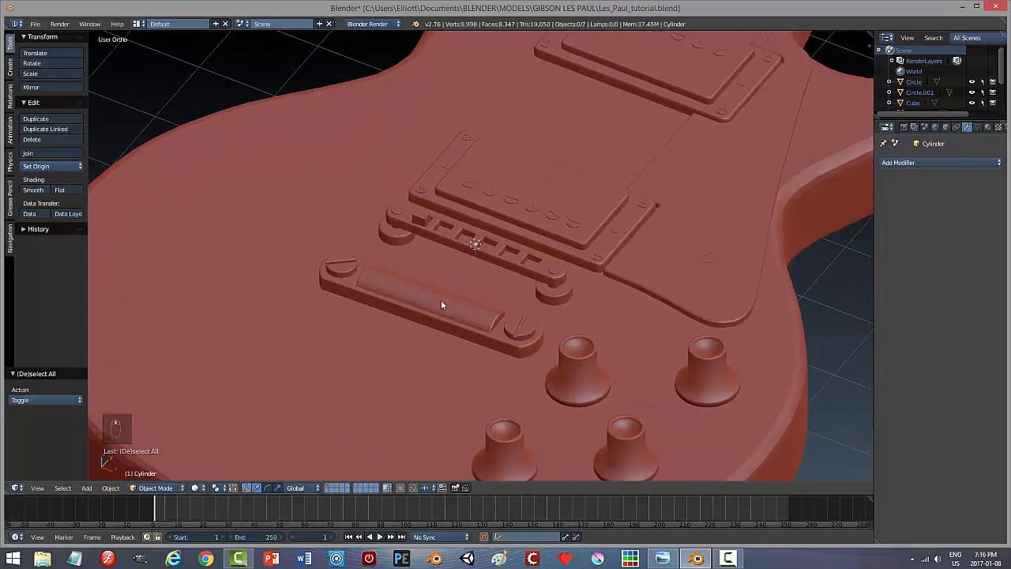
middle_drag(442, 301, 468, 301)
key(ctrl+s)
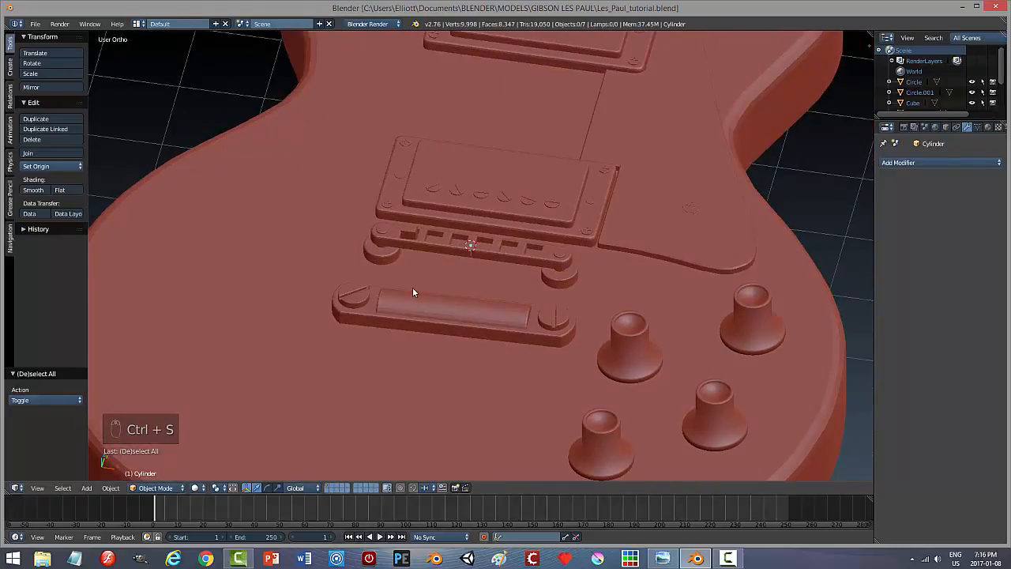
Narrow the saddle block in the bridge bar's end slot by scaling it to 0.508 along the Y axis.
right_click(398, 231)
middle_drag(395, 227, 463, 269)
key(KP_Decimal)
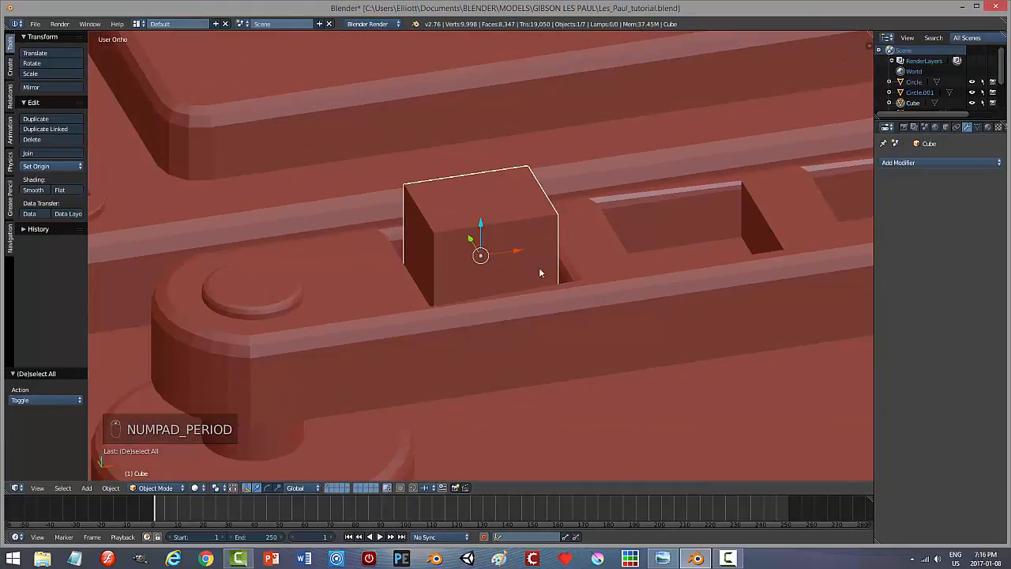
scroll(551, 274, down, 2)
middle_drag(562, 274, 431, 271)
key(s)
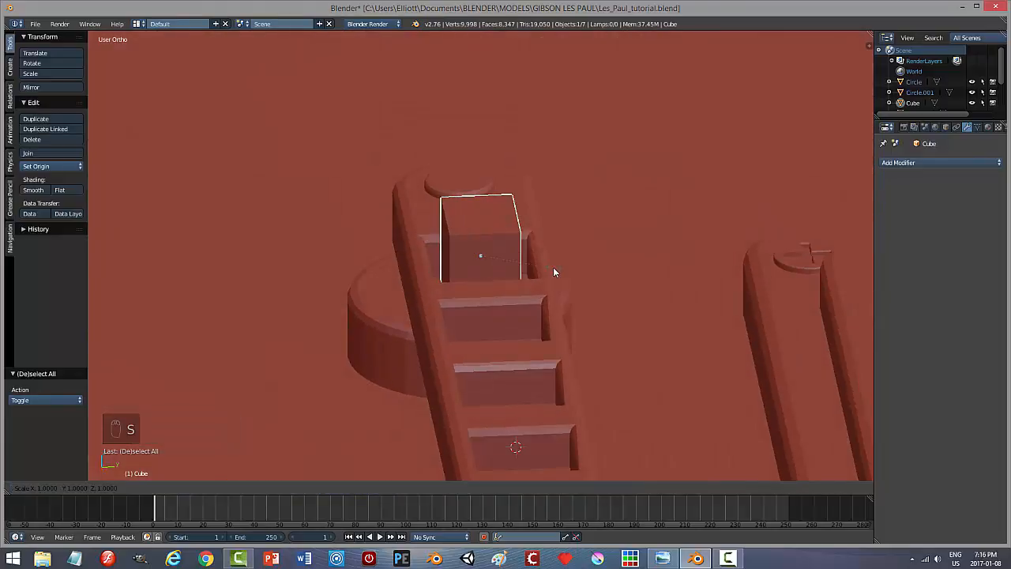
middle_click(552, 267)
click(518, 266)
middle_drag(518, 266, 483, 291)
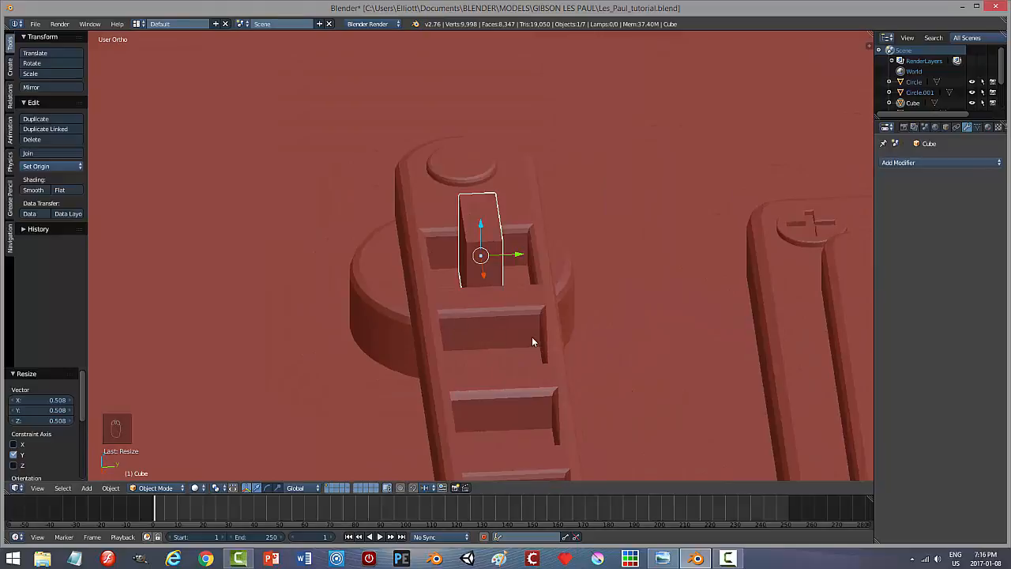
Add two evenly spaced loop cuts across the saddle block's length in Edit Mode, leaving them unslid, and deselect everything.
middle_drag(531, 341, 466, 218)
key(Tab)
key(ctrl+r)
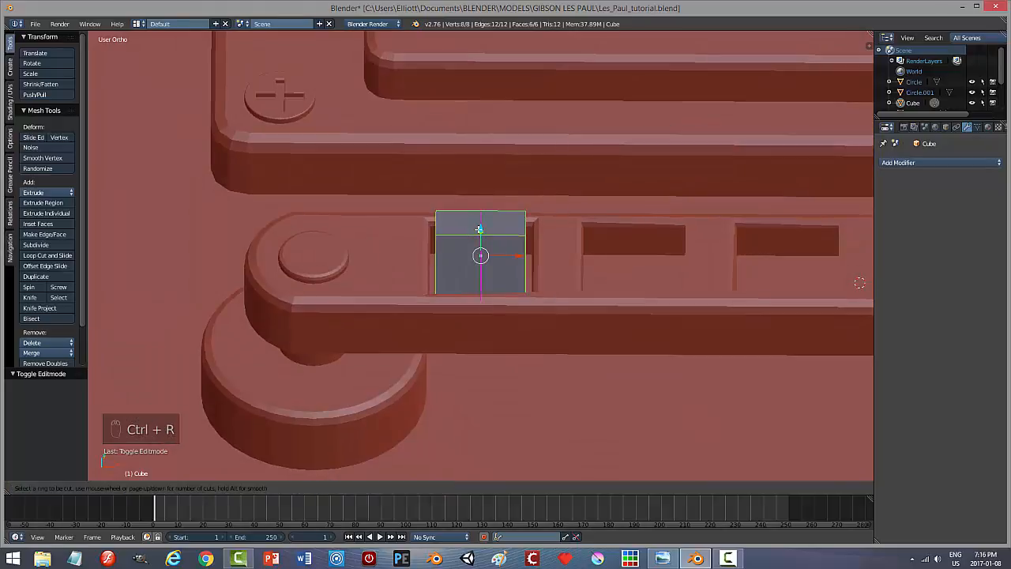
scroll(479, 229, up, 1)
click(478, 229)
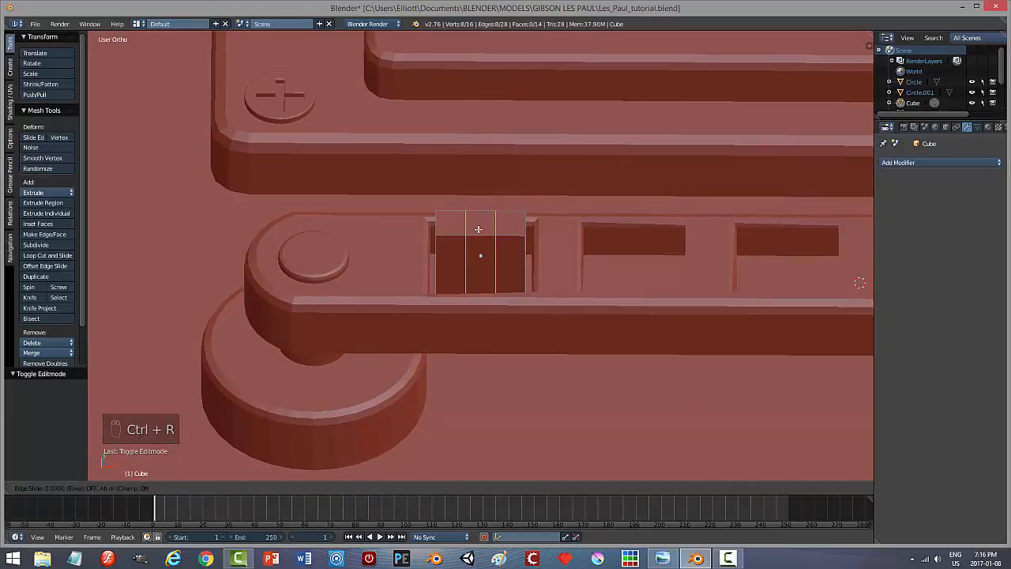
right_click(479, 228)
key(a)
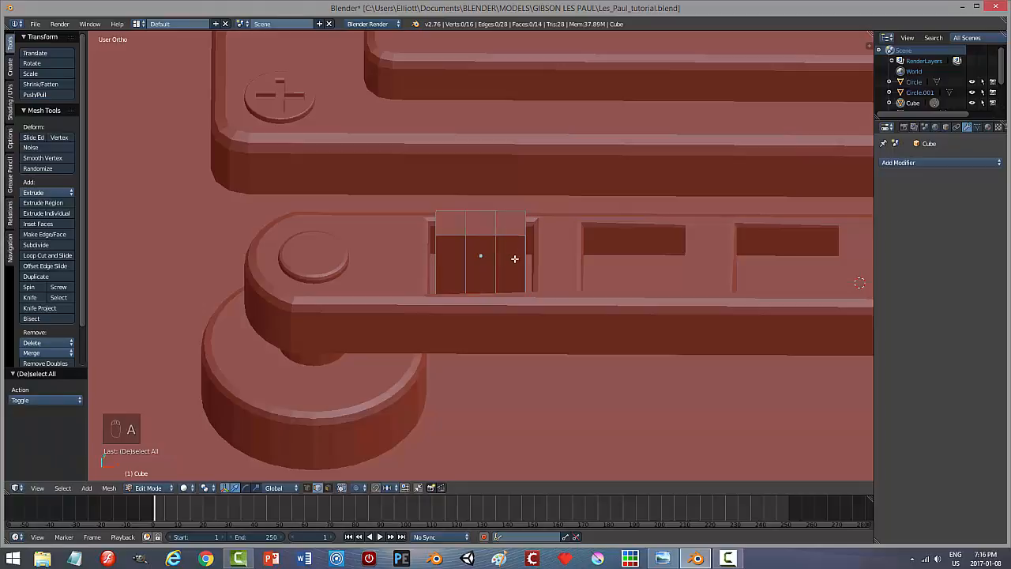
Lower the middle top face of the saddle block by 0.051 along the Z axis to form a notch.
middle_drag(515, 259, 502, 240)
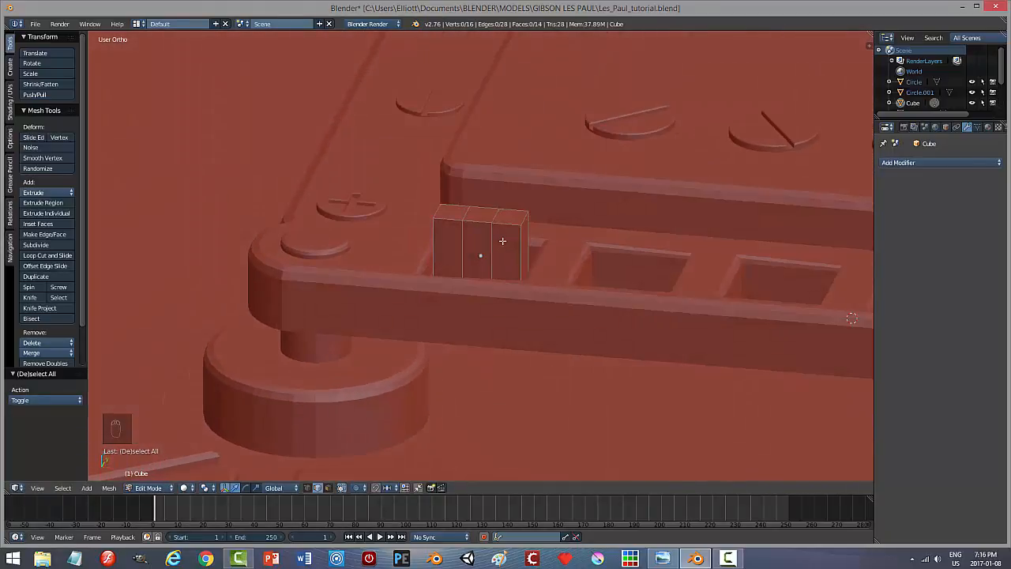
key(Tab)
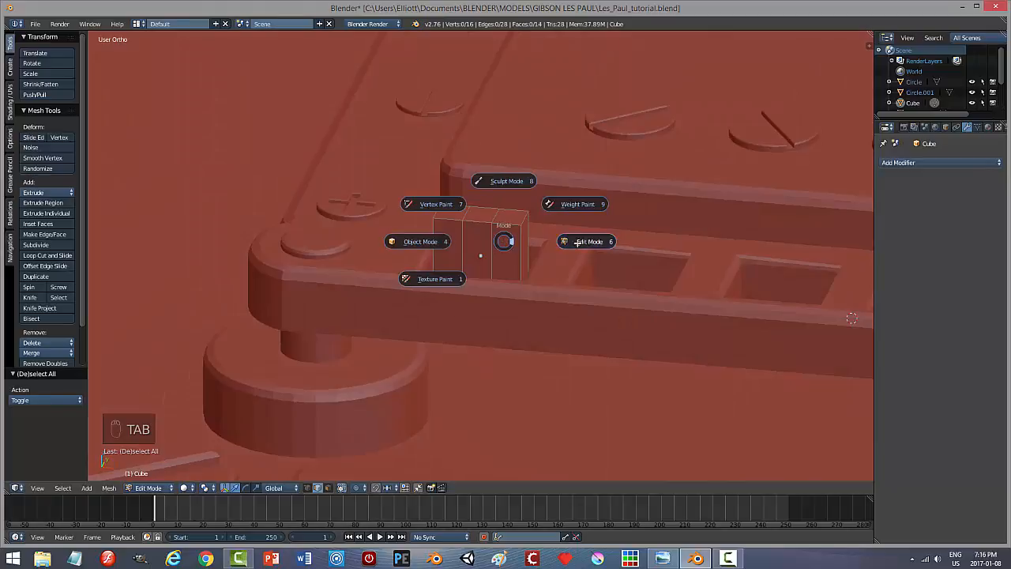
key(ctrl+Tab)
click(553, 255)
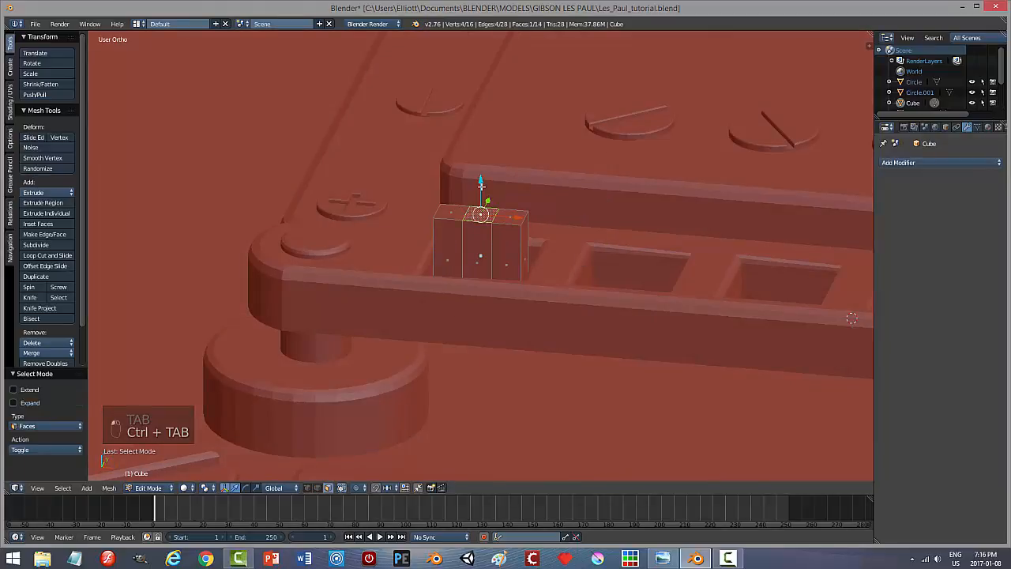
key(g)
key(z)
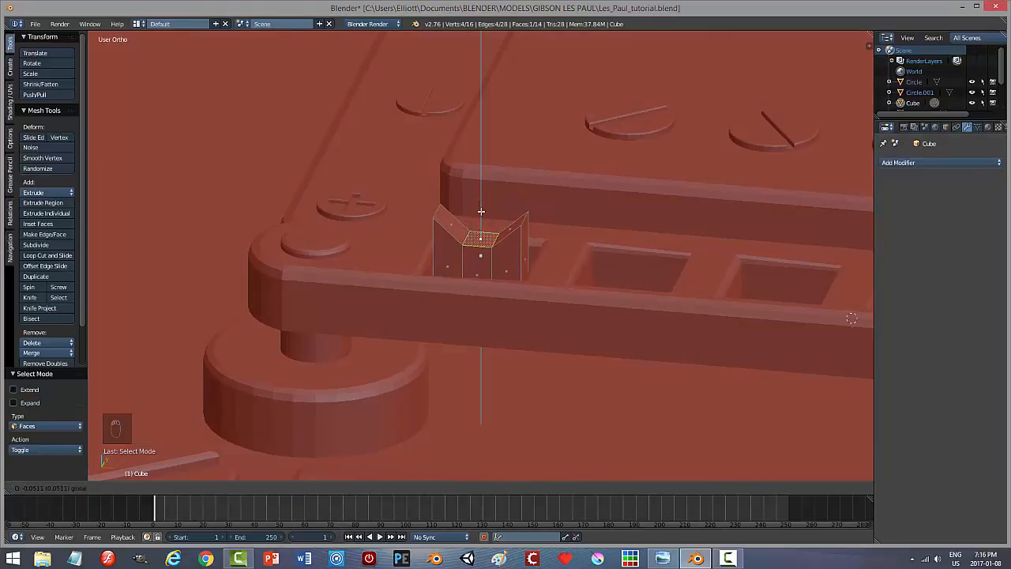
click(481, 211)
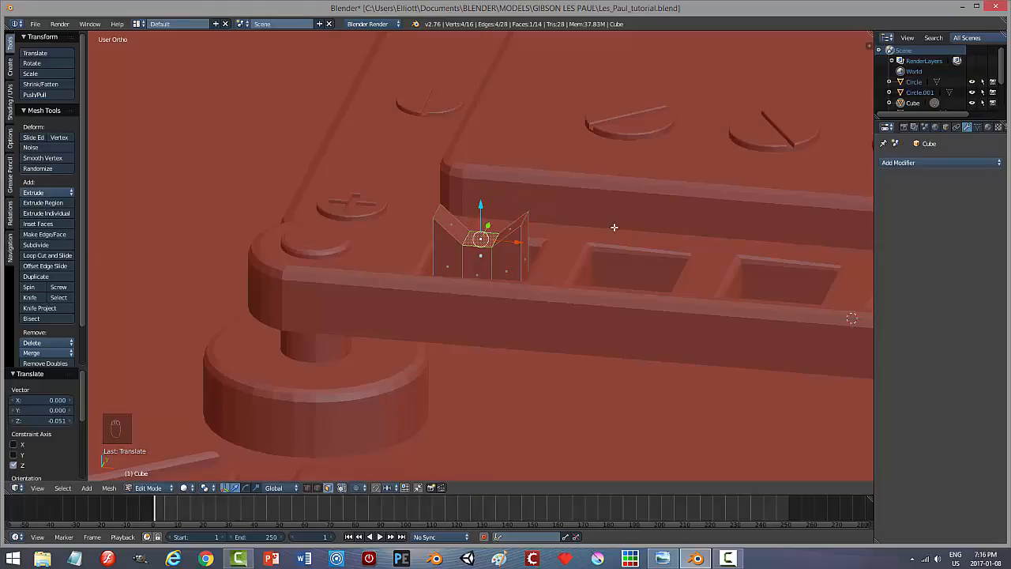
middle_drag(539, 270, 554, 259)
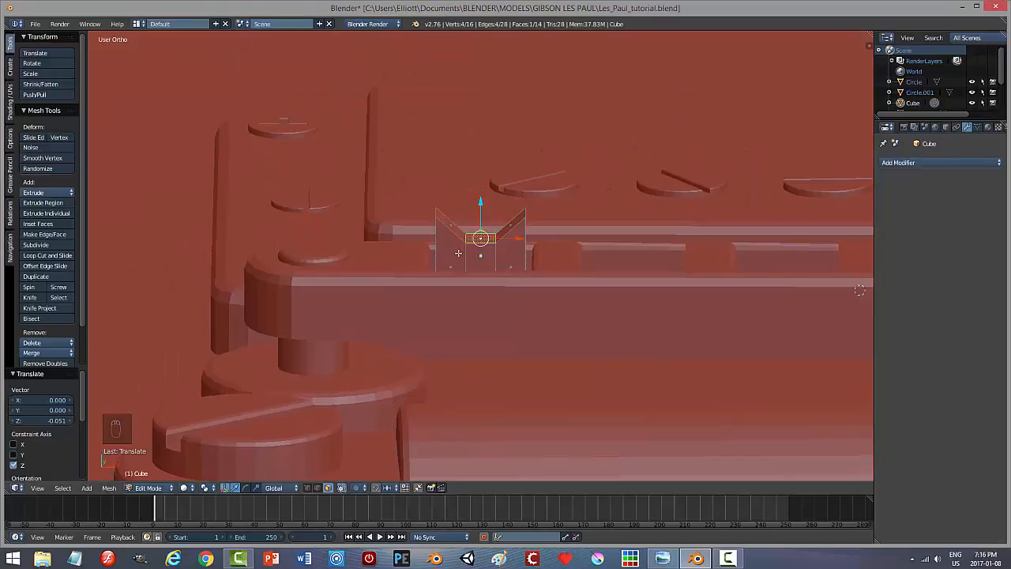
Add one centred vertical loop cut through each of the saddle's two outer sections, and deselect all.
key(a)
key(ctrl+r)
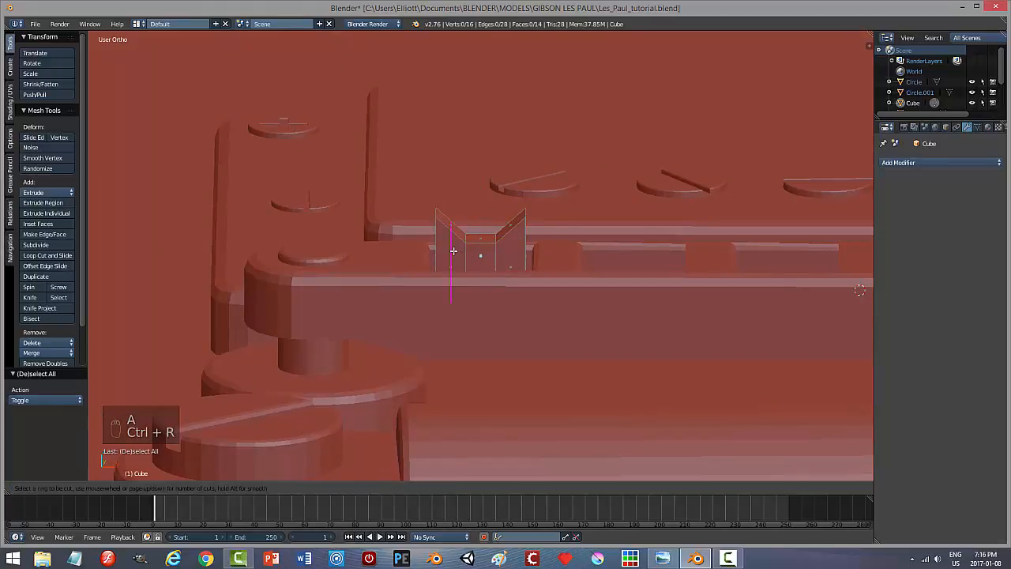
click(453, 251)
right_click(474, 251)
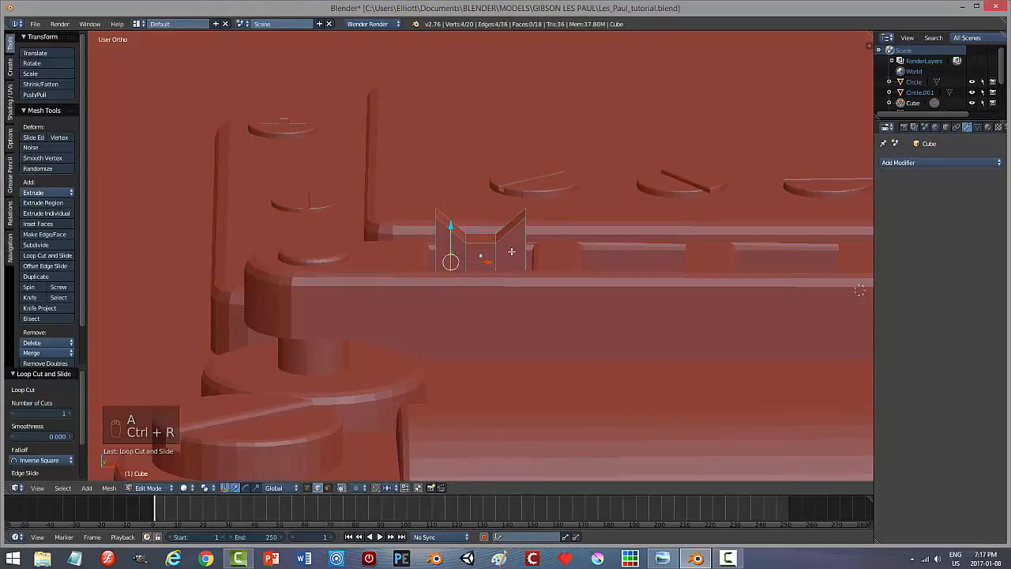
key(ctrl+r)
click(511, 251)
right_click(511, 251)
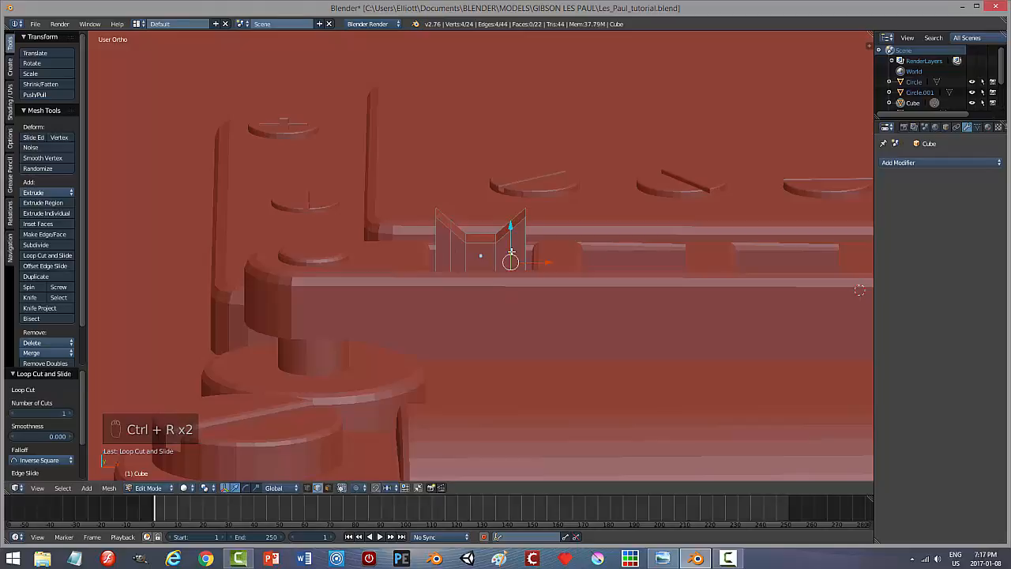
key(a)
key(a)
Raise the two new top edges on the saddle's sloping sides by 0.026 along Z to flatten its outer tips, and deselect.
key(ctrl+Tab)
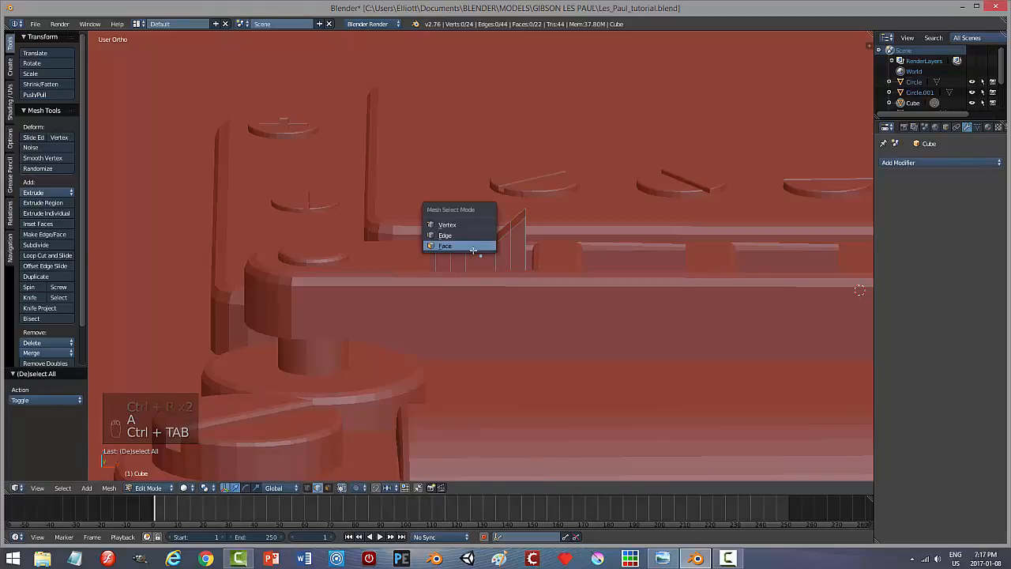
click(449, 234)
right_click(450, 224)
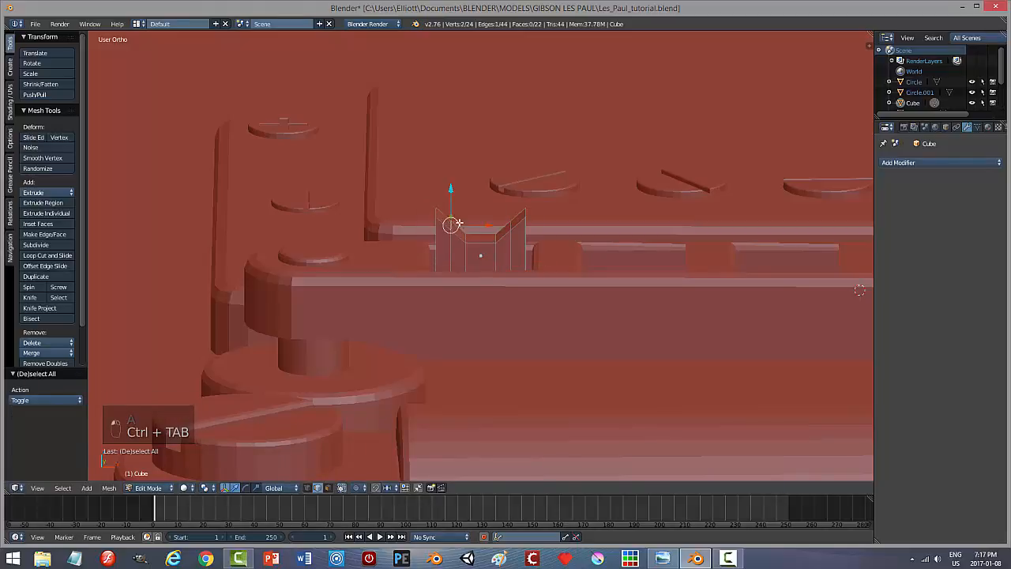
alt+shift+right_click(512, 225)
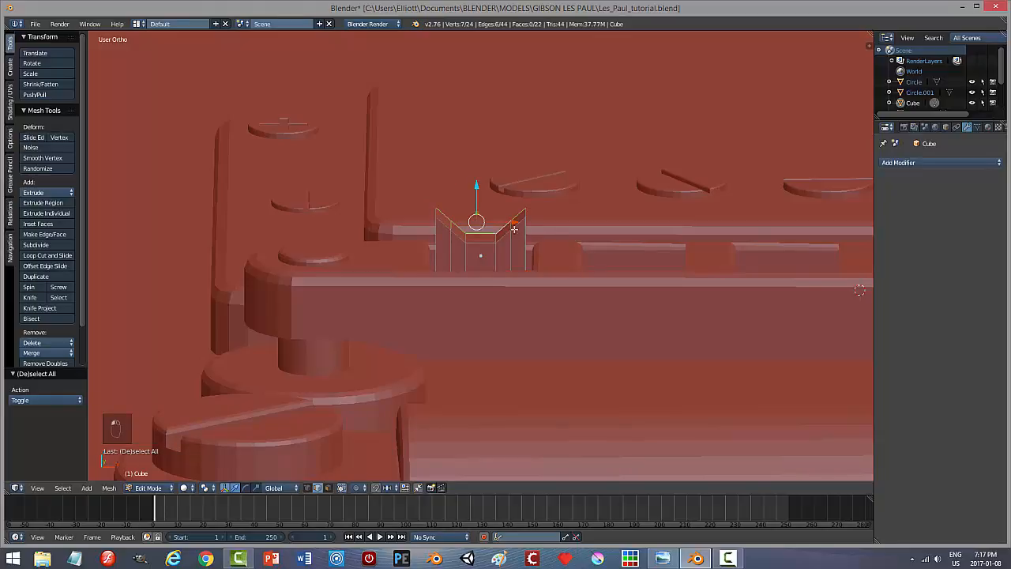
key(a)
right_click(450, 225)
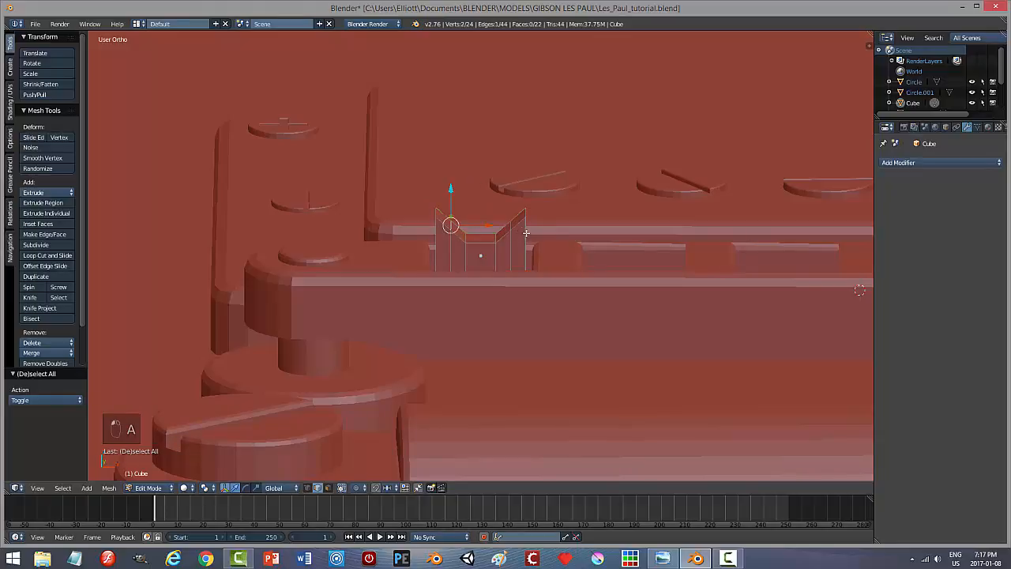
shift+right_click(511, 225)
key(g)
key(z)
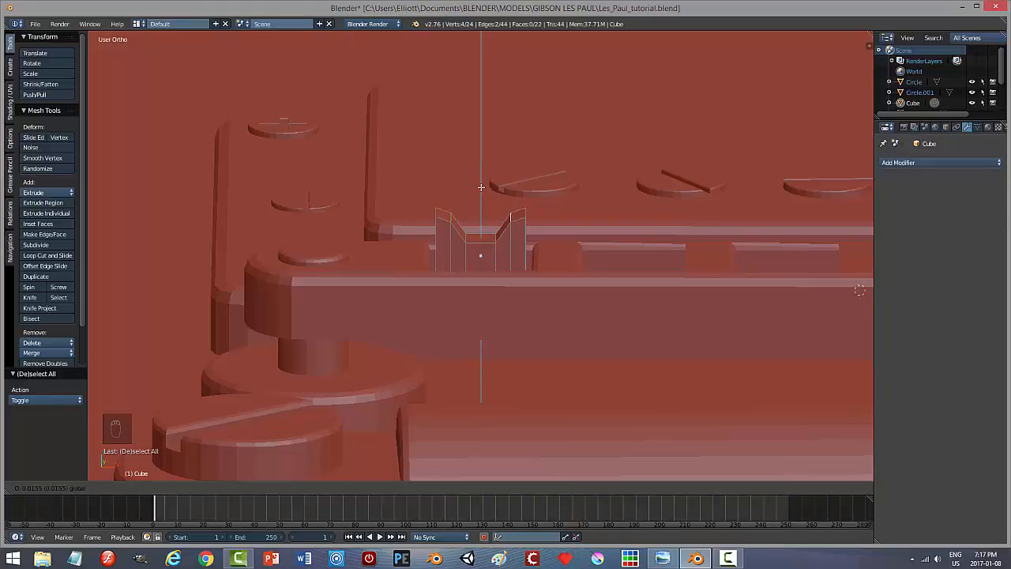
click(480, 182)
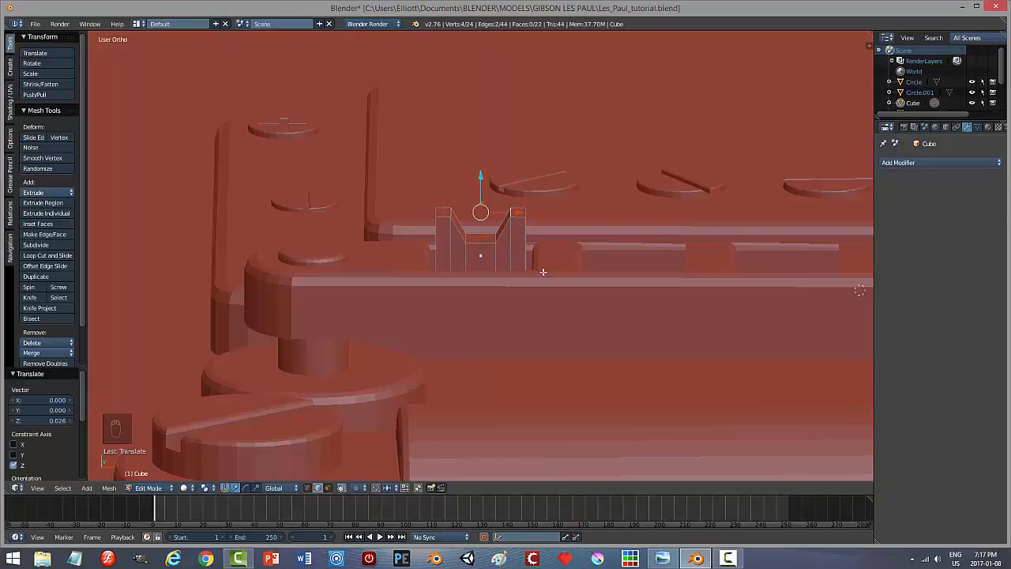
mouse_move(542, 270)
middle_down()
mouse_move(544, 251)
mouse_move(547, 260)
middle_up()
key(a)
Return to Object Mode, check the saddle within the whole bridge, and deselect it.
scroll(617, 245, down, 3)
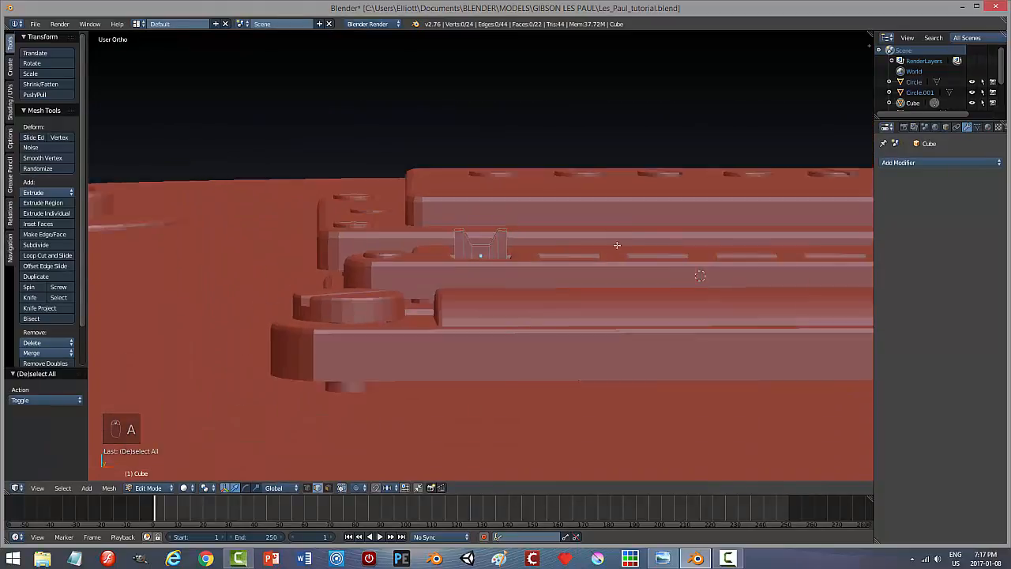
middle_drag(623, 232, 570, 301)
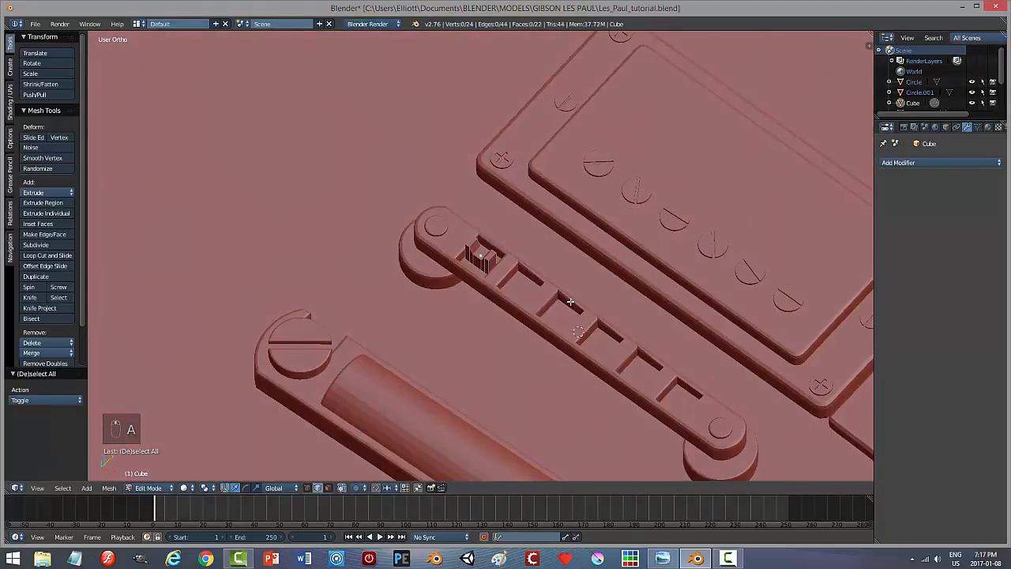
key(a)
key(Tab)
click(505, 298)
scroll(613, 291, down, 3)
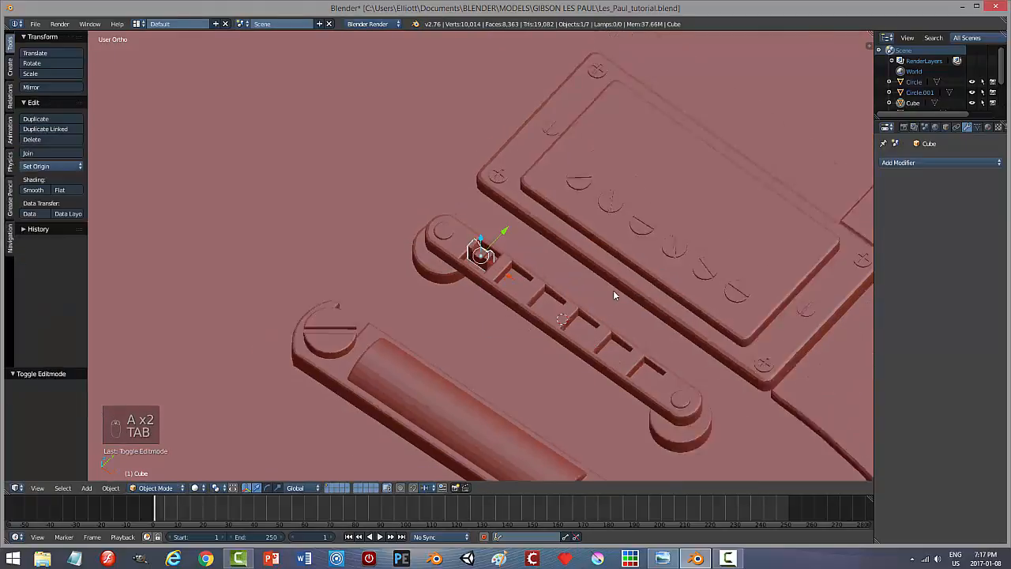
key(a)
Widen the saddle slightly by scaling it along the Y axis, and deselect it.
middle_drag(615, 295, 496, 263)
scroll(555, 268, up, 8)
right_click(492, 261)
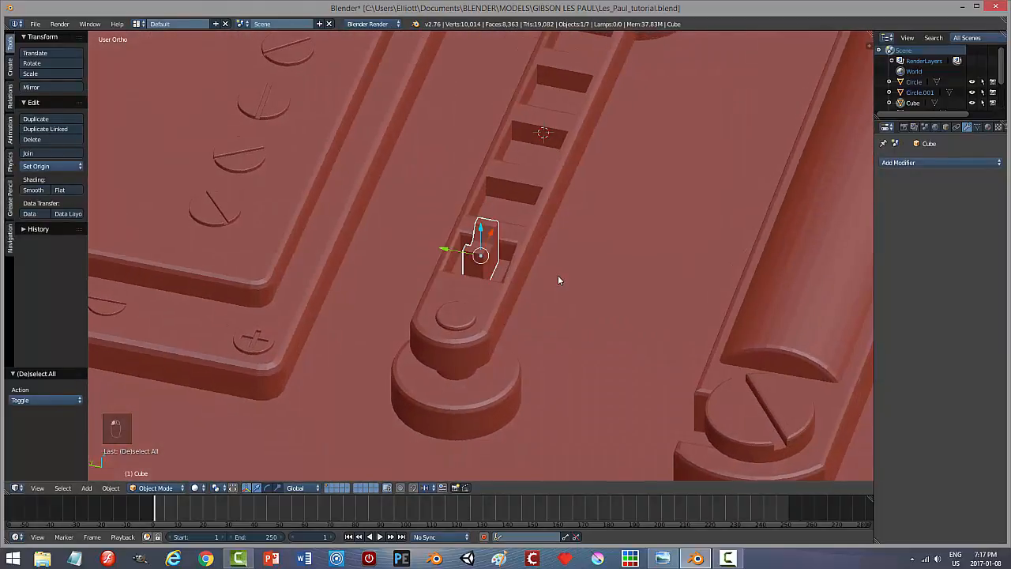
key(s)
key(y)
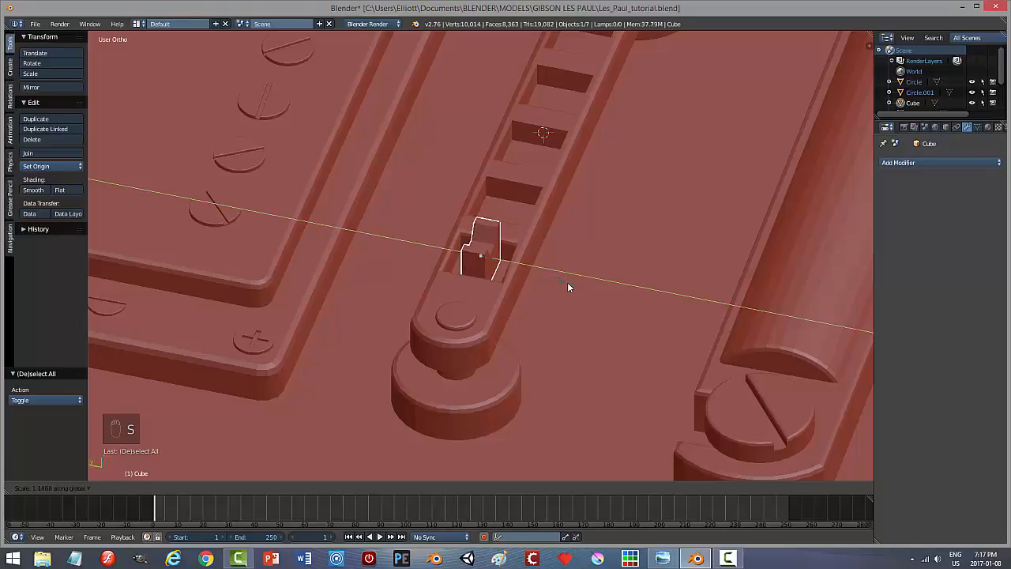
click(566, 282)
key(a)
middle_drag(616, 282, 487, 282)
Duplicate the saddle in Top view and move the copy 0.300 along the X axis into the second slot.
right_click(487, 281)
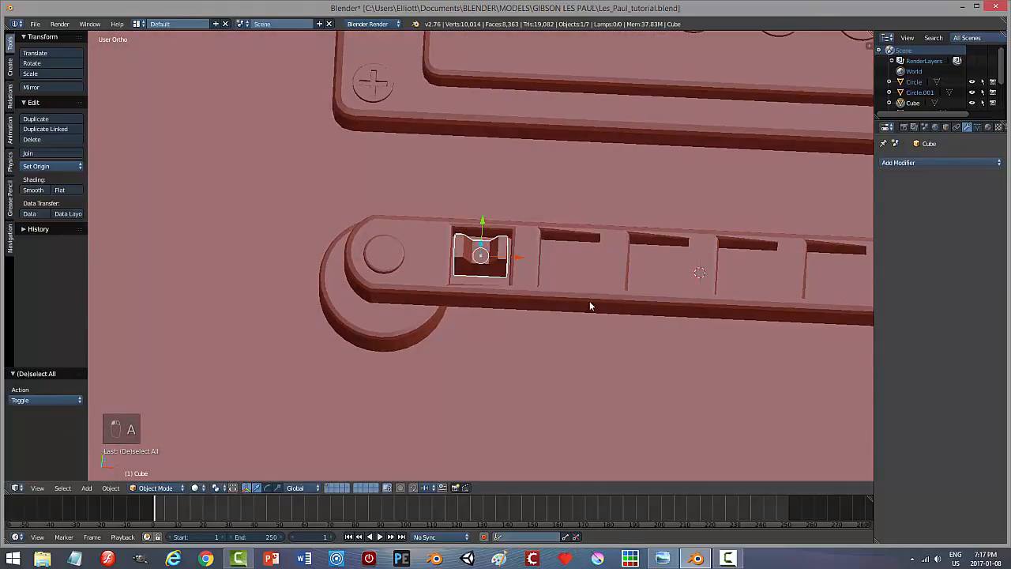
scroll(590, 305, down, 1)
middle_drag(587, 303, 764, 266)
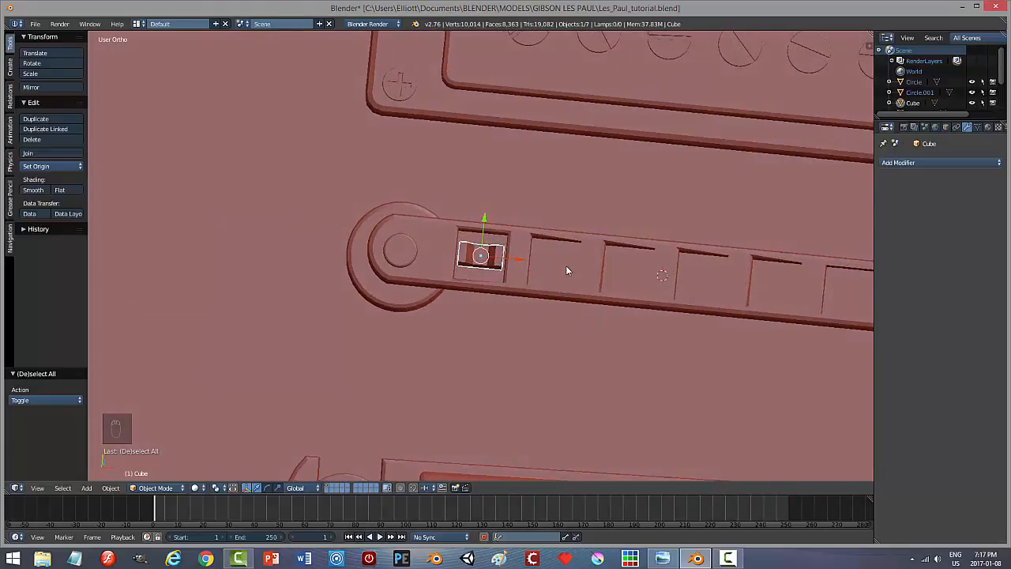
key(KP_7)
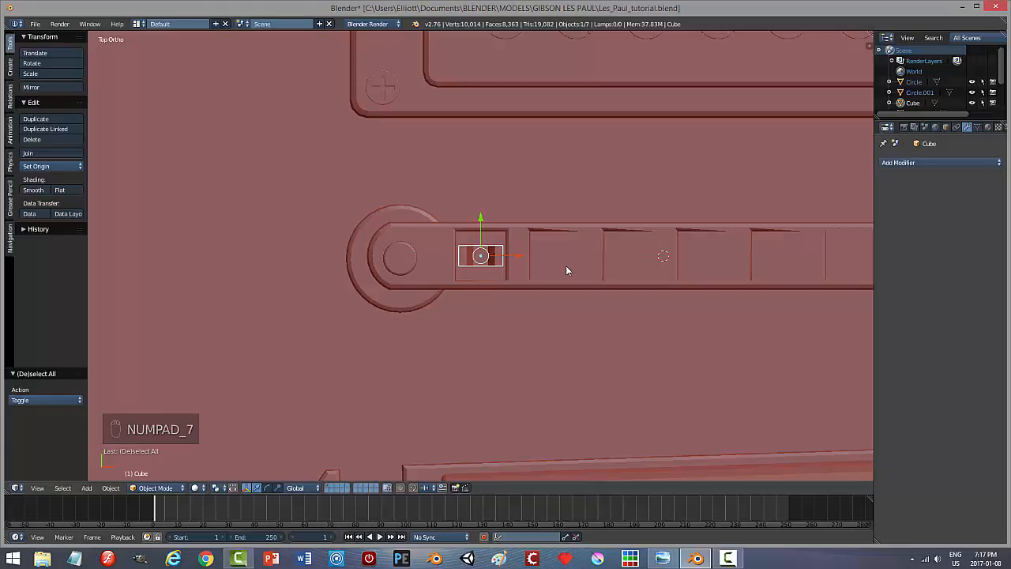
key(shift+d)
key(x)
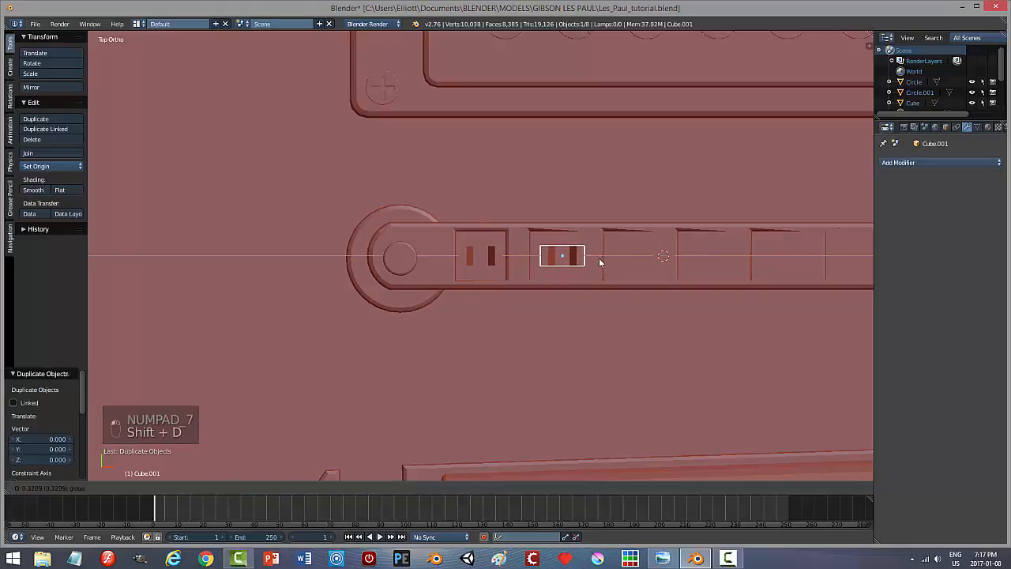
click(597, 258)
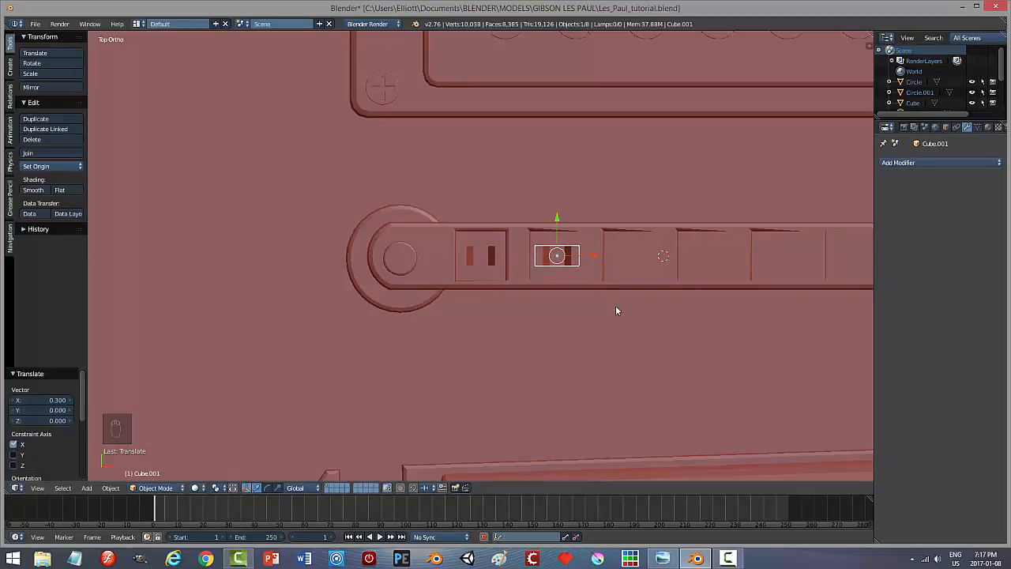
Show the model in wireframe and shift the second saddle by -0.008 along X to centre it in its slot.
shift+middle_drag(615, 308, 493, 270)
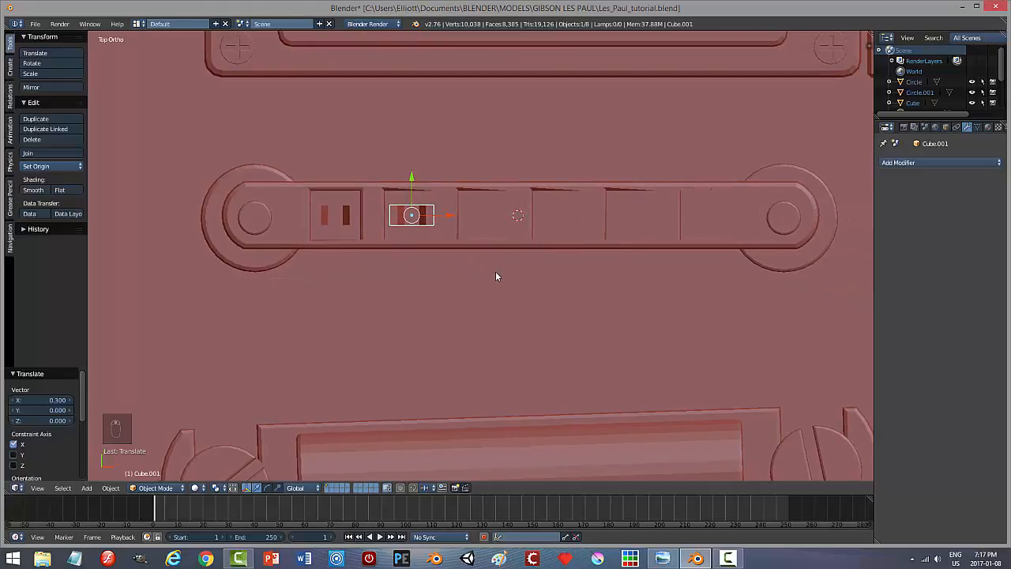
key(z)
click(575, 275)
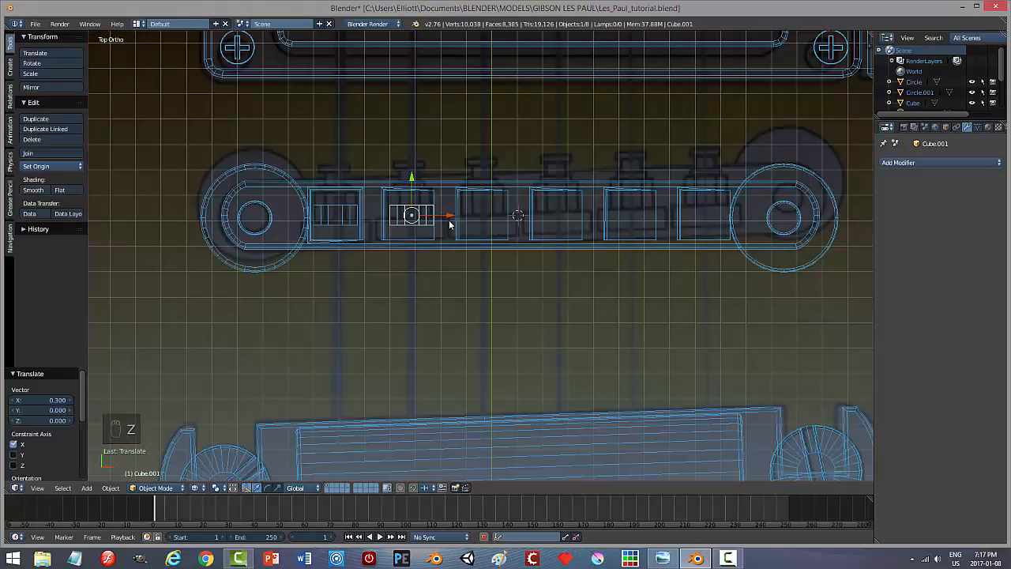
drag(447, 218, 443, 214)
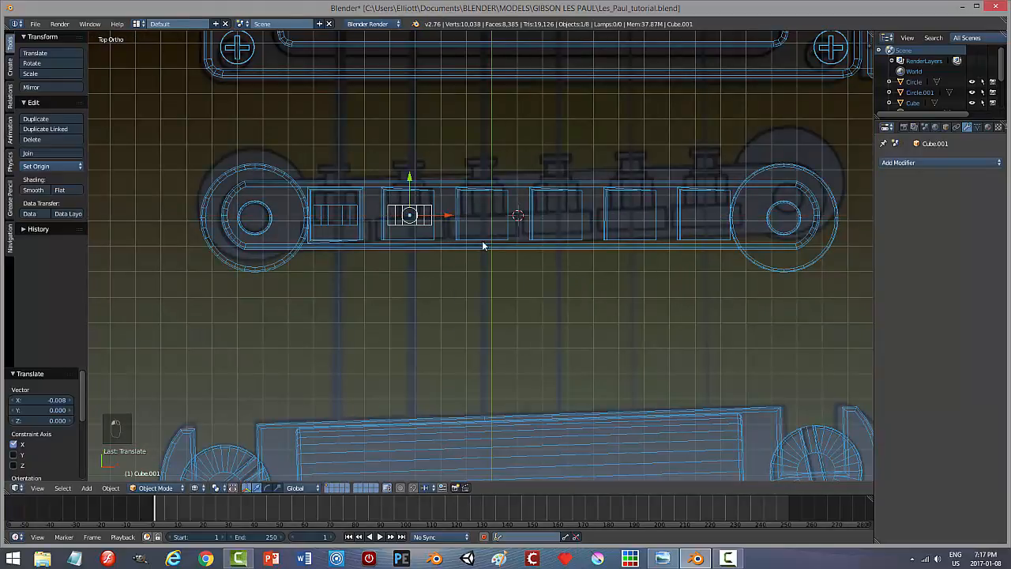
Duplicate the second saddle along the X axis into the third slot, and that copy into the fourth slot.
key(shift+d)
key(x)
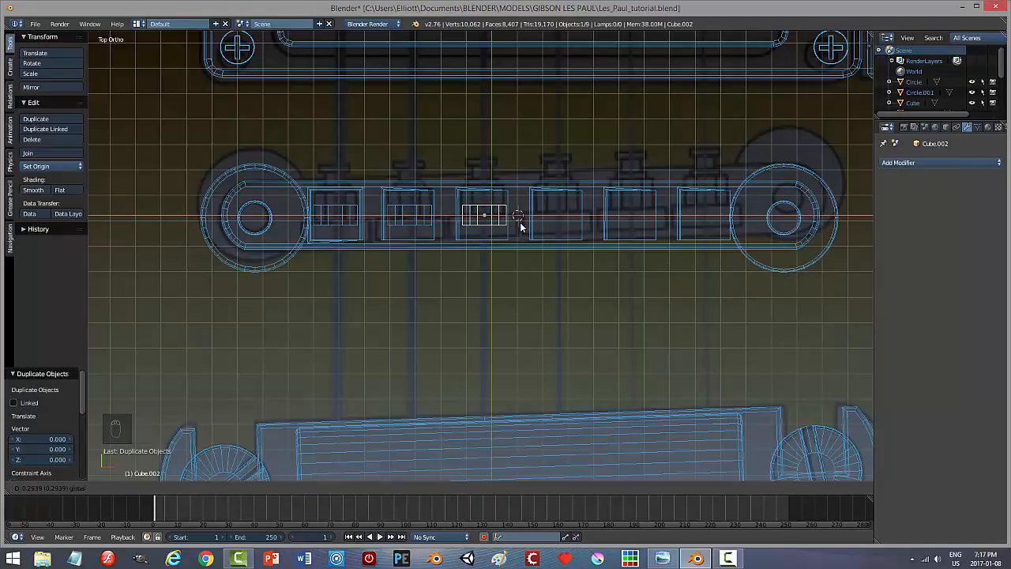
click(519, 227)
key(shift+d)
click(557, 249)
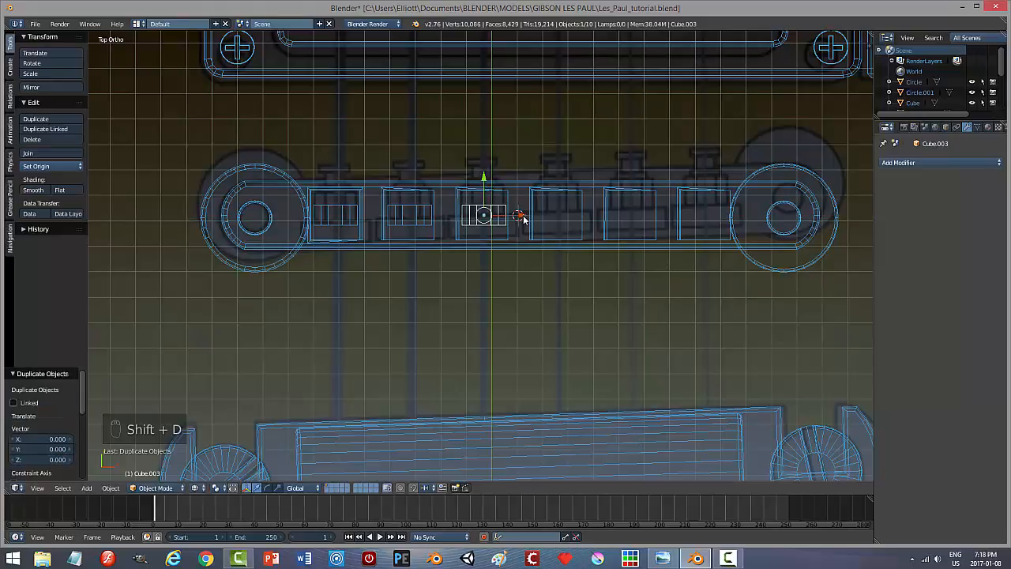
drag(524, 216, 595, 224)
Duplicate the fourth saddle 0.294 along the X axis into the fifth slot, and that copy 0.290 into the sixth slot.
key(shift+d)
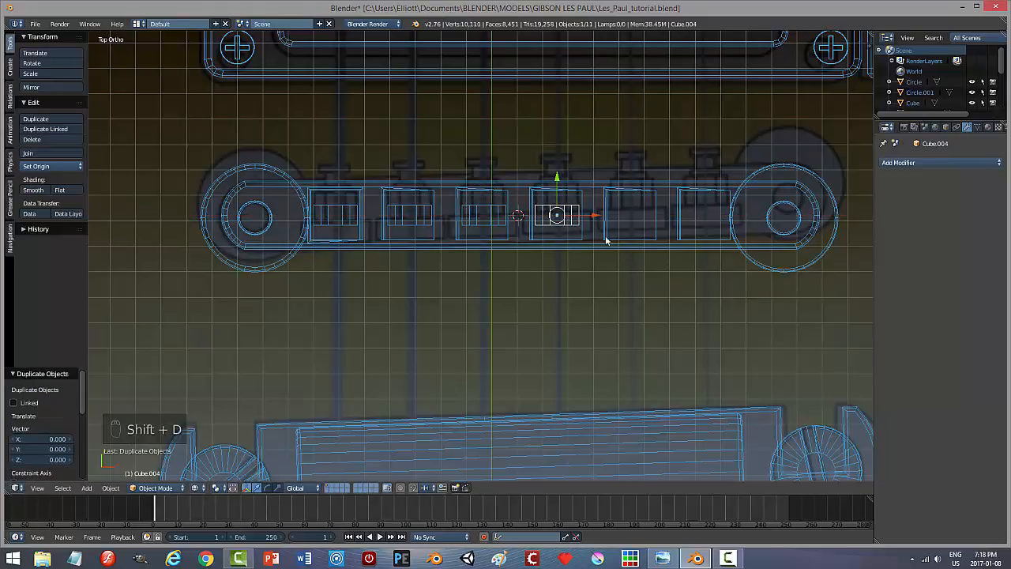
key(x)
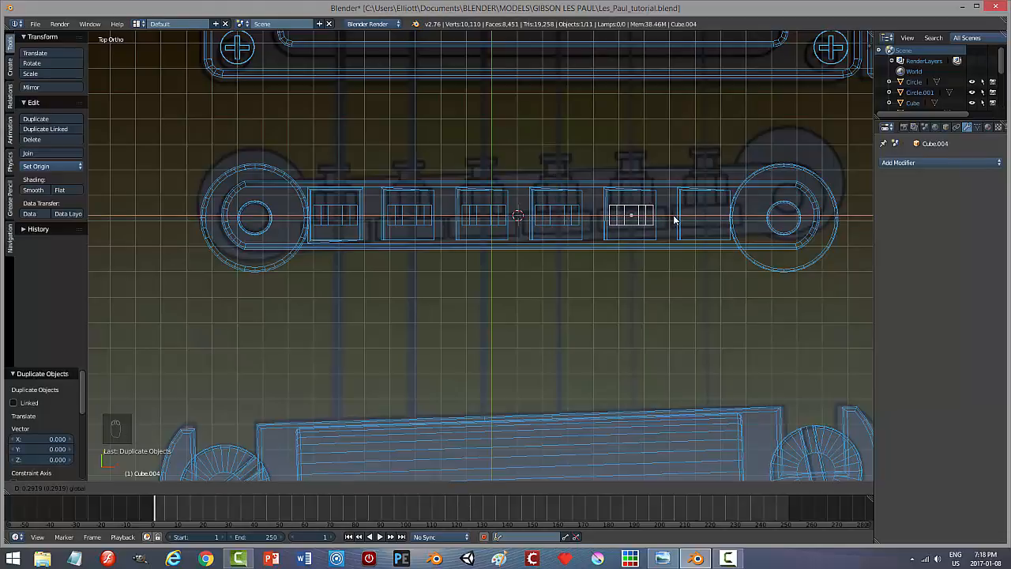
click(676, 219)
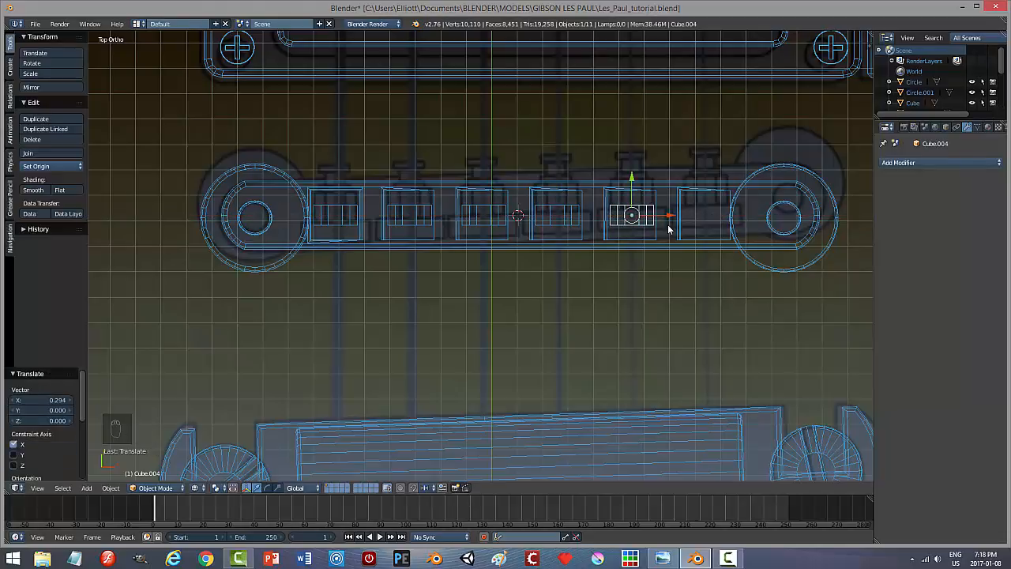
key(shift+d)
right_click(668, 229)
key(g)
key(x)
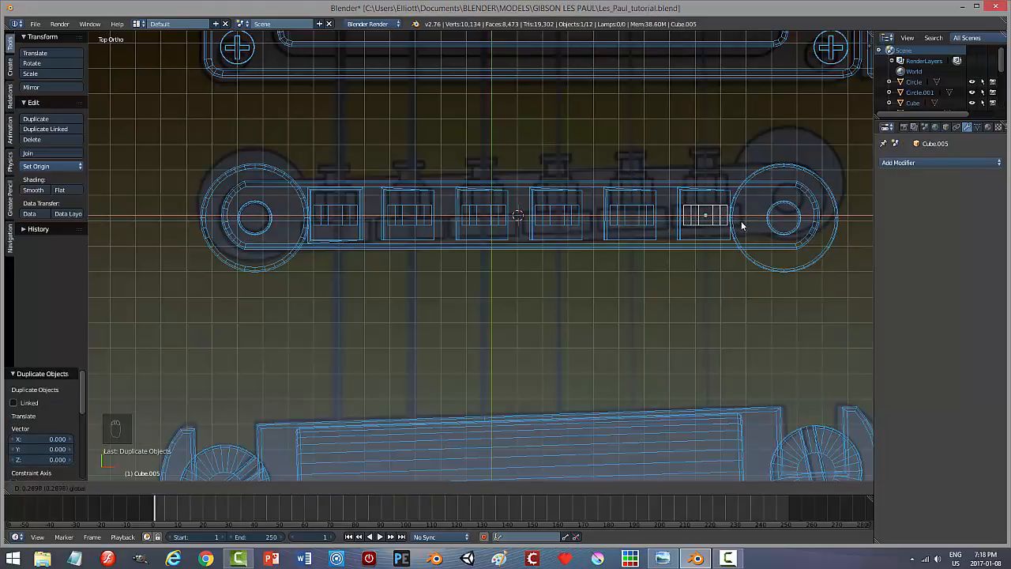
click(740, 220)
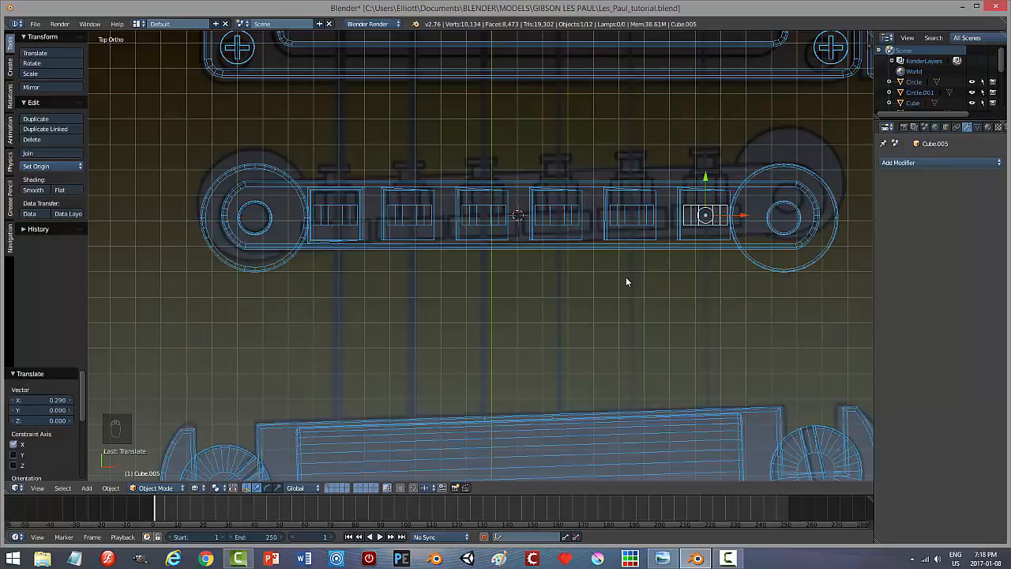
Shift the fifth saddle 0.023 and the fourth saddle 0.014 along the Y axis within their slots.
right_click(641, 221)
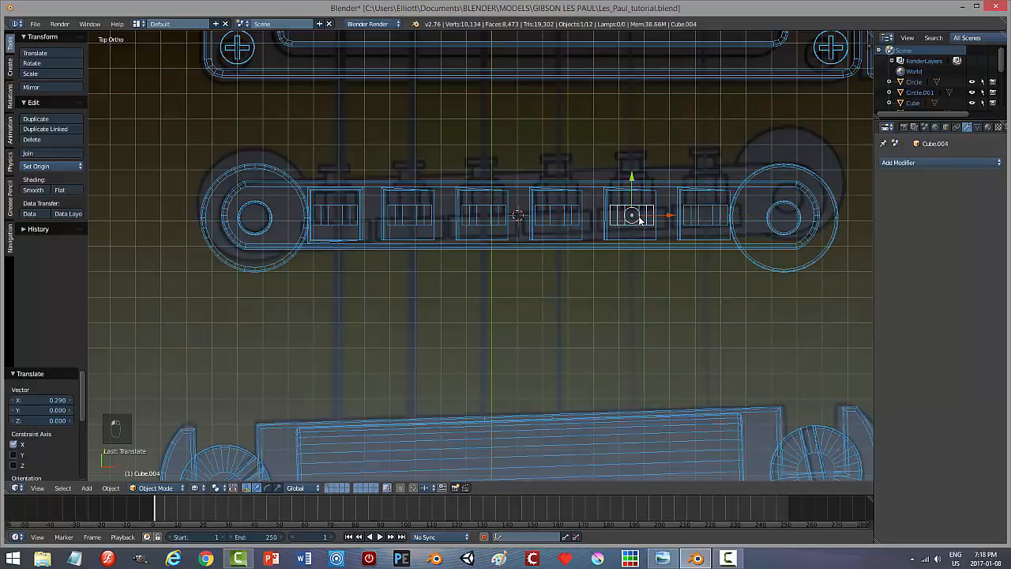
key(g)
key(y)
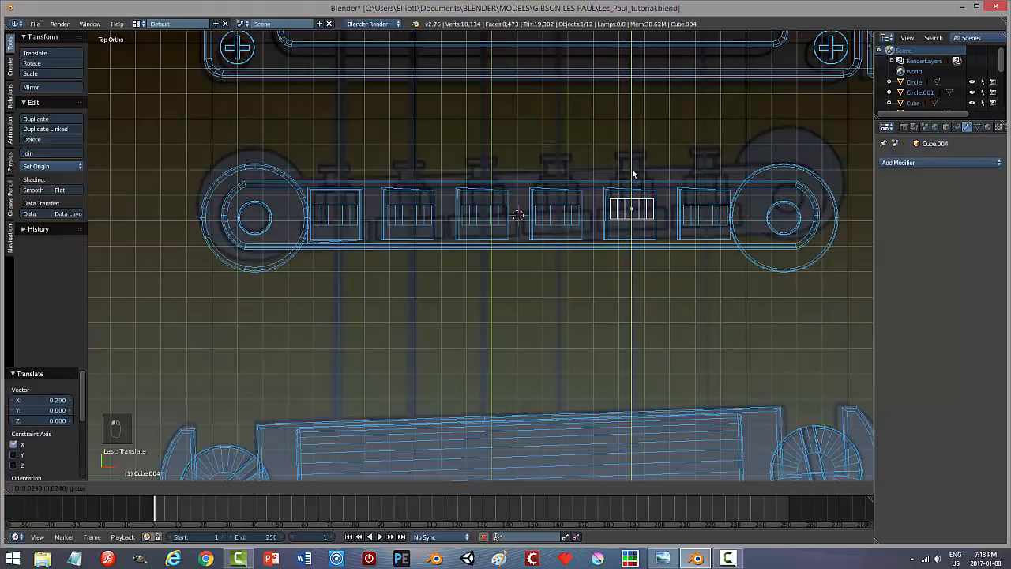
click(632, 166)
right_click(558, 212)
key(g)
key(y)
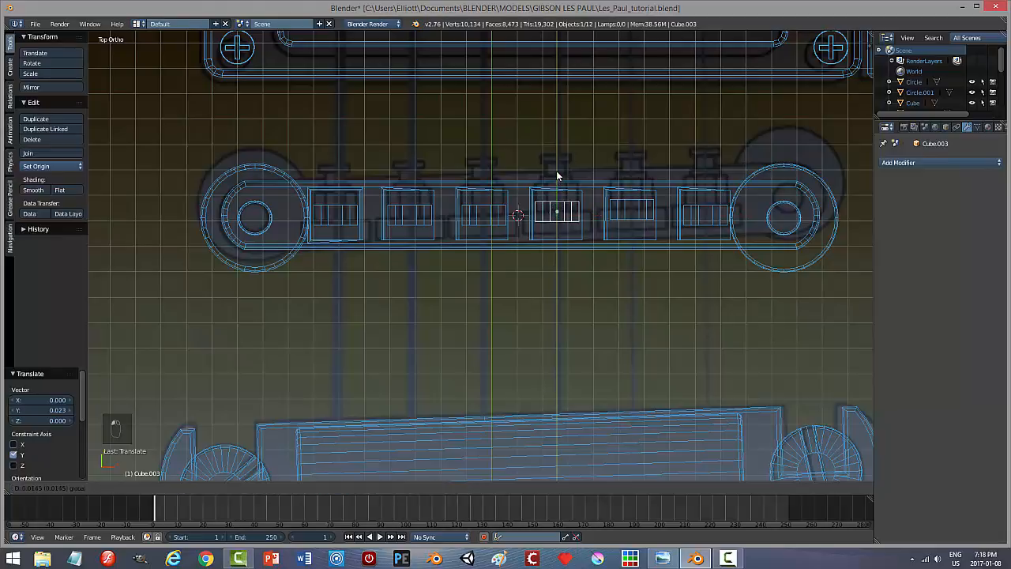
click(556, 171)
Shift the second and first saddles each about -0.017 along the Y axis, and clear the selection.
right_click(408, 219)
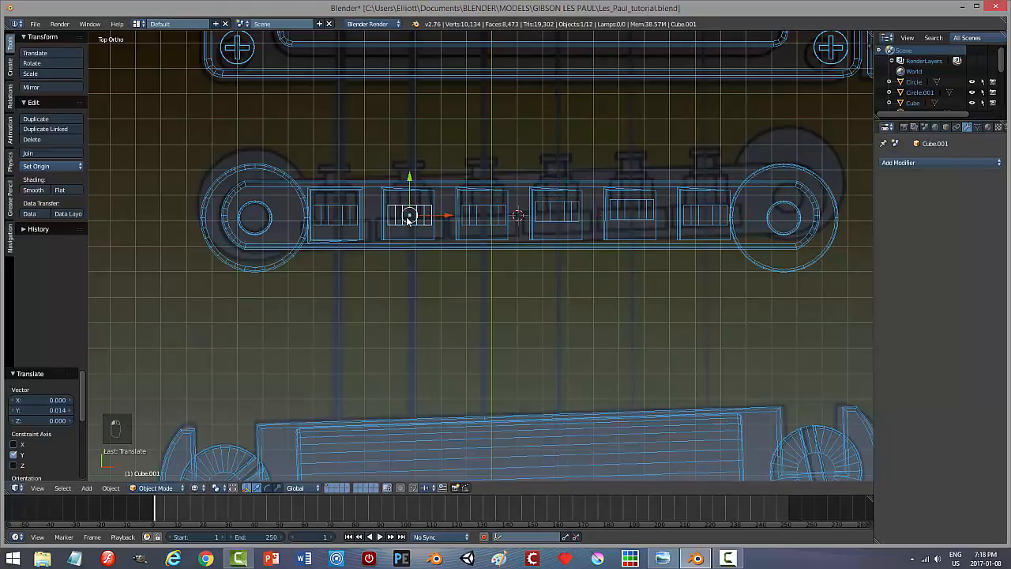
key(g)
key(y)
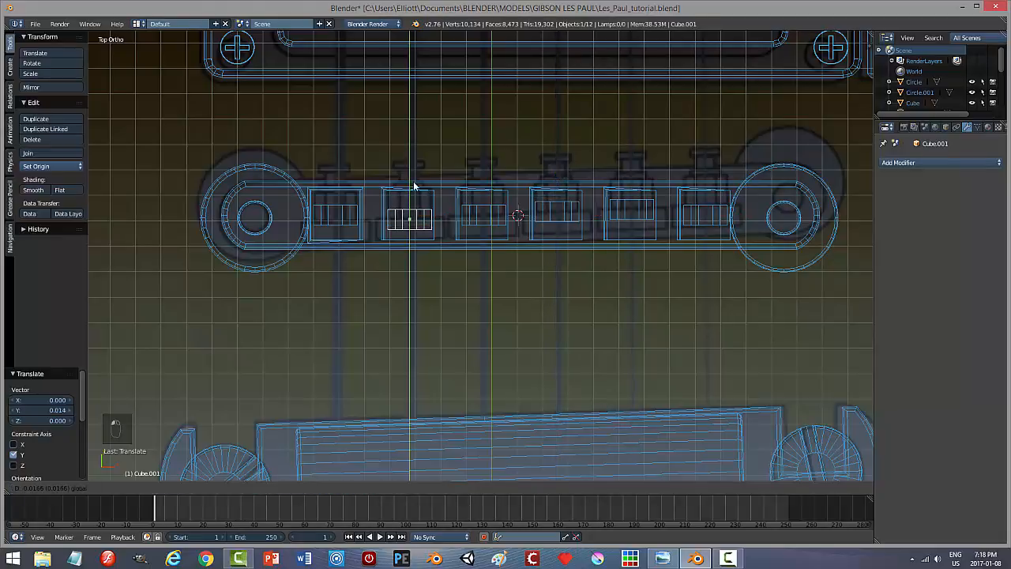
click(415, 185)
right_click(337, 218)
key(g)
key(y)
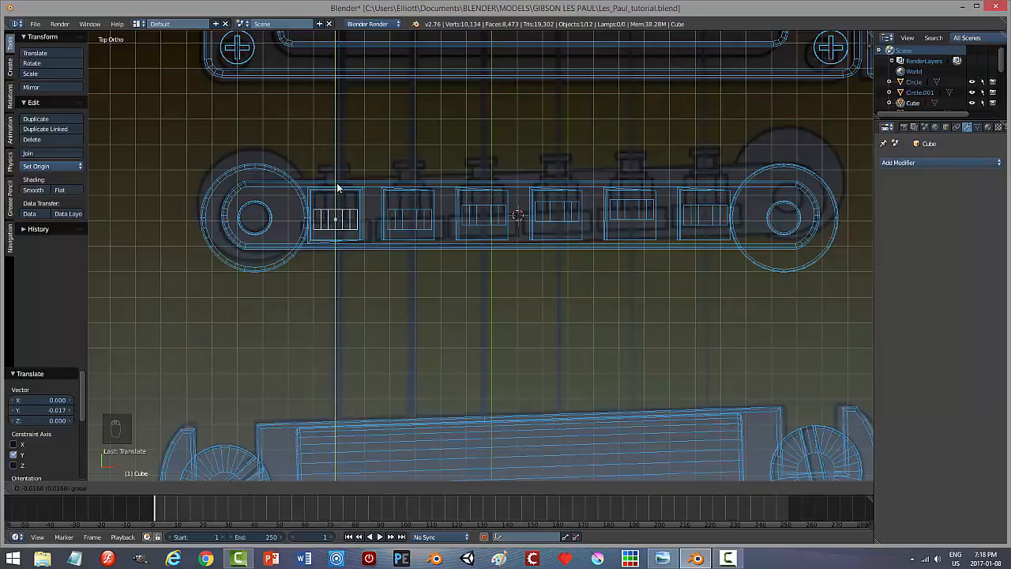
click(336, 190)
key(a)
Return to solid shading and examine the bridge and its saddles on the guitar body from the side and from above.
middle_drag(529, 344, 501, 298)
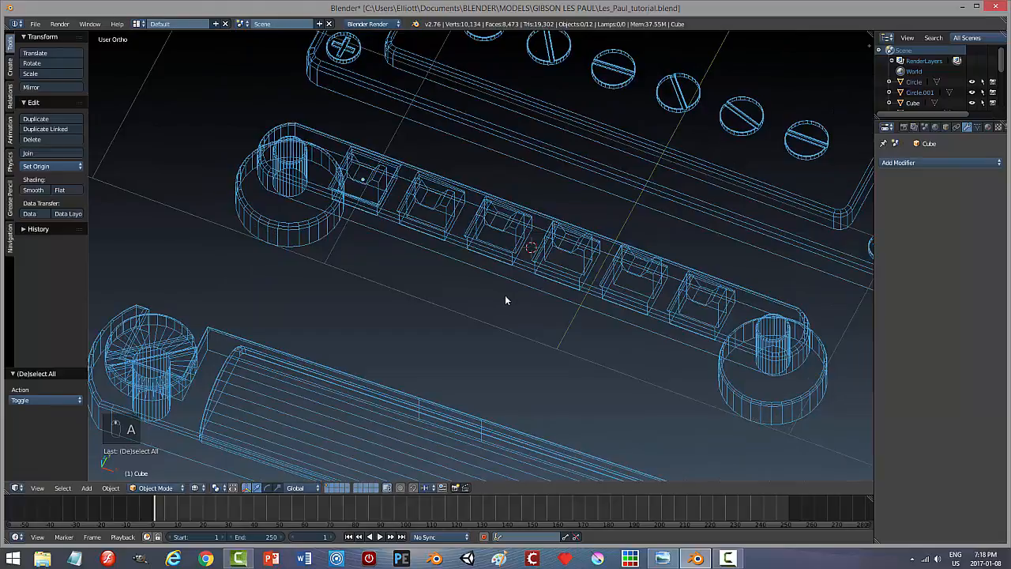
key(z)
click(510, 356)
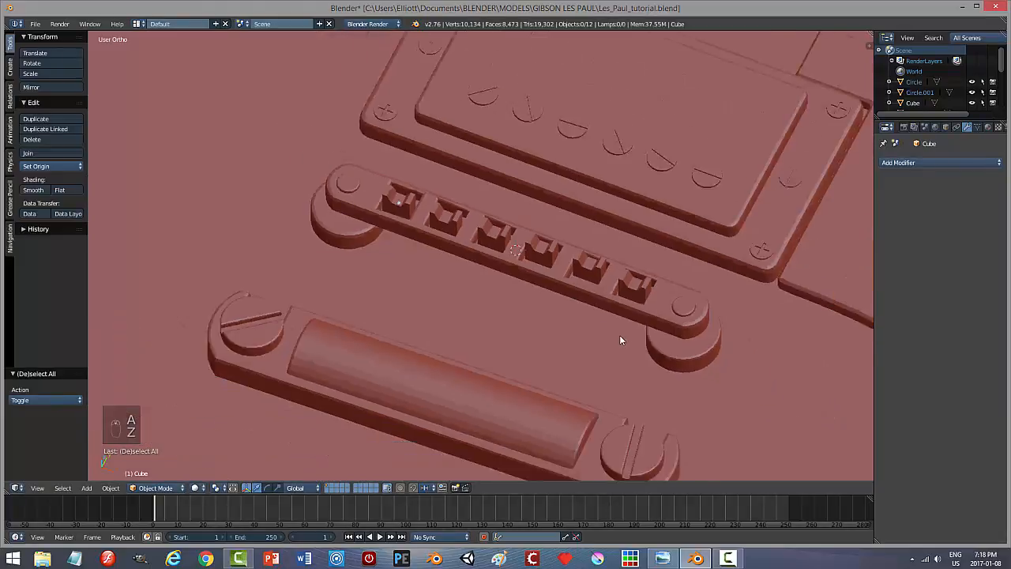
scroll(619, 335, down, 2)
mouse_move(630, 332)
middle_down()
mouse_move(579, 318)
mouse_move(559, 350)
mouse_move(700, 260)
mouse_move(684, 293)
mouse_move(717, 273)
mouse_move(754, 269)
mouse_move(734, 286)
mouse_move(715, 277)
mouse_move(818, 254)
mouse_move(794, 273)
mouse_move(775, 270)
middle_up()
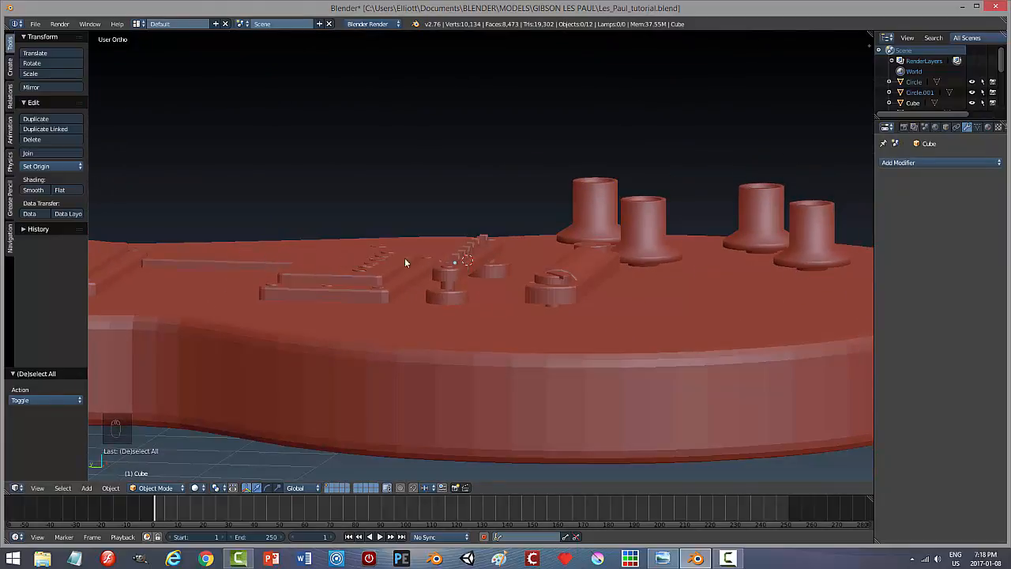
middle_drag(439, 273, 455, 256)
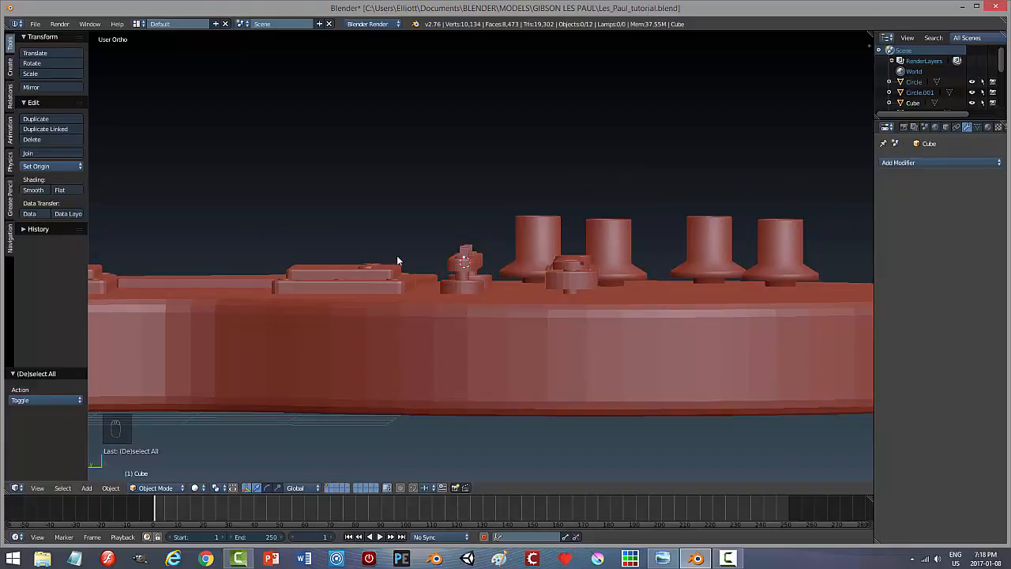
scroll(397, 255, down, 4)
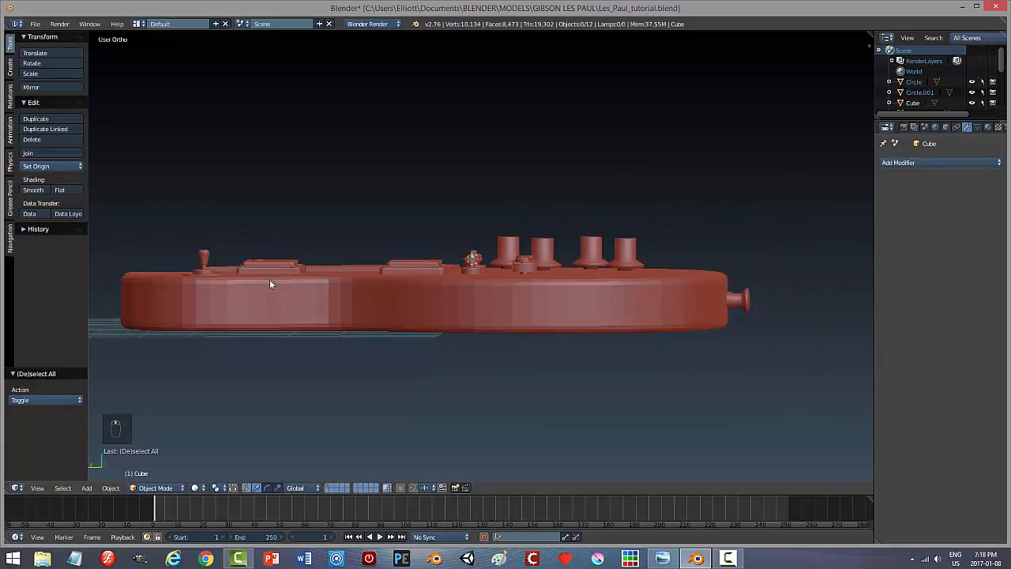
middle_drag(269, 282, 423, 305)
scroll(466, 322, up, 5)
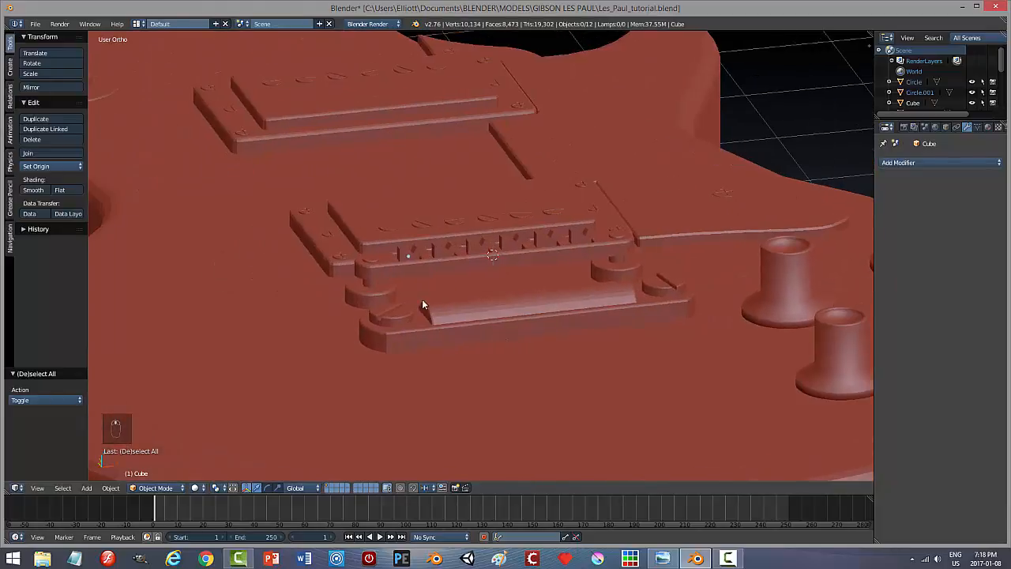
Select all six saddles and raise them 0.483 along the Z axis, clear of the bridge bar.
right_click(405, 253)
shift+right_click(439, 248)
shift+right_click(476, 244)
shift+right_click(510, 241)
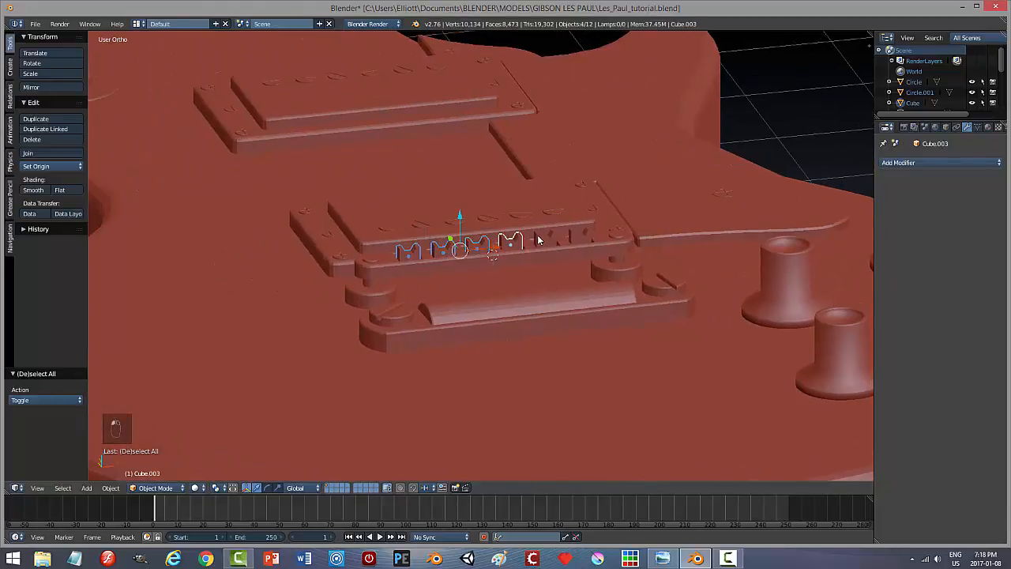
shift+right_click(544, 238)
shift+right_click(578, 235)
drag(494, 213, 495, 164)
middle_drag(542, 242, 519, 223)
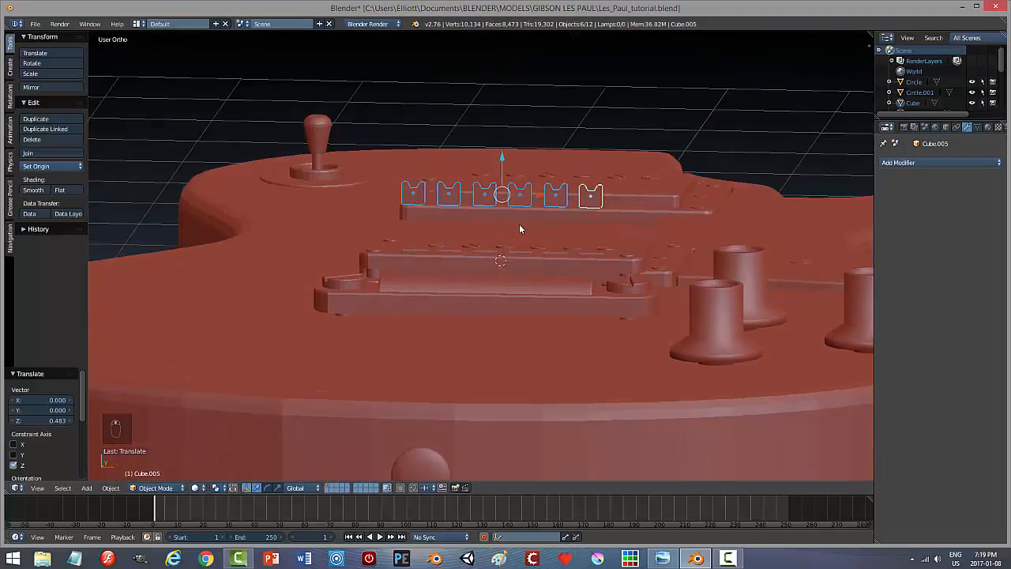
Move the six saddles to layer 10 and show only that layer.
key(m)
click(604, 249)
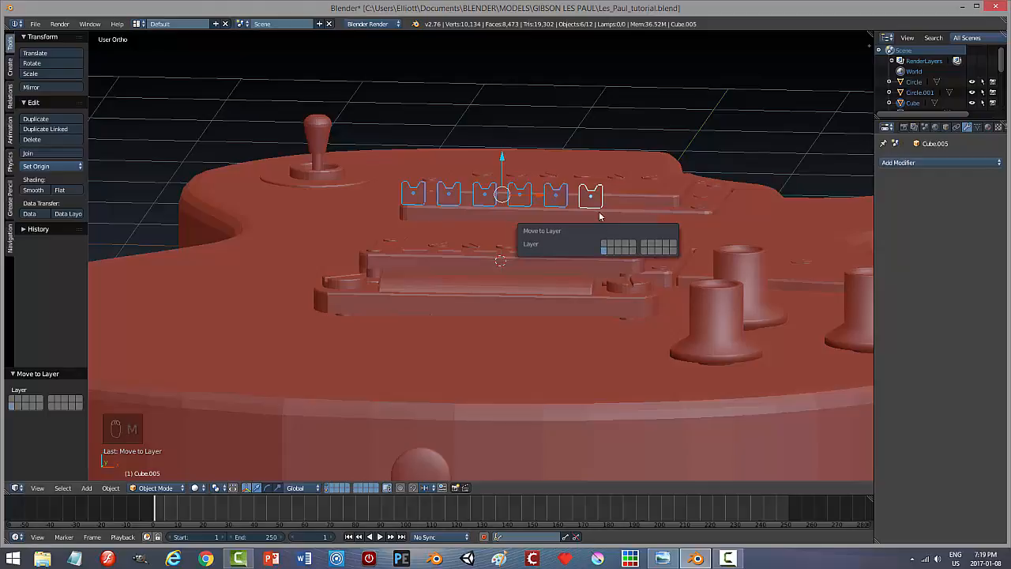
key(m)
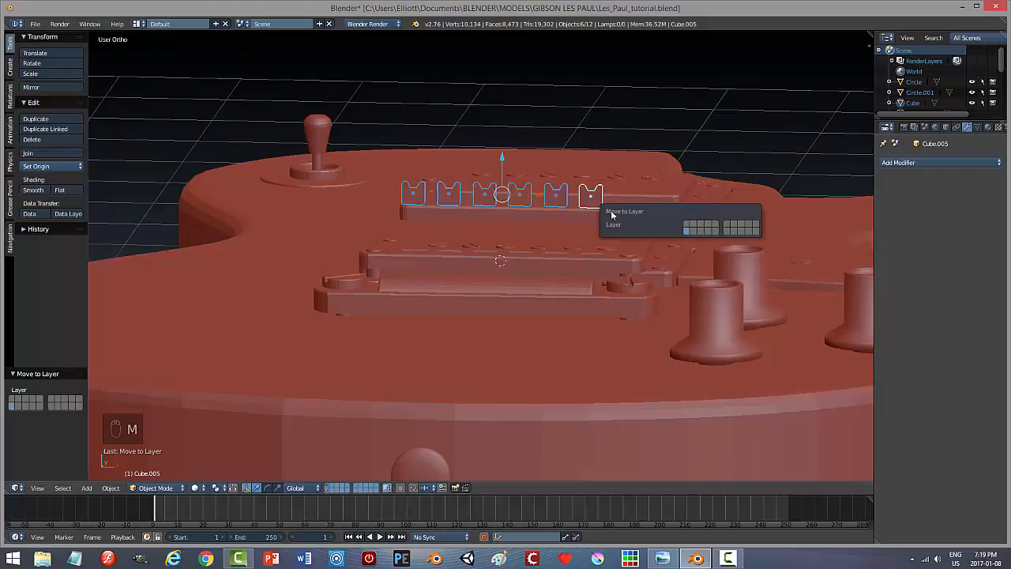
click(756, 227)
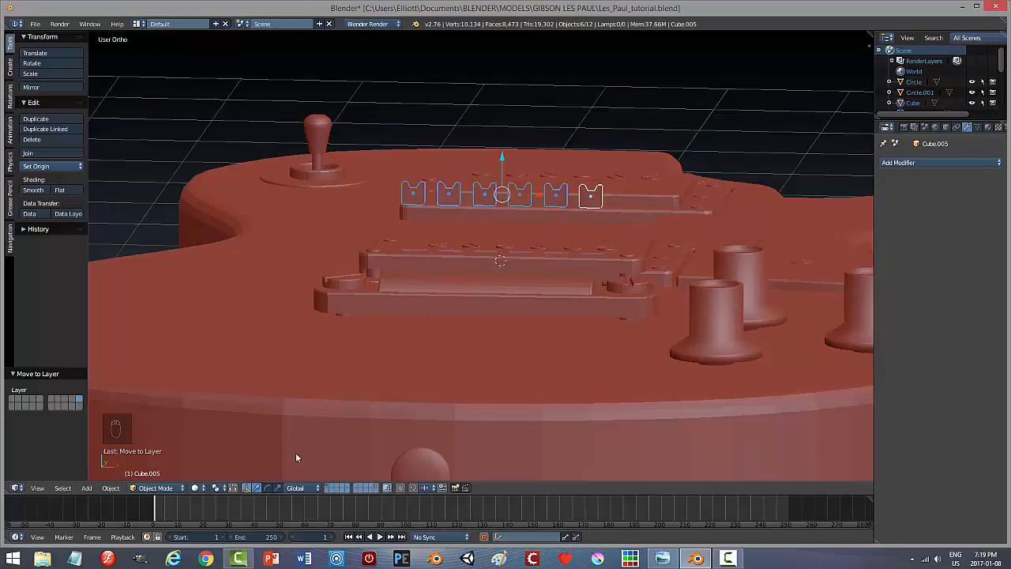
click(377, 486)
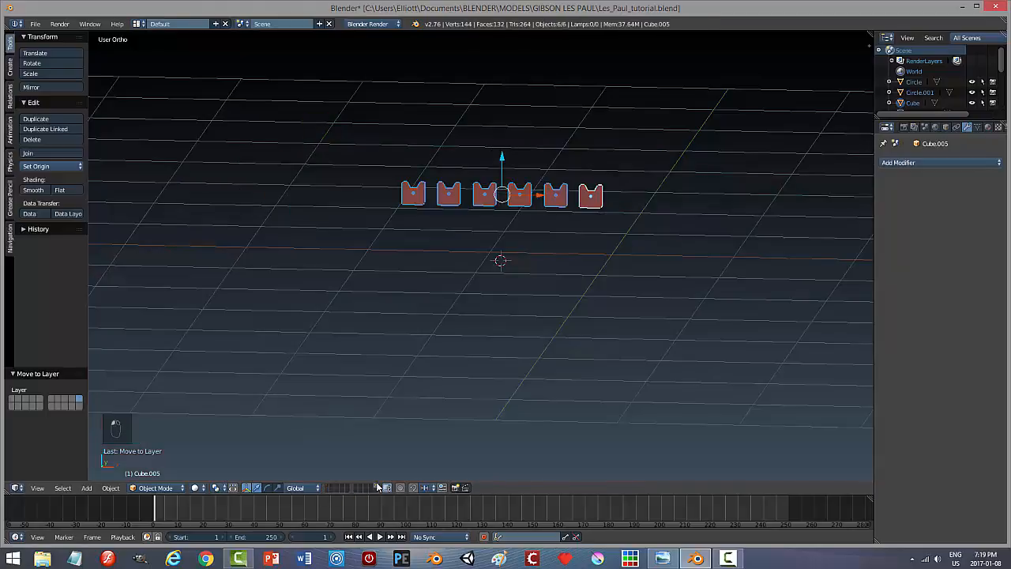
click(330, 487)
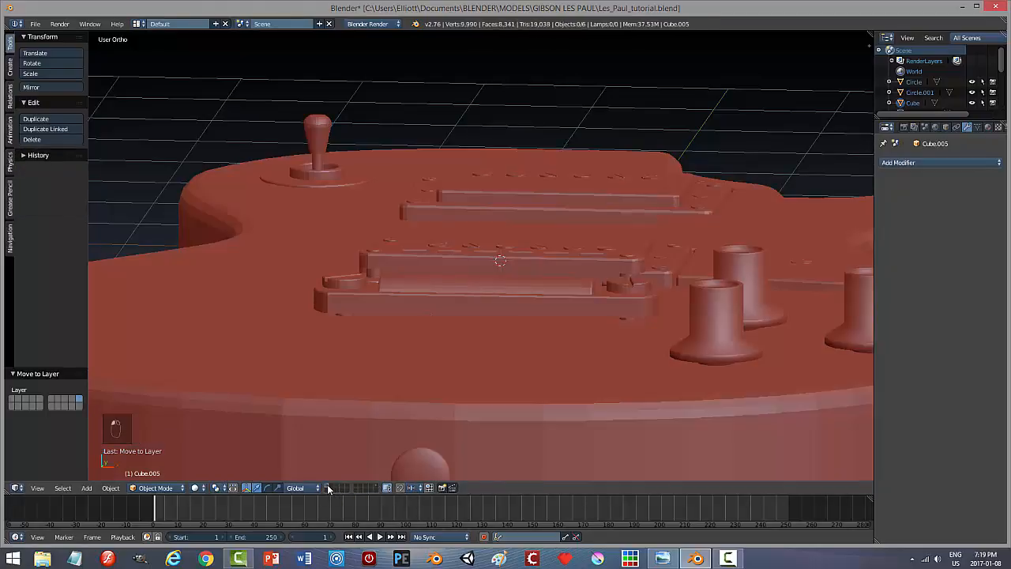
mouse_move(540, 295)
middle_down()
mouse_move(542, 313)
mouse_move(548, 295)
middle_up()
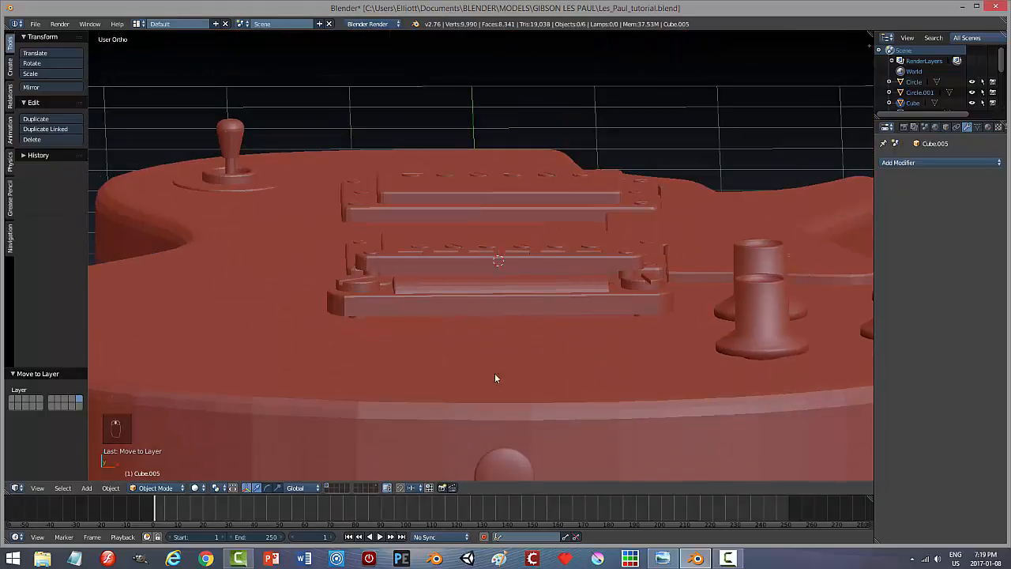
click(377, 486)
scroll(592, 300, up, 3)
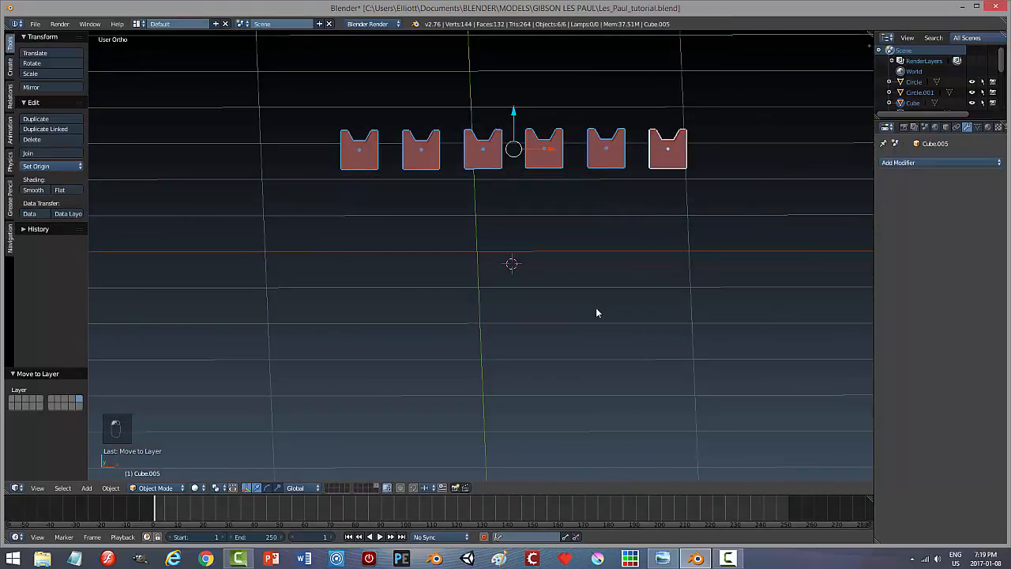
Open the sixth saddle in Edit Mode with nothing selected and switch to face selection.
middle_drag(587, 237, 596, 231)
key(Tab)
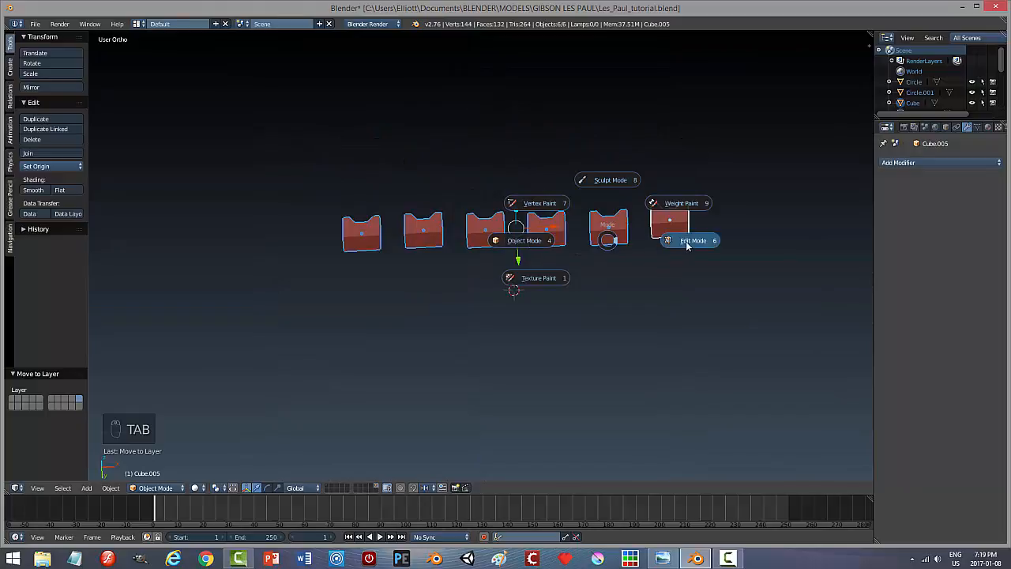
key(a)
key(a)
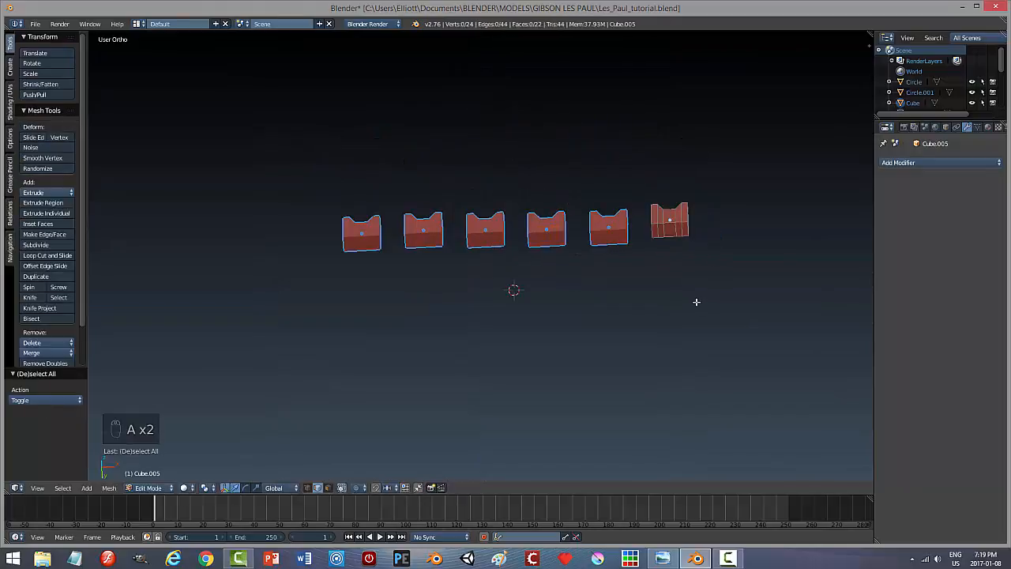
scroll(693, 300, up, 4)
scroll(607, 336, up, 3)
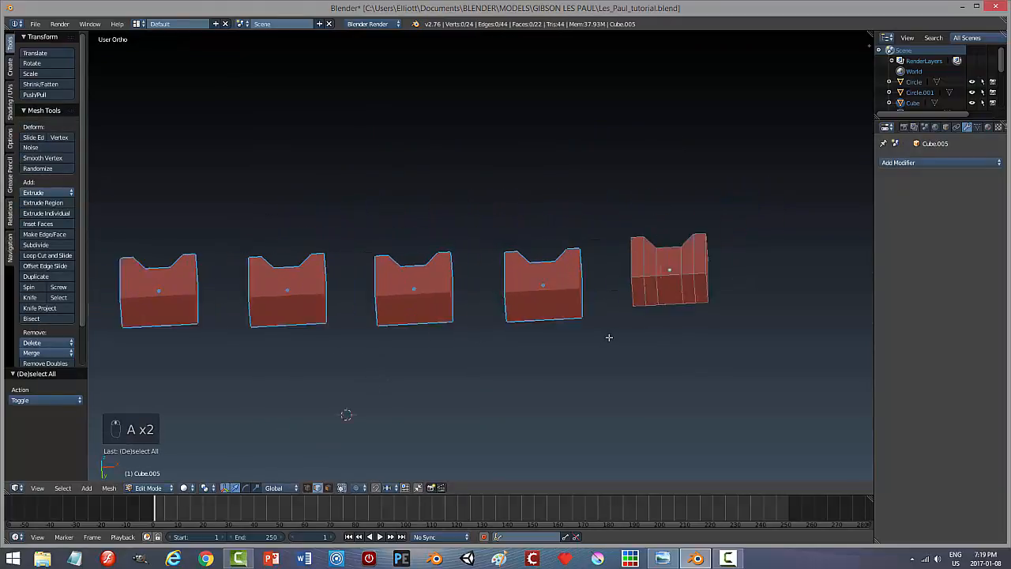
key(ctrl+Tab)
click(658, 338)
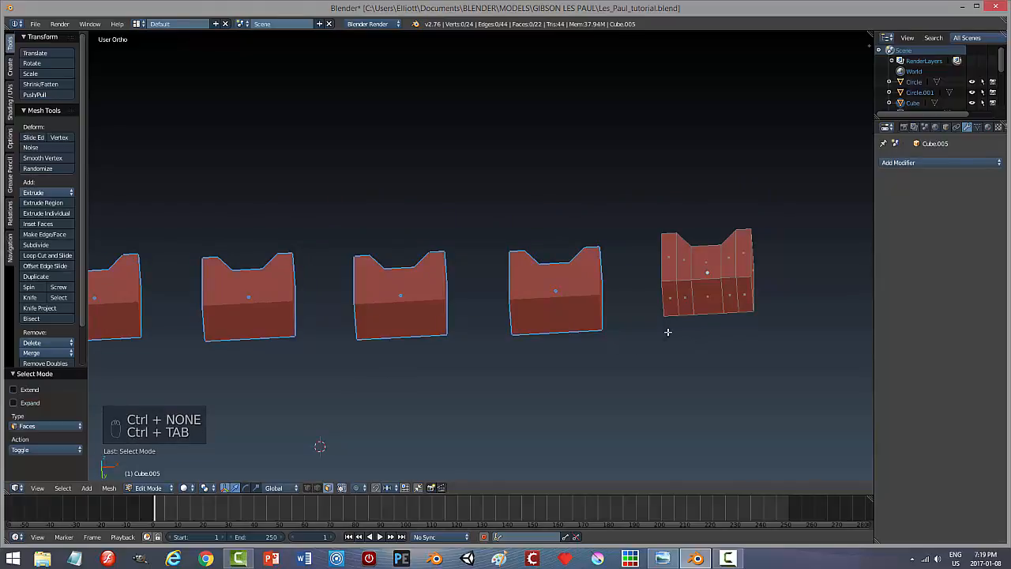
Delete the five faces on the underside of the sixth saddle and return to Object Mode.
right_click(669, 300)
shift+right_click(685, 289)
shift+right_click(702, 289)
shift+right_click(727, 286)
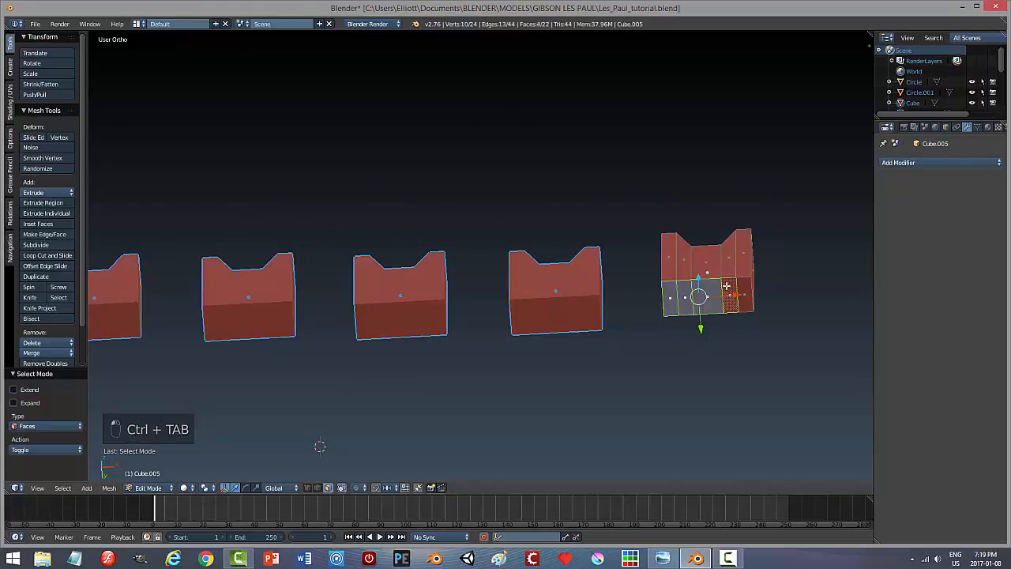
shift+right_click(744, 284)
key(x)
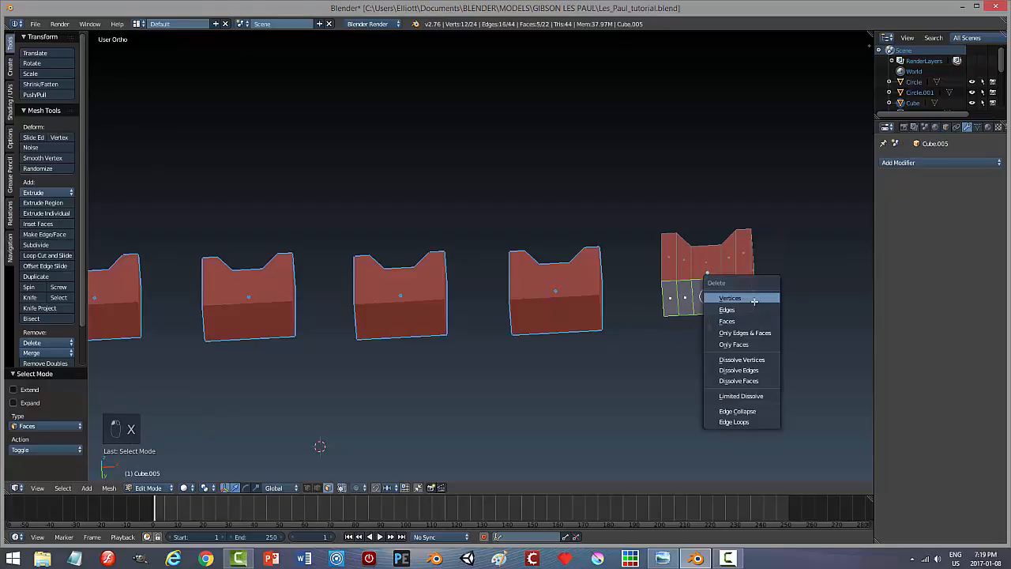
click(728, 320)
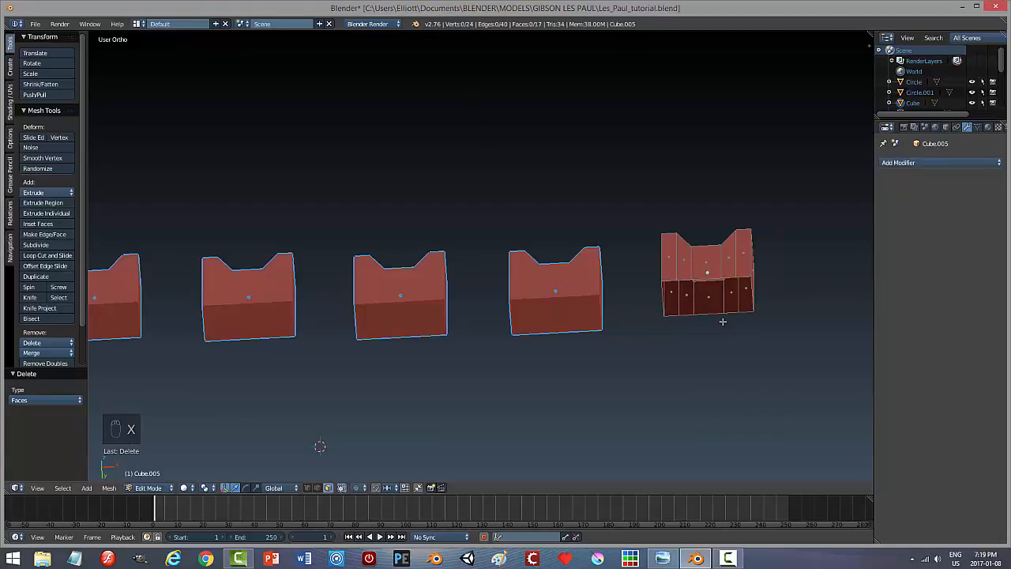
middle_drag(723, 322, 704, 350)
key(Tab)
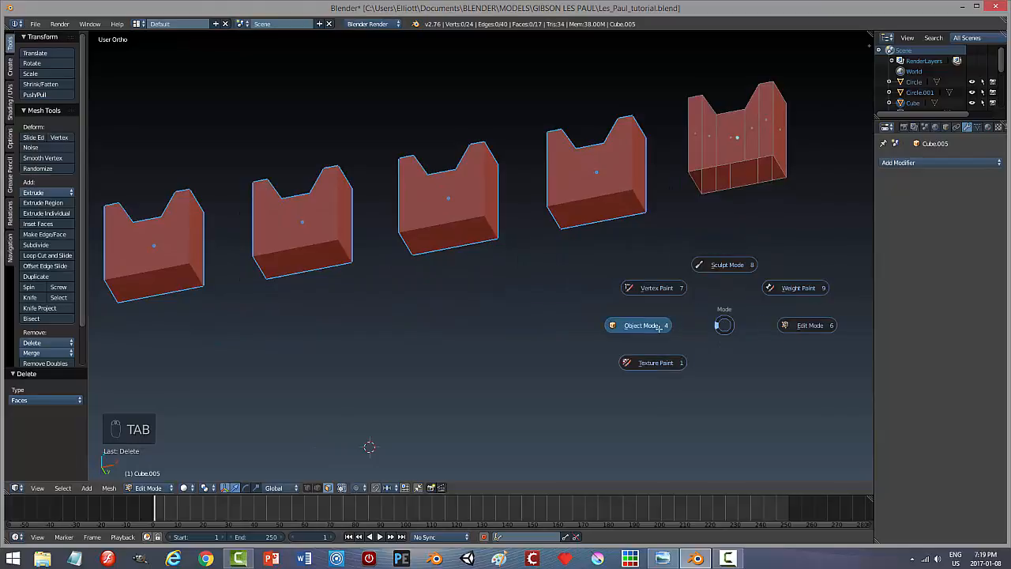
click(659, 326)
Delete the five faces on the underside of the fifth saddle in Edit Mode and return to Object Mode.
right_click(603, 217)
key(Tab)
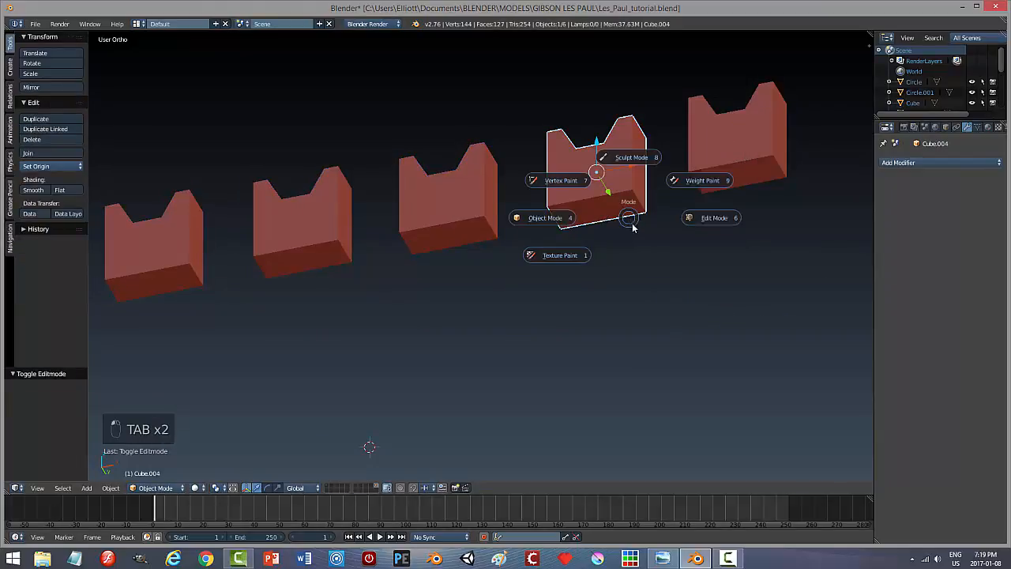
click(707, 219)
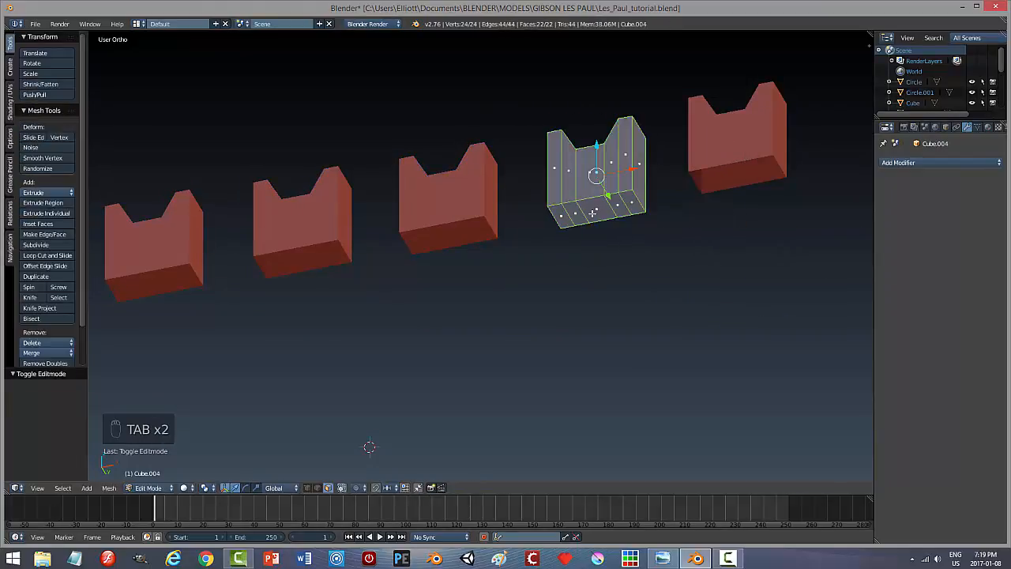
right_click(564, 214)
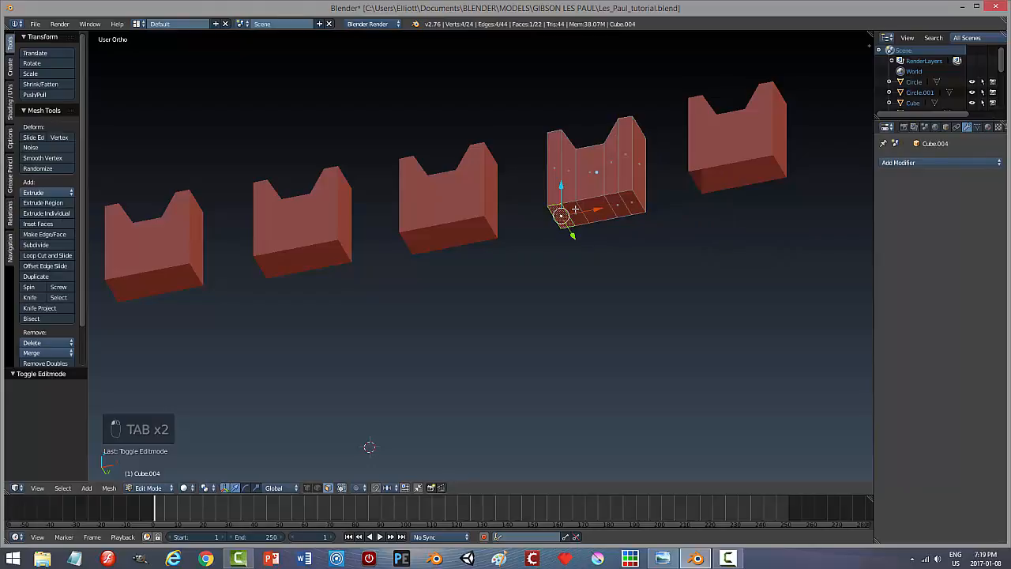
click(225, 488)
shift+right_click(600, 210)
shift+right_click(616, 205)
shift+right_click(632, 204)
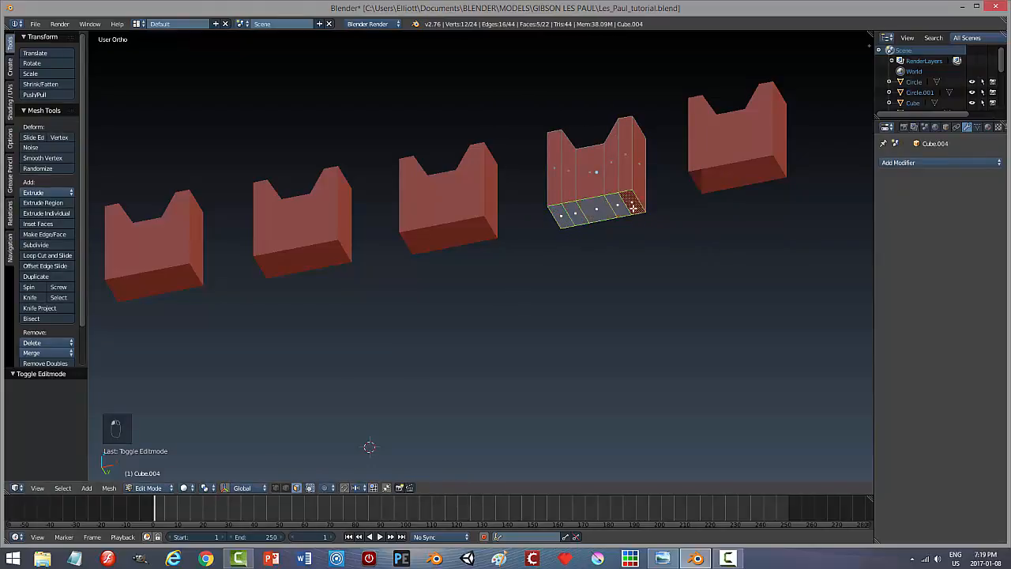
key(x)
click(598, 234)
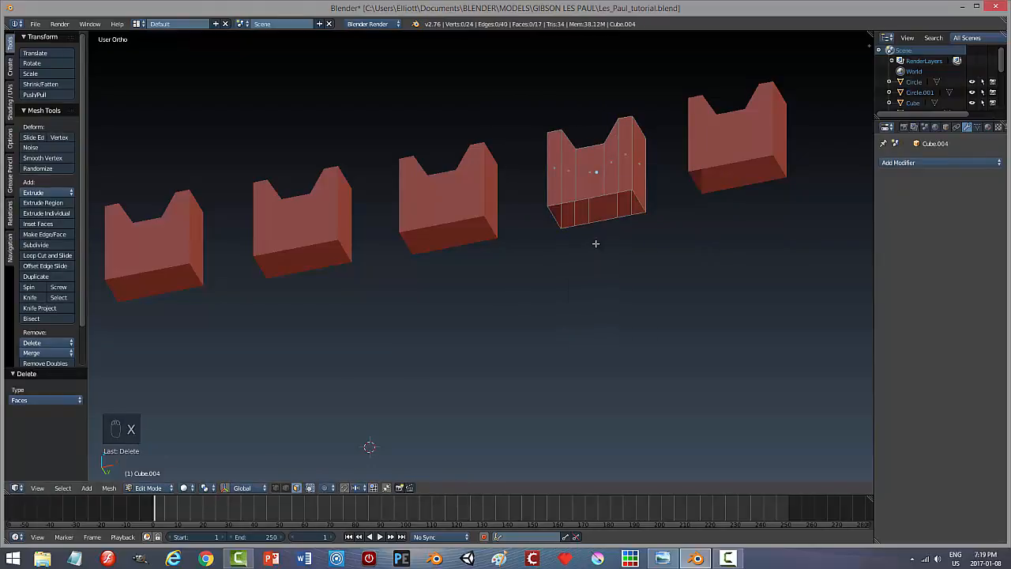
key(a)
key(Tab)
click(510, 242)
Delete the five underside faces of the fourth saddle in Edit Mode and return to Object Mode.
right_click(460, 219)
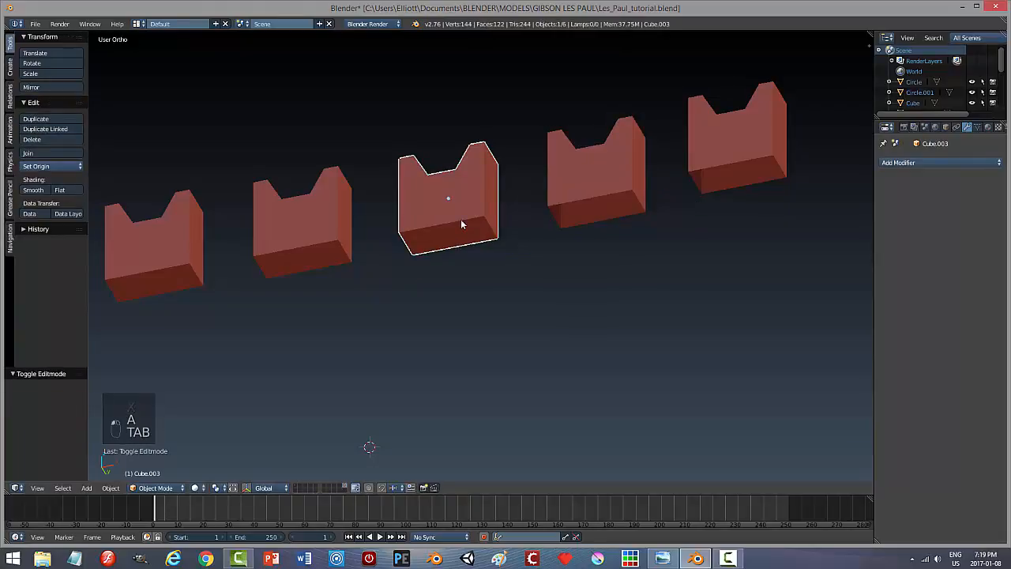
key(Tab)
click(542, 220)
right_click(417, 239)
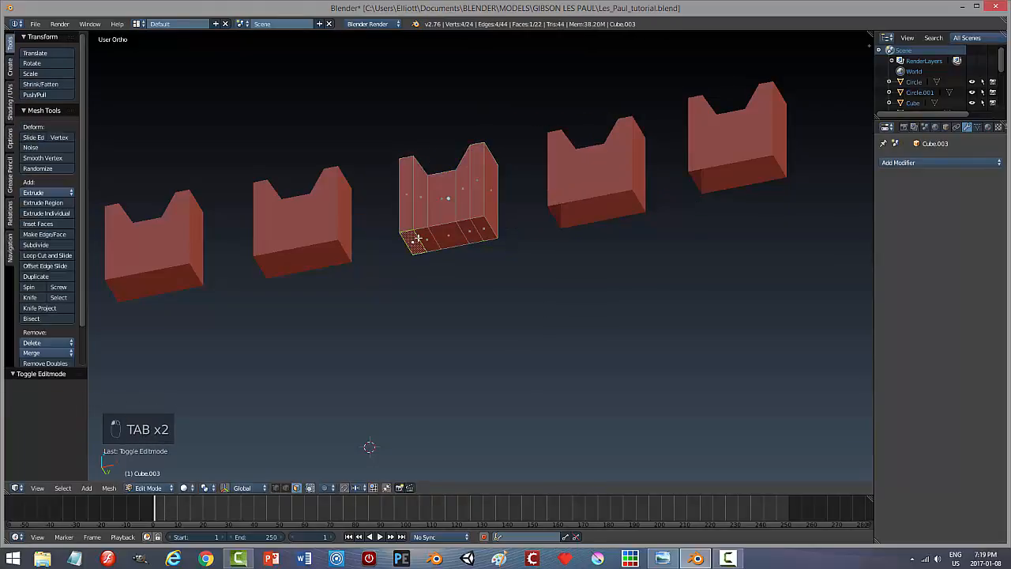
shift+right_click(433, 239)
shift+right_click(455, 235)
shift+right_click(471, 233)
shift+right_click(484, 229)
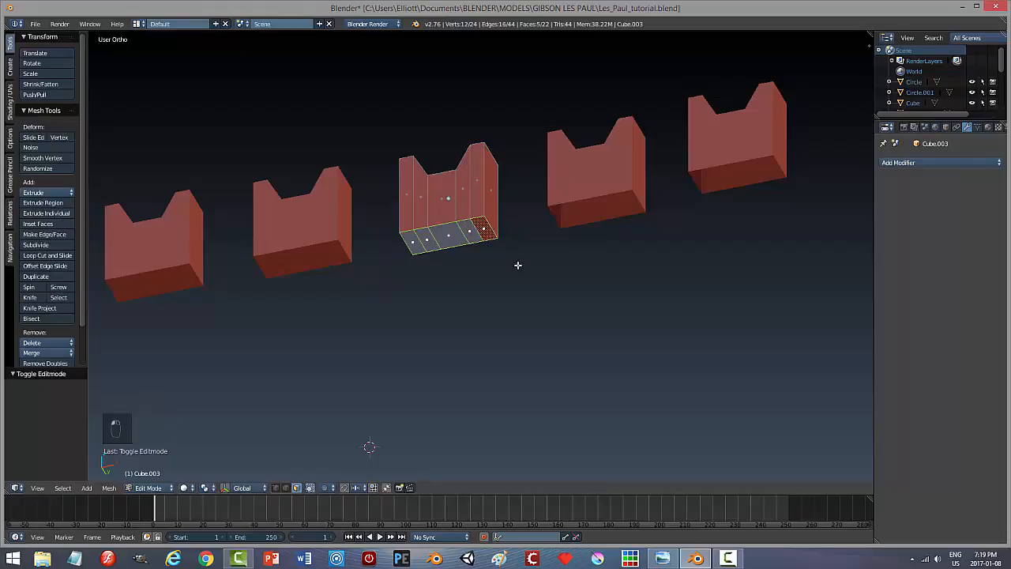
key(x)
click(513, 269)
key(a)
key(Tab)
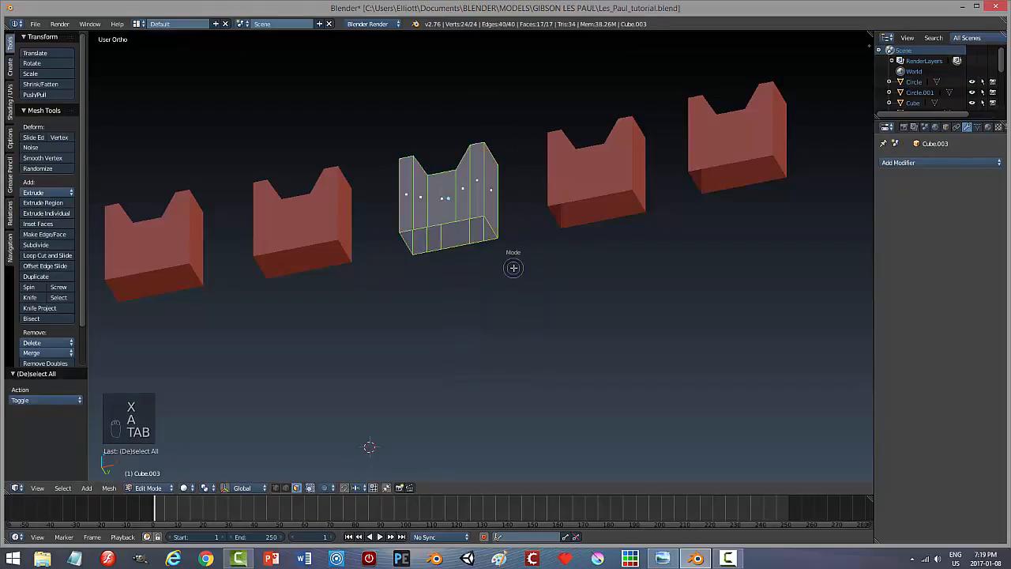
click(422, 265)
Delete the five underside faces of the third saddle in Edit Mode and return to Object Mode.
right_click(319, 246)
key(Tab)
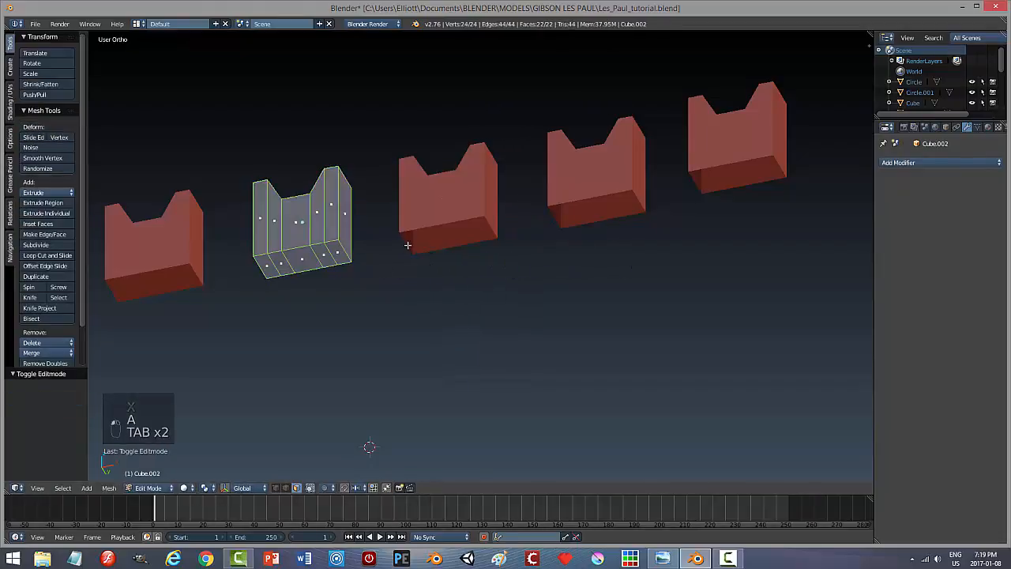
right_click(263, 264)
shift+right_click(282, 263)
shift+right_click(302, 259)
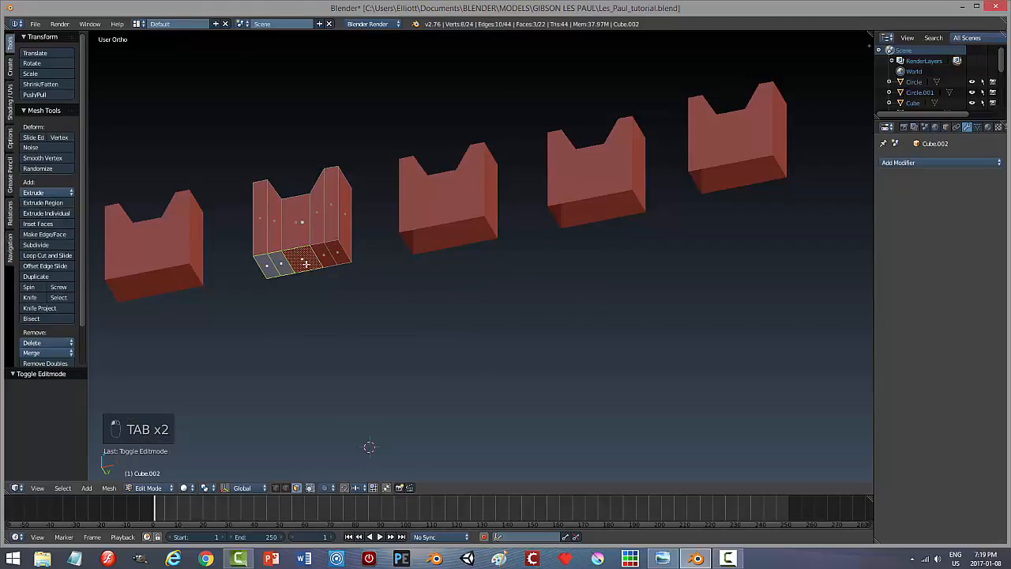
shift+right_click(328, 252)
shift+right_click(334, 251)
key(x)
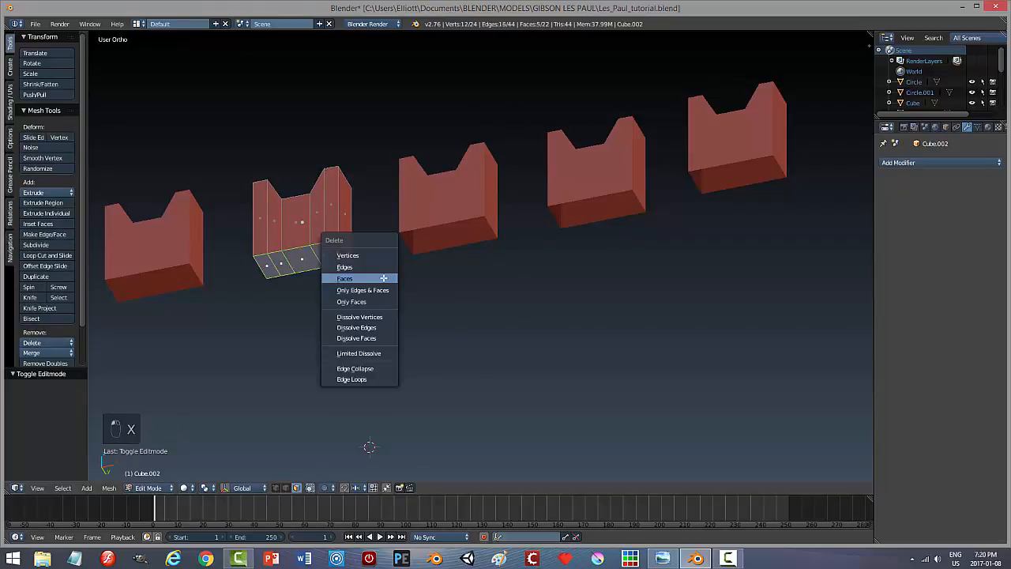
click(372, 280)
key(Tab)
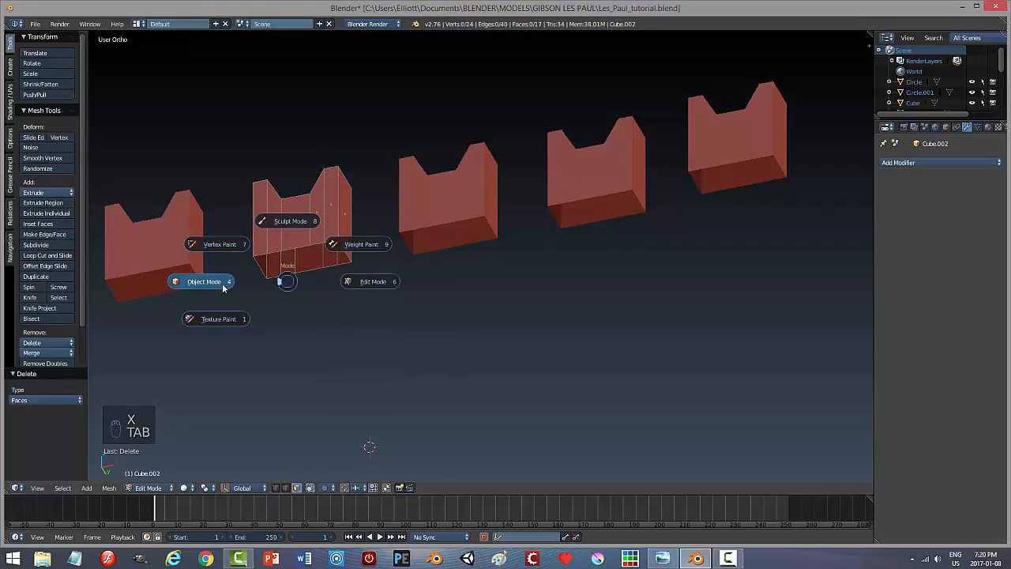
click(277, 277)
Delete the five underside faces of the second saddle in Edit Mode and return to Object Mode.
right_click(175, 283)
shift+middle_drag(330, 335, 554, 338)
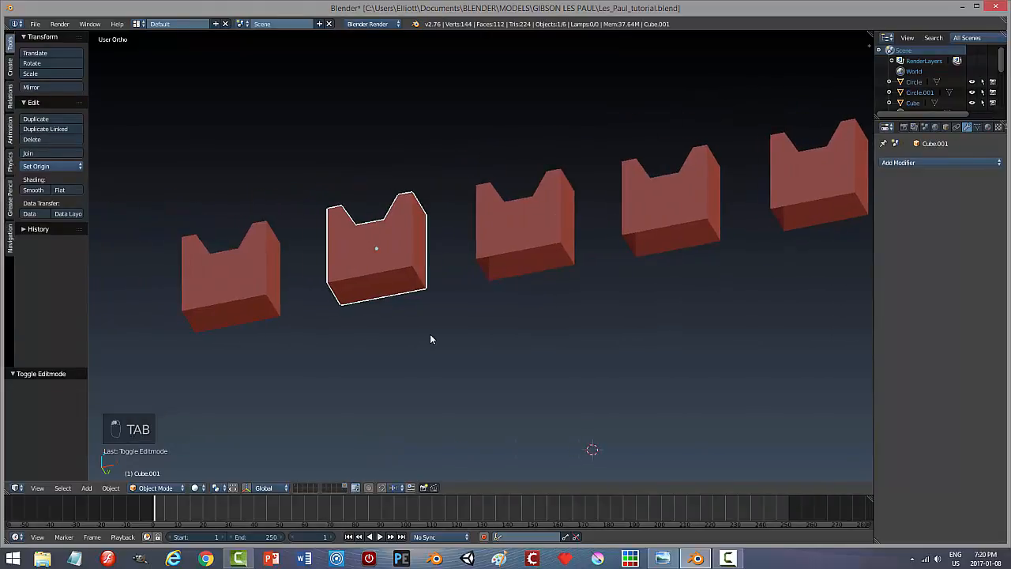
key(Tab)
click(435, 338)
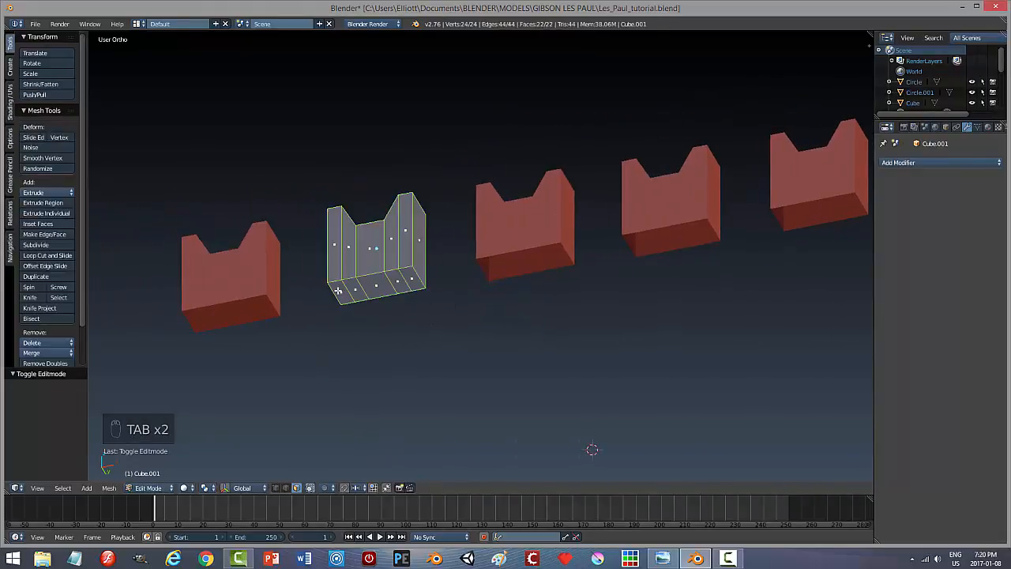
right_click(338, 290)
shift+right_click(356, 289)
shift+right_click(377, 284)
shift+right_click(396, 279)
shift+right_click(411, 277)
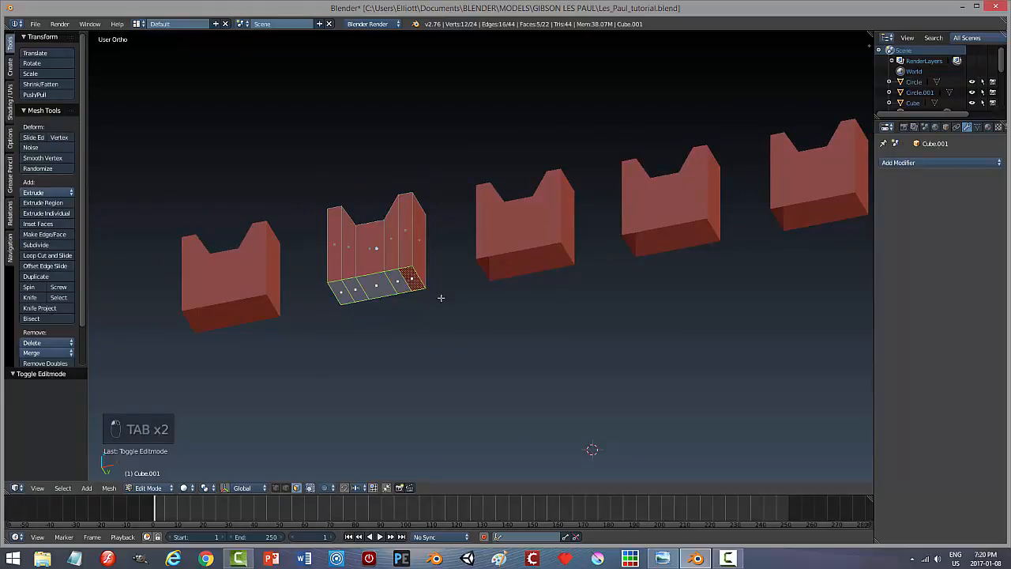
key(x)
click(440, 297)
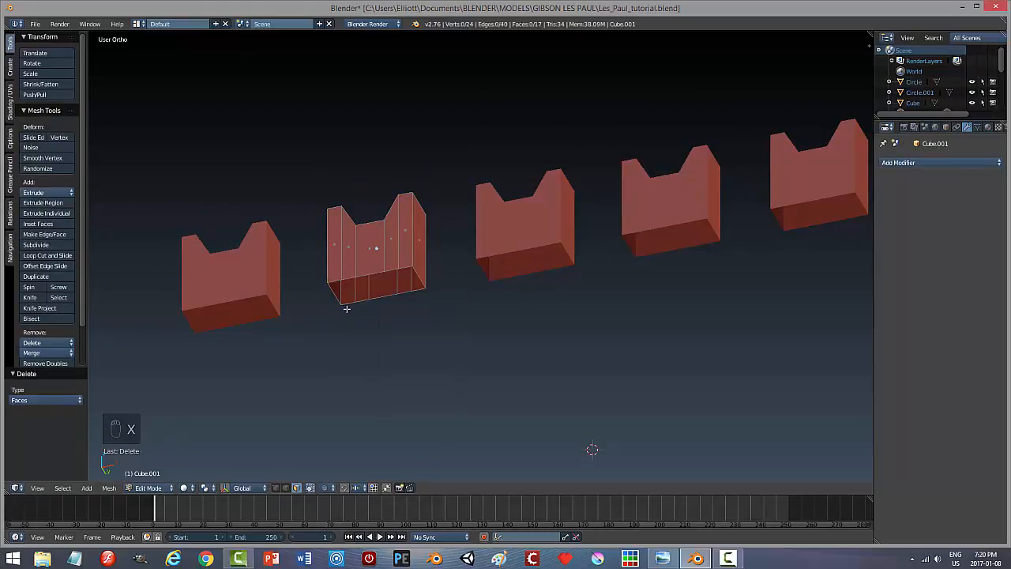
key(Tab)
click(266, 310)
Open the first saddle in Edit Mode and delete the five faces on its underside.
right_click(213, 311)
key(Tab)
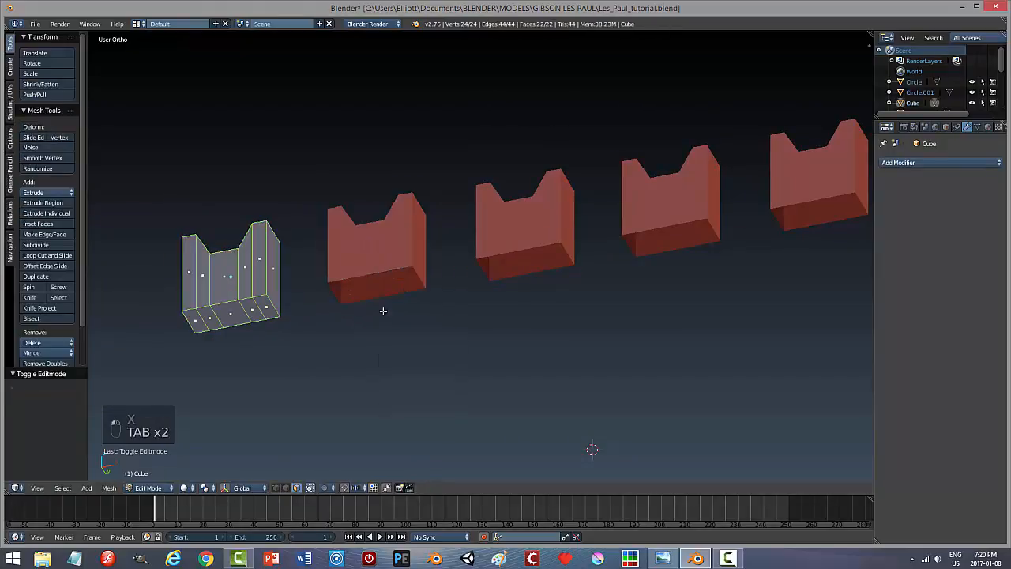
right_click(203, 320)
shift+right_click(212, 315)
shift+right_click(230, 312)
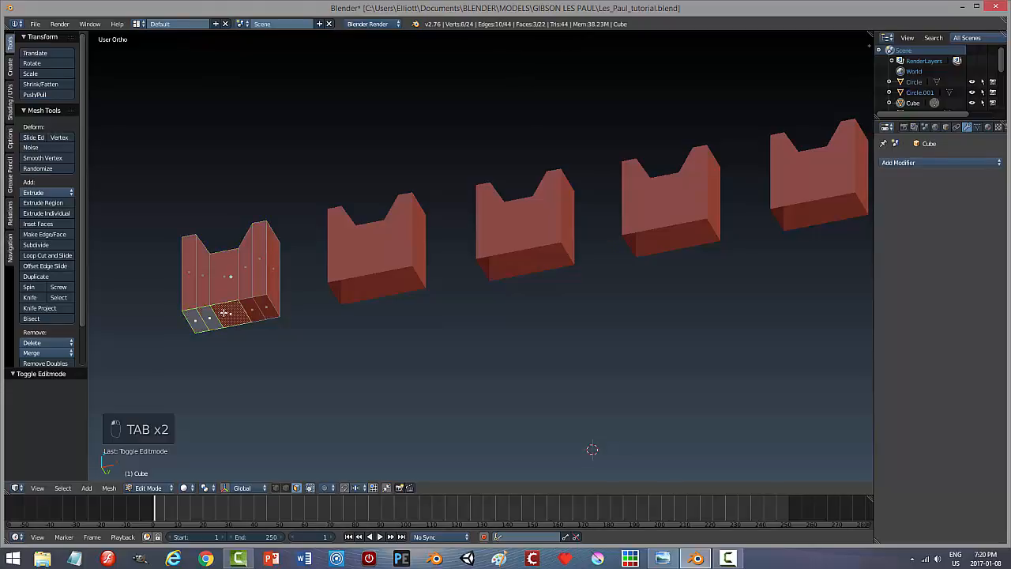
shift+right_click(248, 309)
shift+right_click(266, 306)
key(x)
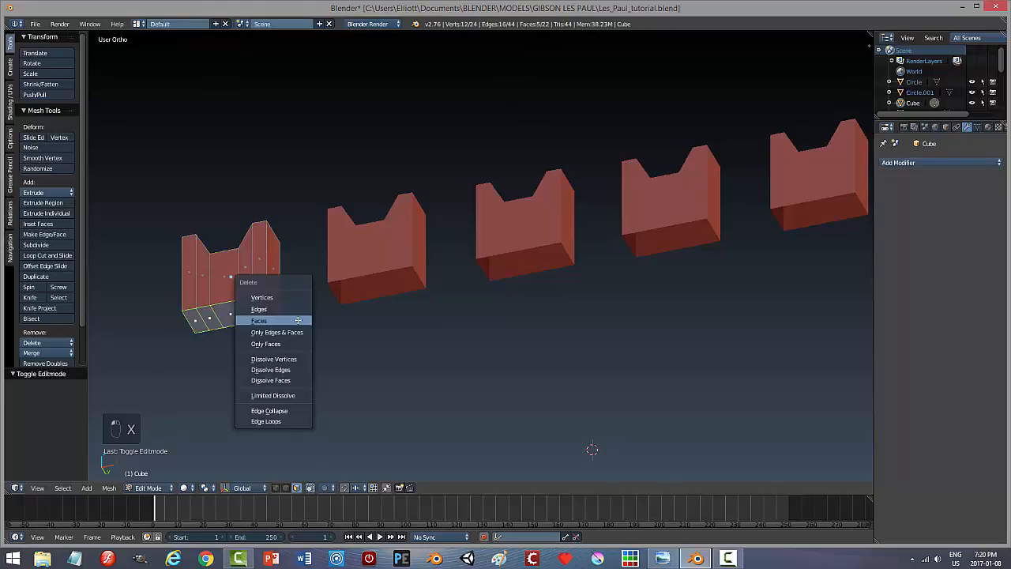
click(297, 320)
Bevel the whole first saddle with an offset of about 0.017 and one segment, deselect everything and return to Object Mode.
key(a)
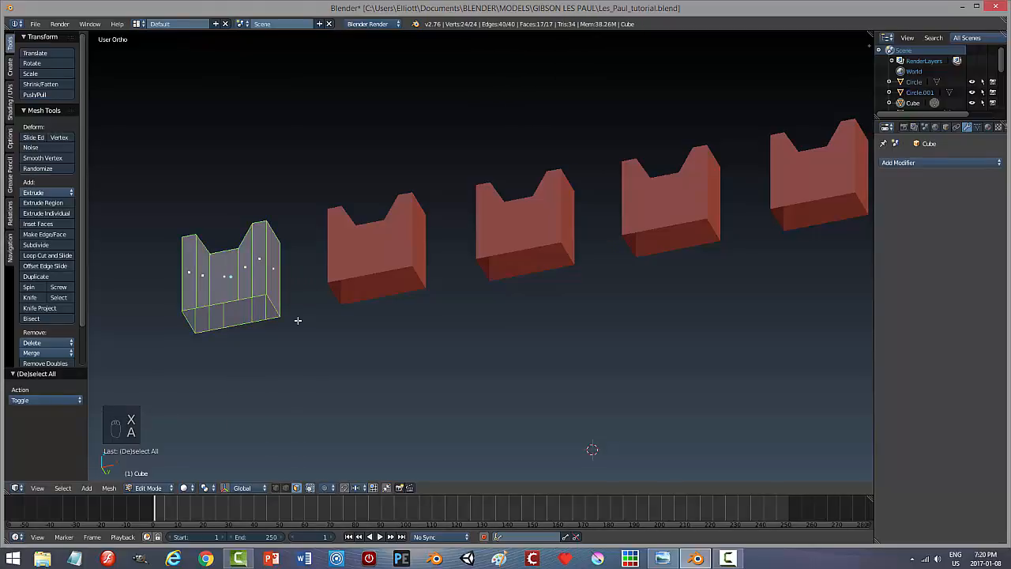
middle_drag(276, 353, 381, 395)
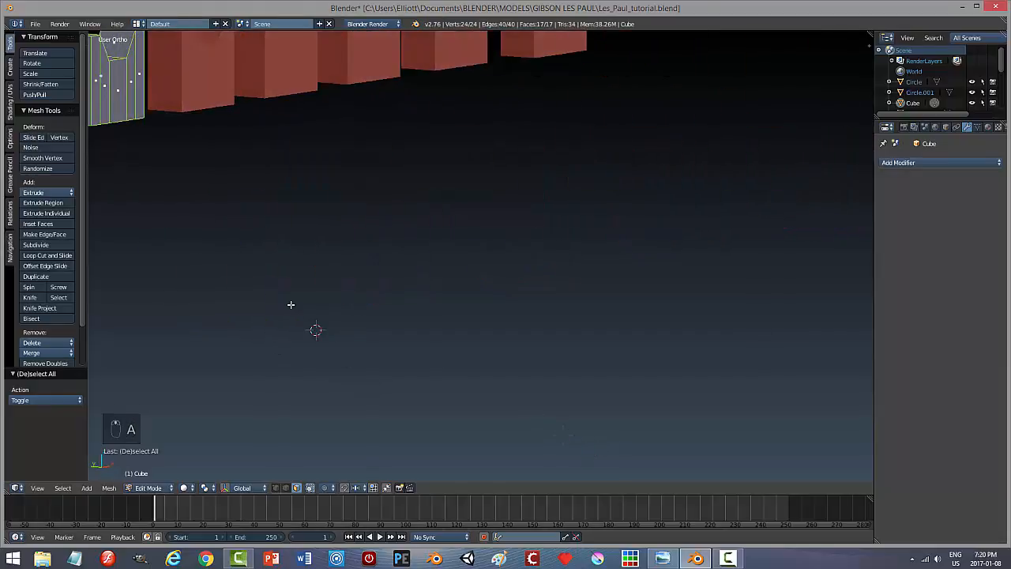
key(KP_Decimal)
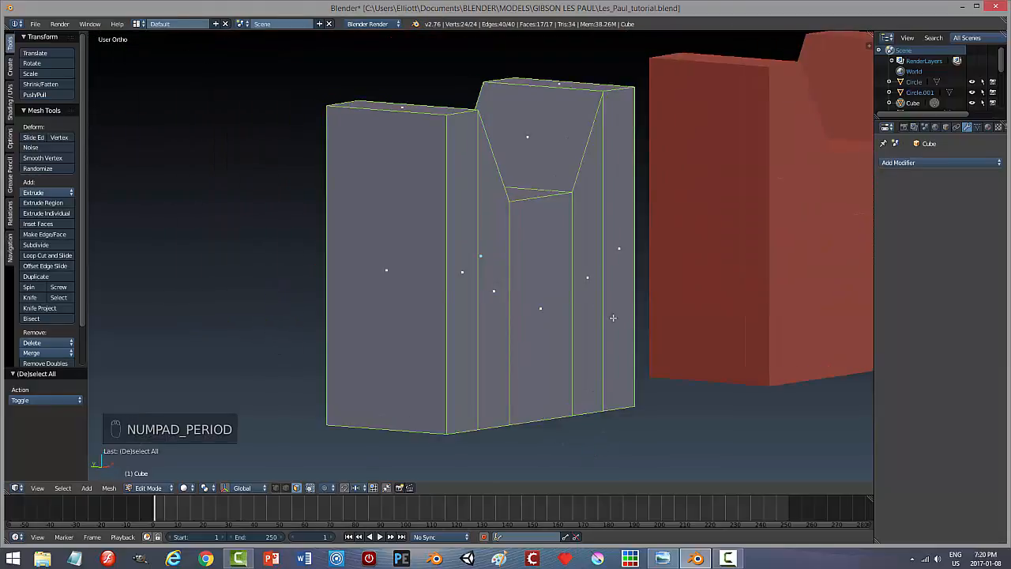
middle_drag(613, 318, 477, 335)
middle_drag(543, 341, 568, 342)
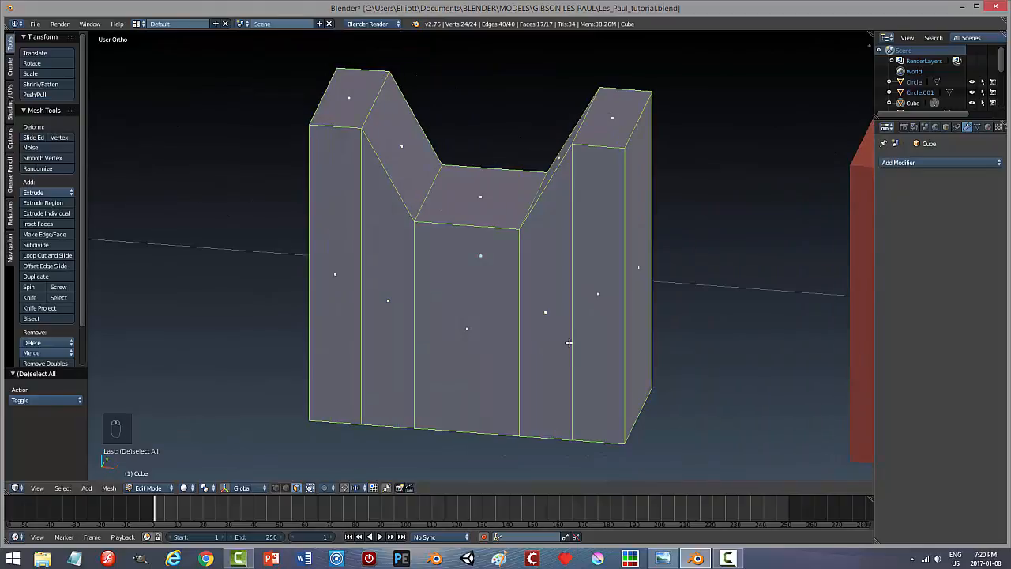
key(ctrl+b)
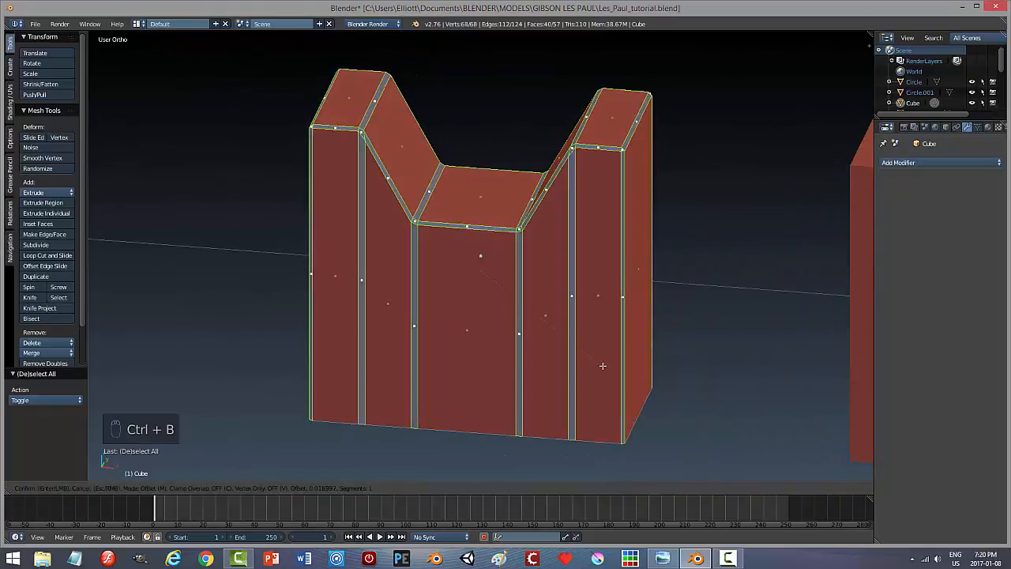
click(605, 367)
key(a)
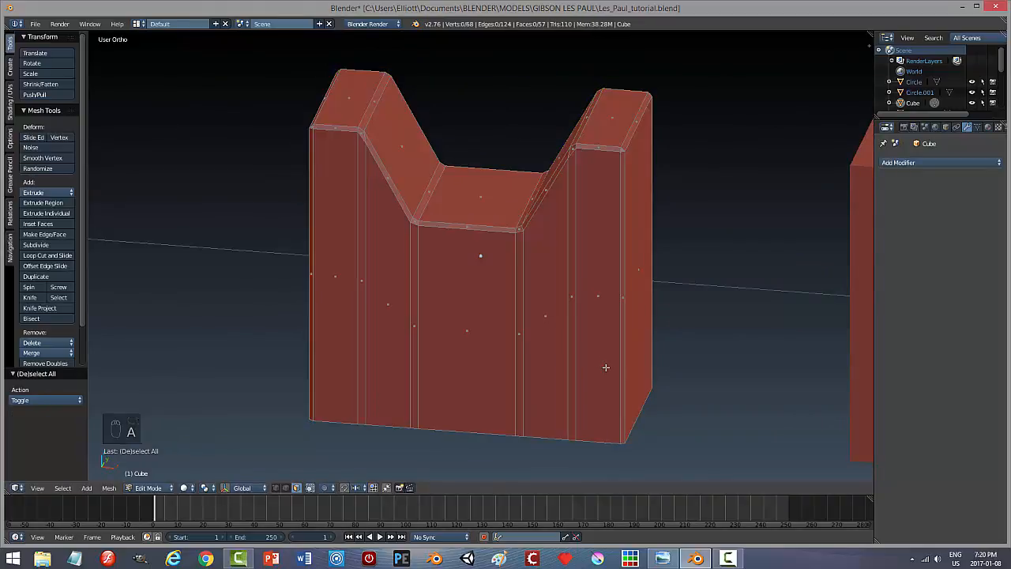
key(Tab)
Select the second to sixth saddles and delete them, keeping only the bevelled first saddle.
middle_drag(626, 341, 534, 332)
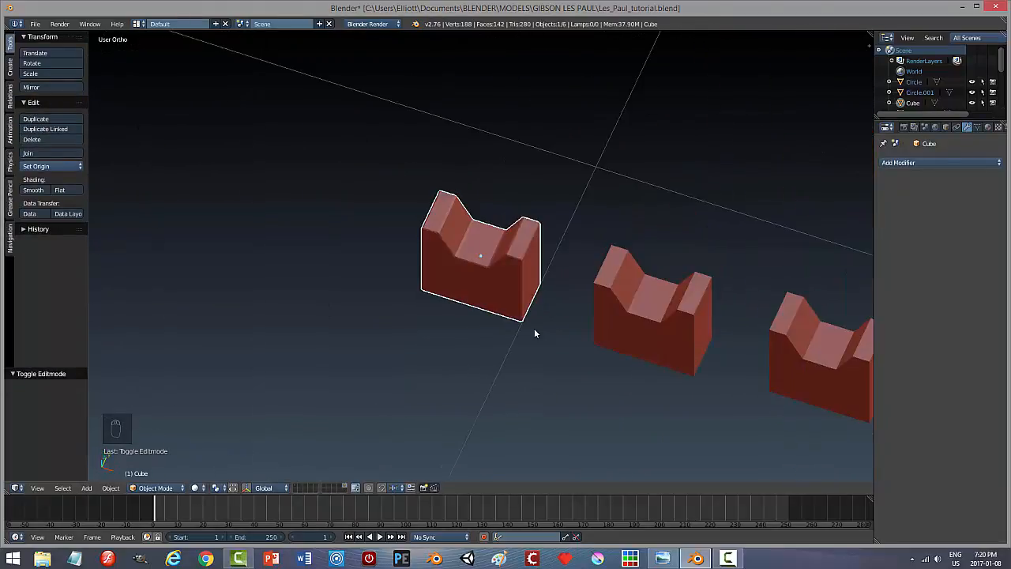
shift+middle_drag(619, 344, 457, 317)
right_click(512, 314)
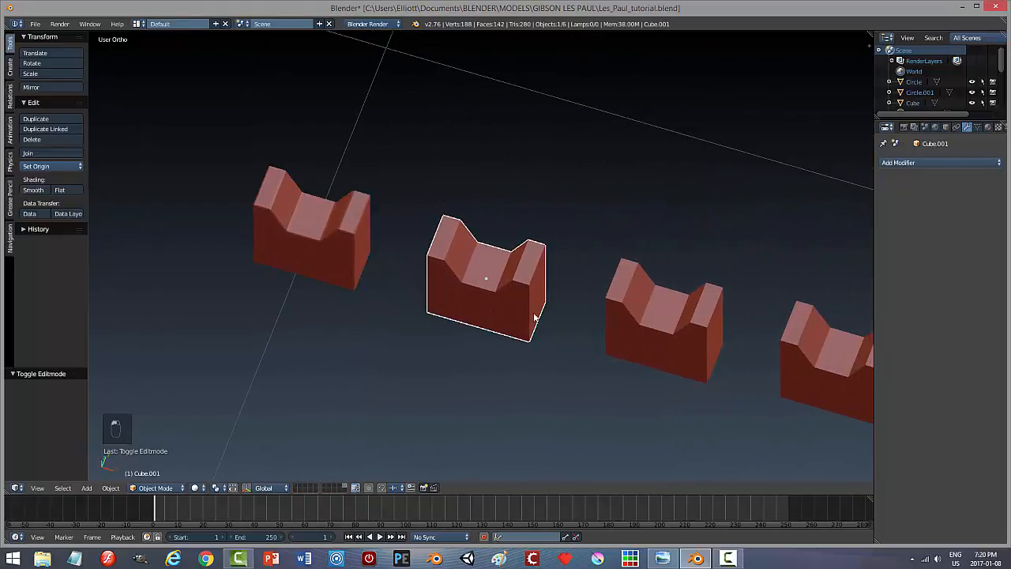
shift+right_click(641, 308)
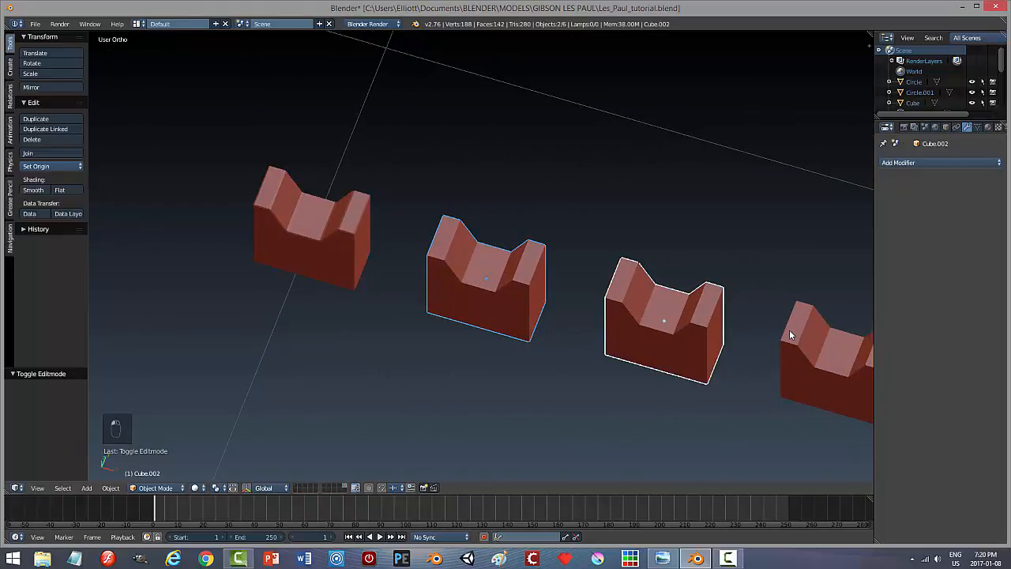
scroll(788, 335, down, 6)
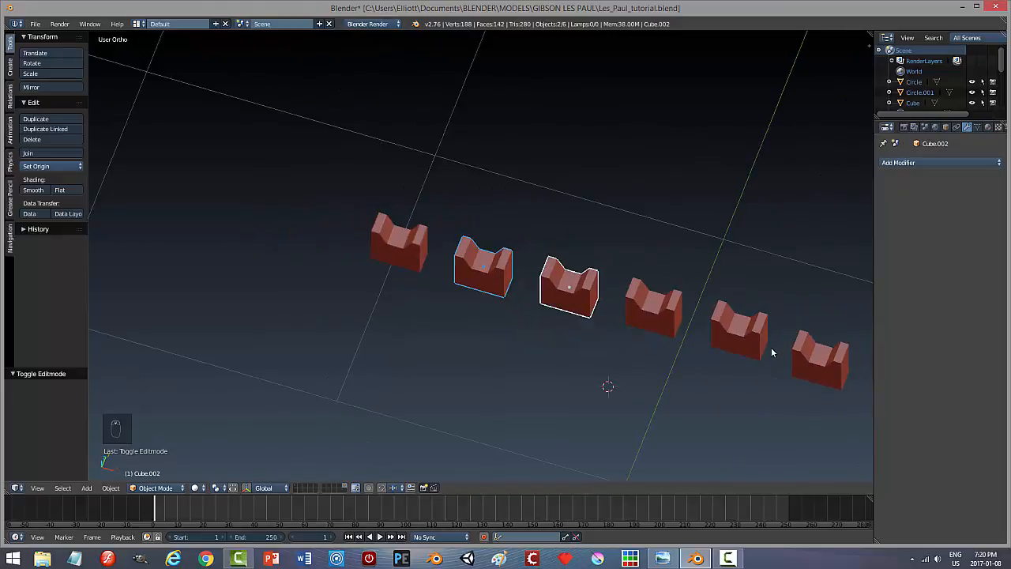
shift+right_click(618, 301)
shift+right_click(666, 311)
shift+right_click(722, 332)
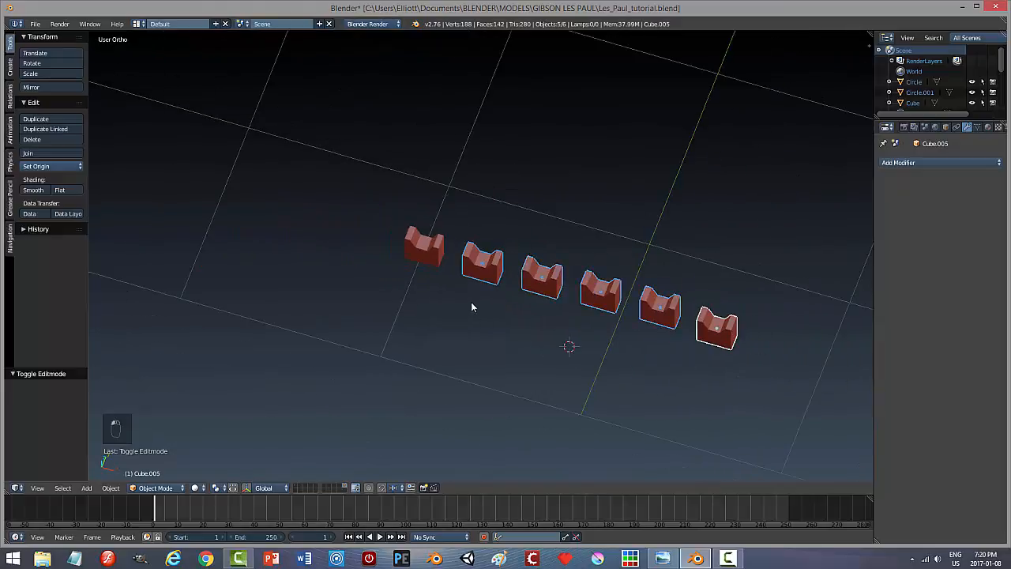
key(x)
click(583, 323)
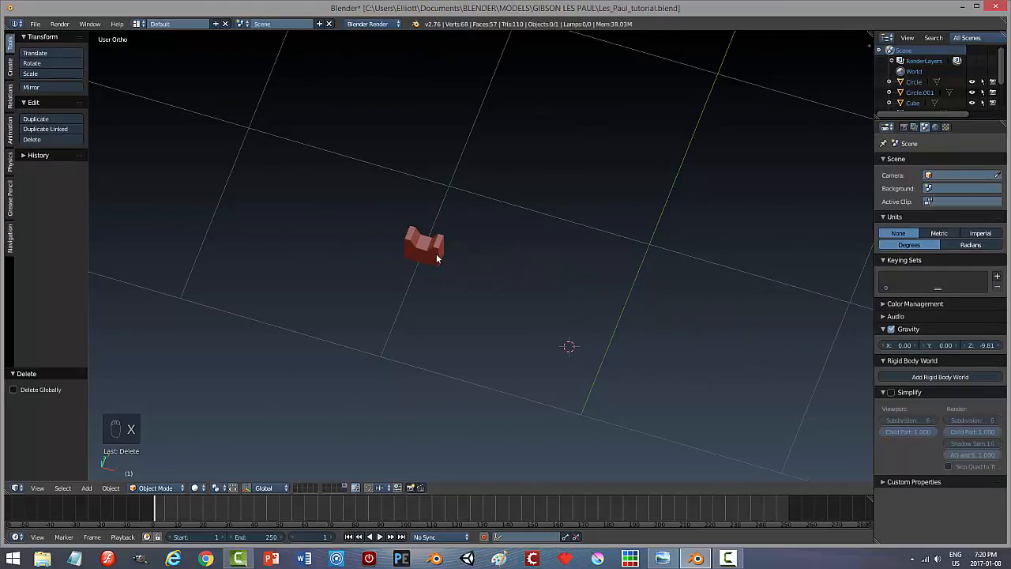
Move the remaining bevelled saddle to layer 1 and show that layer with the guitar body and bridge.
key(m)
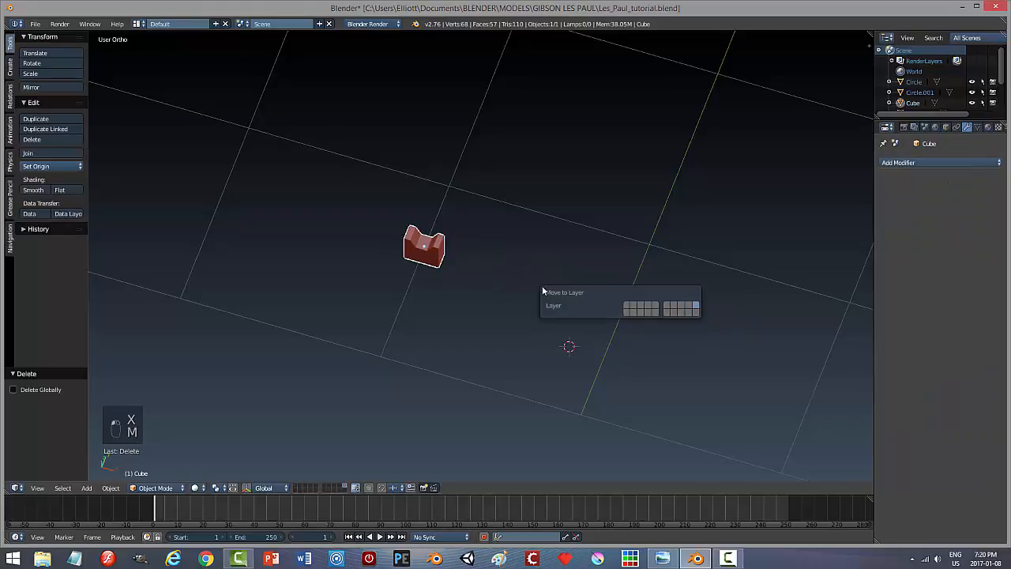
click(628, 308)
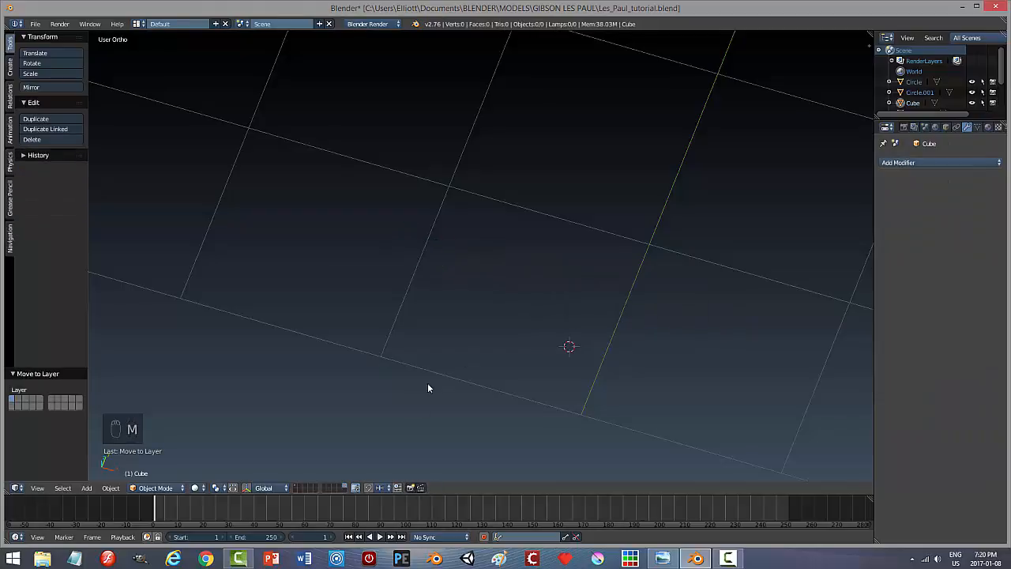
click(298, 487)
middle_drag(455, 291, 447, 261)
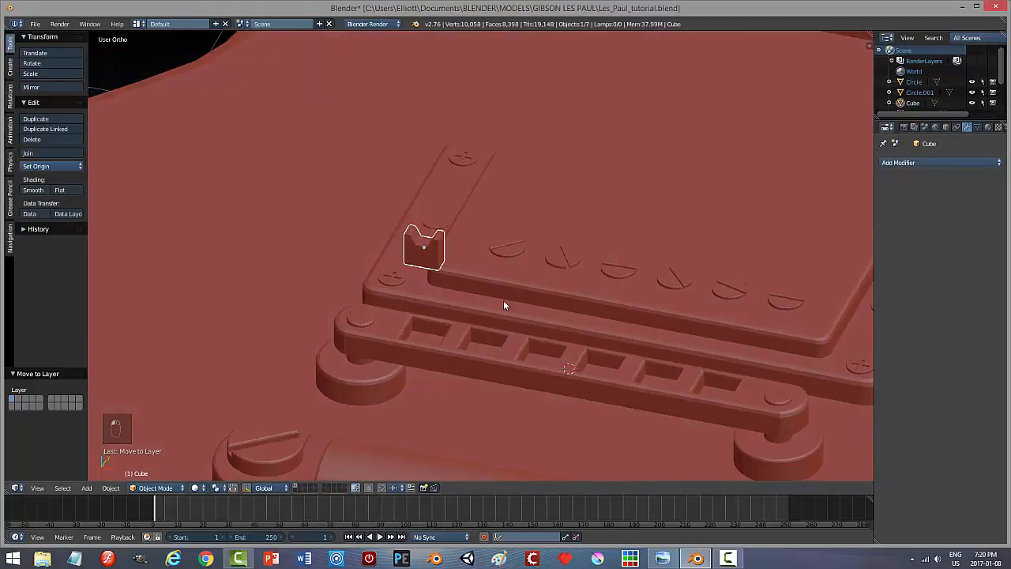
Set the saddle's origin to its geometry and lower it about 0.52 along Z into the bridge bar's first slot.
click(49, 166)
click(47, 184)
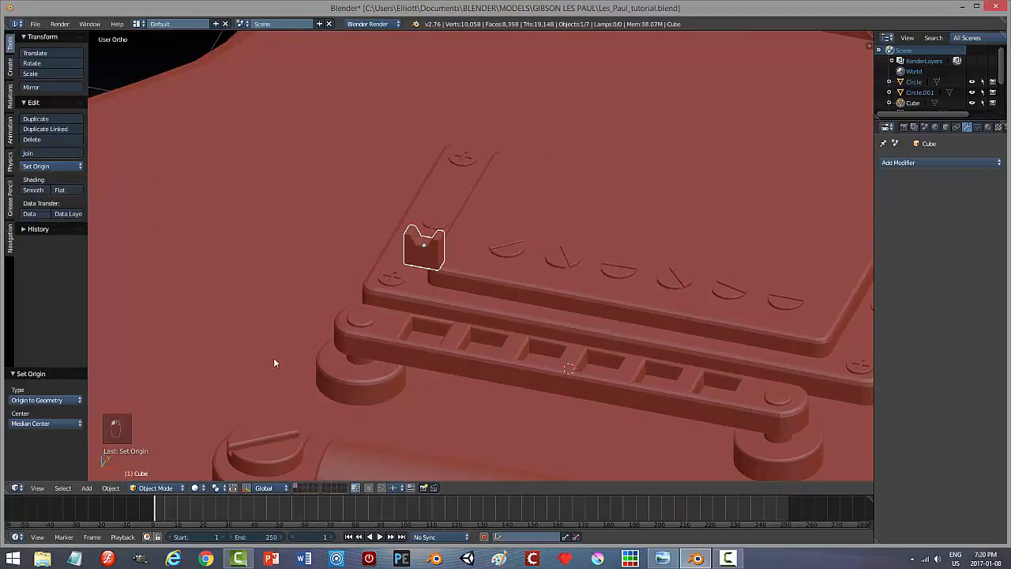
click(245, 487)
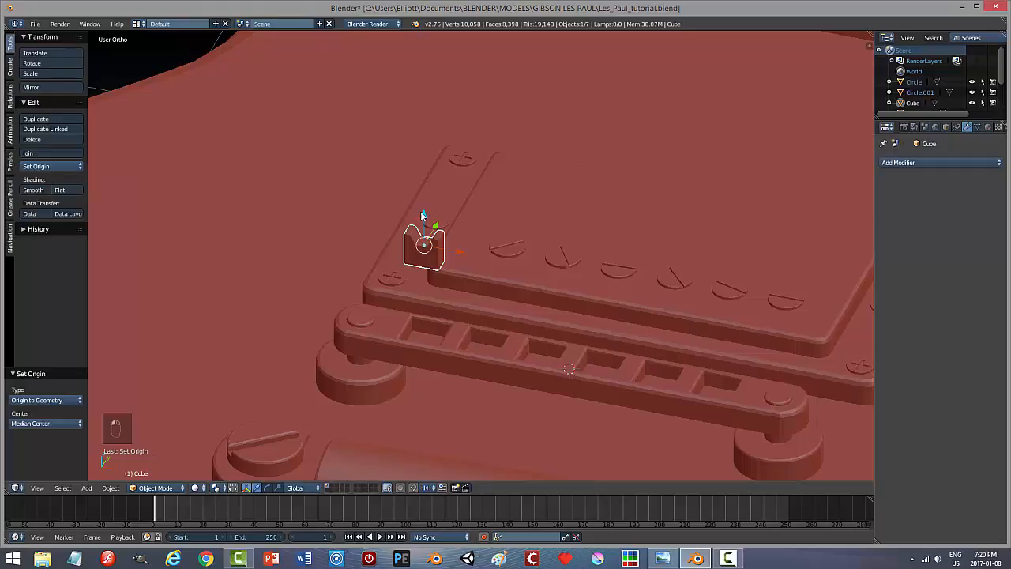
drag(421, 215, 431, 311)
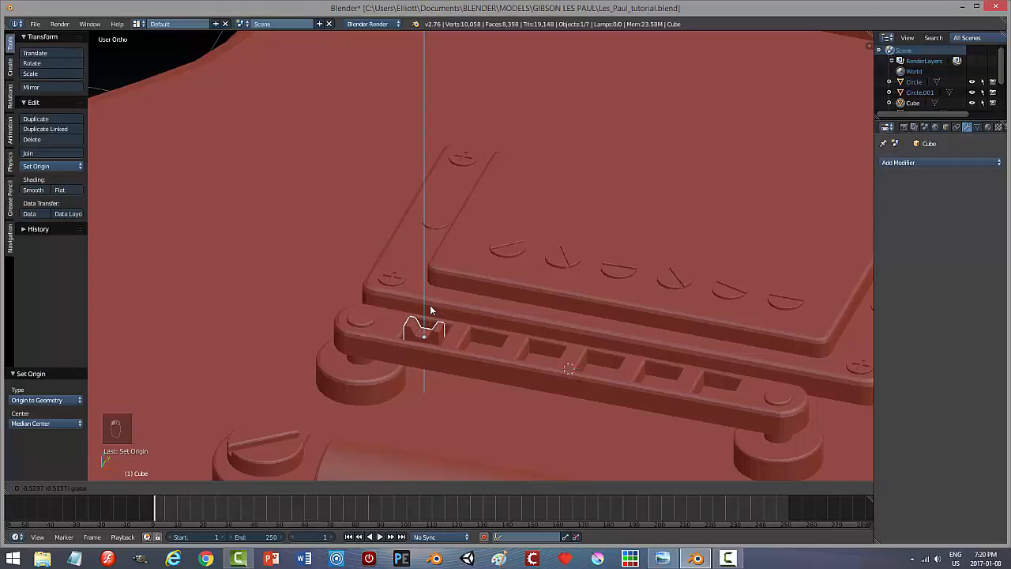
middle_drag(434, 310, 457, 320)
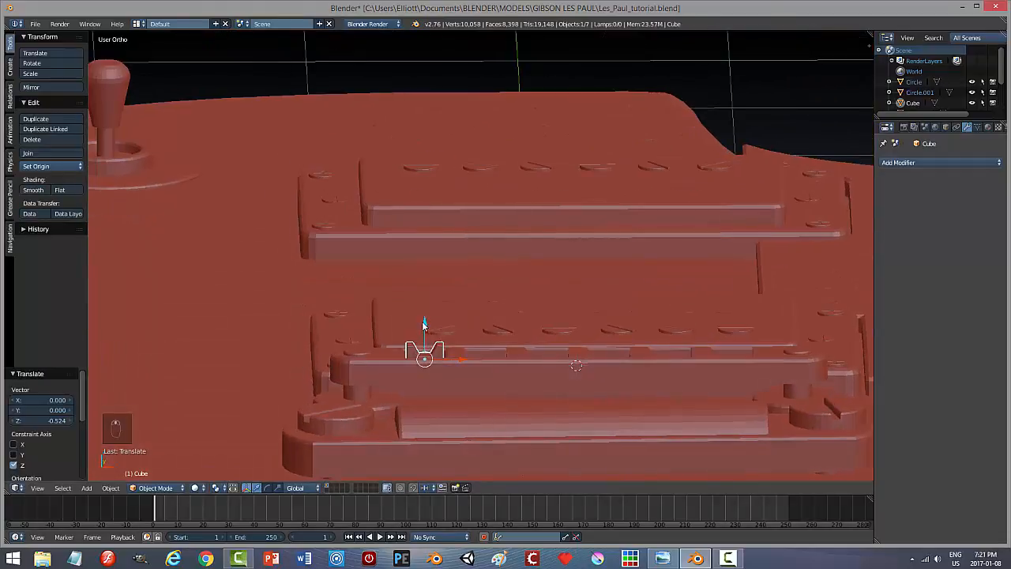
drag(423, 324, 424, 324)
middle_drag(490, 334, 521, 394)
From the top view, duplicate the first saddle and move the copy about 0.29 along X into the second slot.
key(KP_7)
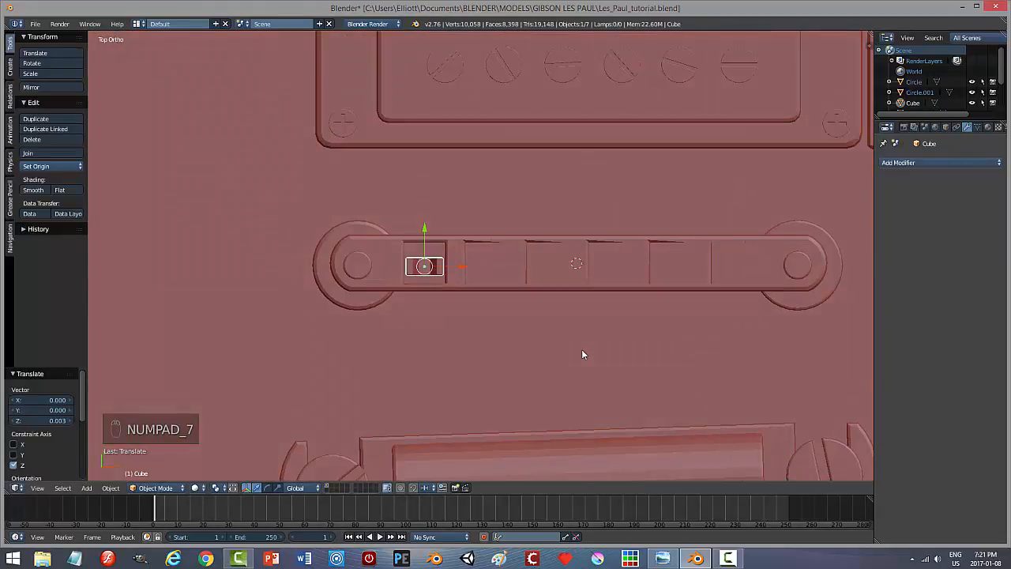
key(shift+d)
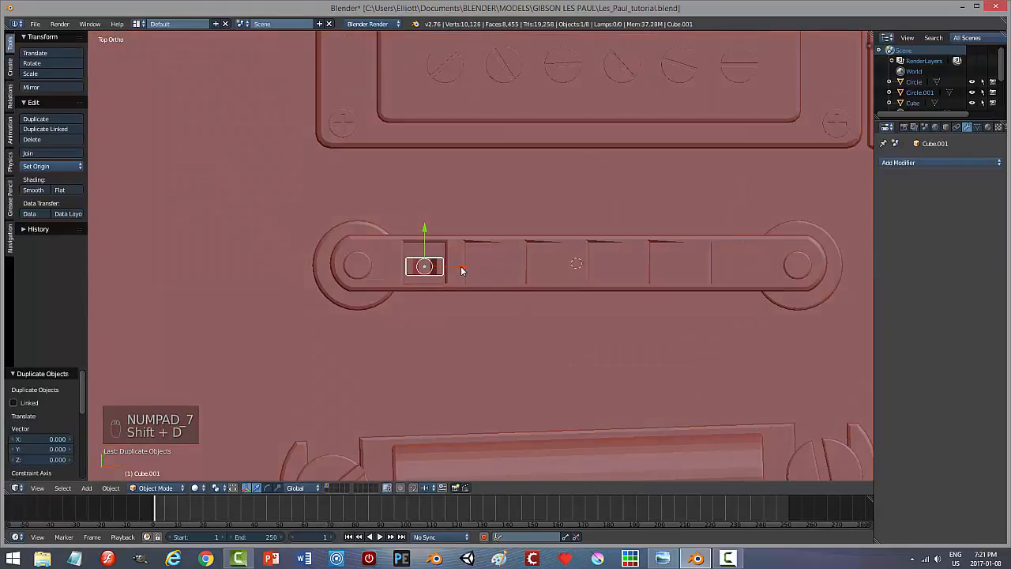
key(x)
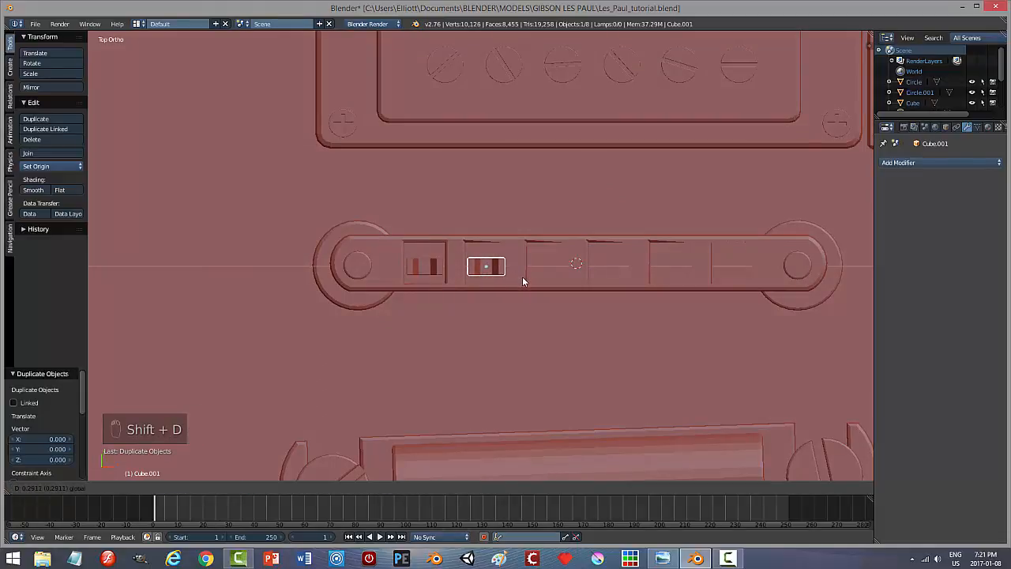
drag(522, 278, 522, 277)
Copy the second saddle into the third slot in wireframe shading, and offset the second and third saddles along Y in their slots.
key(shift+d)
right_click(563, 282)
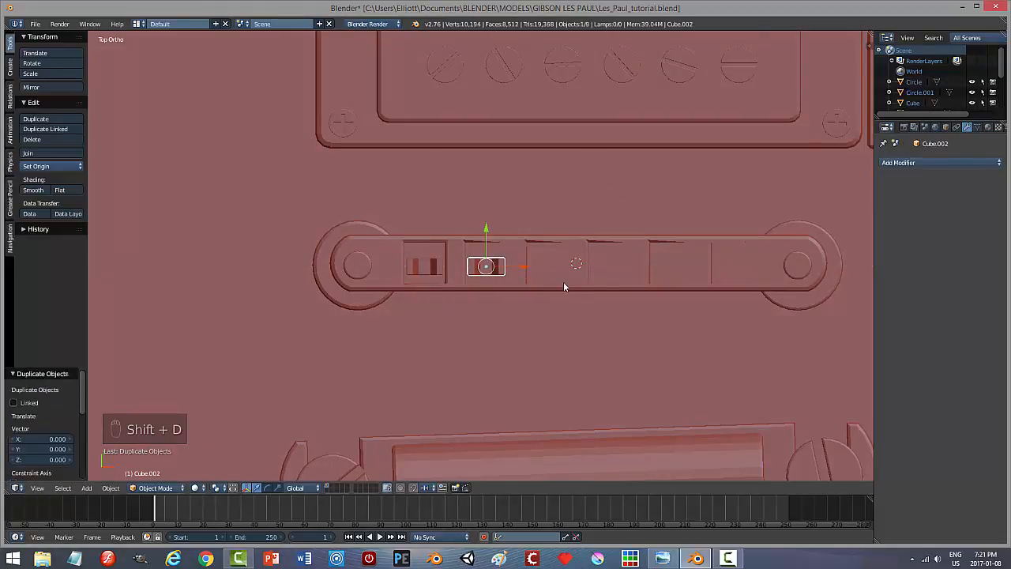
key(z)
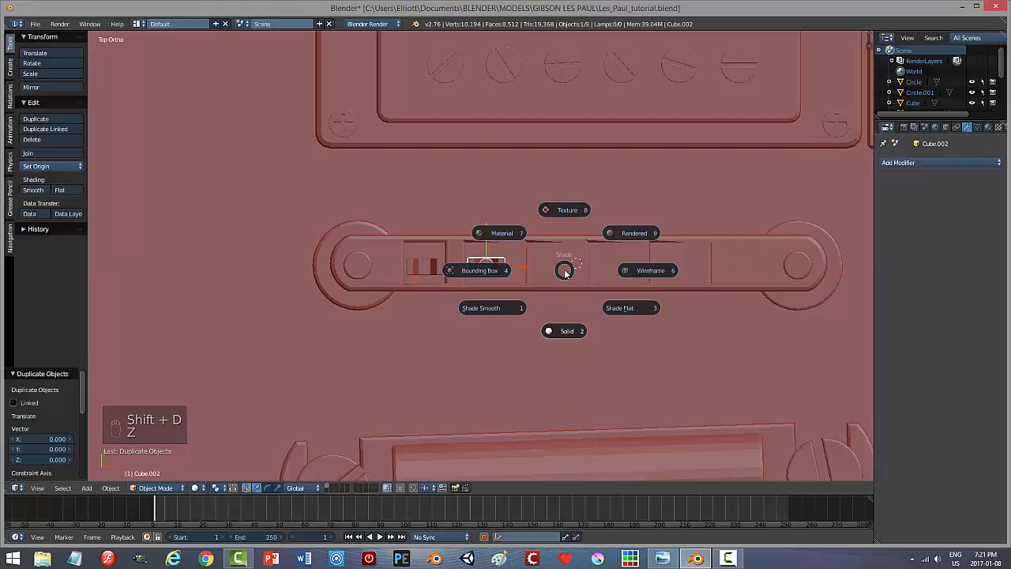
click(638, 279)
drag(527, 270, 589, 274)
drag(550, 231, 551, 235)
right_click(493, 270)
drag(487, 239, 511, 256)
Duplicate the third saddle and move the copy about 0.286 along X into the fourth slot.
right_click(551, 278)
key(shift+d)
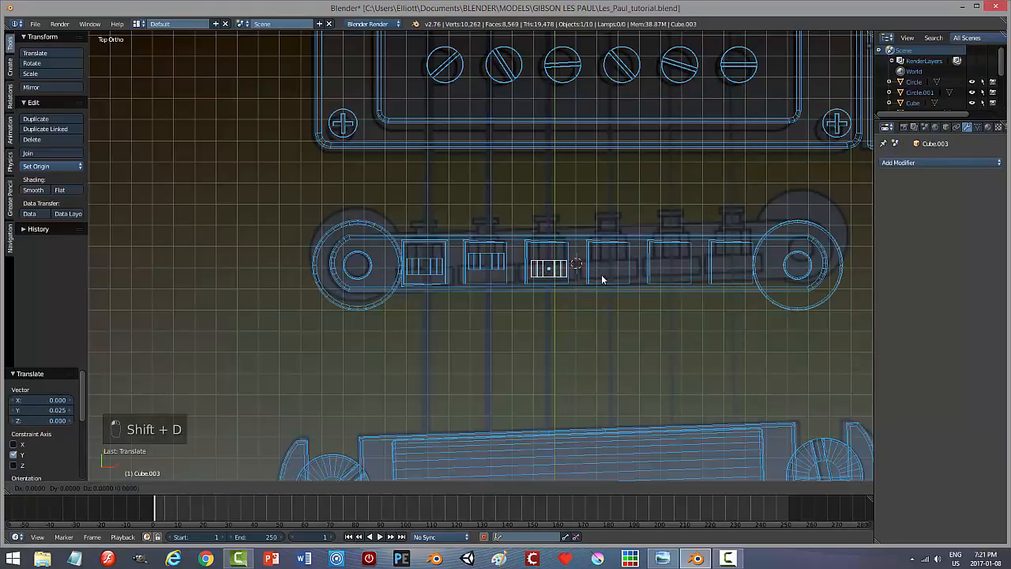
key(x)
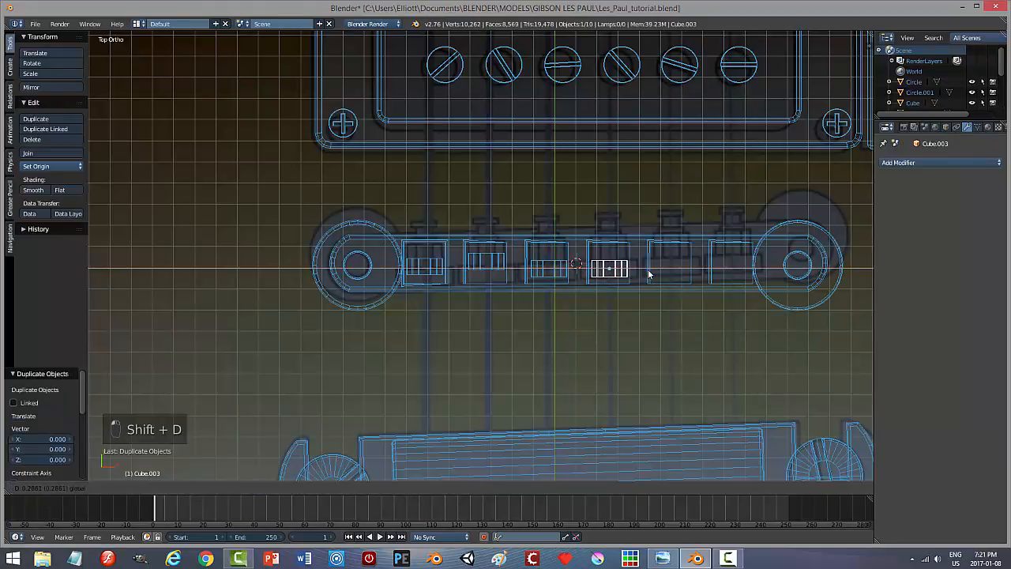
click(648, 274)
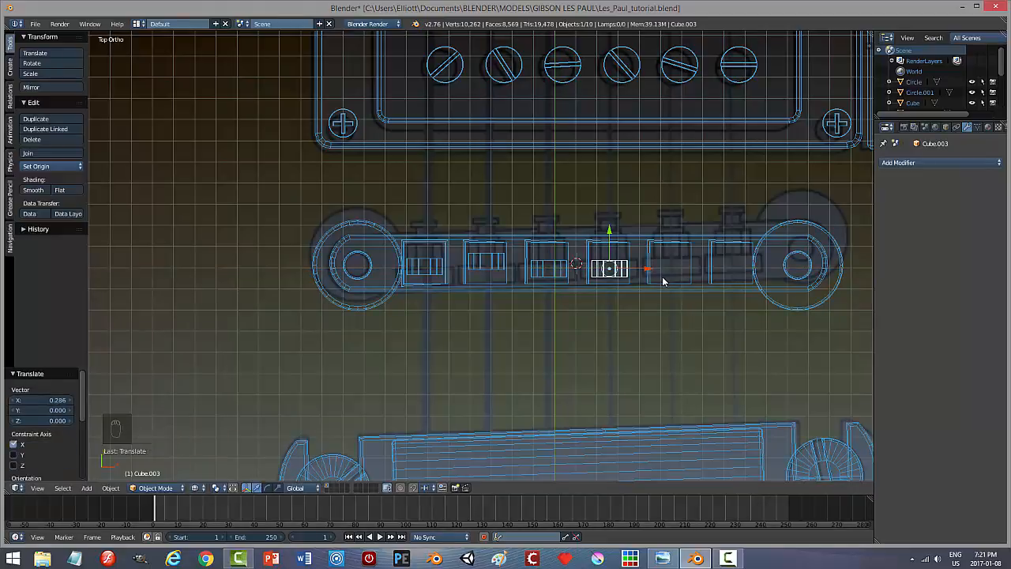
Duplicate the fourth saddle about 0.291 along X into the fifth slot and shift the copy slightly in positive Y.
key(shift+d)
key(x)
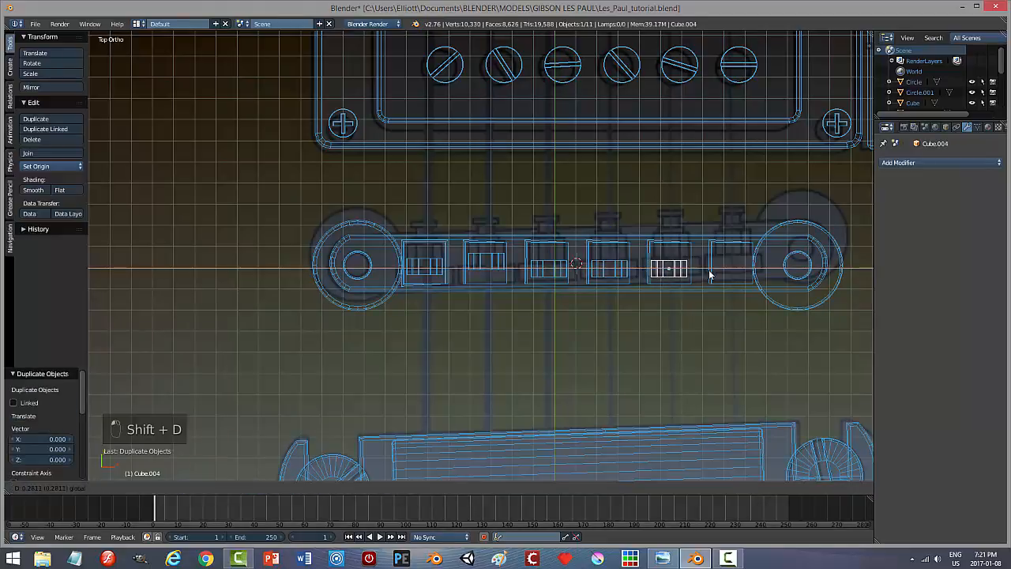
click(710, 274)
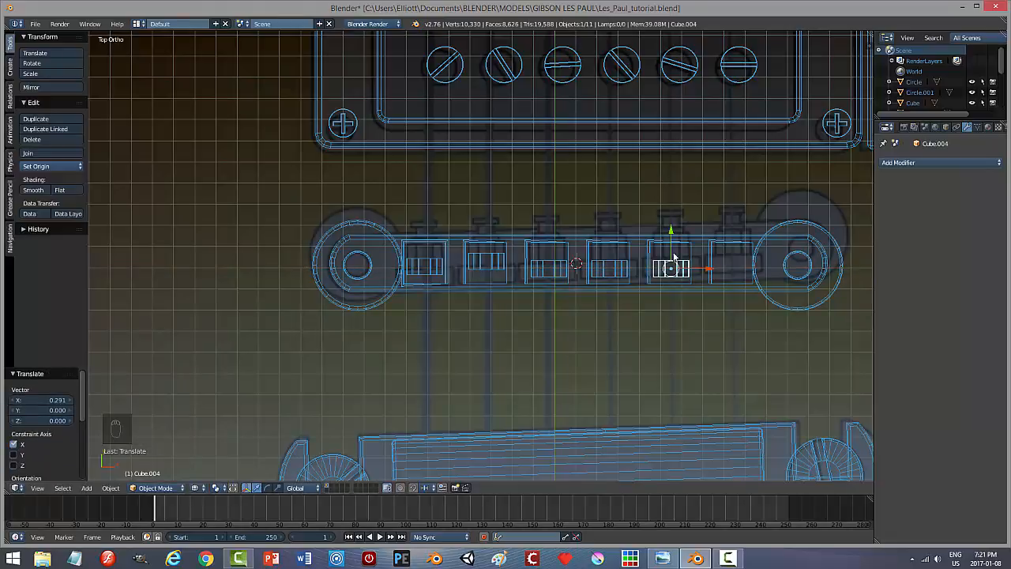
right_click(664, 237)
right_click(665, 250)
drag(671, 232, 672, 231)
click(675, 235)
Duplicate the fifth saddle into the sixth slot and fine-tune the copy's position along Y and X.
key(shift+d)
right_click(765, 277)
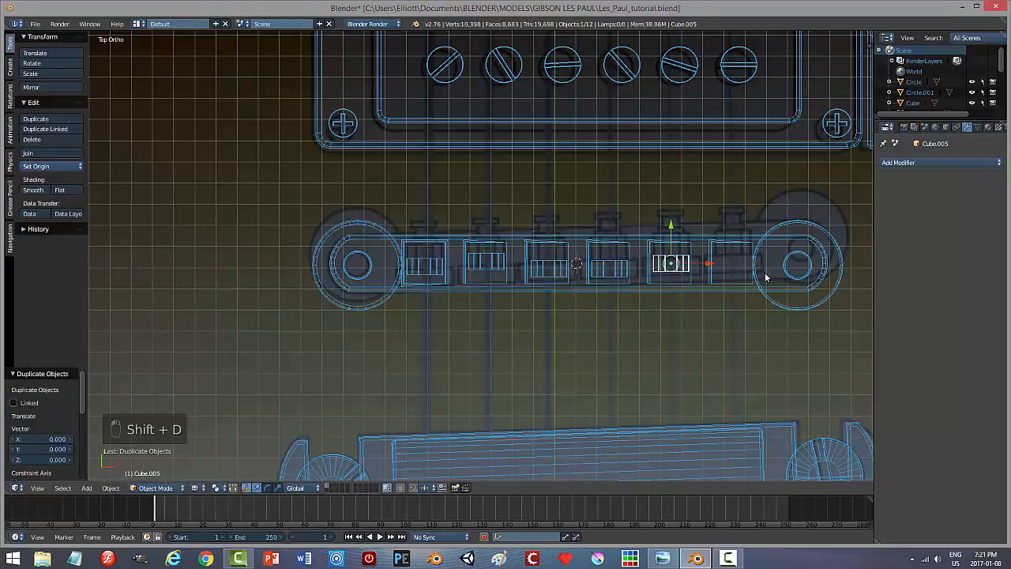
drag(707, 263, 771, 273)
drag(731, 226, 731, 226)
drag(767, 262, 767, 263)
Deselect everything, restore solid shading and save over the existing Les_Paul_tutorial.blend file.
key(a)
key(z)
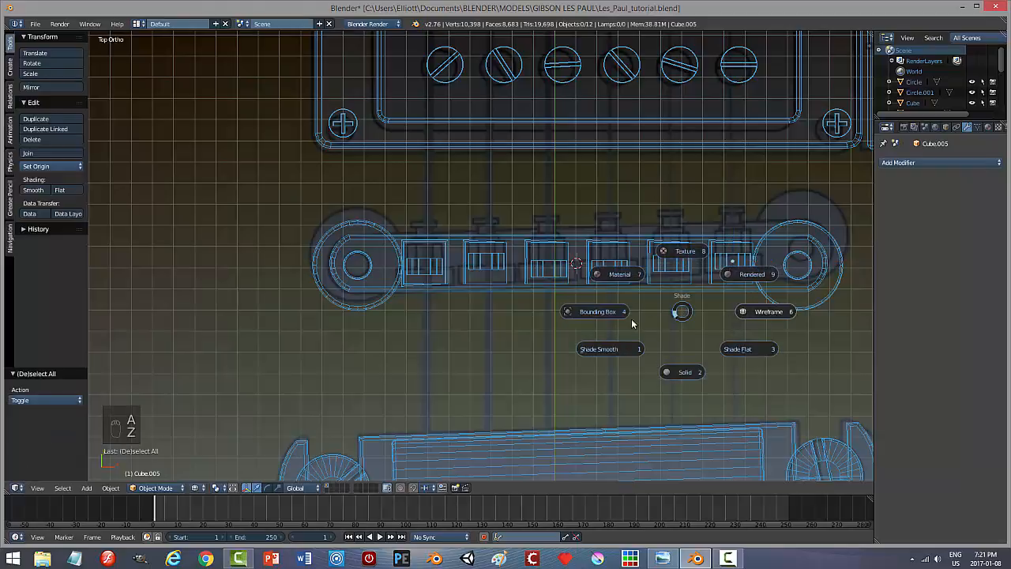
click(716, 370)
middle_drag(716, 376, 573, 343)
key(ctrl+s)
click(623, 330)
Move the slotted bridge bar to layer 11 and show only that layer.
scroll(586, 338, down, 3)
right_click(535, 296)
scroll(573, 342, up, 1)
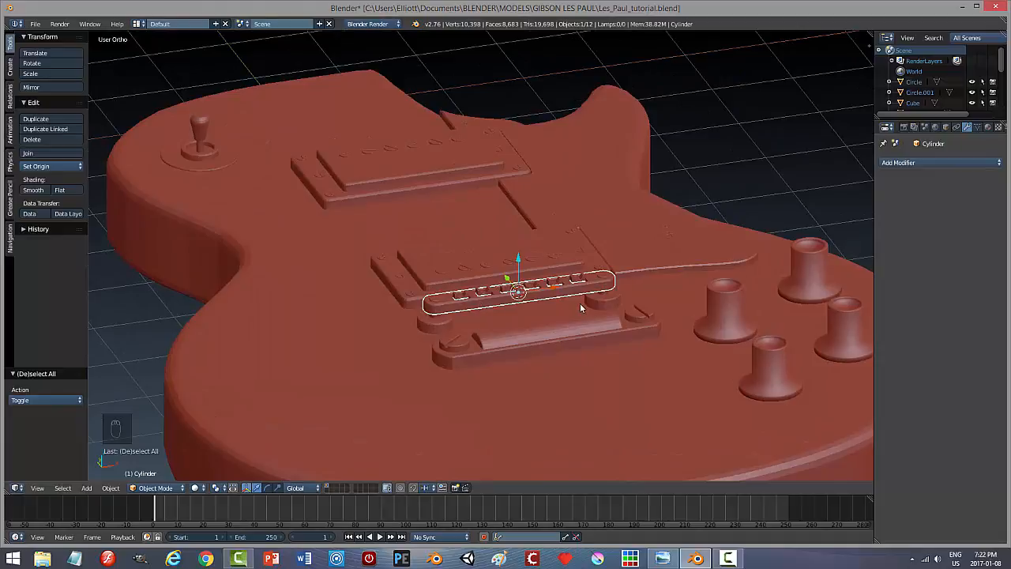
key(m)
click(667, 329)
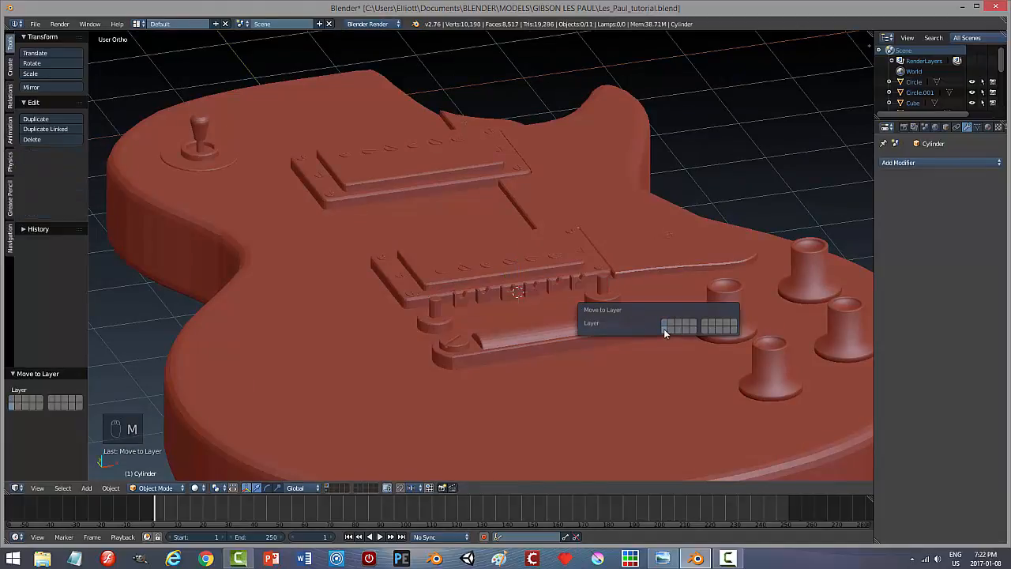
click(327, 488)
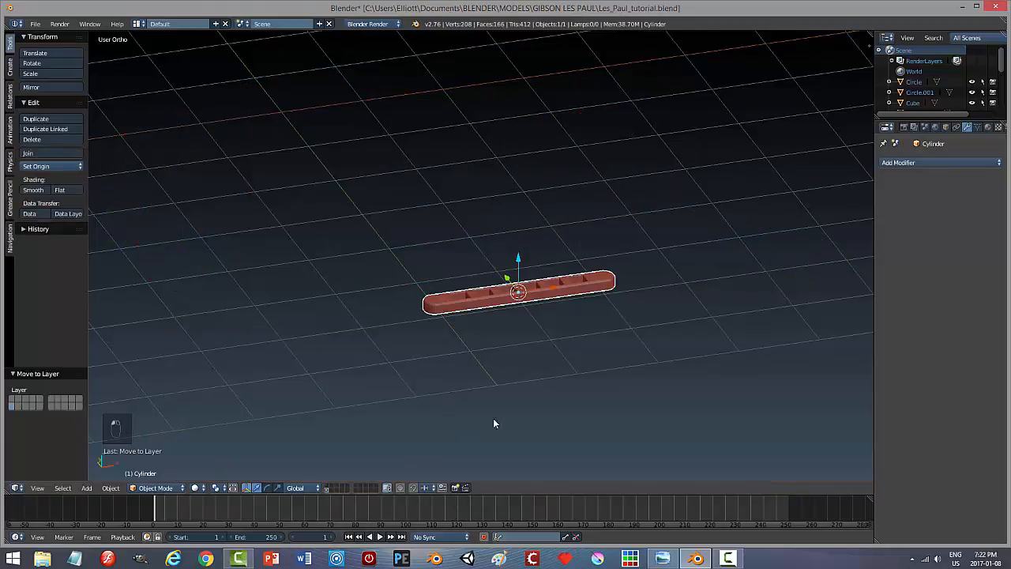
In Edit Mode, lower the bar's bottom face by about 0.045 along Z, deselect it and return to Object Mode.
middle_drag(492, 417, 548, 311)
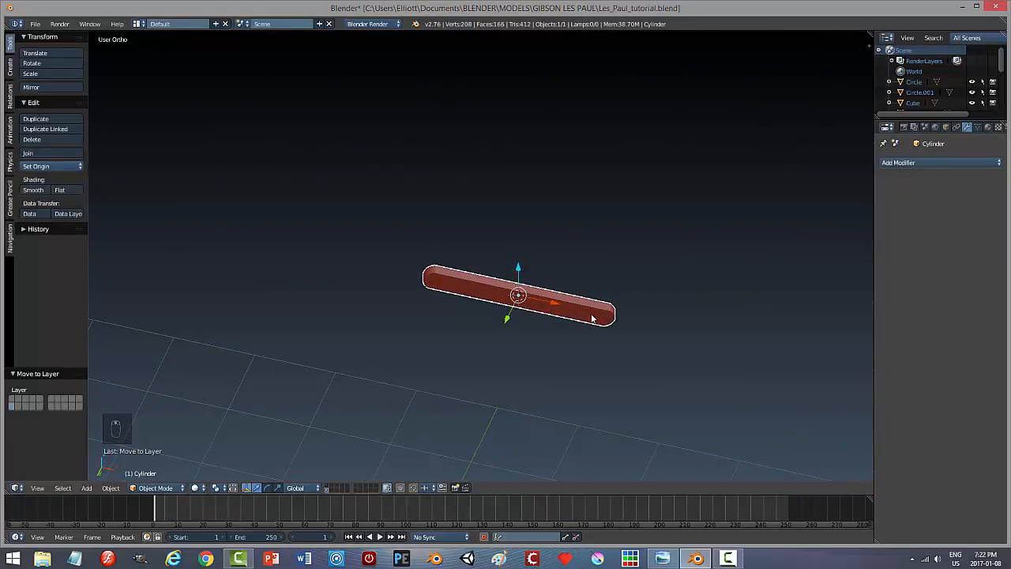
key(Tab)
click(669, 332)
scroll(640, 361, up, 4)
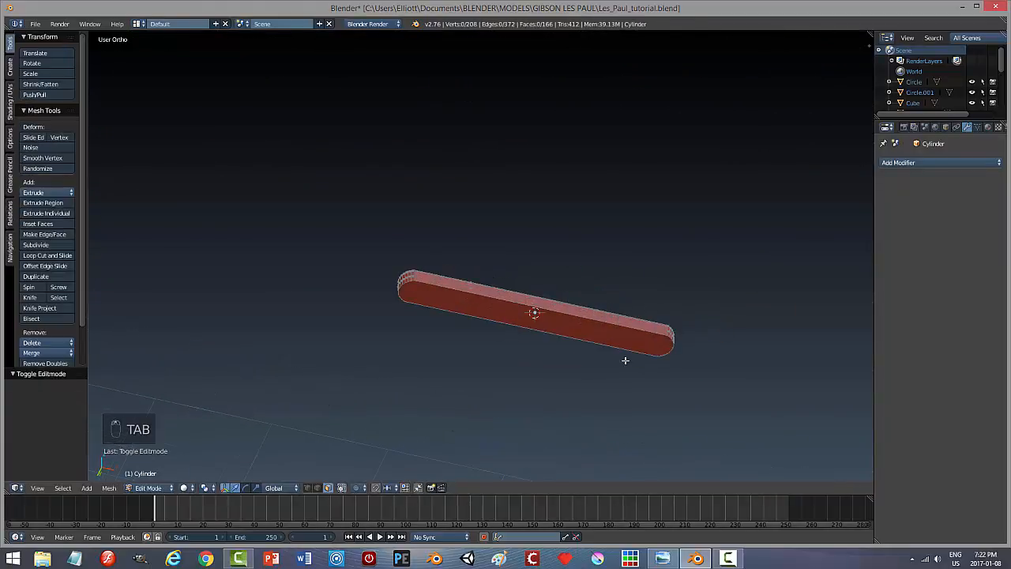
middle_drag(671, 330, 557, 323)
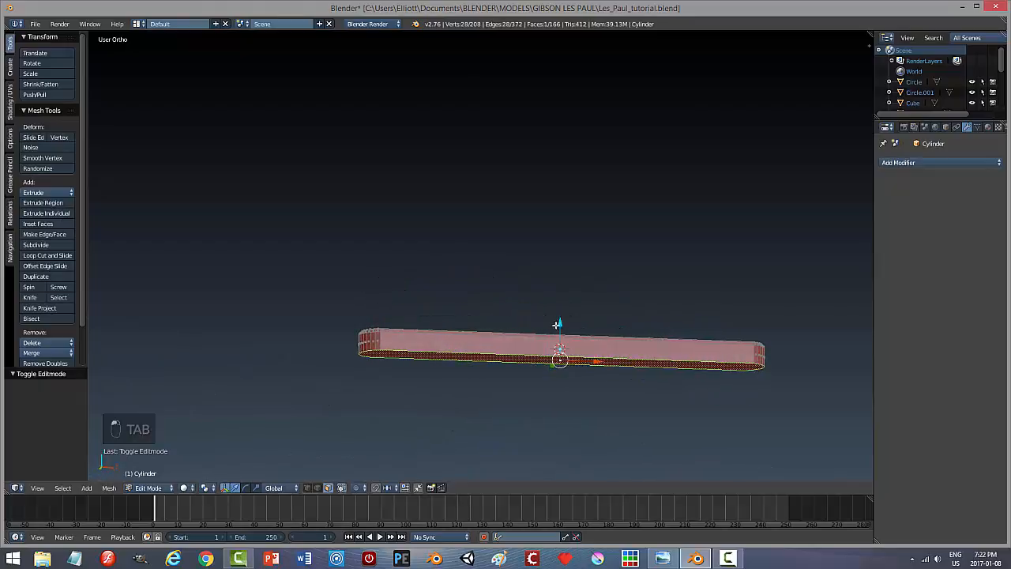
drag(560, 323, 560, 330)
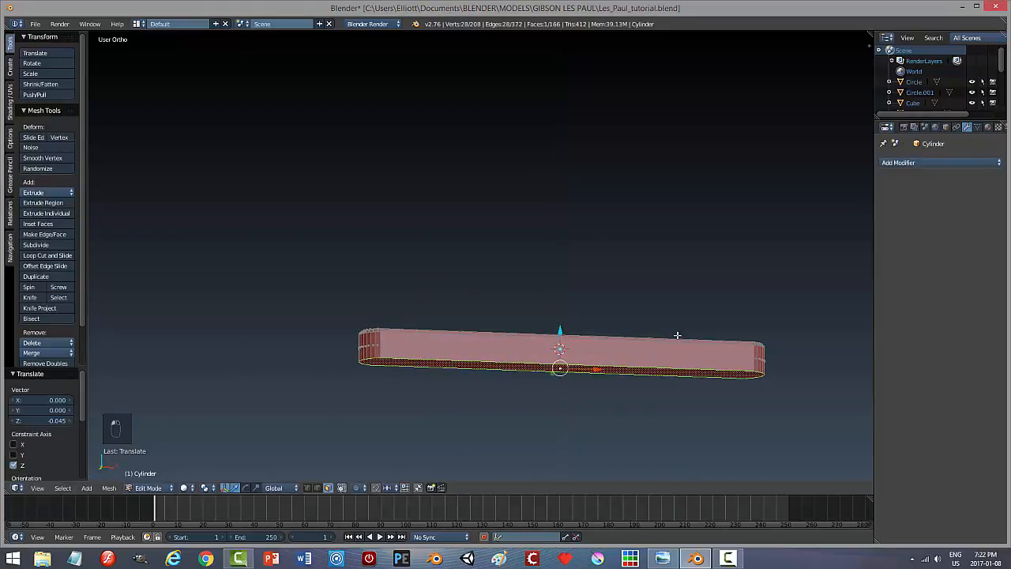
key(Tab)
click(600, 338)
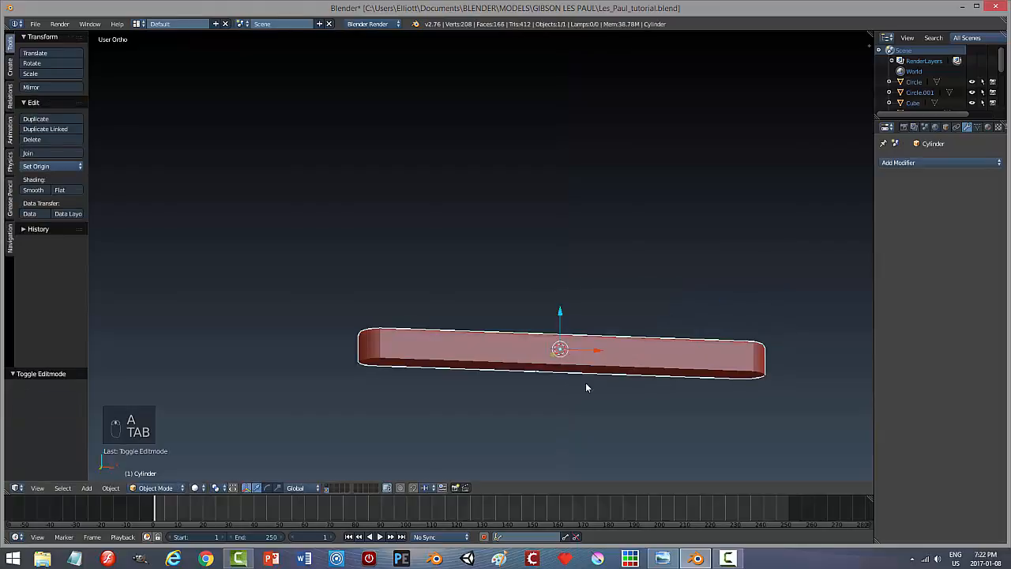
Move the thickened bar back to layer 1 and show that layer with the guitar body.
middle_drag(586, 387, 589, 403)
key(m)
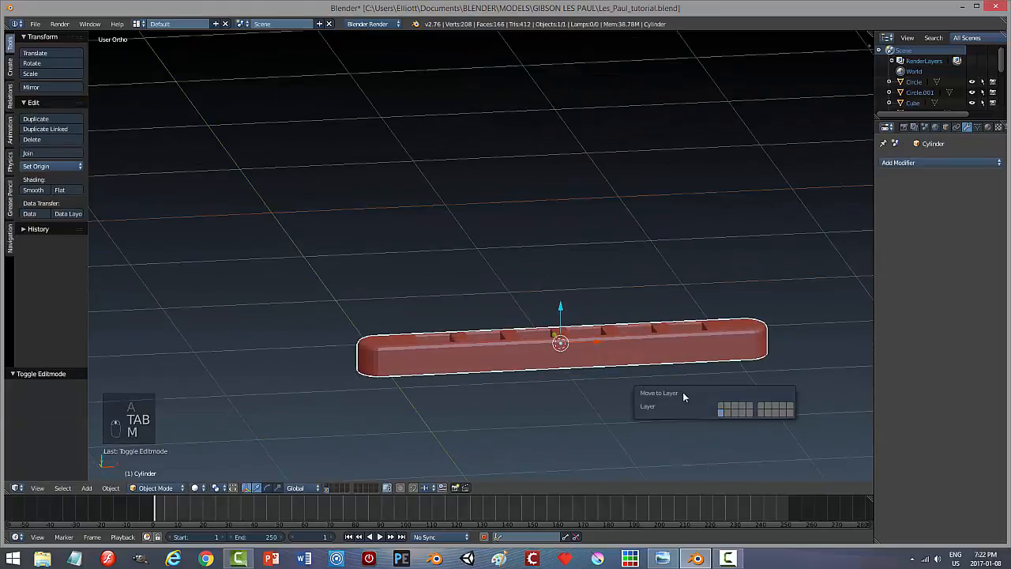
click(721, 406)
click(329, 487)
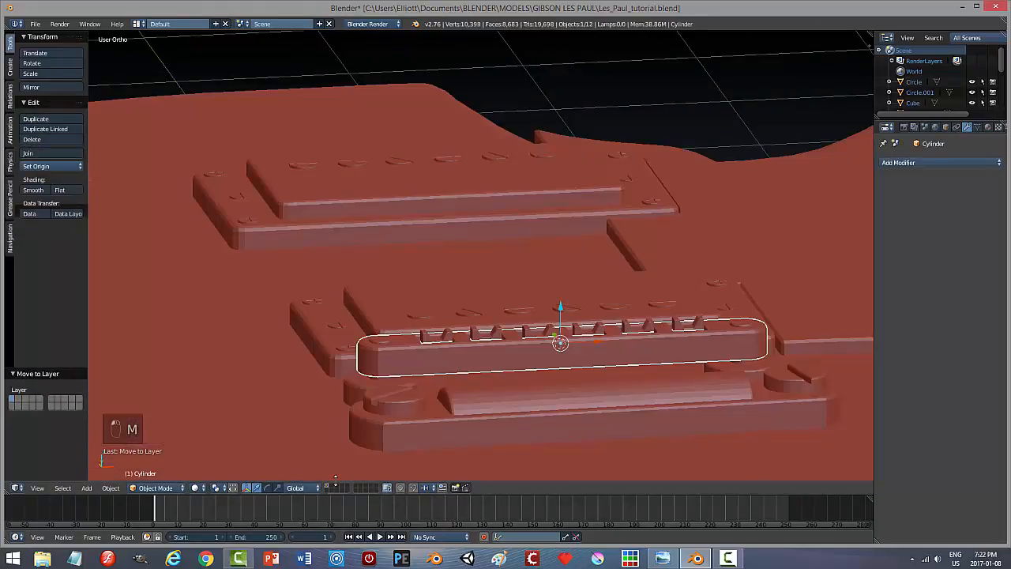
Deselect the bridge bar and save the blend file over the existing version.
key(a)
middle_drag(550, 395, 419, 394)
key(ctrl+s)
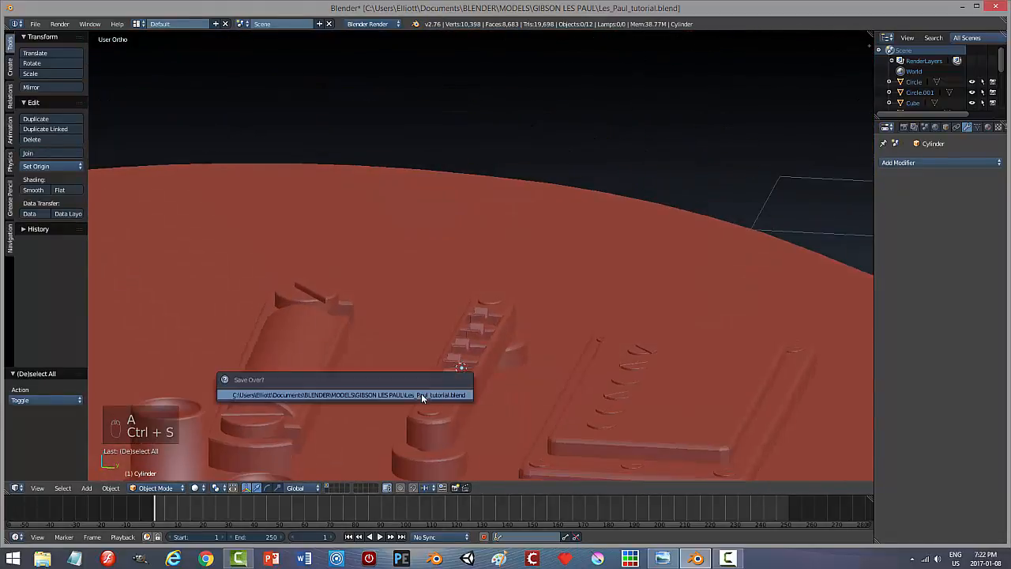
click(421, 393)
Join the six saddles, the bridge bar and both round posts into one object and set its origin to geometry.
middle_drag(541, 372, 580, 394)
scroll(579, 395, up, 5)
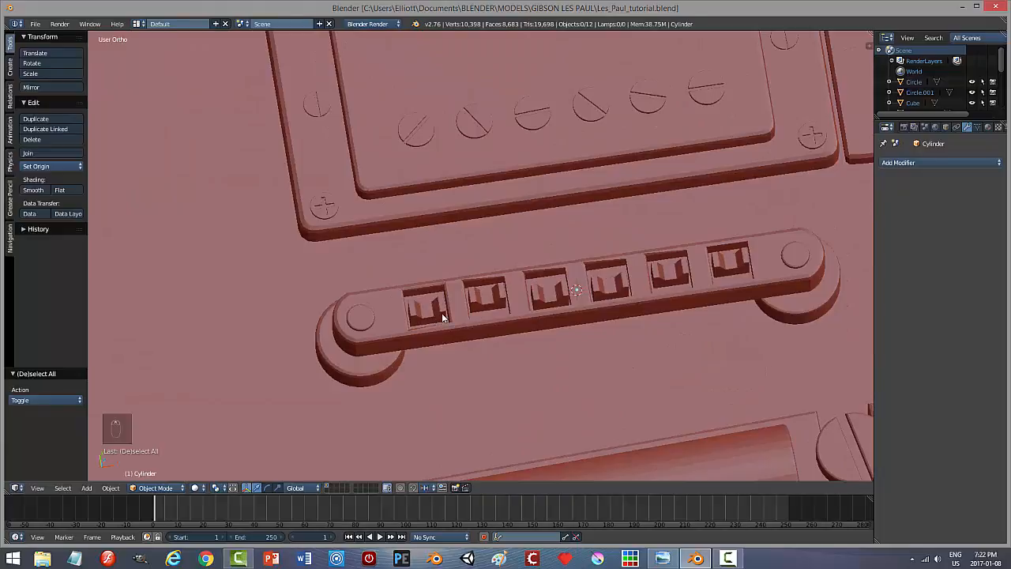
right_click(442, 315)
shift+right_click(485, 299)
shift+right_click(547, 292)
shift+right_click(608, 284)
shift+right_click(667, 278)
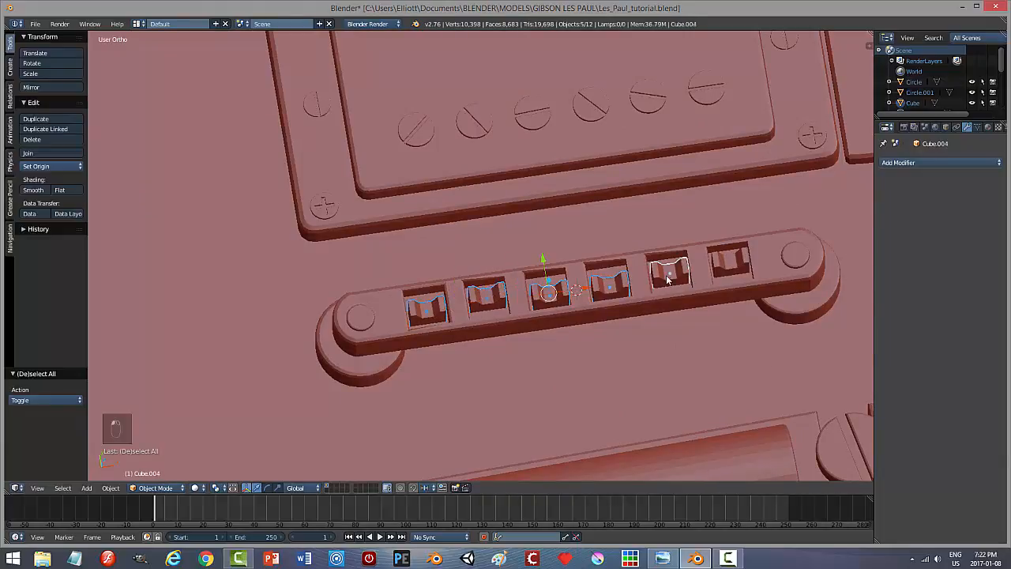
shift+right_click(723, 265)
shift+right_click(772, 256)
shift+right_click(799, 256)
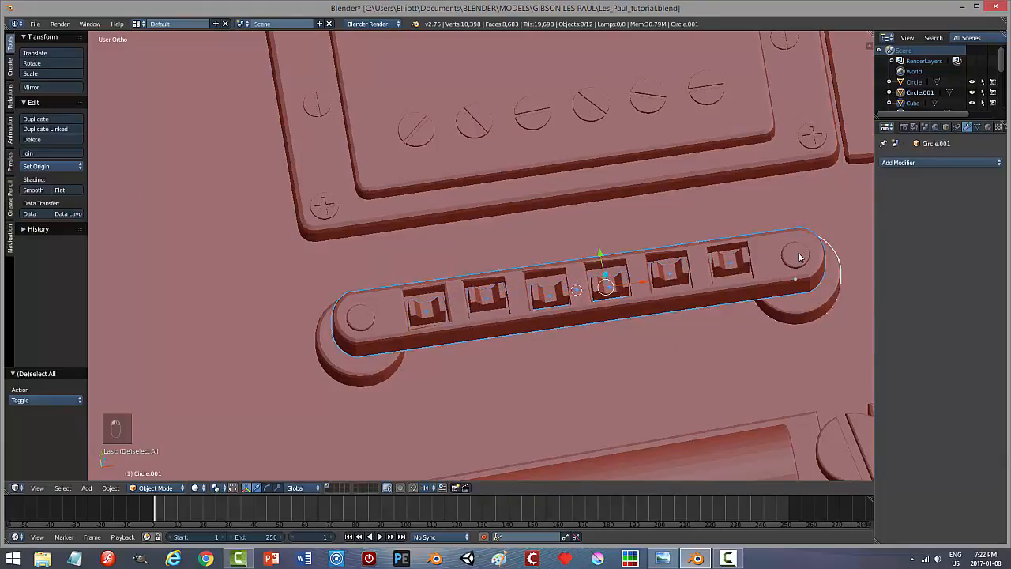
shift+right_click(361, 323)
key(ctrl+j)
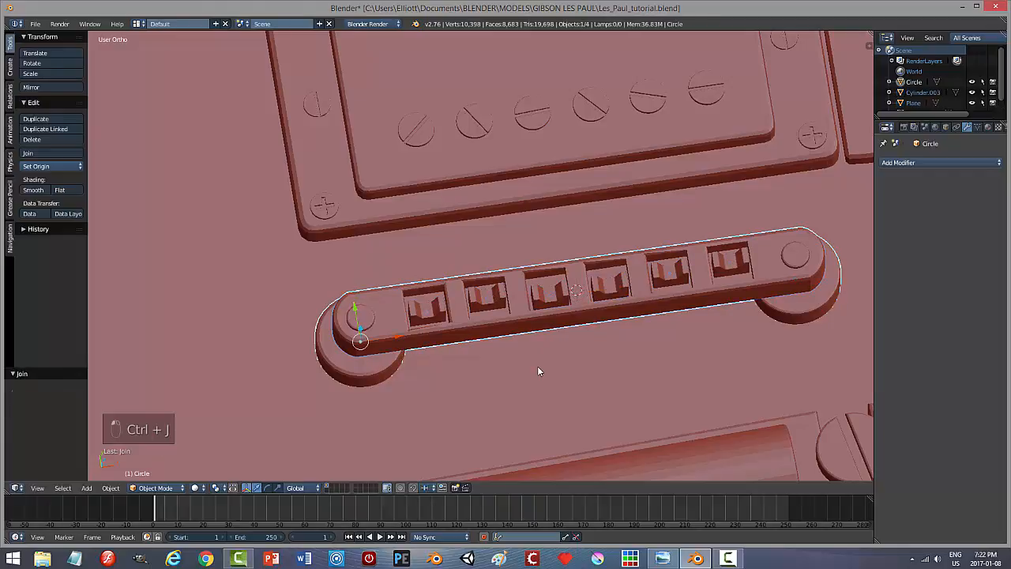
click(37, 167)
click(60, 190)
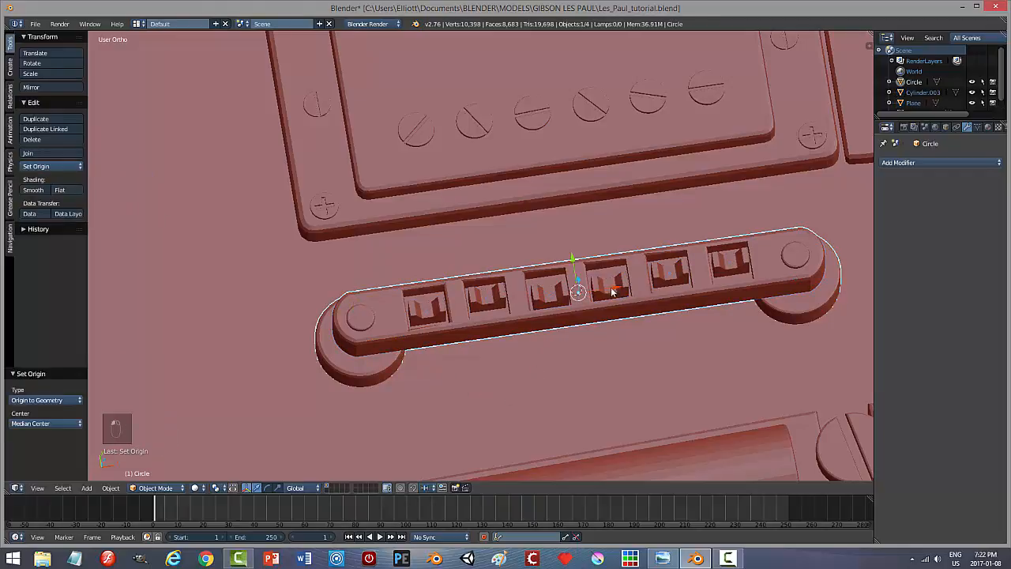
Try shifting the joined bridge about -0.17 along Y, and undo the move.
drag(573, 261, 578, 296)
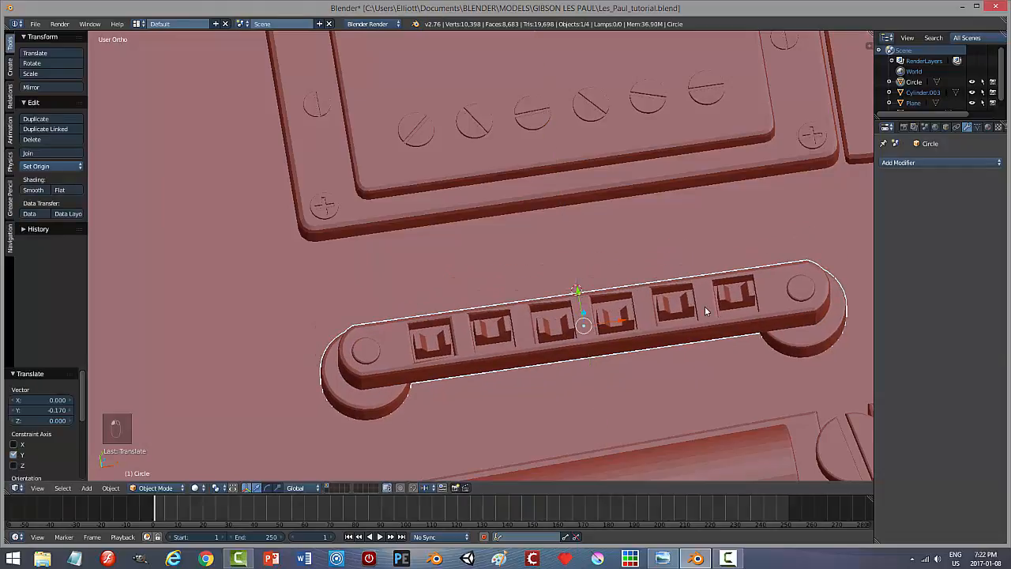
key(ctrl+z)
Rotate the joined bridge about 2.39° around Z in top wireframe view to match the slant of the reference image.
key(KP_7)
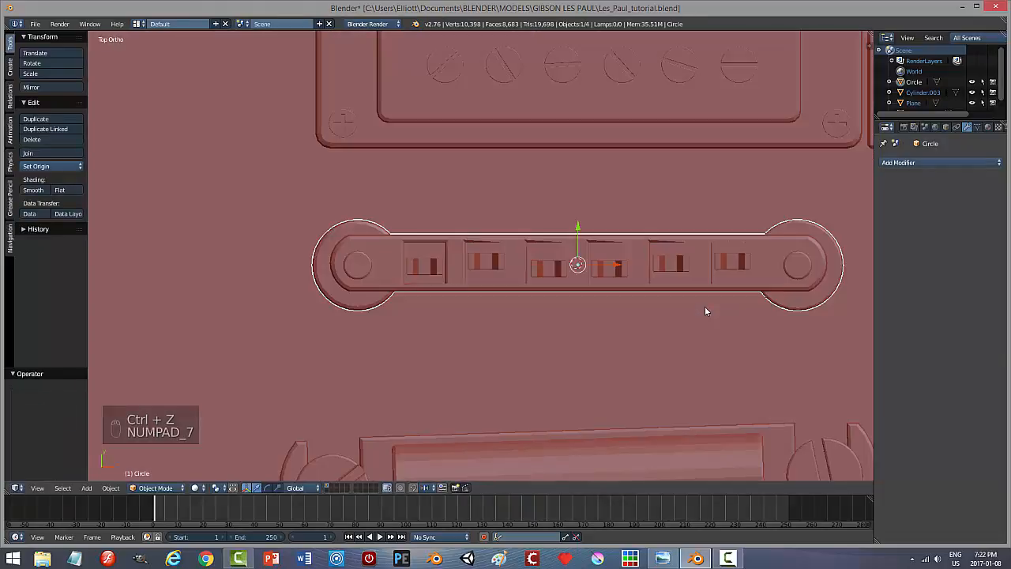
key(z)
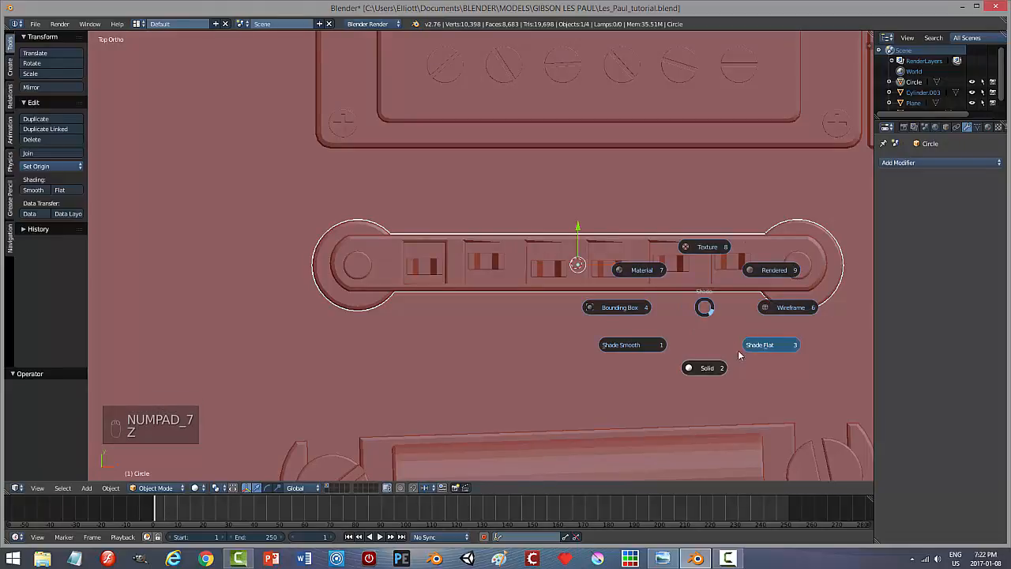
click(776, 309)
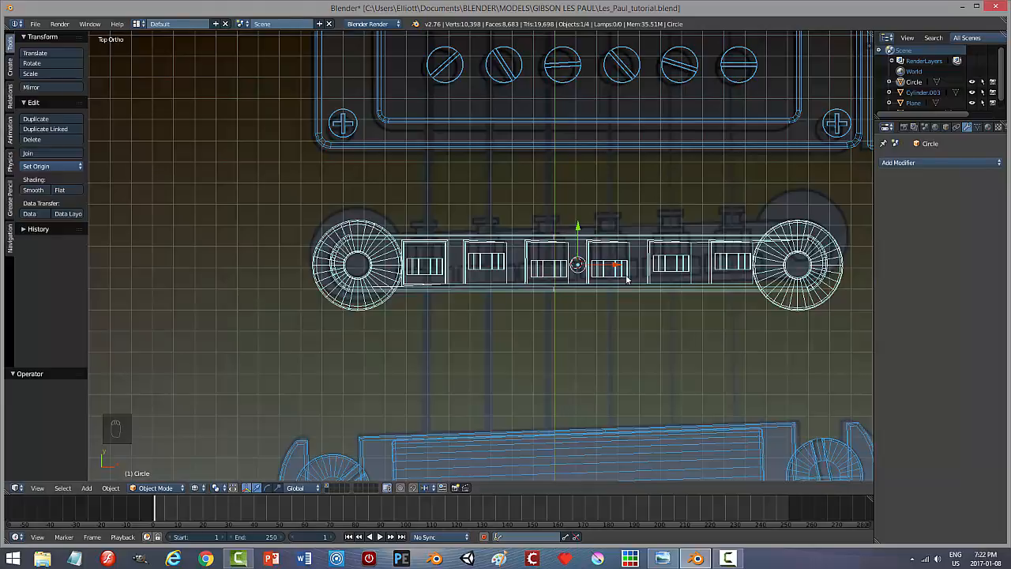
key(r)
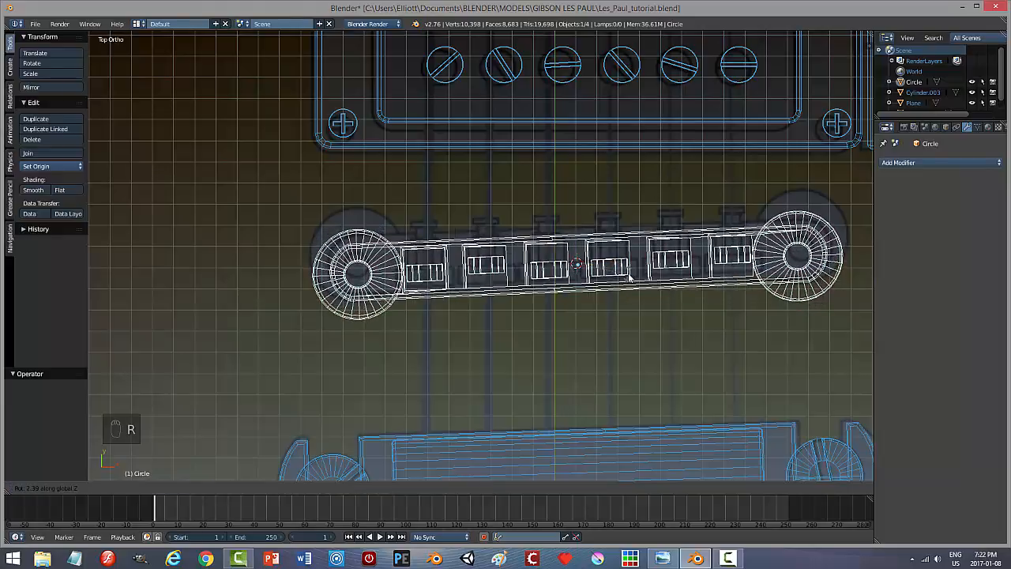
click(630, 278)
Move the bridge about 0.077 along Y onto the reference, and fine-tune its rotation by about -0.55° around Z.
key(g)
key(y)
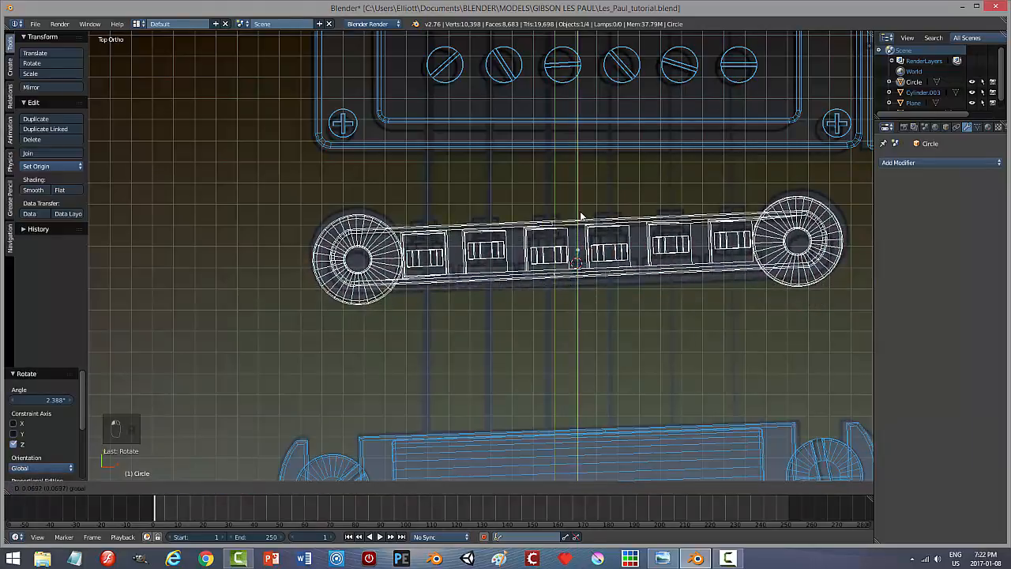
click(608, 222)
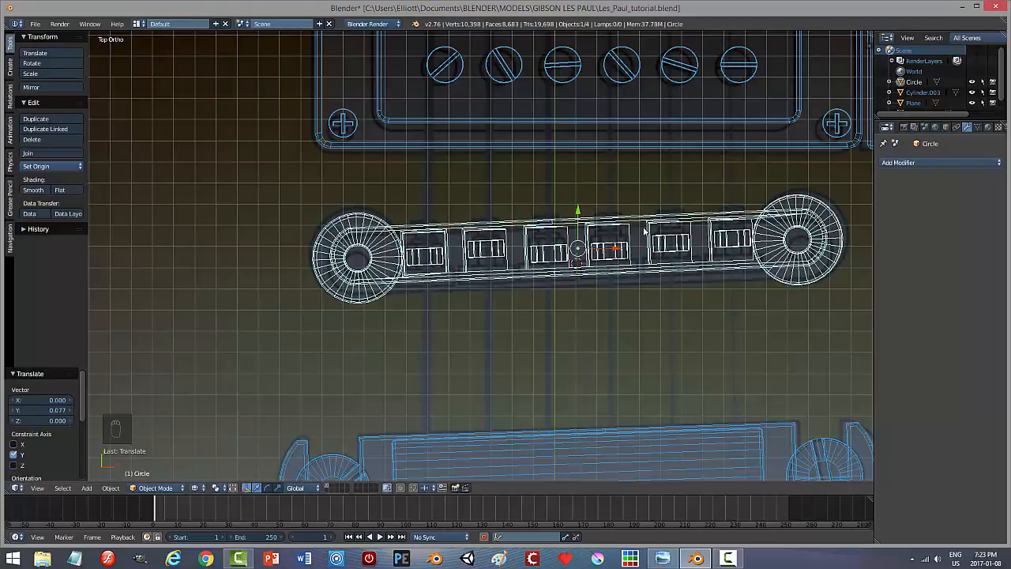
key(r)
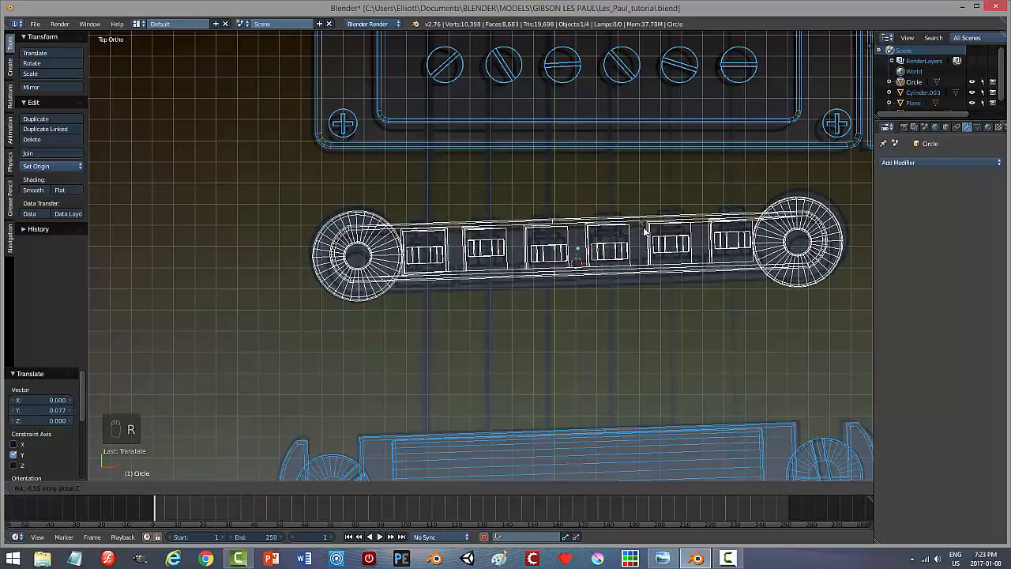
click(643, 230)
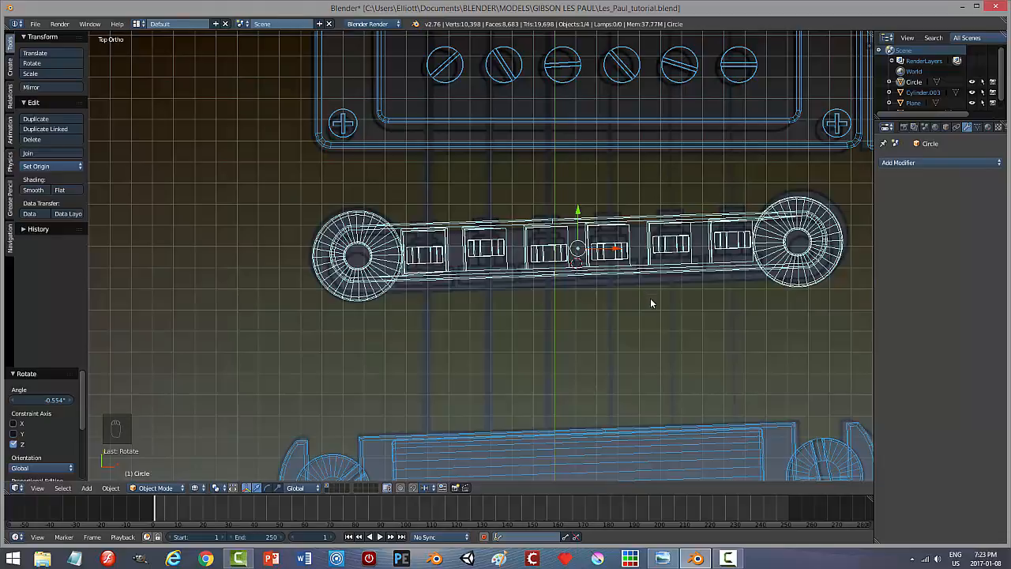
Return to solid shading and raise the bridge about 0.008 along Z above the guitar body.
key(z)
click(649, 356)
mouse_move(699, 348)
middle_down()
mouse_move(640, 306)
mouse_move(632, 266)
middle_up()
key(a)
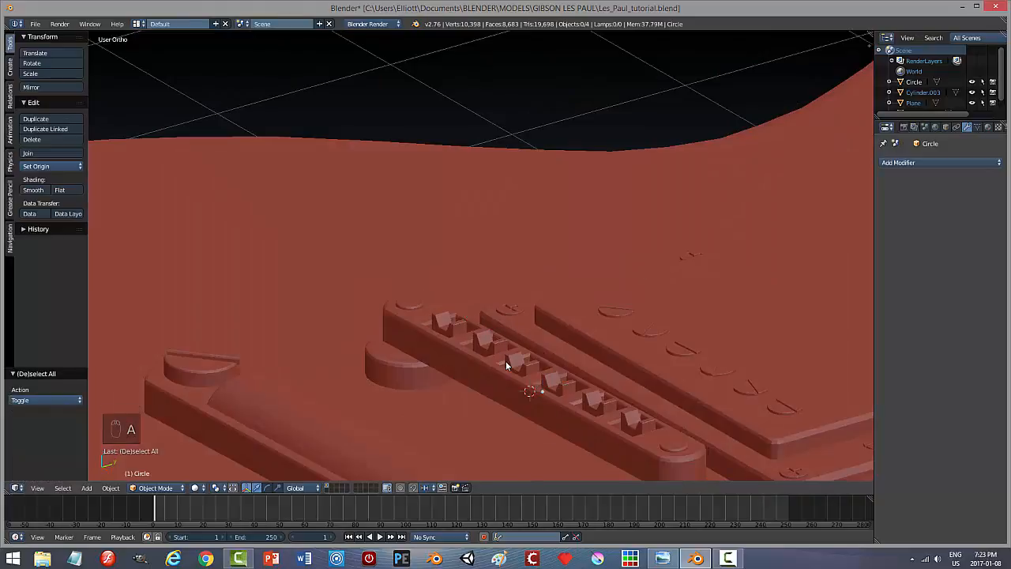
right_click(525, 357)
key(g)
key(z)
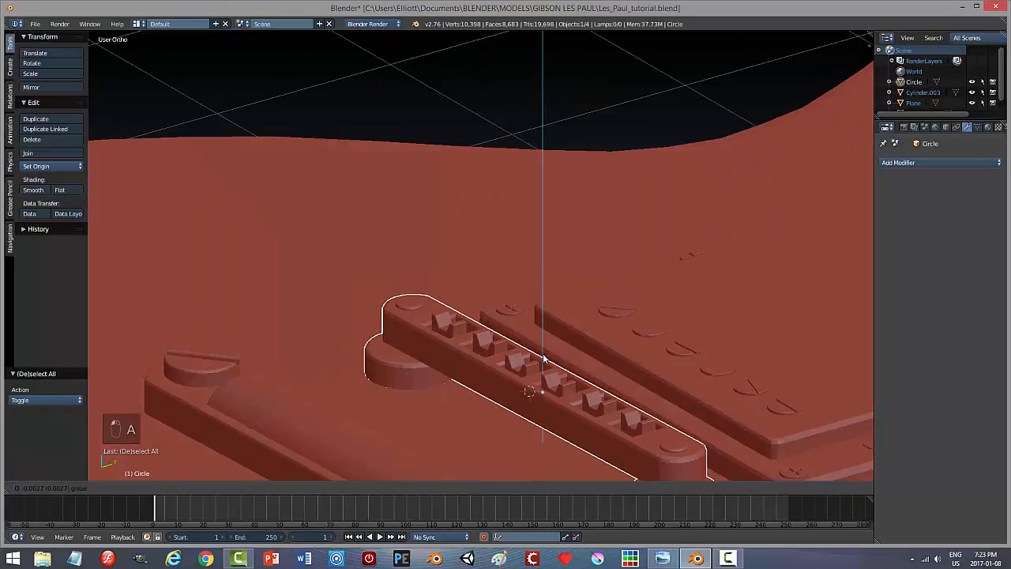
click(560, 349)
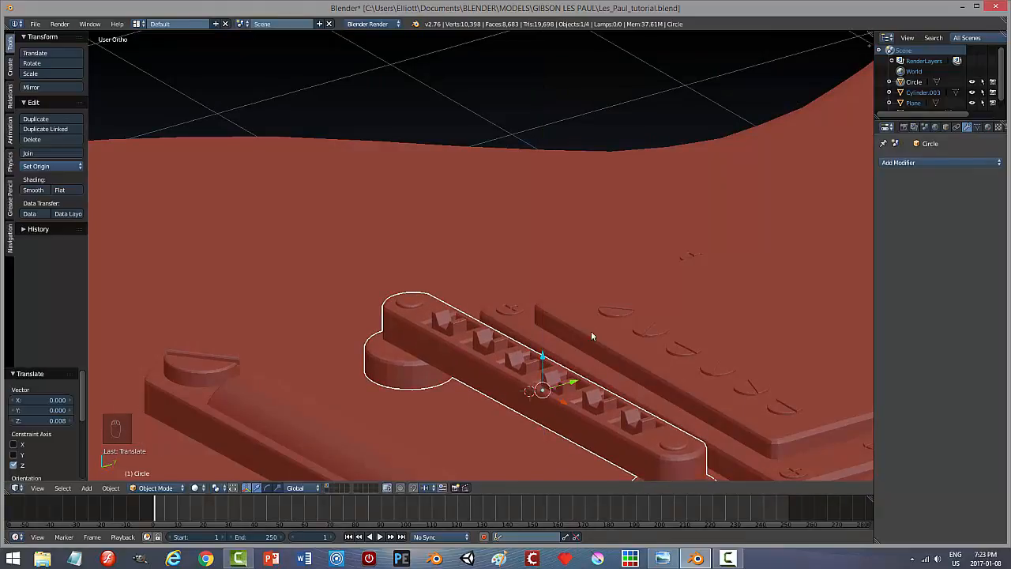
Deselect the aligned bridge and save the blend file, overwriting the existing version.
key(a)
scroll(593, 325, down, 5)
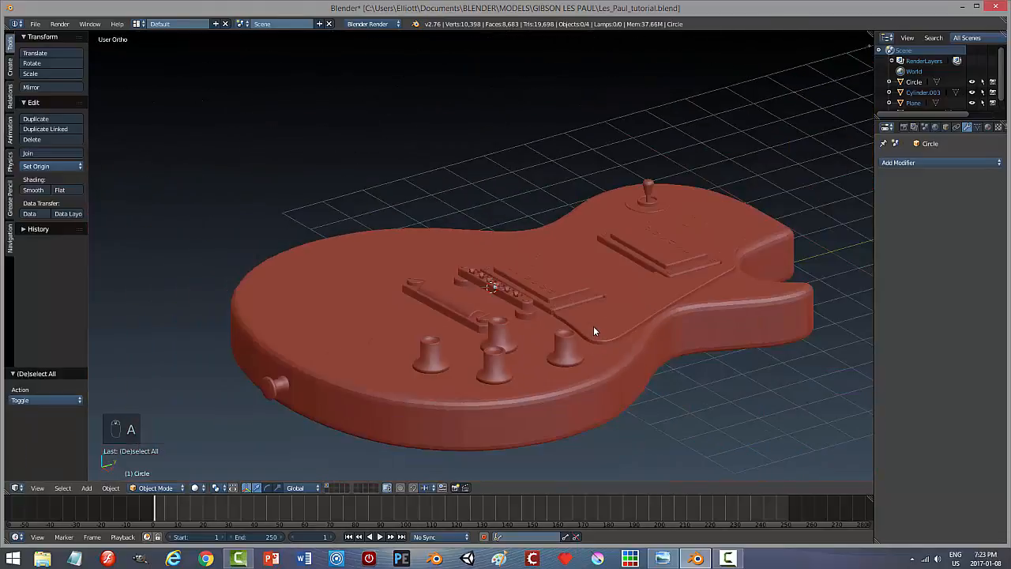
key(ctrl+s)
click(593, 325)
middle_drag(593, 326, 655, 324)
scroll(621, 332, up, 2)
scroll(616, 333, down, 6)
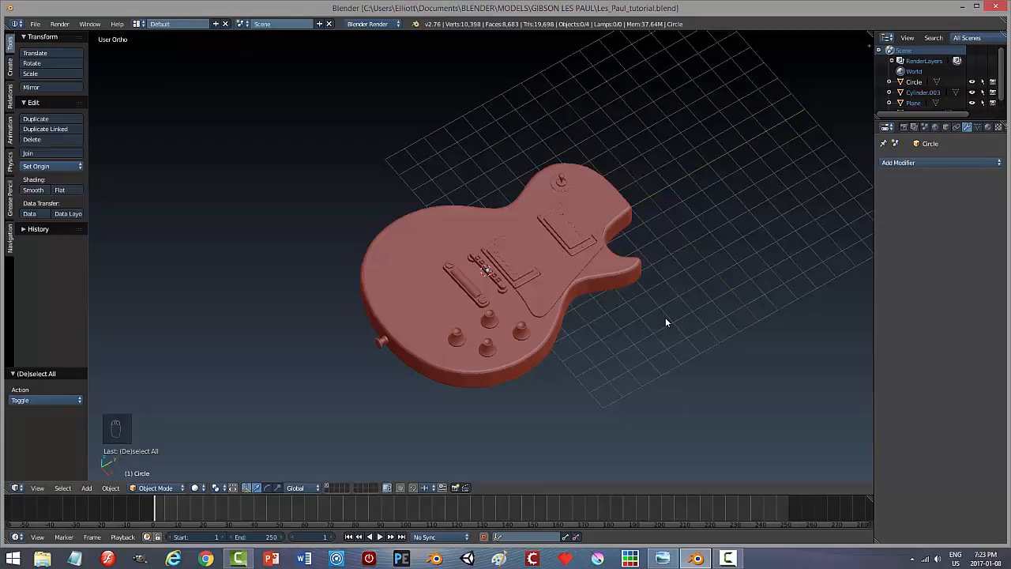
middle_drag(578, 326, 584, 344)
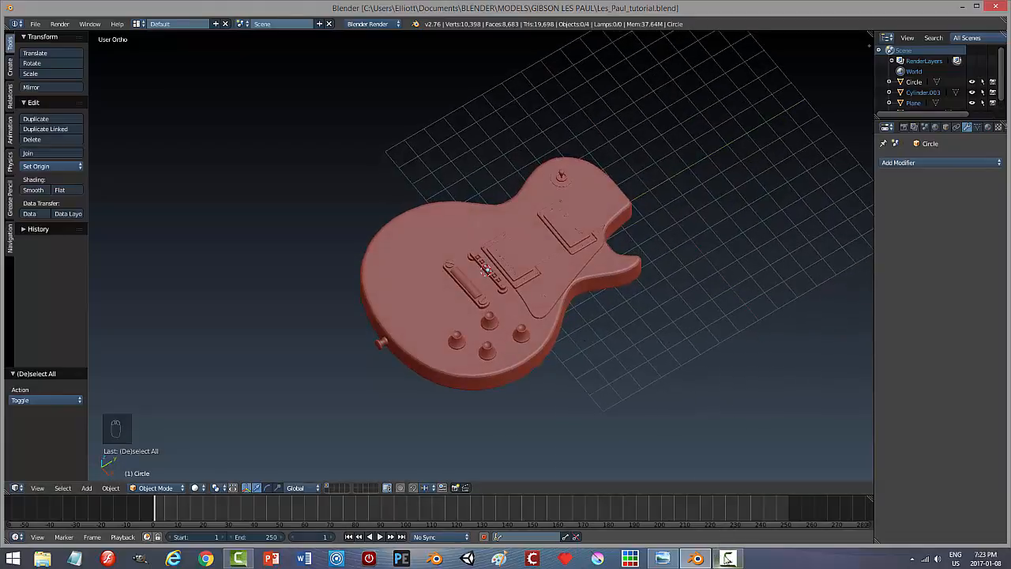
click(727, 558)
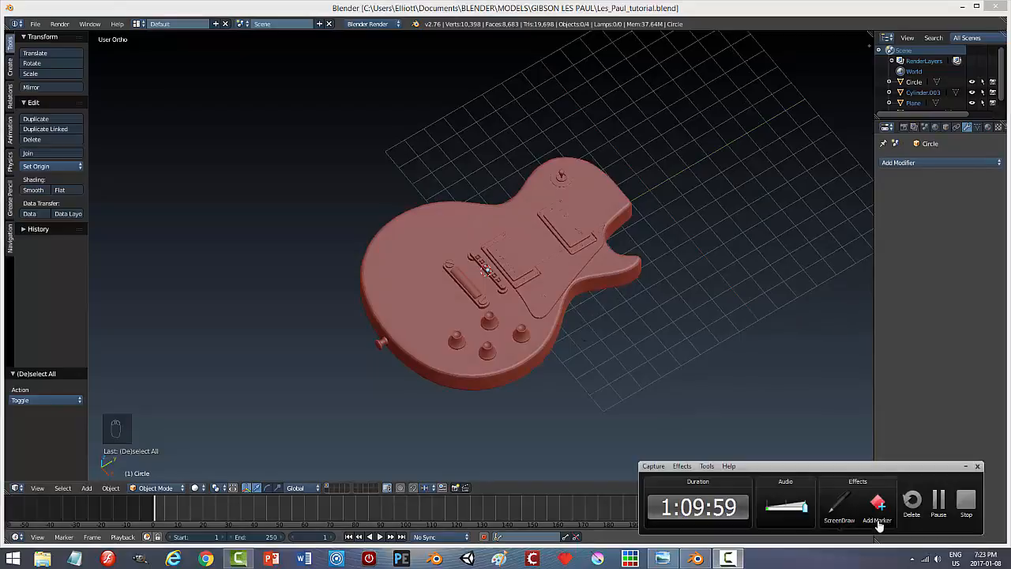
middle_drag(601, 387, 602, 356)
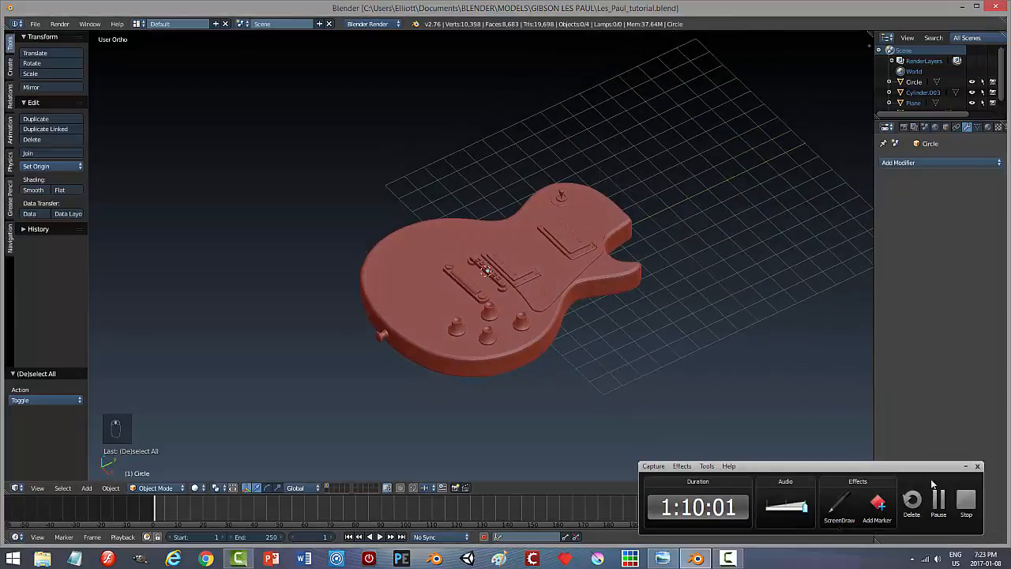
click(964, 465)
middle_drag(630, 407, 550, 305)
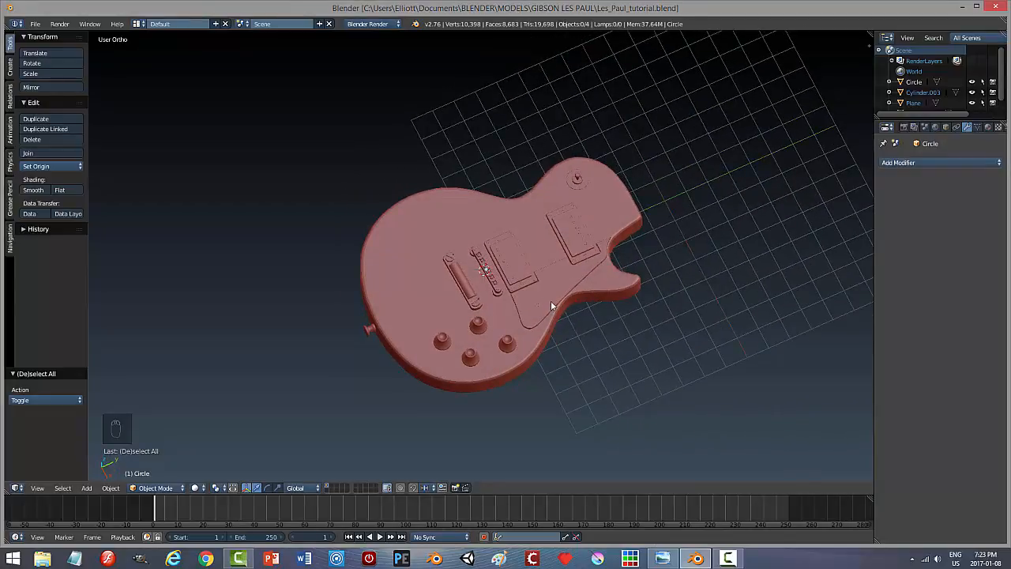
middle_drag(607, 383, 676, 306)
middle_drag(728, 249, 684, 368)
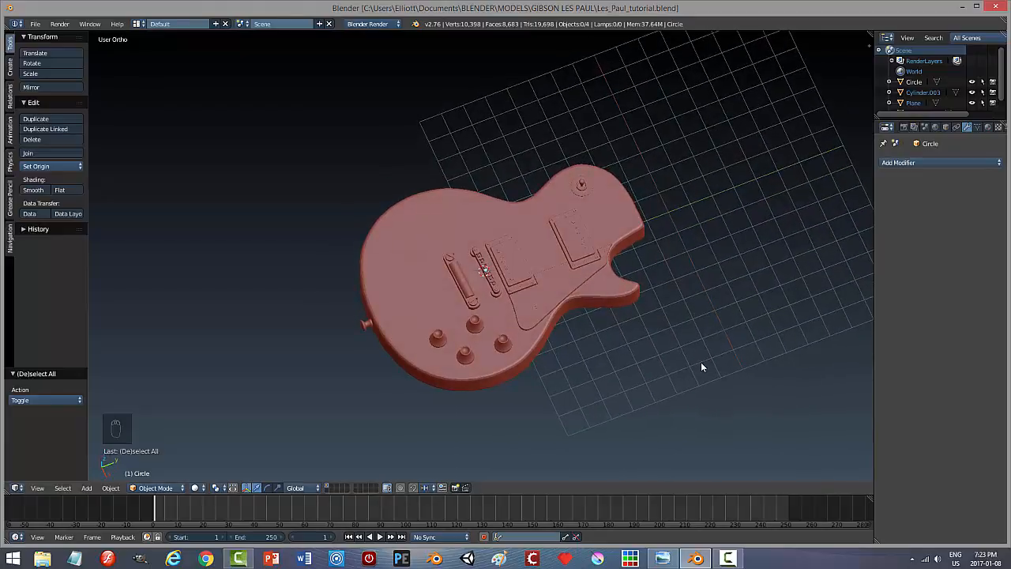